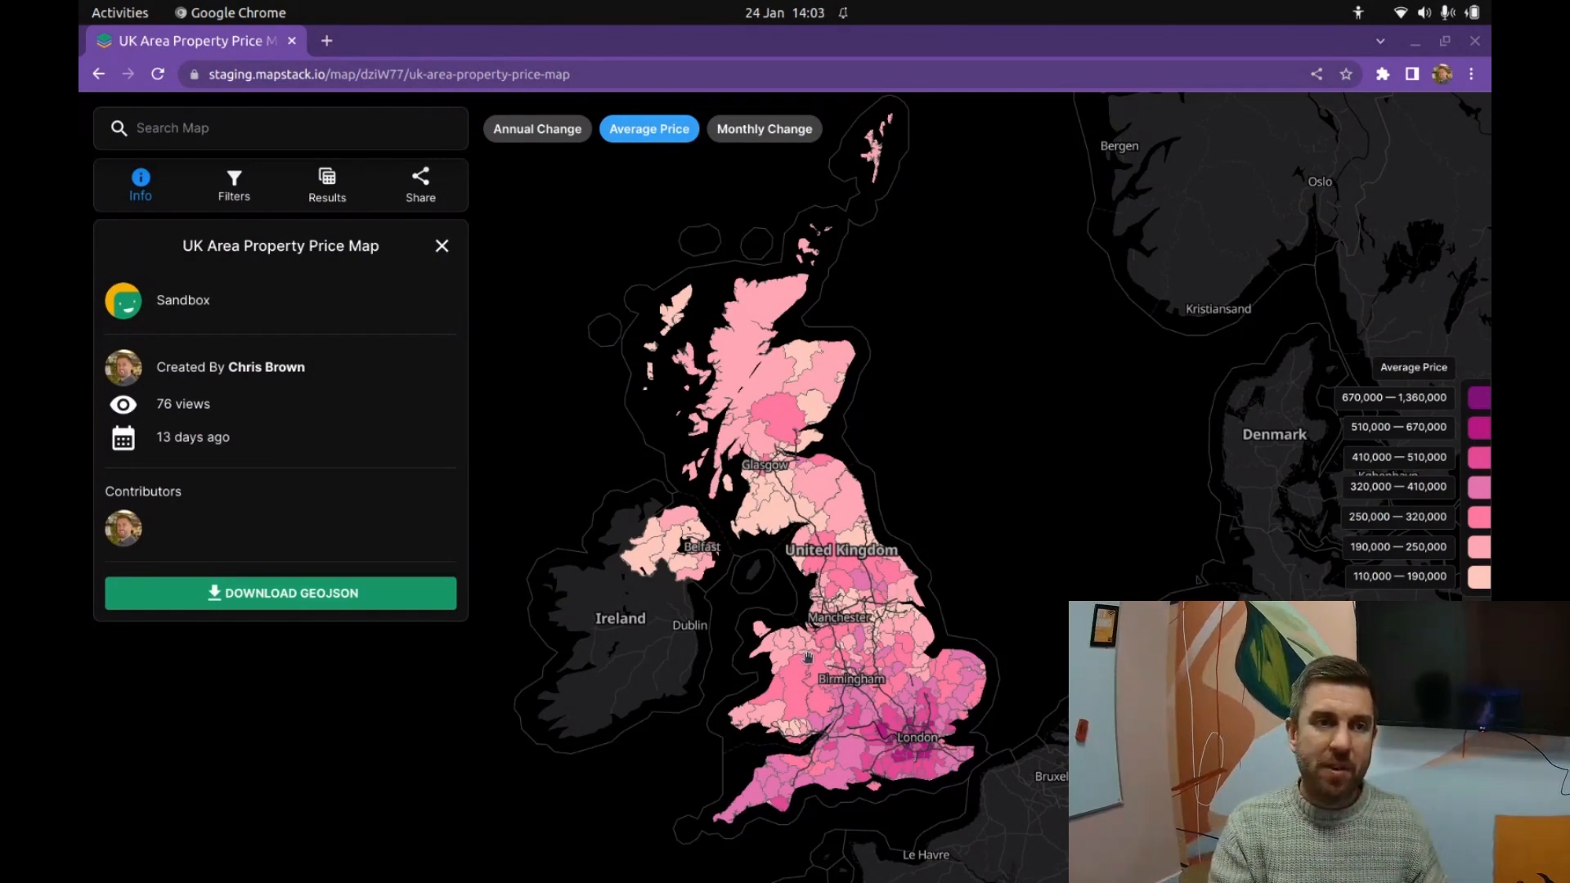
Step: Search Google for "uk household income data" in a new browser tab
click(326, 41)
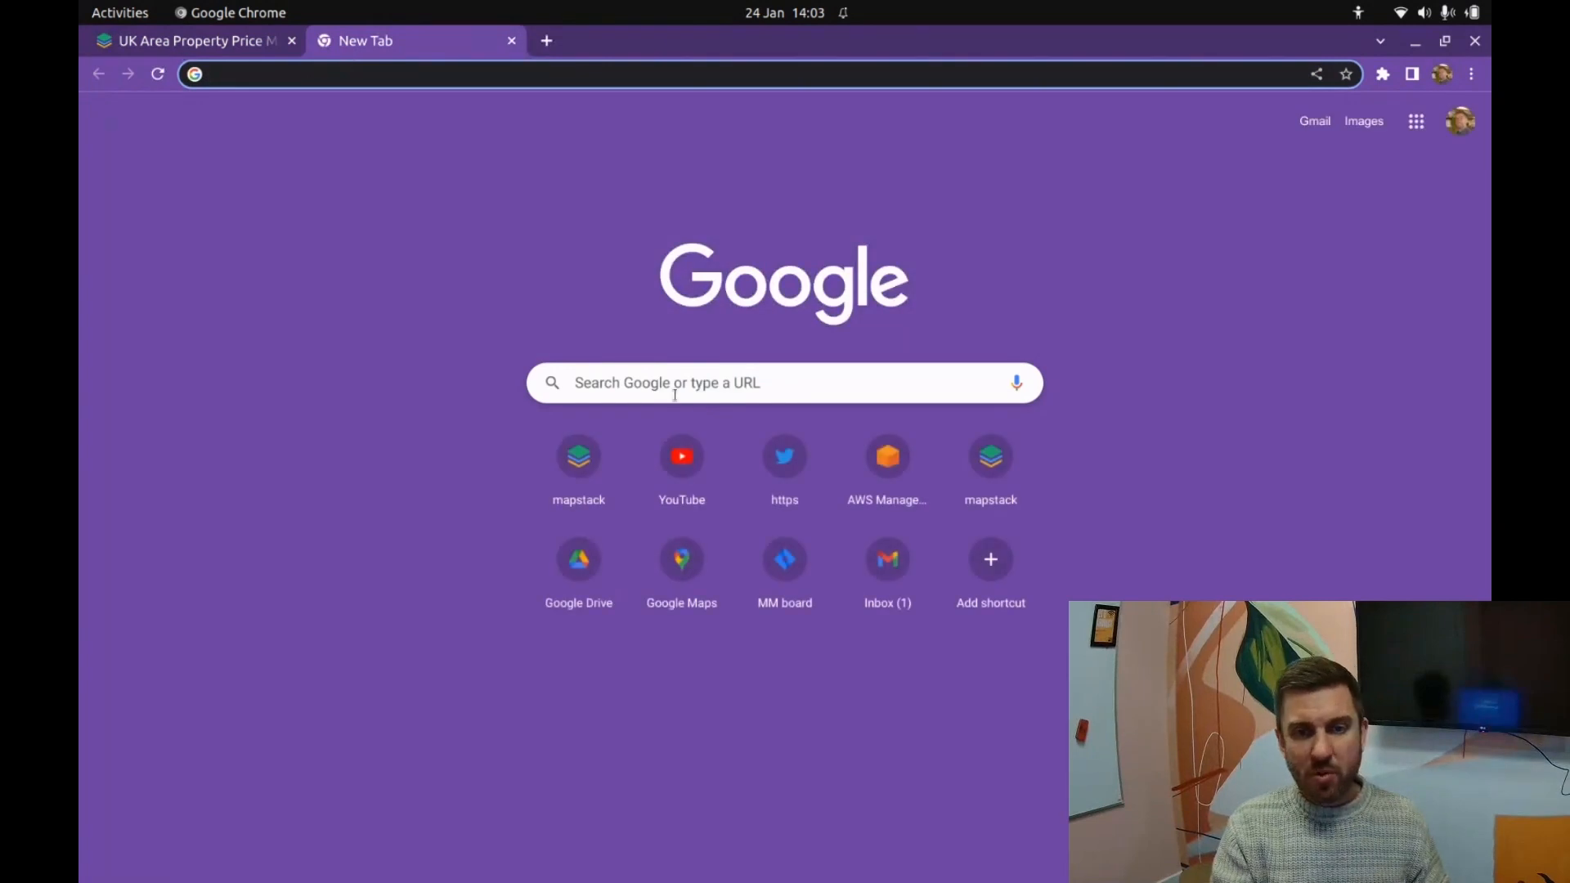
click(678, 385)
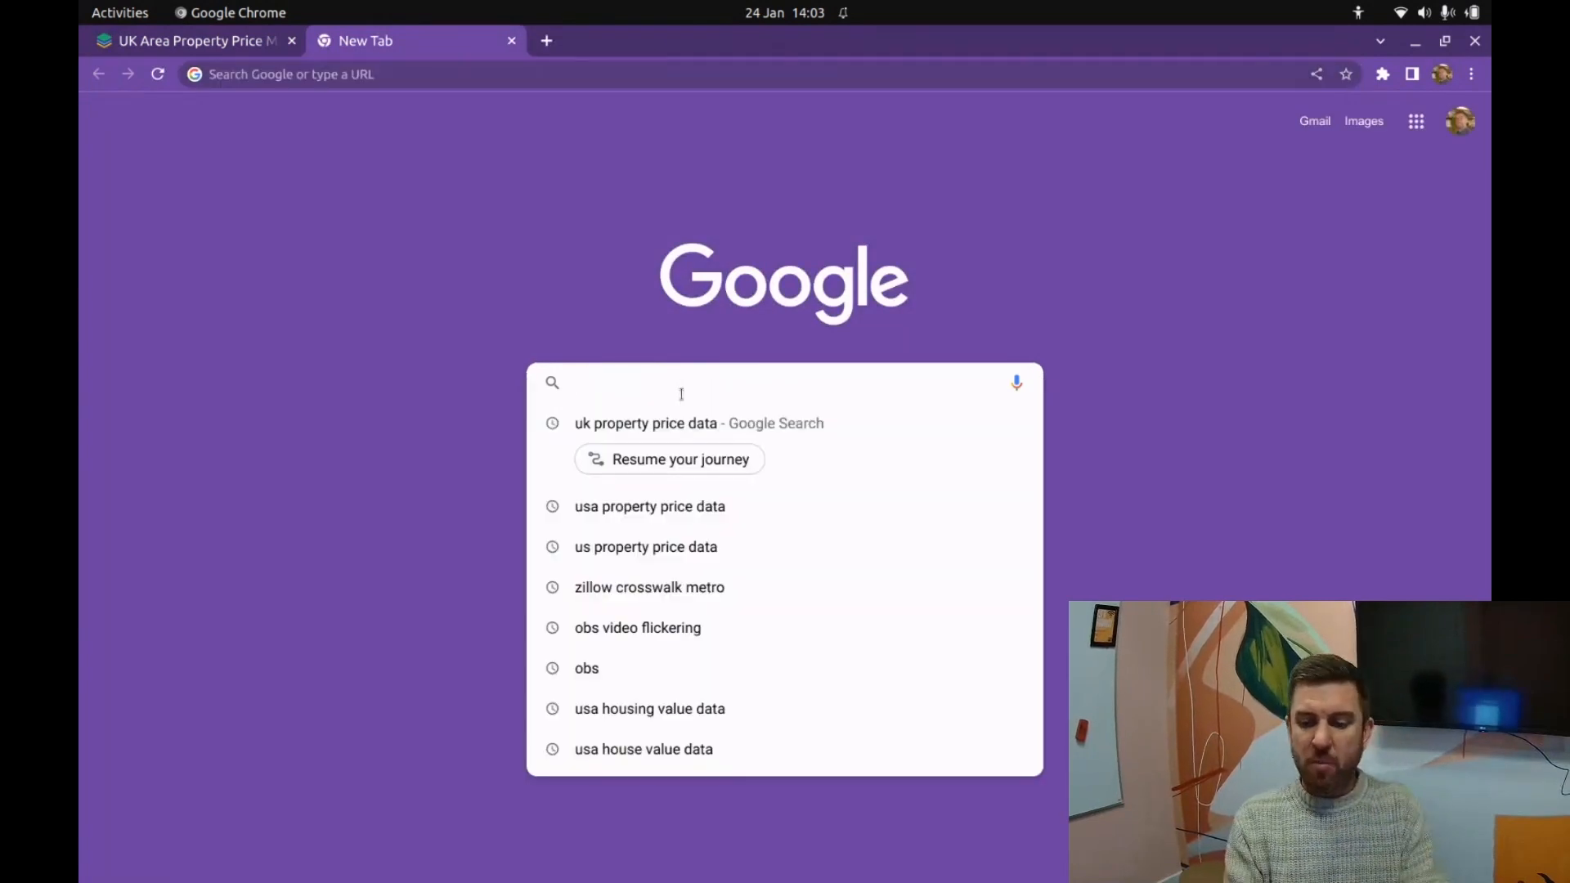
text(uk)
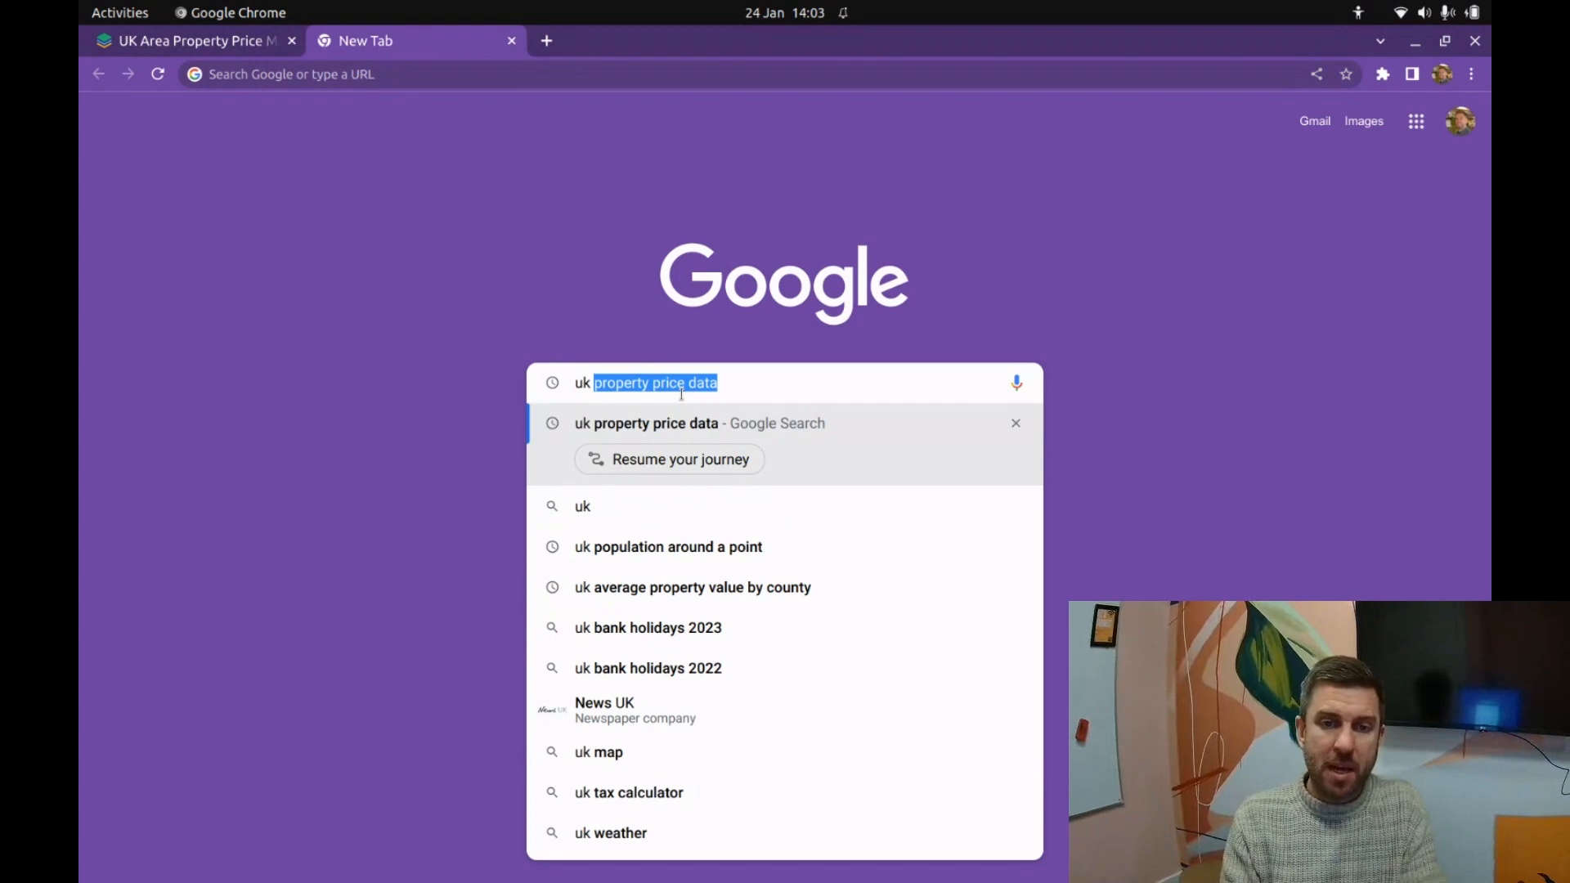
text( house)
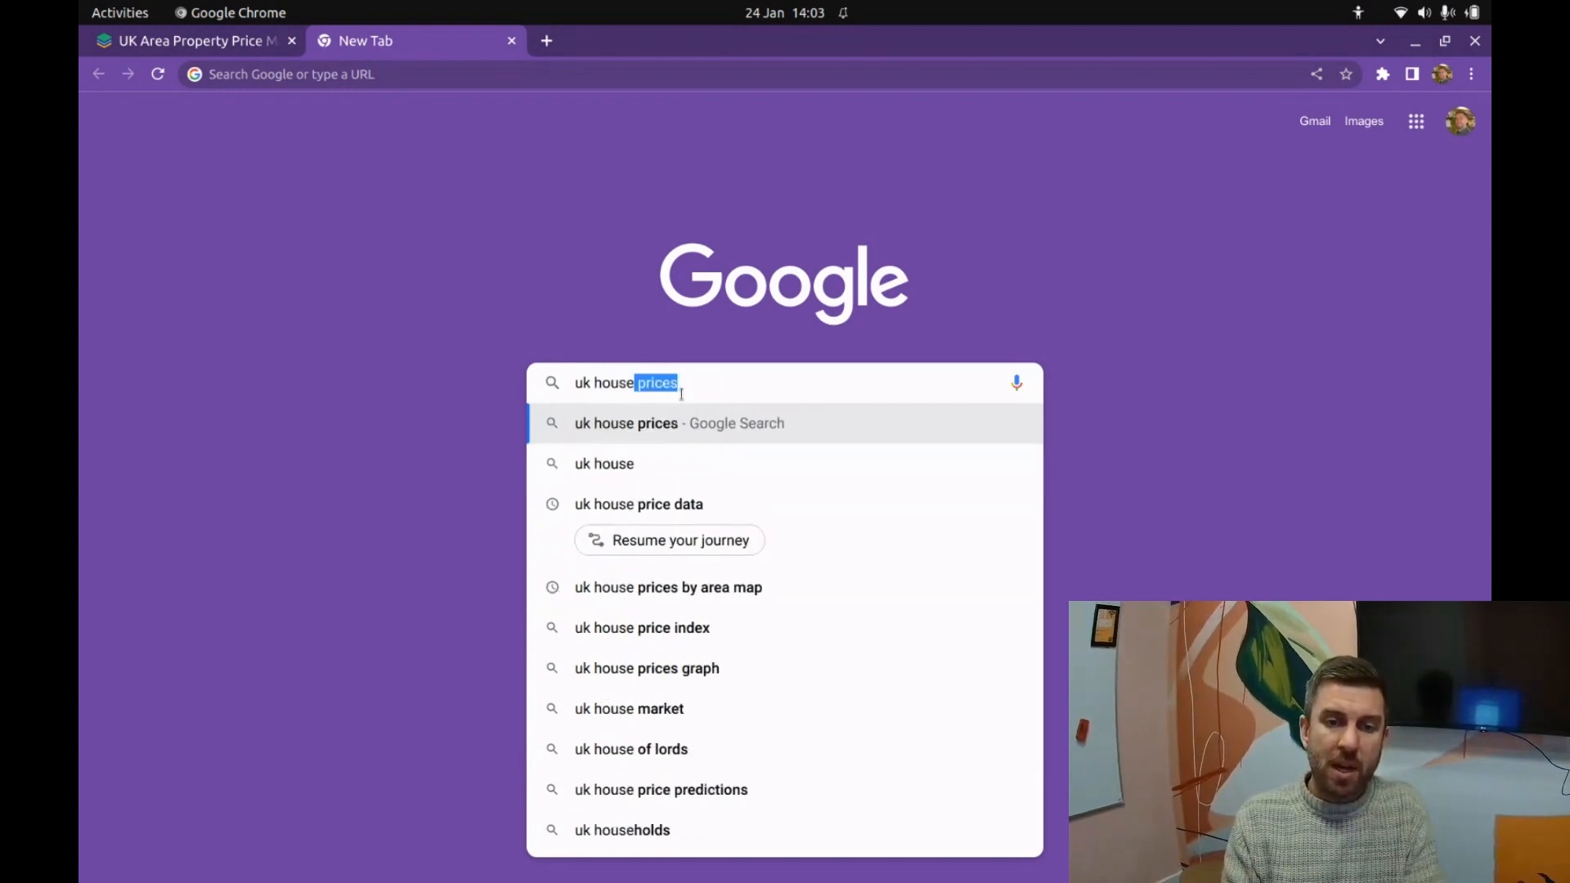
text(hold income)
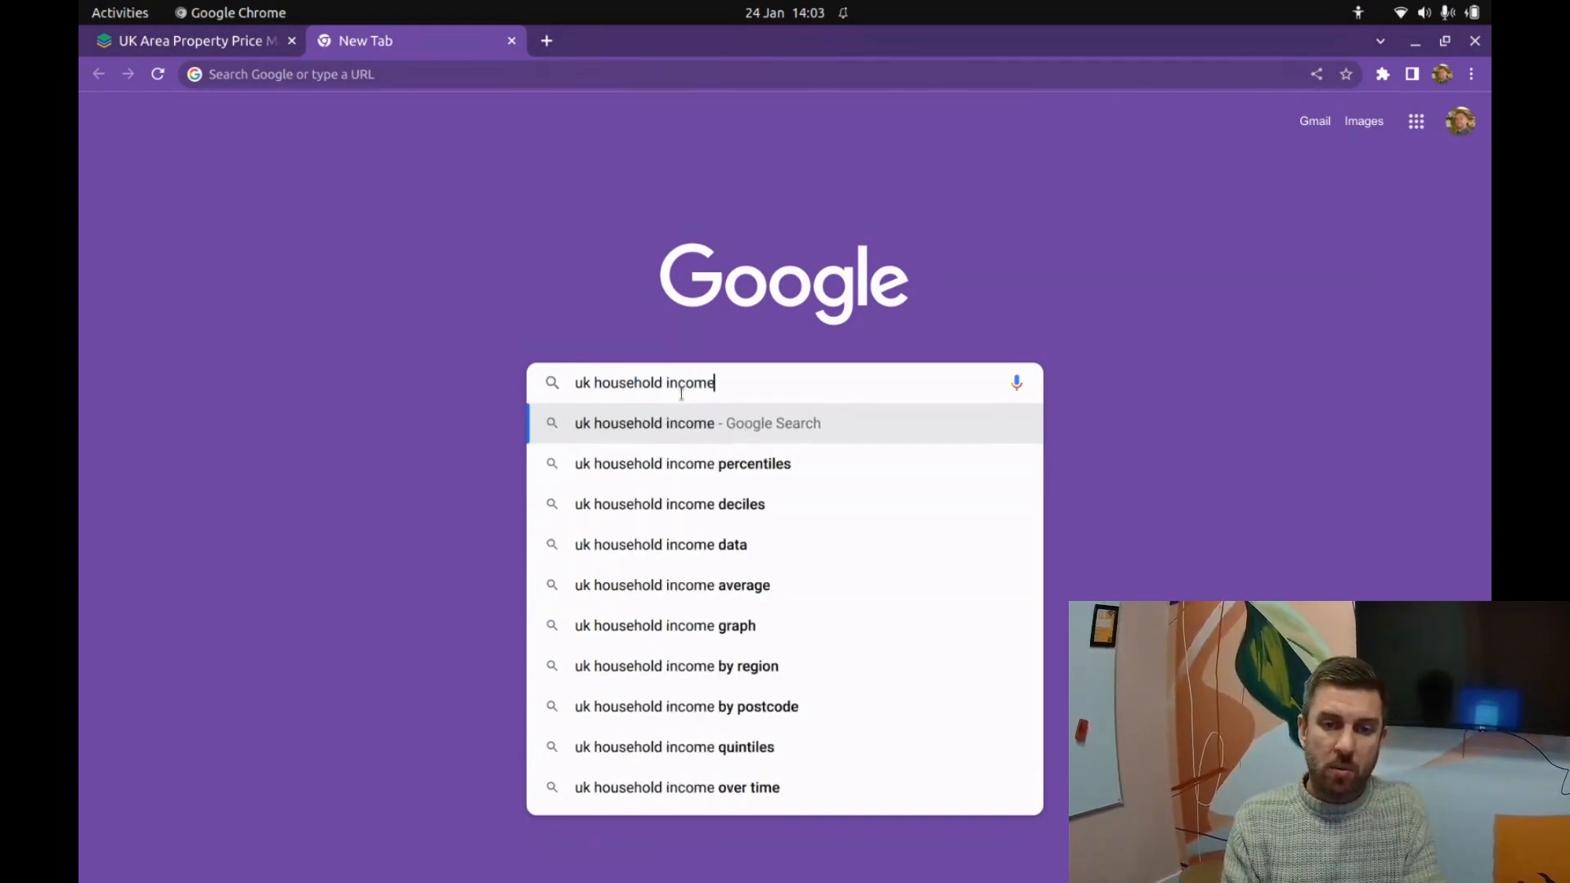
text( data)
key(Return)
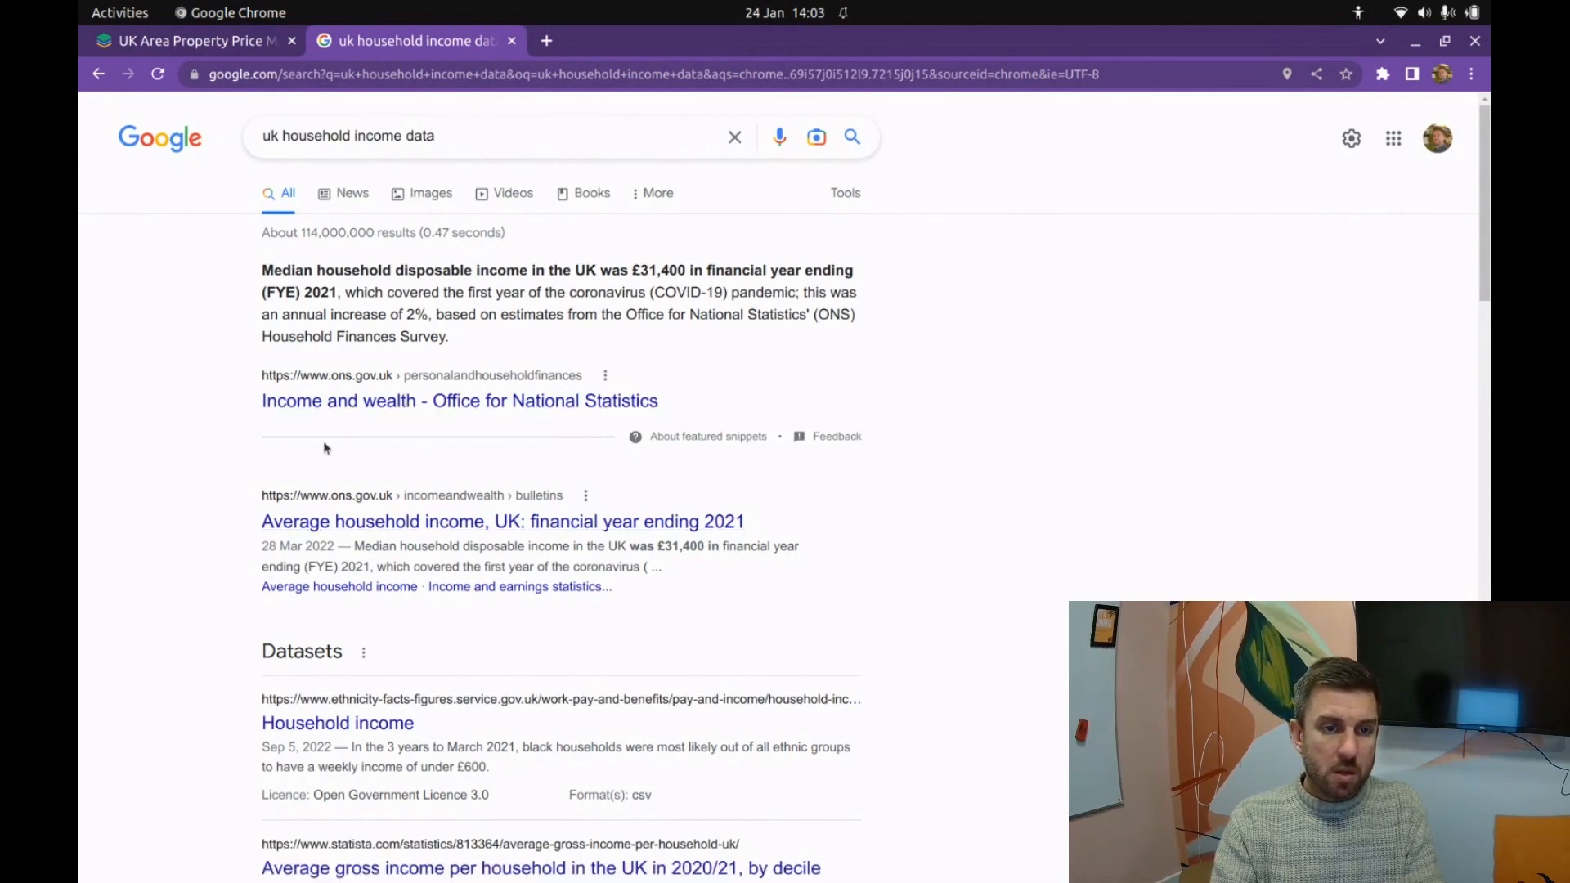
Step: Open the Office for National Statistics income and wealth page and, from its publications, the bulletin "Average household income, UK: financial year ending 2021"
click(507, 400)
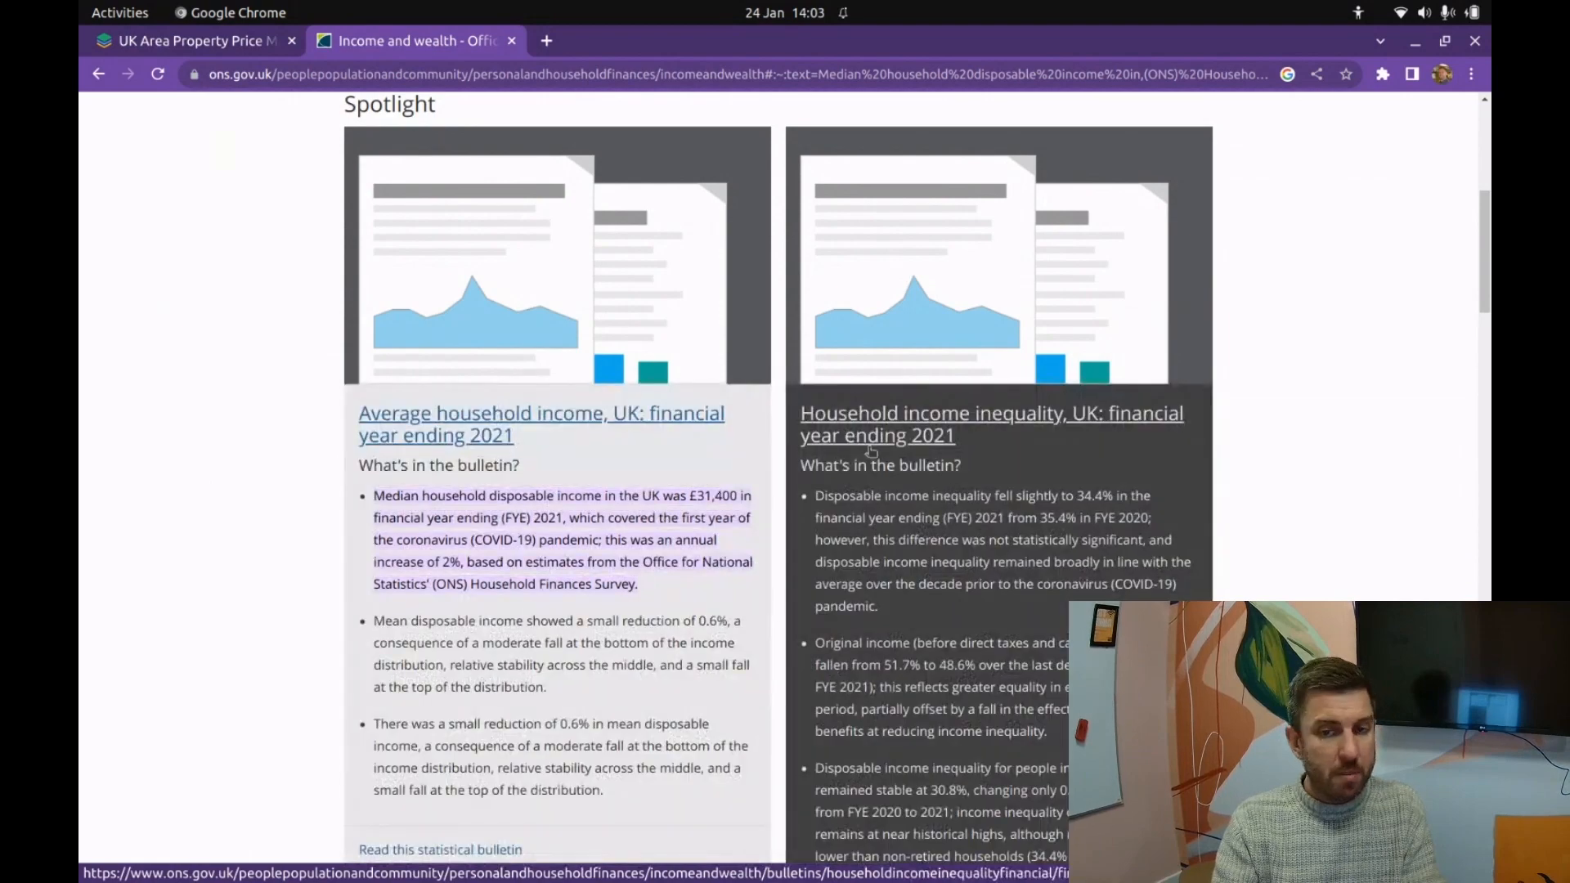
scroll(509, 540, down, 5)
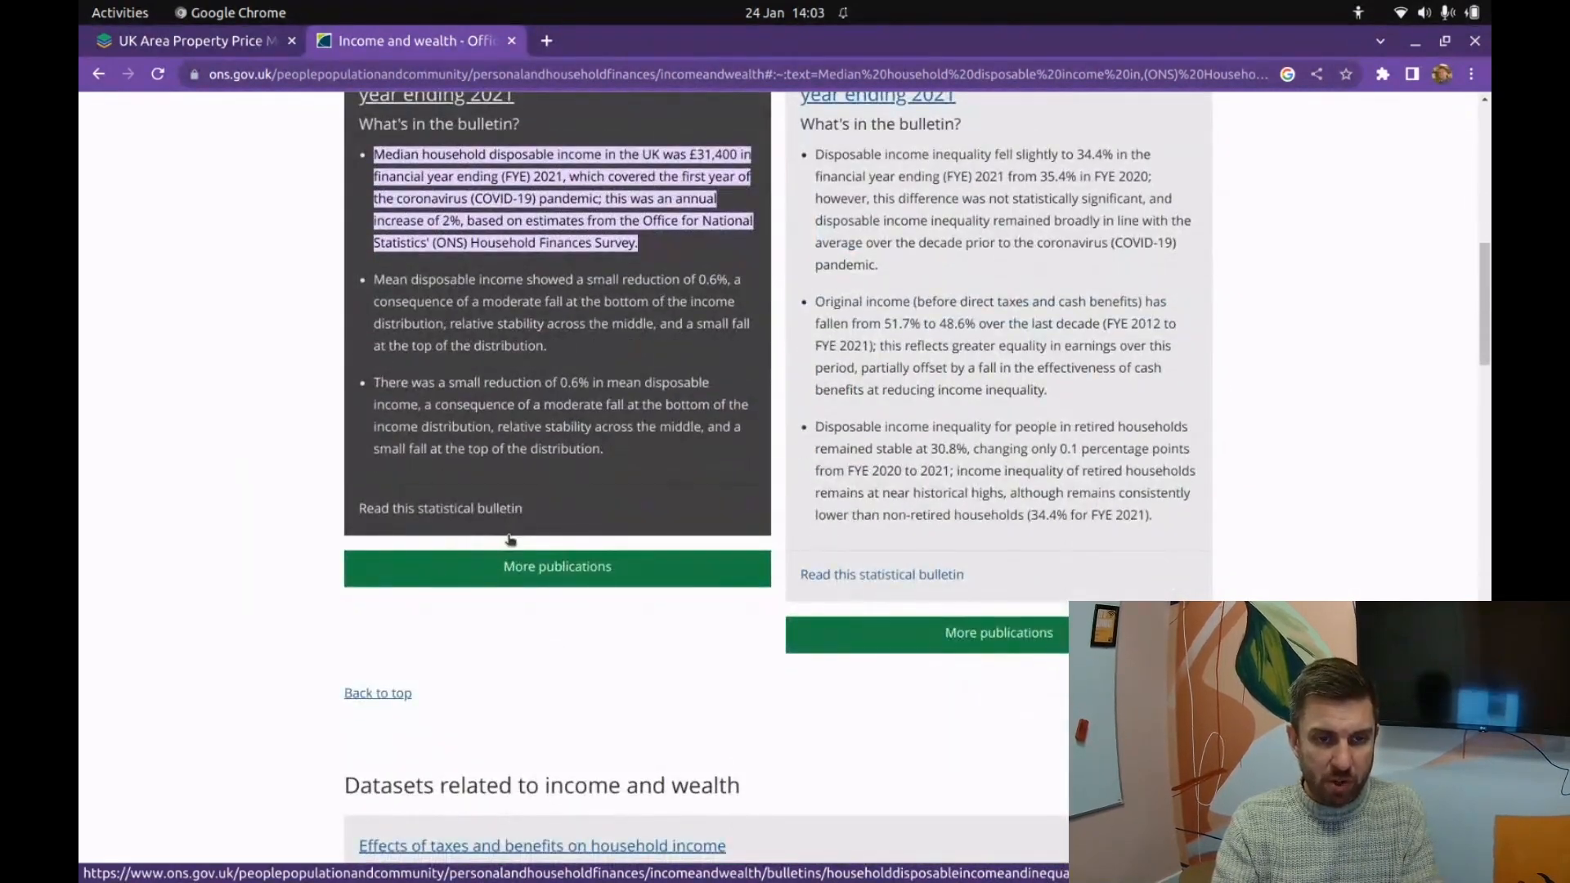
scroll(558, 572, down, 4)
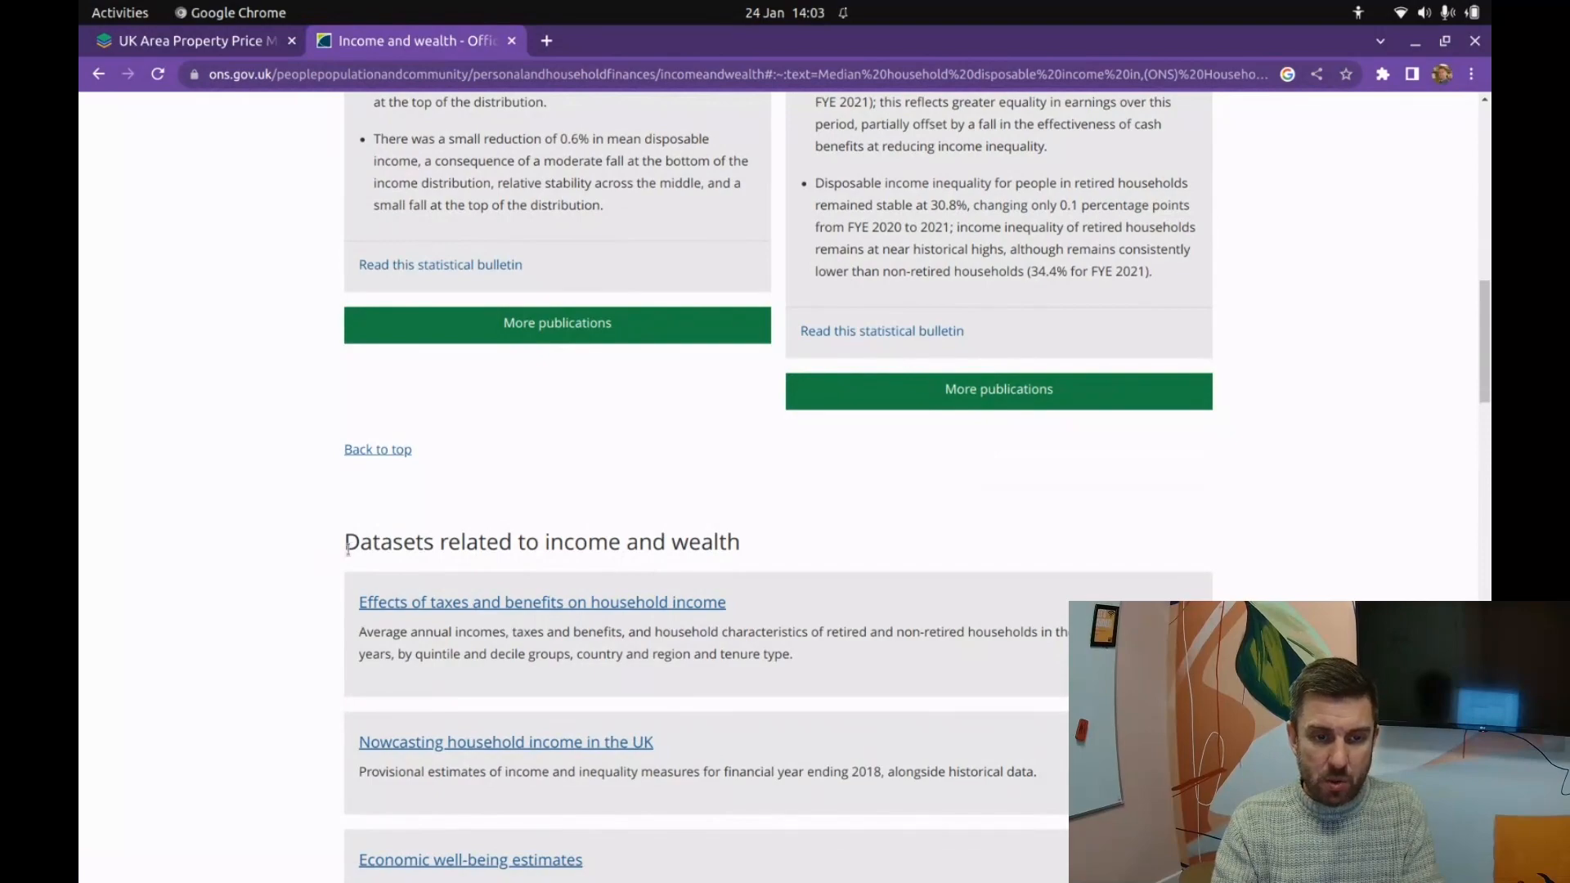
scroll(297, 555, down, 4)
scroll(297, 554, up, 9)
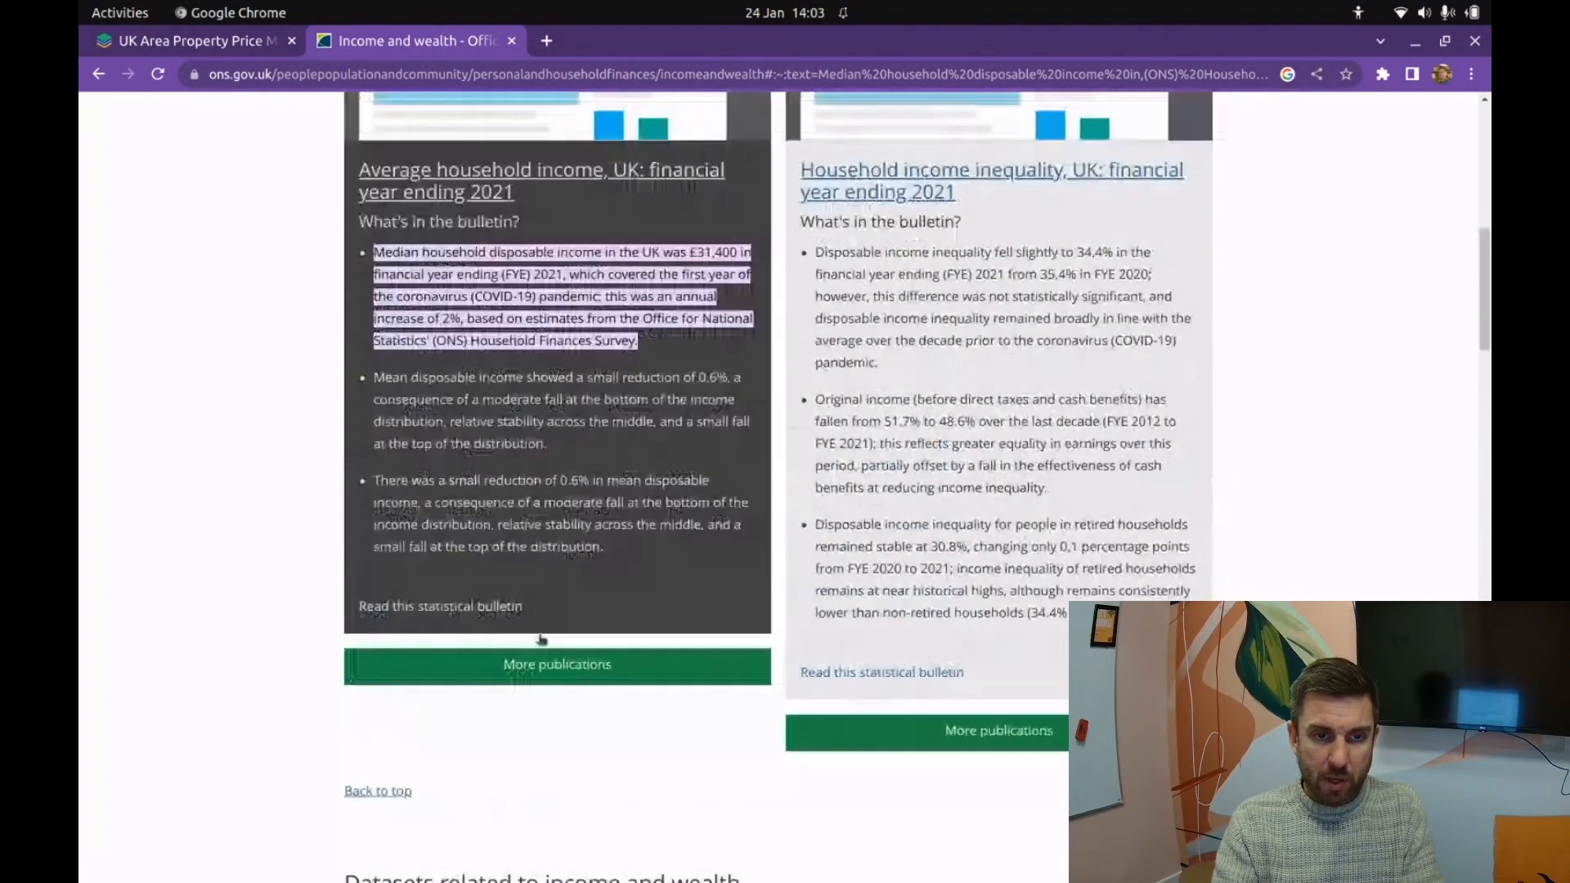
click(589, 675)
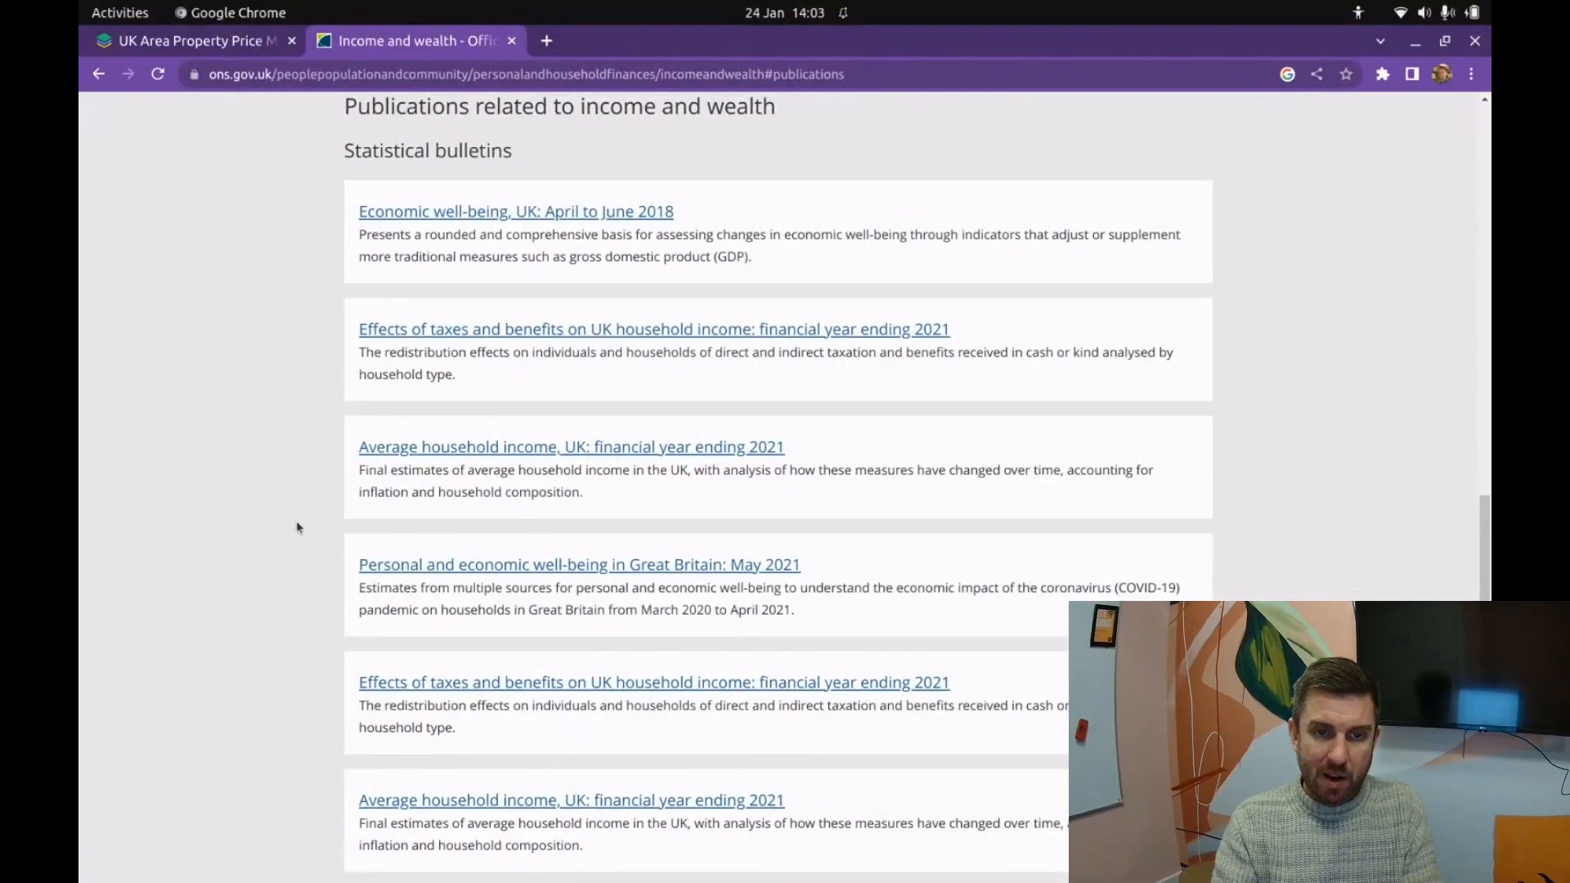
click(578, 433)
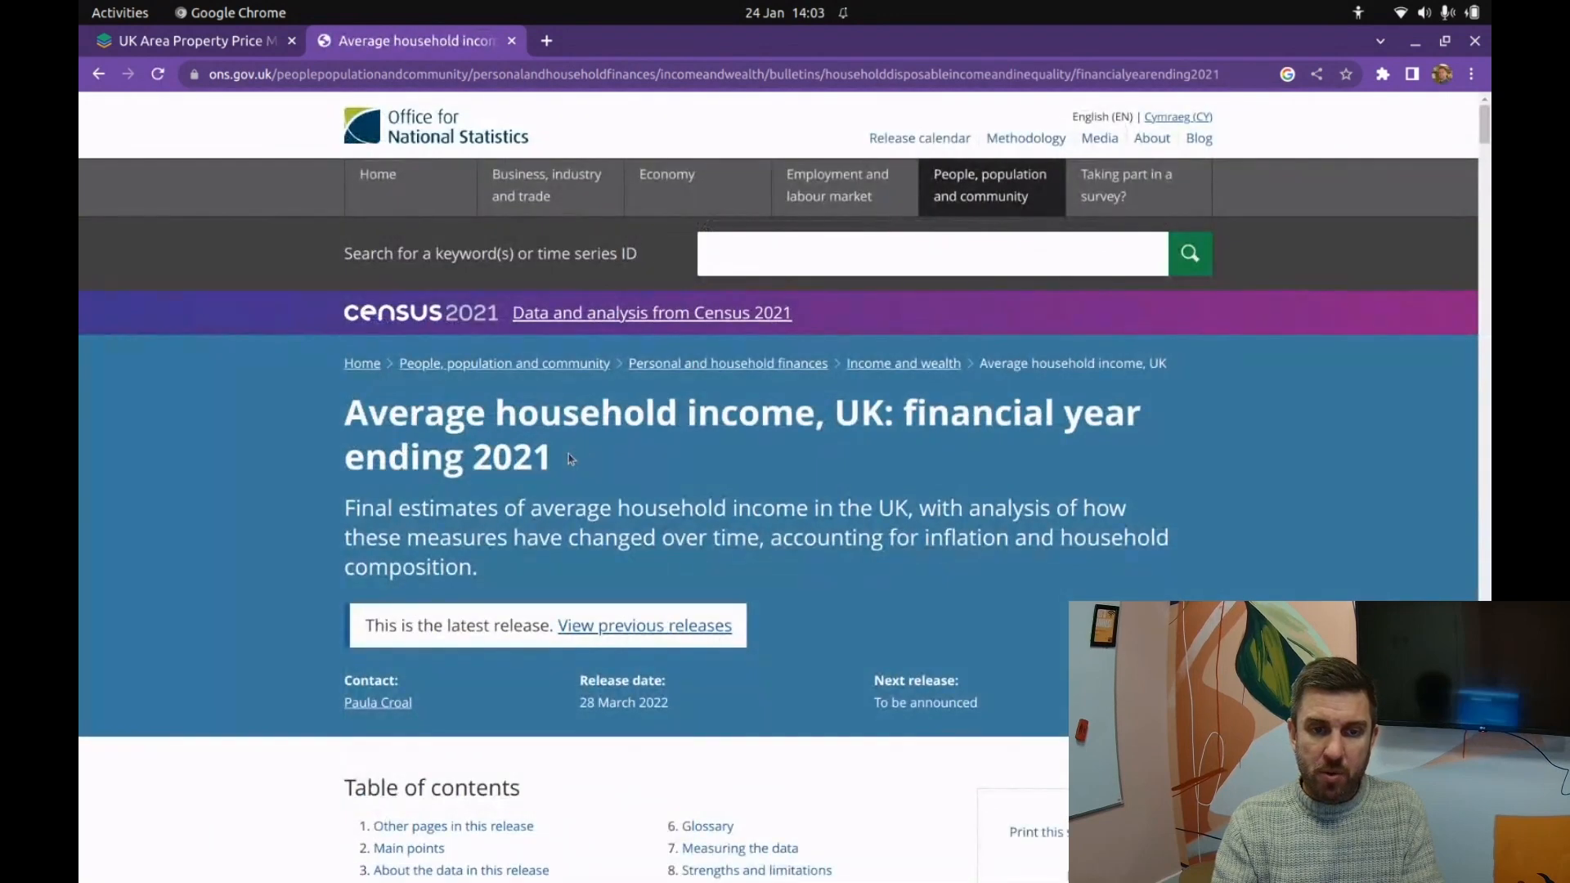
Step: Find "data" within the bulletin and go to its "Average household income data" section
scroll(205, 469, down, 4)
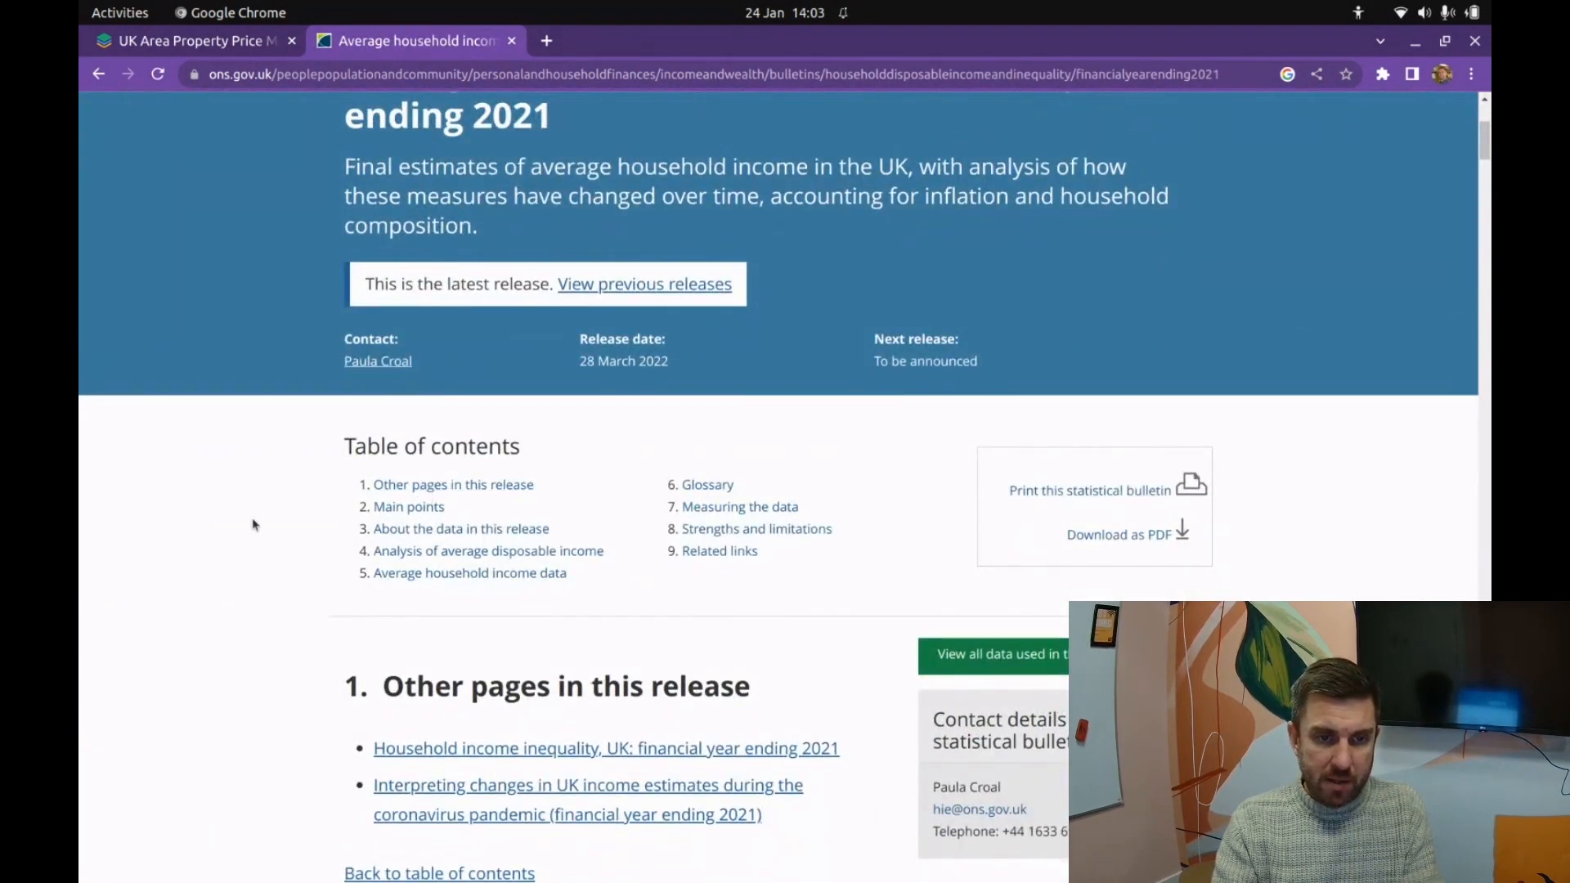
scroll(256, 519, up, 4)
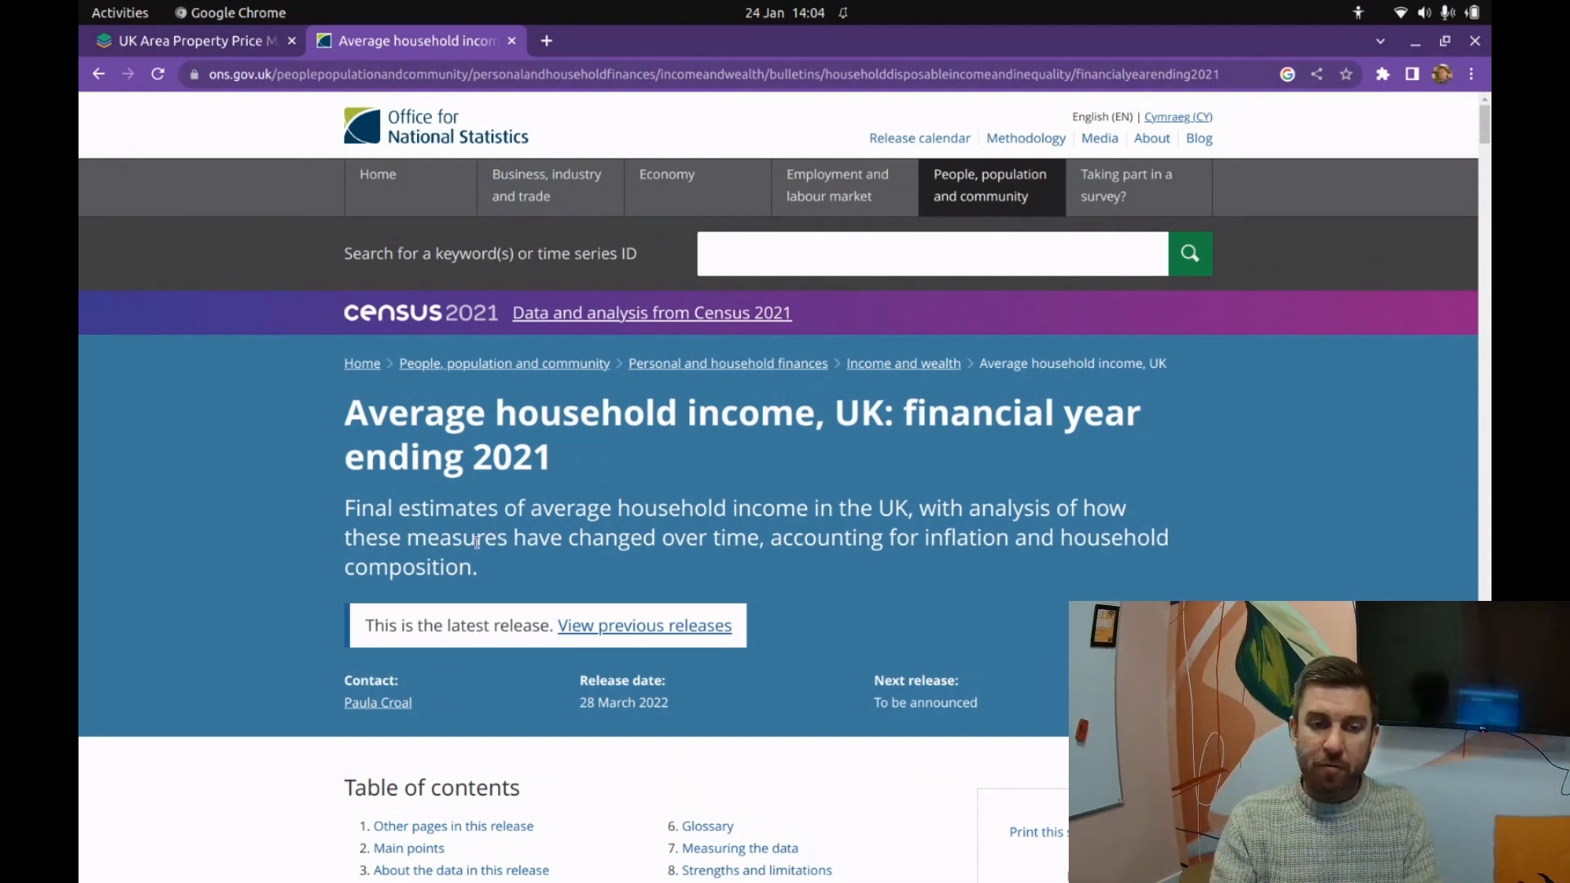
scroll(262, 568, down, 5)
key(ctrl+f)
text(data)
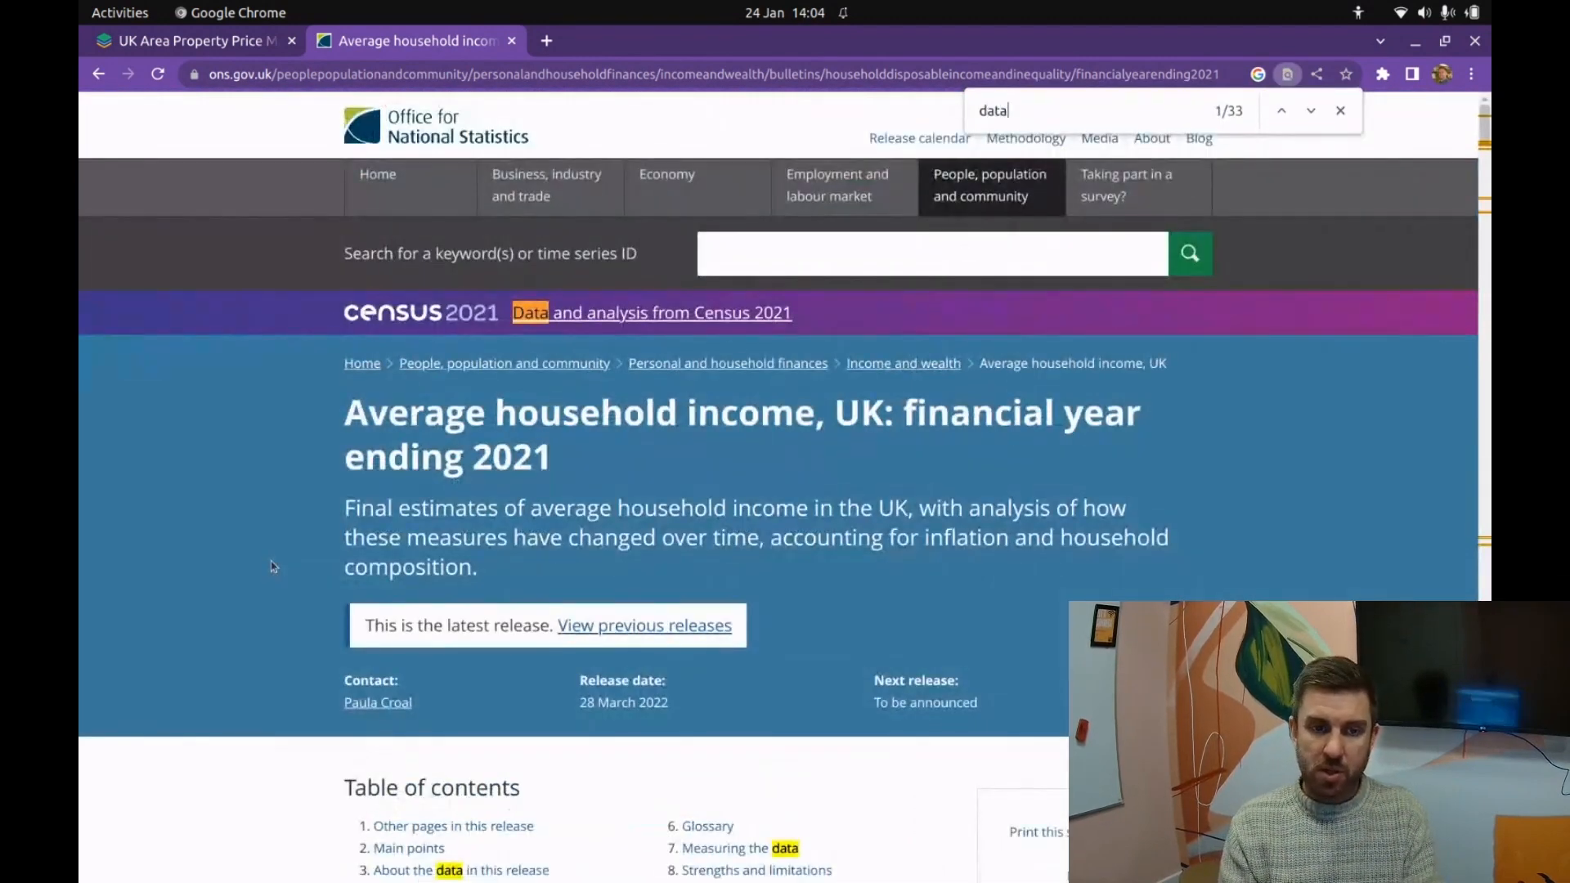
scroll(274, 566, down, 4)
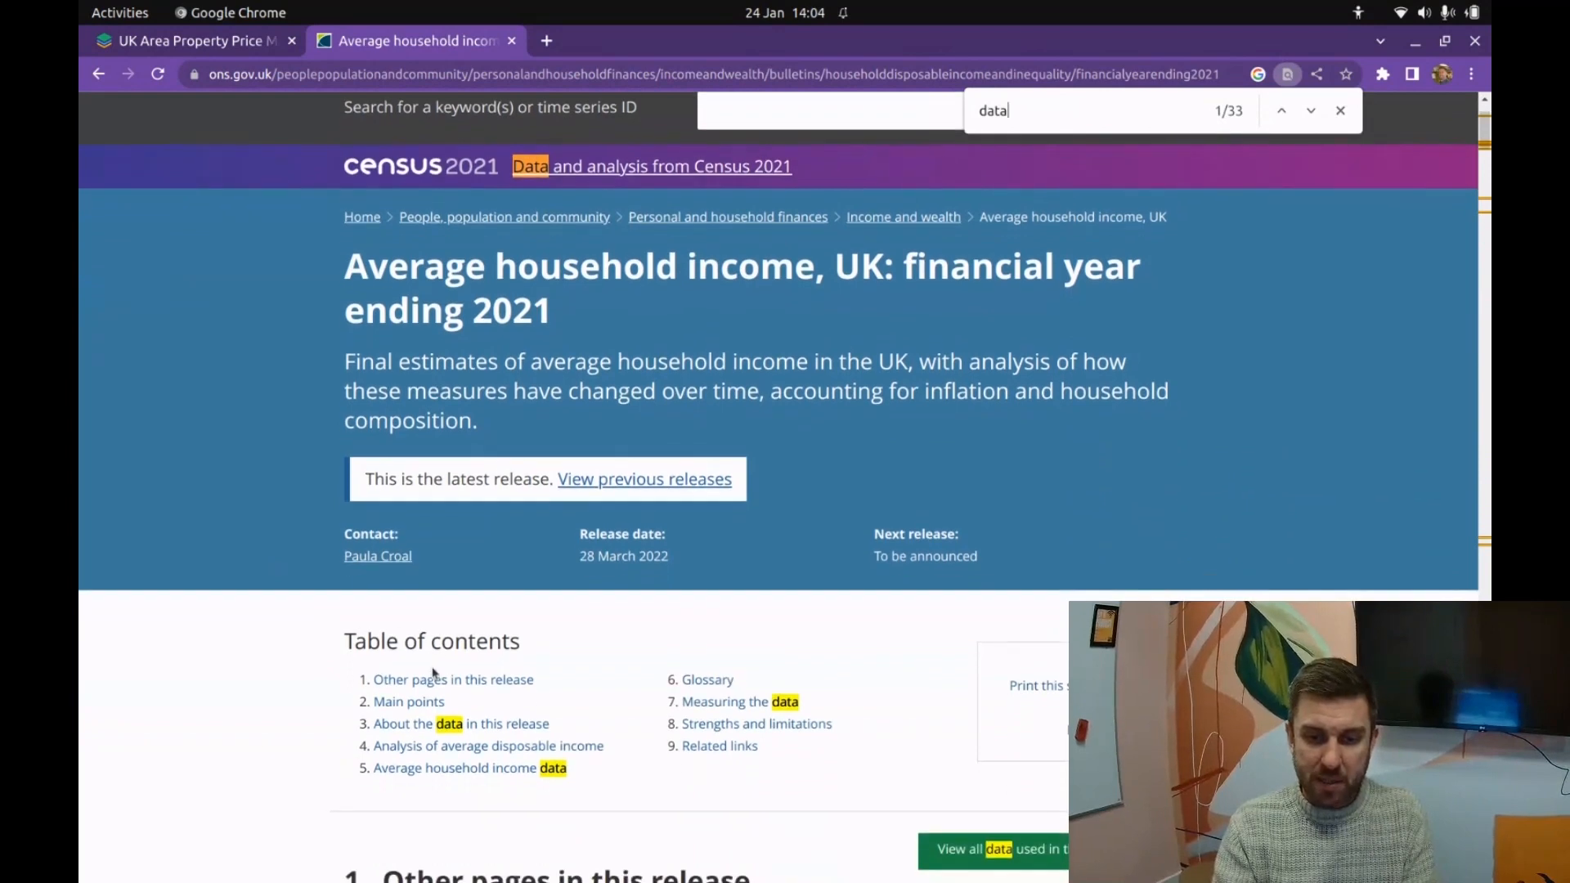
scroll(465, 687, down, 2)
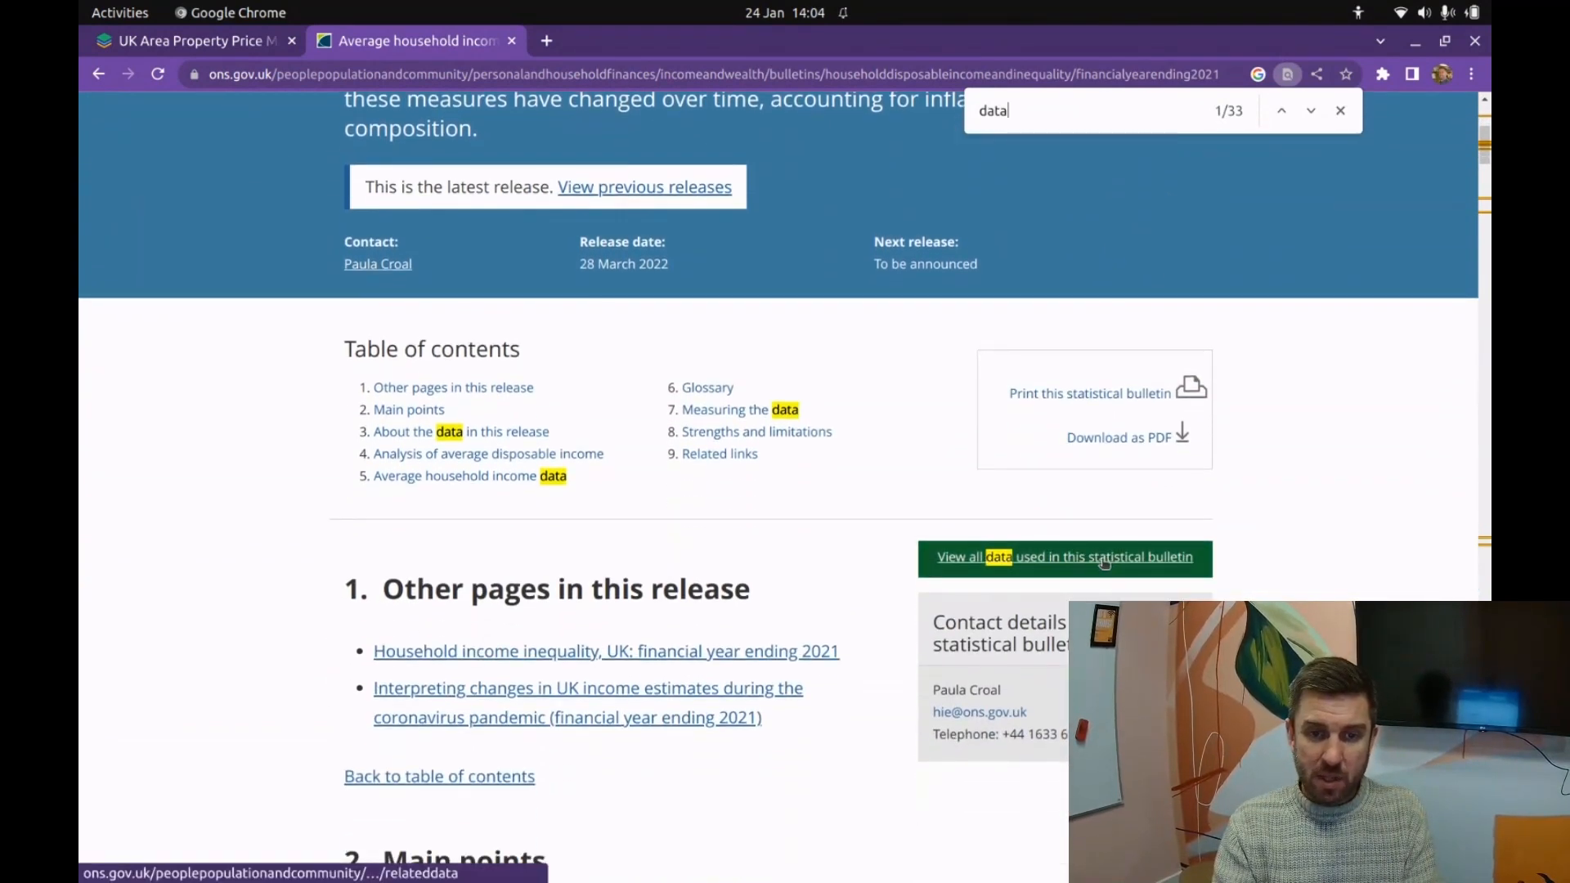
click(527, 476)
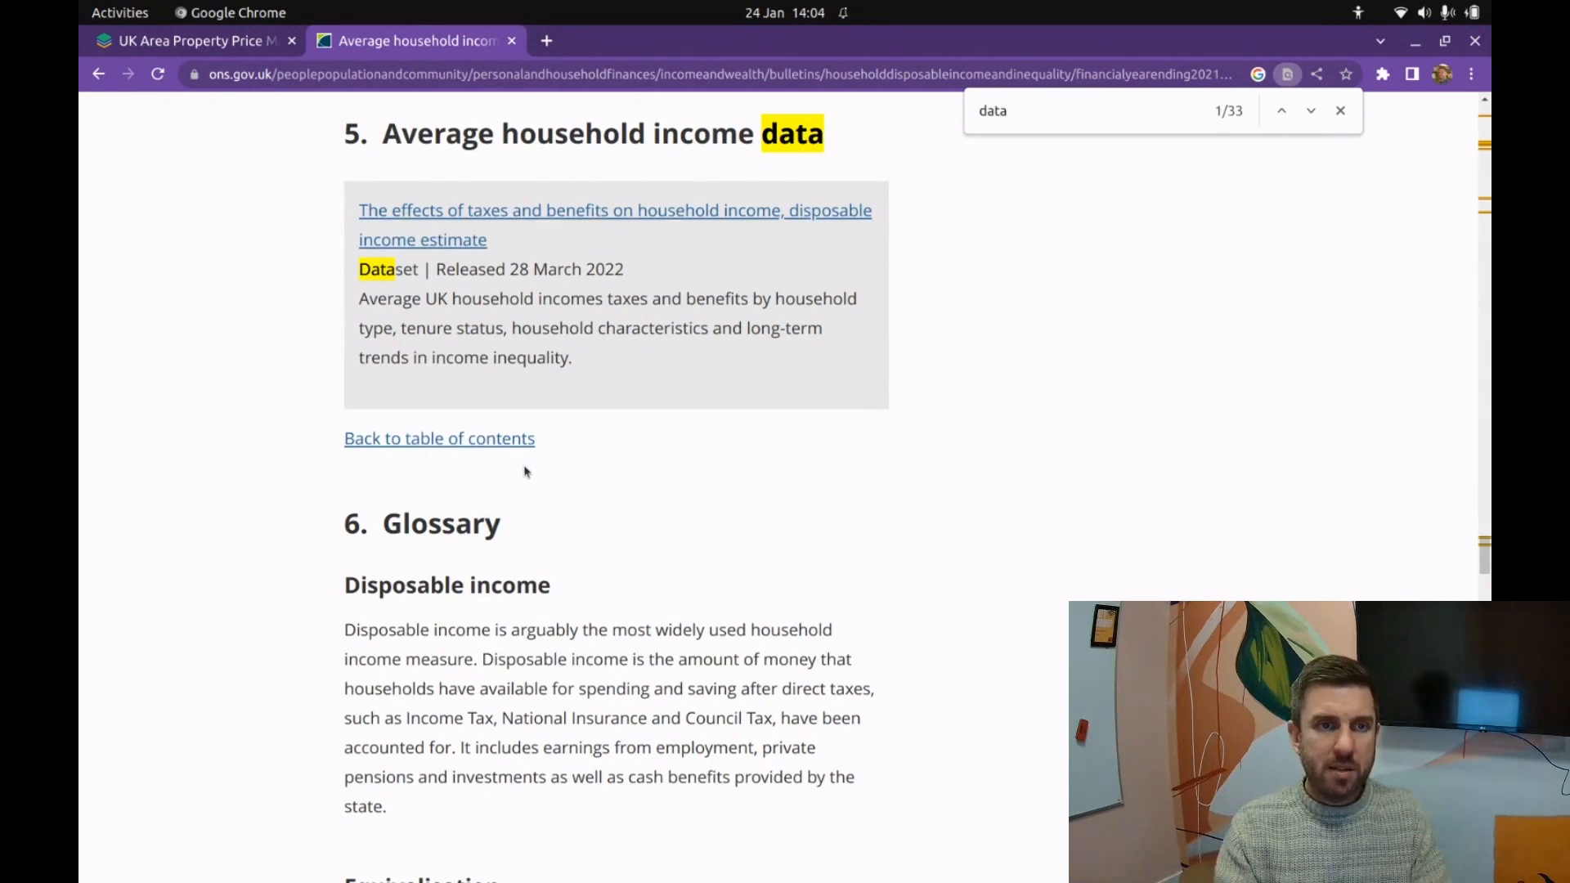
Step: Open the disposable income estimate dataset, download its financial year ending 2021 xlsx edition and open the file
click(438, 215)
scroll(339, 327, down, 1)
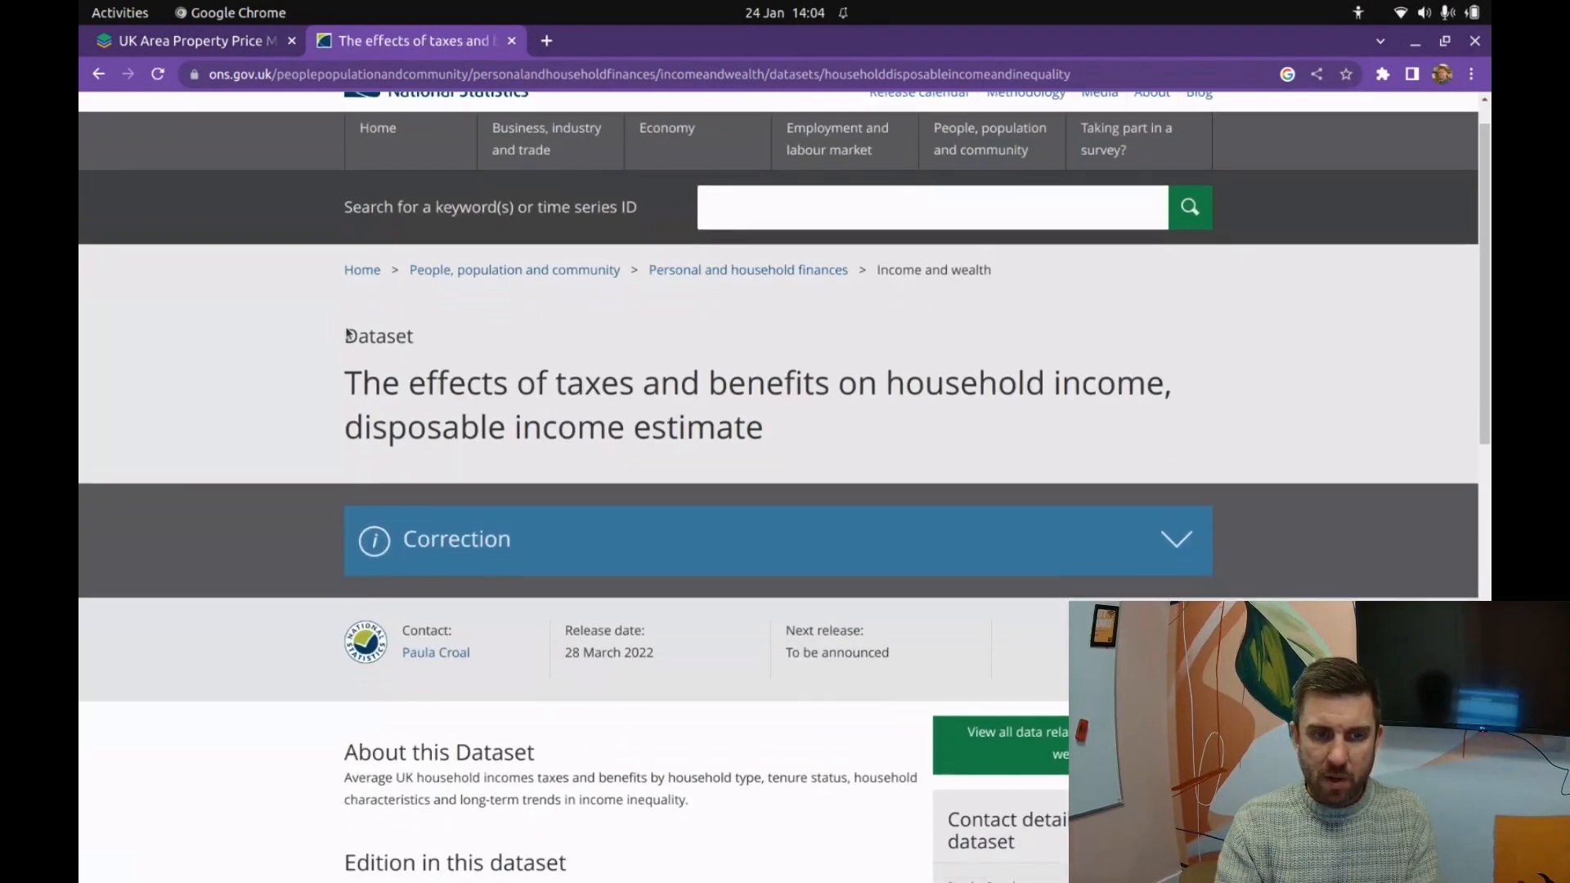
scroll(336, 450, down, 8)
scroll(295, 454, down, 3)
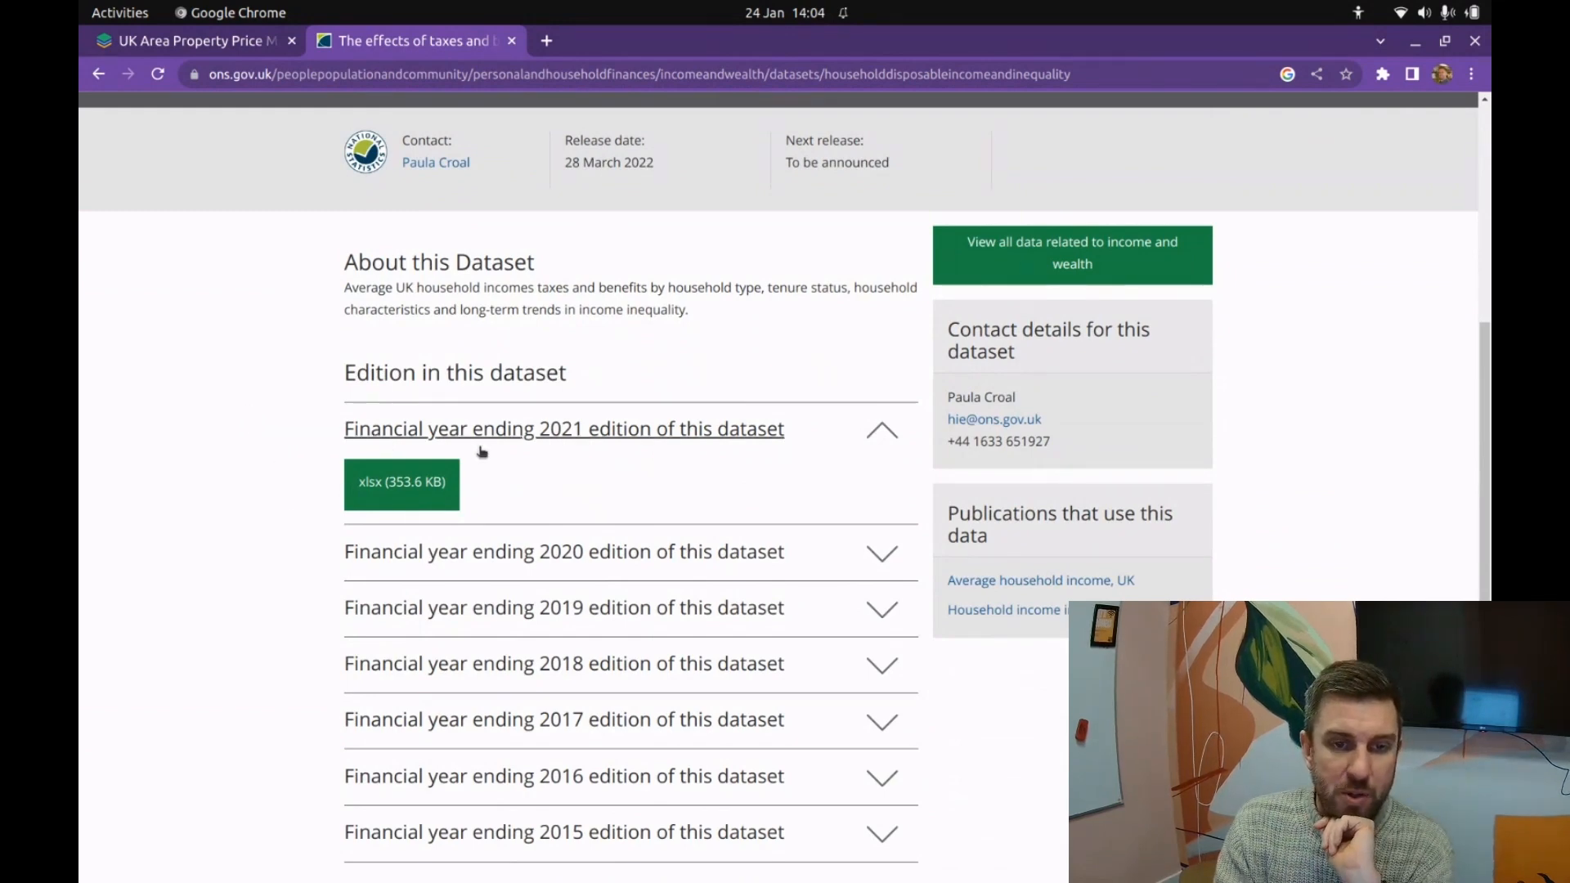
click(391, 483)
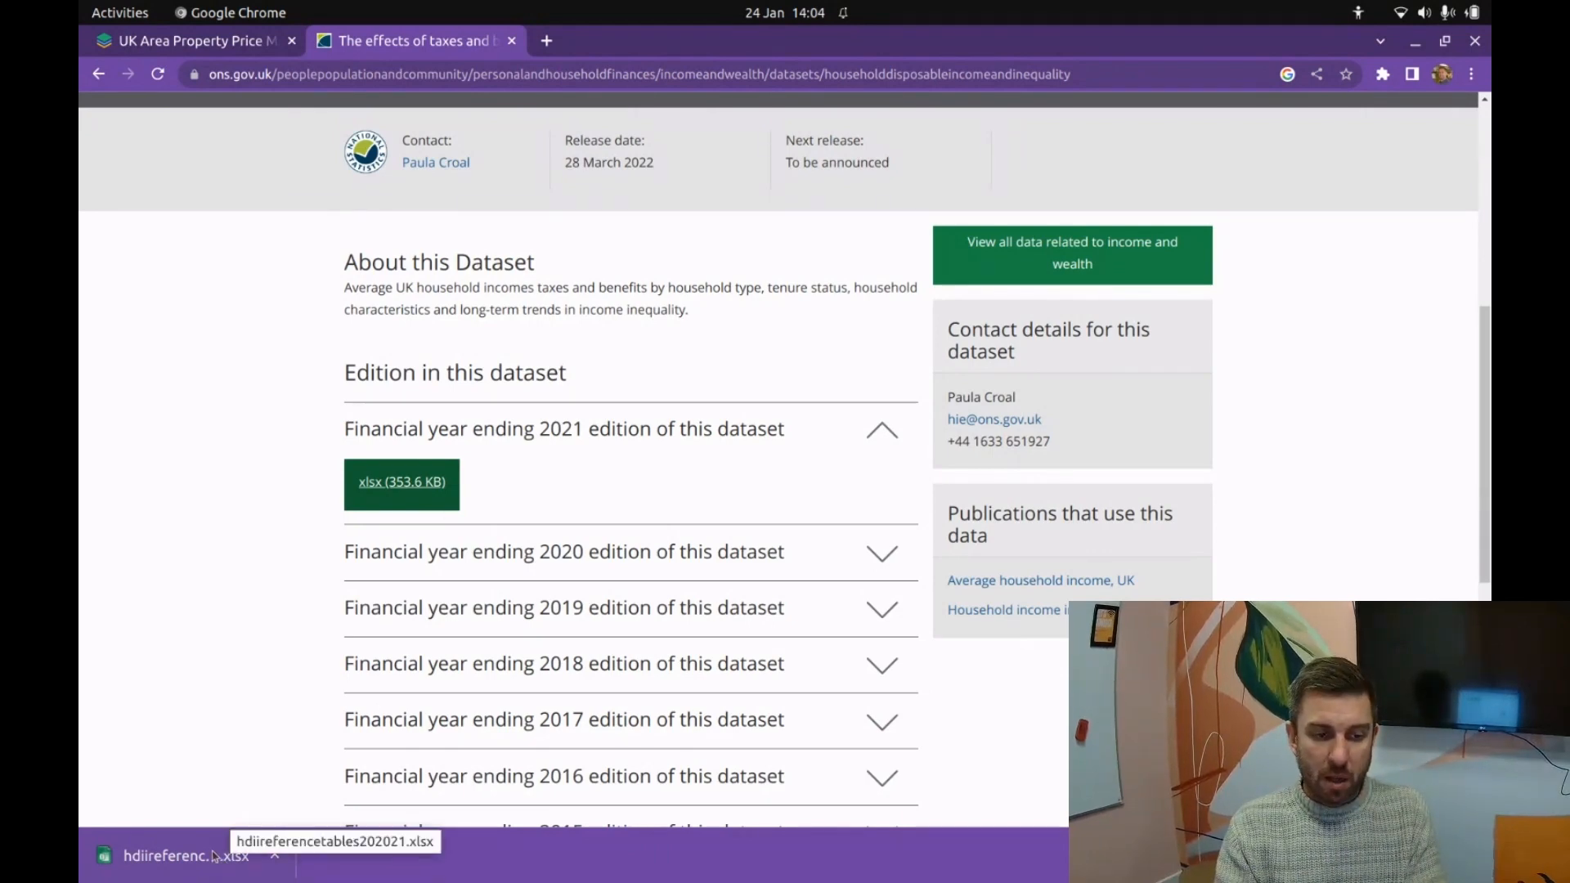
click(219, 861)
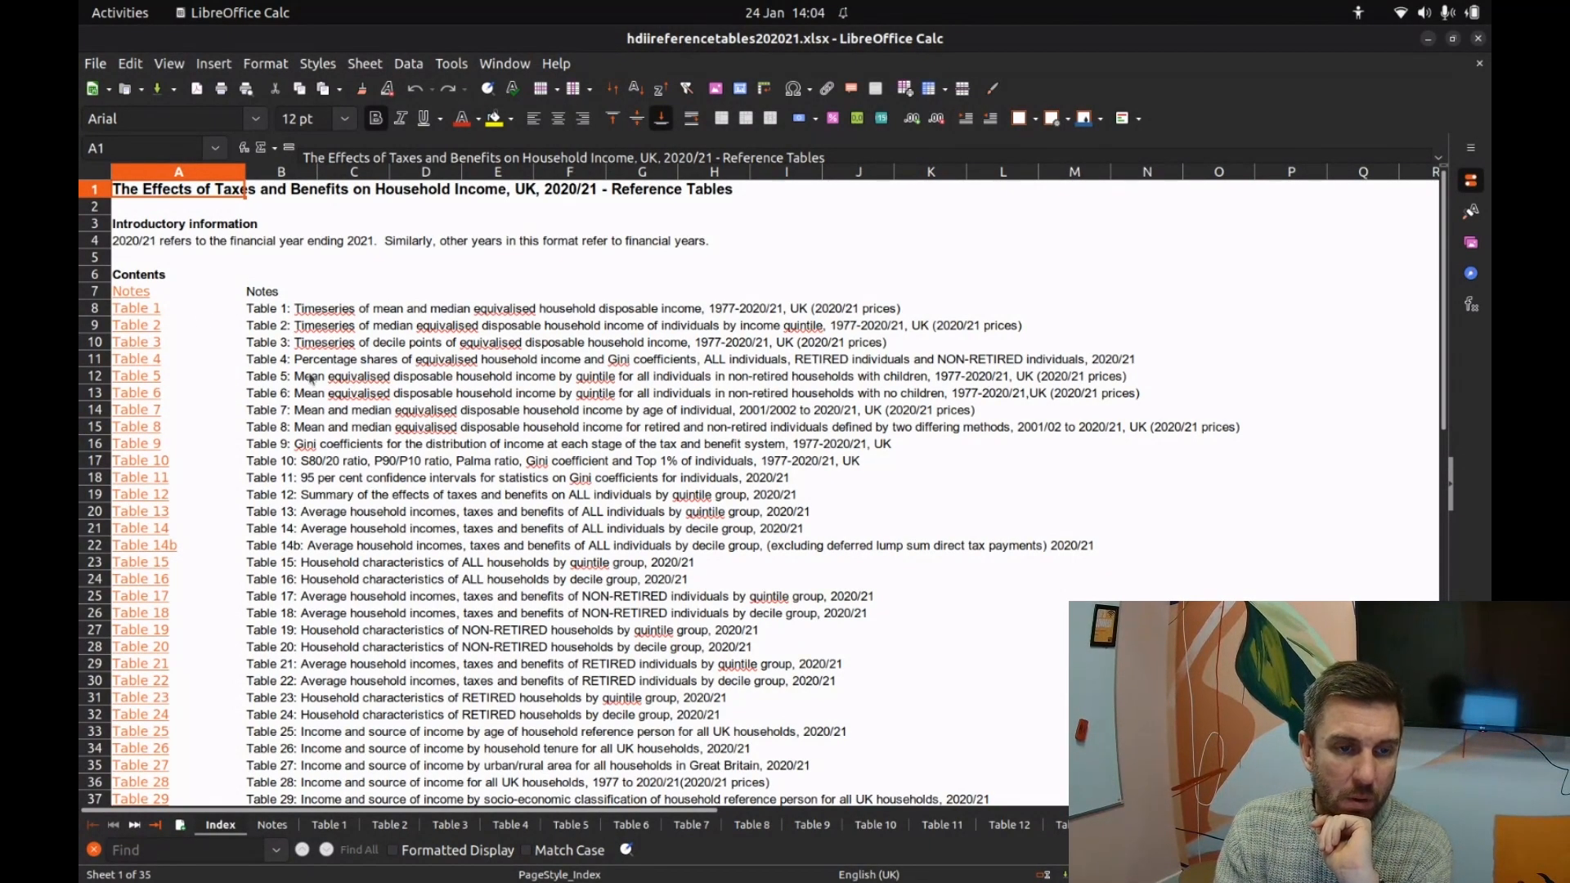
Step: Examine the index and several sheets between Table 1 and Table 9 for household income data by area, and close the workbook
scroll(313, 384, down, 7)
scroll(319, 401, up, 7)
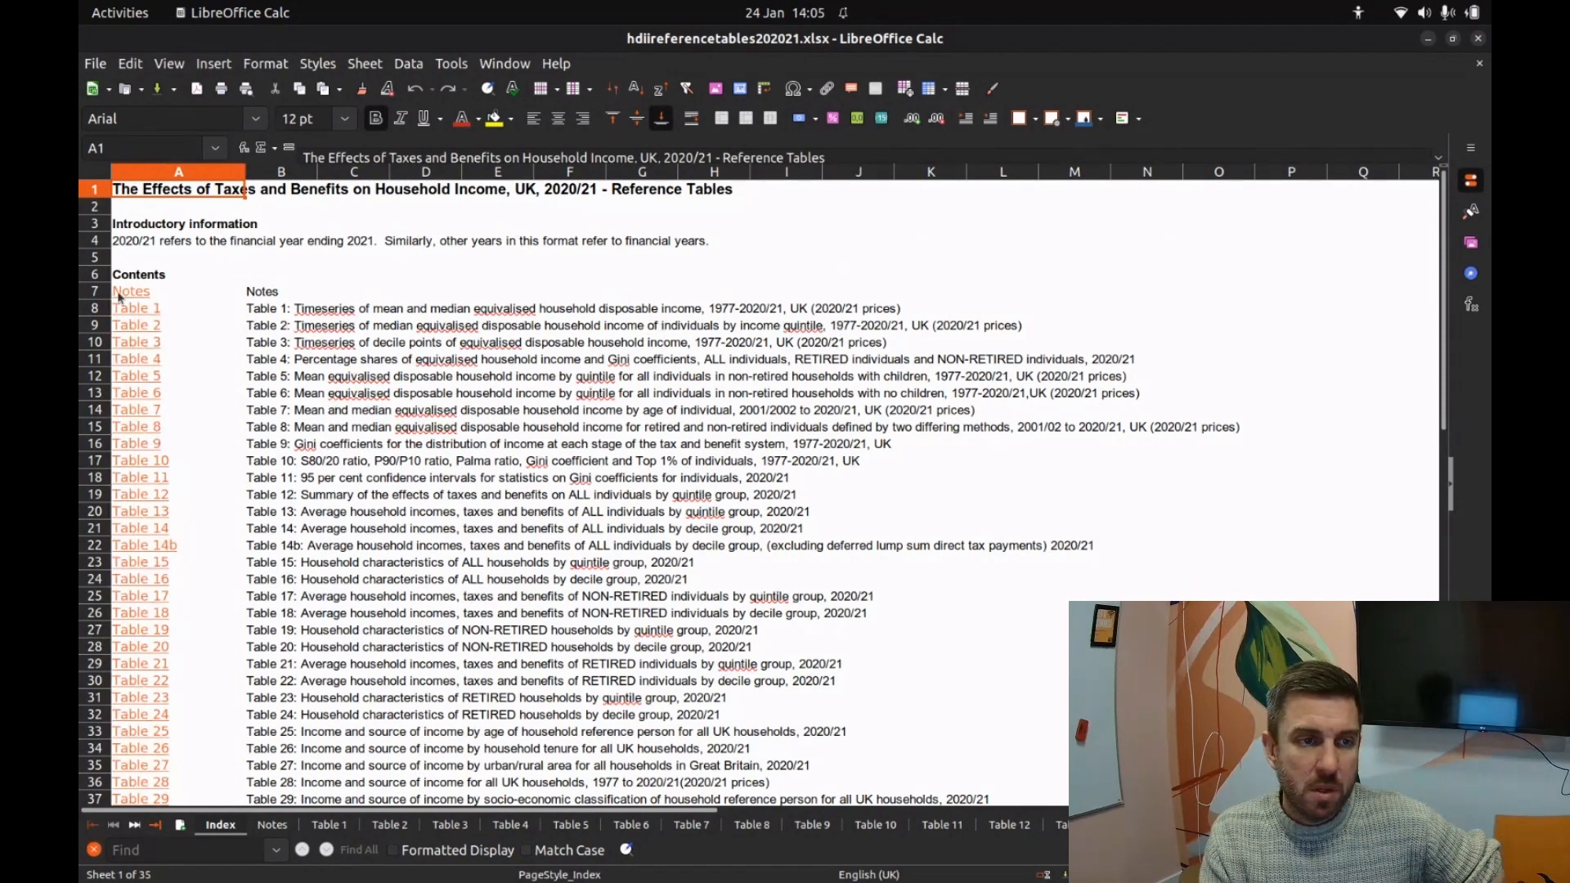
click(131, 310)
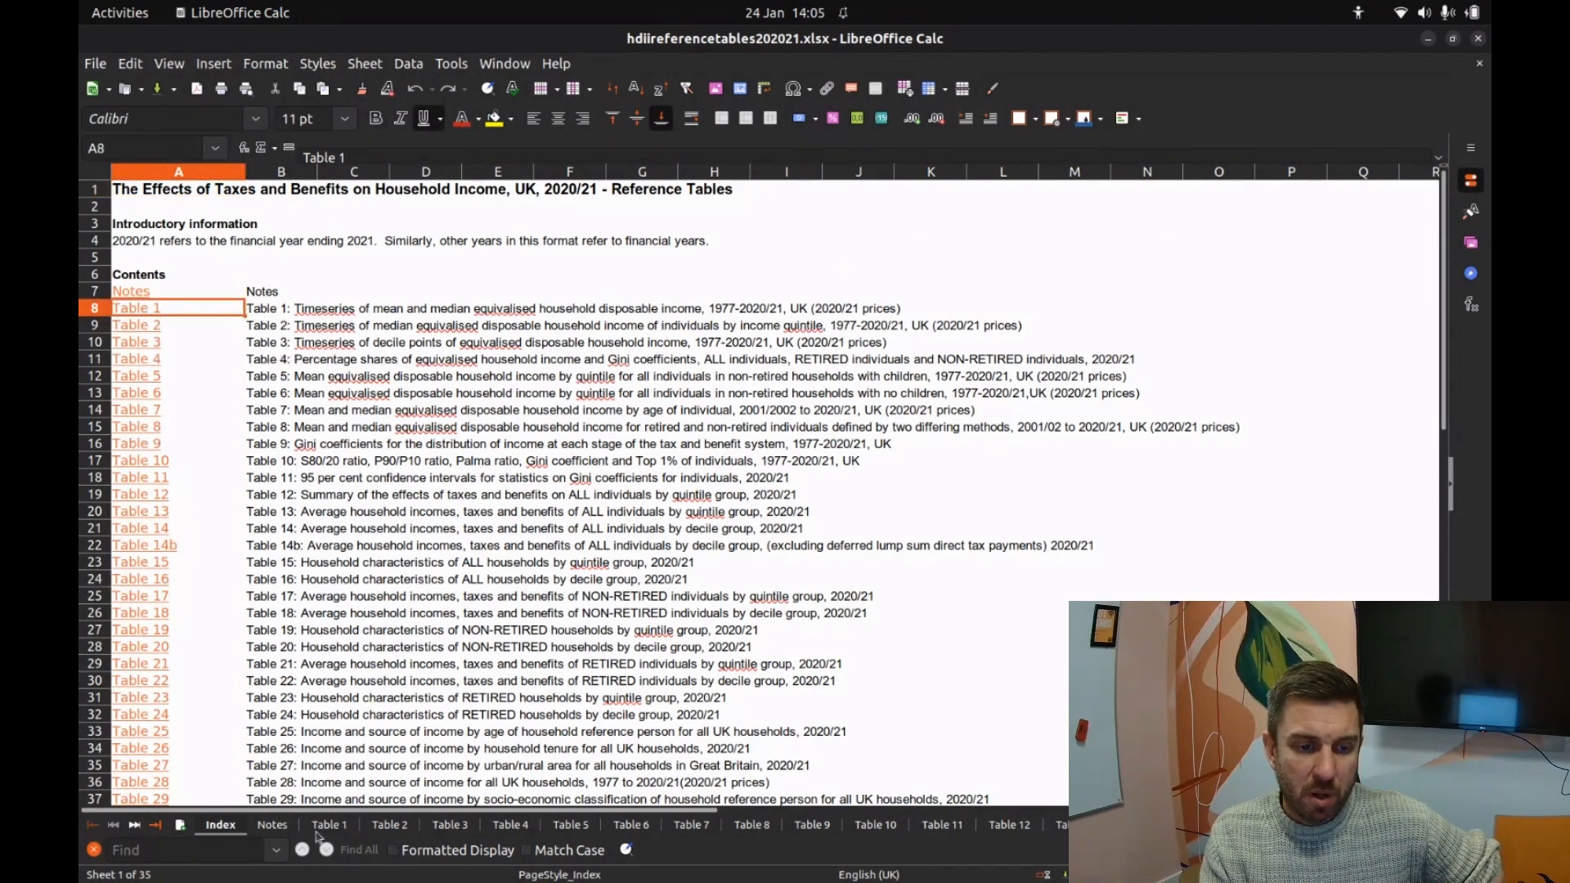
click(329, 825)
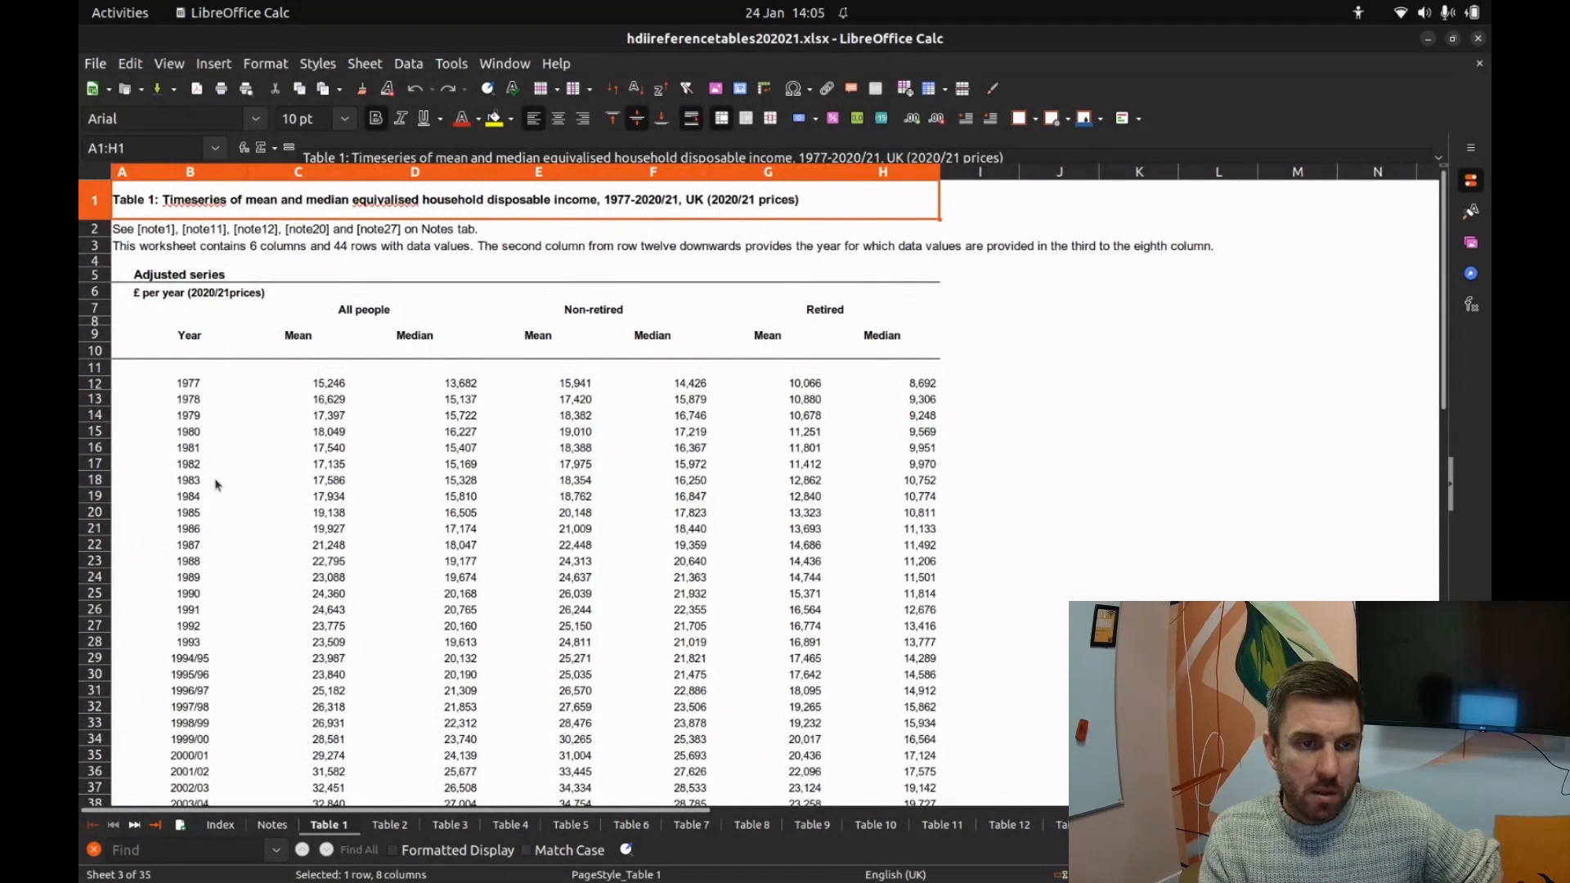
click(391, 826)
click(449, 826)
click(511, 826)
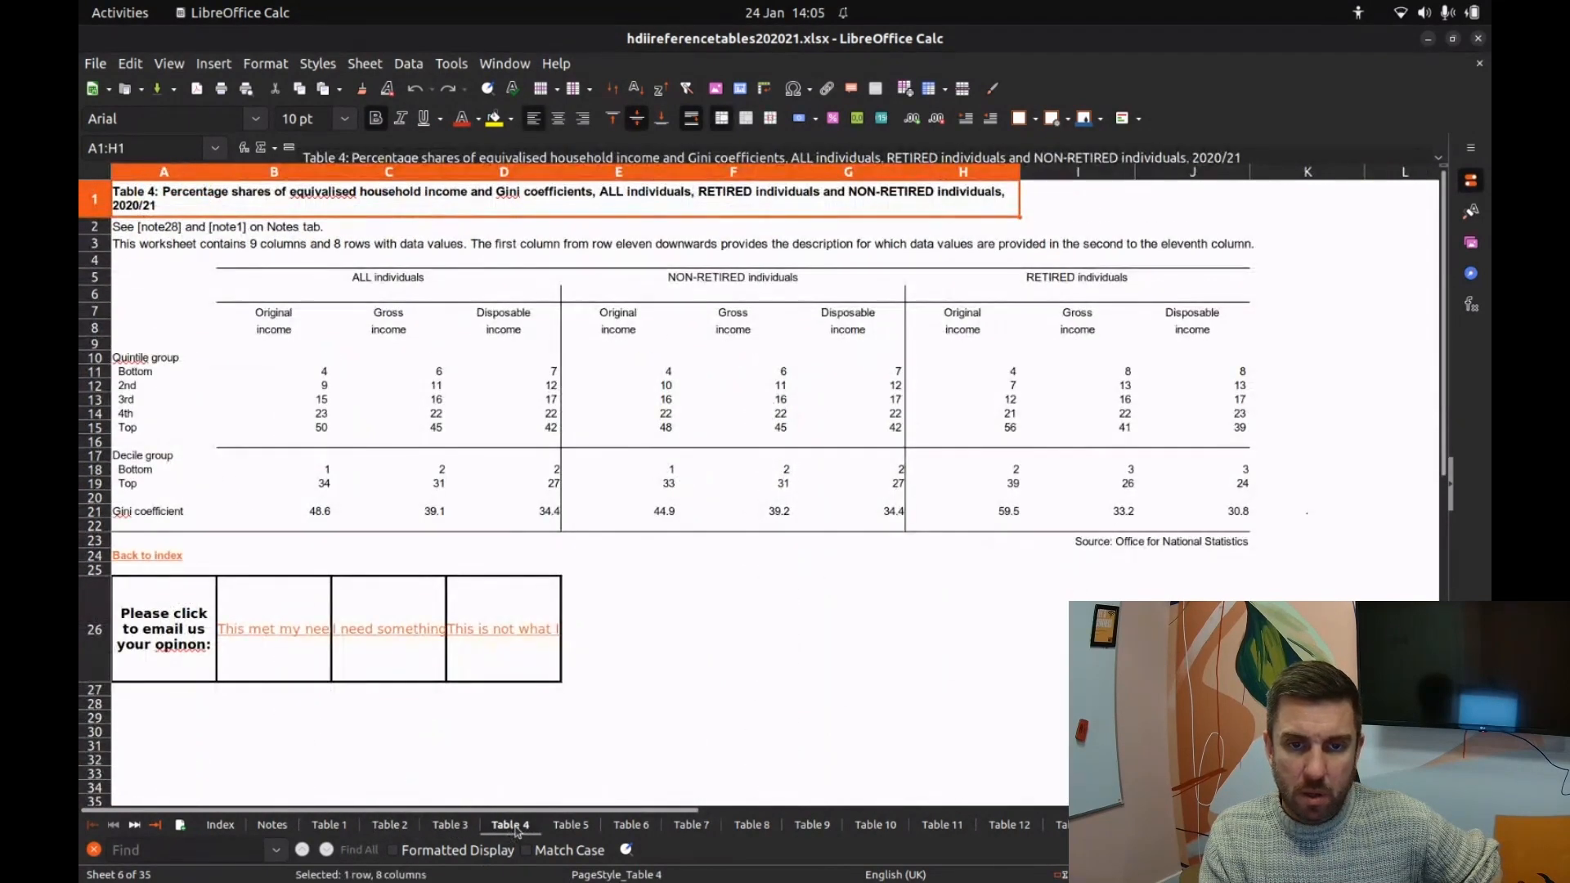
click(631, 825)
click(705, 828)
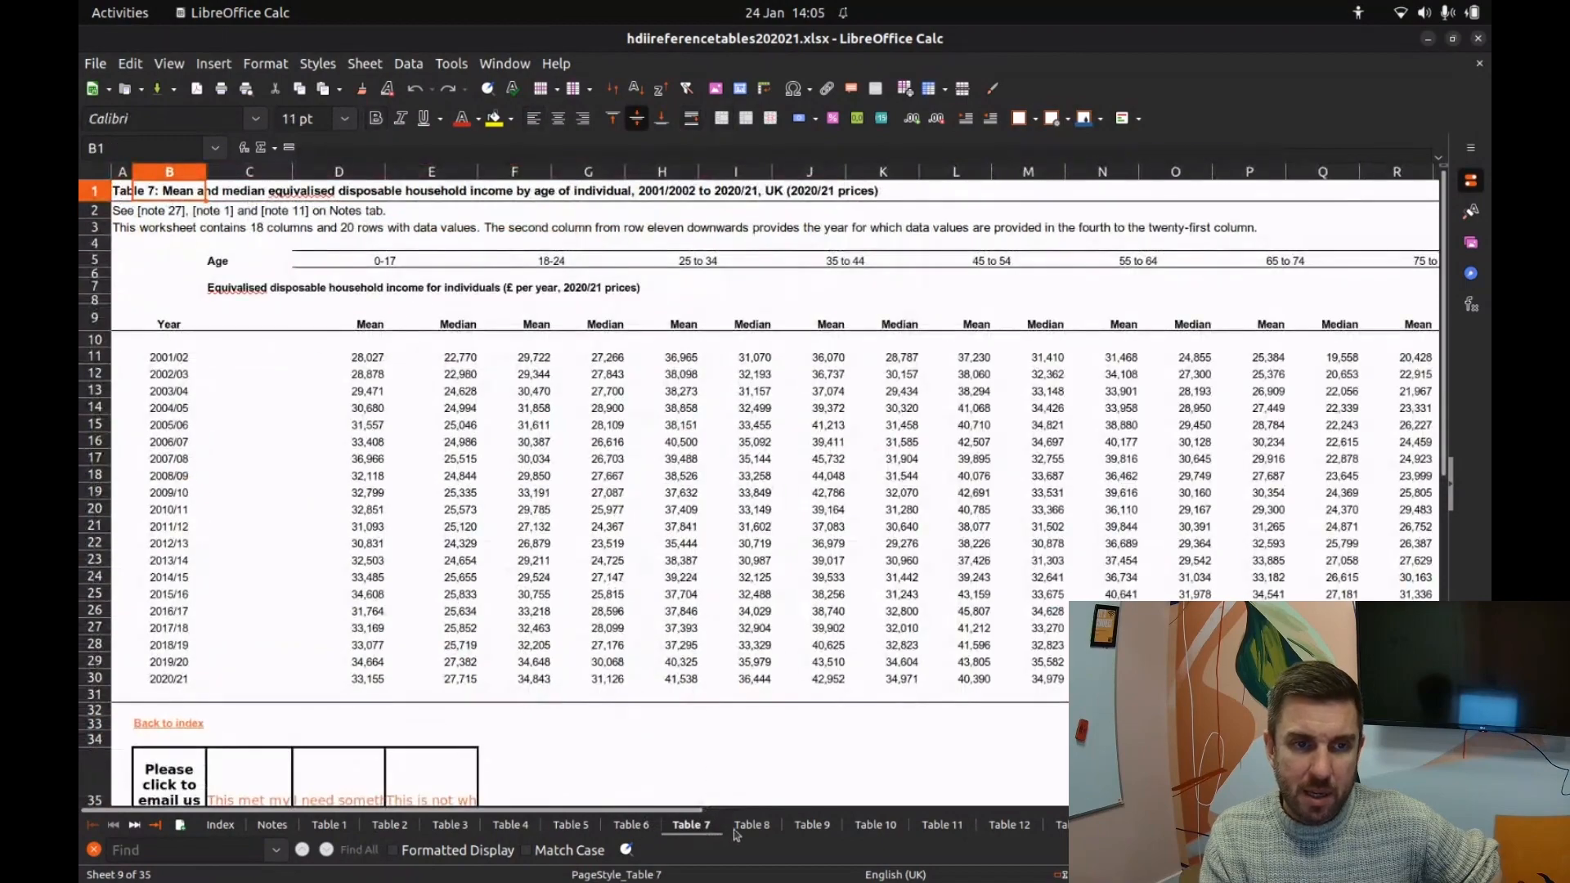
click(809, 827)
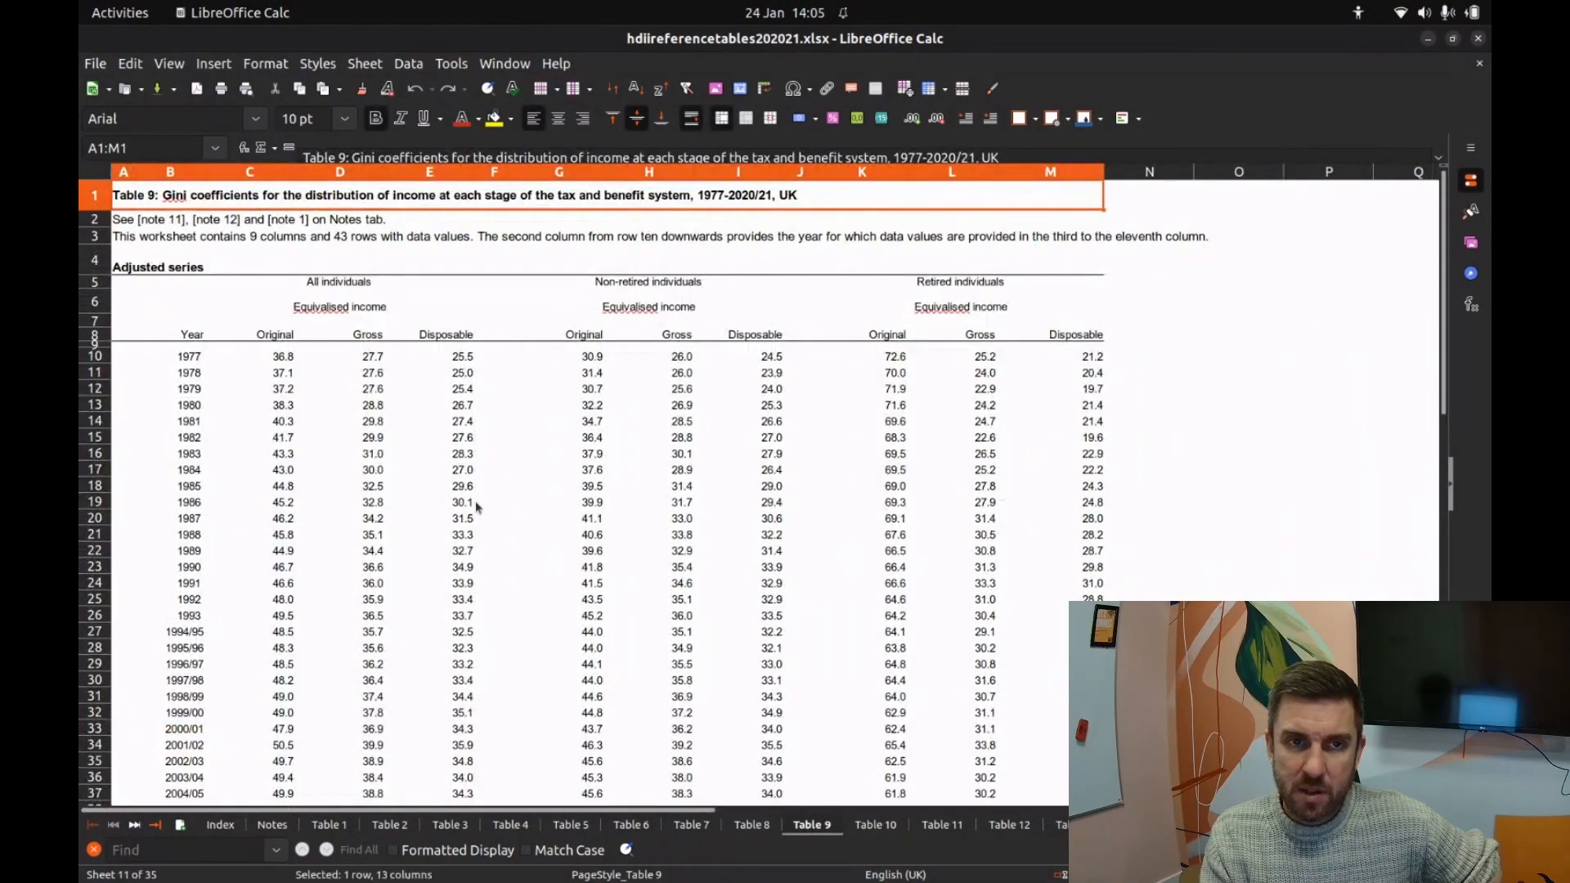
click(1478, 39)
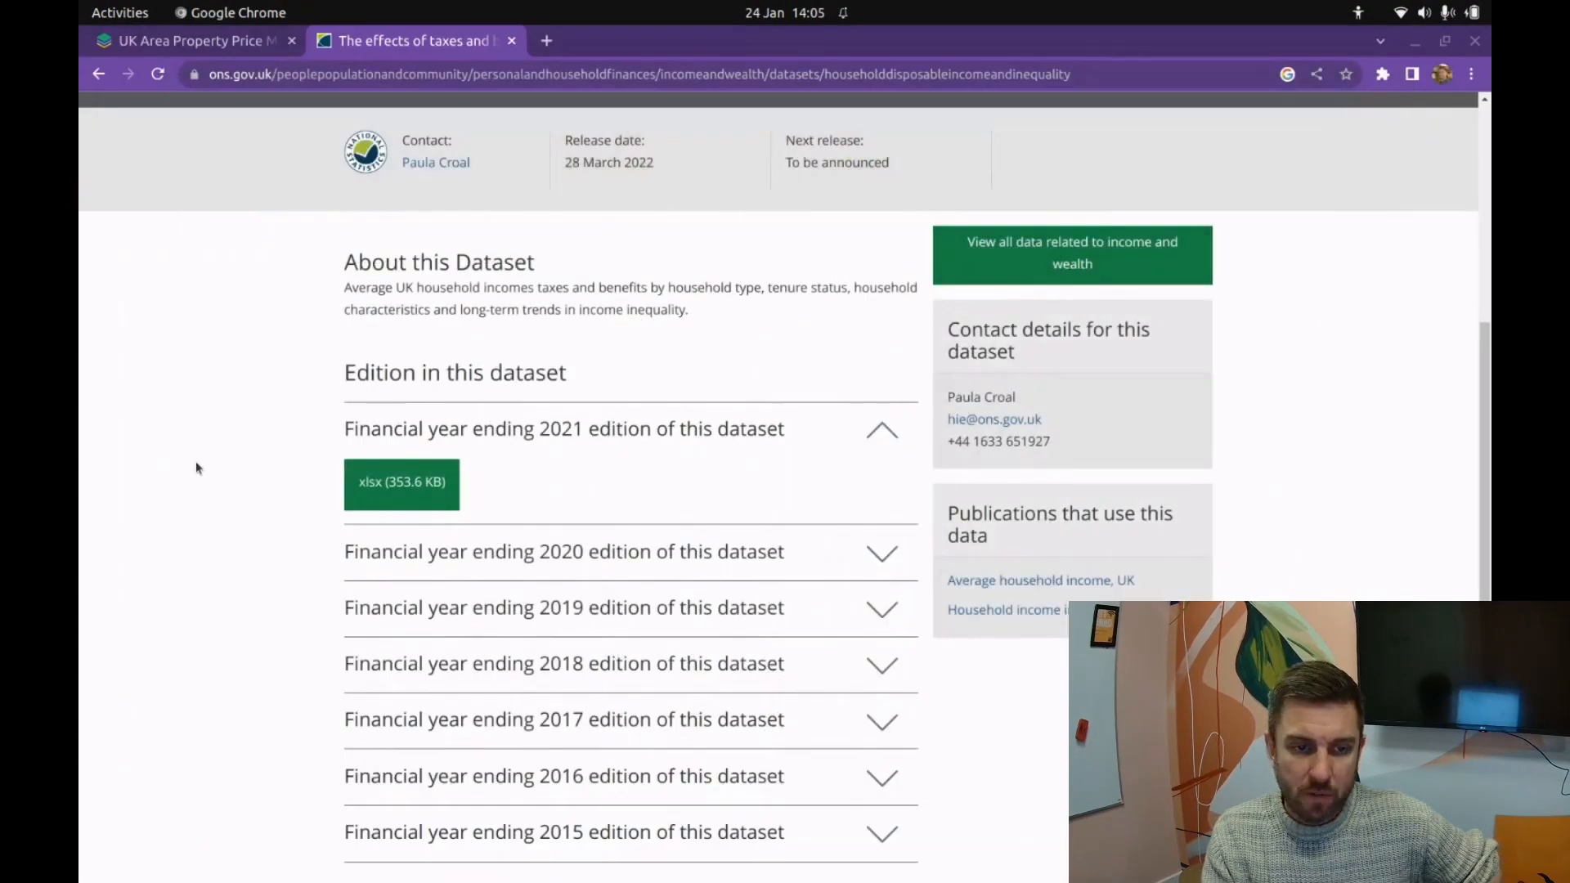
Step: Review the dataset page and highlight the phrase "UK household incomes" in its description
scroll(237, 499, up, 1)
scroll(237, 507, up, 5)
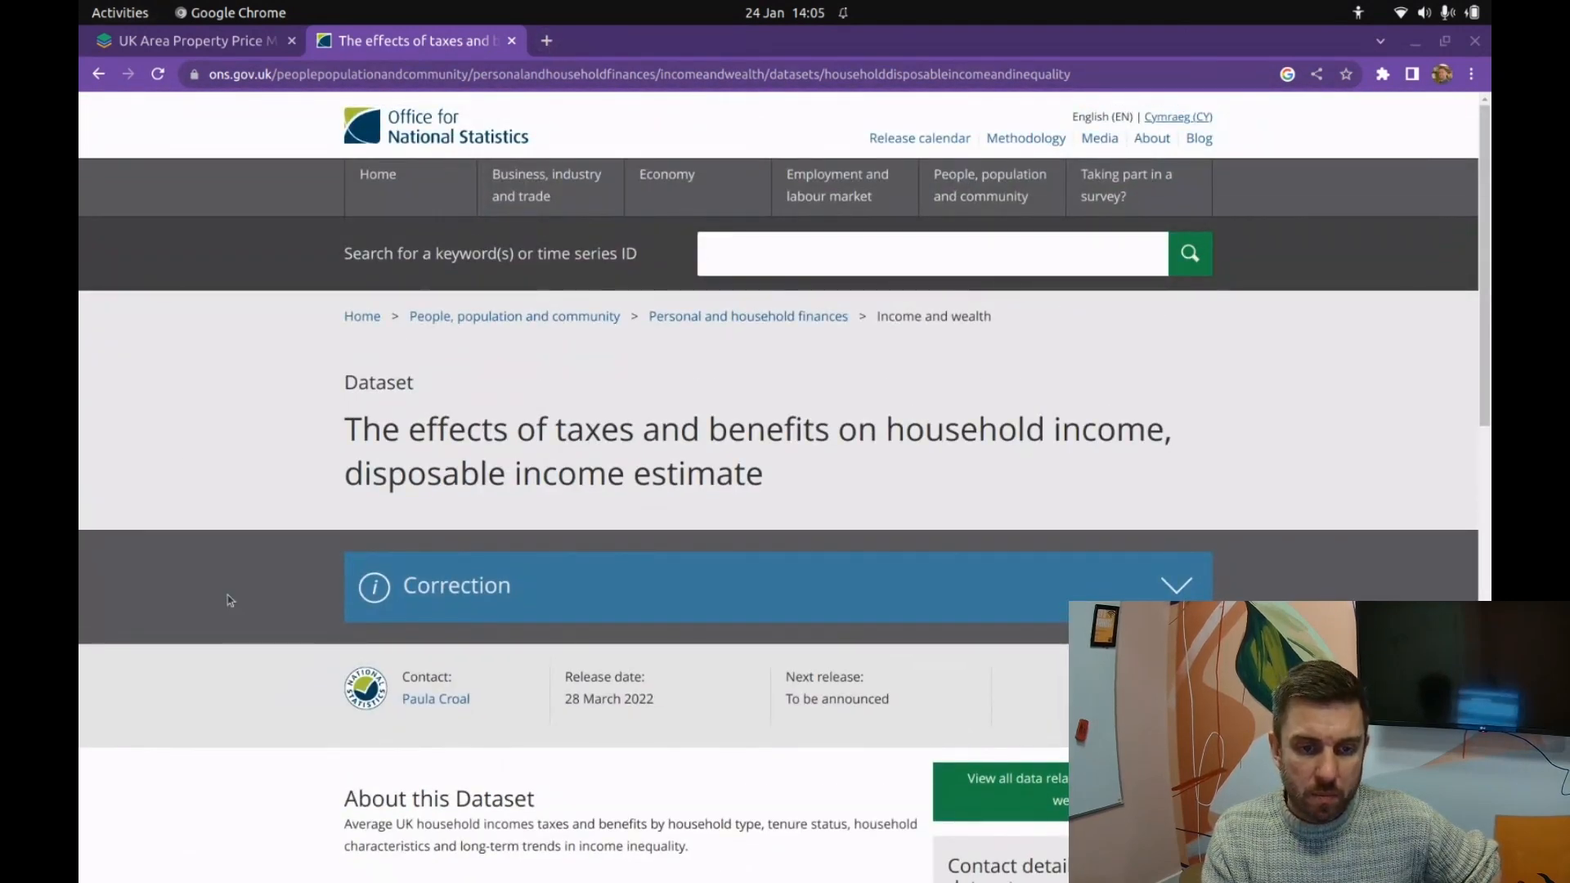
scroll(246, 603, down, 5)
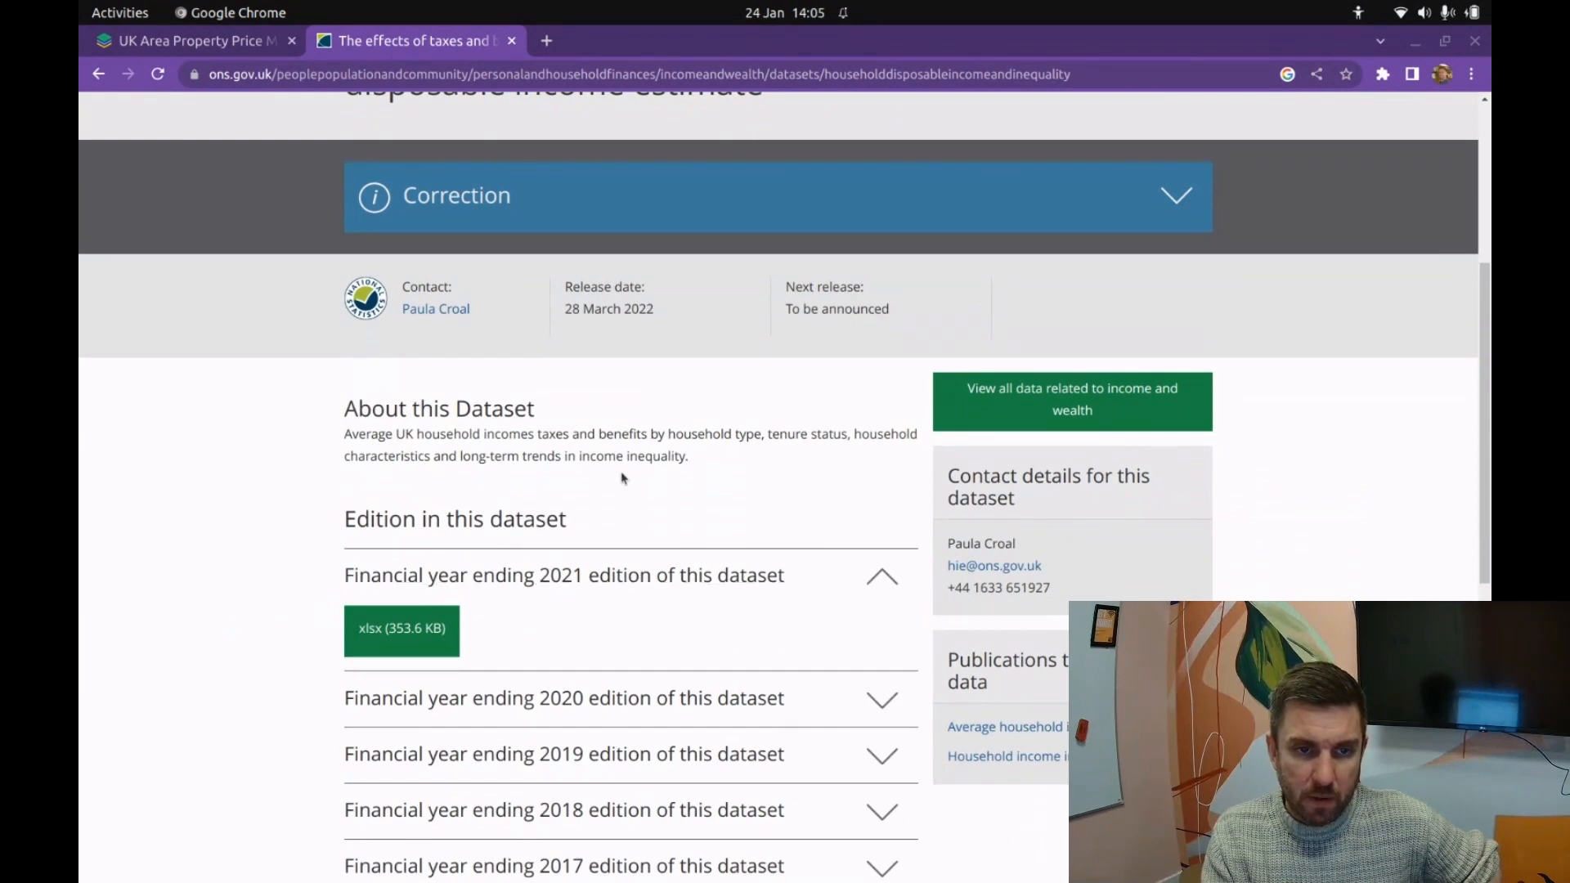
scroll(621, 479, up, 1)
drag(399, 483, 532, 489)
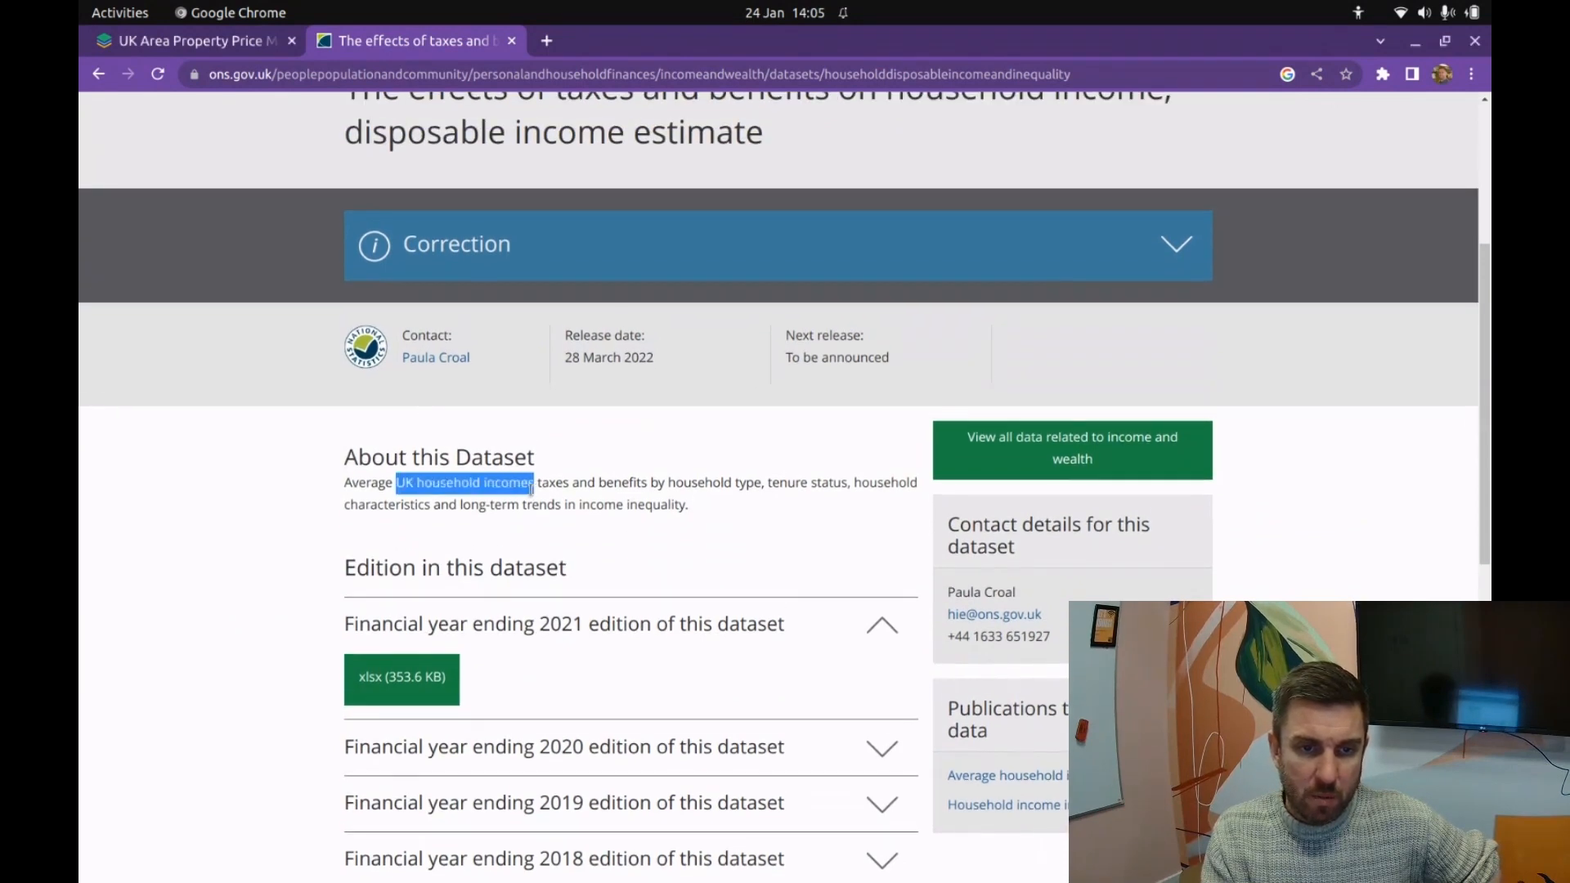
right_click(524, 483)
click(564, 495)
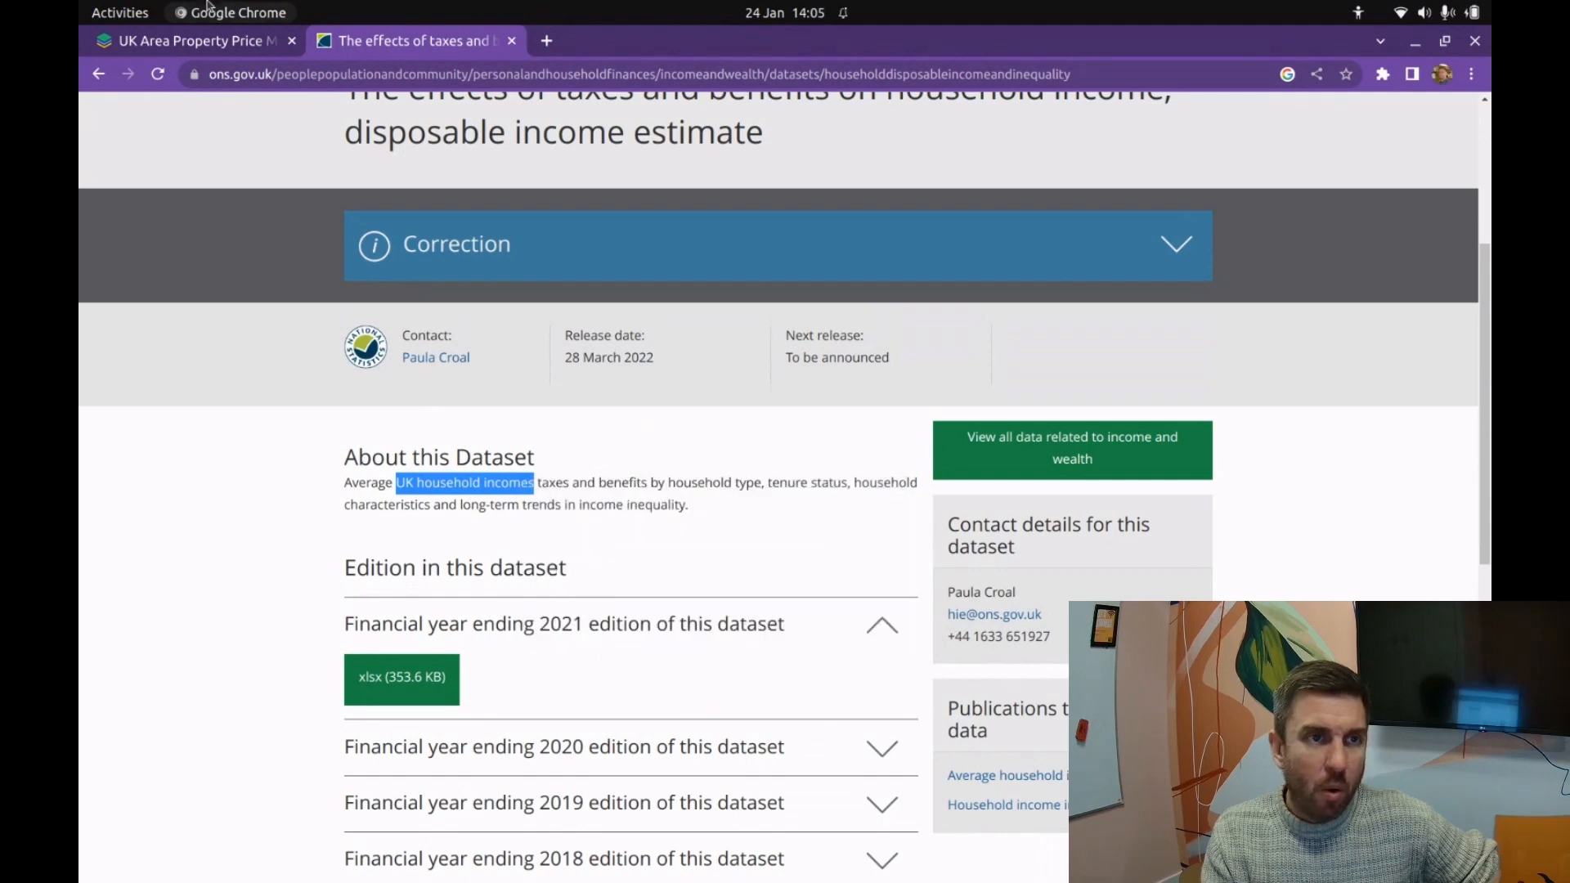
Step: Return to the UK Area Property Price Map and view southern England up close
click(175, 40)
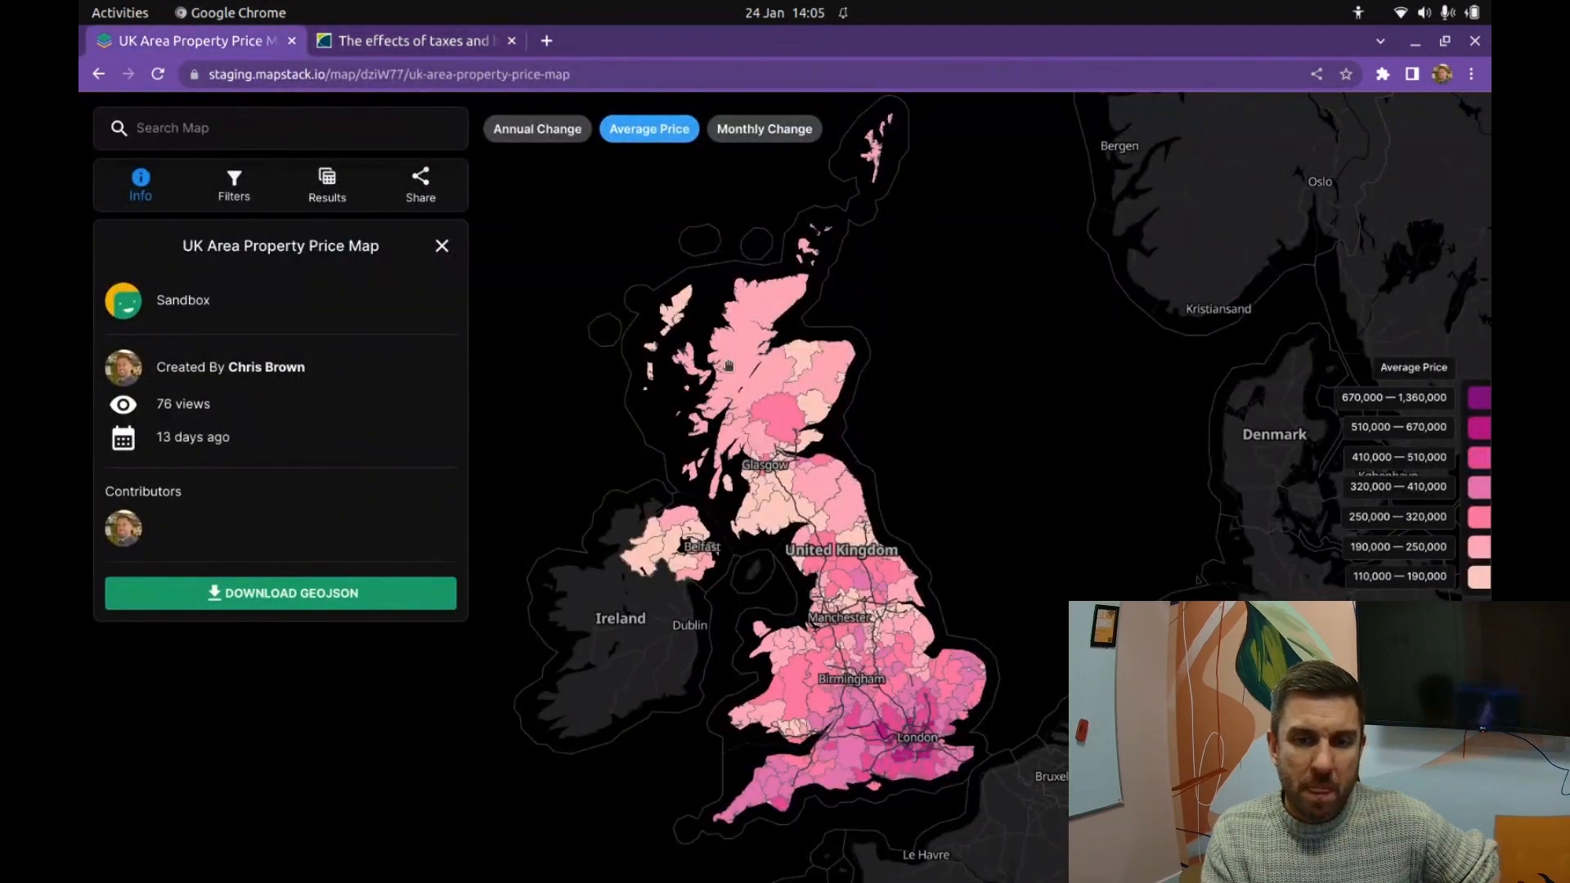
scroll(875, 744, up, 5)
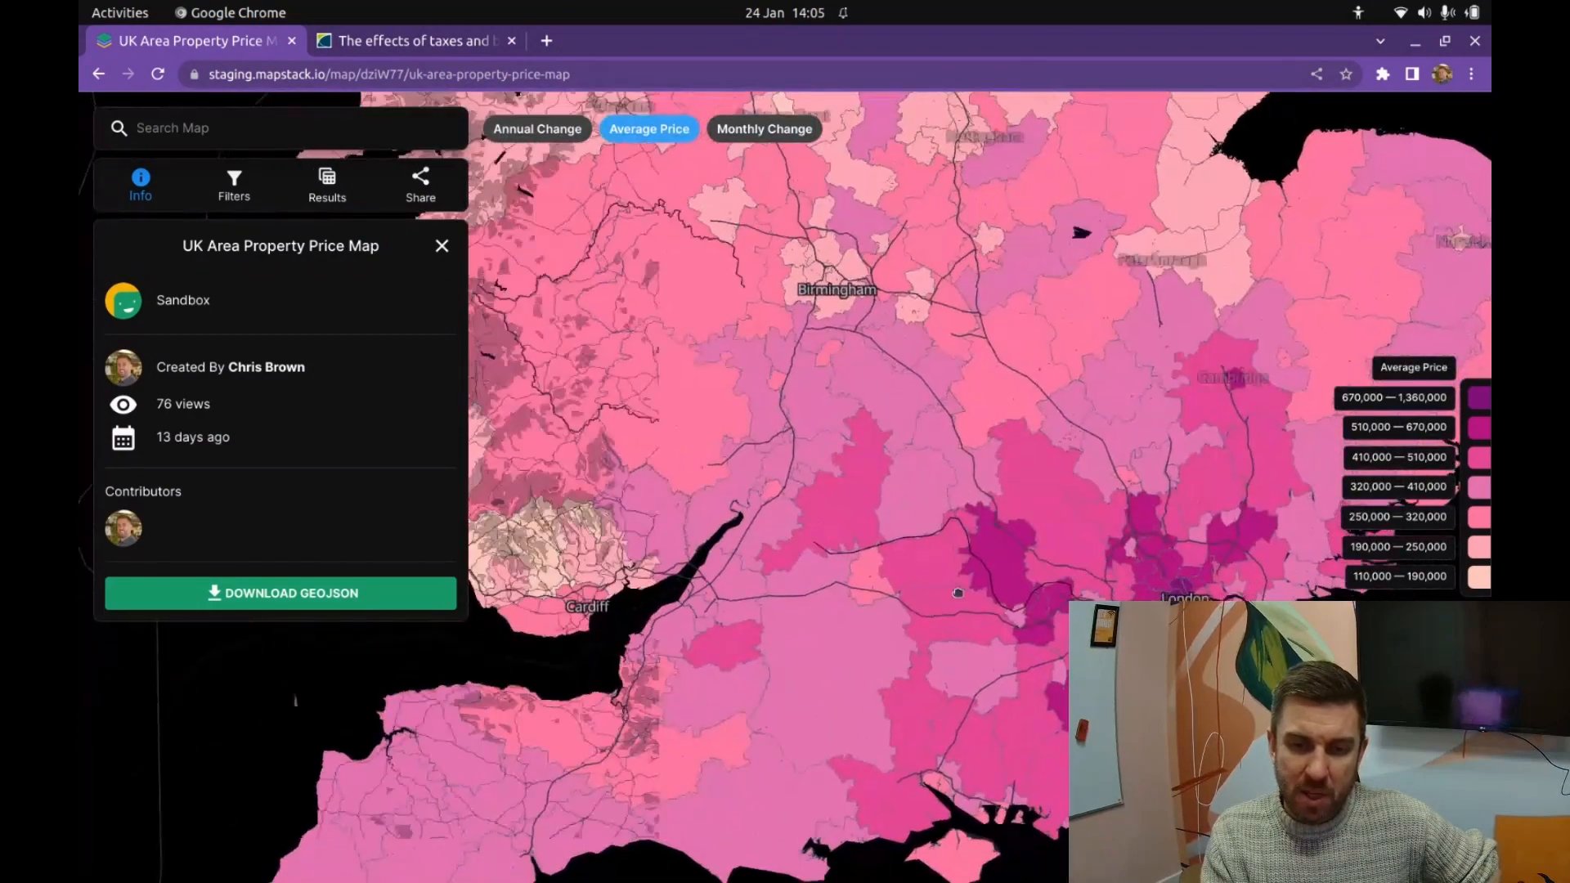
Step: Examine the average property prices around Bristol and Bath up close on the map
drag(958, 593, 1018, 541)
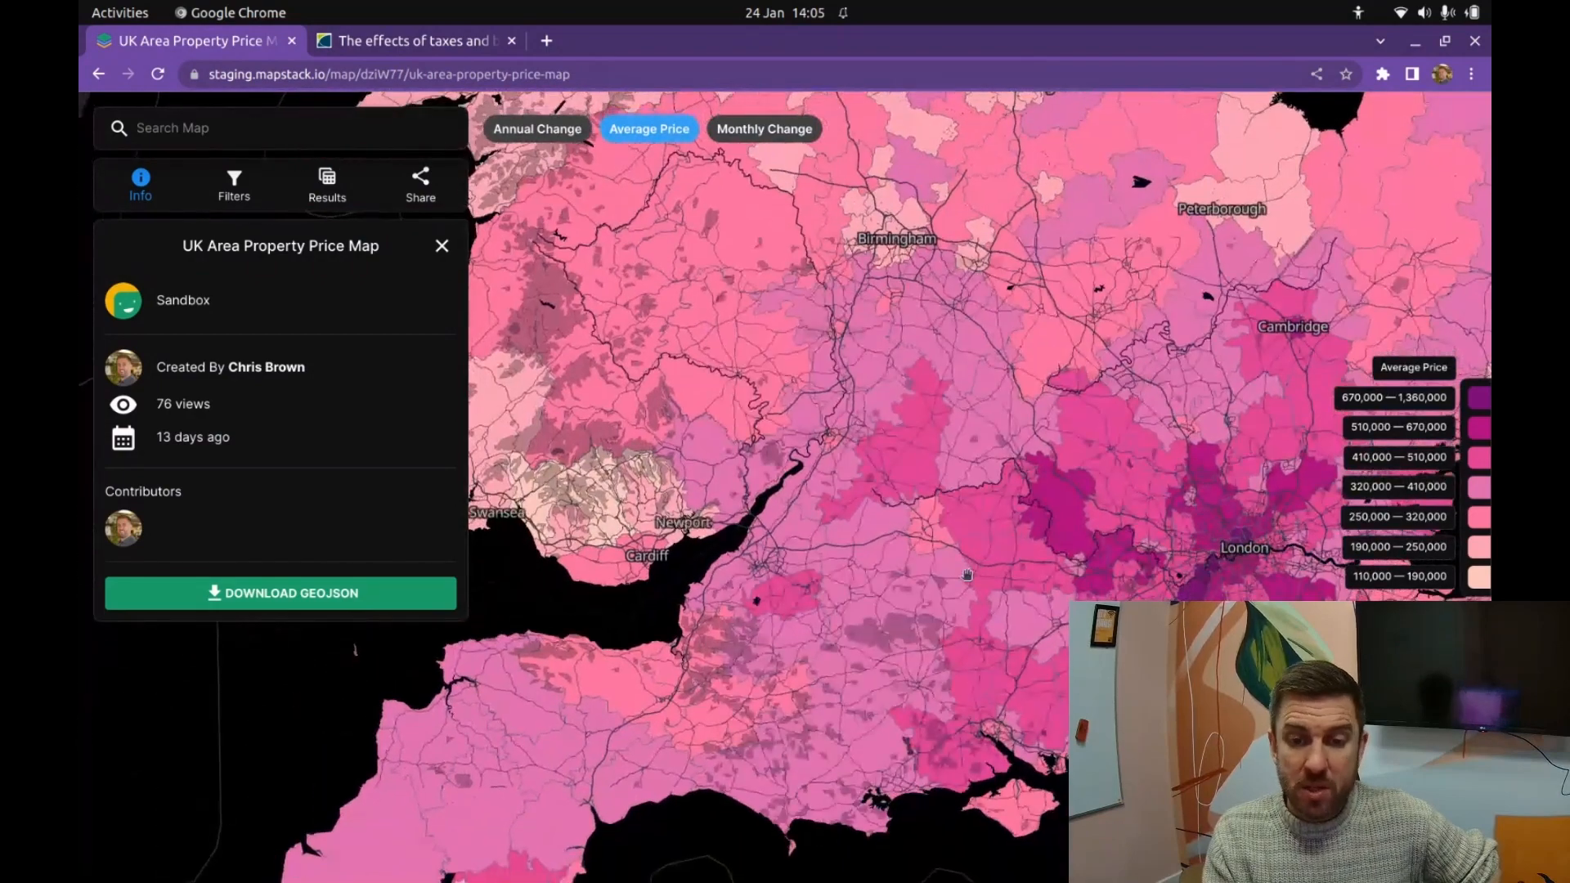
scroll(754, 553, up, 3)
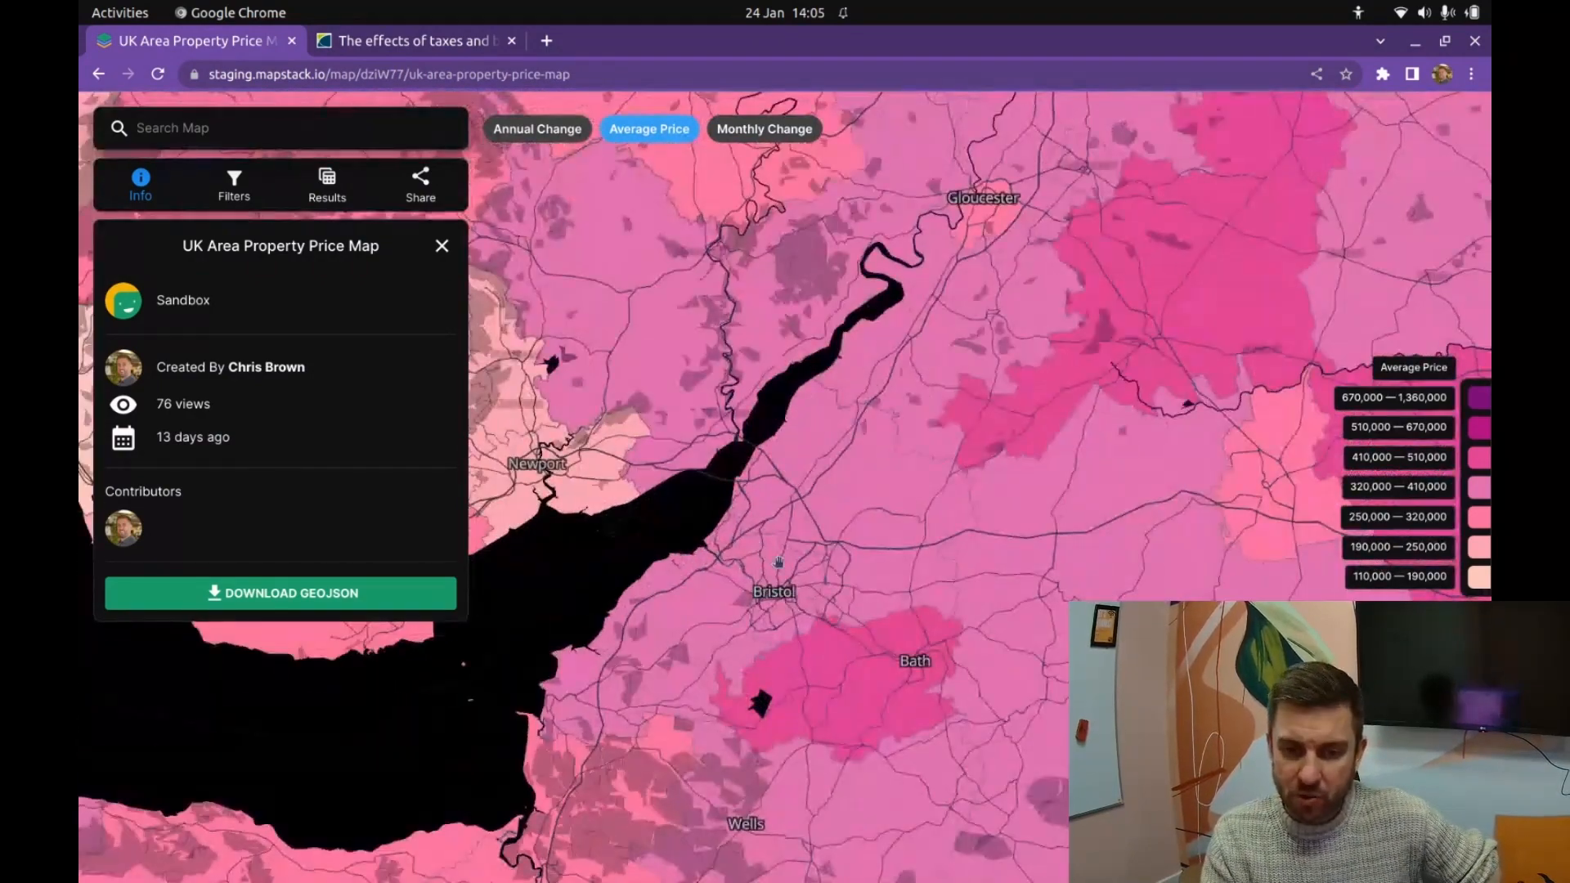
scroll(802, 582, up, 3)
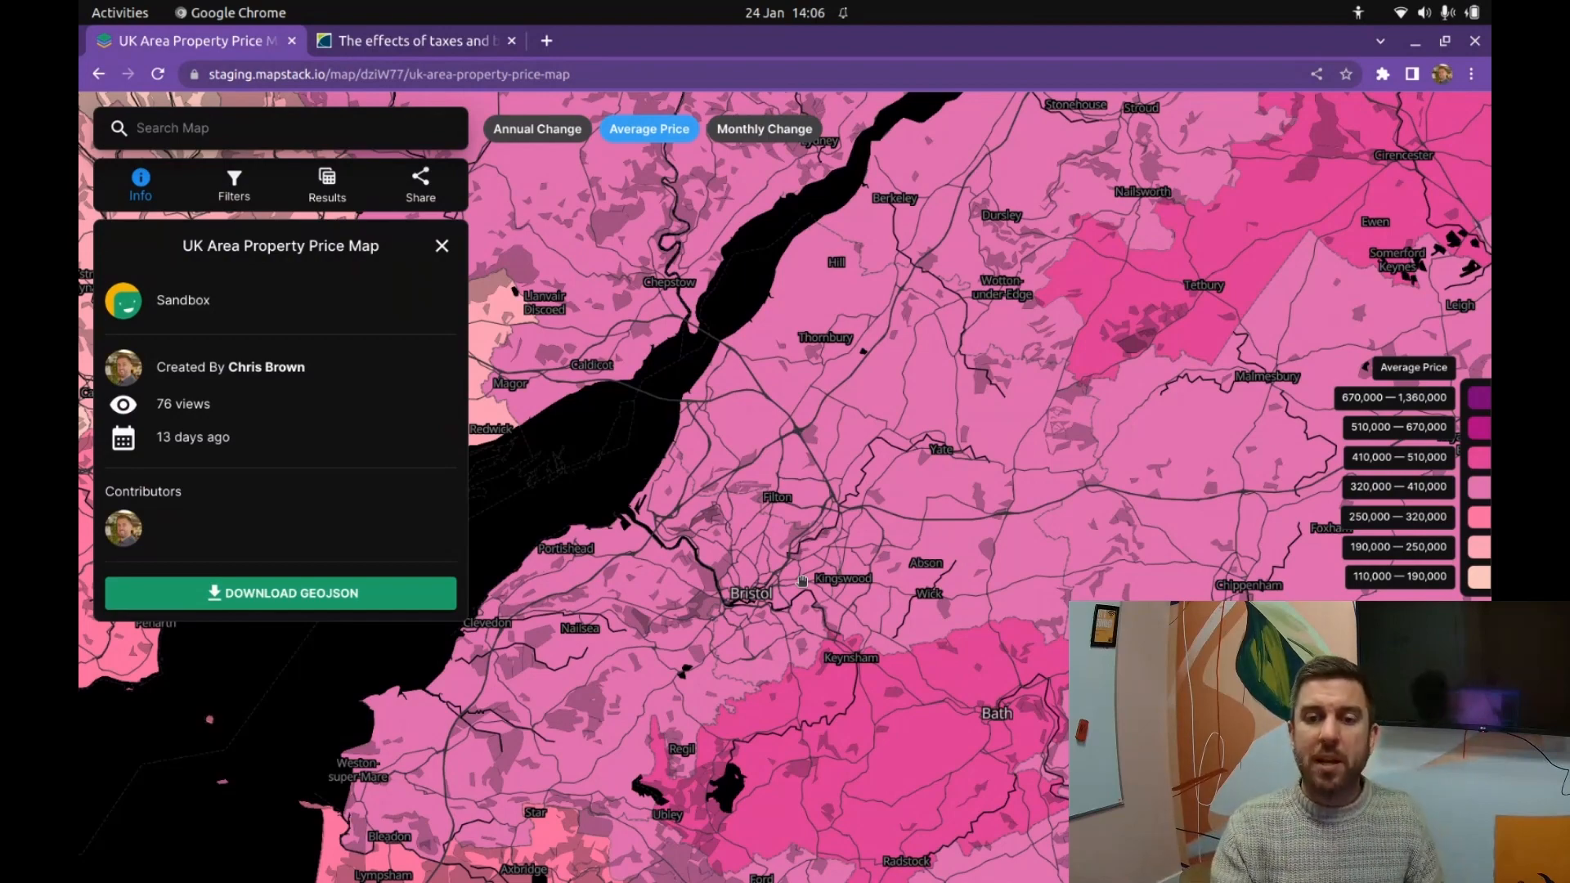
scroll(791, 538, down, 3)
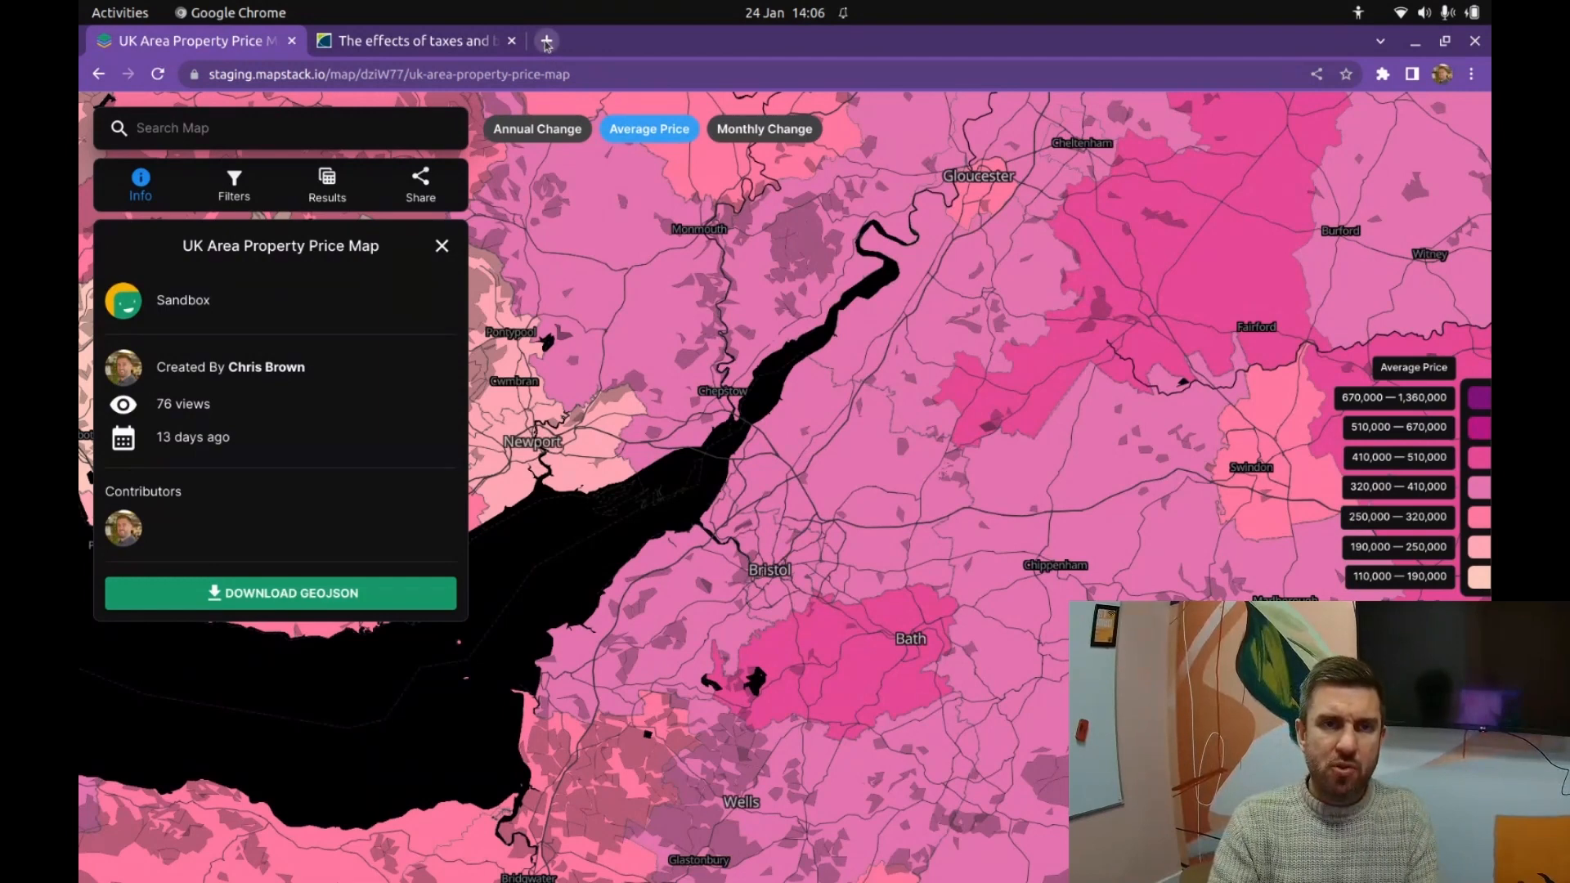
Step: Search the web in a new tab for "uk household income by local authority districts"
click(546, 40)
text(UK household incomes)
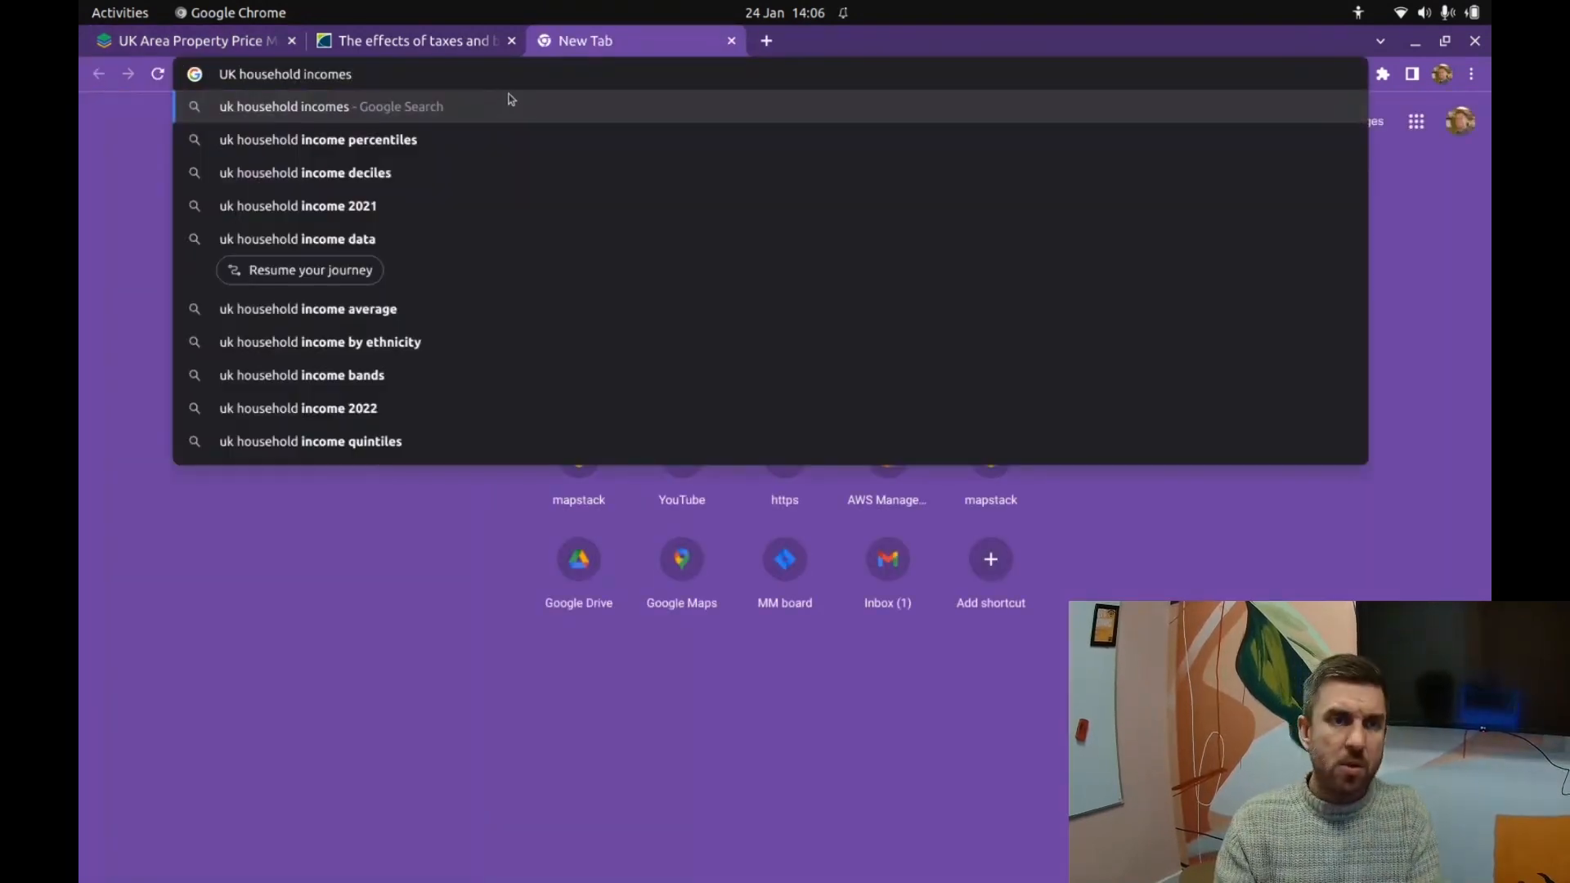
text( b)
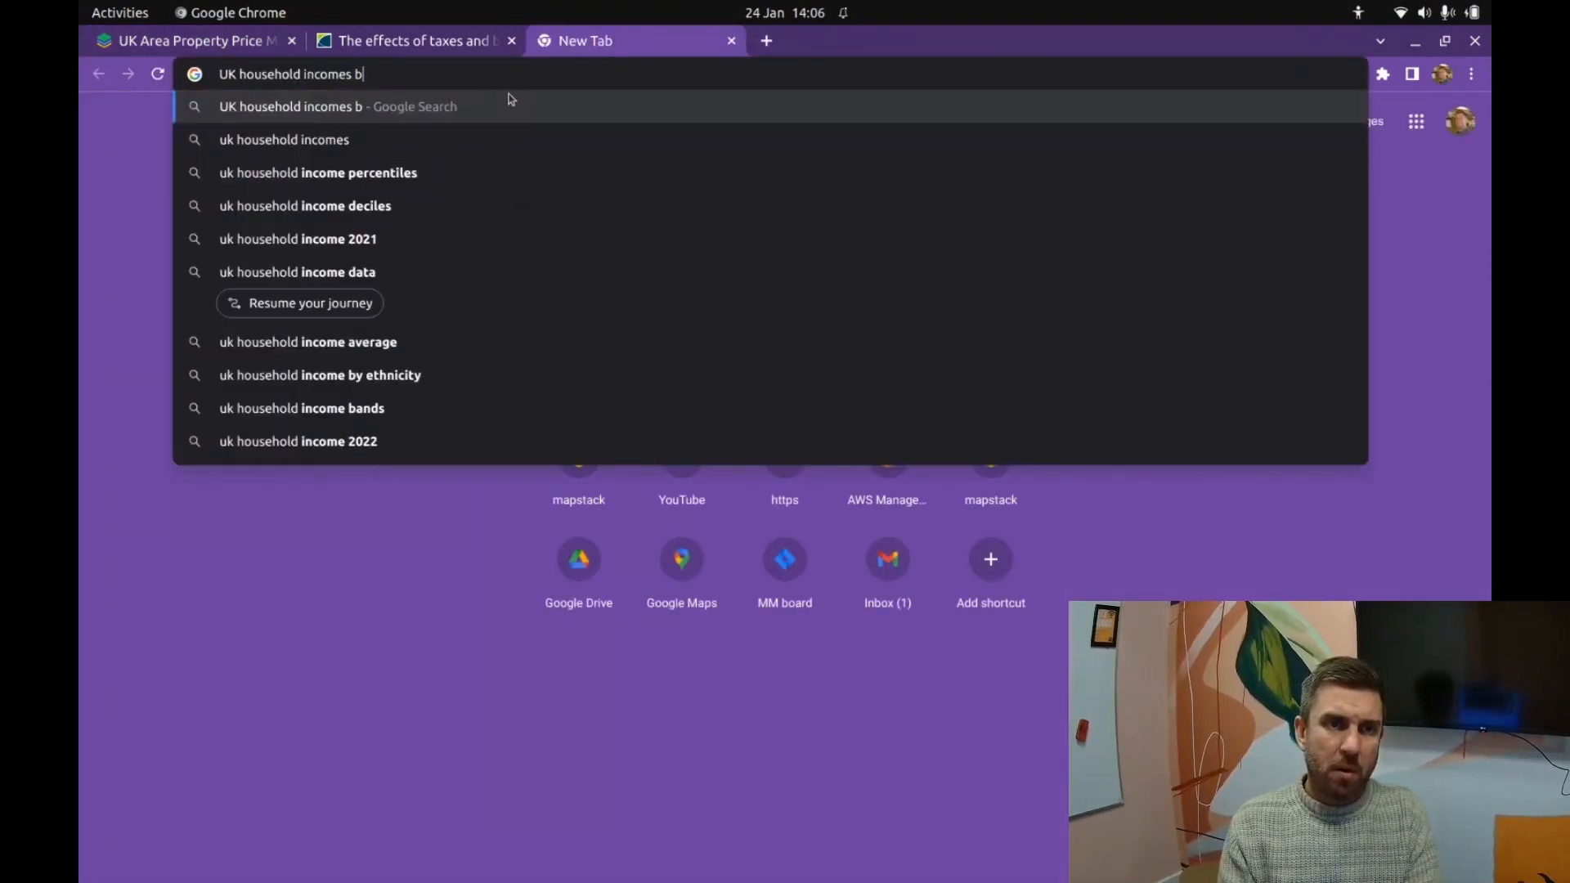
text(y local aue)
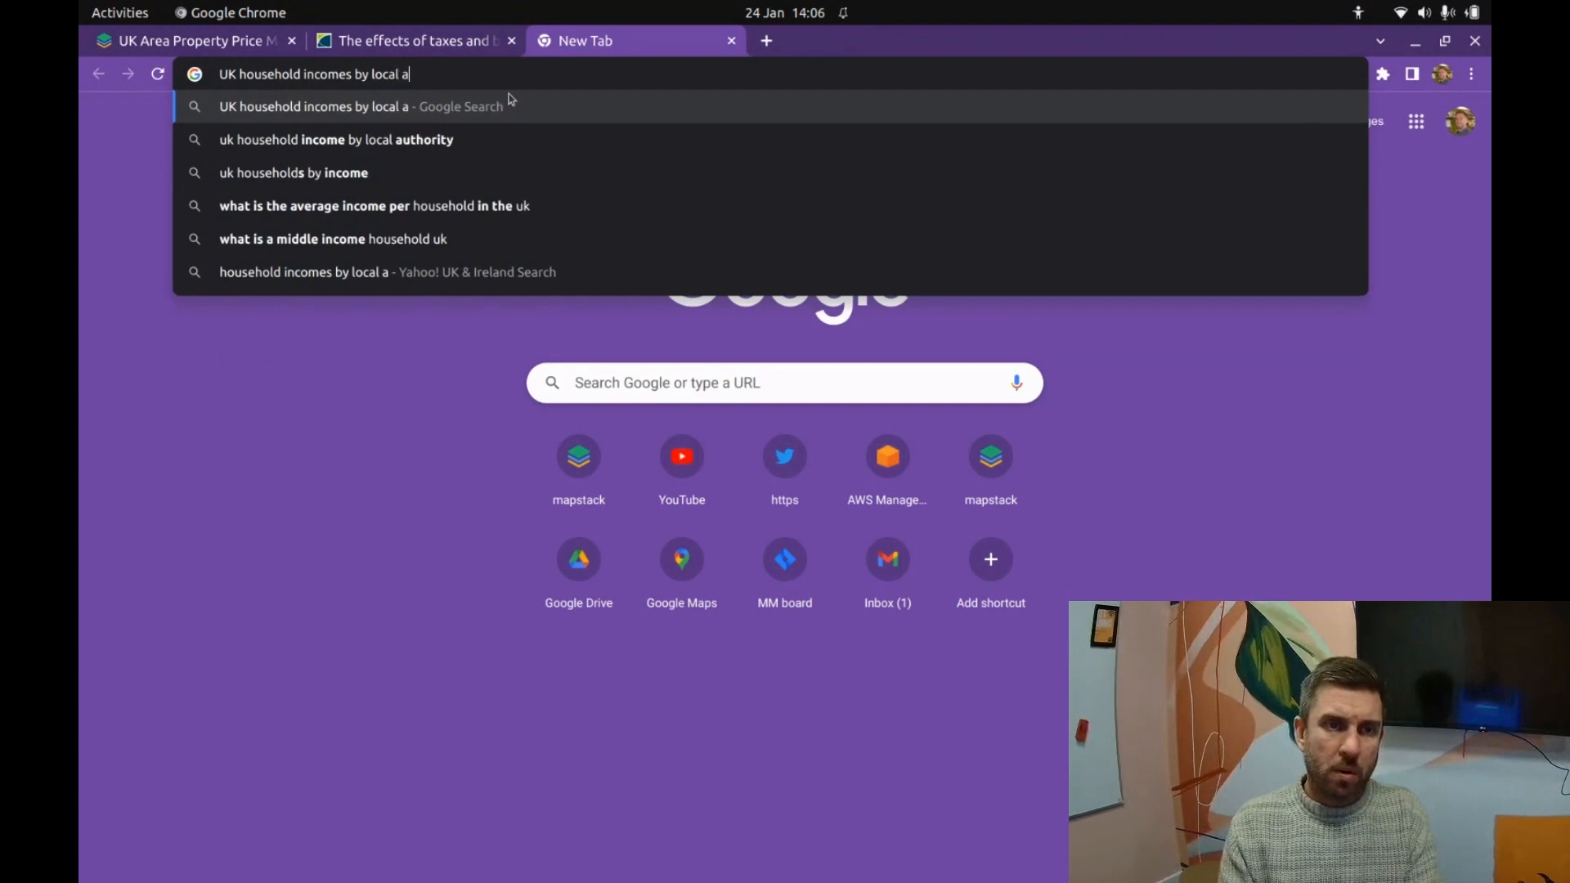
key(BackSpace)
key(BackSpace)
text(rea)
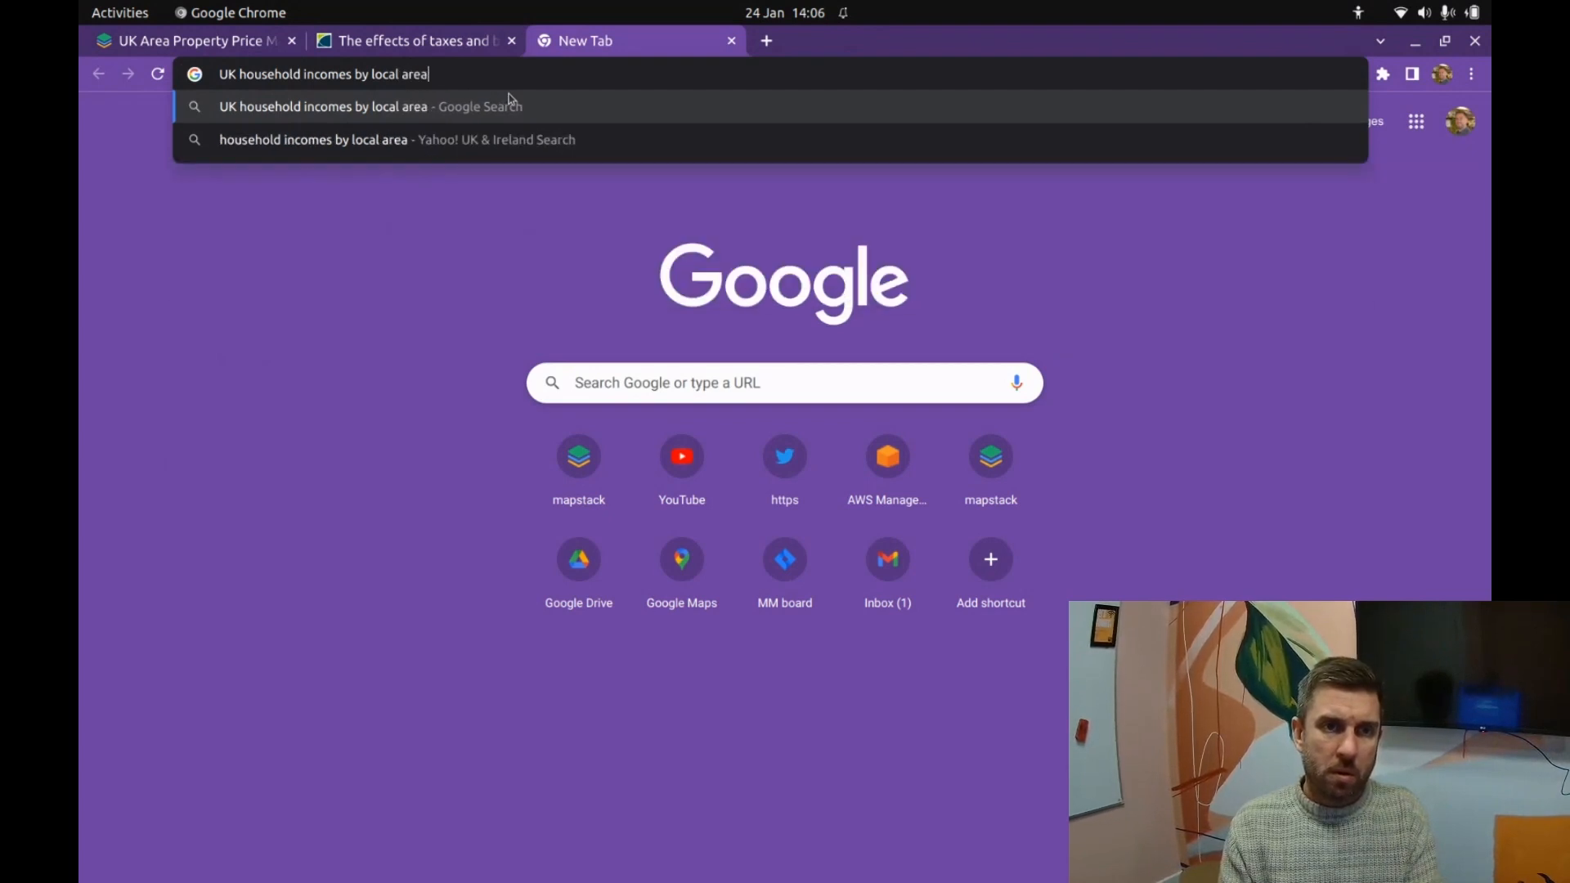
text( districs)
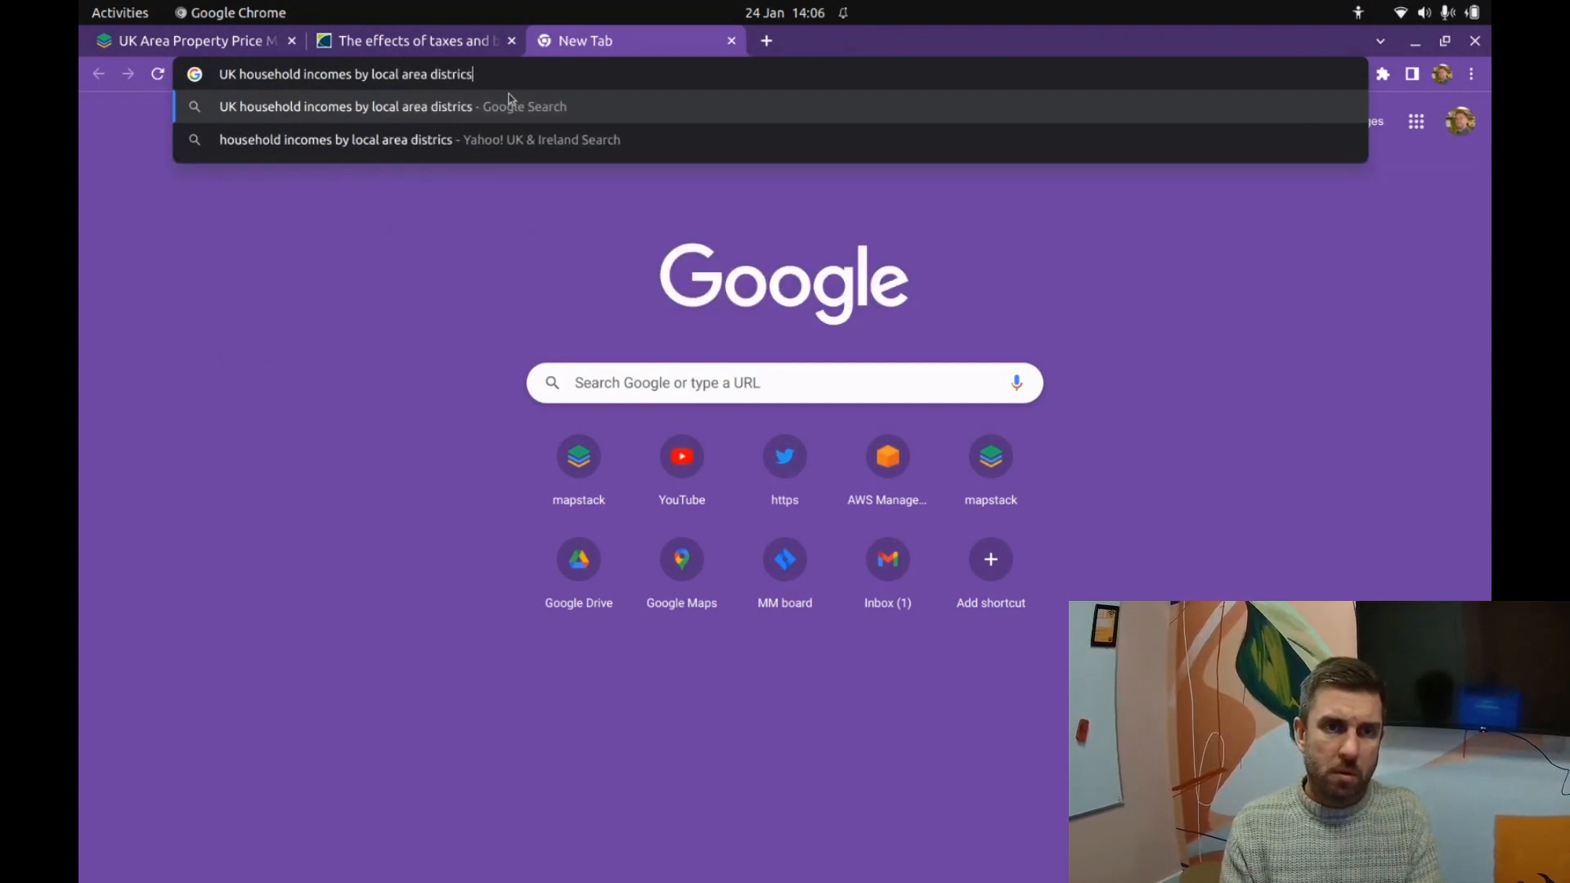
key(BackSpace)
key(BackSpace)
key(BackSpace)
key(BackSpace)
key(BackSpace)
key(BackSpace)
key(BackSpace)
key(BackSpace)
key(BackSpace)
key(BackSpace)
key(BackSpace)
key(BackSpace)
text(uth)
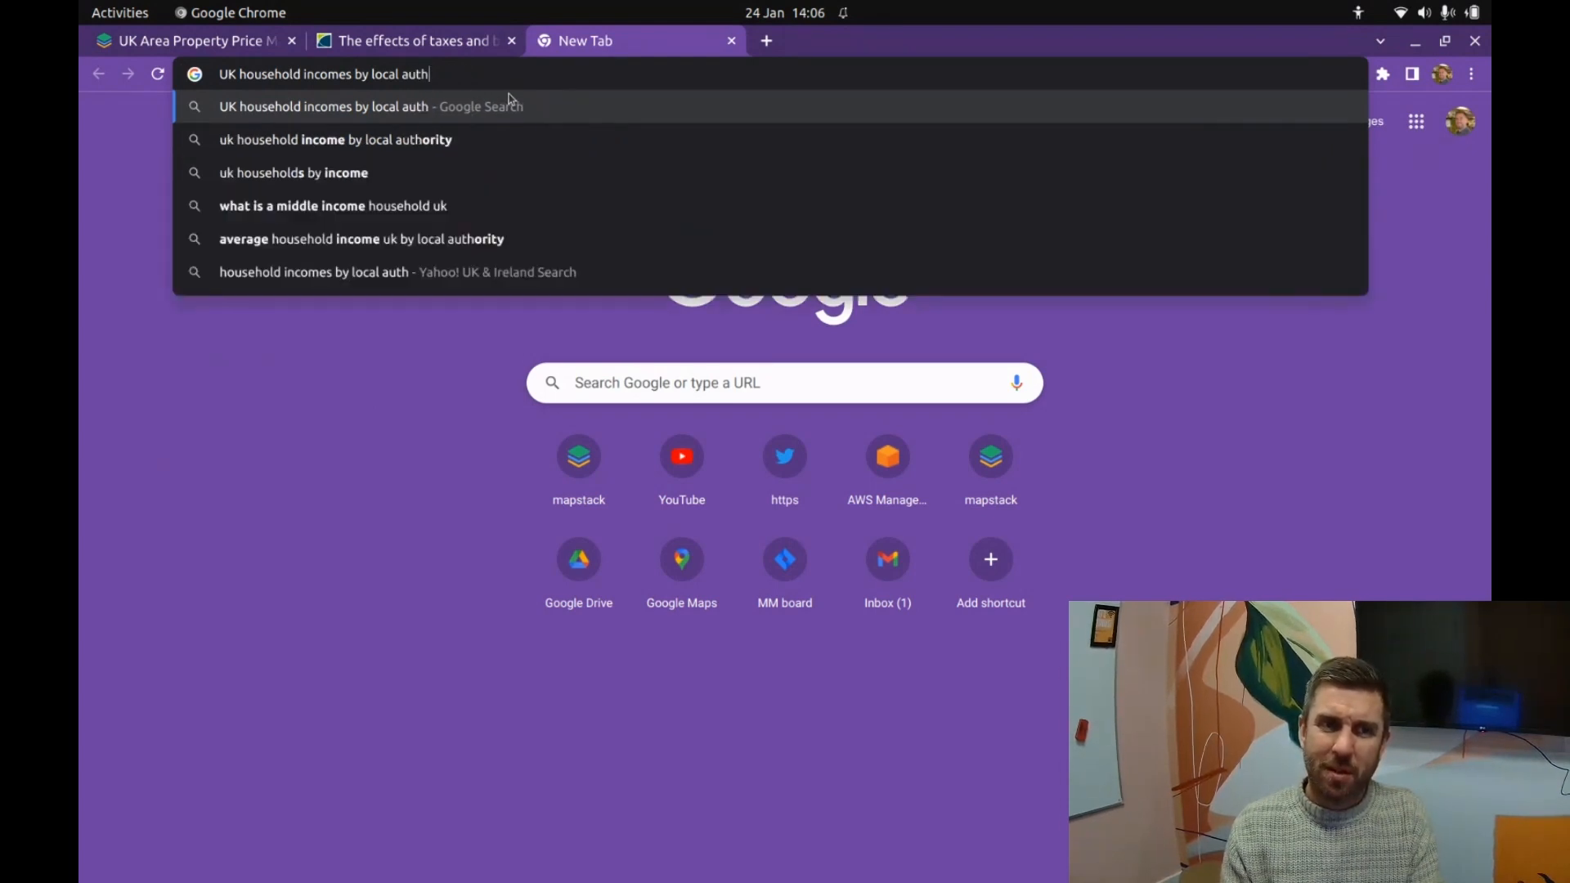
key(Down)
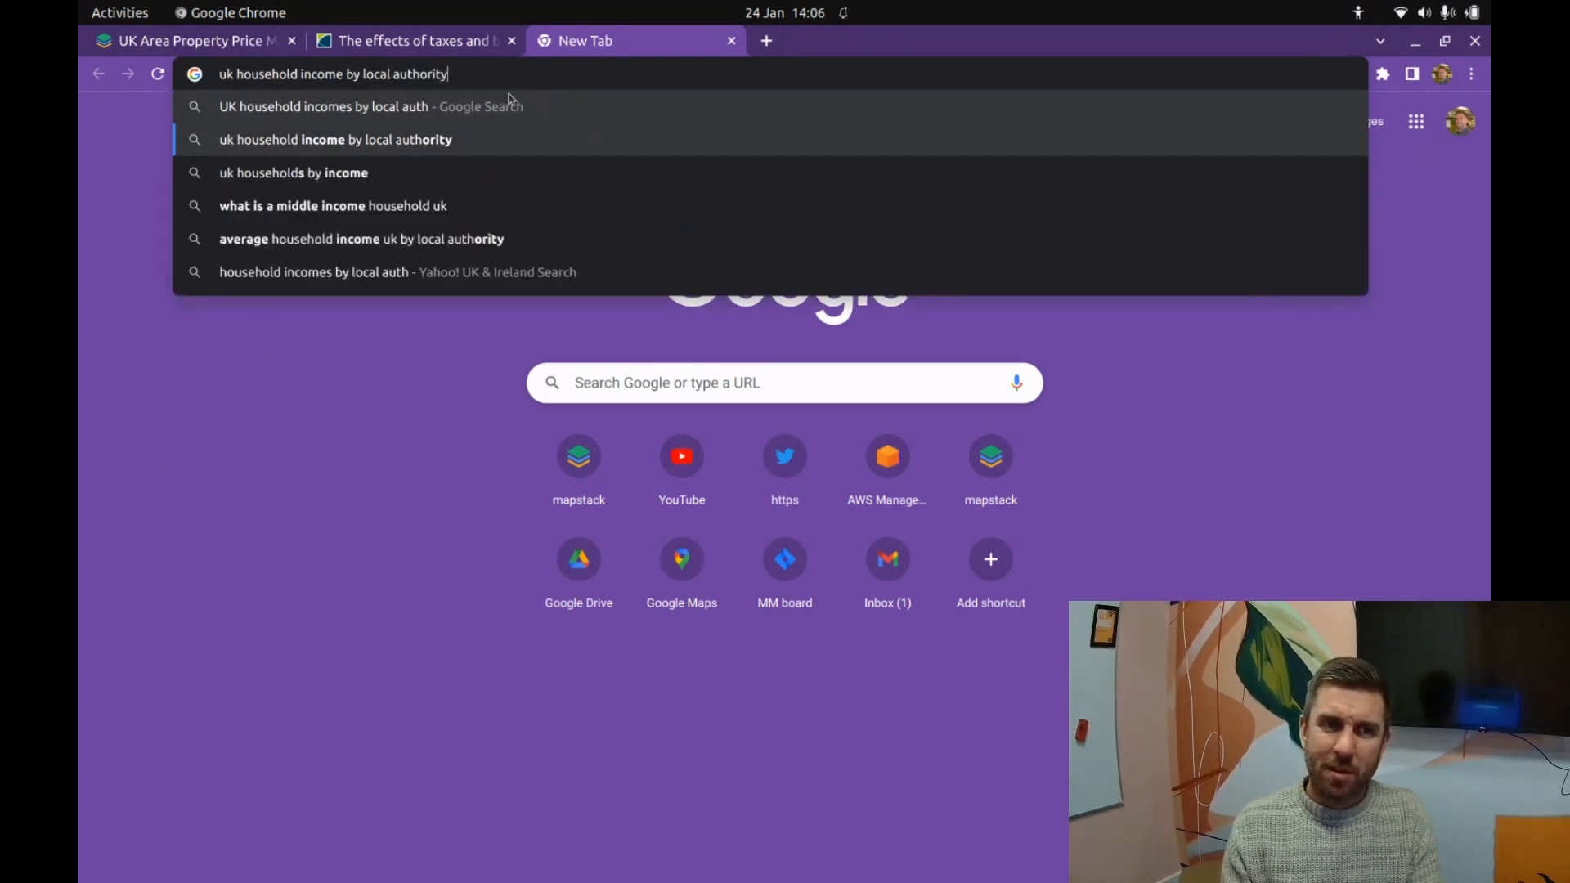
text(districts)
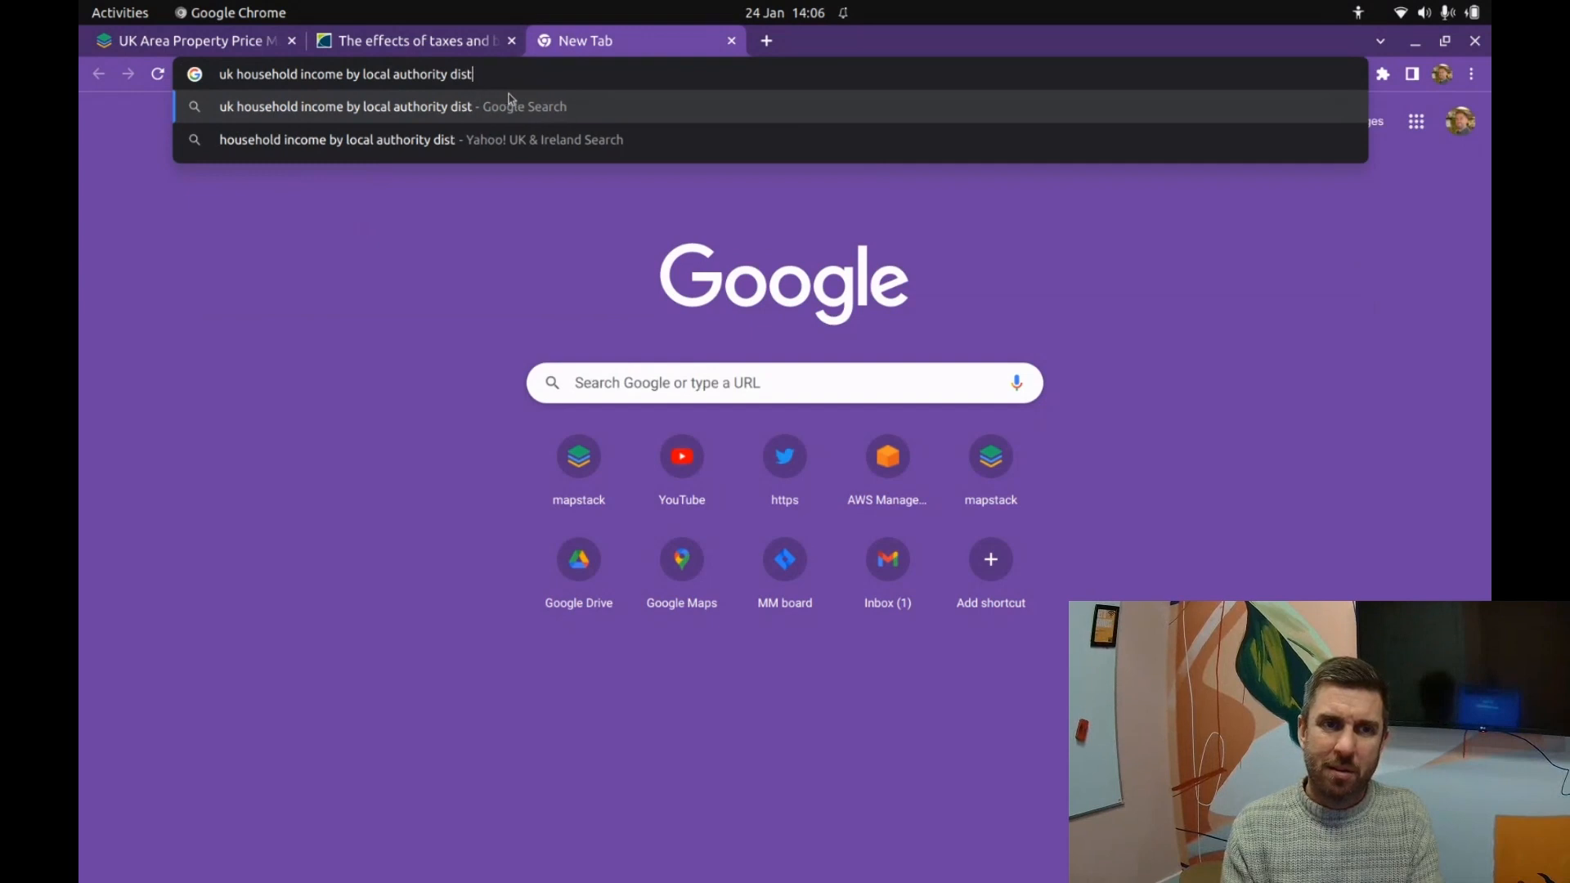
key(Return)
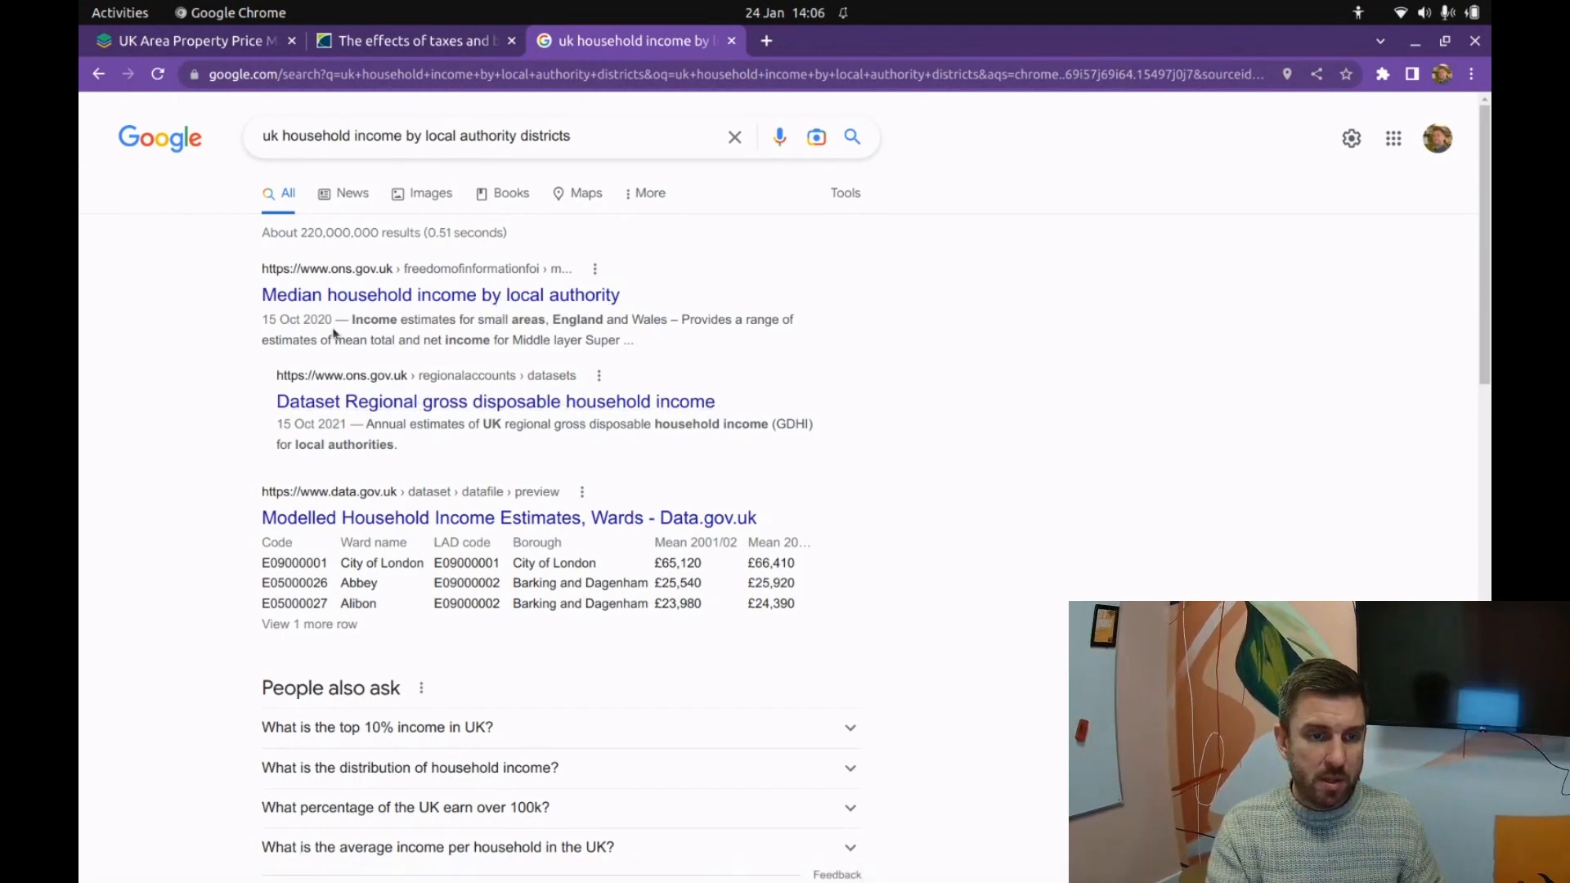
Step: Open the ONS result "Median household income by local authority" and read the request, the response and its related dataset links
click(377, 296)
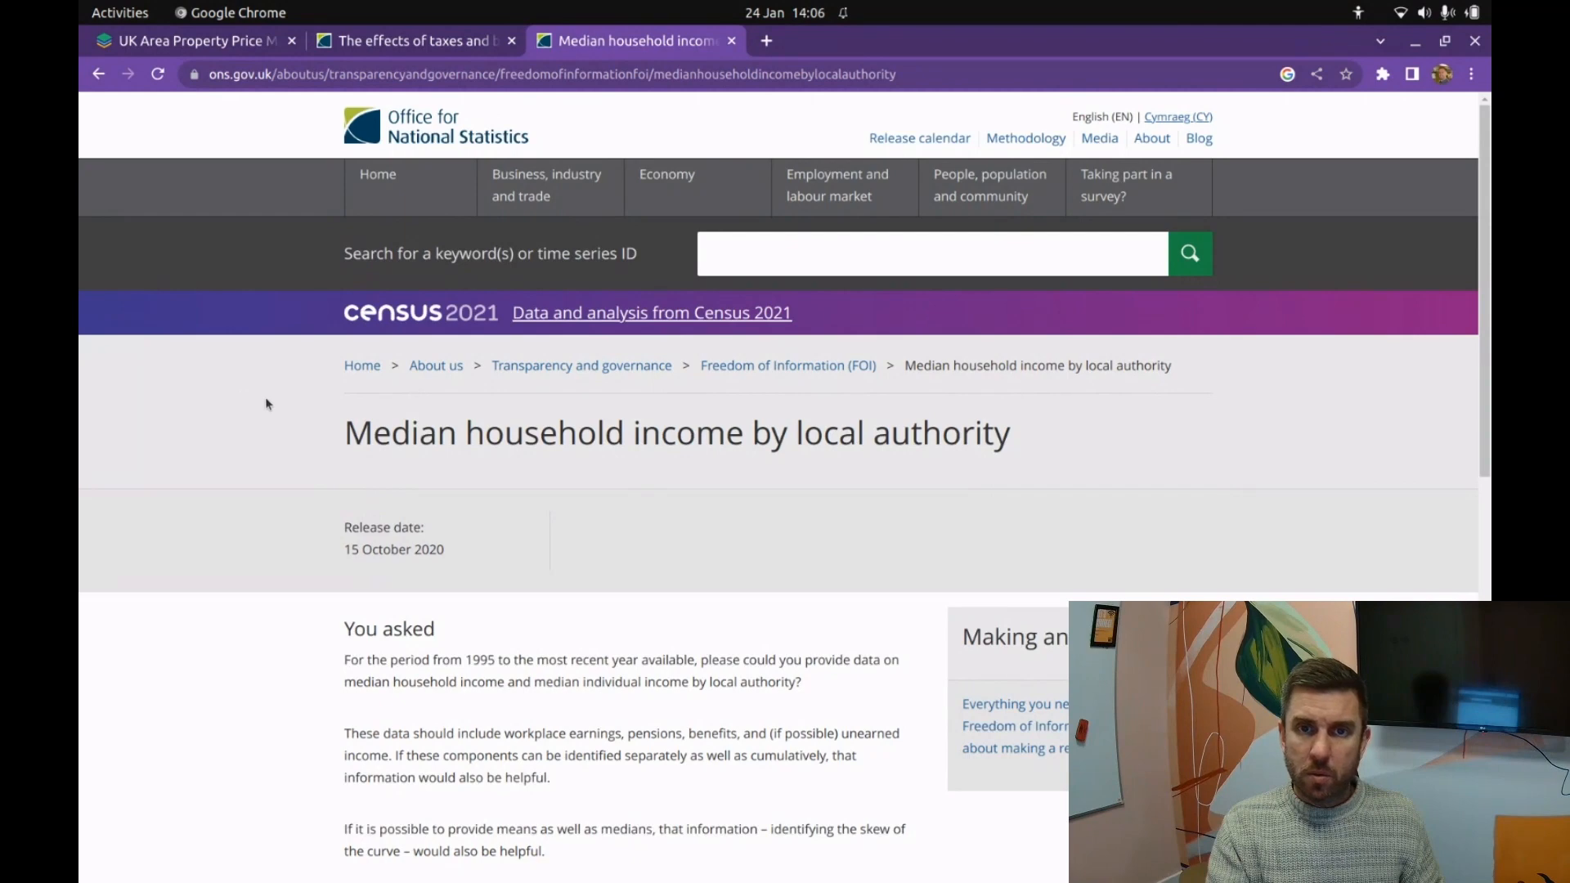
scroll(265, 397, down, 3)
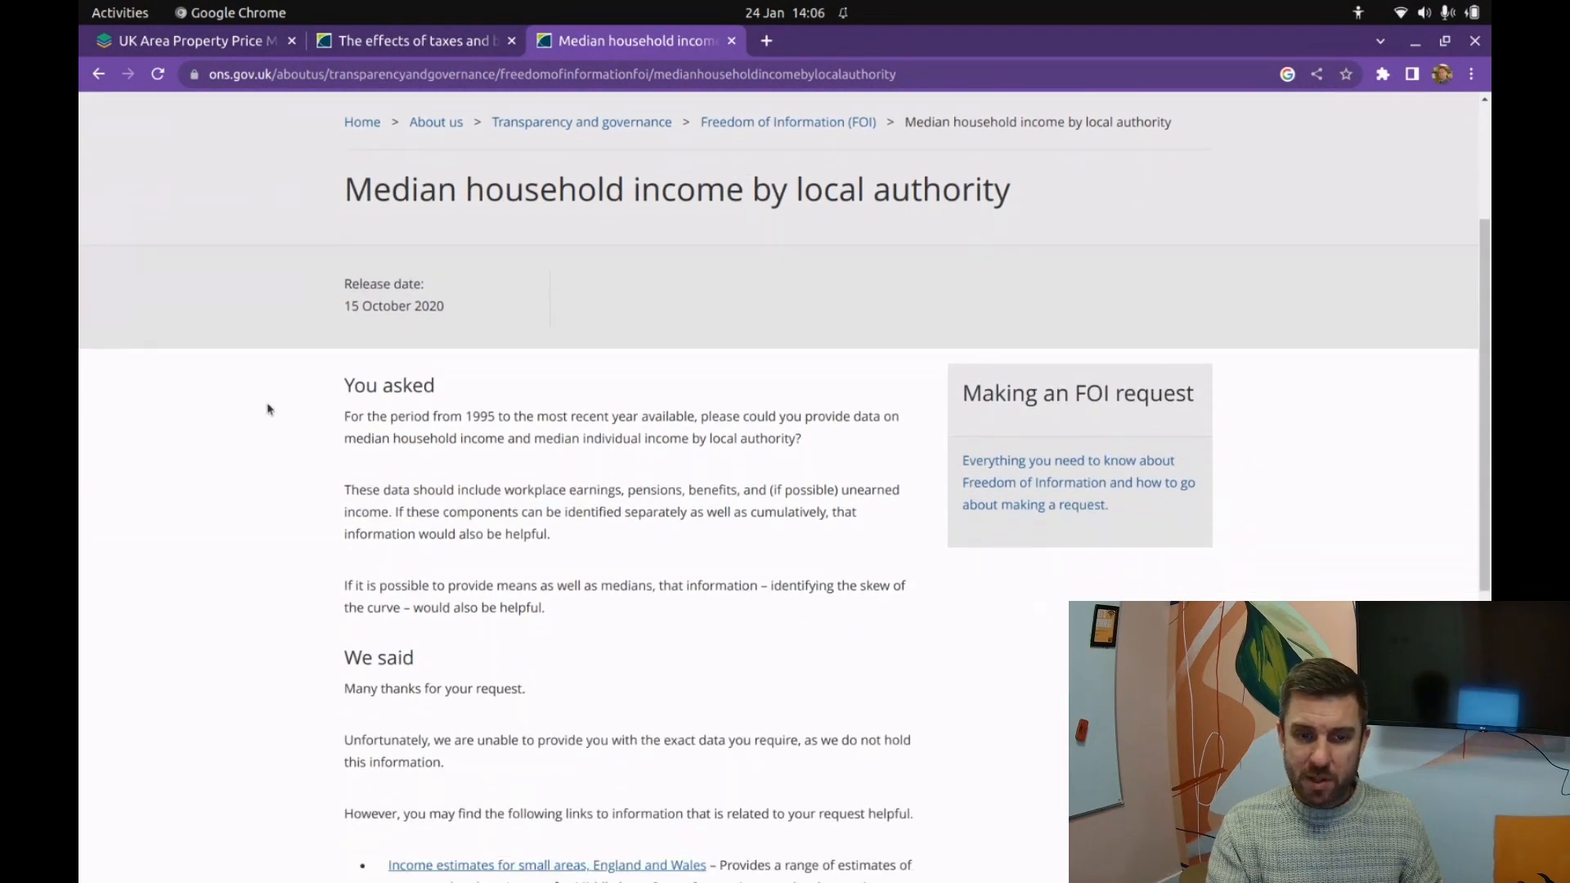
scroll(267, 407, down, 2)
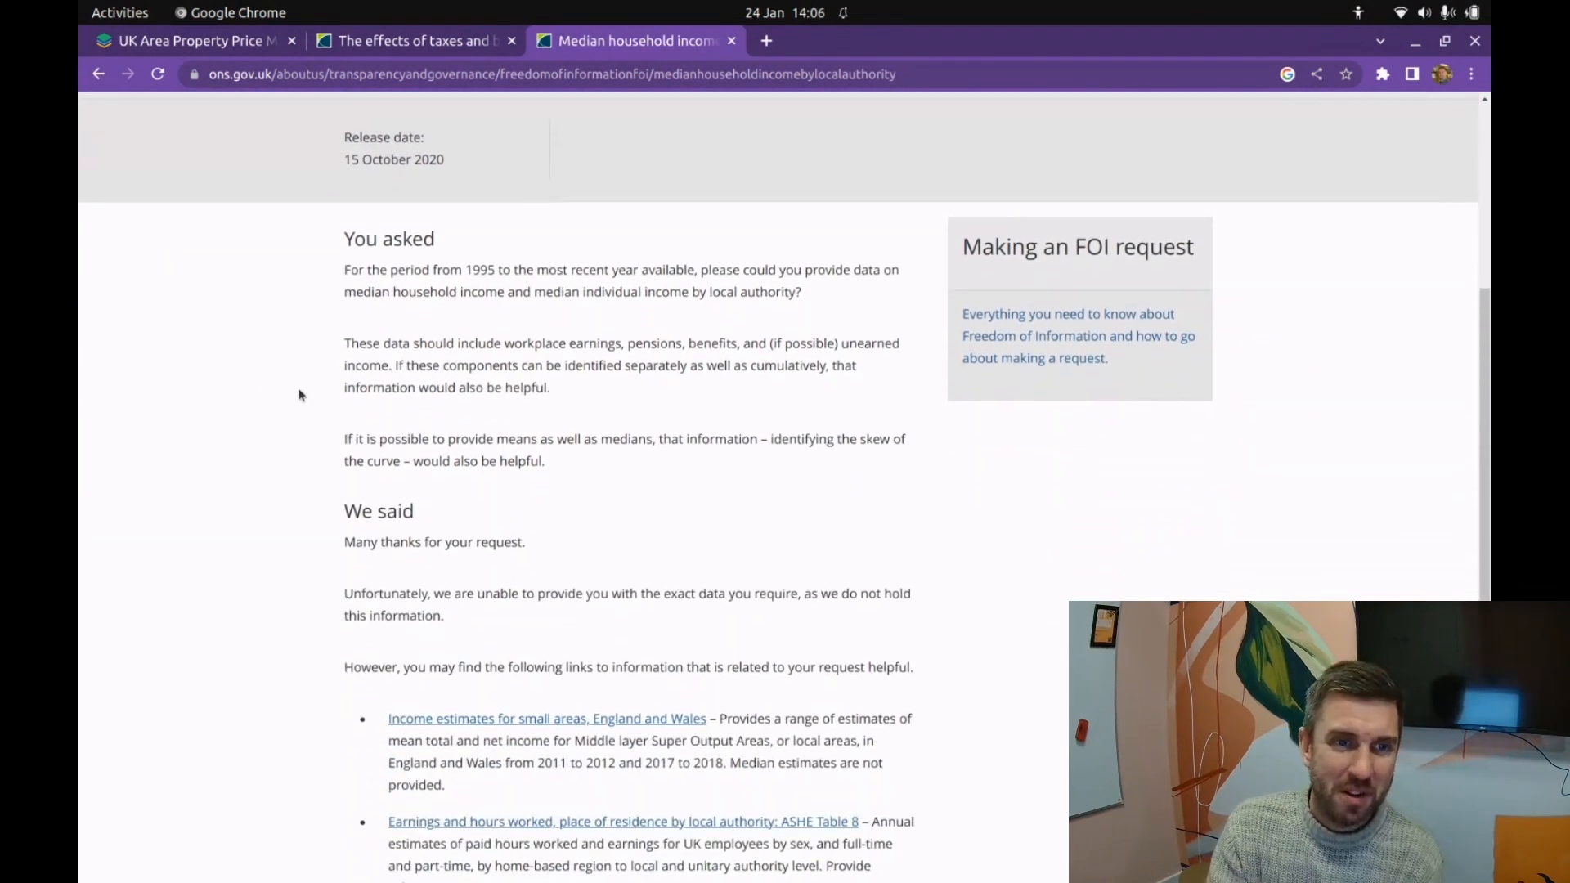
scroll(303, 391, up, 4)
scroll(302, 392, up, 1)
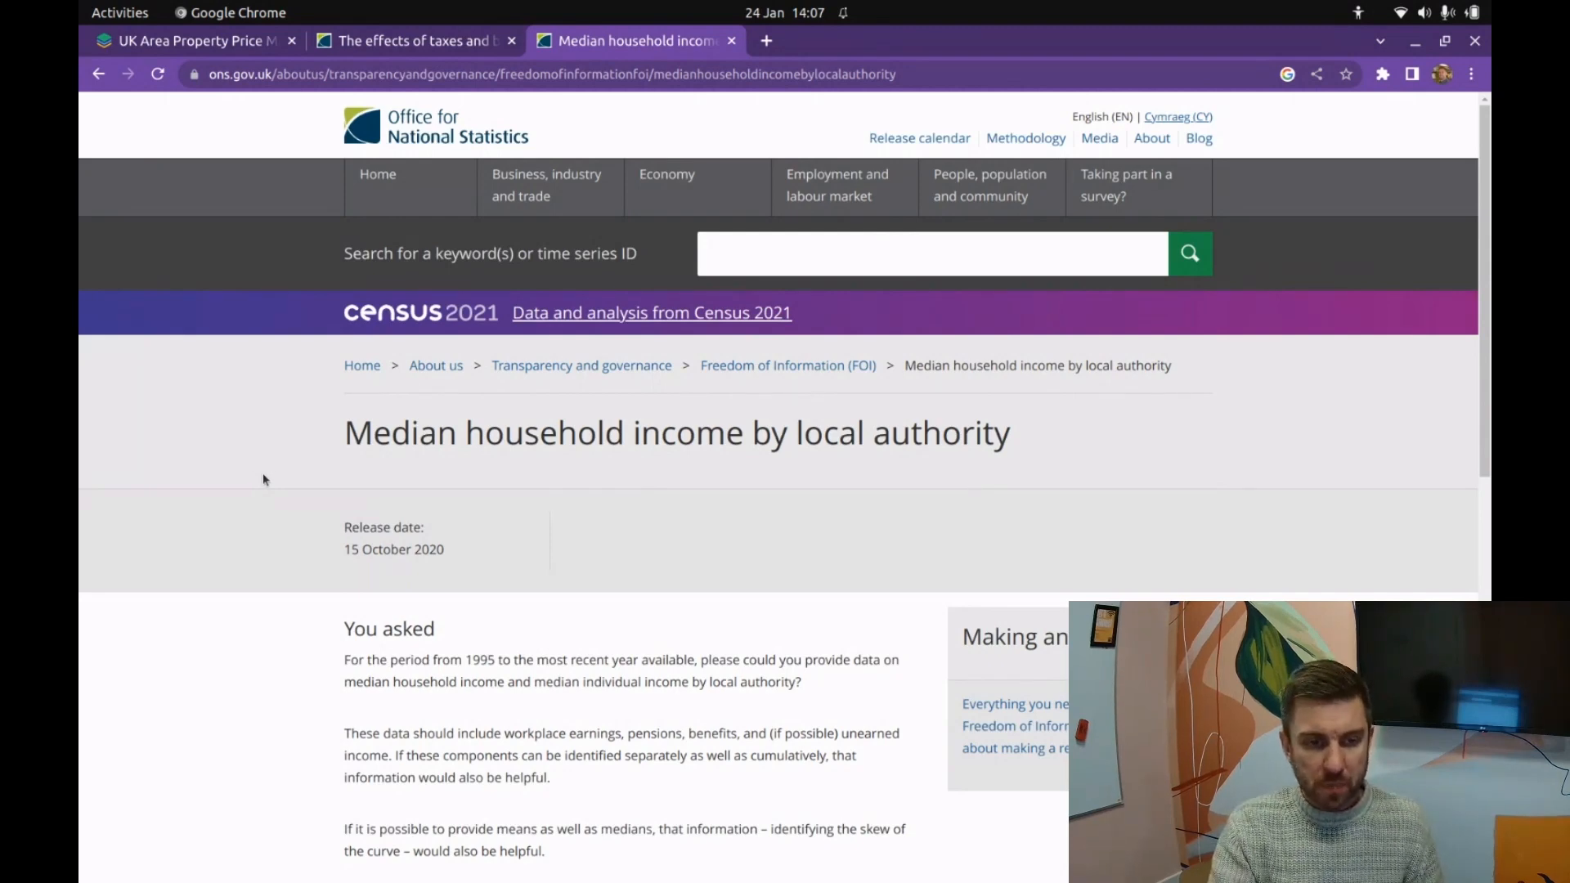
scroll(263, 479, down, 3)
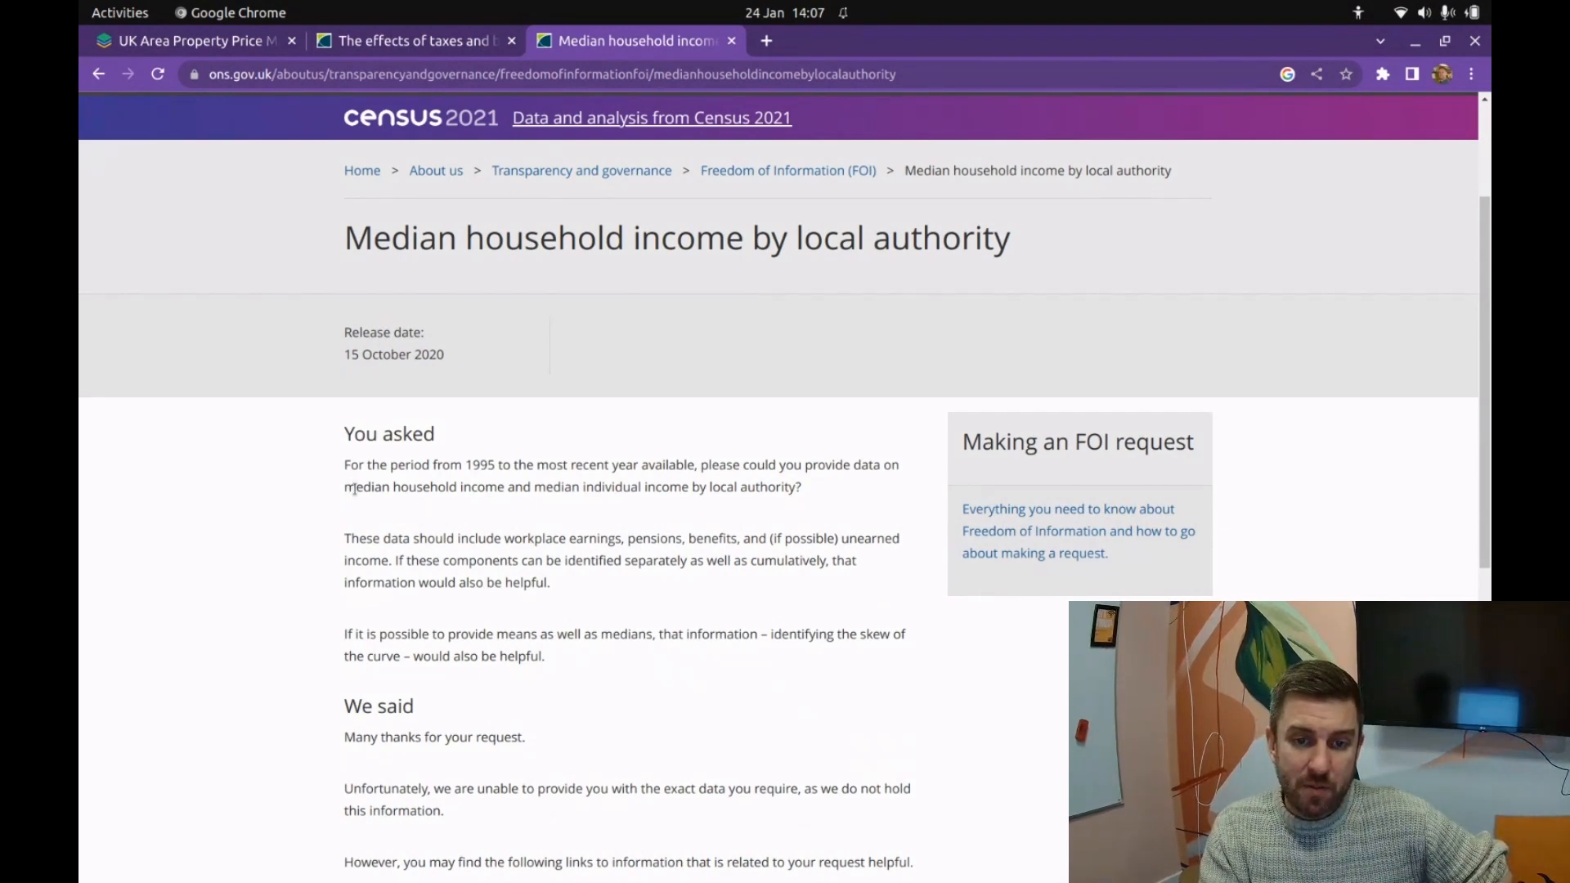
scroll(359, 486, down, 3)
scroll(357, 500, down, 2)
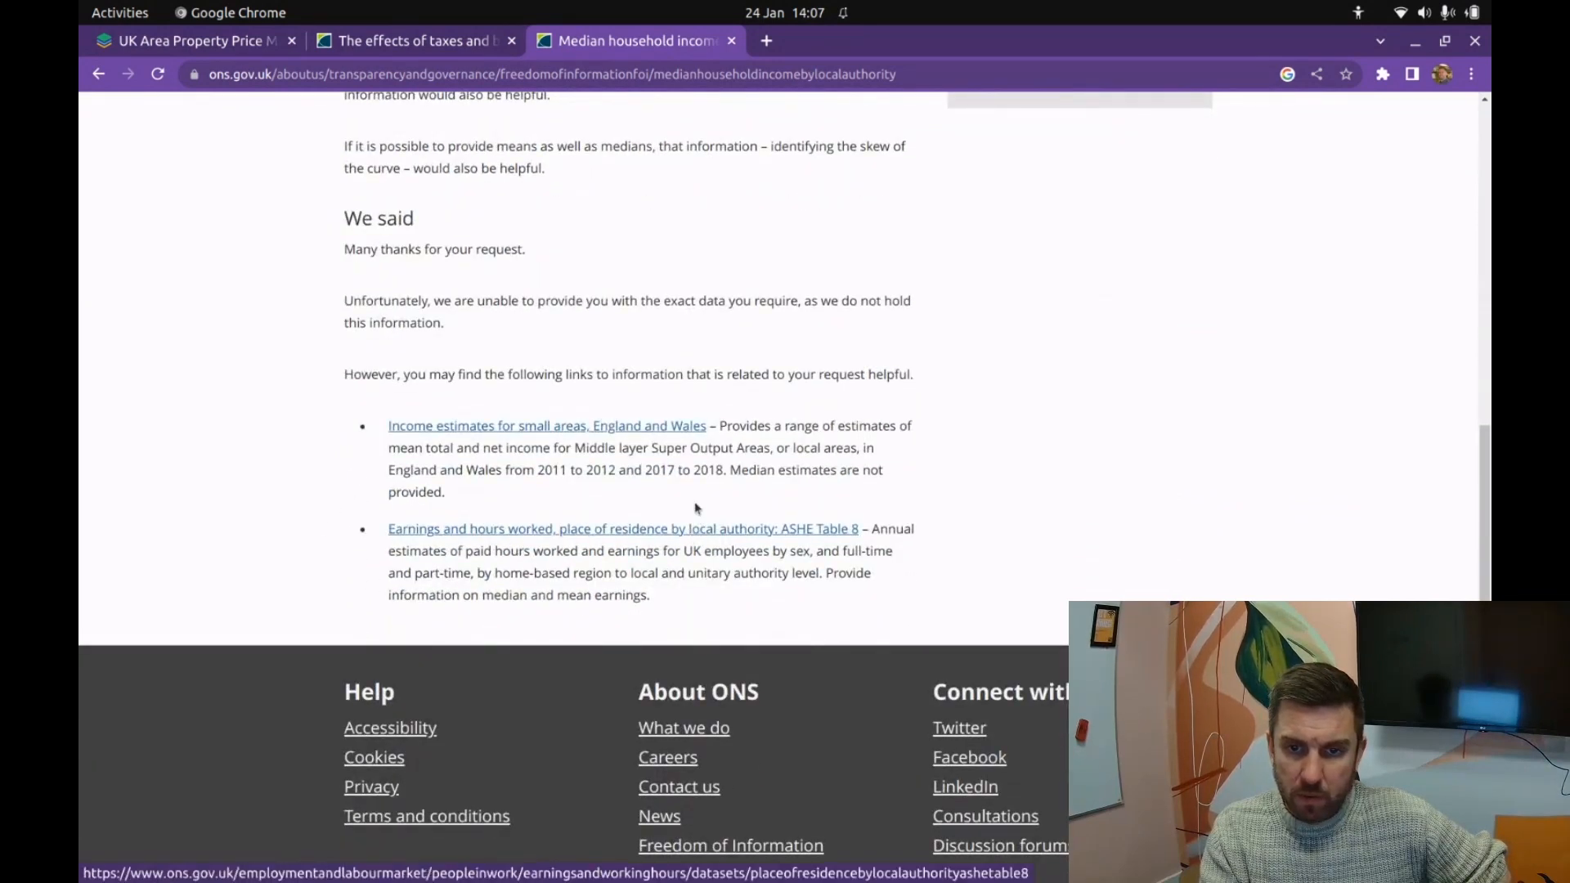
Step: Open the "Income estimates for small areas, England and Wales" dataset, highlight the month and year of its release date and review the available editions
click(586, 425)
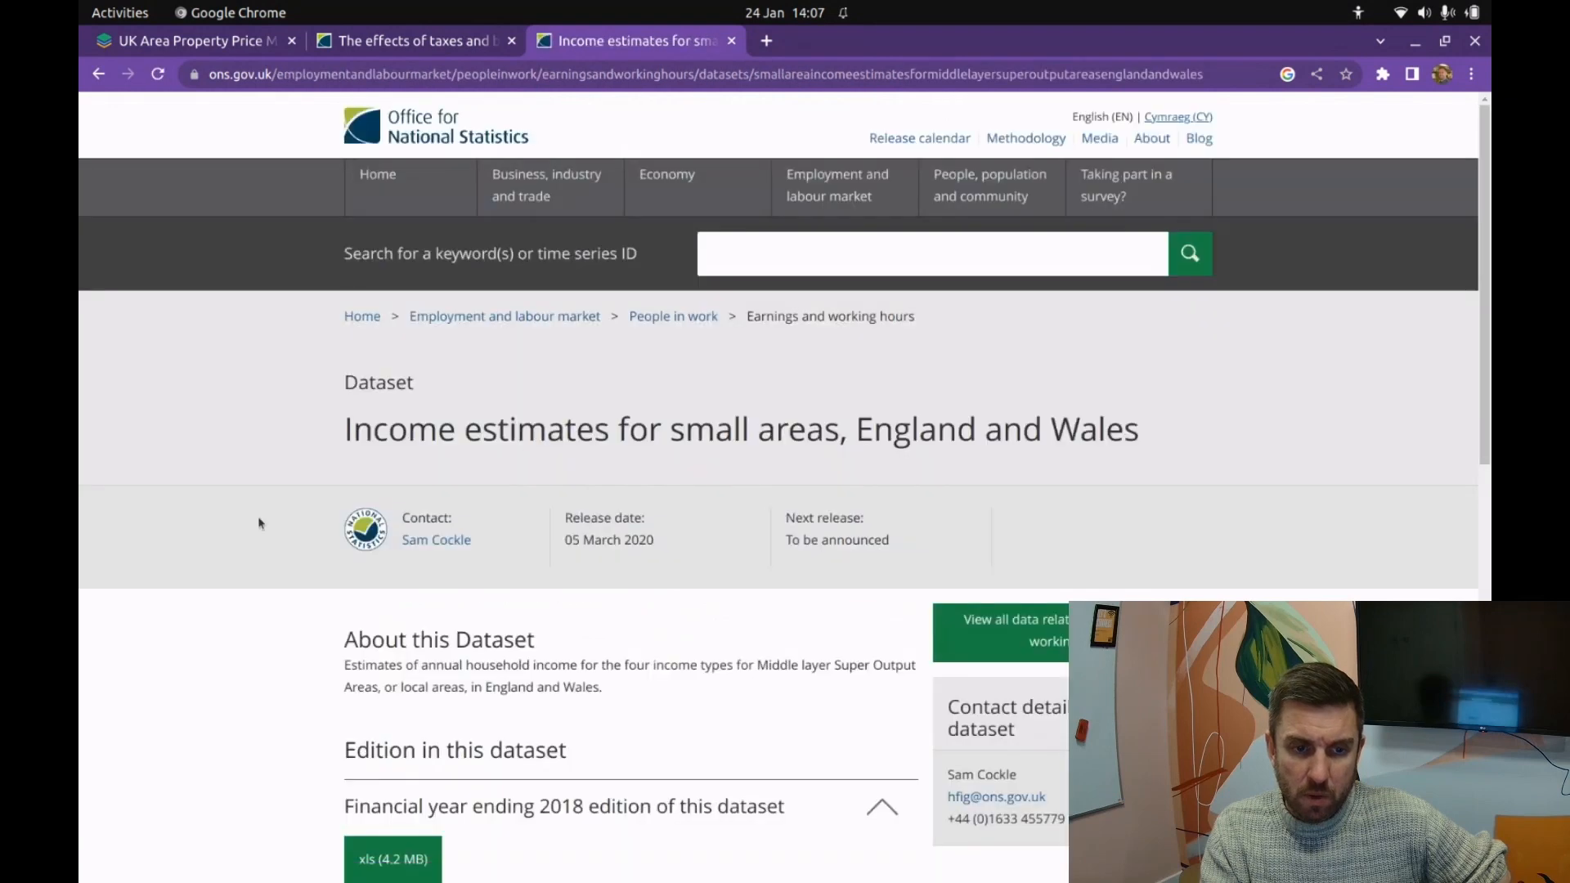
scroll(245, 523, down, 2)
scroll(234, 538, down, 2)
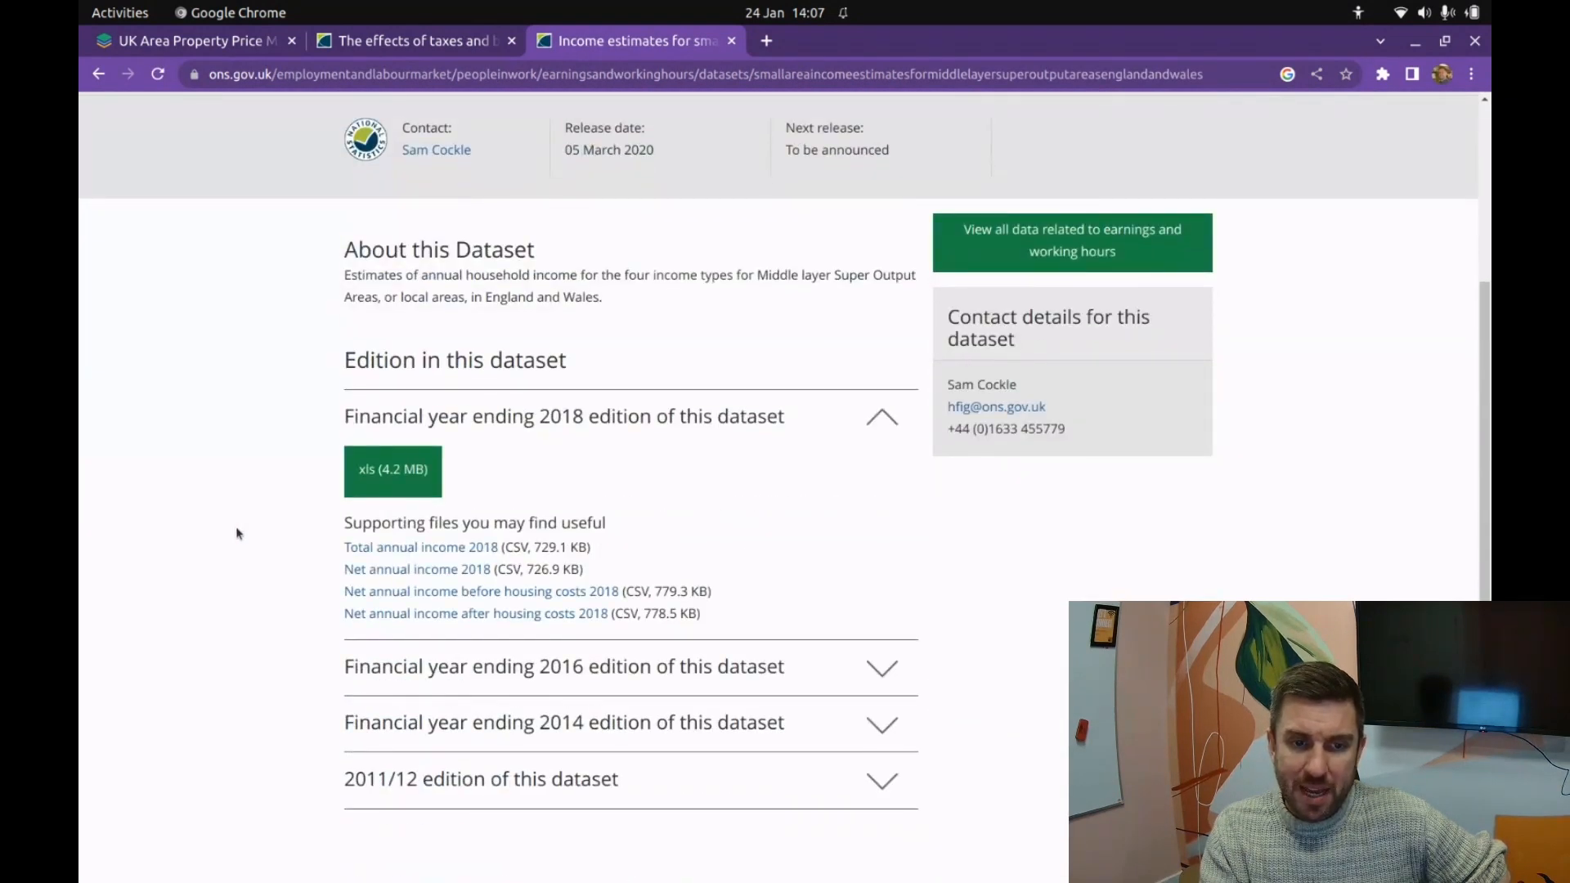
scroll(237, 534, up, 5)
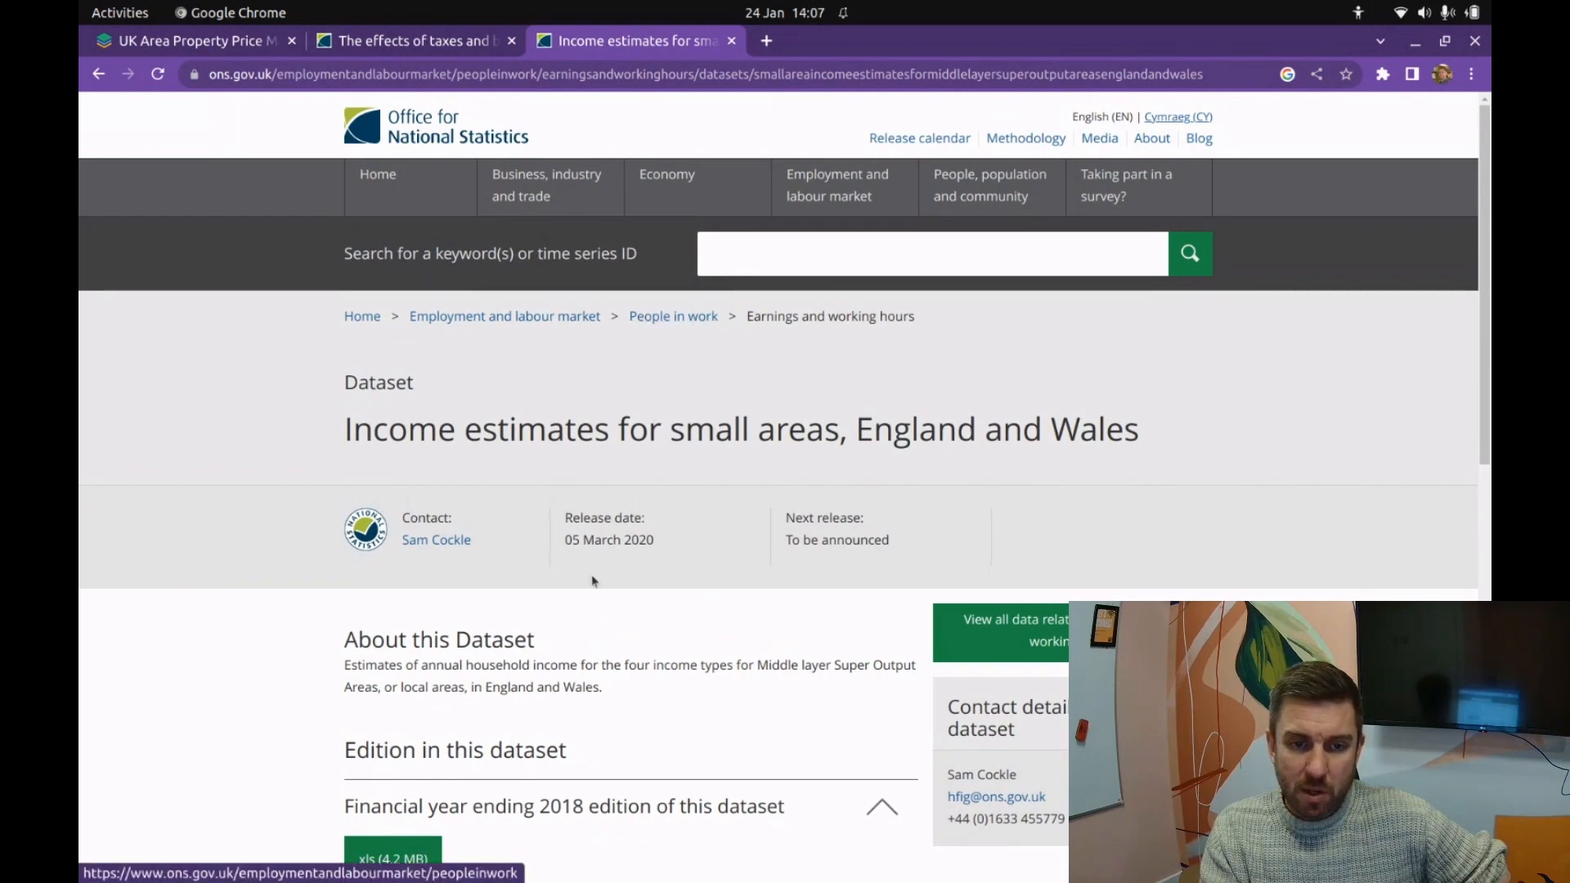
drag(661, 541, 579, 540)
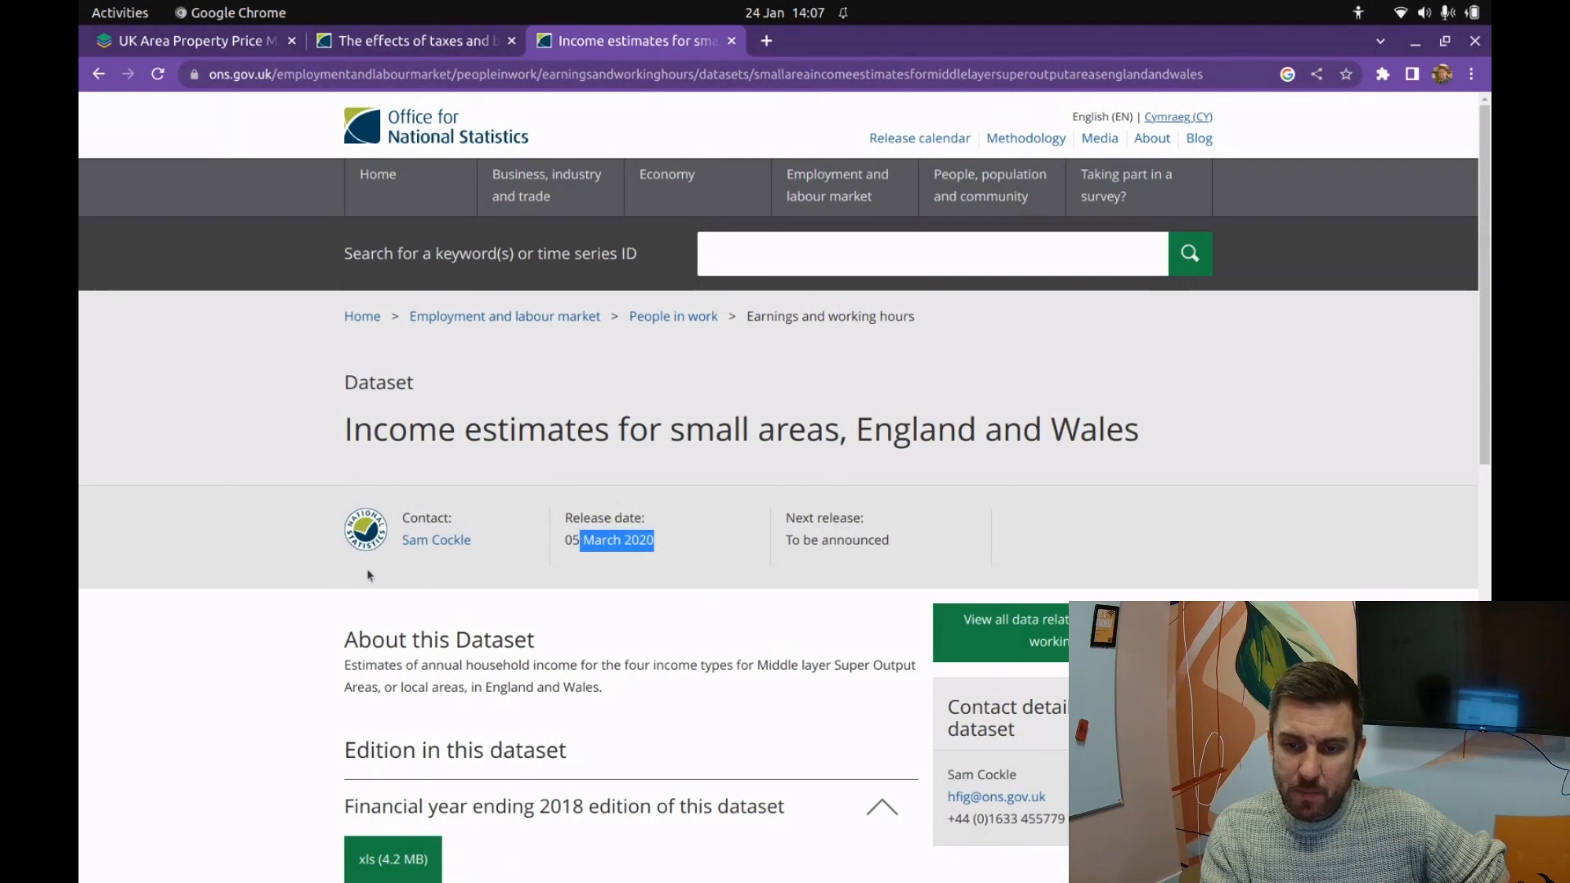
scroll(335, 576, down, 3)
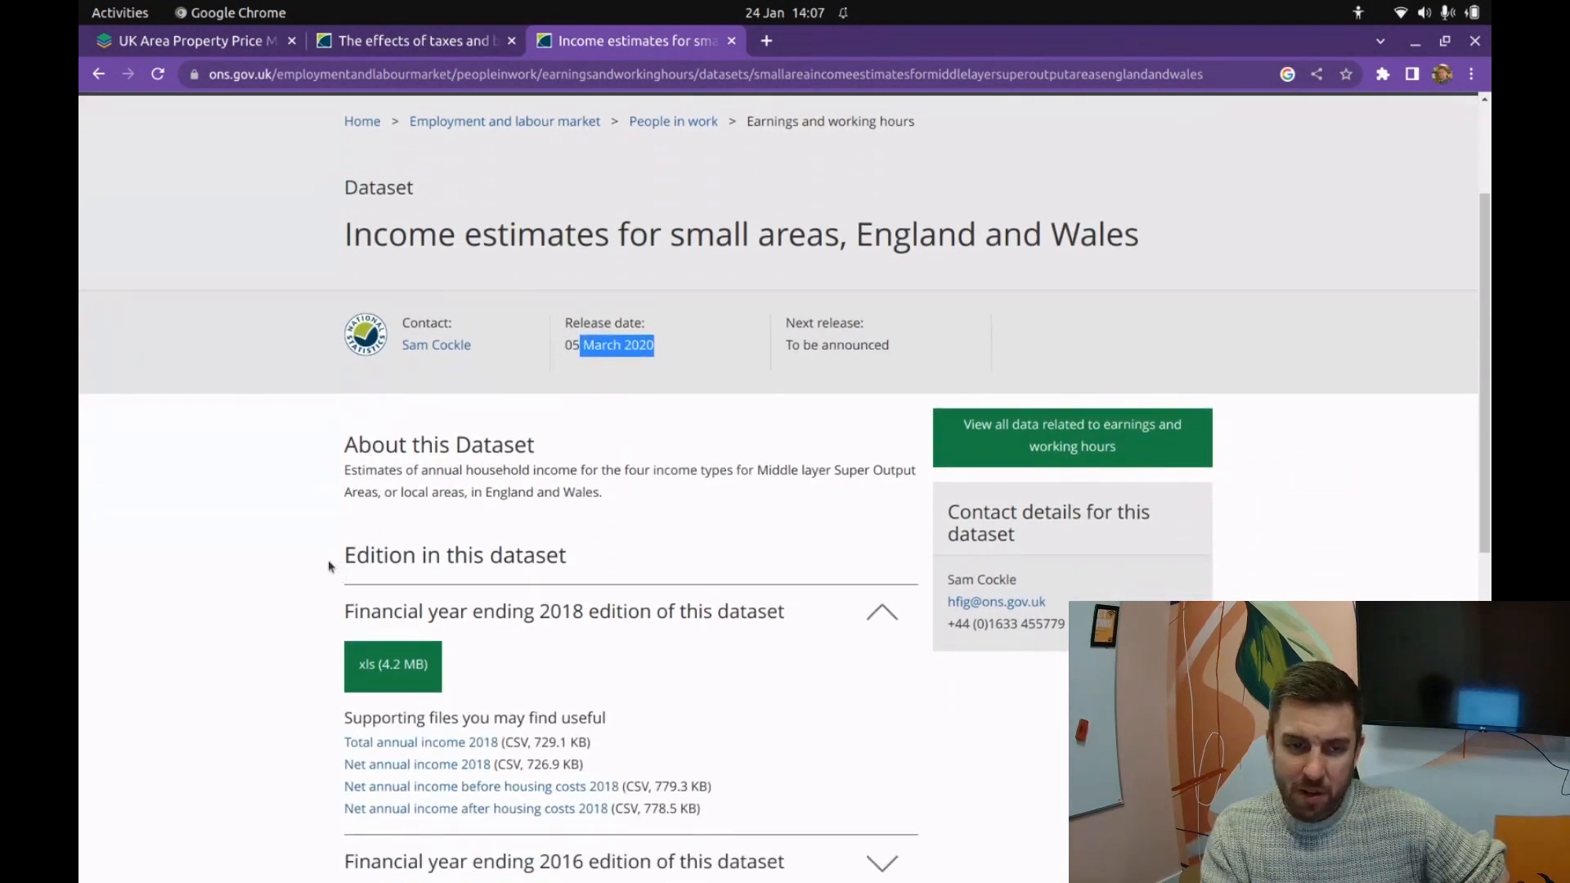
scroll(330, 566, down, 3)
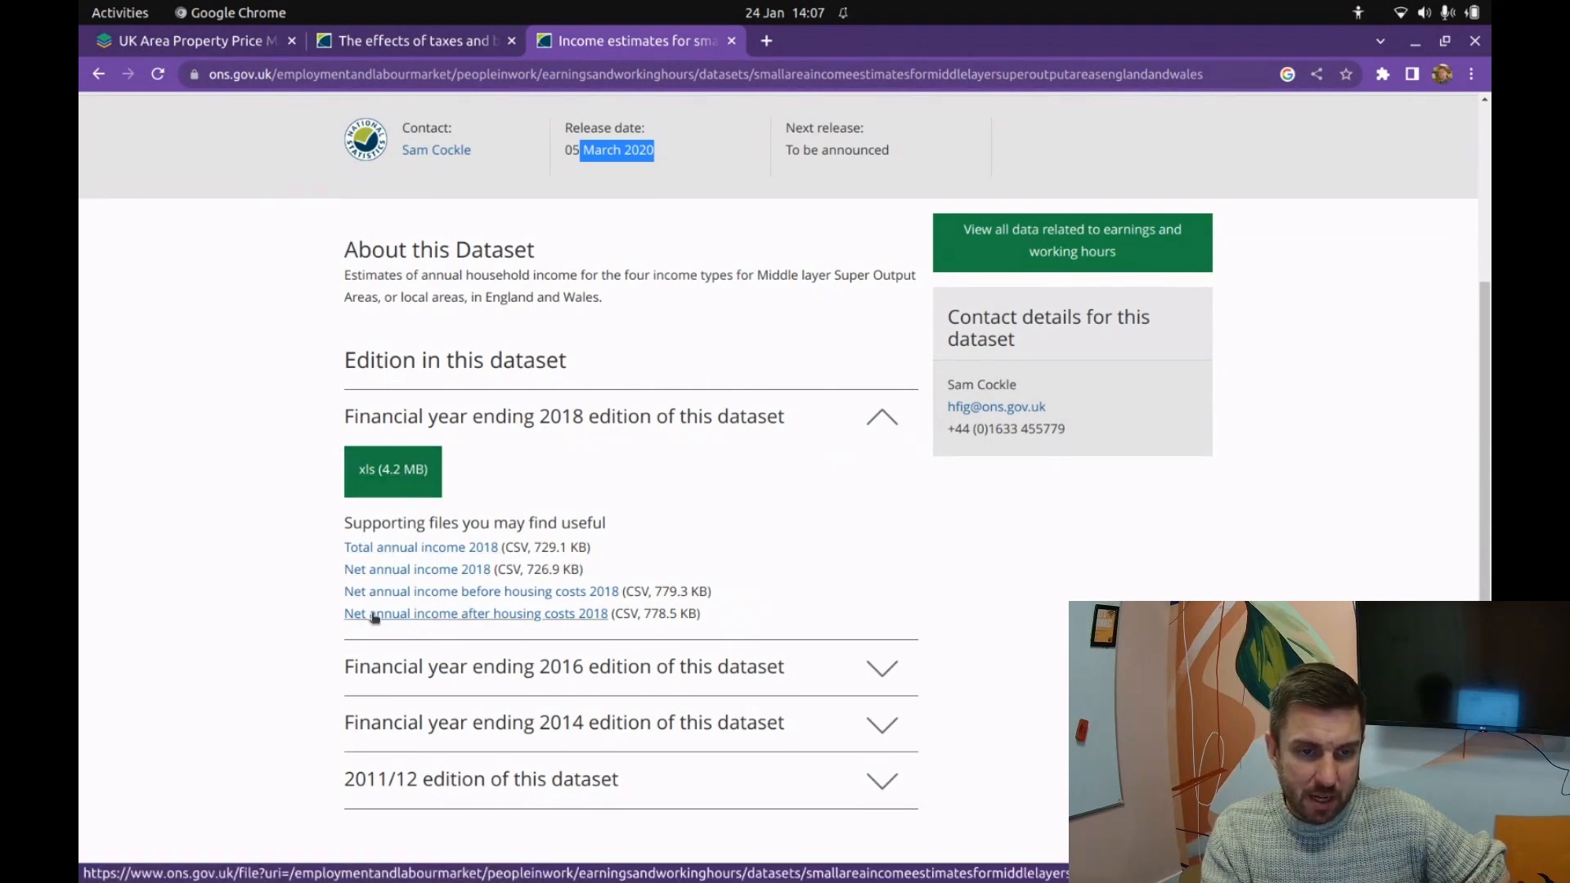
Step: Download the Total annual income 2018 CSV and open it in LibreOffice Calc with the default import settings
click(432, 548)
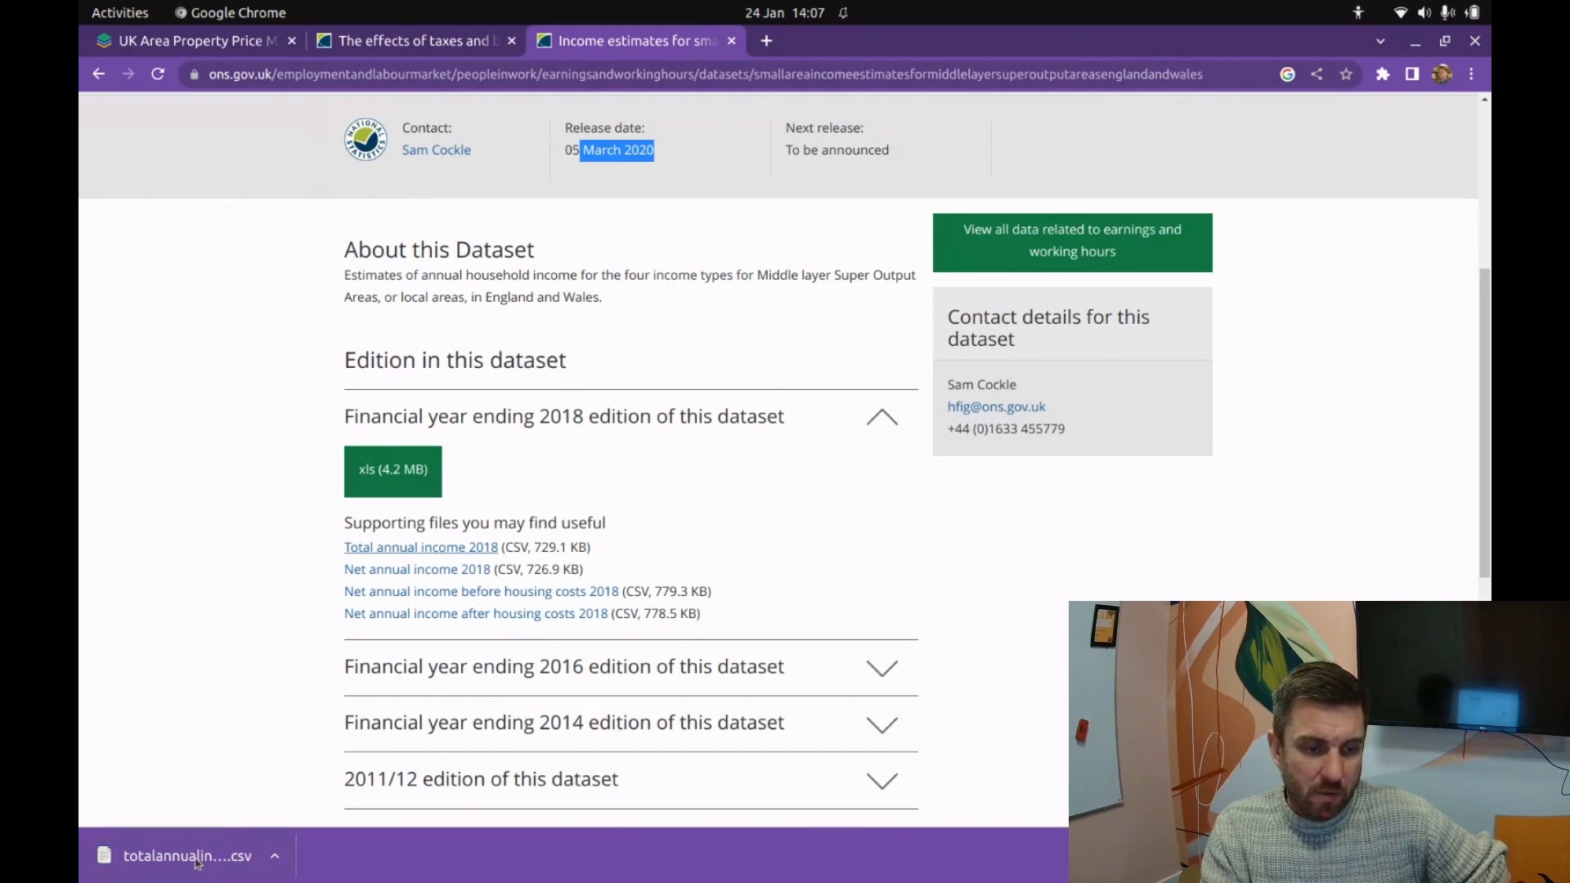
click(197, 856)
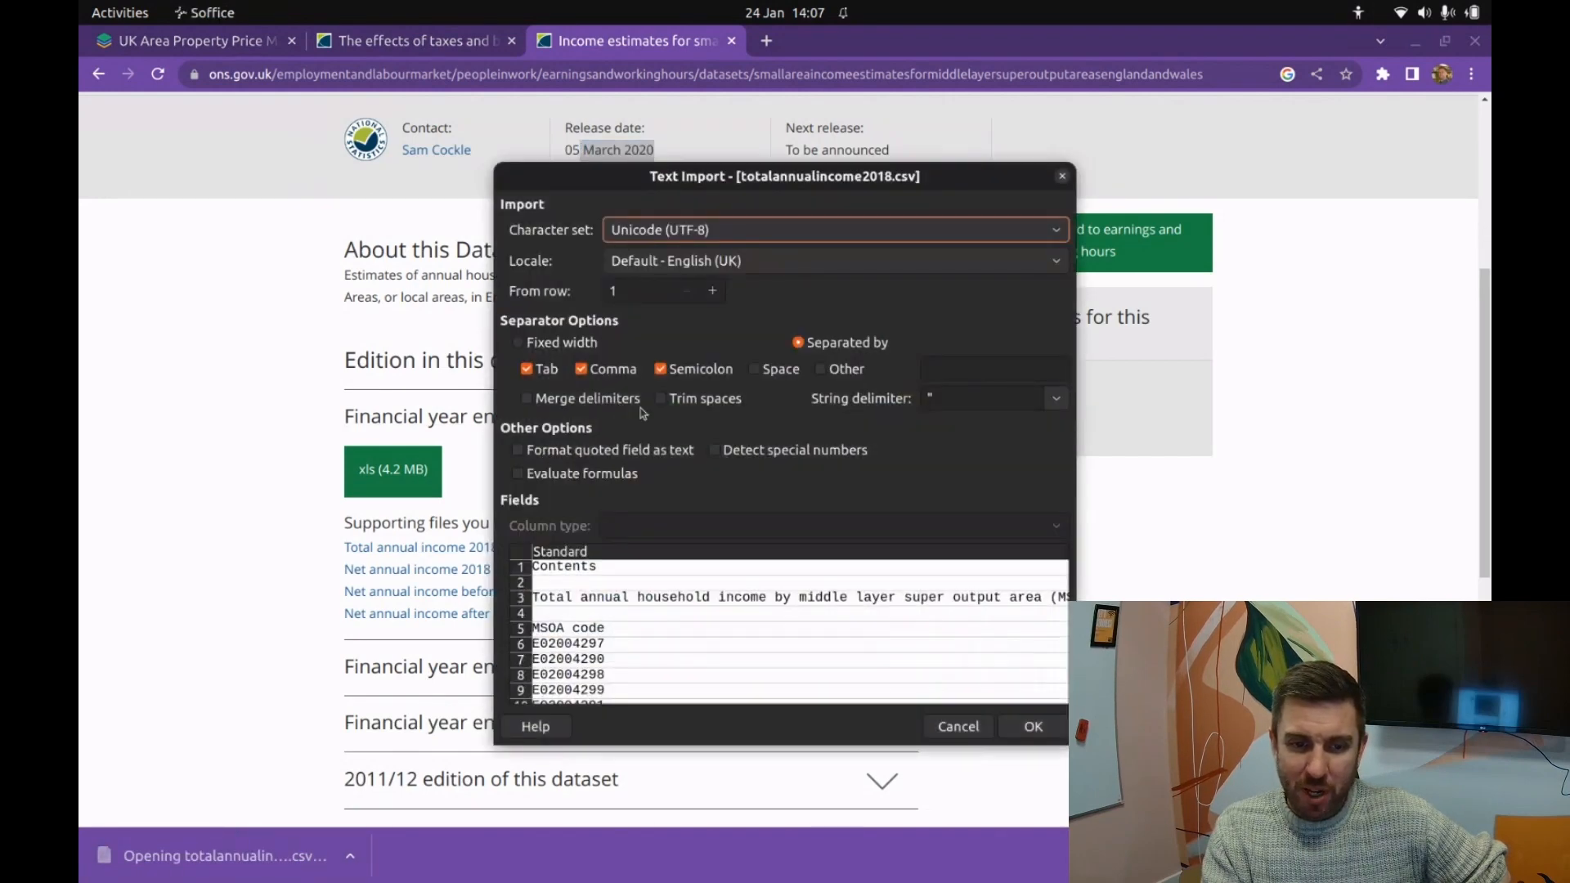
click(1031, 727)
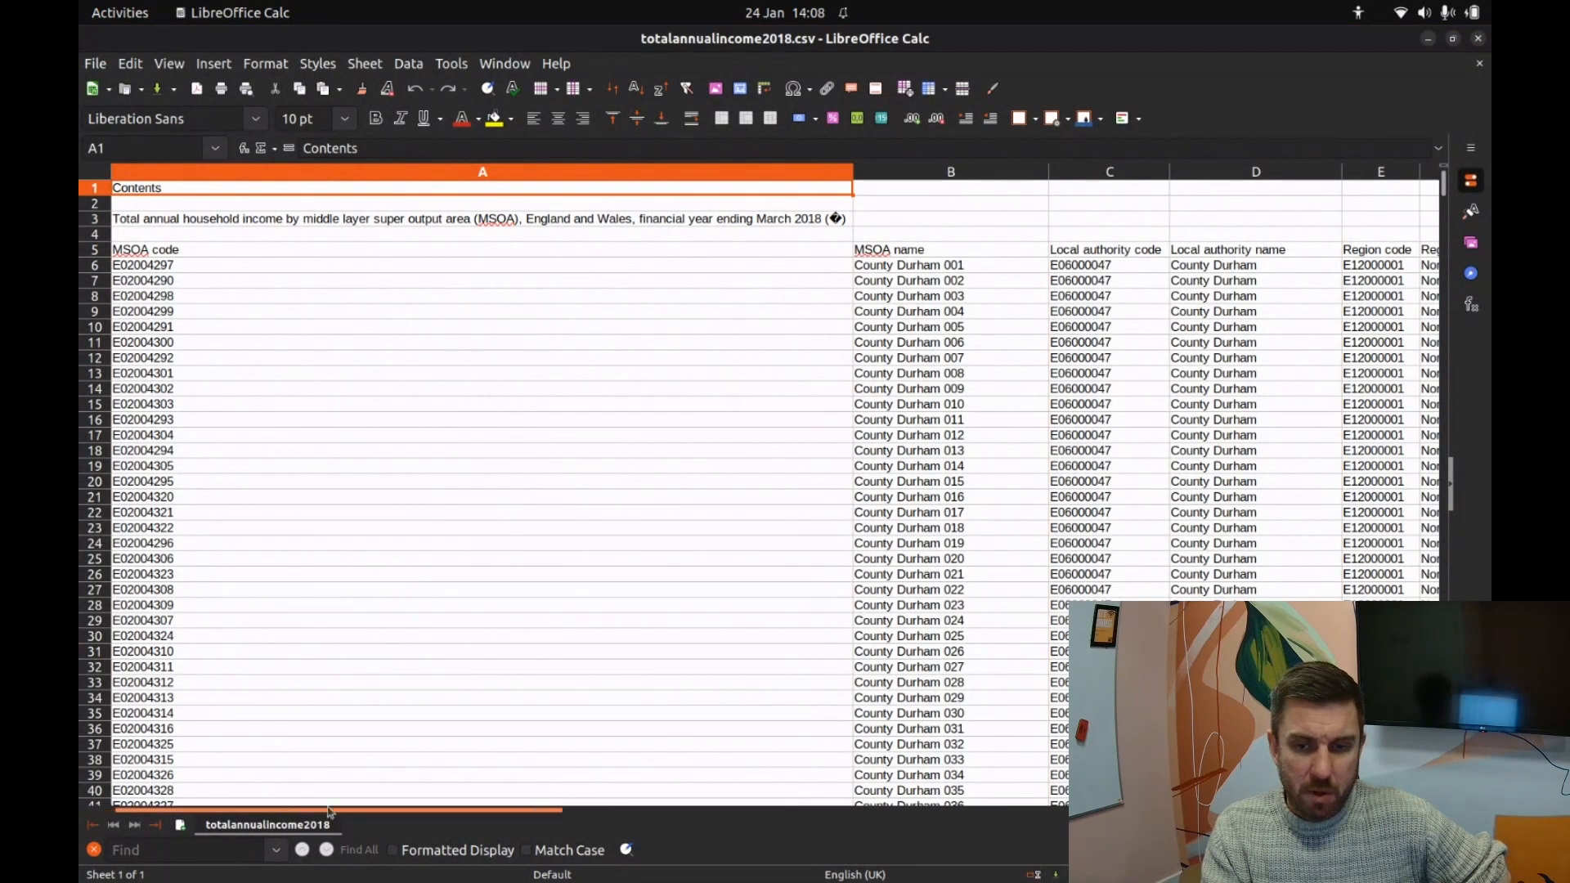
Step: Look over the income spreadsheet and find the first entry for "Bristol"
drag(329, 810, 80, 754)
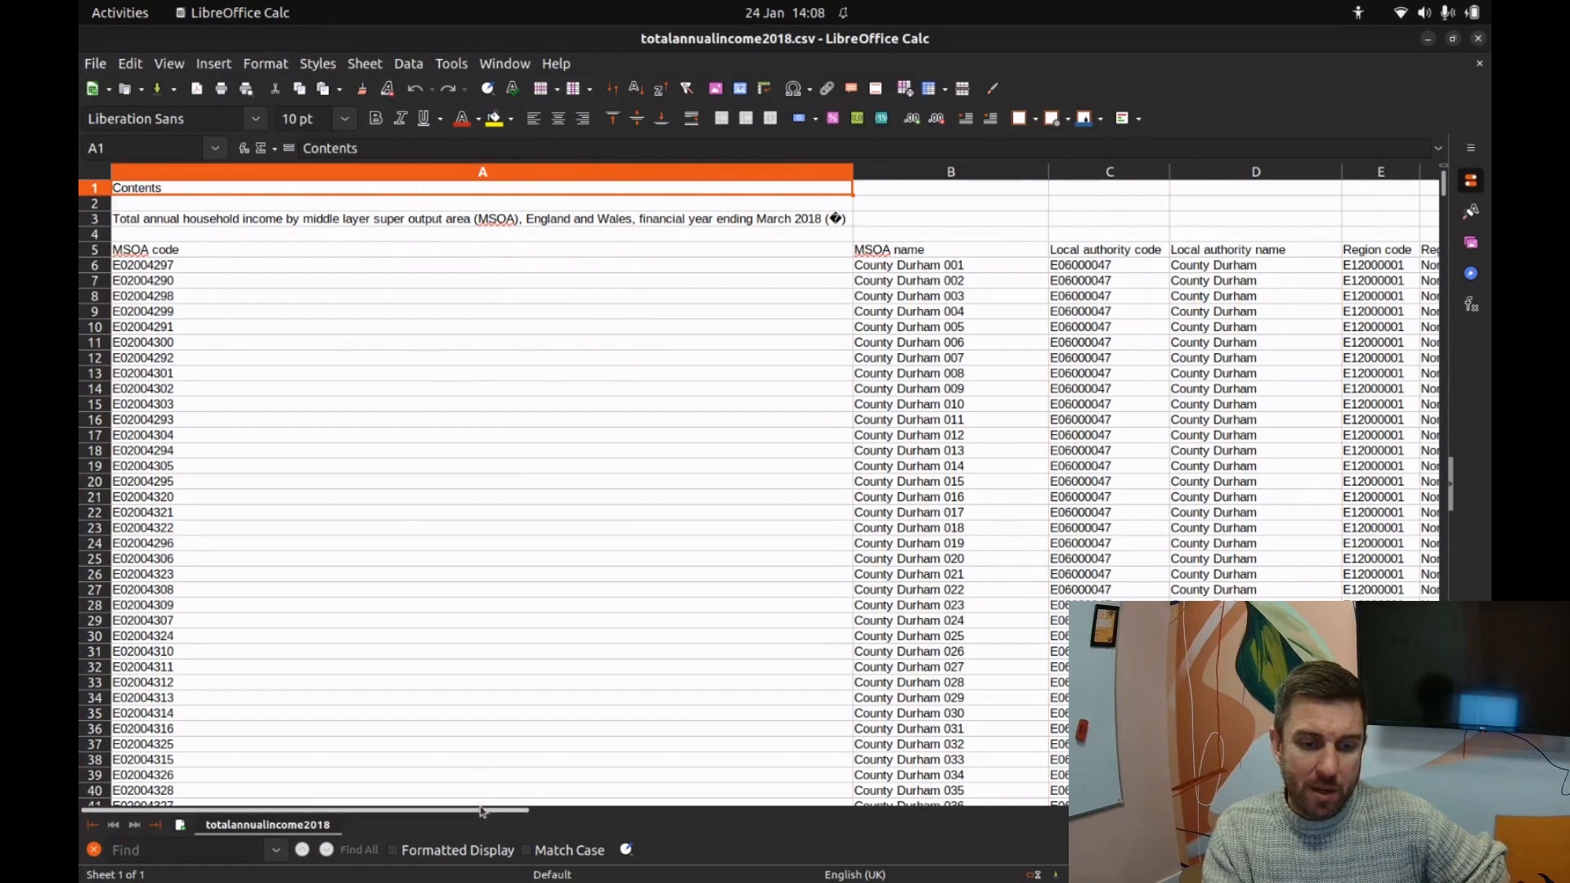
drag(483, 810, 372, 743)
key(ctrl+v)
key(Escape)
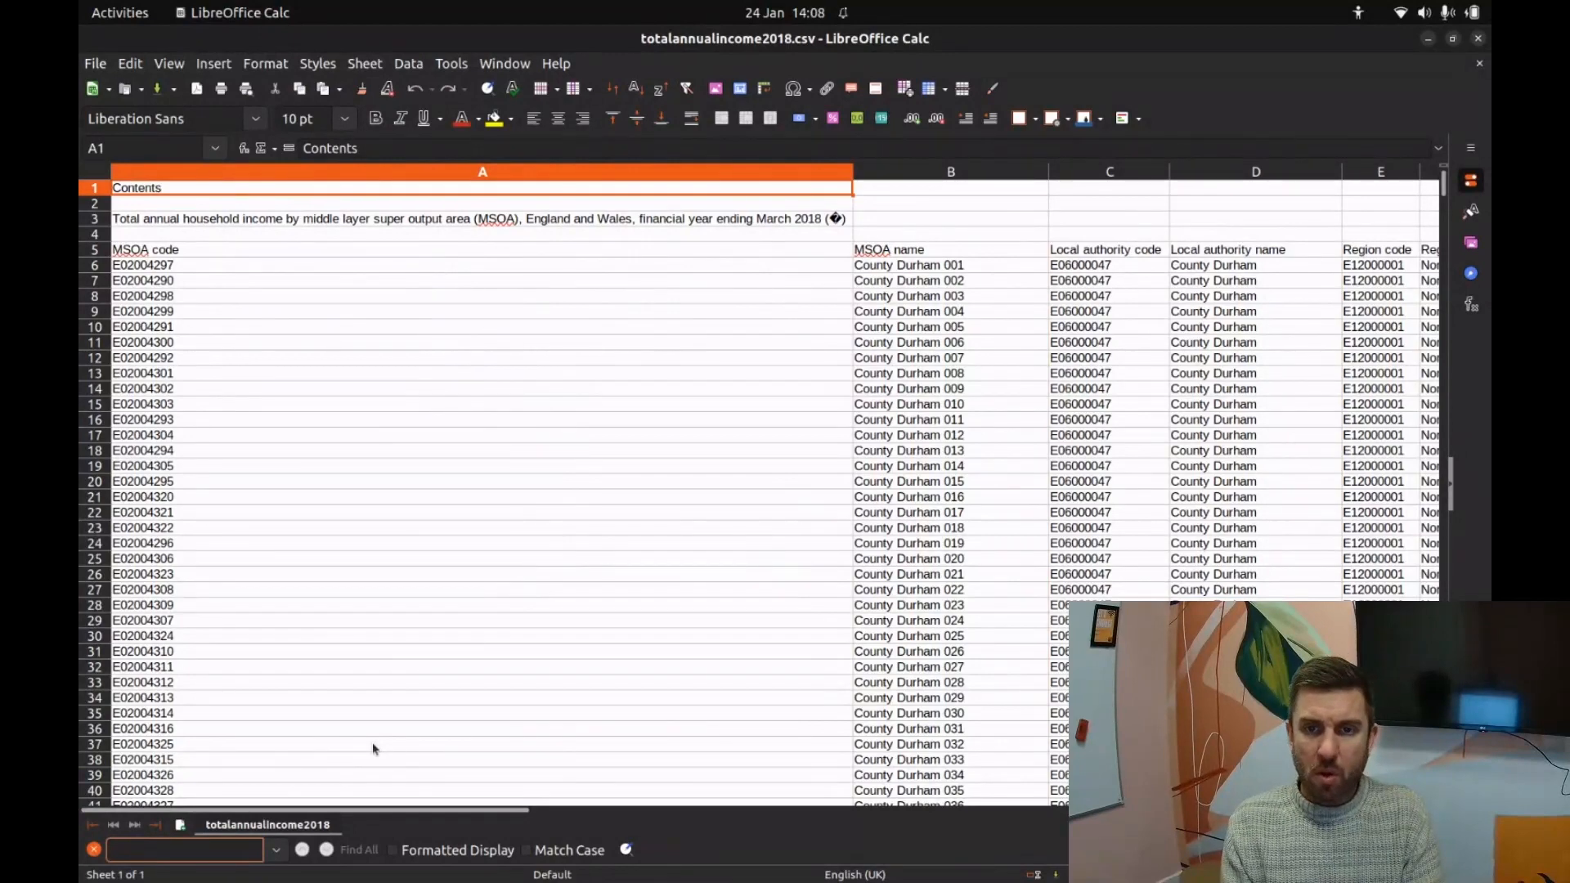
text(Bristol)
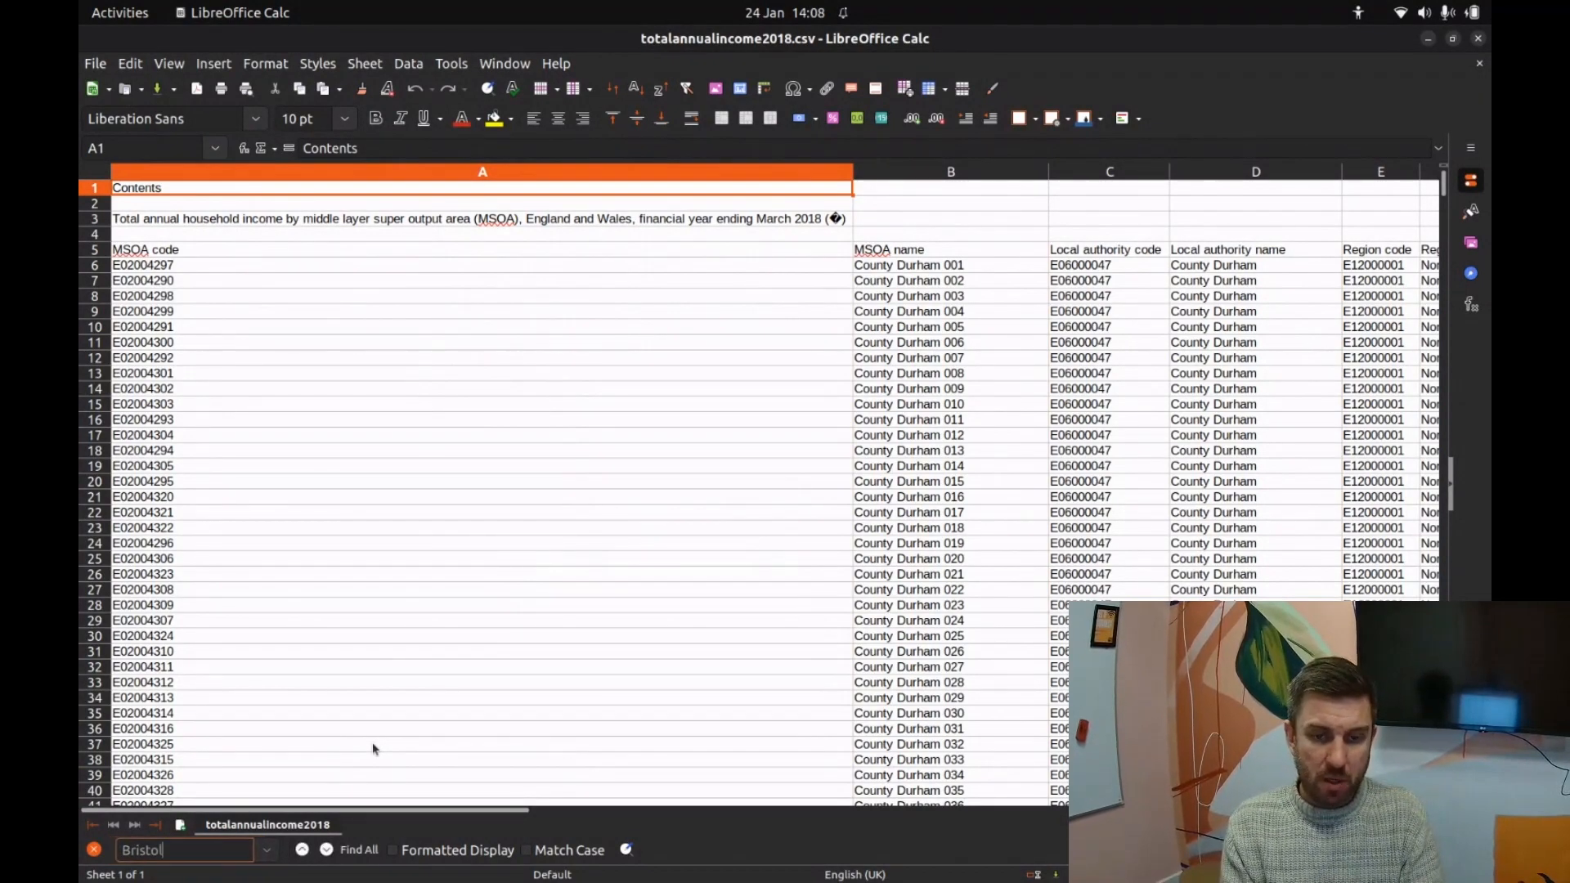
key(Return)
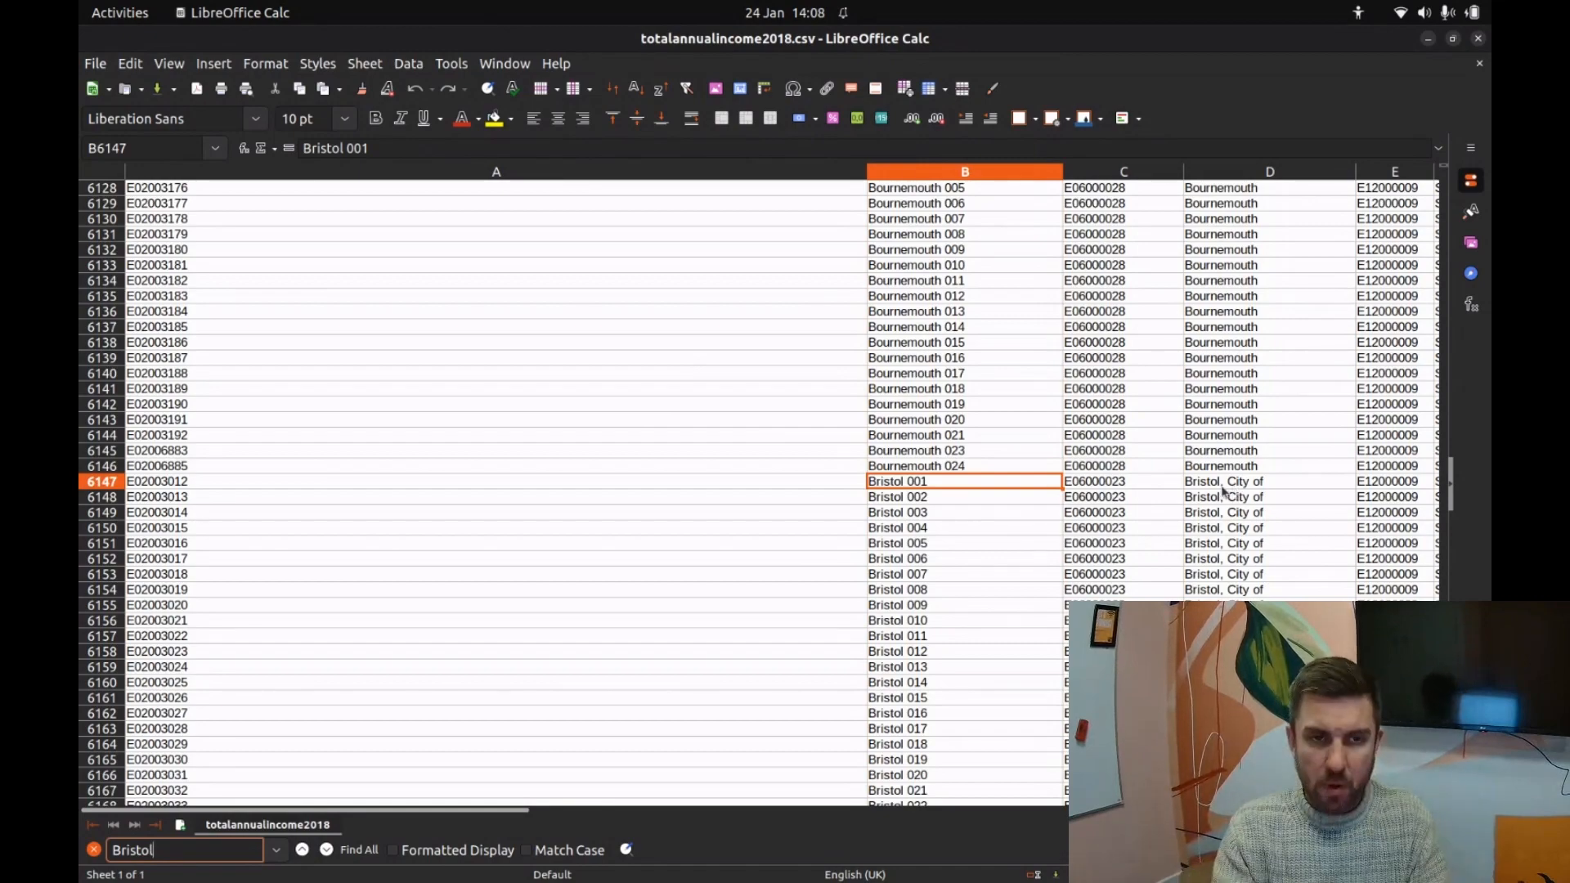
Step: Switch back to the UK Area Property Price Map in Chrome, view all of England and Wales, and show the Cotswold area's details
key(alt+Tab)
click(187, 43)
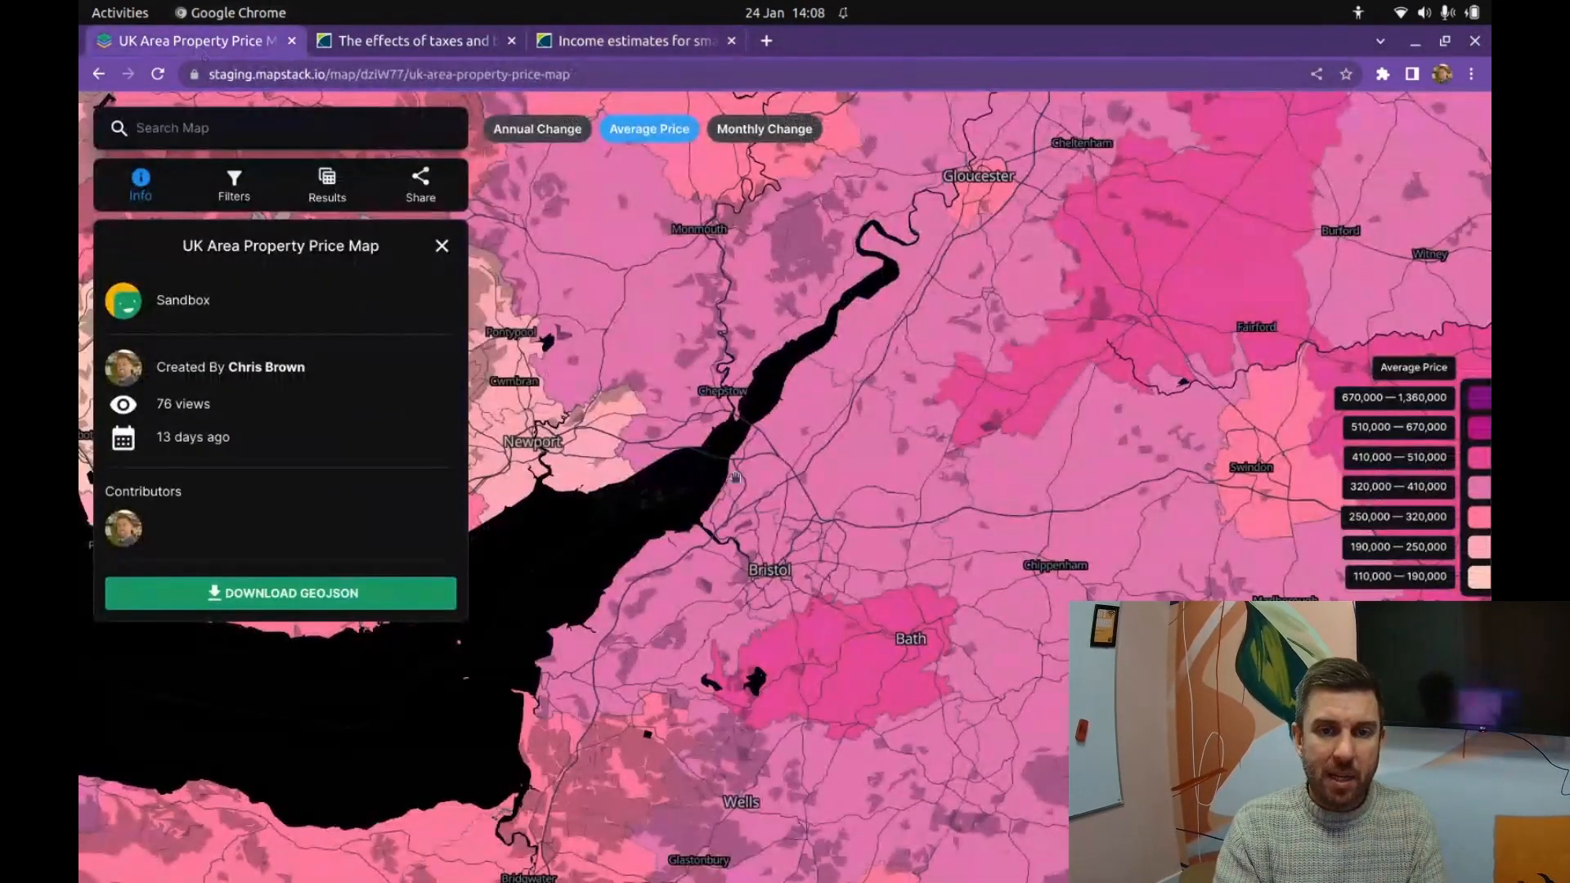
scroll(1016, 525, down, 5)
scroll(835, 599, up, 2)
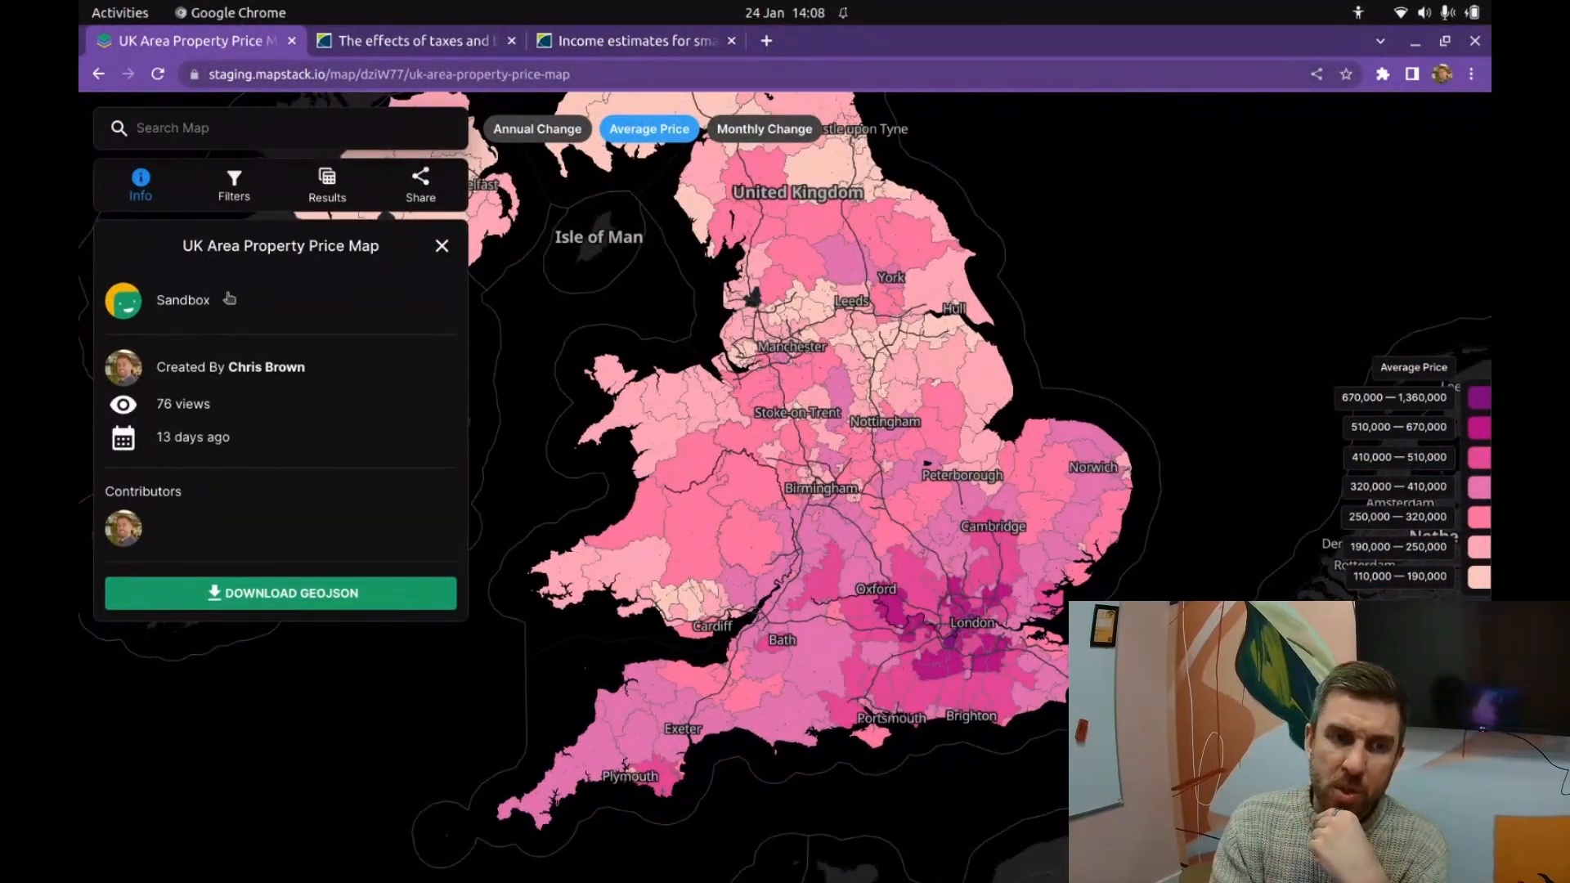
click(812, 578)
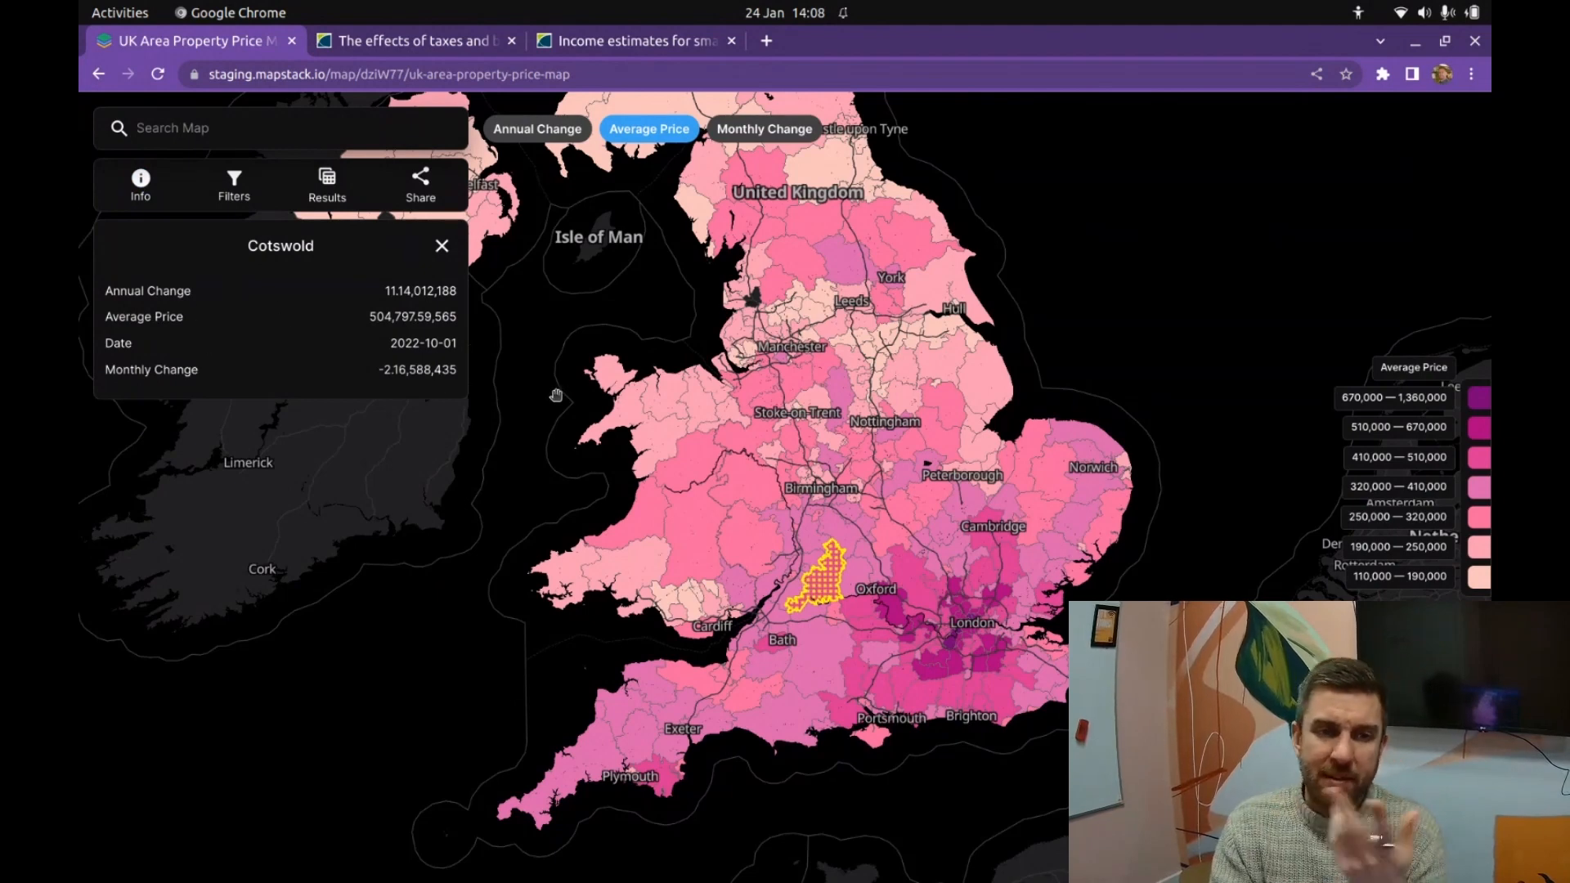
Step: Close the Cotswold details, switch to LibreOffice Calc and look over the Bristol rows and the column headings of the income spreadsheet
click(442, 247)
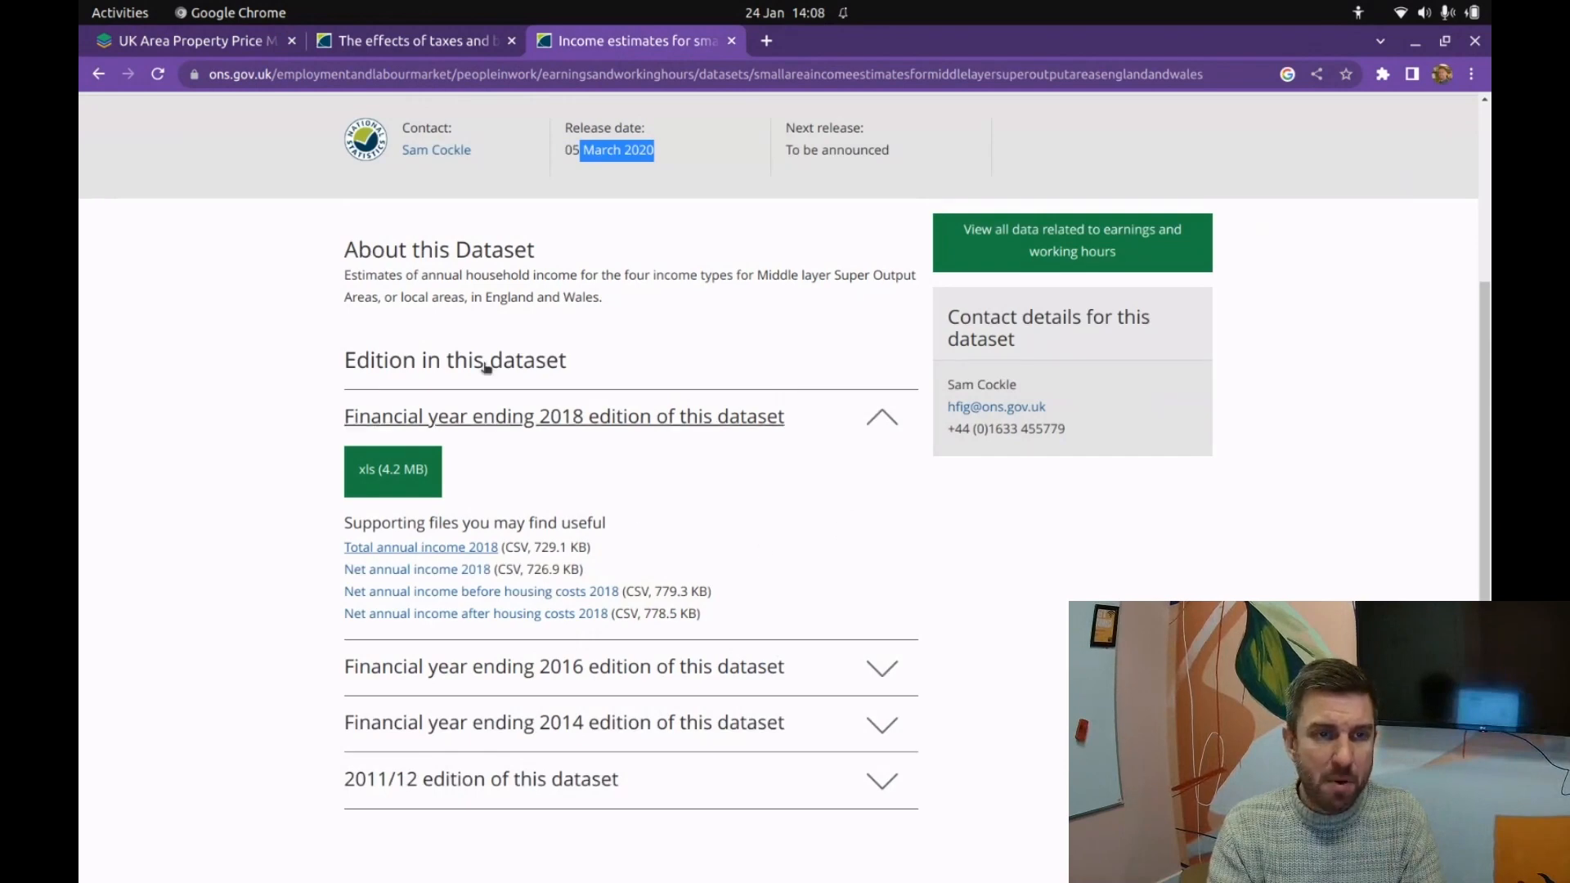
key(alt+Tab)
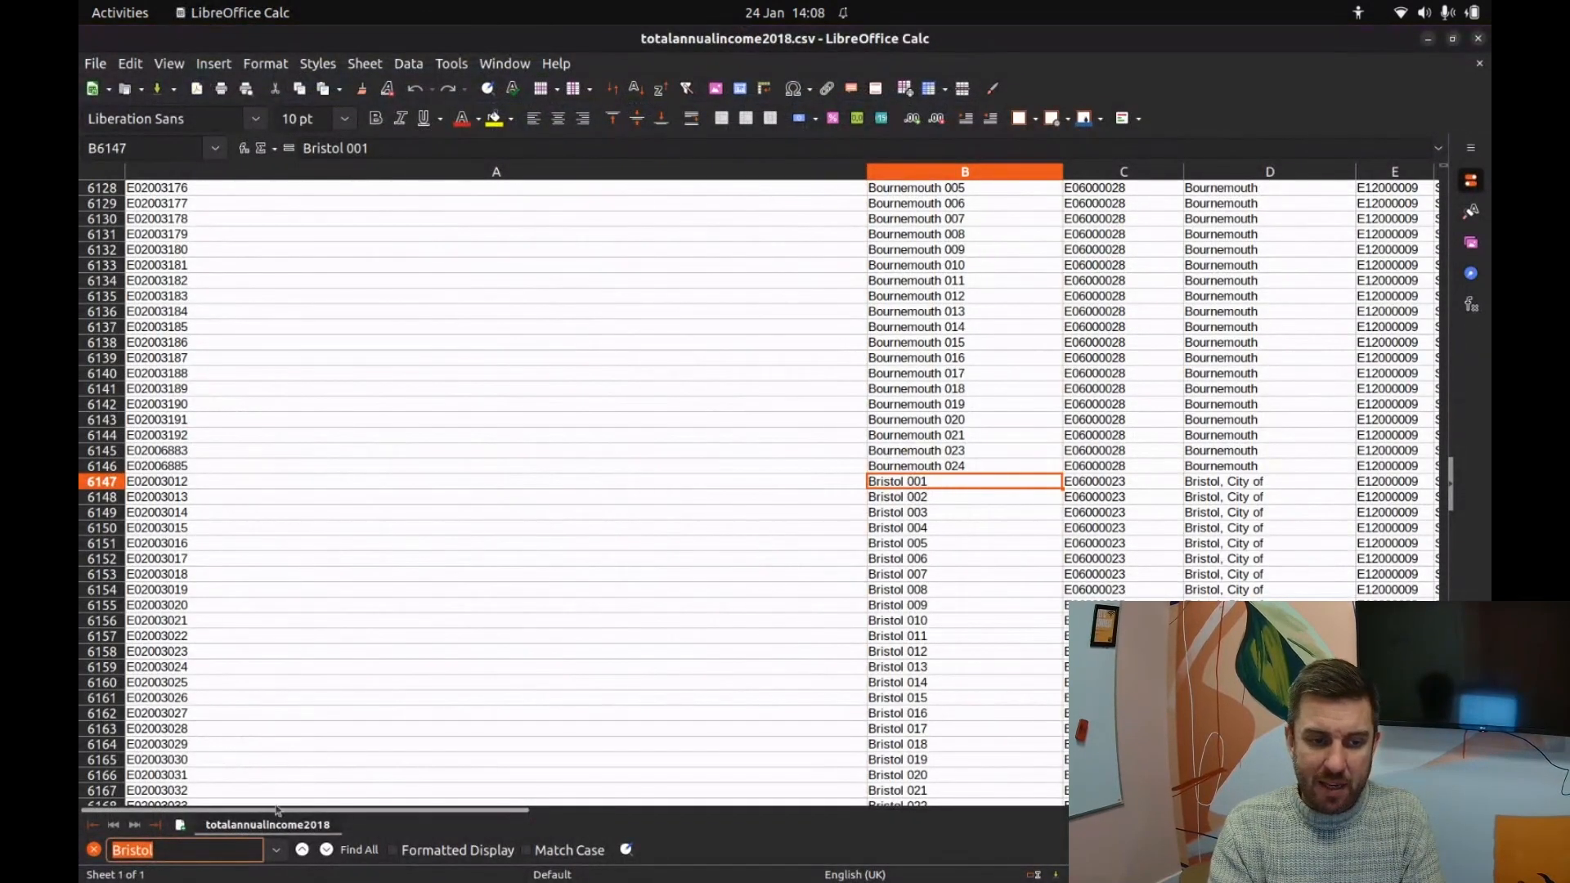
drag(278, 811, 346, 812)
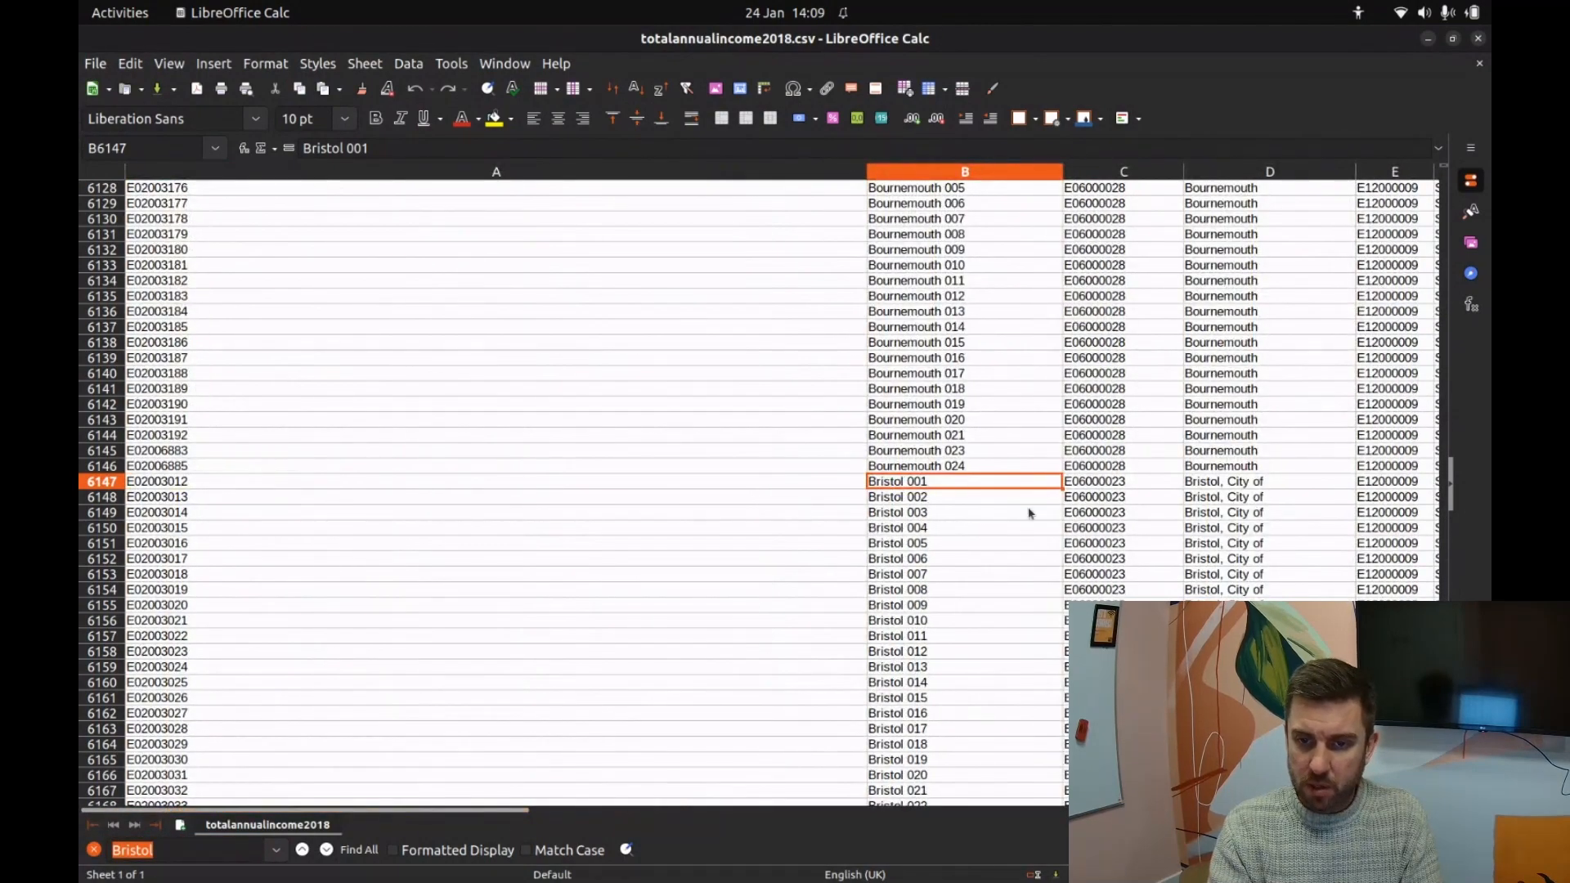
scroll(933, 519, down, 17)
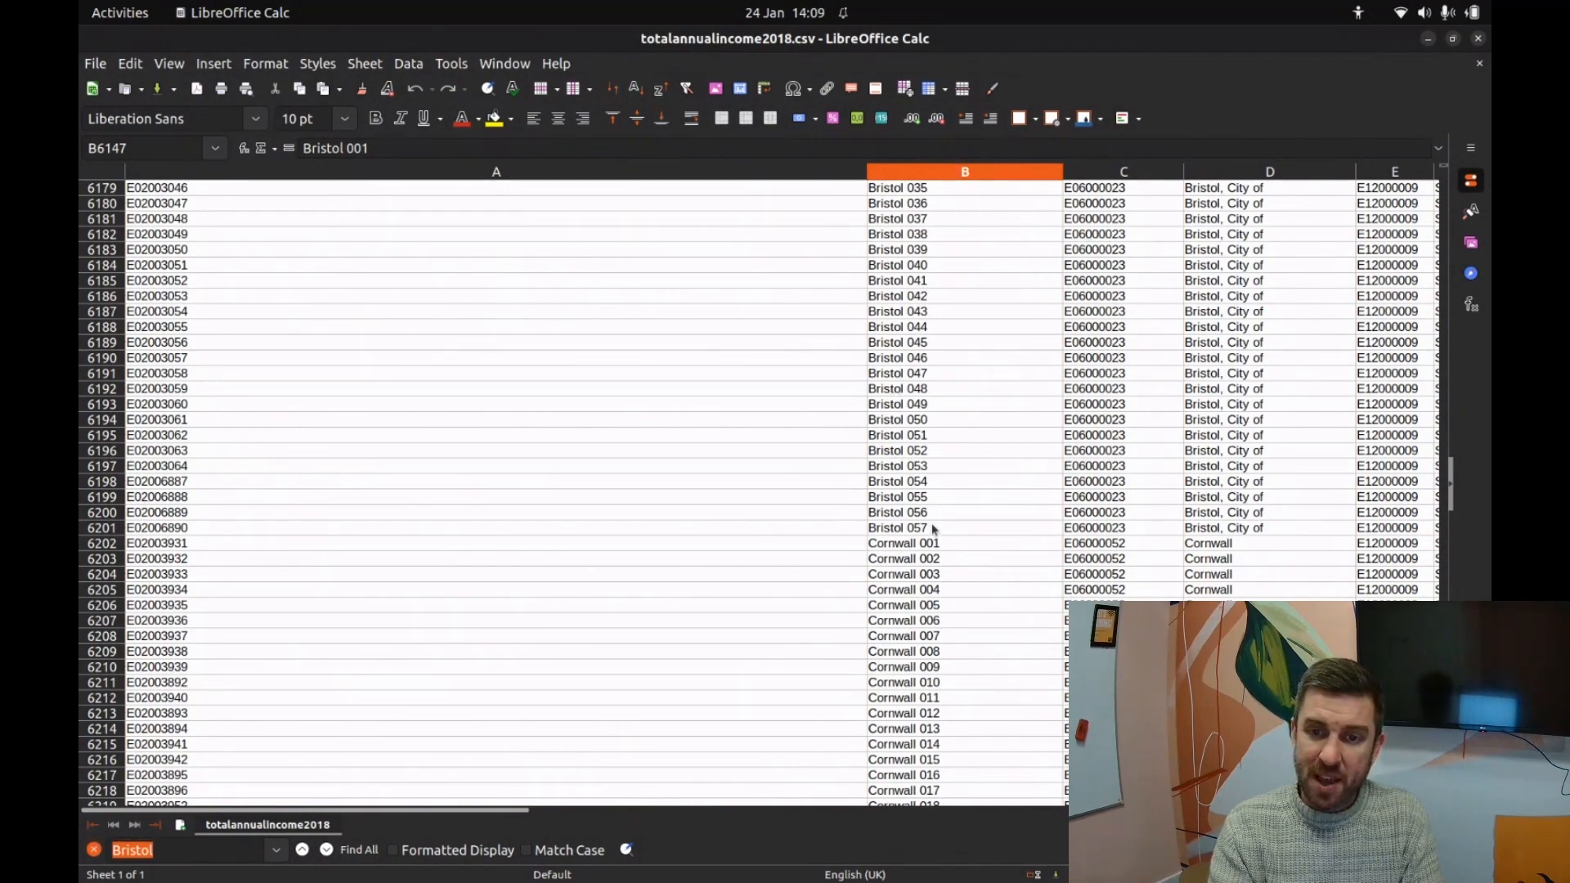
scroll(934, 527, up, 17)
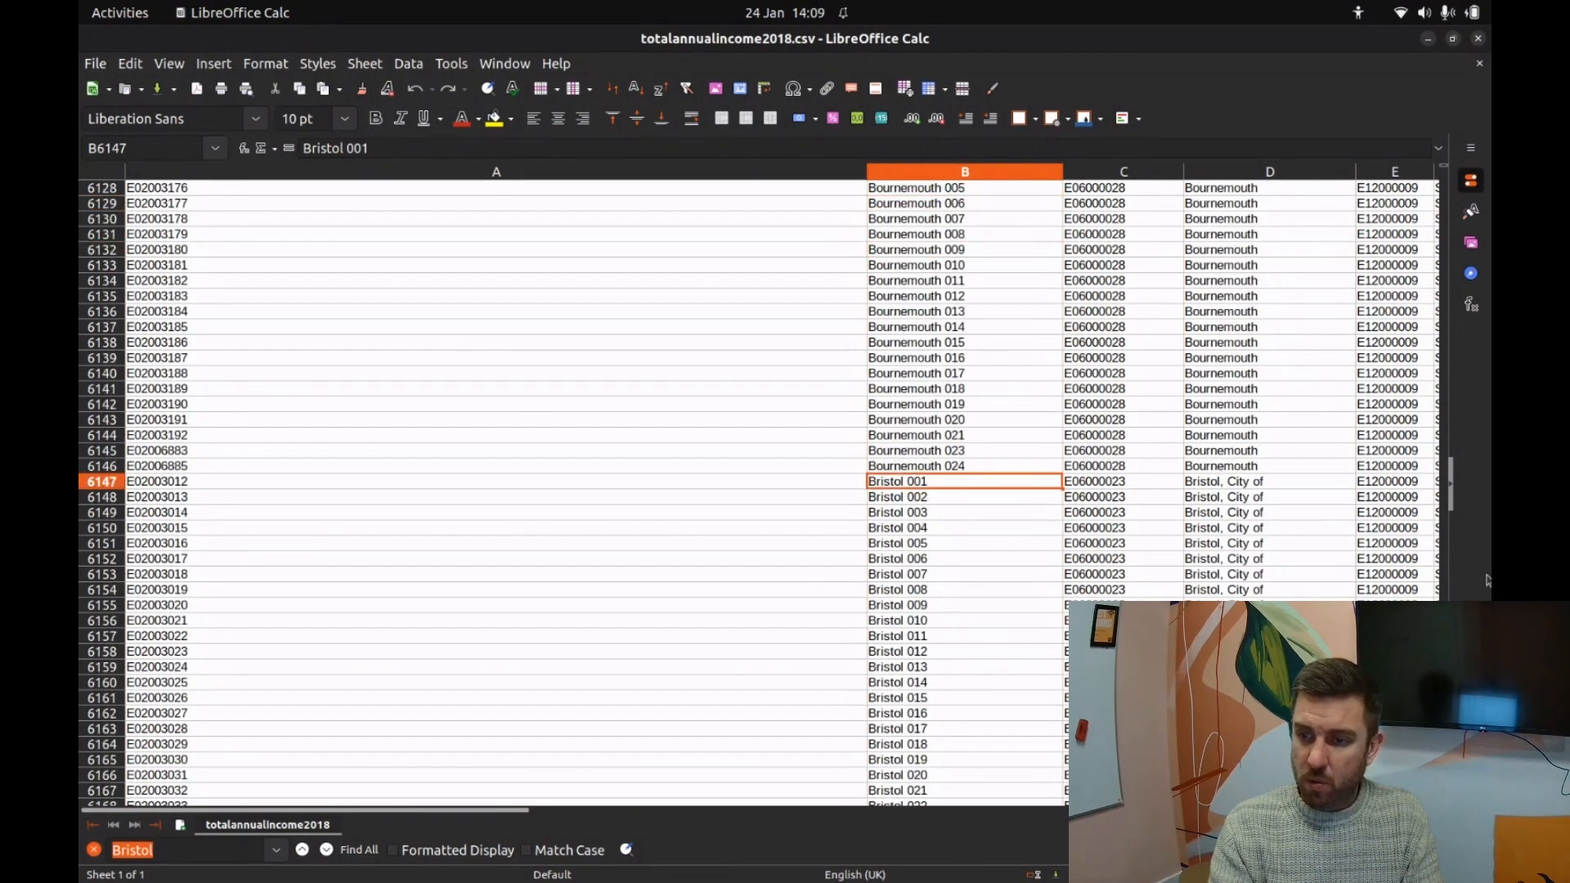
scroll(589, 245, up, 20)
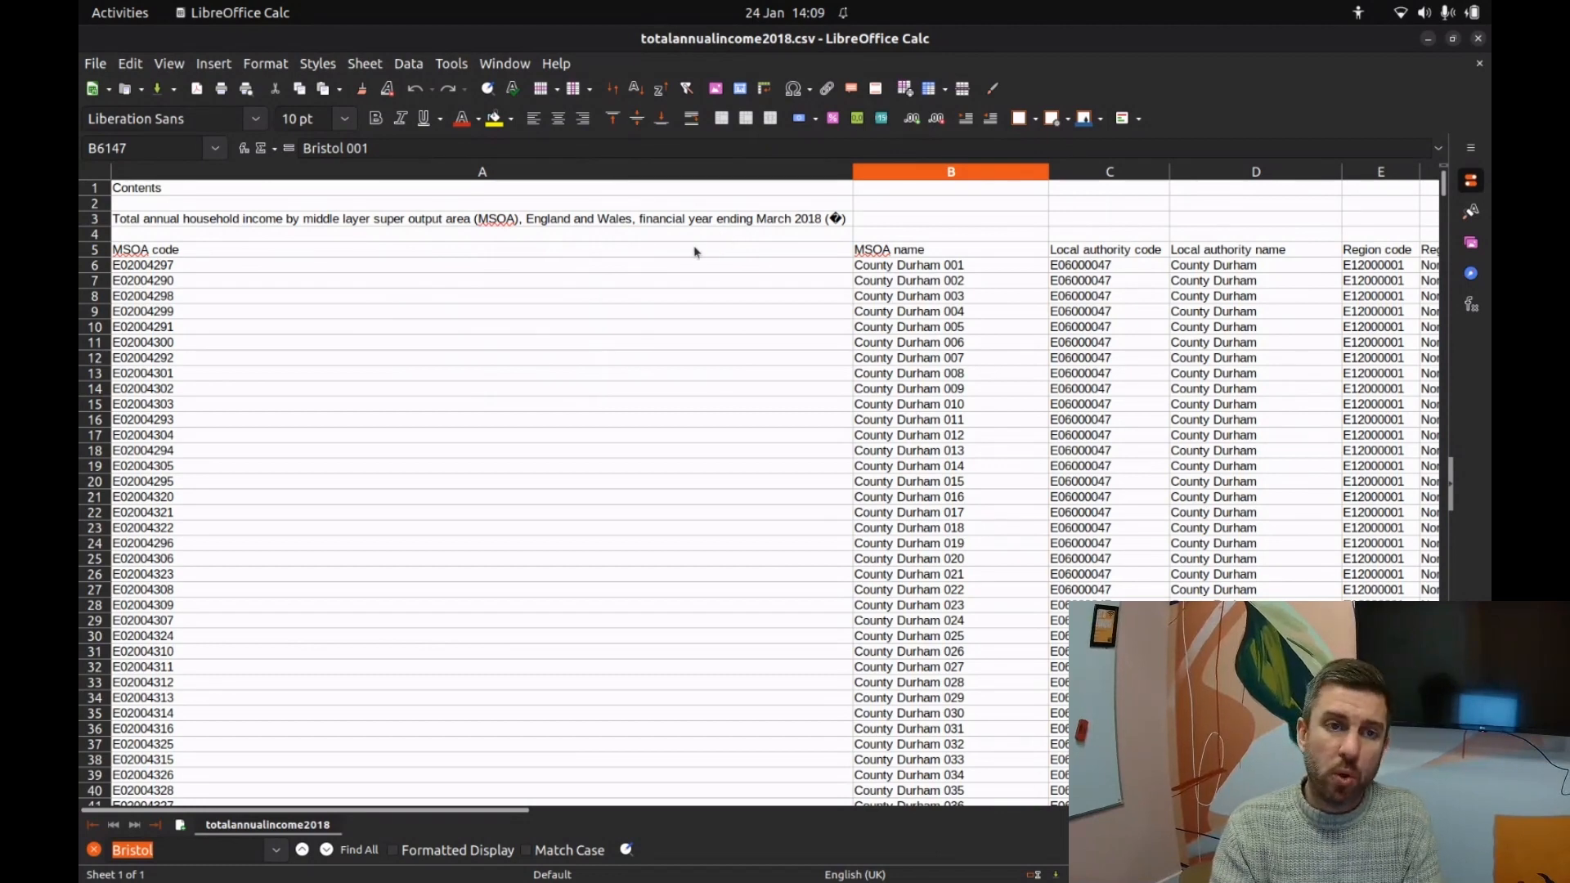
Step: Switch back to Chrome, return from the dataset page to the Google results and search for "uk household income by LAD"
key(alt+Tab)
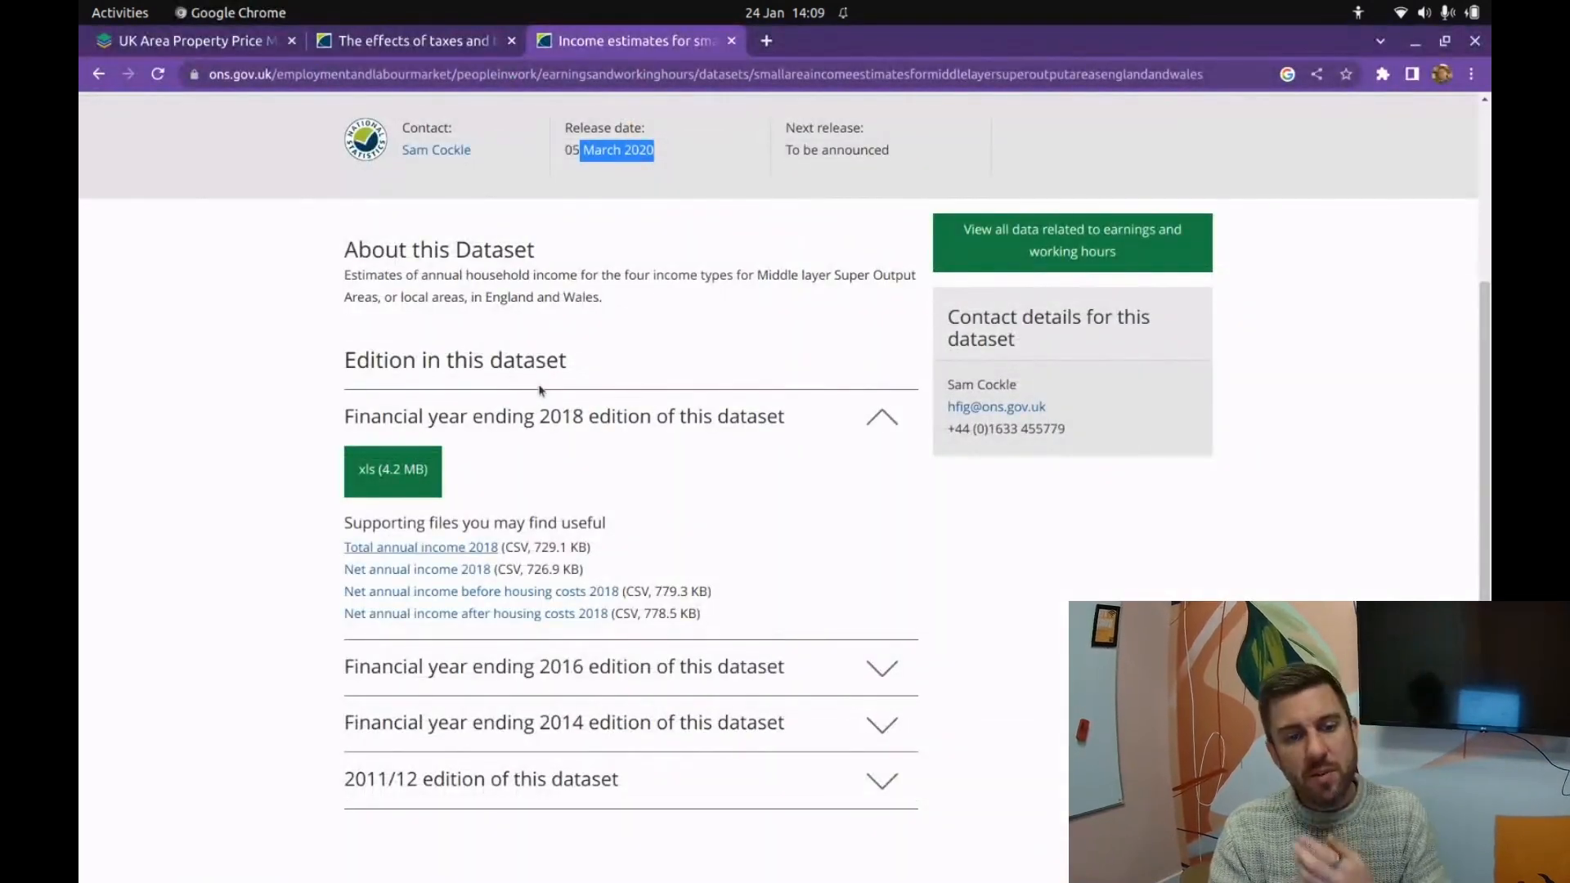
click(98, 75)
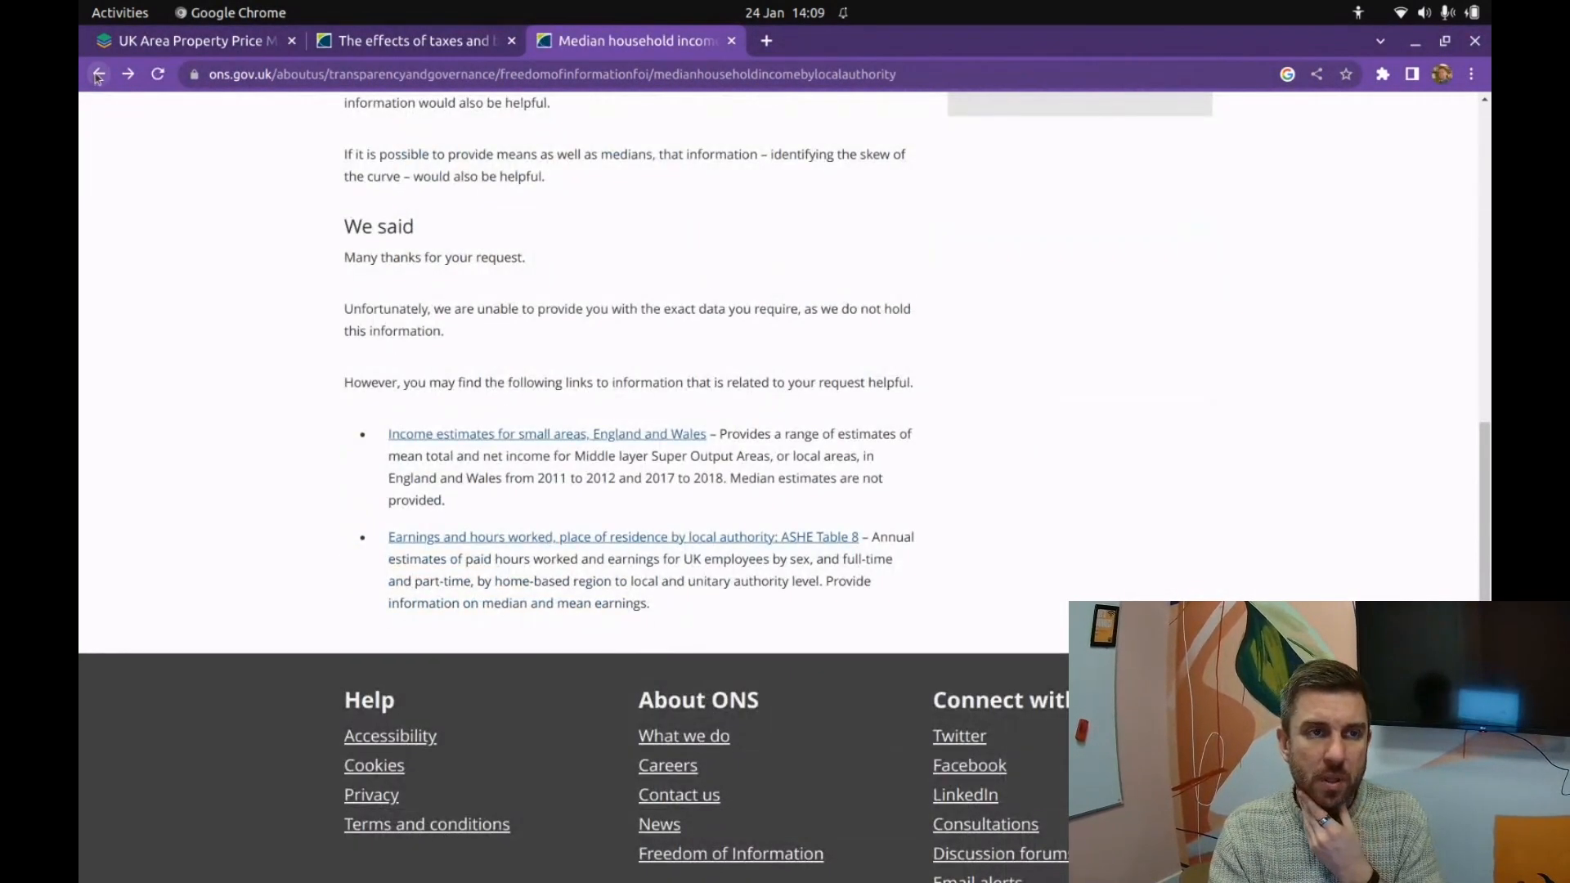
click(99, 75)
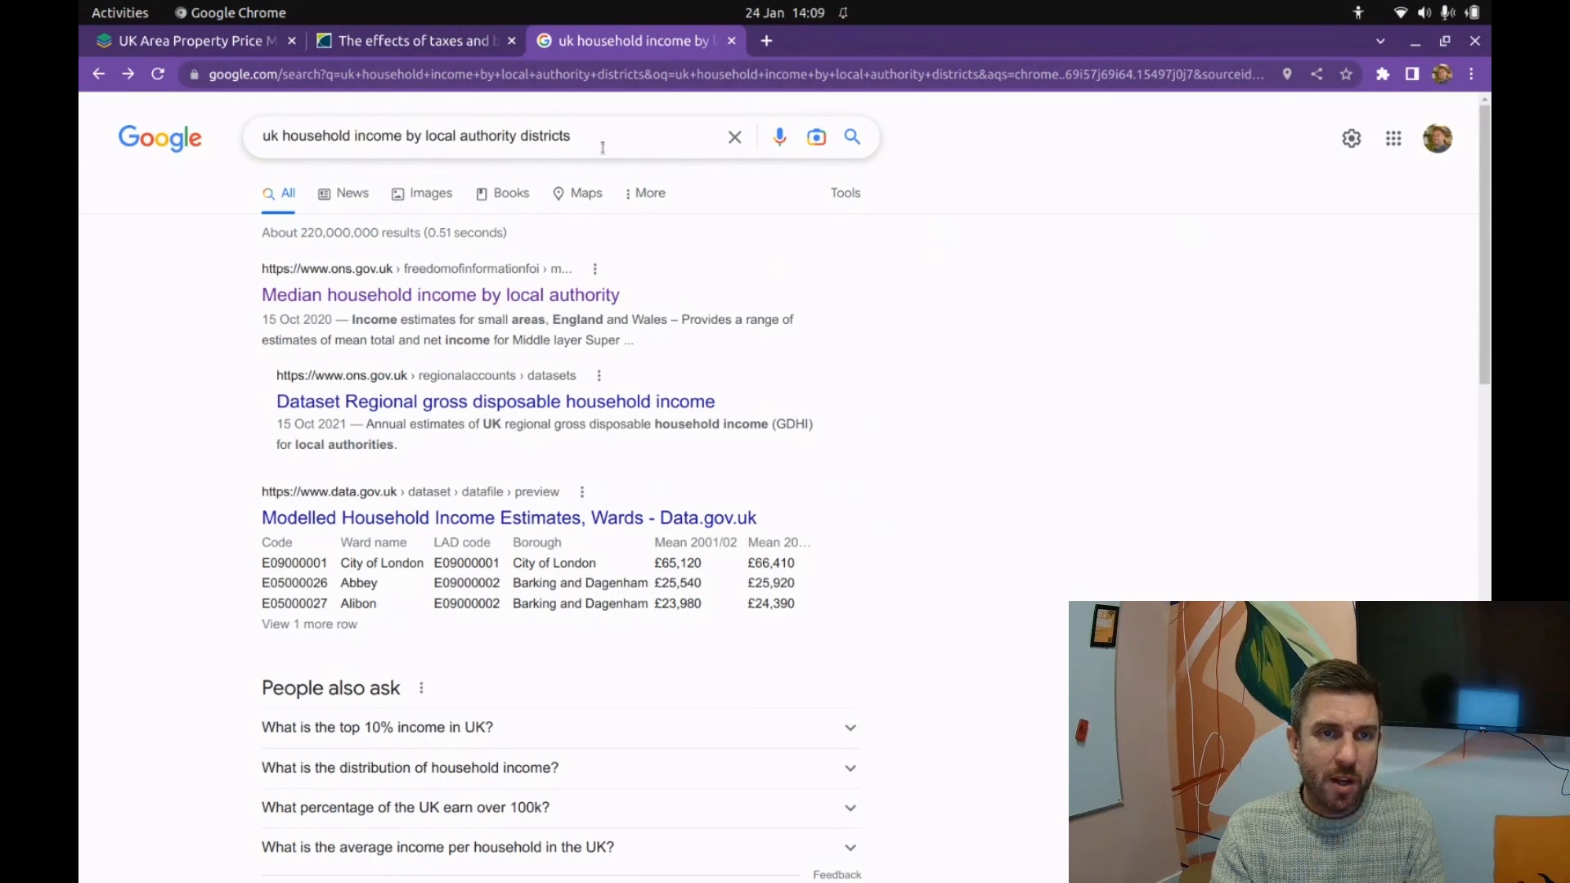
drag(602, 147, 425, 137)
text(L)
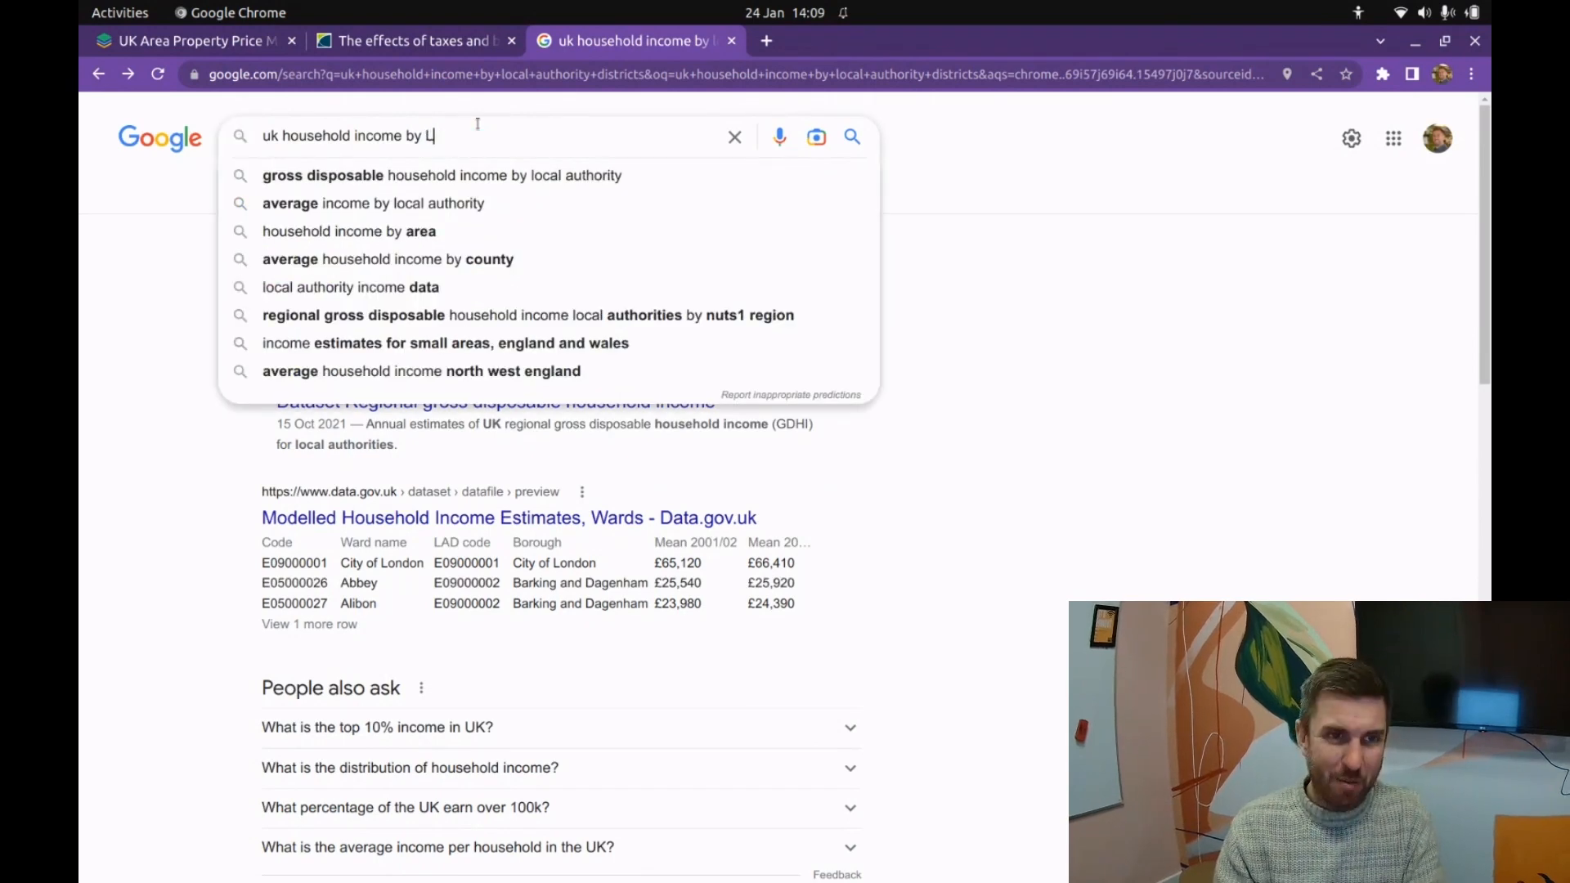
text(AD)
key(Return)
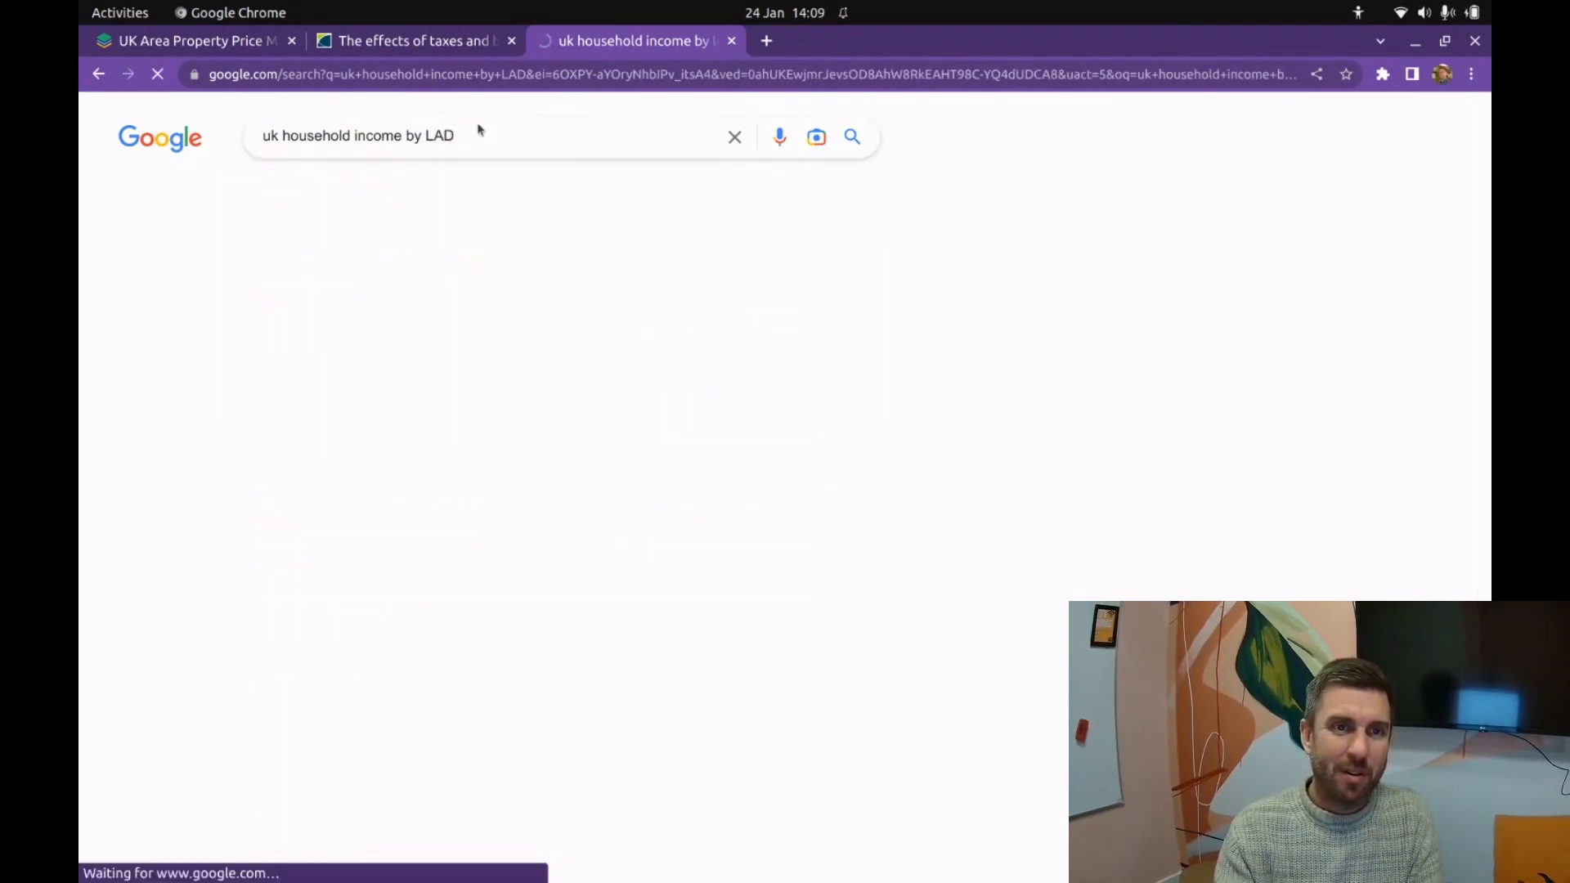
Step: Look through the search results and open "Modelled Household Income Estimates, Wards - Data.gov.uk" in a new background tab
scroll(269, 556, down, 10)
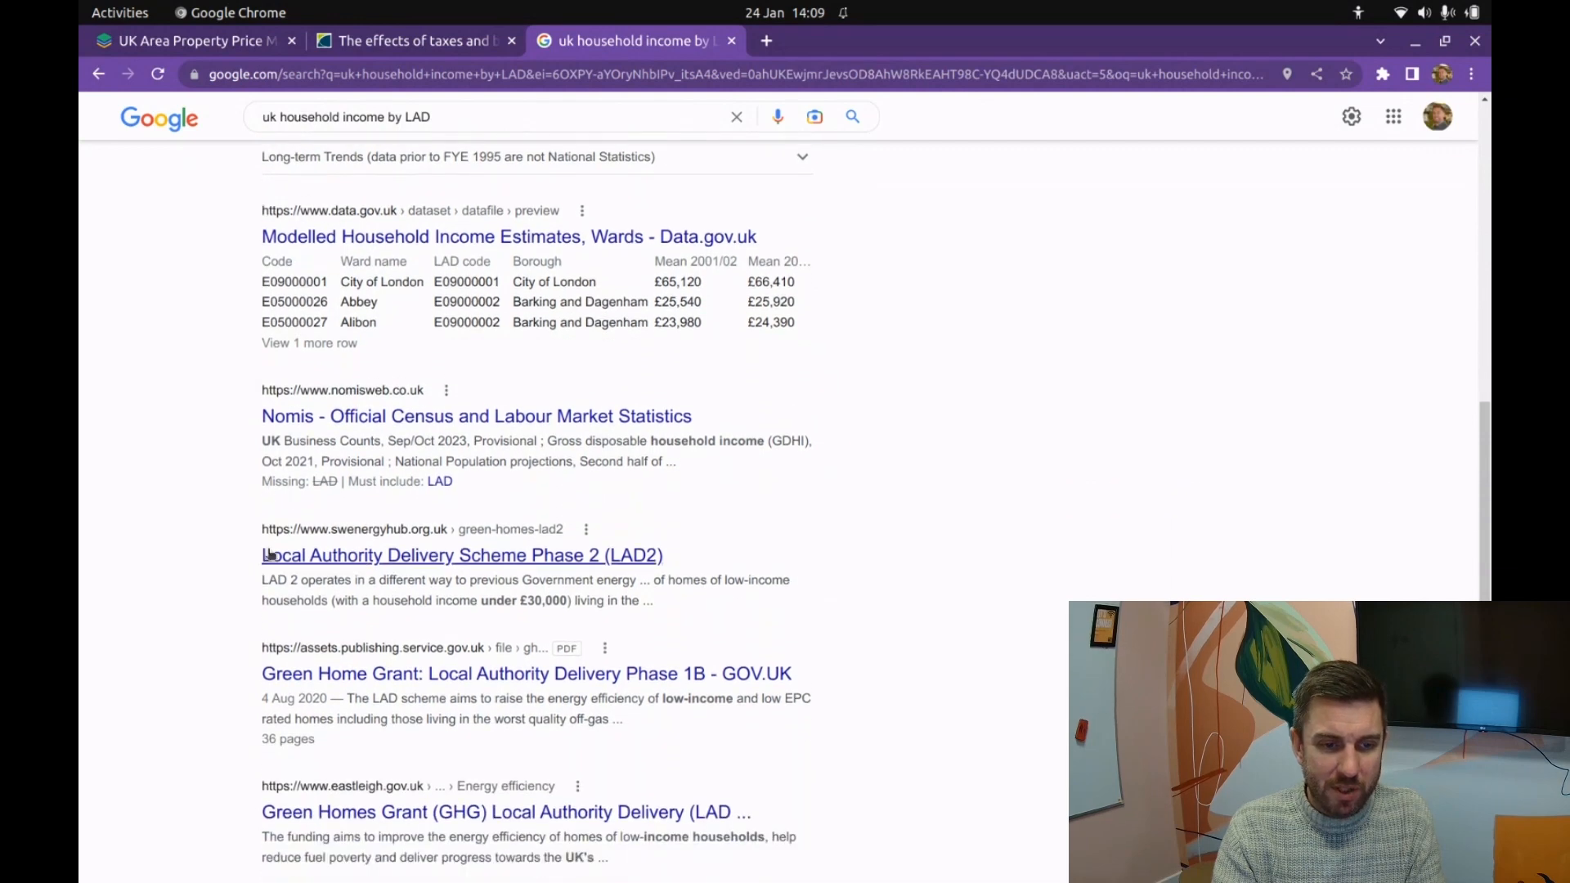
scroll(273, 555, down, 2)
scroll(280, 553, up, 5)
middle_click(284, 540)
scroll(286, 525, up, 7)
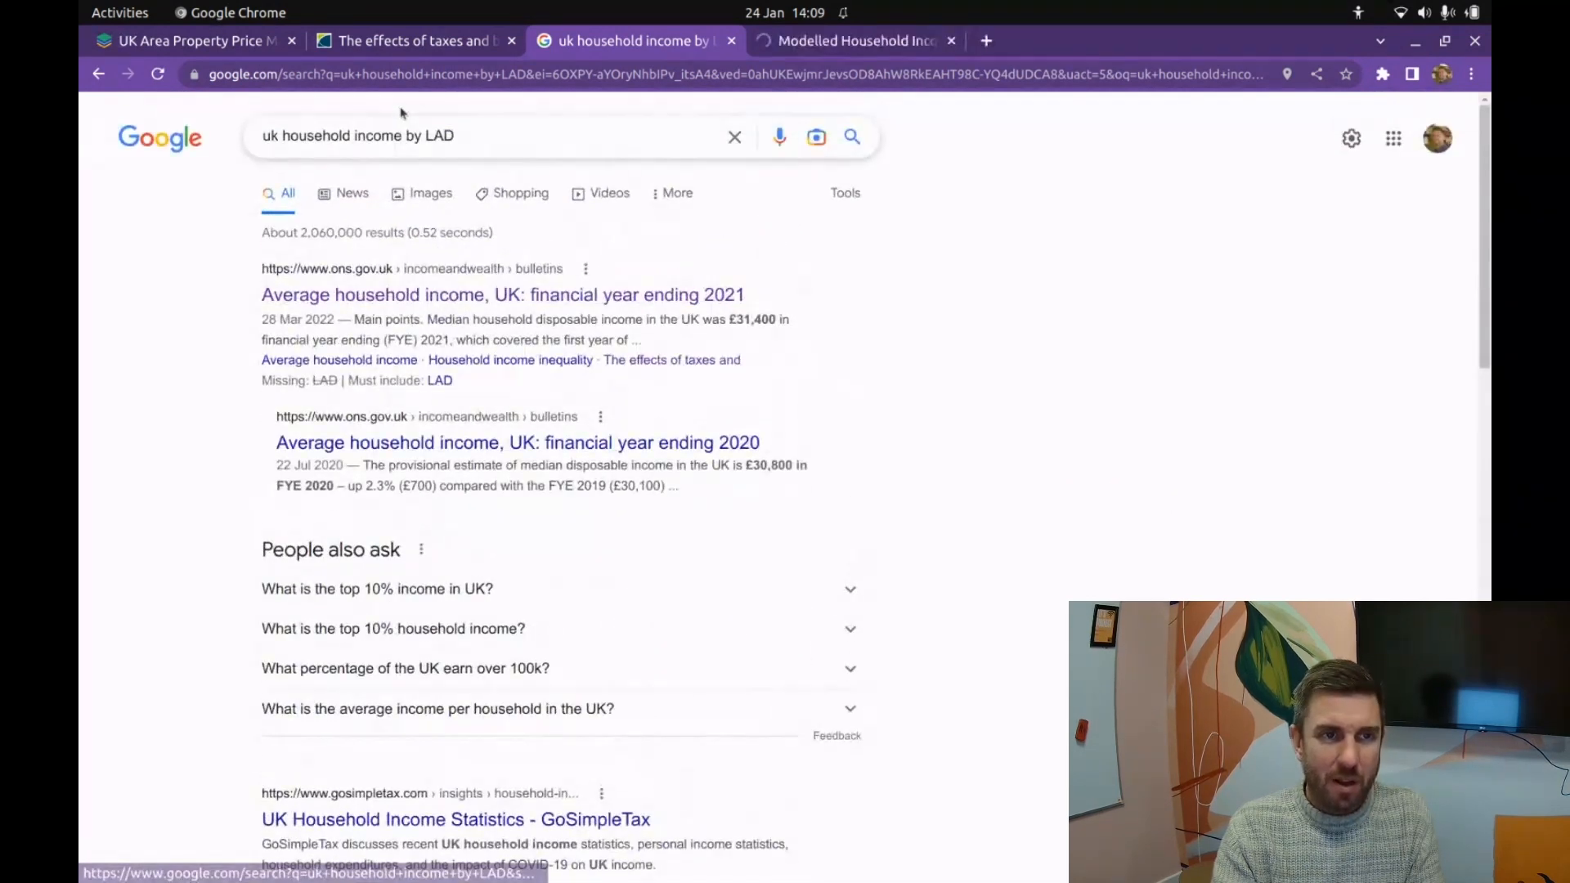
Step: Search Google for "uk statistics what is lad" and highlight the words "Local Authority District" in the data.gov.uk result title
drag(456, 136, 263, 136)
text(uk stat)
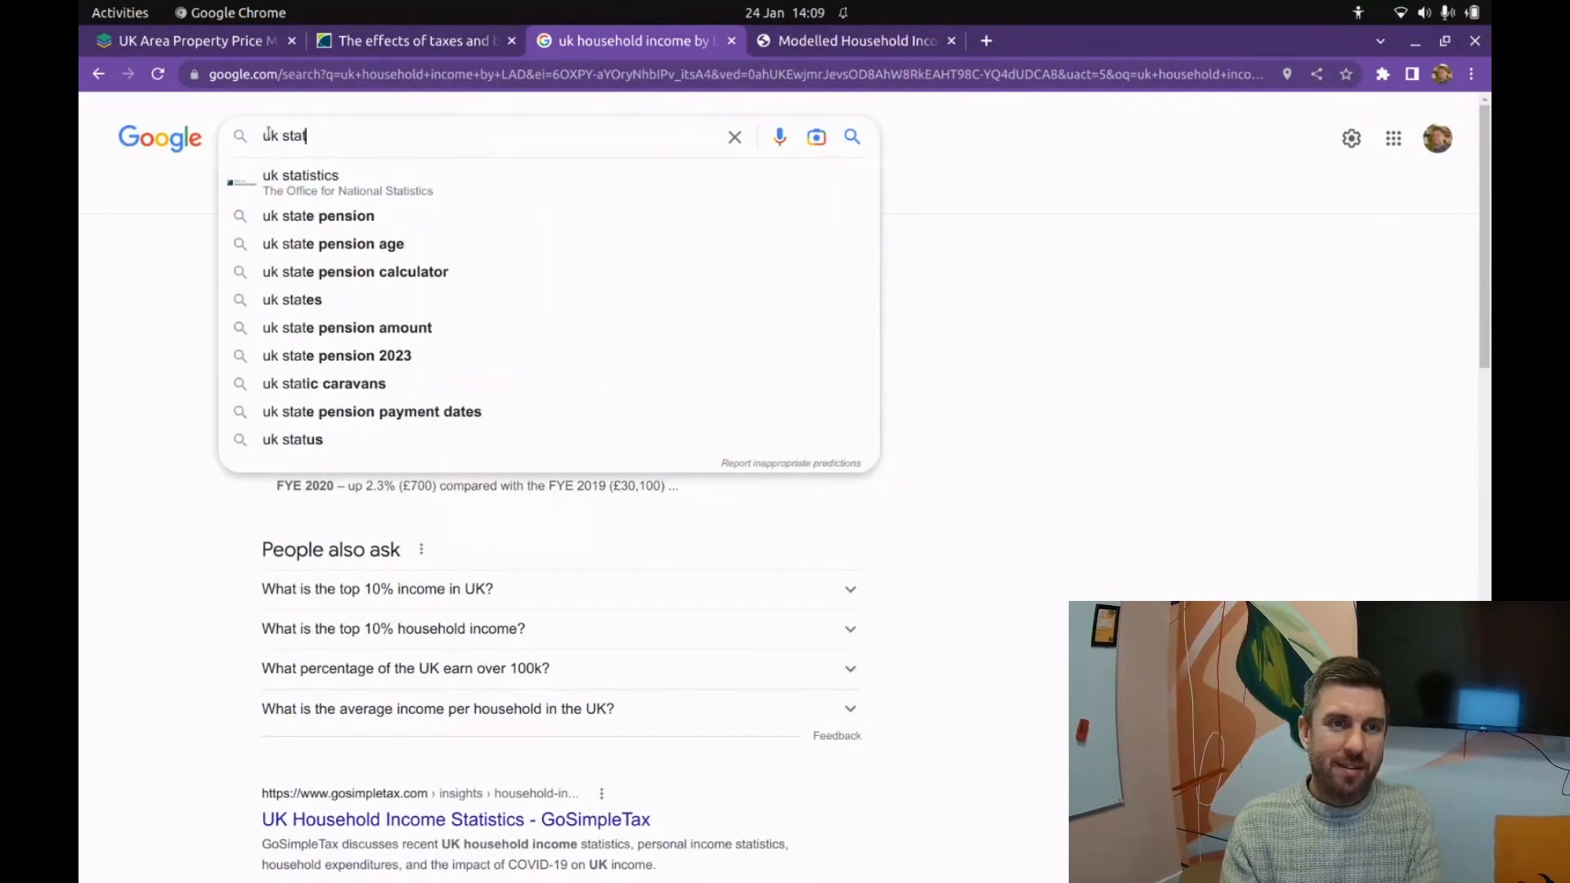
text(istics wha)
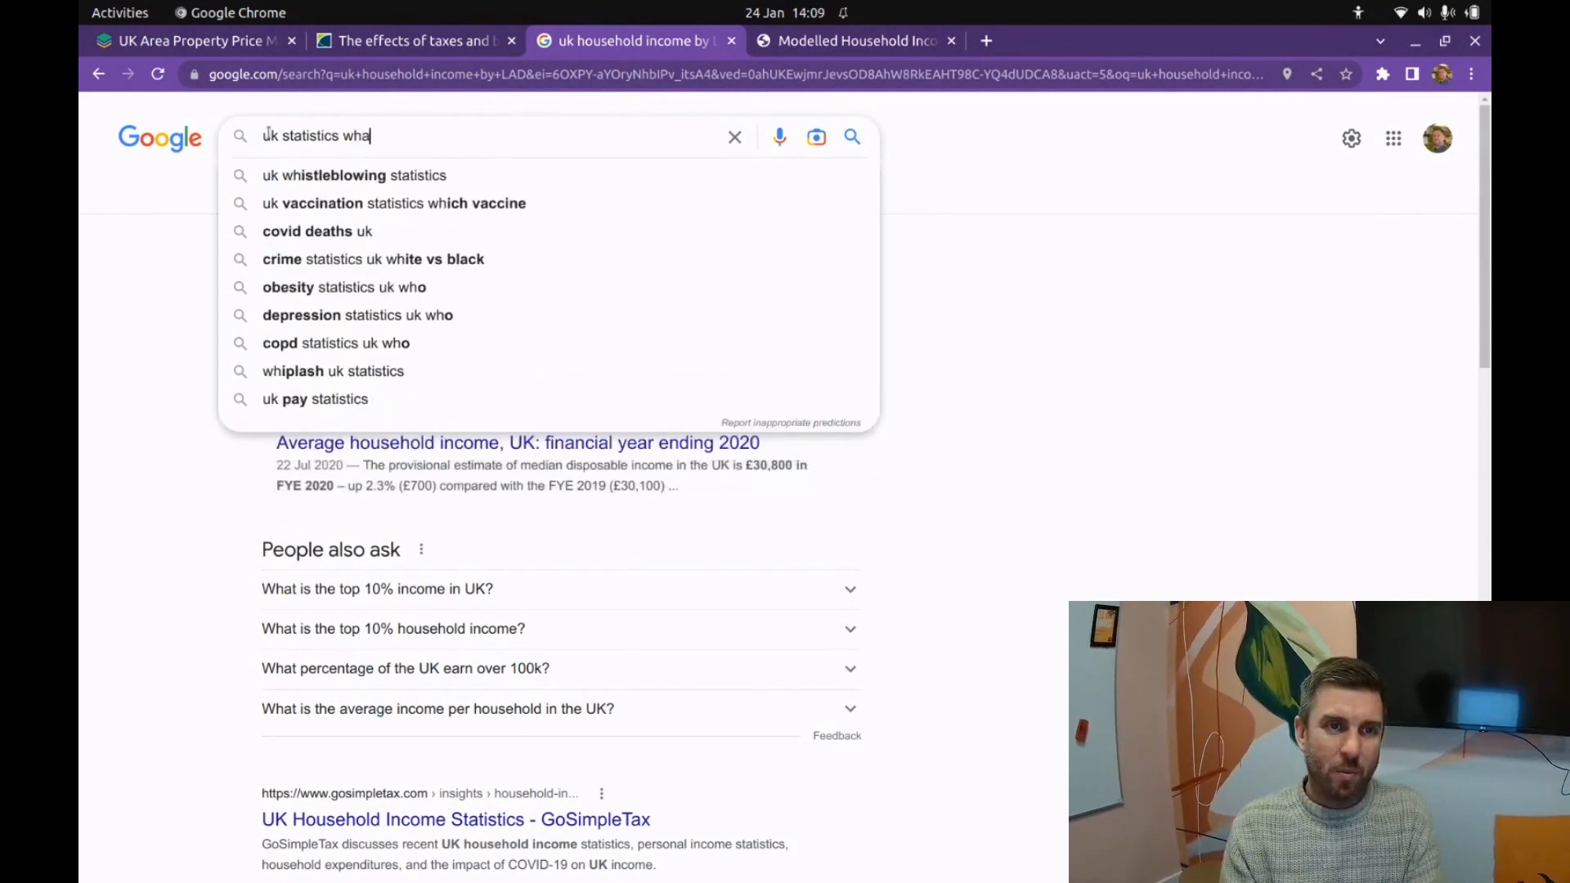
text(t is lad)
key(Return)
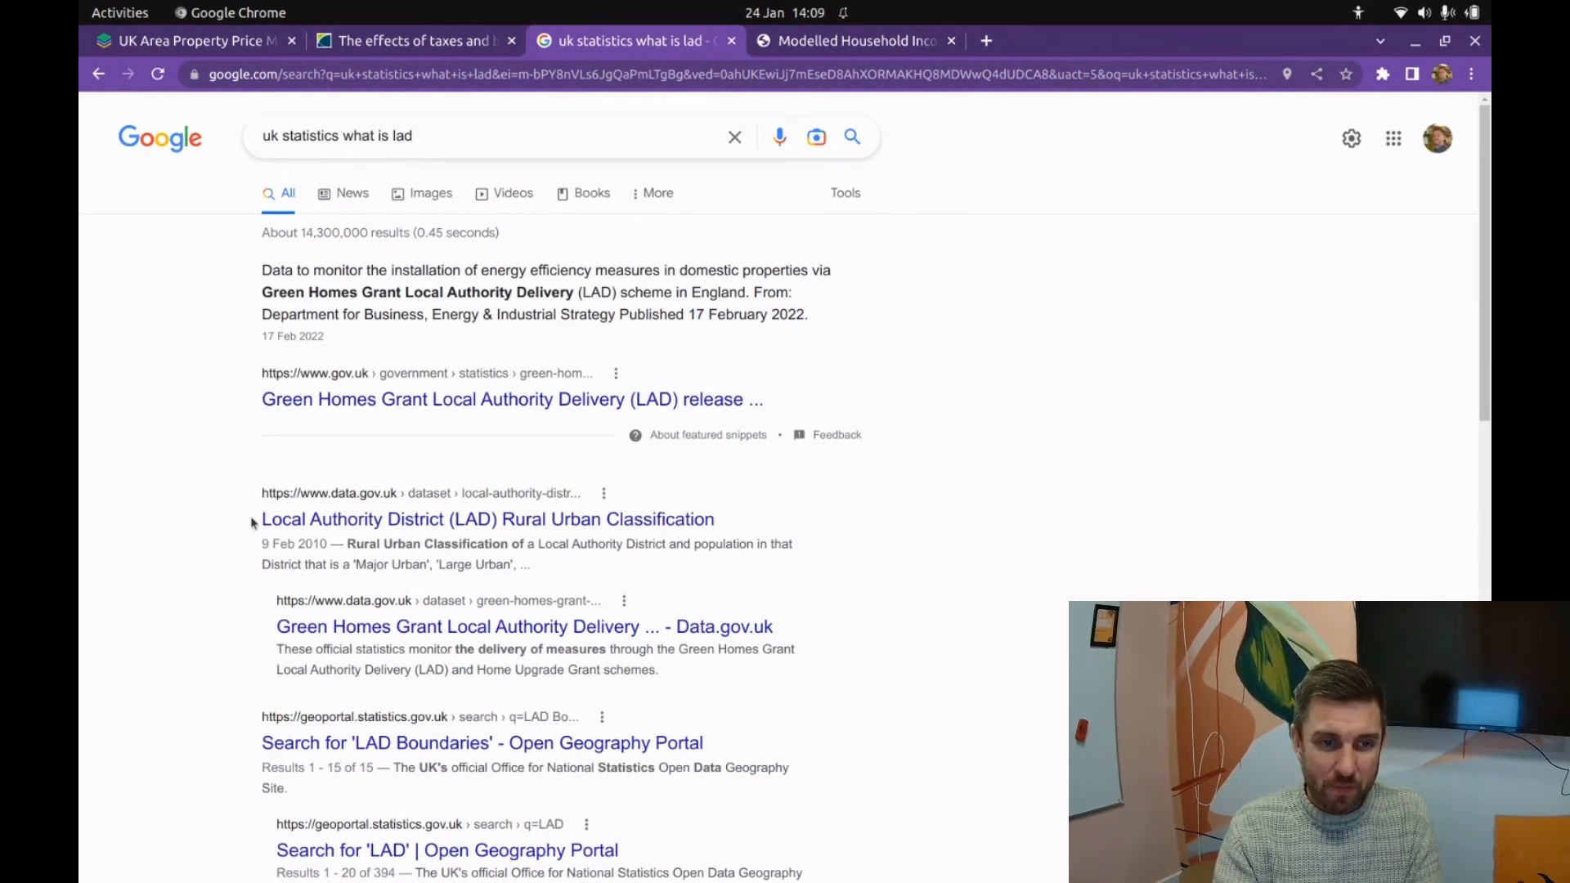
drag(253, 520, 447, 515)
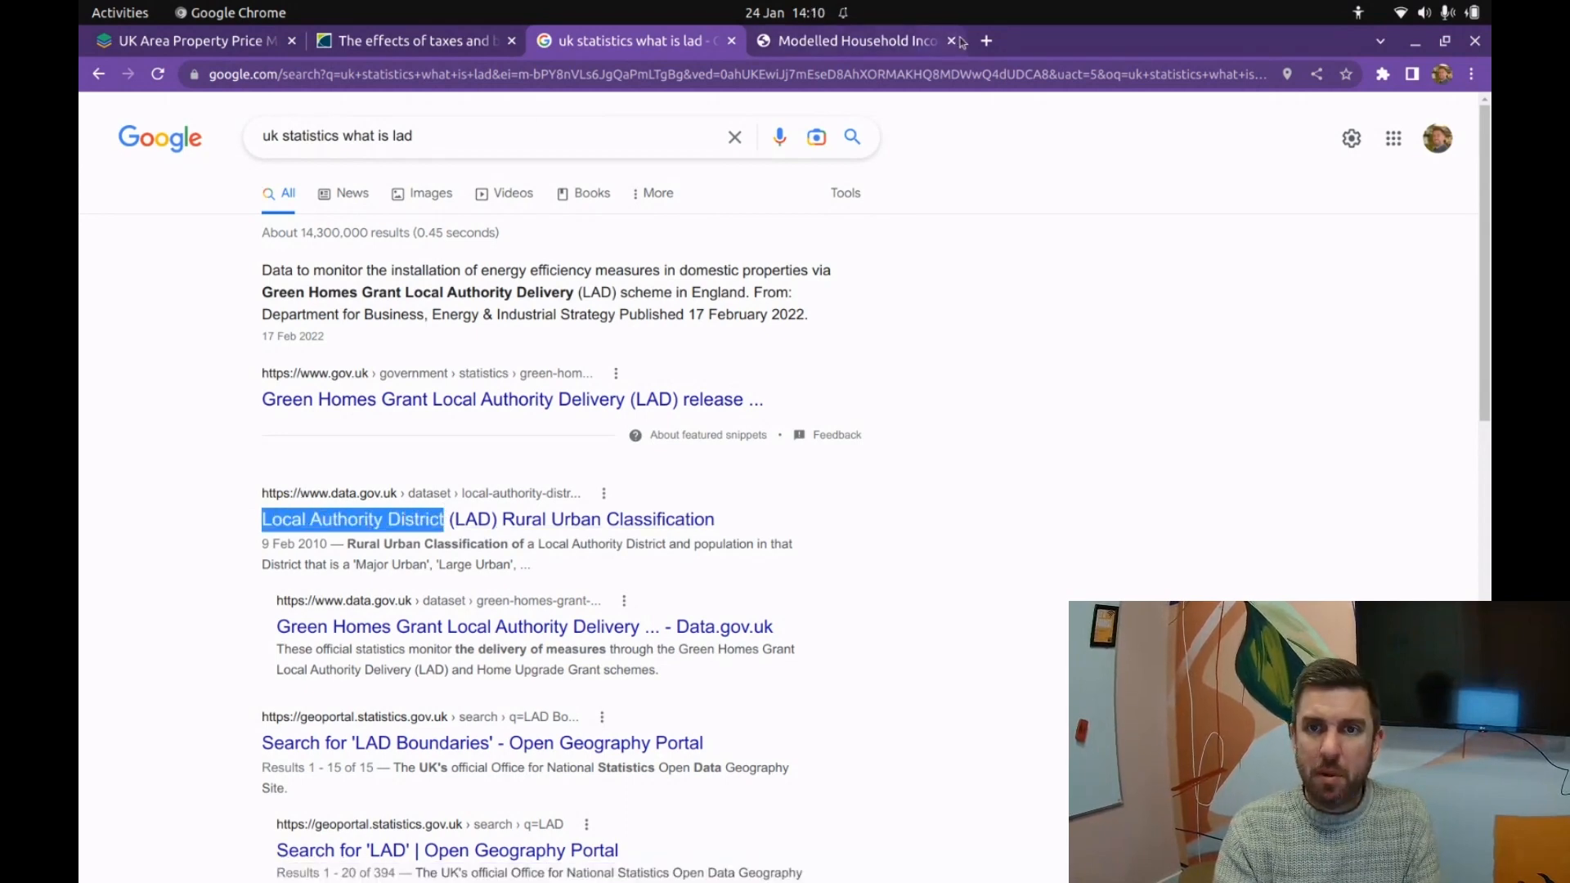
Step: Search for "uk household income by Local Authority District" in a new tab
click(989, 40)
text(jpis)
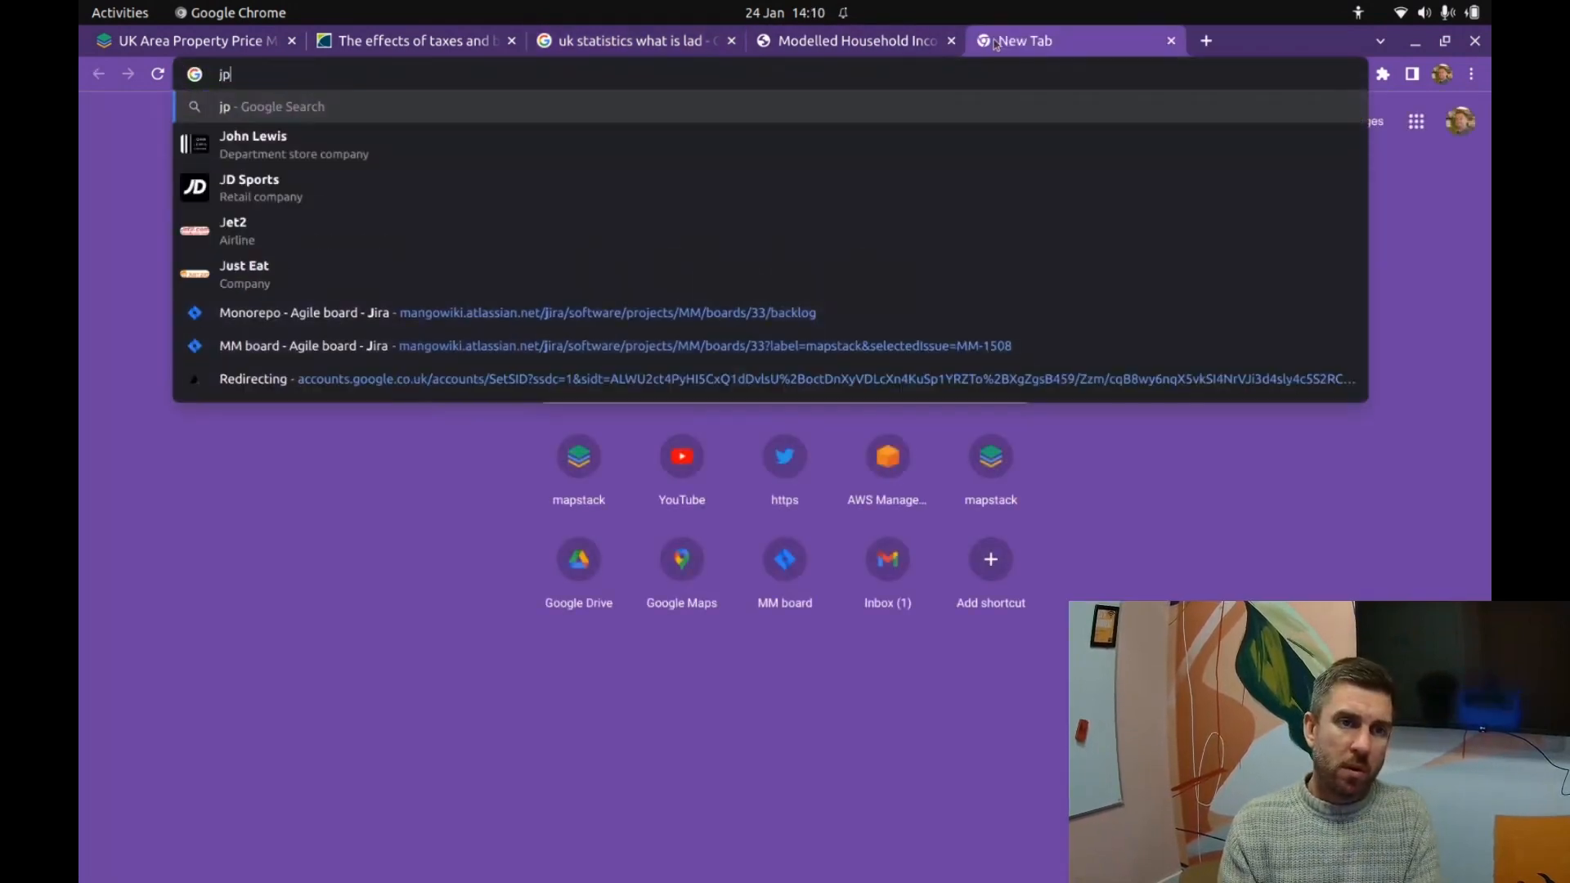
key(BackSpace)
key(BackSpace)
key(BackSpace)
key(BackSpace)
text(uk hjou)
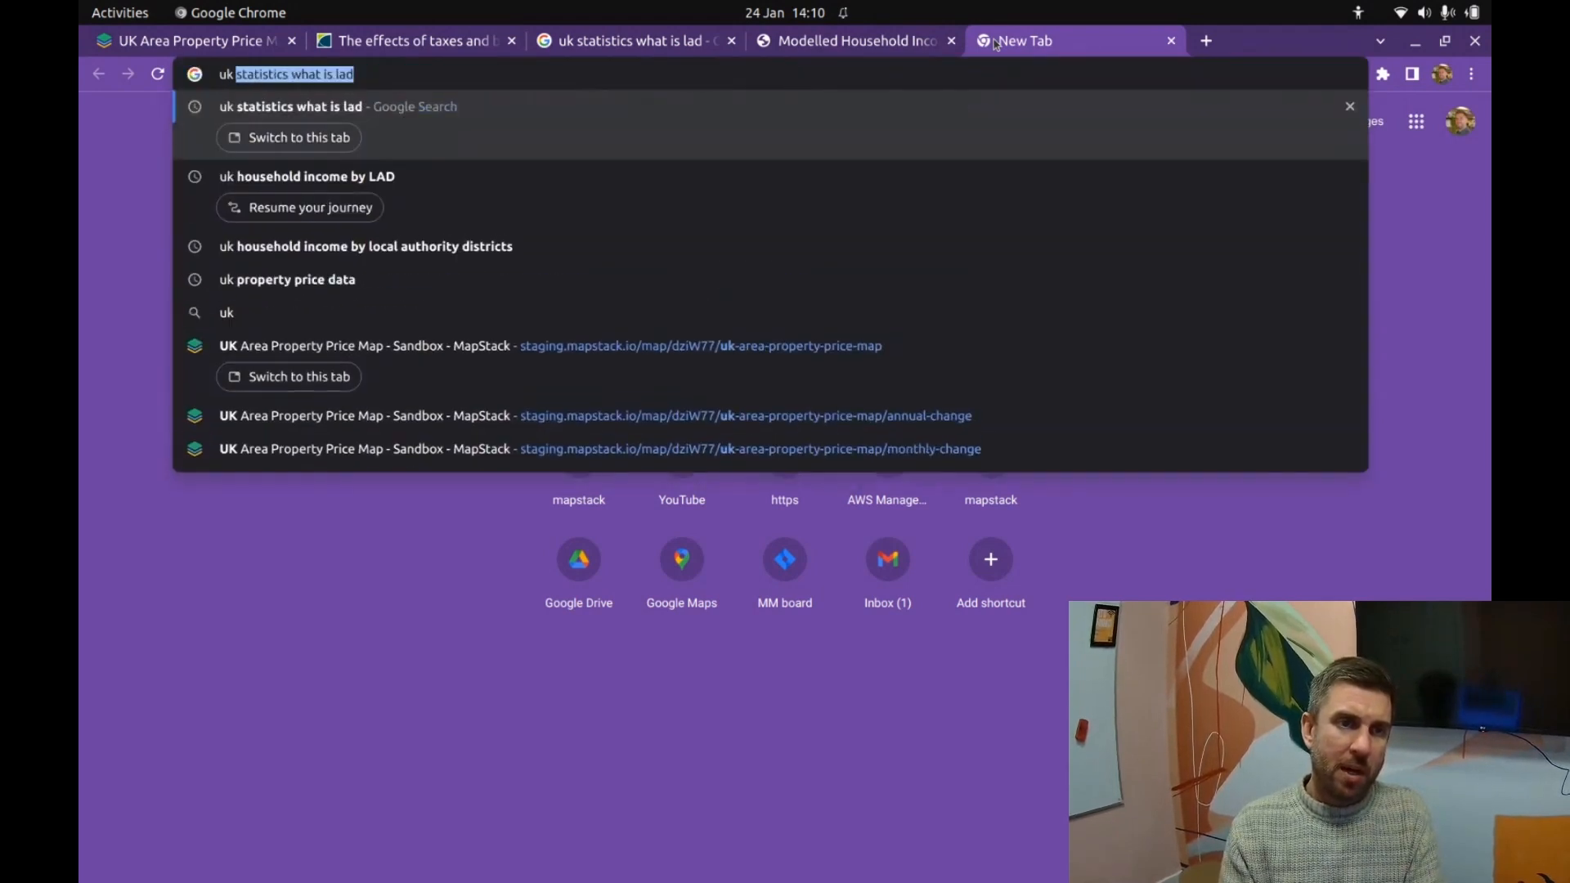
key(BackSpace)
key(BackSpace)
key(BackSpace)
text(ious)
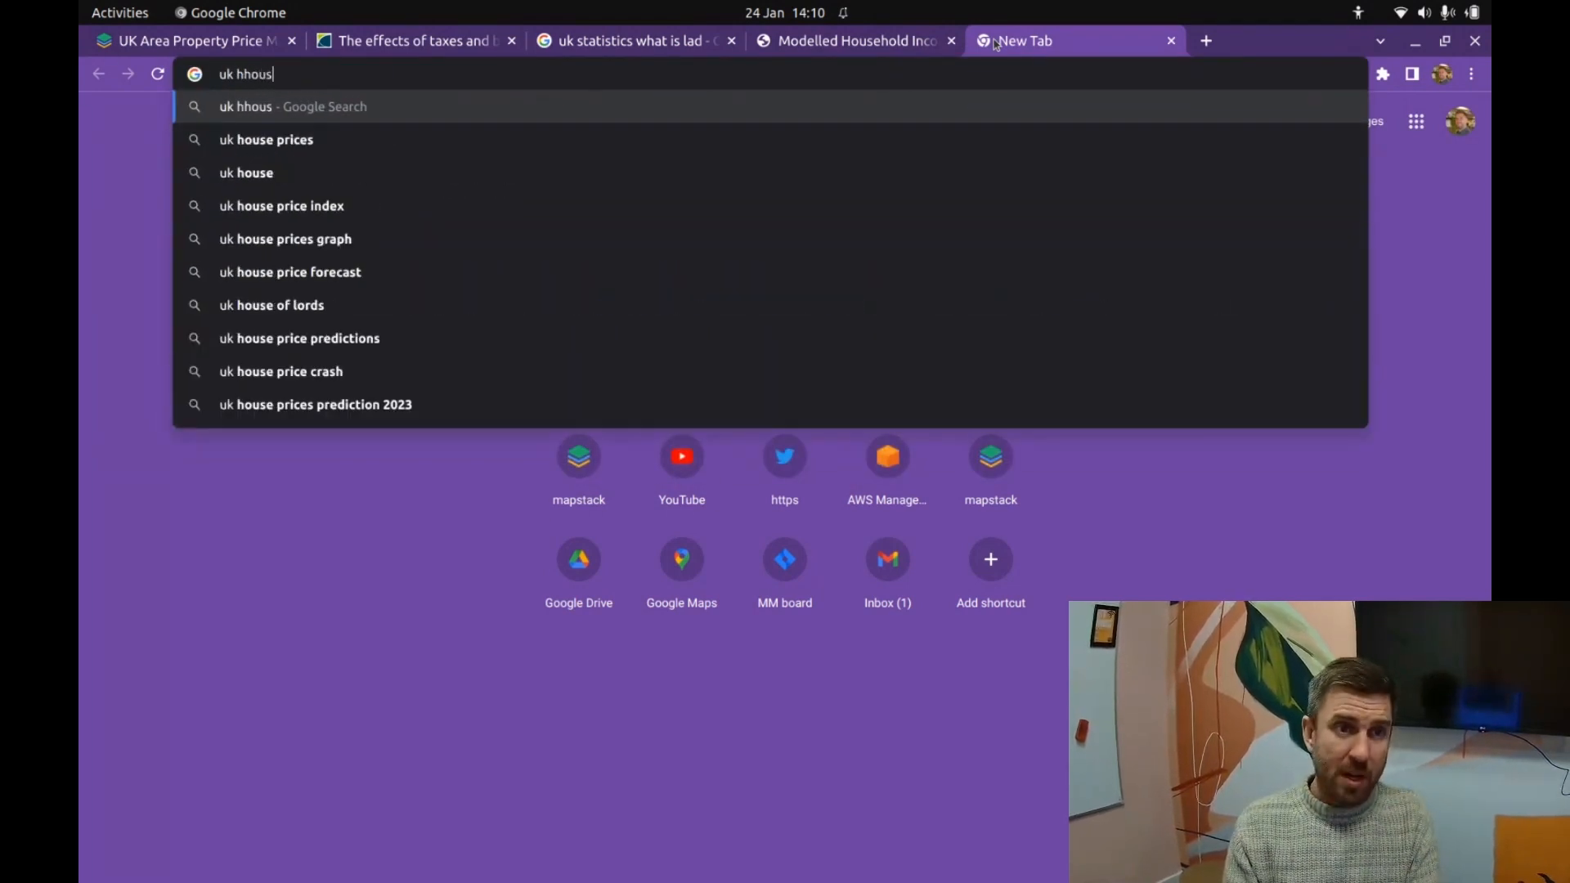
key(BackSpace)
key(BackSpace)
key(BackSpace)
key(BackSpace)
text(ouseh)
text(old inco)
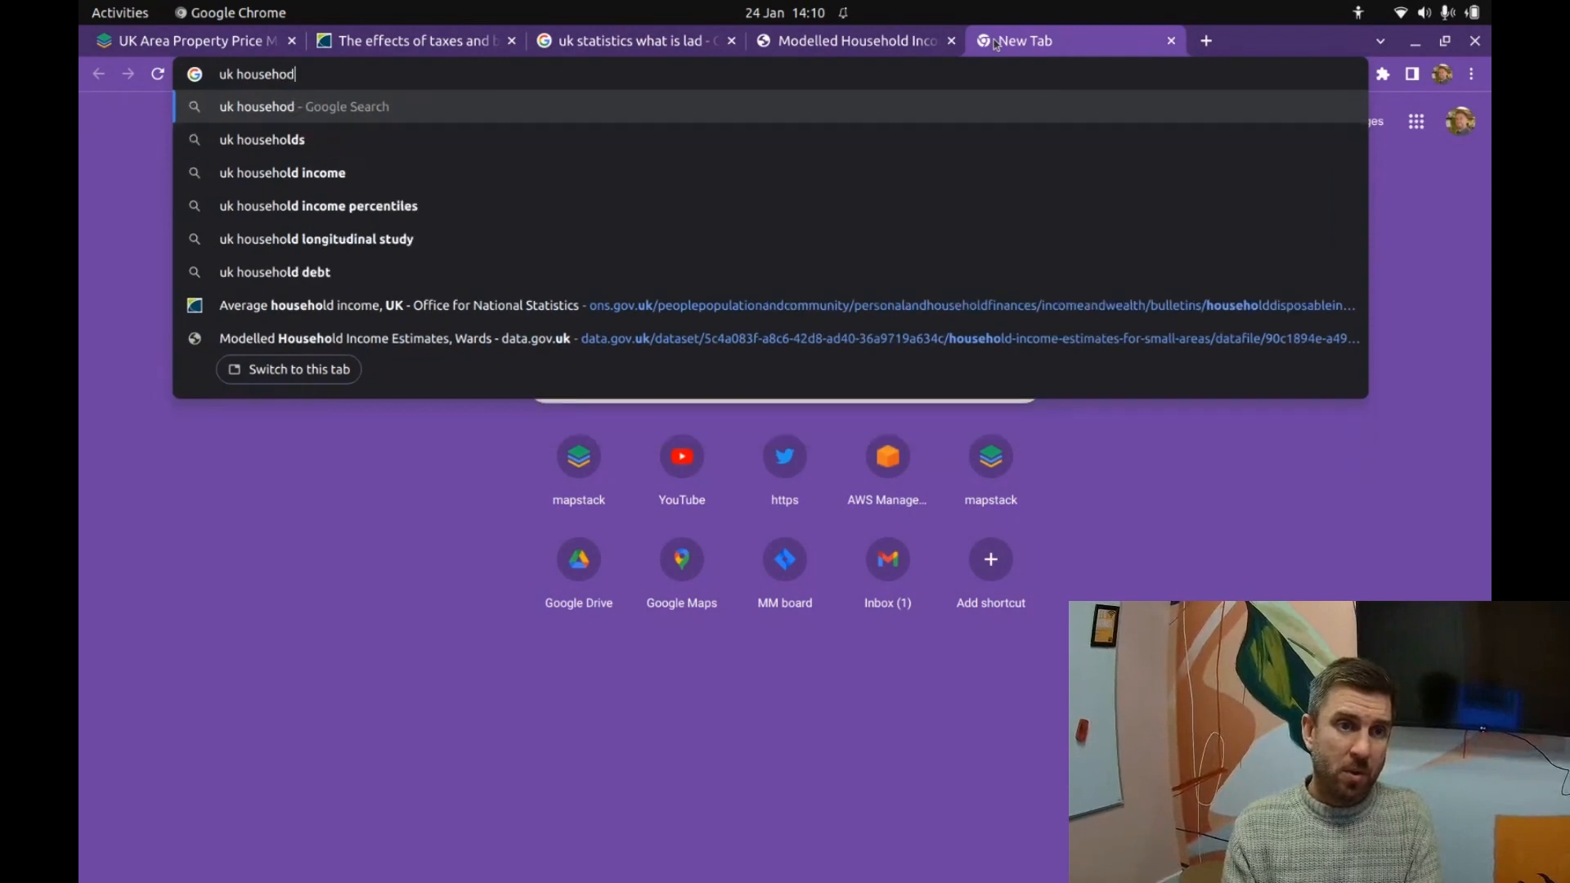
text(me by Local Authority District)
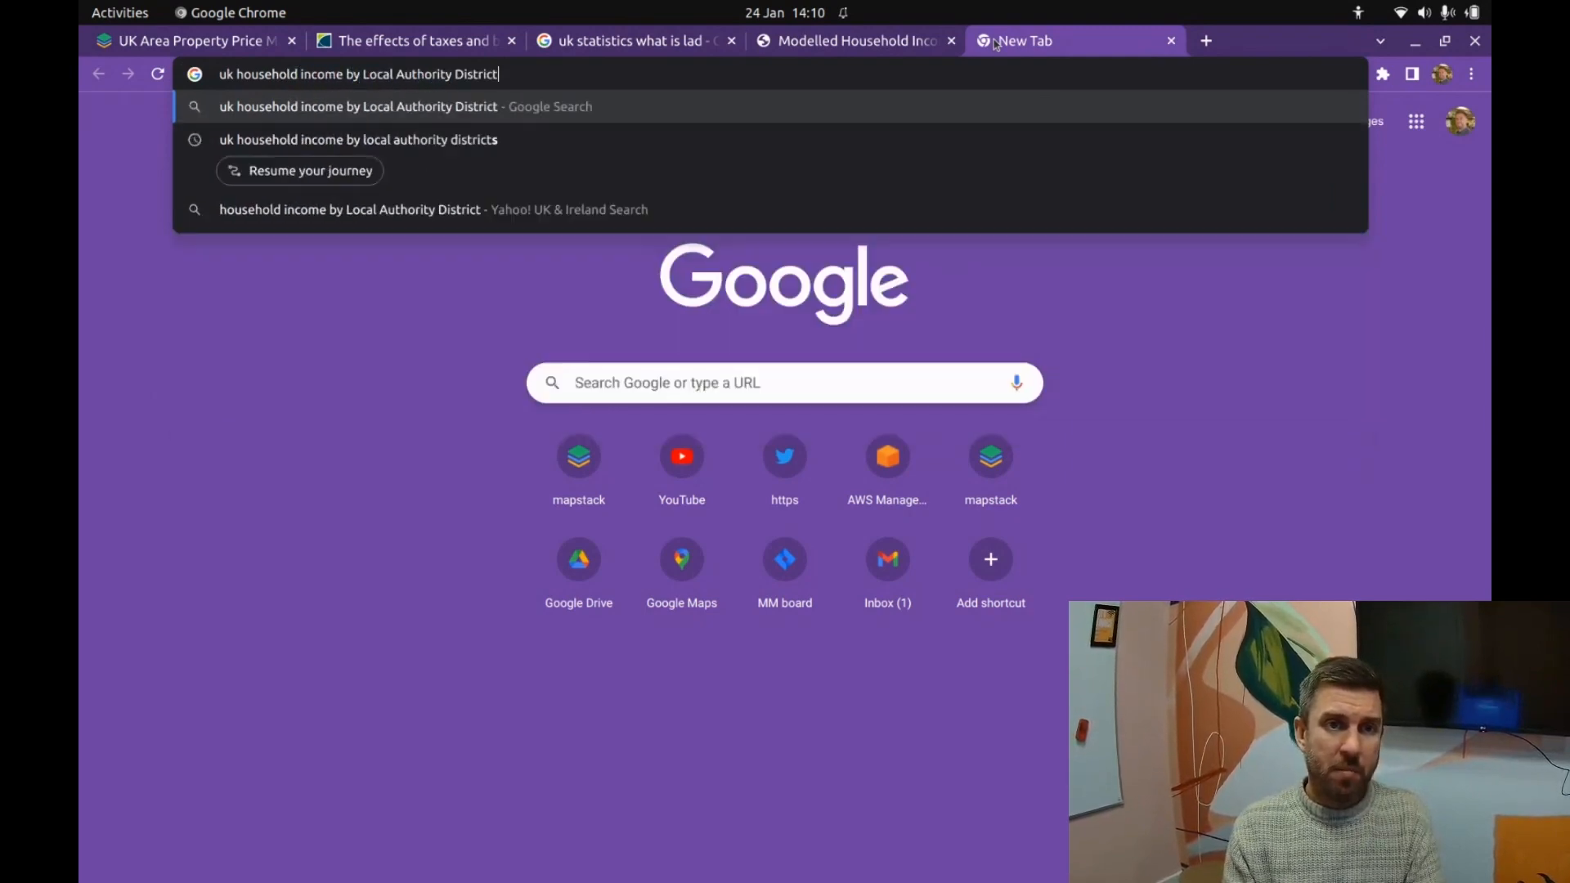
key(Return)
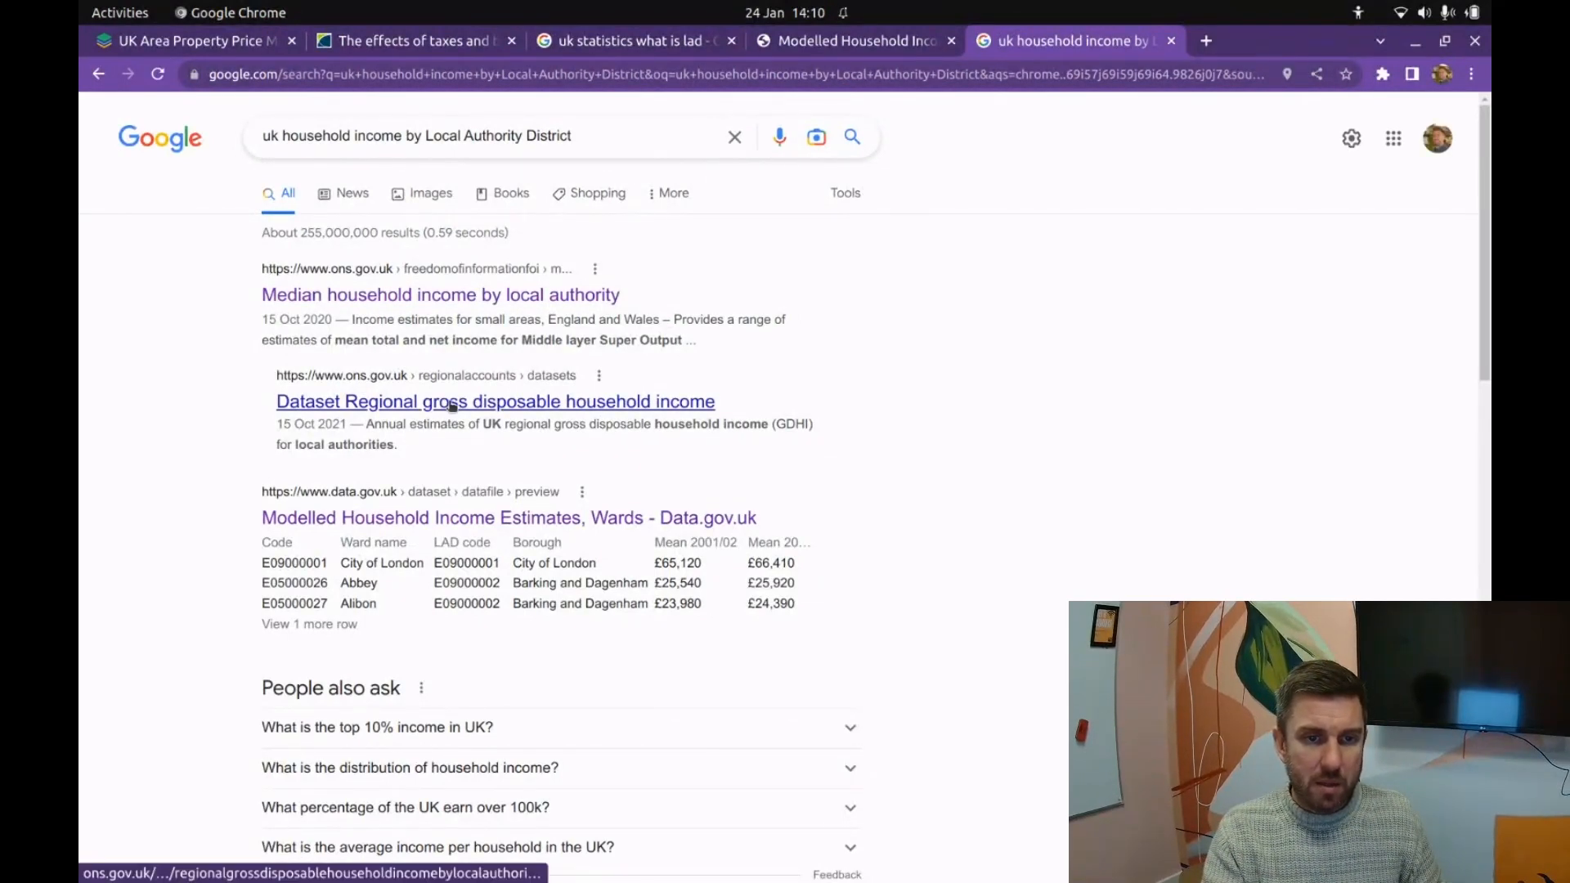
Step: Open the "Dataset Regional gross disposable household income" result and review its release details and regional editions
click(452, 403)
scroll(303, 443, down, 5)
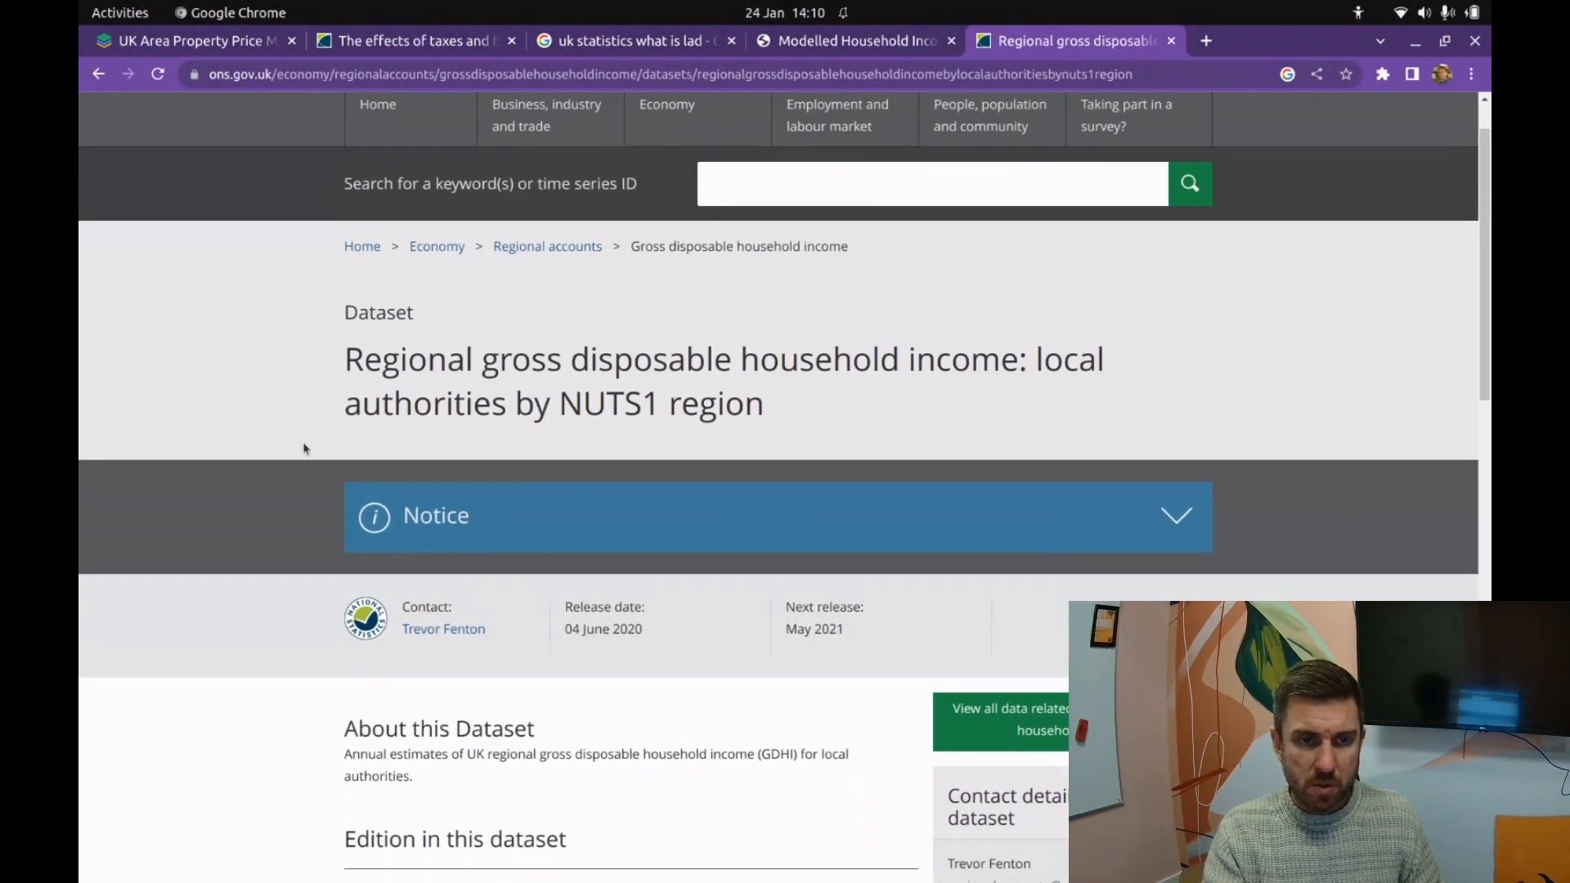
scroll(305, 448, down, 6)
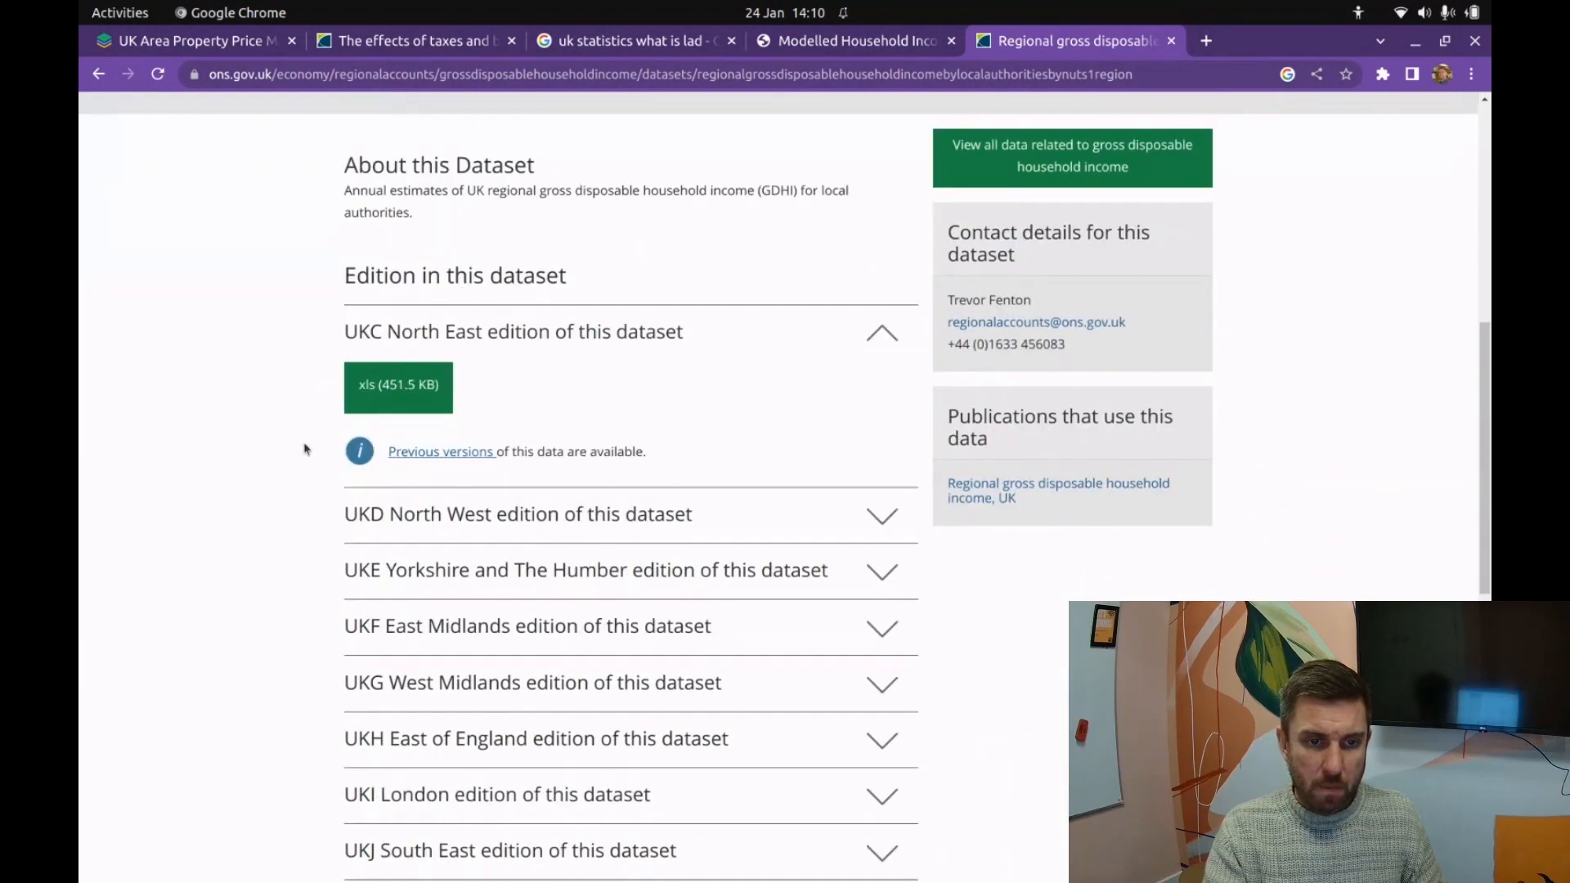
scroll(304, 449, down, 2)
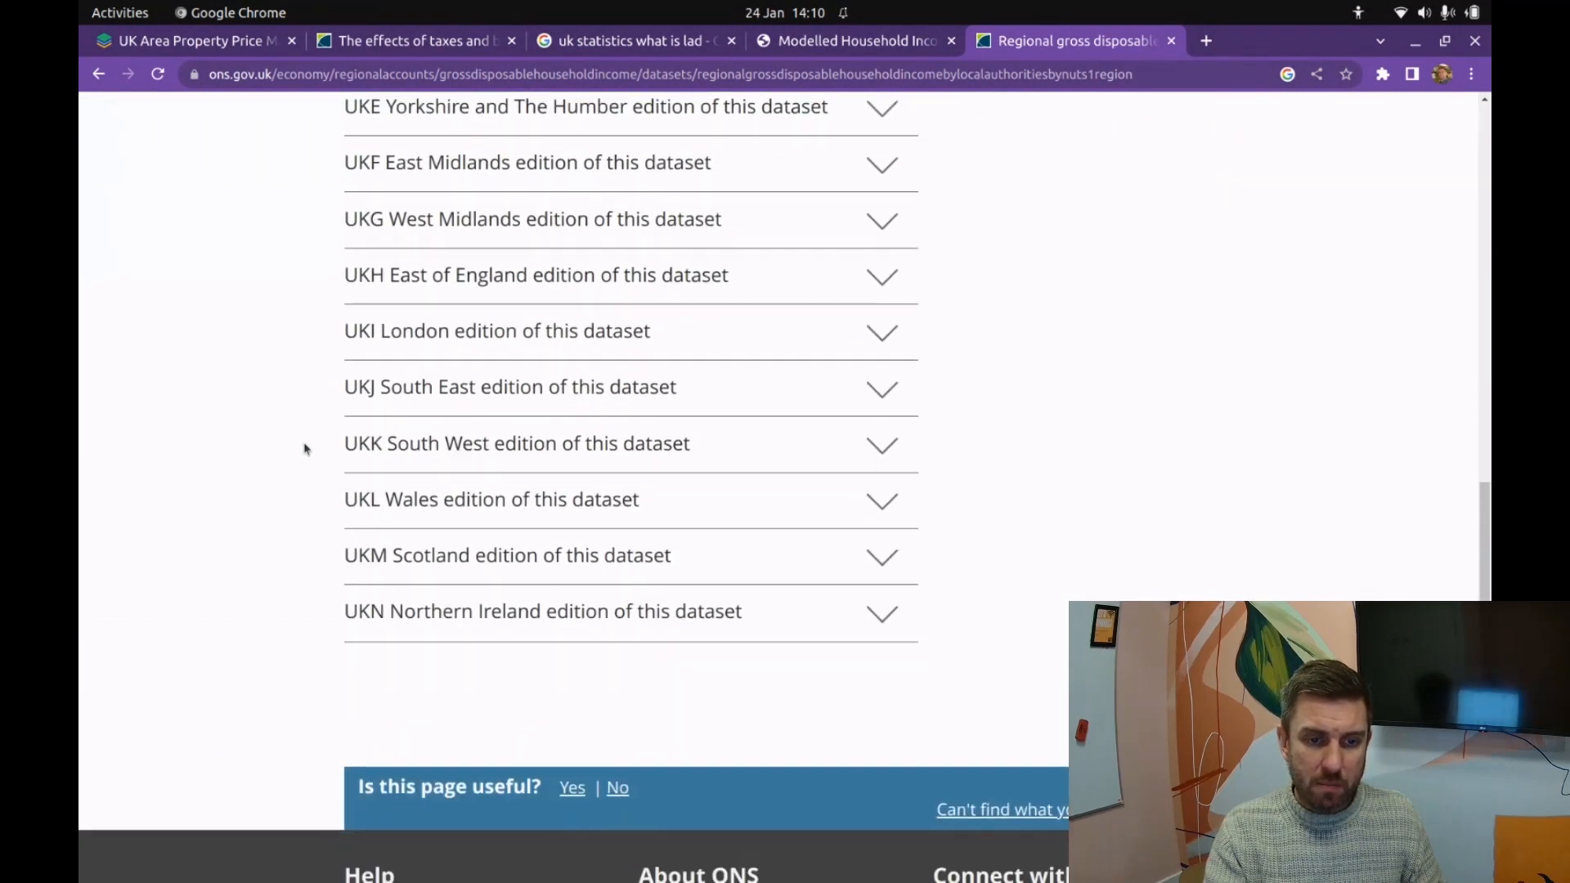
scroll(304, 449, up, 9)
scroll(304, 449, up, 5)
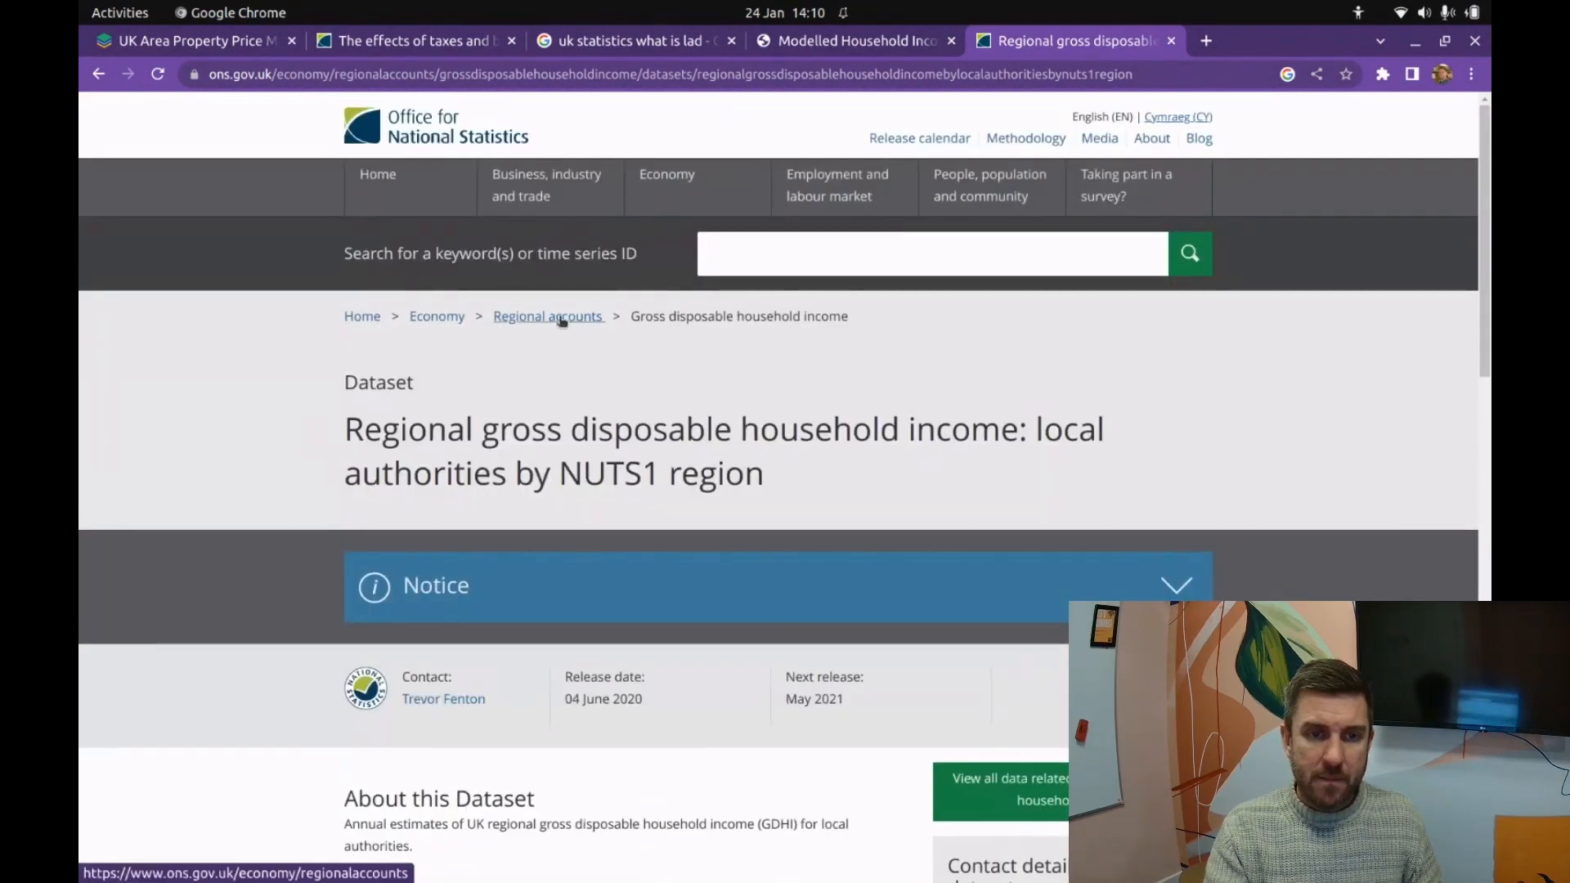
Step: Return to the search results, look through them, and open and review the data.gov.uk preview of "Modelled Household Income Estimates, Wards"
key(alt+Left)
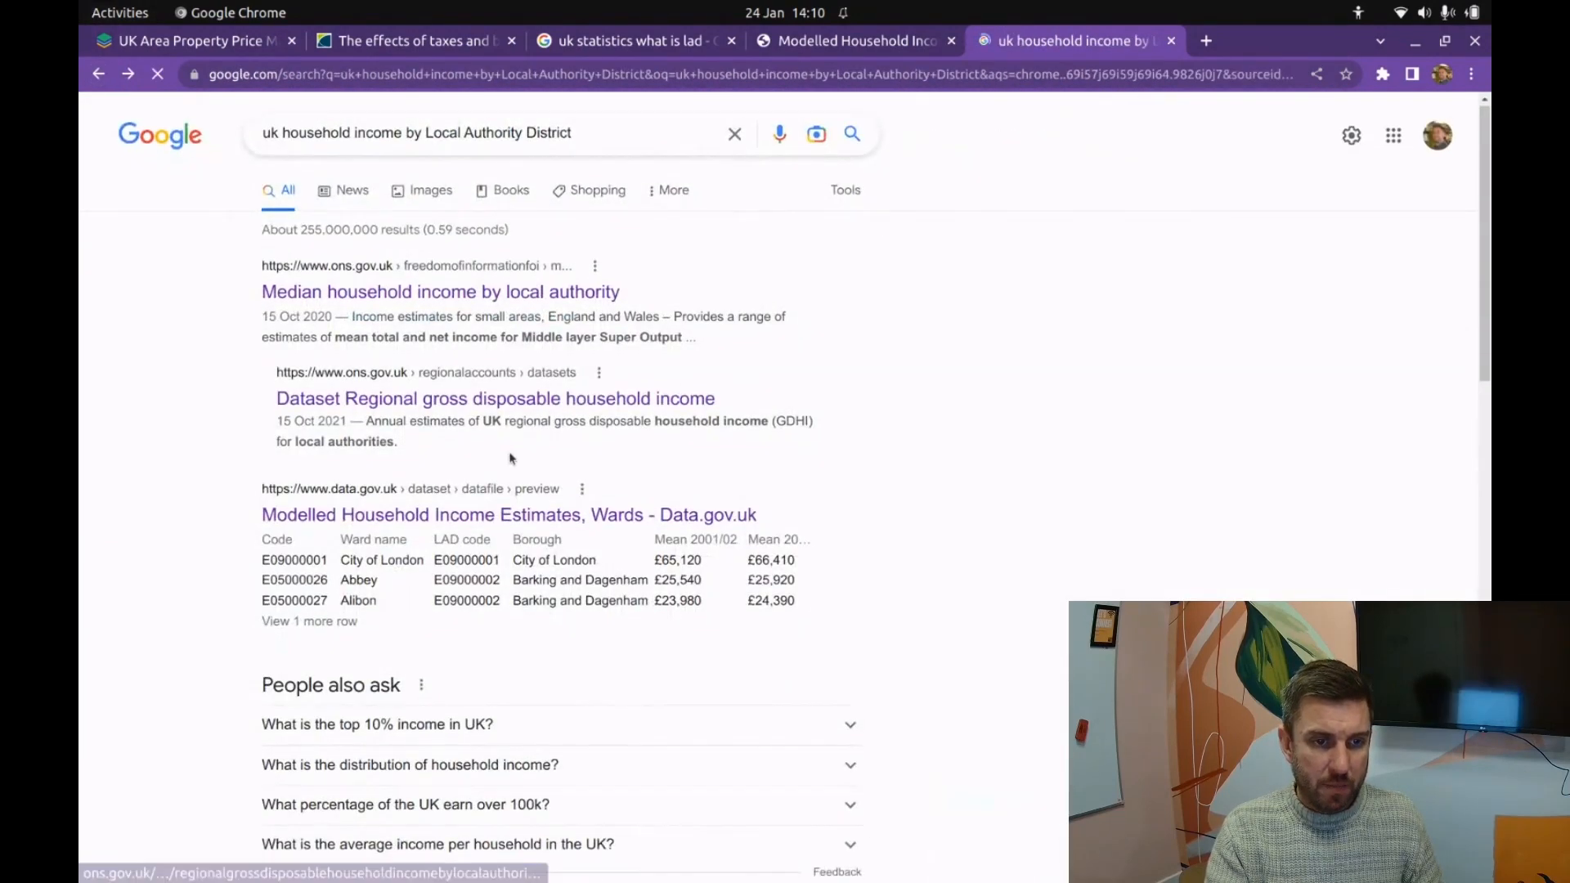
scroll(523, 449, down, 5)
scroll(525, 420, down, 3)
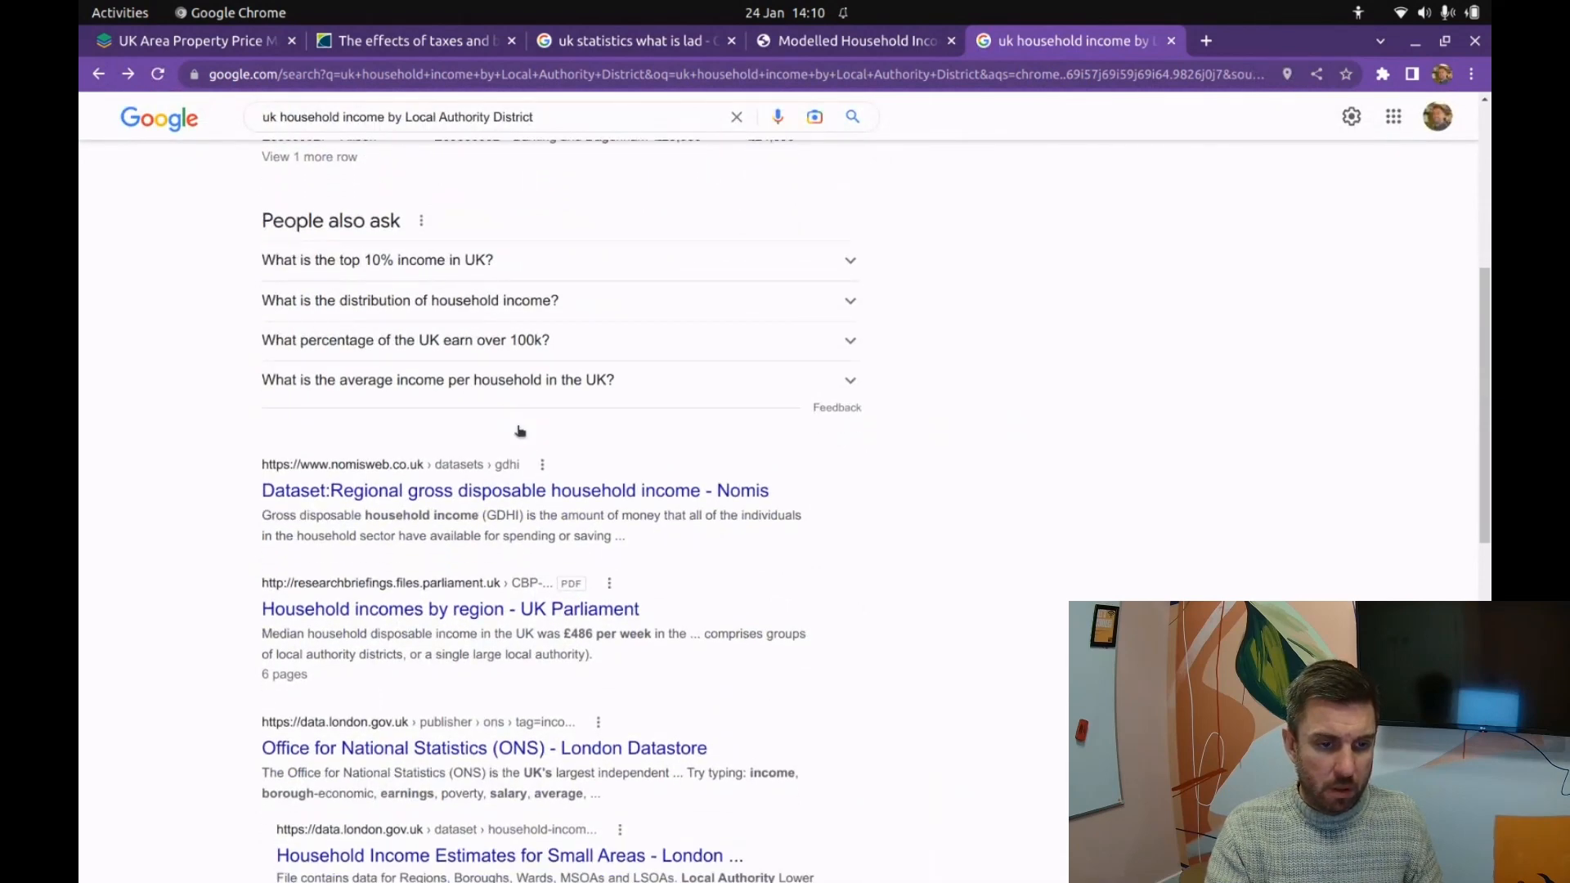
scroll(517, 428, down, 3)
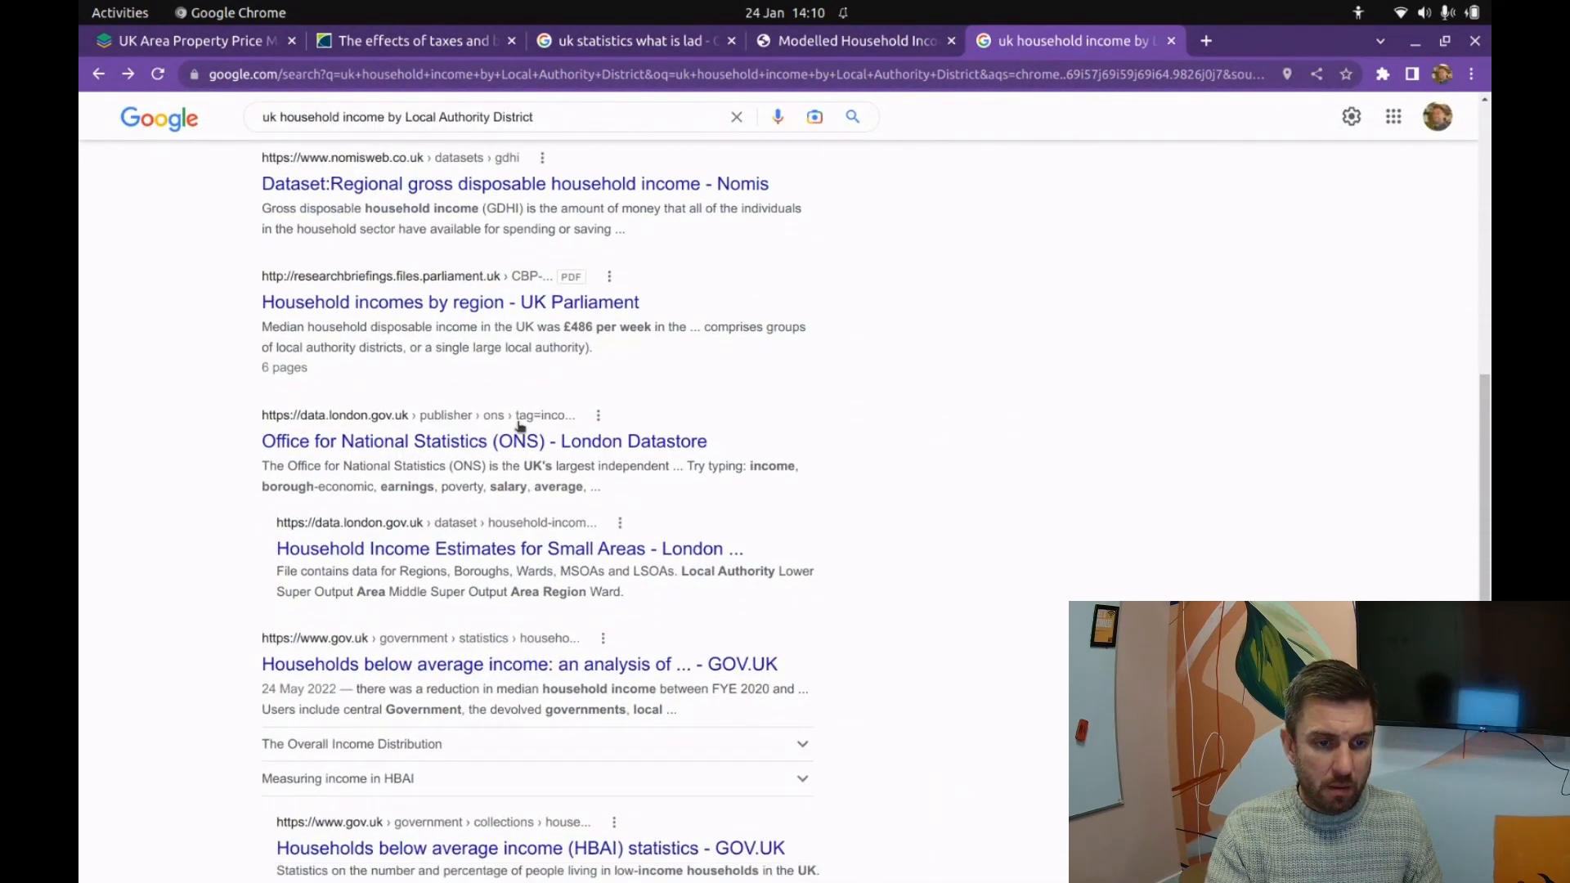
scroll(517, 424, down, 1)
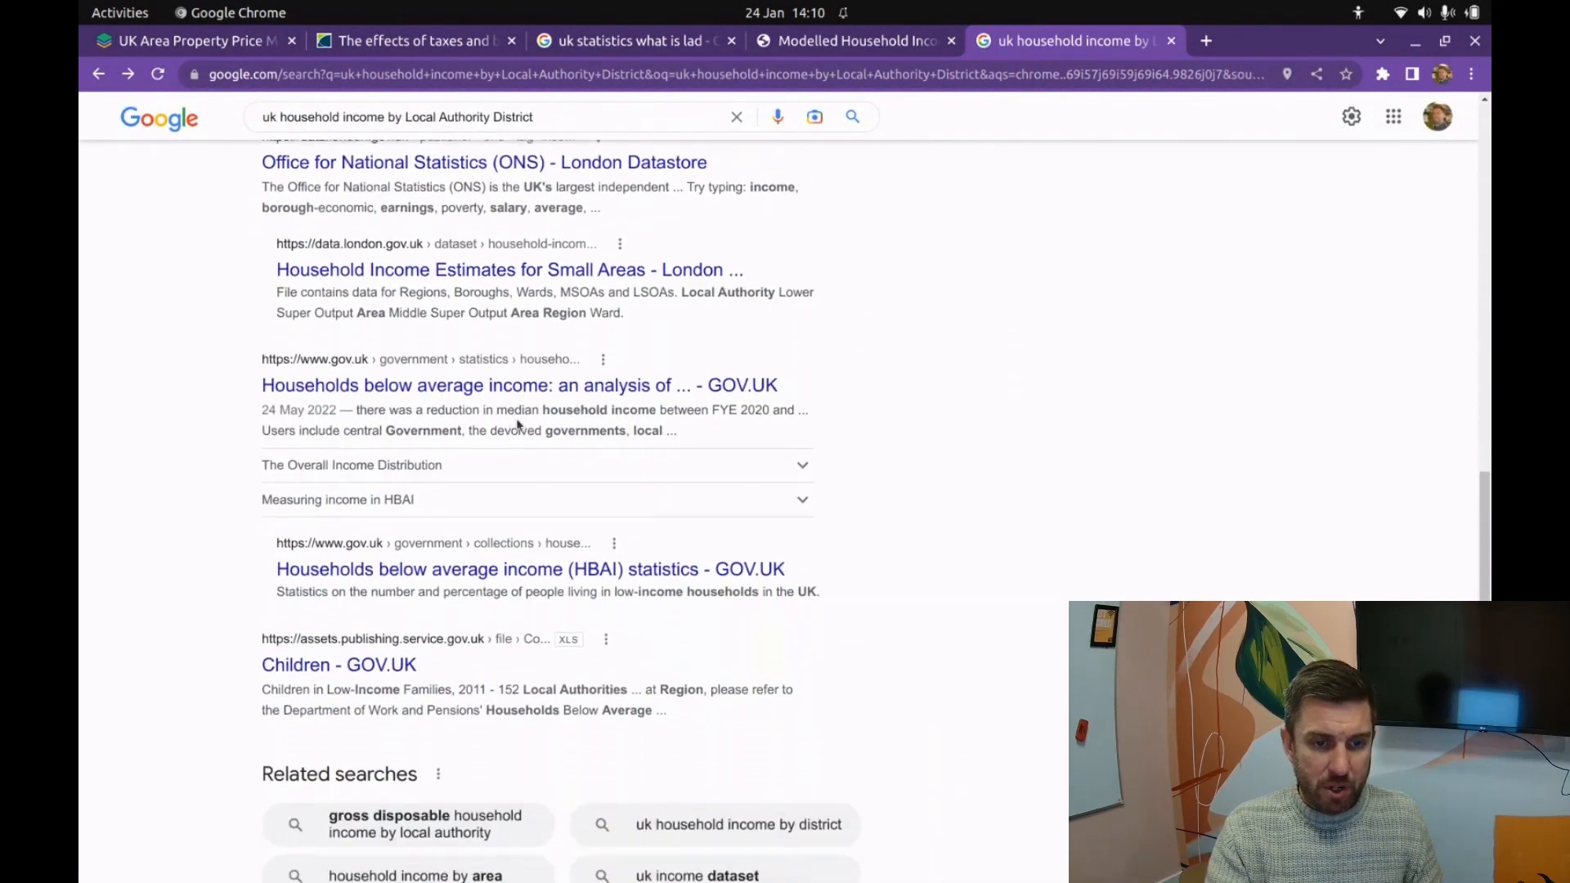
scroll(527, 419, up, 8)
scroll(530, 416, up, 5)
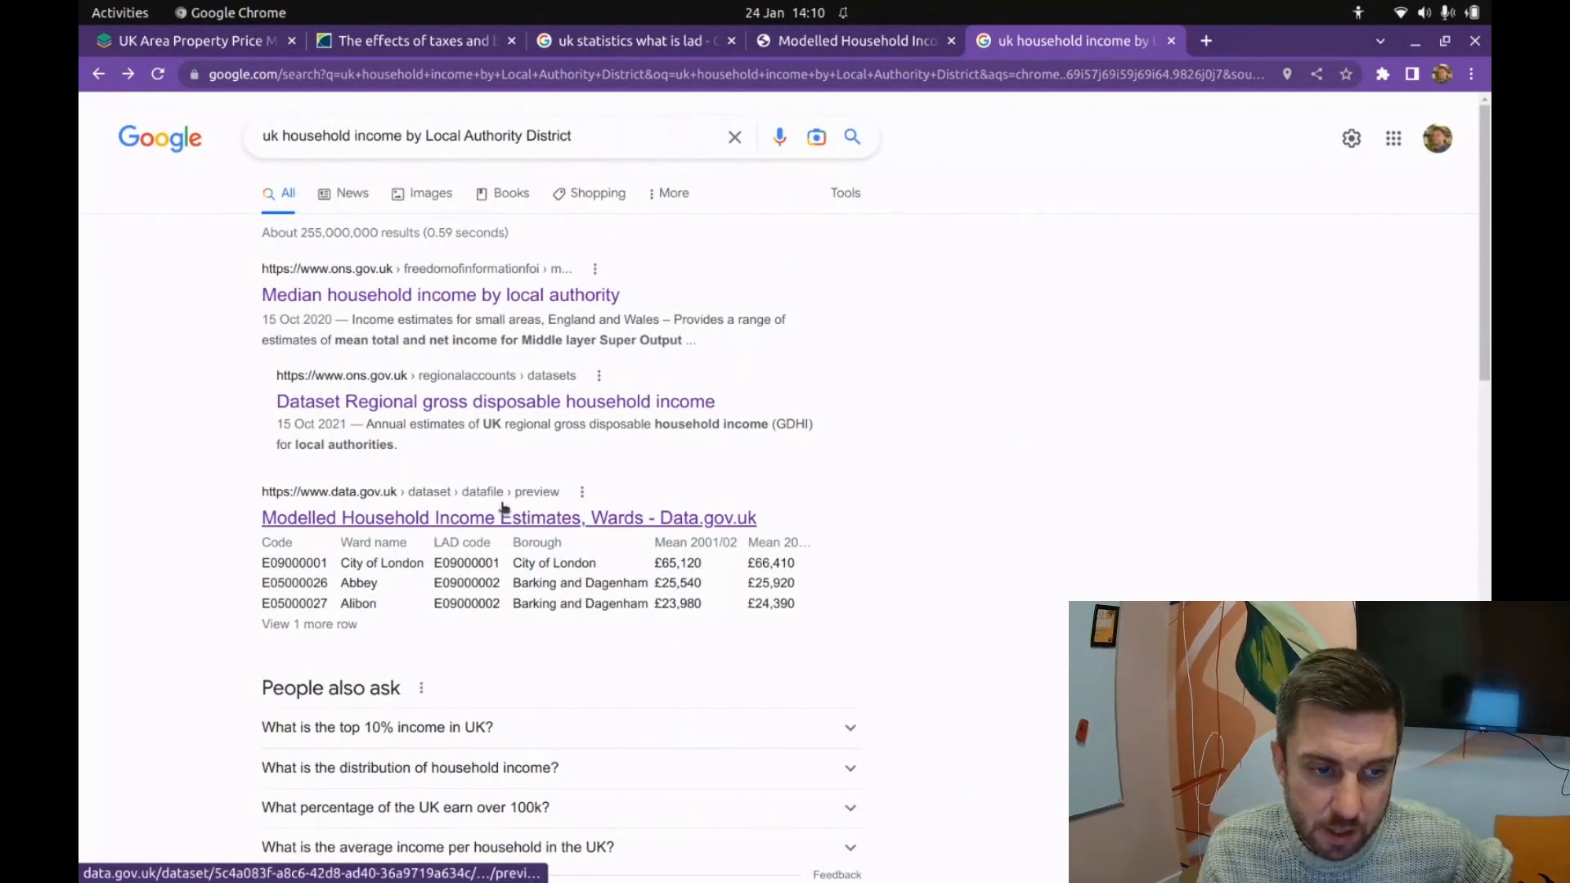
click(553, 523)
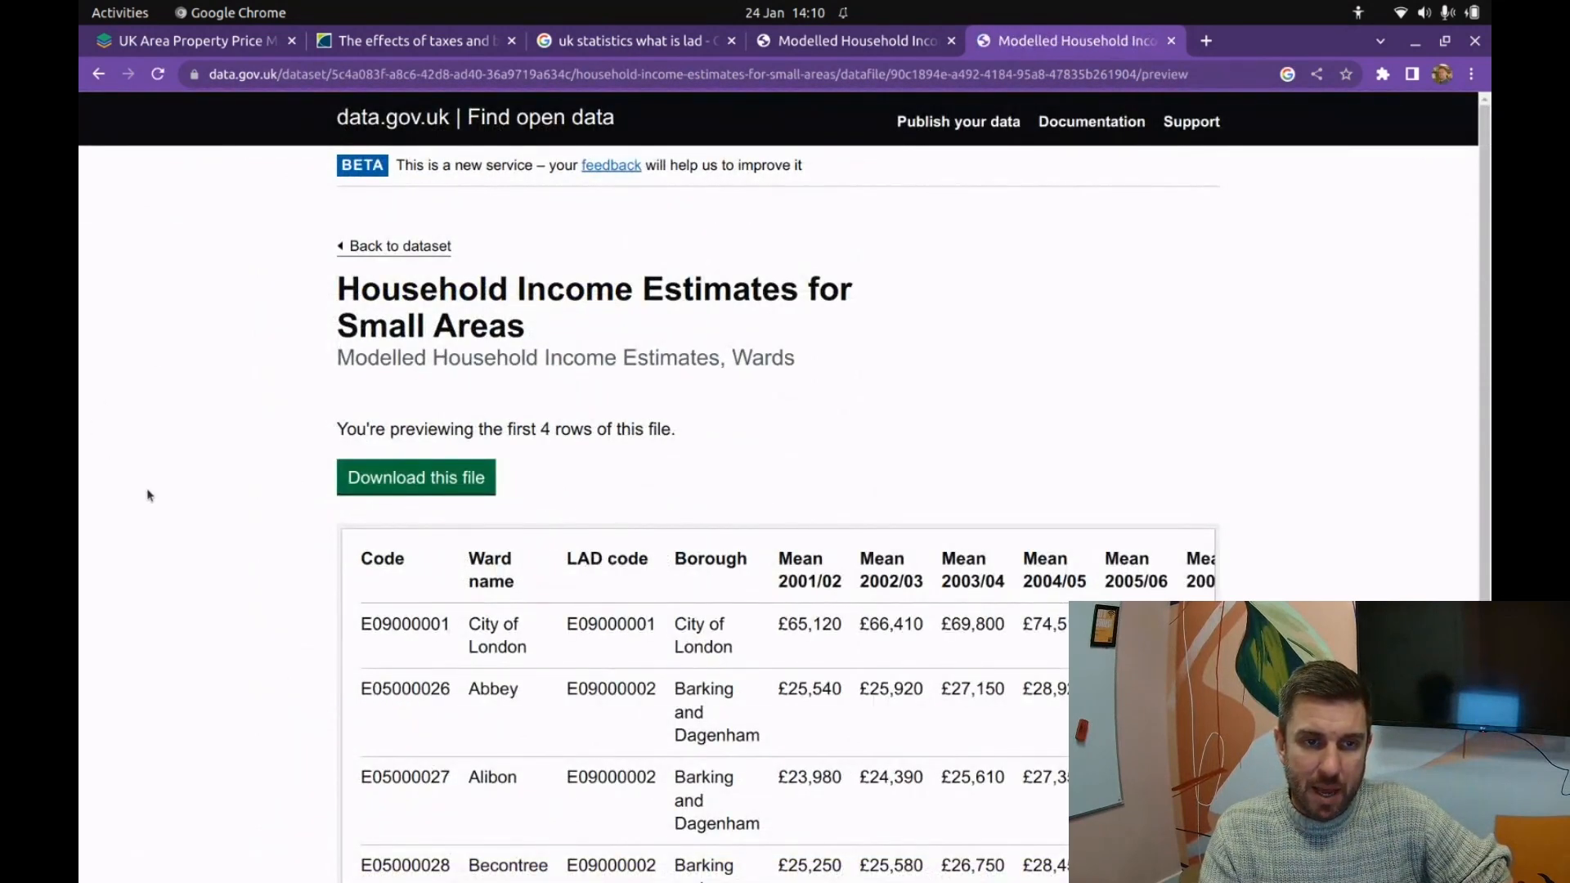
scroll(151, 490, down, 3)
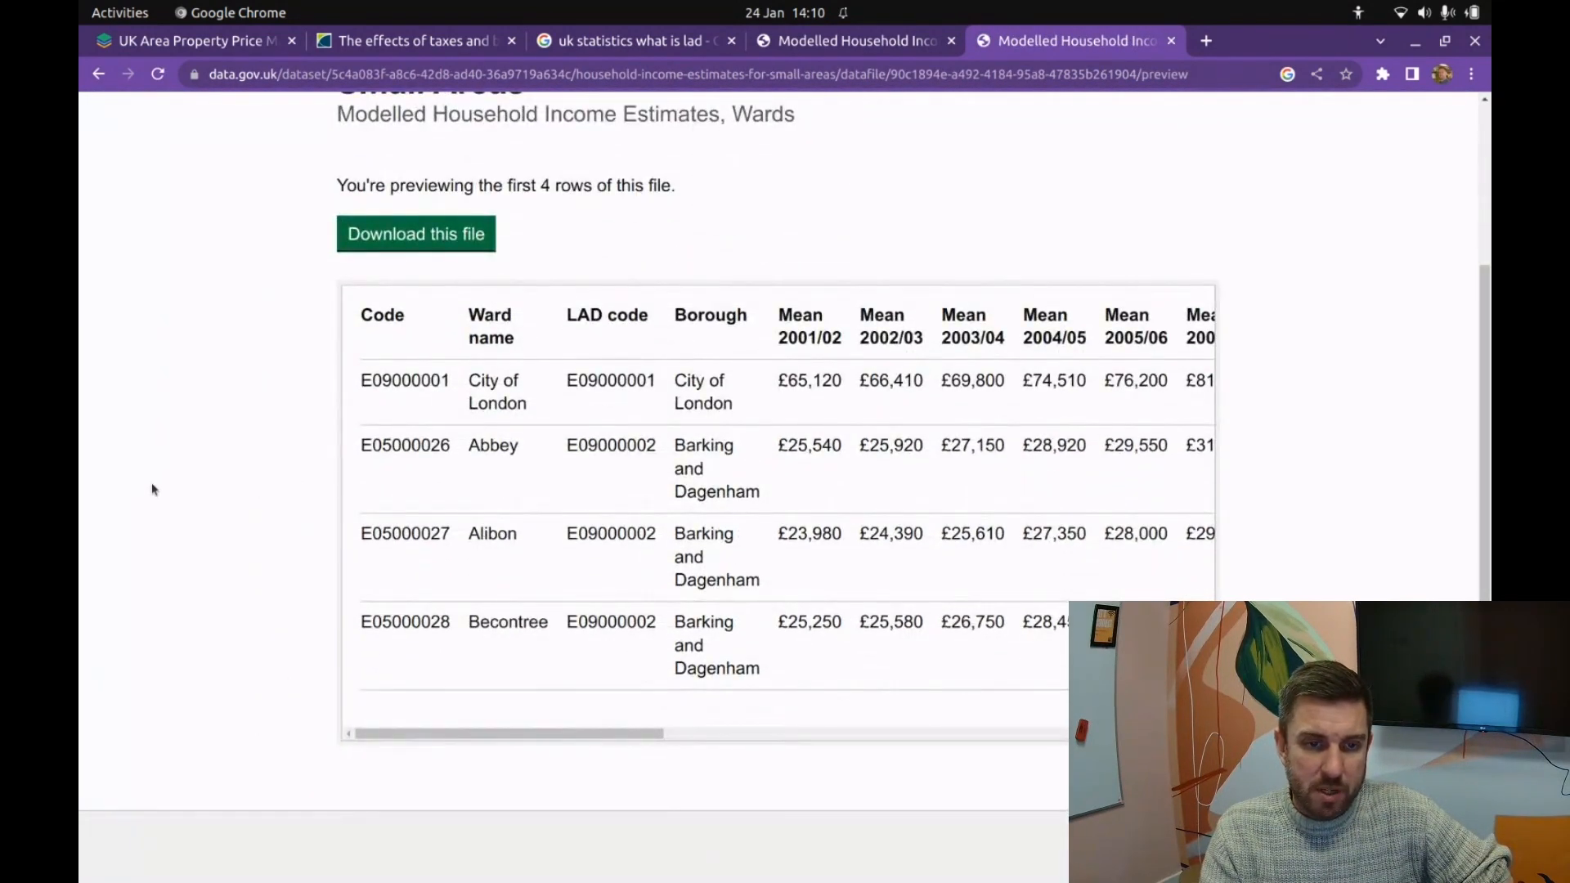
scroll(151, 490, up, 3)
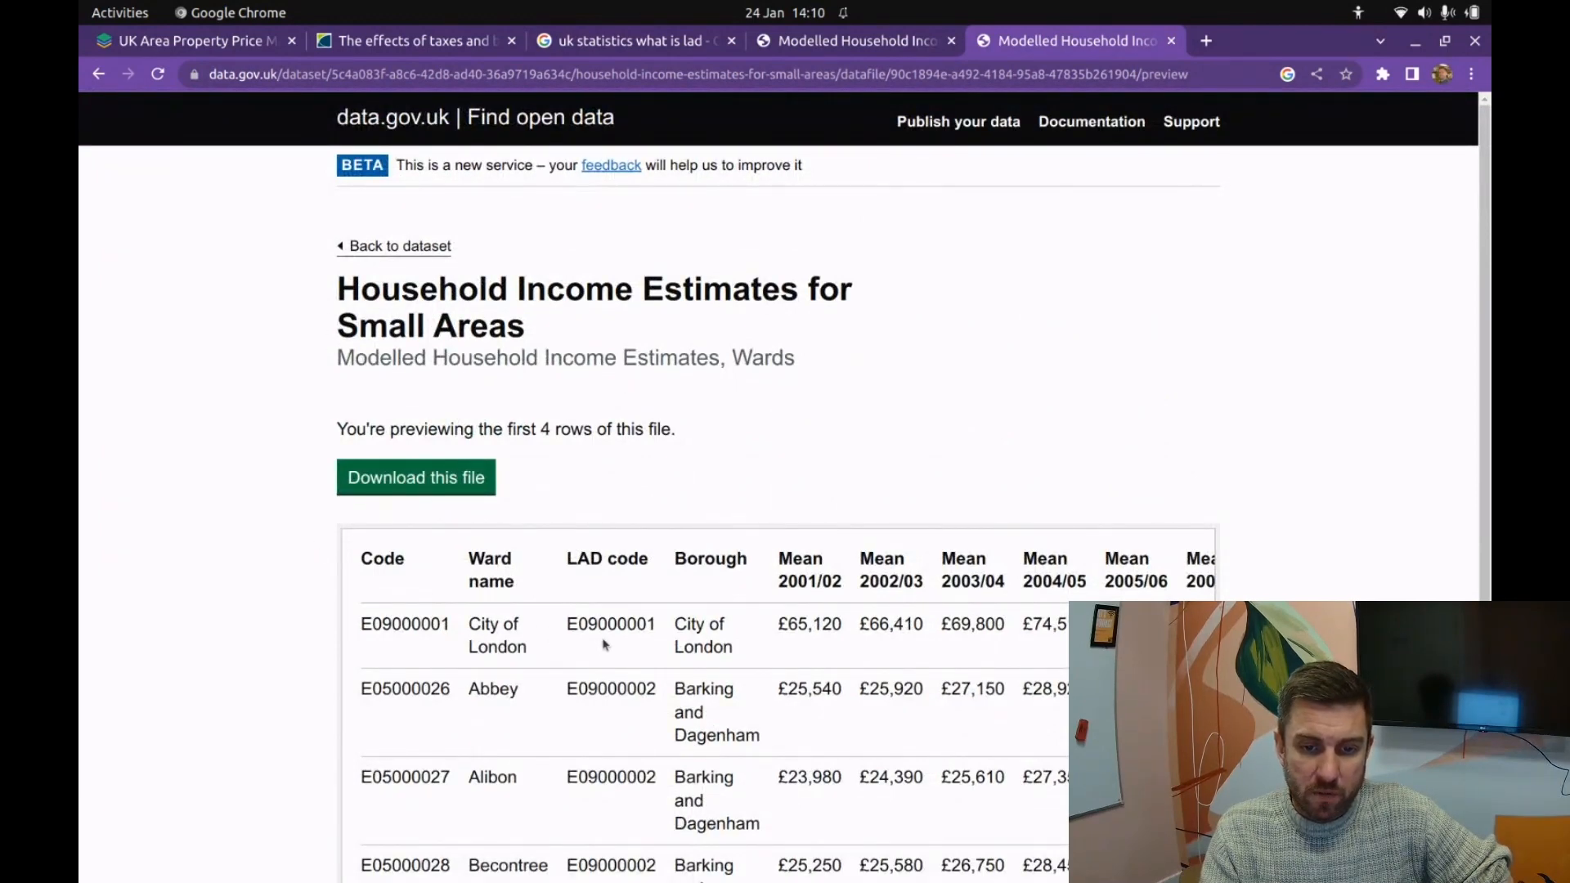
Step: Check the ward preview rows, download the Modelled Household Income Estimates, Wards file and open the downloaded CSV in LibreOffice Calc
scroll(605, 646, down, 3)
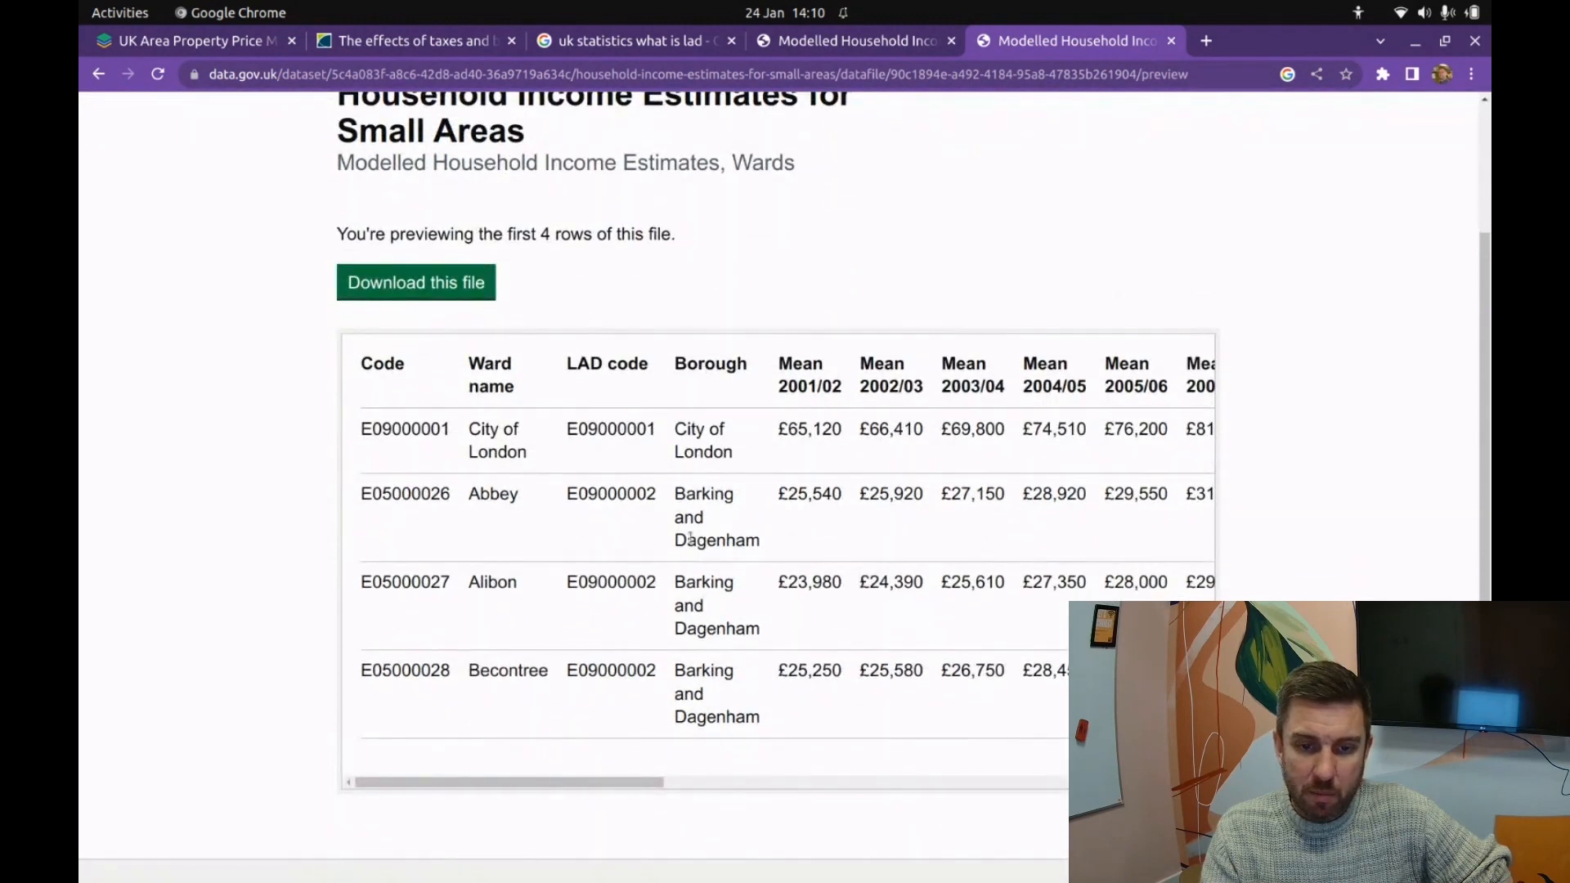
scroll(690, 537, up, 3)
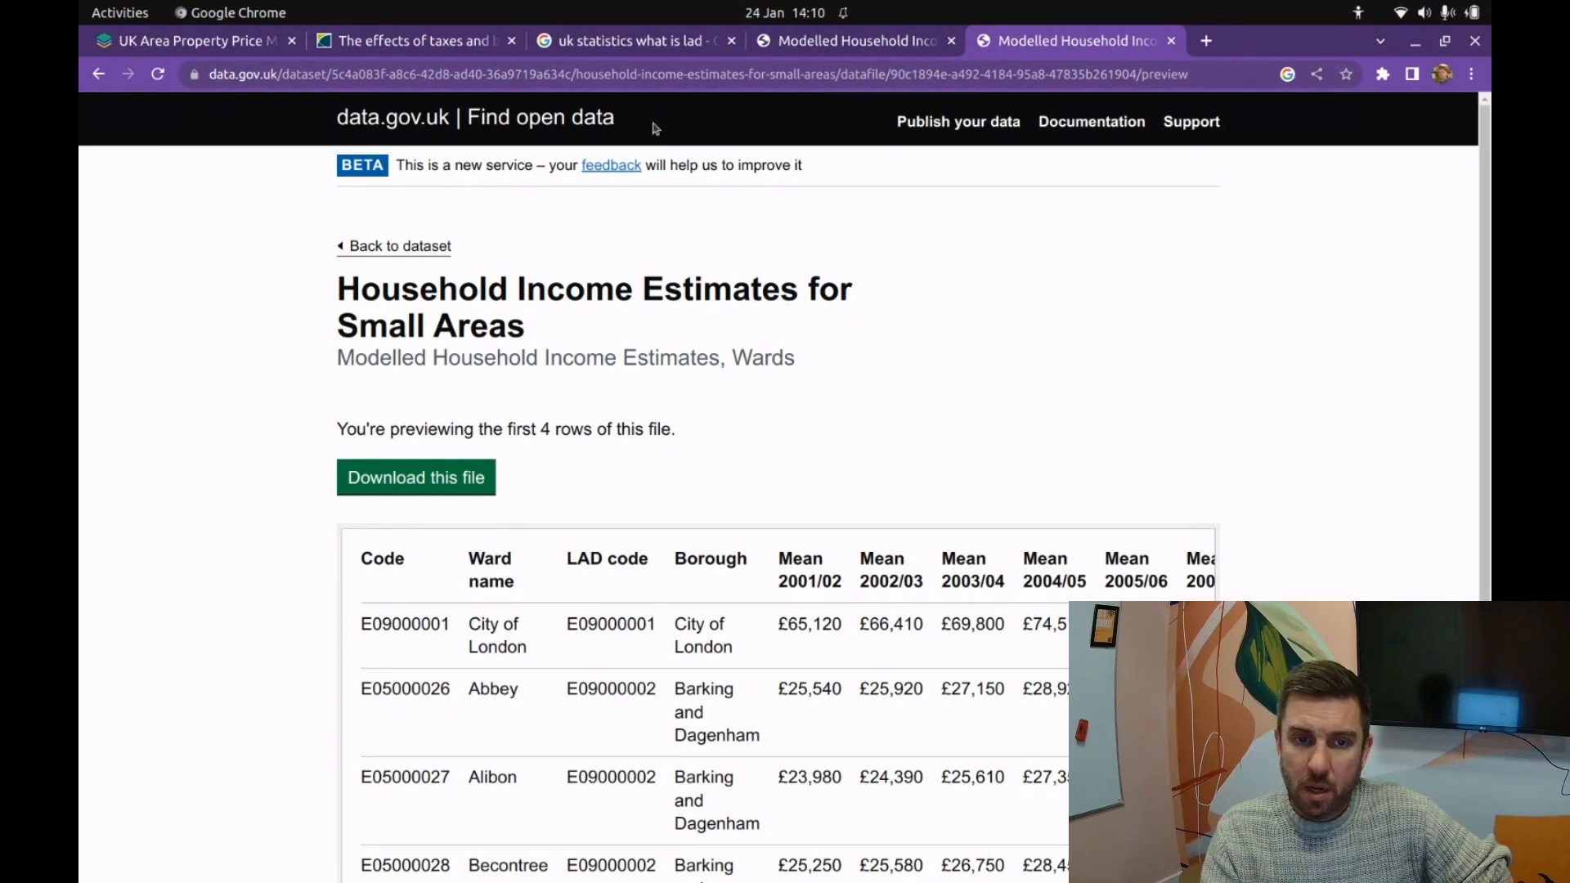
click(398, 495)
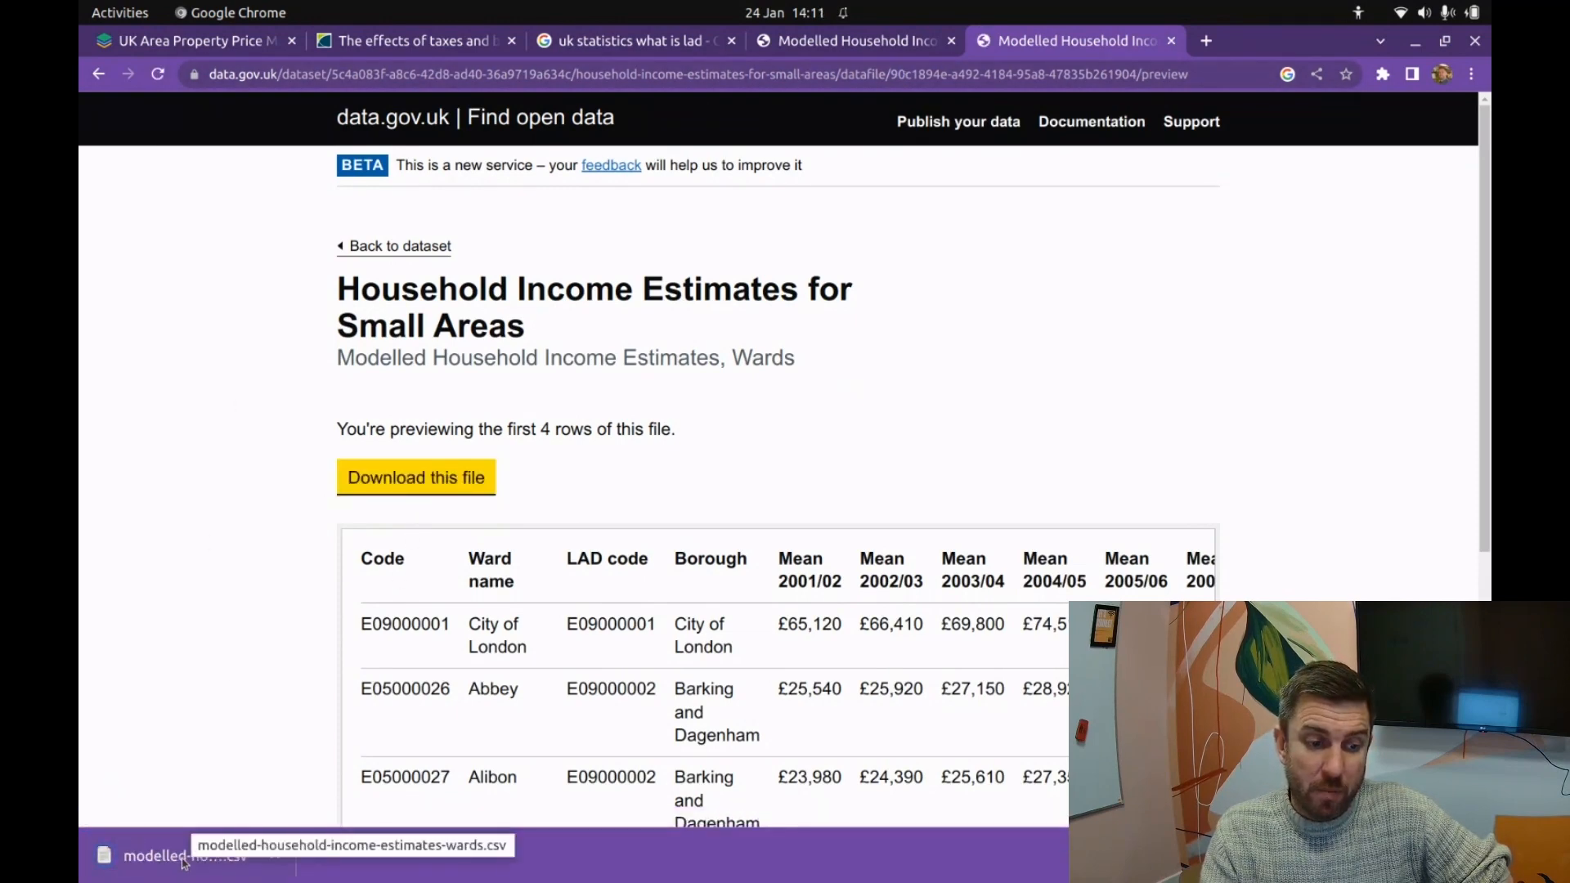
click(184, 856)
click(711, 65)
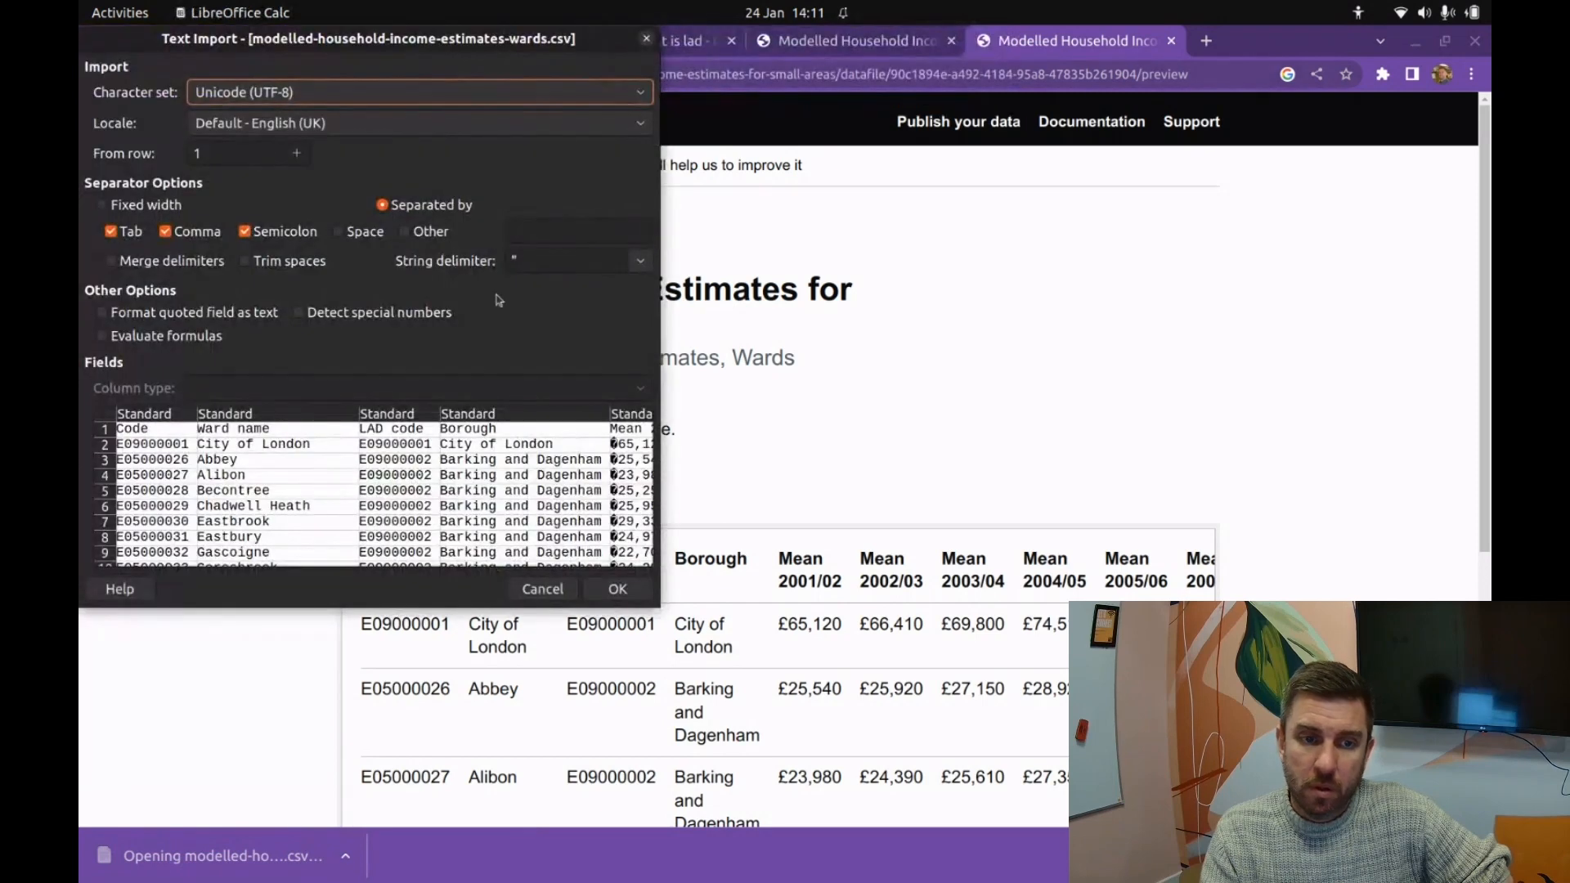
Step: Look through the ward and borough rows in the text import preview and import the CSV with the default UTF-8 and separator settings
scroll(251, 489, down, 10)
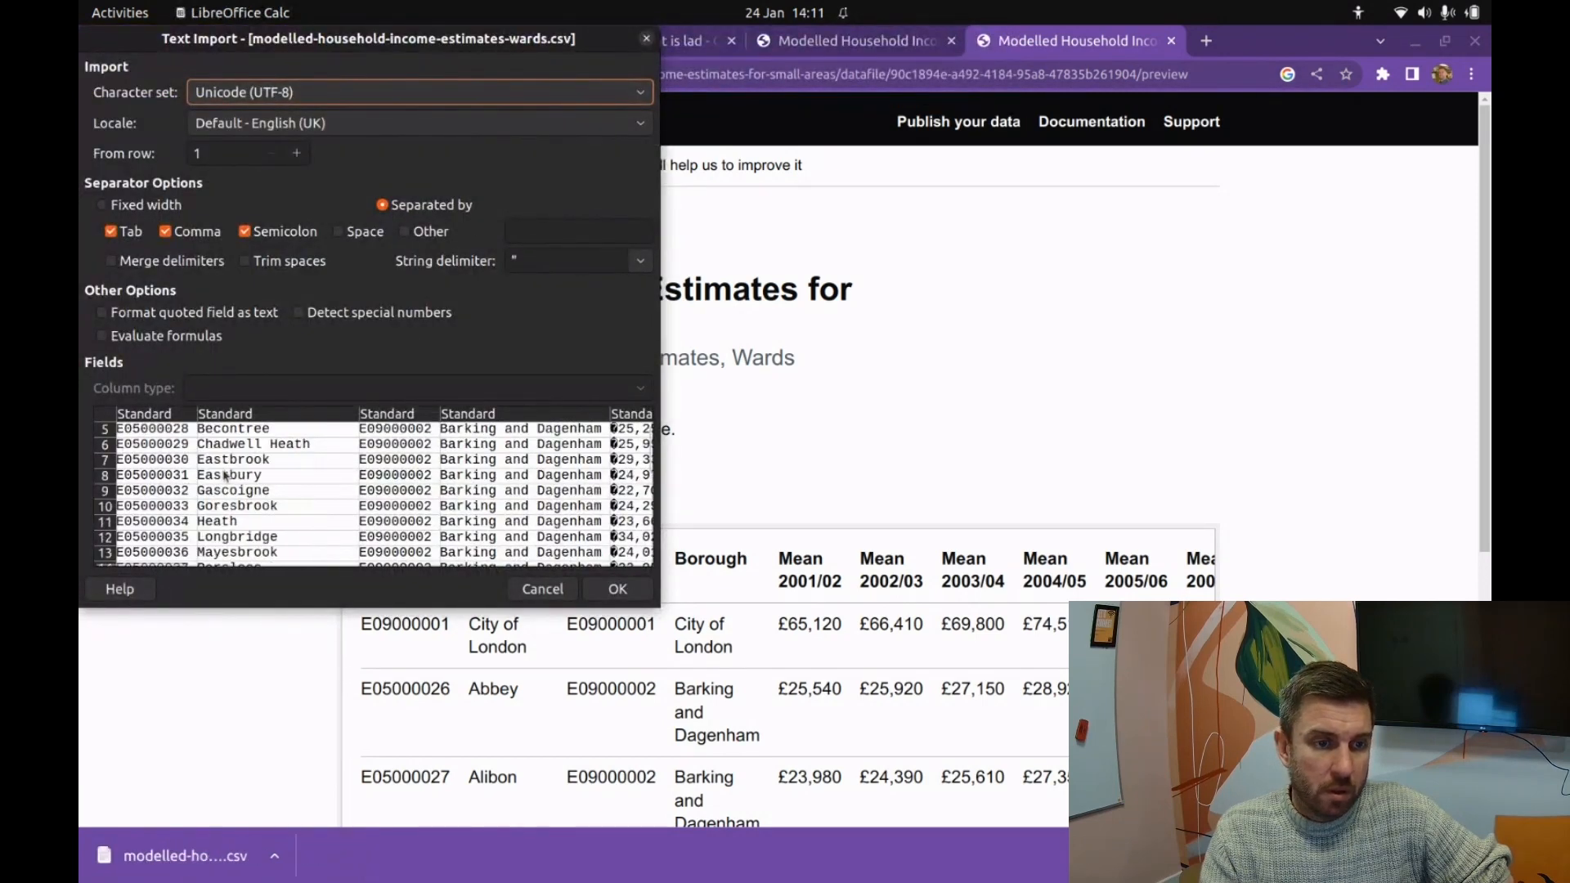
scroll(251, 488, down, 10)
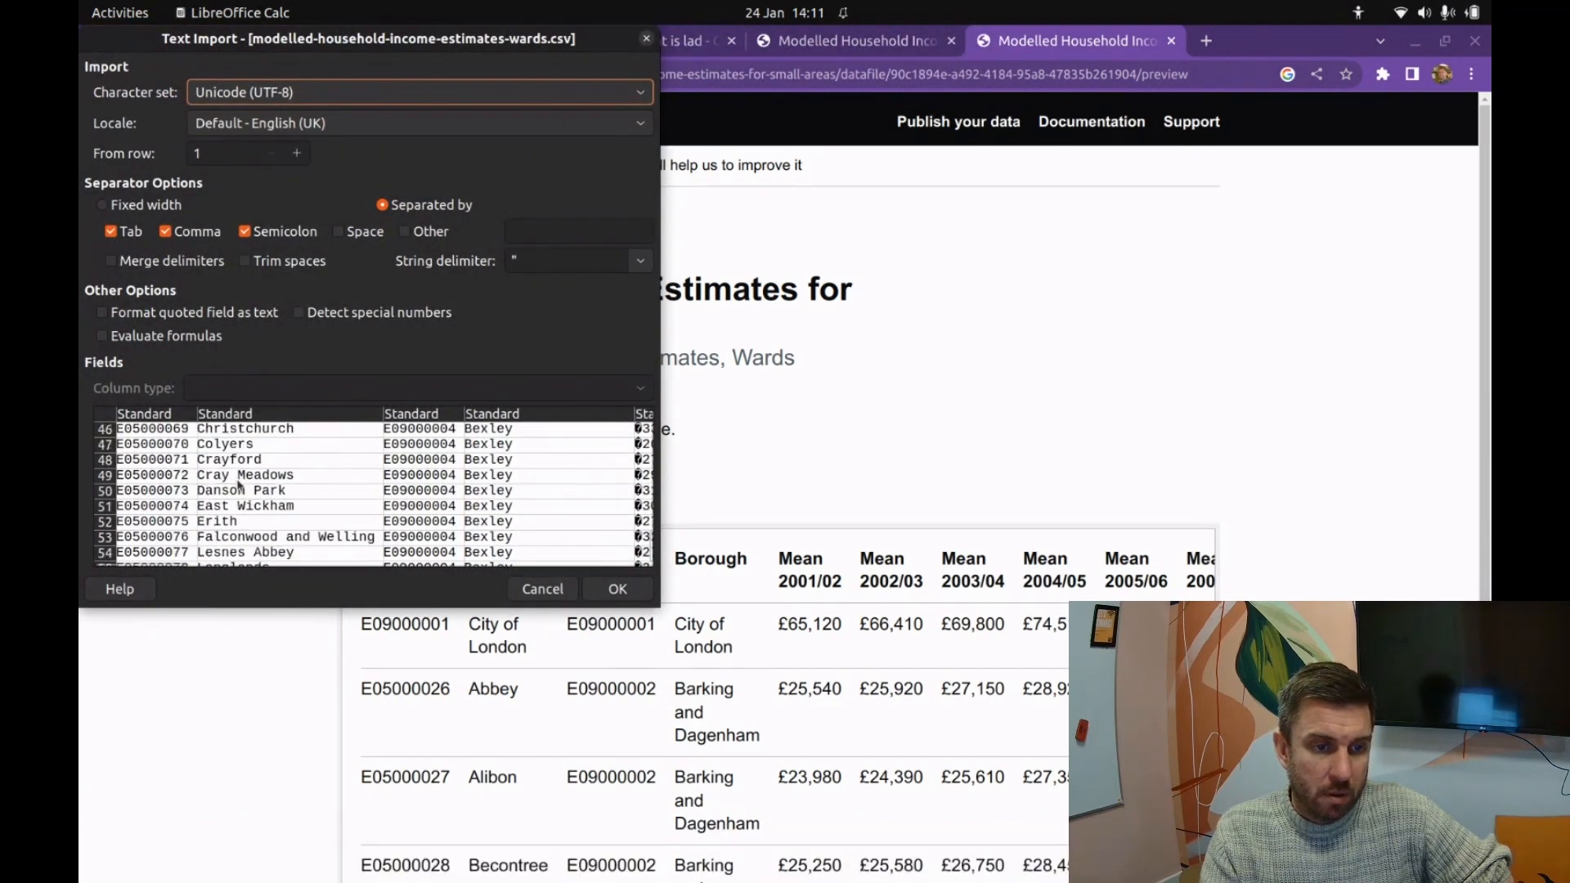
scroll(242, 480, down, 5)
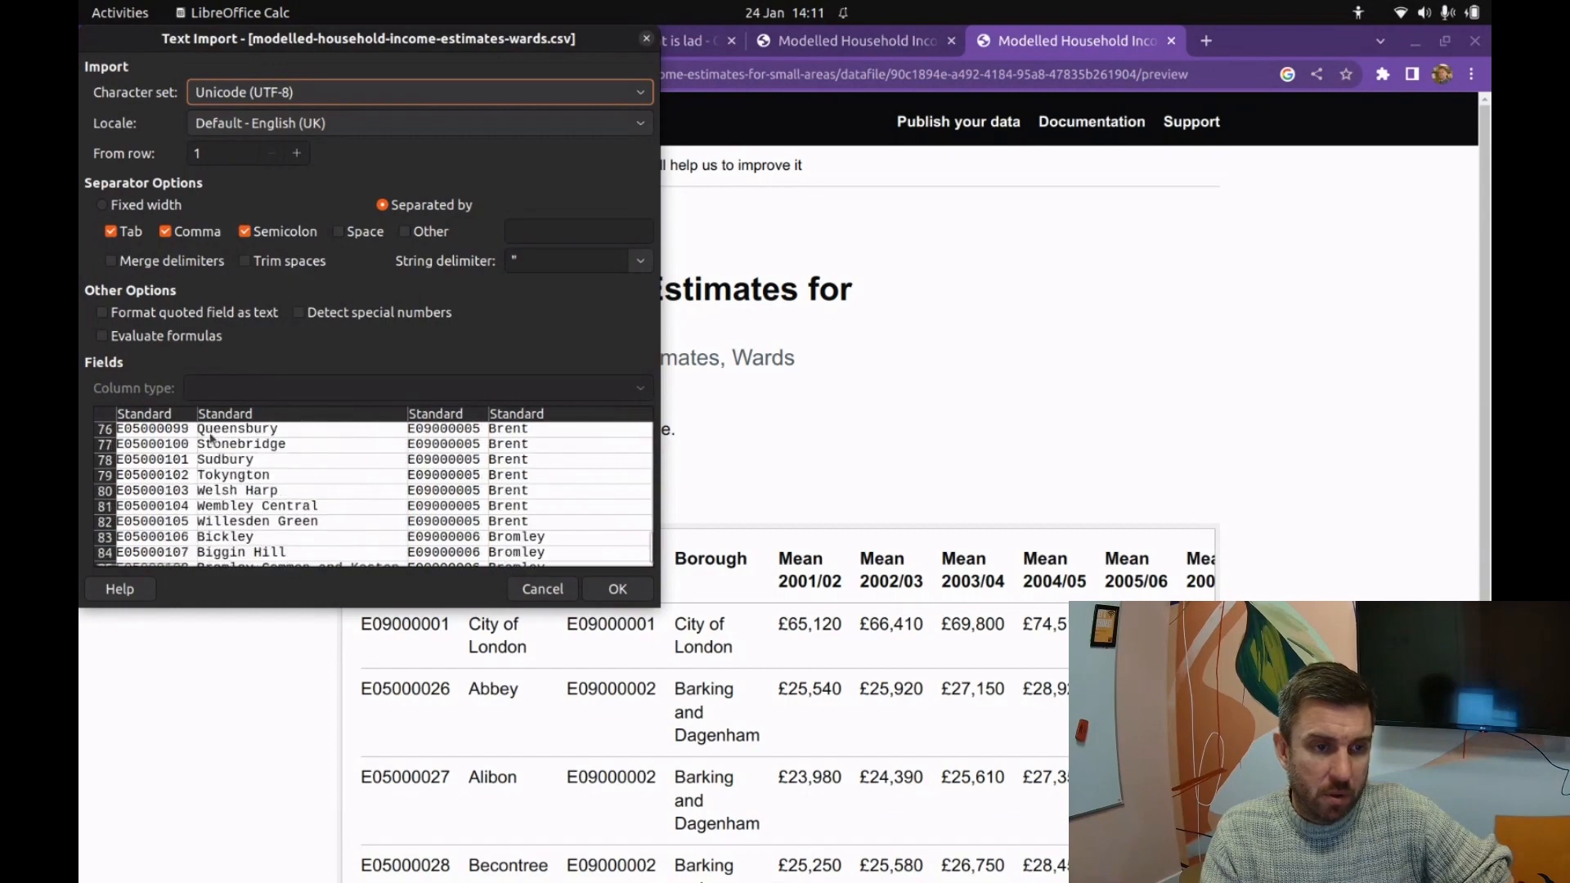
click(615, 588)
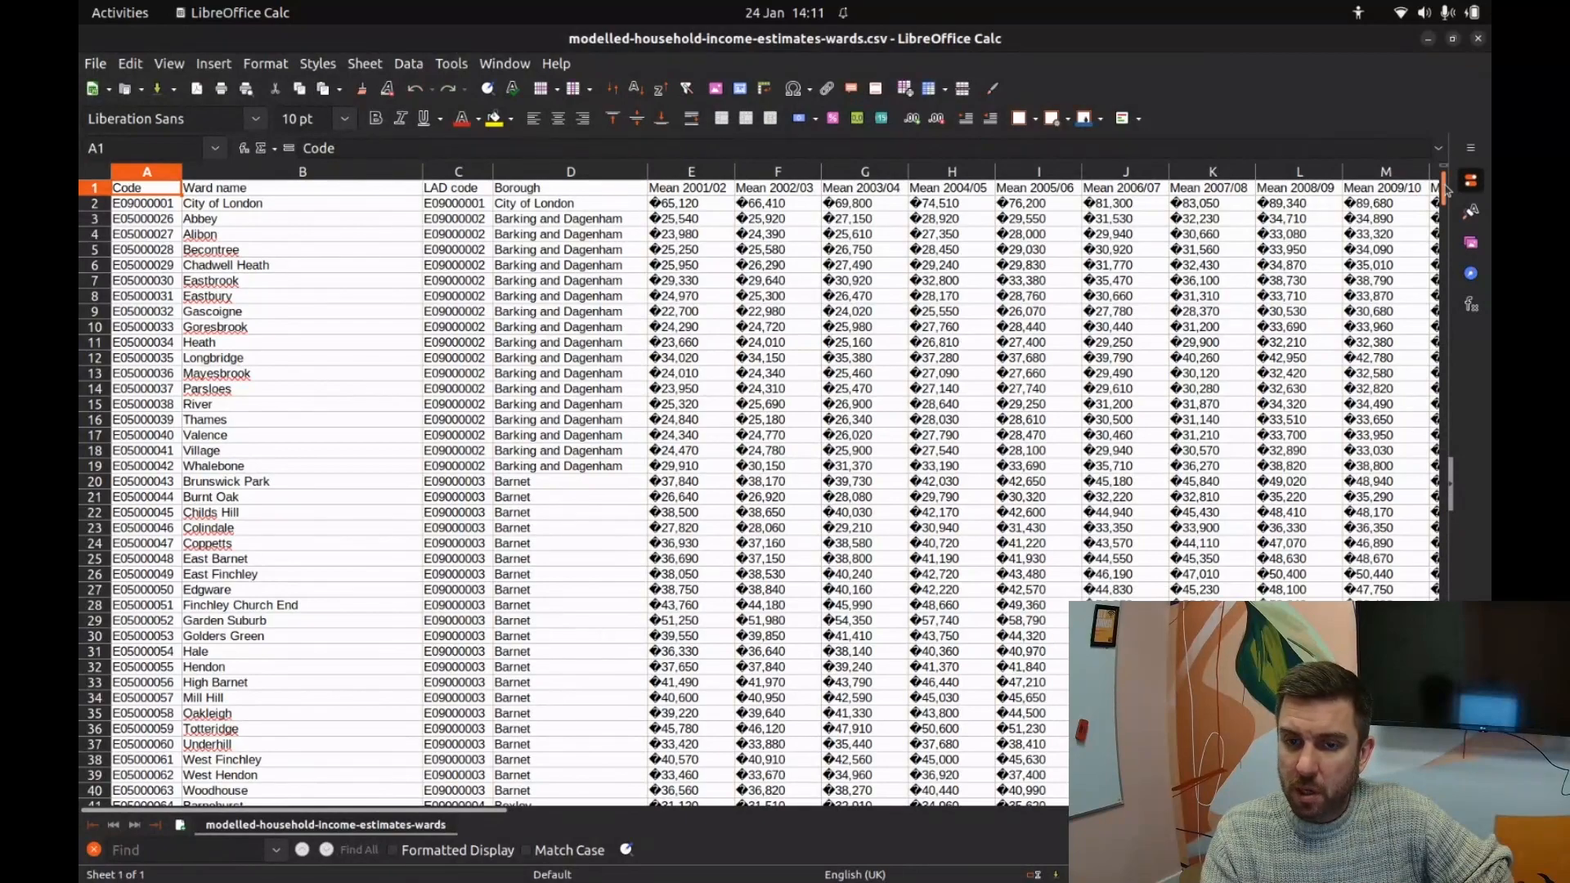
Step: Search the ward income spreadsheet for "bristol" and close the spreadsheet
drag(1446, 190, 1373, 10)
key(ctrl+f)
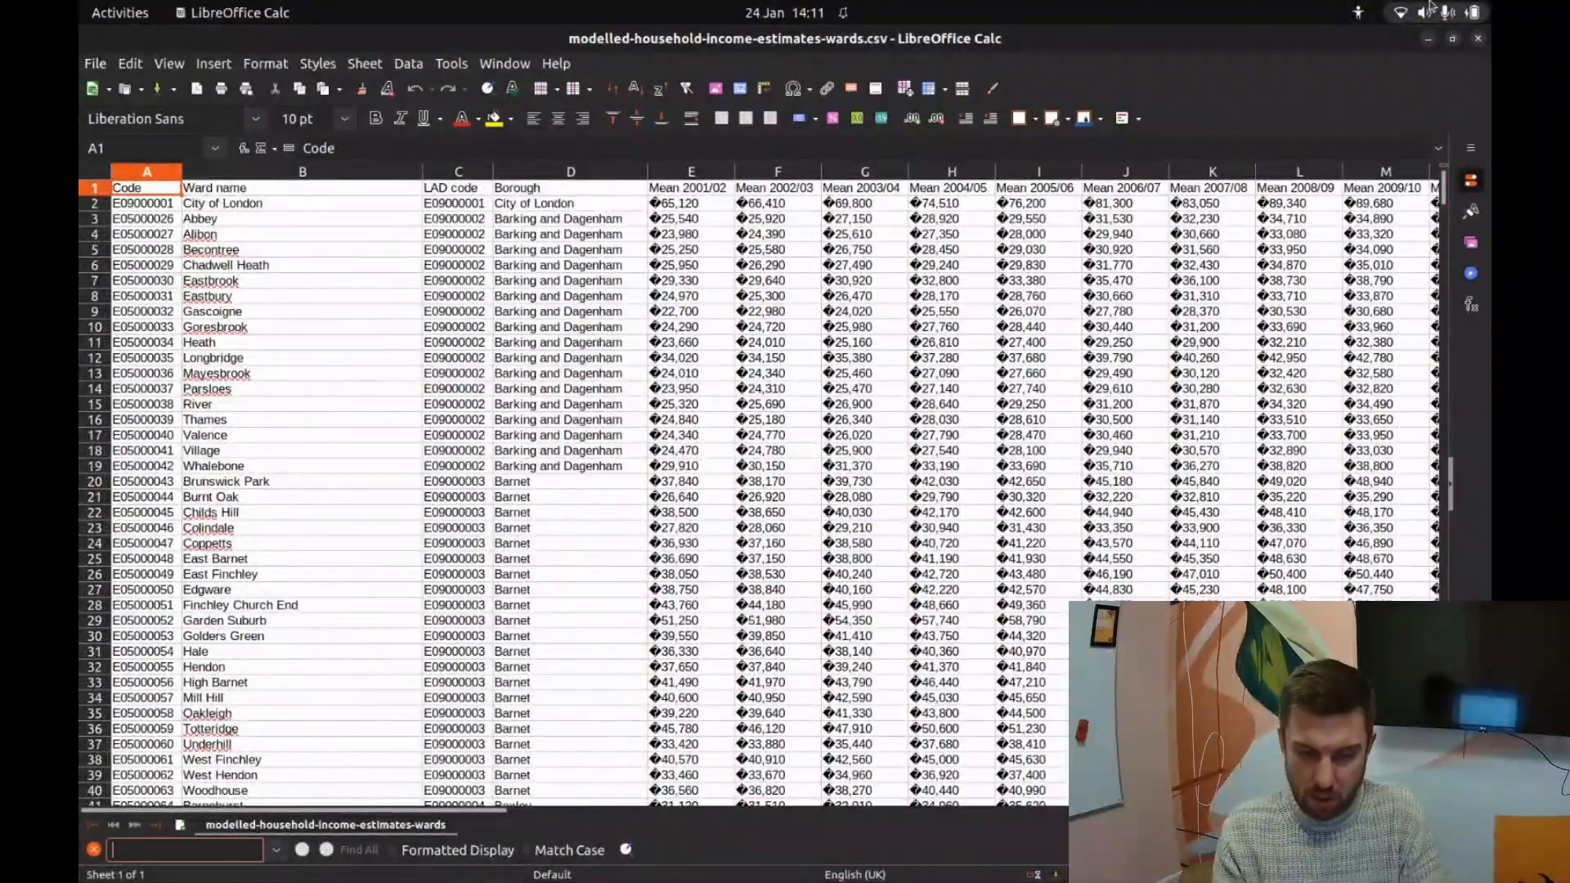
text(bristol)
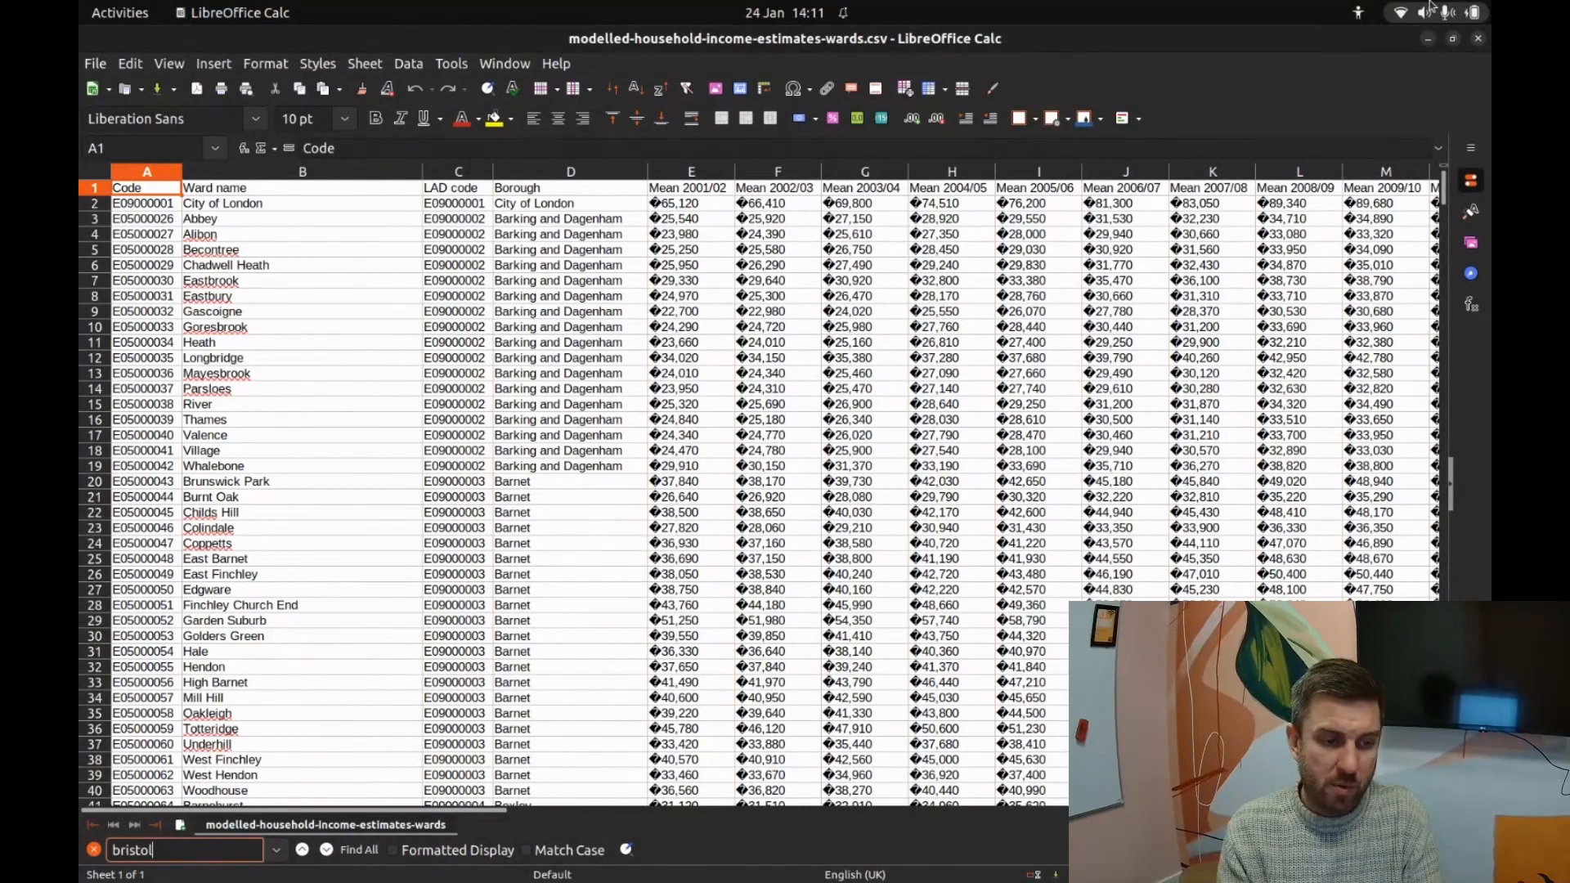
key(Return)
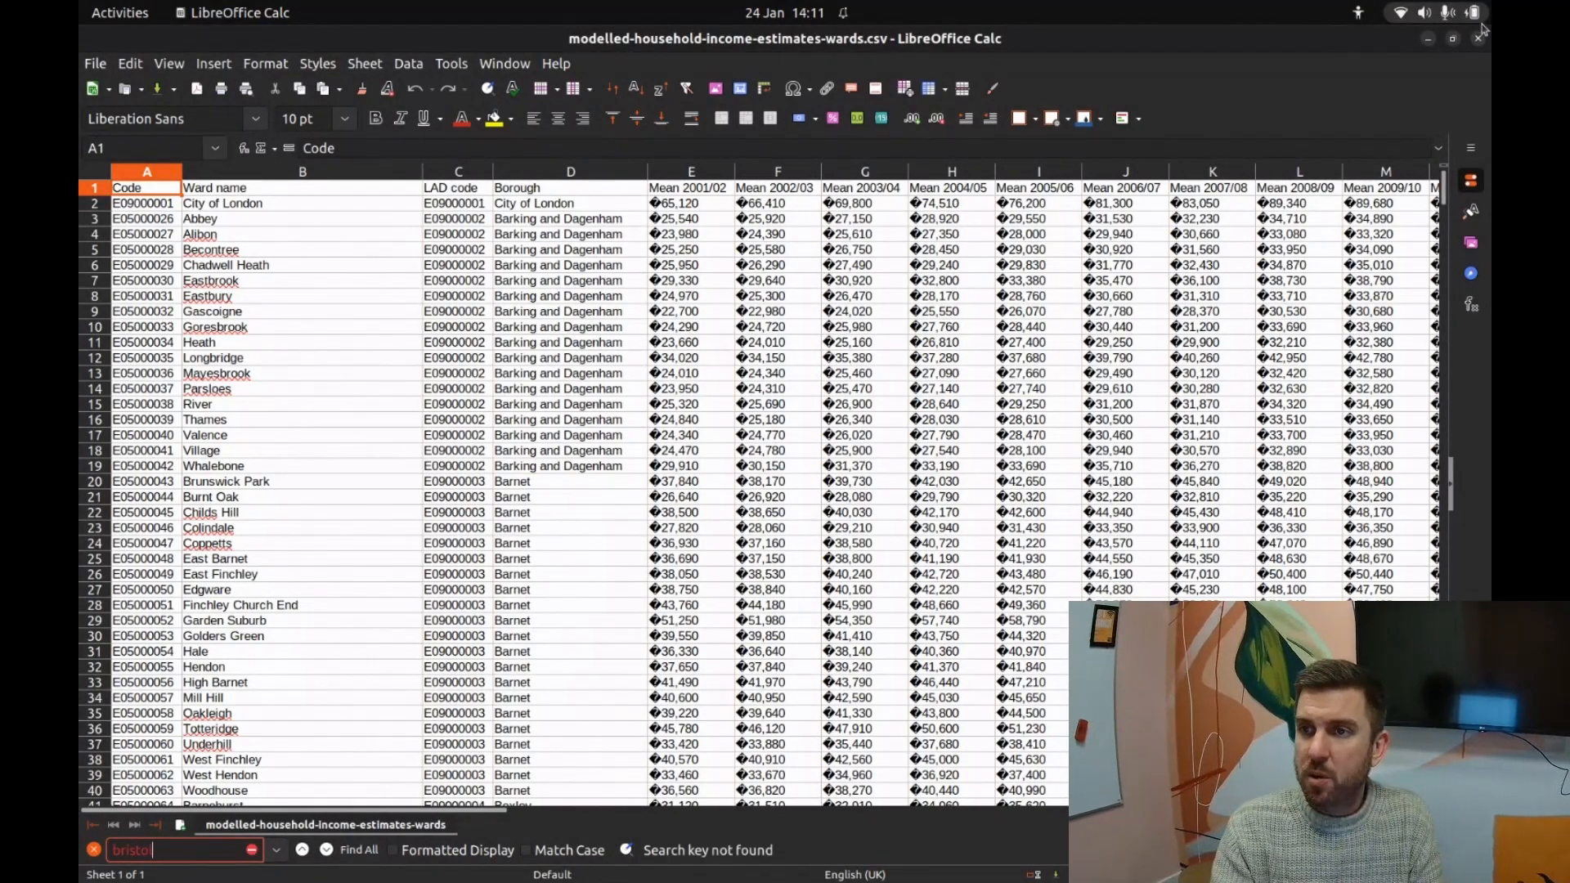
click(1478, 39)
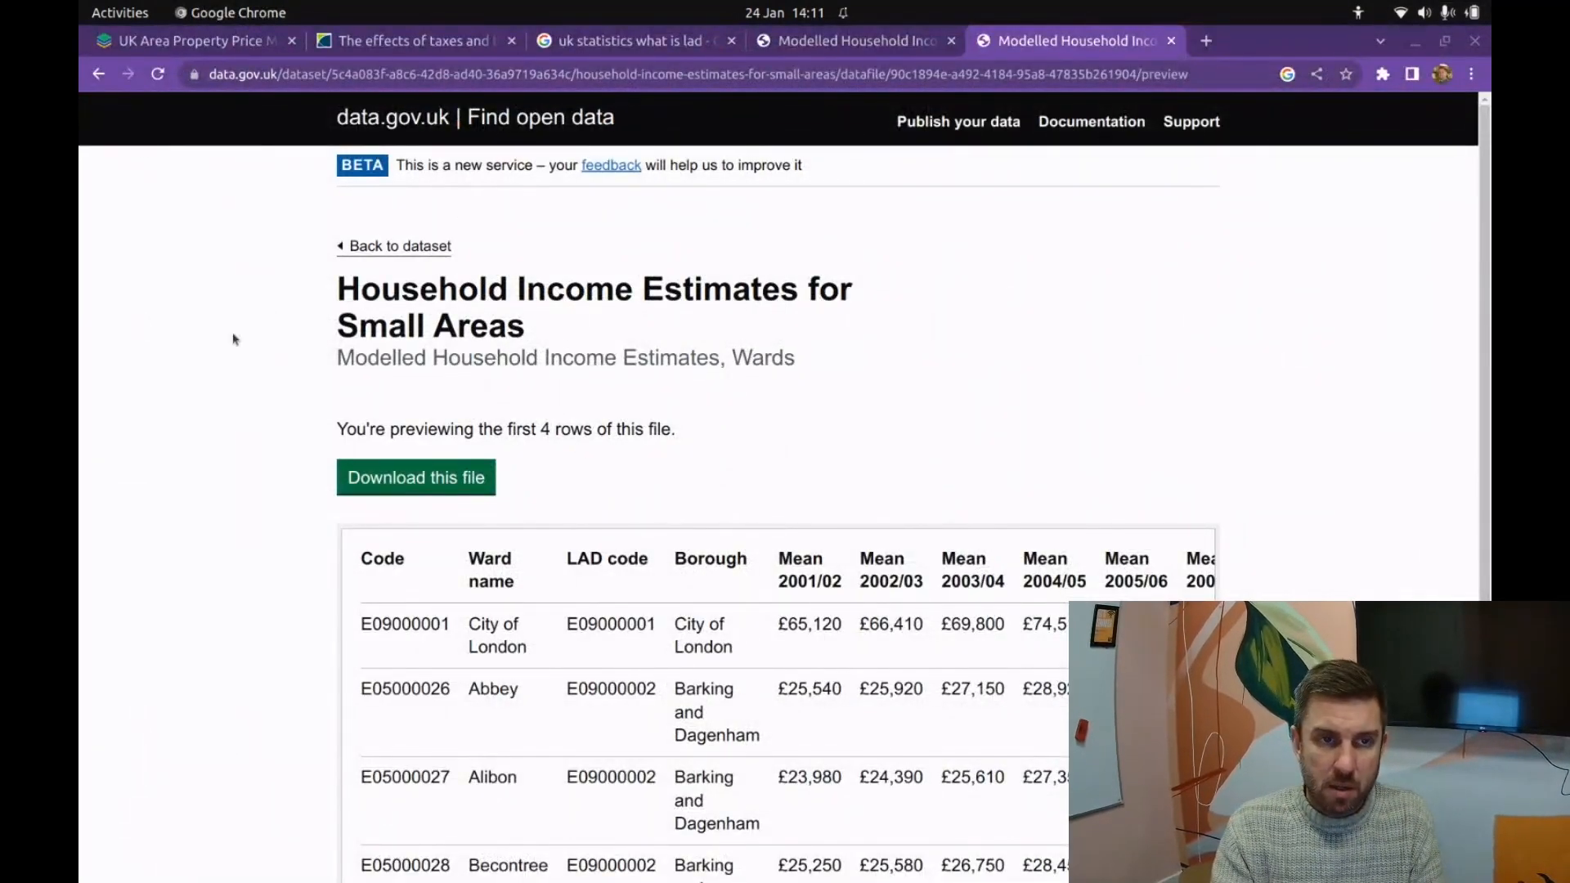
Step: Open the parent dataset page, highlight the publisher Greater London Authority, and return to the file preview
click(429, 250)
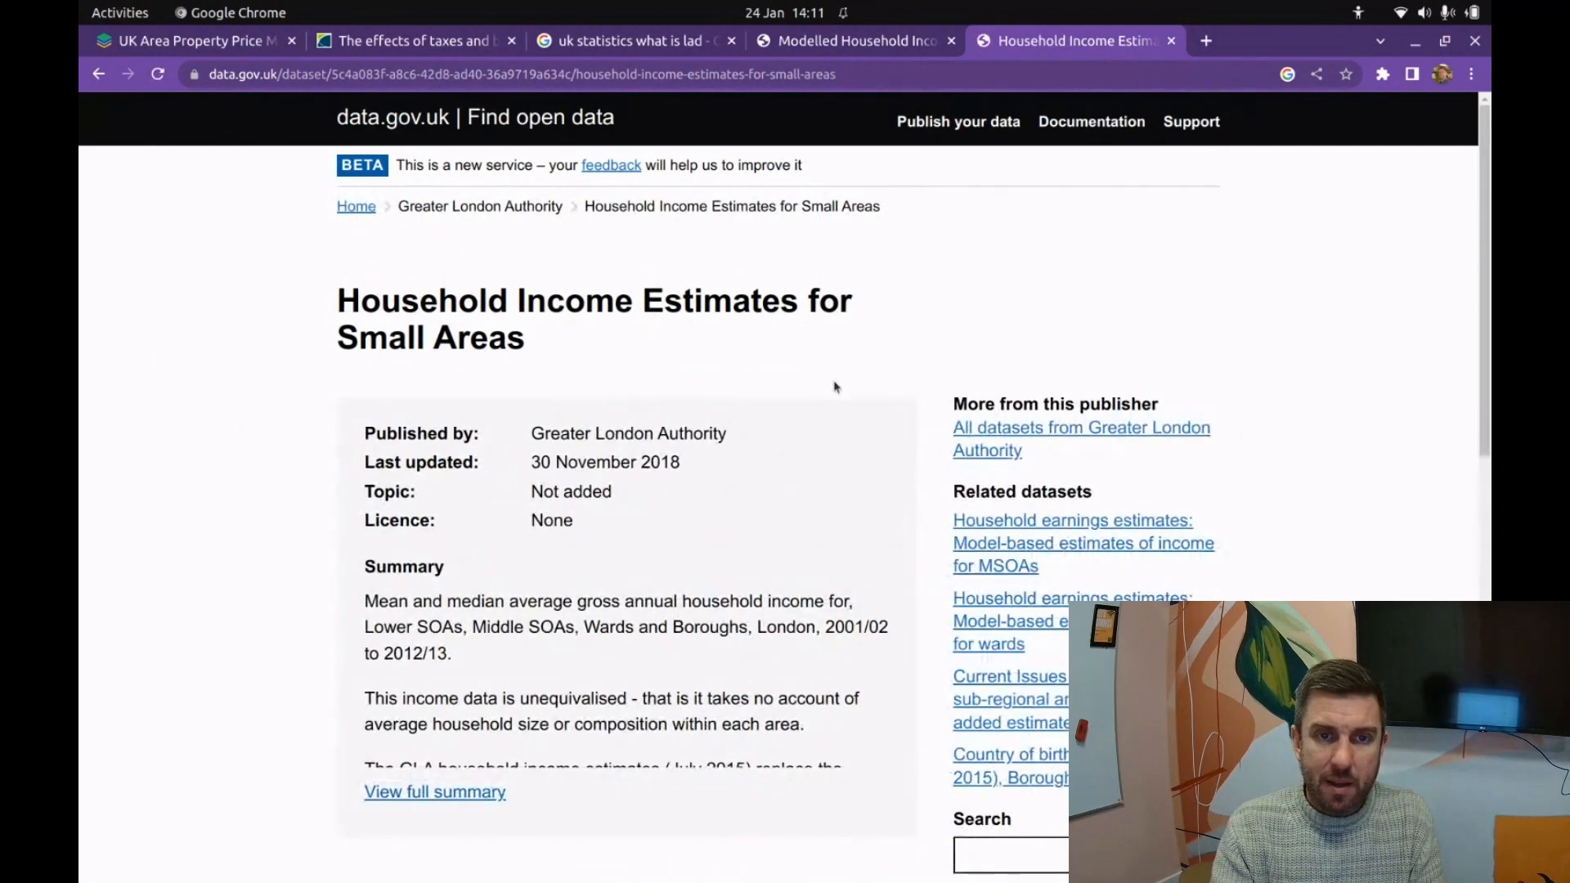
drag(571, 211, 421, 203)
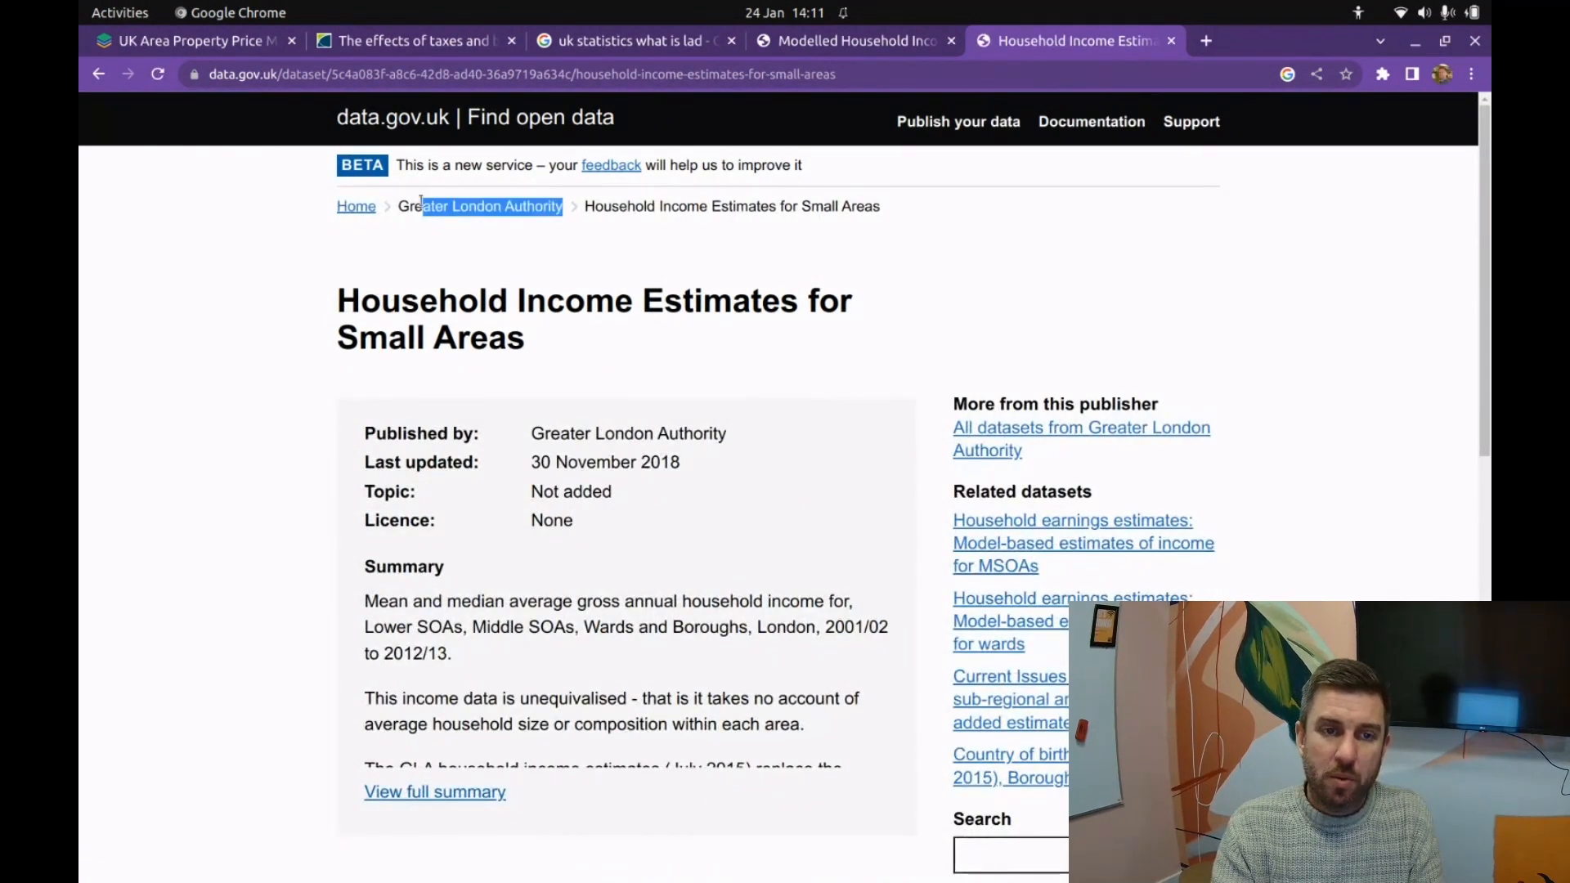
click(98, 75)
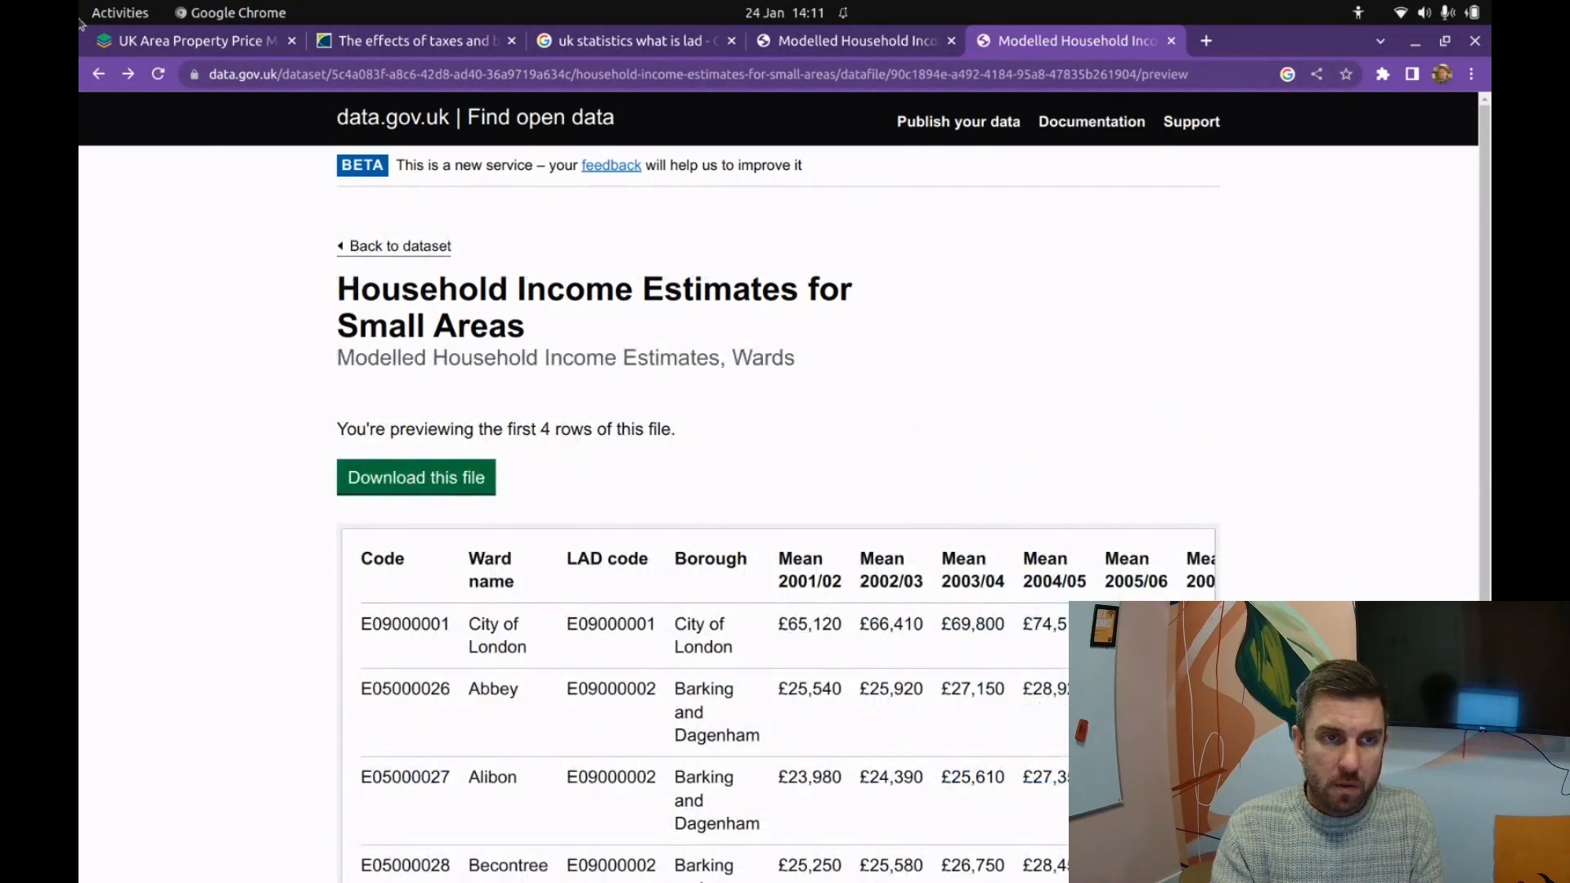
Step: Return to the Google results, search for "medium income by Local Authority District" and accept the suggested spelling "median"
click(98, 74)
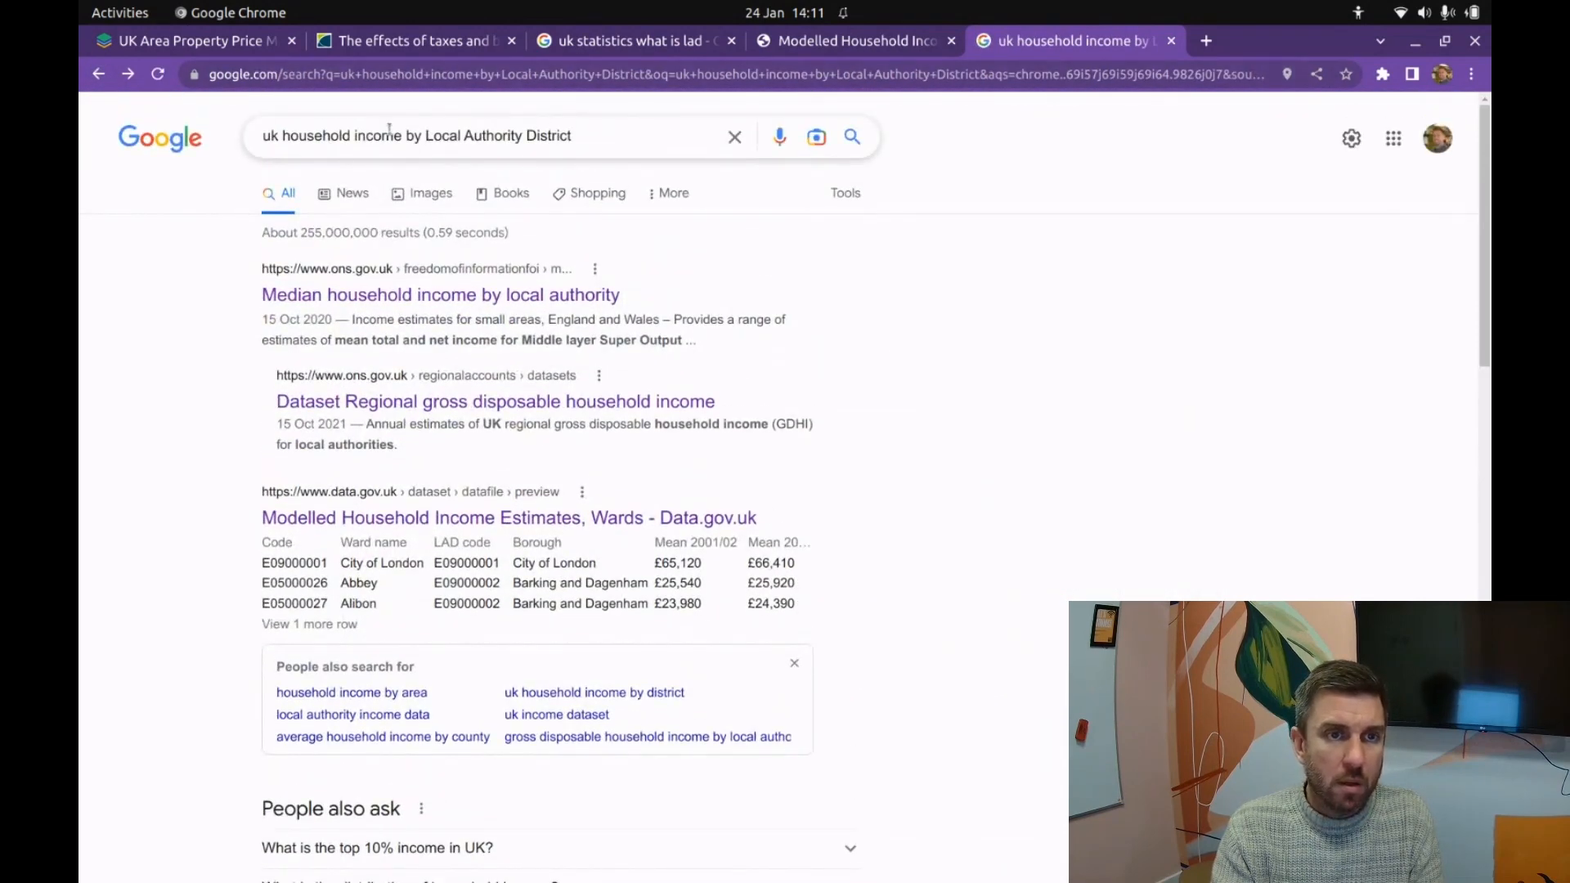
drag(352, 135, 261, 136)
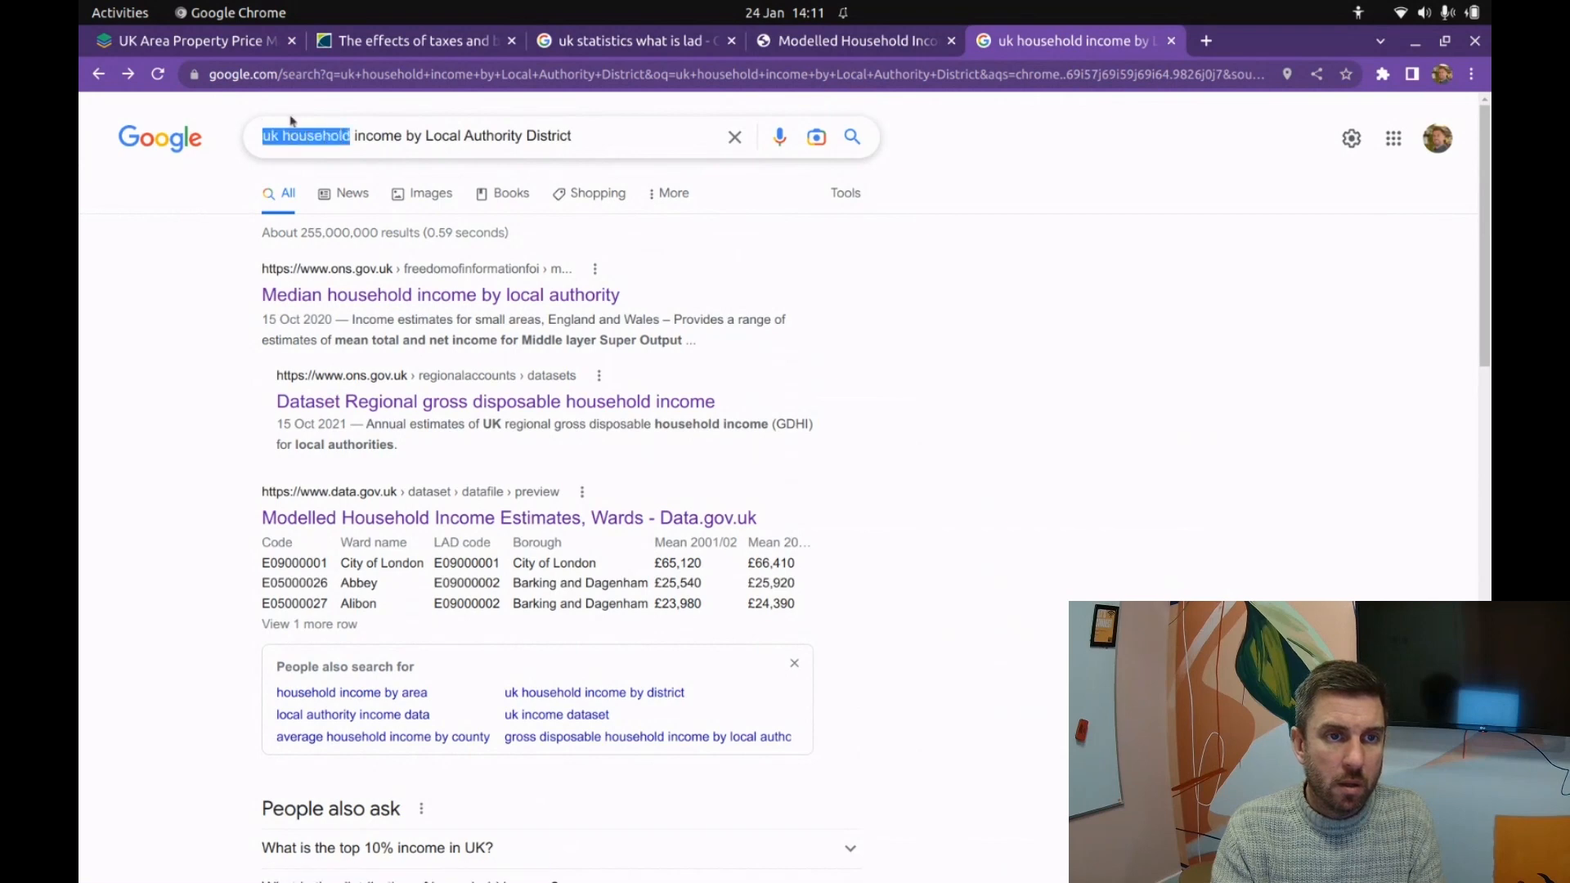
text(medium)
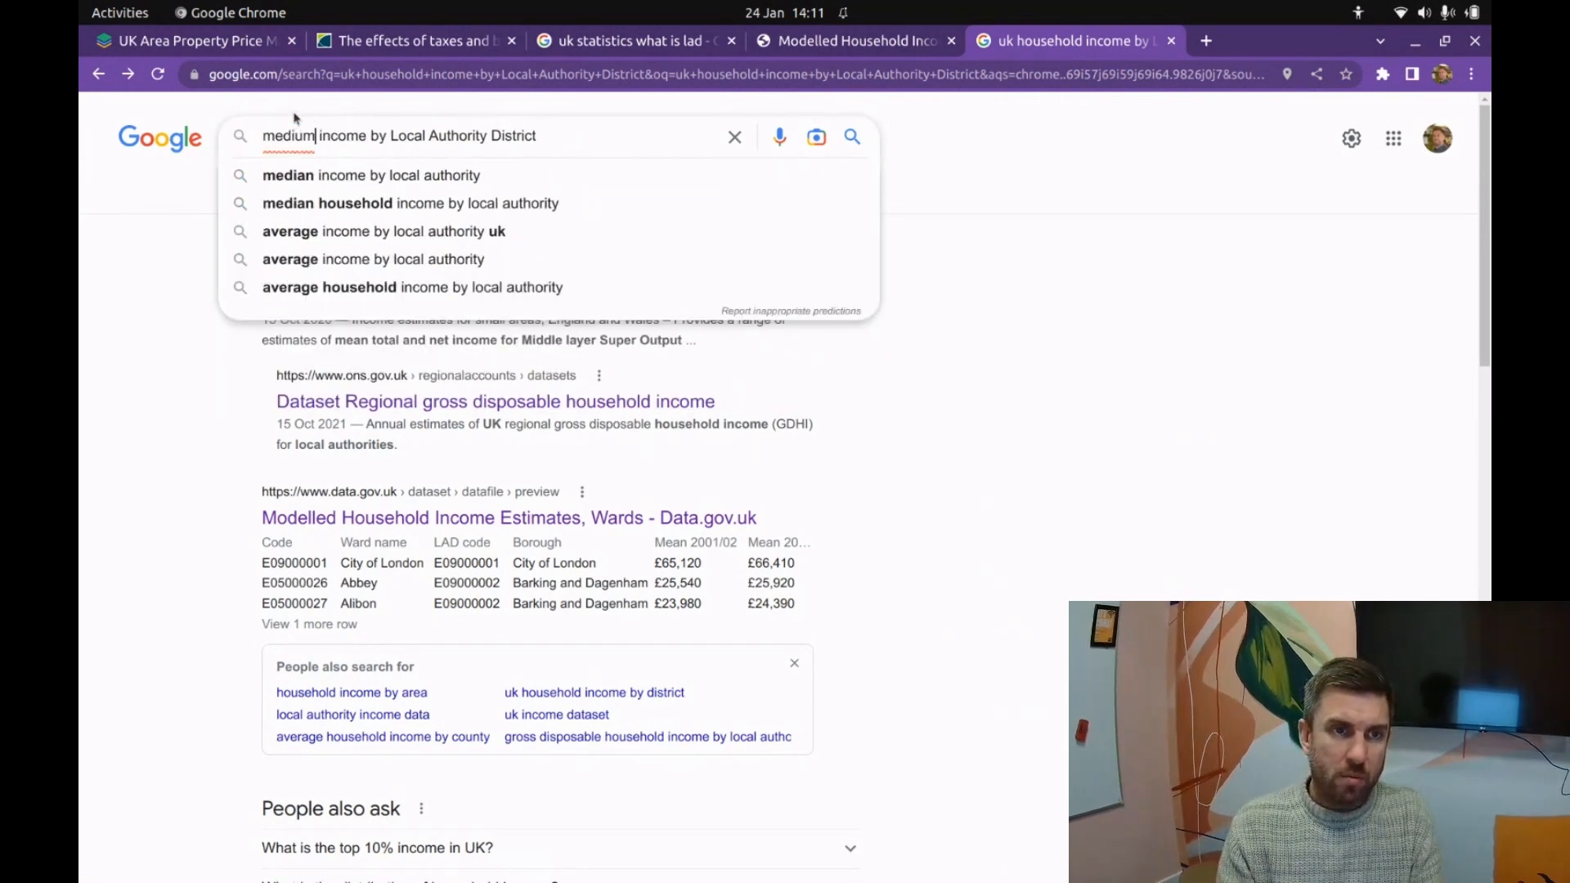
key(Return)
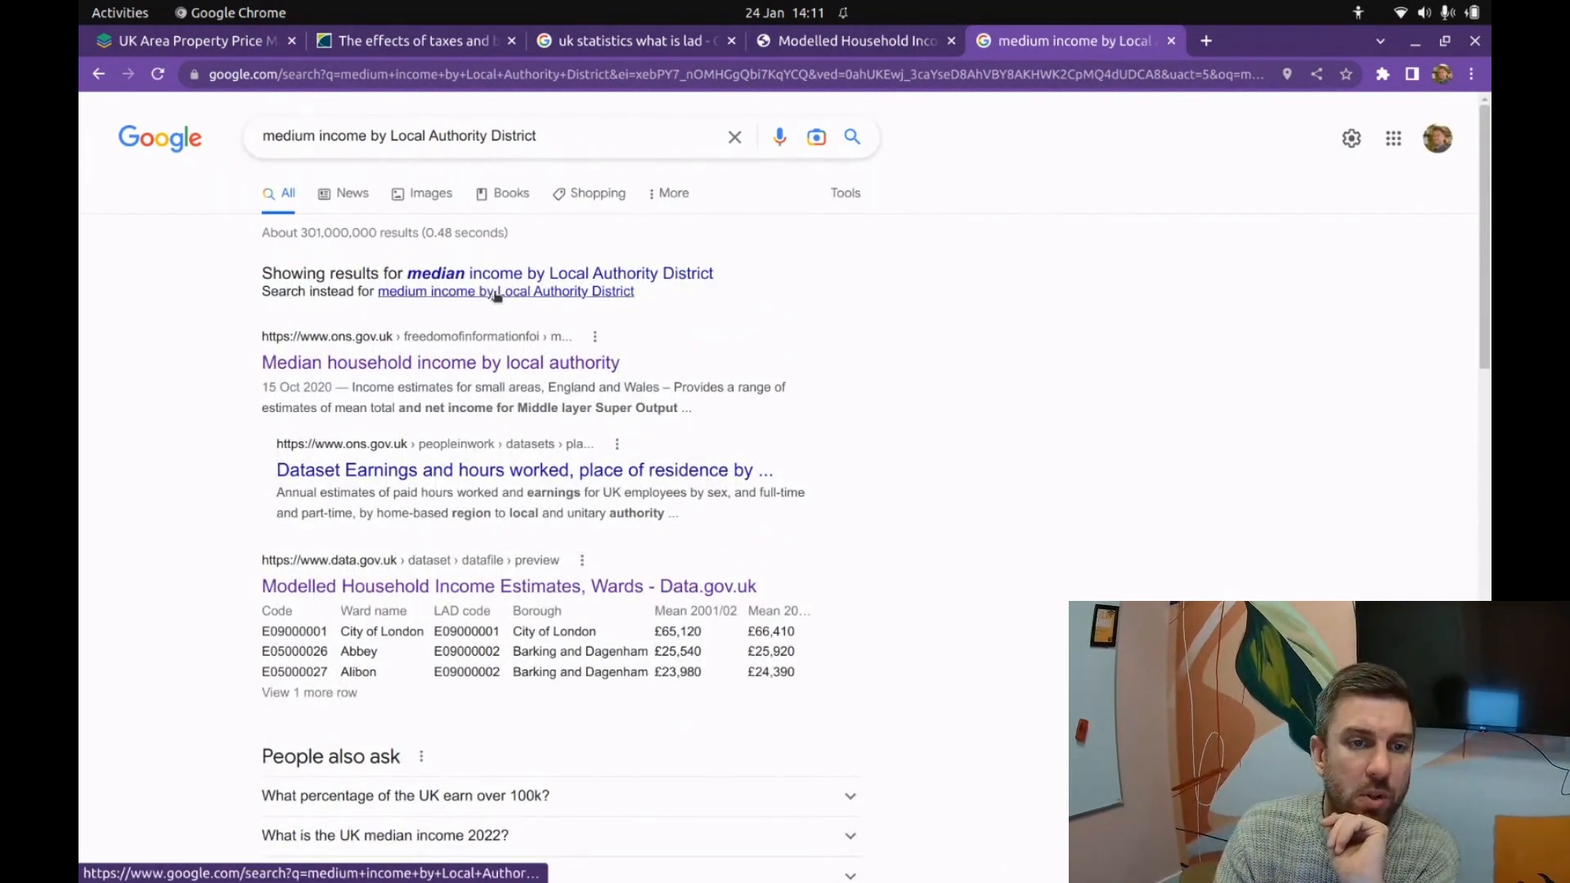
click(503, 273)
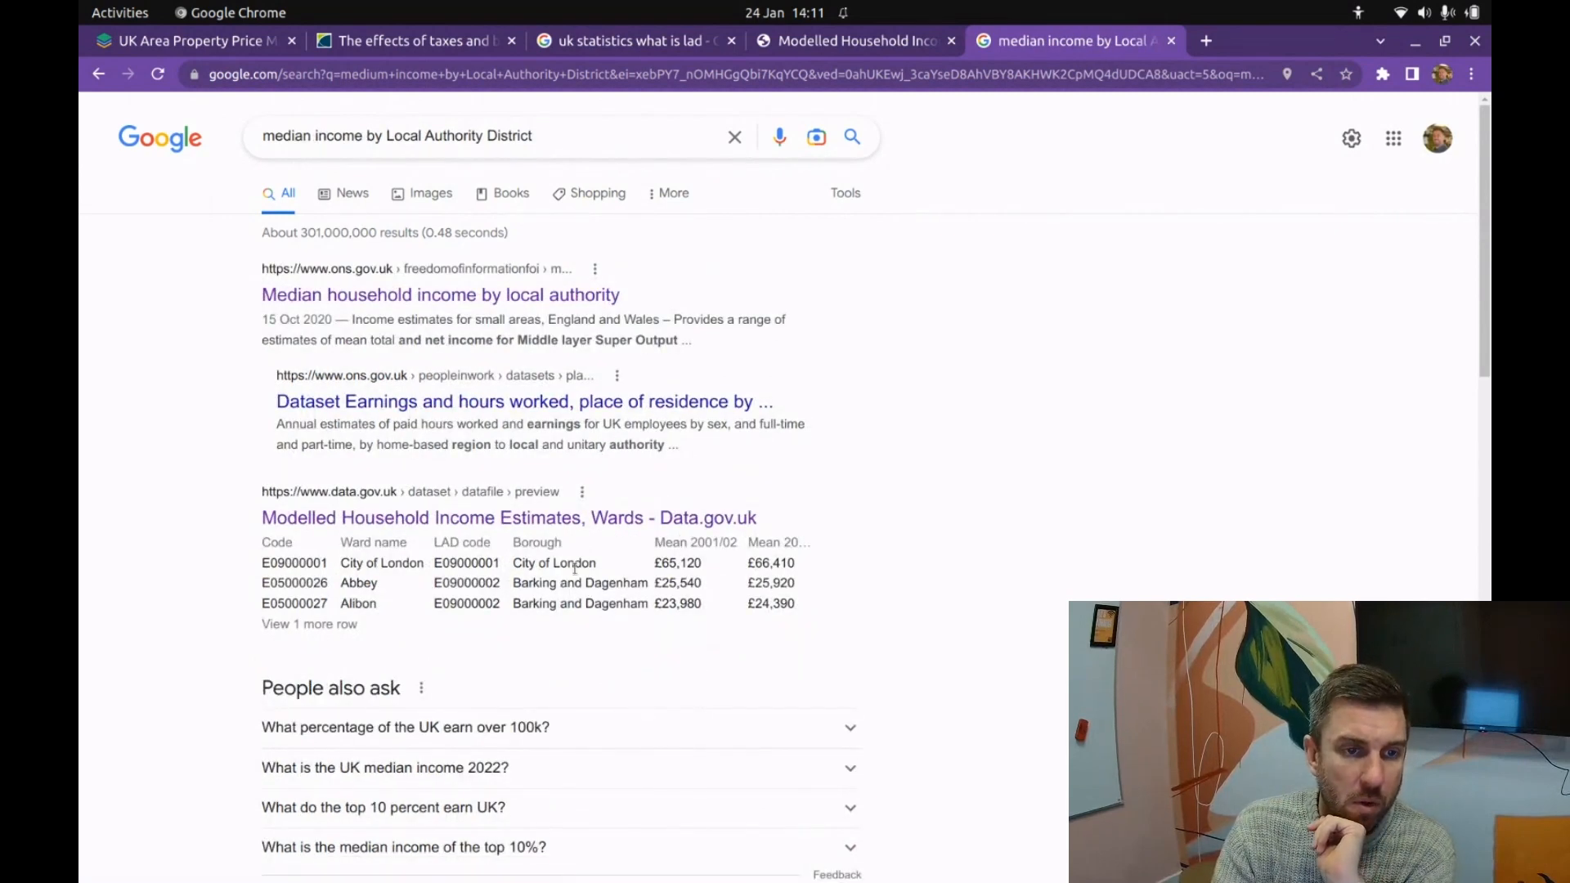
Step: Look through the median income search results and reopen the data.gov.uk preview of Modelled Household Income Estimates, Wards
scroll(274, 320, down, 3)
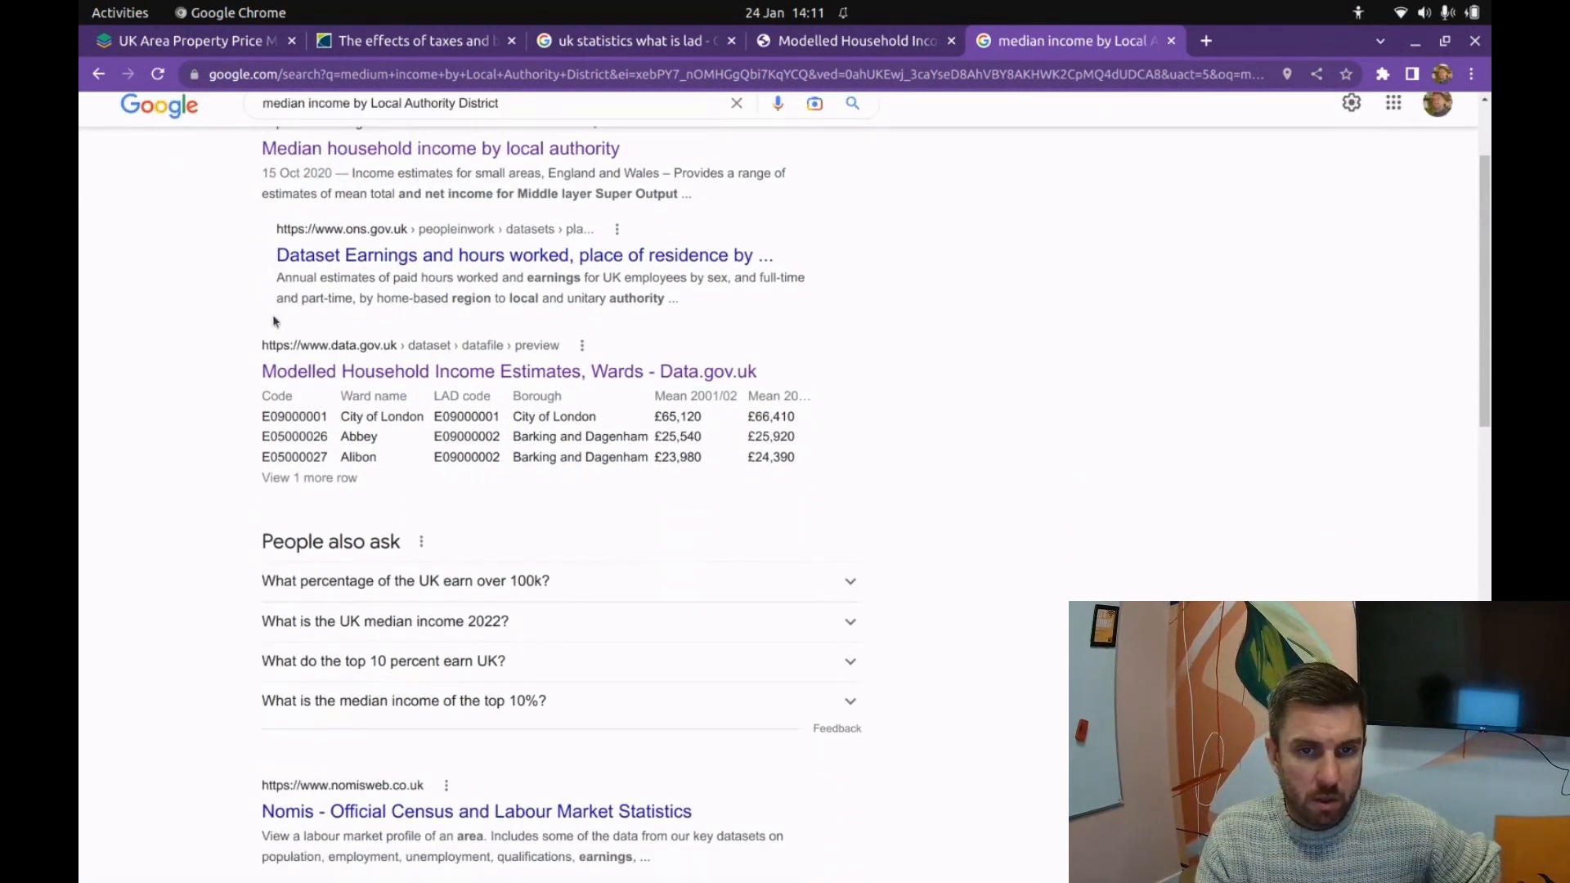
scroll(241, 441, down, 4)
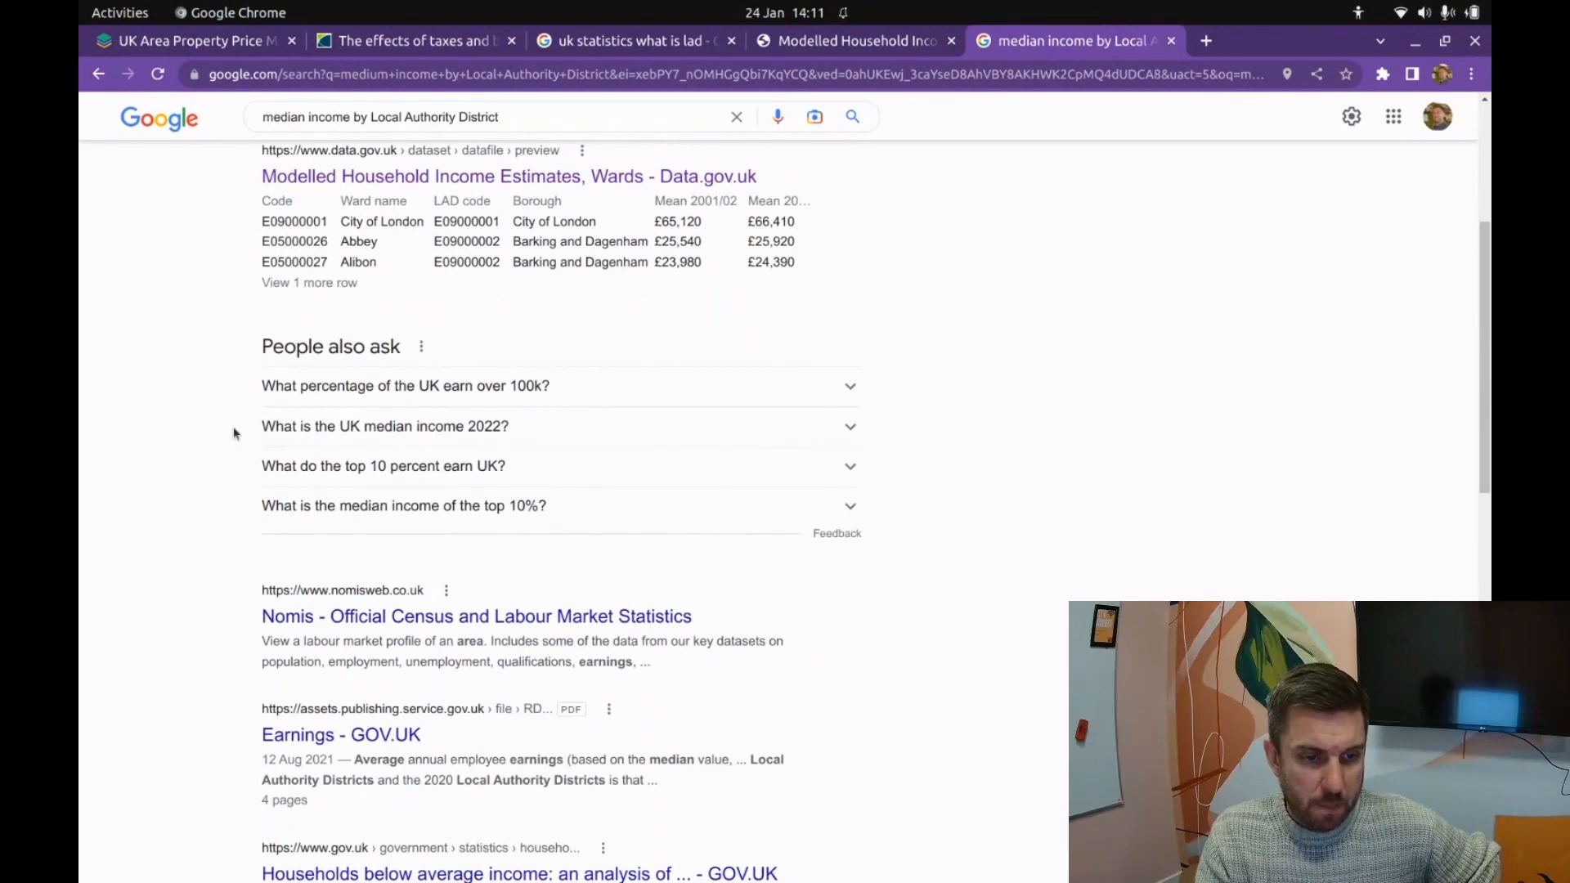
scroll(235, 433, down, 1)
scroll(236, 433, up, 4)
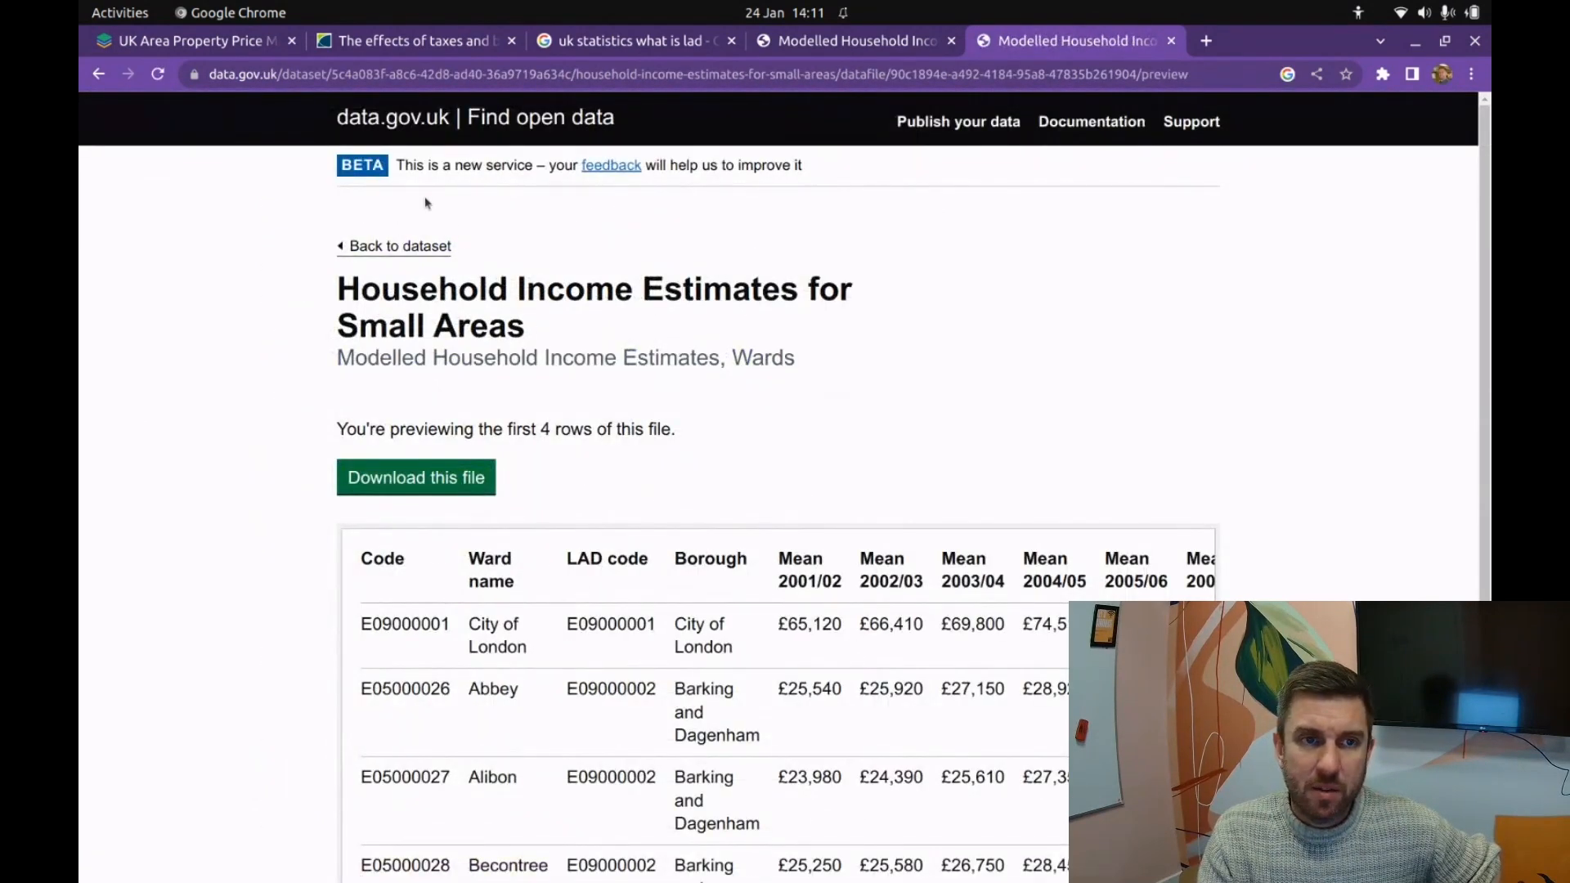
Step: Go to the data.gov.uk home page and search its open data for "median household income"
click(396, 126)
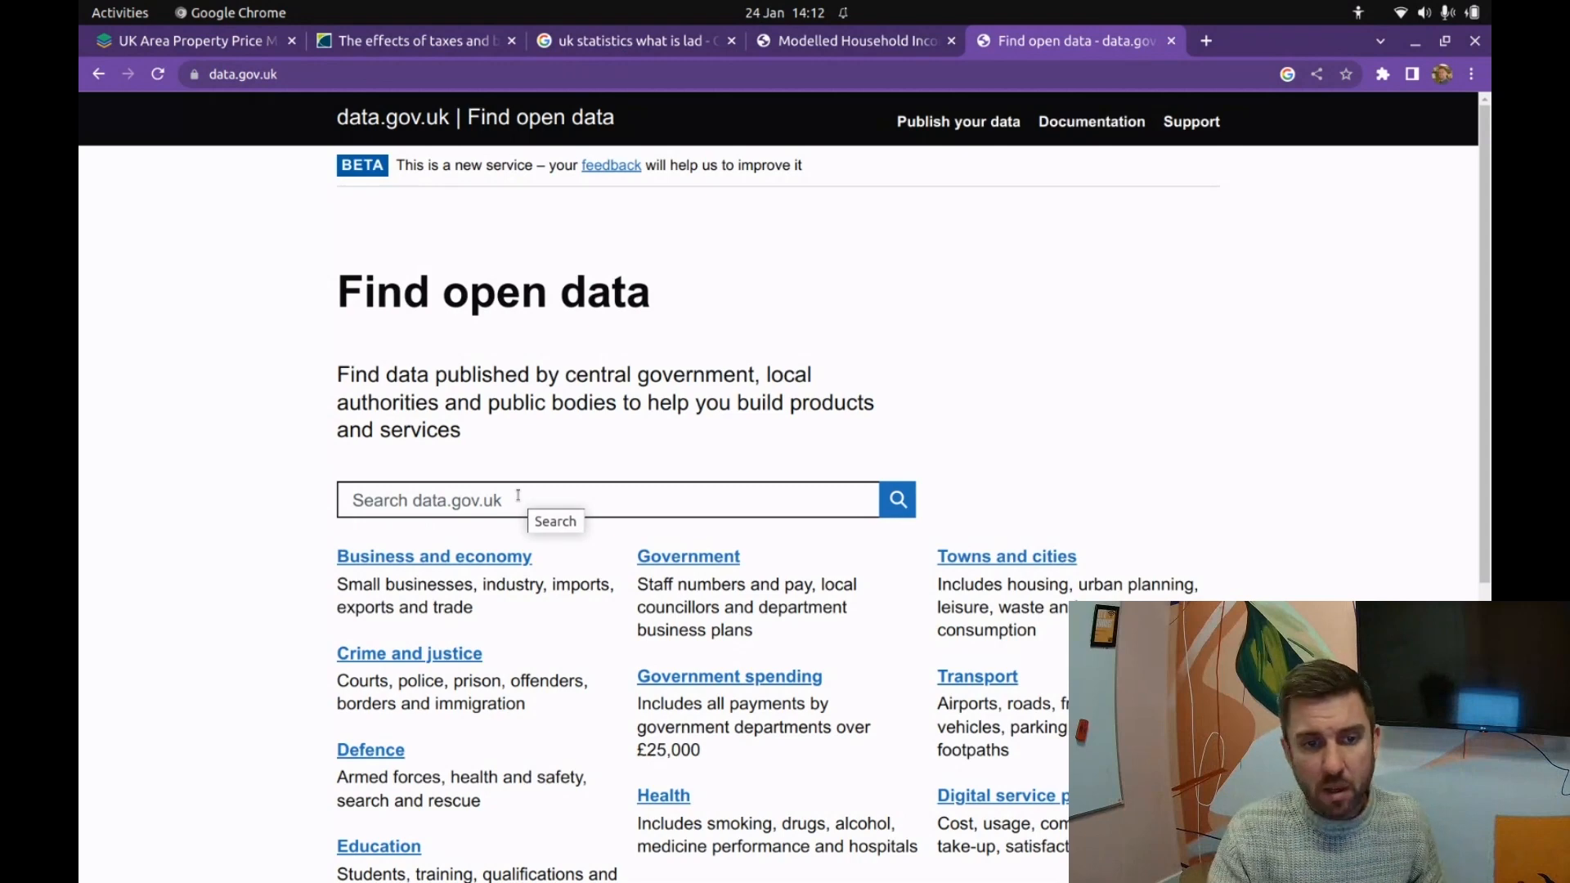
click(480, 493)
text(median household income)
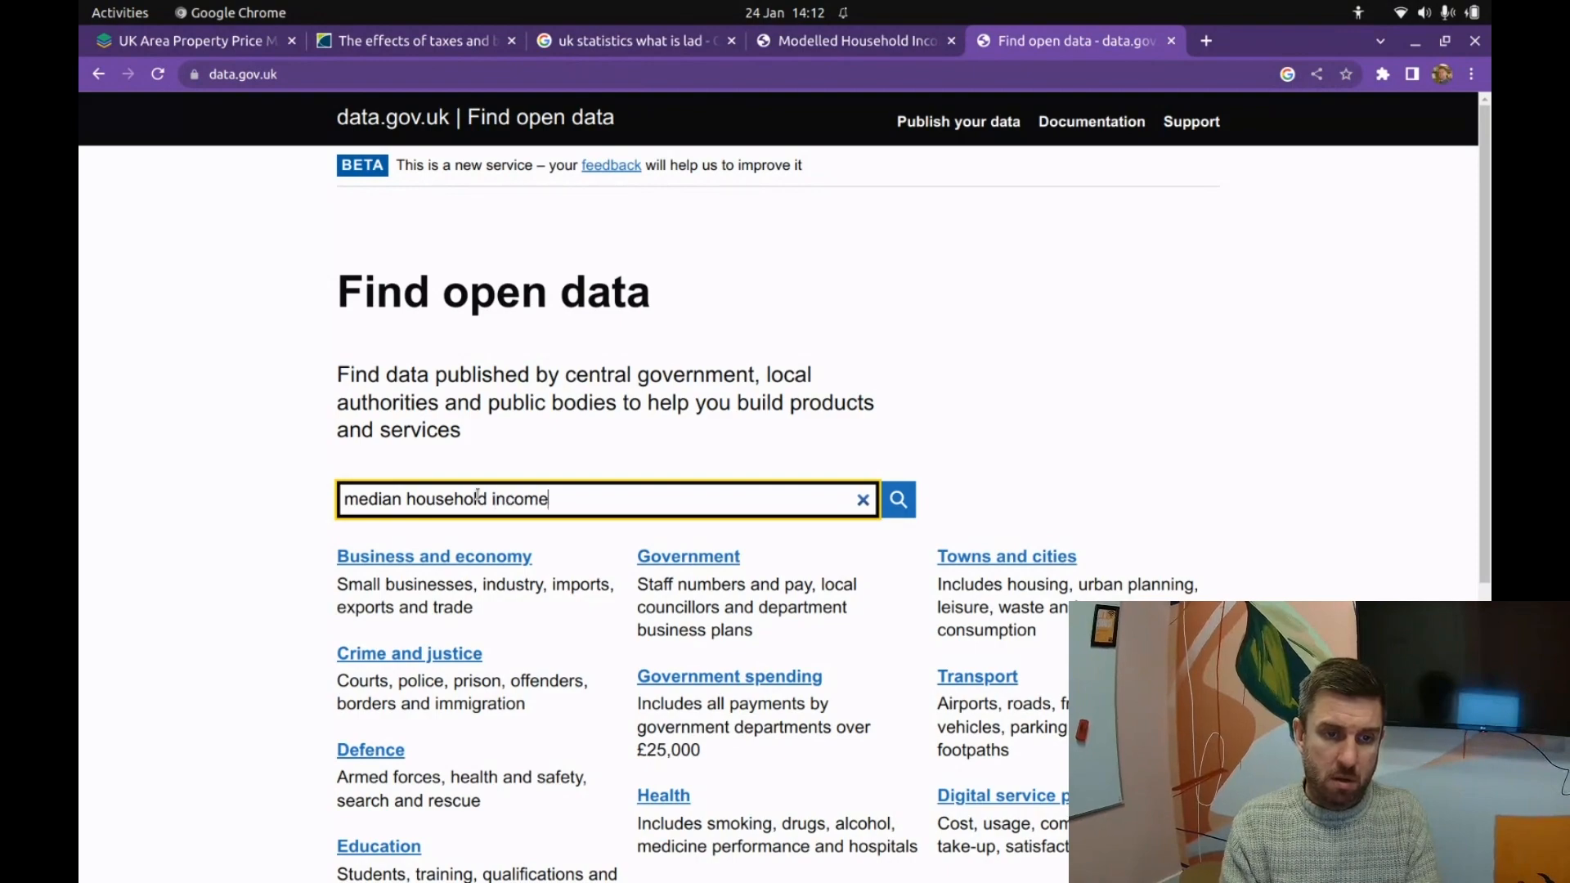
key(Return)
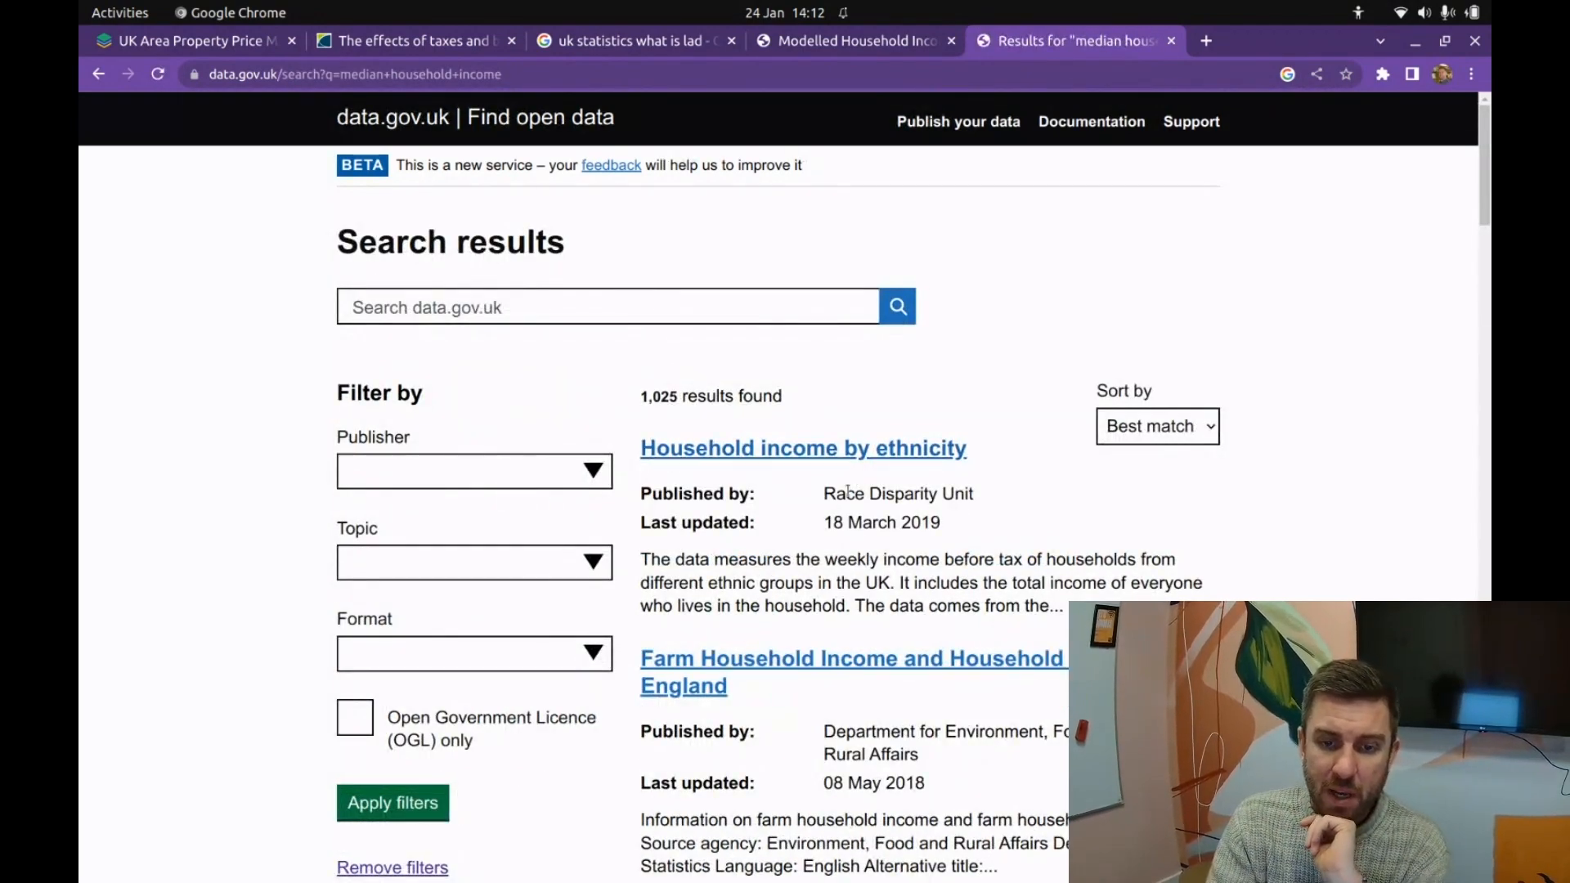
Step: Look through the data.gov.uk search results, checking dataset titles, publishers and last-updated dates, and return to the filters
scroll(847, 491, down, 7)
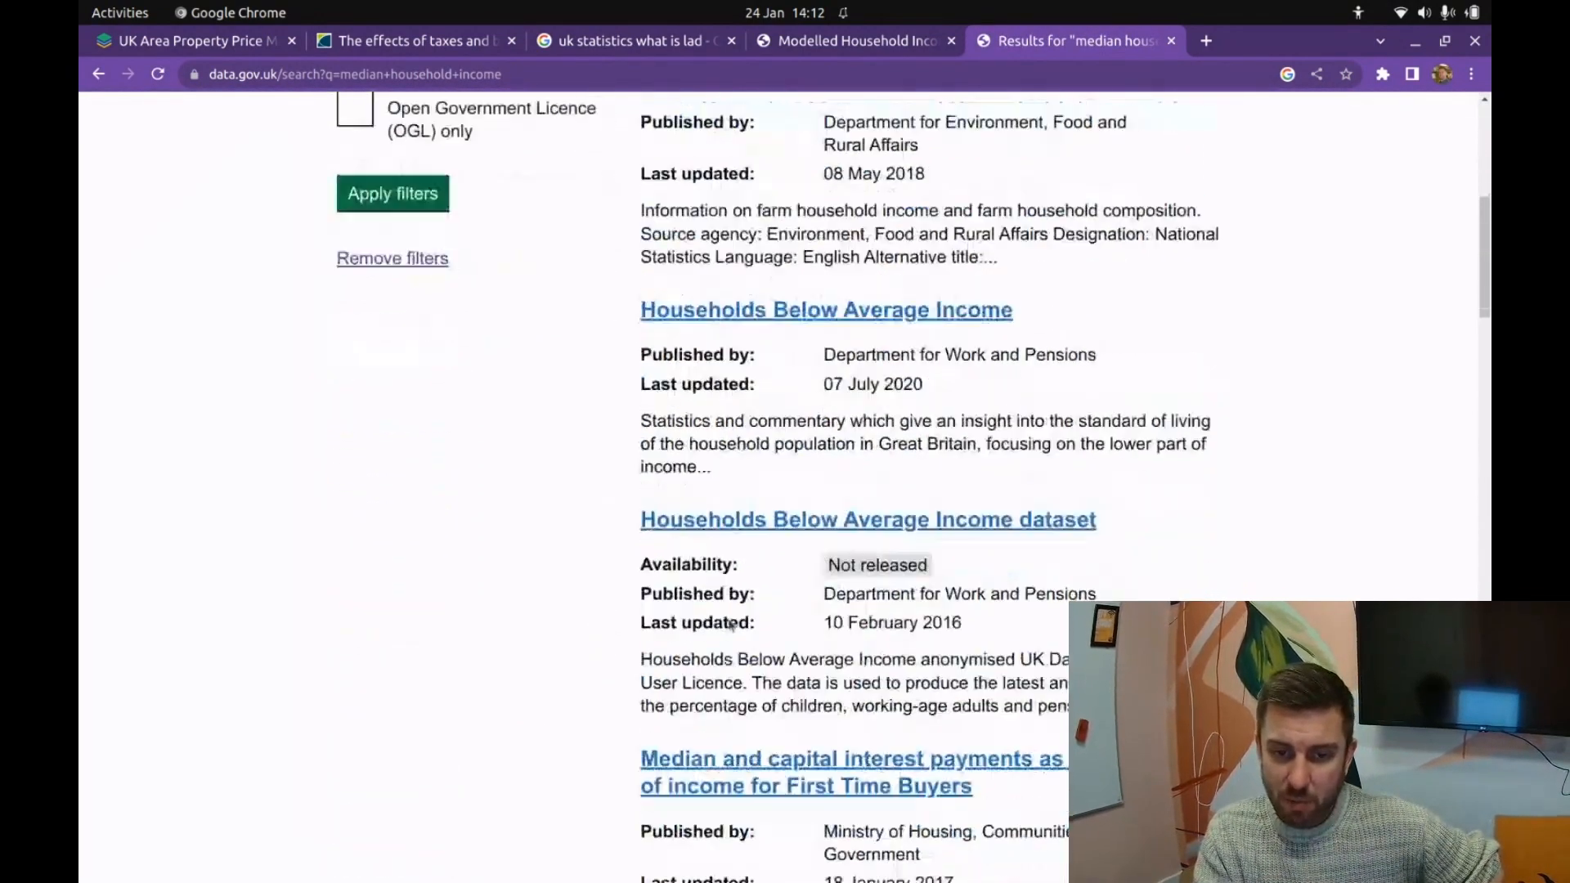
scroll(730, 626, down, 3)
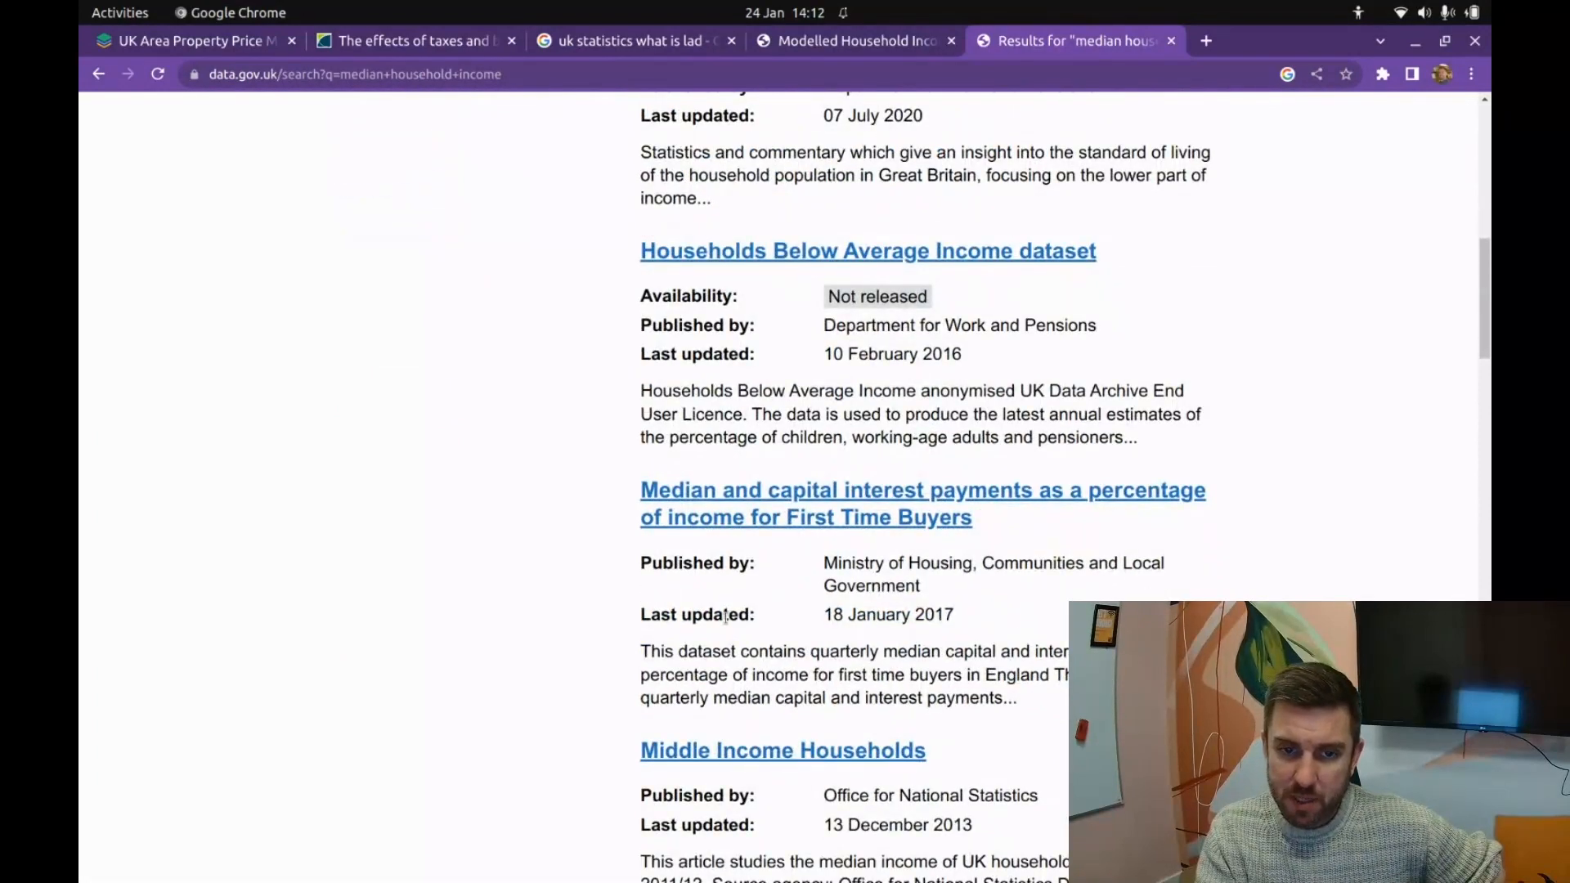
scroll(725, 615, down, 4)
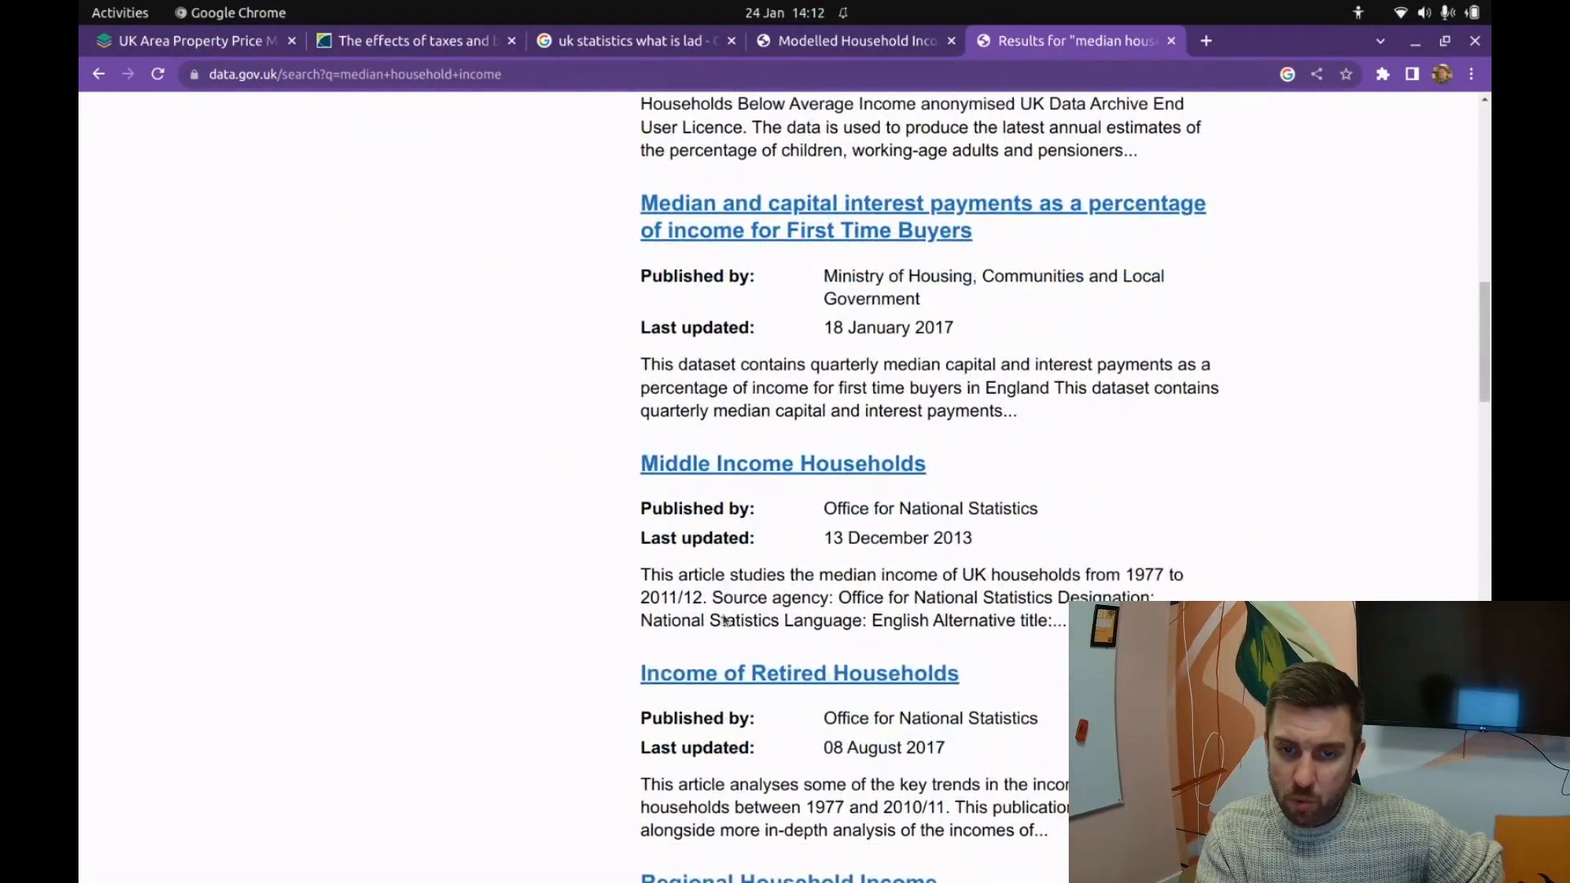
scroll(575, 489, down, 8)
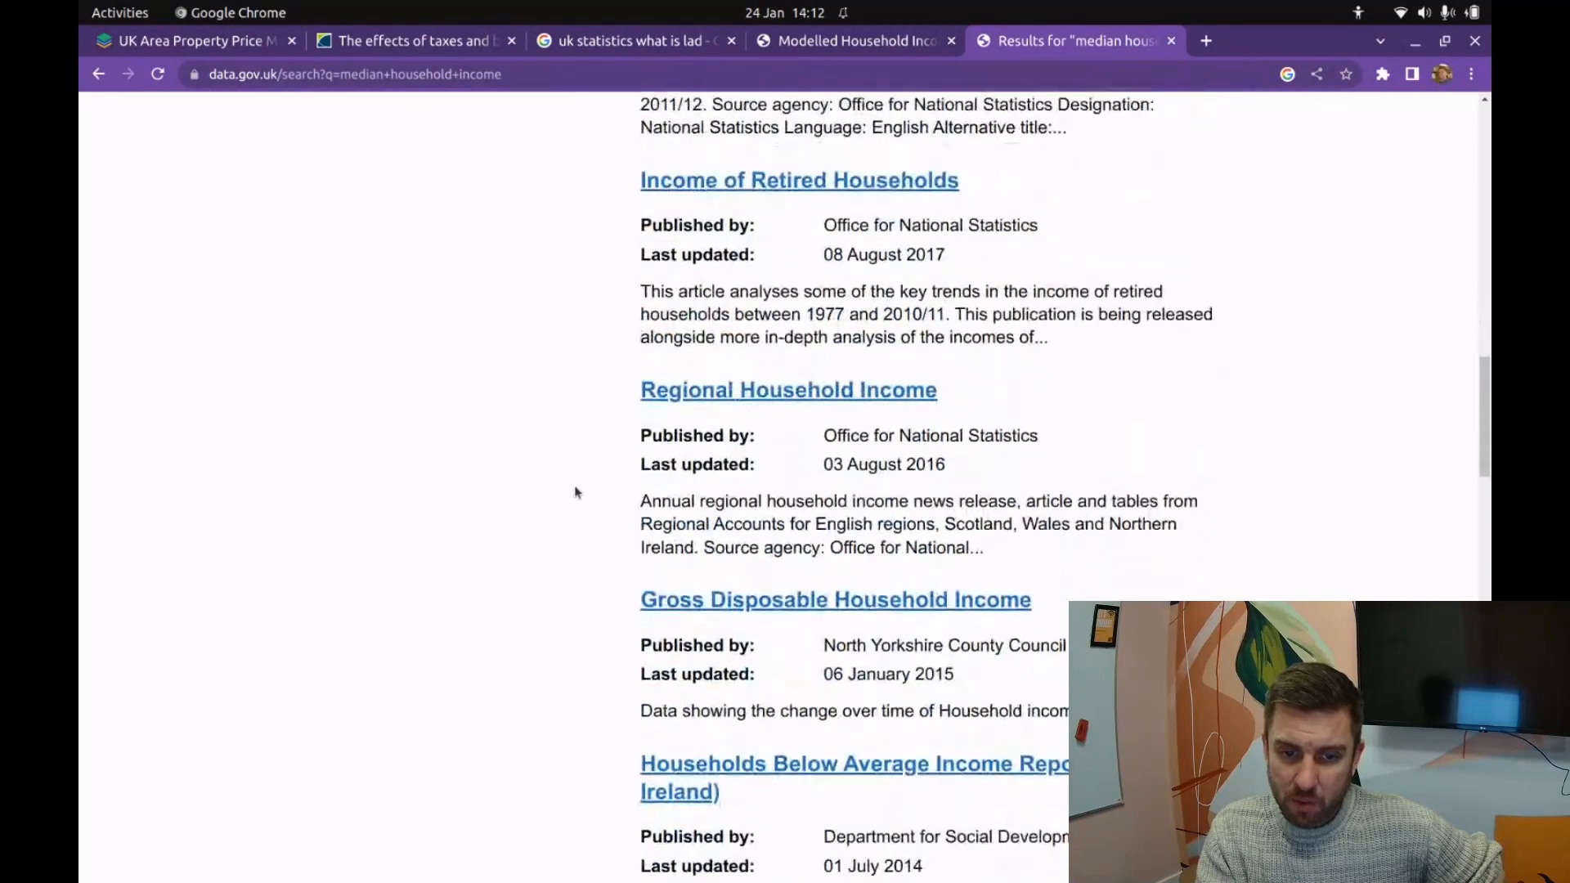
scroll(576, 489, down, 14)
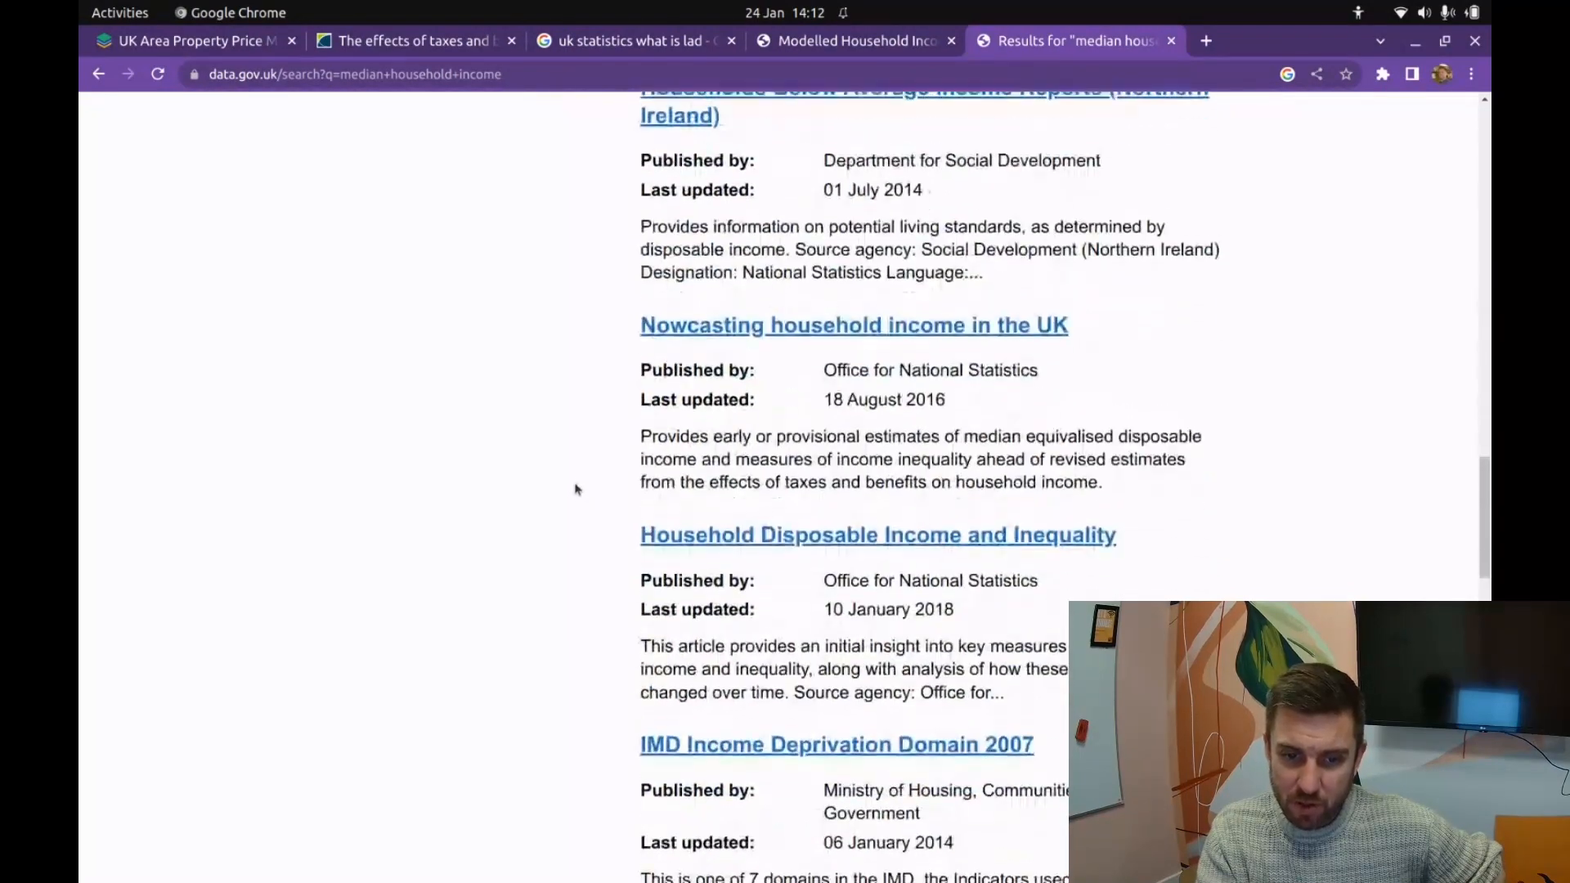
scroll(575, 490, down, 3)
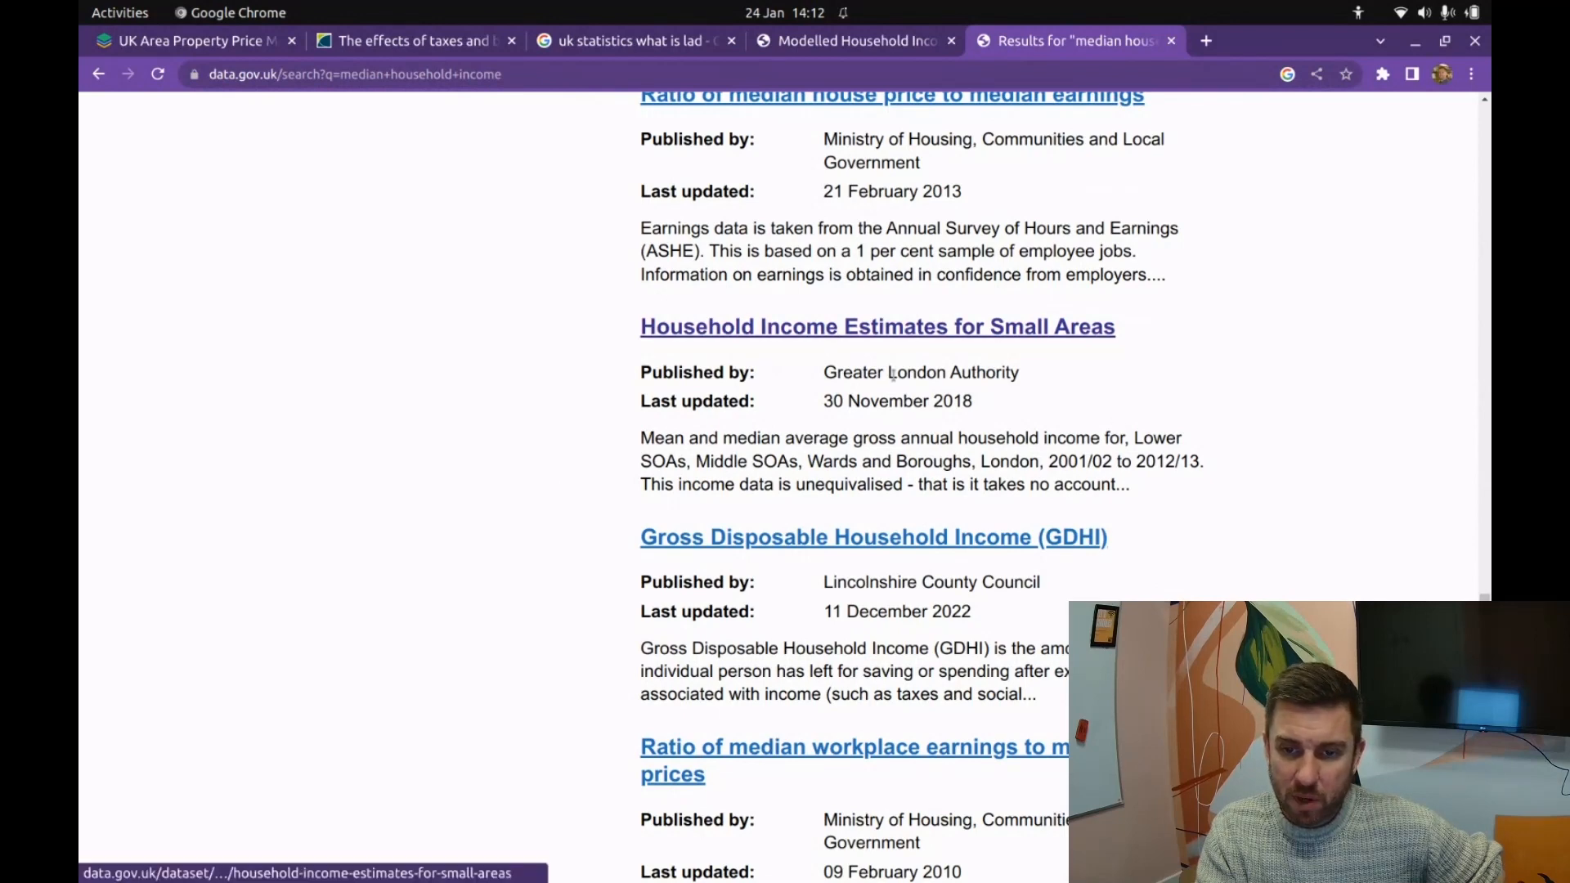
scroll(382, 615, up, 5)
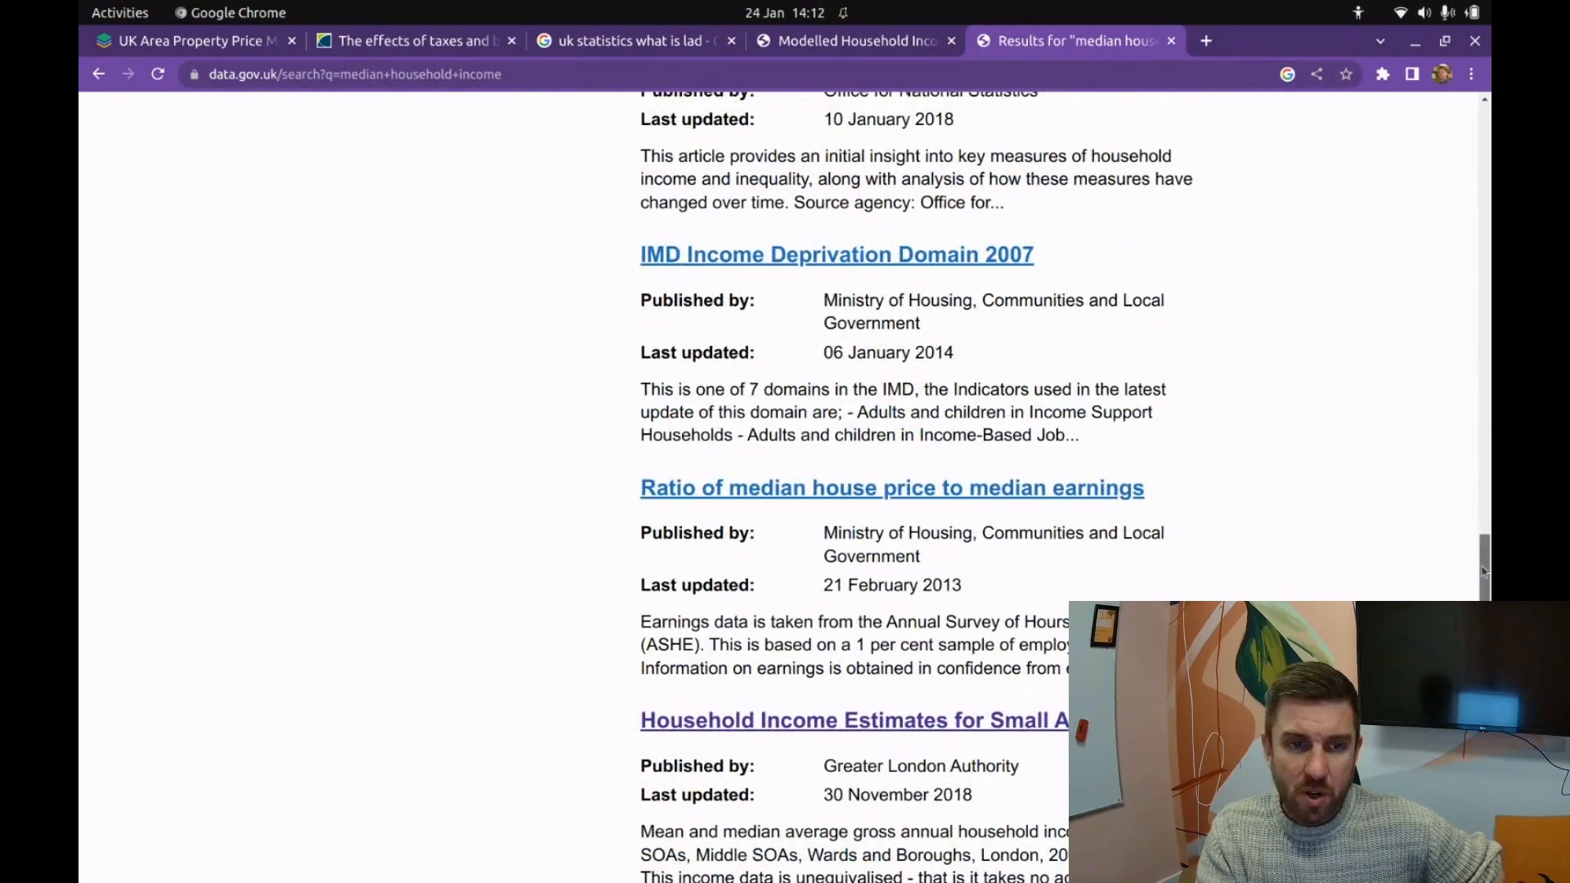
scroll(441, 501, up, 15)
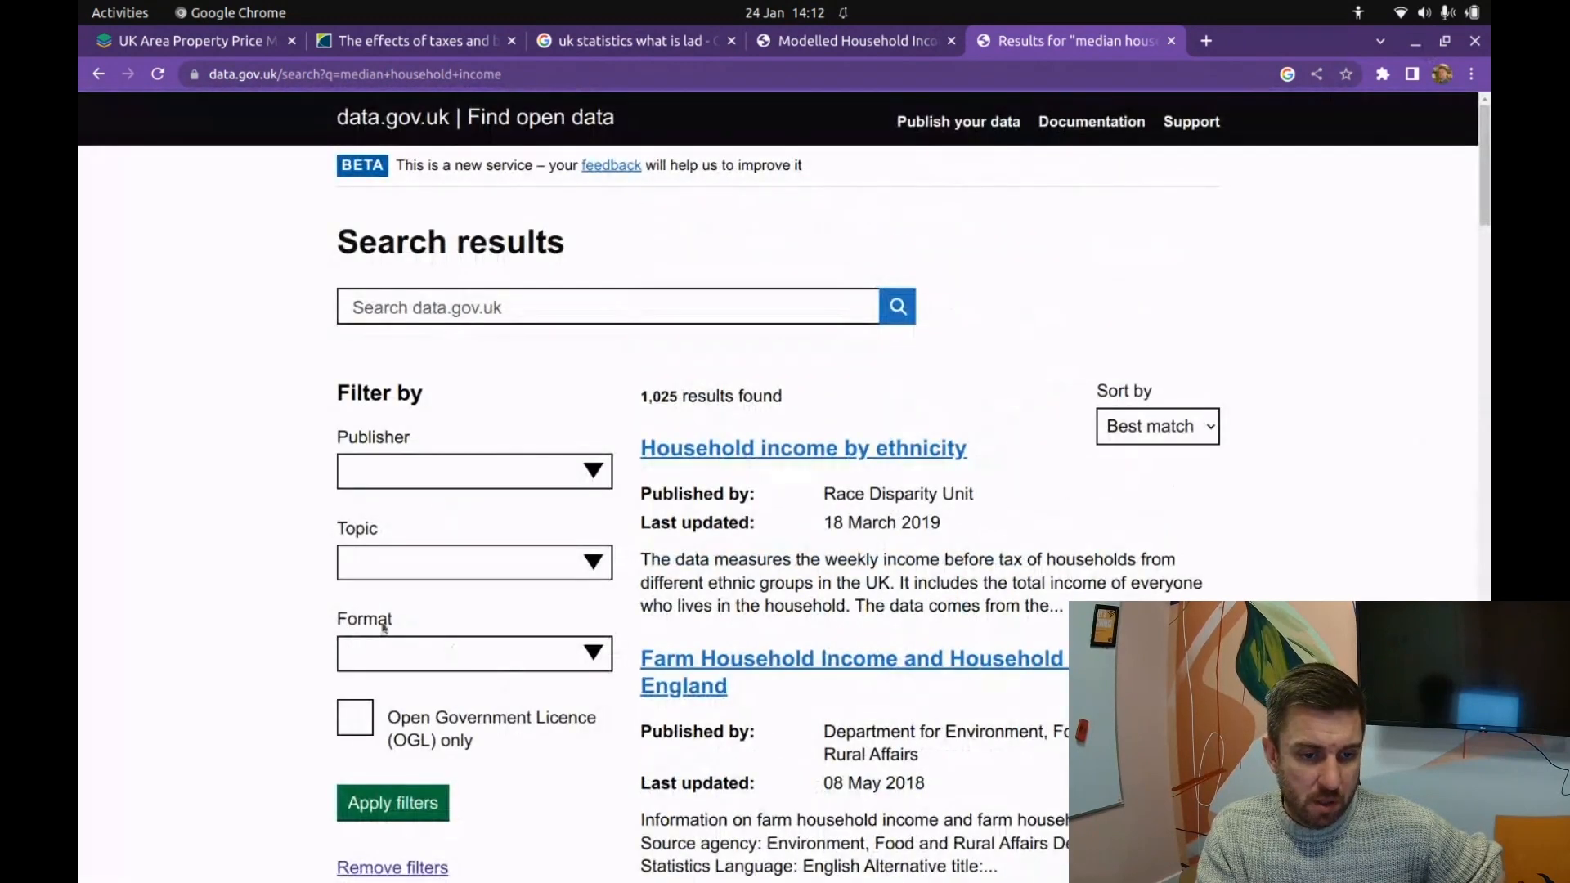
Step: Look through the Publisher filter options for the median household income results and close the list without choosing one
click(570, 479)
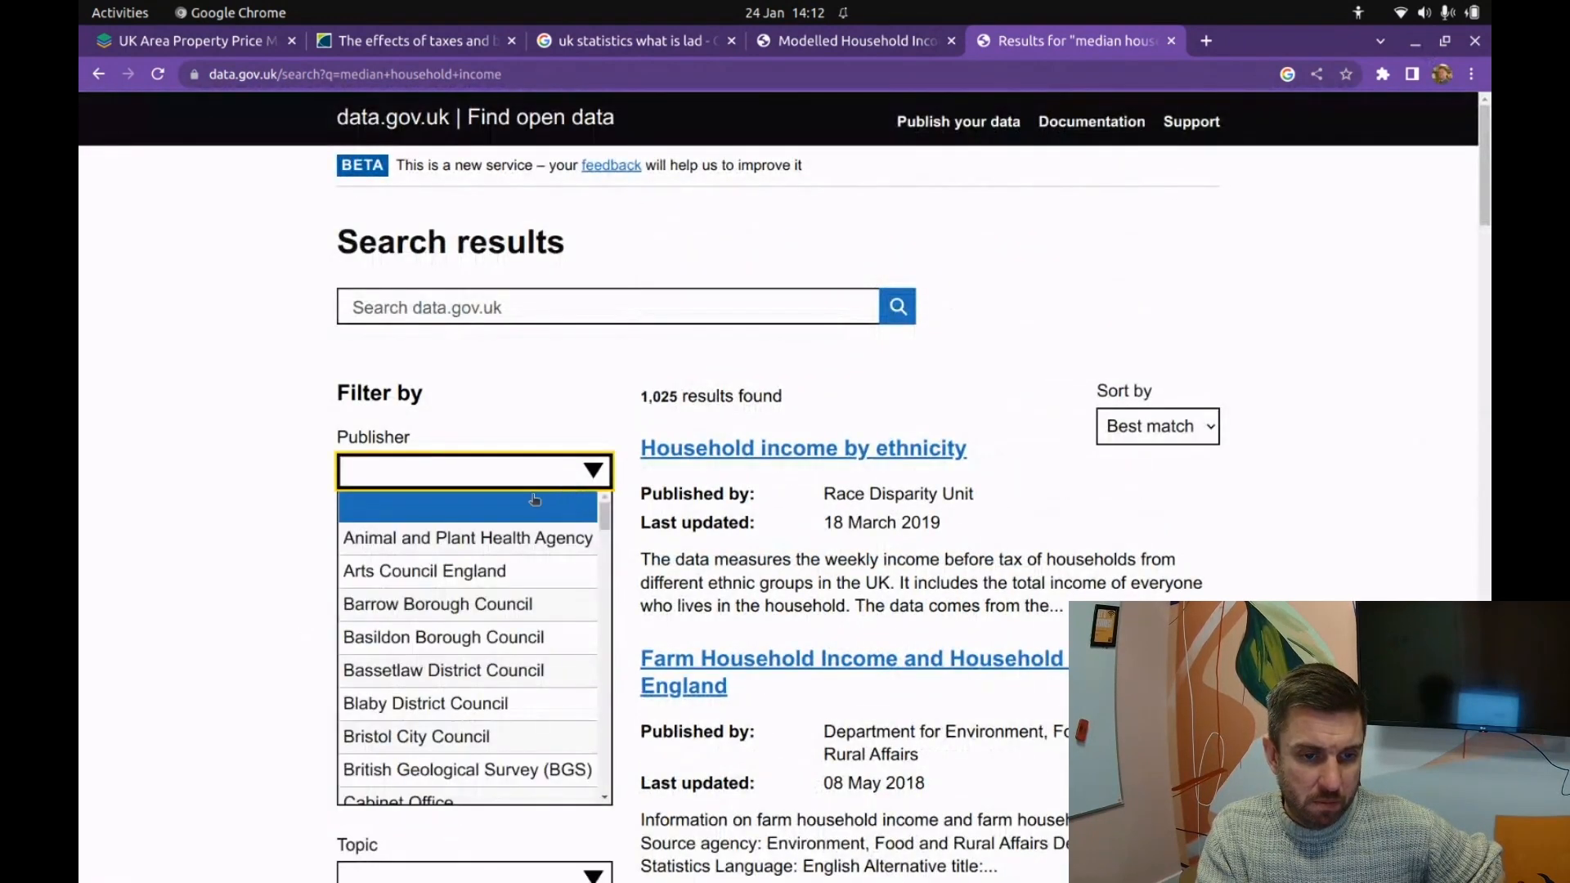
scroll(490, 550, down, 8)
scroll(489, 550, up, 8)
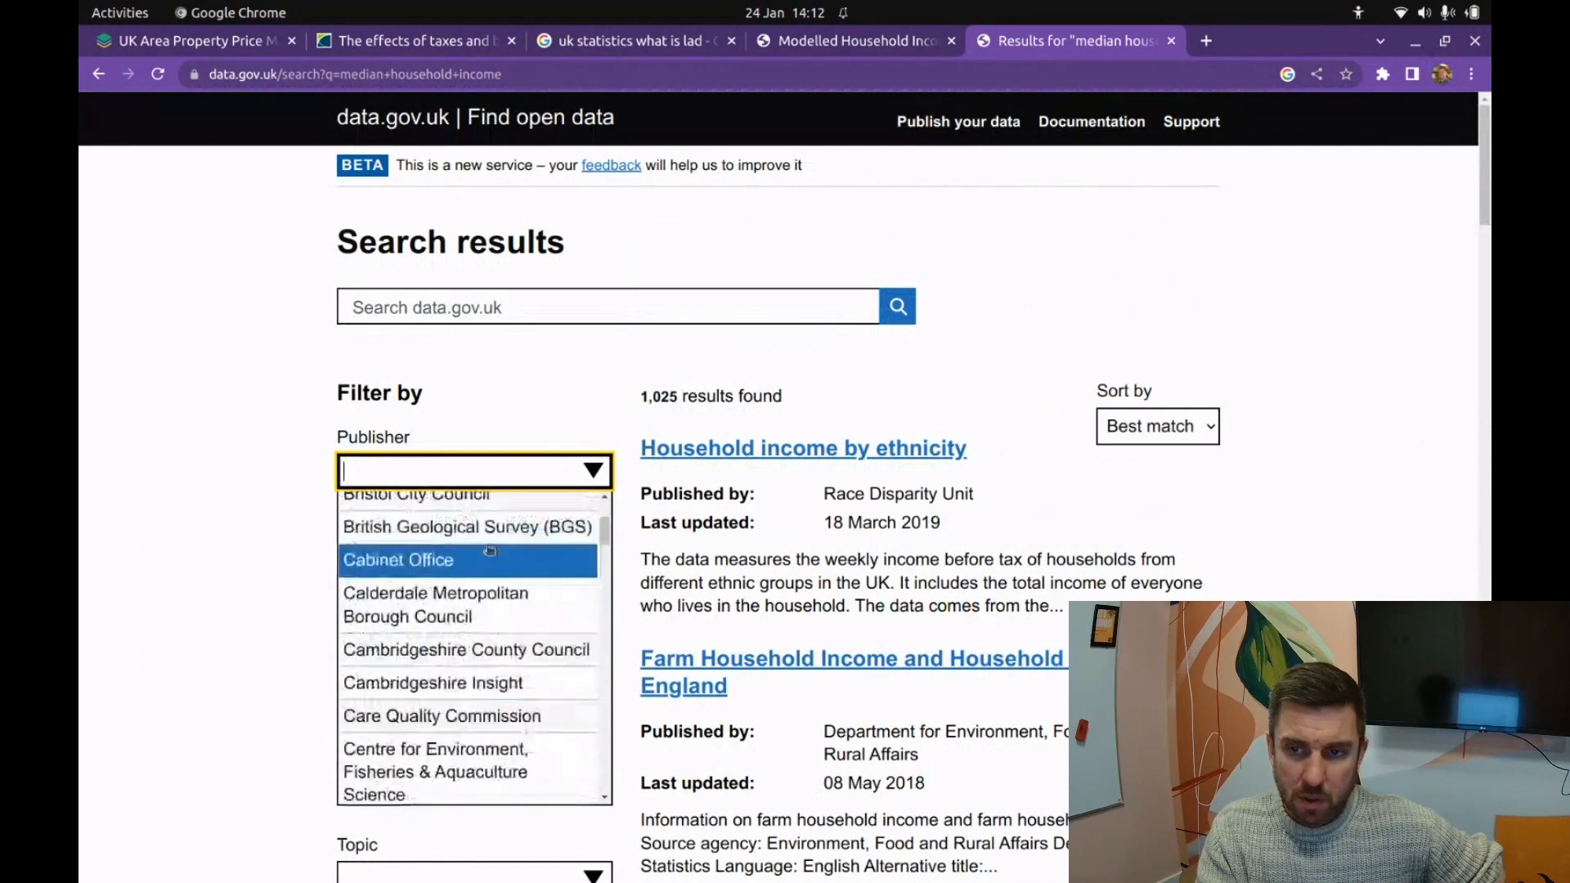
scroll(490, 550, up, 3)
click(286, 493)
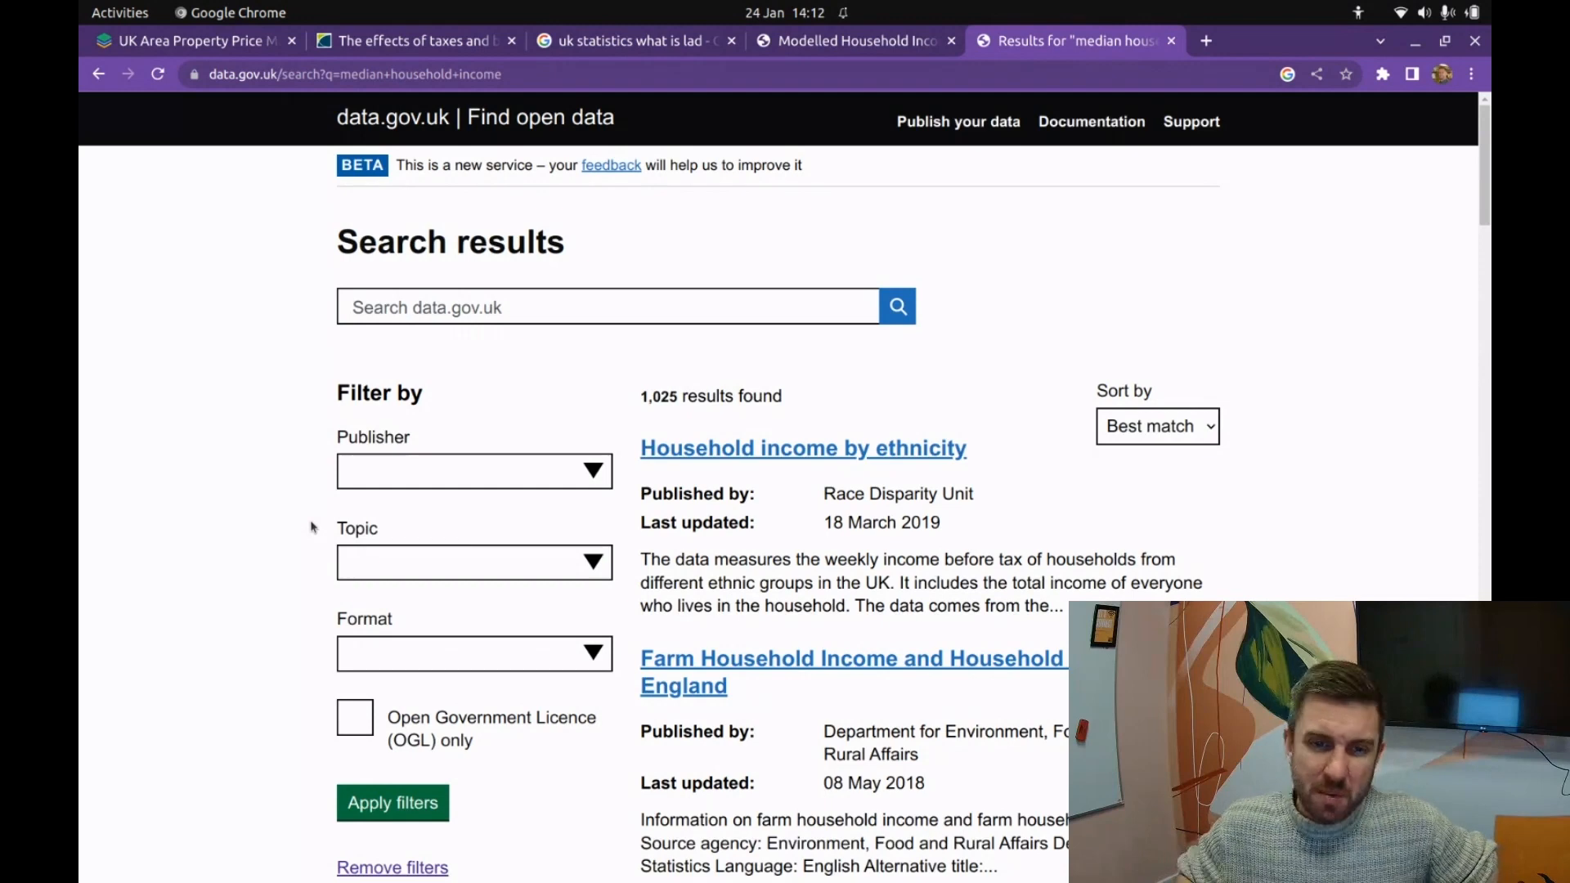
Step: Return to the data.gov.uk home page, look over the topic categories and open Business and economy
click(98, 73)
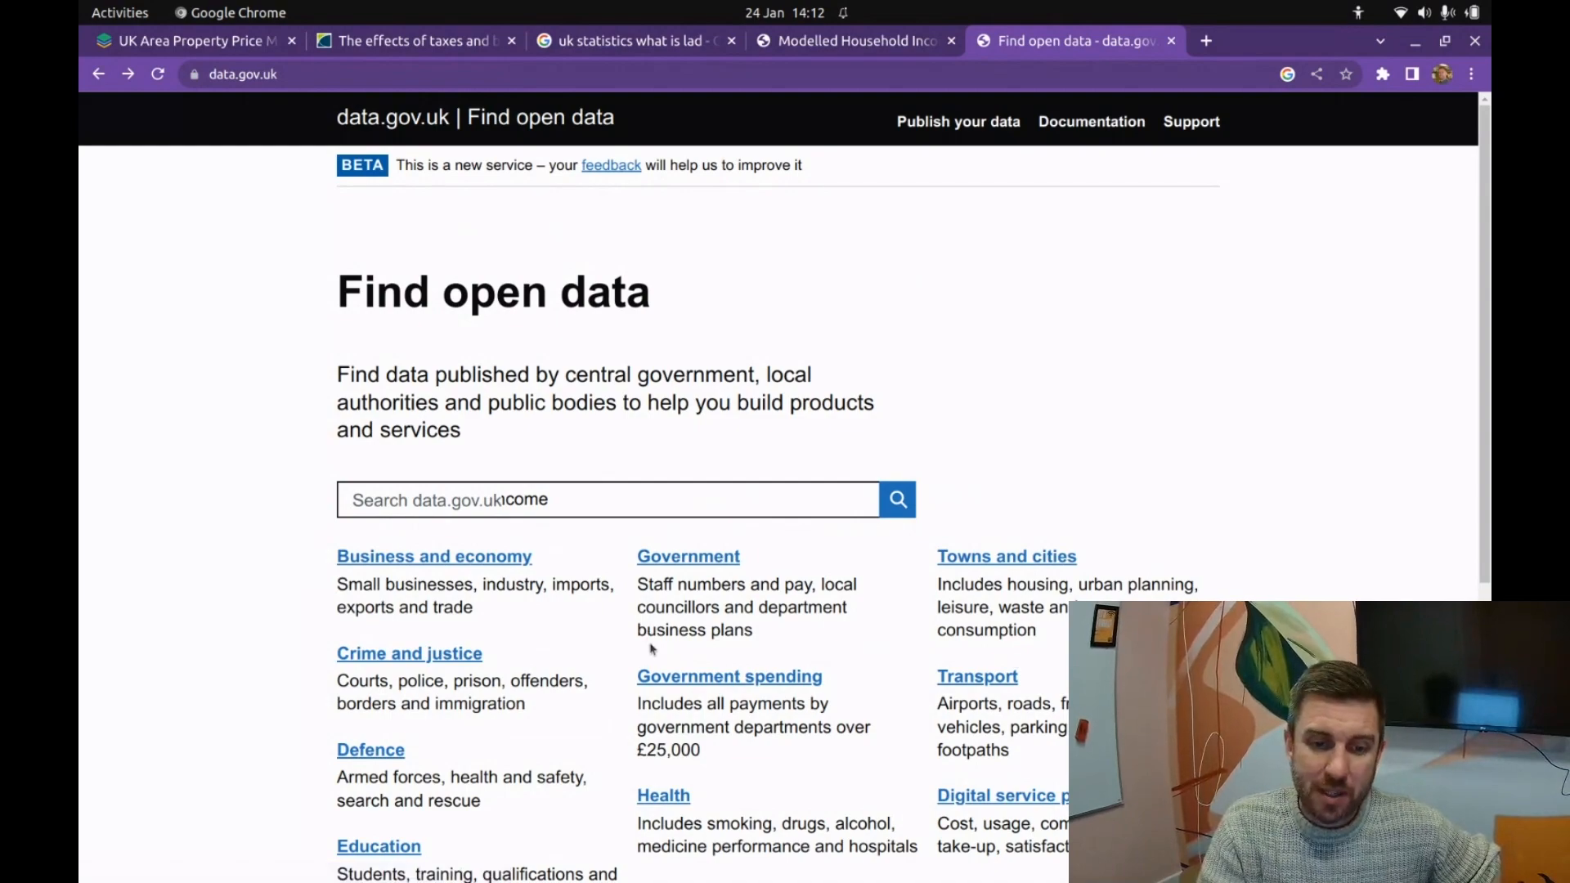
scroll(651, 648, down, 5)
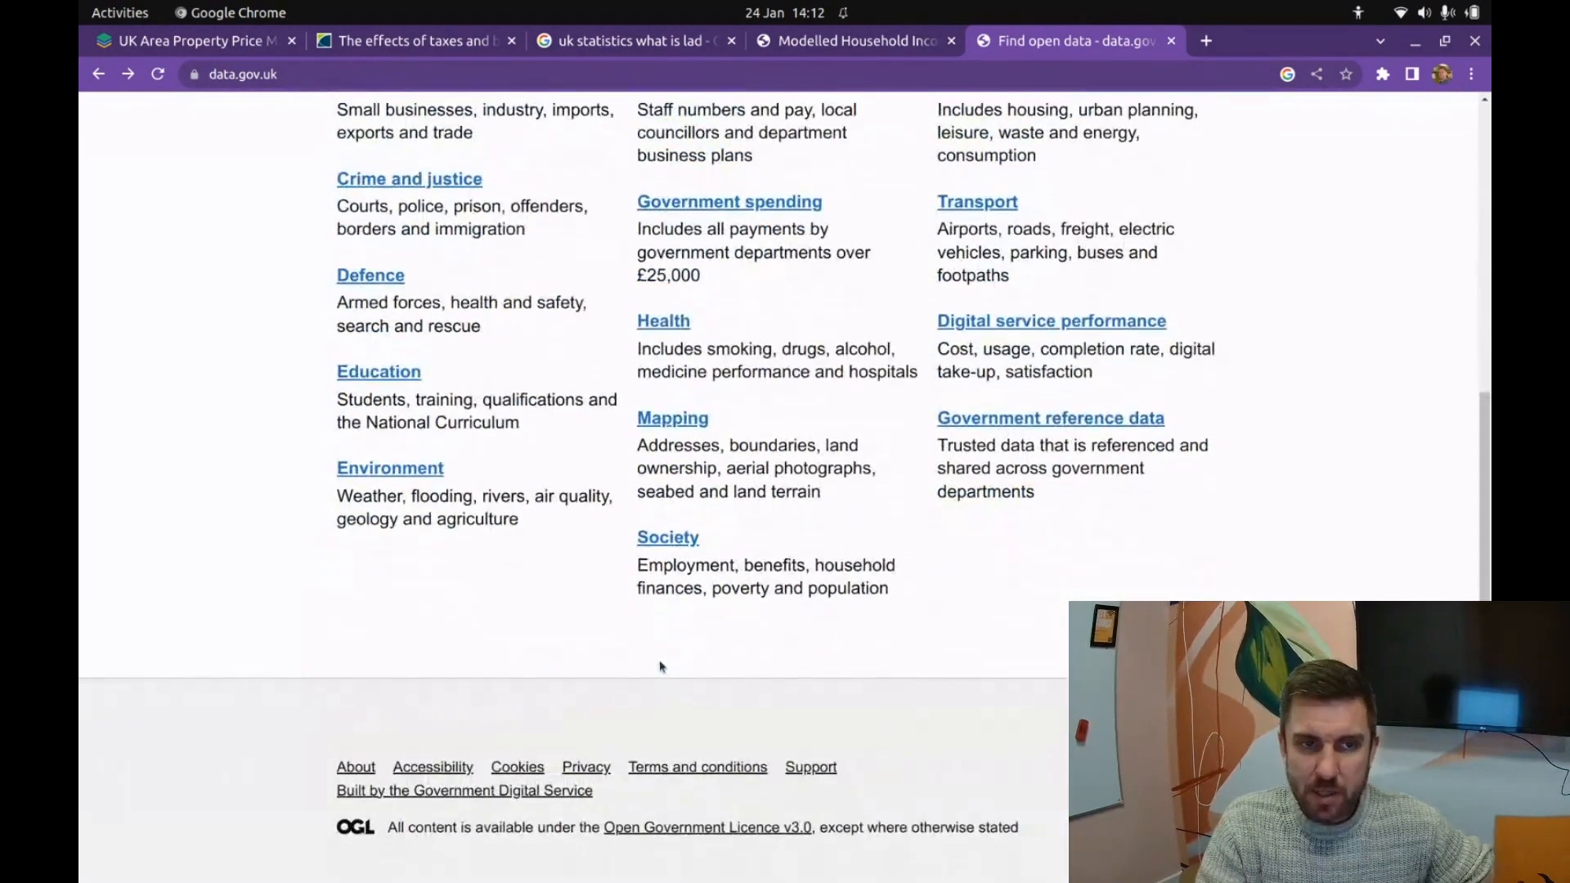
scroll(654, 658, up, 4)
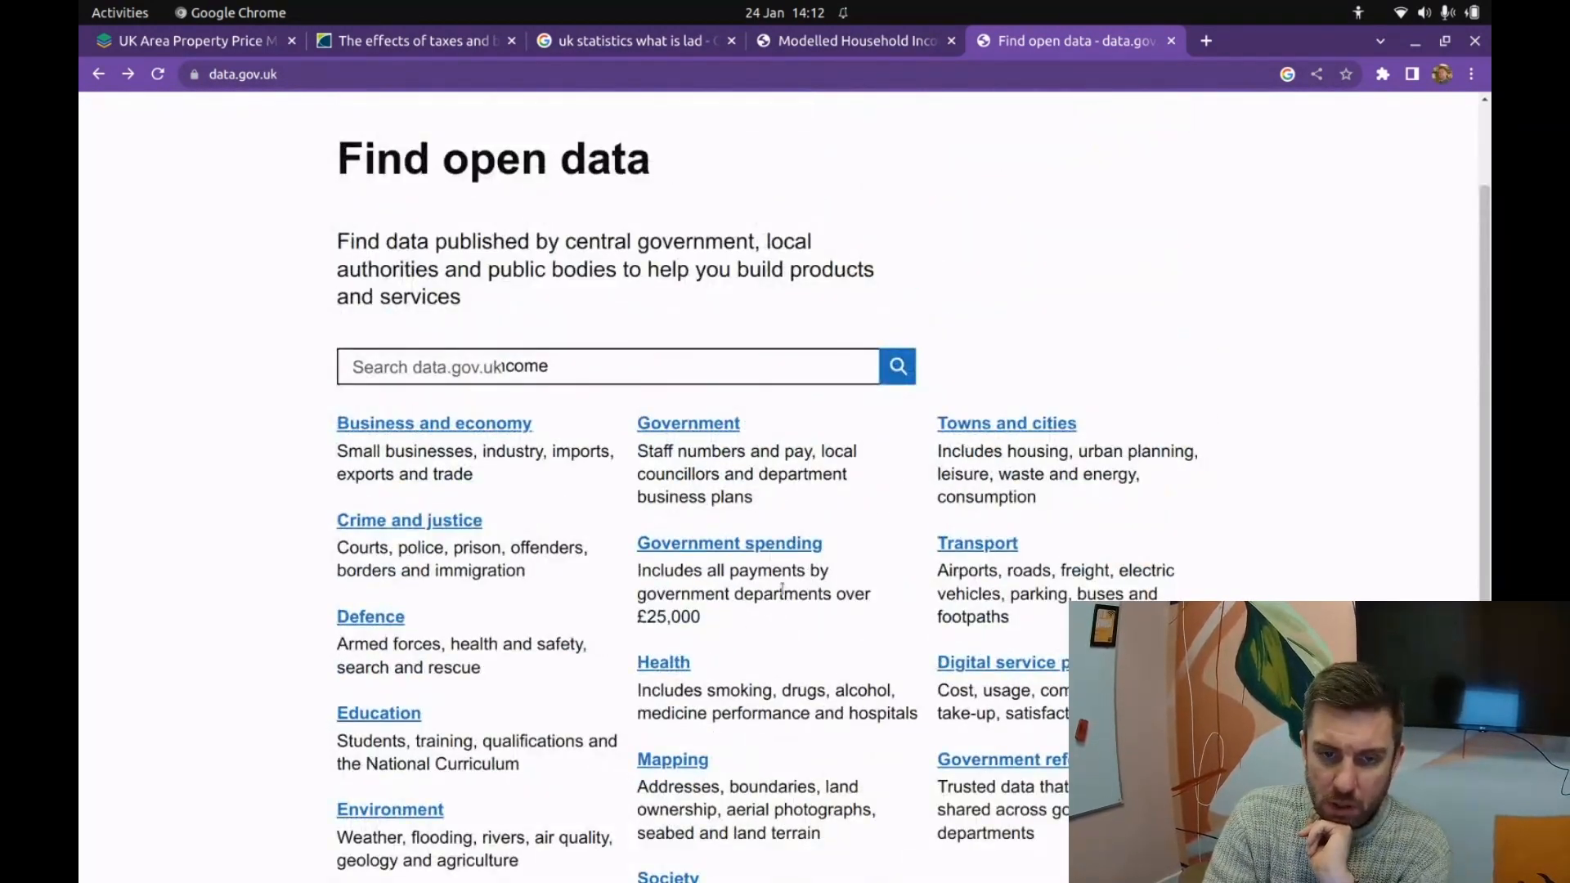
scroll(783, 590, down, 2)
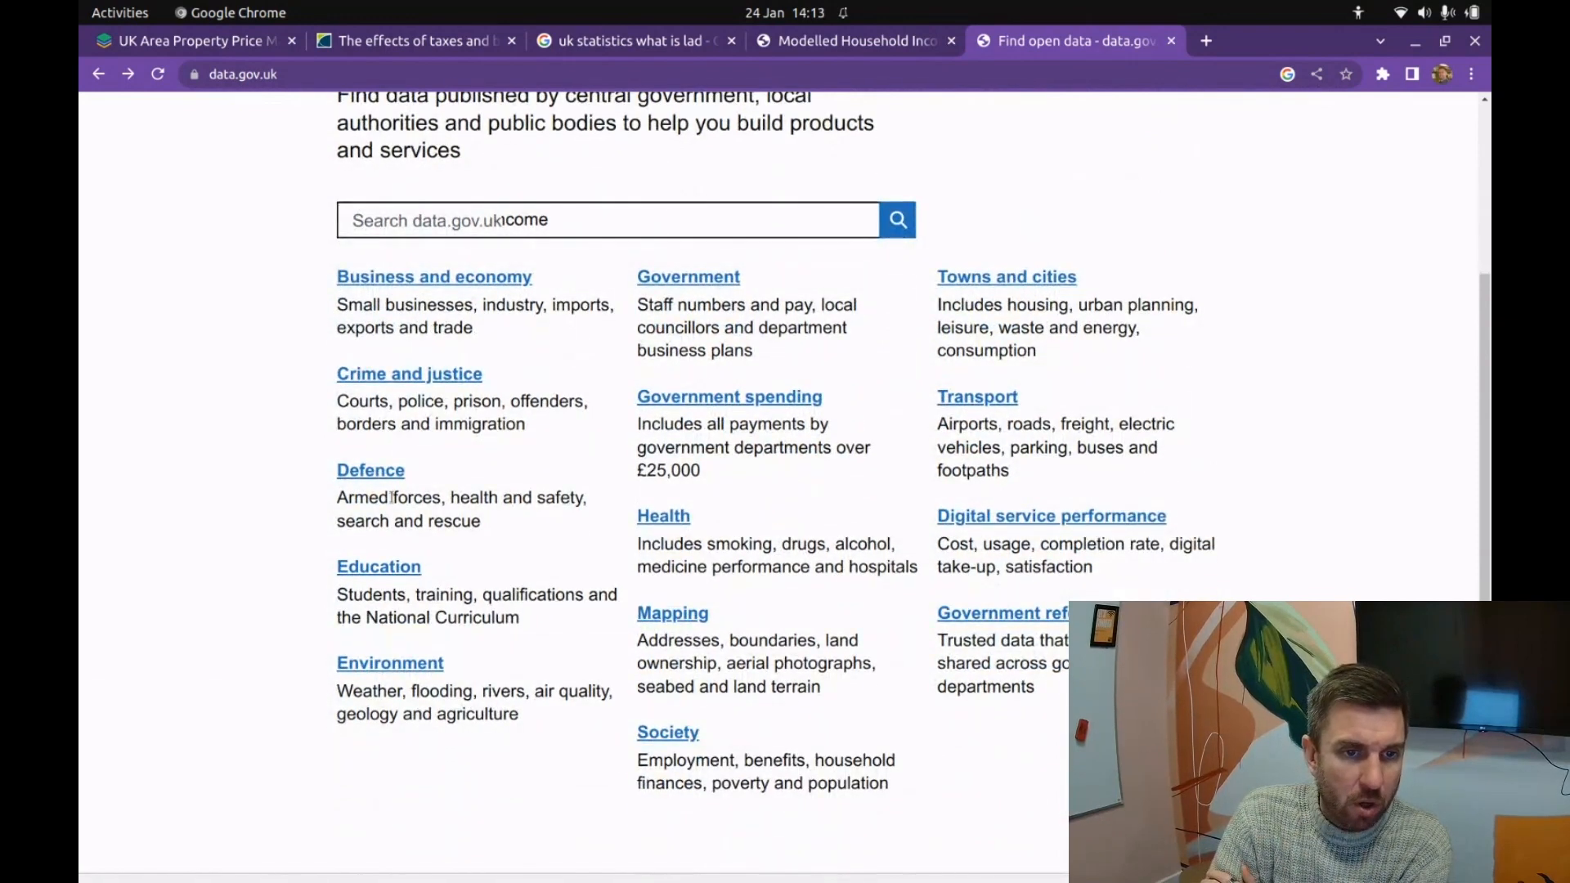
click(434, 277)
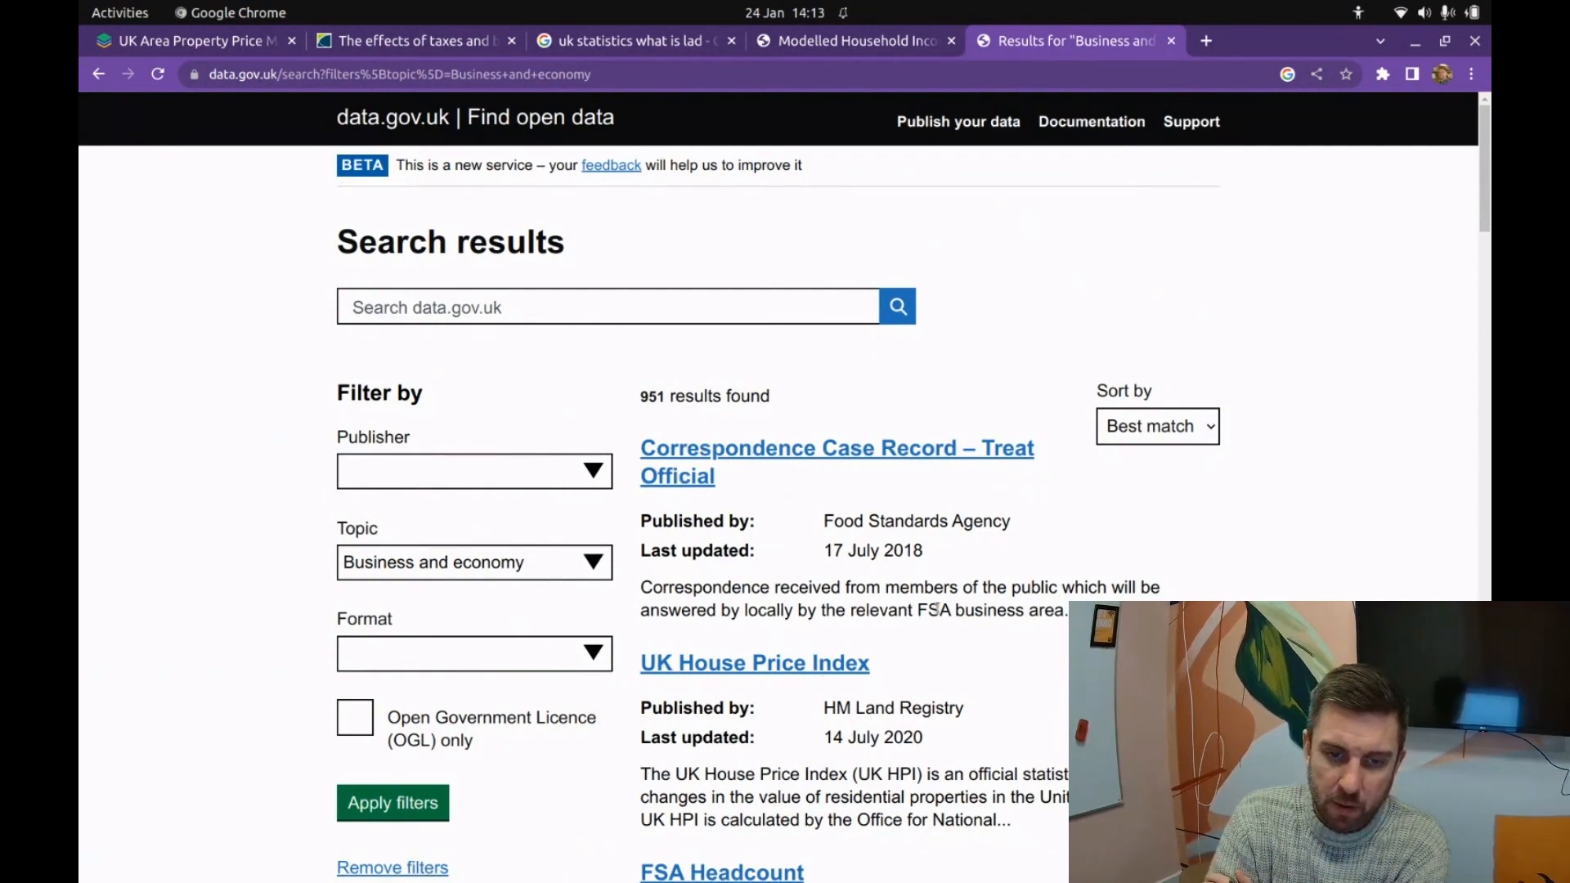
Step: Look through the Business and economy datasets, checking their titles, publishers and last-updated dates
scroll(938, 609, down, 2)
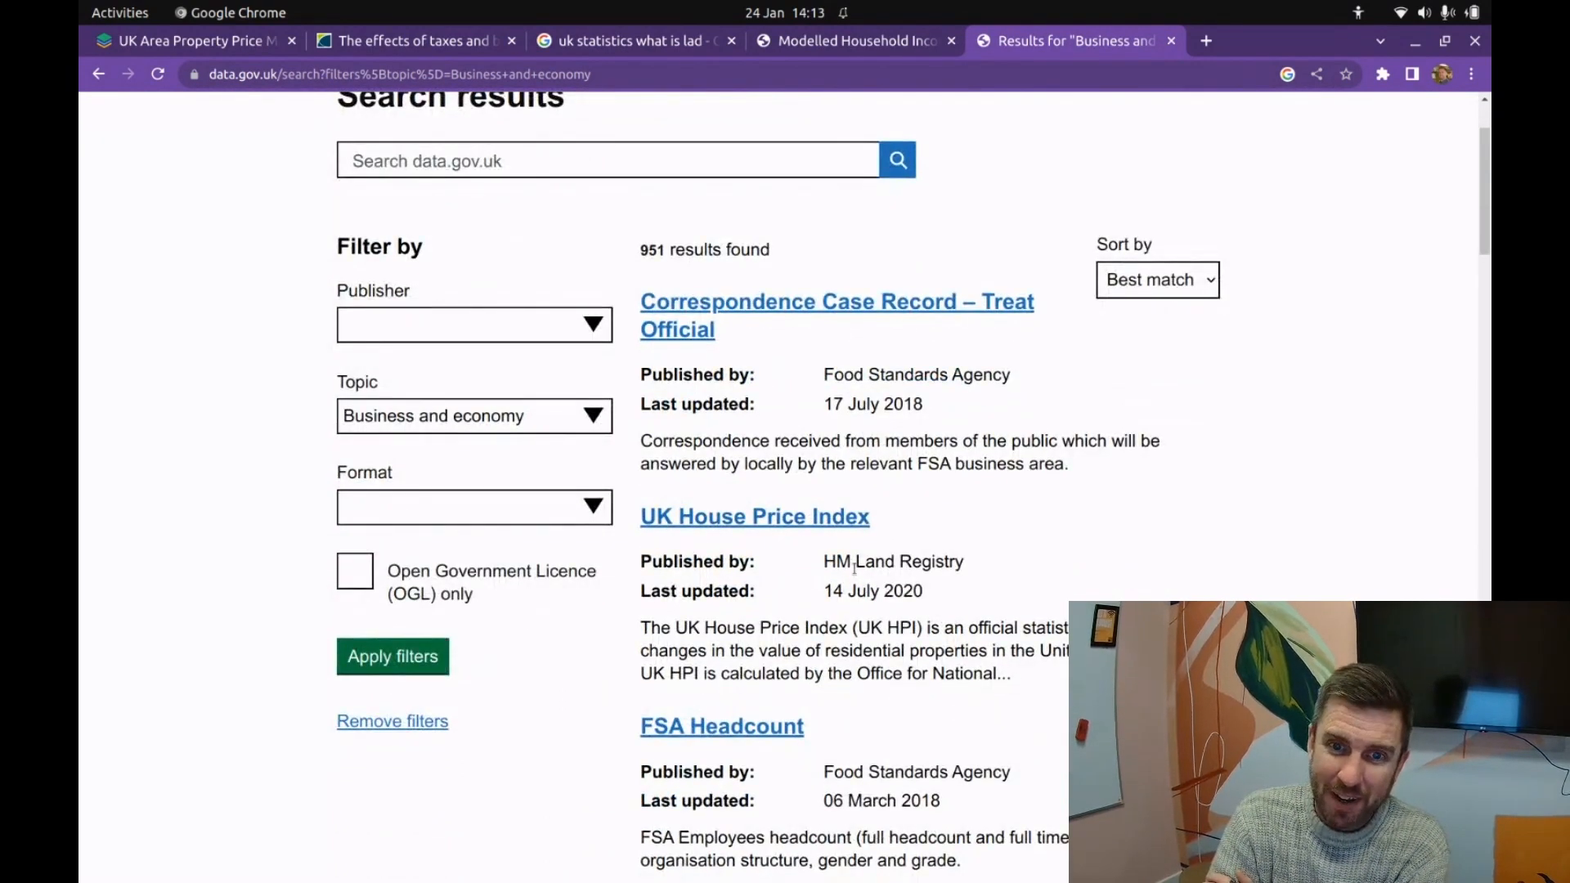
scroll(854, 568, down, 5)
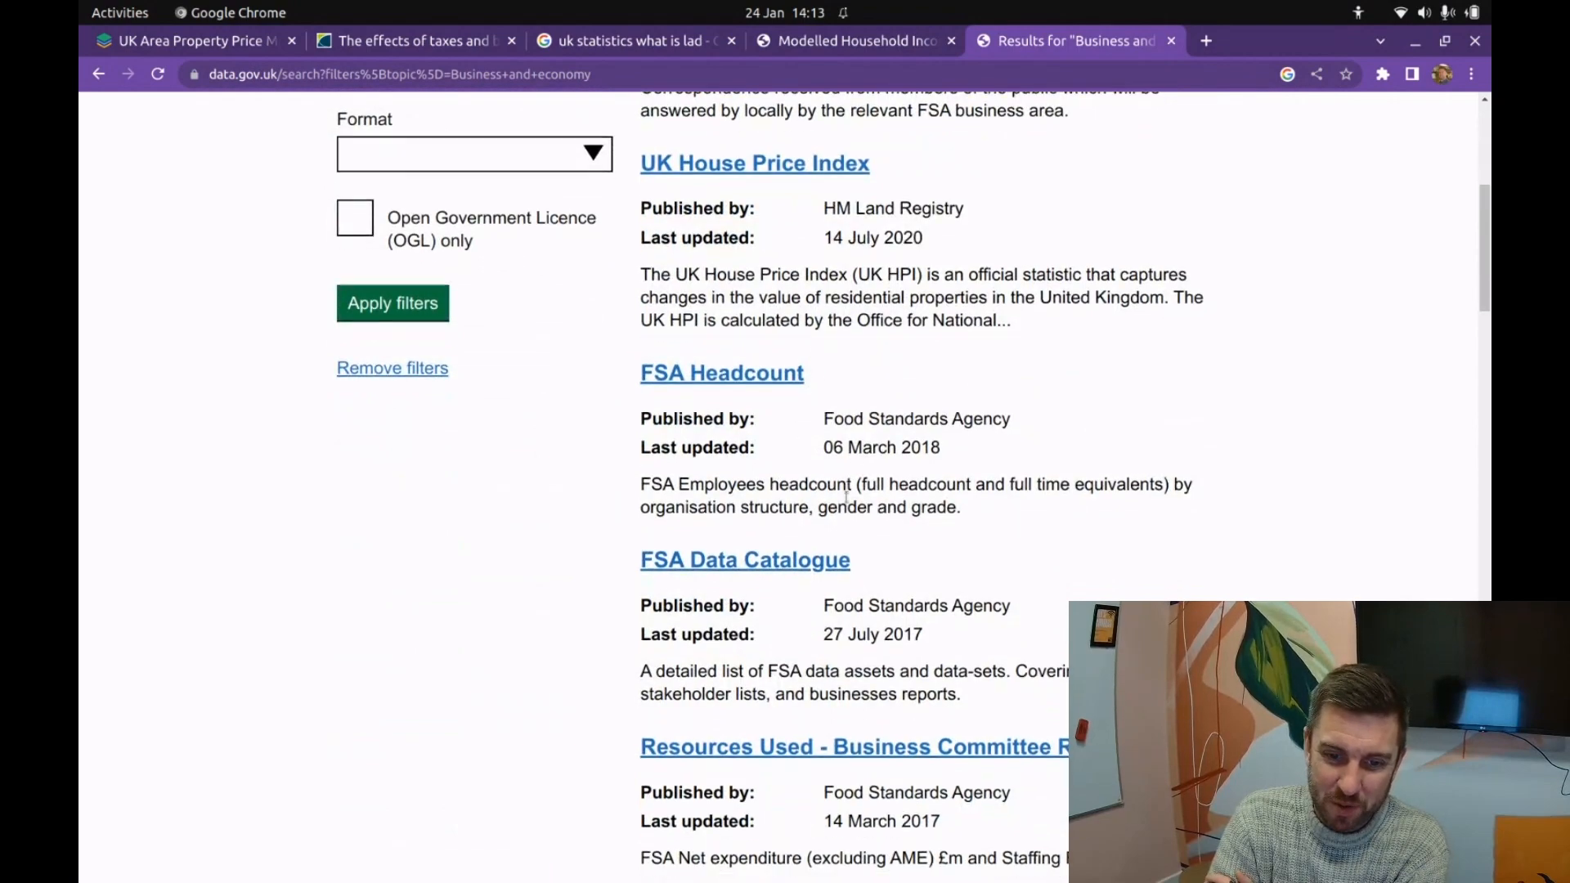
scroll(846, 496, down, 9)
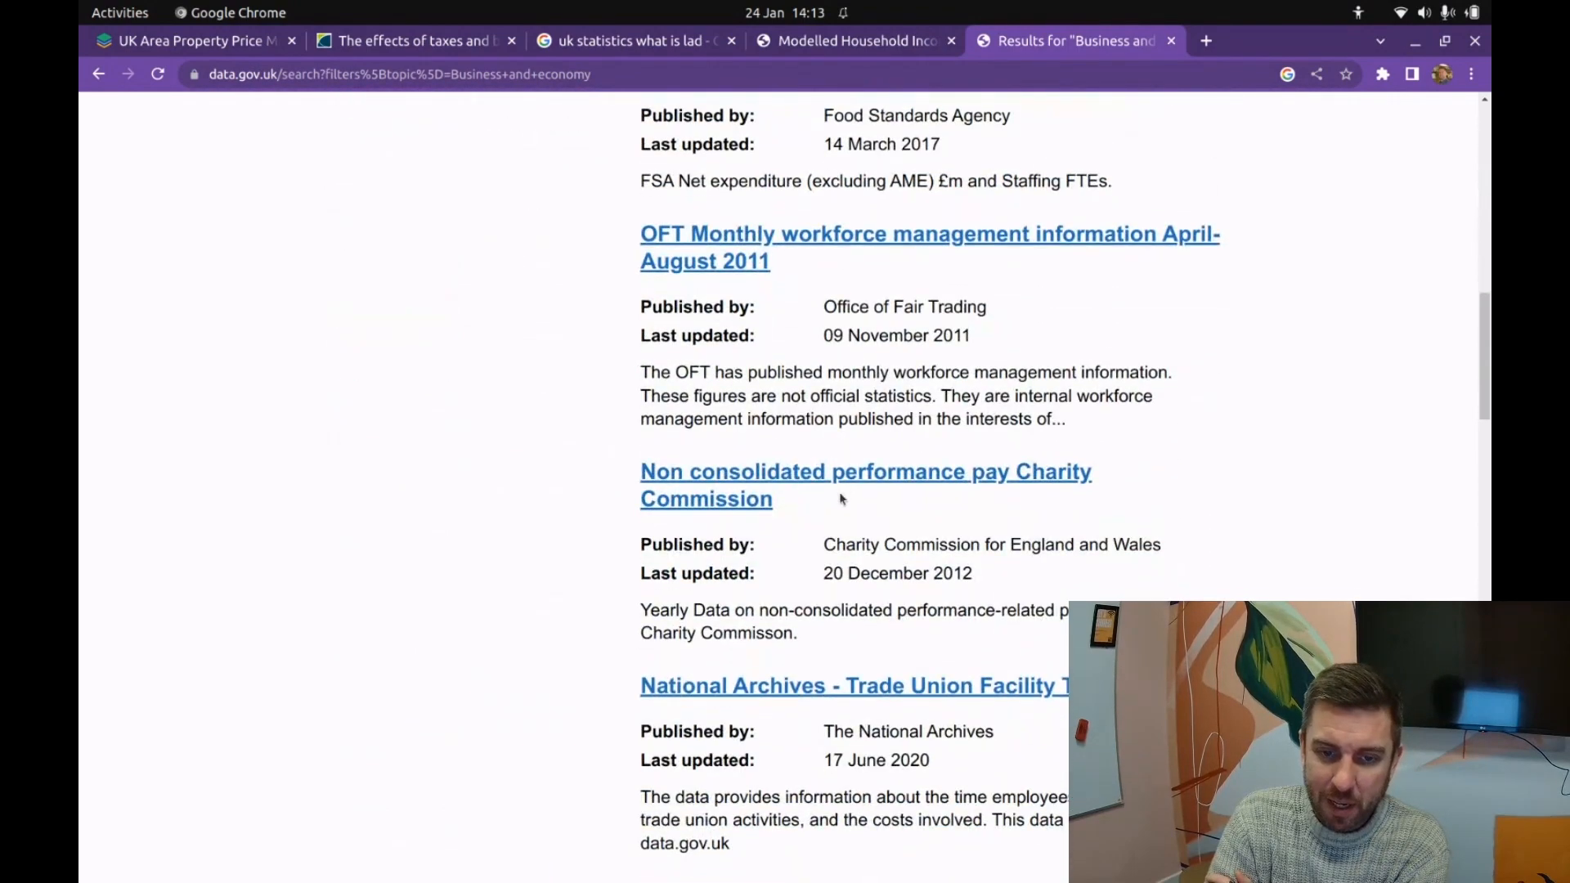
scroll(839, 498, down, 6)
scroll(842, 503, up, 1)
scroll(842, 500, down, 6)
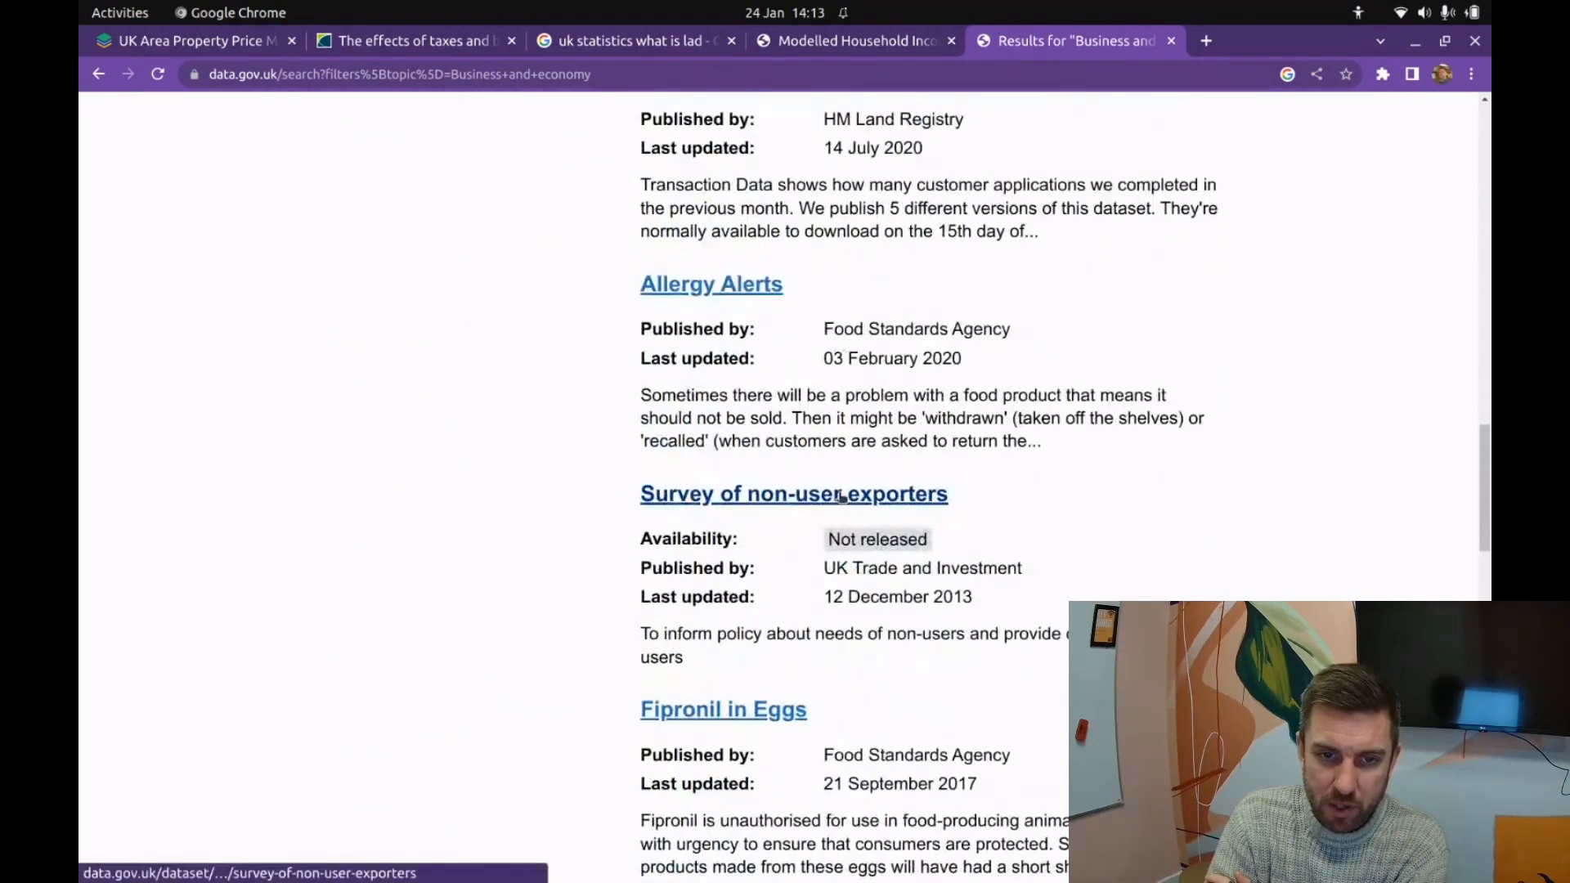
scroll(842, 497, down, 2)
scroll(840, 500, down, 3)
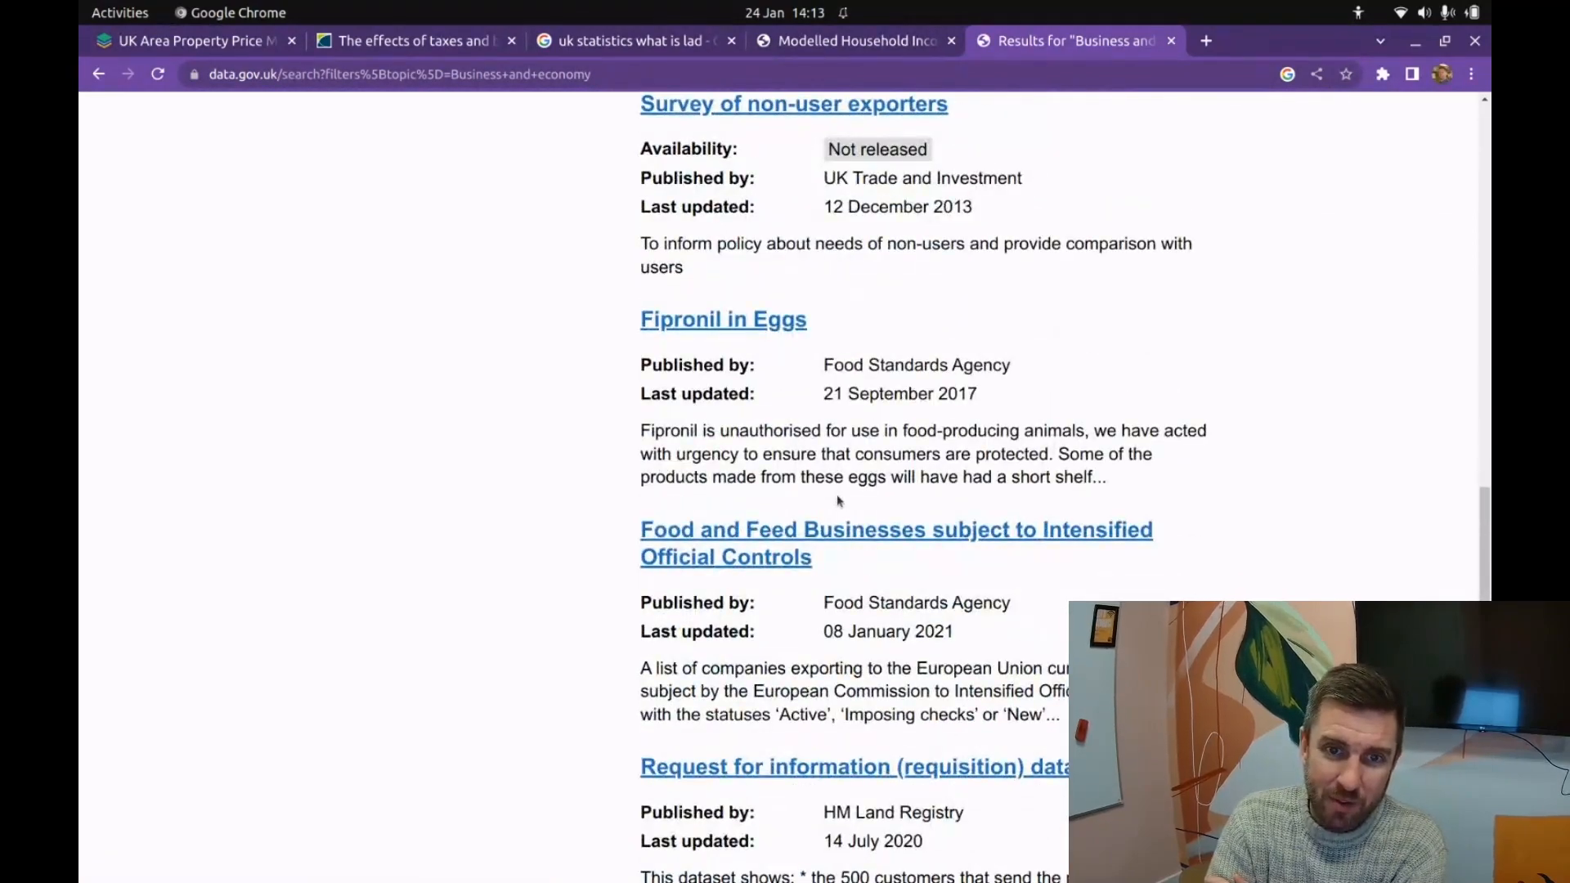
scroll(838, 490, up, 20)
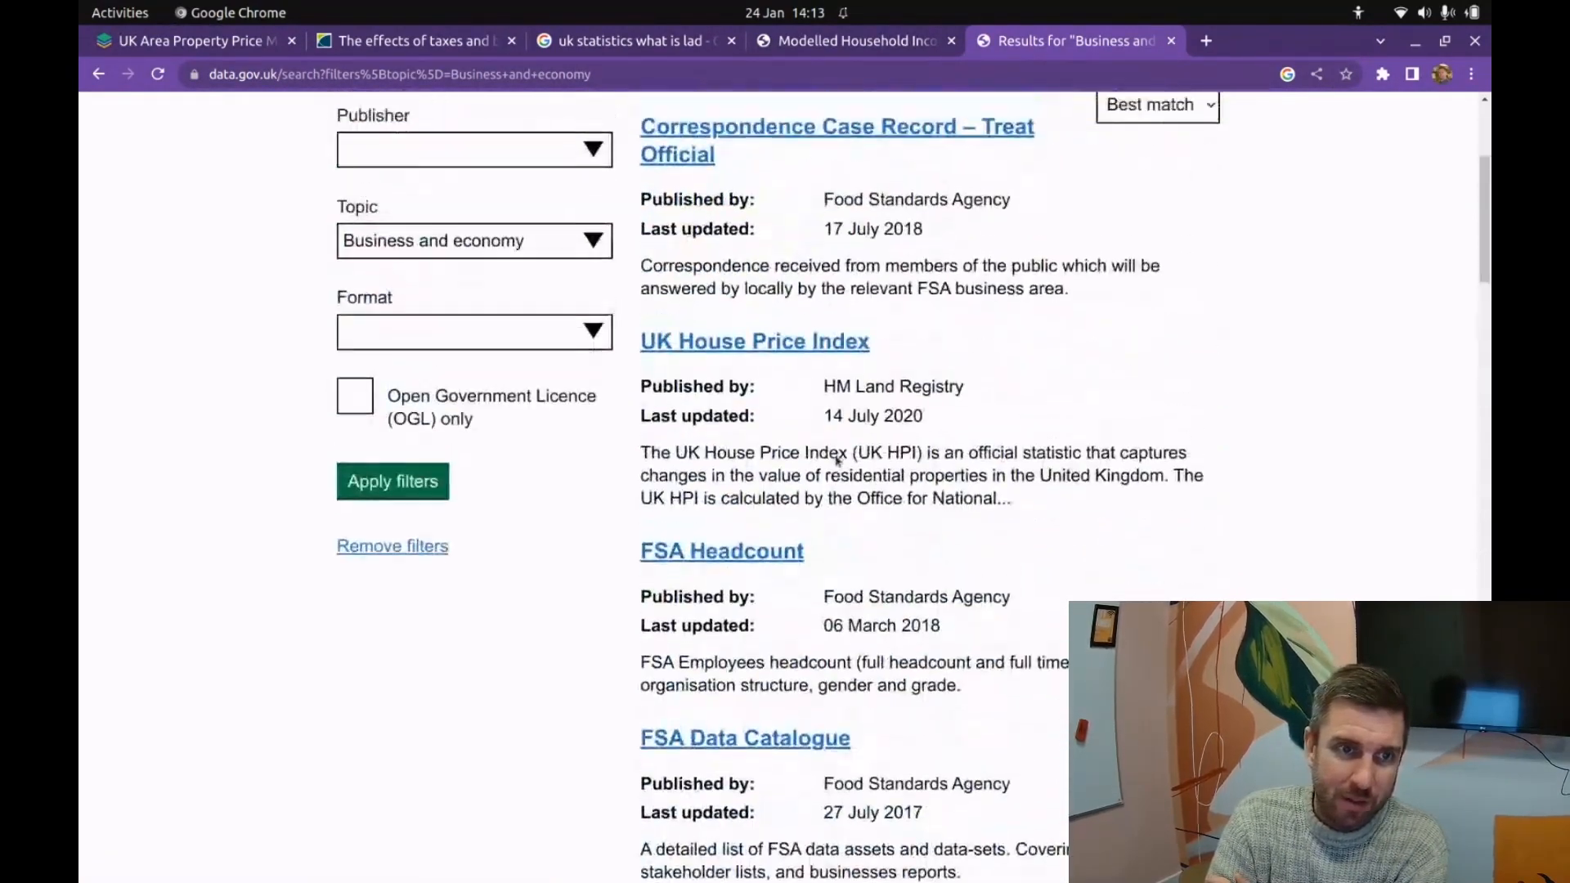
Step: Search the Business and economy datasets for "income"
scroll(838, 459, up, 4)
click(550, 305)
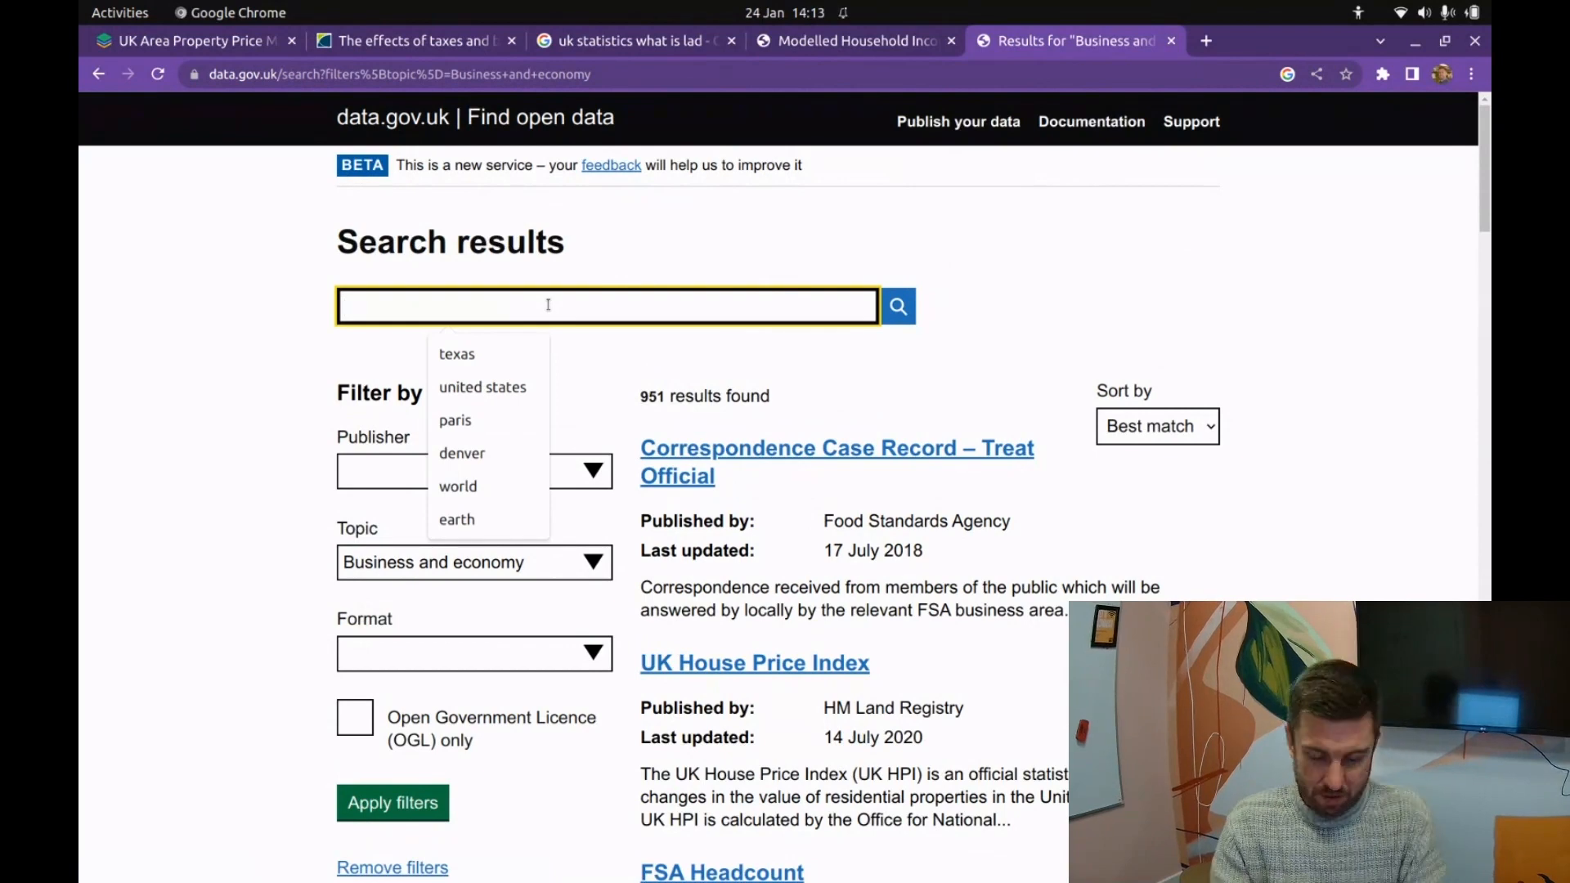
text(income)
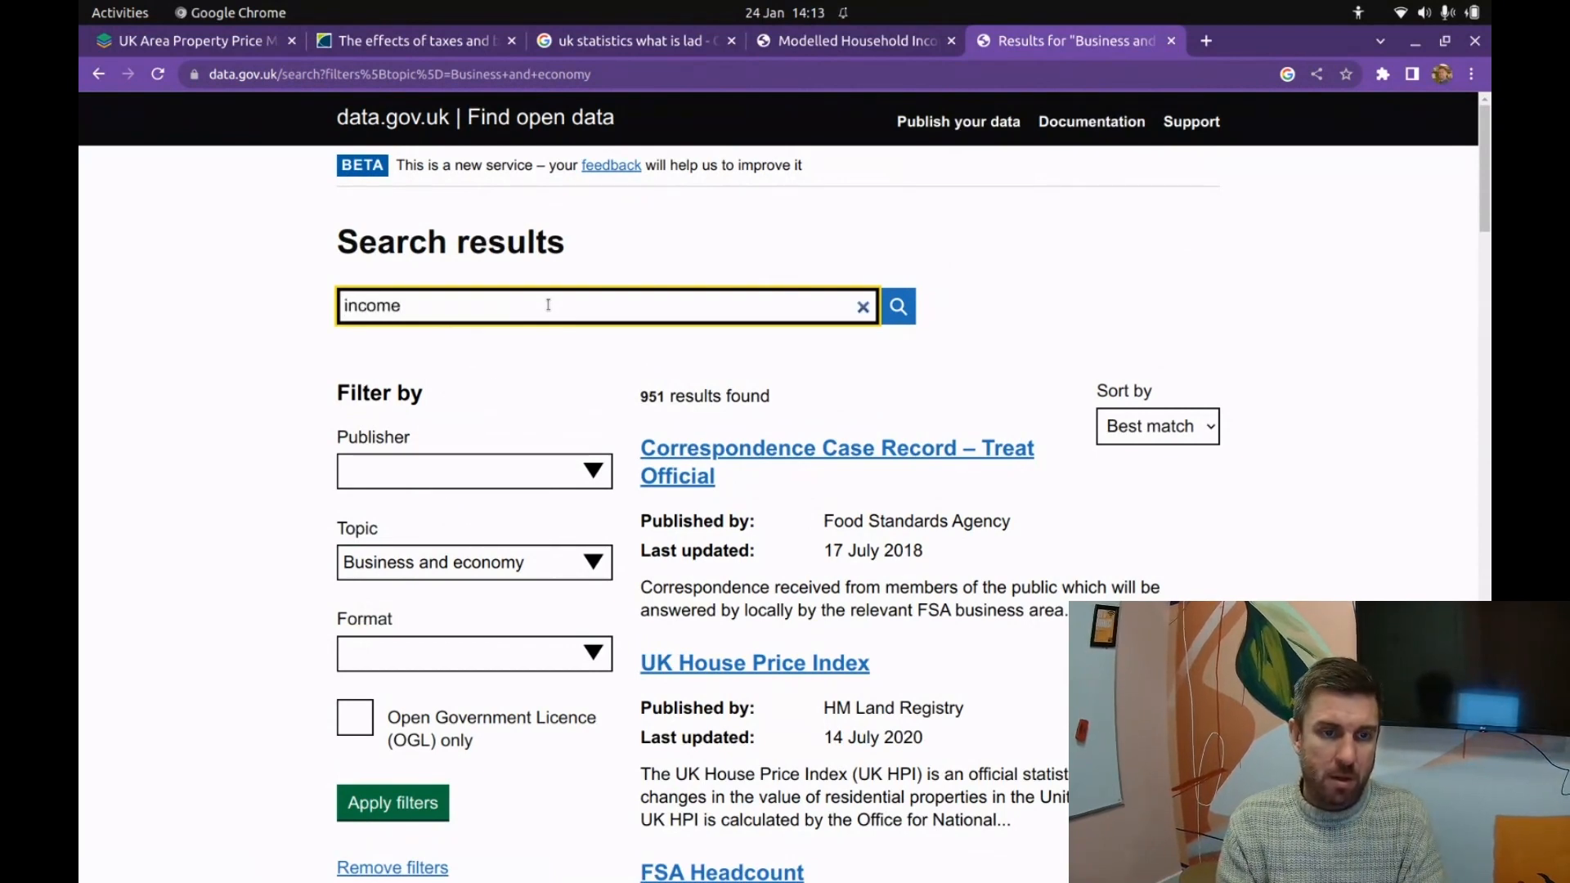
key(Return)
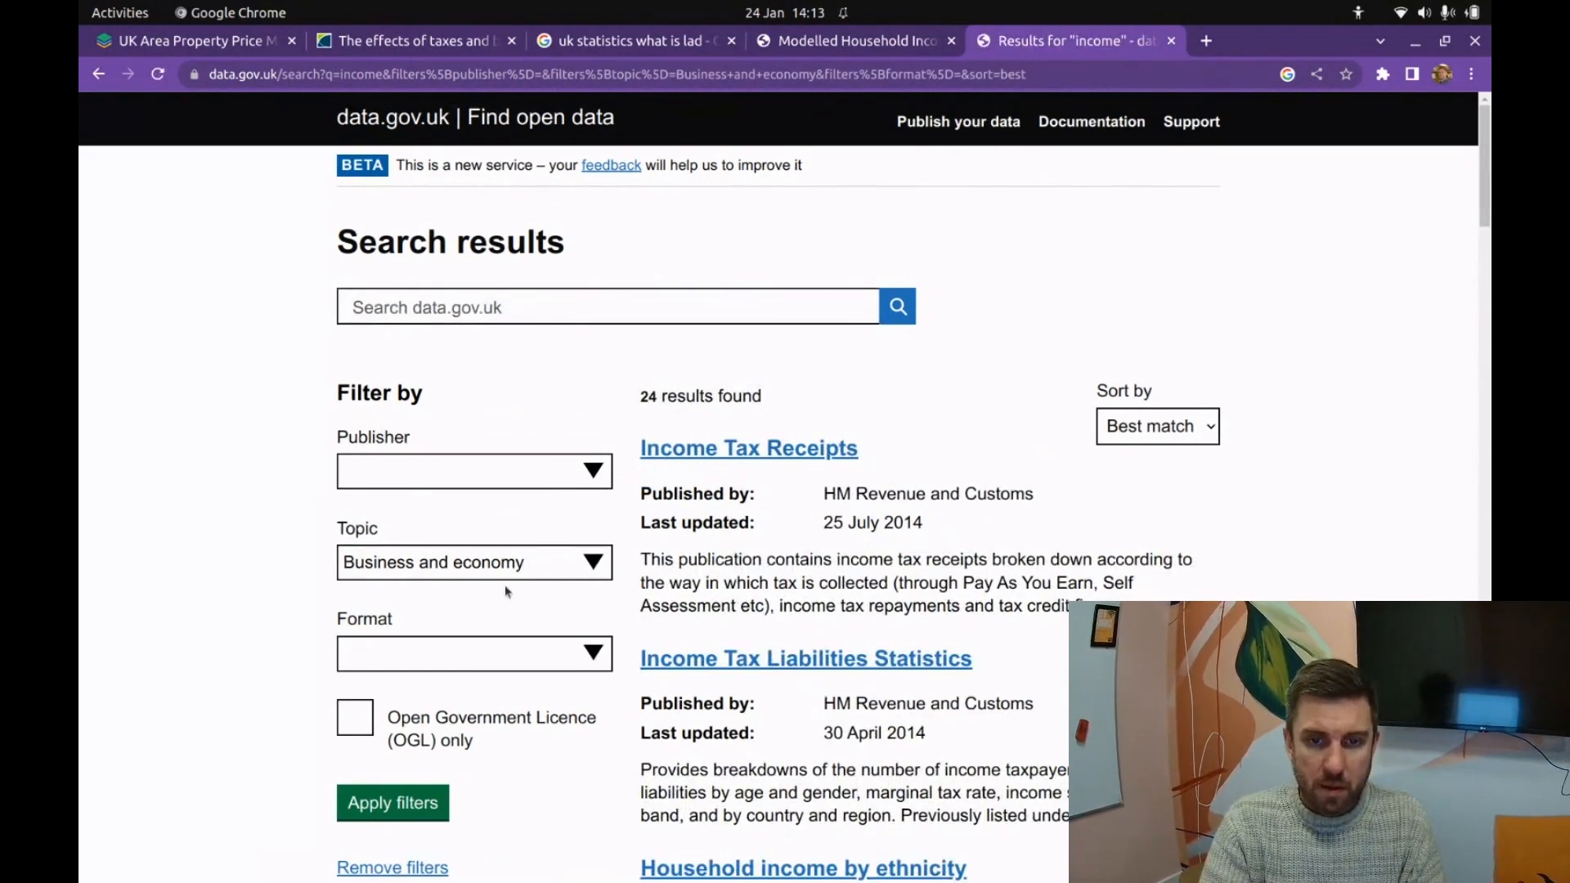
Step: Look through the income search results and open the Household income by ethnicity dataset
scroll(365, 567, down, 4)
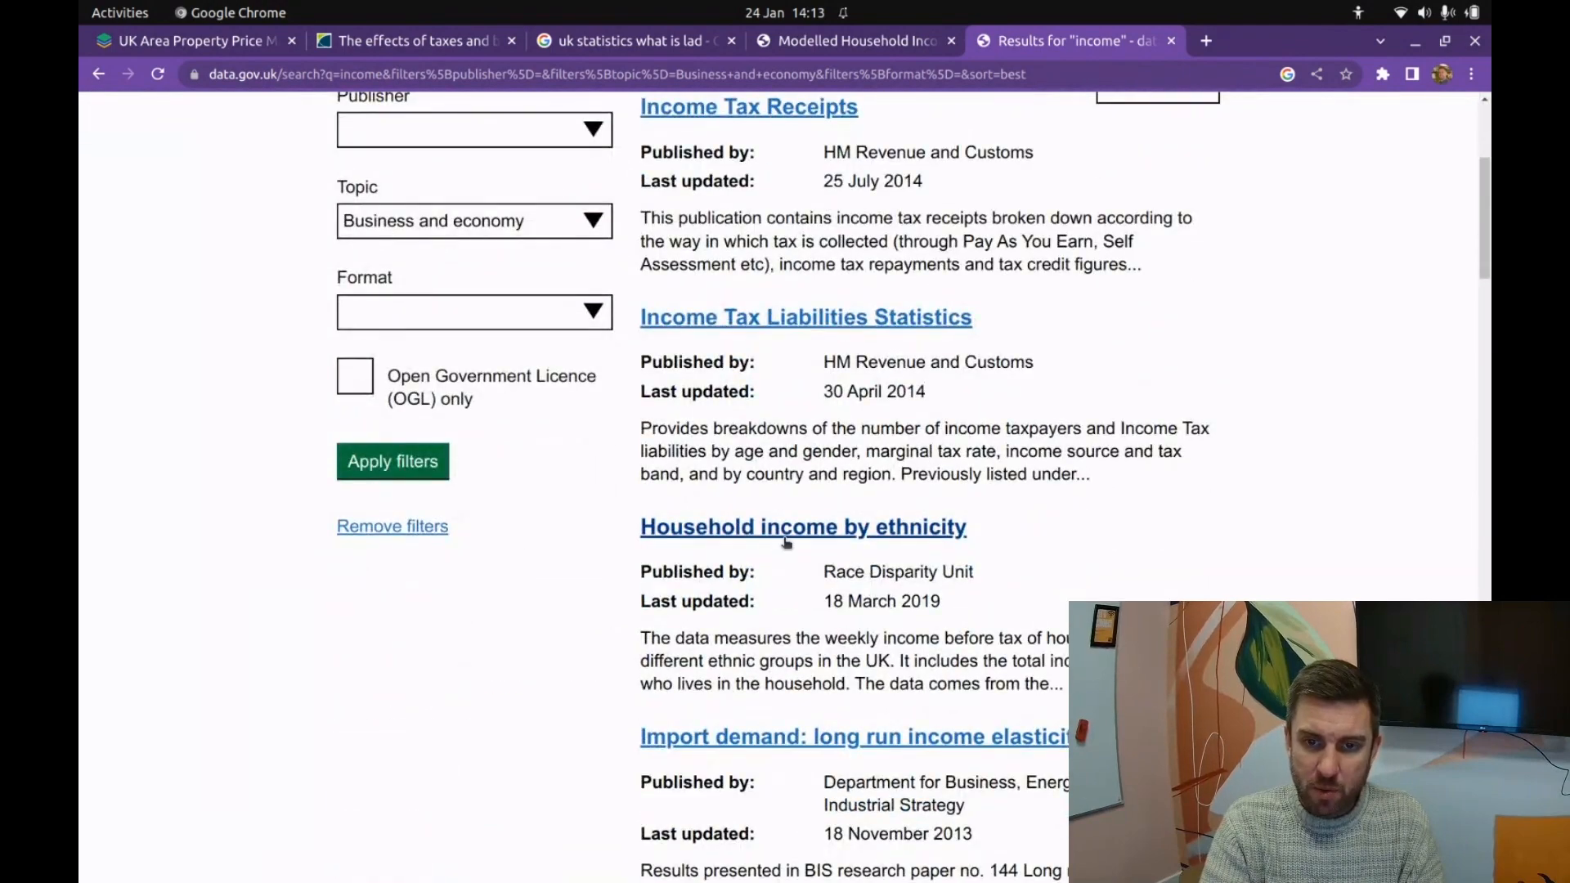
scroll(783, 556, down, 3)
scroll(783, 552, up, 4)
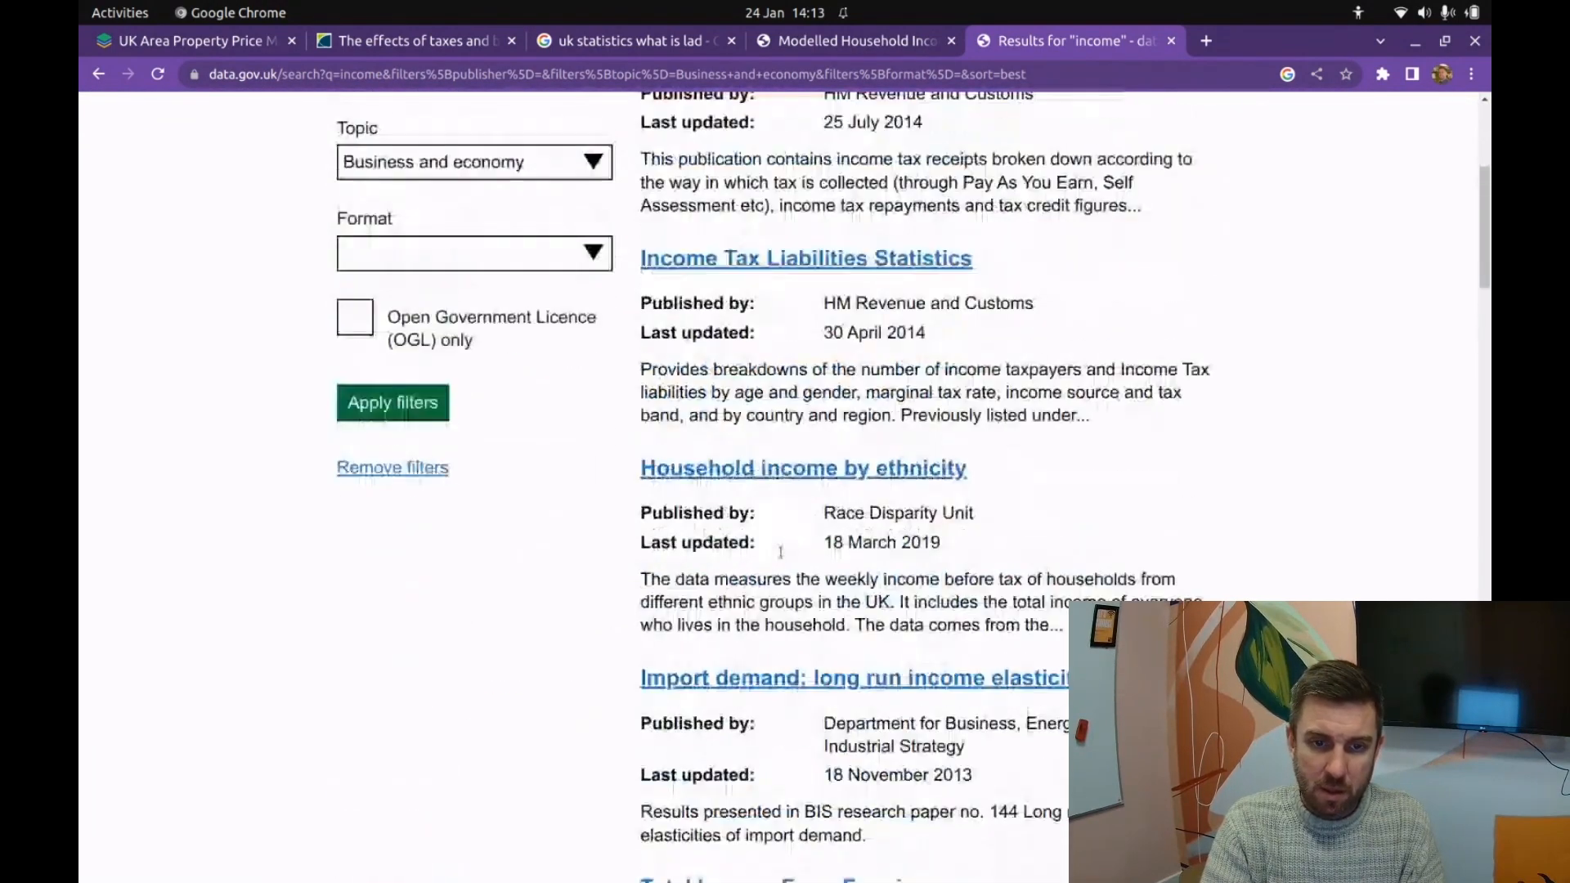
click(770, 582)
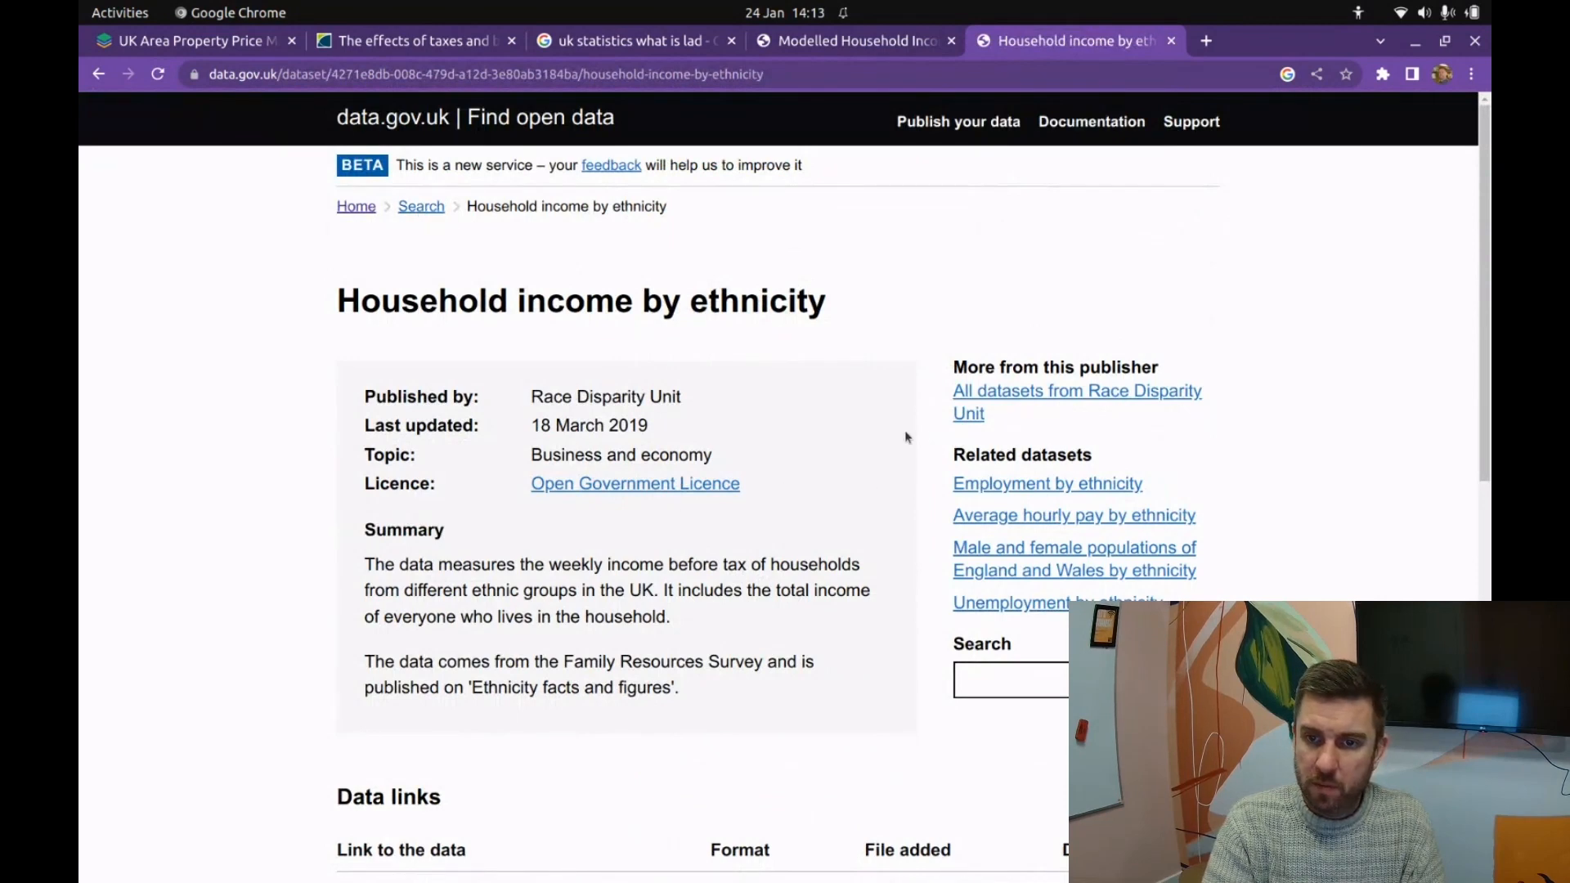
Step: Open the preview of the Household income 2021 CSV file and examine its columns and rows
scroll(834, 410, down, 4)
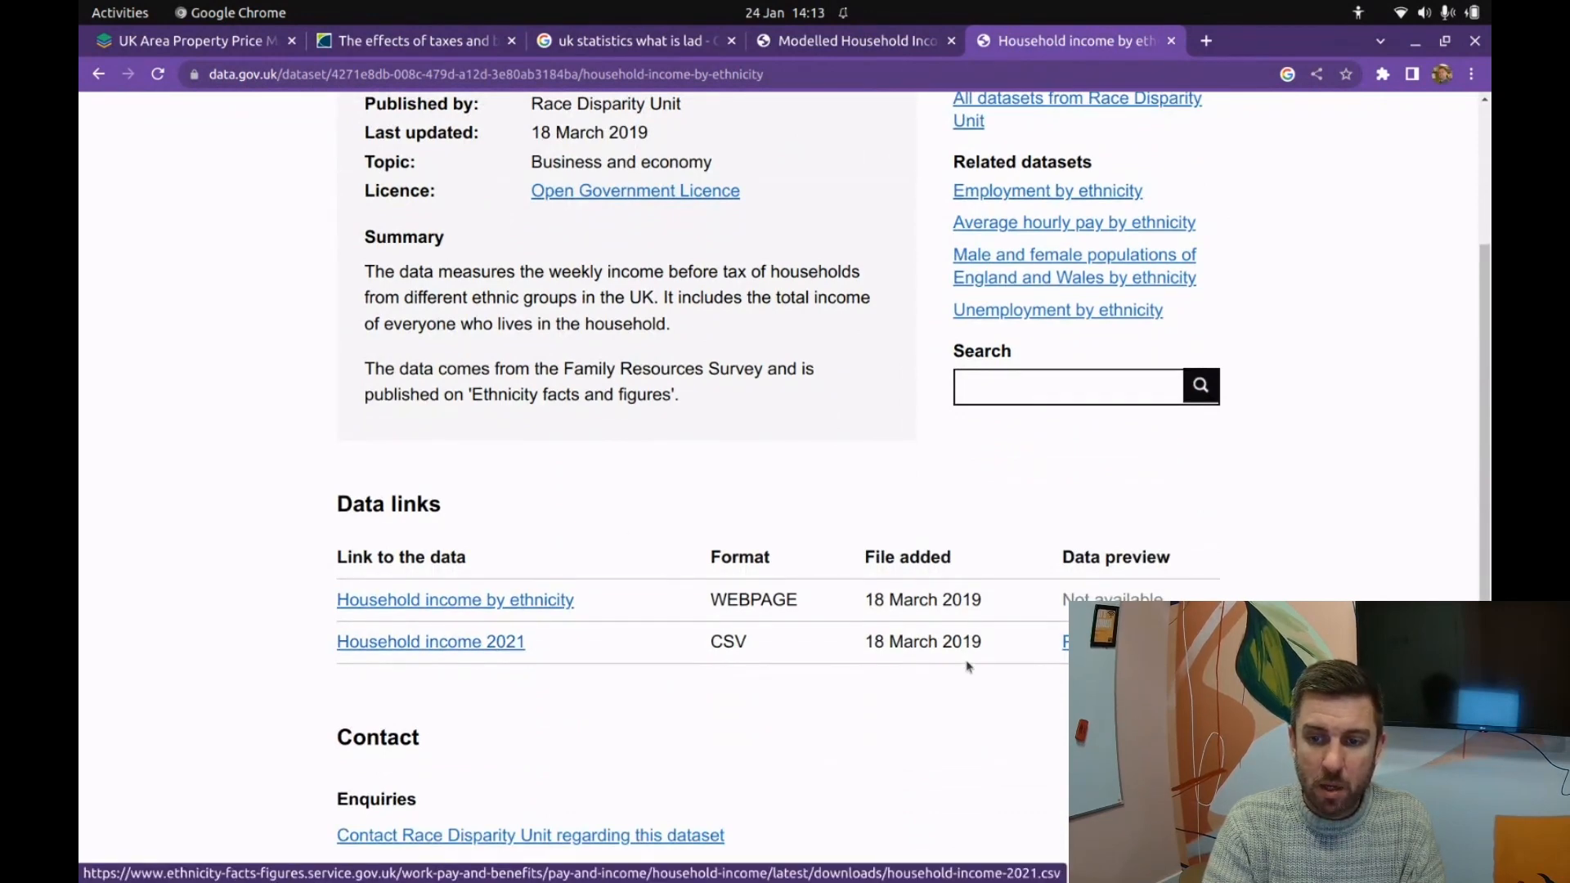
click(1075, 641)
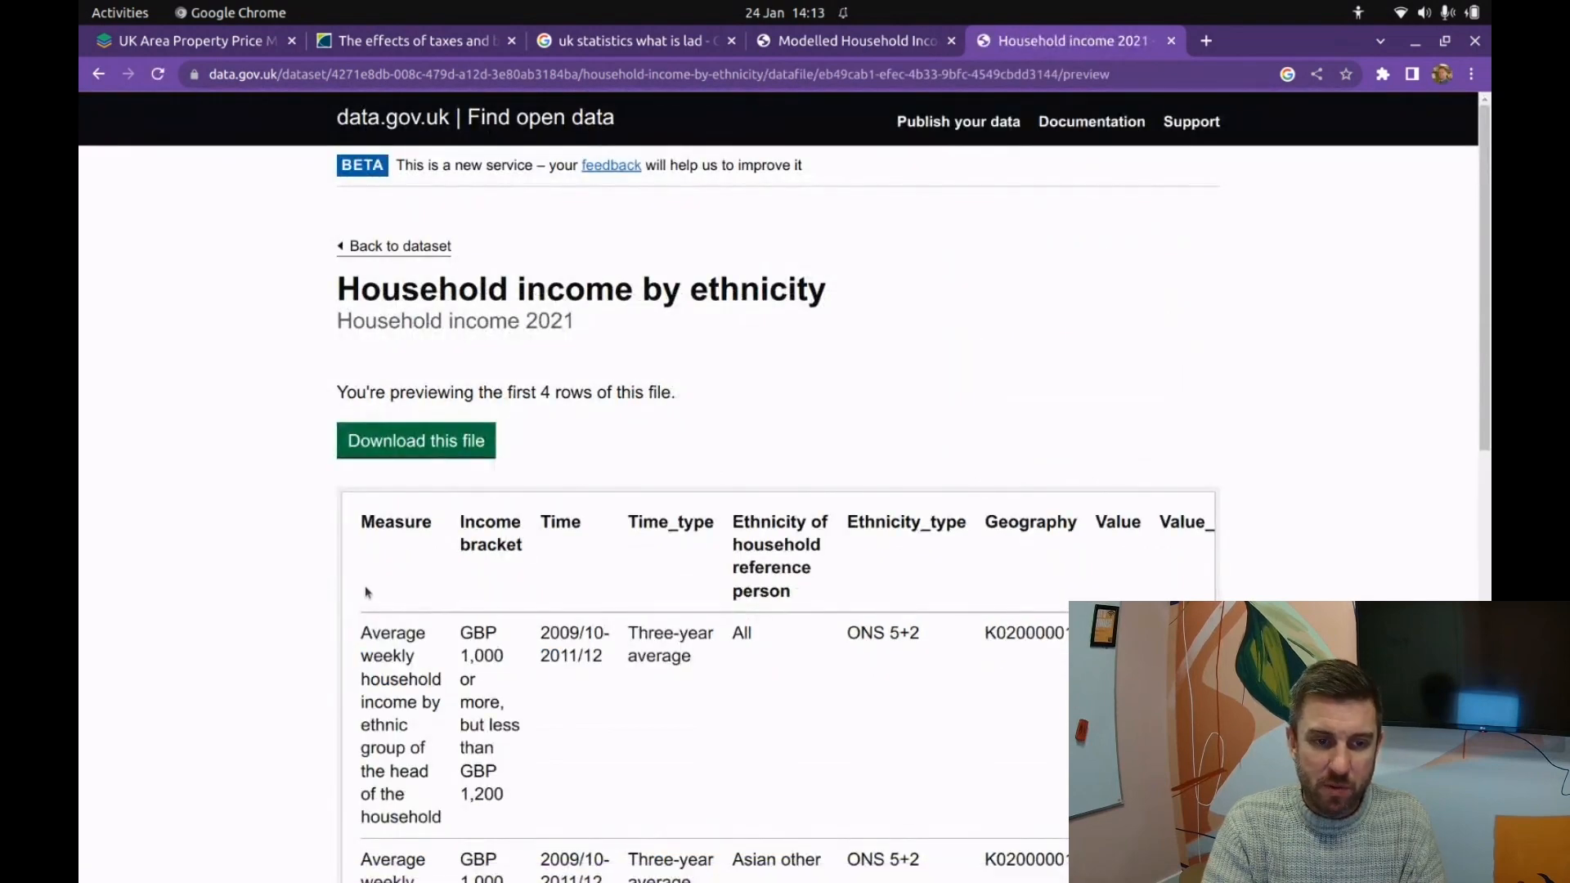
scroll(364, 592, down, 3)
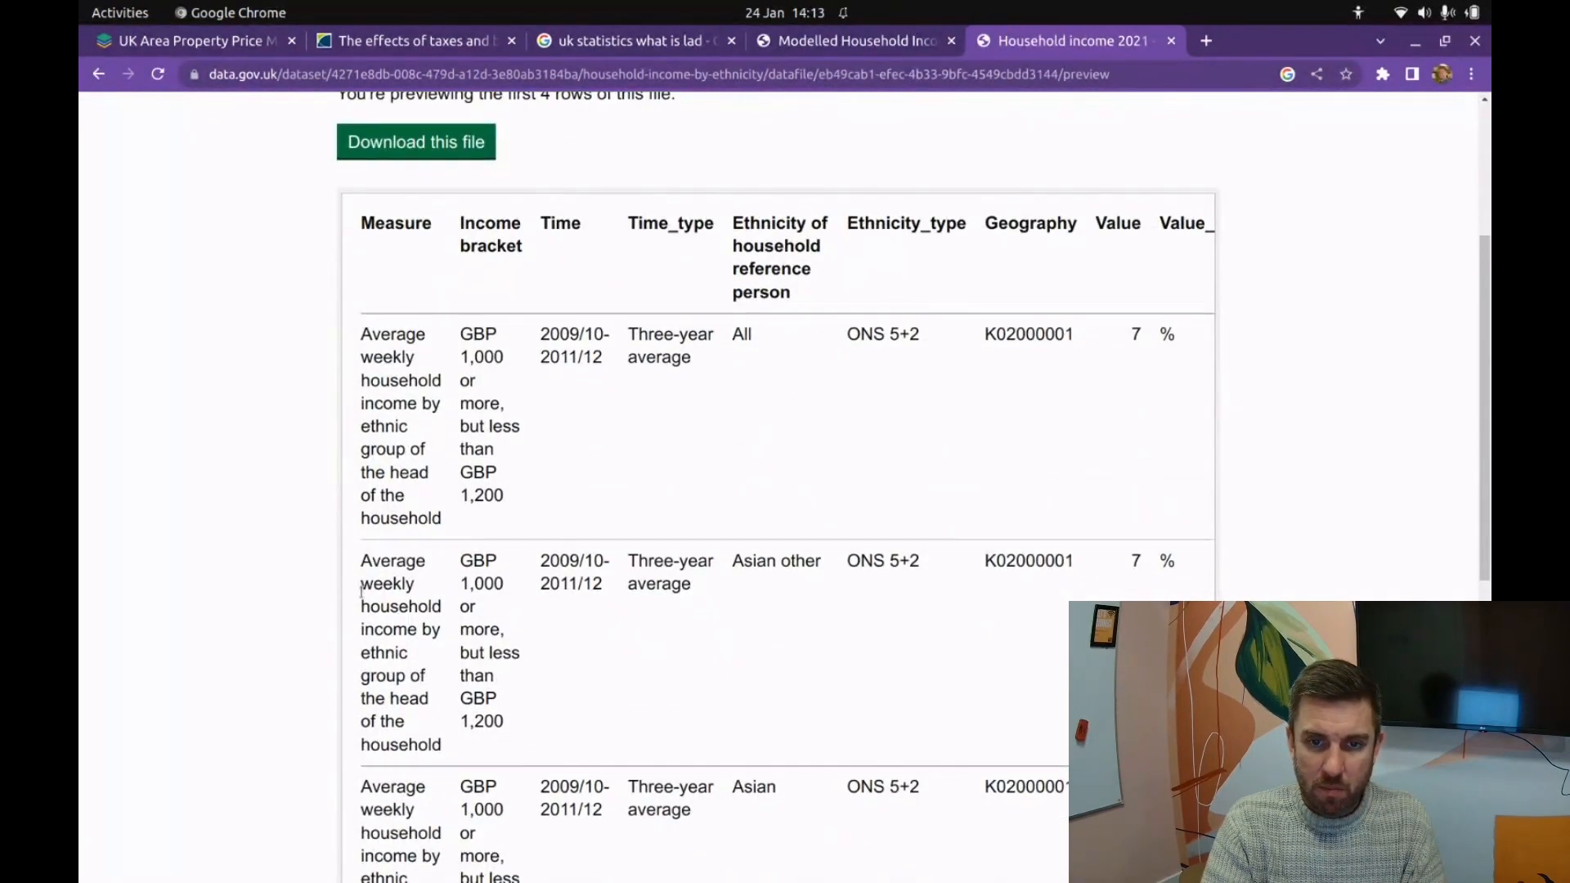
scroll(361, 590, down, 6)
scroll(363, 605, up, 10)
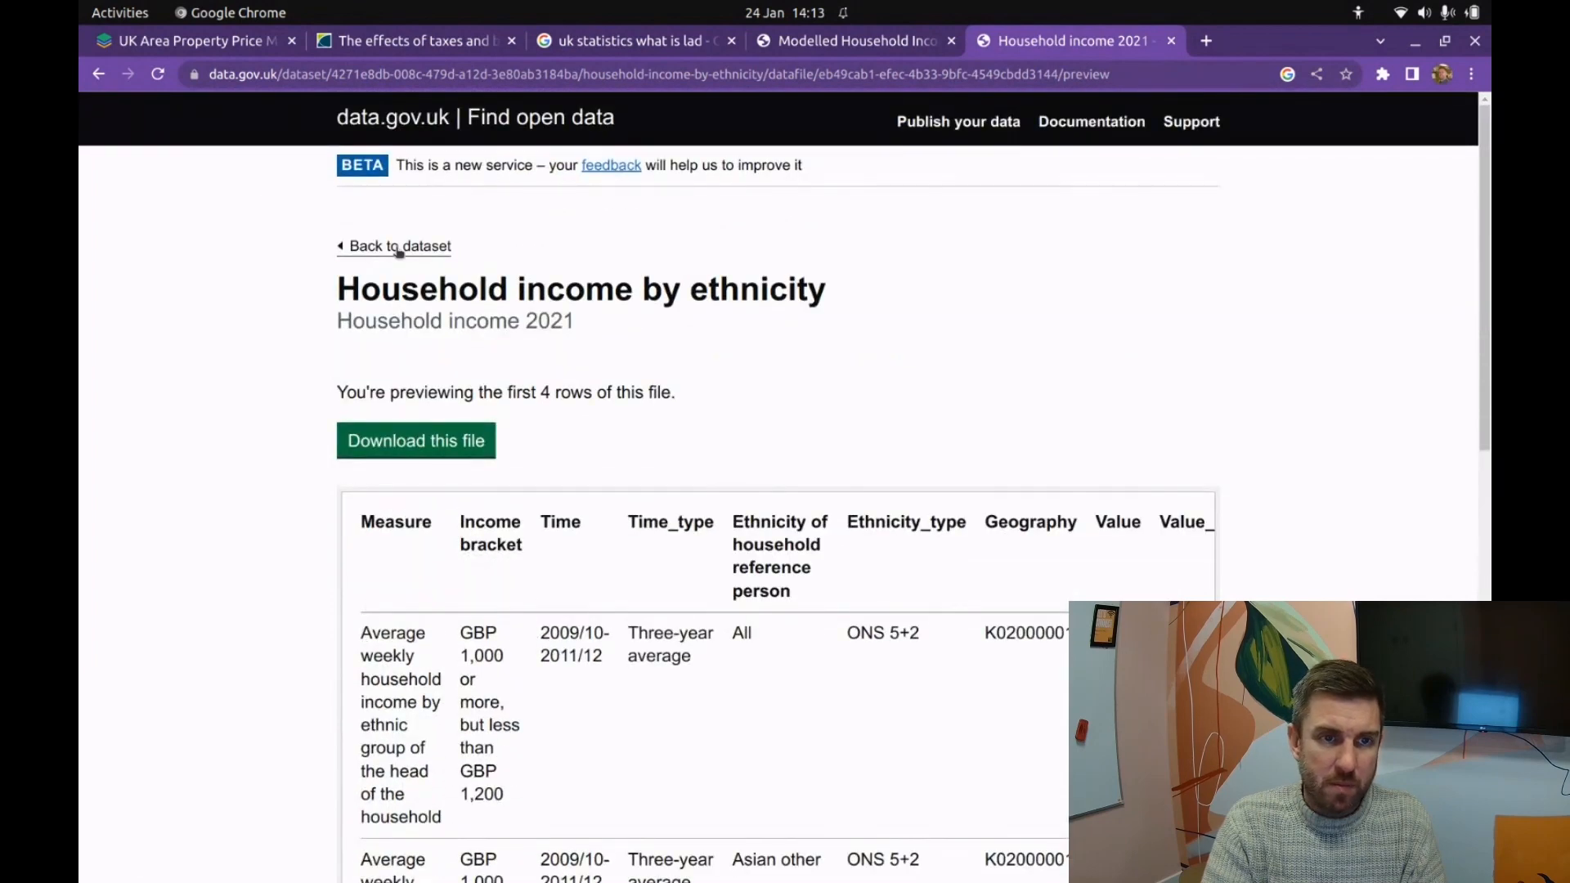
Step: Go back to the Household income by ethnicity dataset page, check its data links and return to the income search results
click(399, 251)
scroll(337, 540, down, 3)
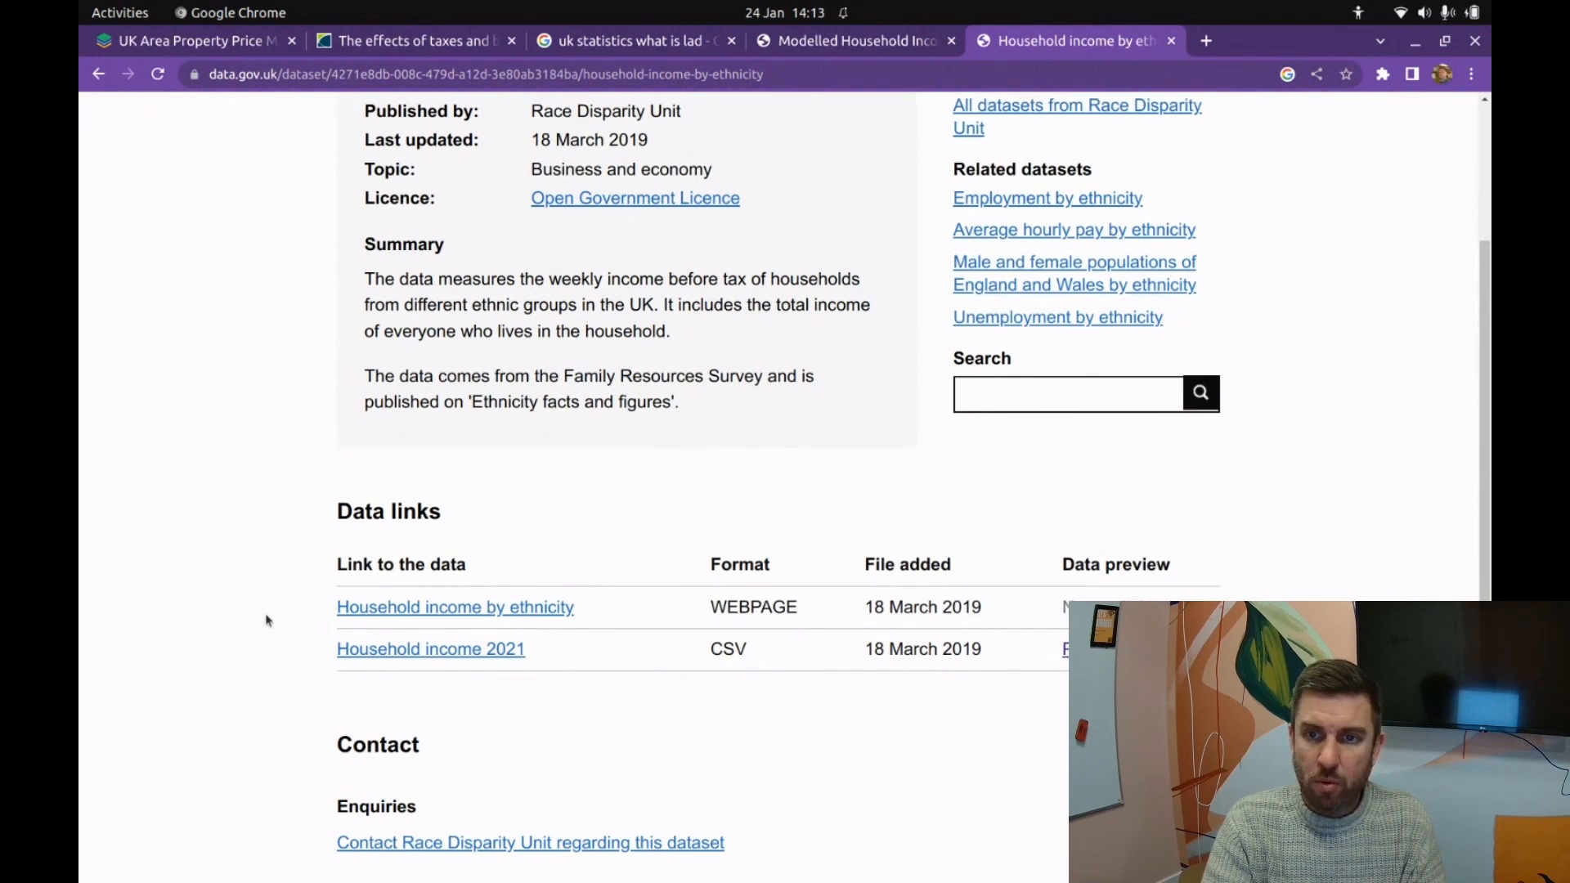
scroll(344, 394, up, 3)
click(99, 74)
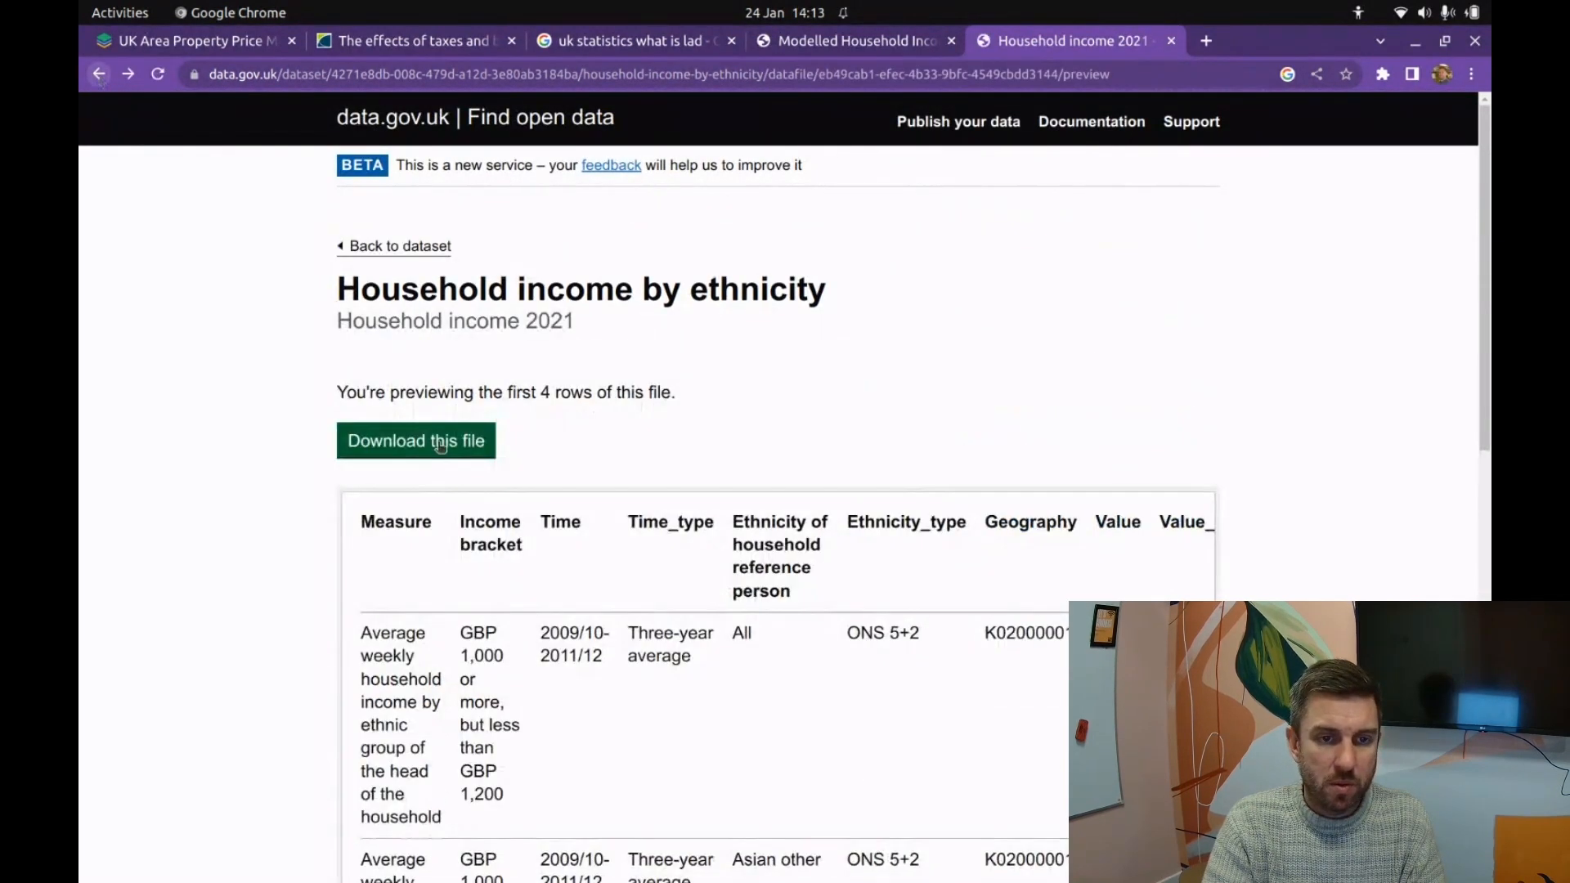
click(97, 75)
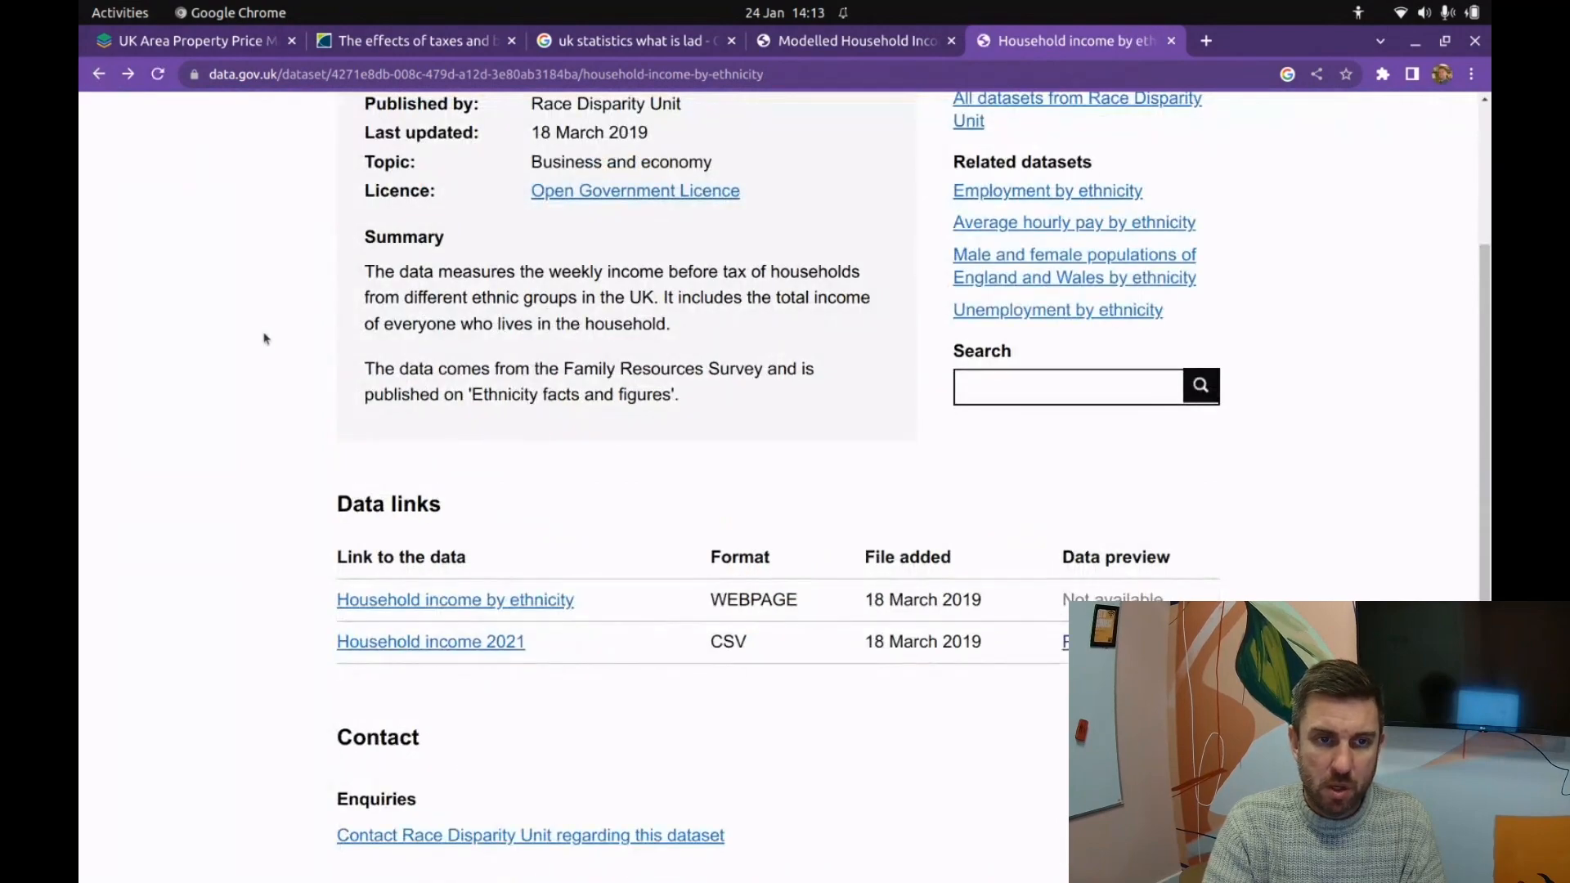
scroll(263, 340, up, 4)
click(97, 75)
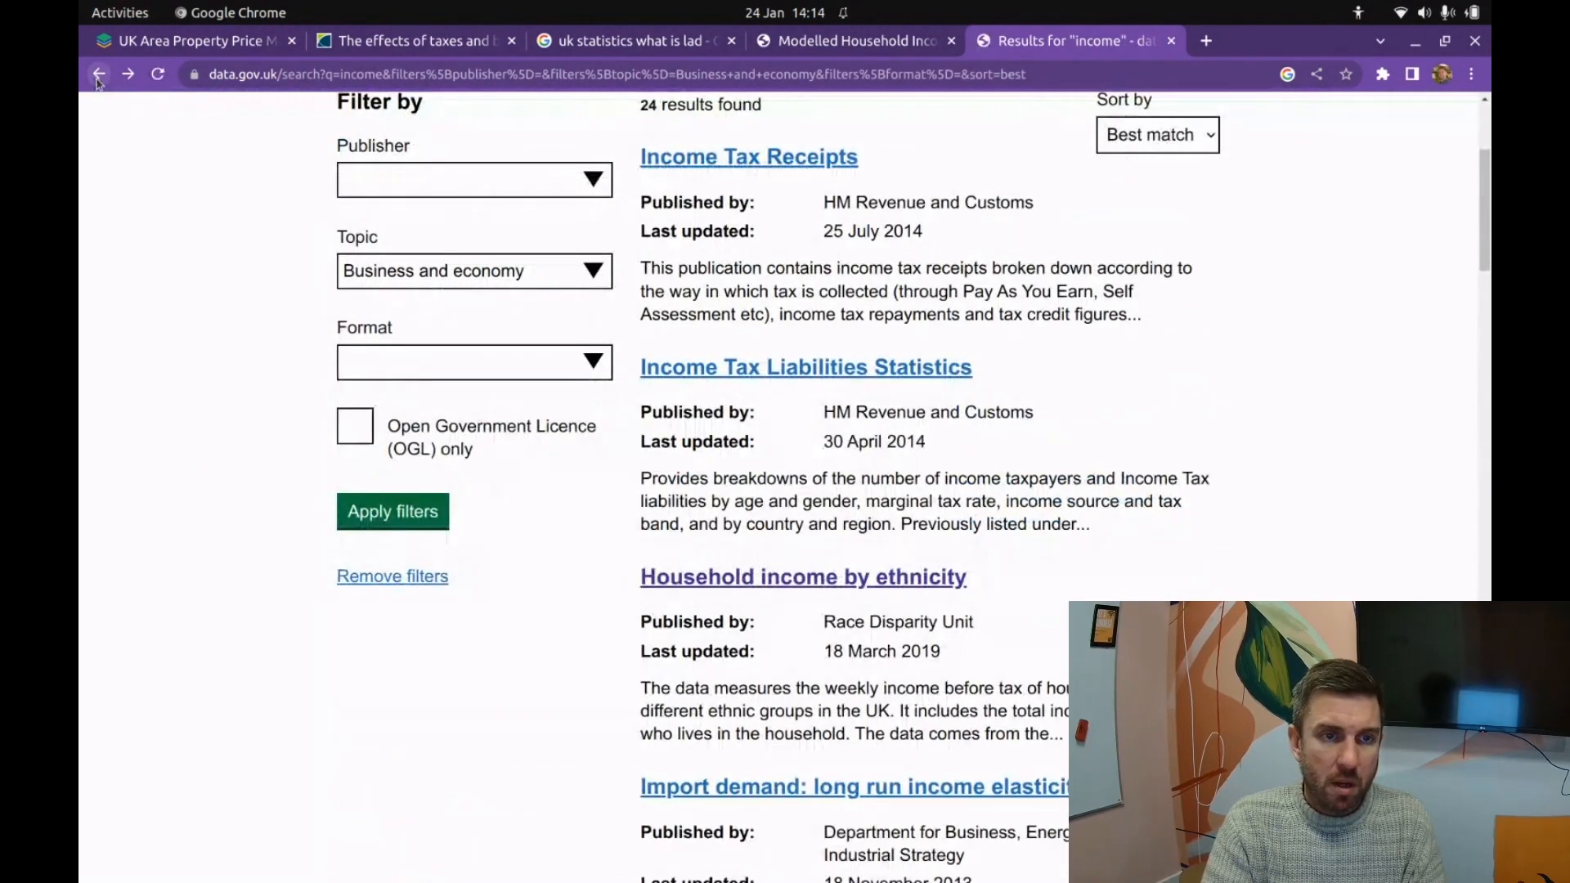
Step: Set the Format filter to .CSV and apply it to the Business and economy results
click(504, 364)
scroll(495, 507, down, 3)
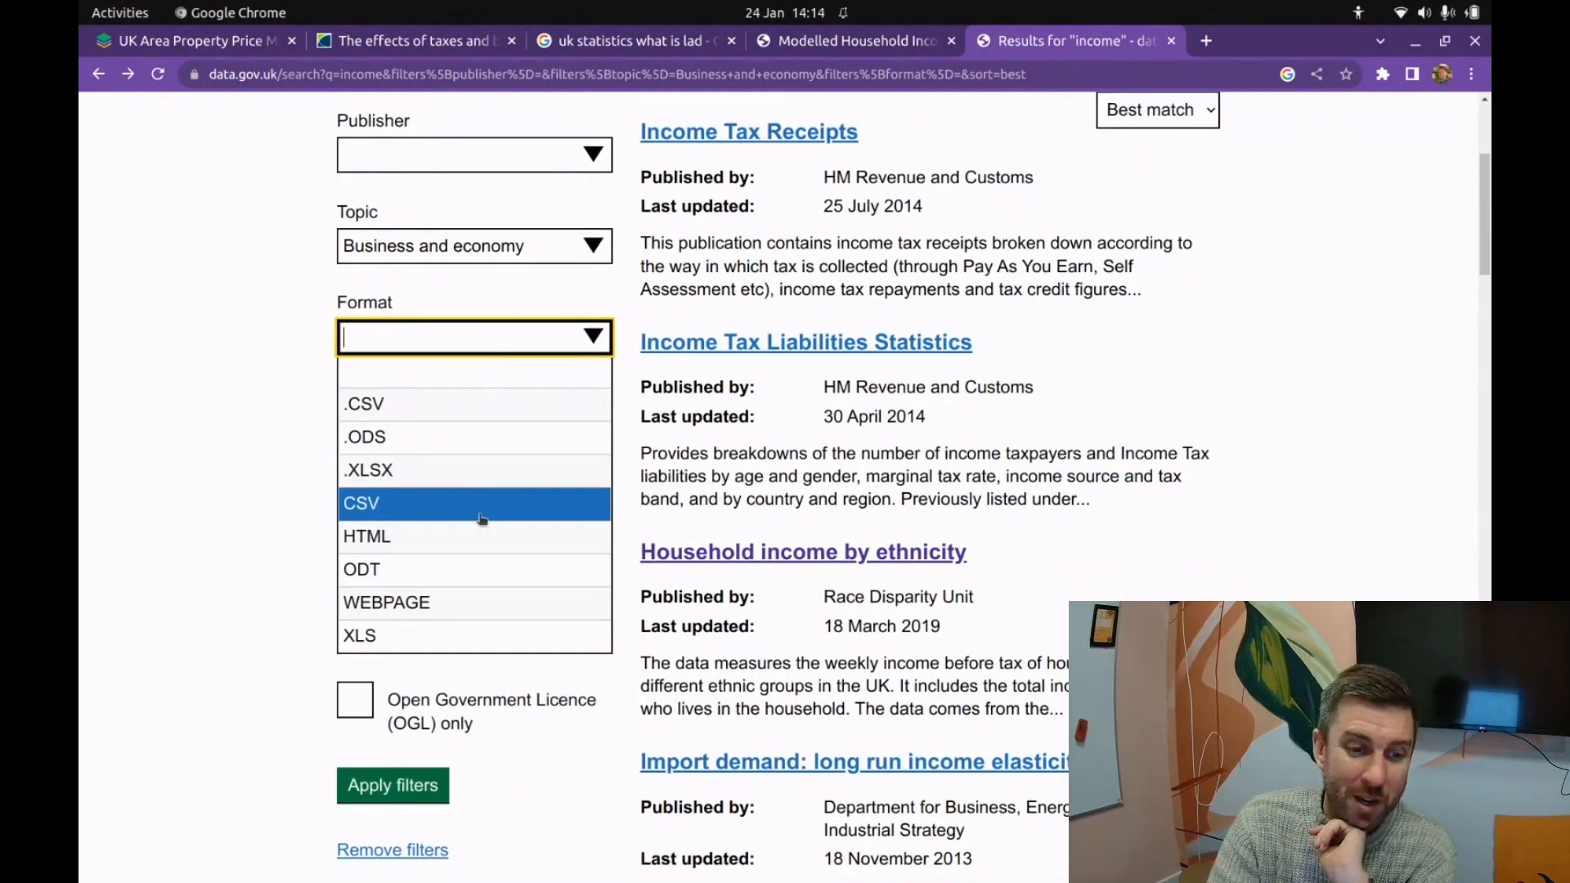
scroll(485, 521, up, 2)
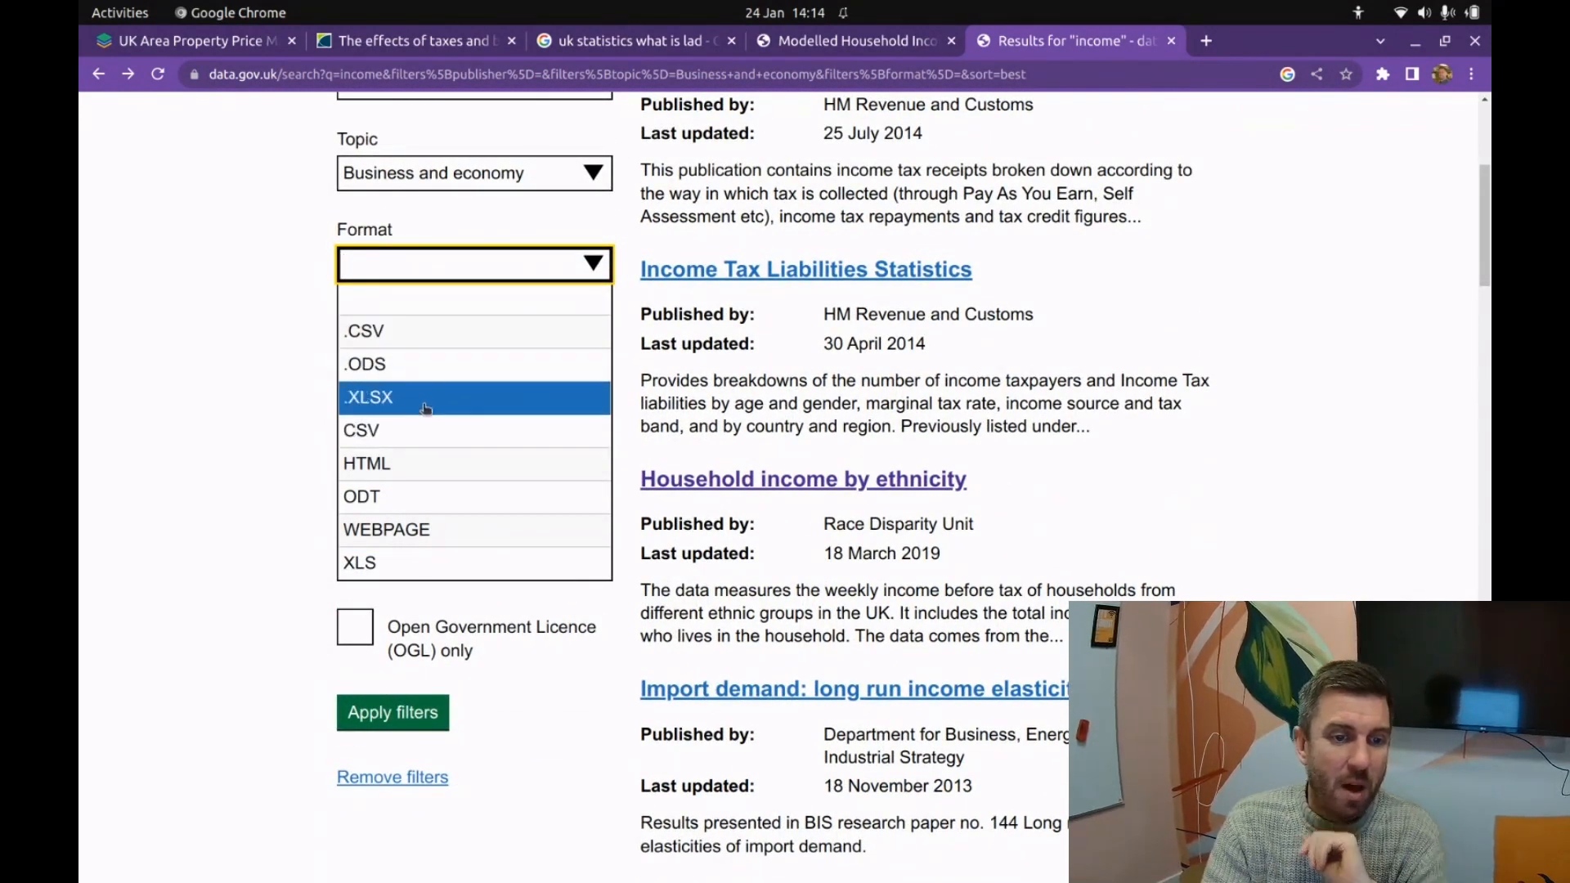
click(420, 332)
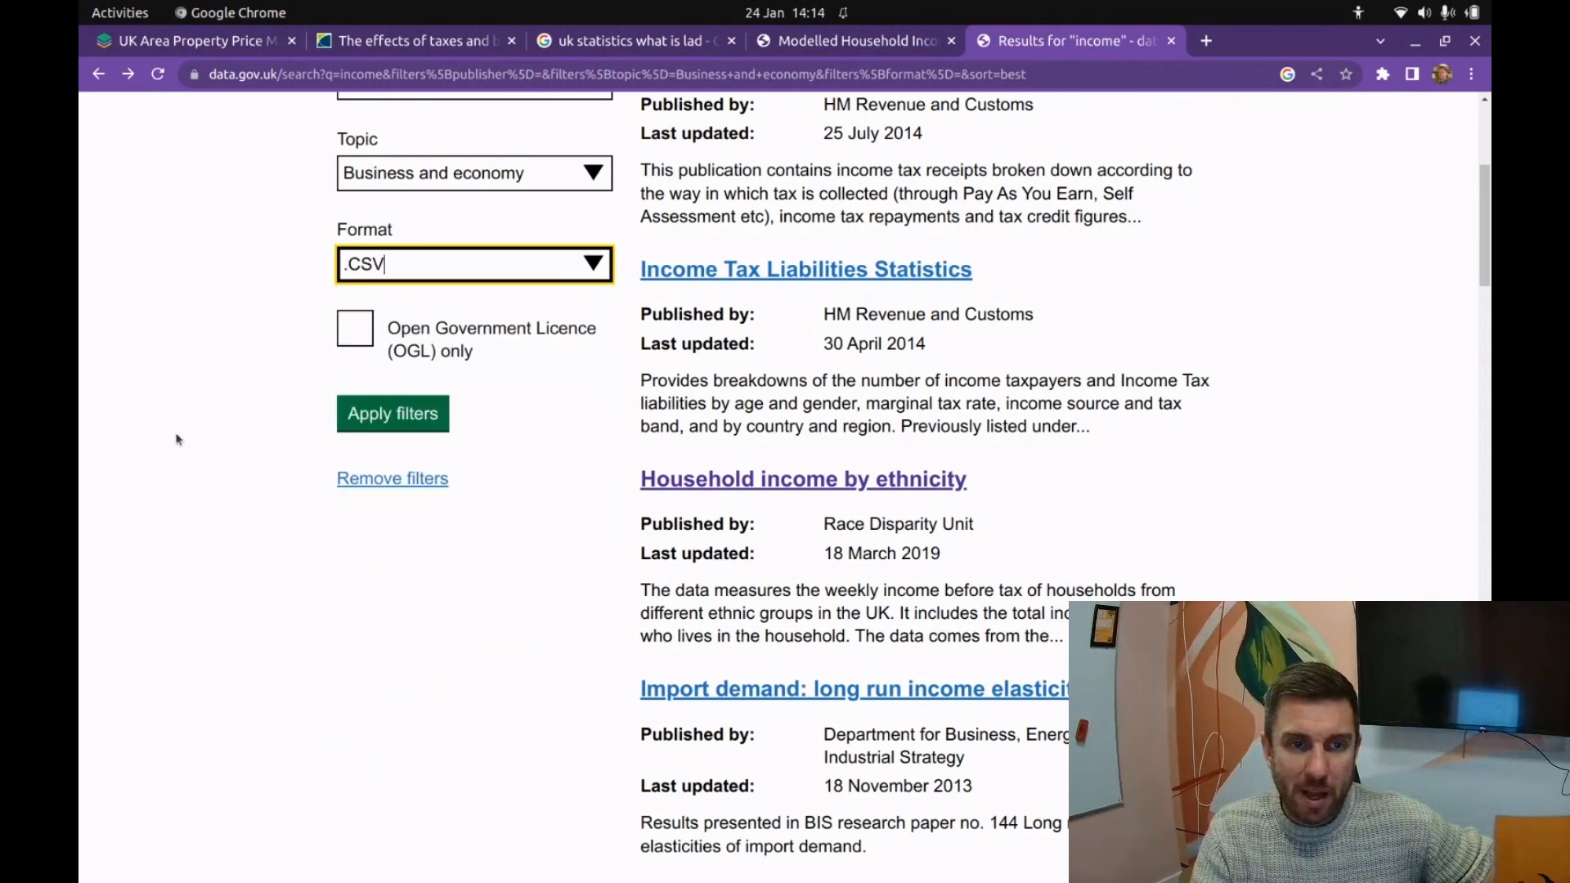
click(411, 412)
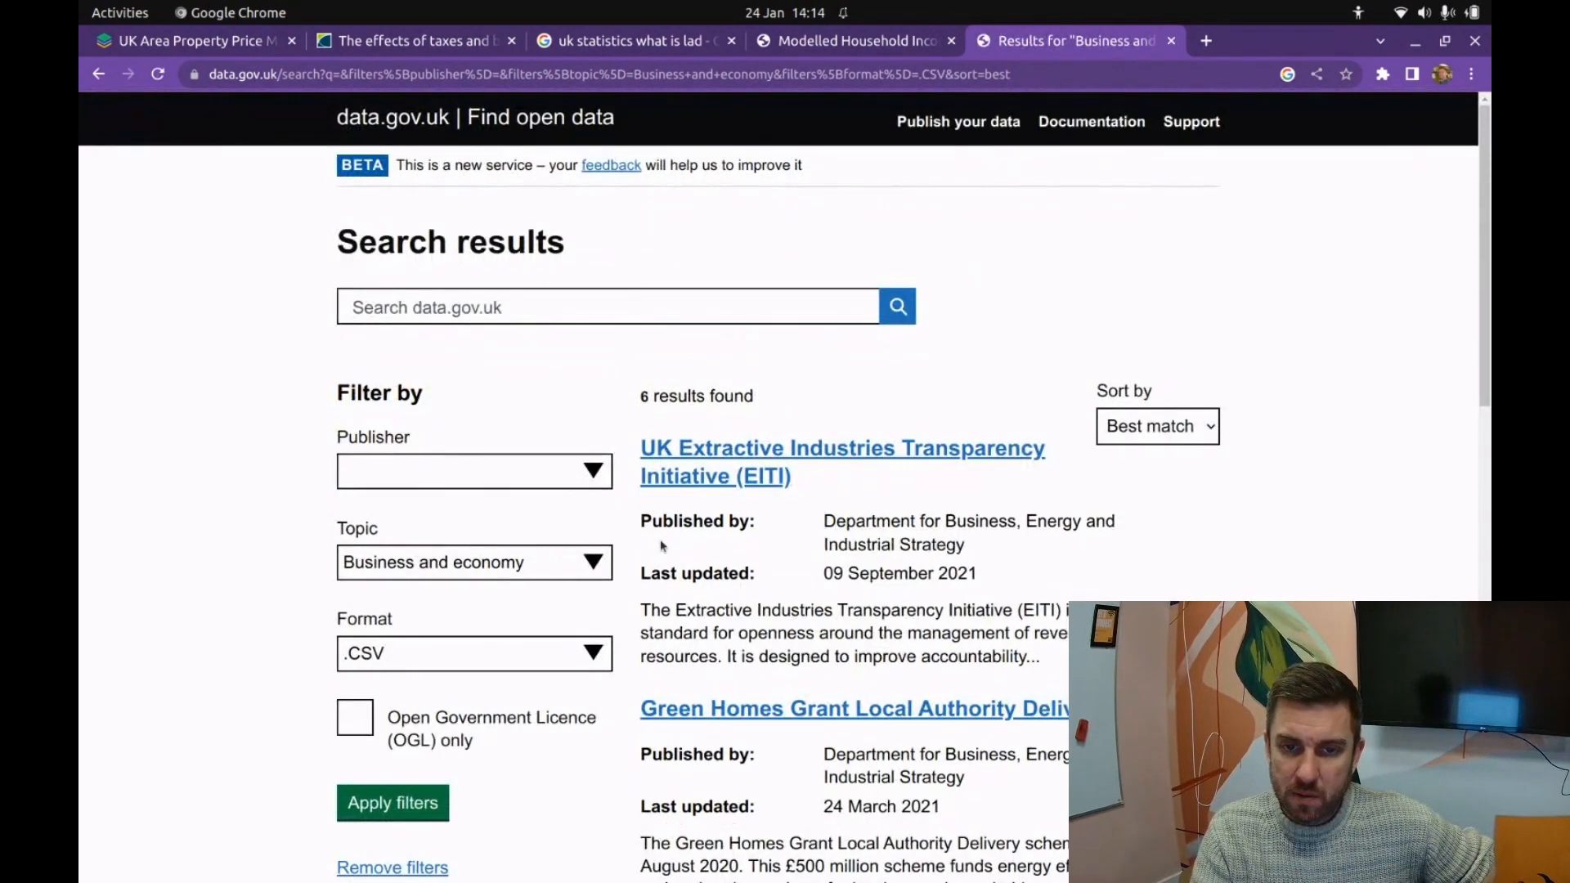
Step: Check the publishers available for the .CSV datasets and close the list without choosing one
click(460, 491)
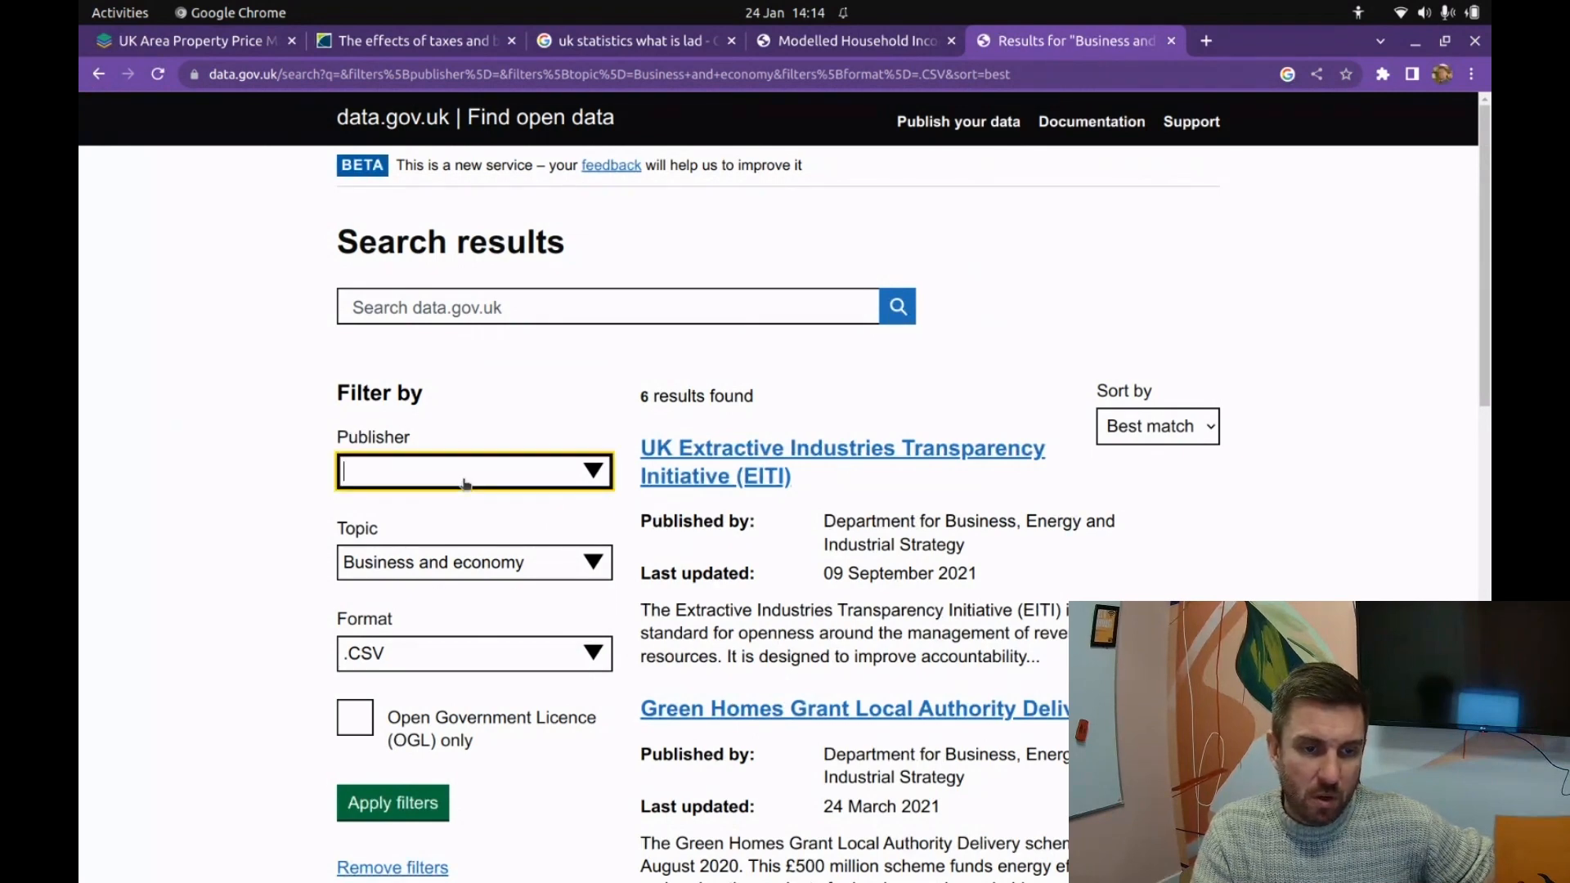
scroll(474, 531, down, 2)
scroll(480, 569, up, 2)
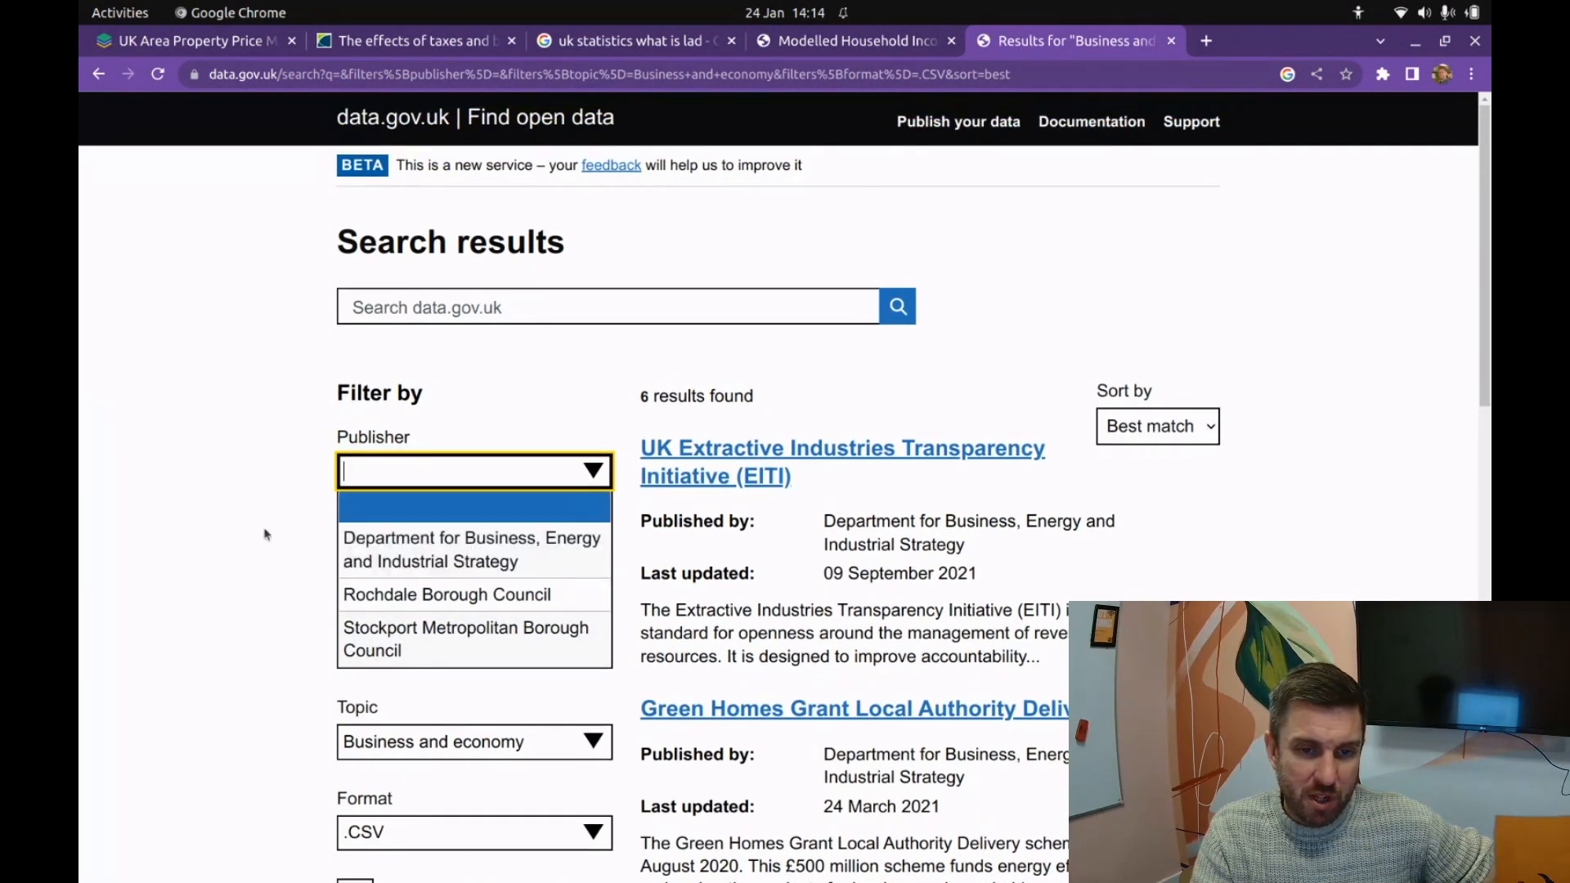
click(234, 579)
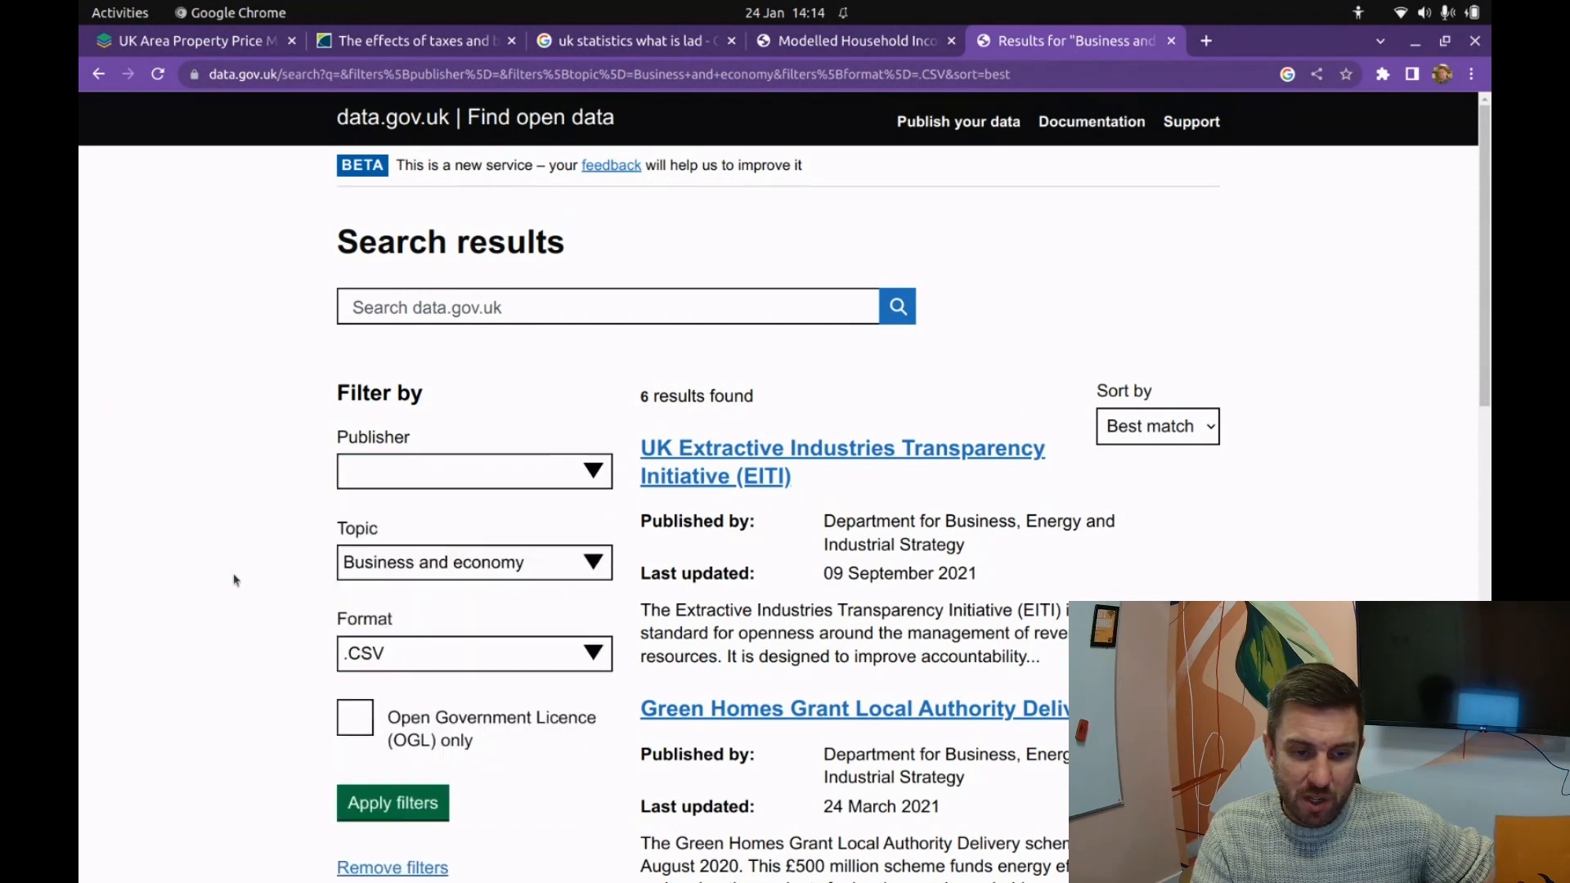
Step: Choose the Department for Business, Energy and Industrial Strategy as publisher without applying it and look through the listed .CSV datasets
click(475, 482)
click(457, 556)
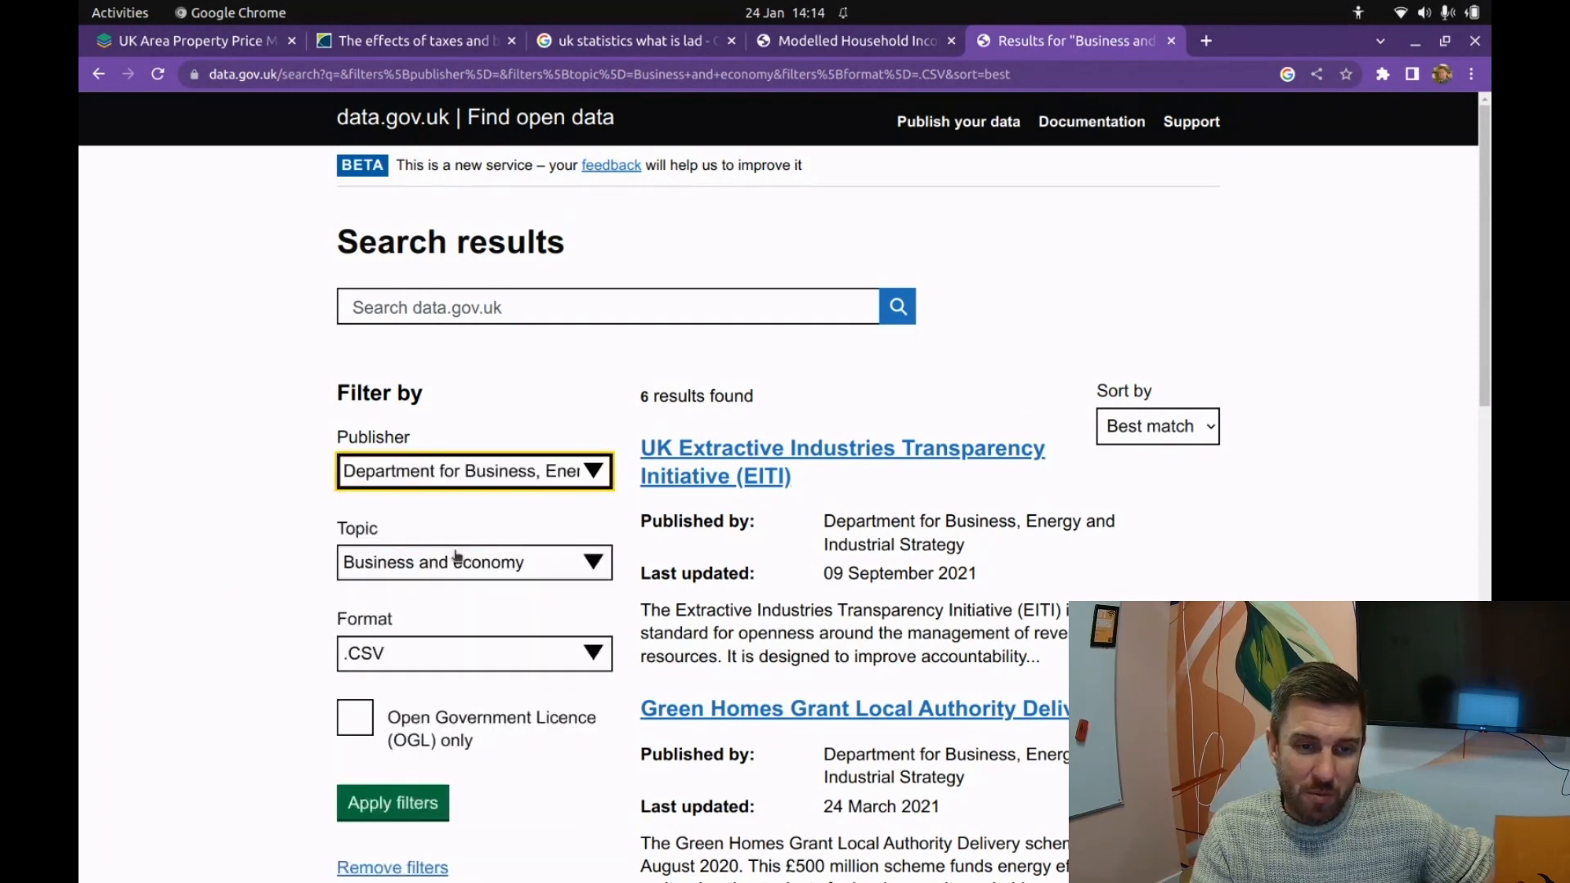
click(247, 496)
scroll(582, 559, down, 1)
scroll(582, 560, down, 10)
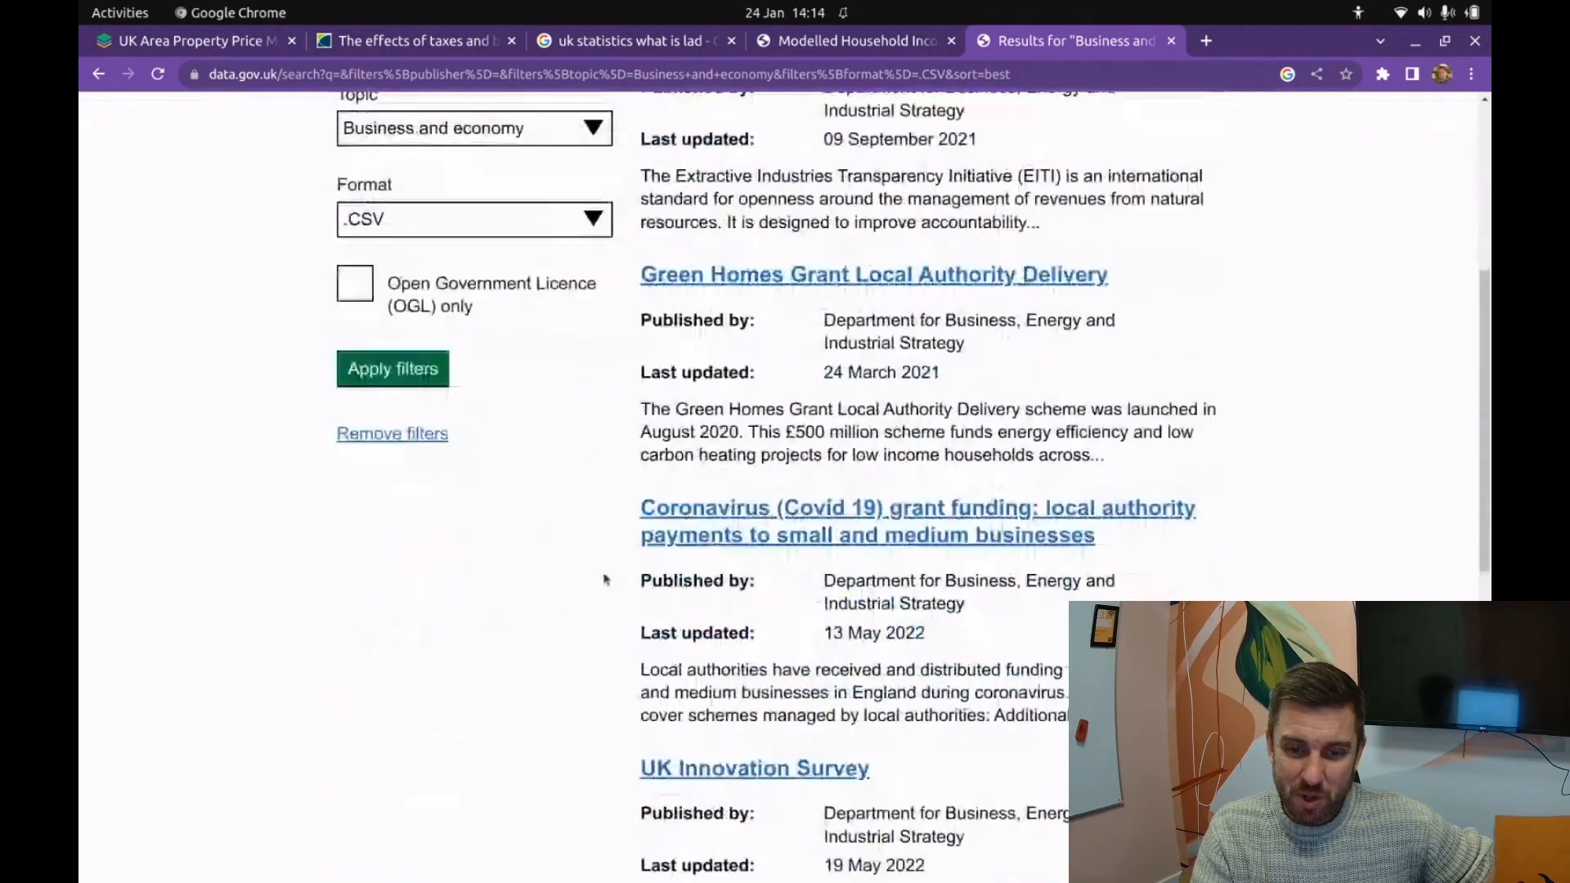
scroll(606, 571, down, 3)
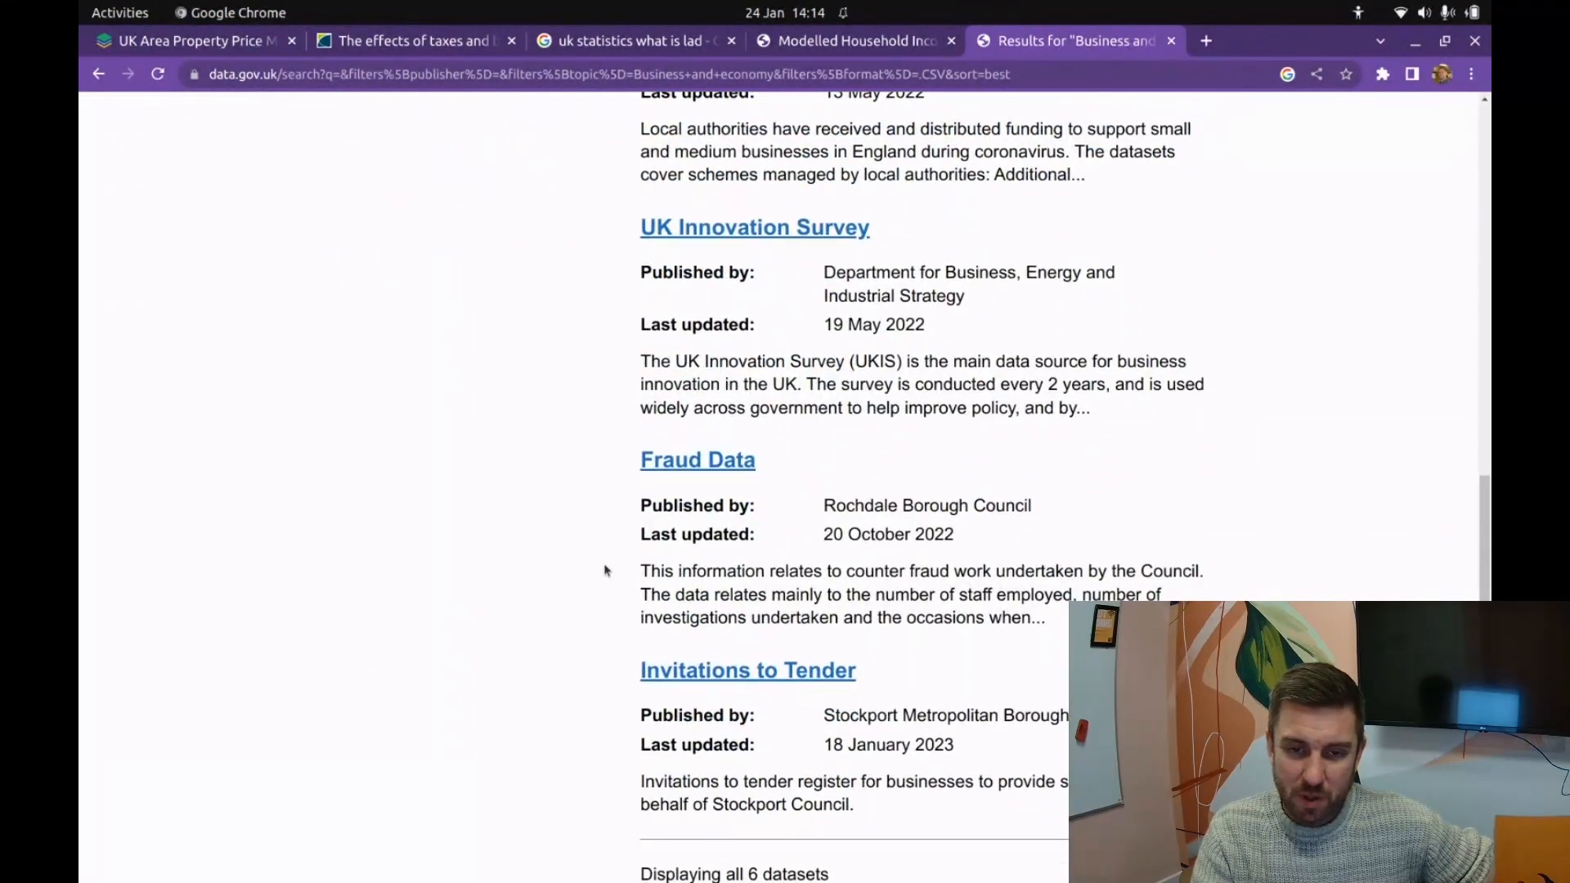
scroll(613, 556, up, 13)
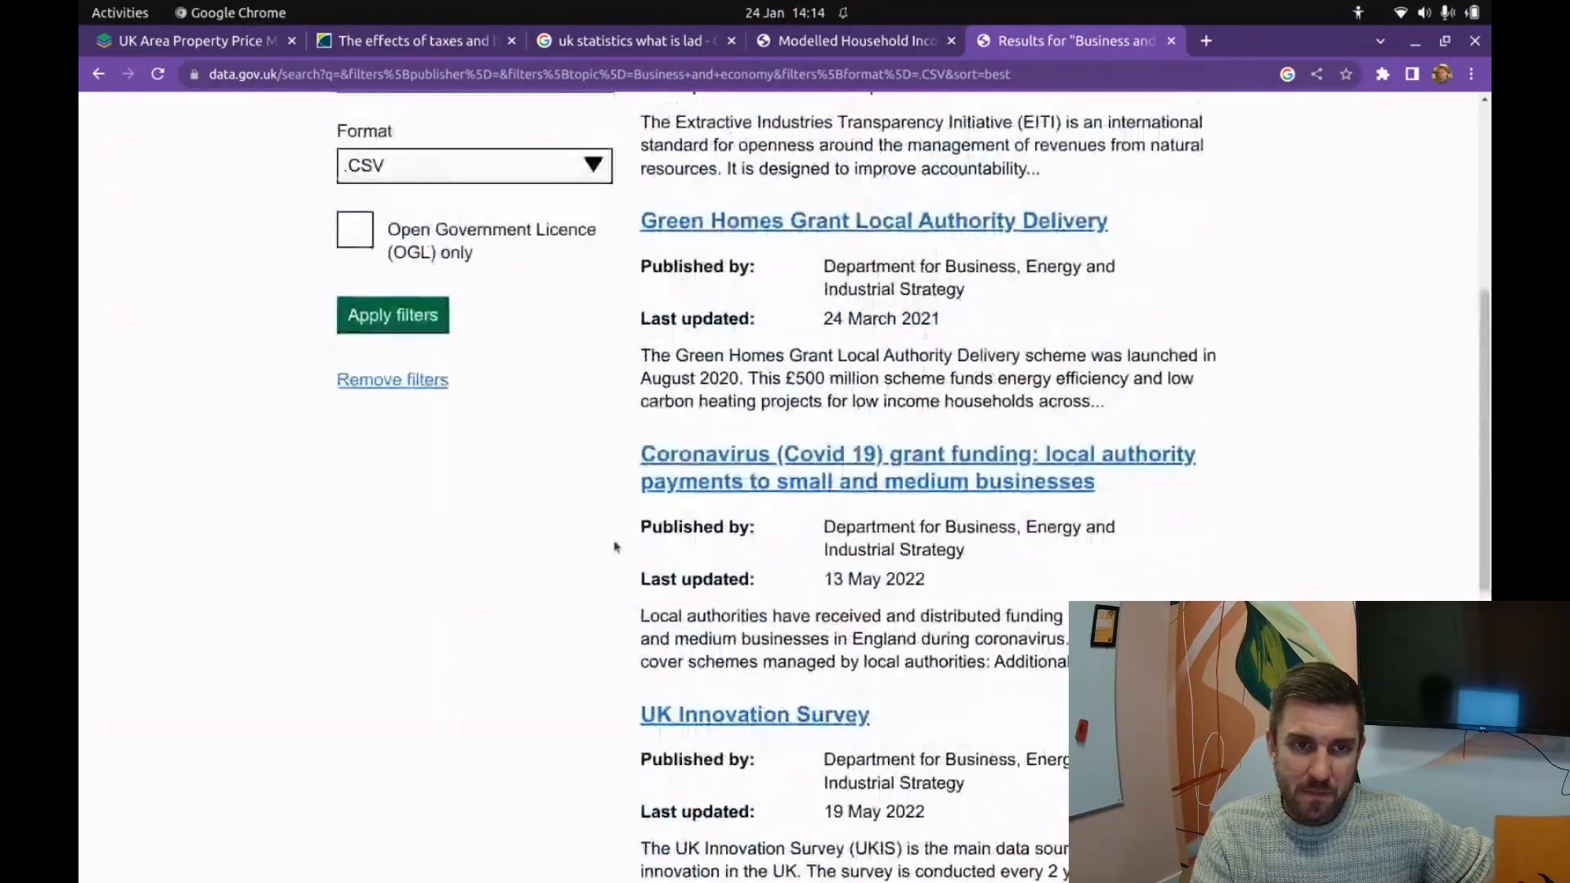
Step: Search Google for "uk income by area" and open the ONS bulletin on income estimates for small areas, England and Wales
click(433, 79)
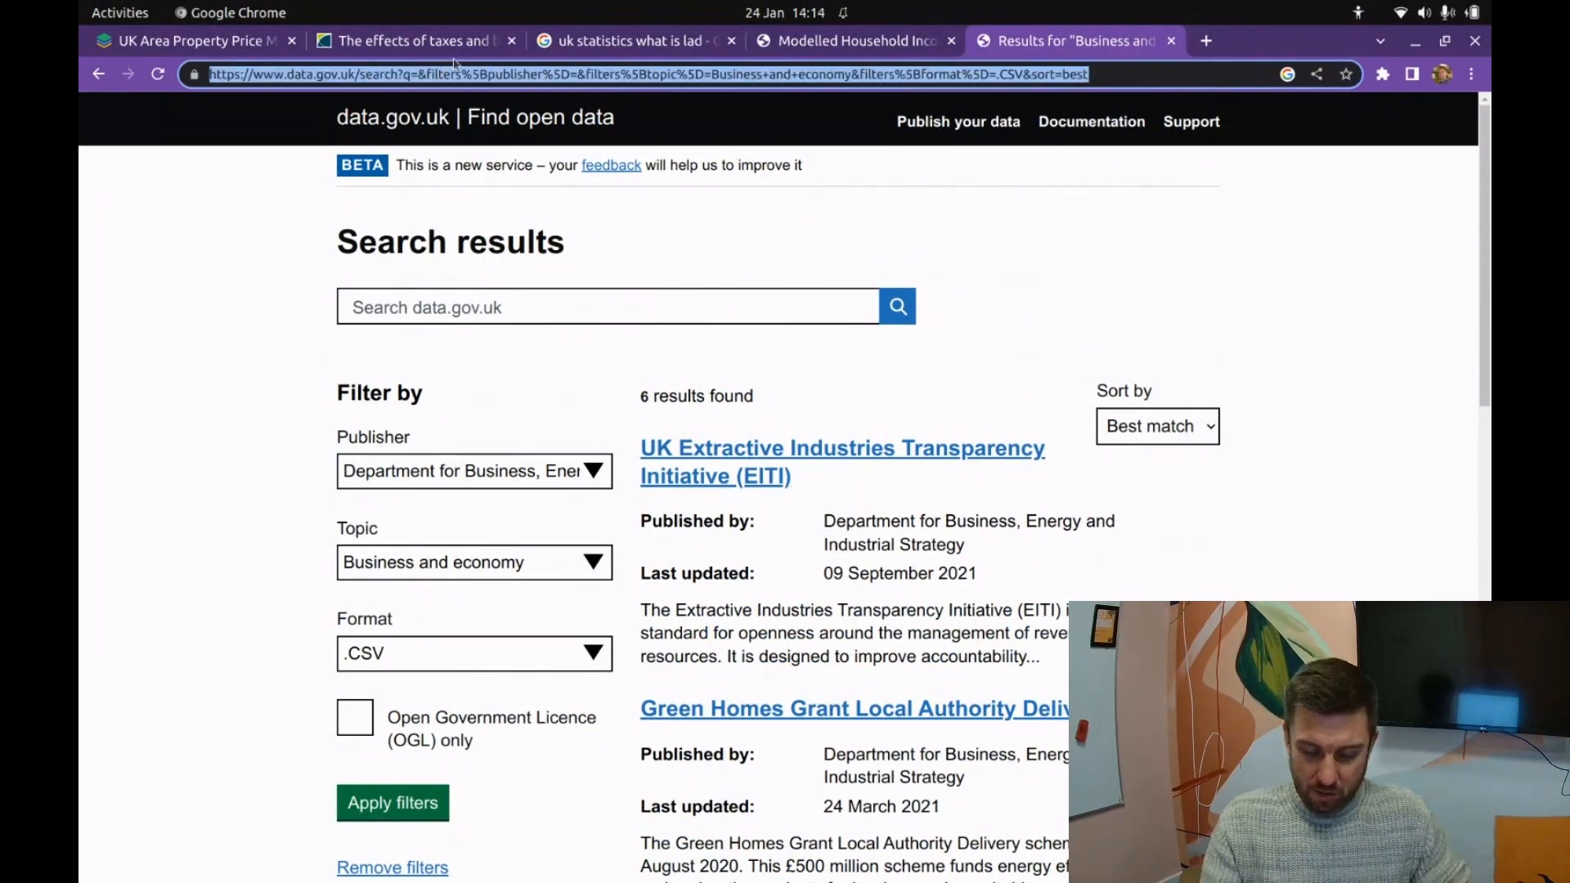
text(u)
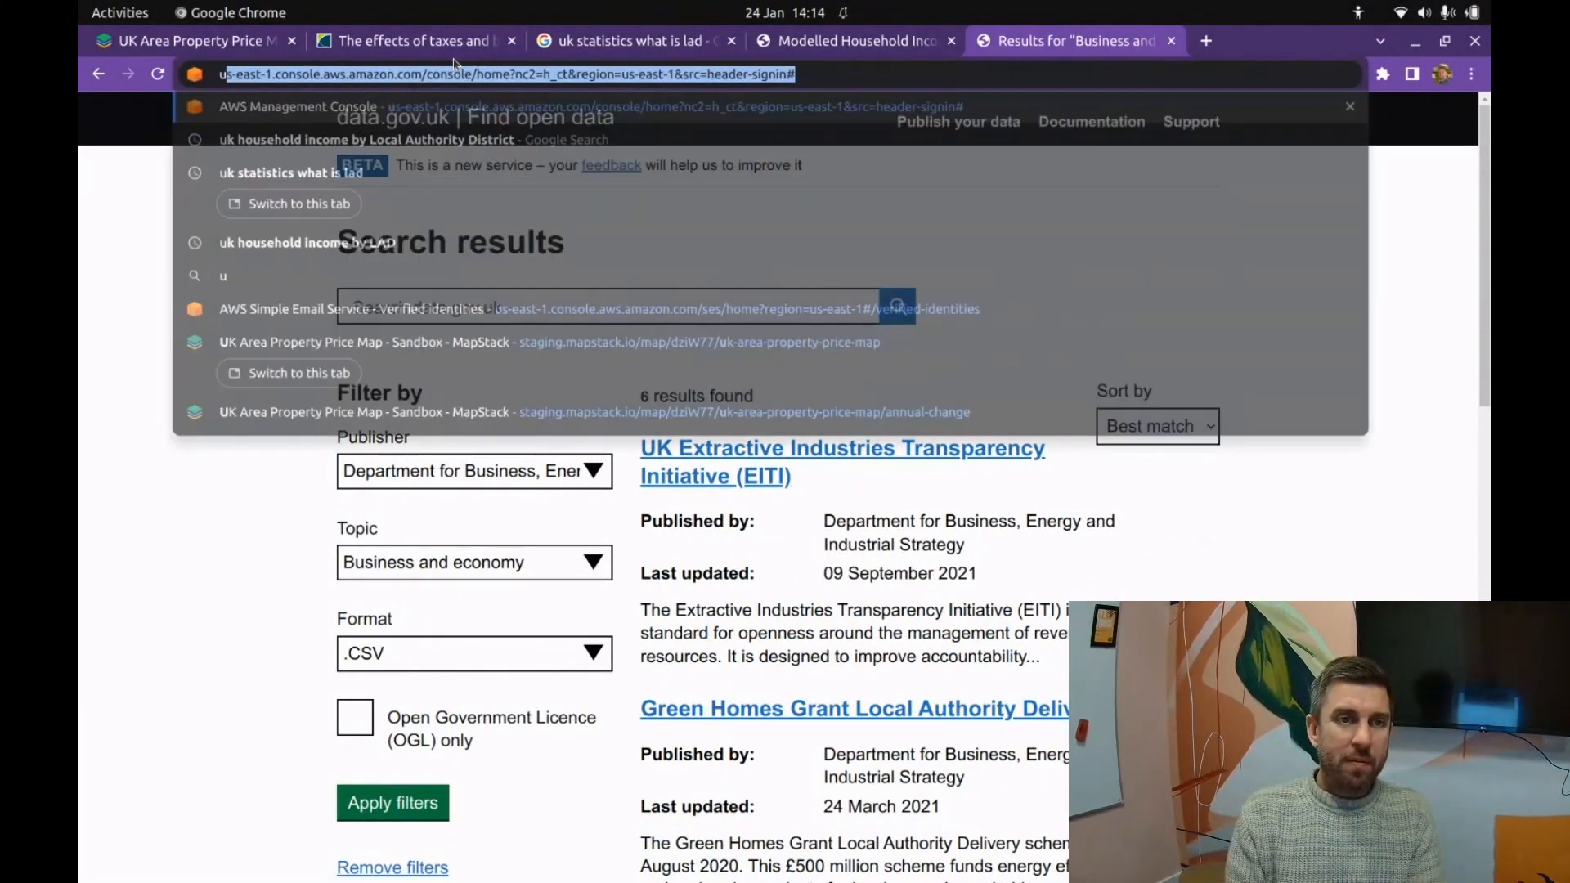
text(k income by )
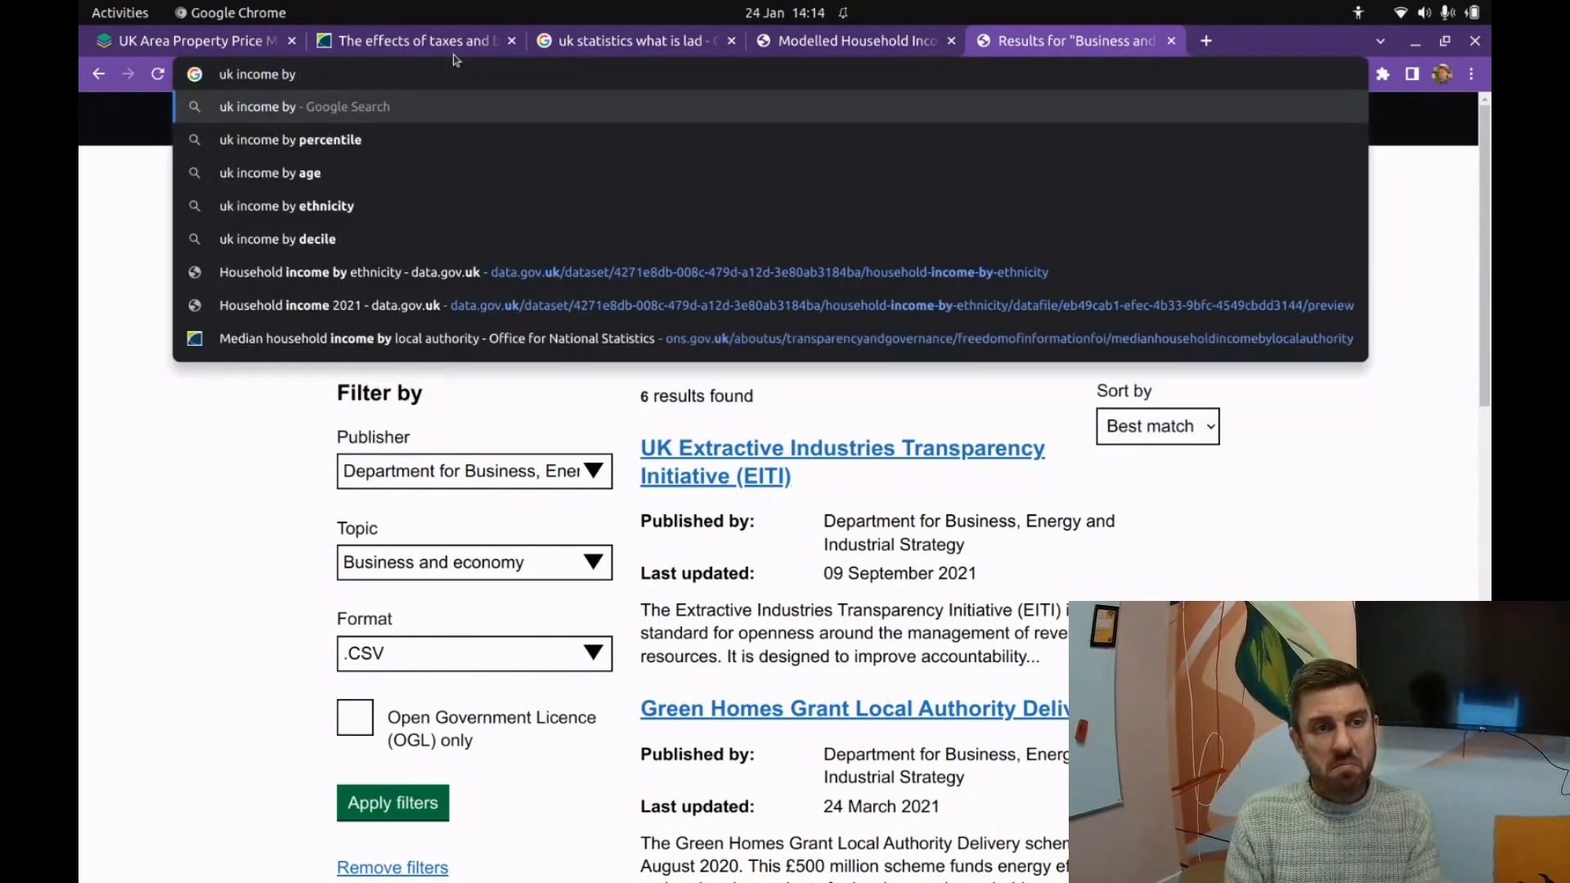
text(area)
key(Return)
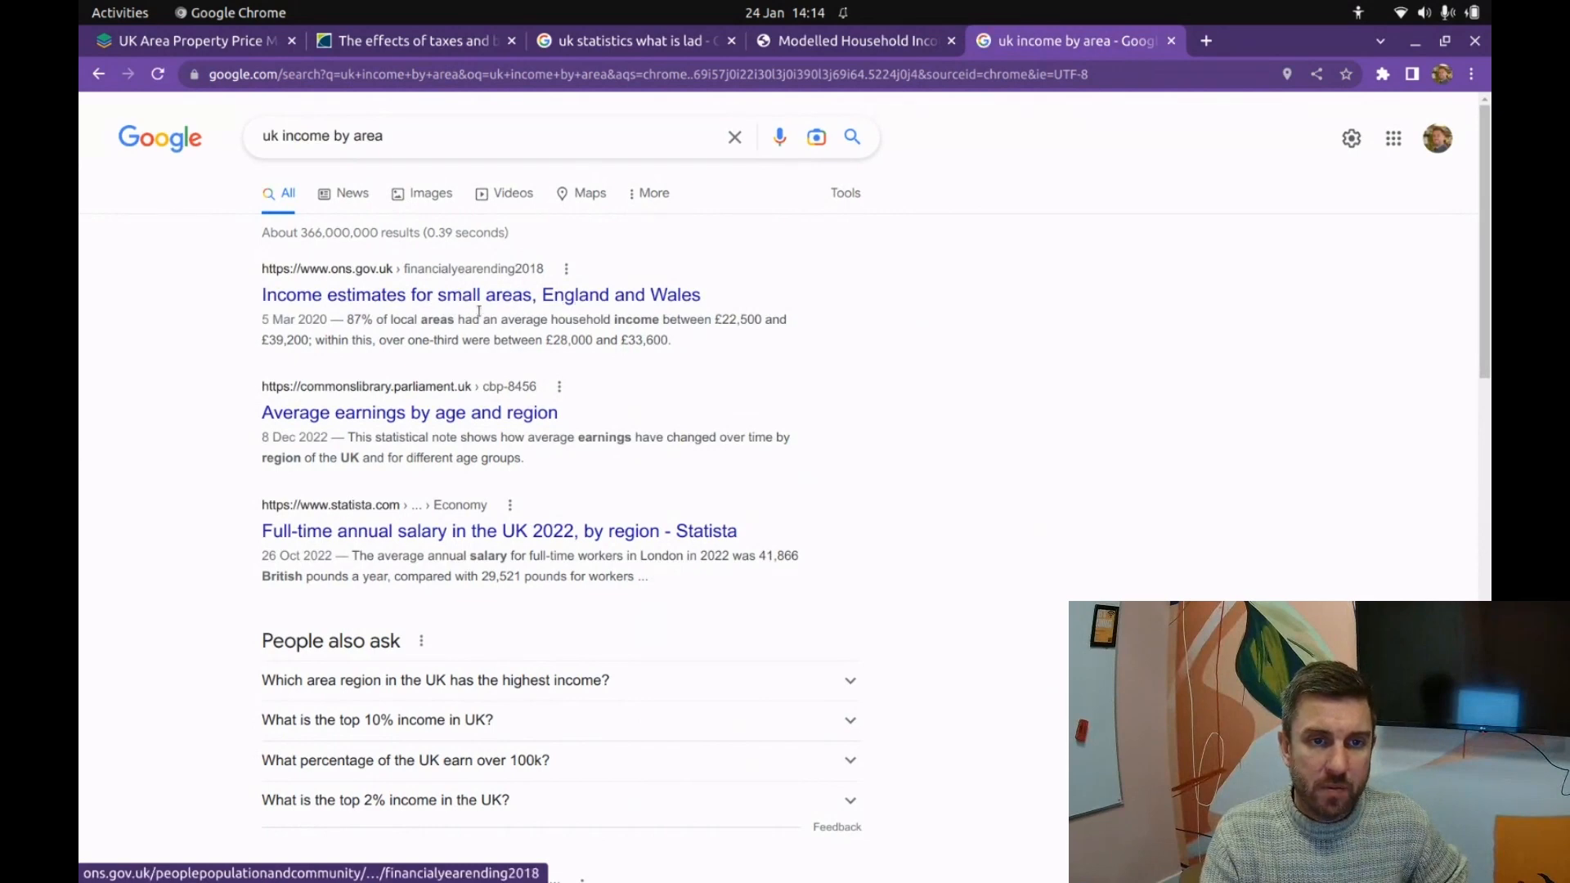
click(501, 302)
Step: Find the word "data" in the bulletin and look through the sections for mentions of the datasets
scroll(123, 482, down, 5)
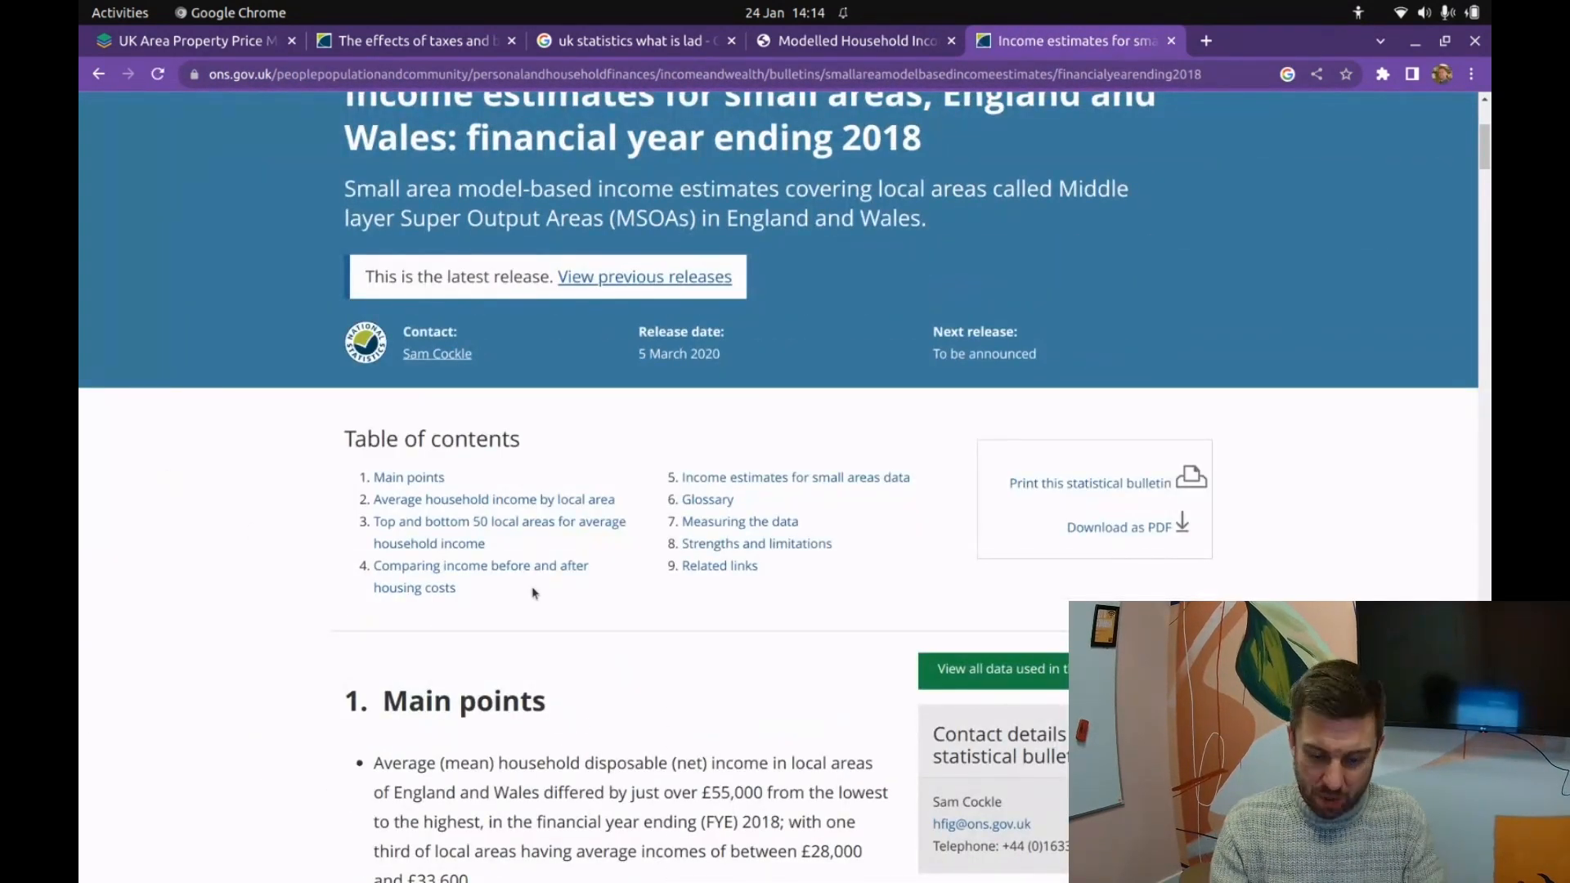
key(ctrl+f)
text(data)
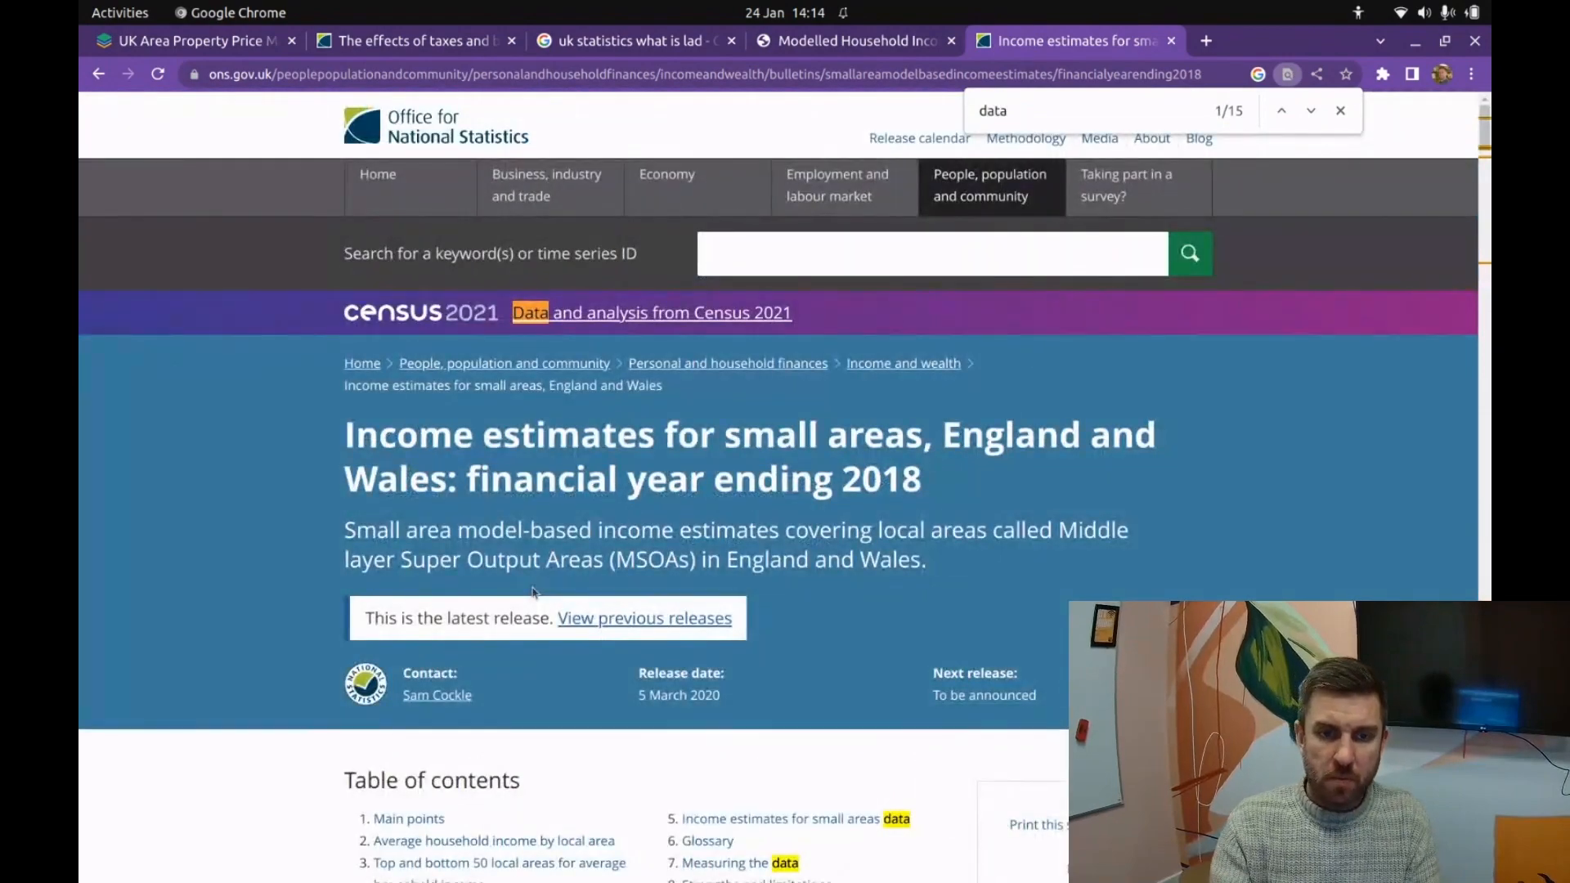
scroll(652, 656, down, 3)
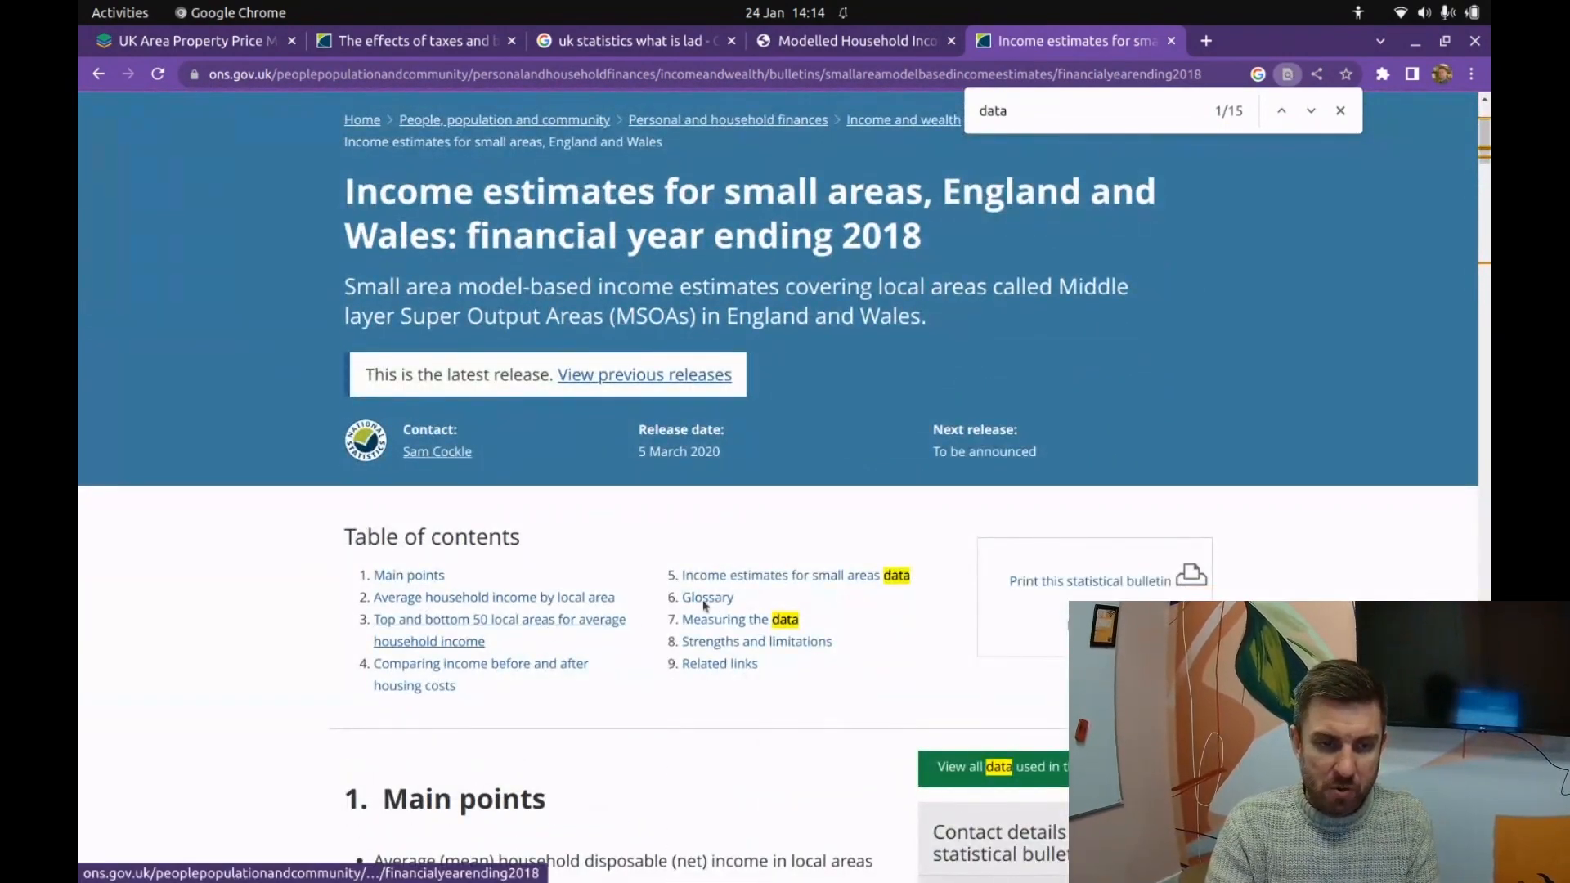
scroll(713, 642, down, 15)
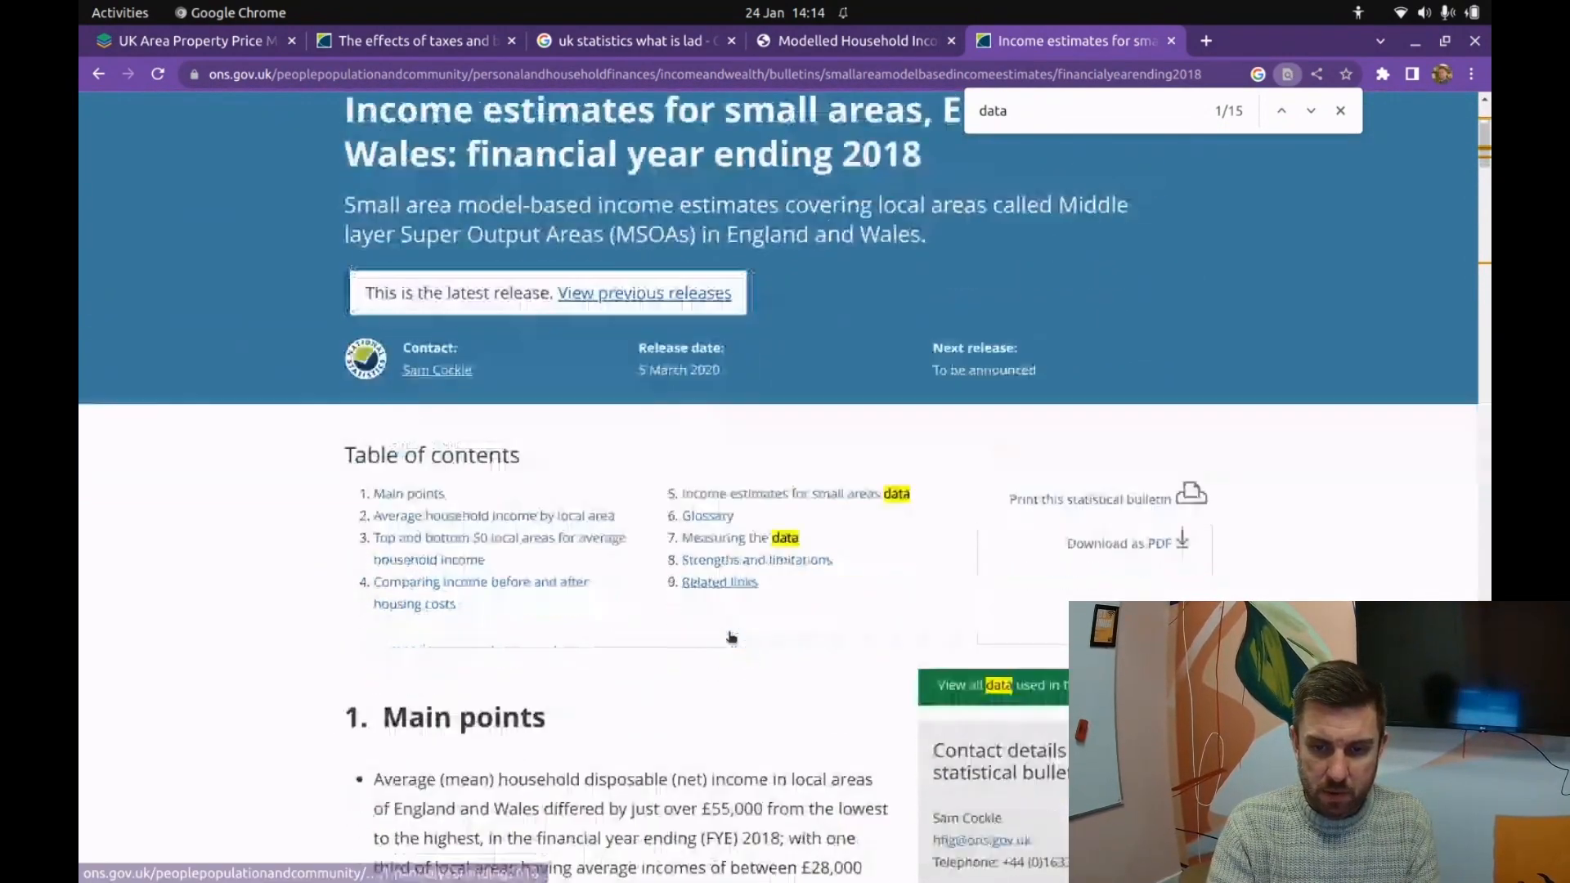
scroll(713, 645, down, 10)
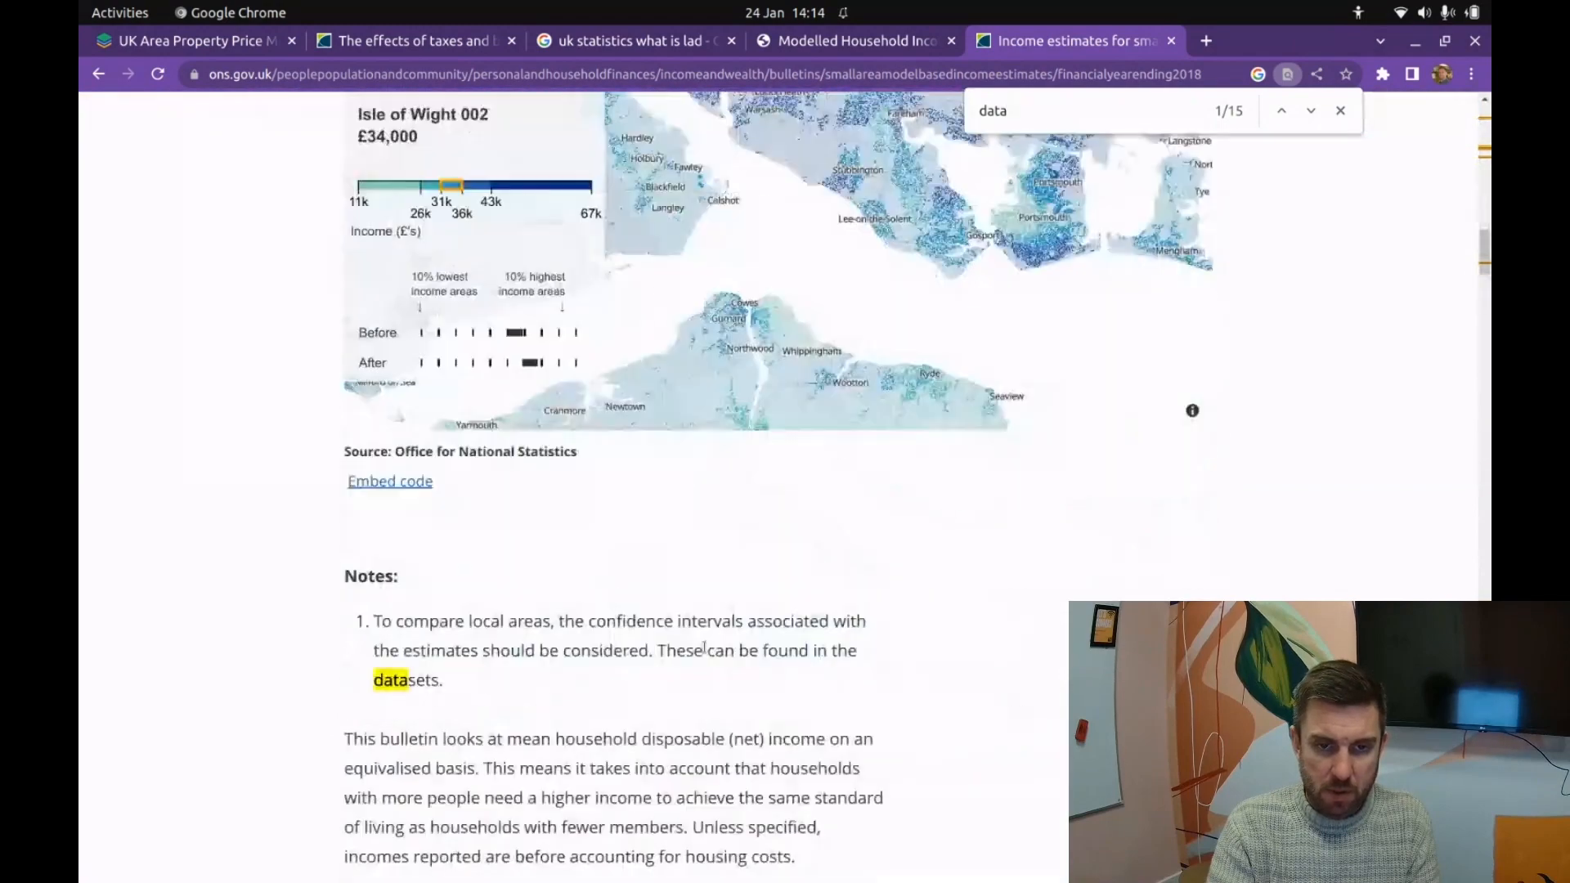
Step: Explore the Figure 1 household income map from the Portsmouth area out to Bristol and return to the bulletin's start
scroll(884, 521, up, 5)
drag(863, 438, 786, 466)
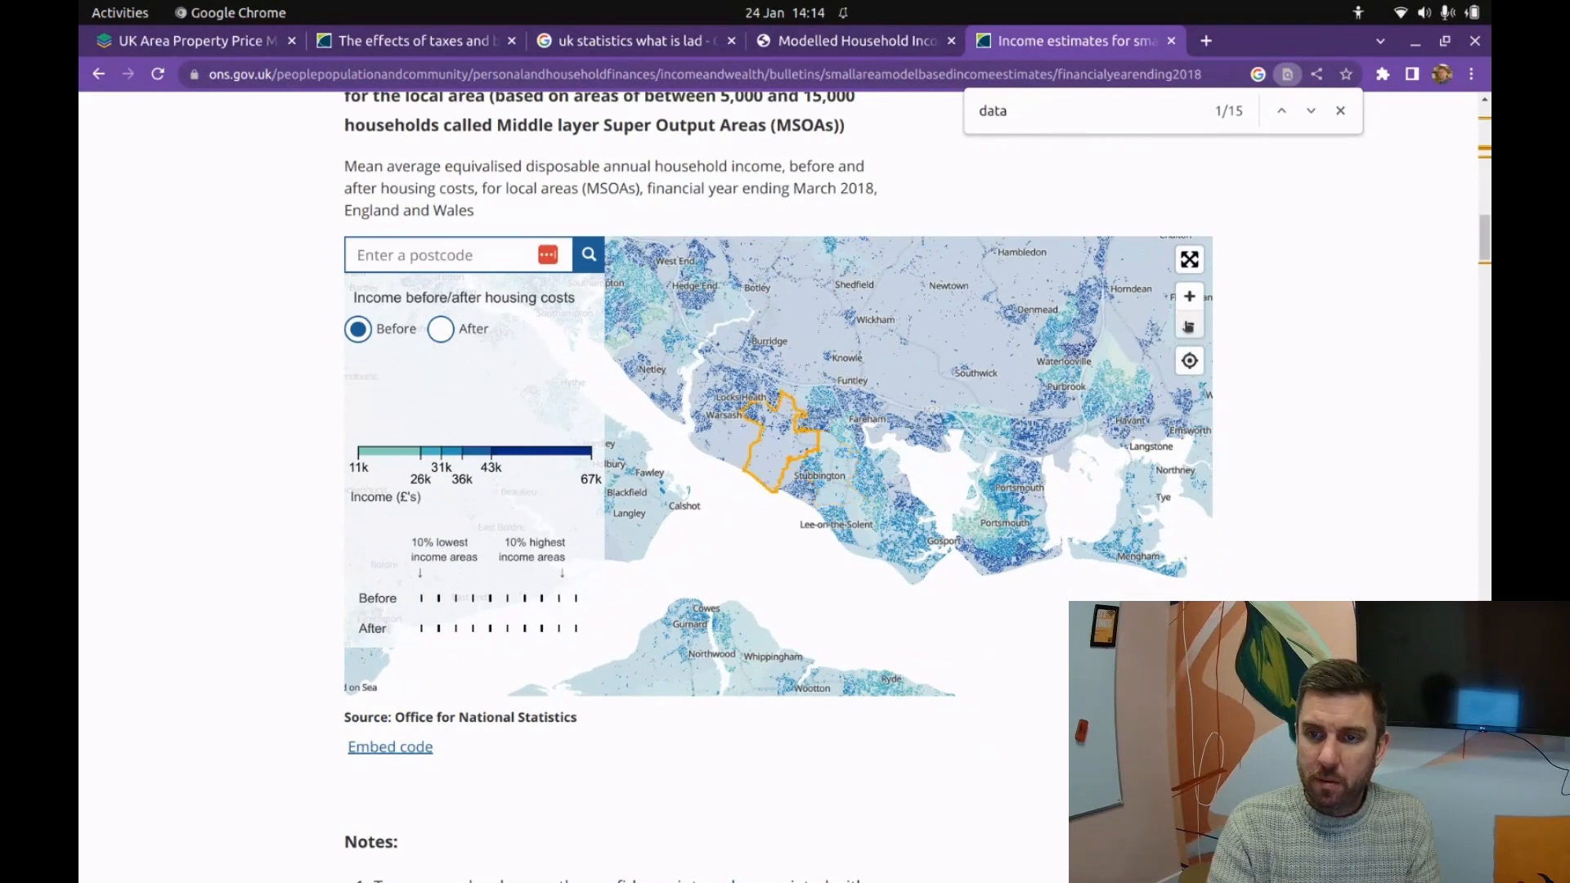
click(1188, 327)
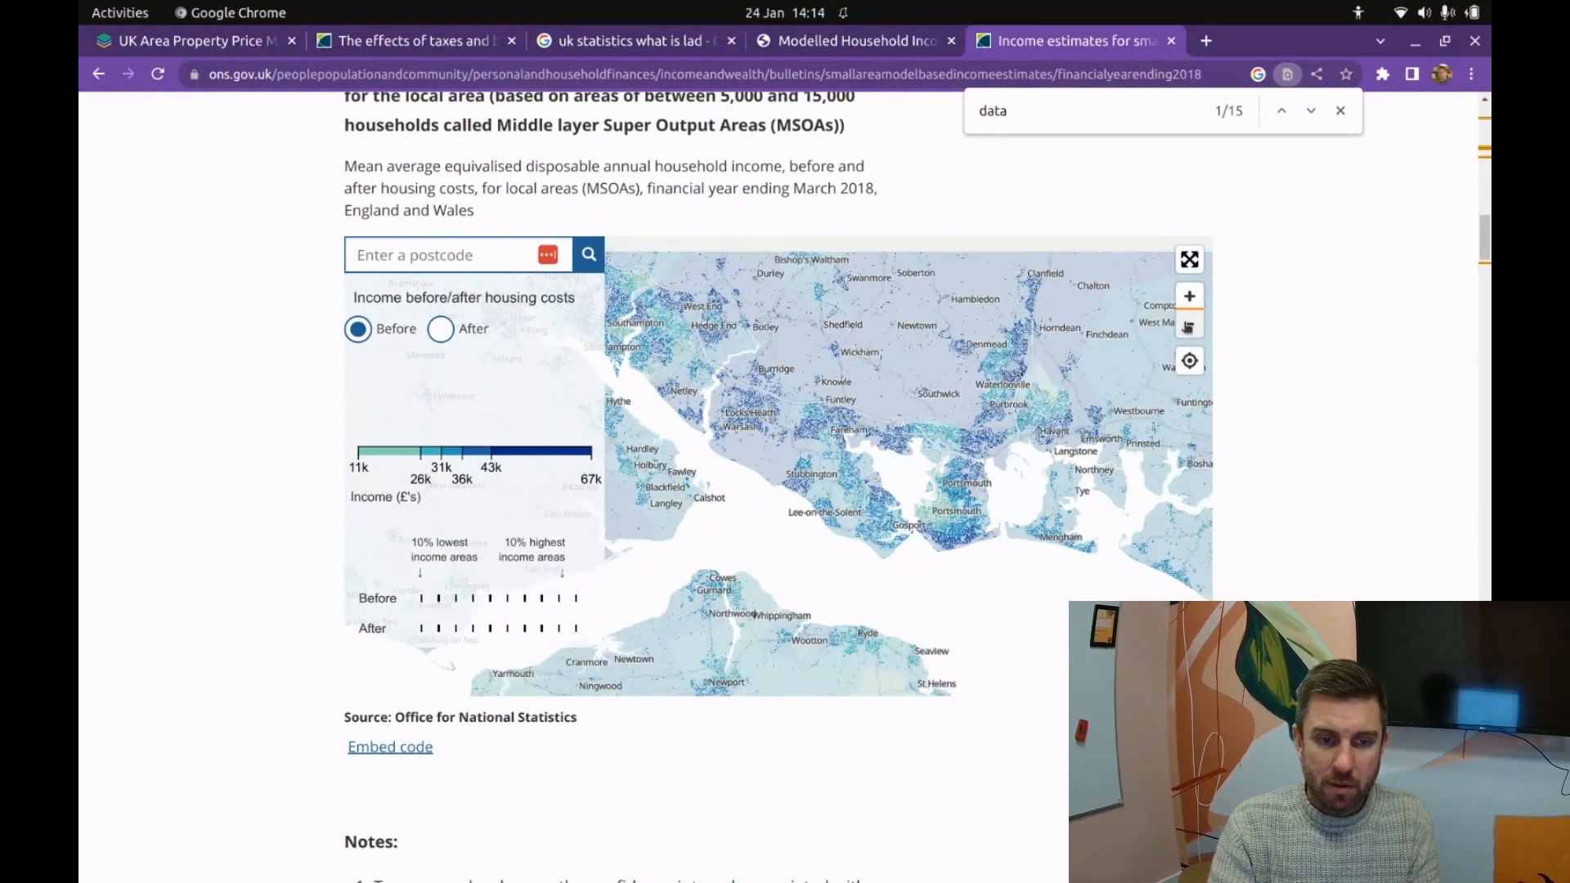
click(1188, 327)
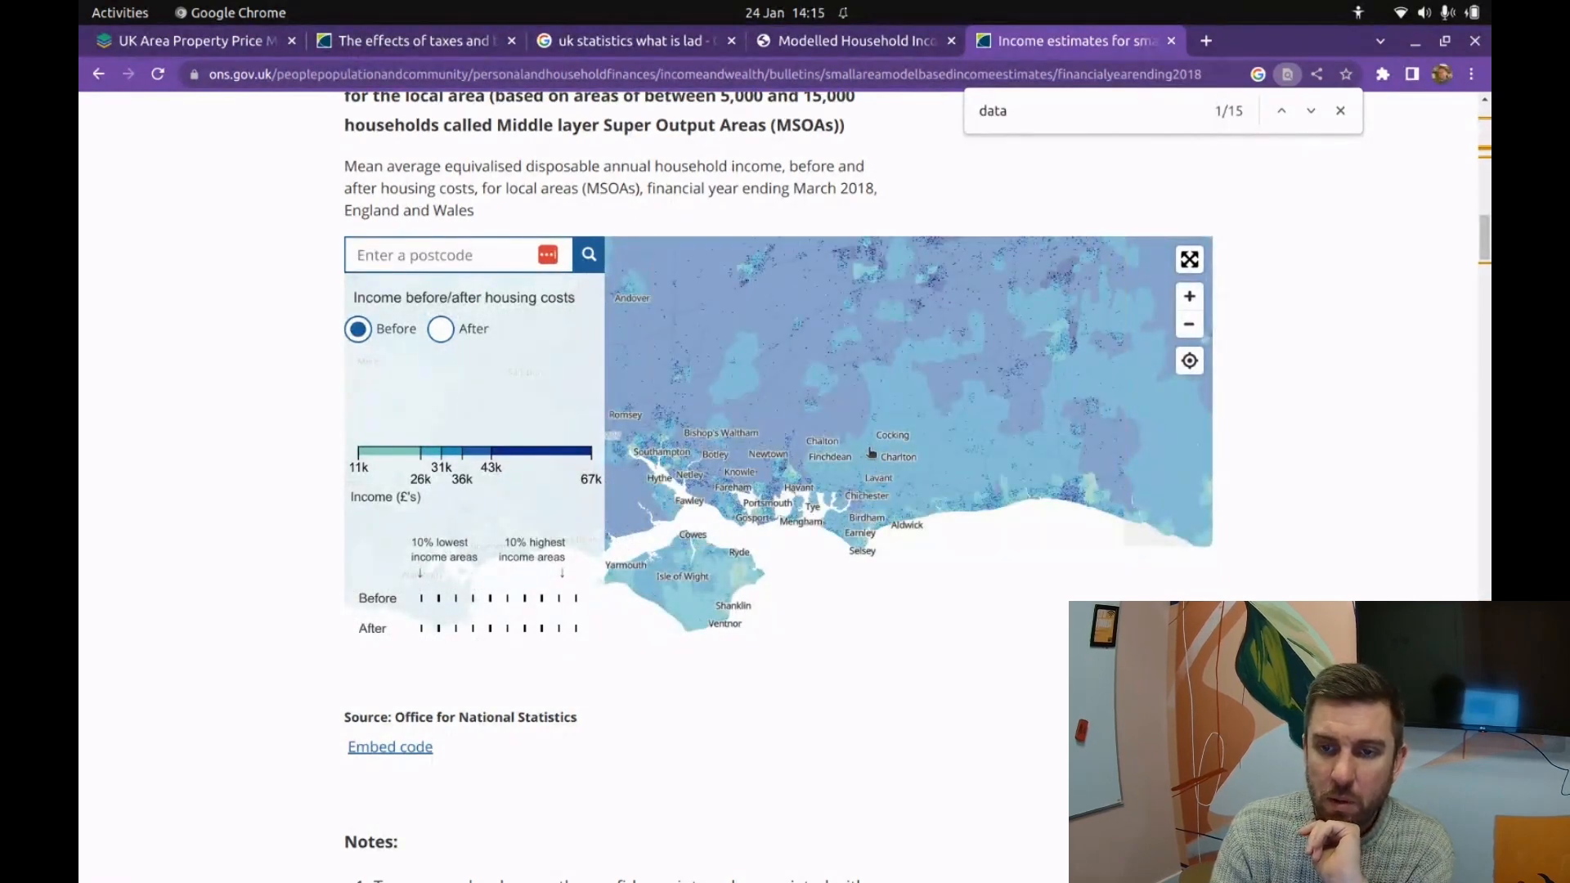
scroll(876, 443, down, 2)
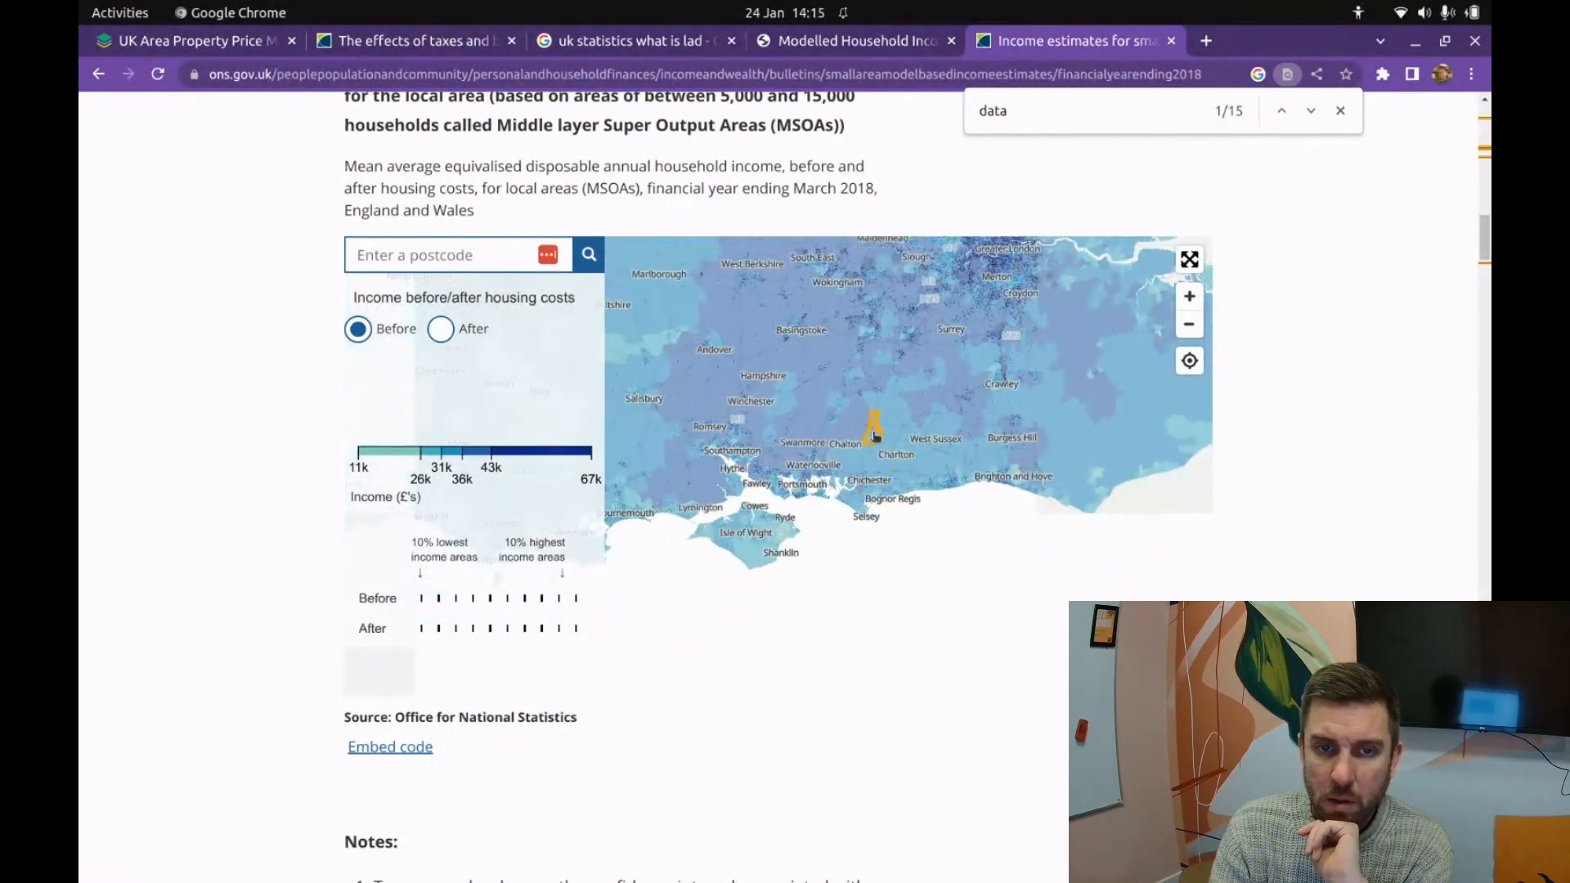
drag(735, 354, 908, 453)
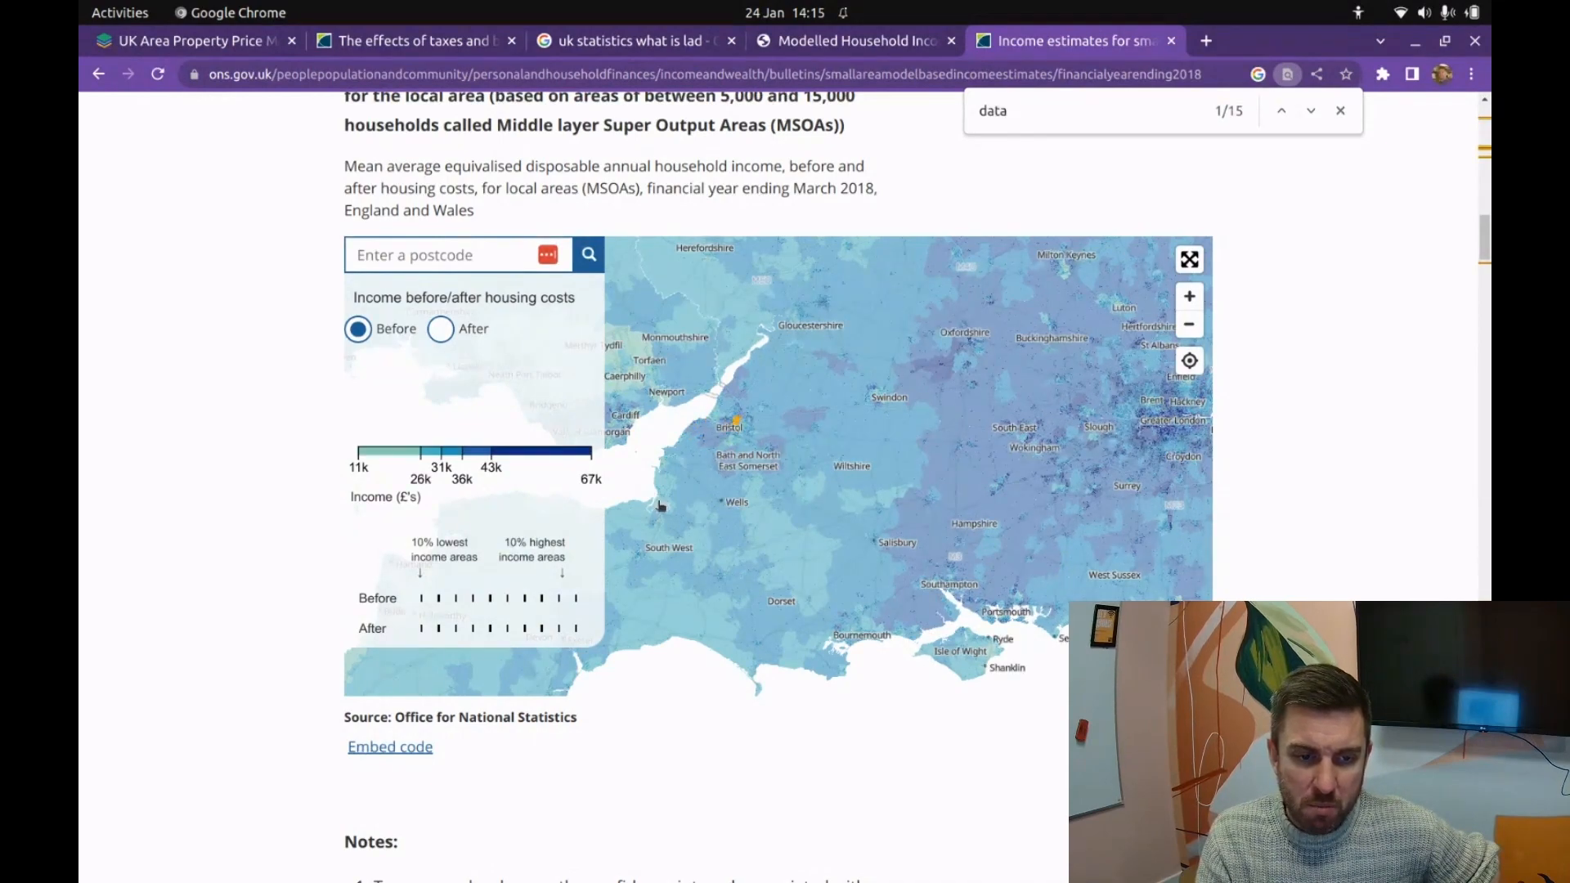
scroll(276, 617, down, 4)
scroll(278, 616, up, 10)
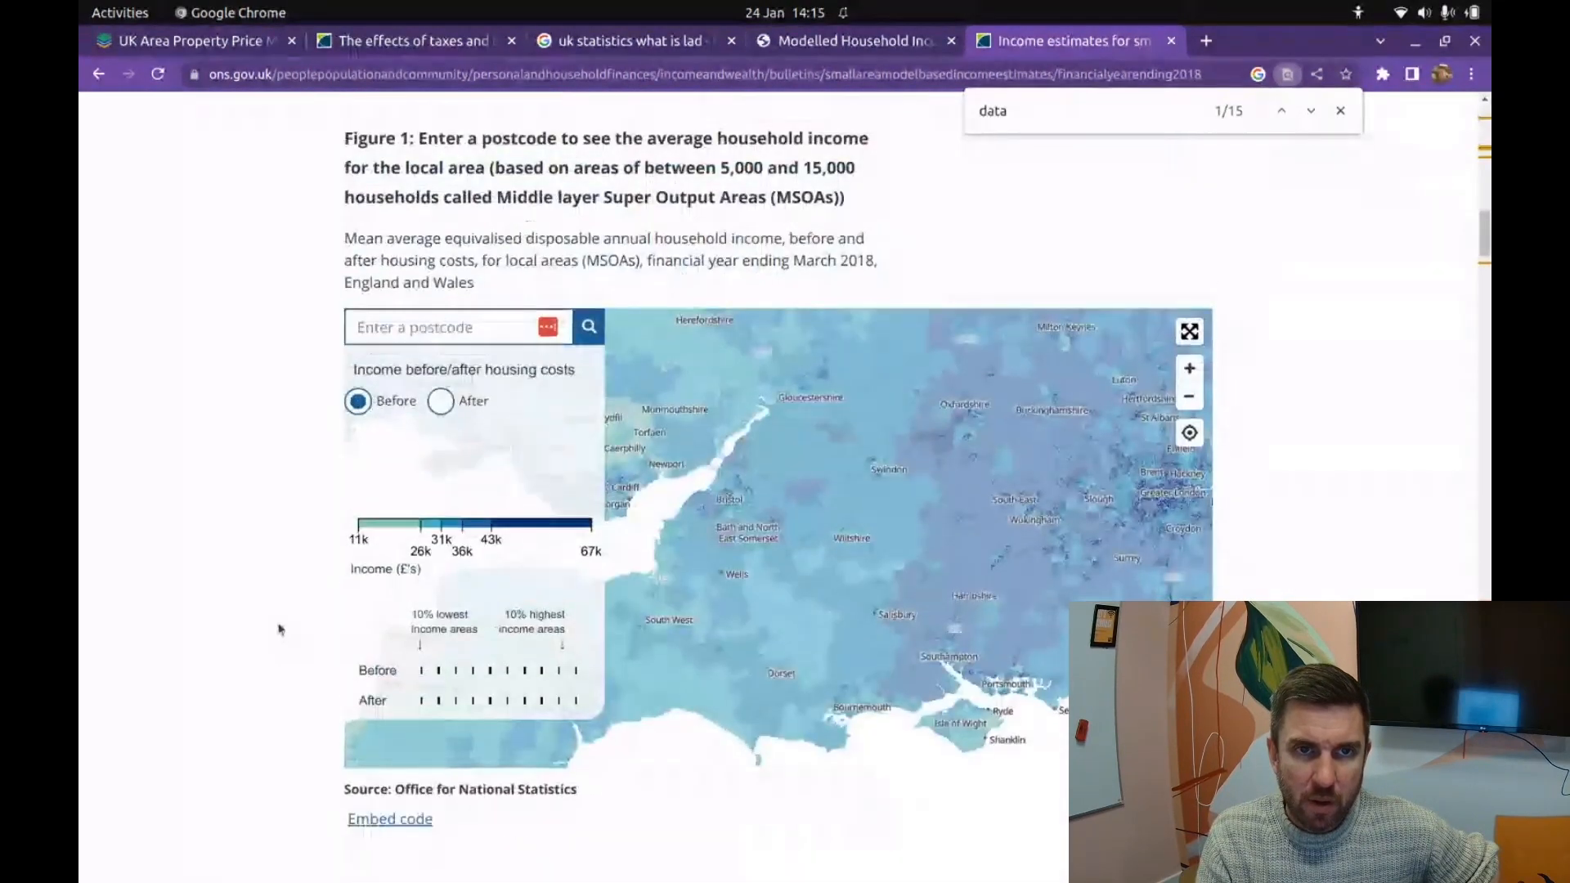
scroll(282, 616, up, 10)
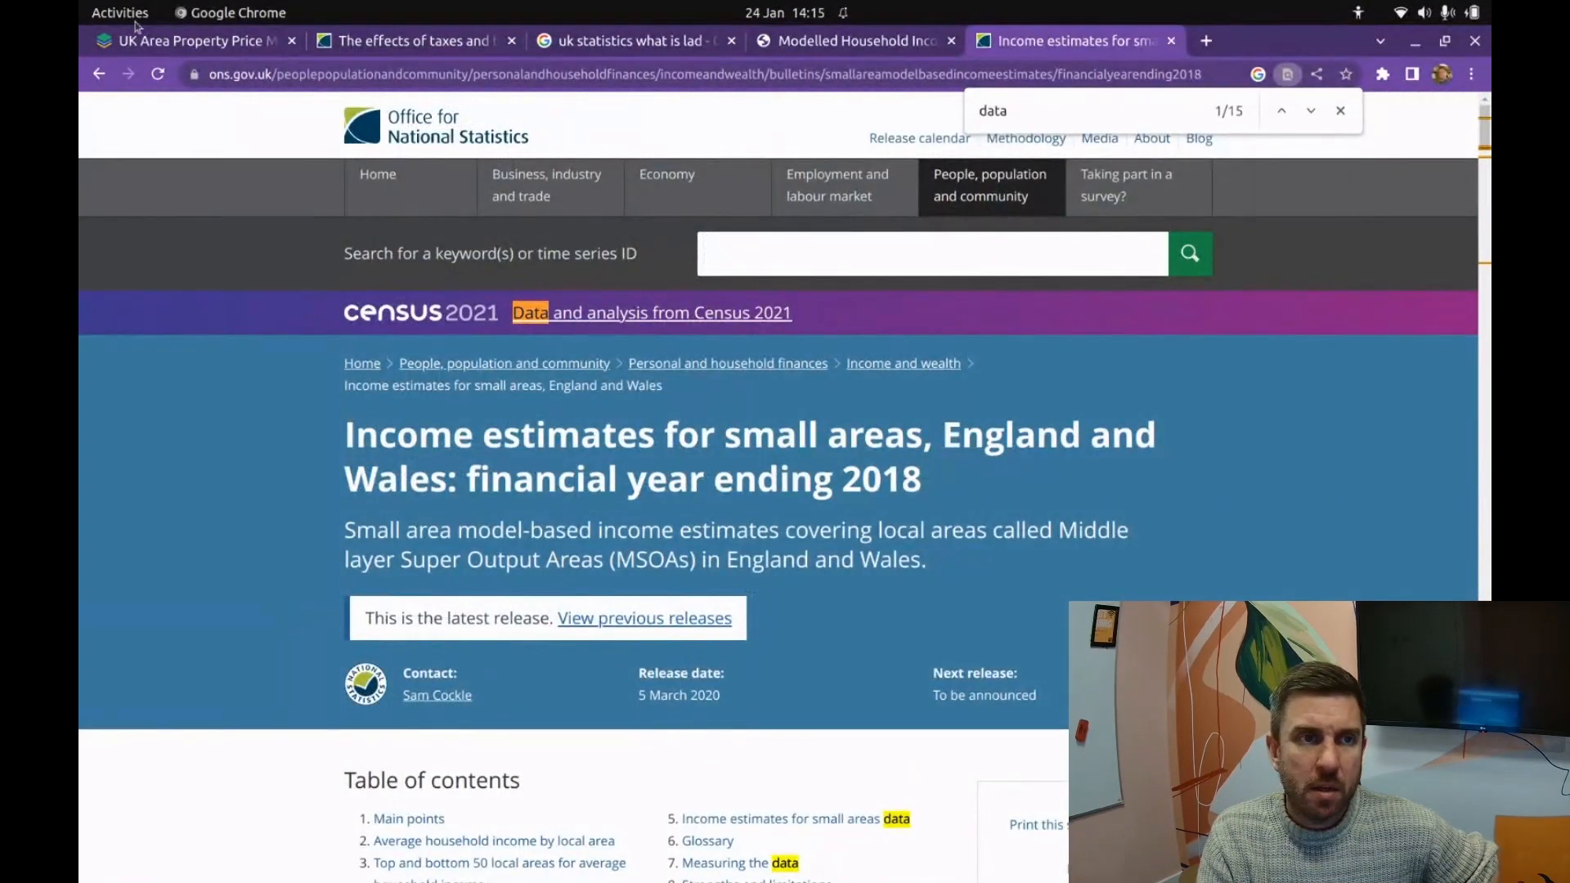
Step: Switch to totalannualincome2018.csv in LibreOffice Calc, find the next "Bristol" entry and examine the Bristol rows
key(alt+Tab)
key(alt+Tab)
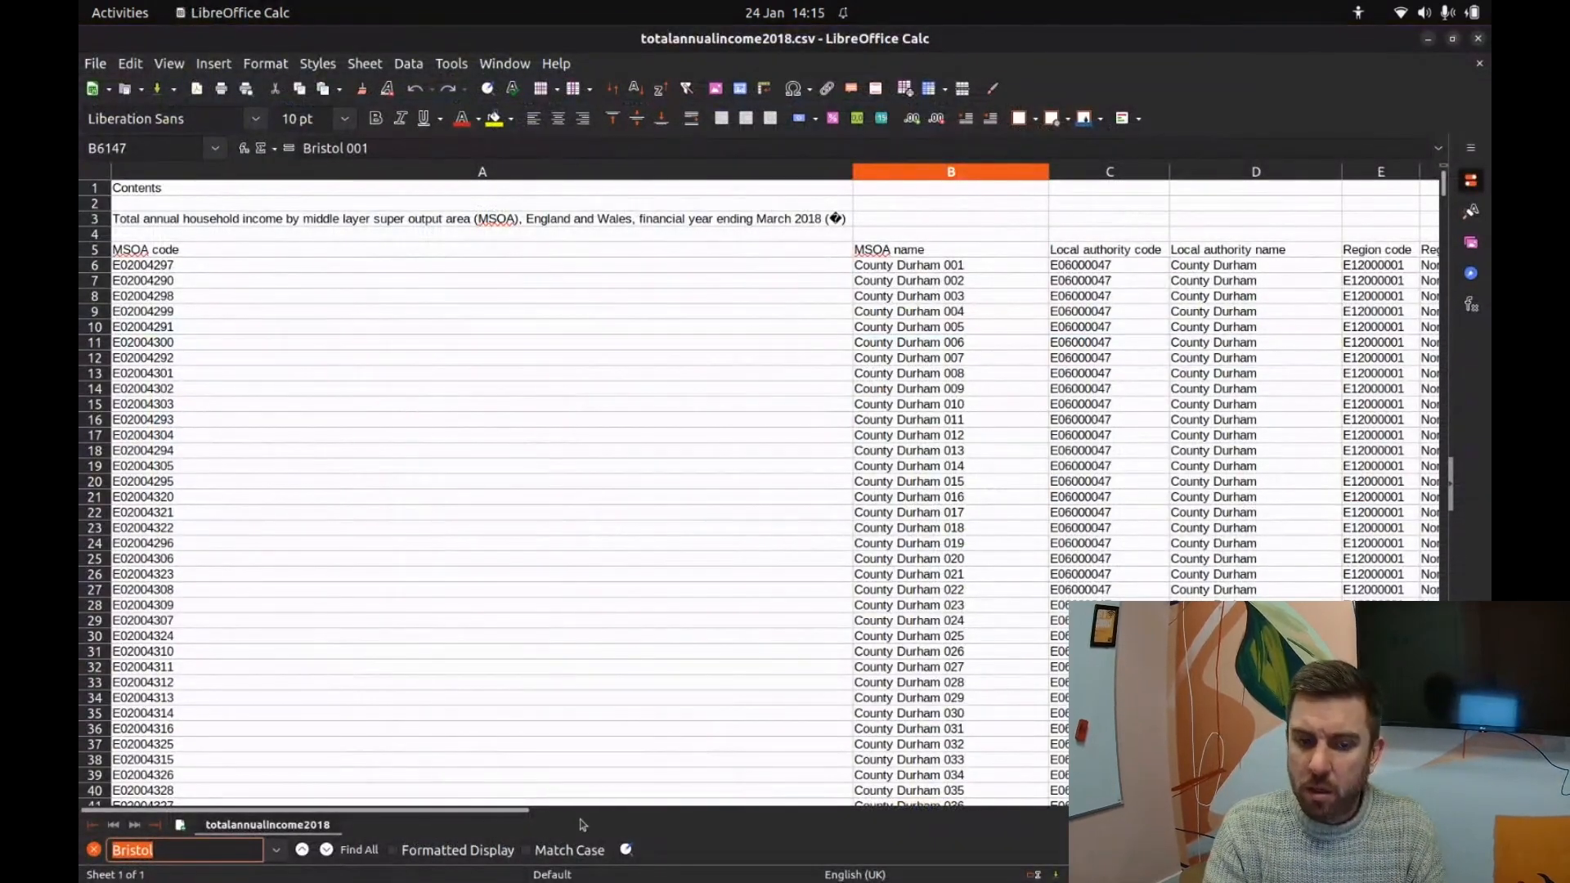
drag(473, 810, 319, 771)
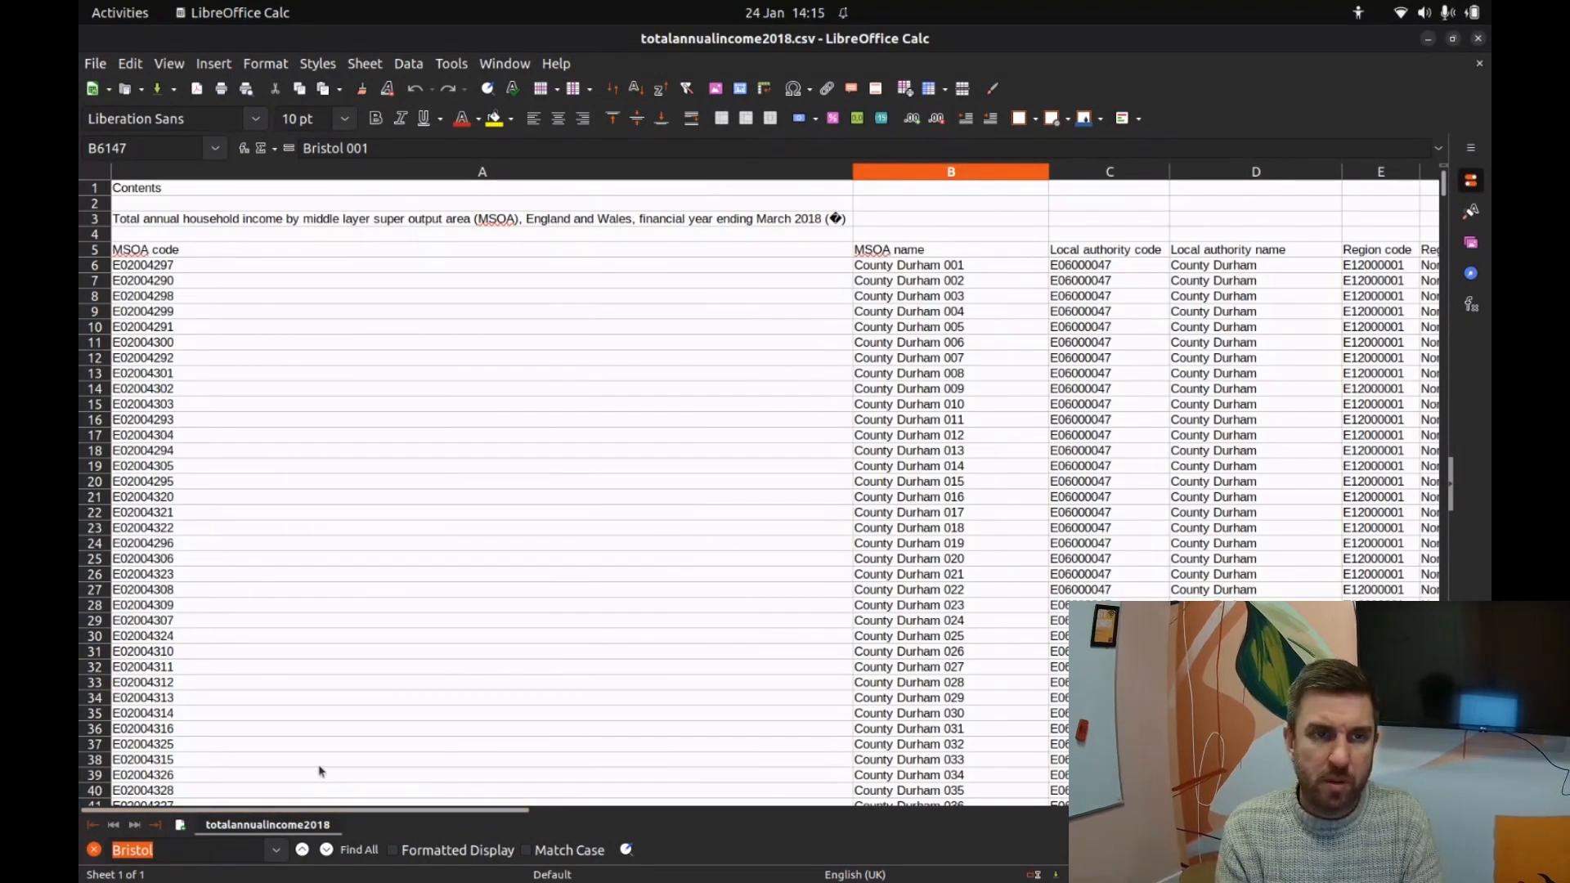
click(327, 850)
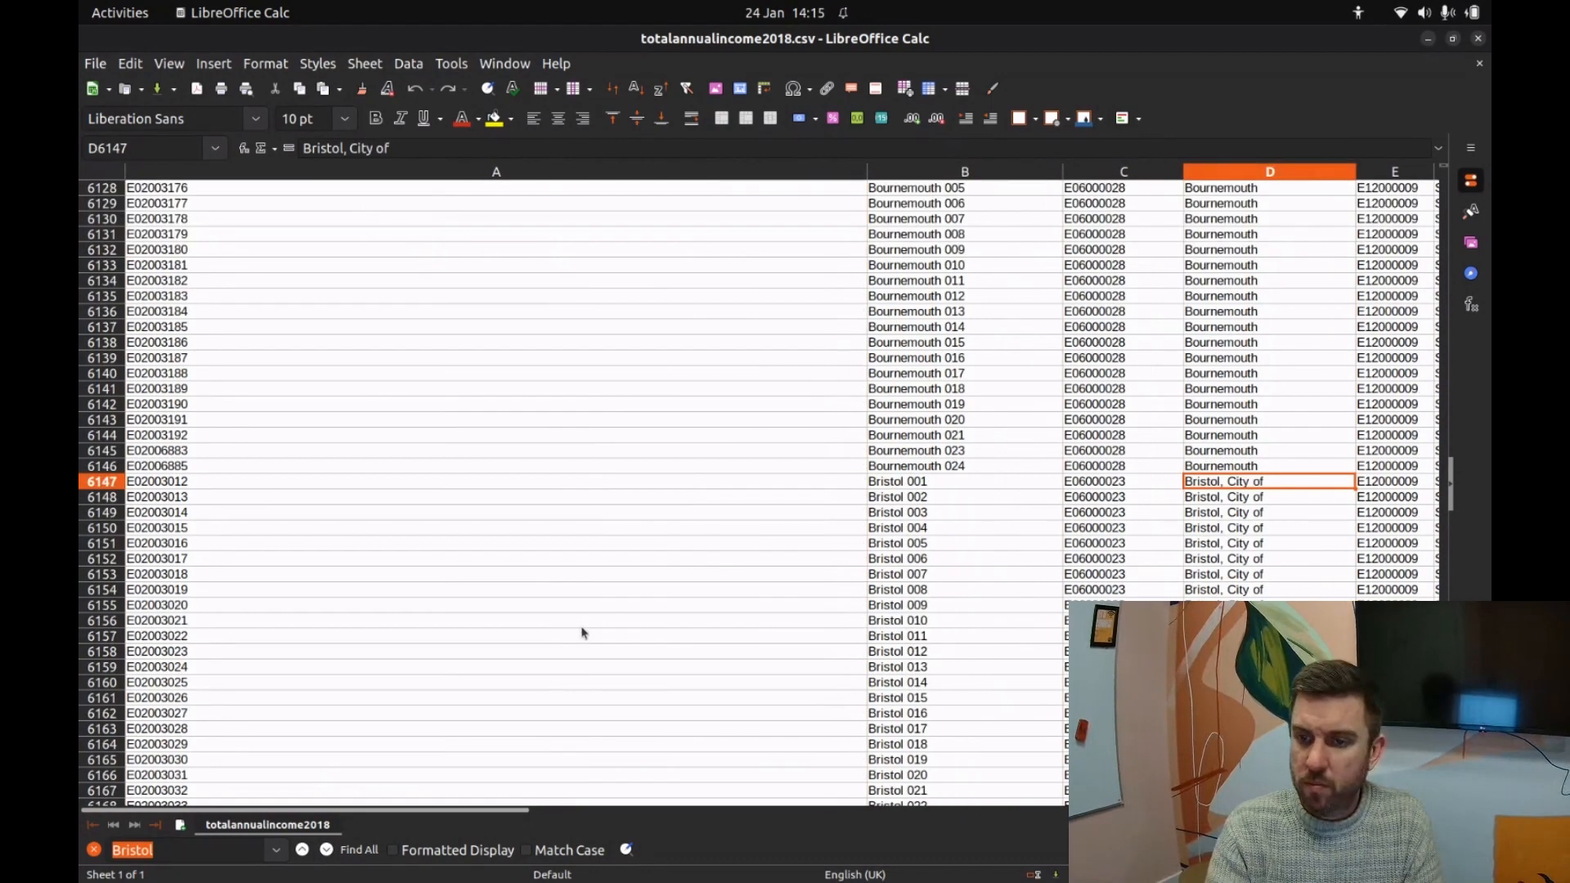
scroll(540, 723, down, 2)
drag(517, 812, 646, 805)
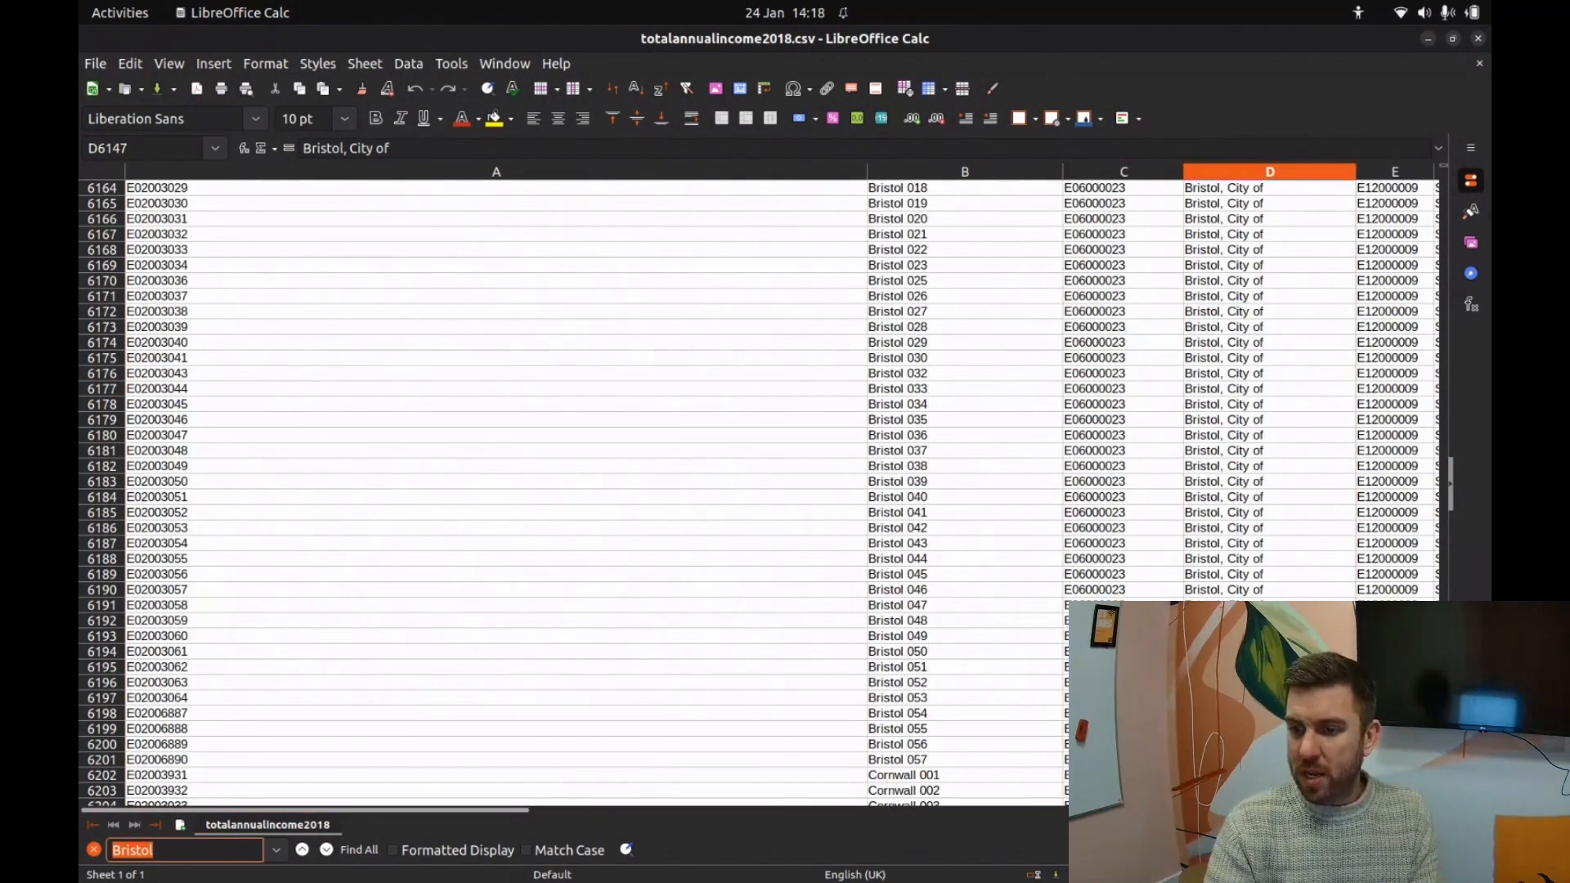
Step: Return to the start of the sheet and highlight the word "MSOA" in the title in cell A3
drag(1443, 711, 1419, 239)
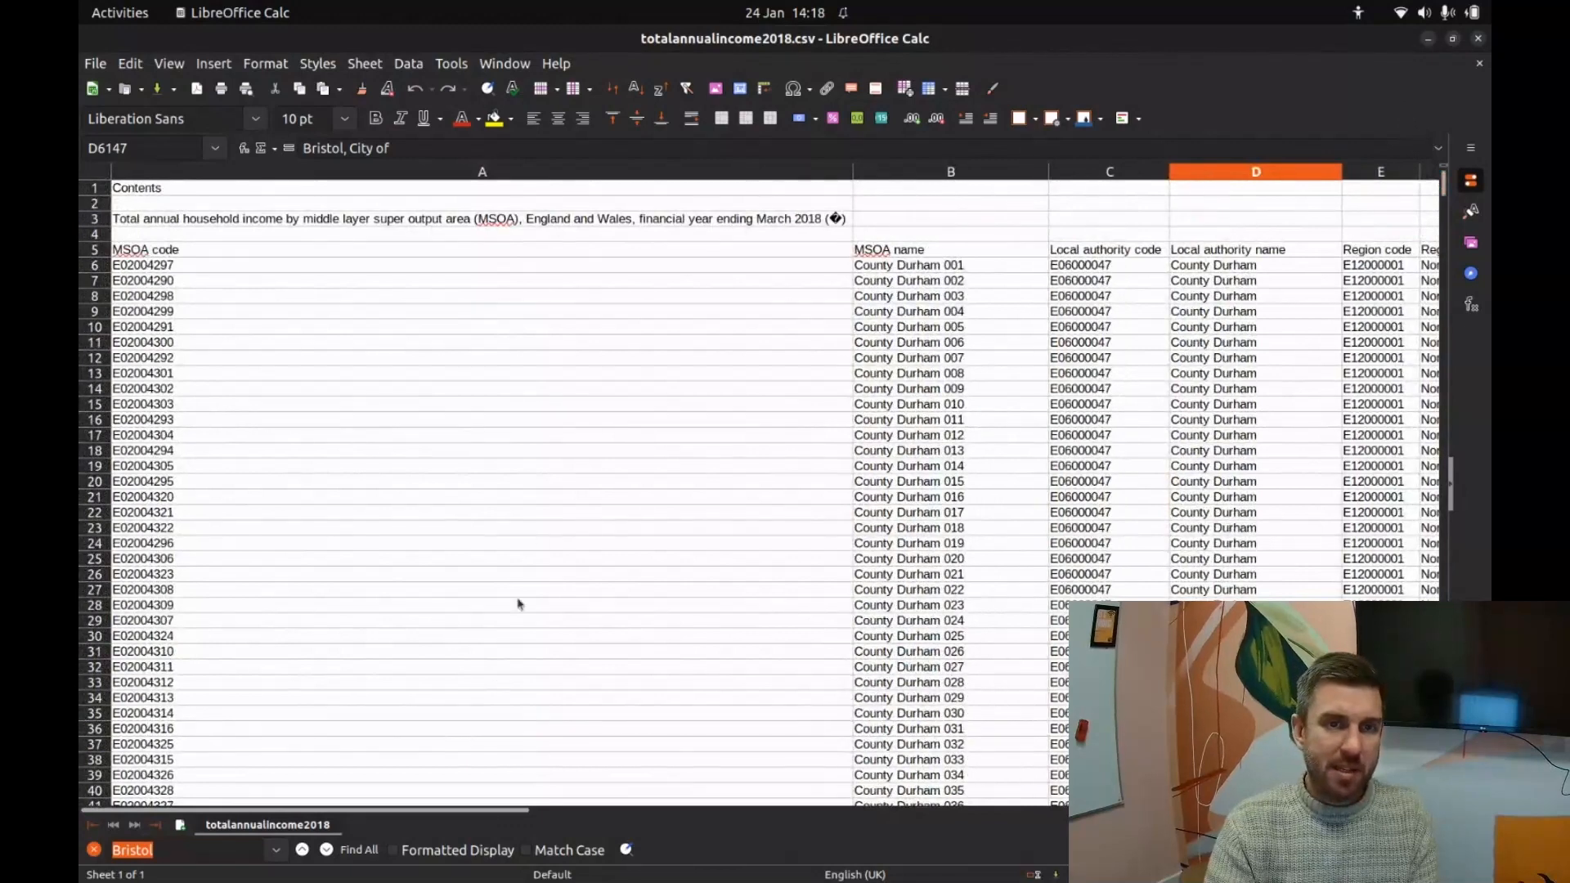
double_click(496, 221)
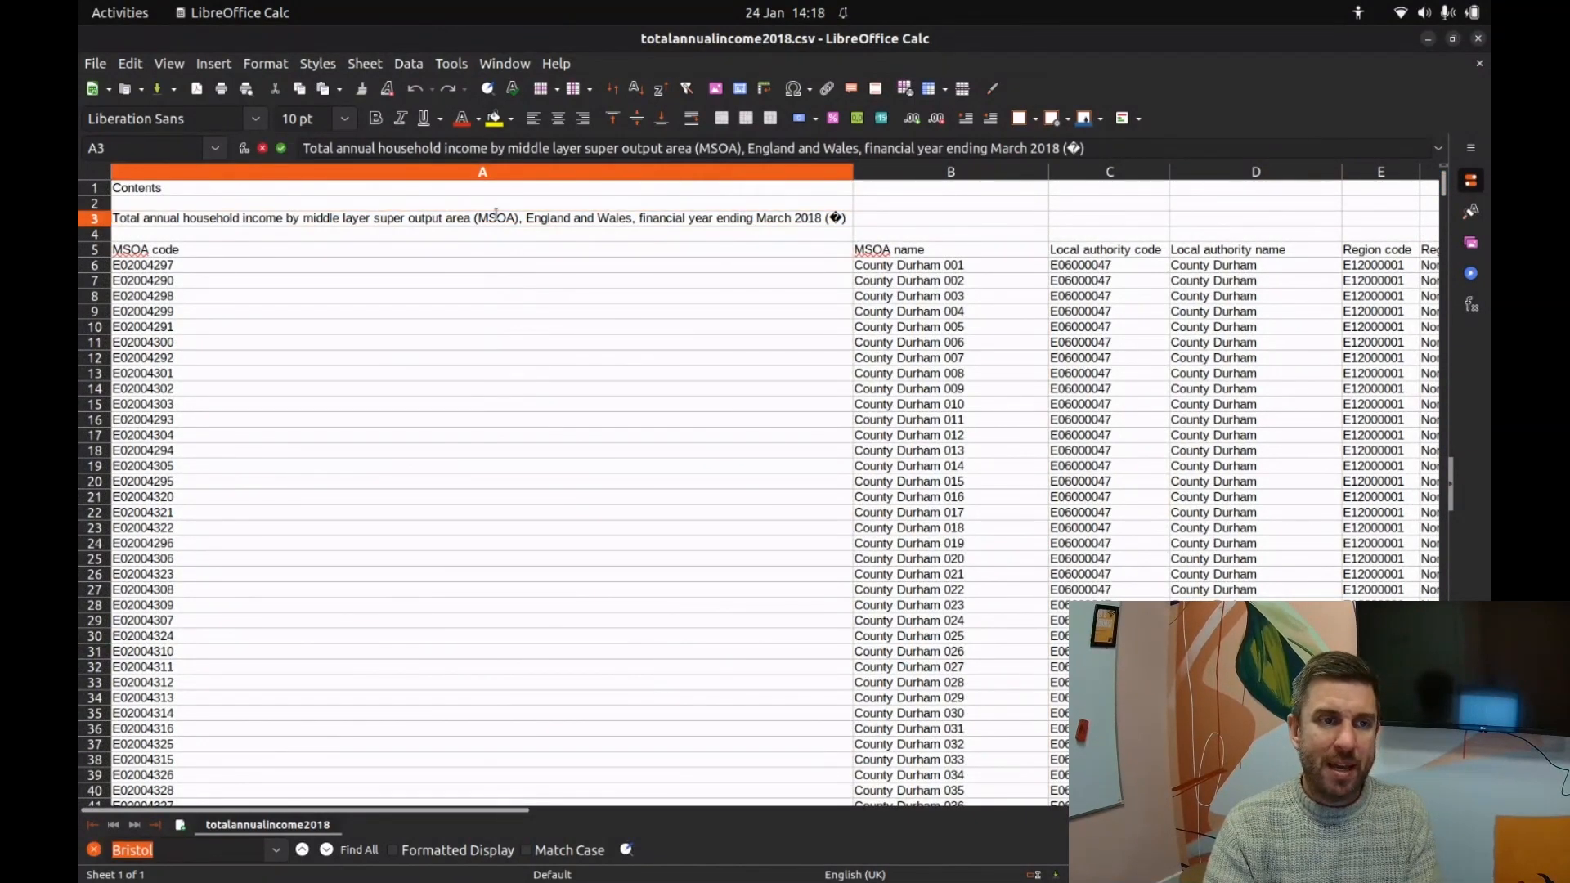
double_click(495, 217)
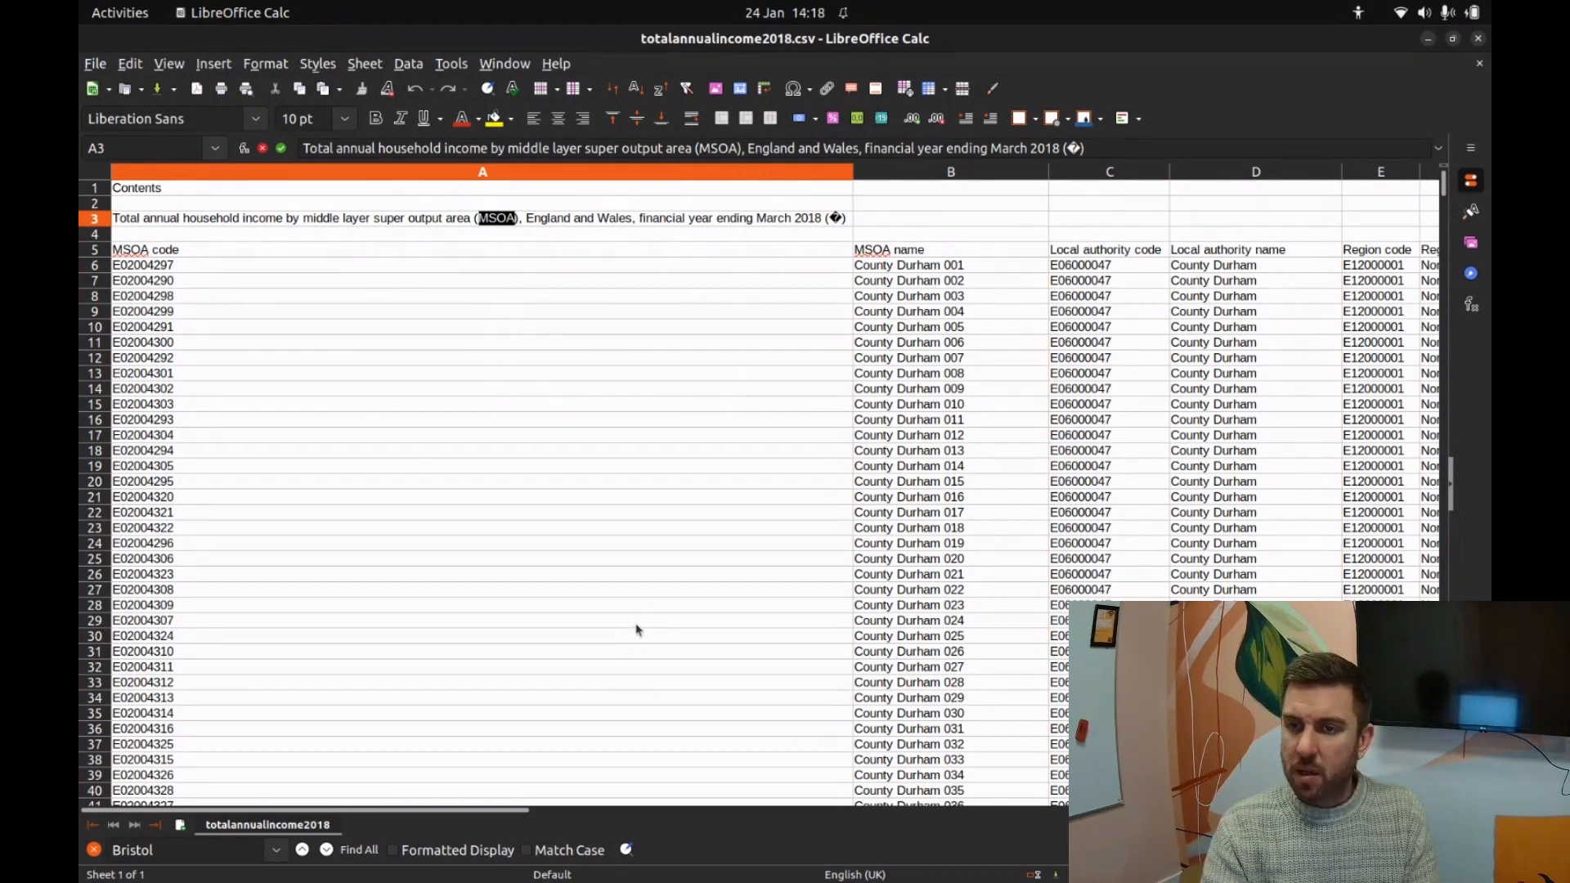
Step: Switch to Chrome, check the two income estimates pages and close every tab except the UK Area Property Price Map
key(alt+Tab)
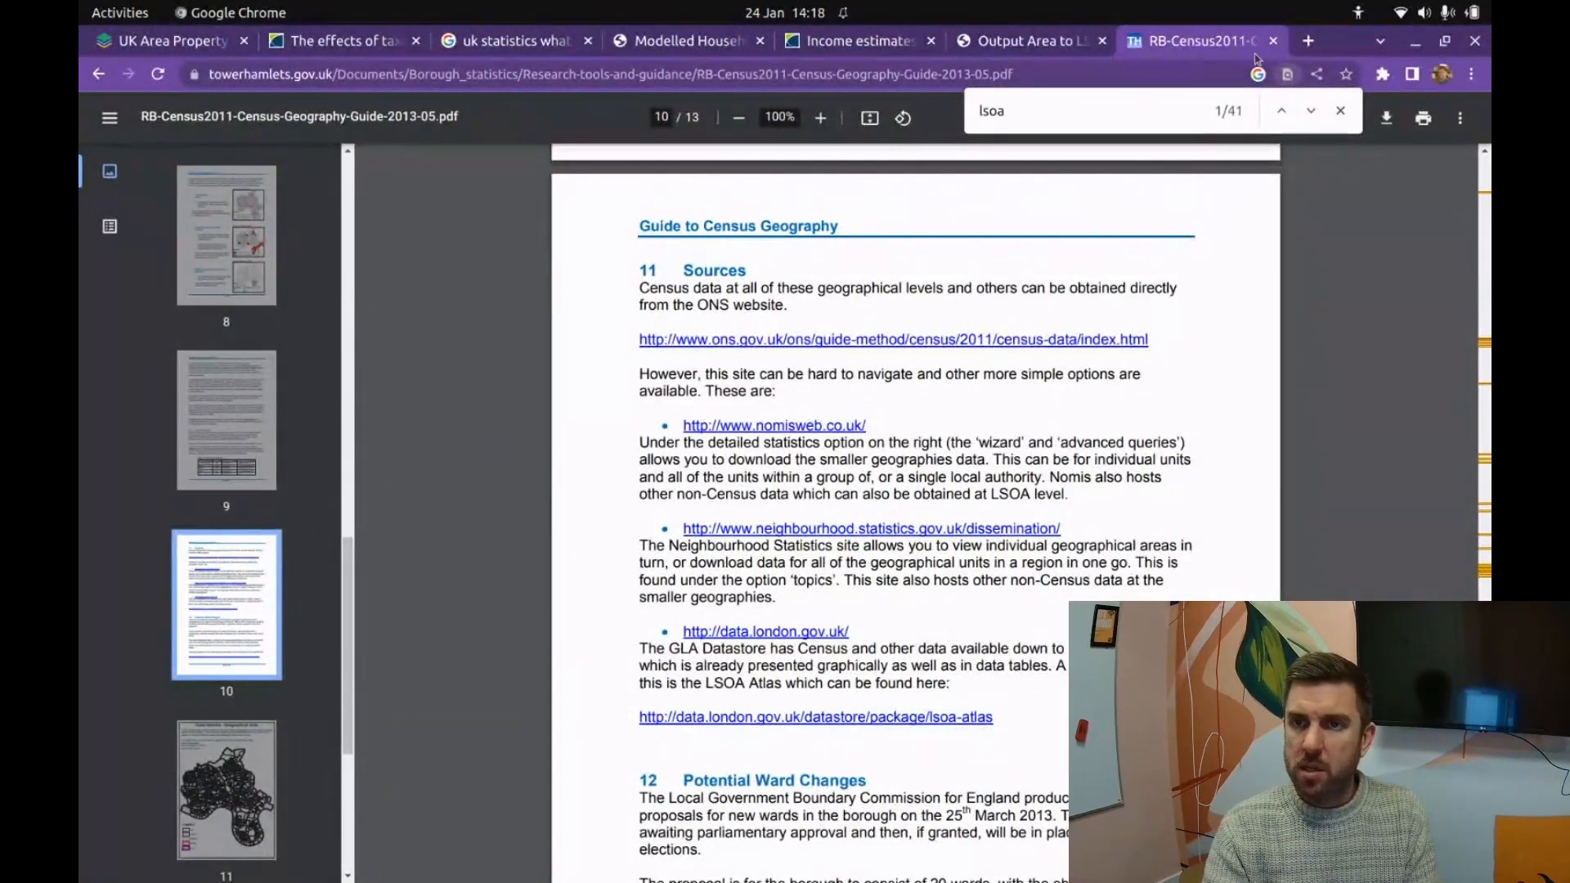
click(854, 41)
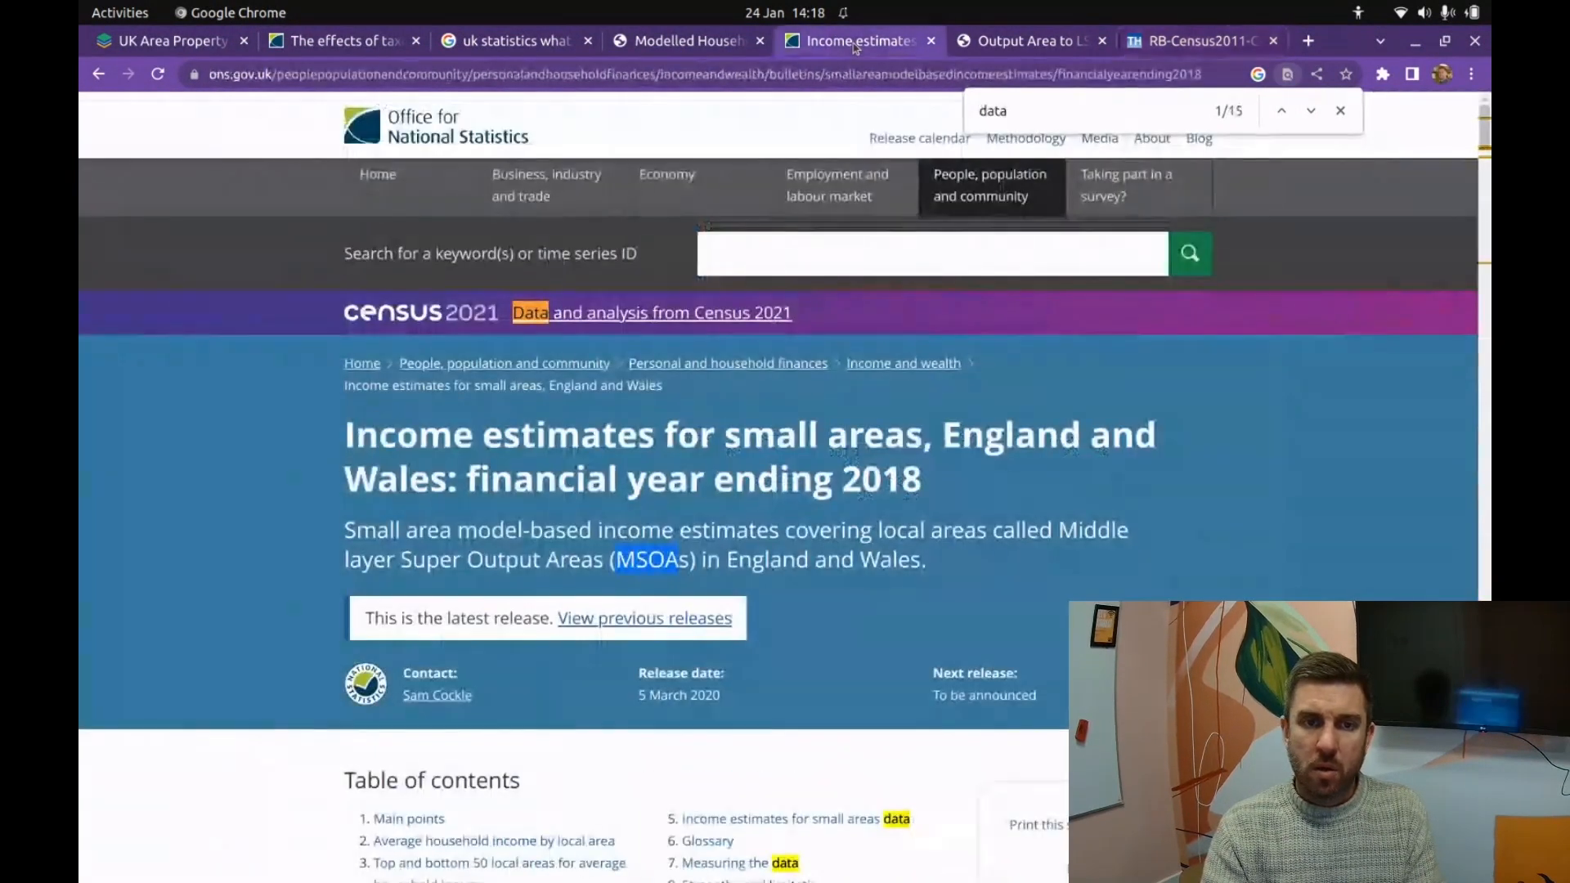
click(639, 43)
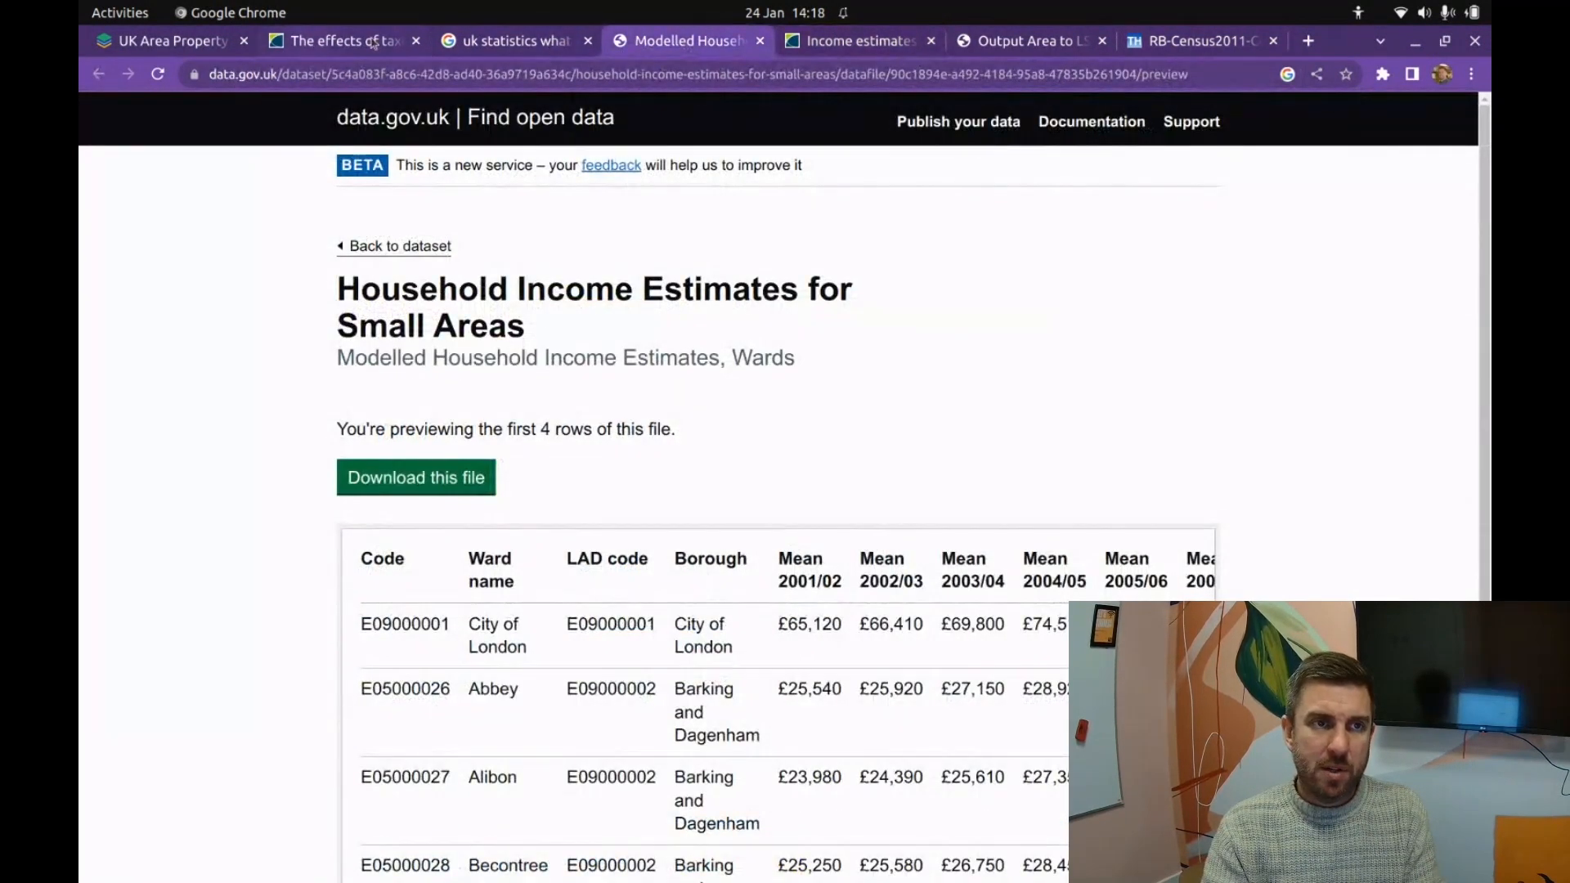
click(416, 42)
click(415, 42)
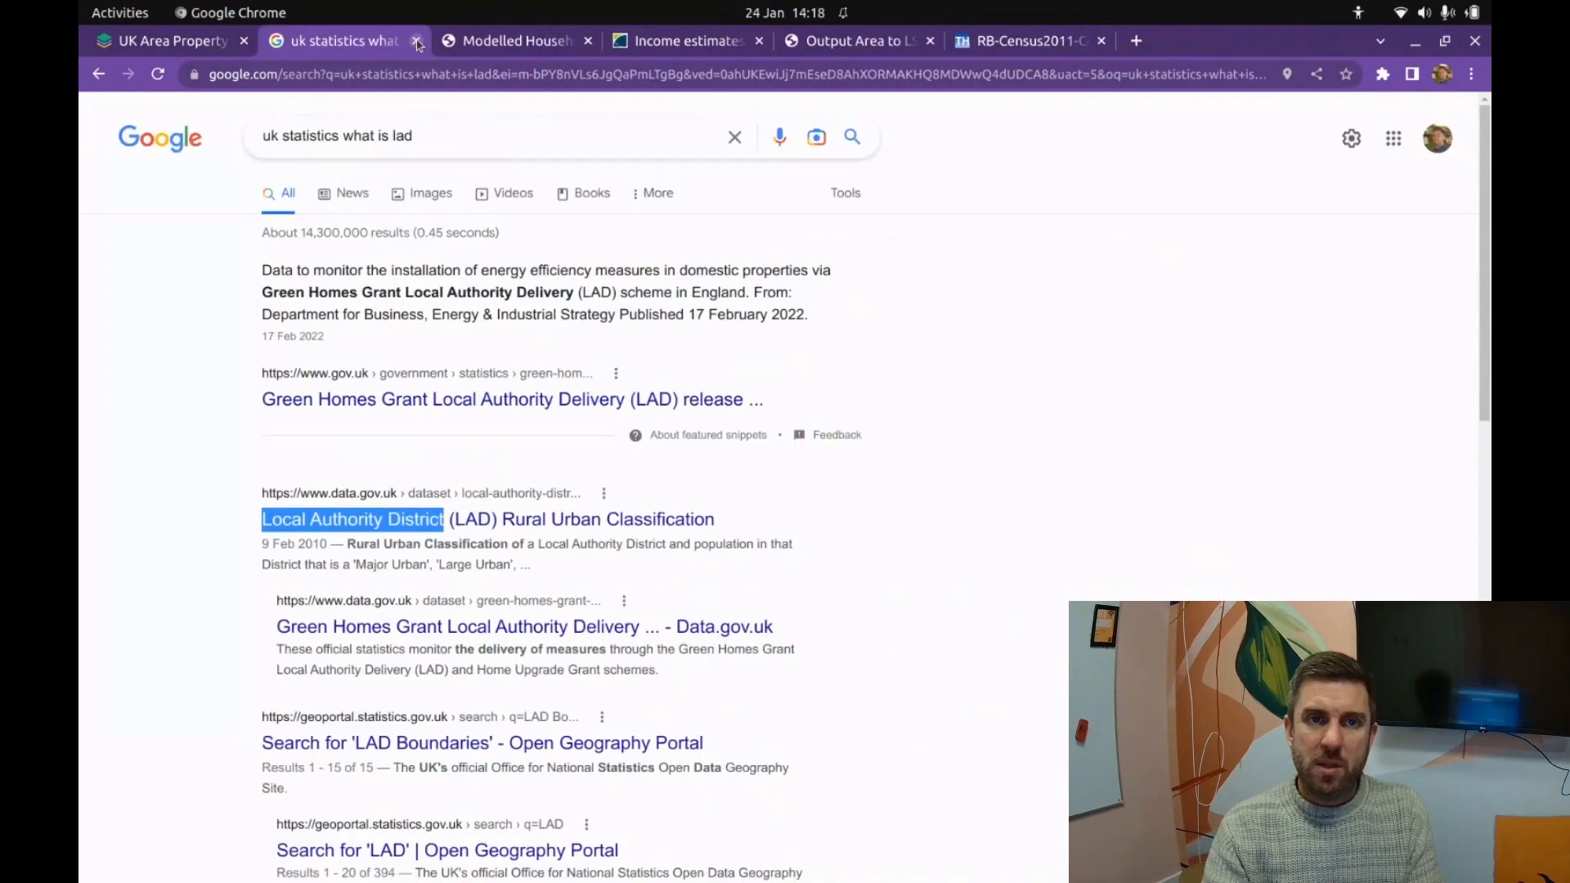
click(416, 42)
click(416, 42)
click(415, 41)
click(415, 42)
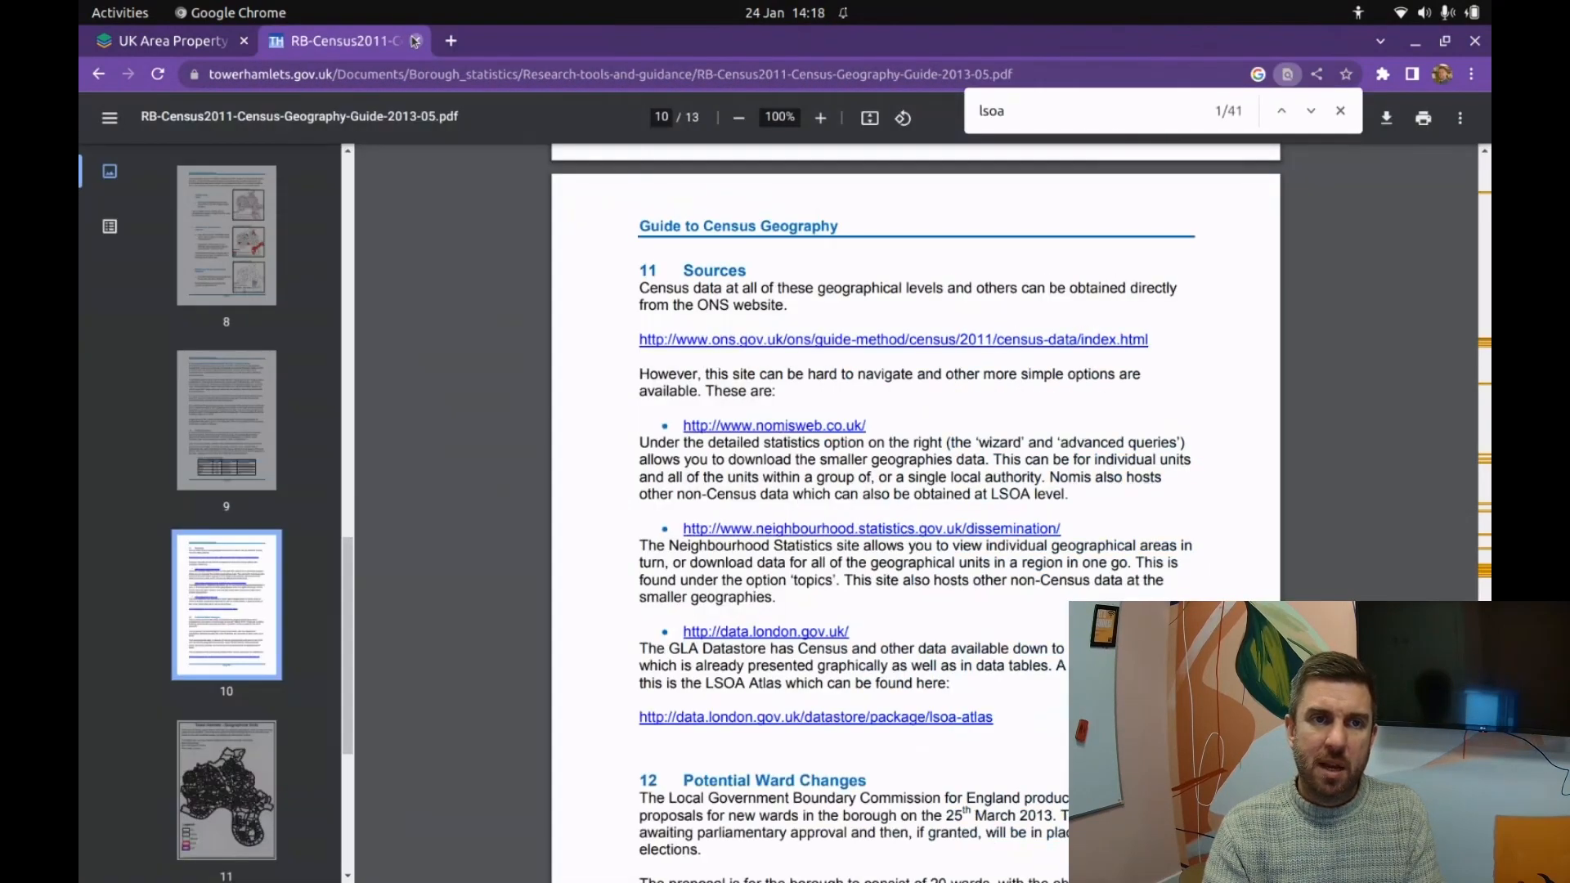
click(415, 42)
Step: Search Google for "msoa shapefile" in a fresh browser tab
click(329, 42)
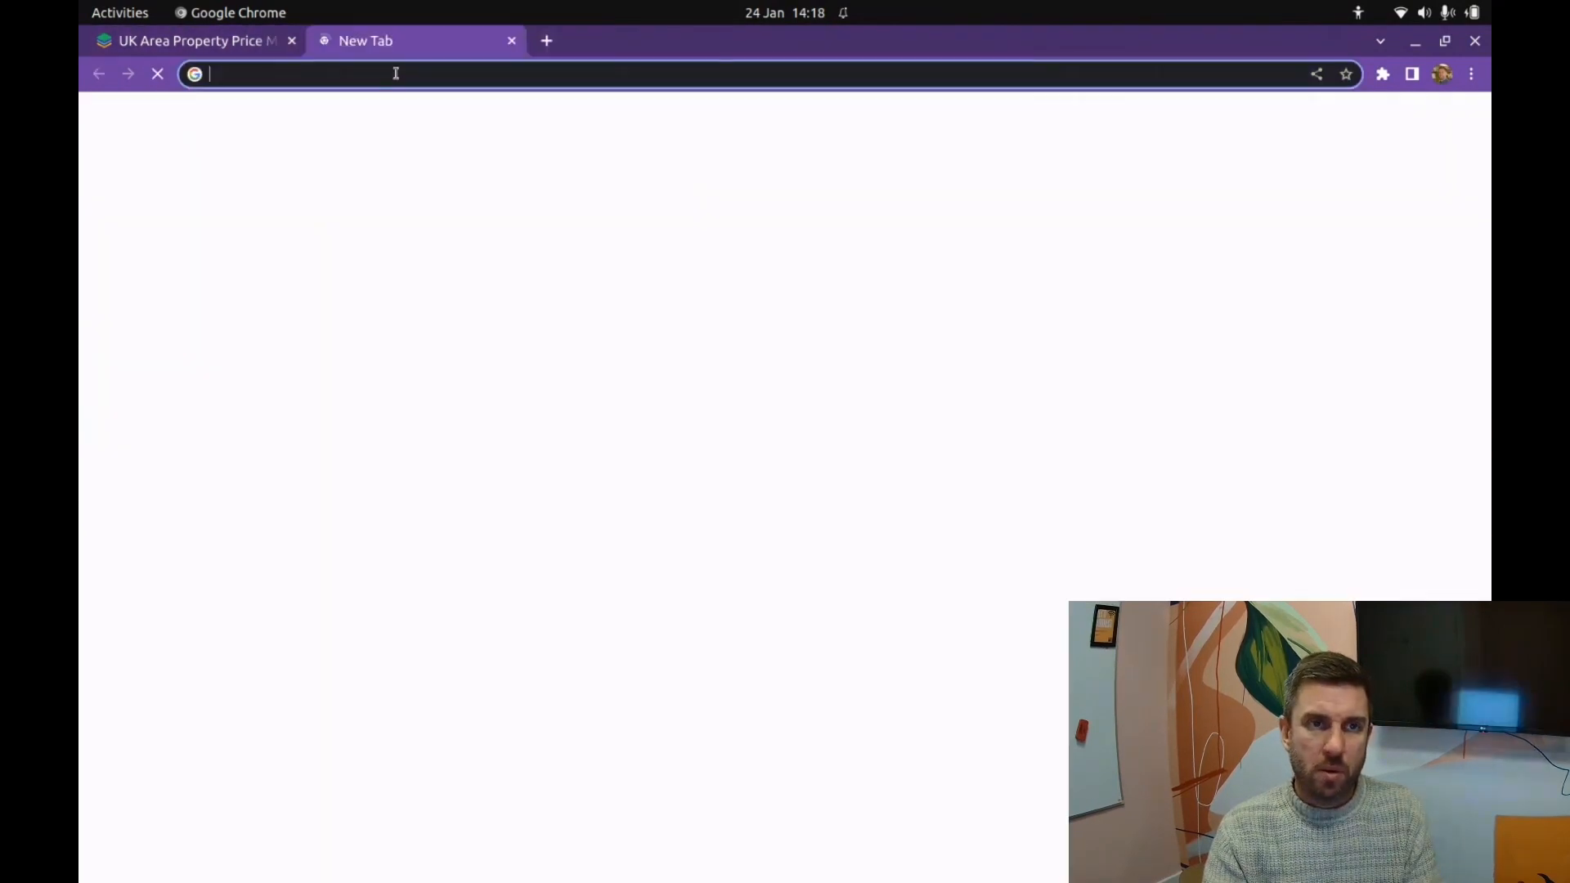
text(MSOA)
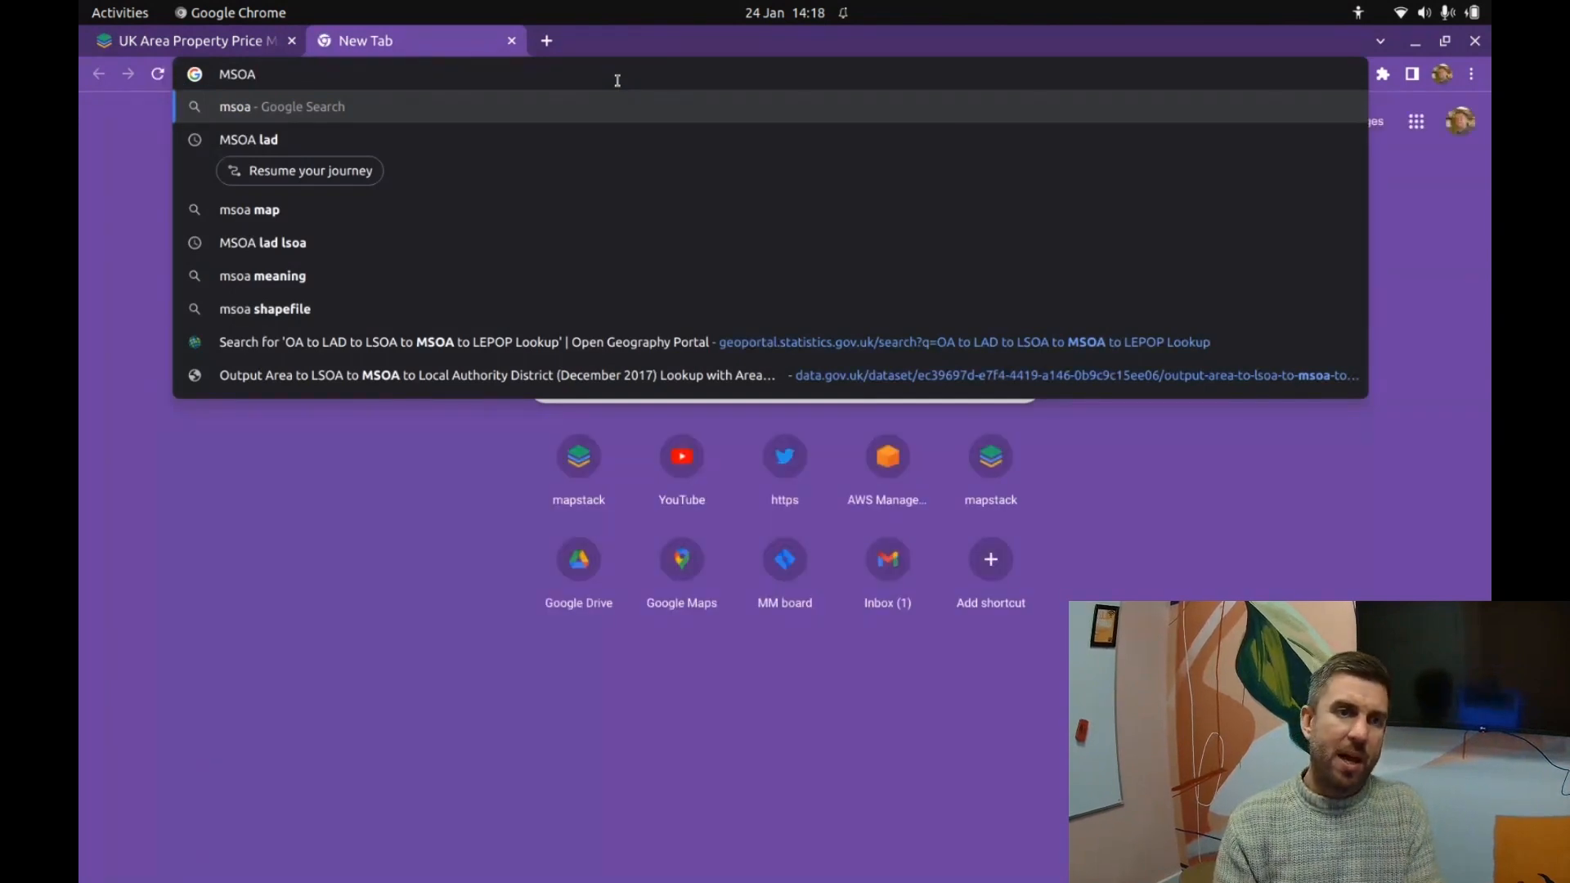
text( shapefi)
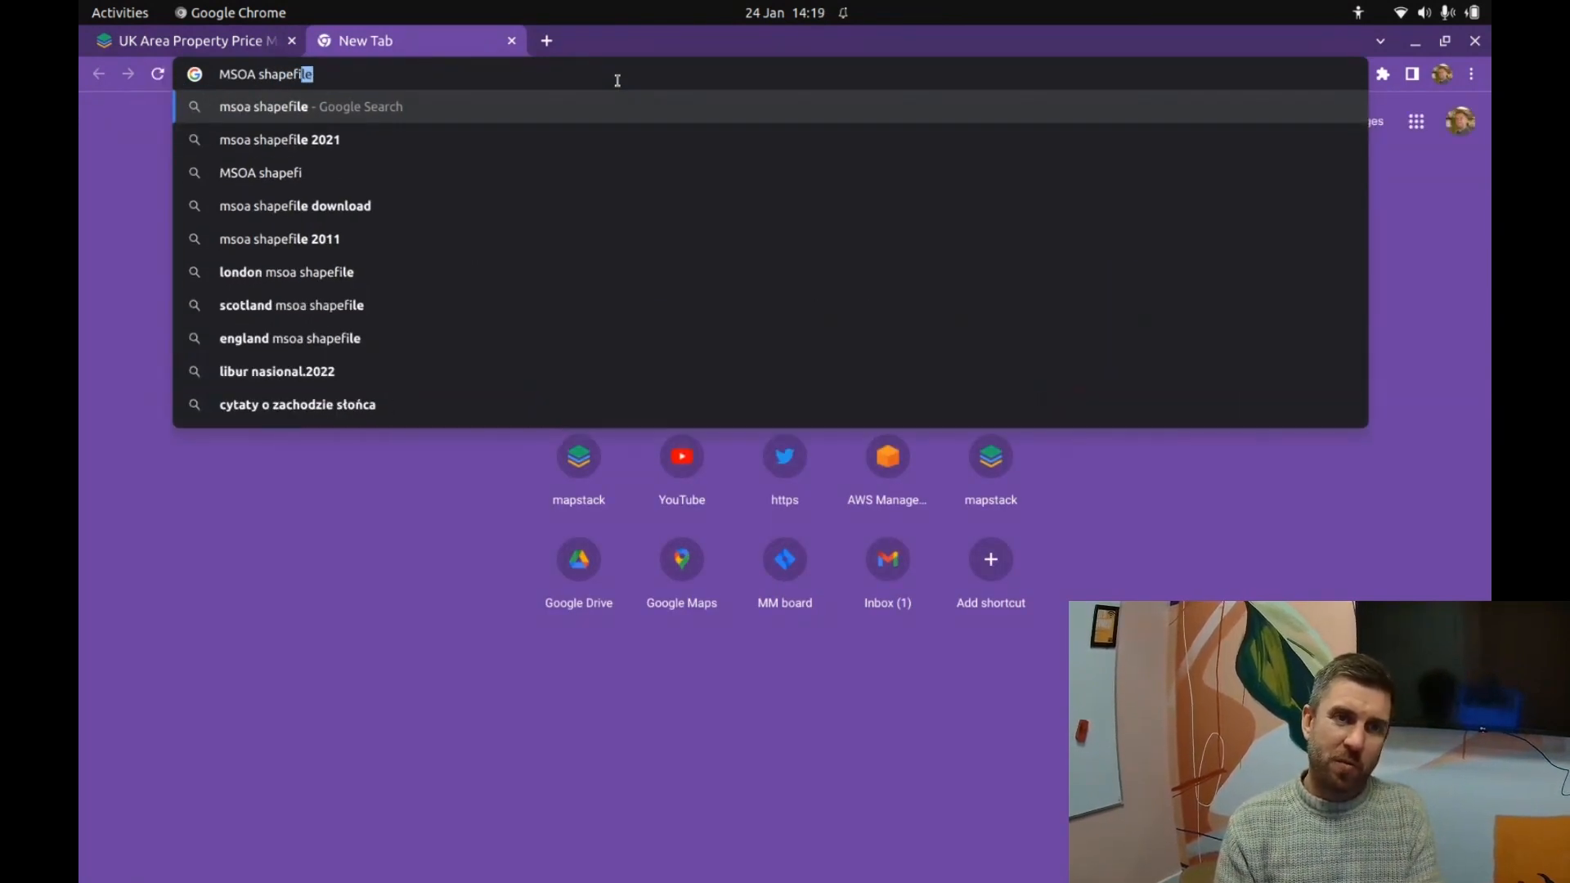
text(le)
key(Return)
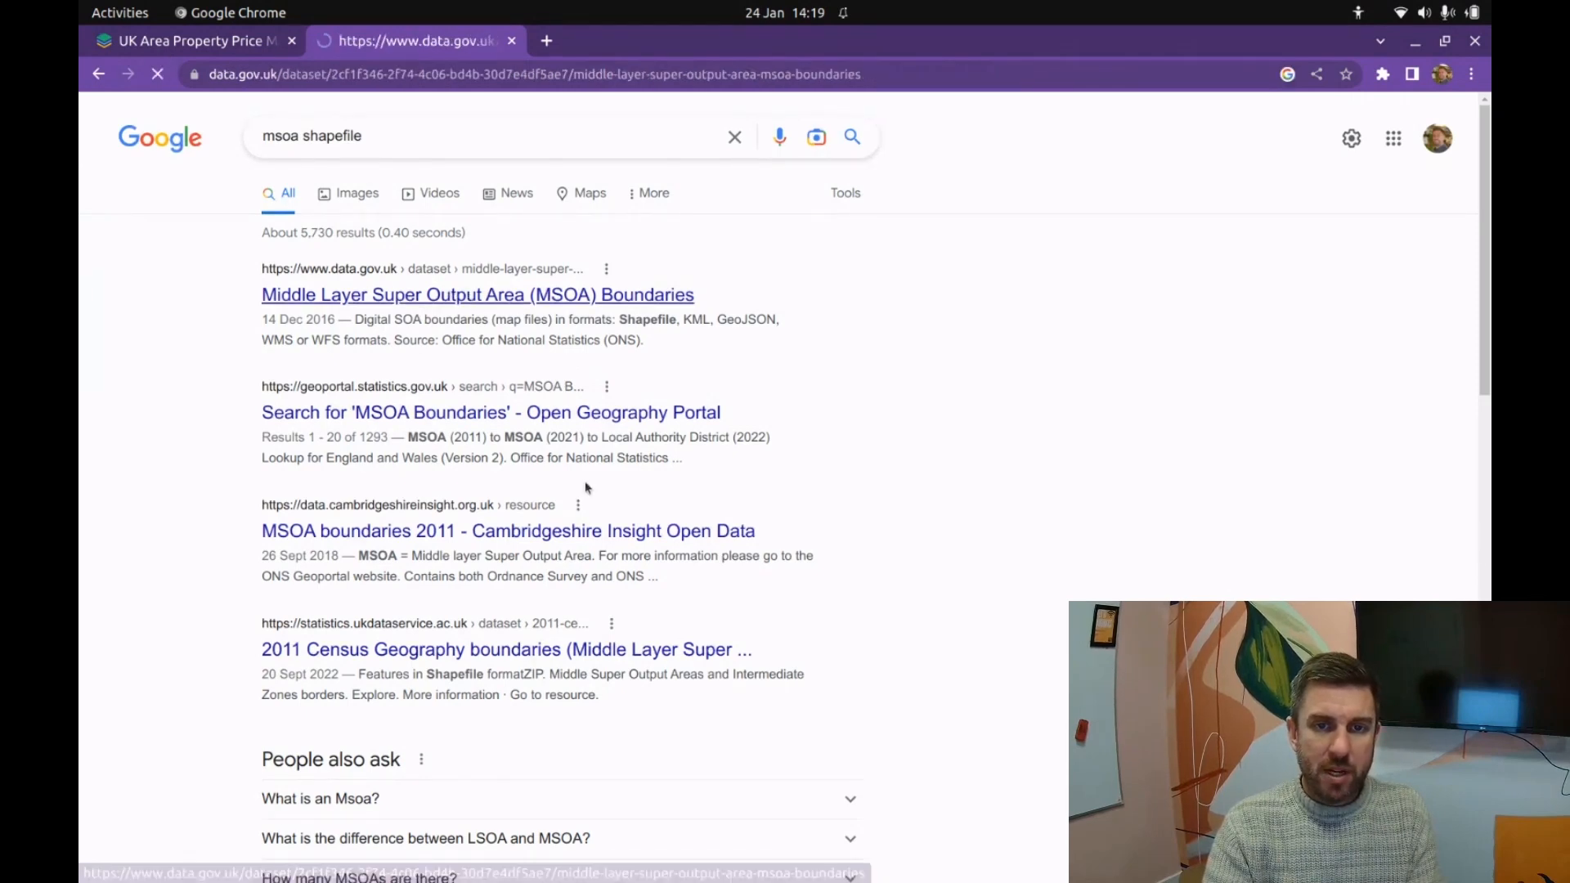
Step: Open data.gov.uk's MSOA Boundaries dataset, try its 2011 Super Generalised Clipped Boundaries link and return to the dataset page
scroll(295, 514, down, 3)
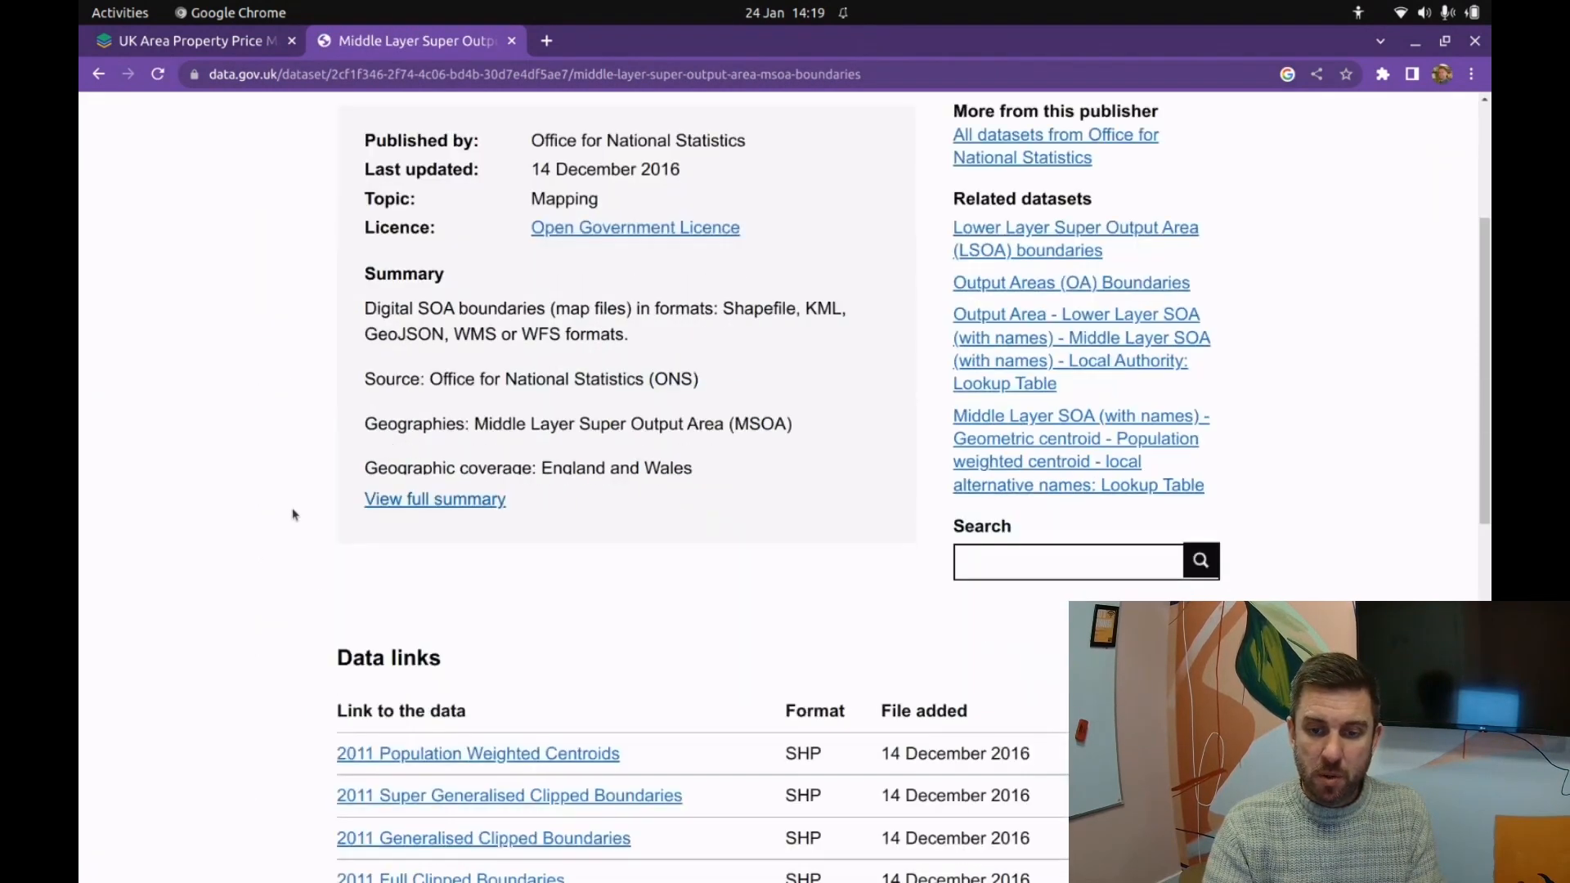
scroll(295, 514, down, 3)
scroll(389, 519, down, 3)
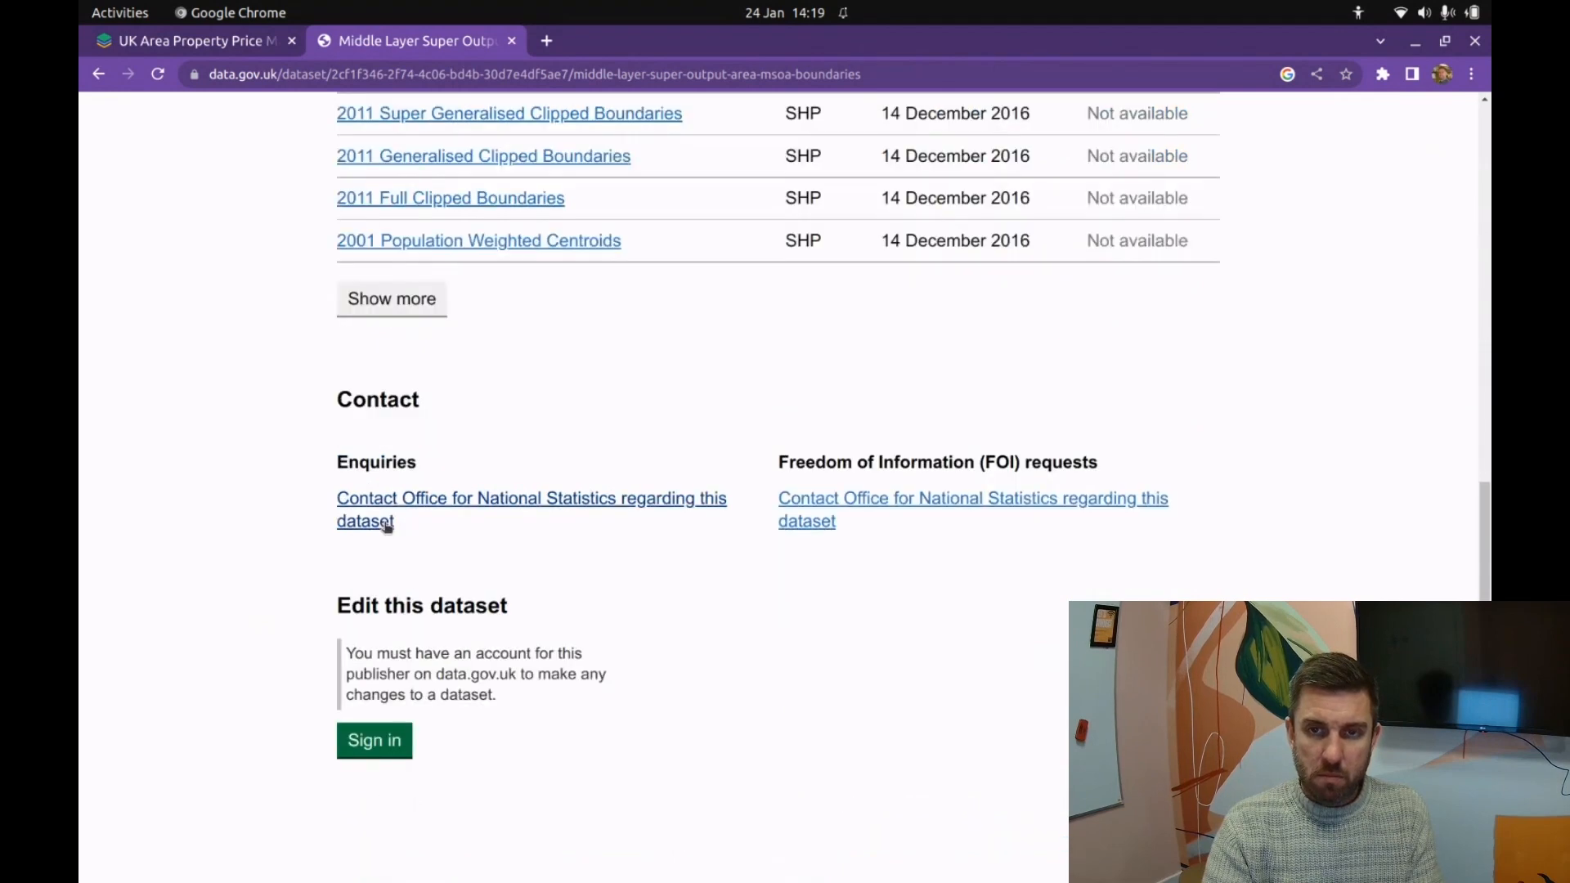
scroll(388, 526, up, 6)
scroll(377, 530, down, 3)
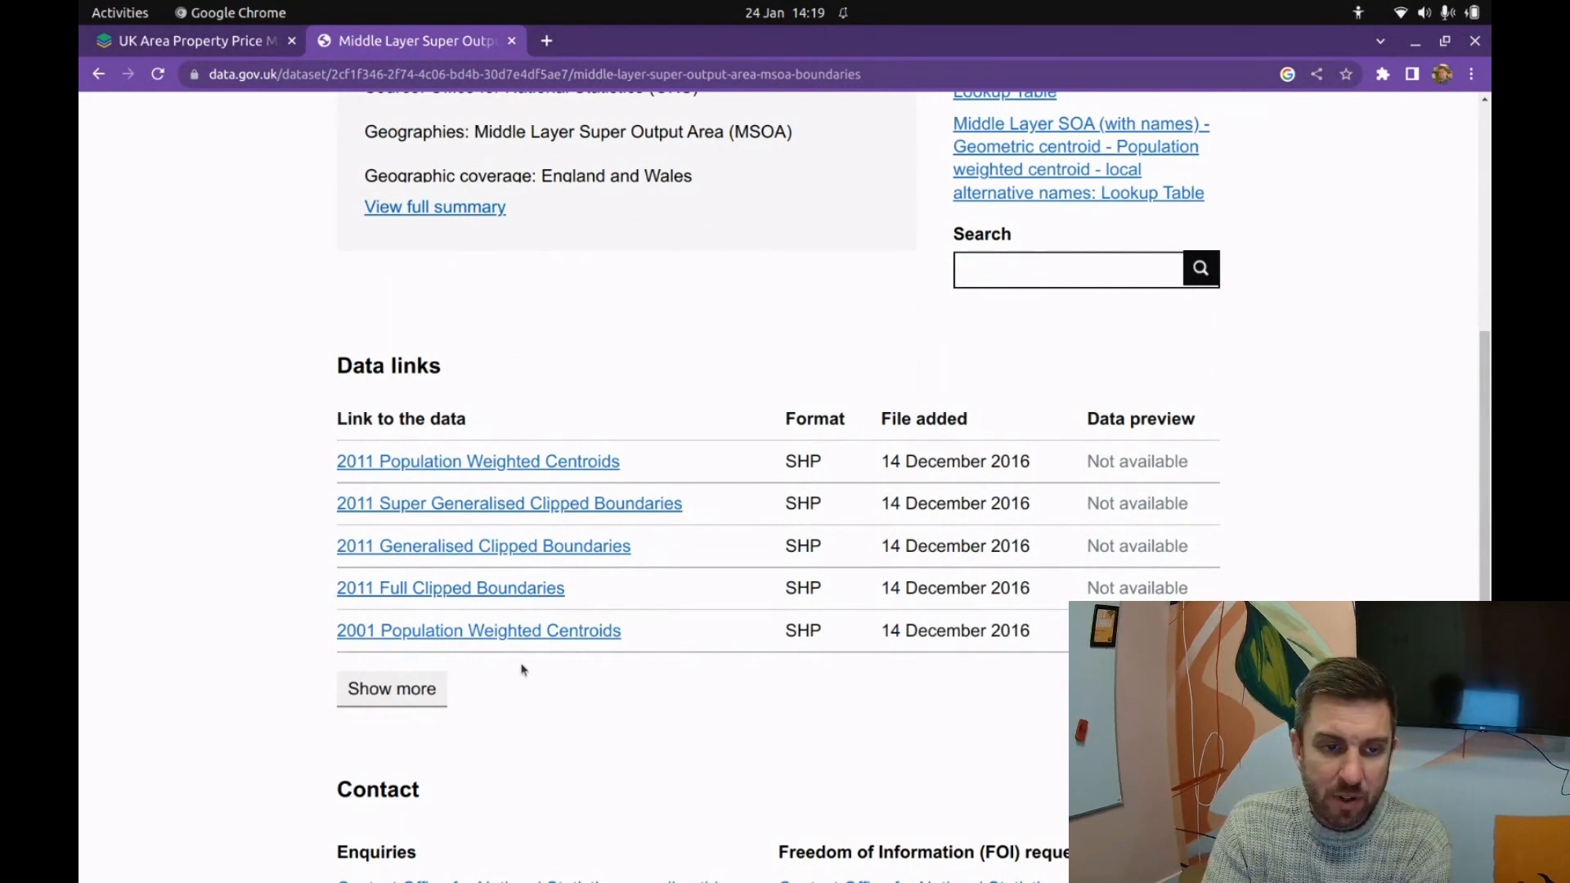
click(536, 503)
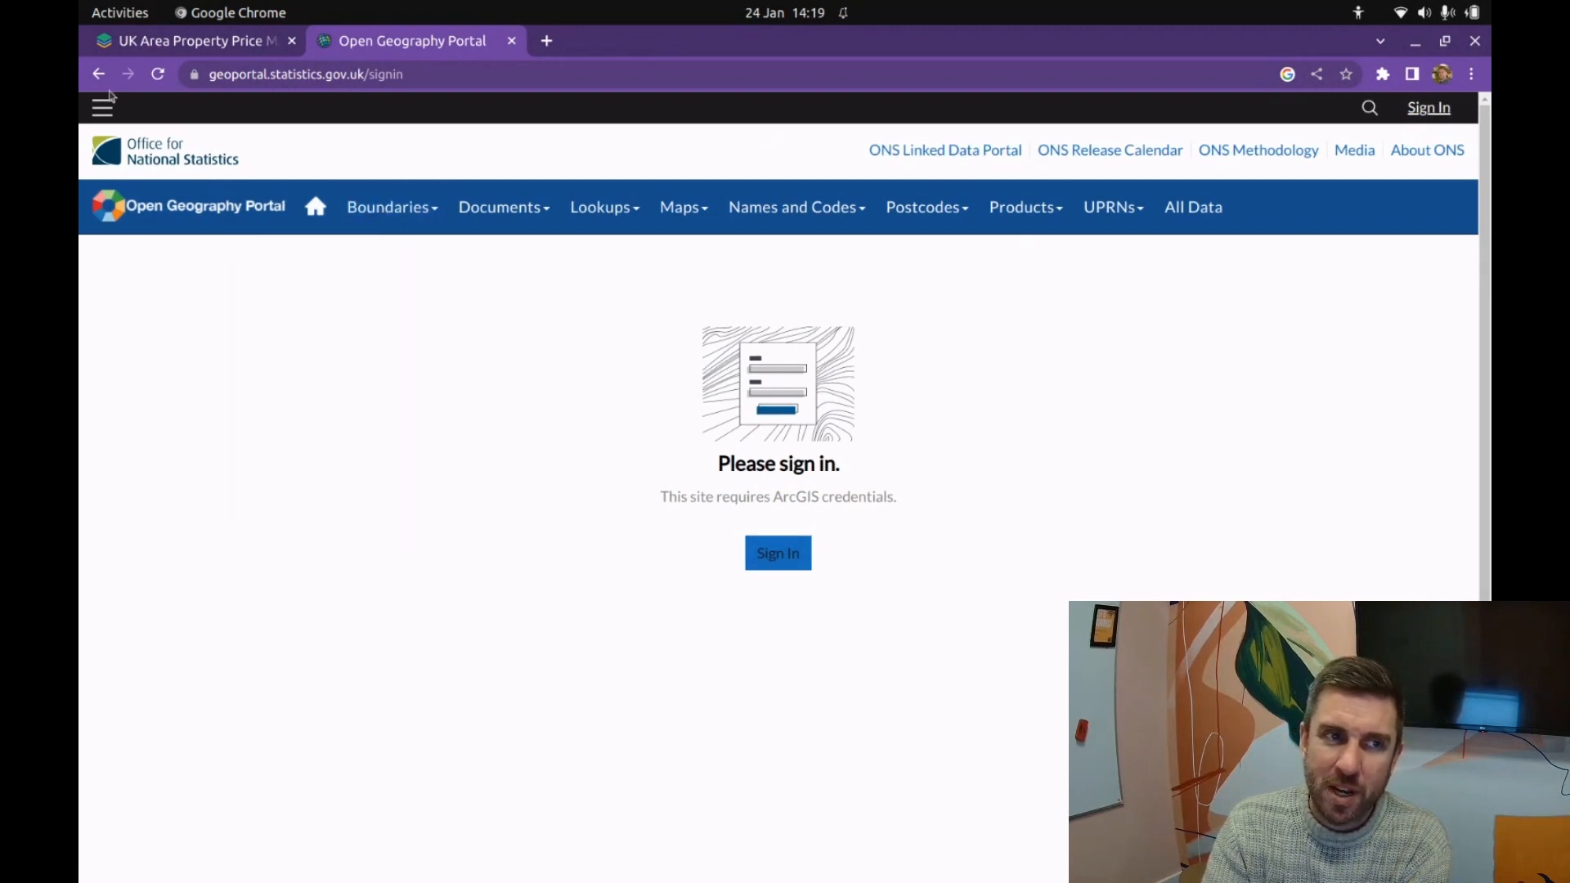
click(100, 75)
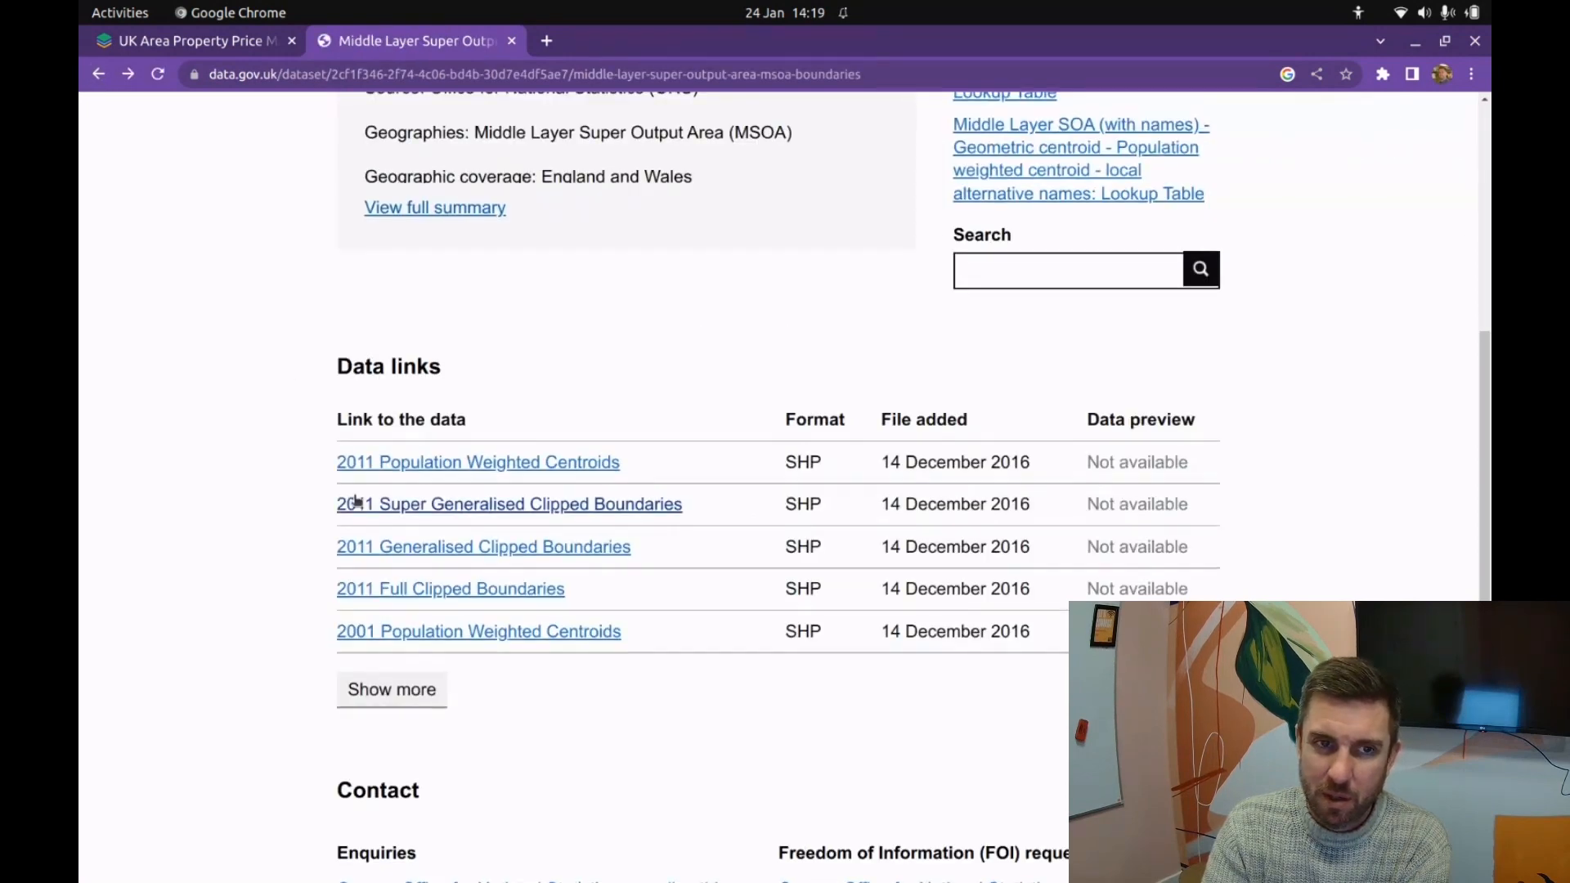
Step: Expand the dataset's full list of data links and examine the available 2001 and 2011 boundary files
scroll(351, 501, up, 3)
scroll(354, 507, up, 3)
scroll(347, 503, down, 7)
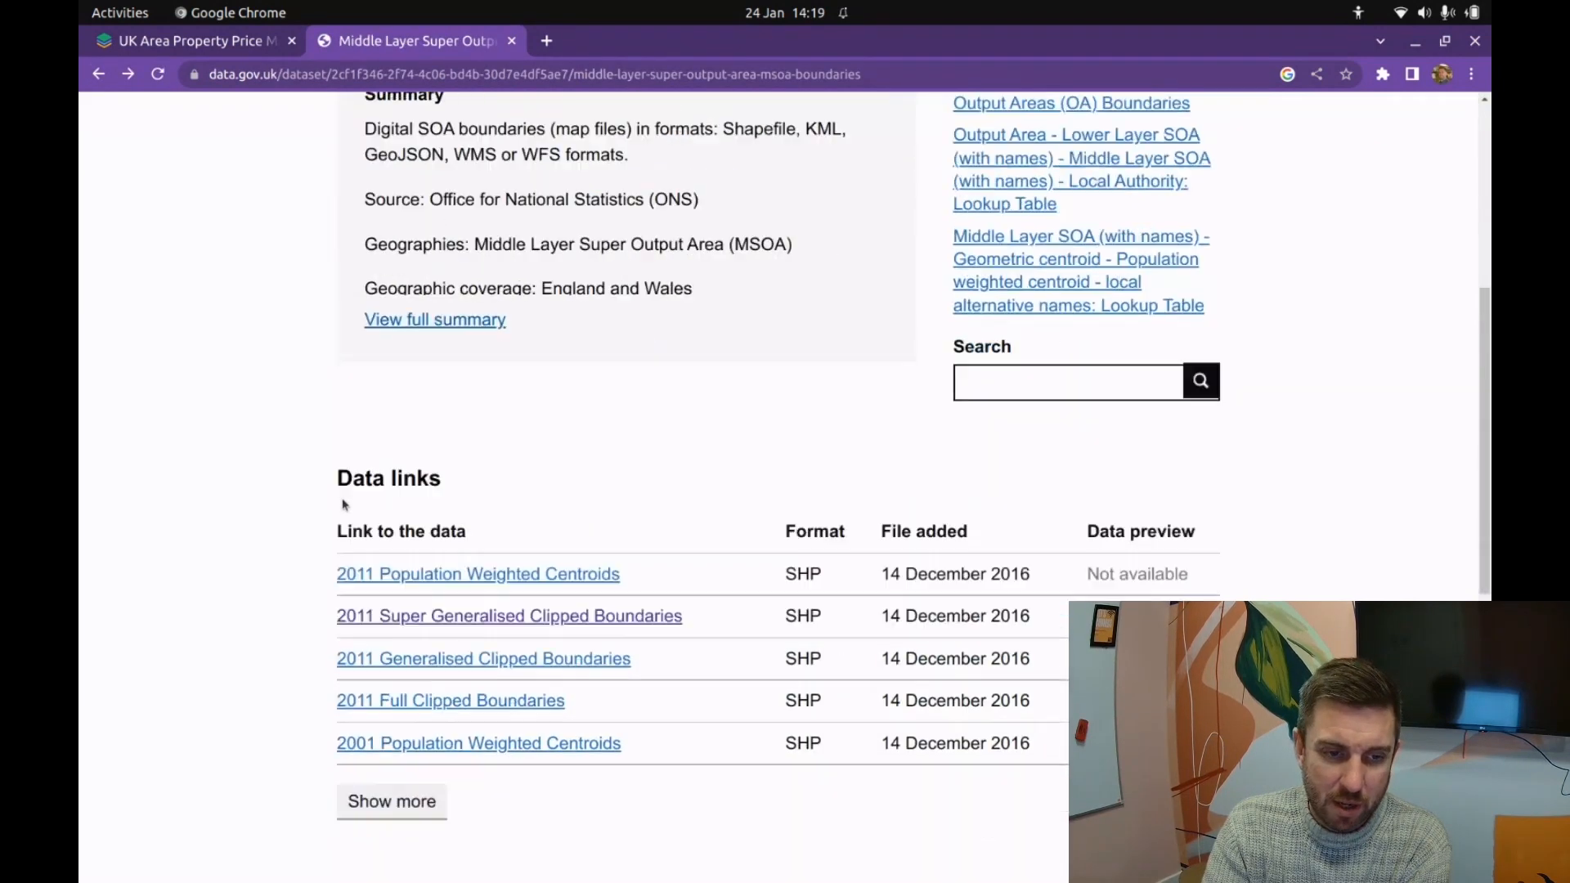
scroll(360, 500, down, 2)
click(372, 457)
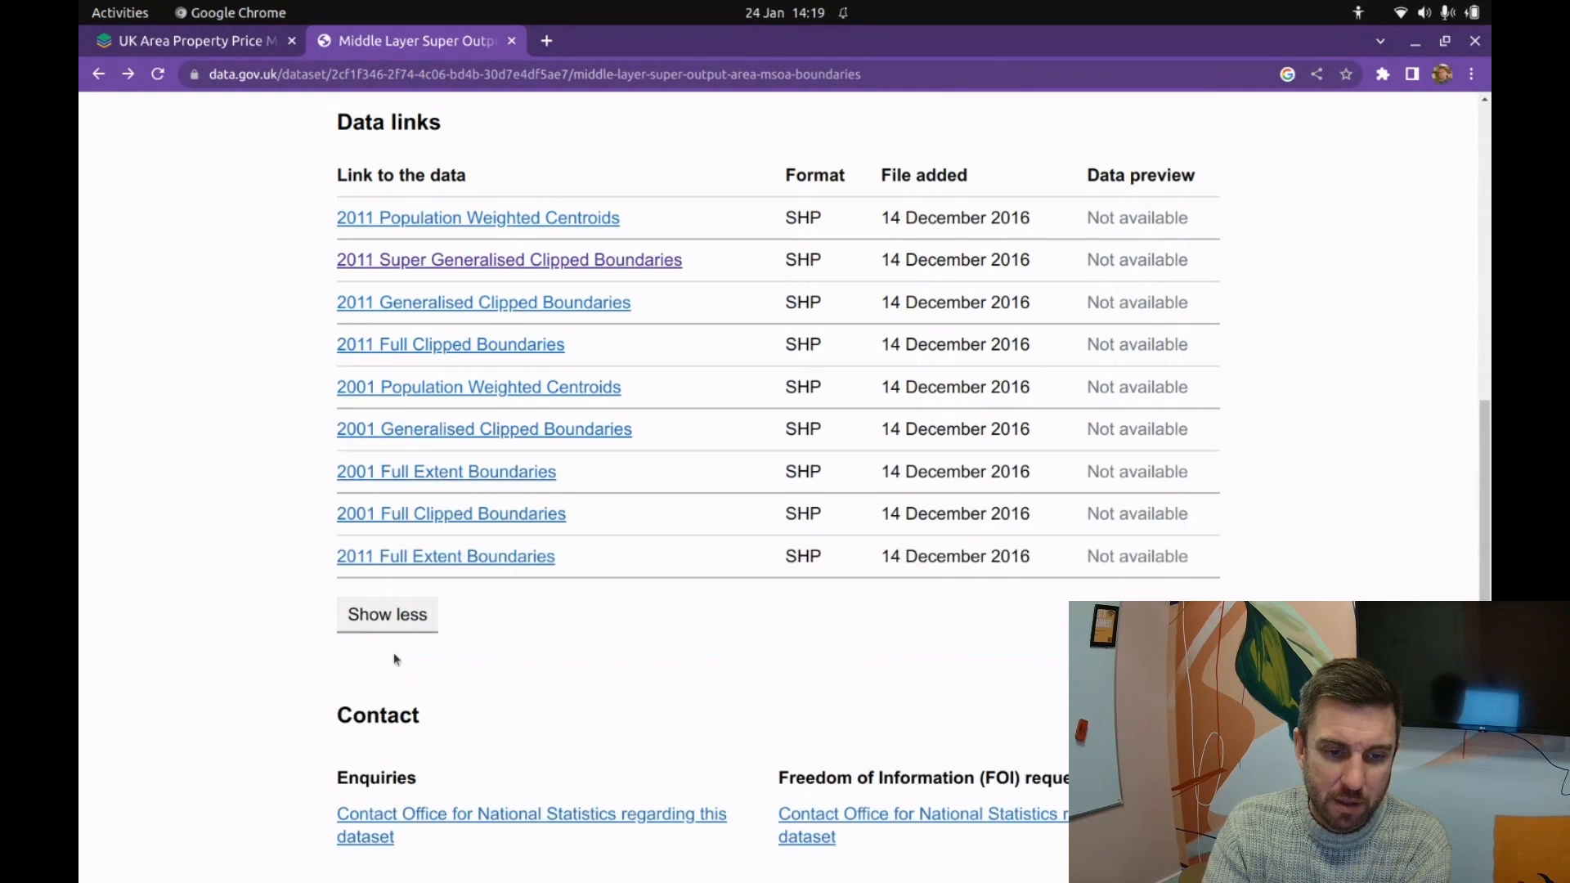
scroll(391, 654, down, 4)
scroll(387, 650, up, 4)
scroll(387, 650, up, 2)
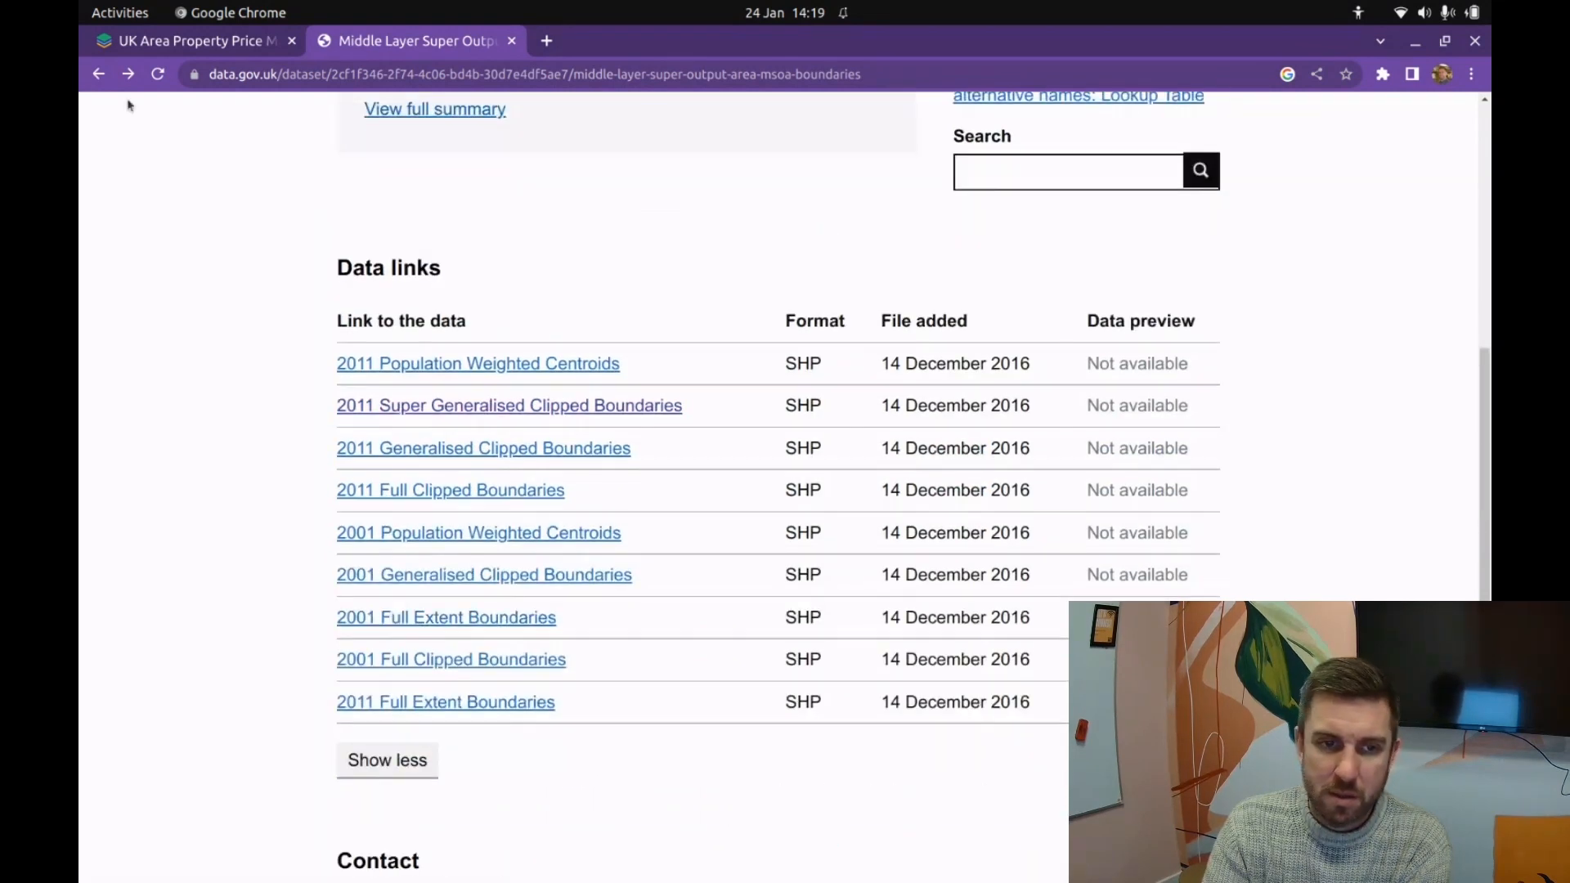
Step: Return to the Google results and open the Open Geography Portal search for "MSOA Boundaries"
click(98, 74)
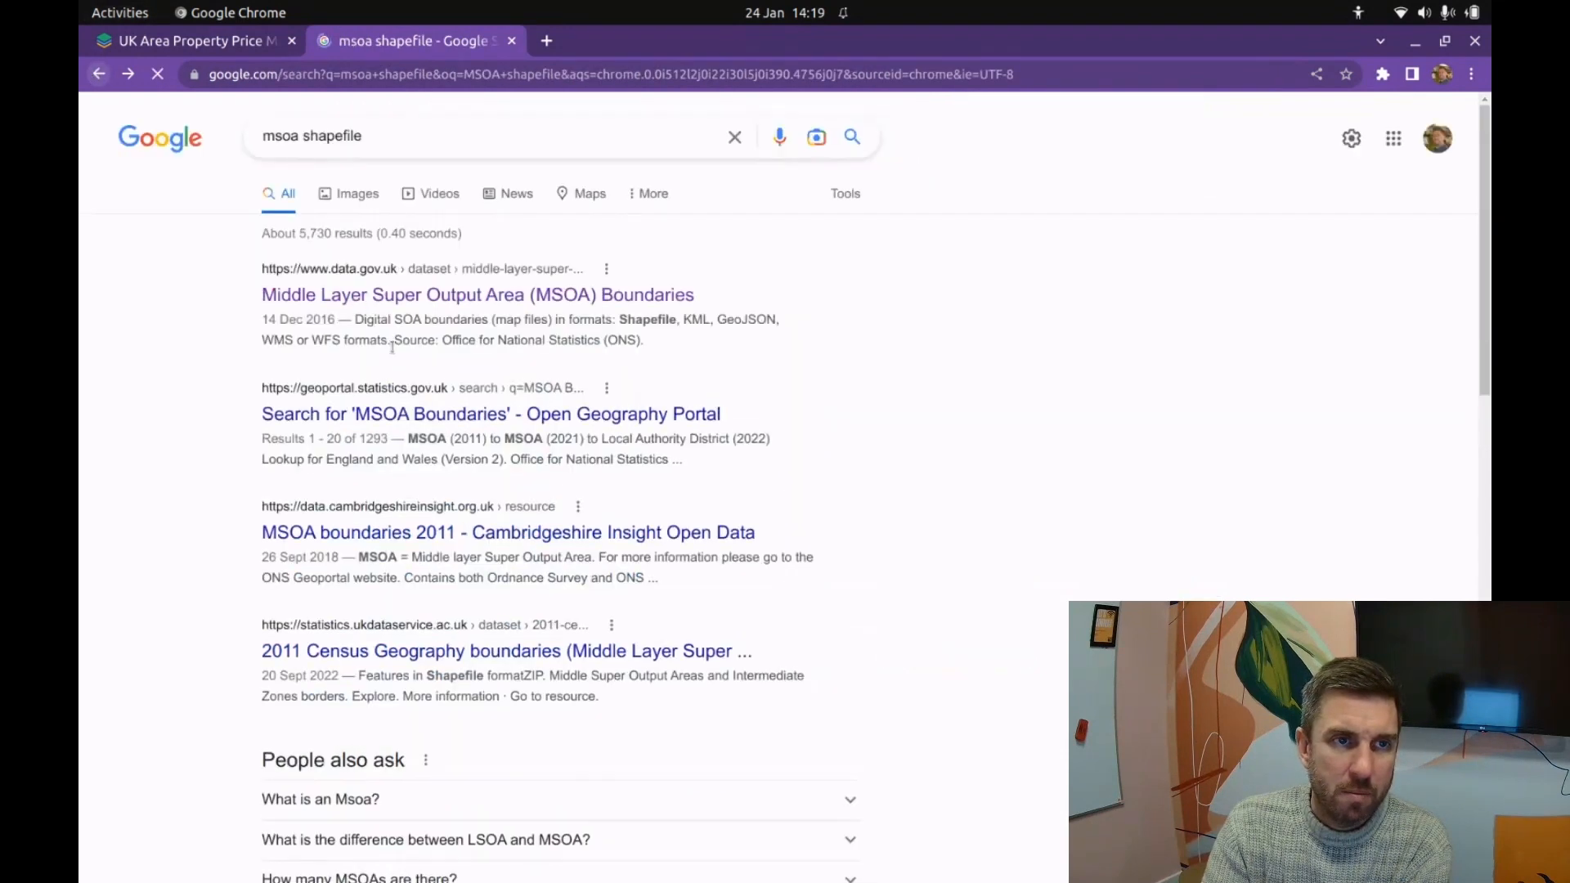
scroll(193, 536, down, 1)
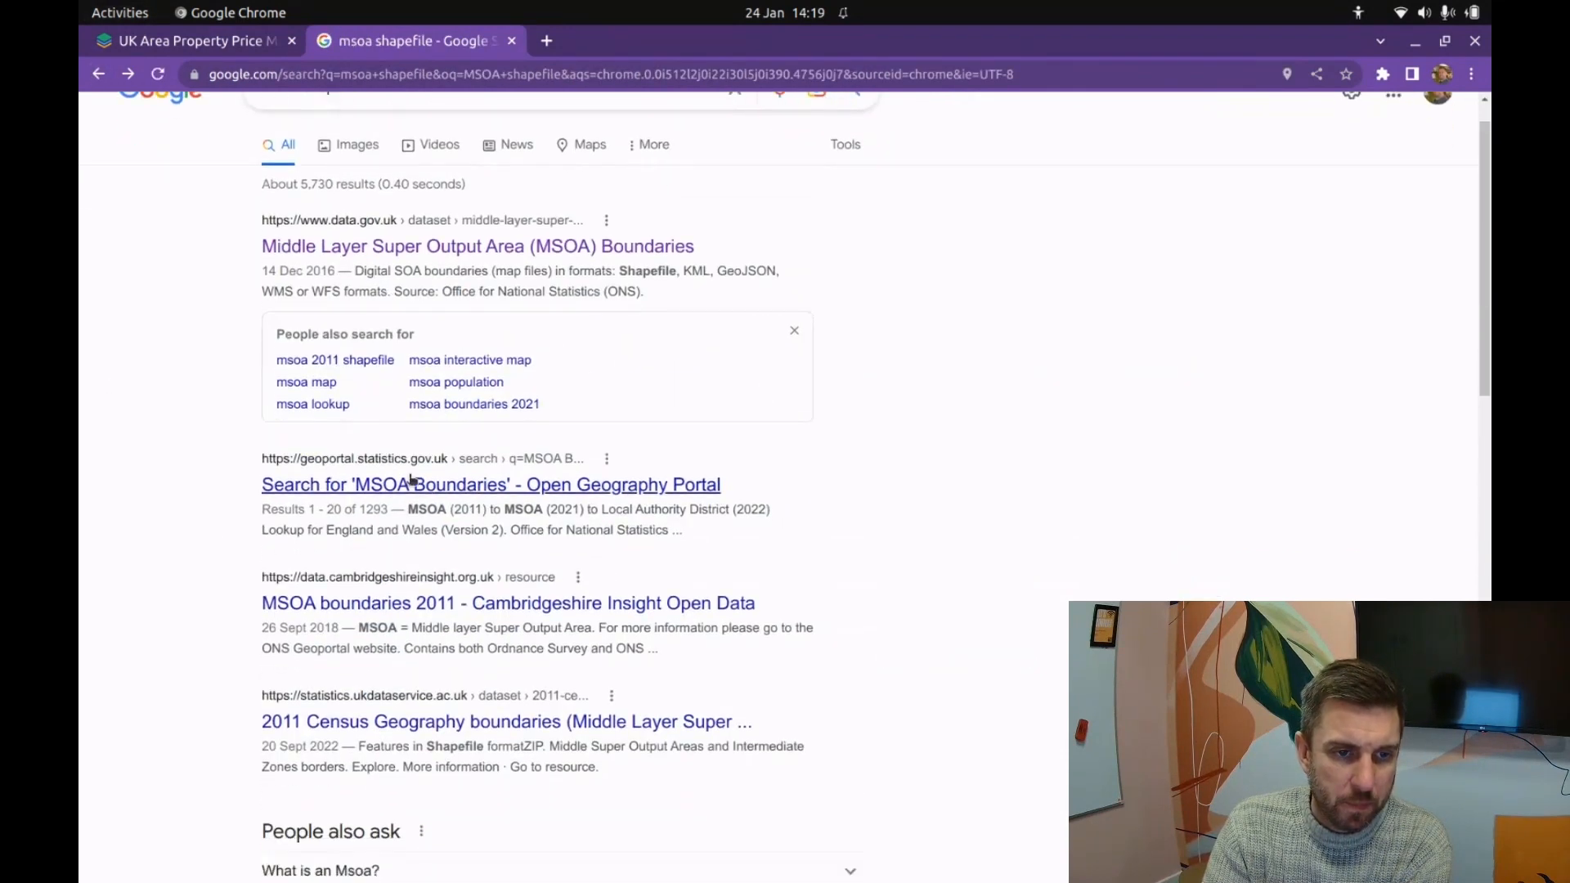
click(418, 489)
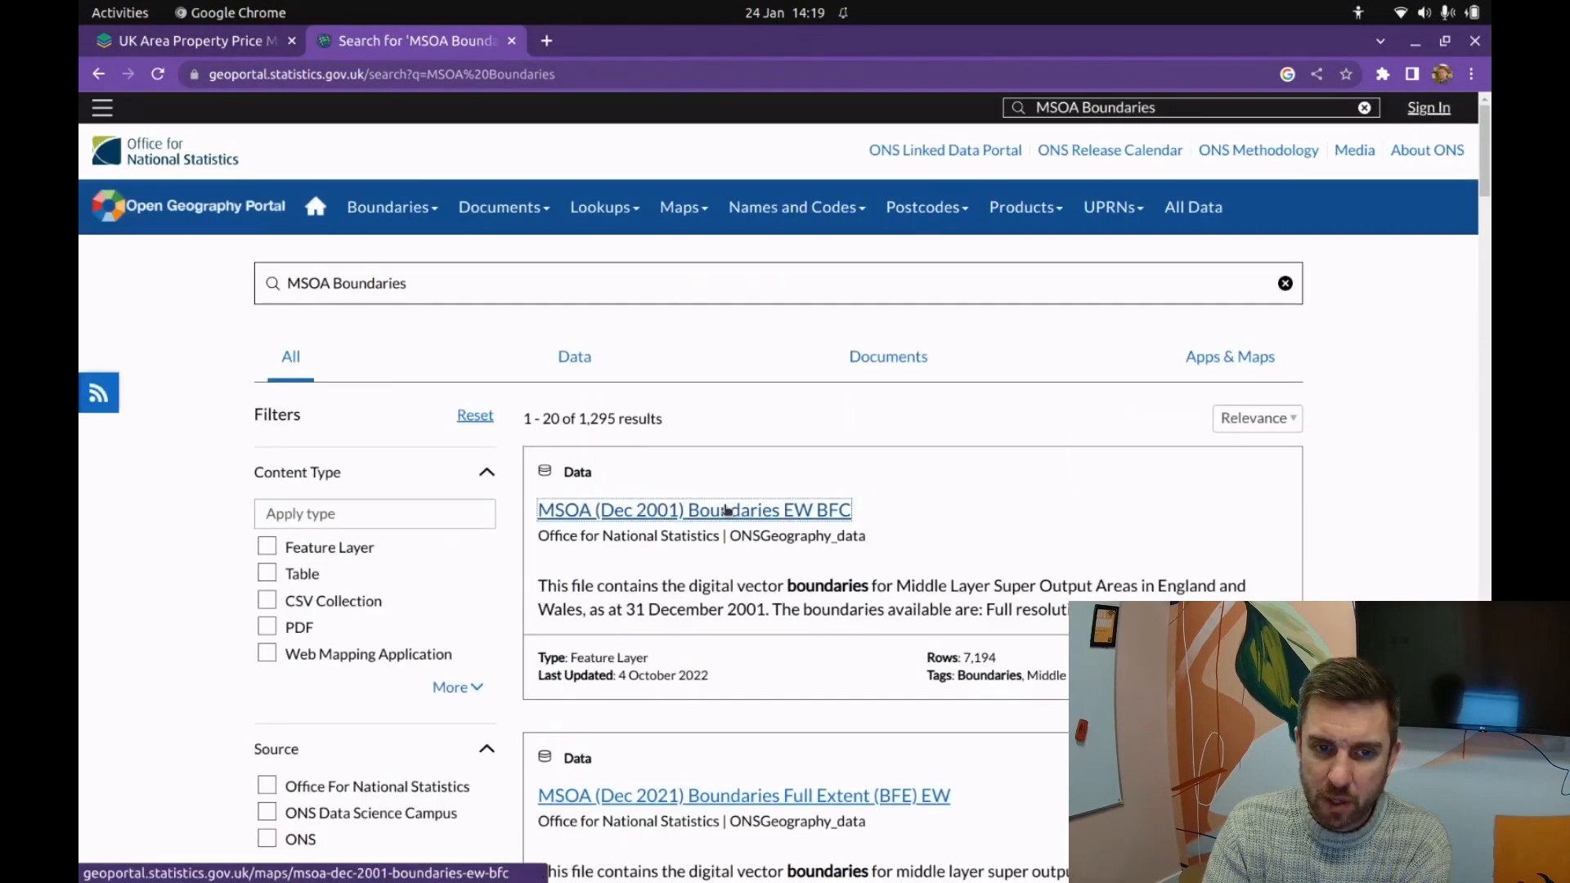
Step: Review the portal's MSOA boundary results and open the MSOA (Dec 2021) Boundaries Generalised Clipped EW (BGC) dataset
scroll(692, 532, down, 1)
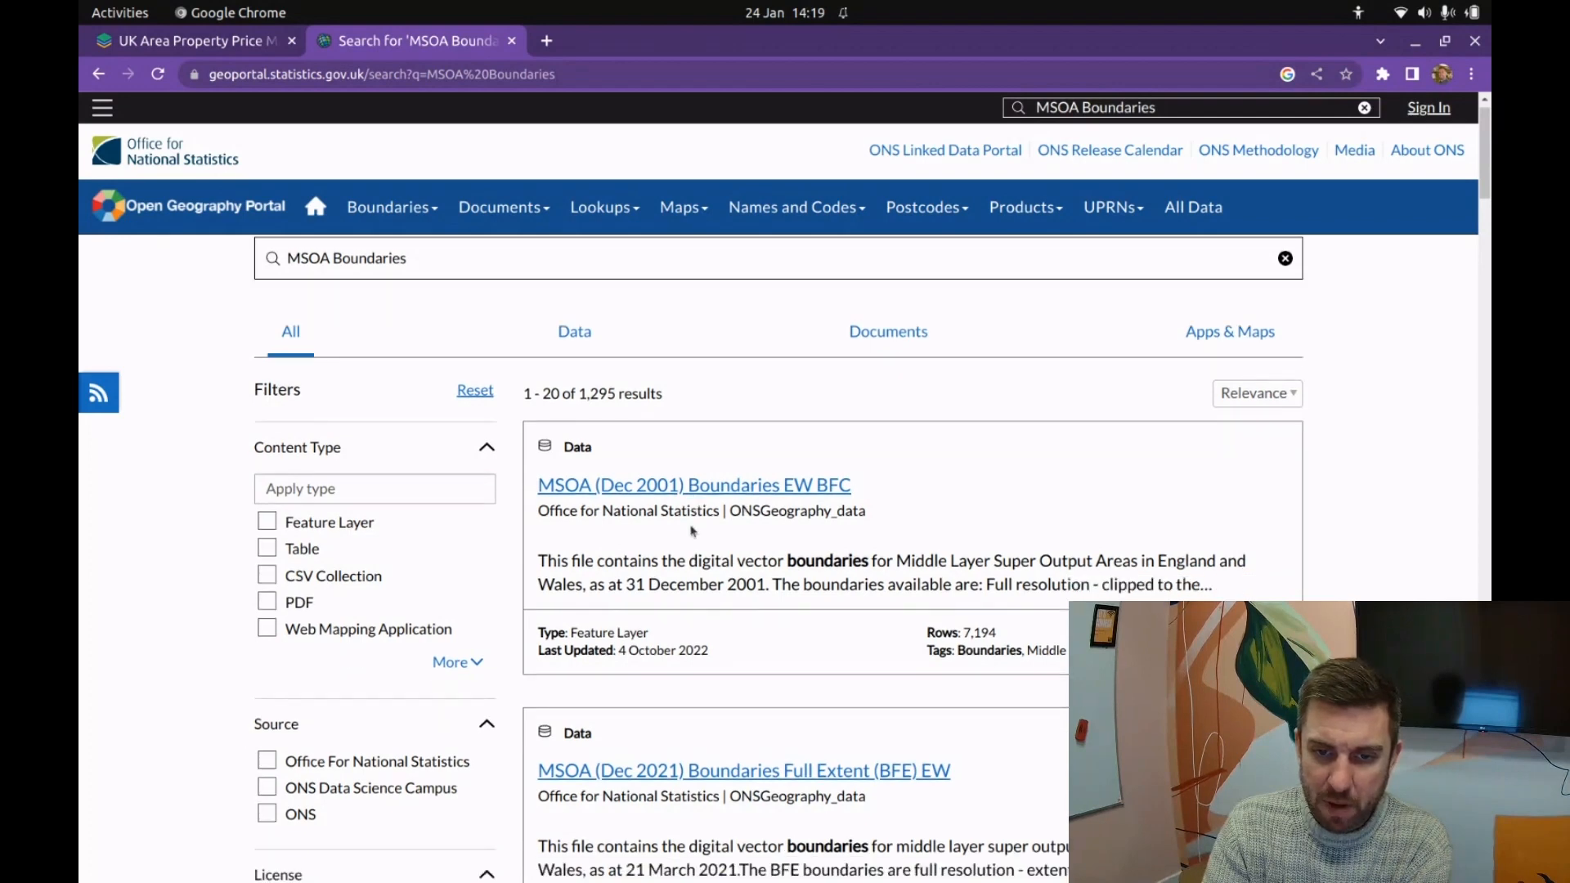
scroll(692, 532, down, 3)
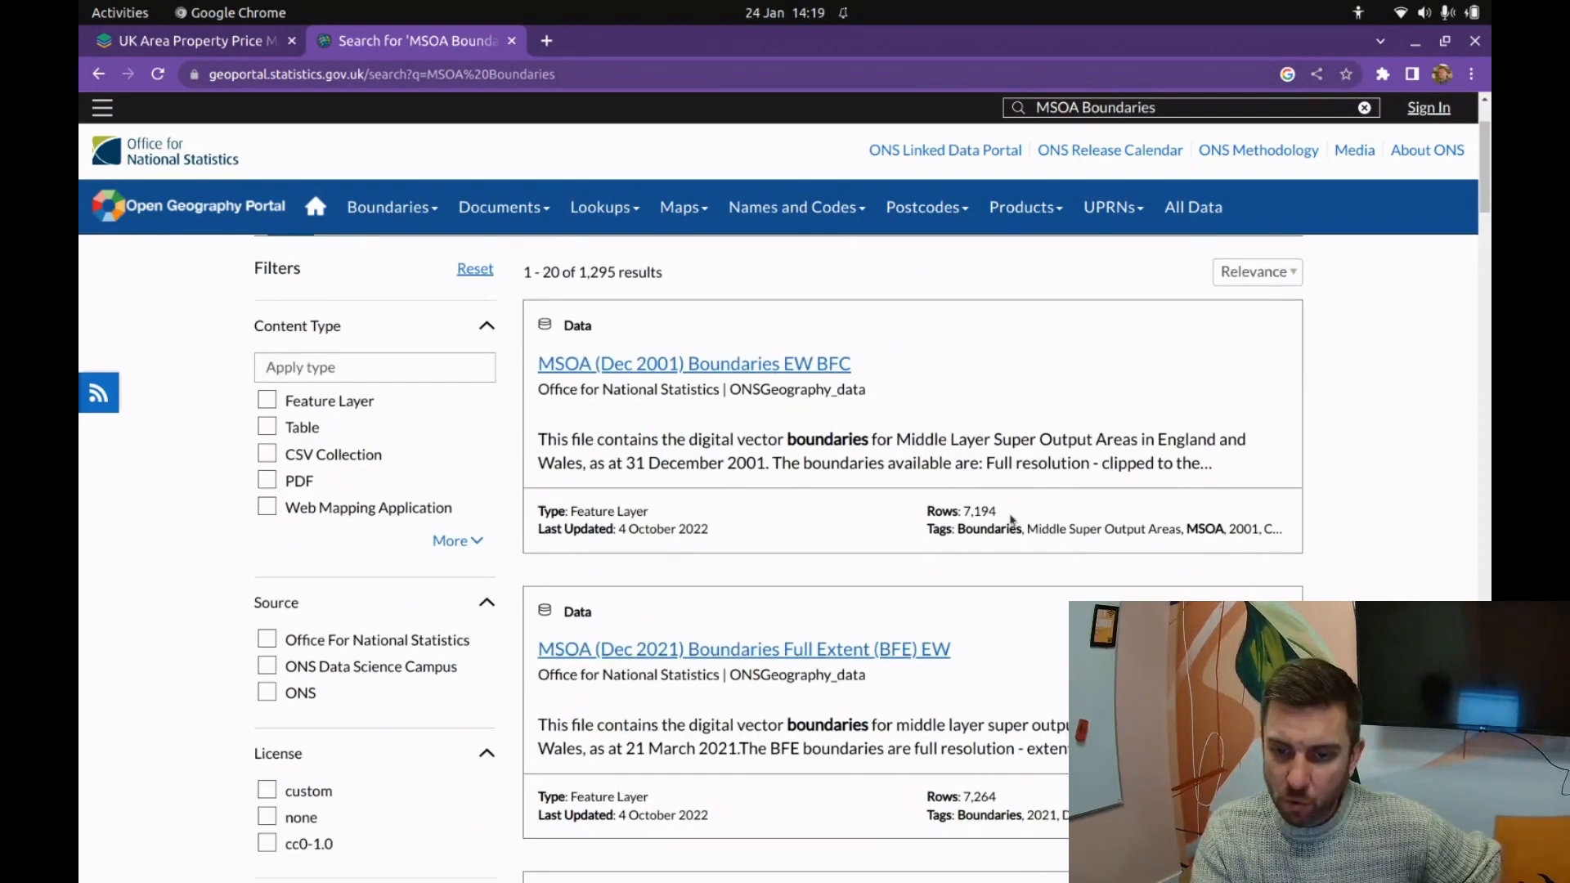
scroll(865, 583, down, 1)
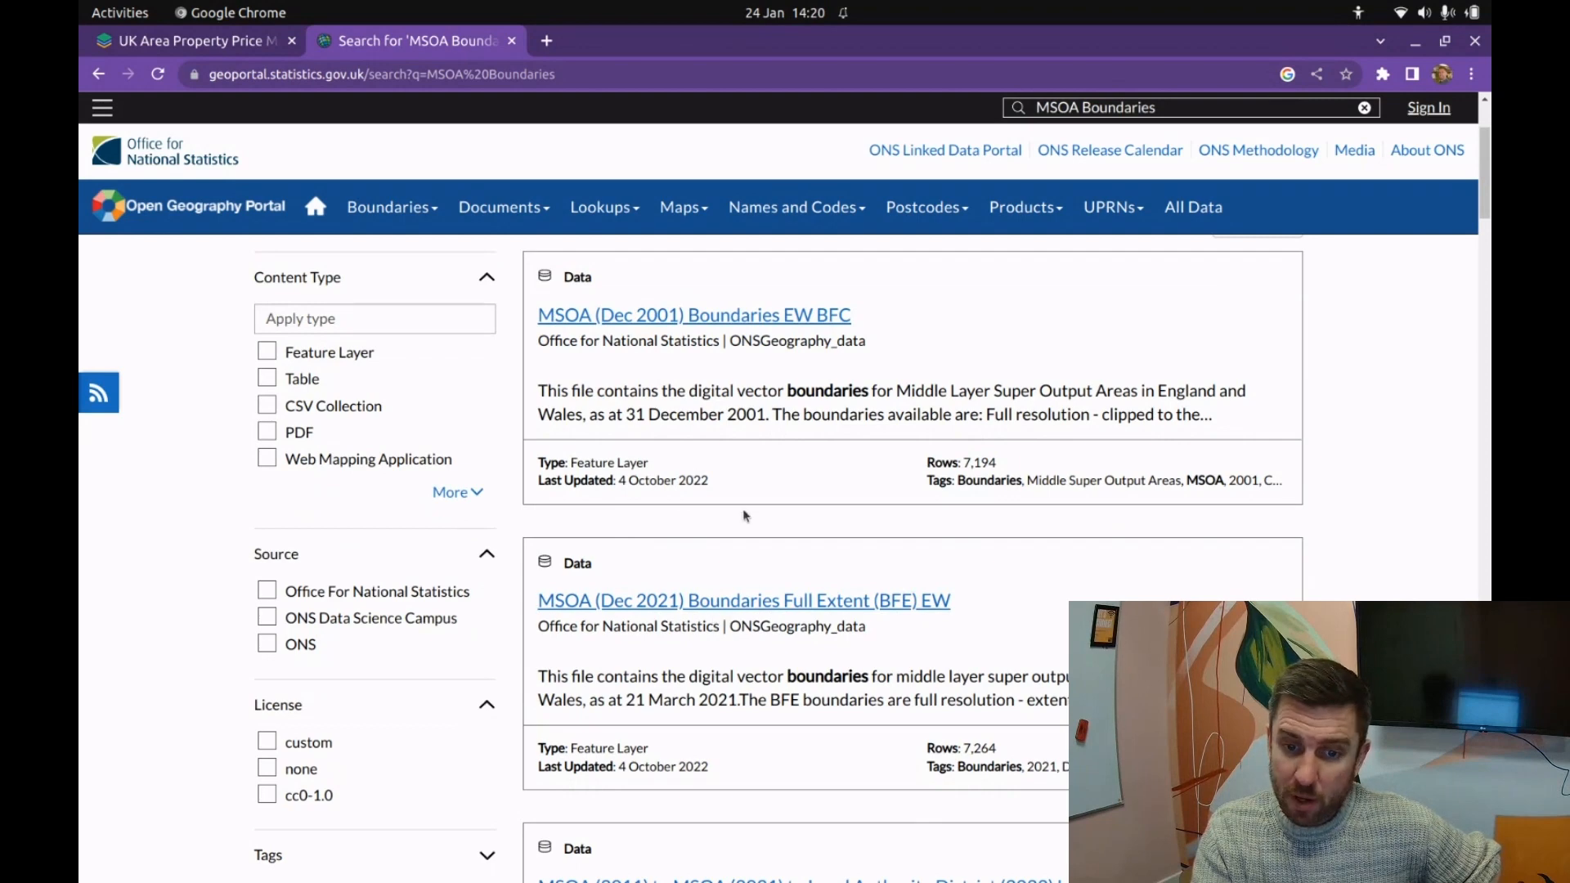
scroll(748, 520, down, 6)
scroll(751, 522, up, 6)
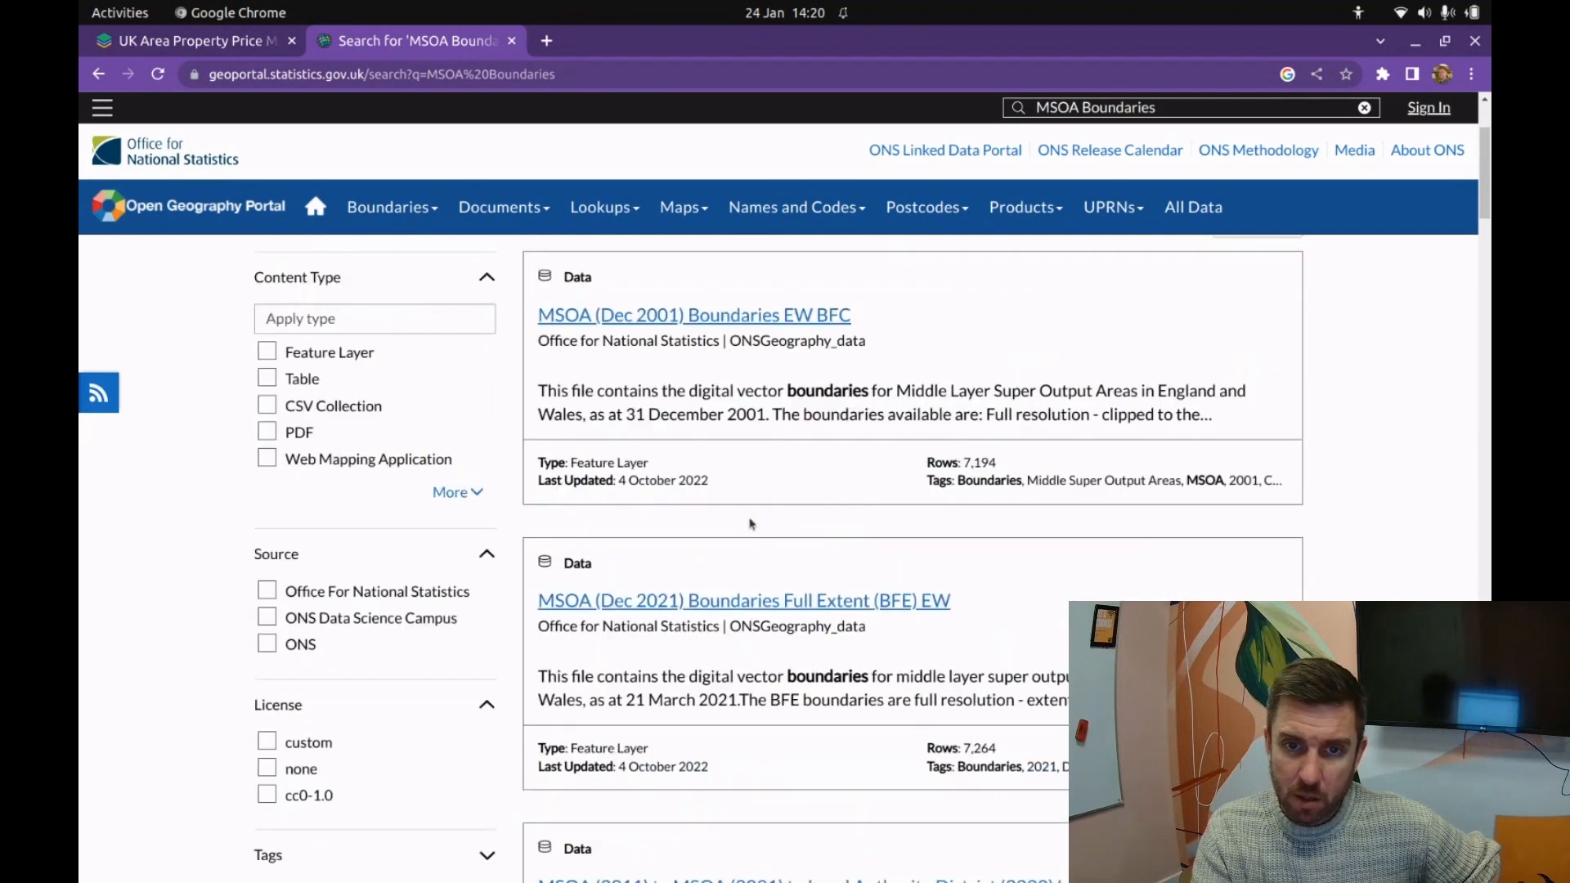
scroll(752, 523, down, 3)
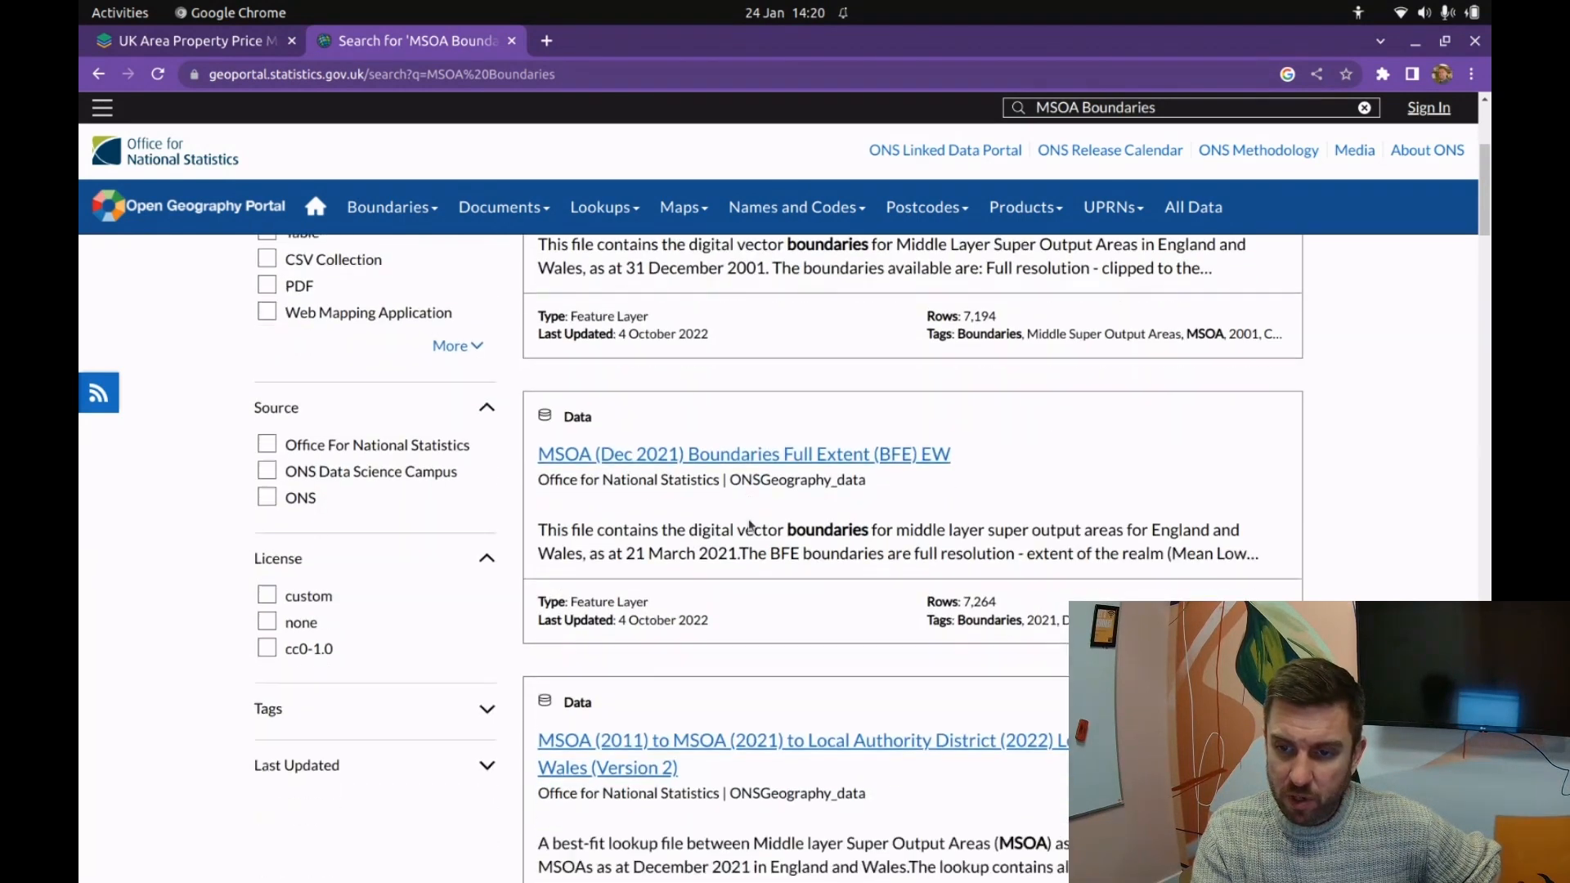
scroll(749, 523, down, 4)
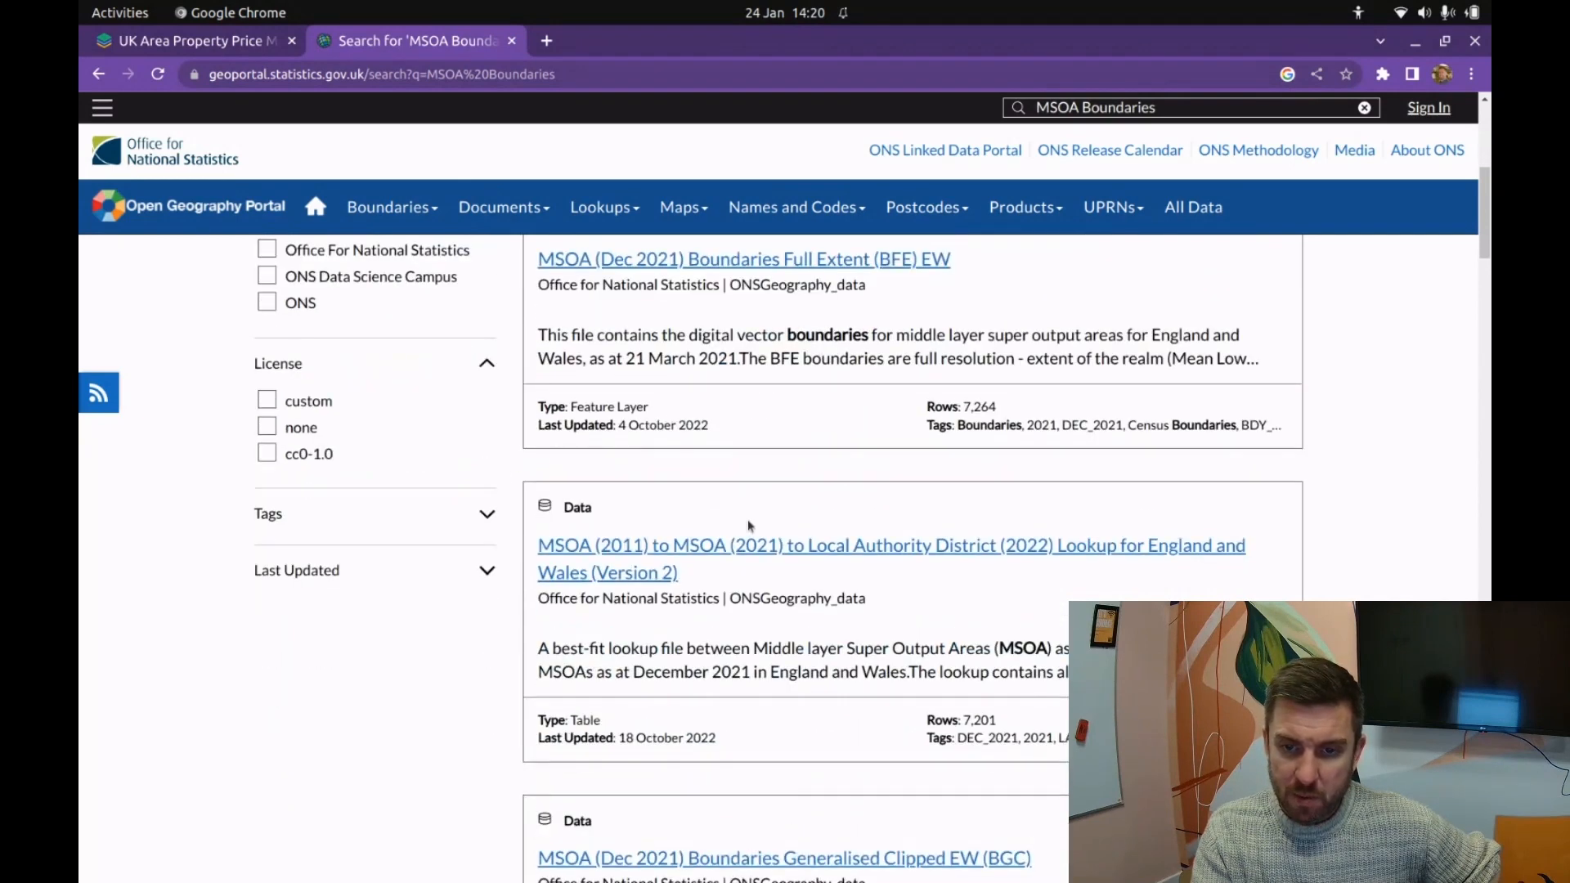
scroll(750, 526, down, 1)
scroll(750, 525, down, 6)
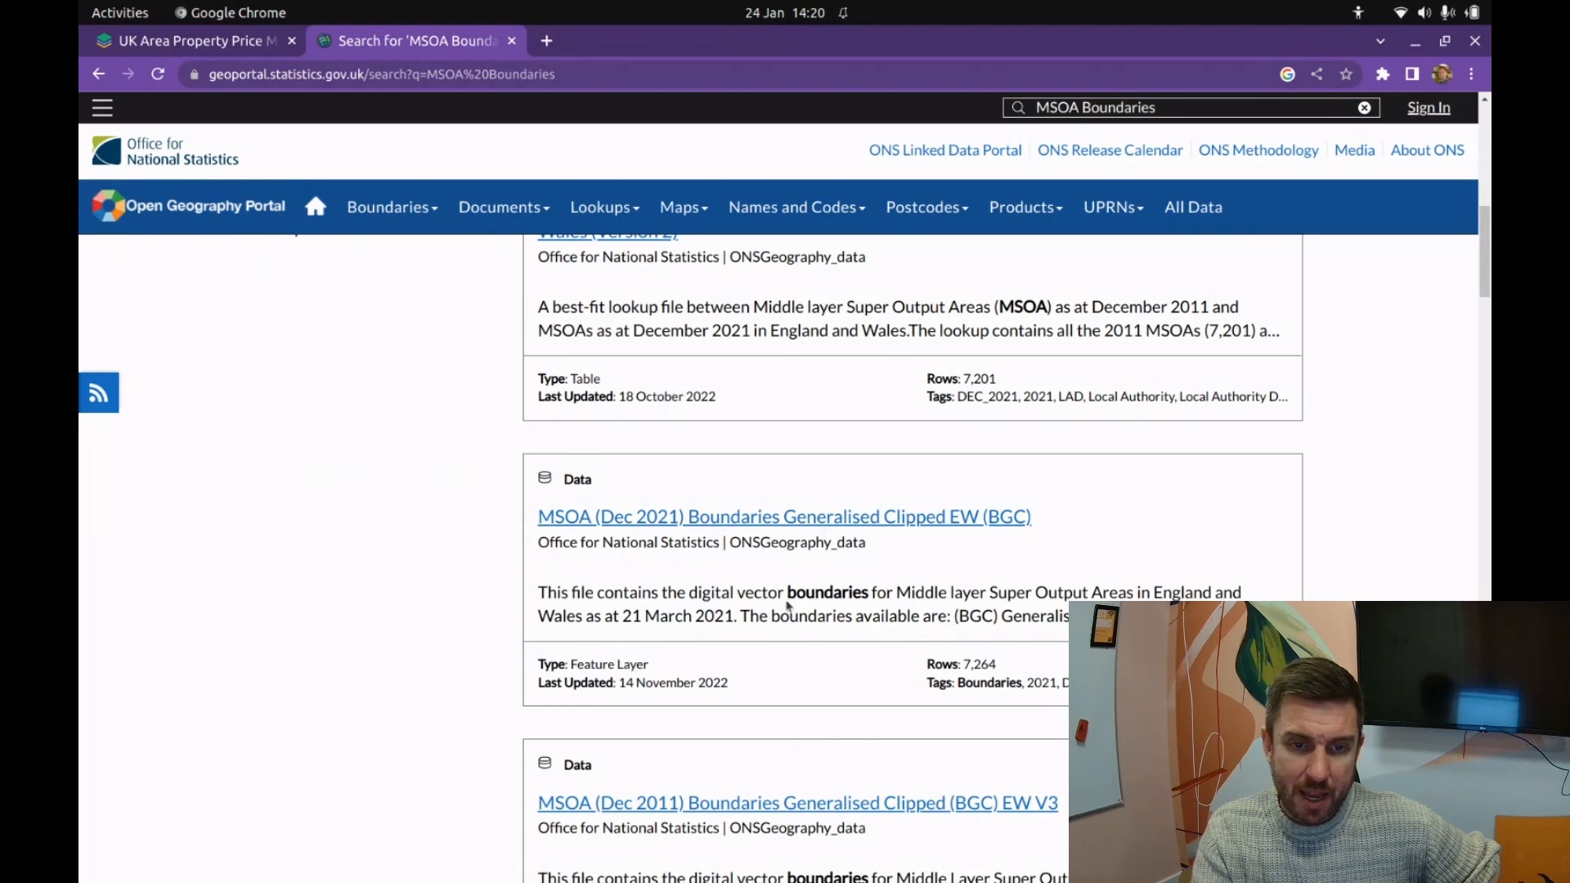
scroll(789, 607, down, 1)
click(801, 469)
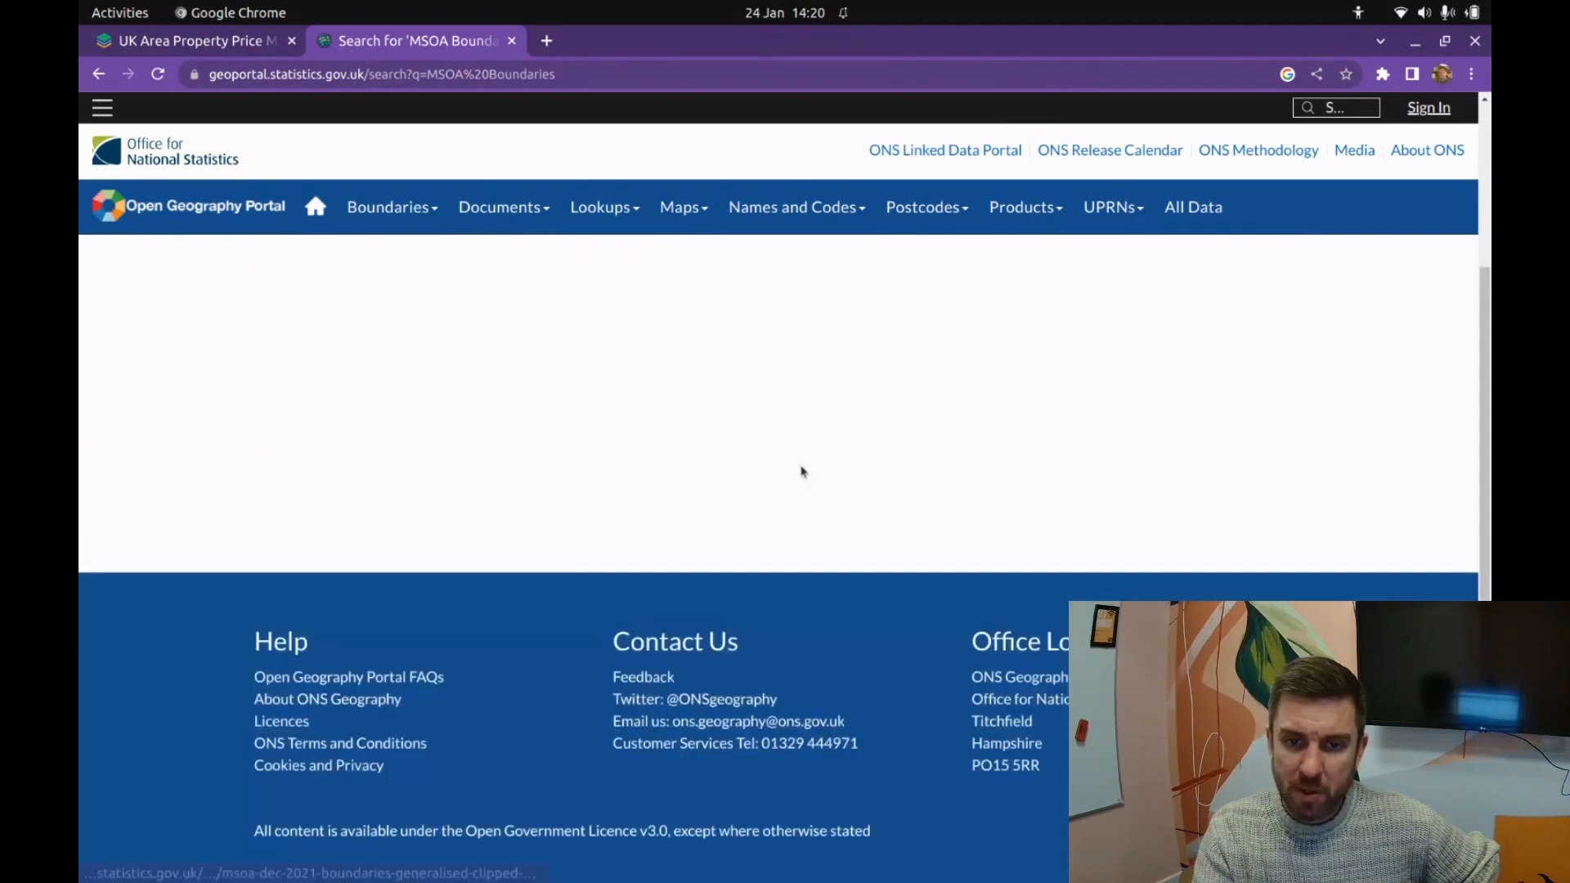
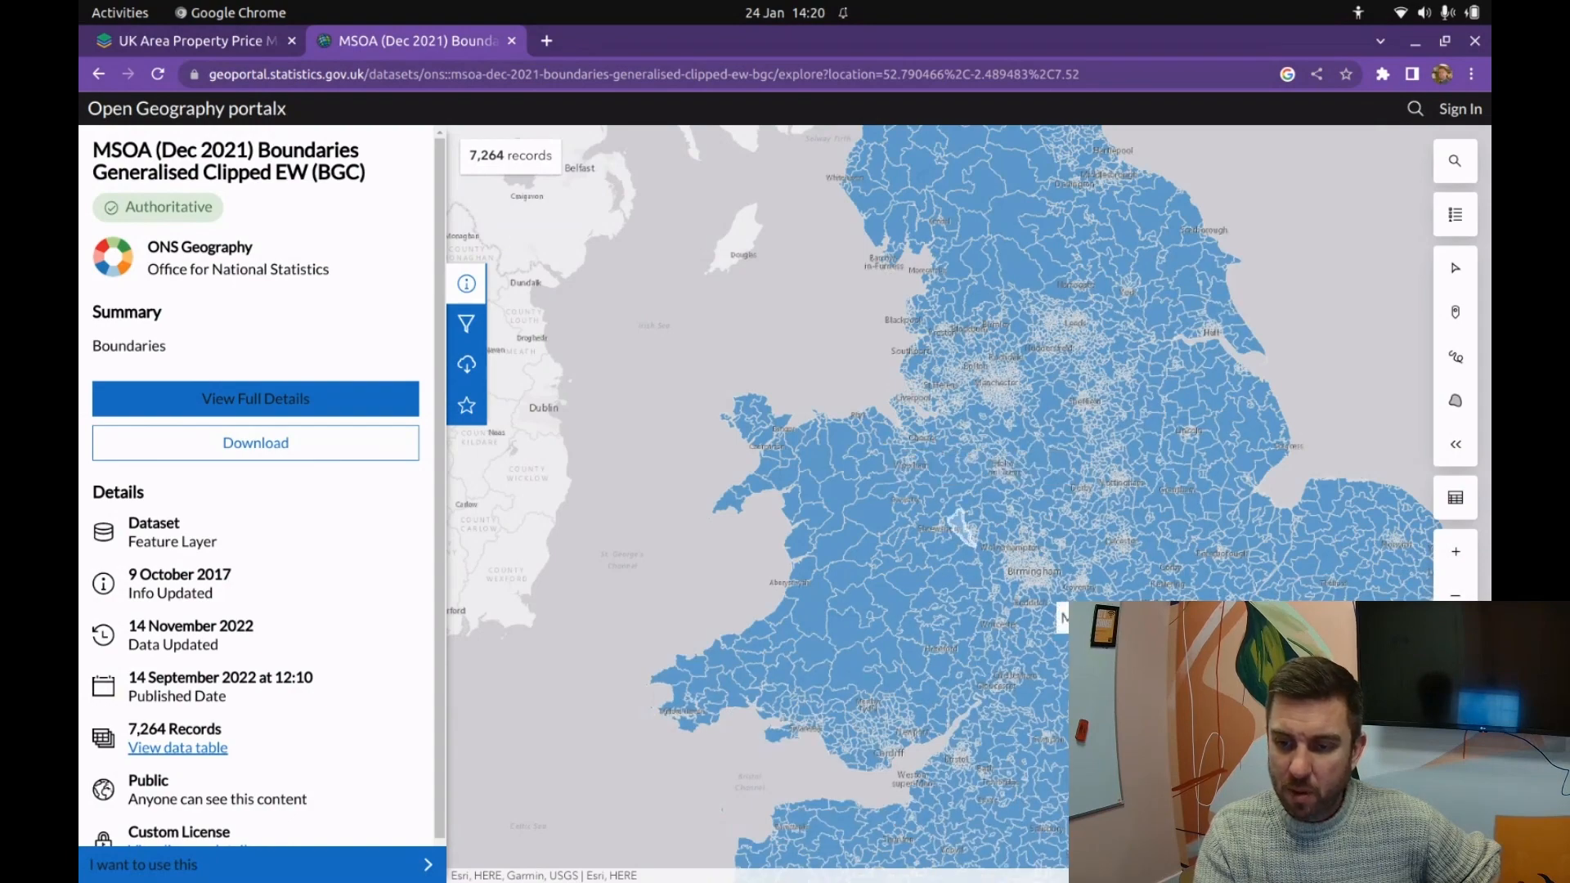
Step: Inspect the MSOA boundaries around London on the dataset map at several zoom levels
scroll(1170, 558, up, 5)
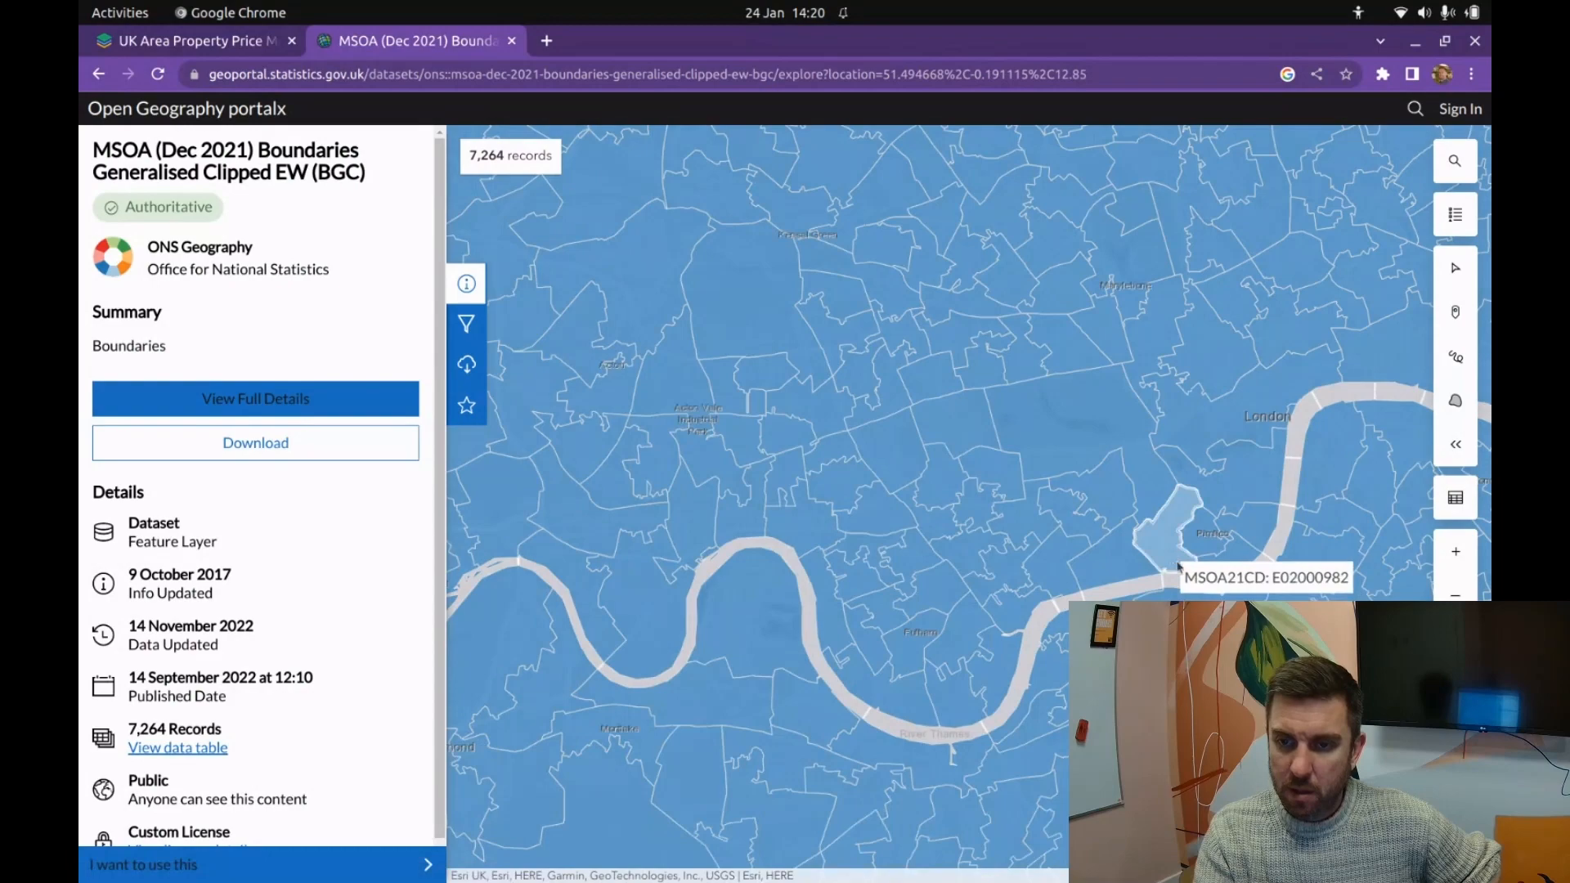
scroll(1171, 559, up, 2)
scroll(1171, 558, down, 4)
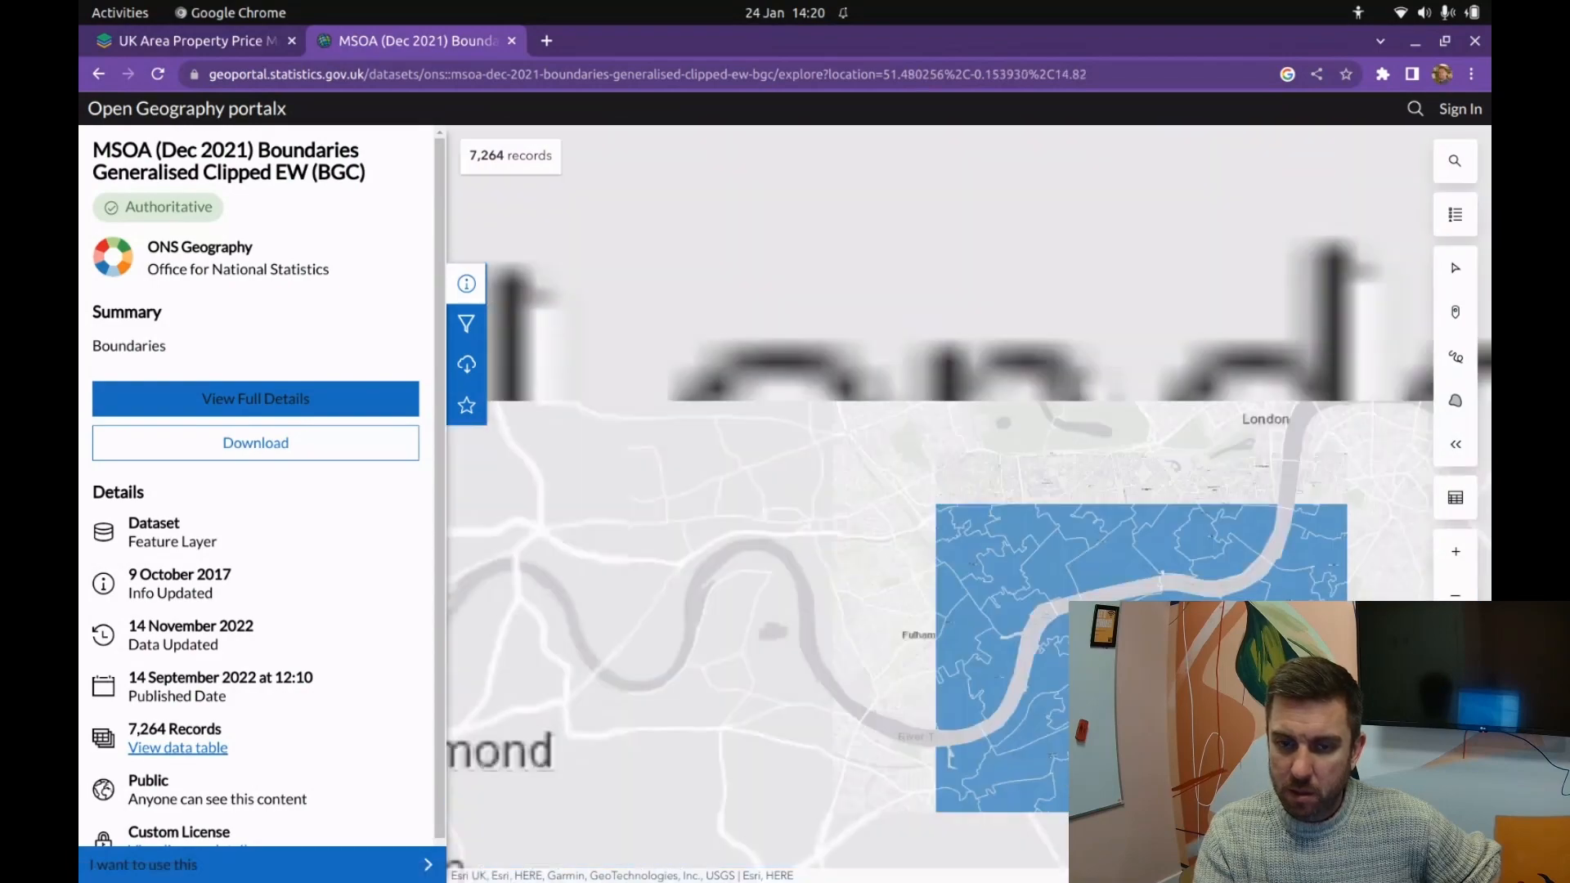
scroll(1171, 559, down, 5)
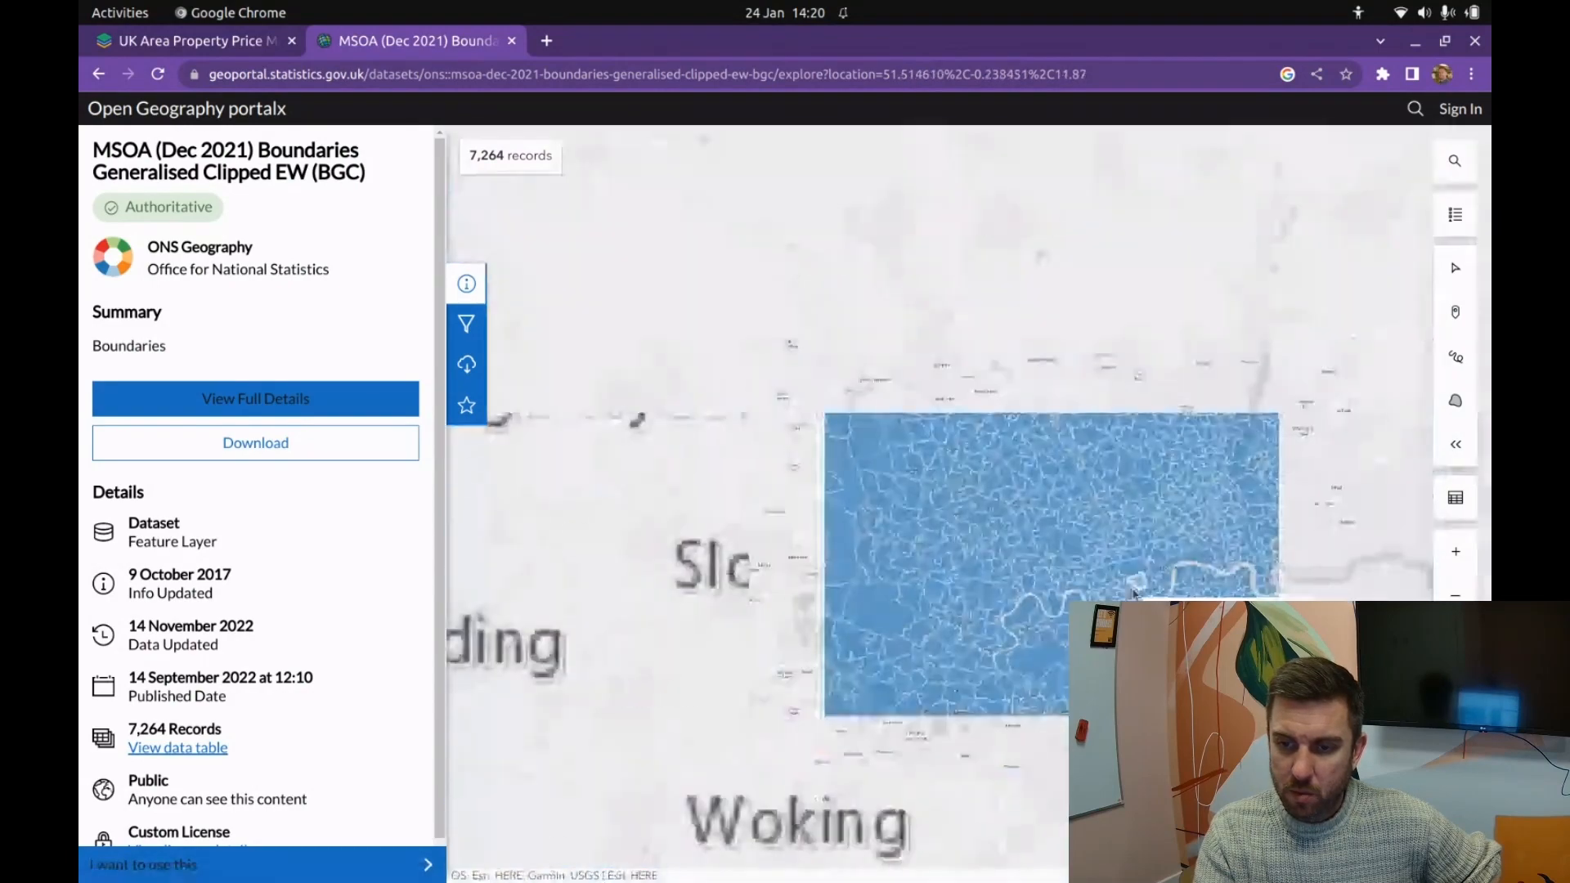
scroll(1171, 558, up, 5)
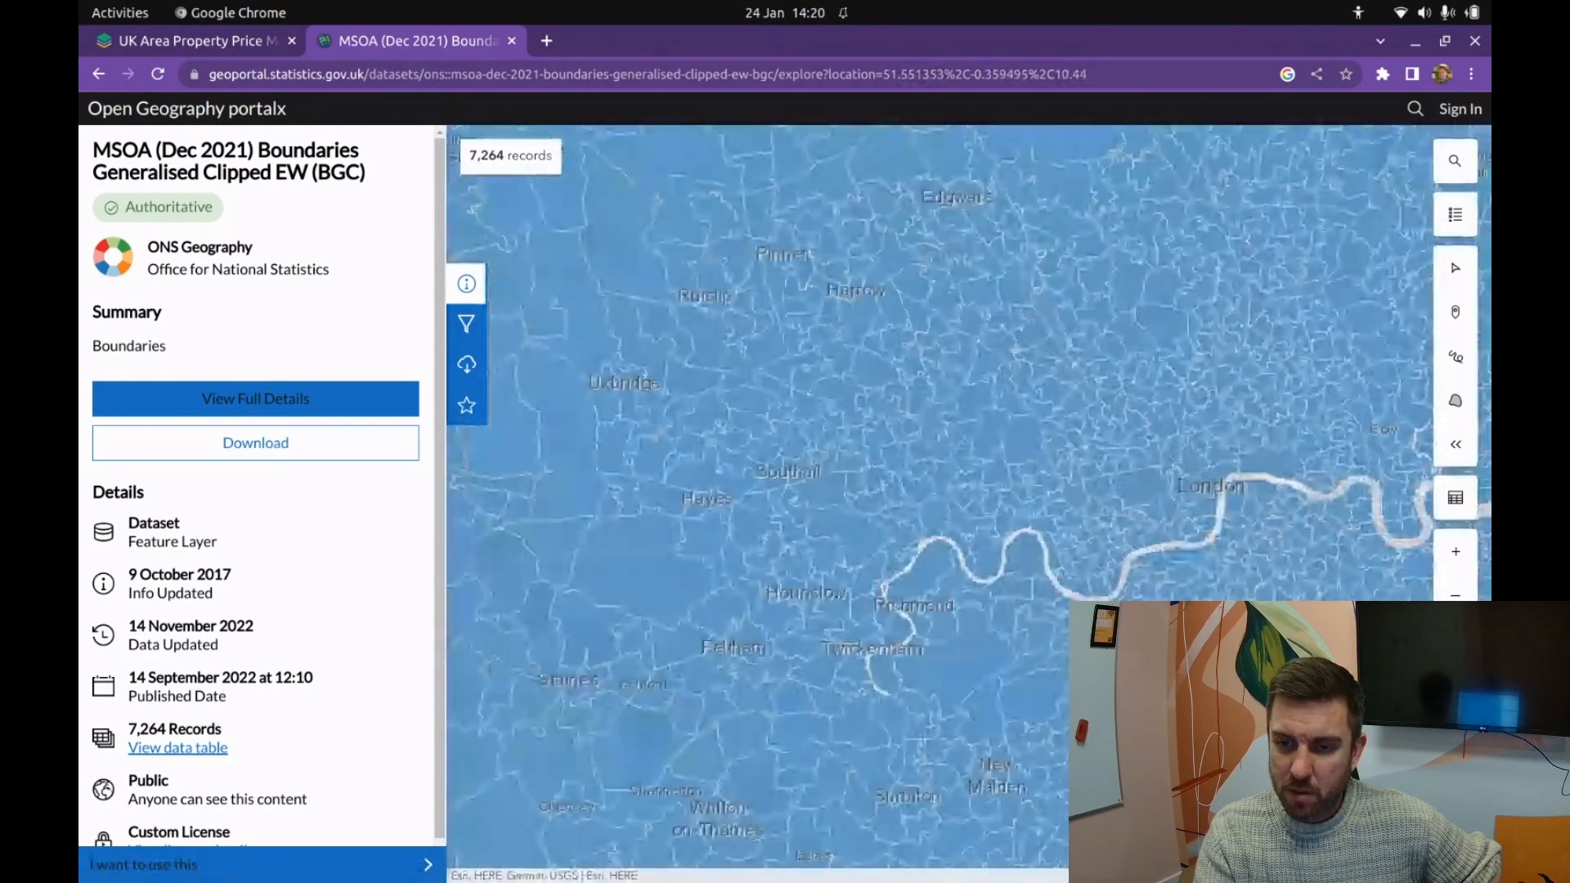
Step: Download the MSOA (Dec 2021) Boundaries Generalised Clipped EW (BGC) dataset in Shapefile format
click(280, 447)
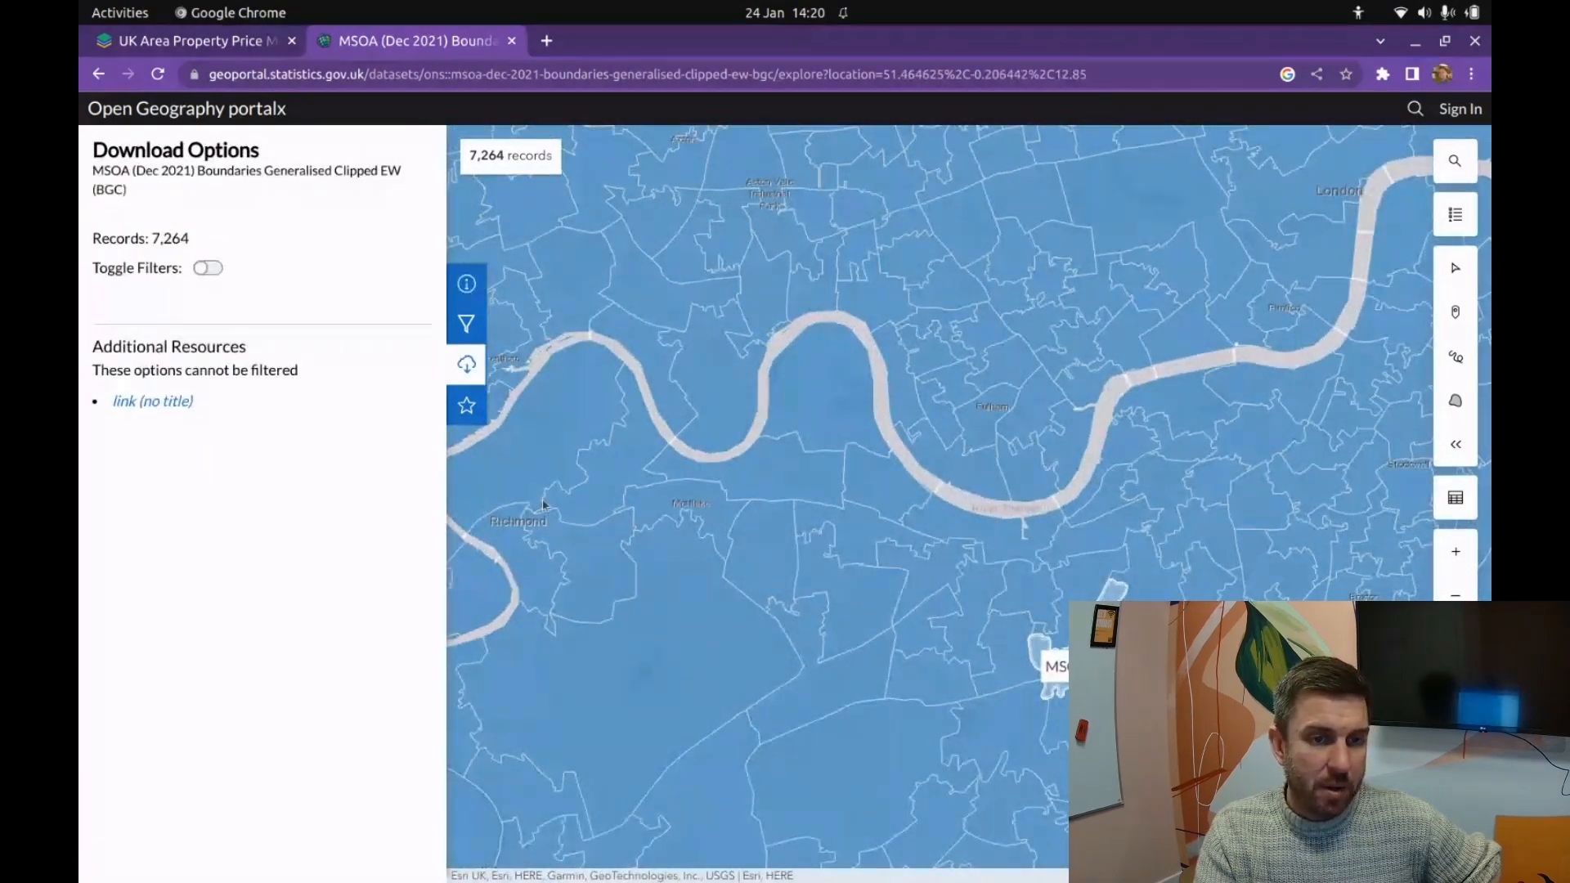
scroll(277, 511, down, 3)
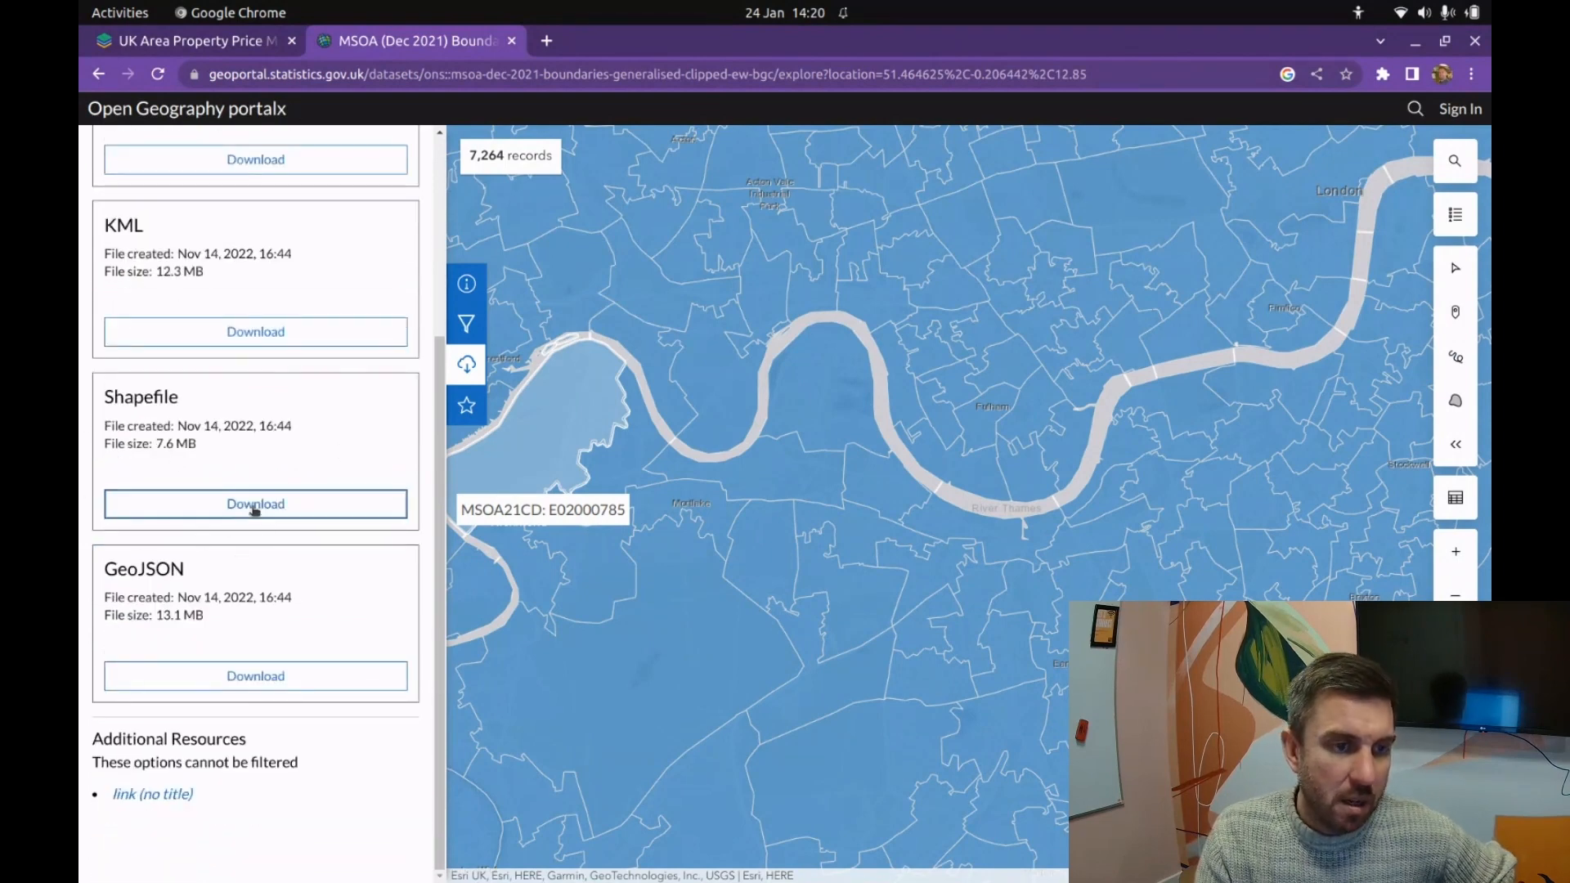
click(289, 504)
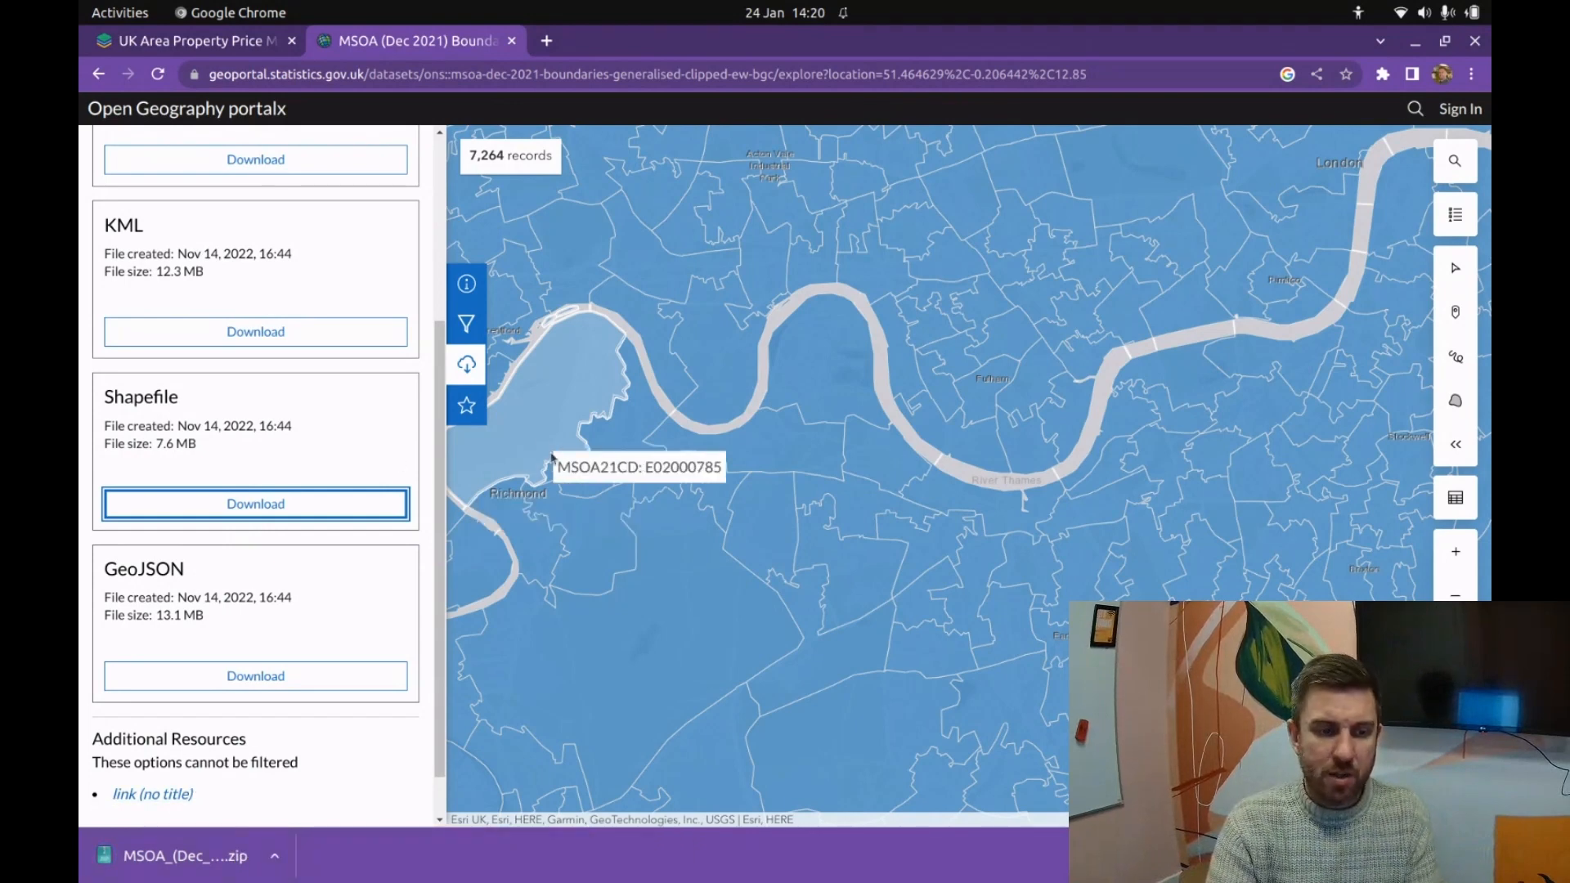
Step: Open the downloaded MSOA zip in Archive Manager and extract all its files into the the-data folder in Downloads
right_click(233, 848)
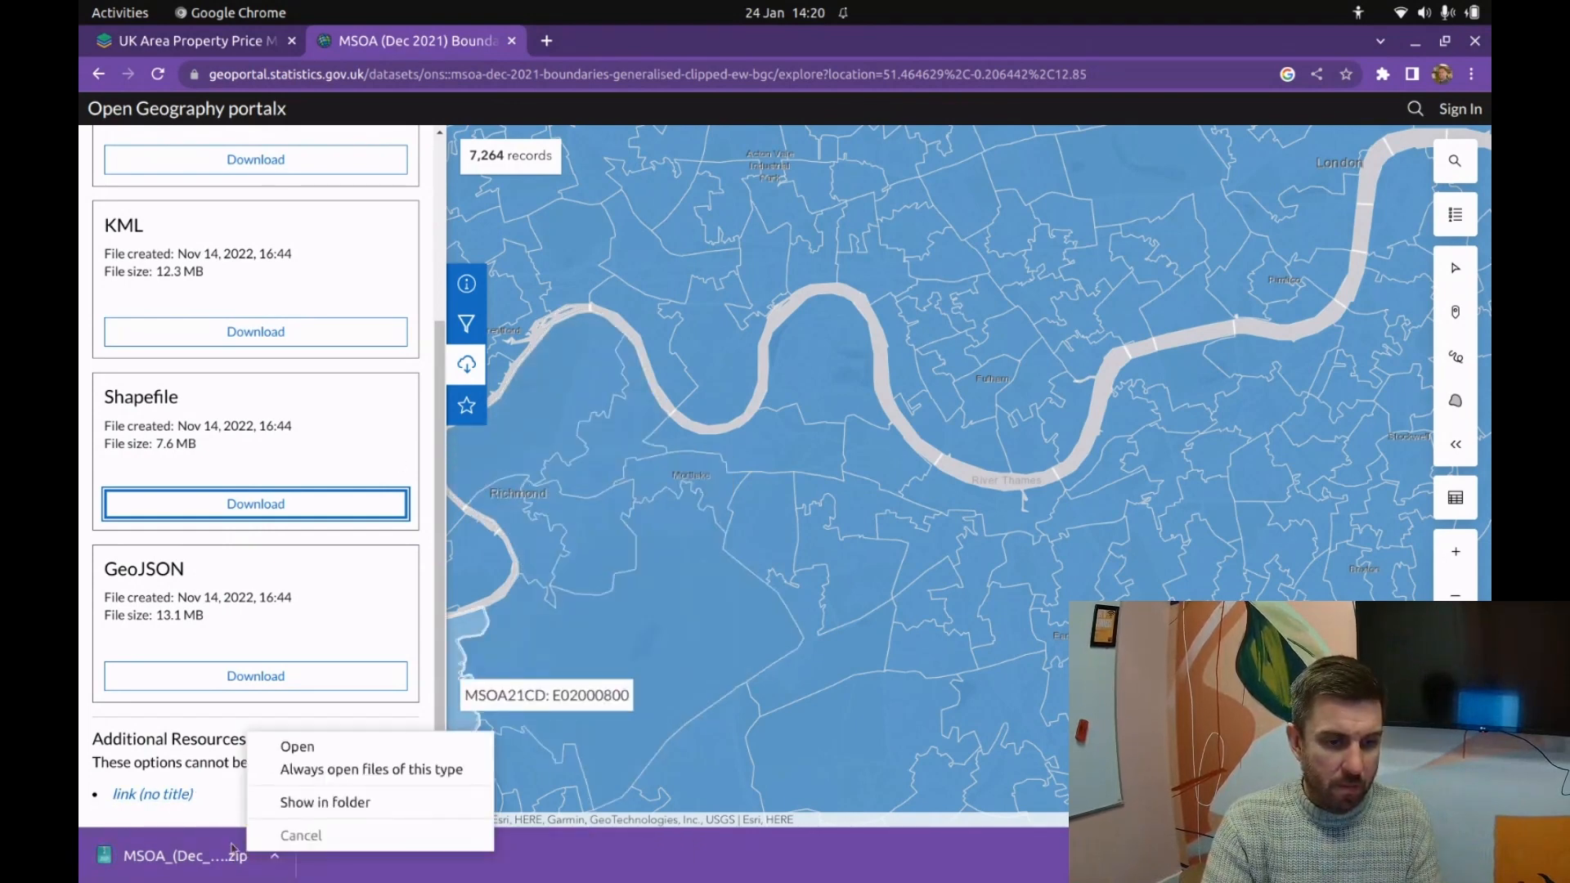
click(292, 754)
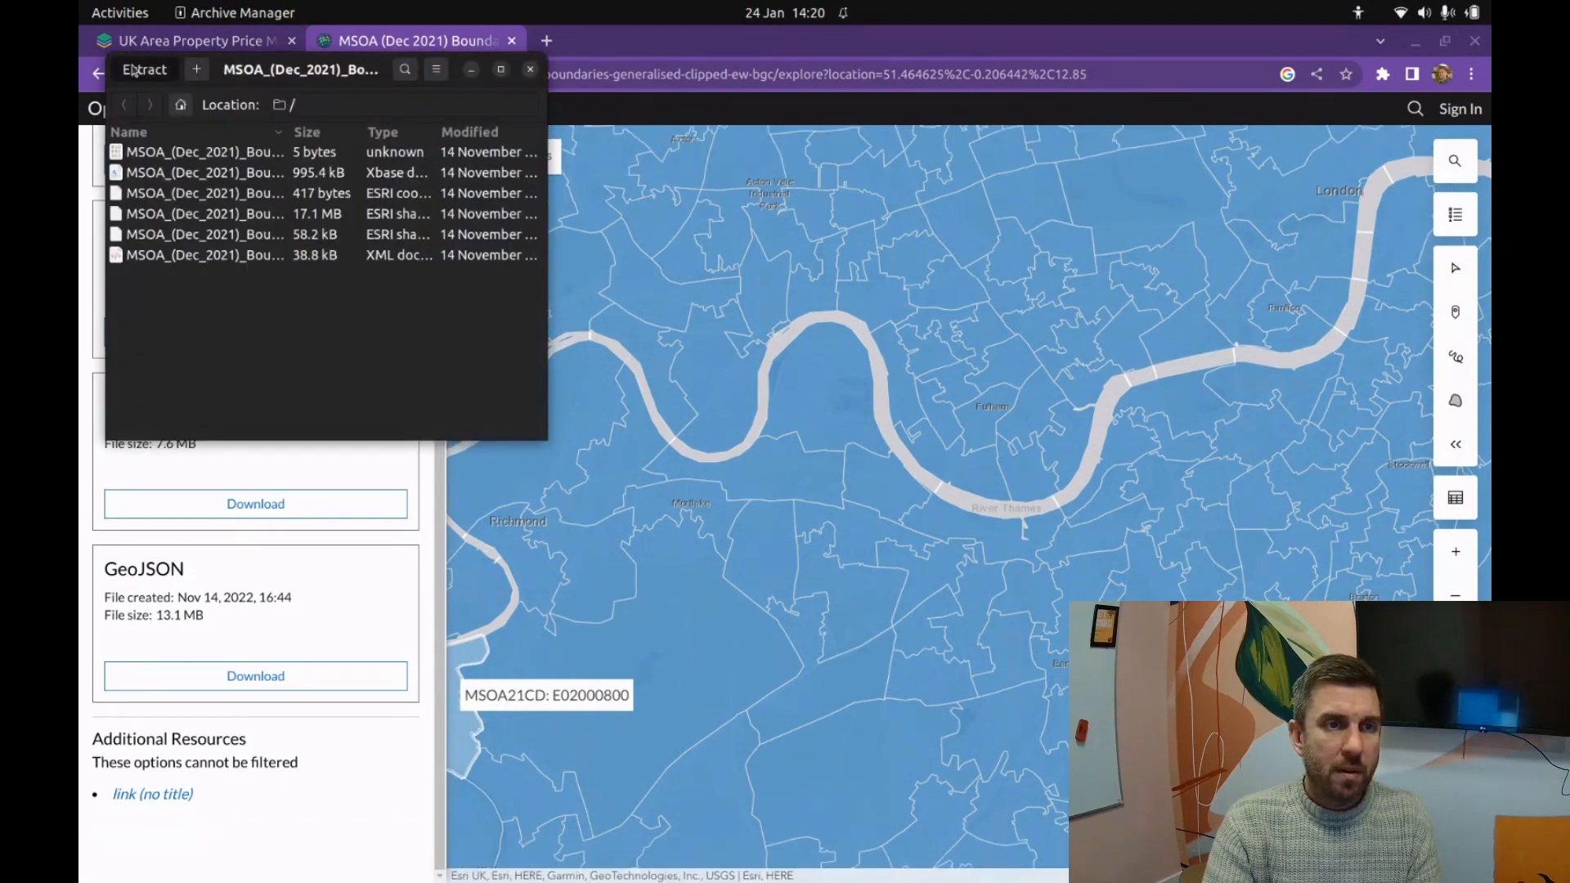
click(132, 70)
click(267, 145)
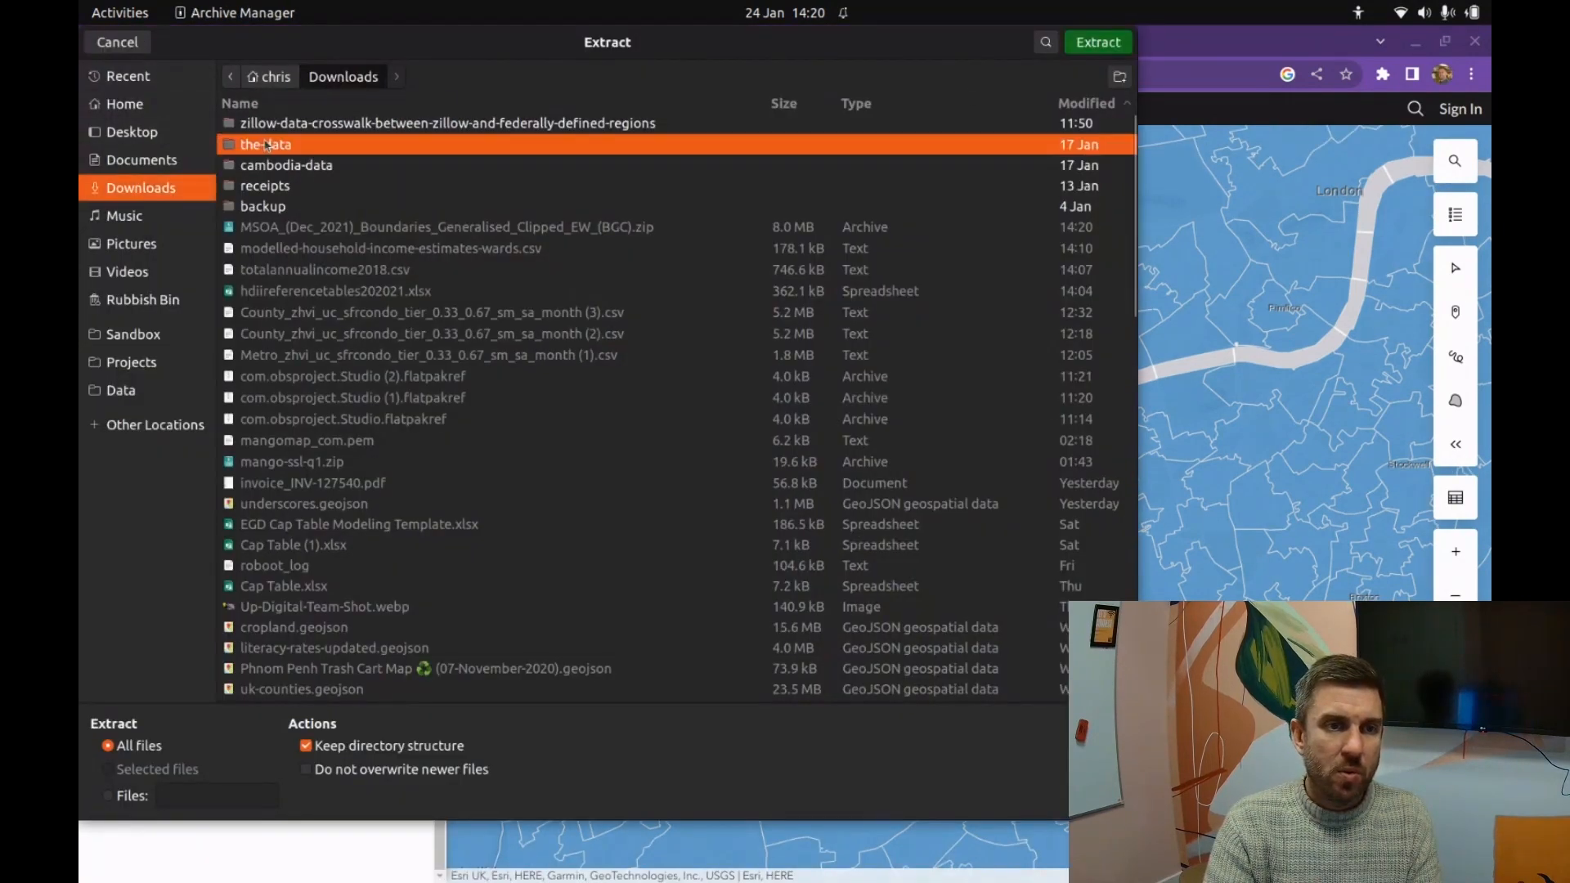
double_click(266, 146)
click(1097, 42)
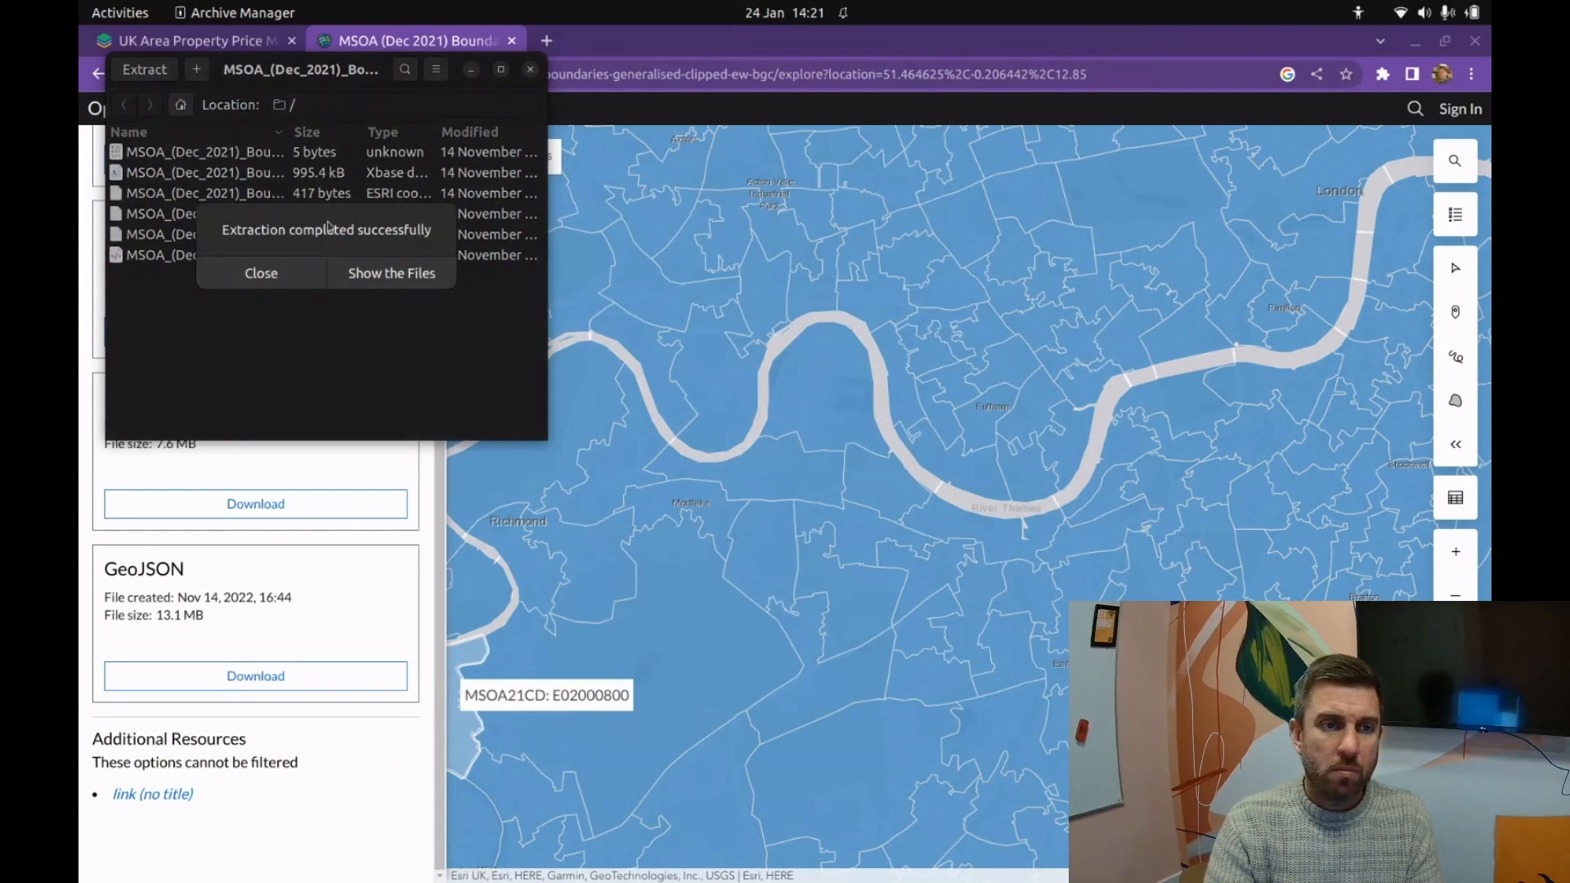
Step: Extract the MSOA zip again into a new folder named uk-income-data inside the-data
click(257, 272)
click(145, 70)
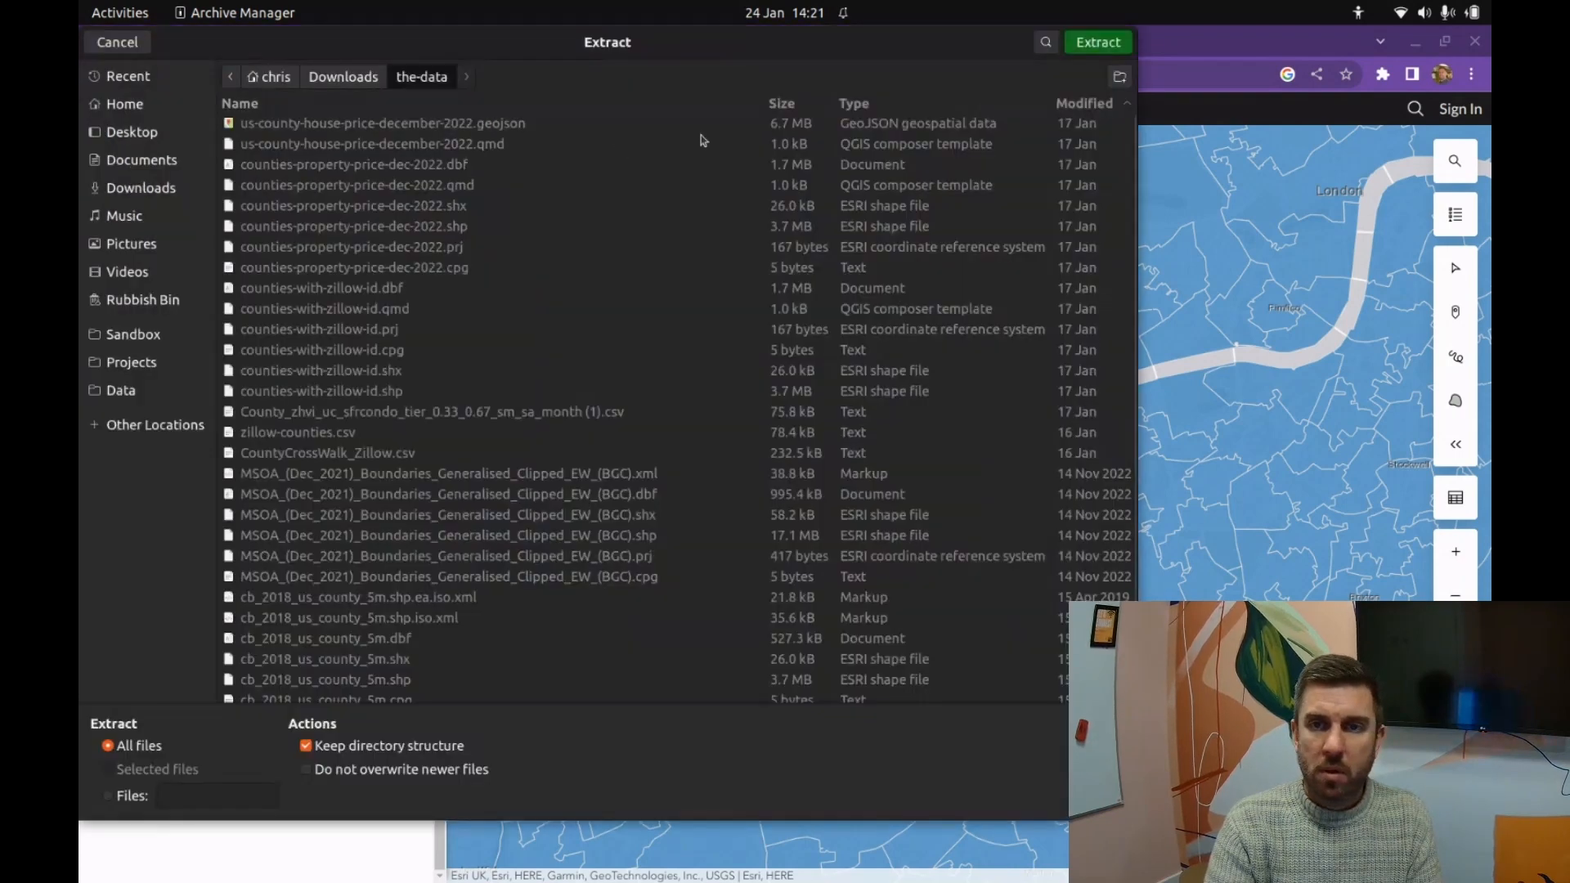
click(1119, 76)
text(uk-incom)
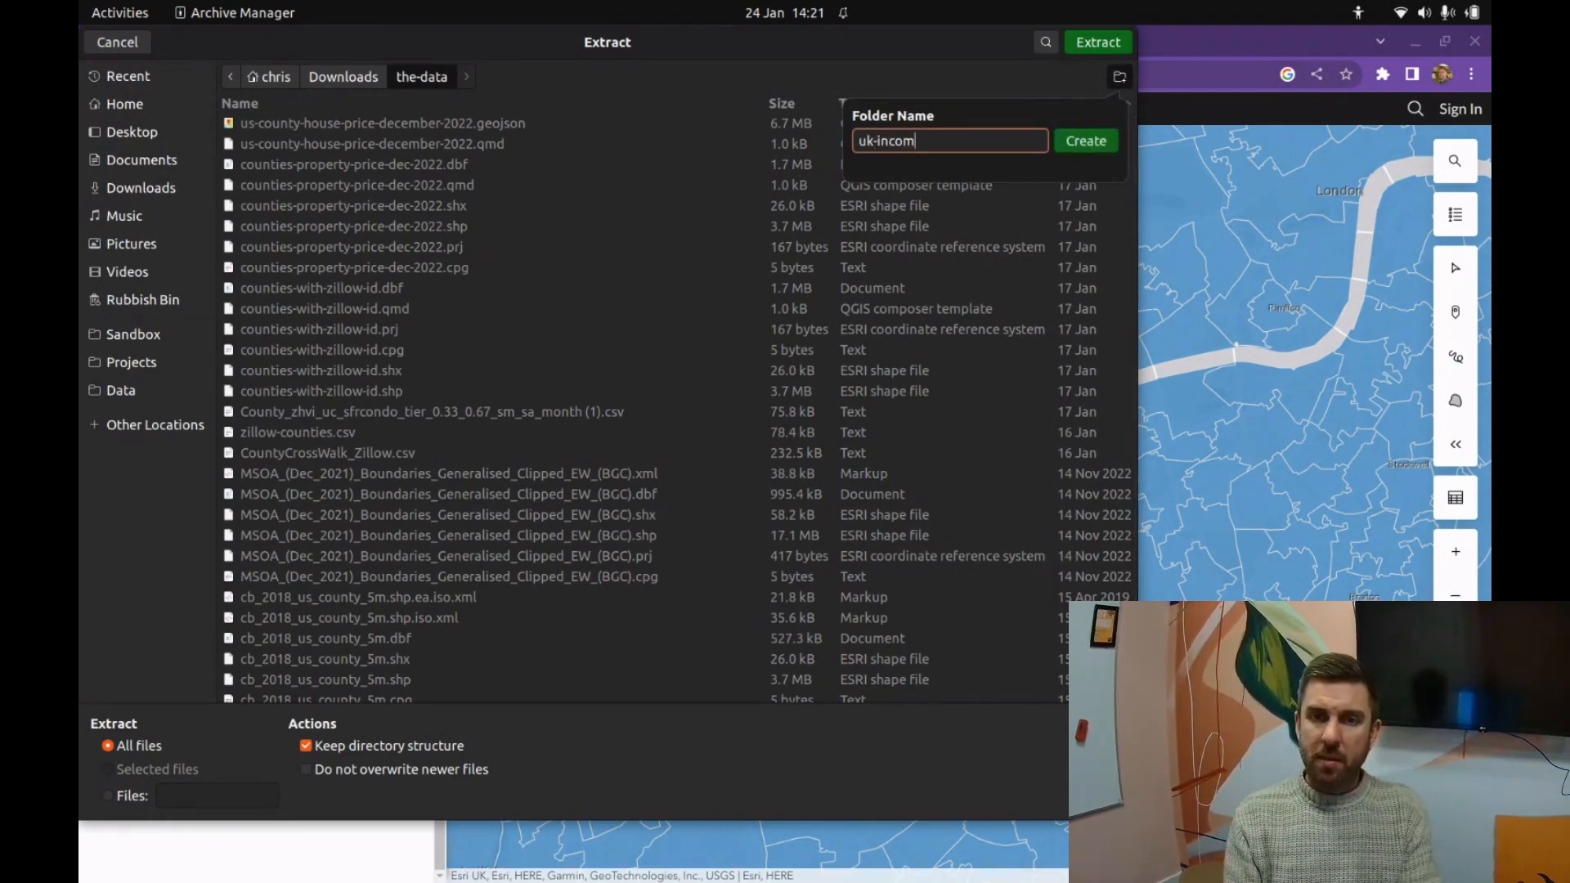
text(e-data)
key(Return)
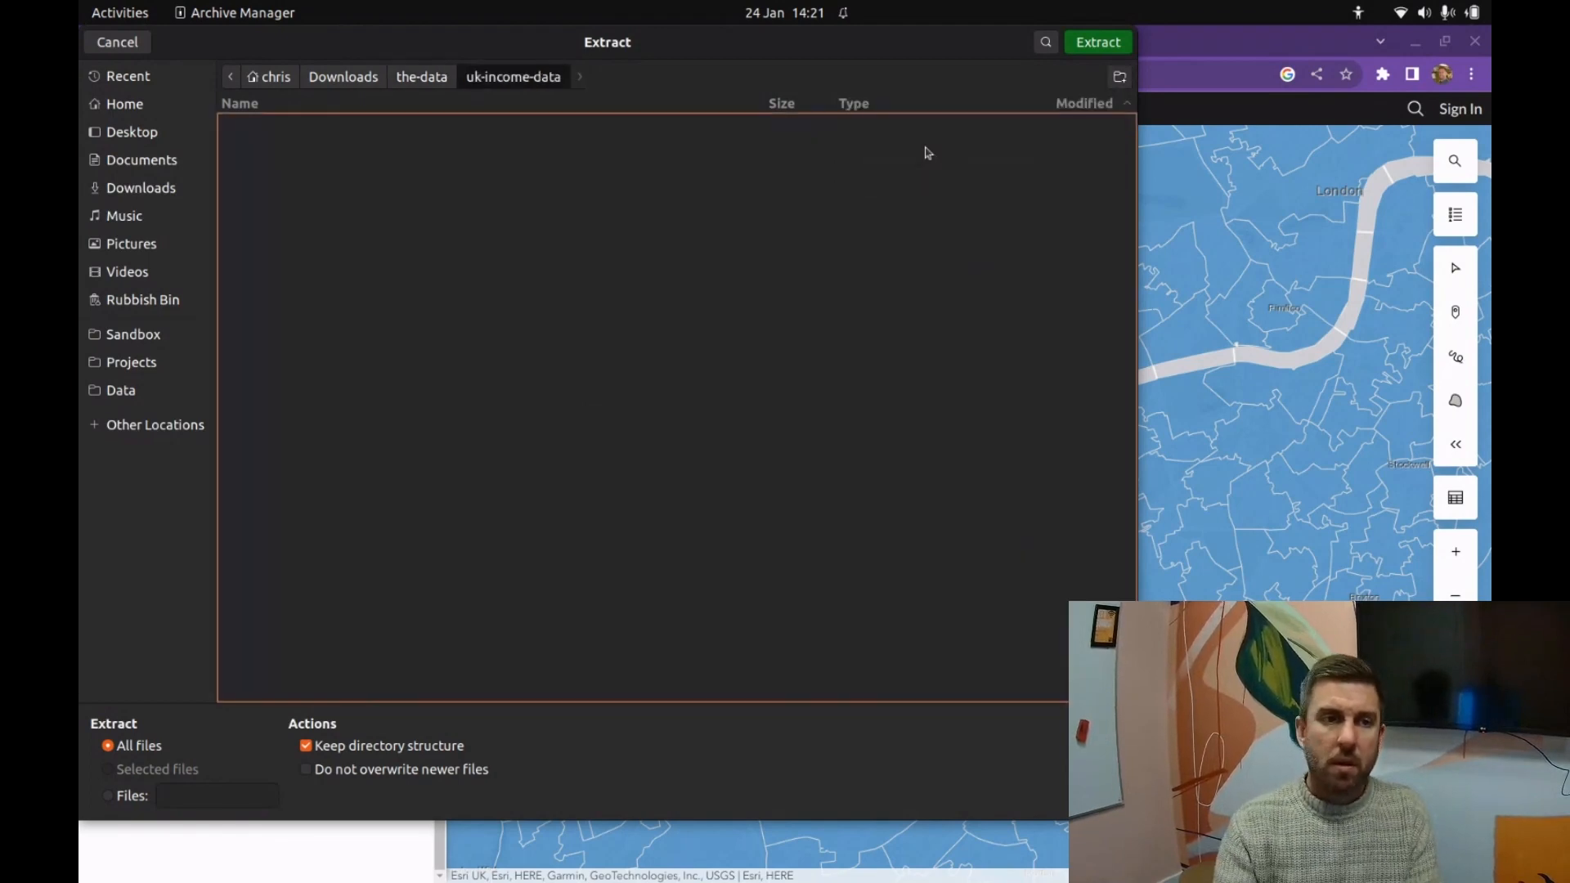
click(1092, 44)
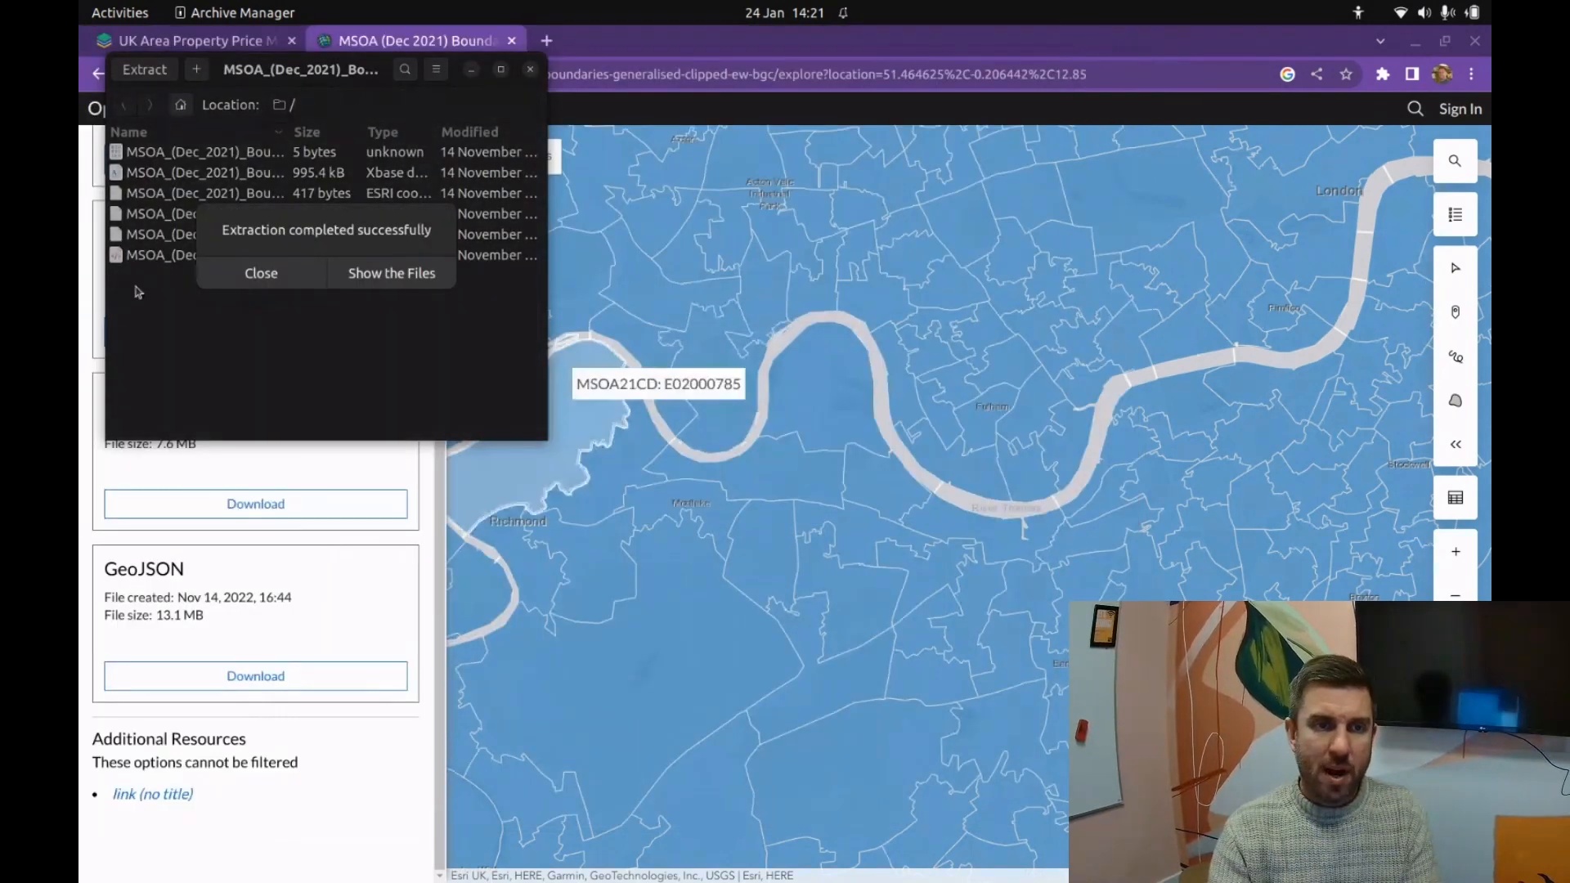
Step: Show the extracted files, open the MSOA boundaries .shp file in QGIS Desktop and dismiss the plugin error
click(393, 274)
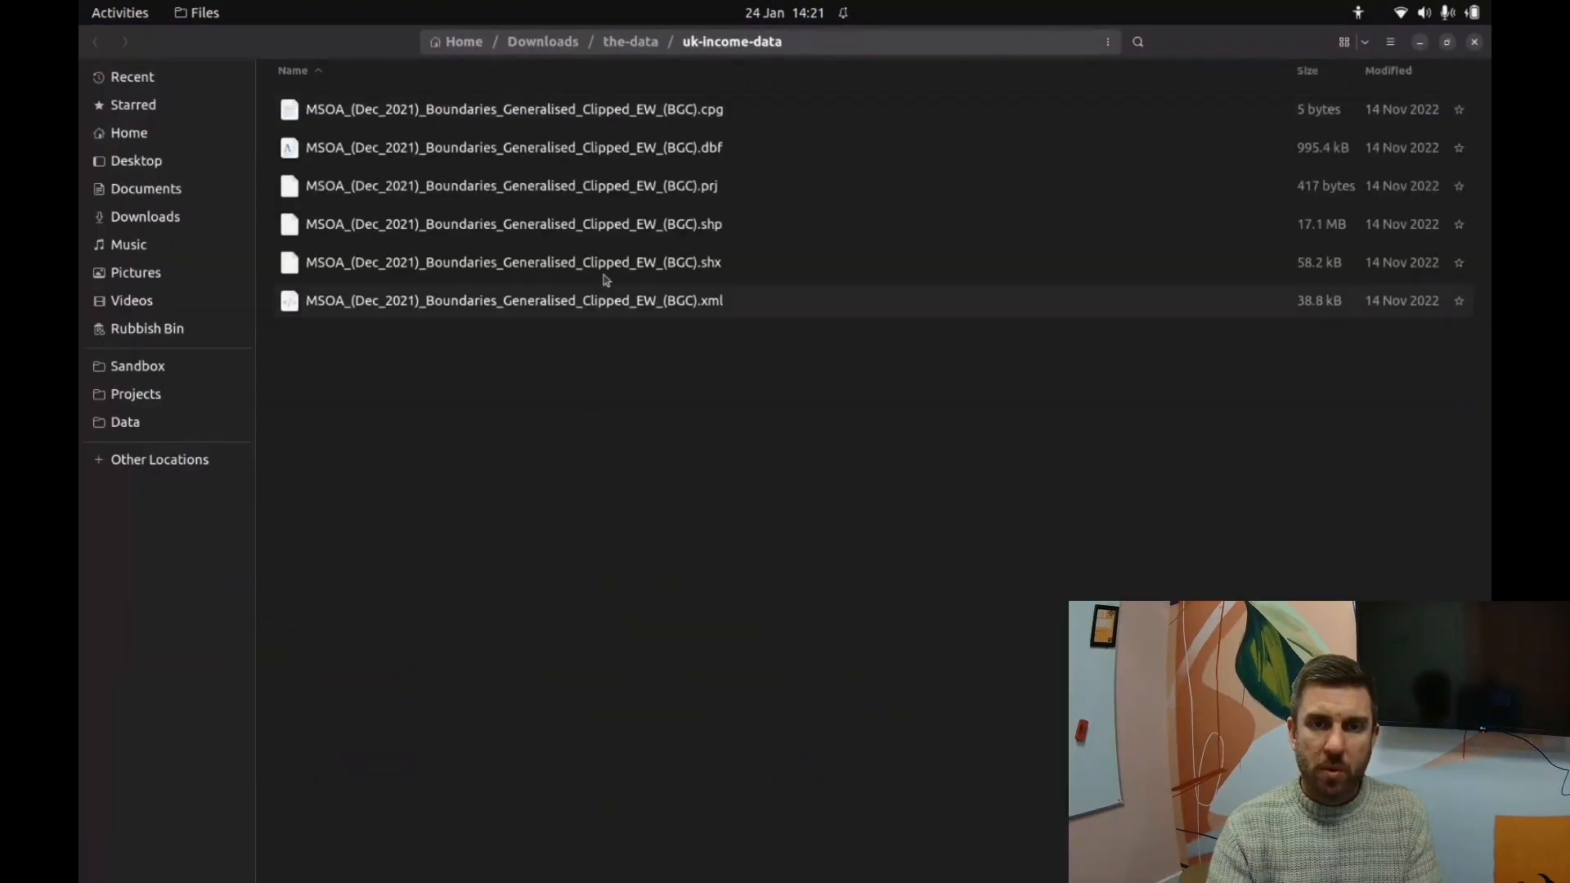
right_click(621, 226)
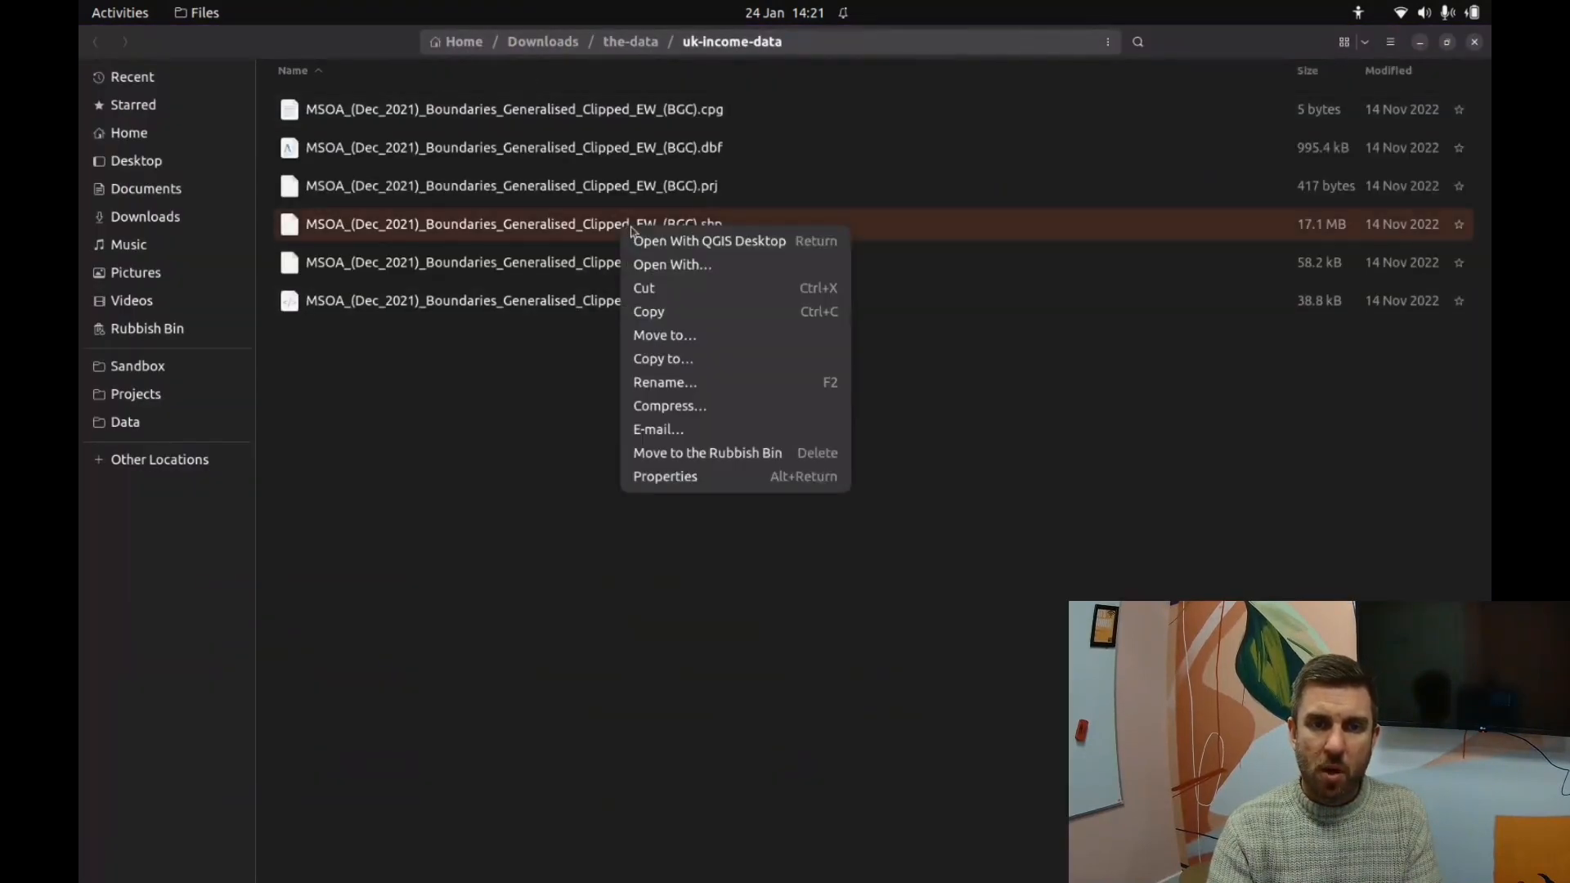
click(738, 244)
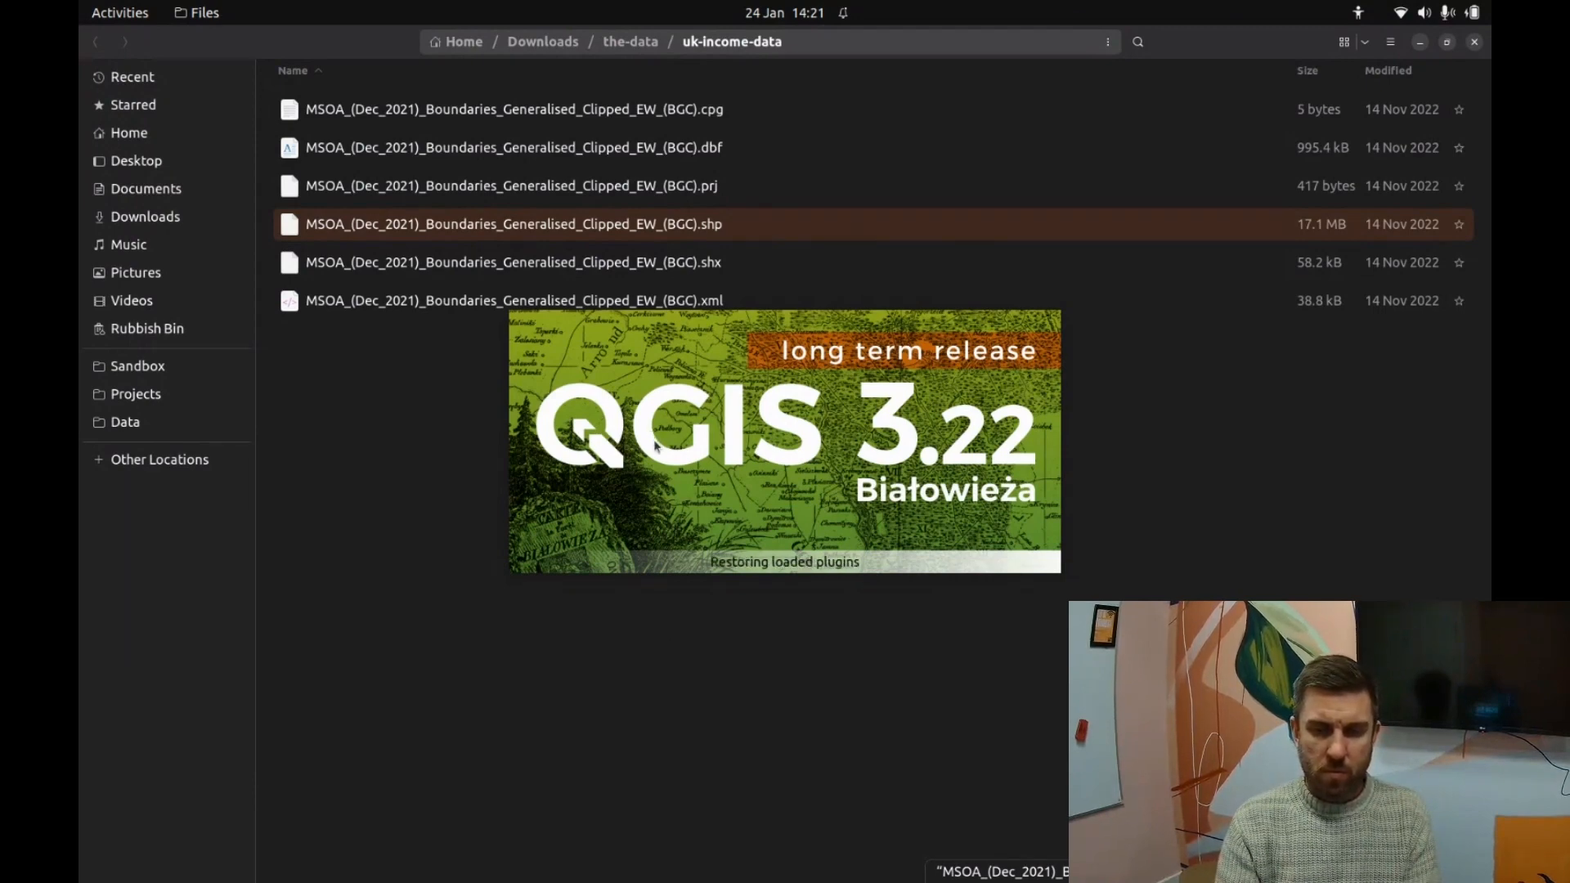
key(alt+Tab)
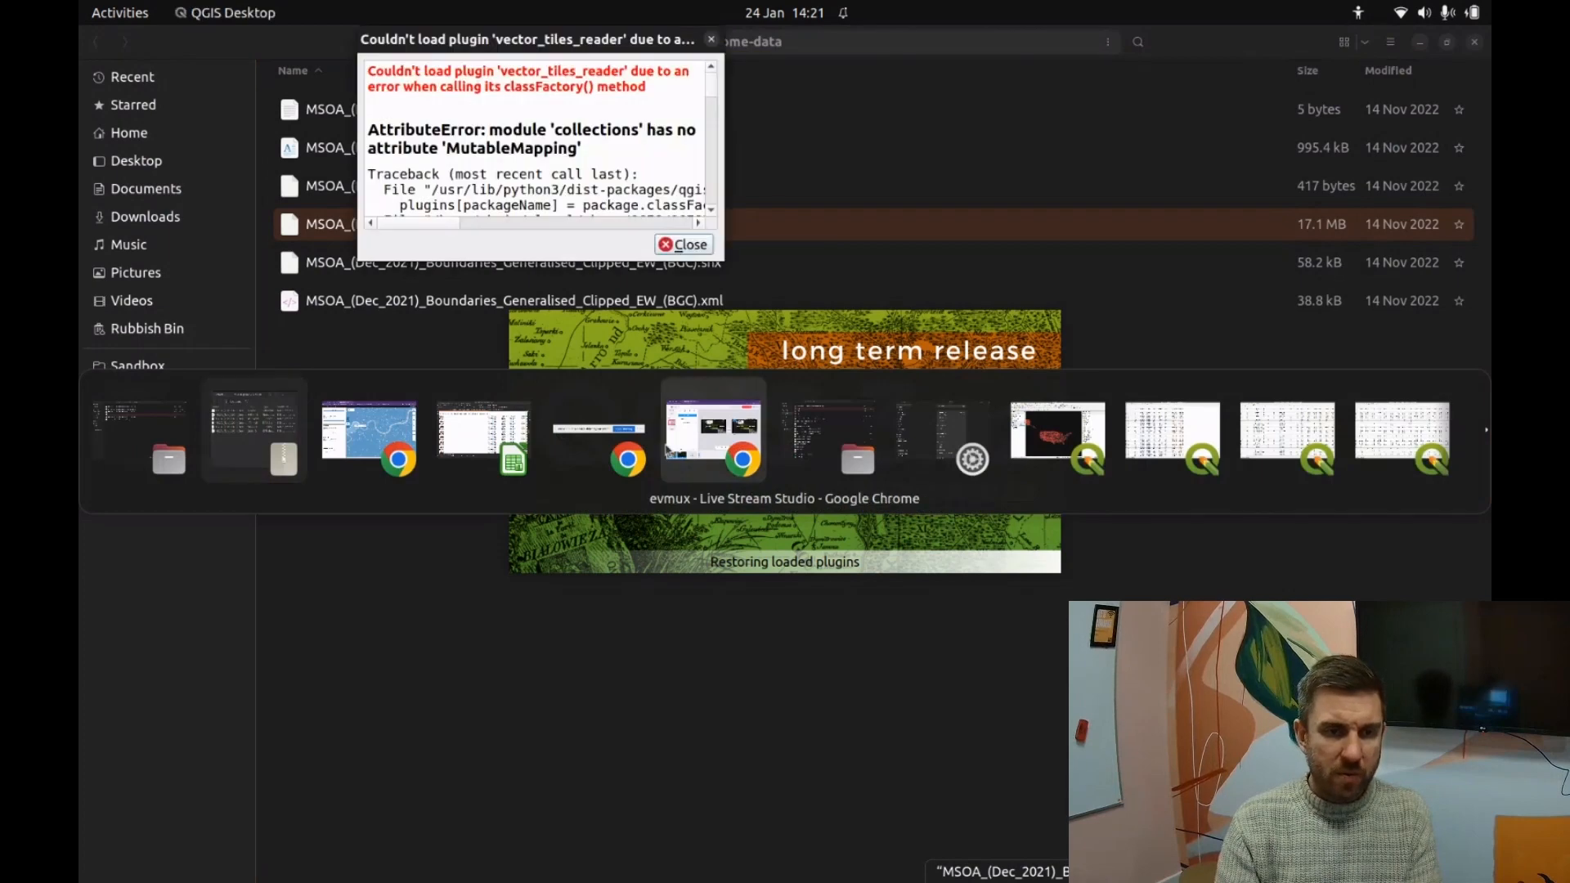
click(686, 247)
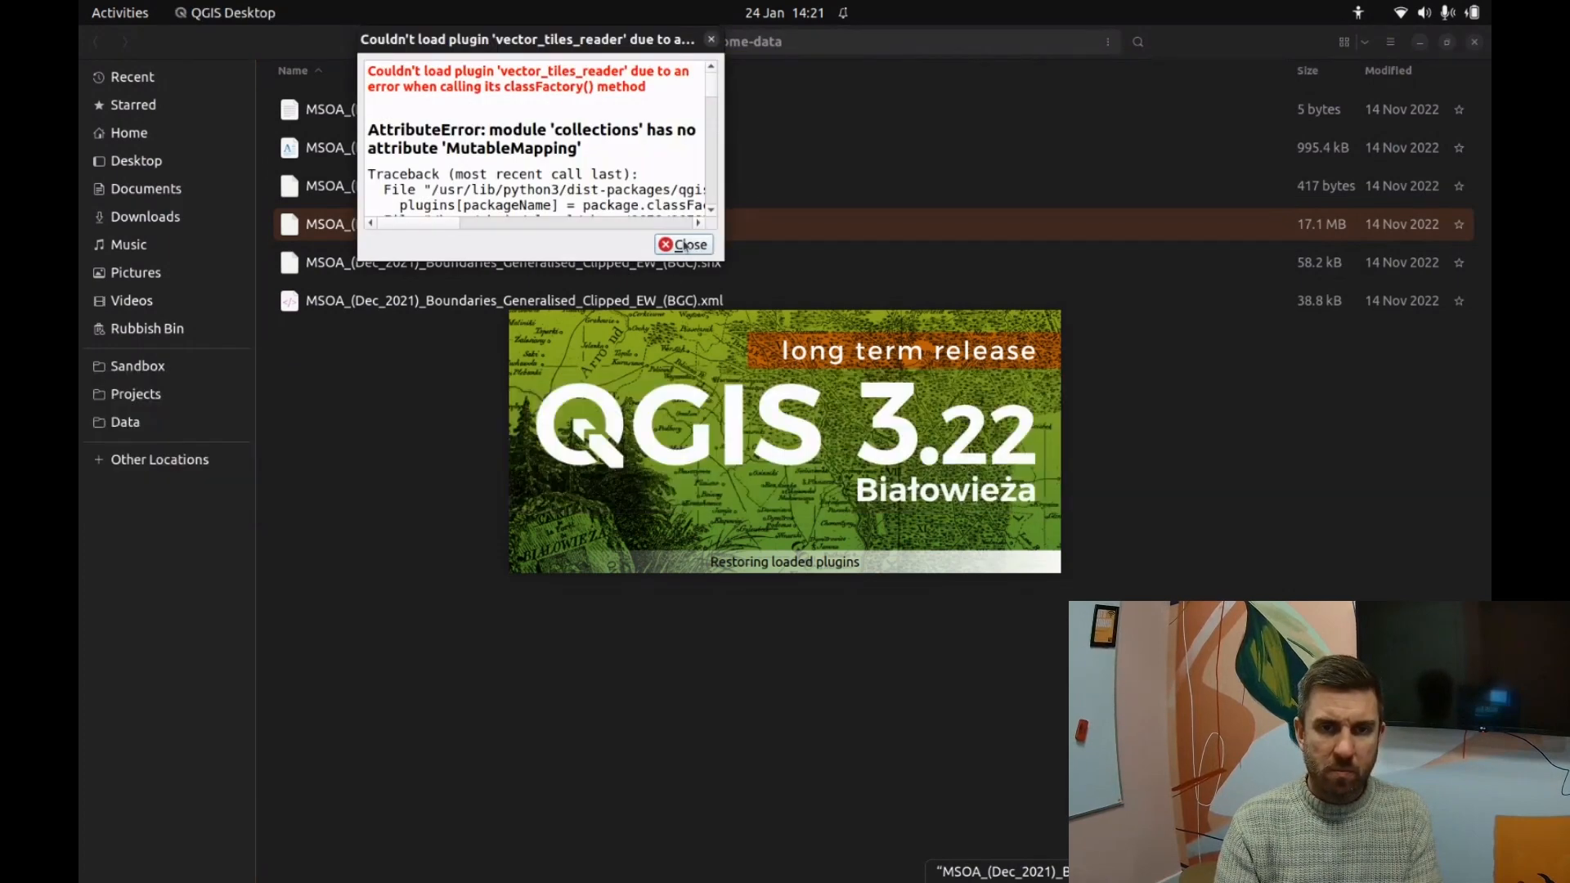
click(685, 248)
Step: Switch to totalannualincome2018.csv in LibreOffice Calc and delete rows 1 to 4 above the column headings
key(alt+Tab)
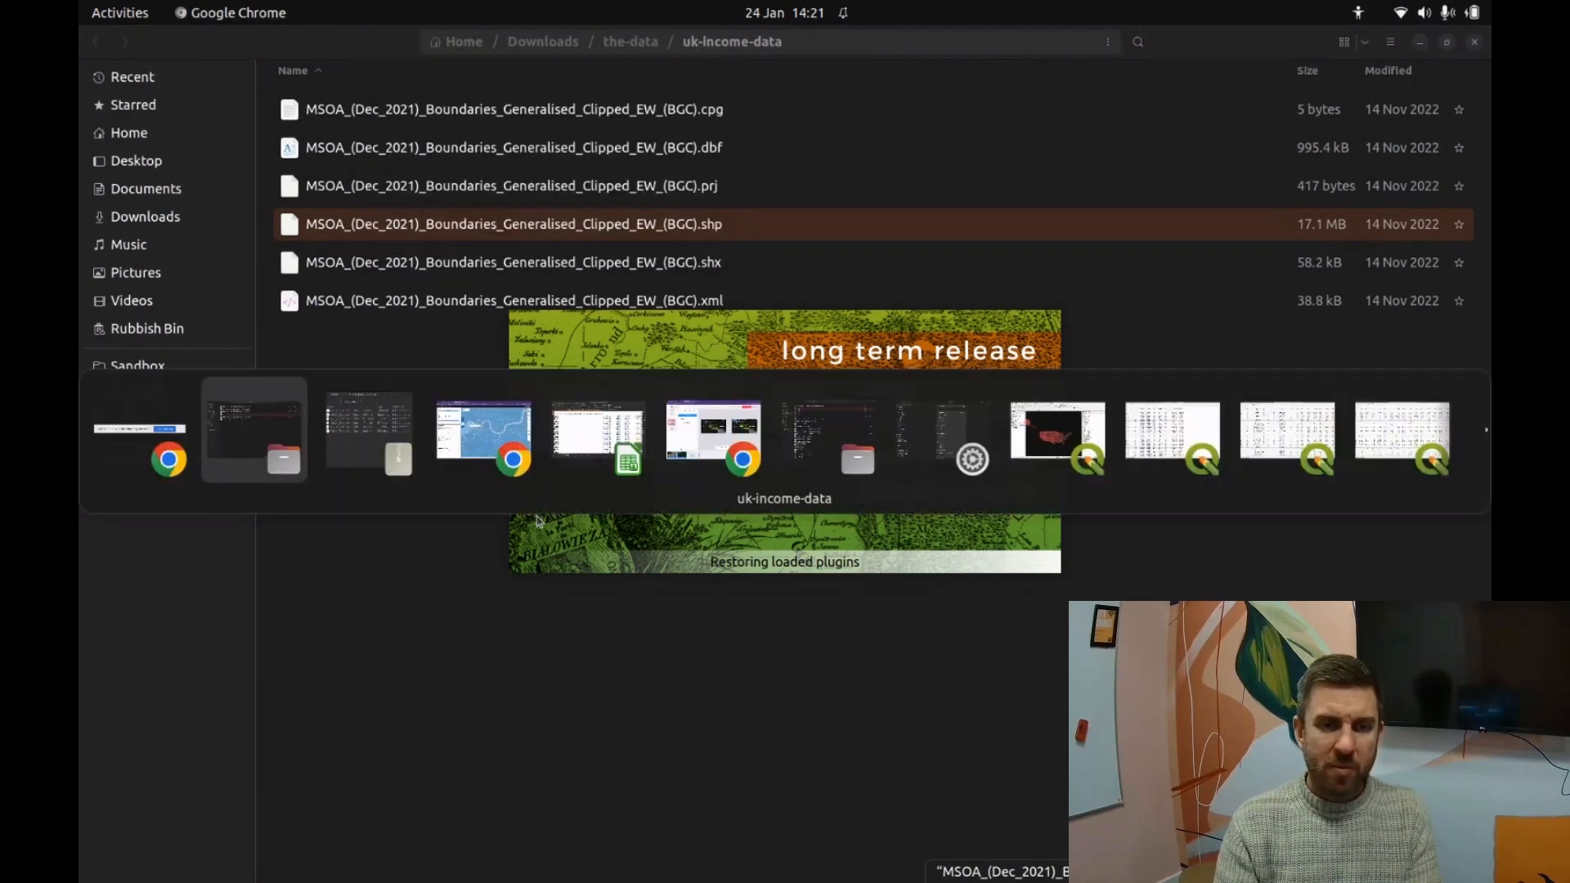
key(alt+Tab)
key(alt+Tab)
key(alt+Tab)
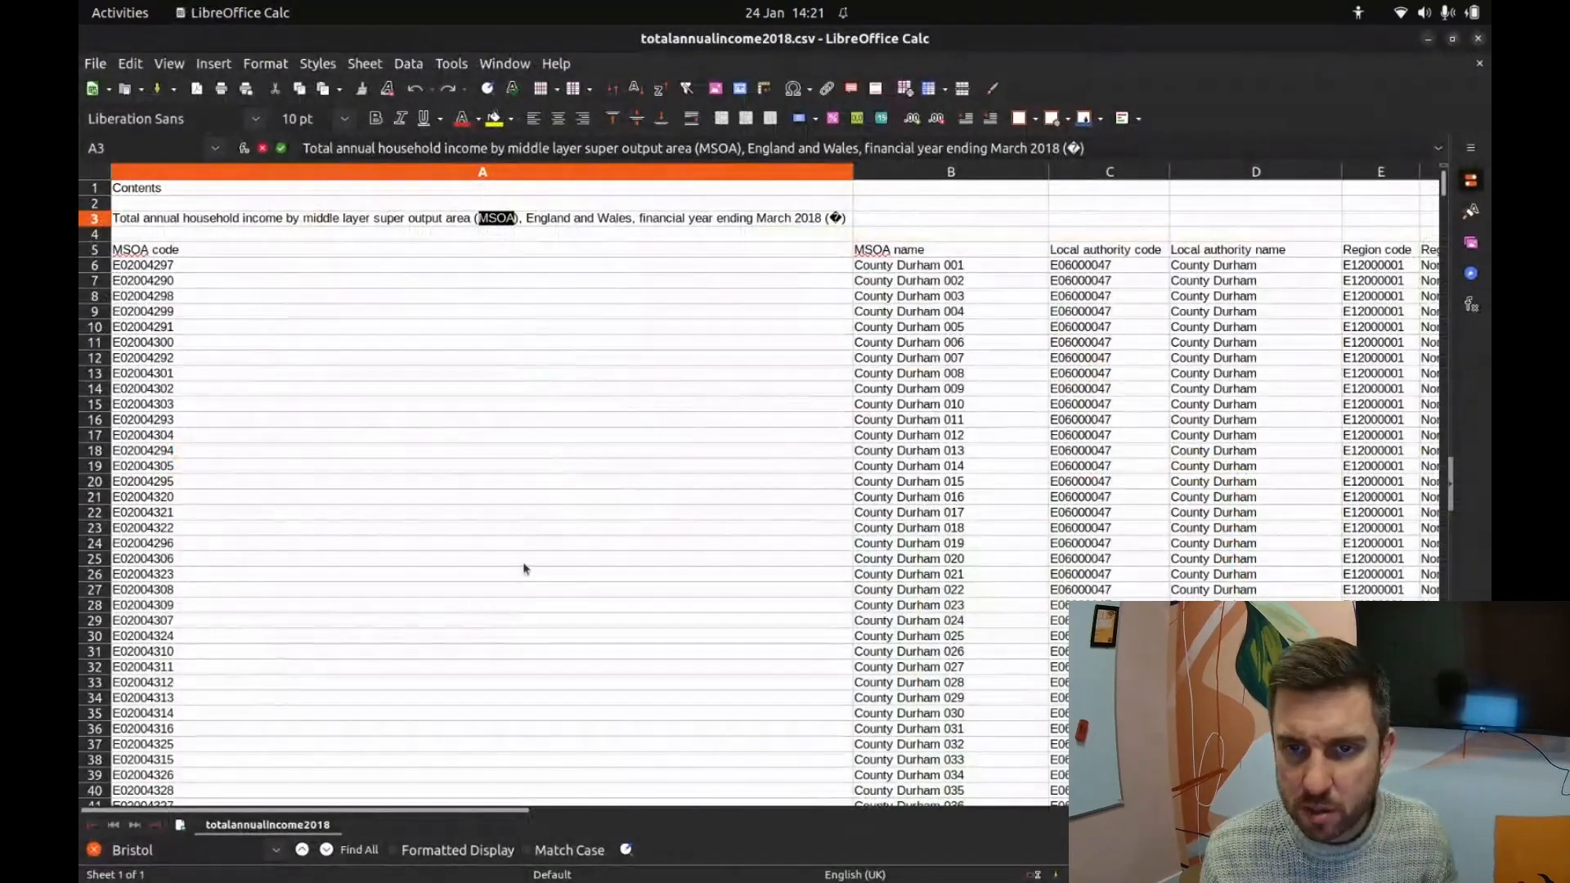
click(89, 182)
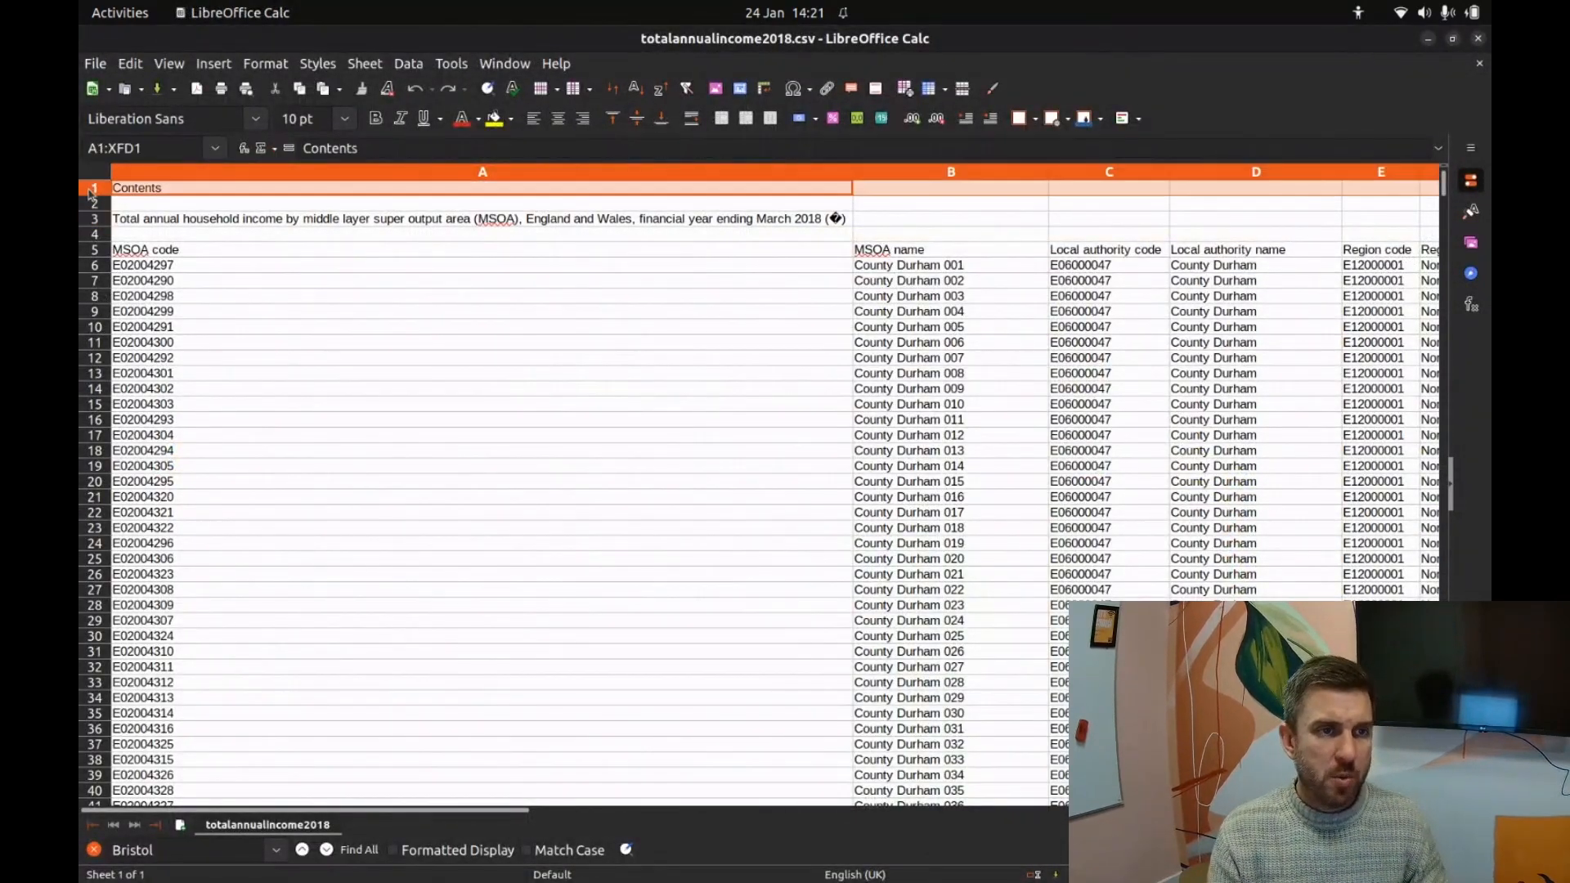
key(alt+Tab)
key(alt+Tab)
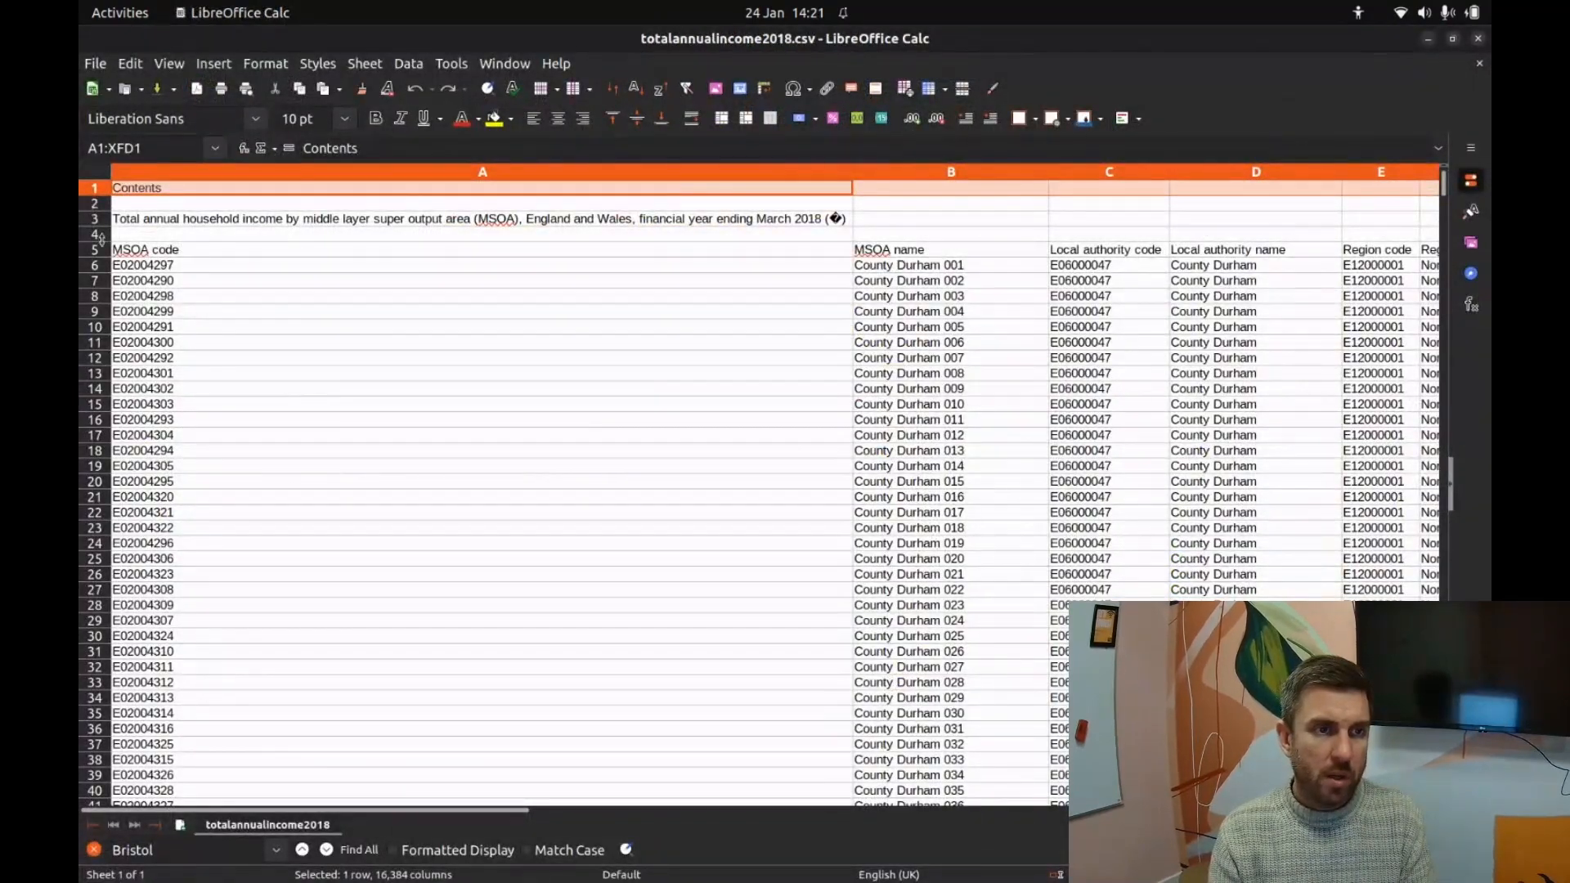
shift+click(95, 235)
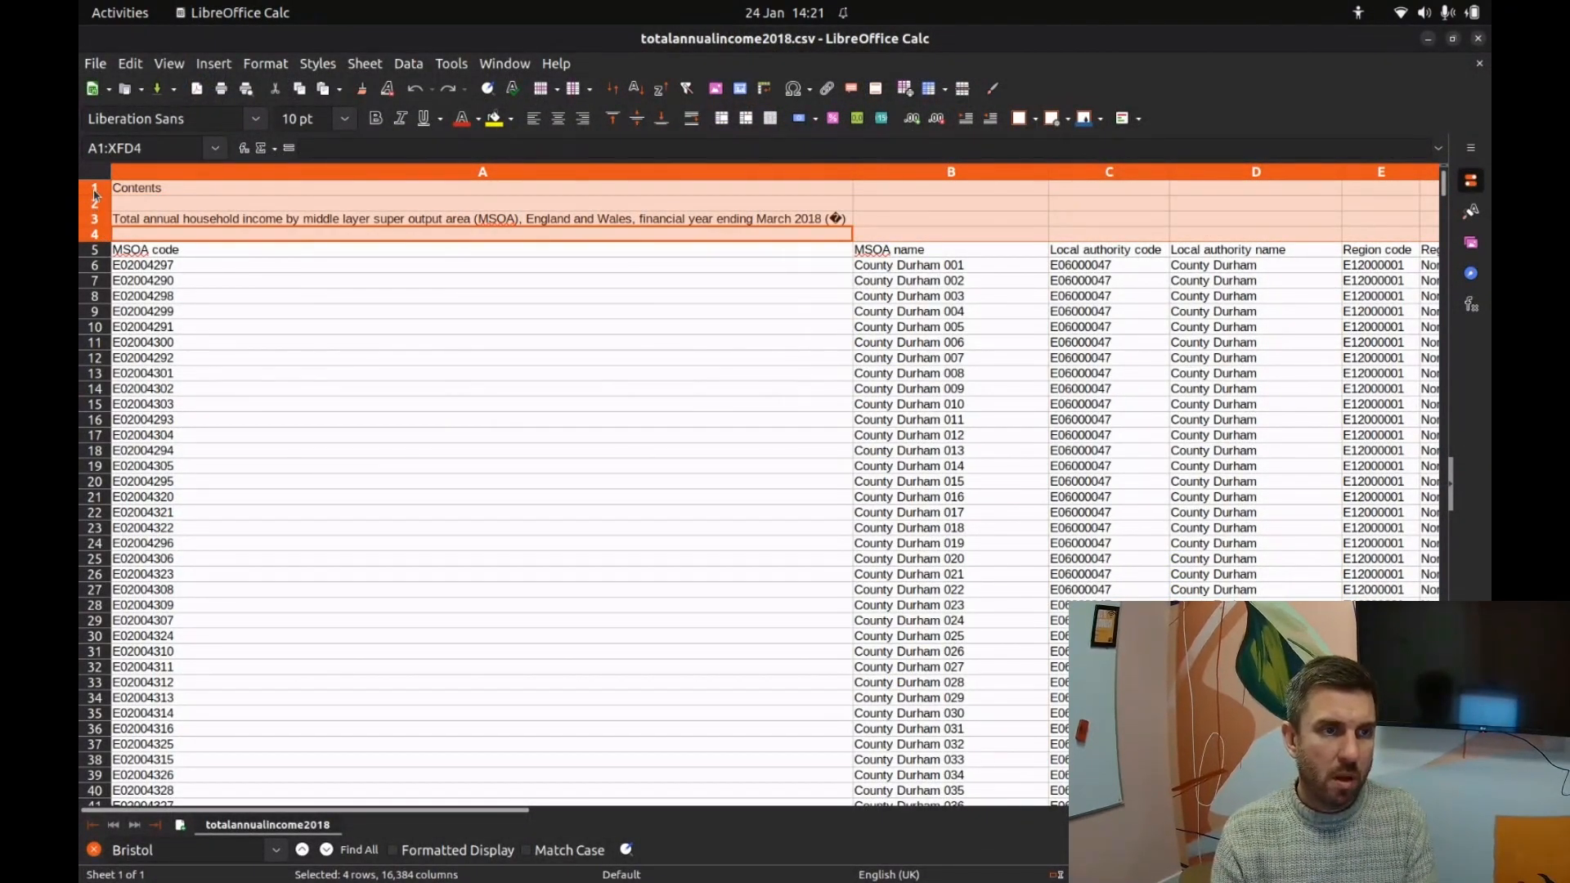
right_click(95, 193)
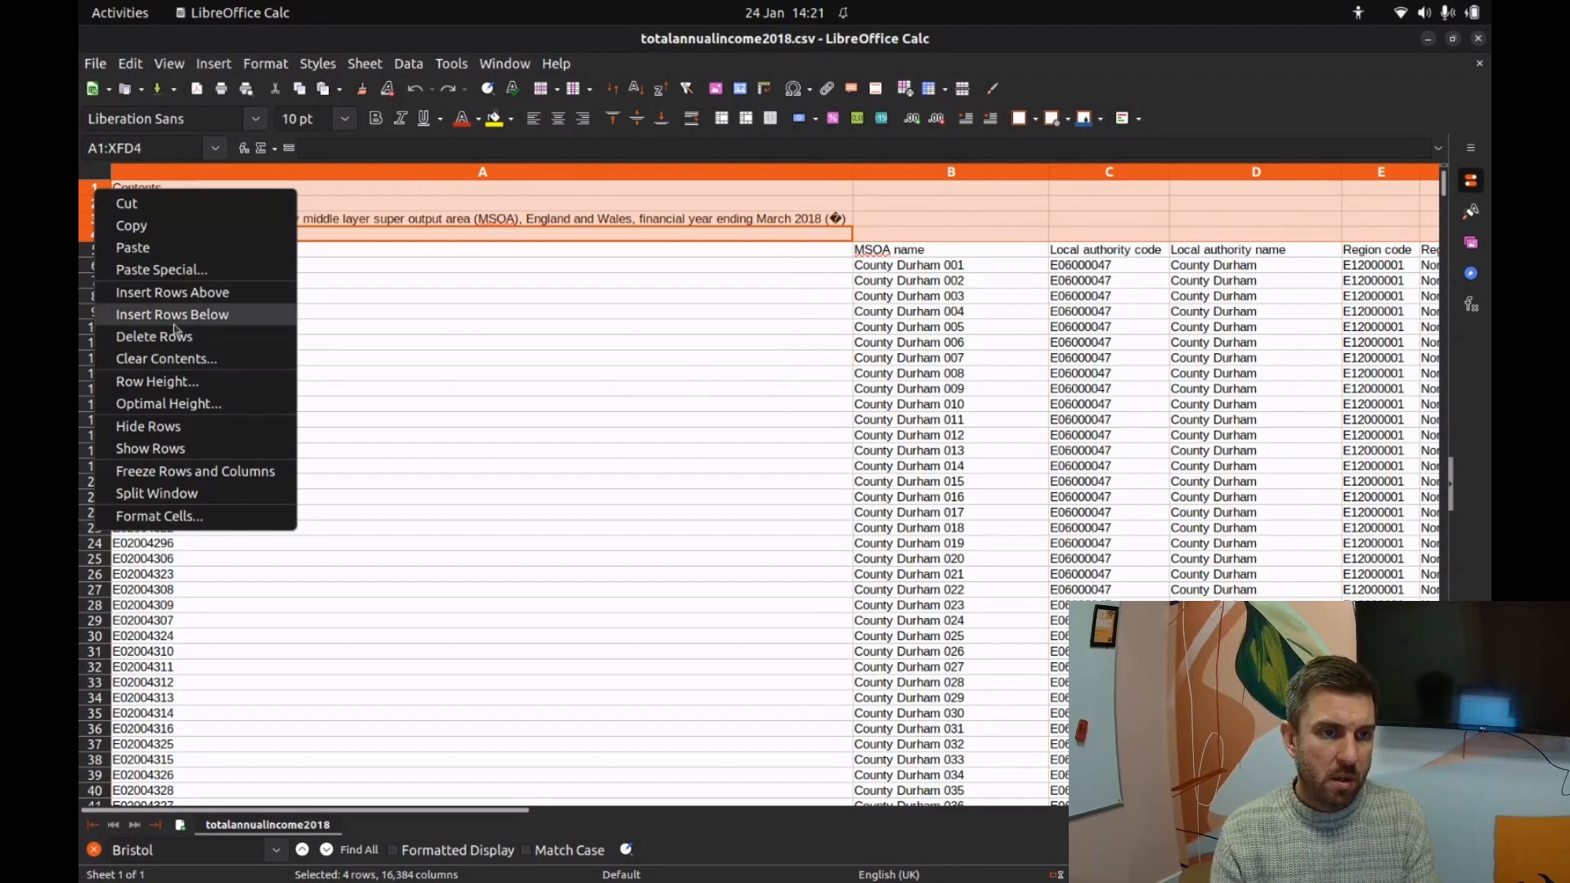
click(179, 337)
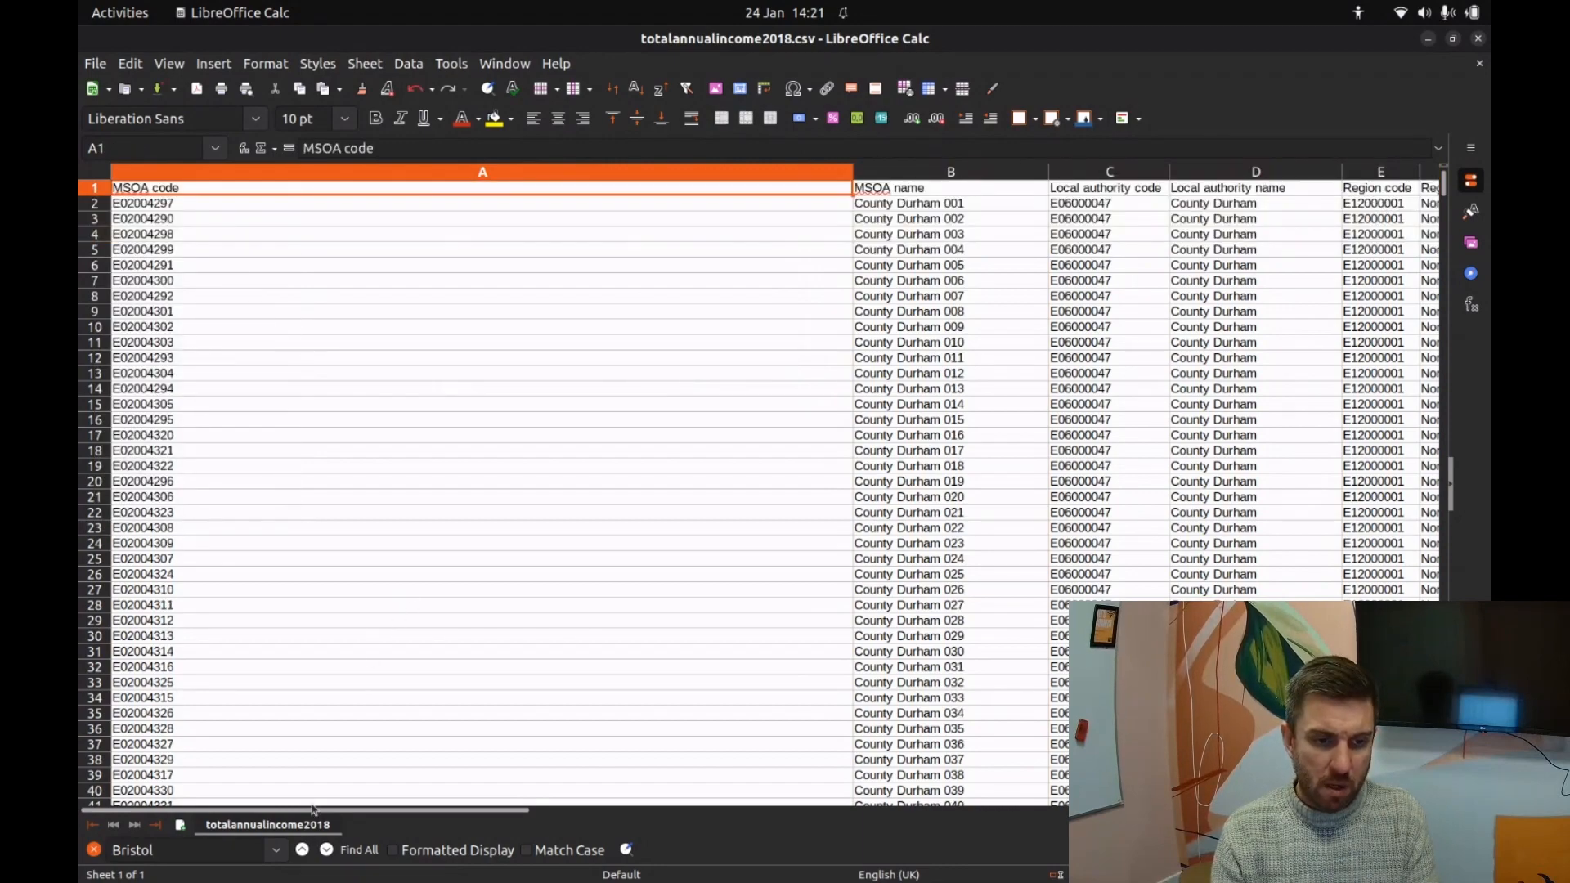
Step: Delete the Upper confidence limit, Lower confidence limit and Confidence interval columns (H to J)
mouse_move(313, 809)
mouse_down()
mouse_move(460, 810)
mouse_move(304, 824)
mouse_up()
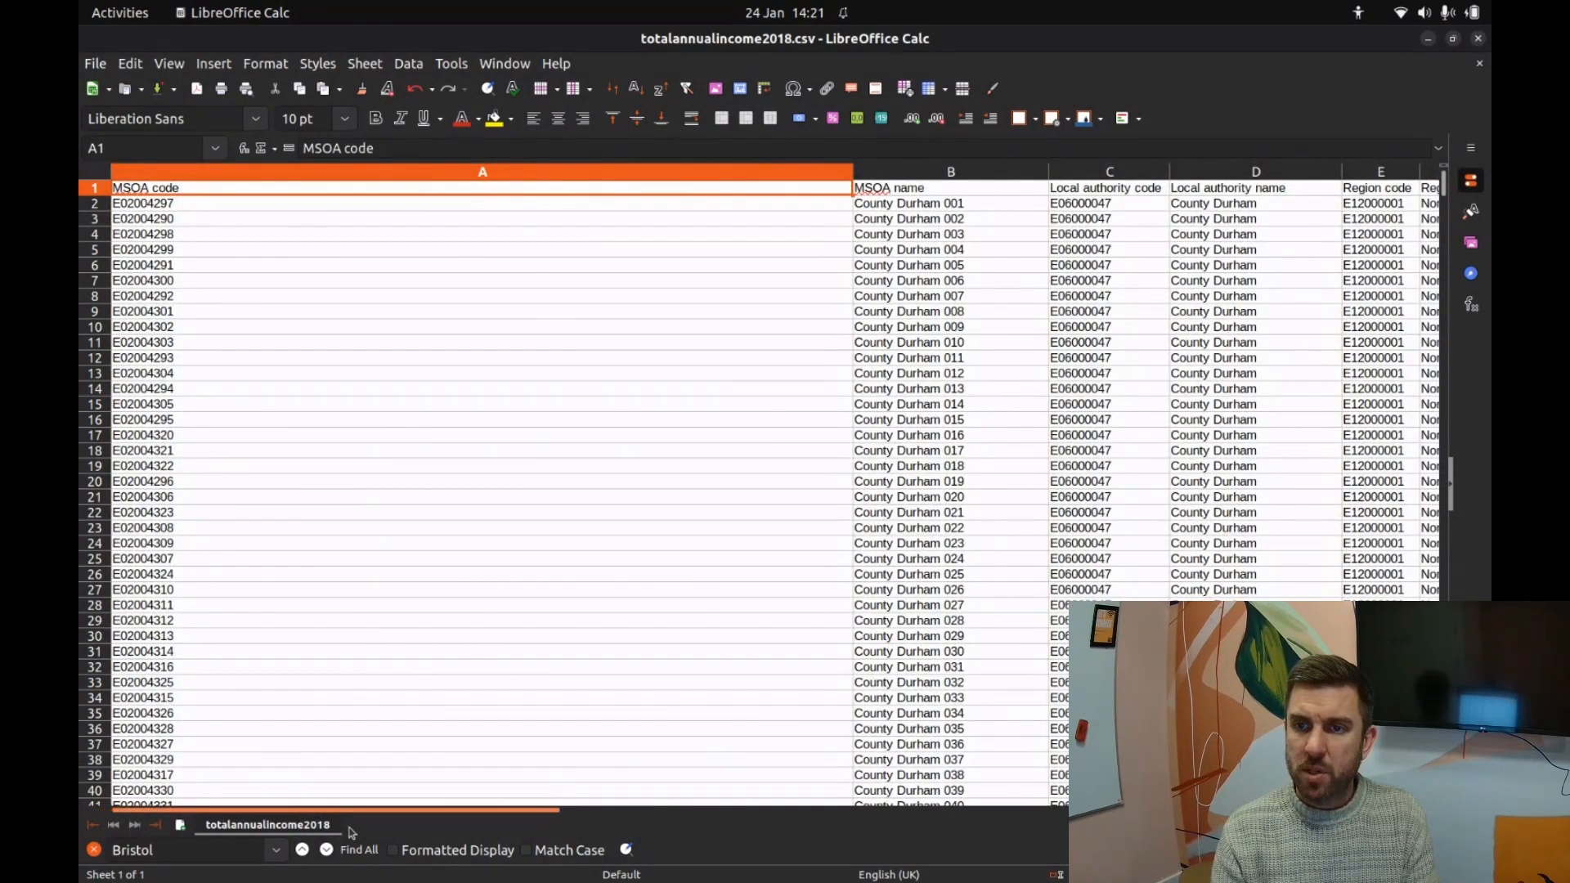
drag(352, 832, 439, 842)
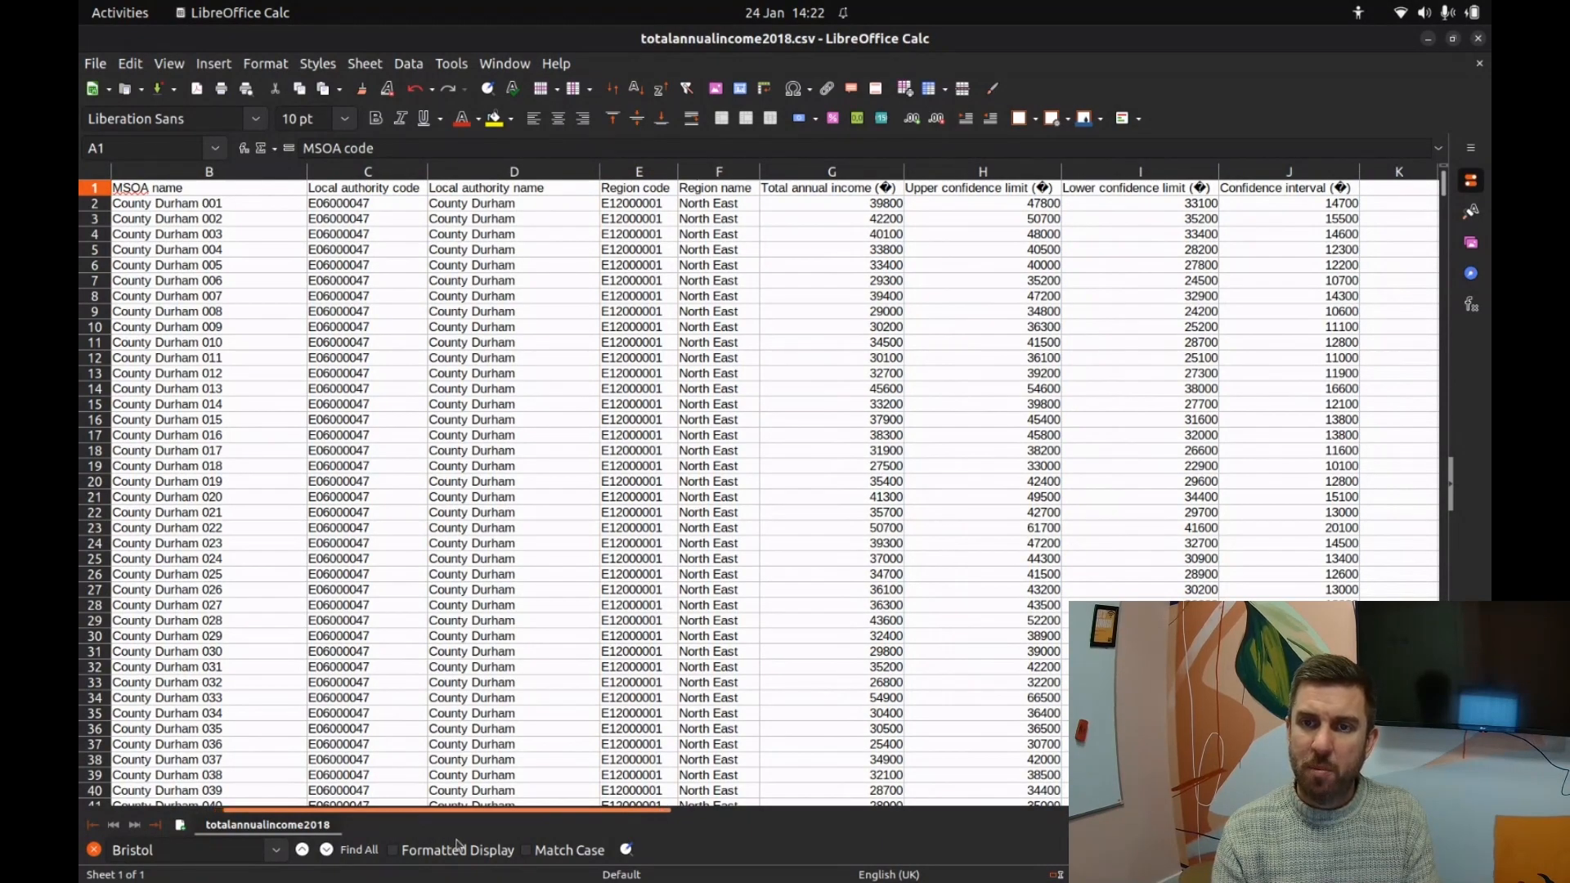
drag(458, 844, 538, 834)
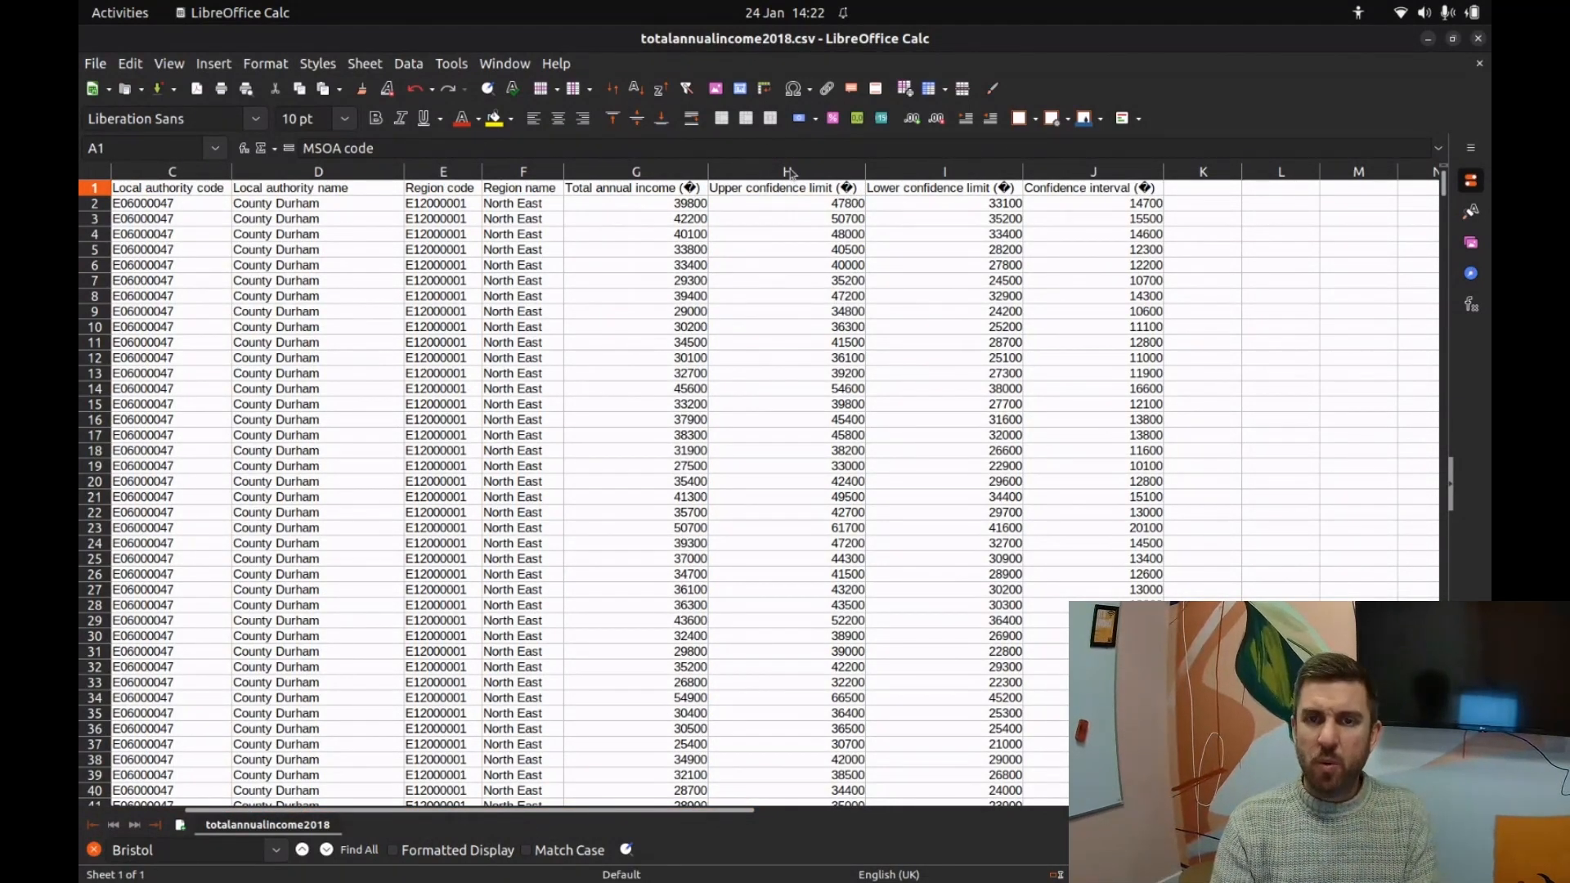
click(787, 172)
shift+click(958, 174)
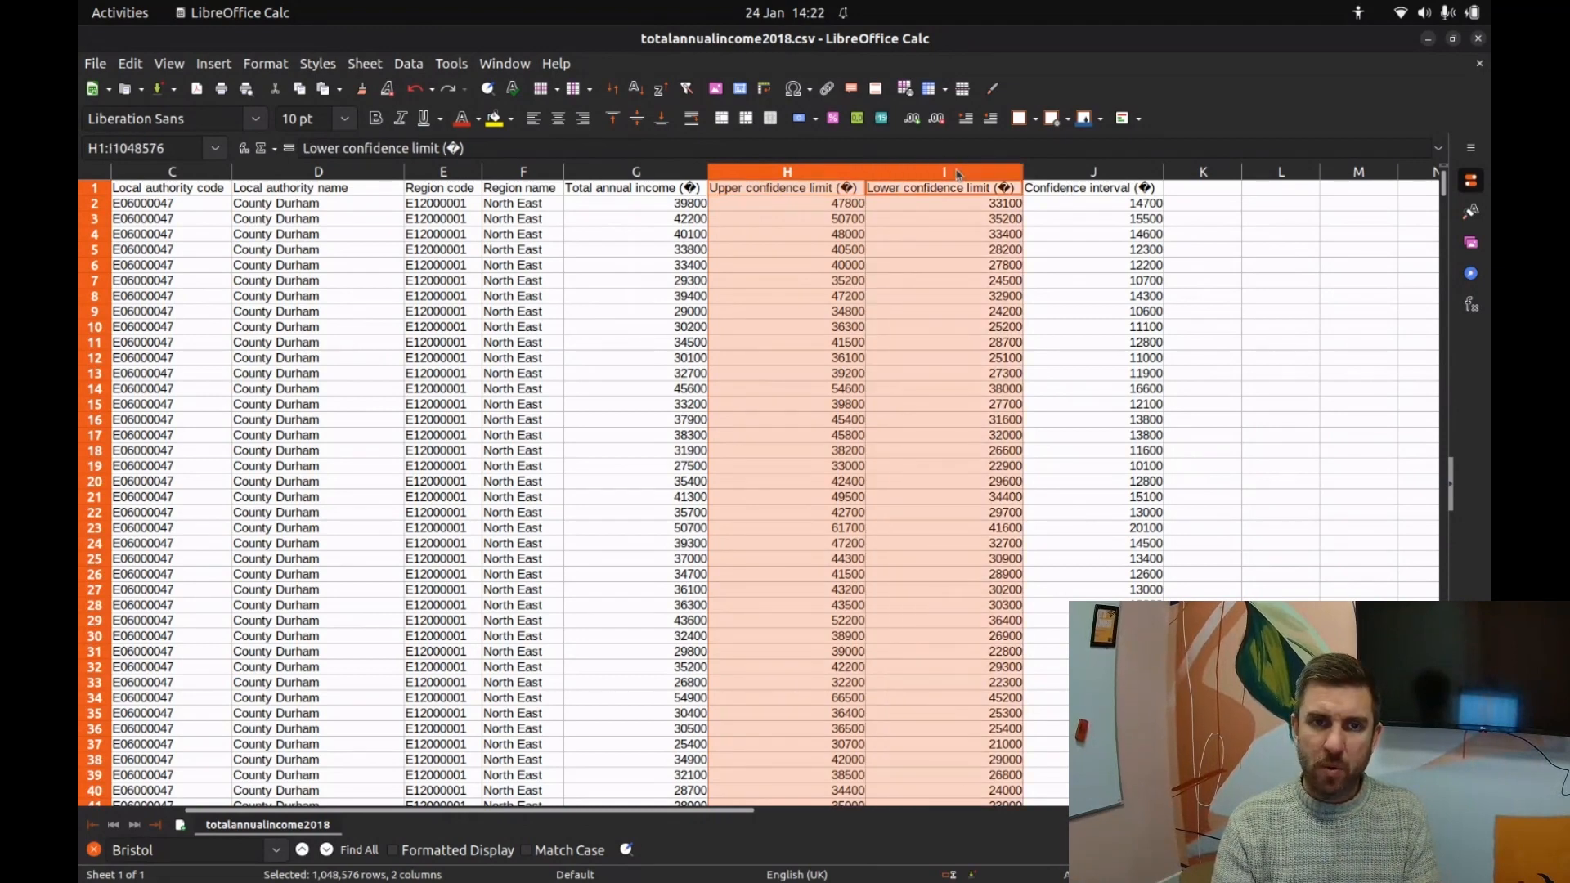
shift+click(1096, 174)
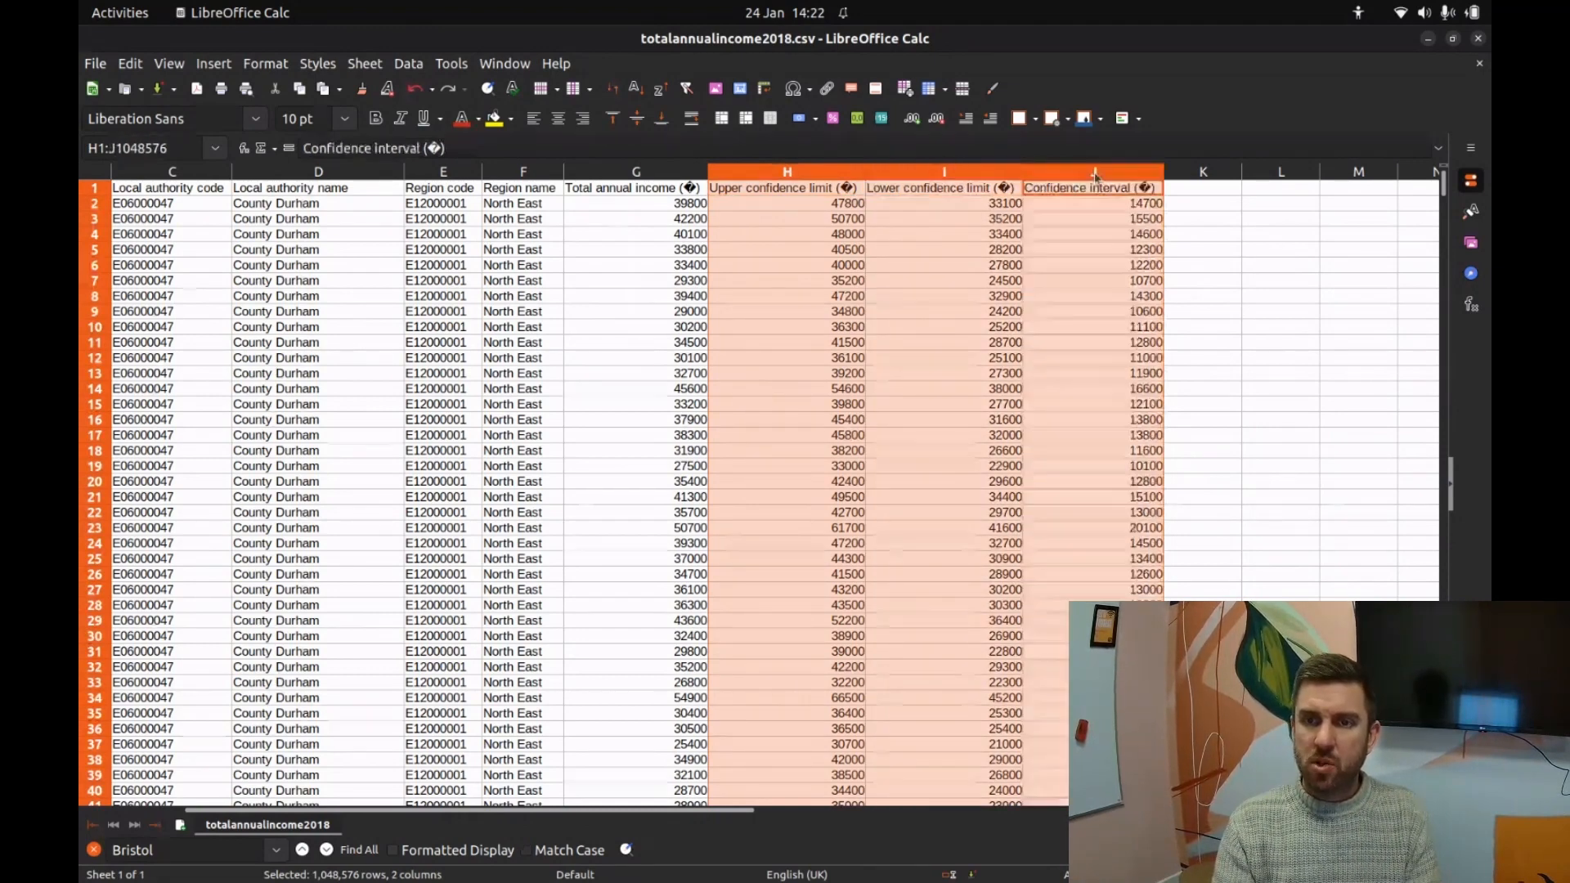
right_click(1096, 174)
click(1169, 325)
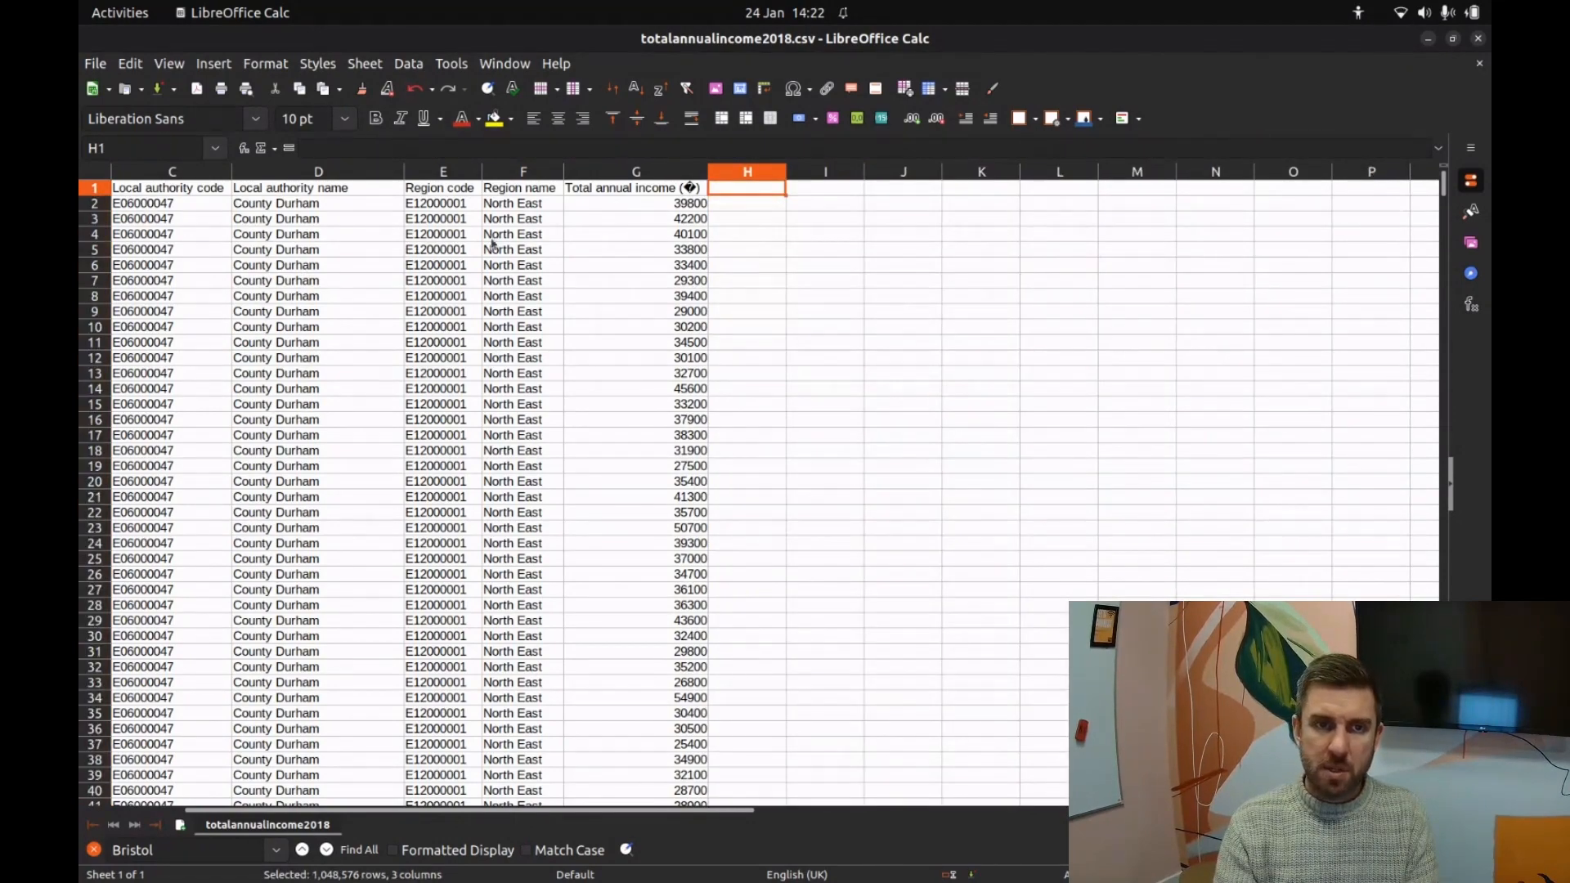
Step: Delete the MSOA name, Local authority code and Region code columns, keeping the name and income columns
drag(727, 809, 664, 777)
click(900, 170)
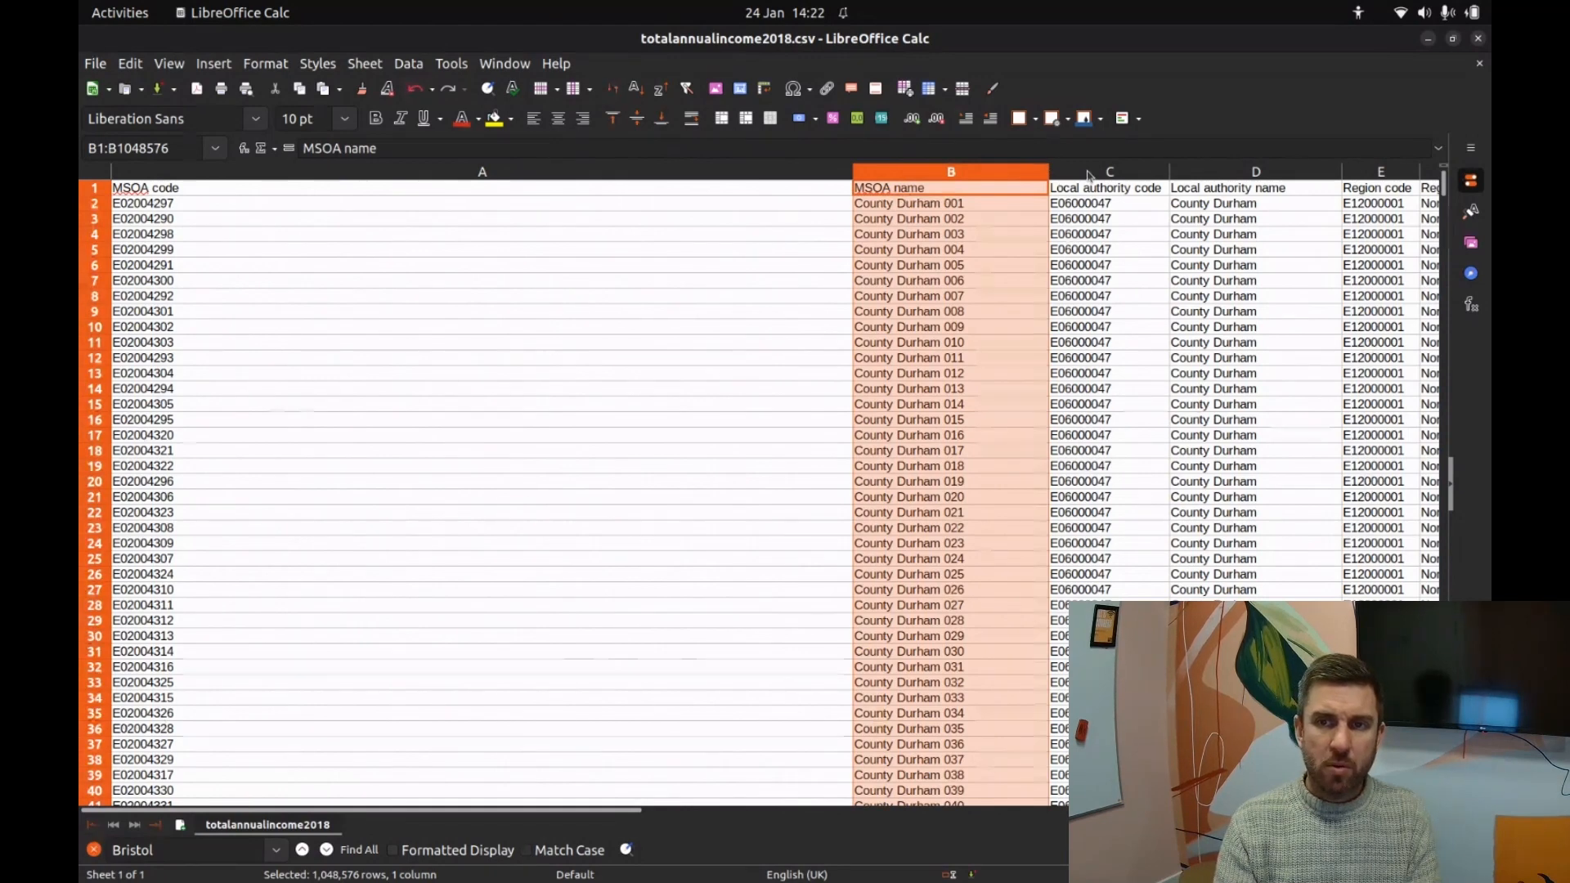
shift+click(1088, 172)
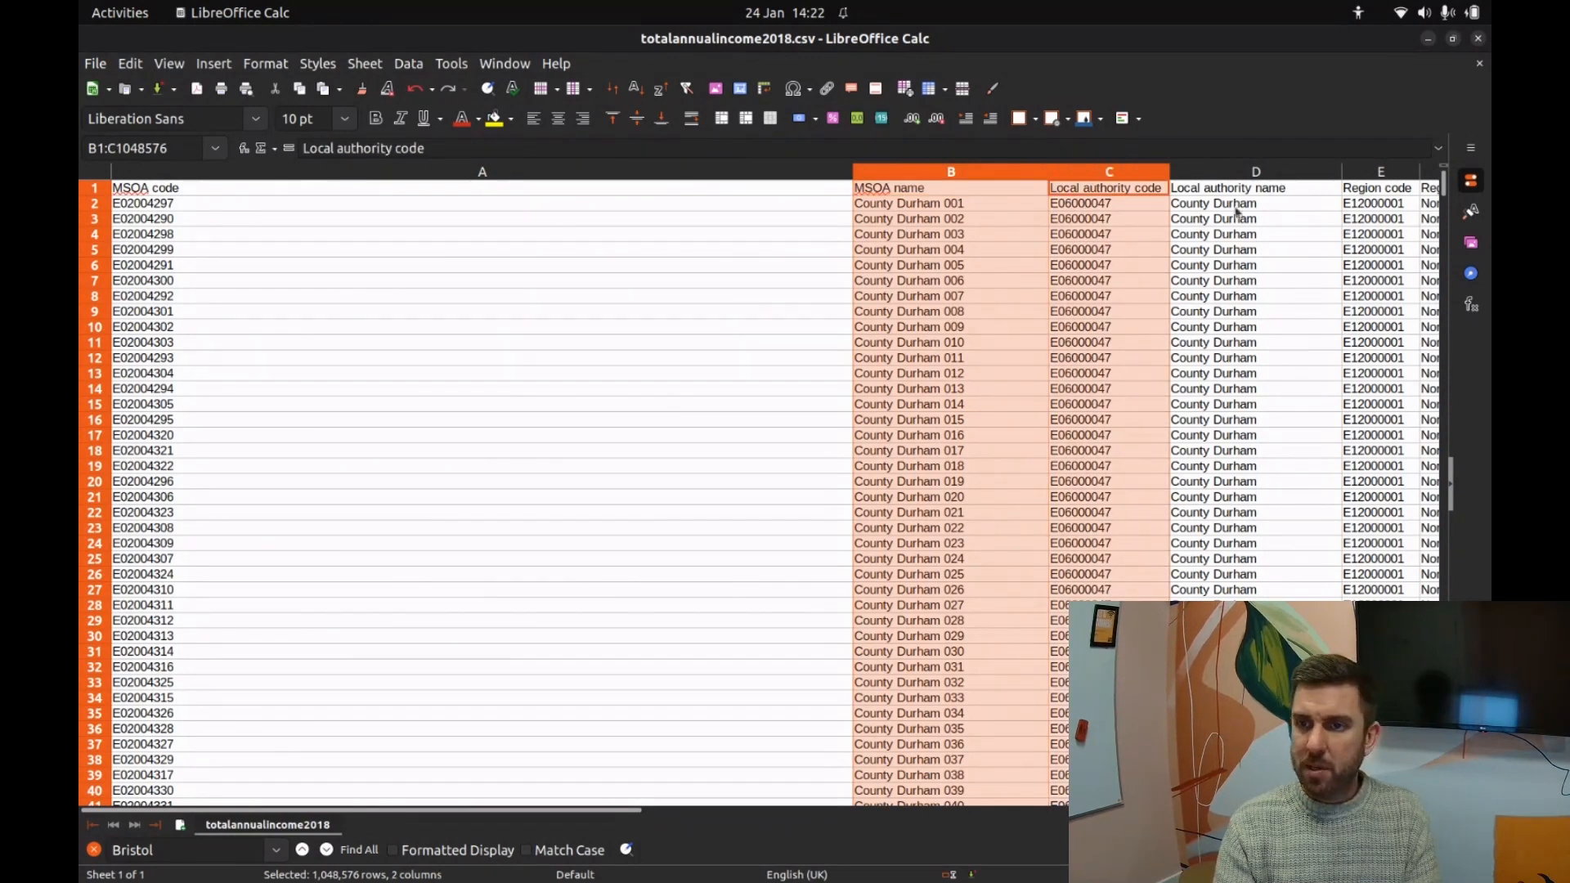
shift+click(1374, 172)
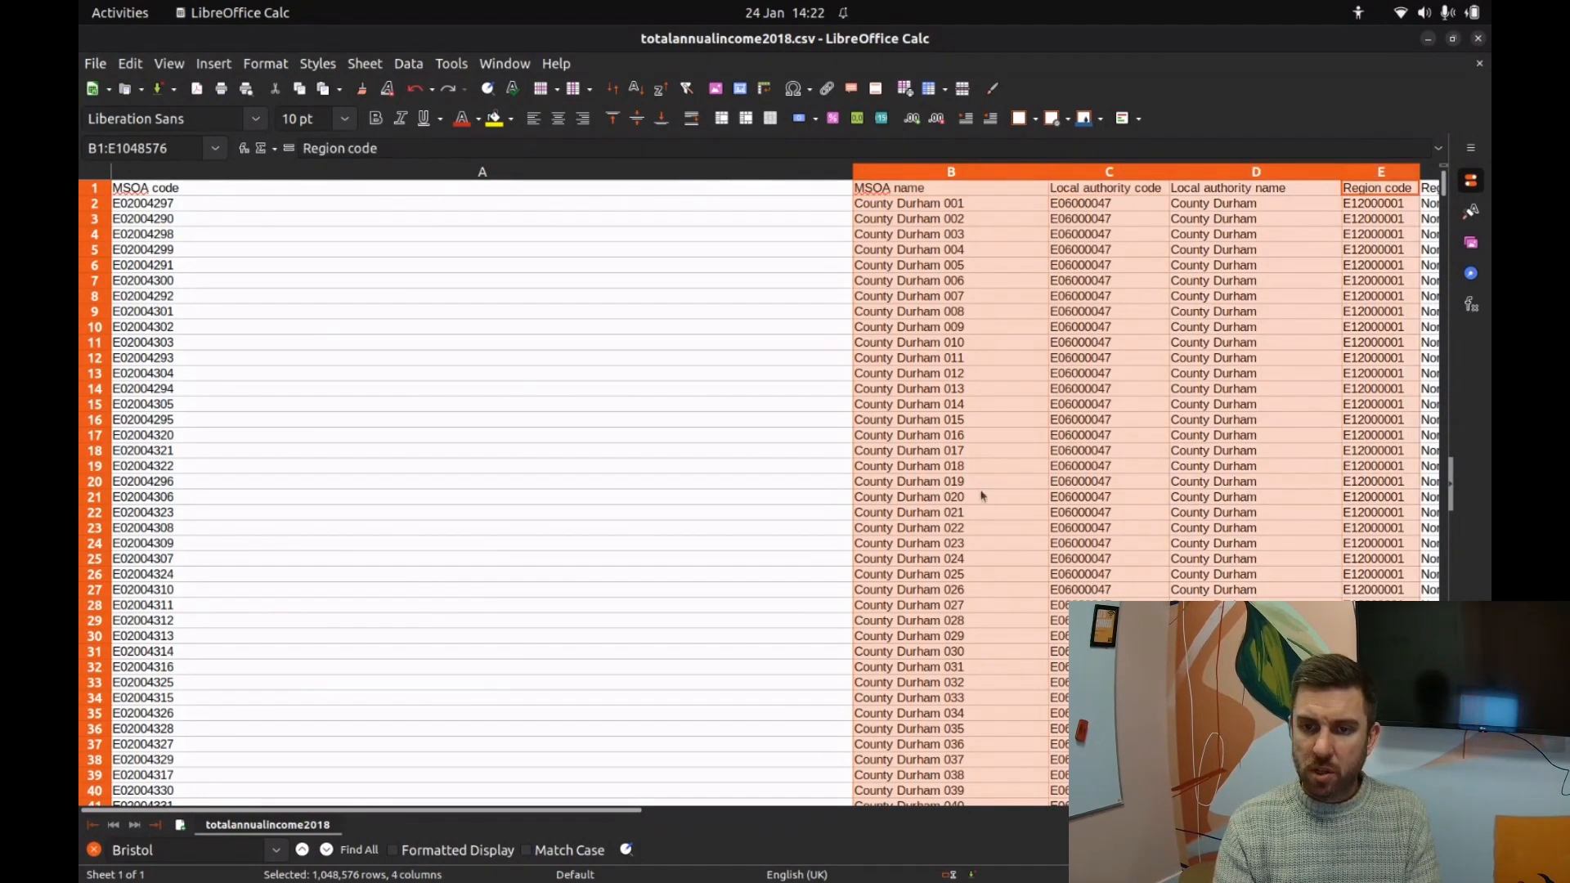
click(1232, 172)
click(946, 173)
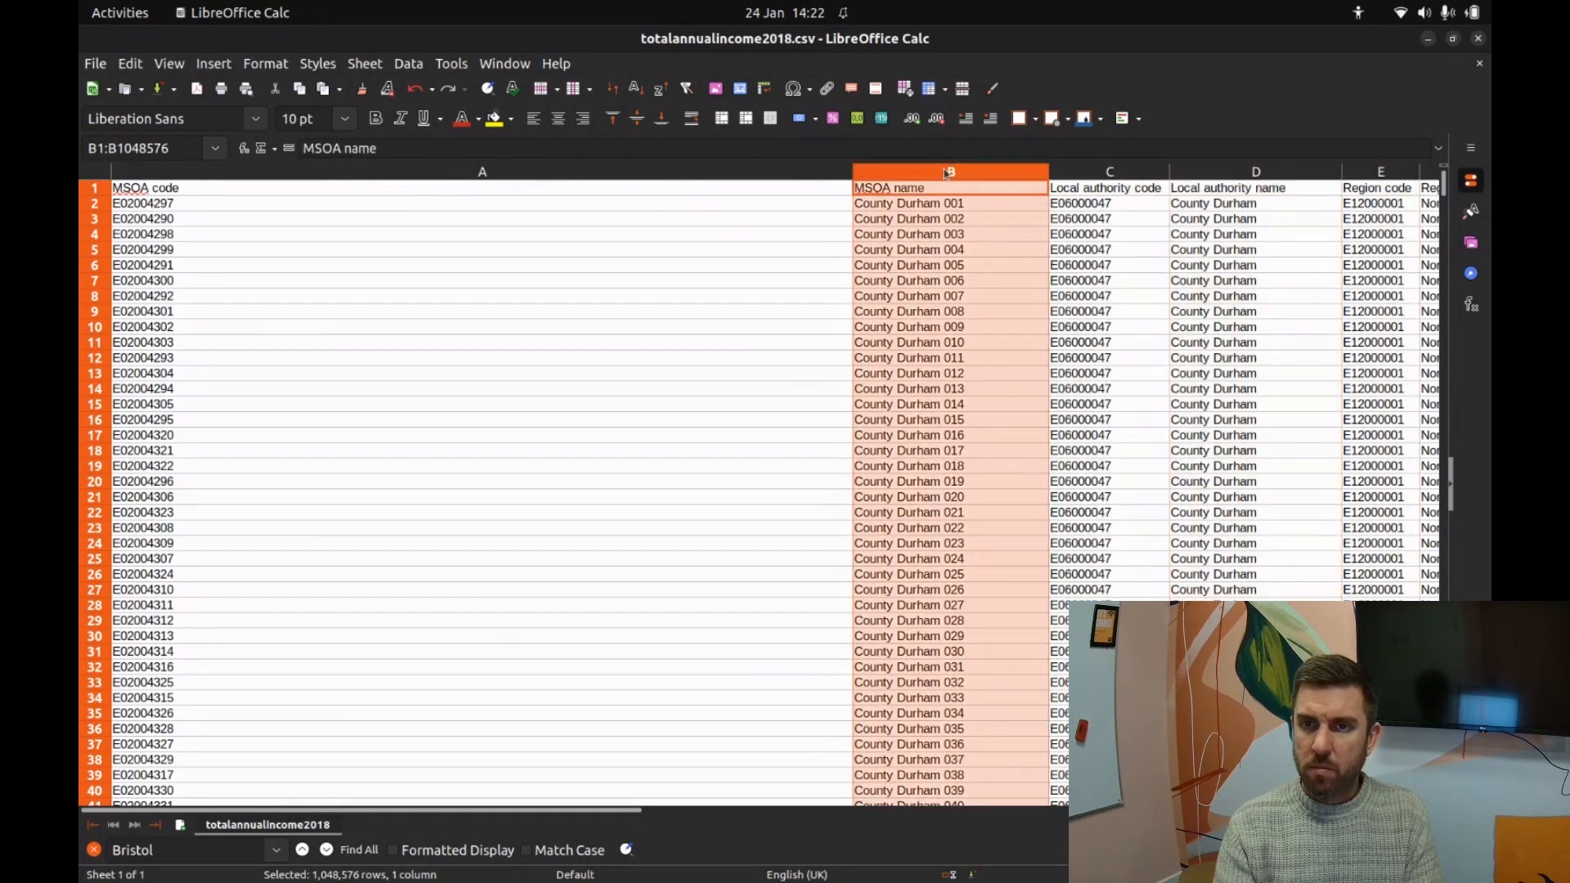
ctrl+click(1093, 173)
ctrl+click(1380, 172)
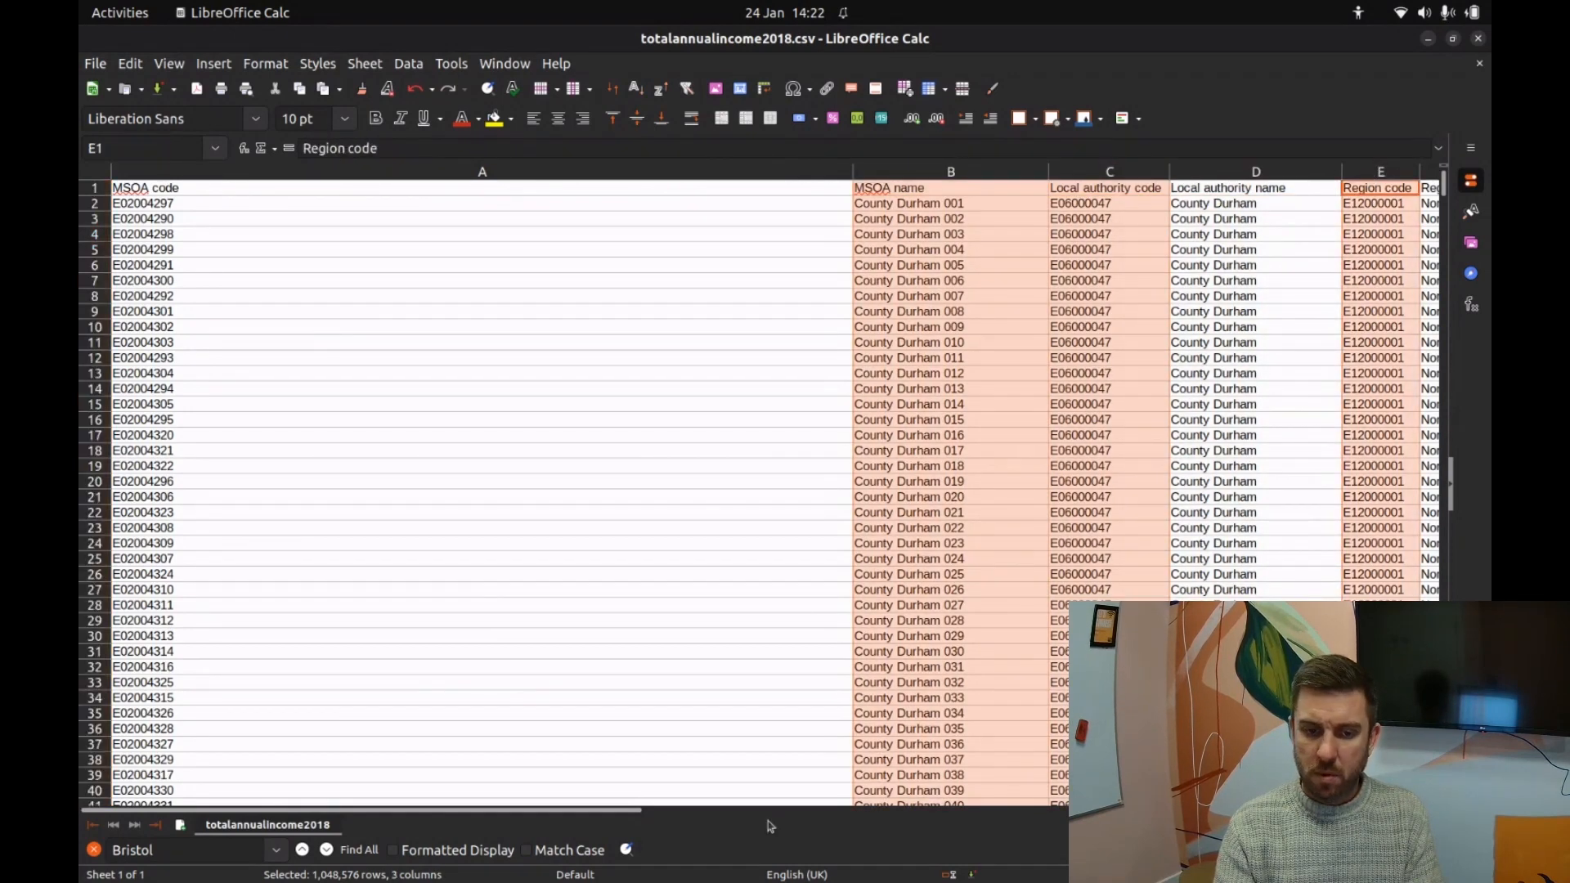
drag(582, 815, 741, 813)
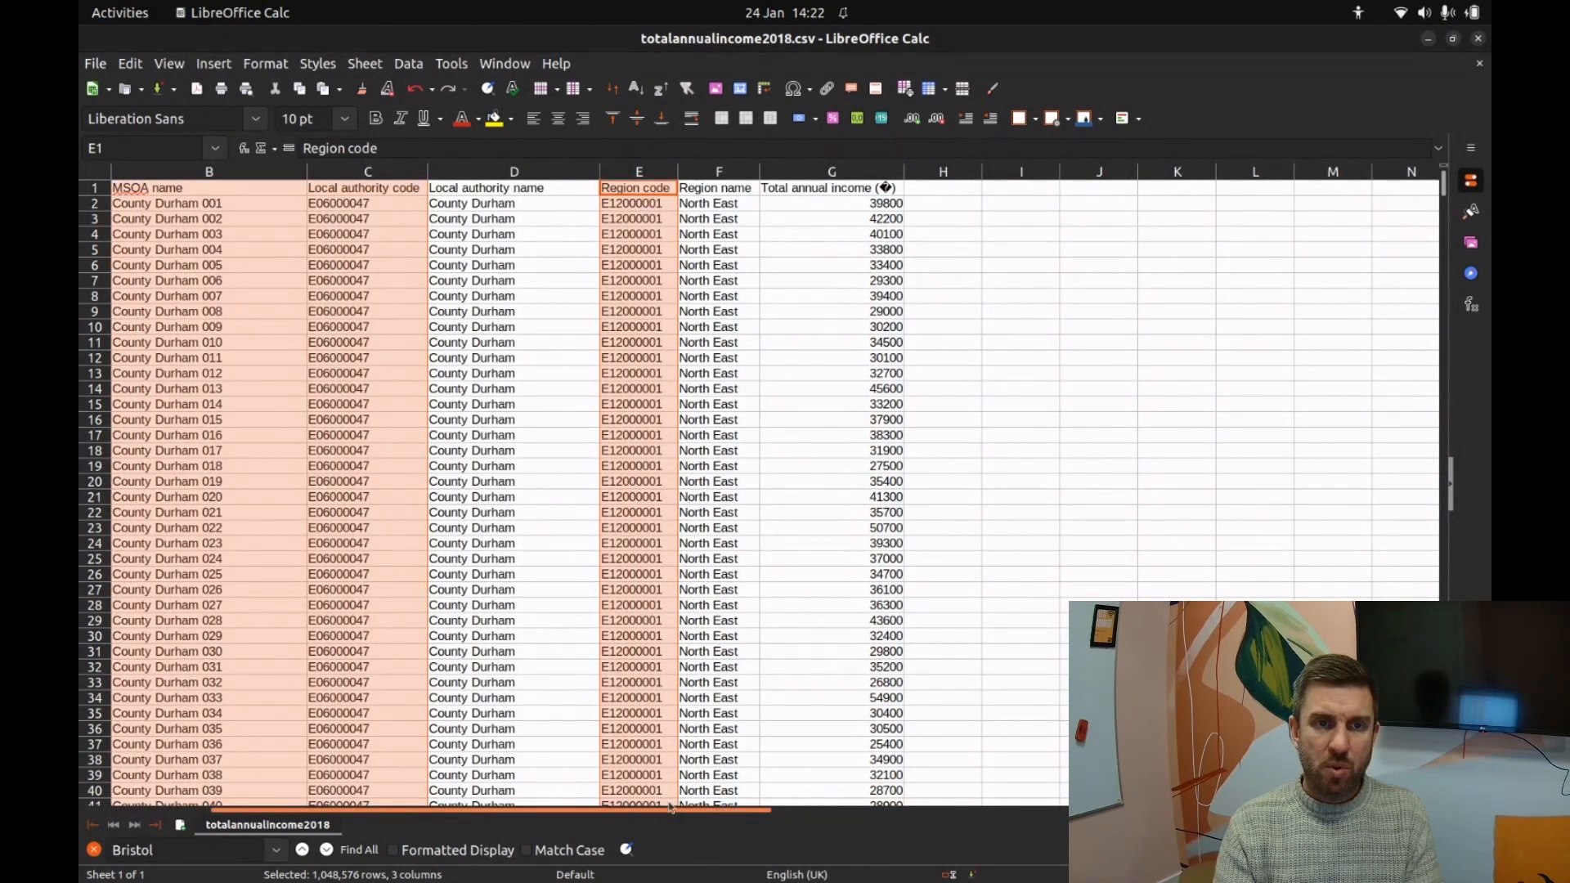
drag(723, 810, 562, 804)
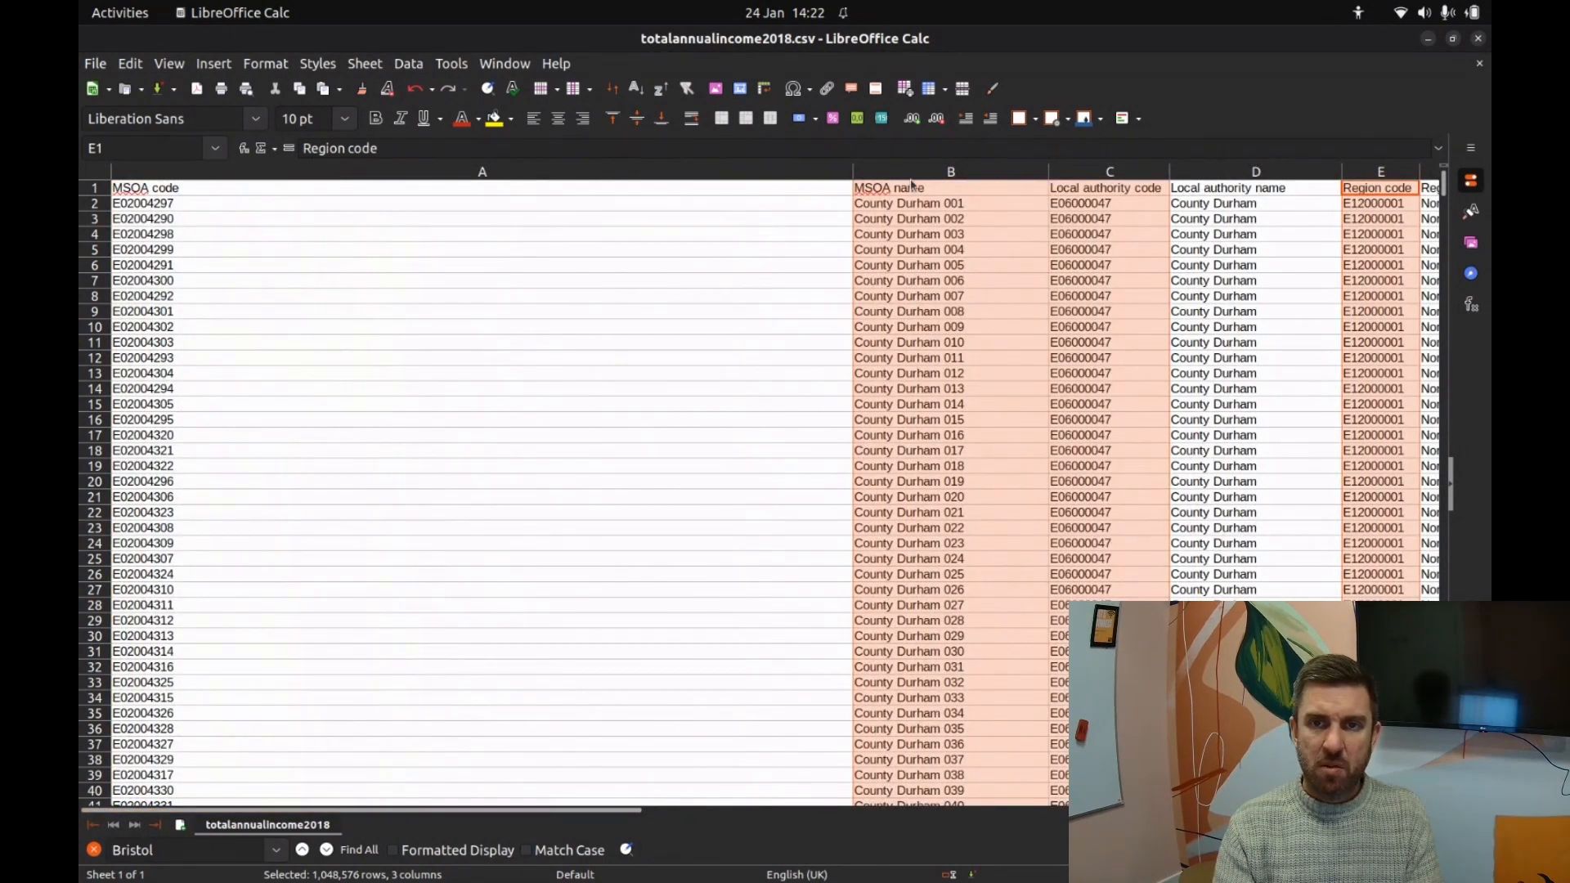
right_click(912, 172)
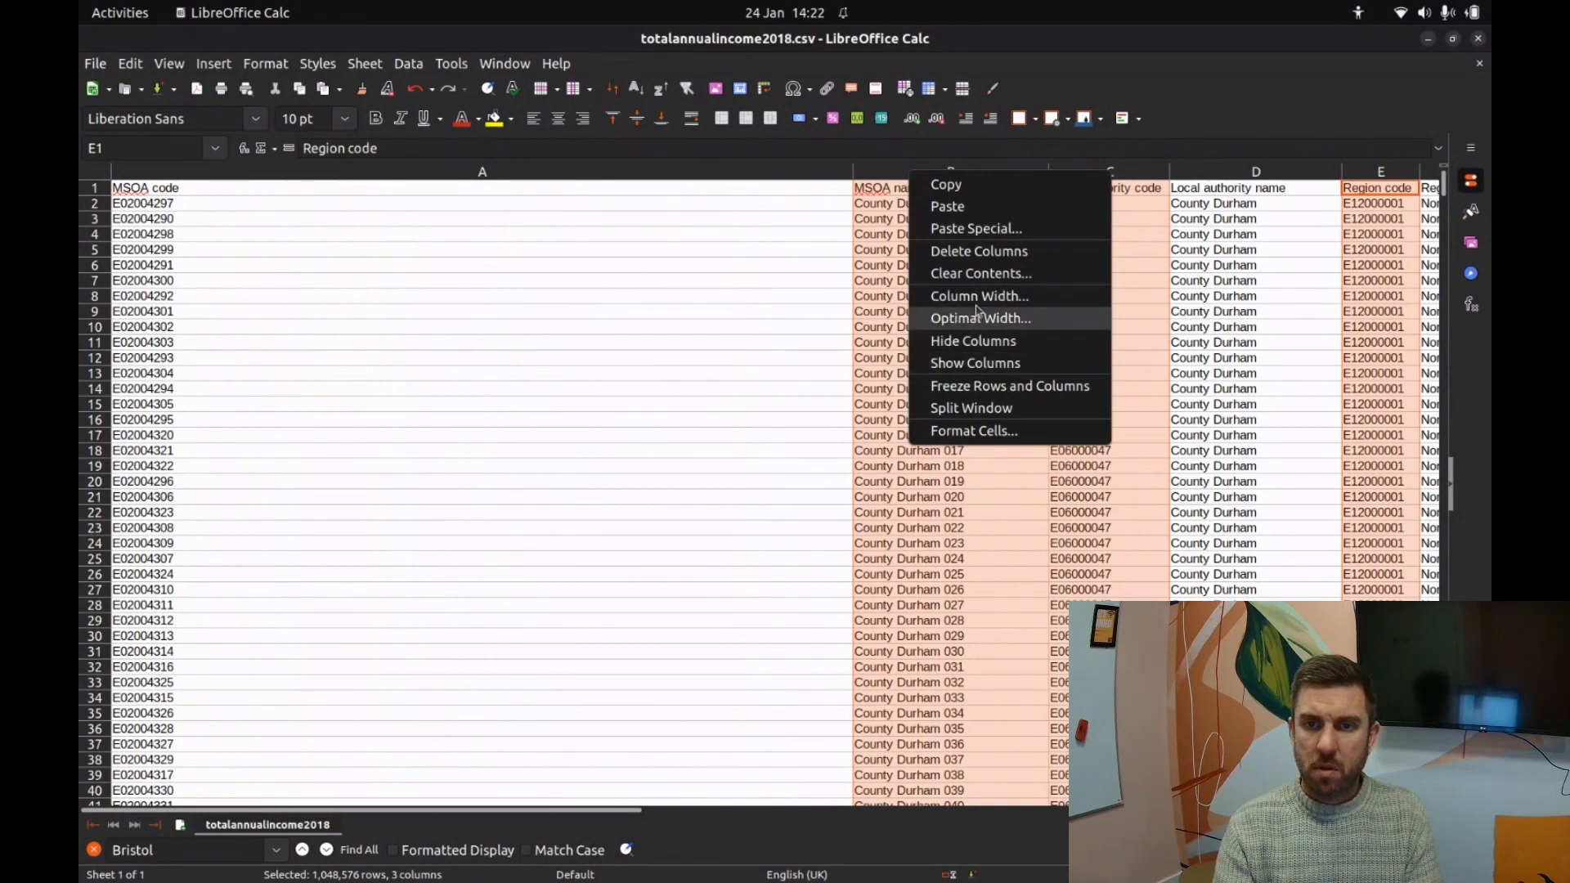
click(993, 251)
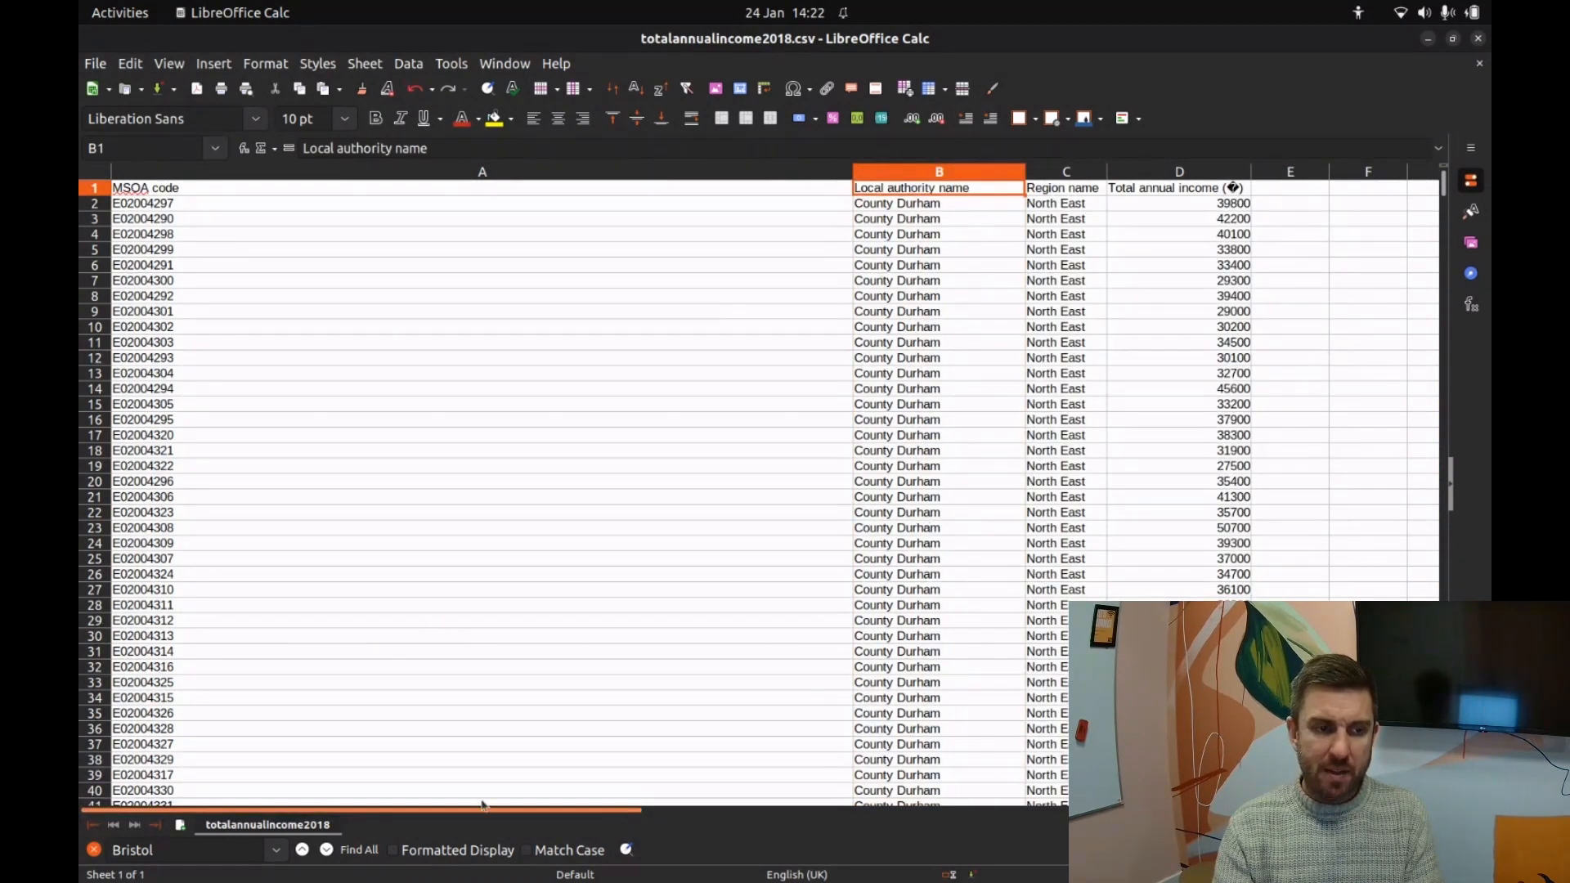
drag(1445, 189, 1444, 782)
scroll(375, 560, up, 13)
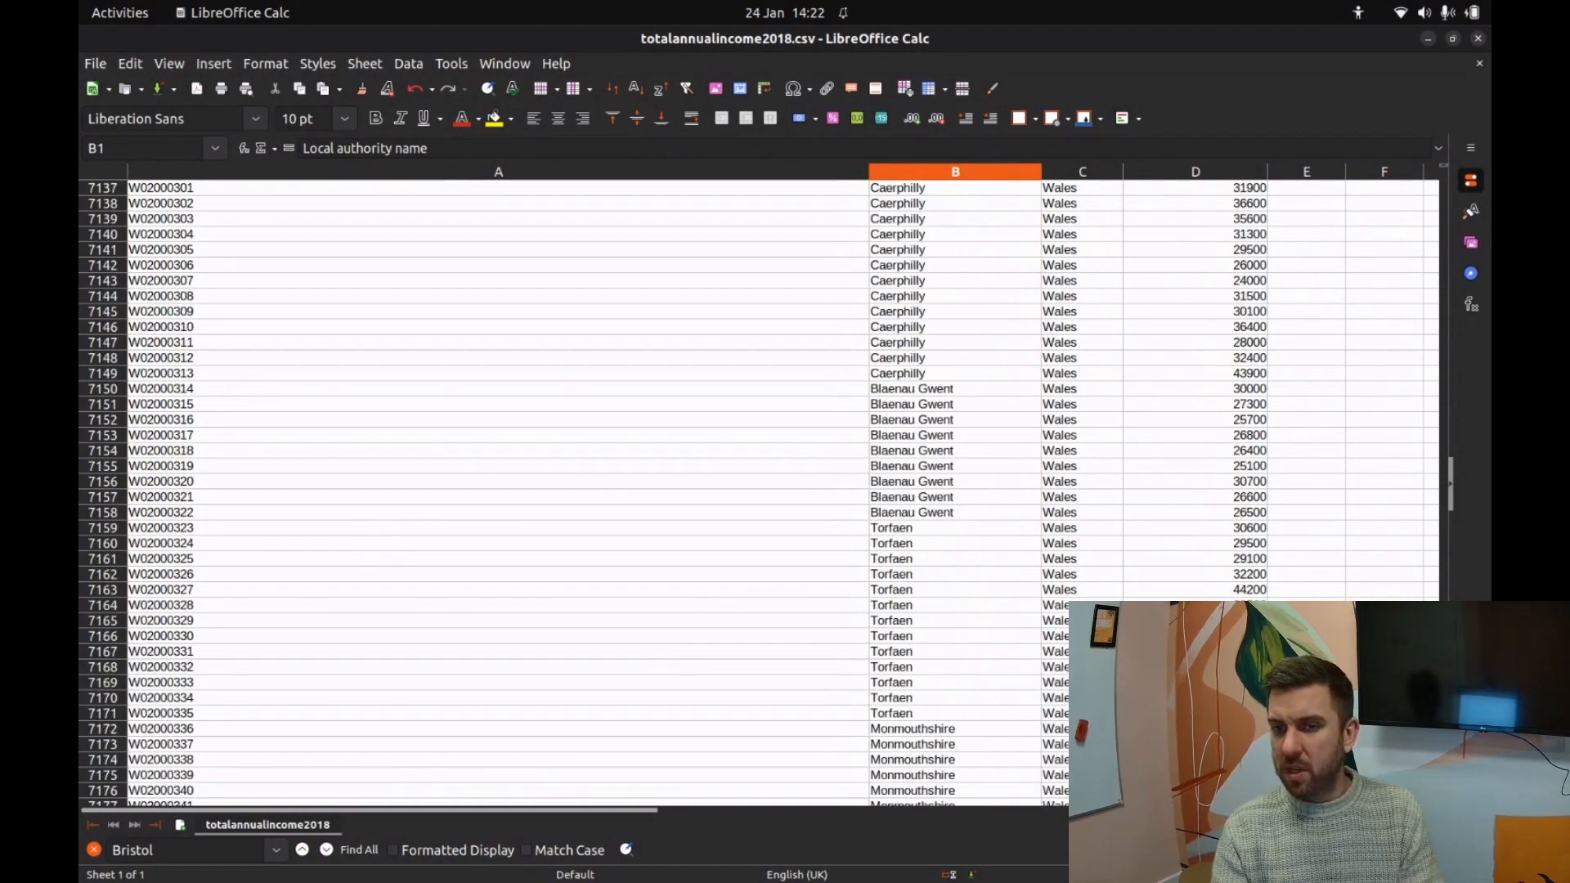
drag(1445, 779, 1444, 181)
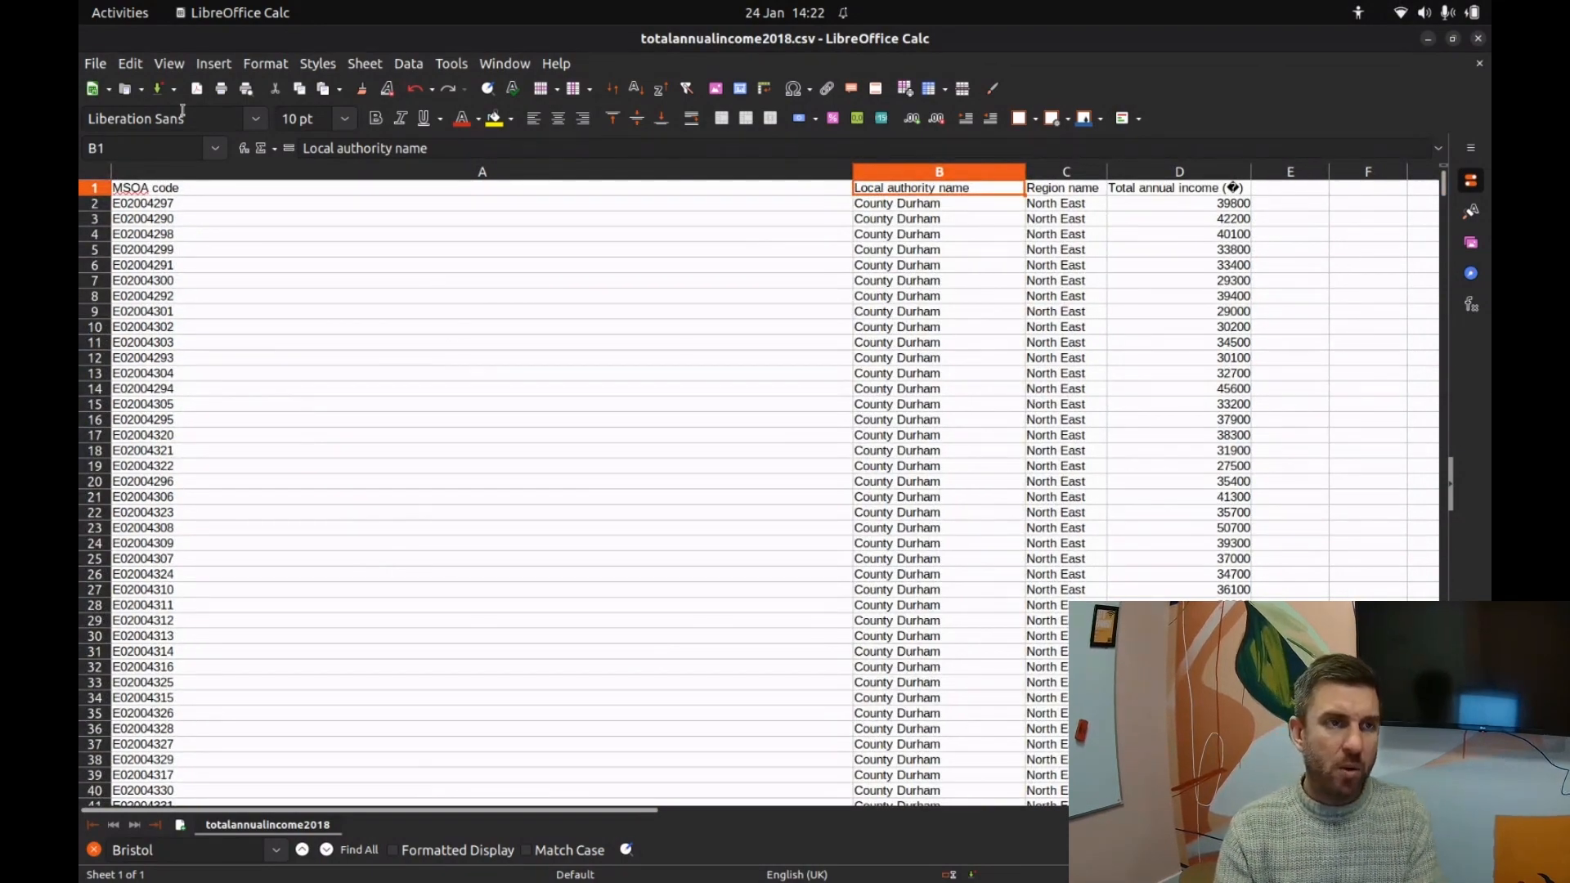
click(95, 63)
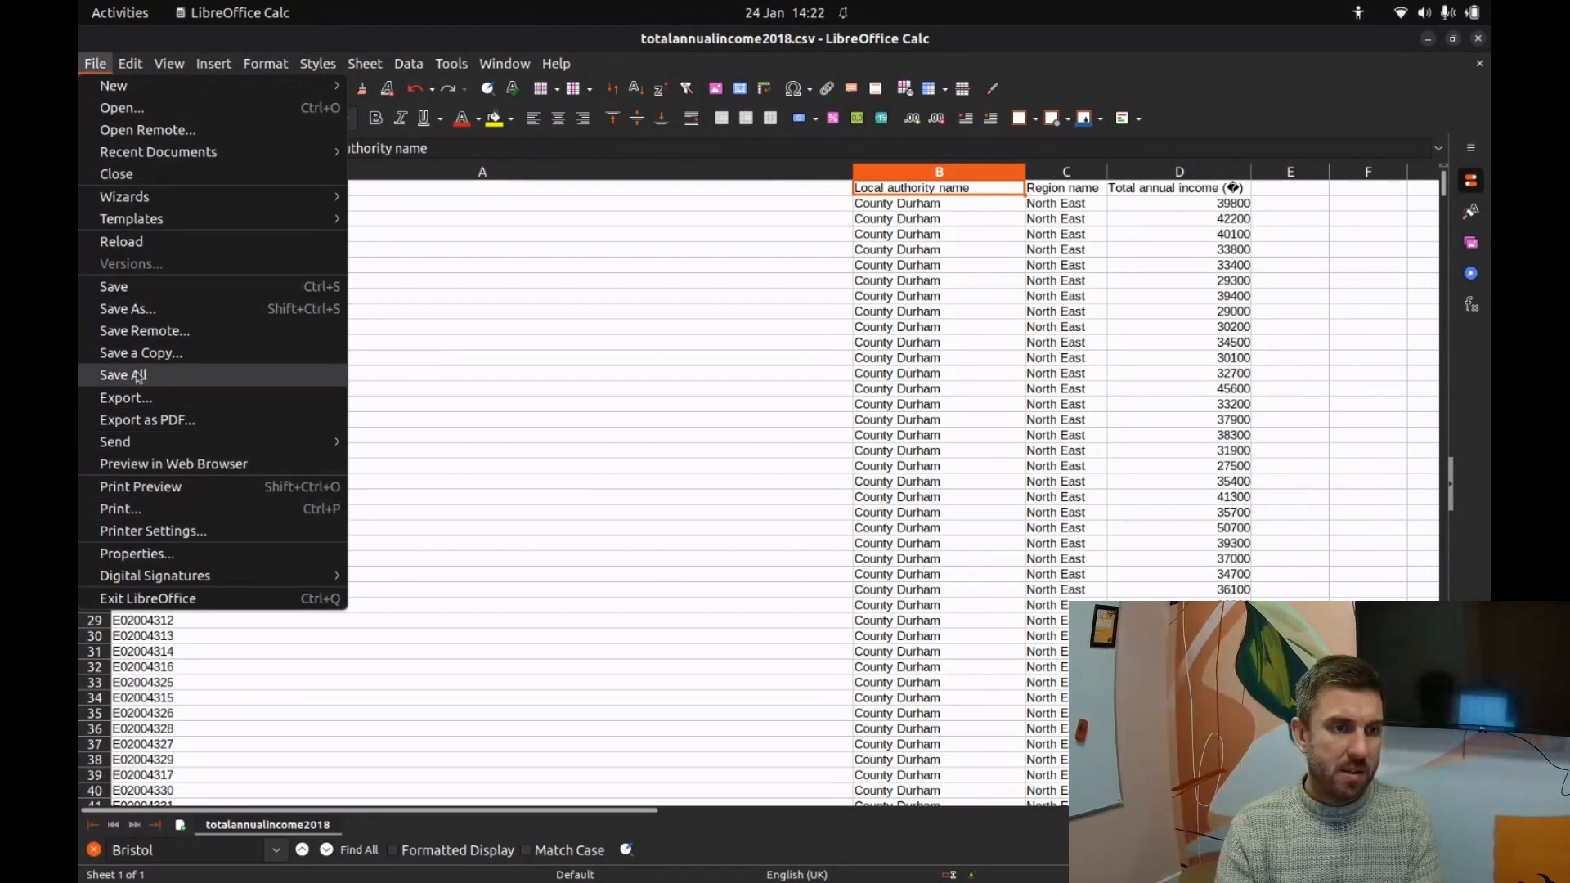
click(128, 308)
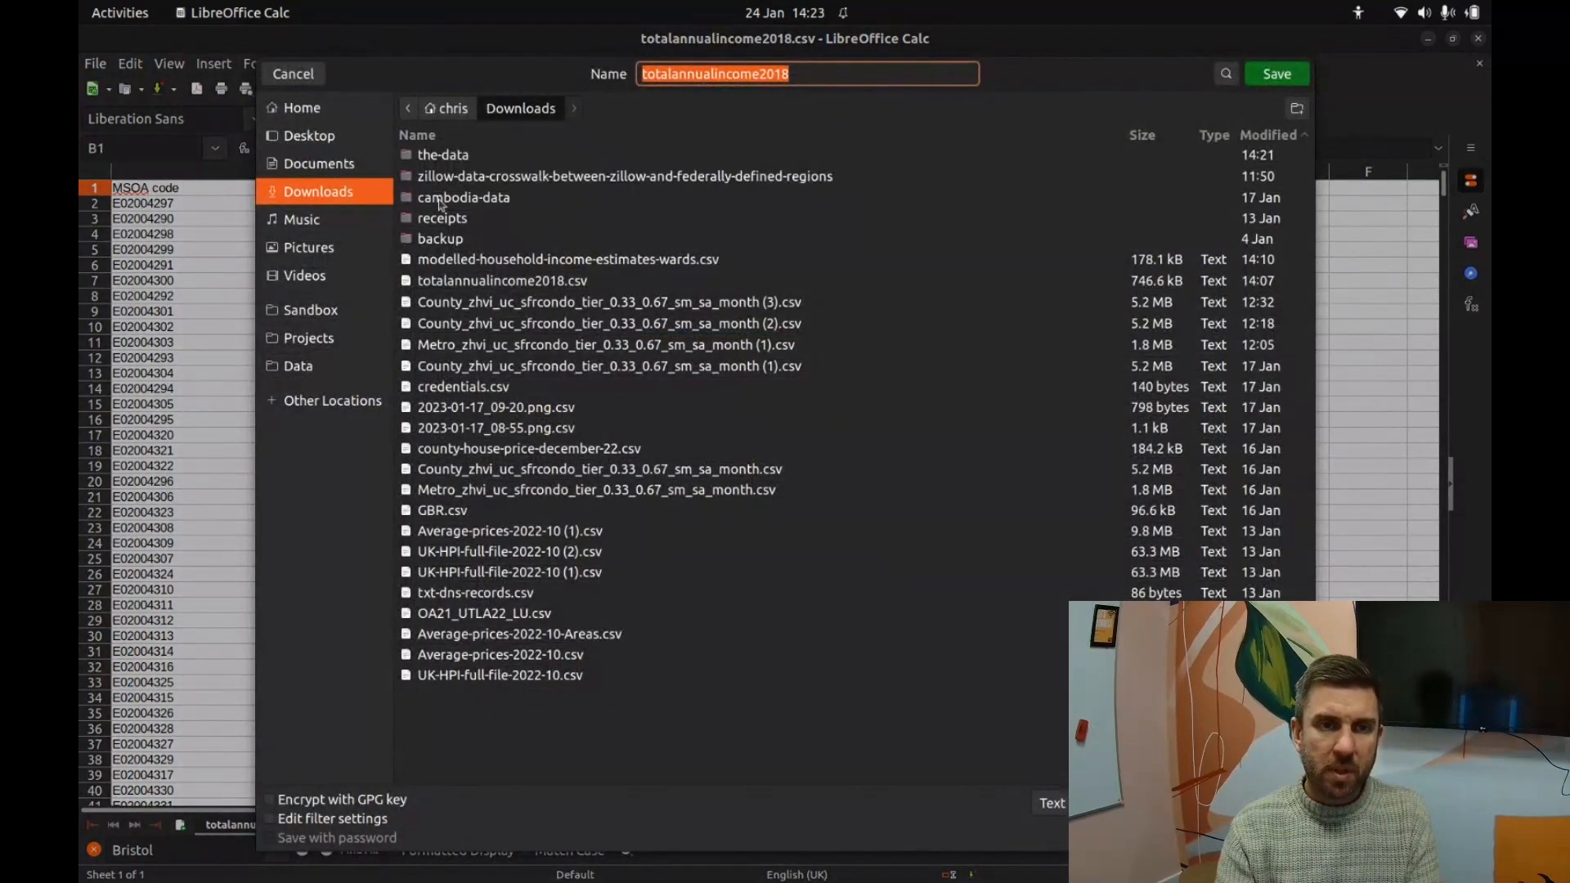
double_click(454, 157)
double_click(471, 161)
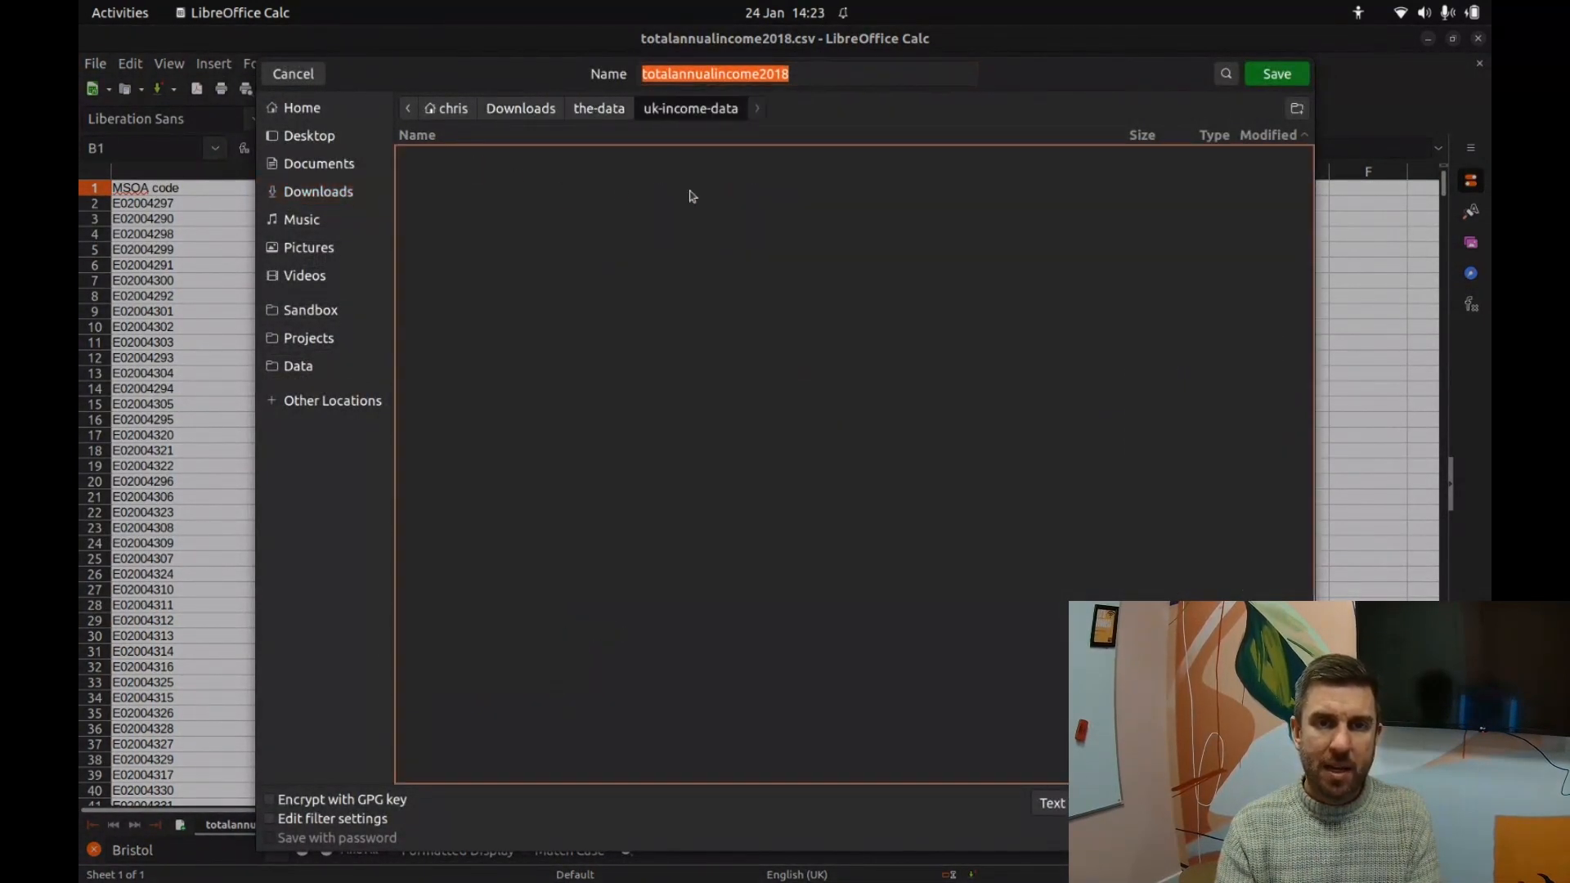
click(783, 76)
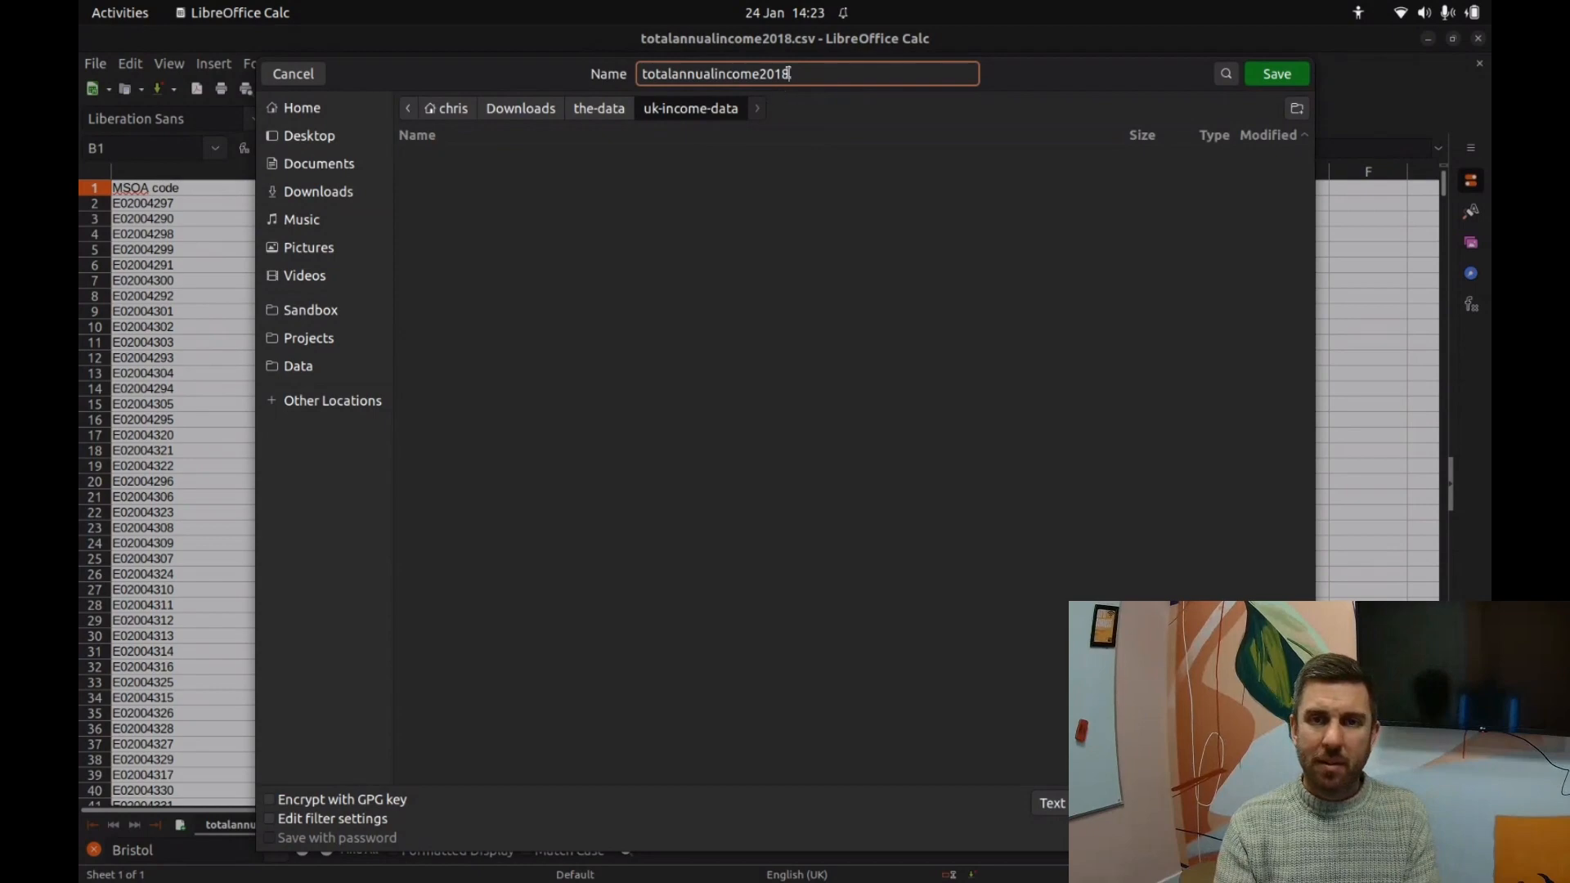
drag(788, 74, 754, 75)
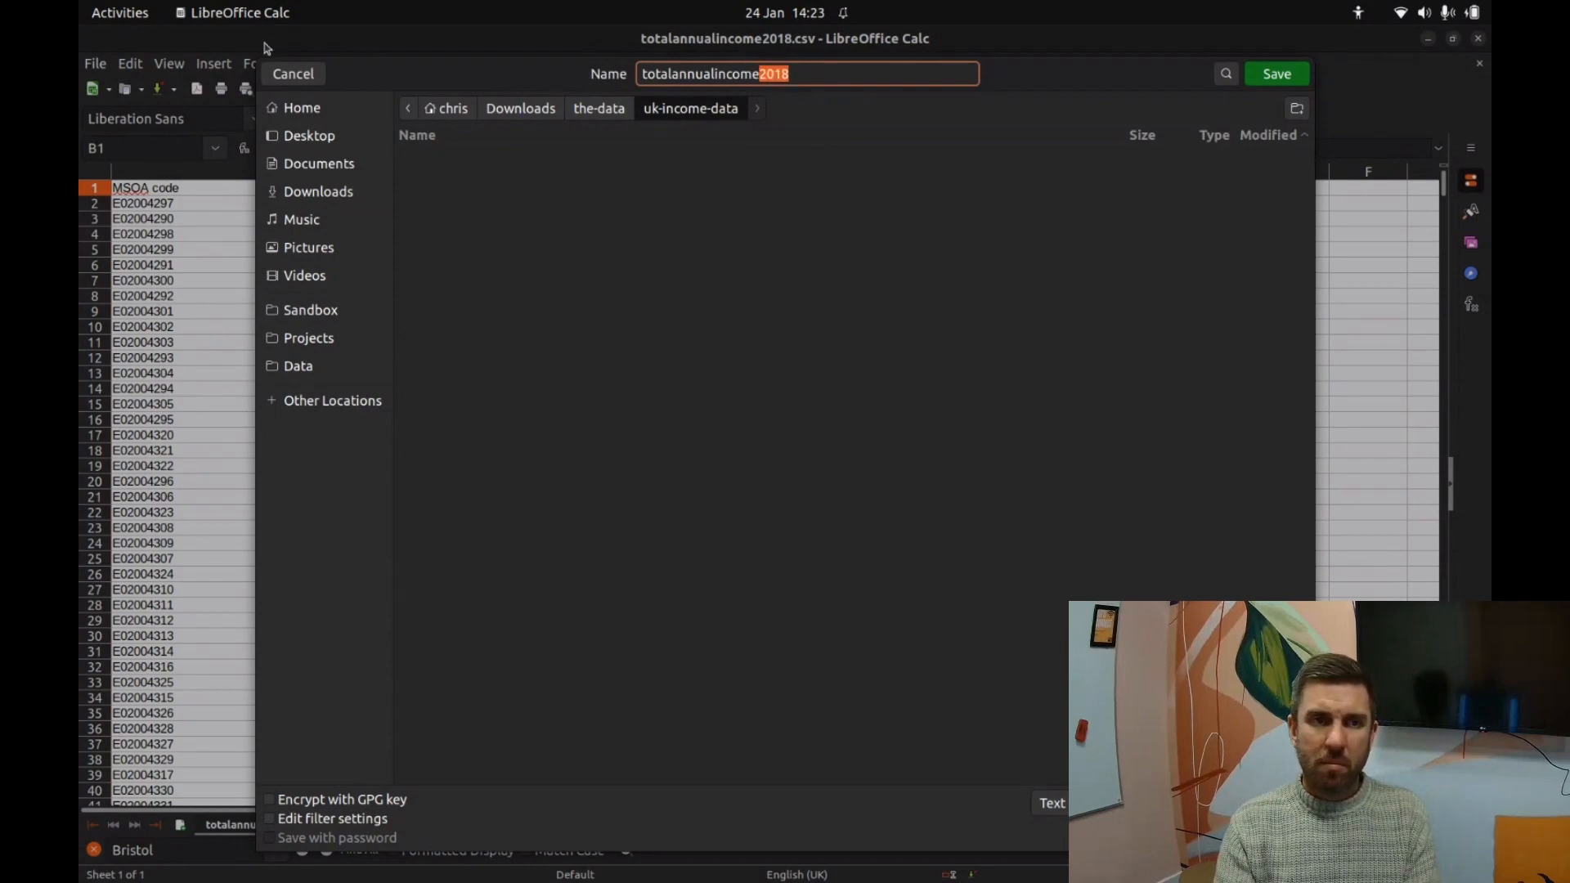
click(290, 74)
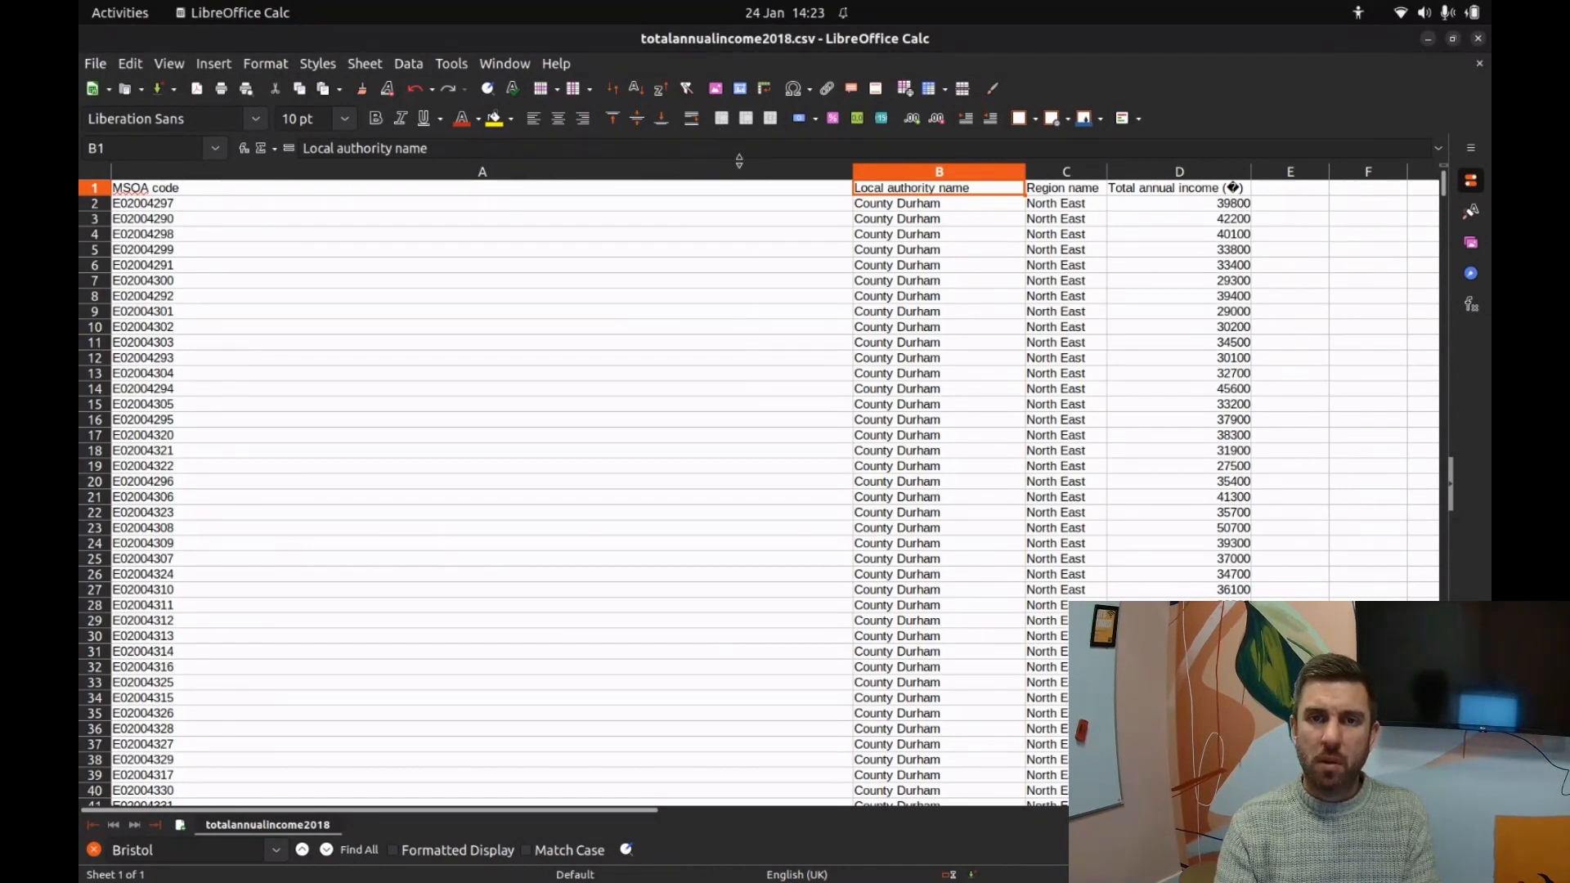
Step: Switch to Google Chrome and search the web for UK income data from the blank new tab
key(alt+Tab)
click(545, 40)
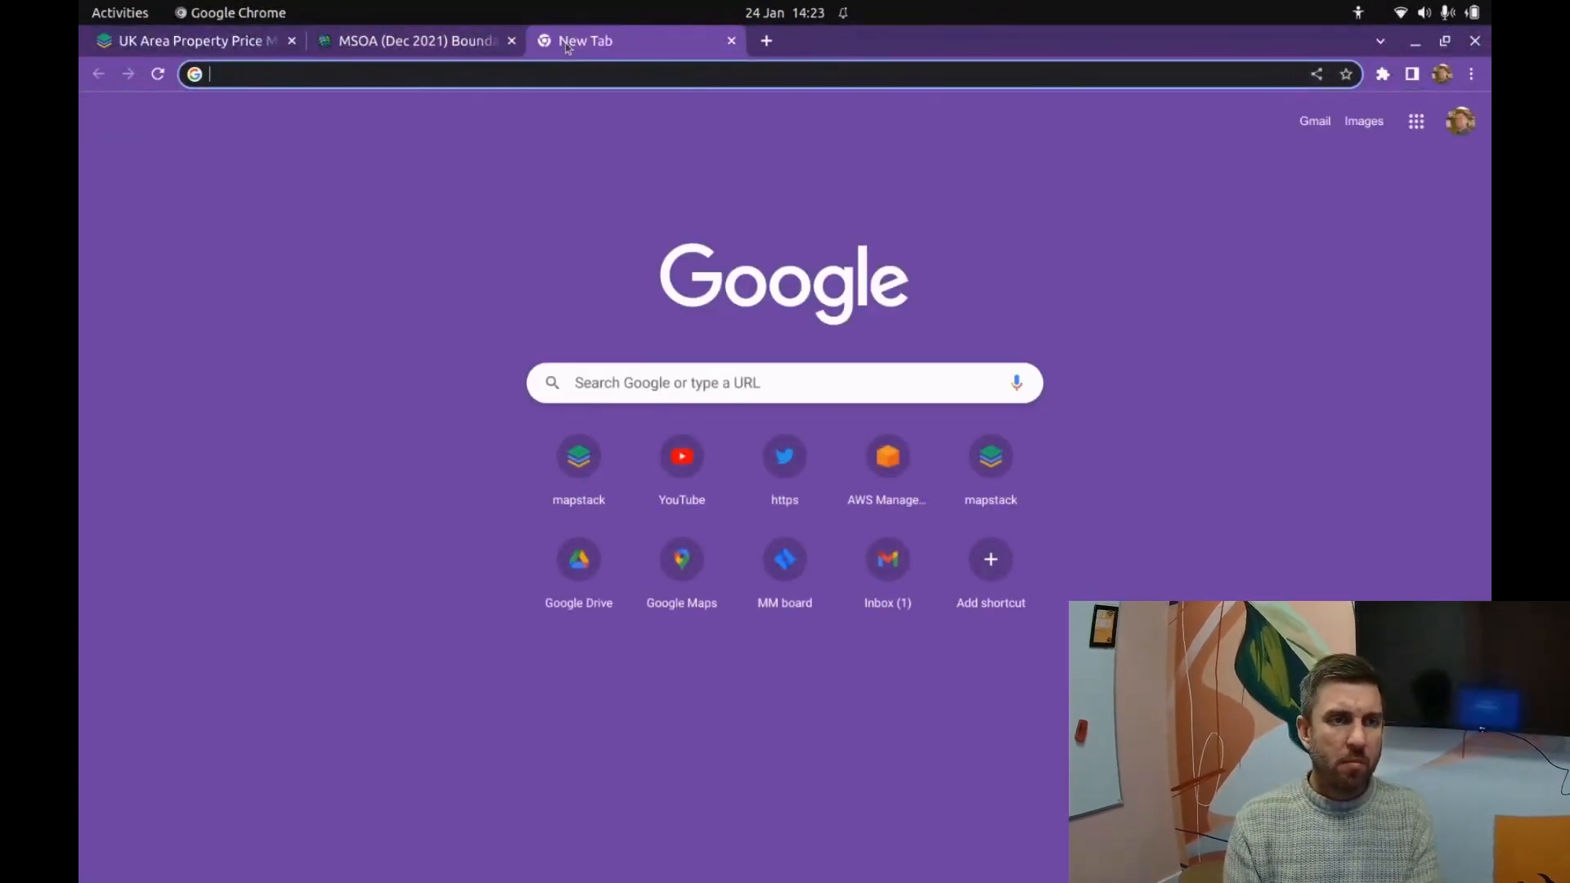
text(uk income dat)
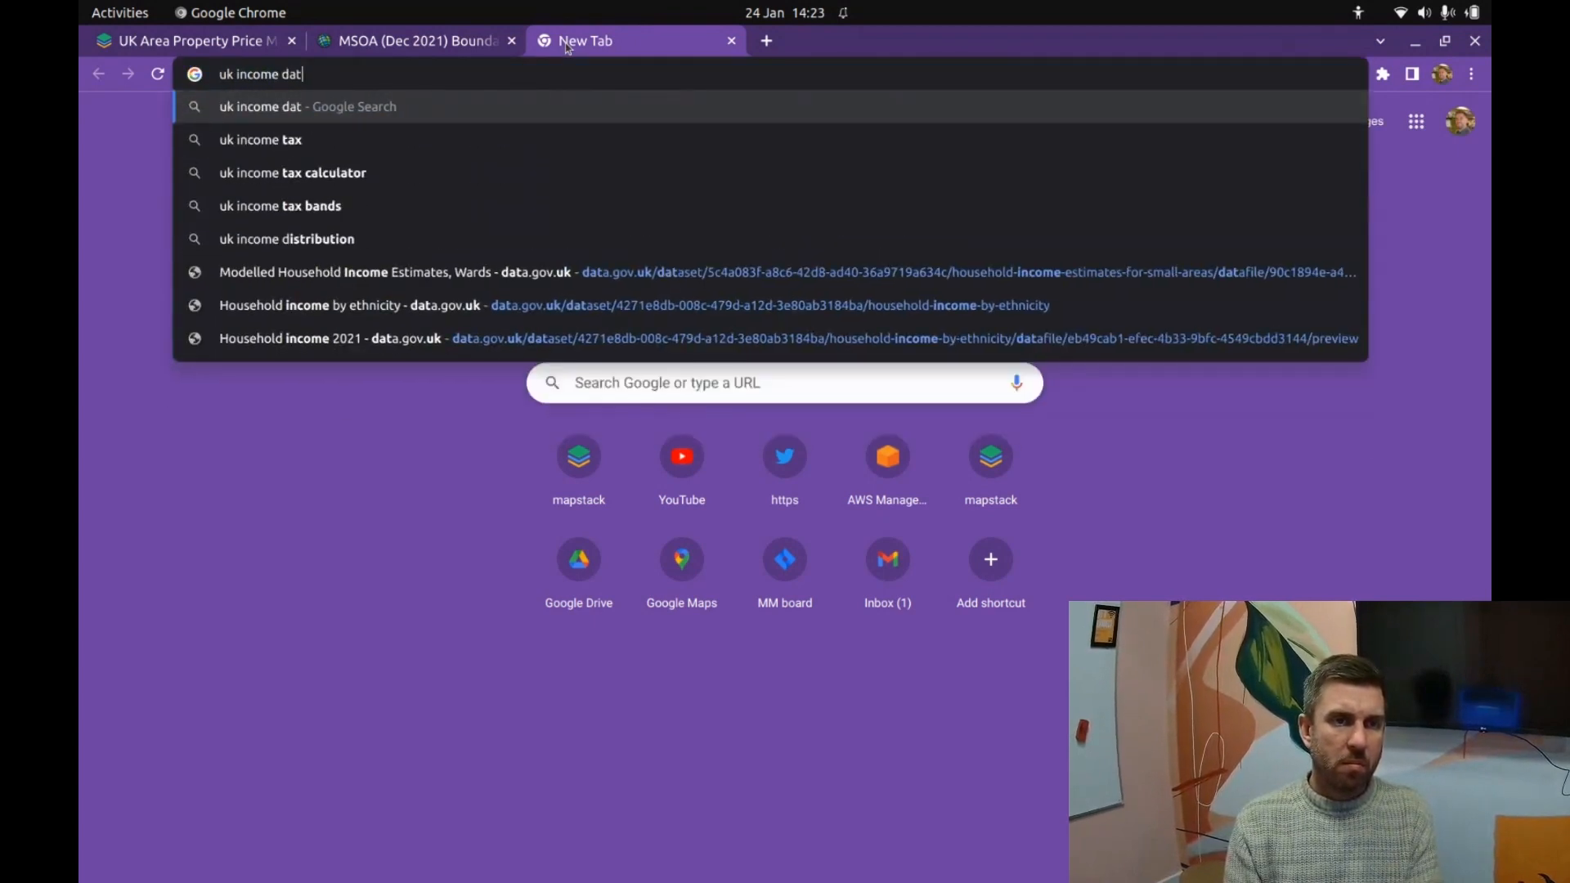
Step: Search the web for "uk income data msoa 2021" and examine the editions of the ONS small-area income estimates dataset
text(a msoa )
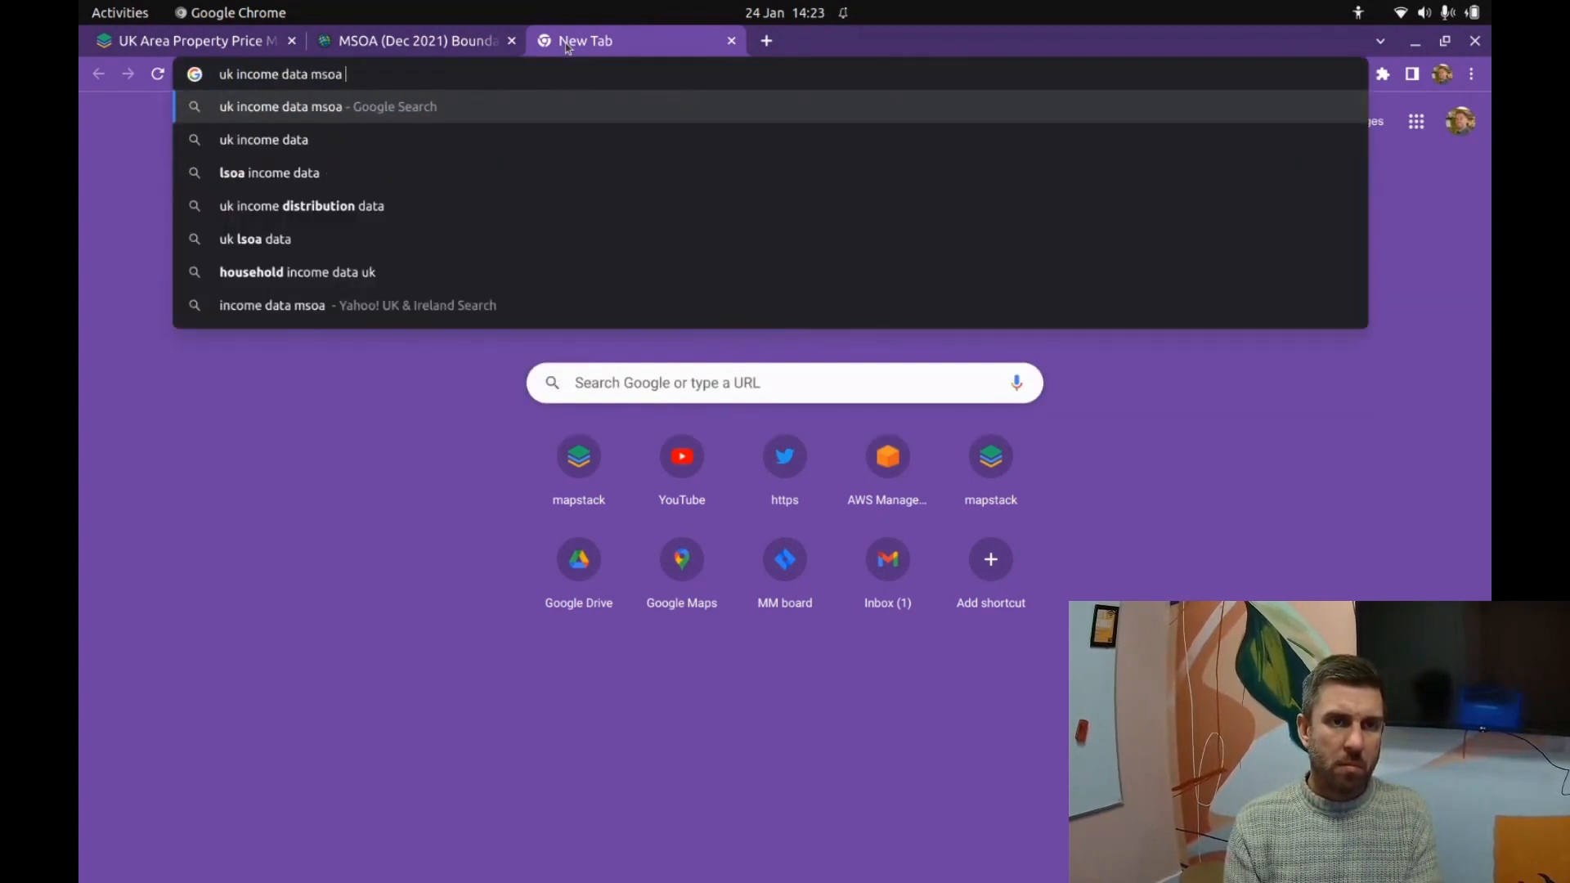
text(2021)
key(Return)
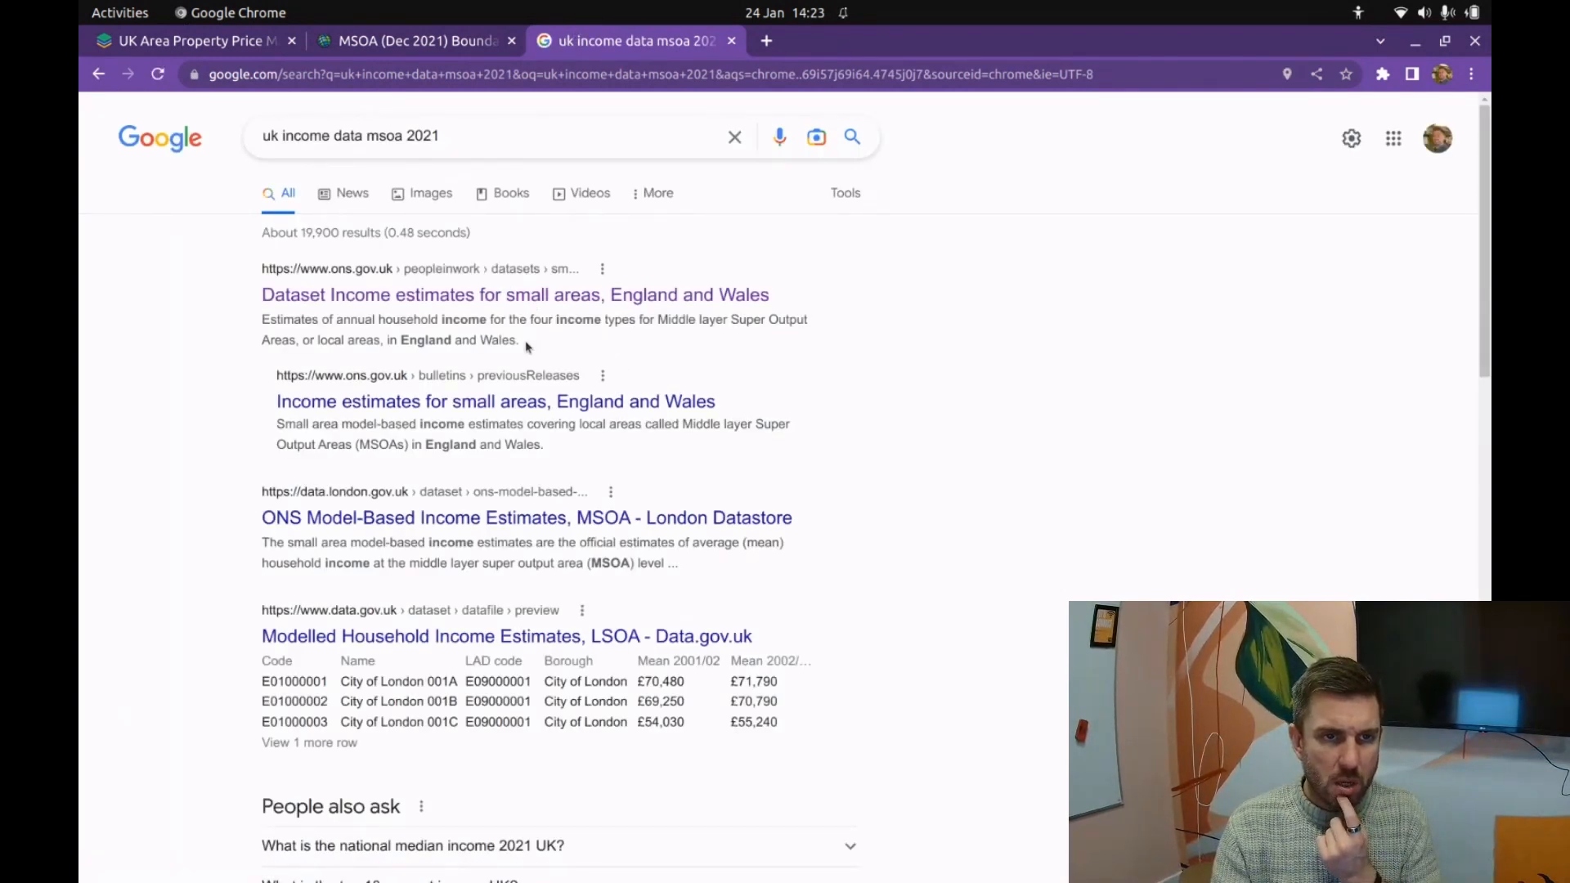
click(539, 300)
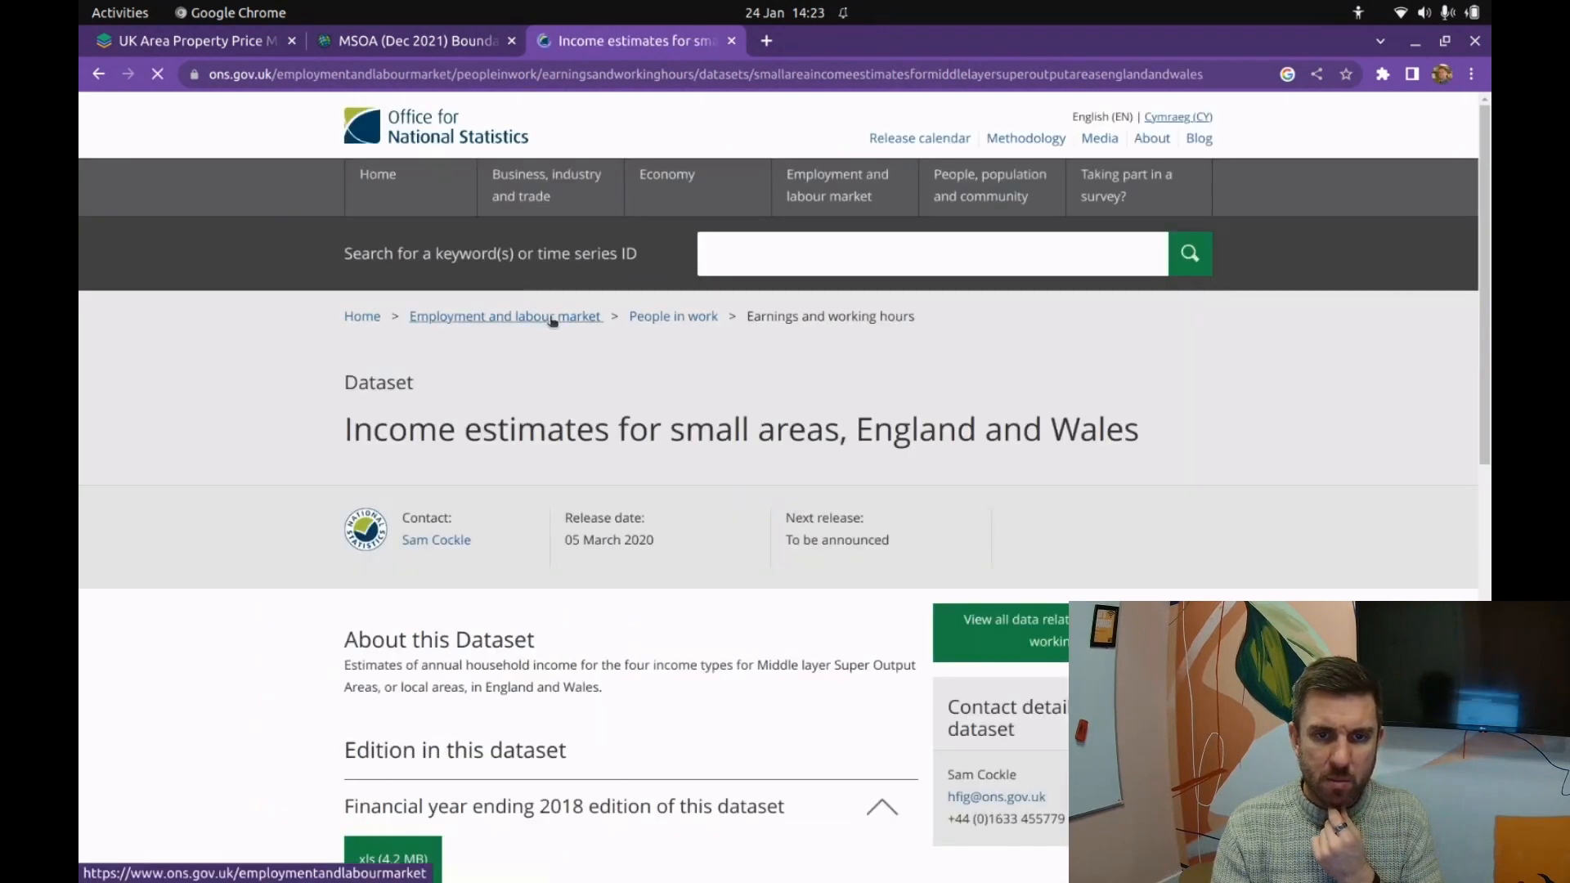
scroll(327, 434, down, 3)
scroll(327, 442, down, 2)
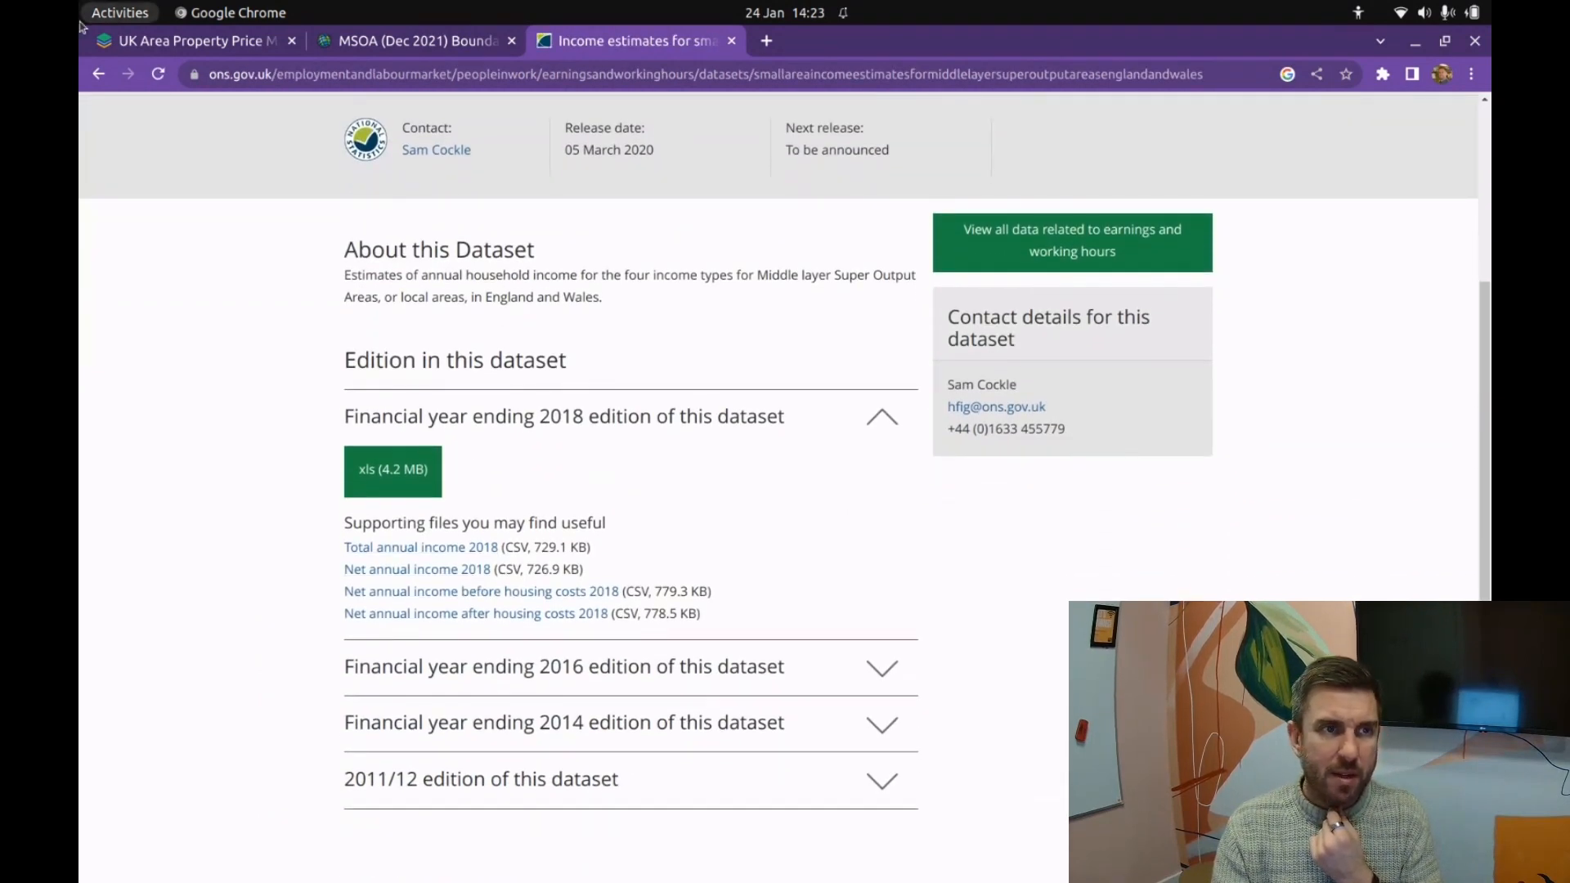
click(98, 74)
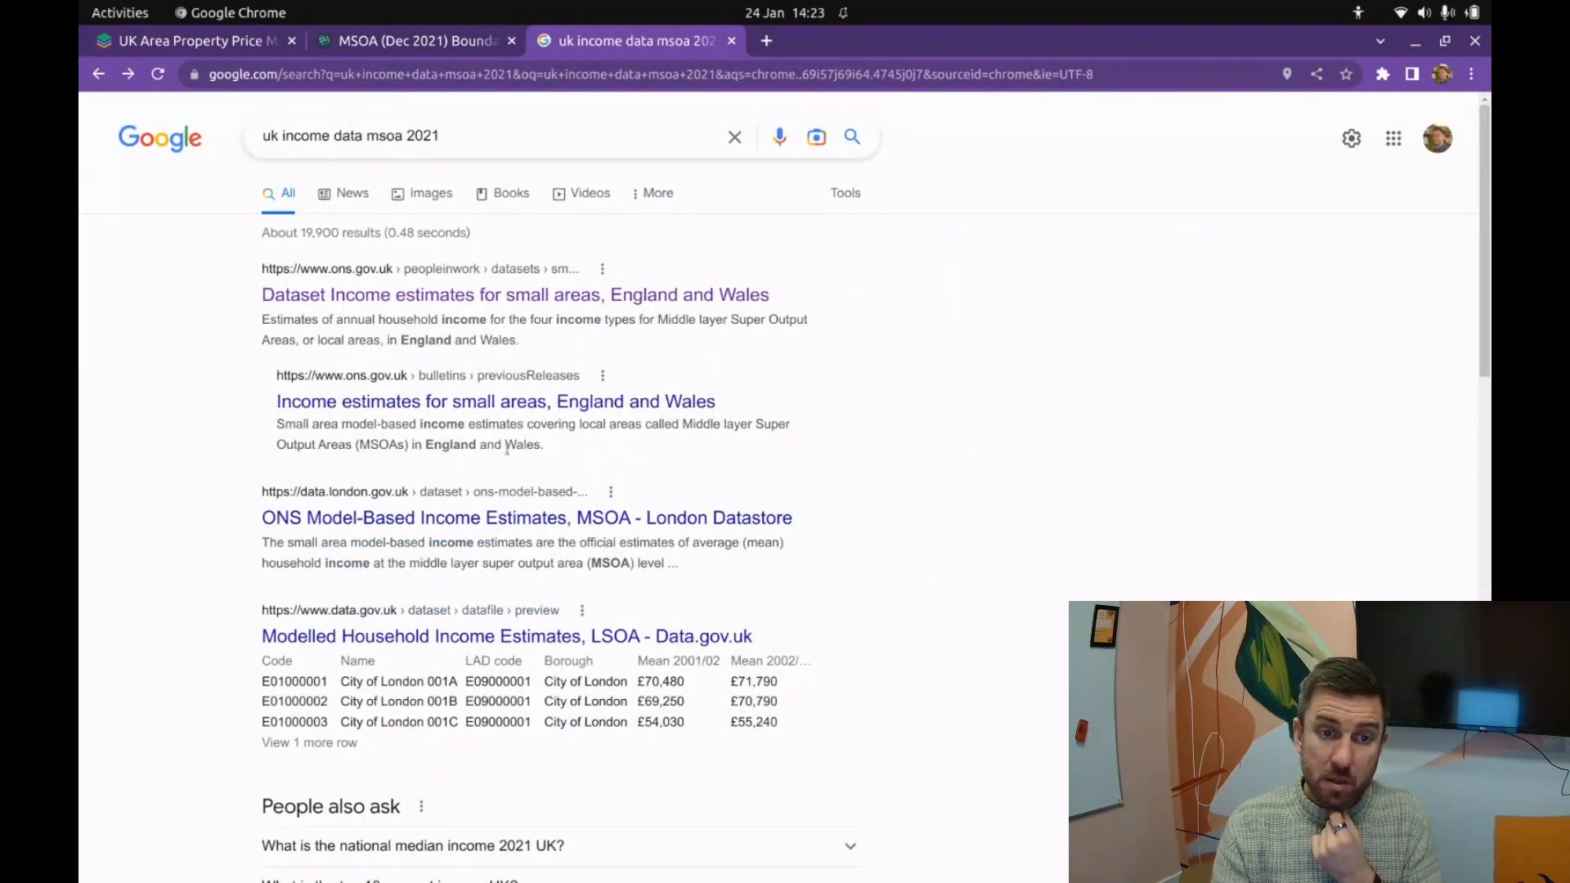
Step: Check the ONS income estimates bulletins, the London Datastore MSOA income page and the remaining search results for newer data
click(506, 405)
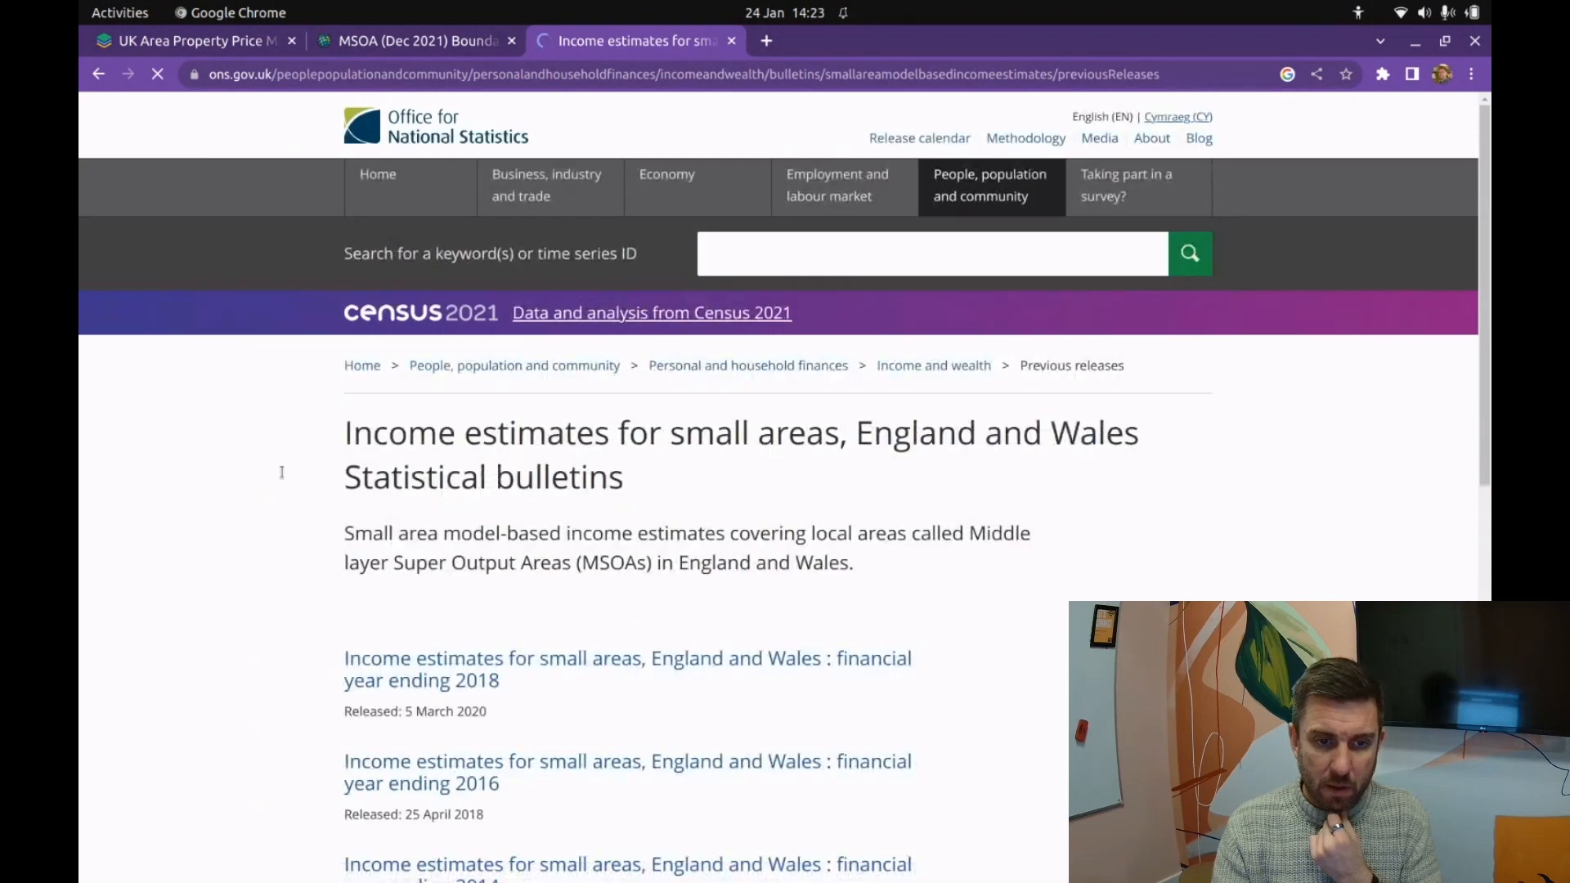
scroll(190, 523, down, 3)
scroll(190, 523, up, 3)
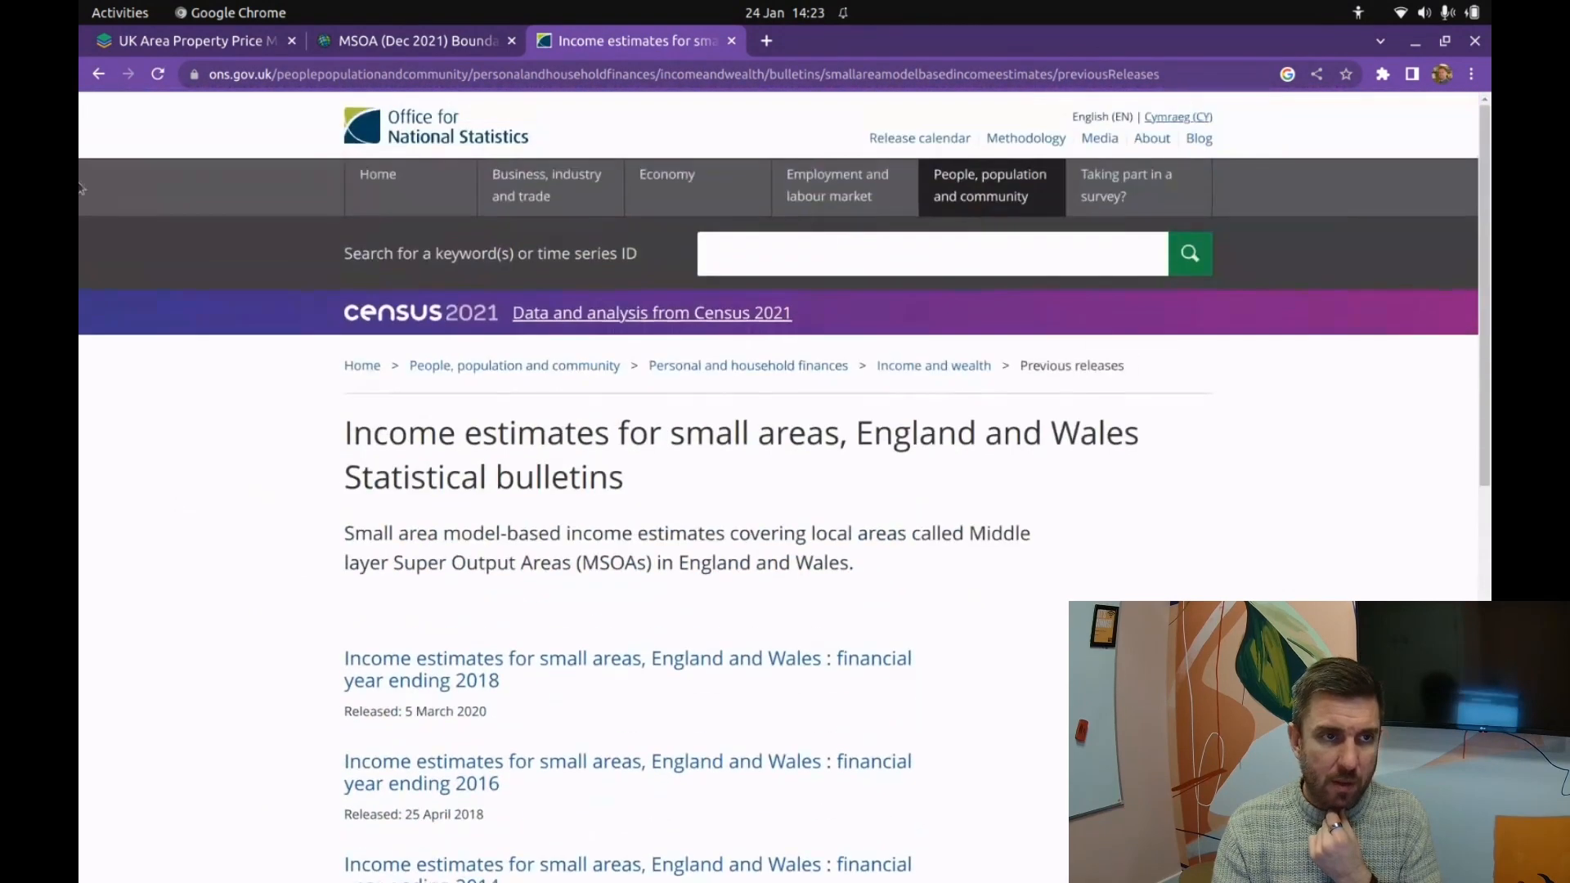
click(98, 74)
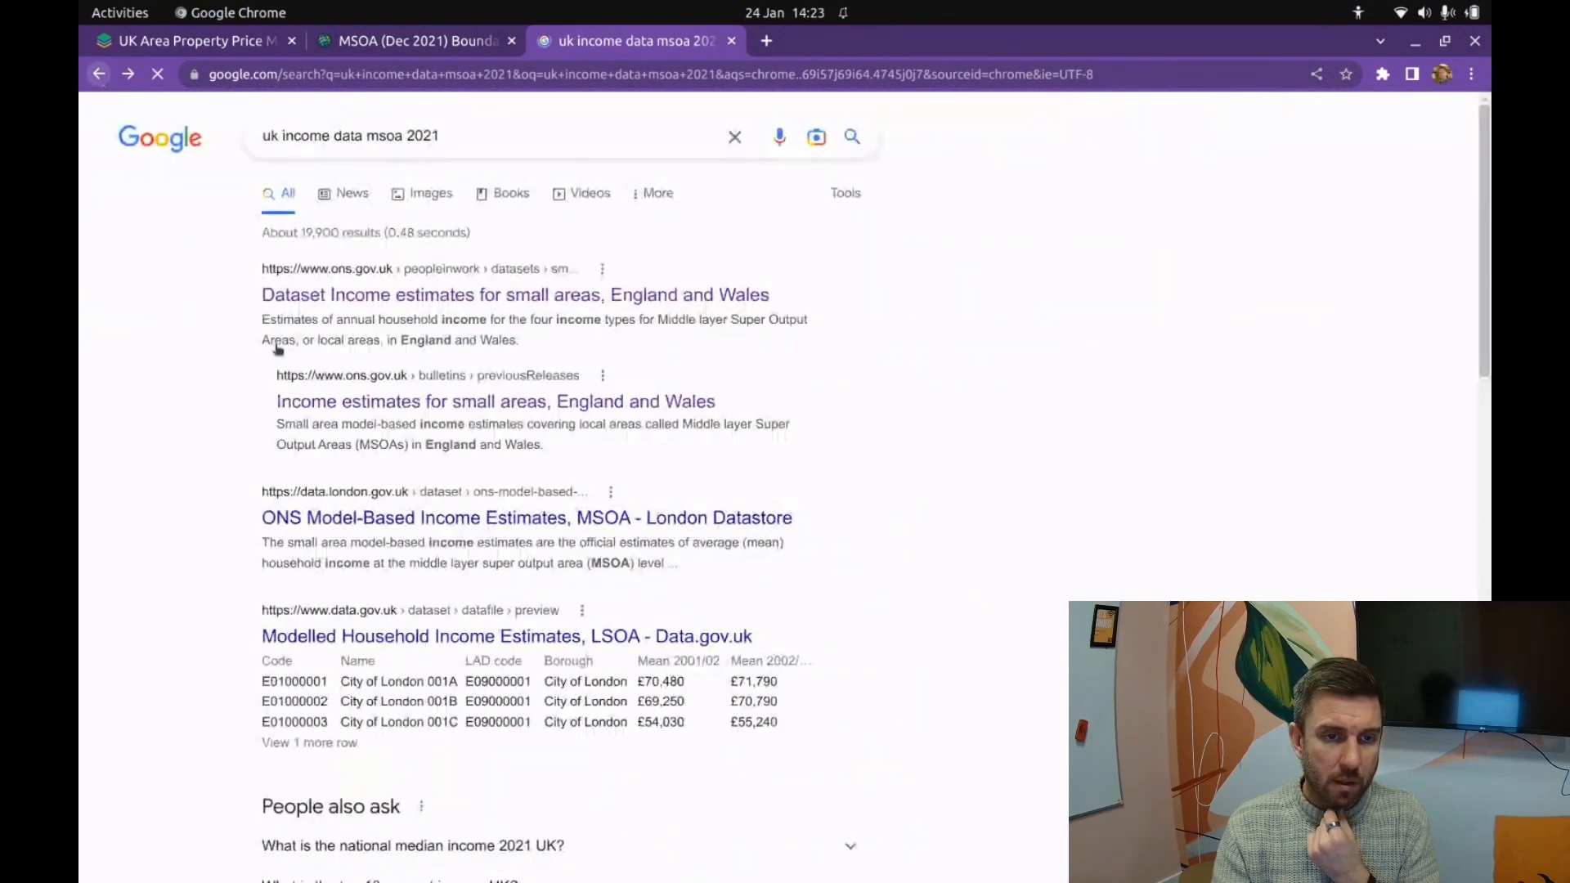
click(379, 502)
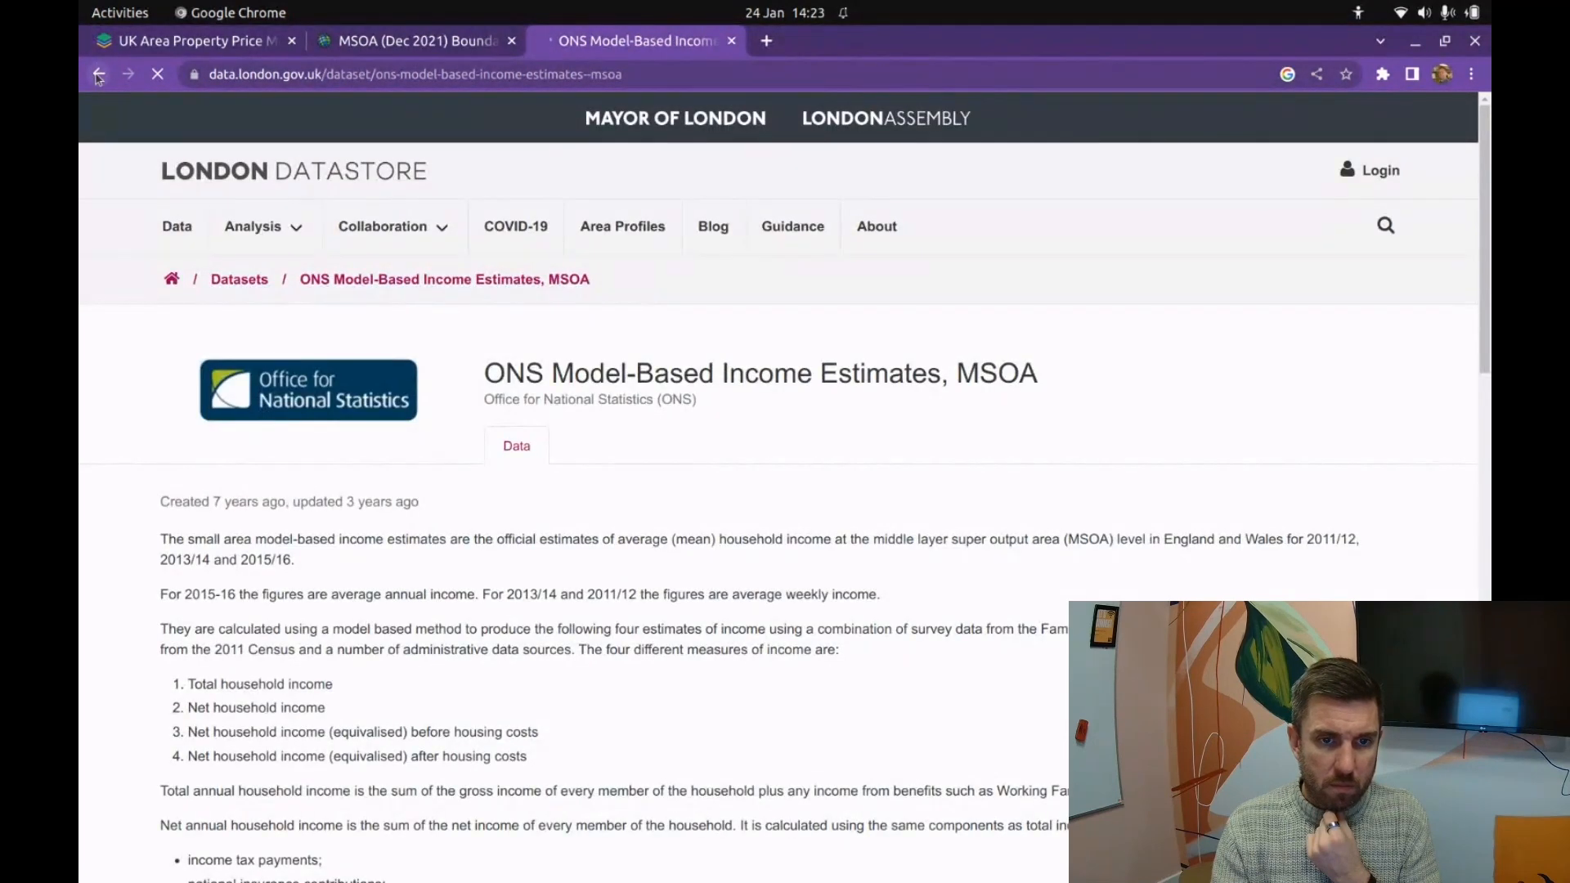
click(99, 76)
scroll(471, 502, down, 8)
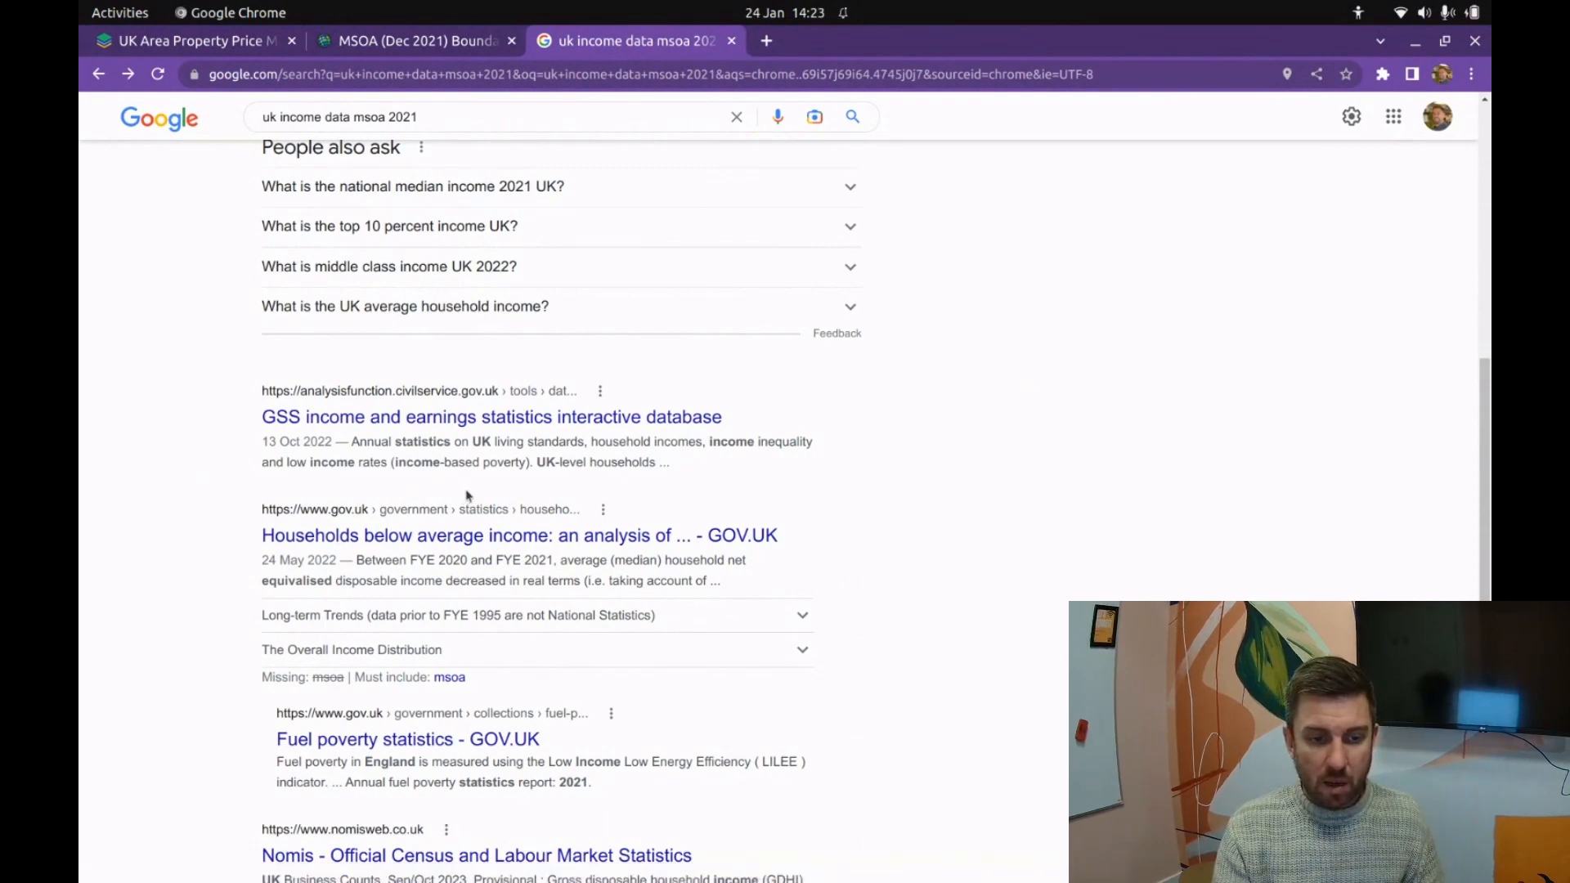
scroll(469, 495, down, 3)
scroll(469, 499, up, 10)
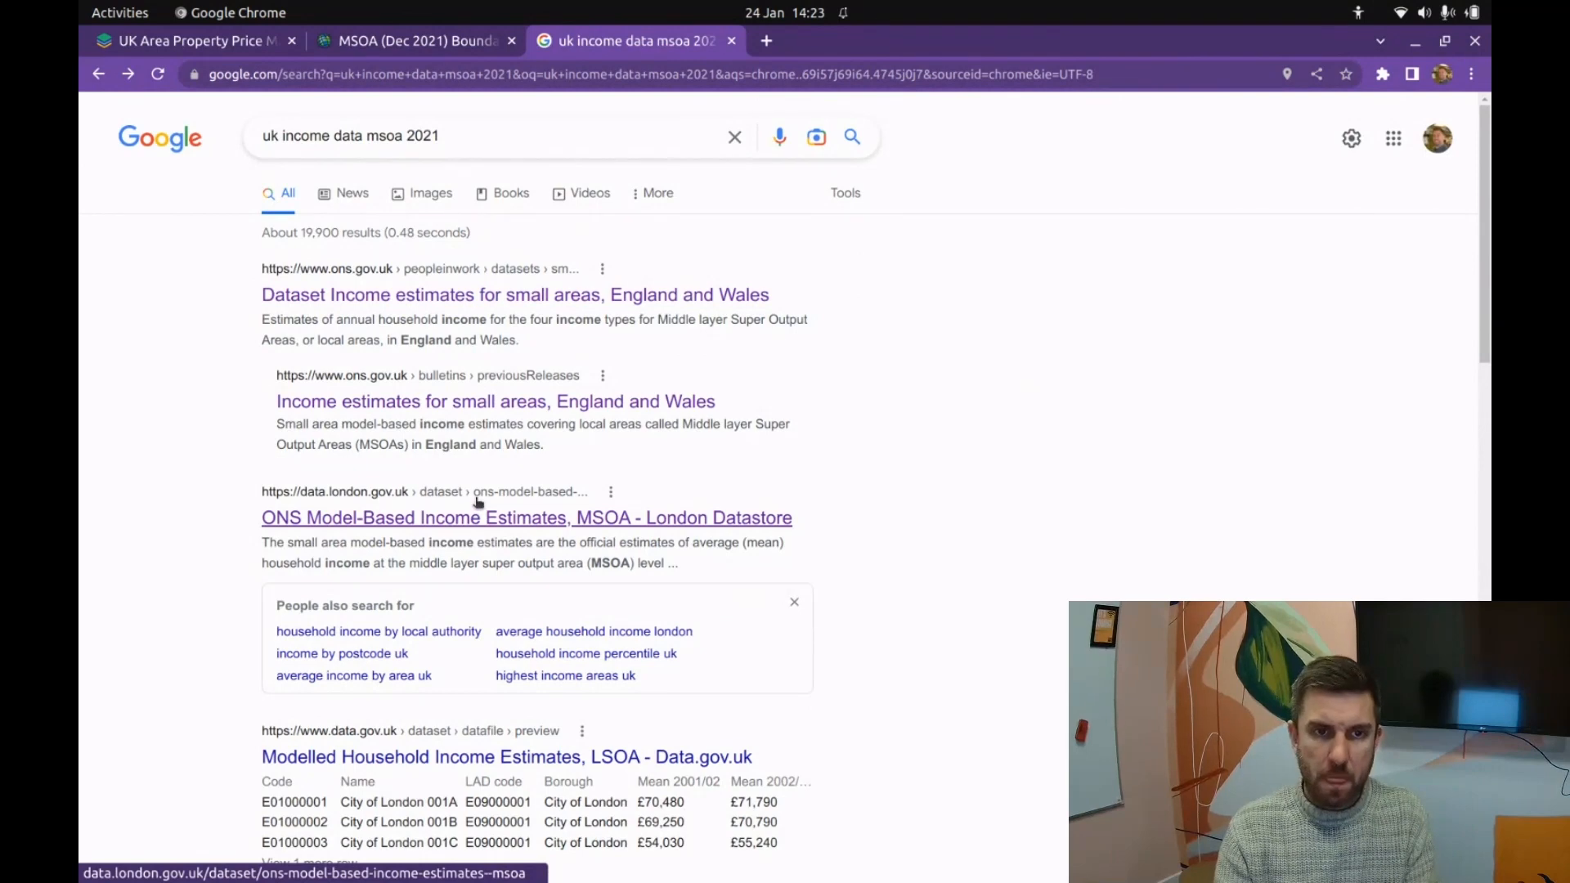
Step: Switch to Files to inspect the uk-income-data folder, and view the MSOA boundaries archive in Archive Manager
key(alt+Tab)
key(alt+Tab)
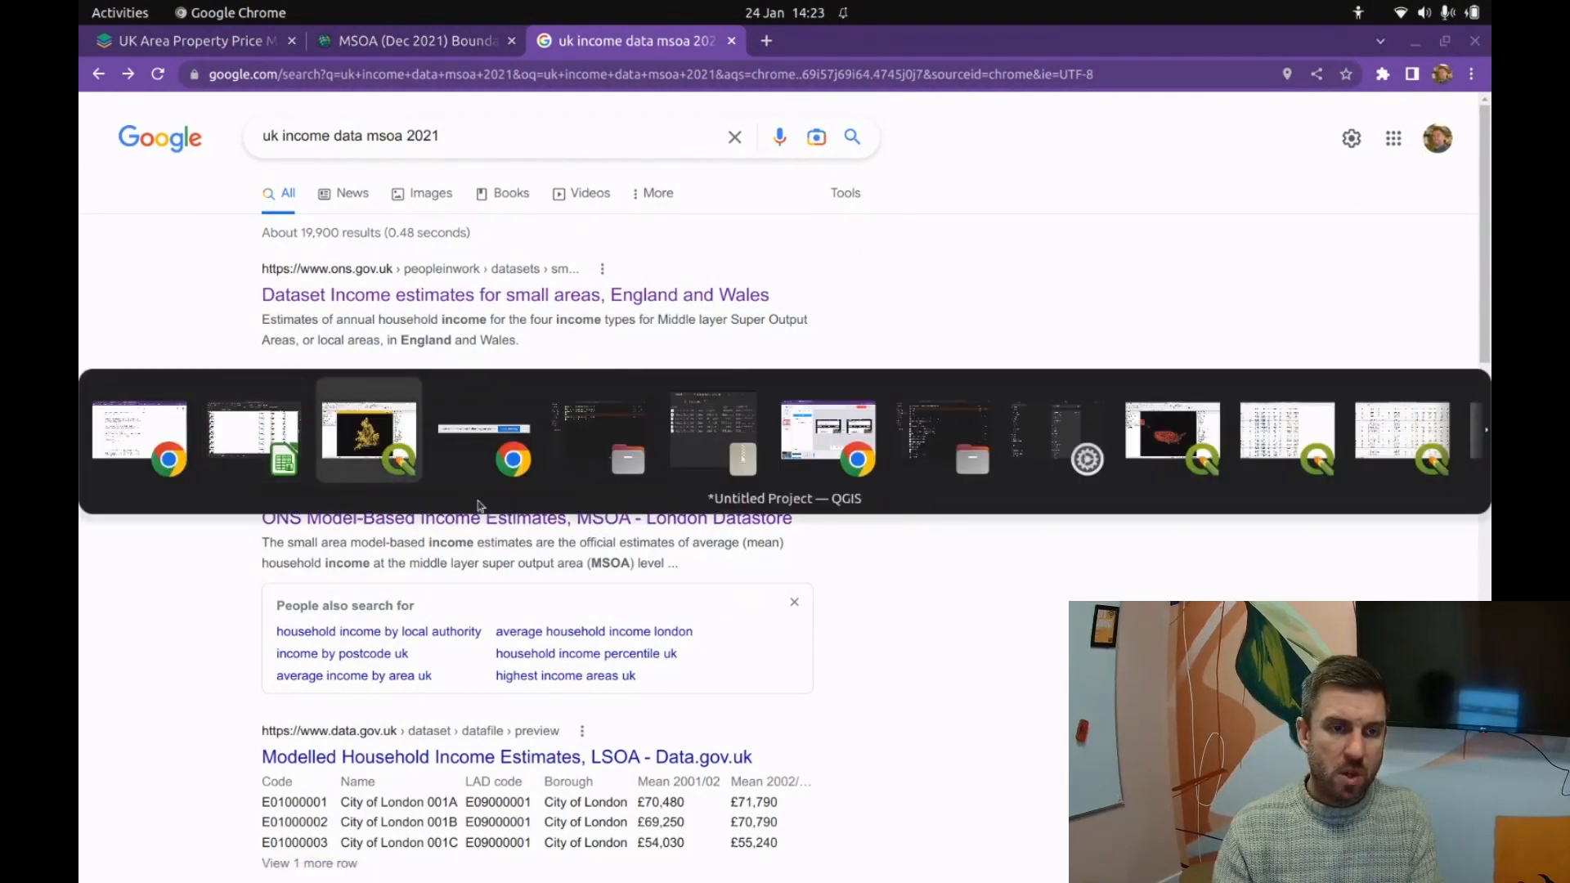
key(alt+shift+Tab)
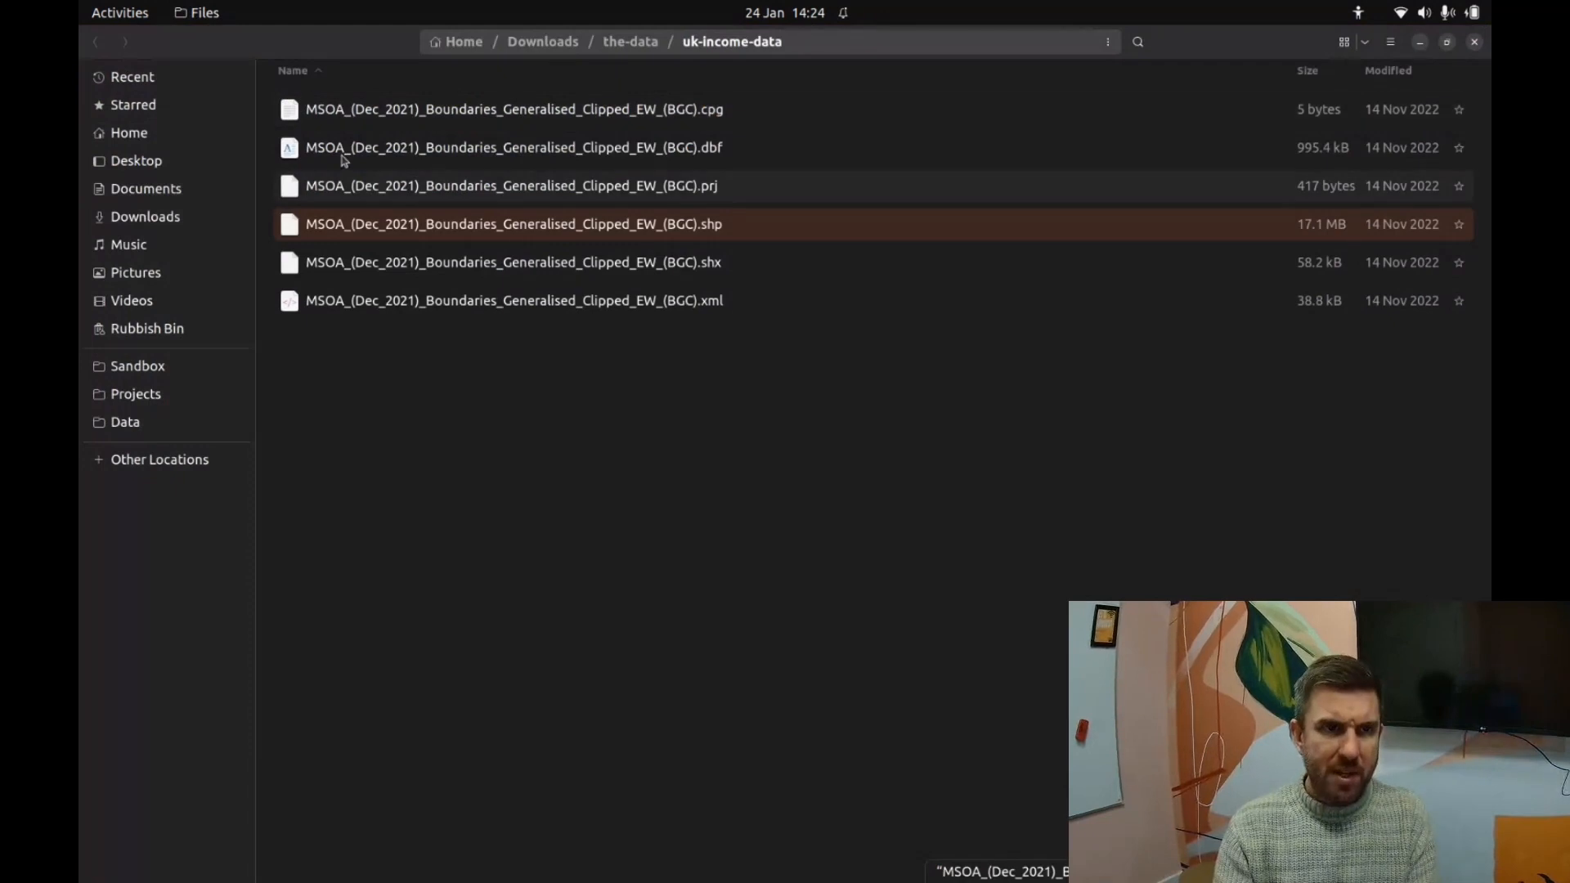
click(710, 510)
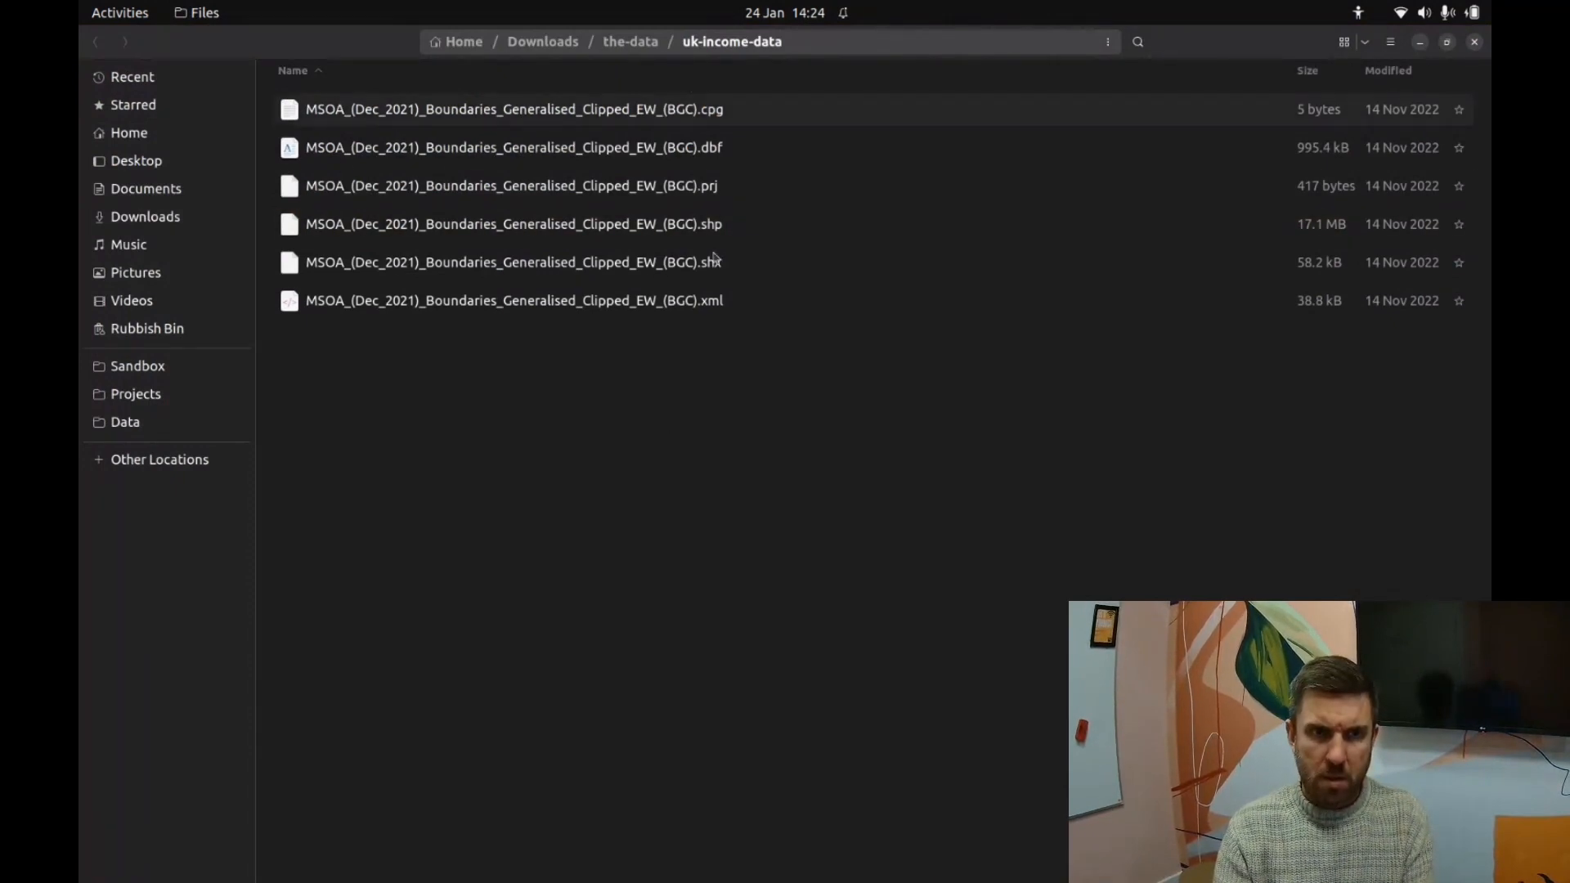
key(alt+Tab)
click(699, 464)
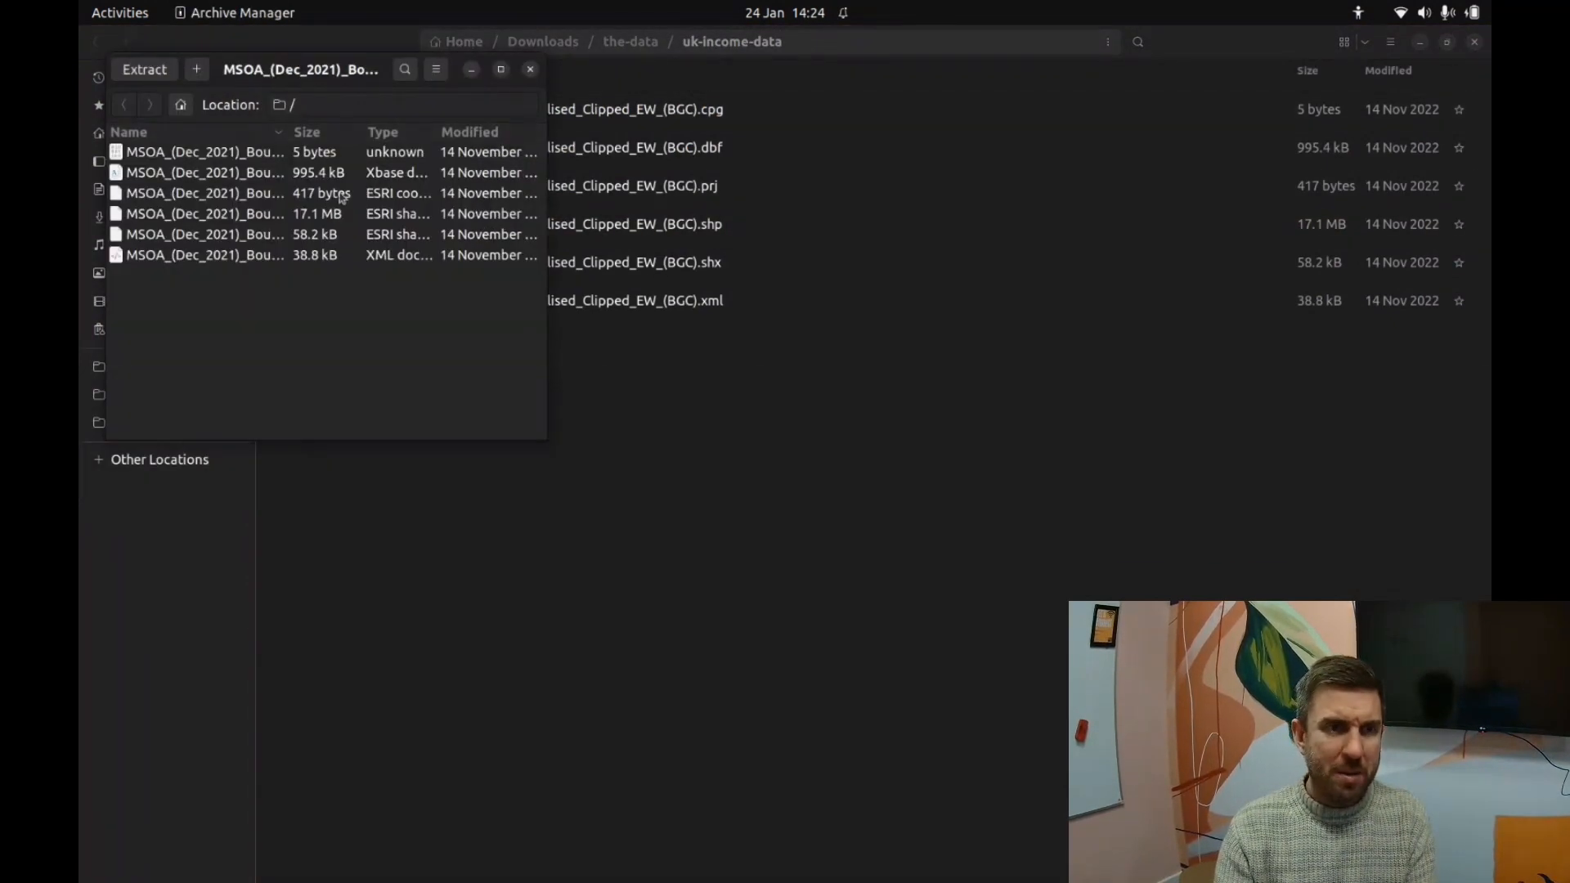
Step: Switch to LibreOffice Calc and save totalannualincome2018 into the-data/uk-income-data, keeping the Text CSV format
key(alt+Tab)
key(alt+Tab)
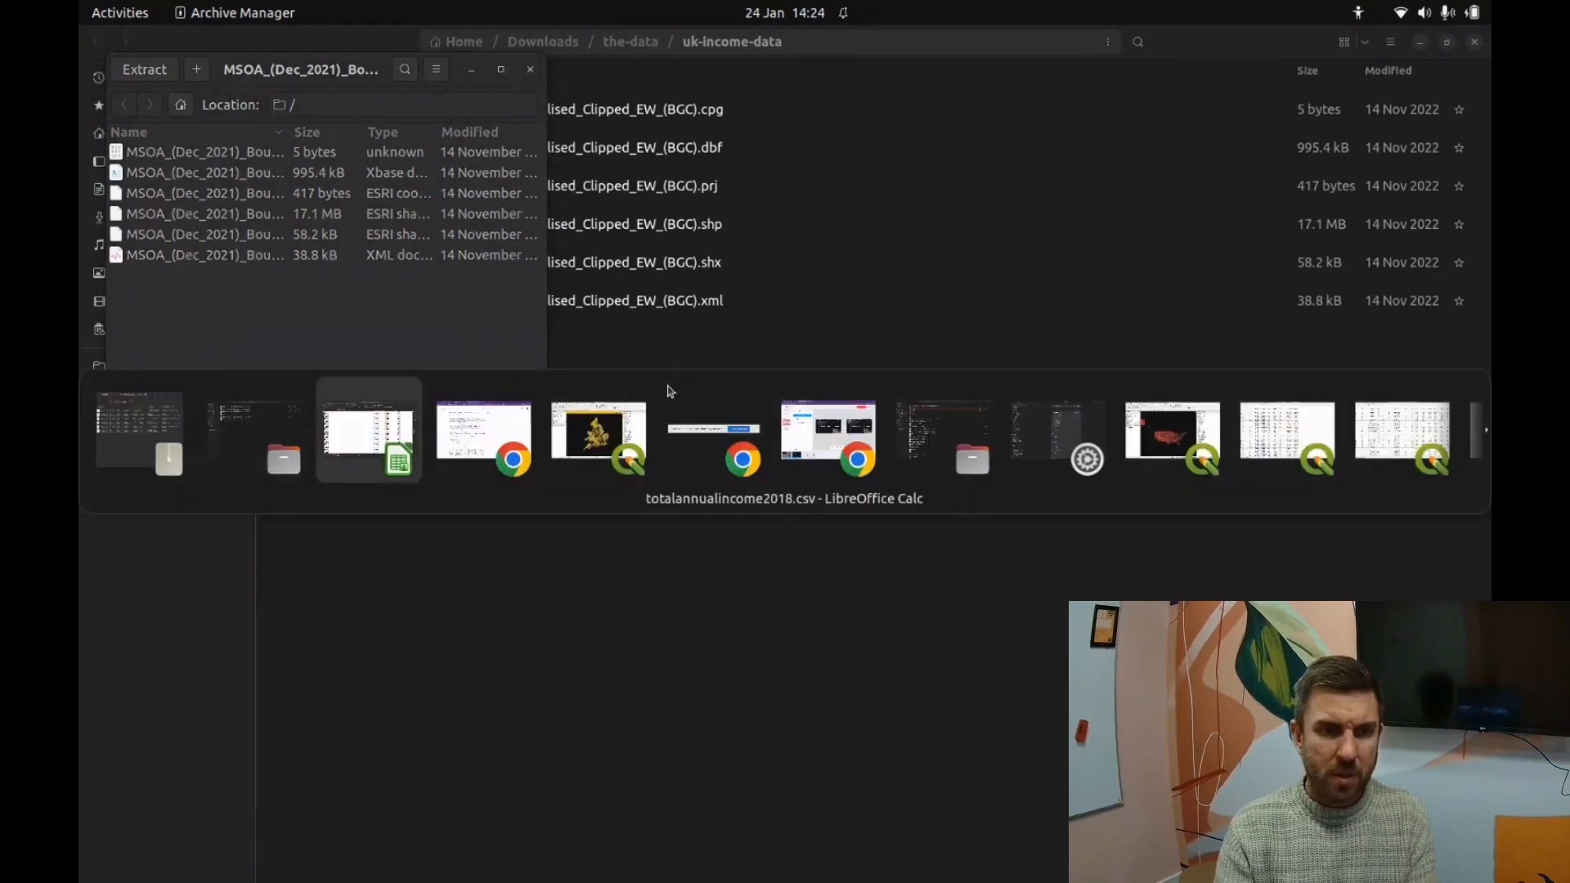
click(104, 65)
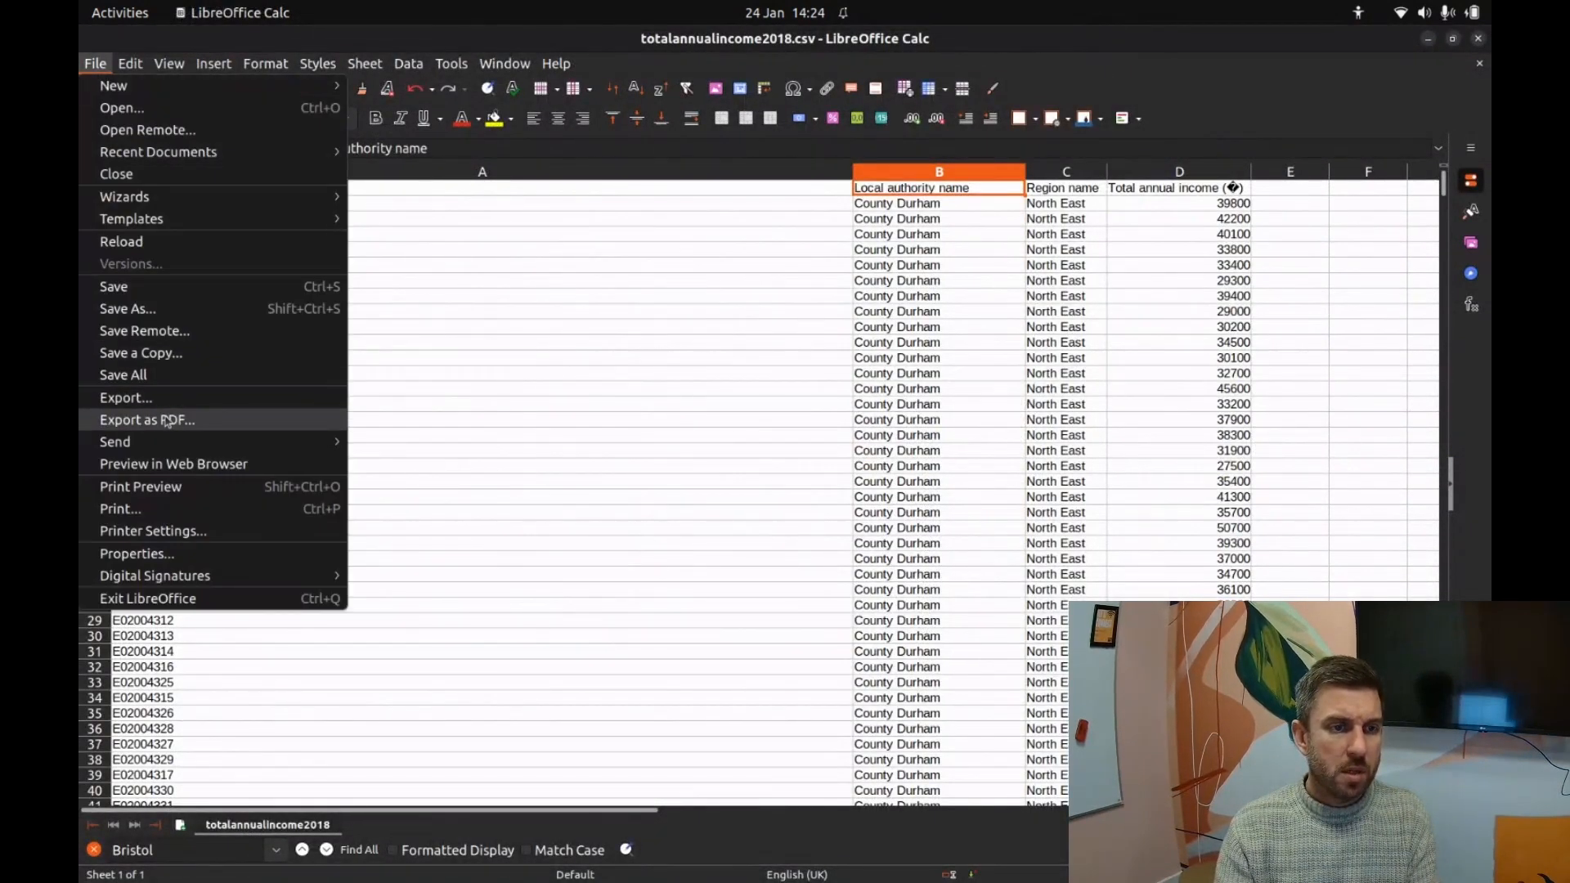
click(129, 308)
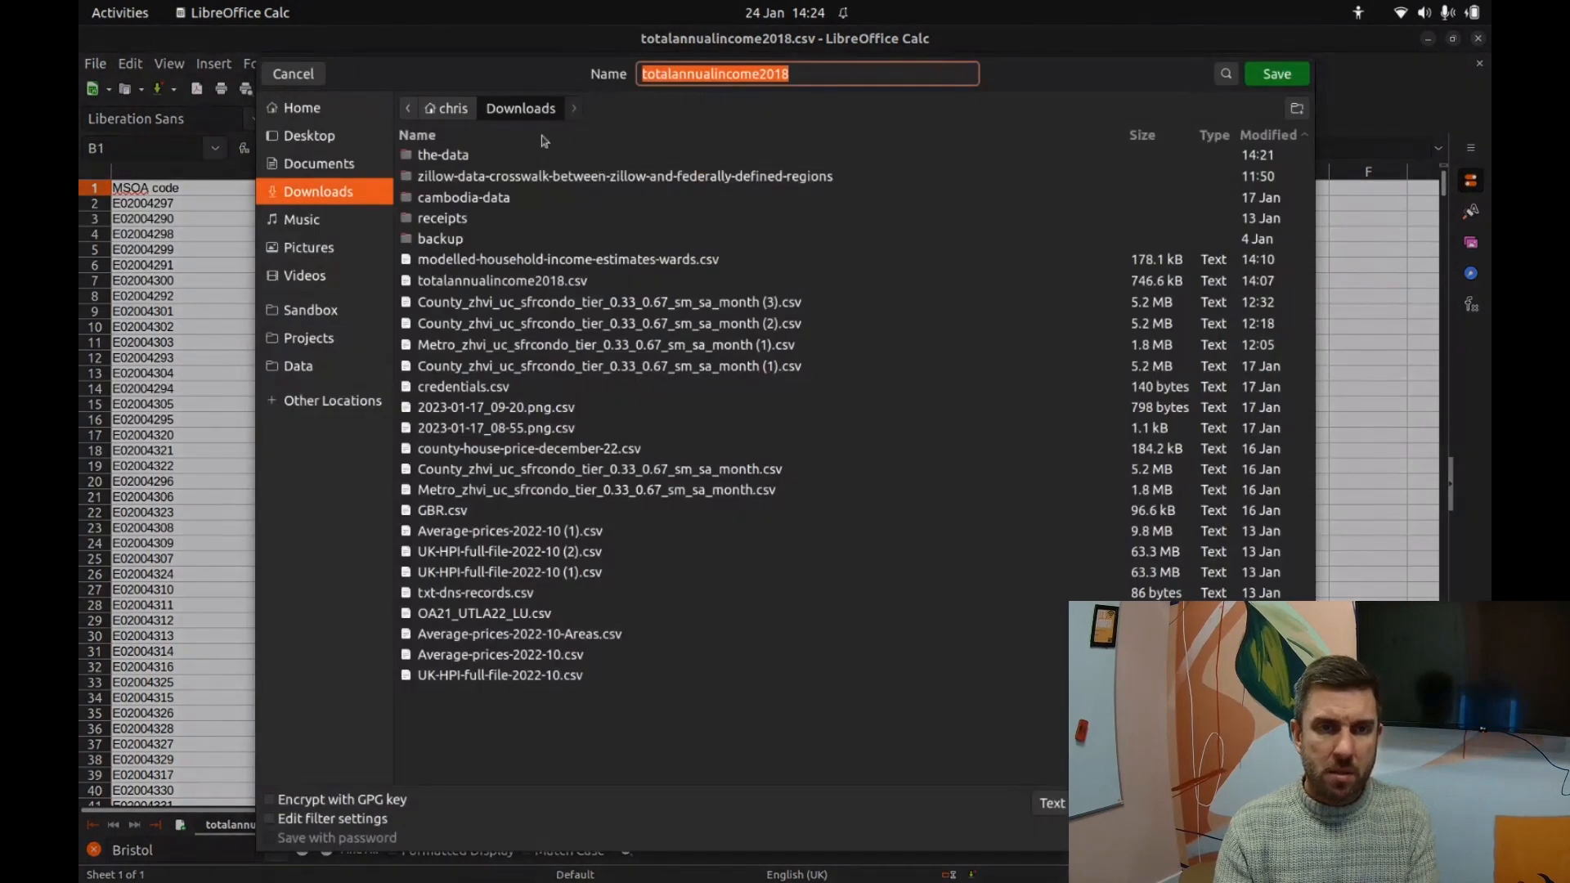
double_click(452, 157)
double_click(463, 160)
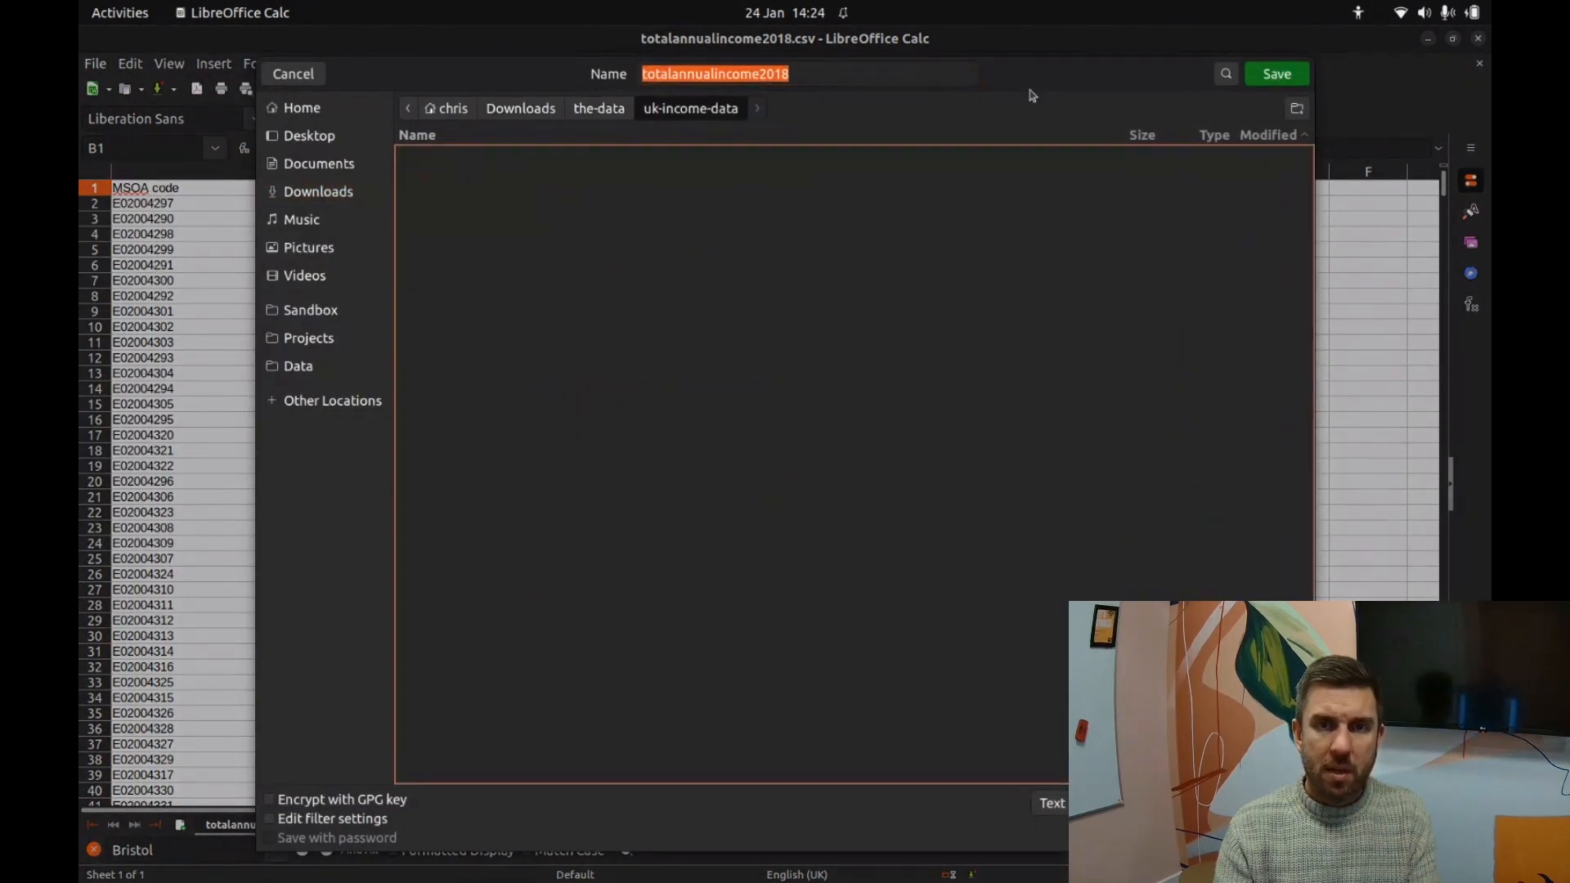
click(1290, 79)
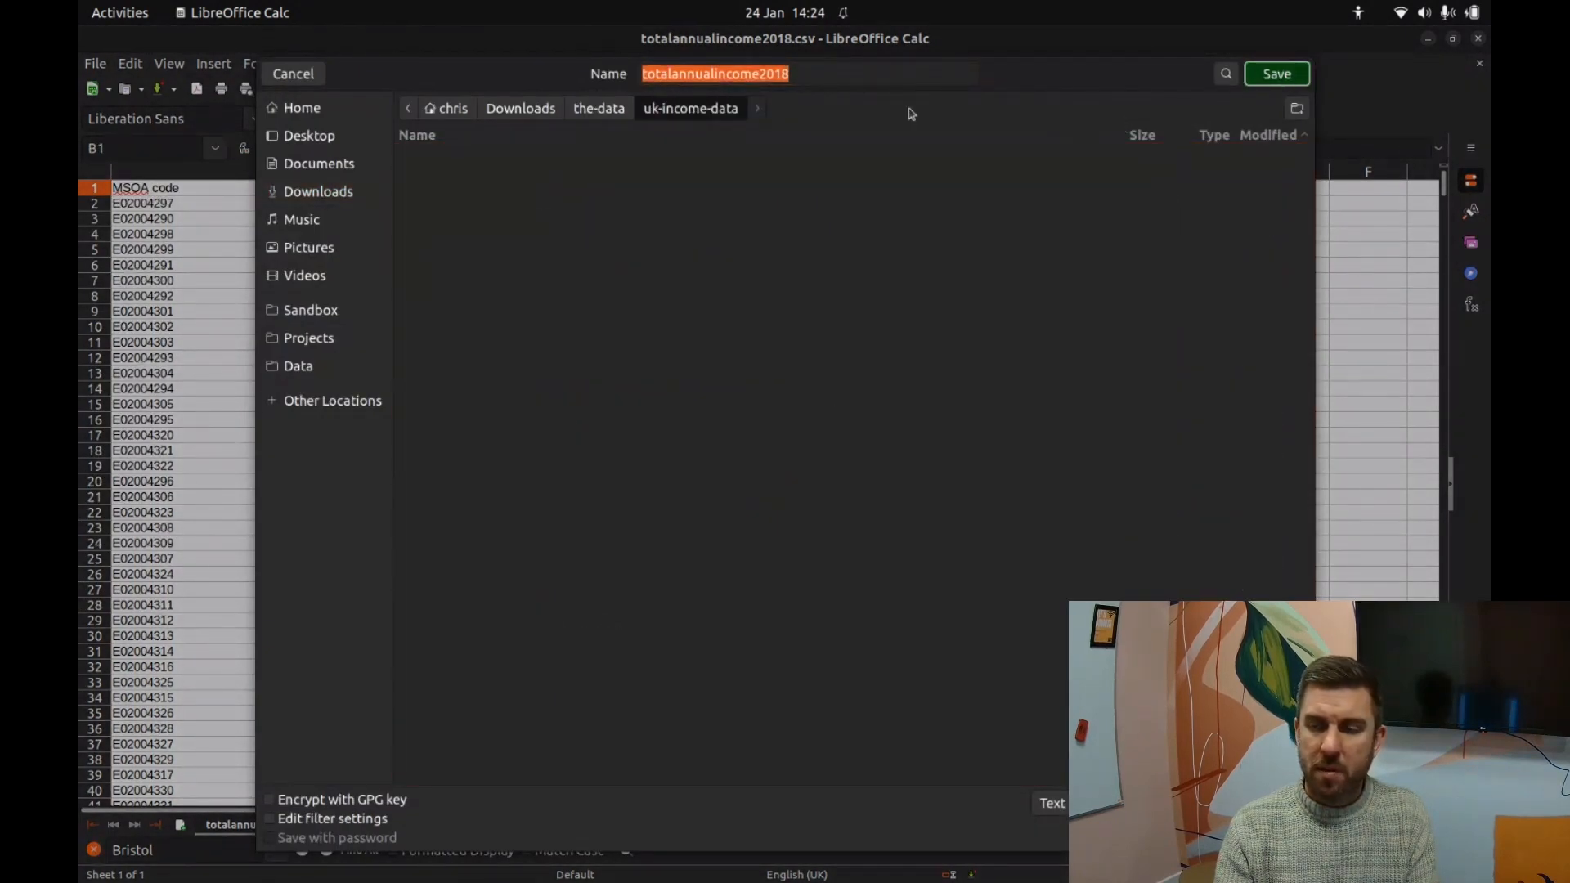
key(Return)
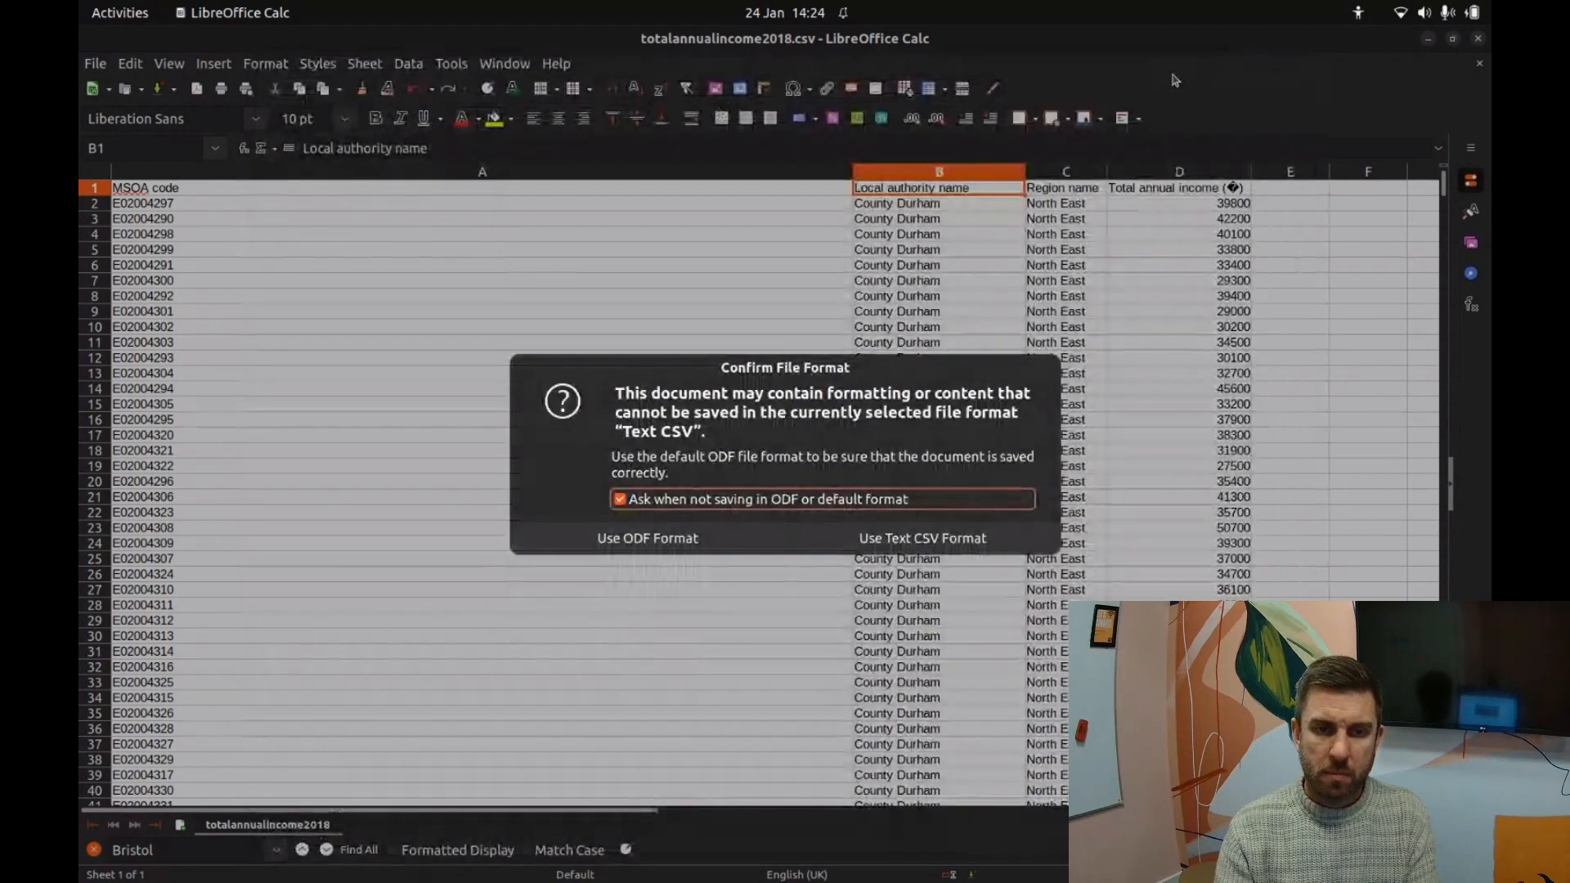
click(946, 541)
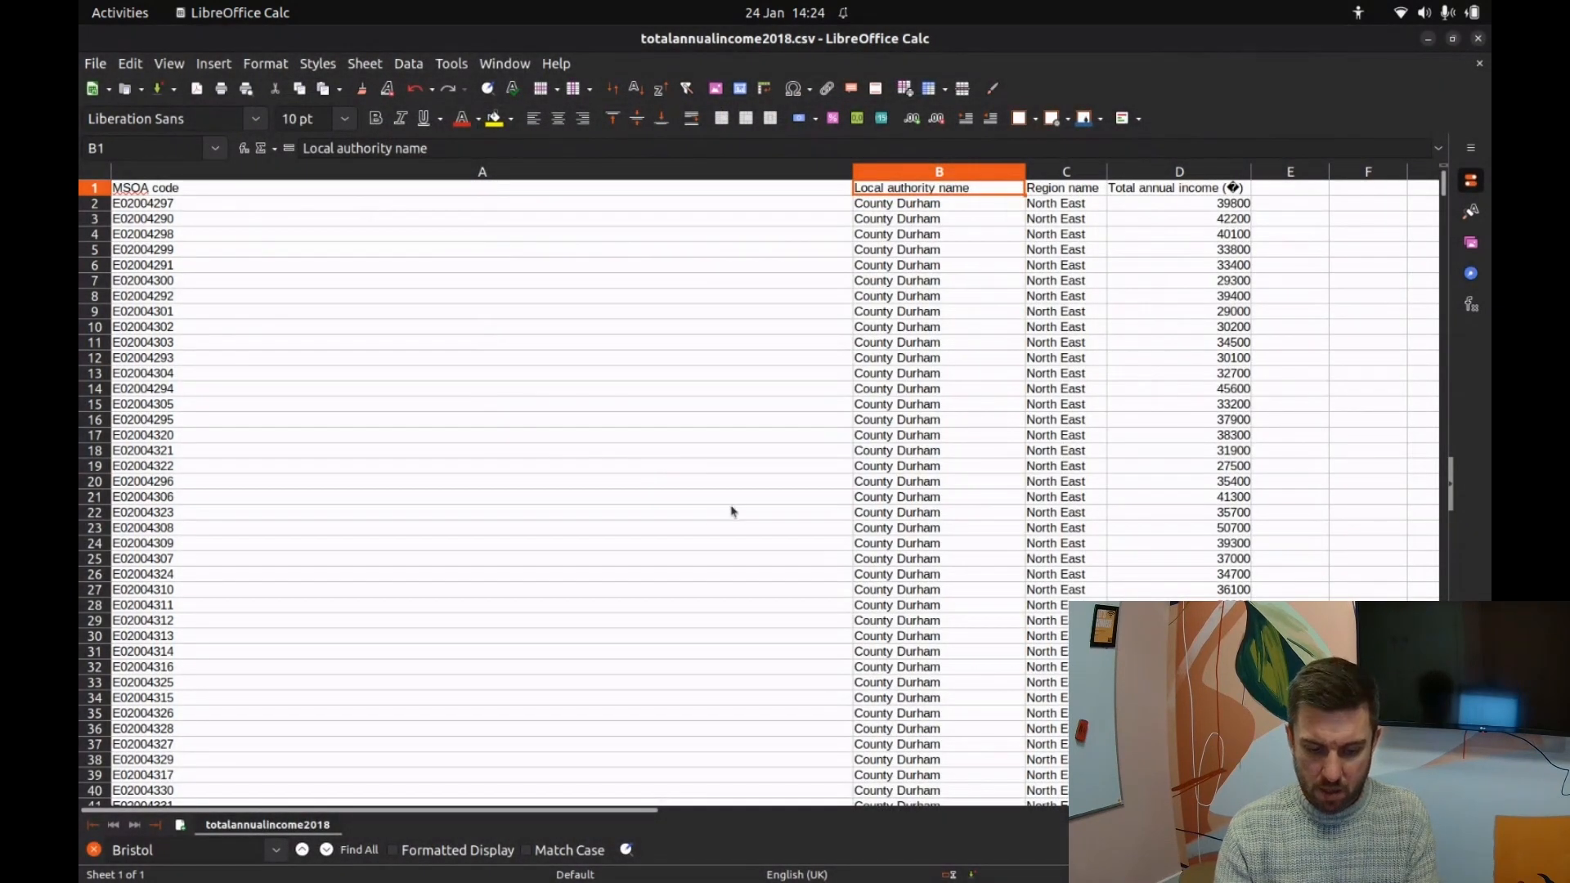
Step: Switch to the QGIS project with the MSOA boundaries and dismiss the coordinate transform warning above the map
key(alt+Tab)
key(alt+Tab)
key(alt+Tab)
key(alt+Tab)
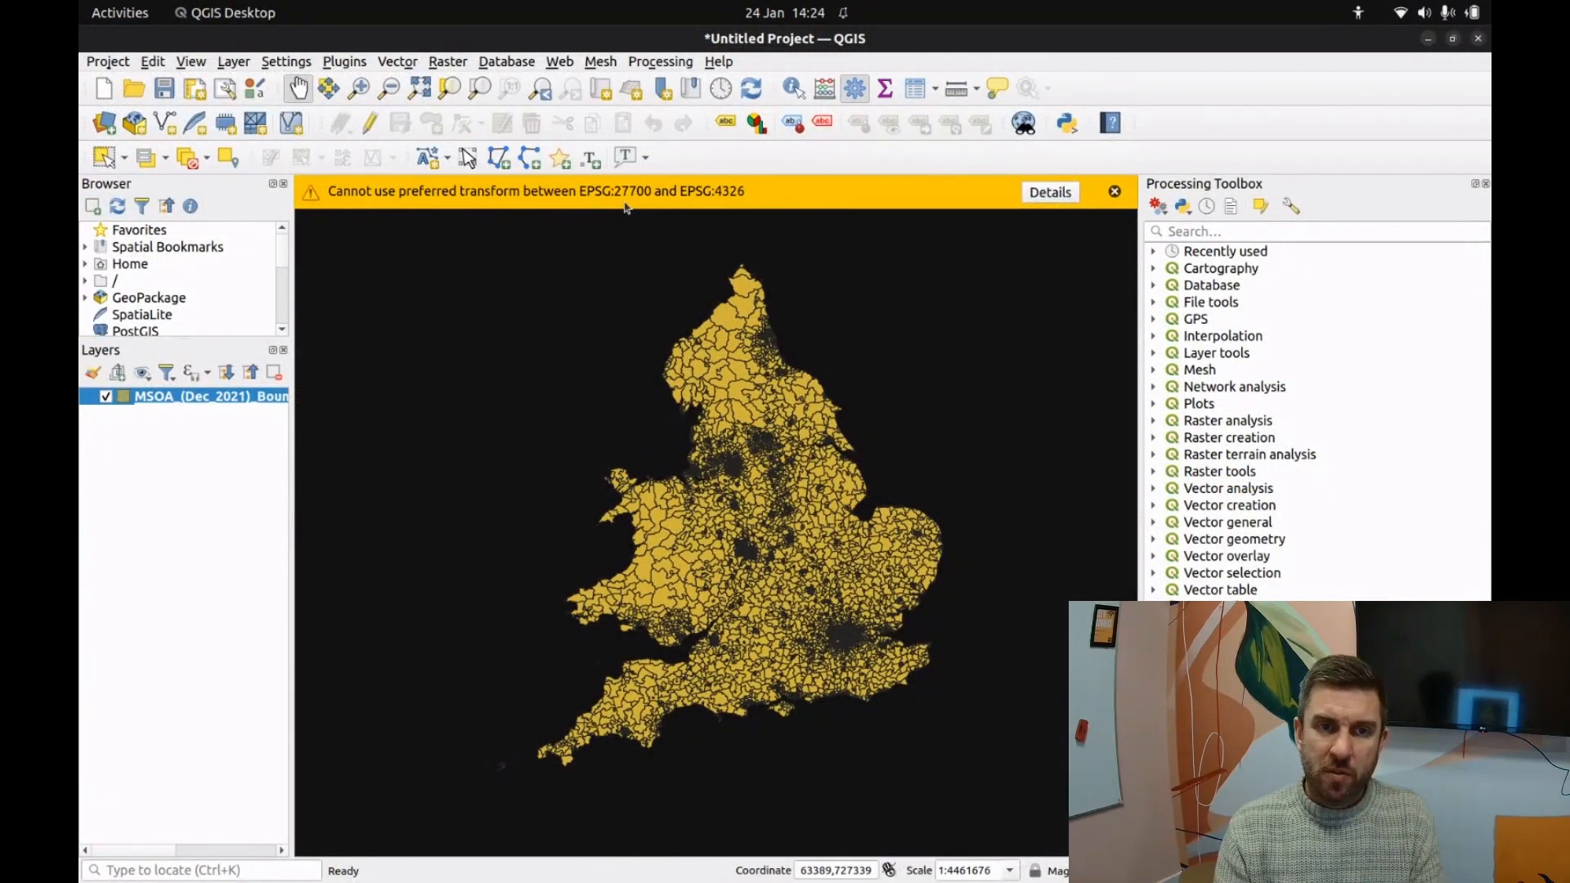
click(1115, 193)
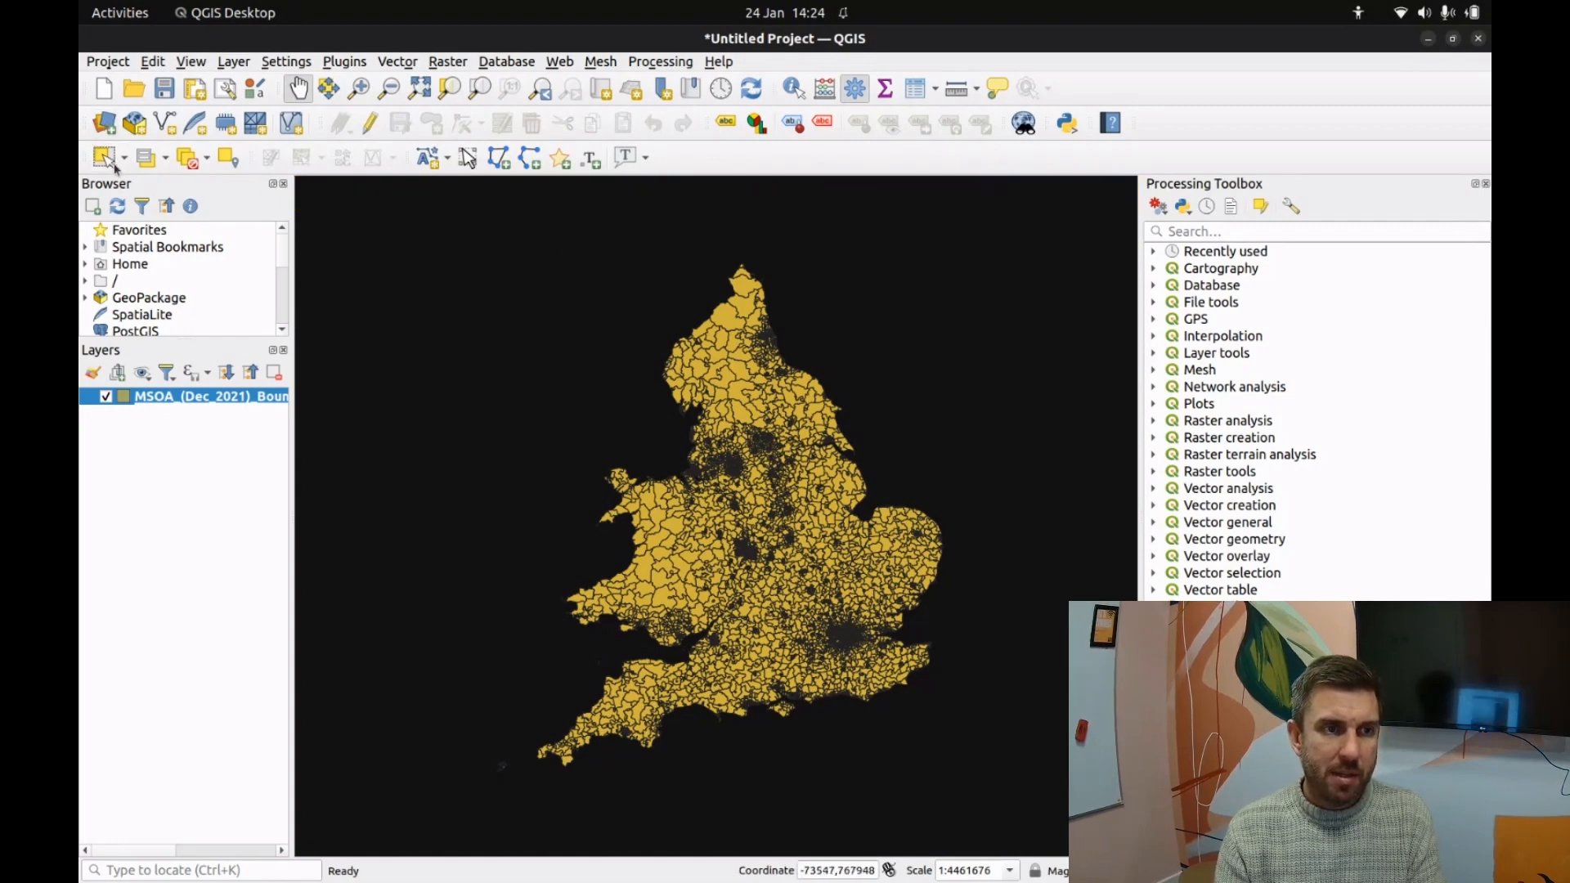
Step: Add totalannualincome2018.csv from the-data/uk-income-data as a vector layer with default options, and close the Data Source Manager
click(104, 122)
click(1129, 372)
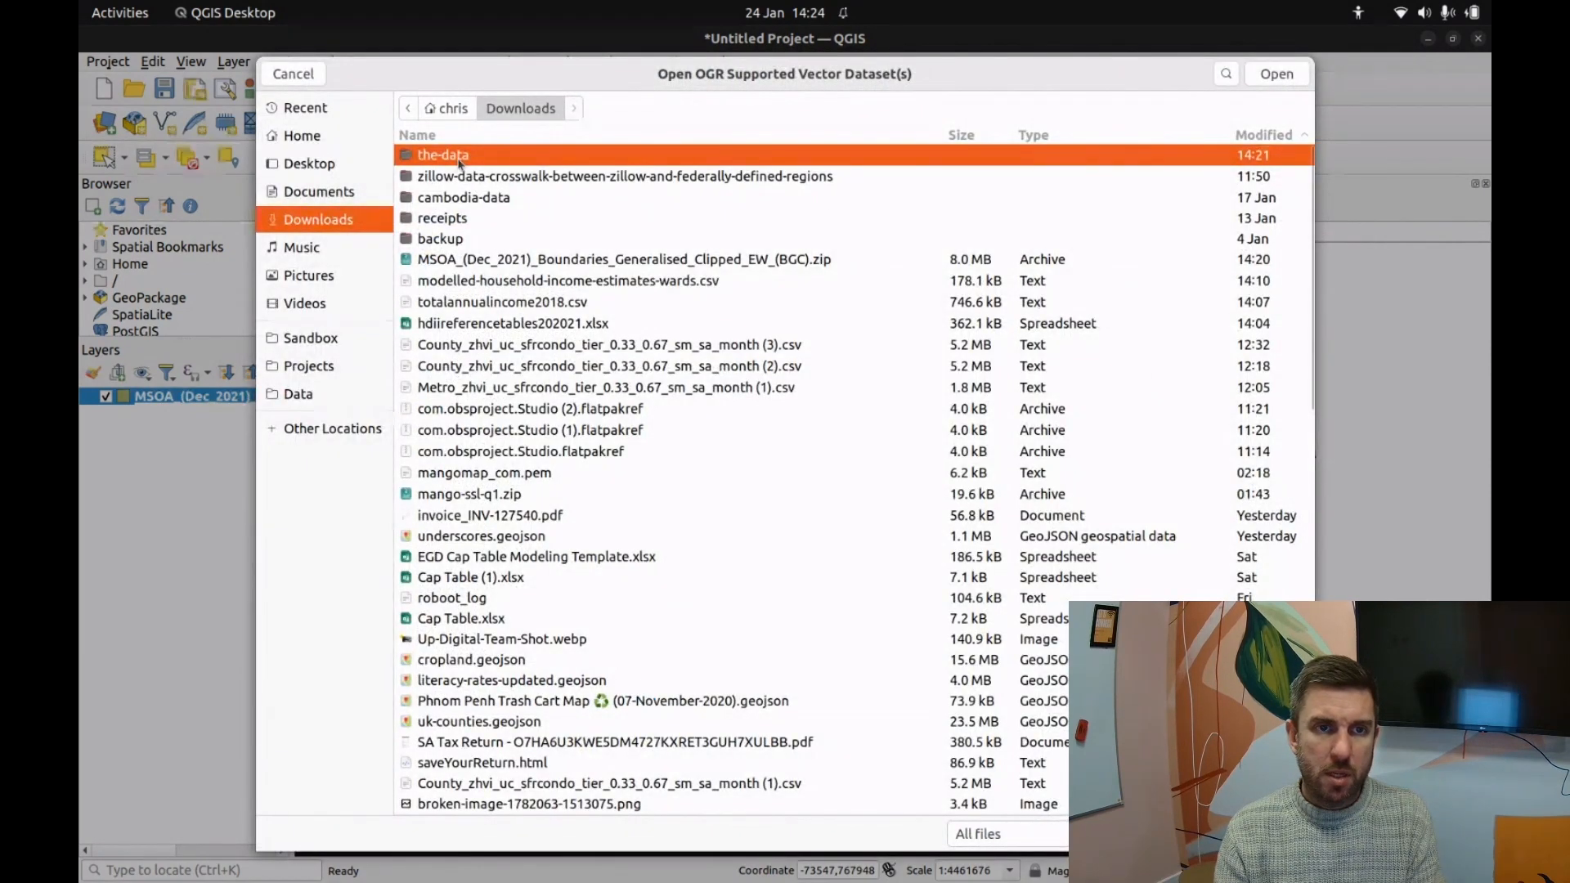
double_click(455, 156)
double_click(457, 155)
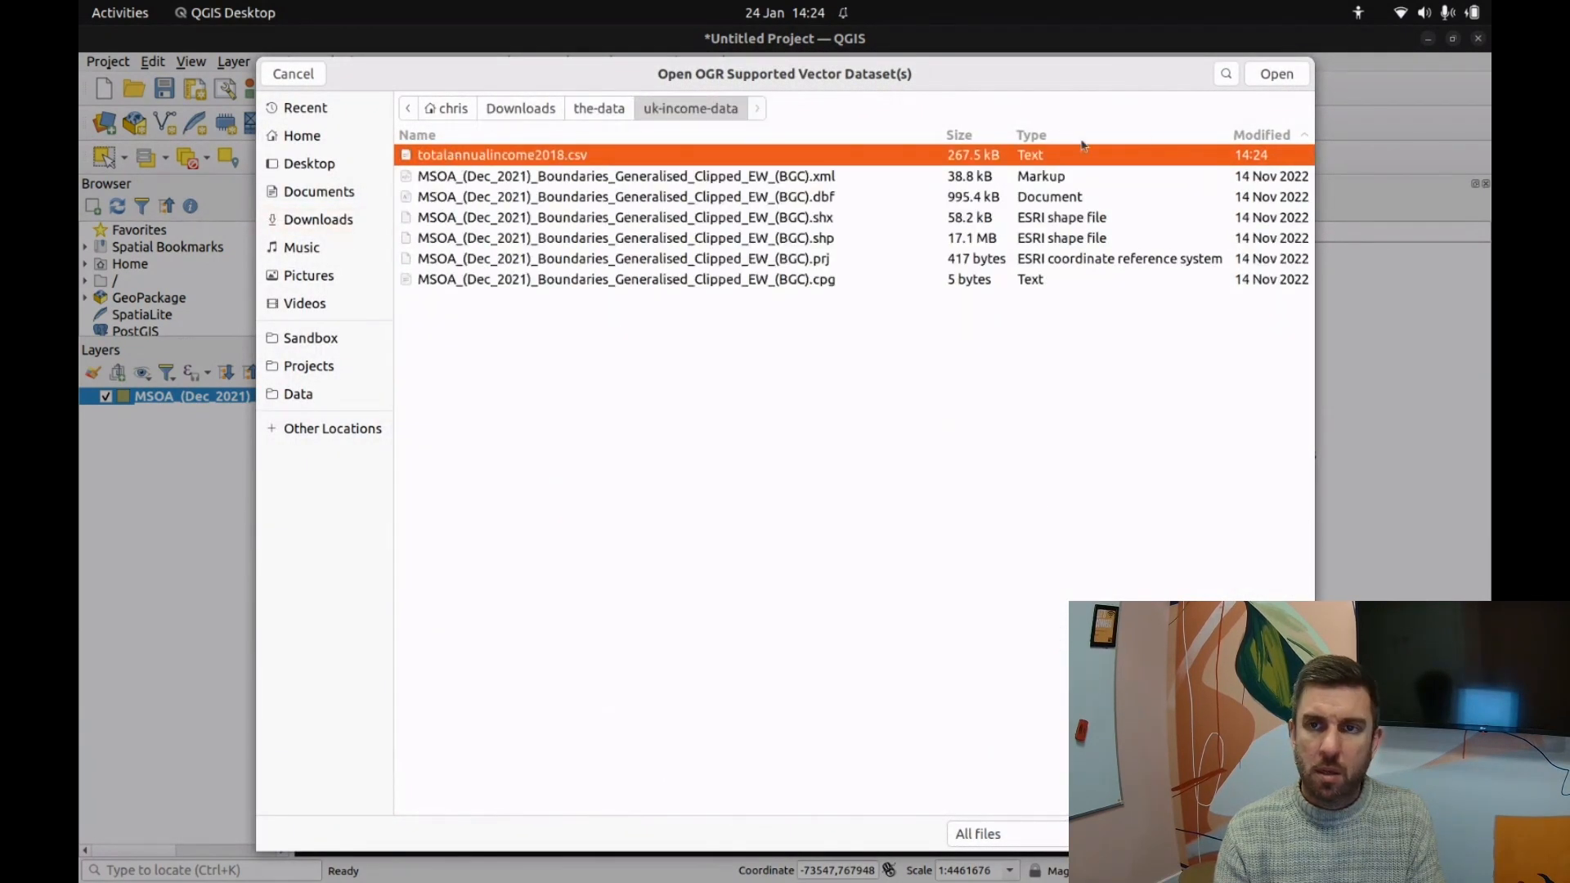
click(1289, 72)
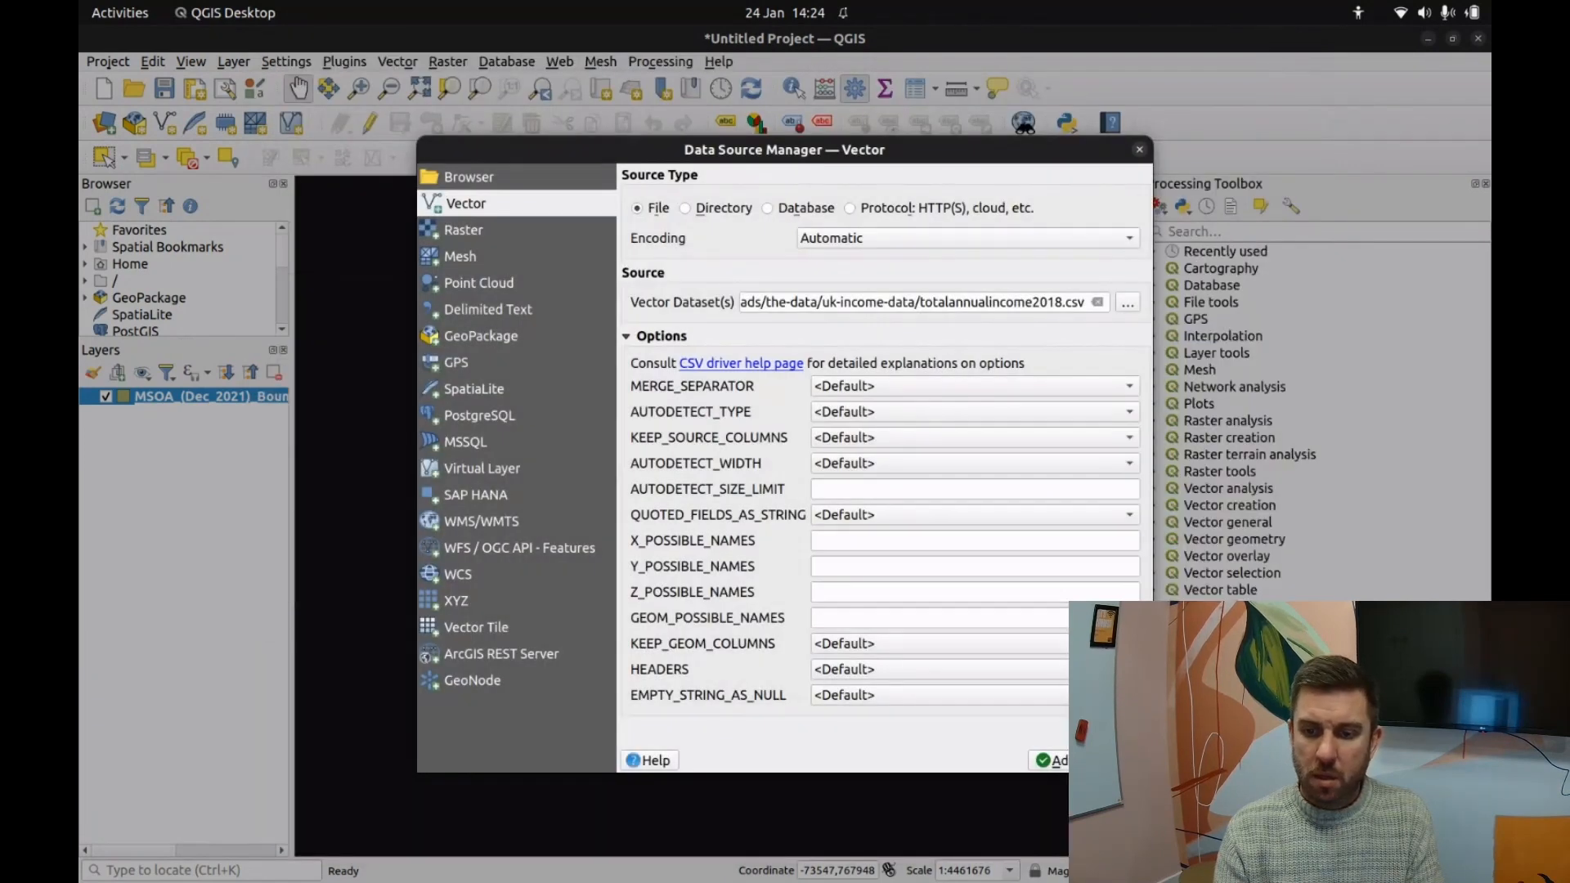
click(1049, 760)
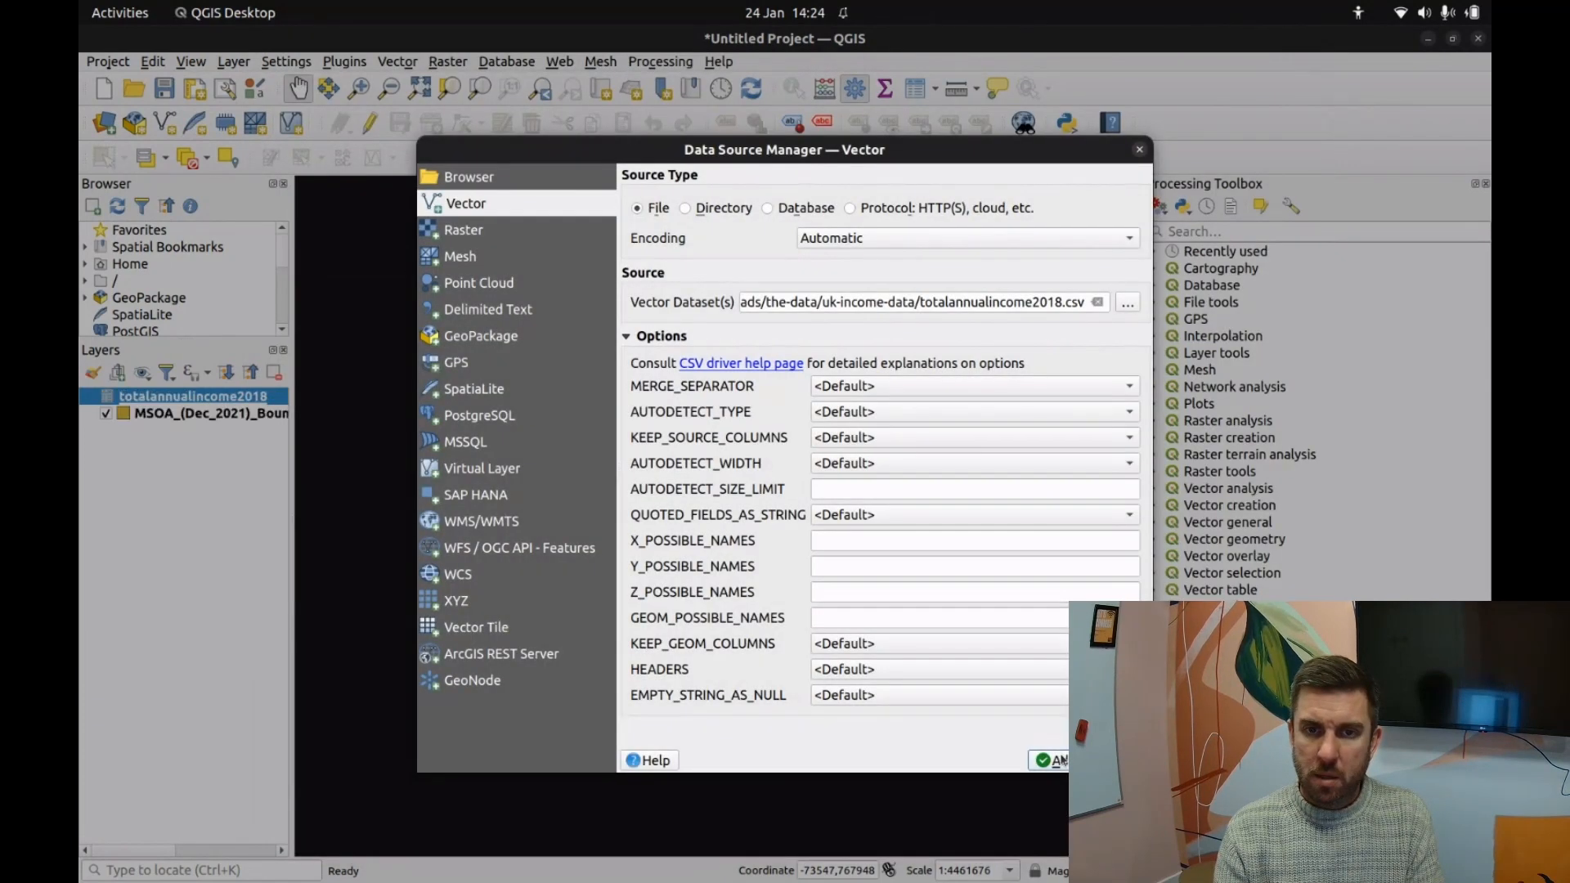
click(1140, 150)
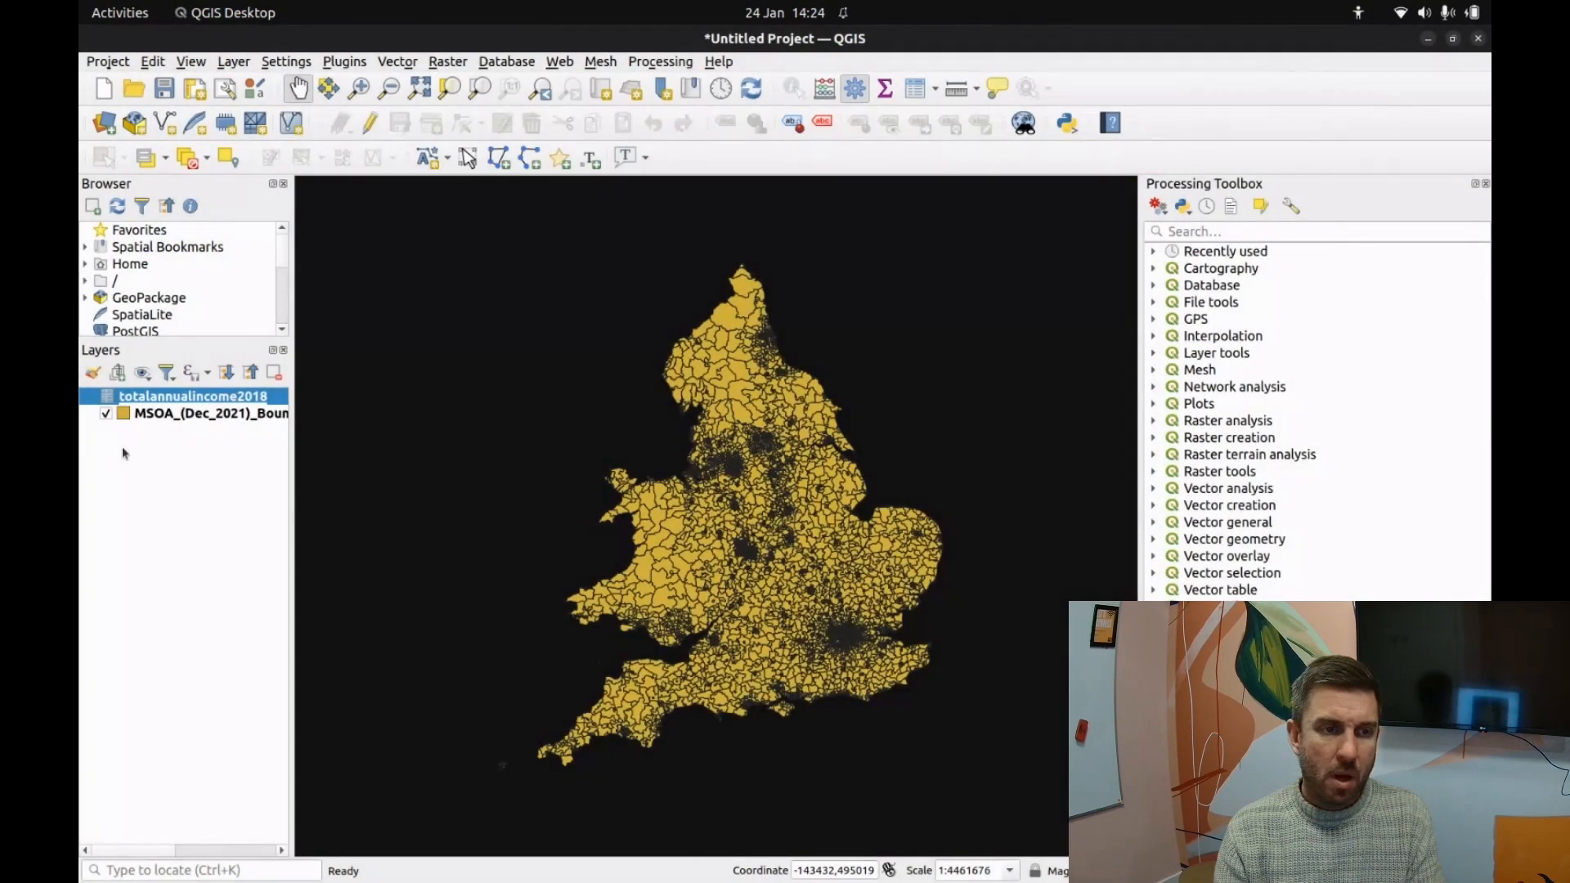
Step: Examine the attribute tables of the totalannualincome2018 and MSOA boundaries layers, and reselect the income layer
right_click(205, 400)
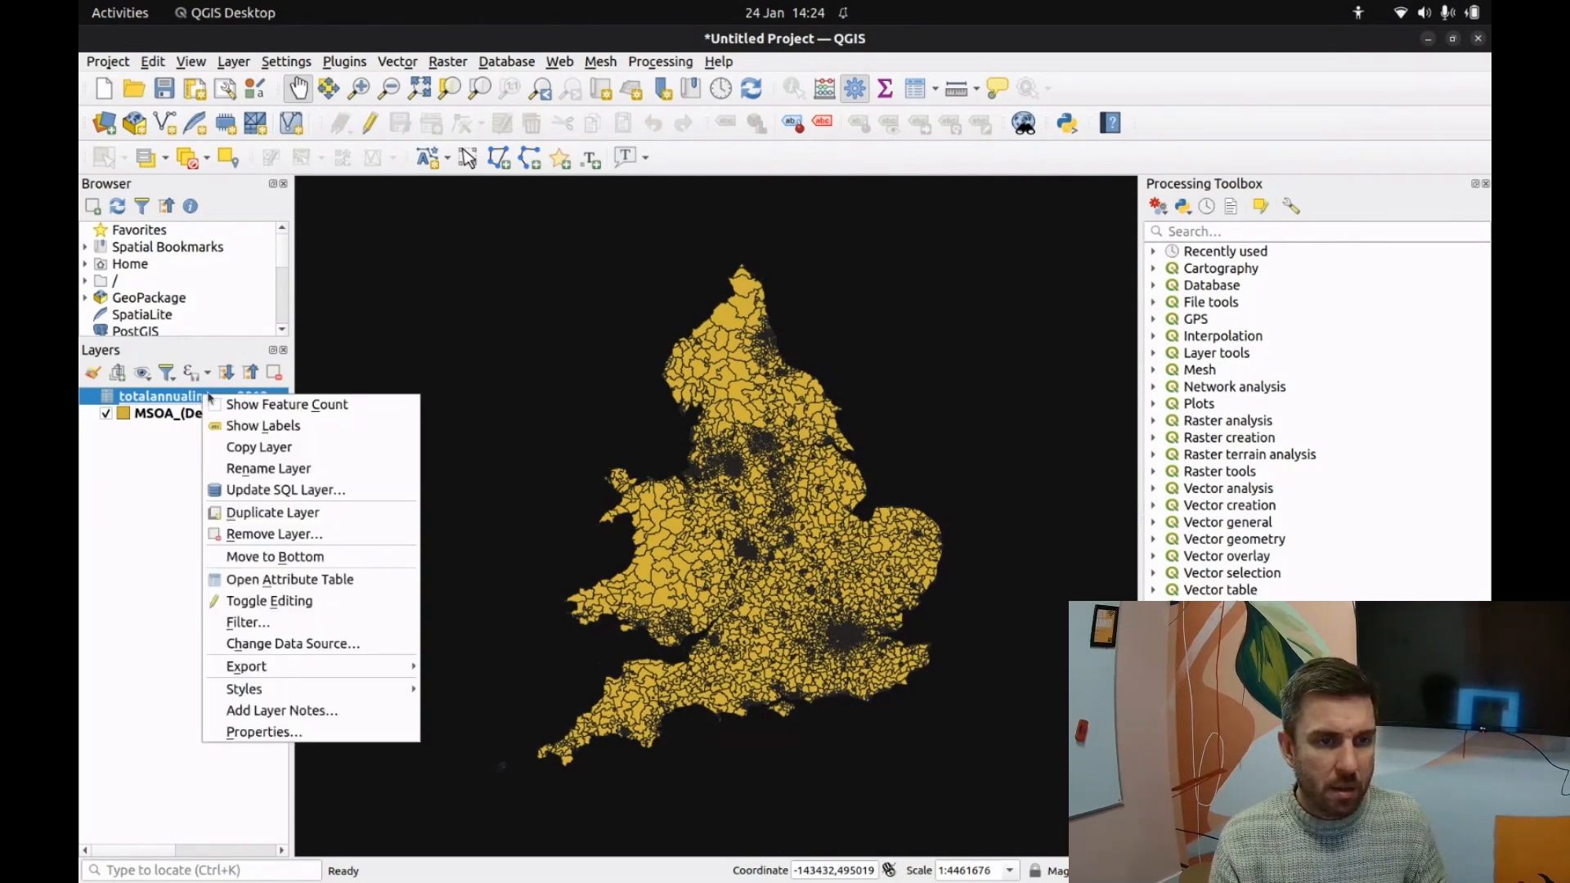
click(329, 581)
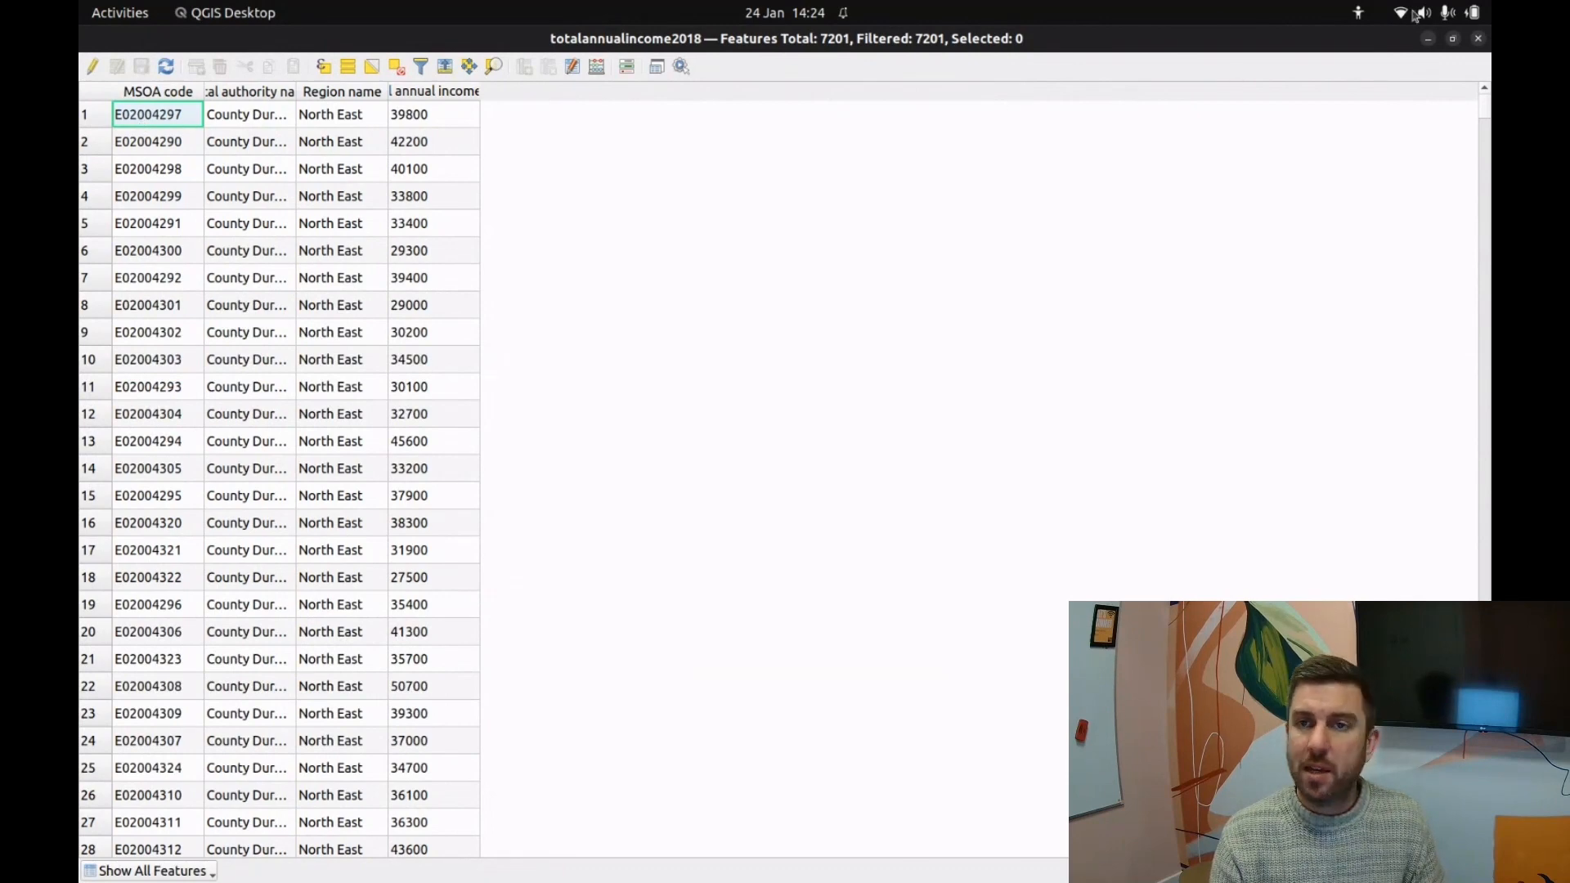
click(1479, 38)
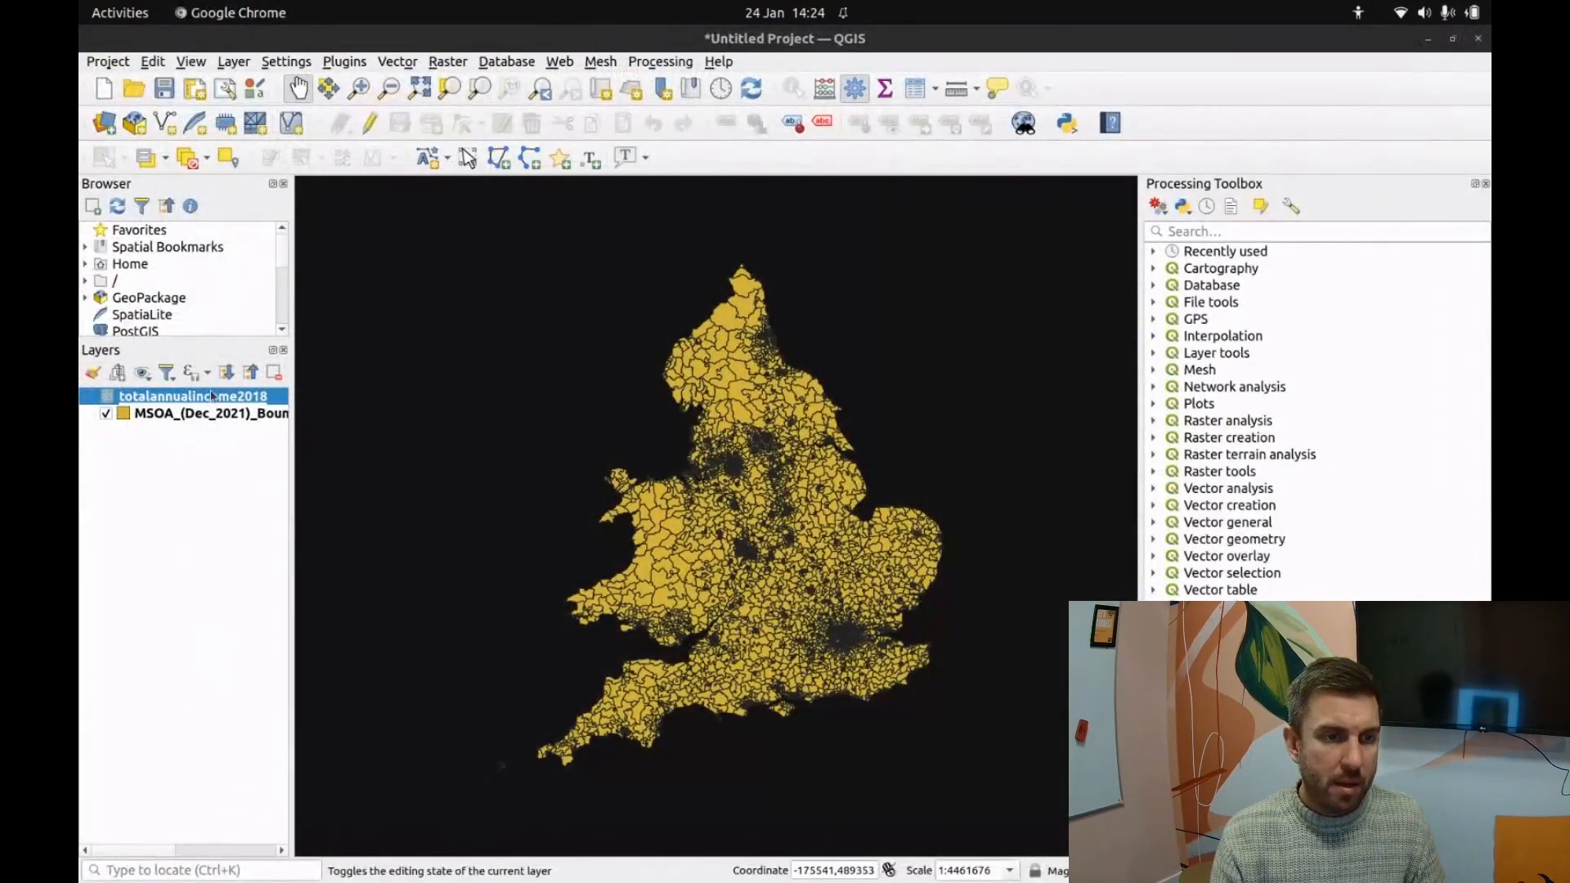
right_click(205, 418)
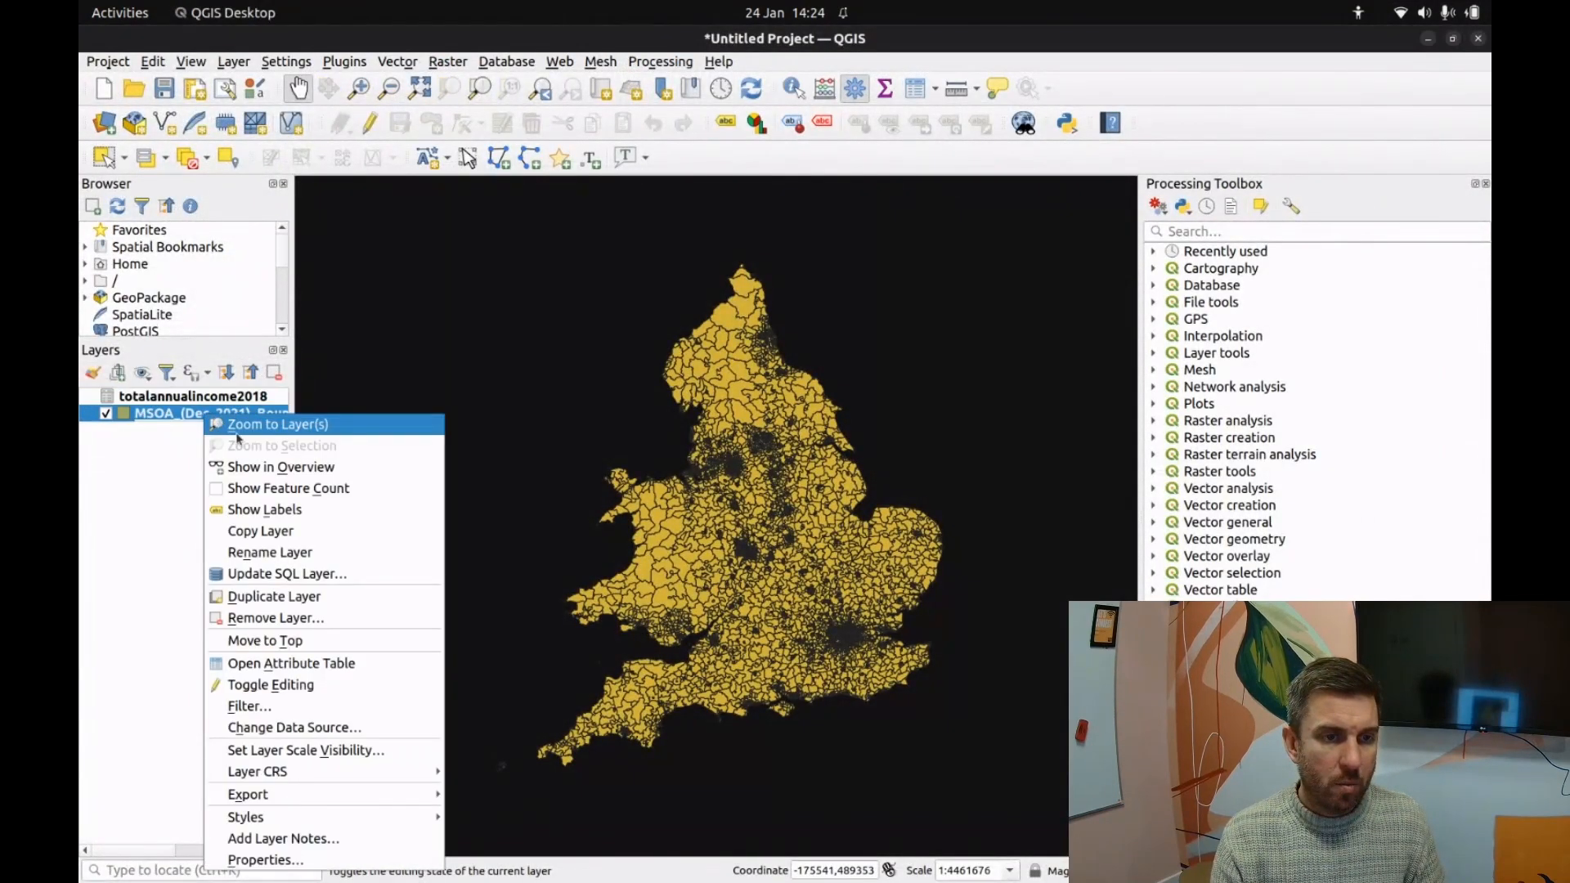
click(286, 662)
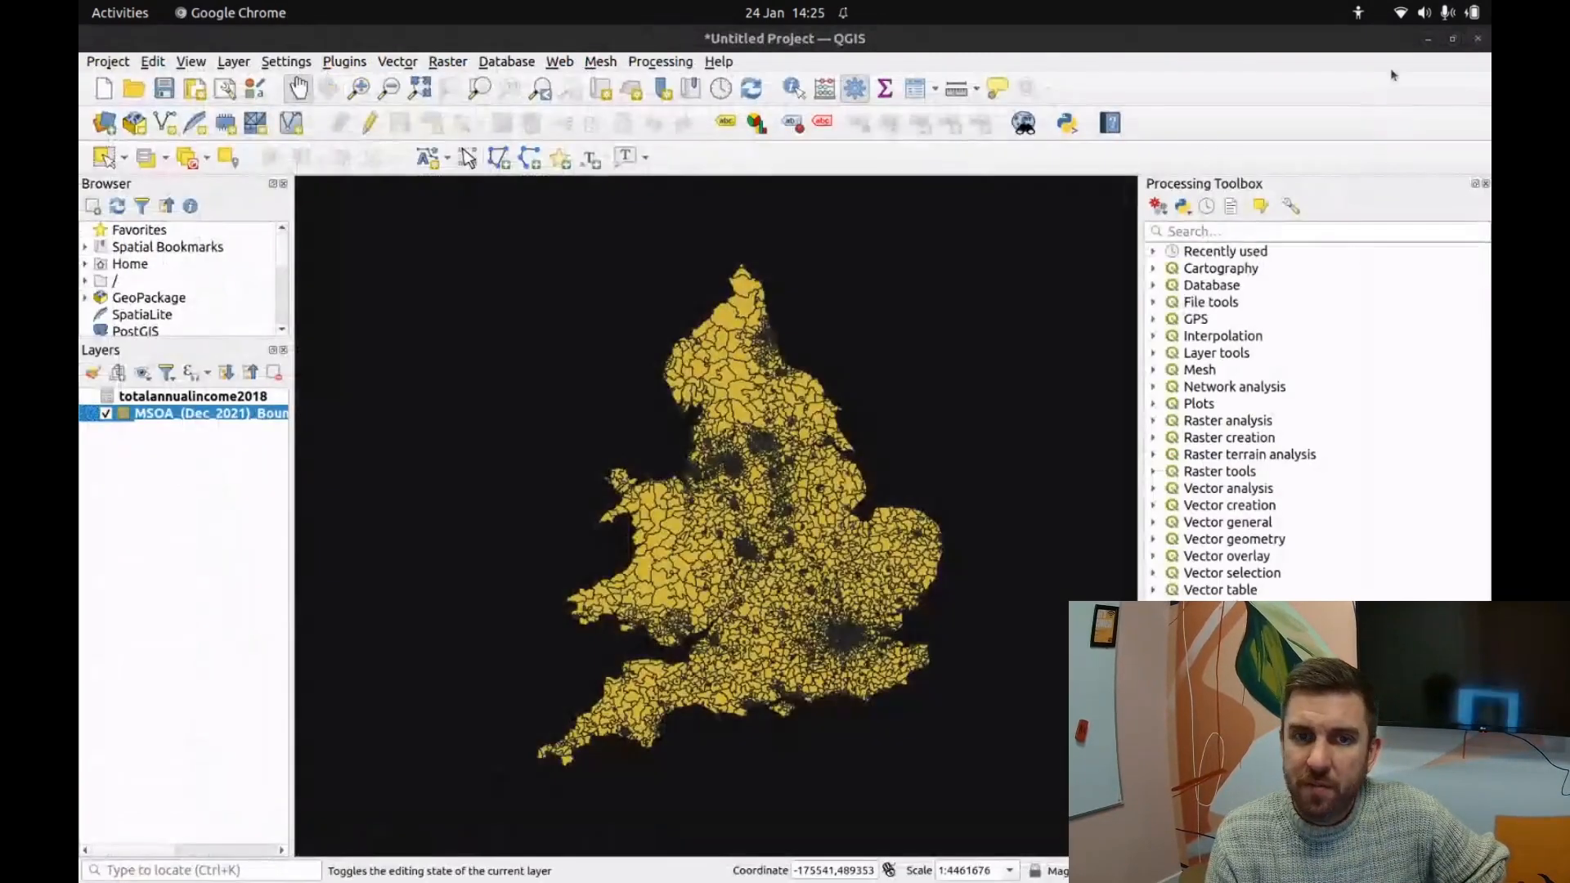
click(1474, 38)
click(190, 399)
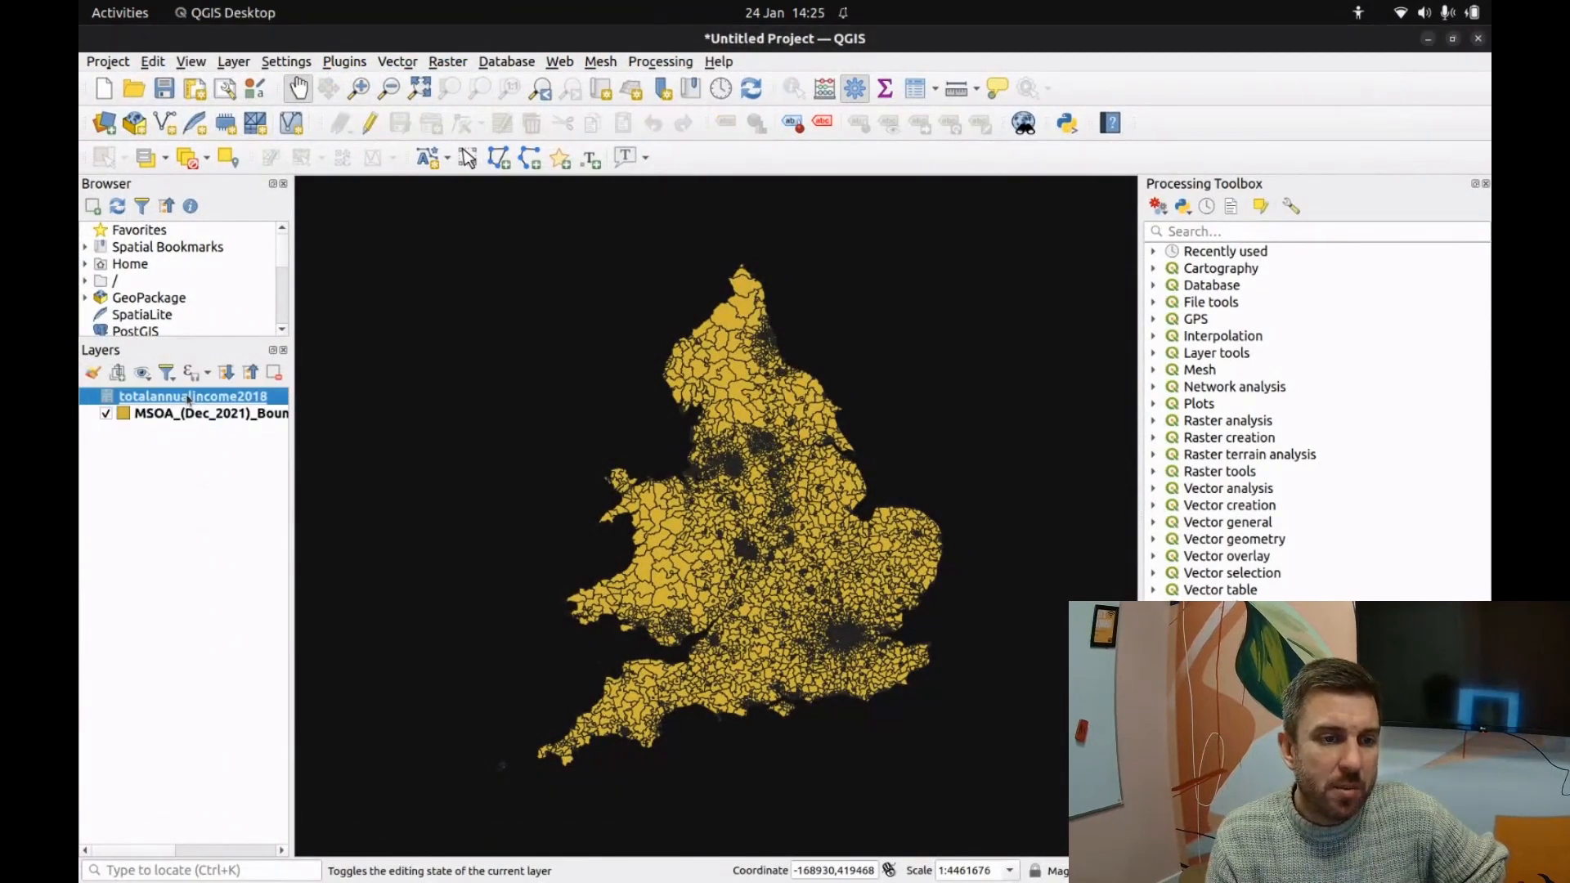
Step: Make the MSOA boundaries attribute table editable and delete its OBJECTID, GlobalID, Shape__Are and Shape__Len fields
click(197, 418)
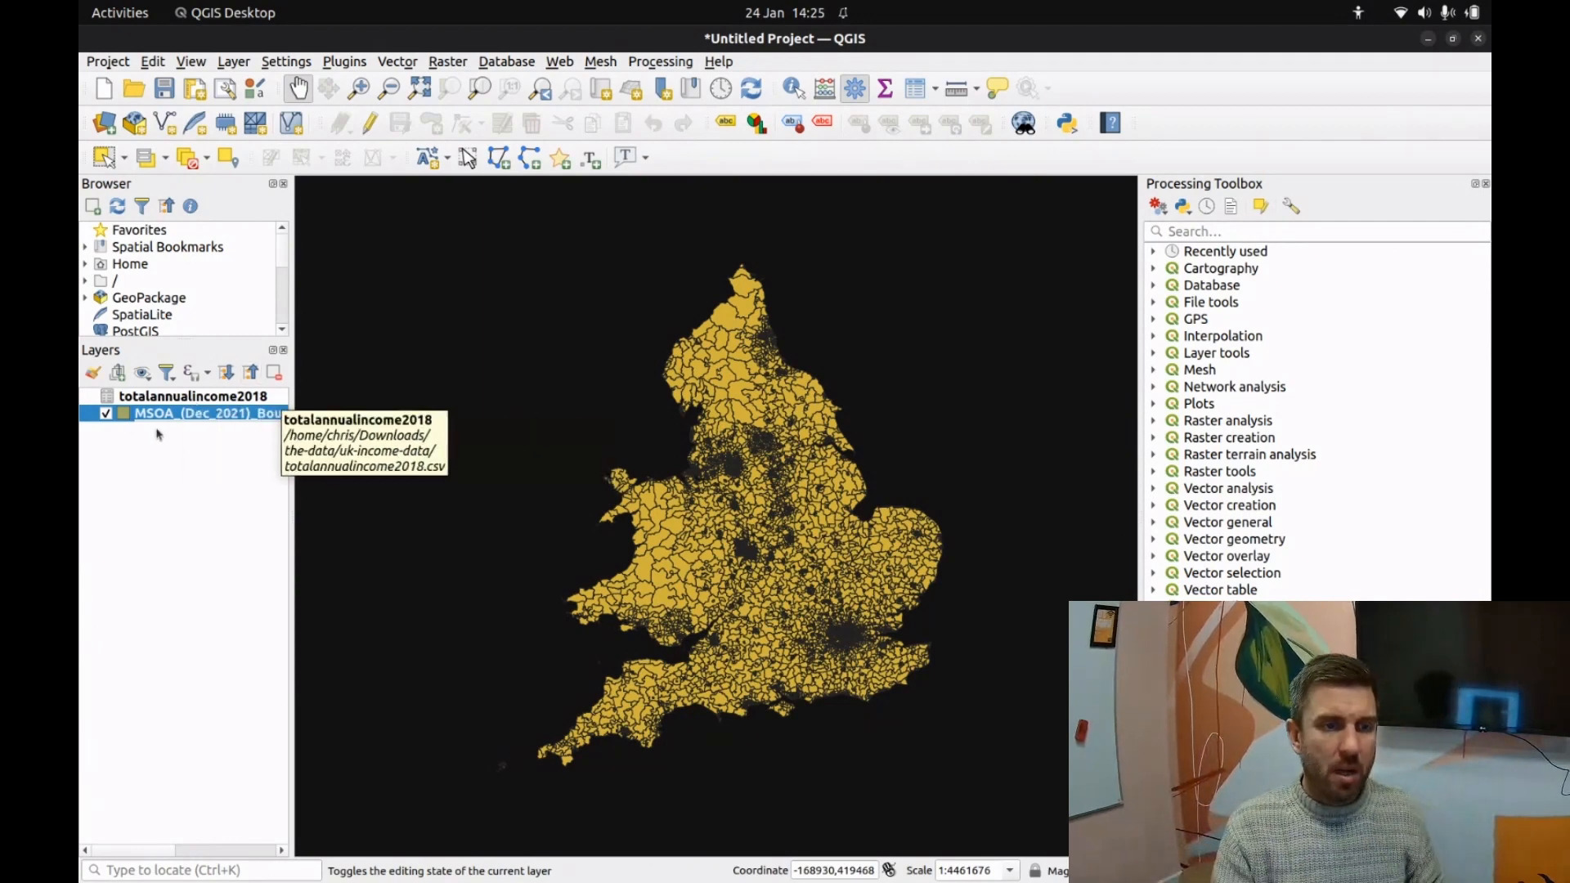
right_click(186, 414)
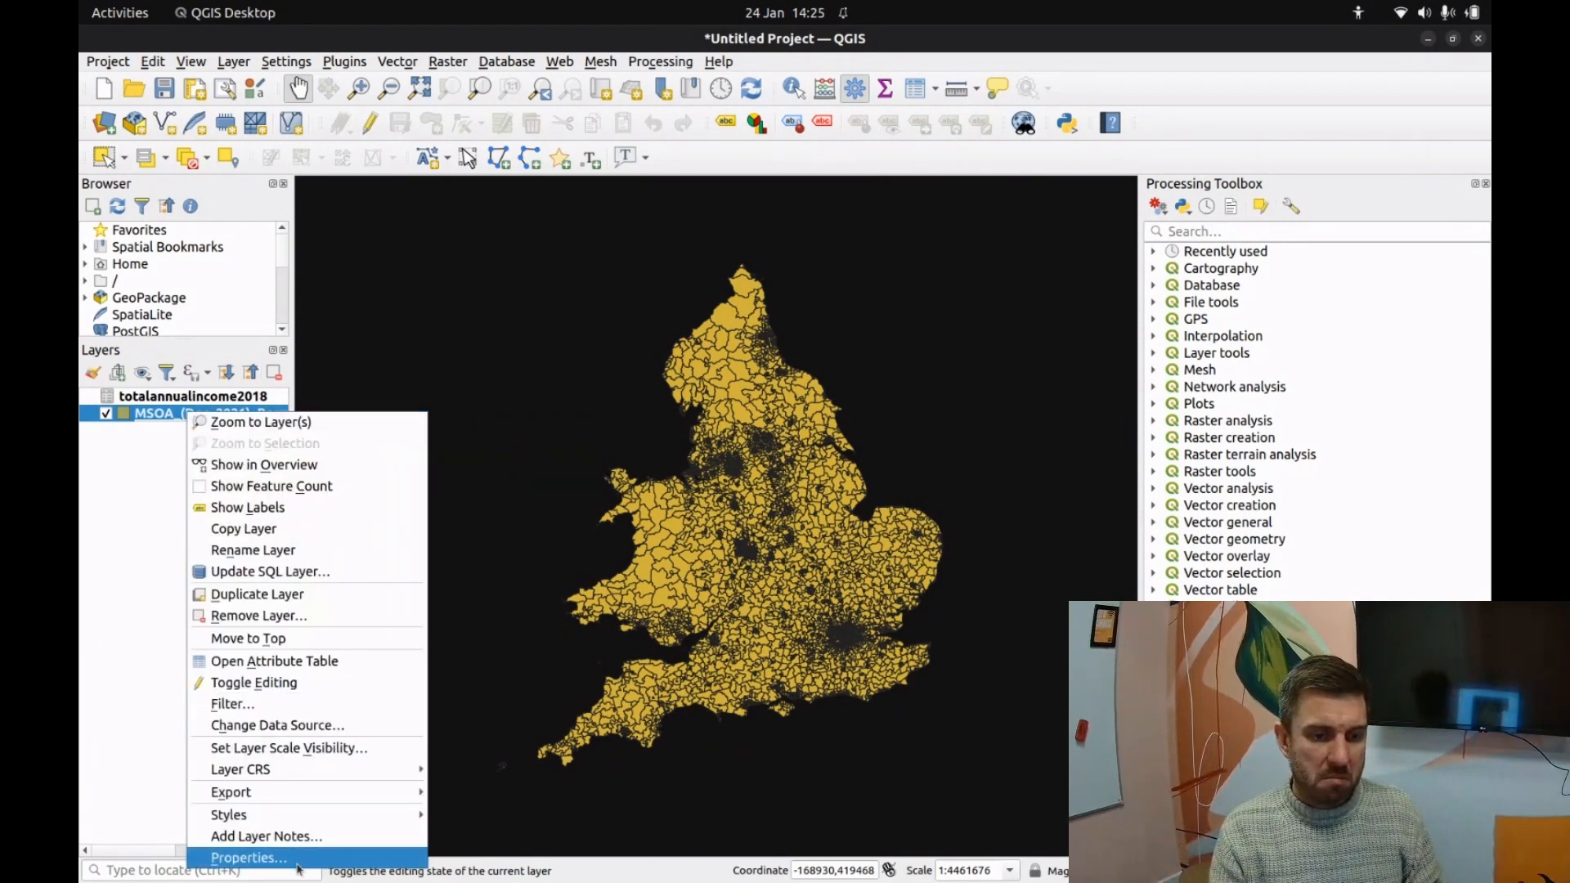
click(287, 669)
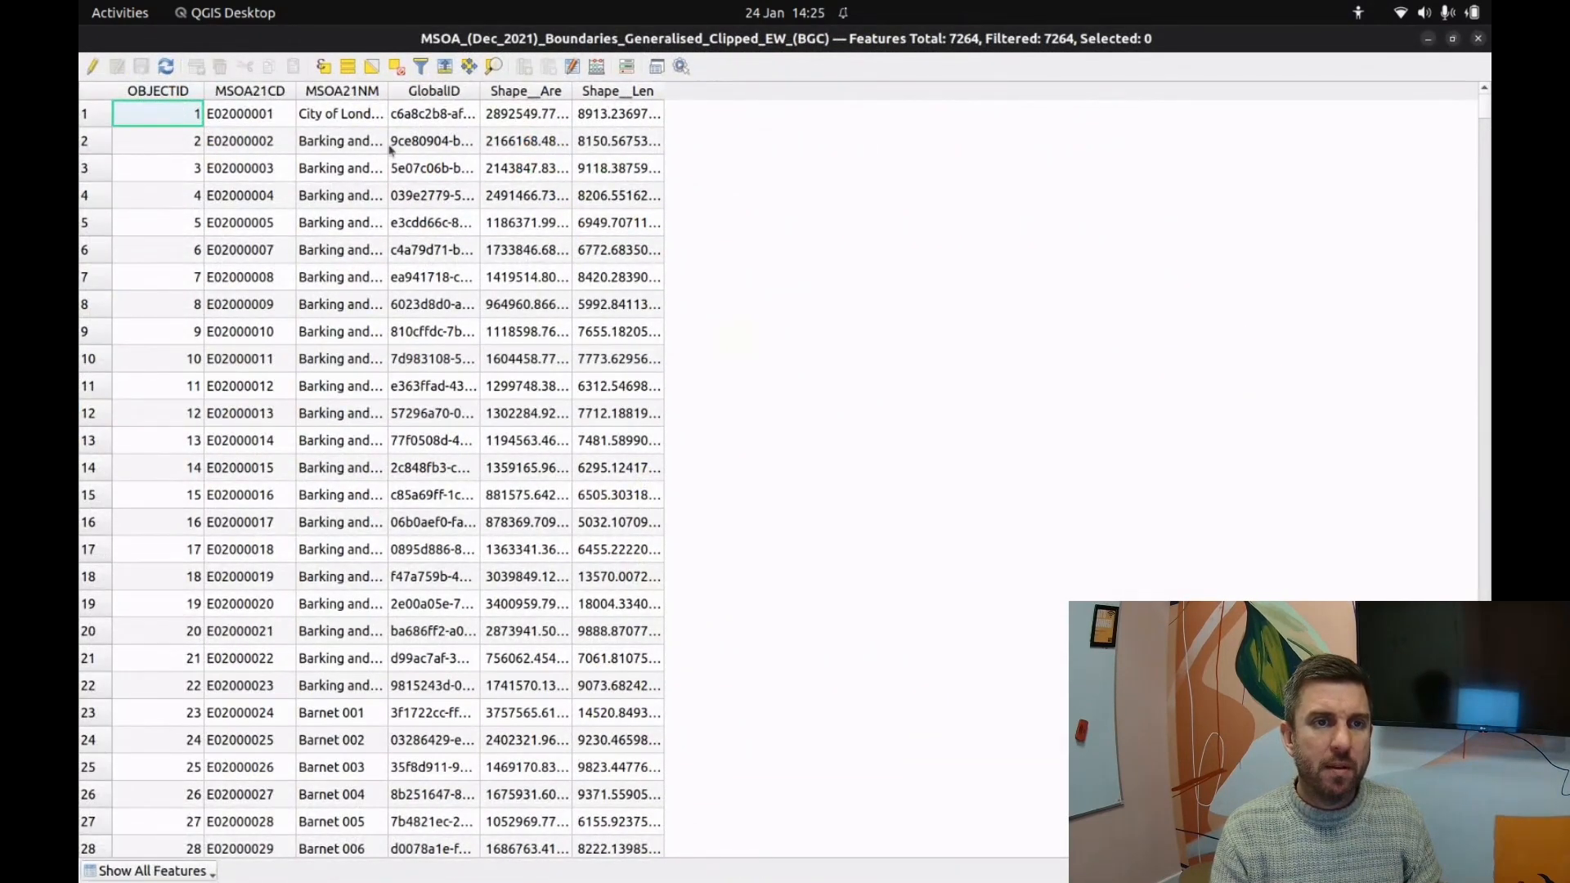
scroll(404, 163, down, 1)
scroll(474, 139, up, 1)
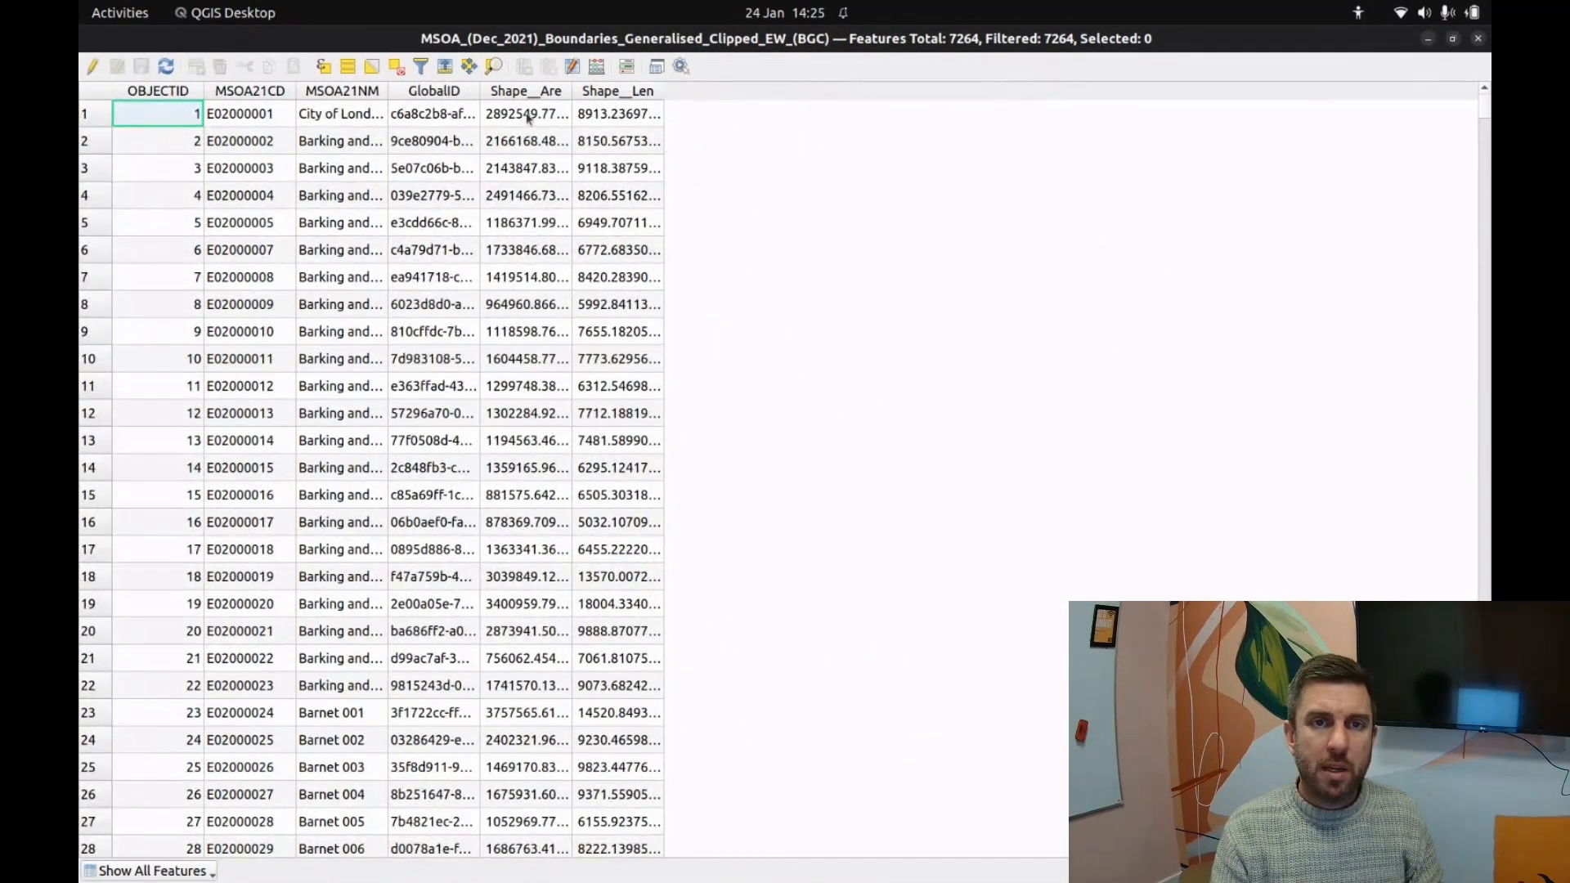
click(92, 66)
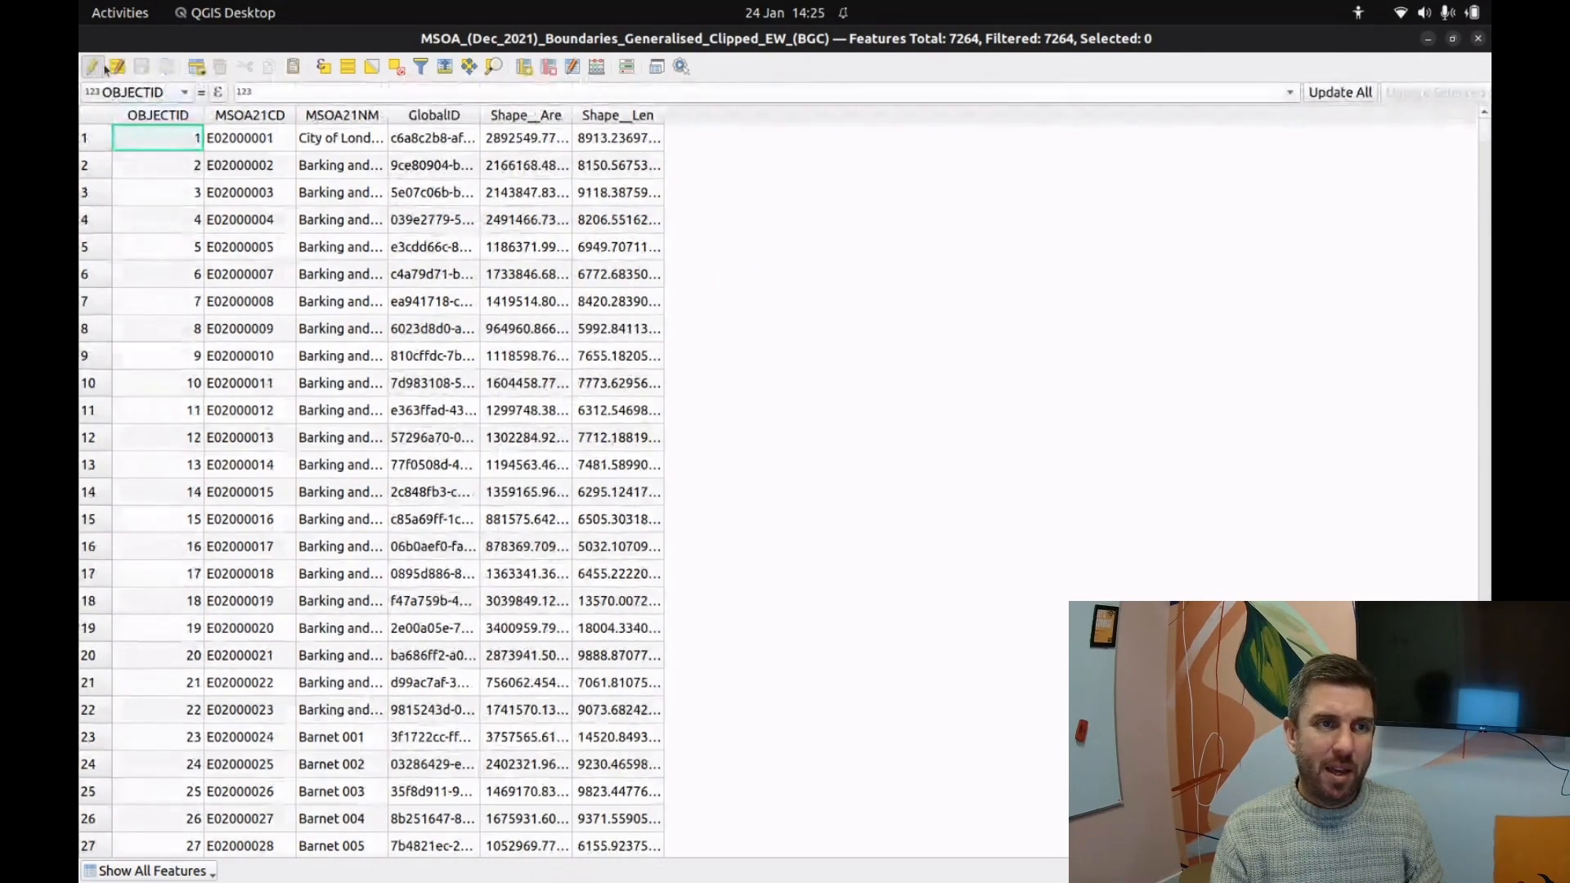
click(548, 69)
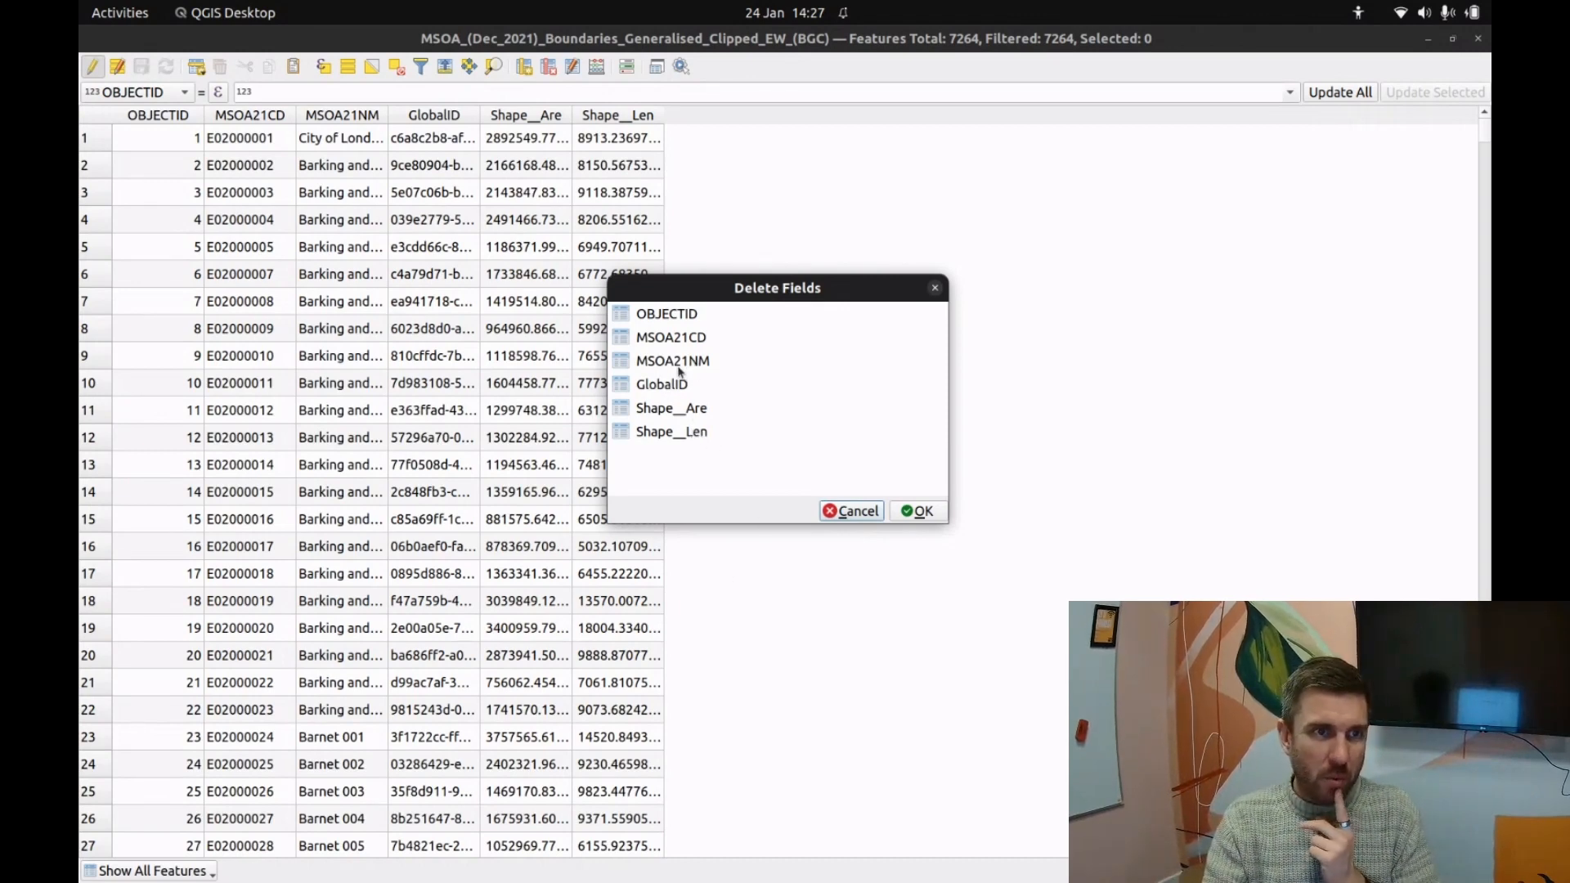
click(677, 316)
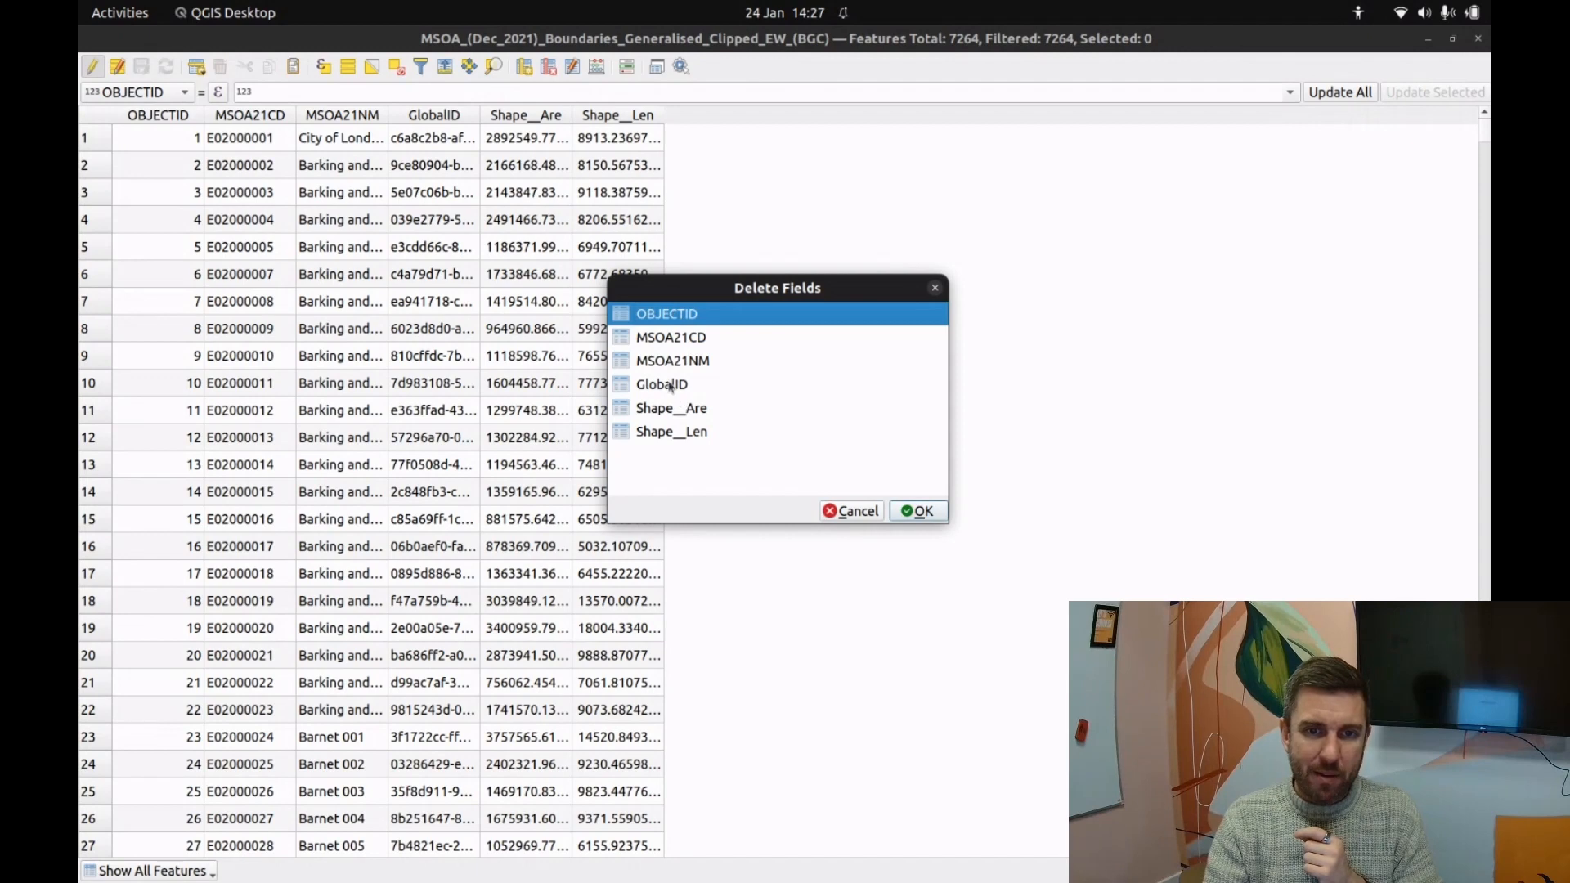
ctrl+click(672, 386)
ctrl+click(670, 411)
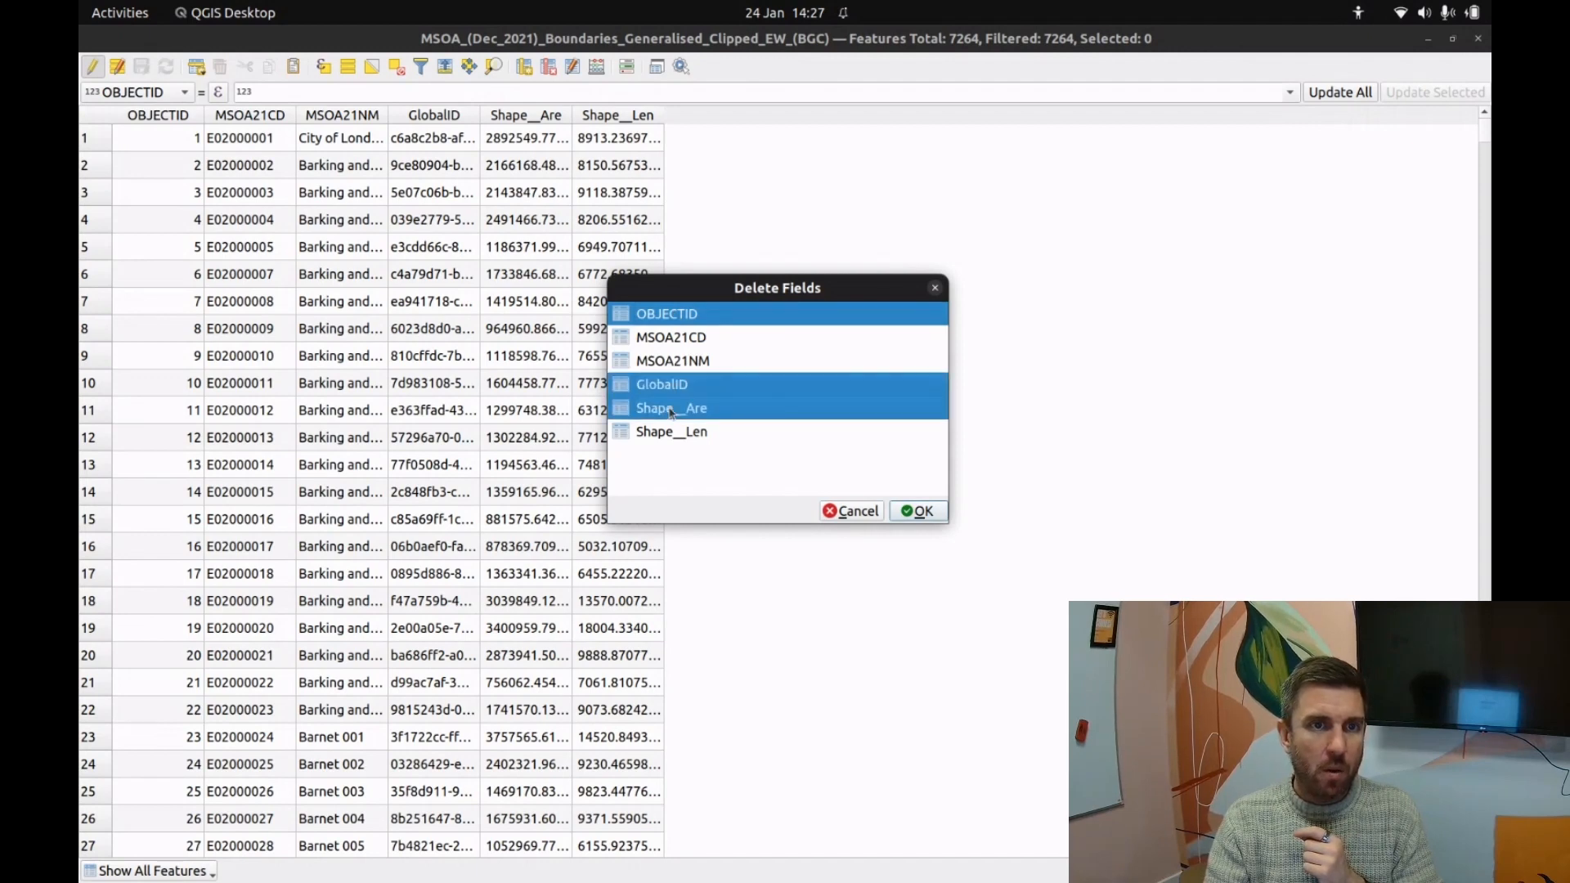
ctrl+click(671, 434)
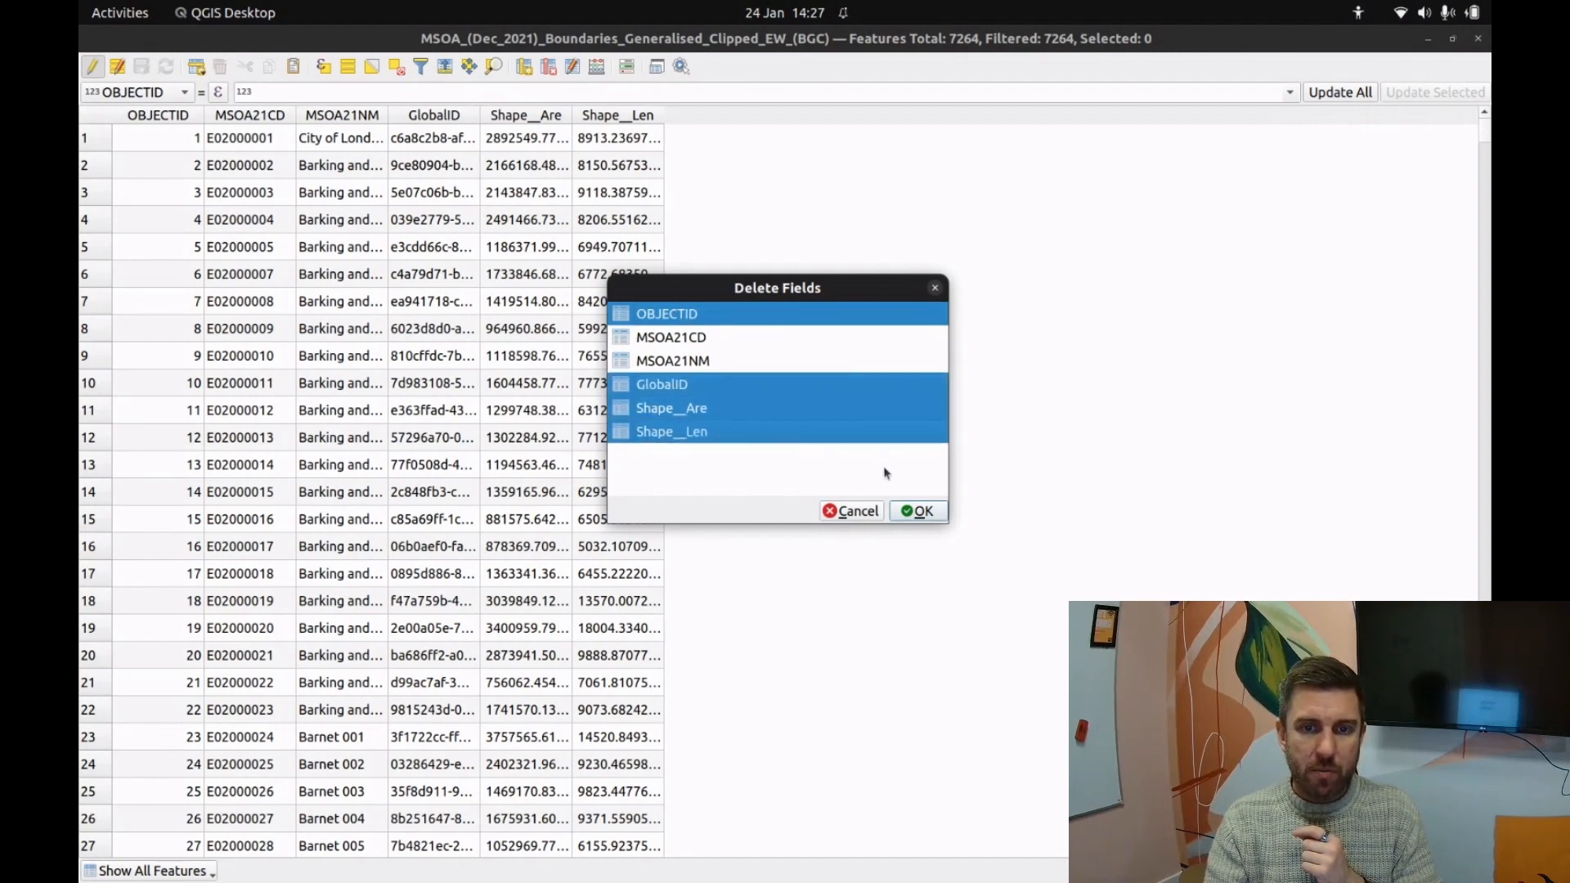
click(915, 511)
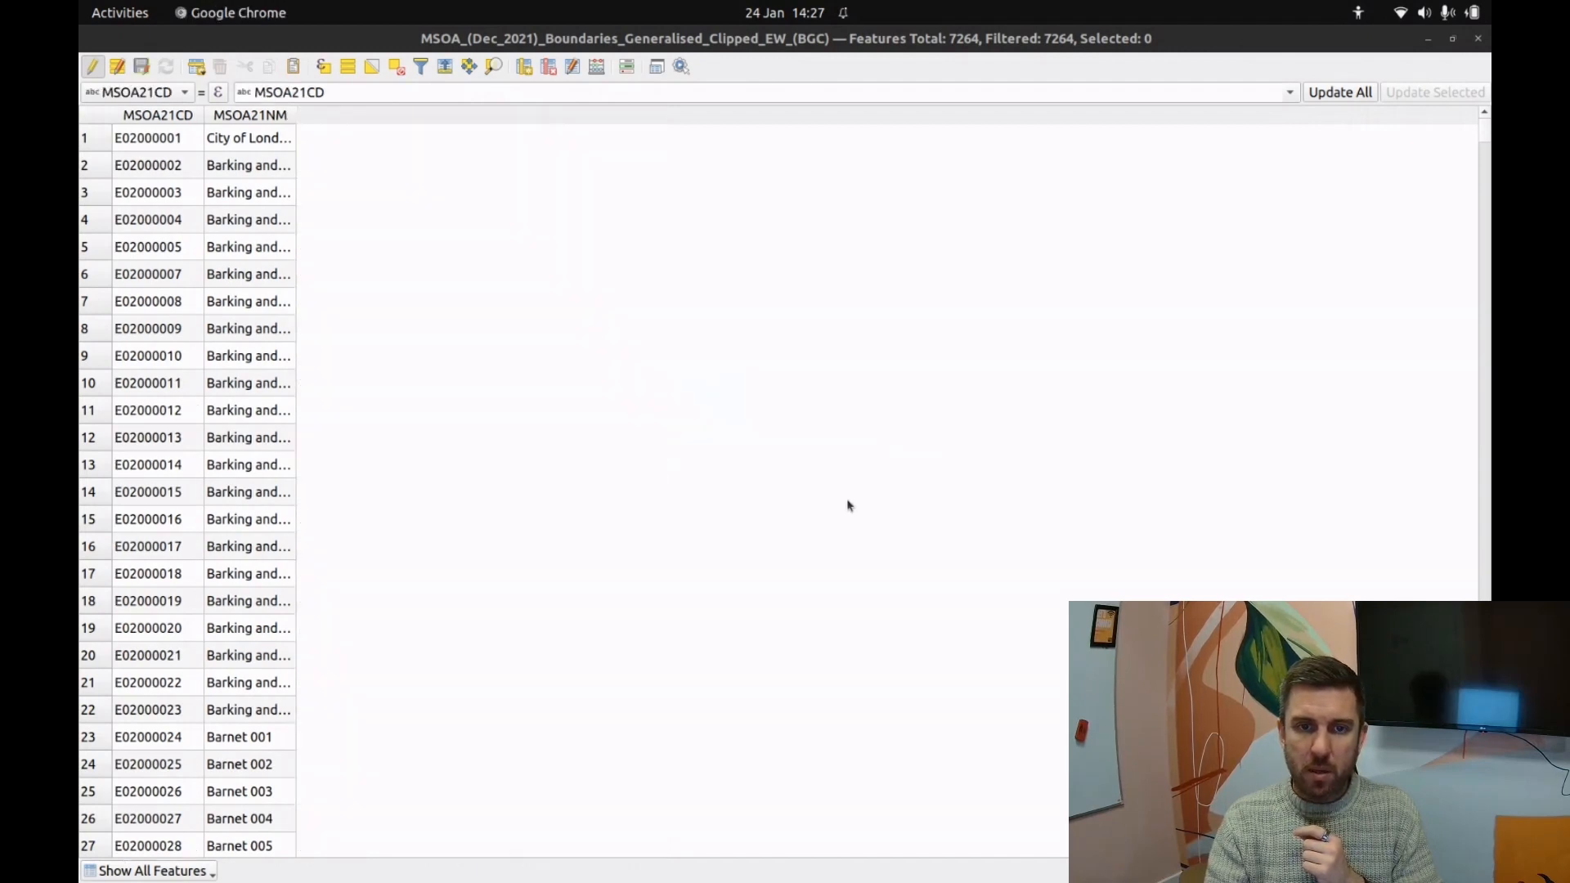
Step: End editing of the MSOA boundaries layer, saving the changes, and close its attribute table
click(90, 65)
click(972, 440)
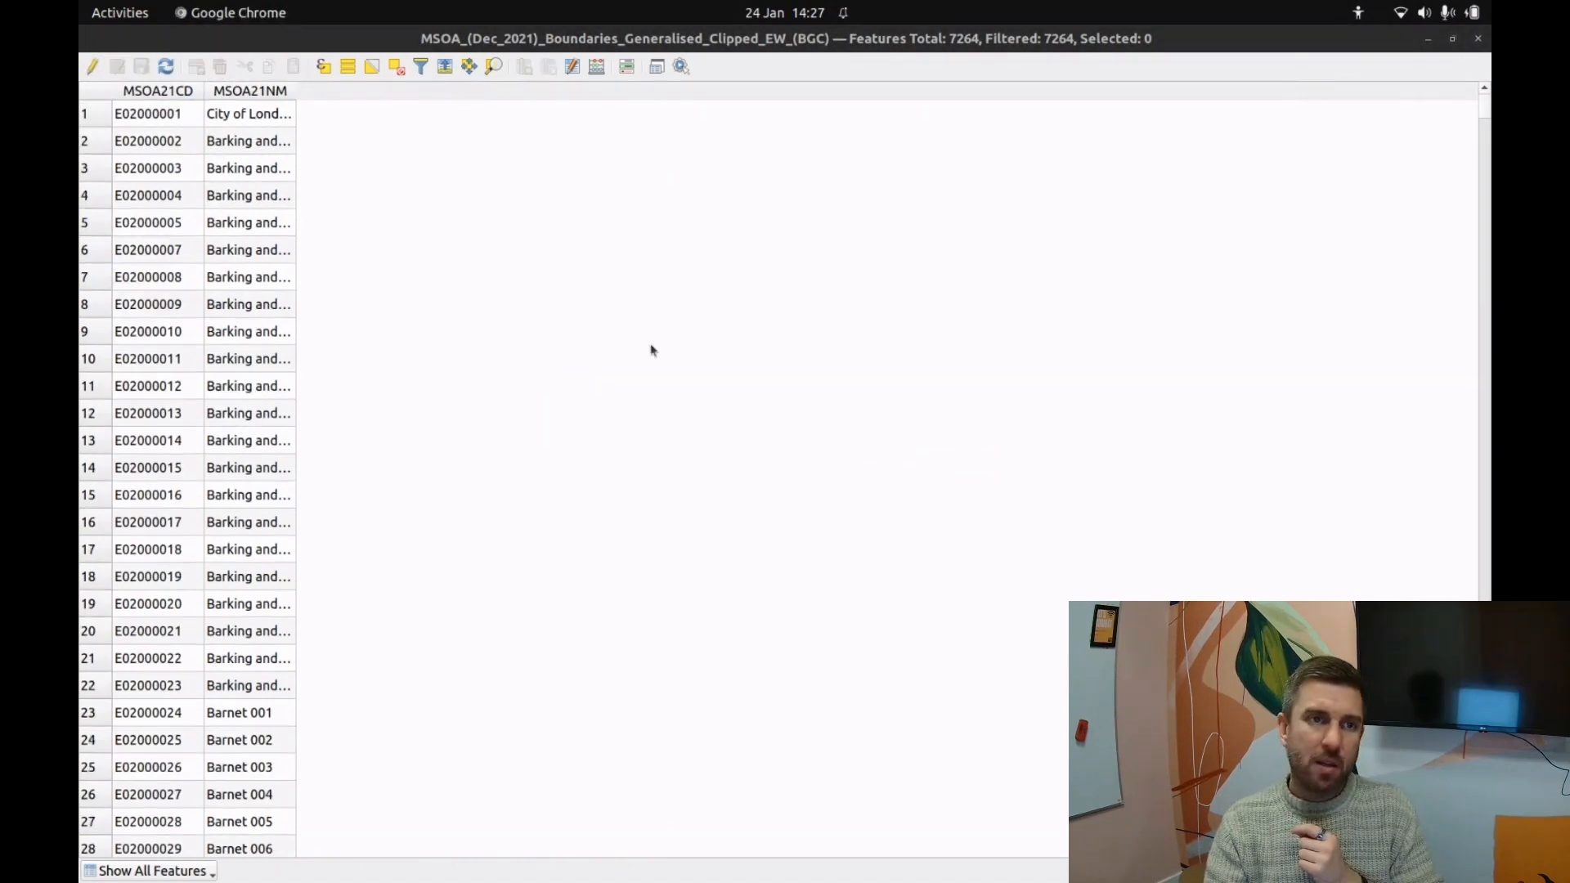
click(1477, 38)
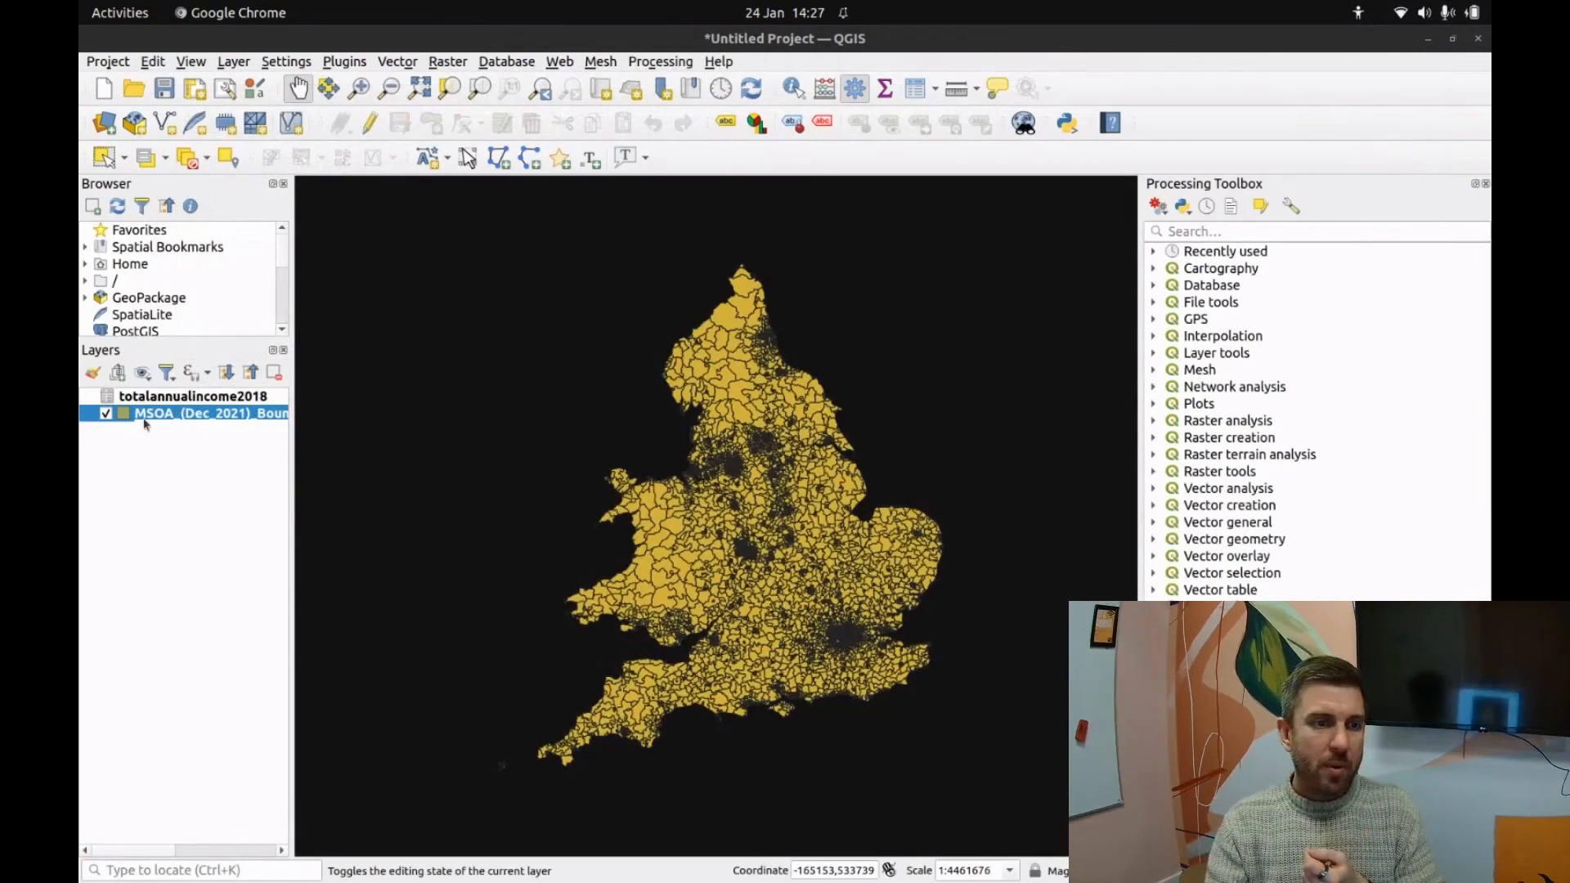
Step: Join totalannualincome2018 to the MSOA boundaries layer, matching MSOA code to MSOA21CD, with just "_" as the custom field name prefix
right_click(162, 417)
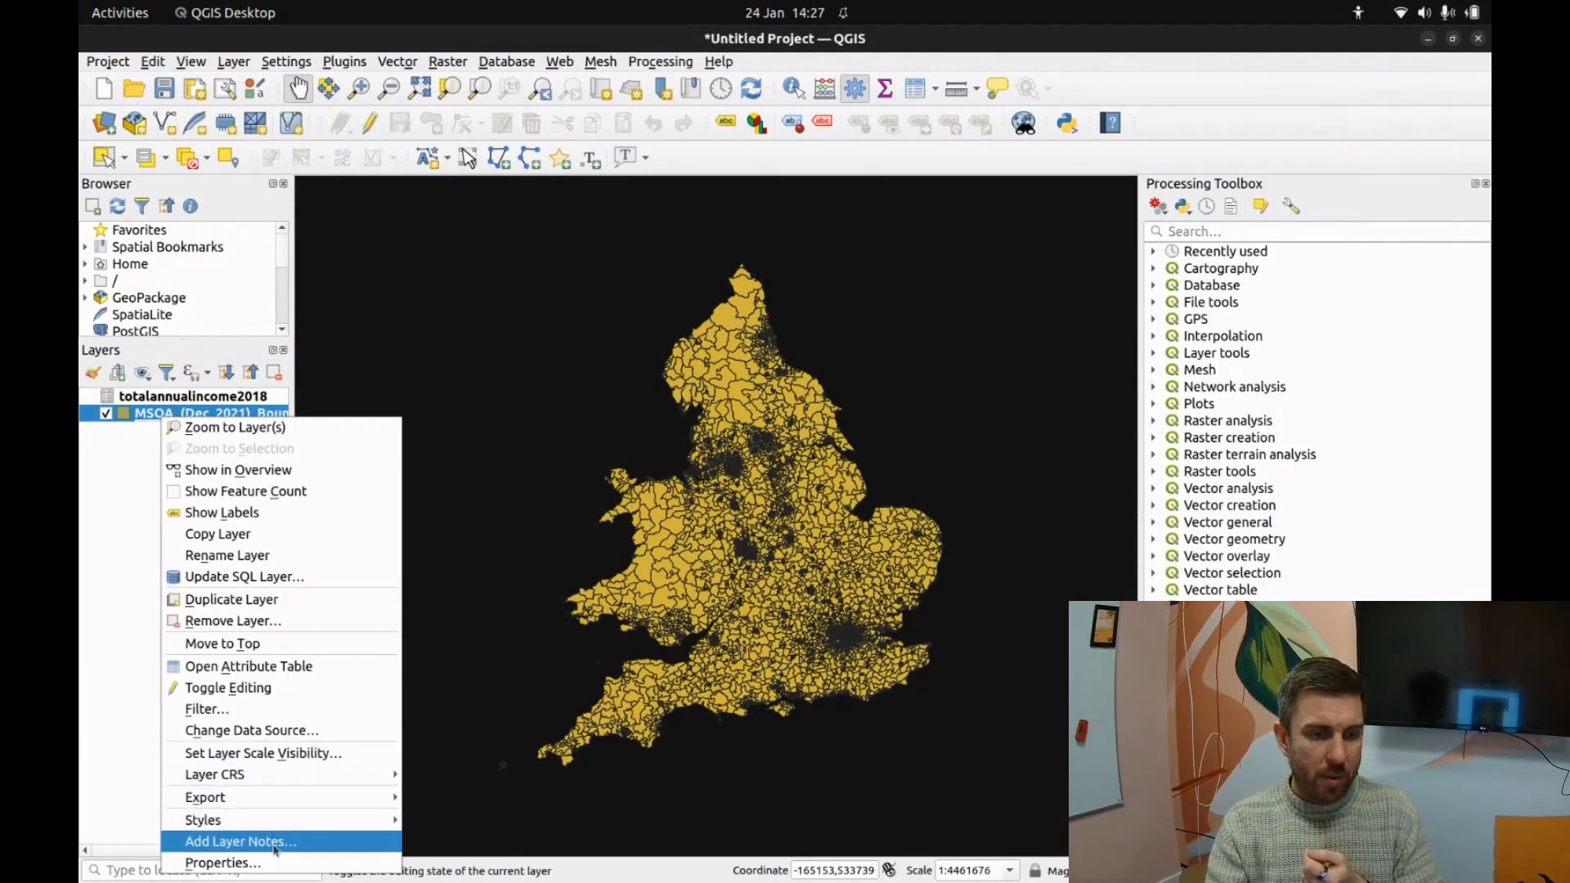
click(274, 863)
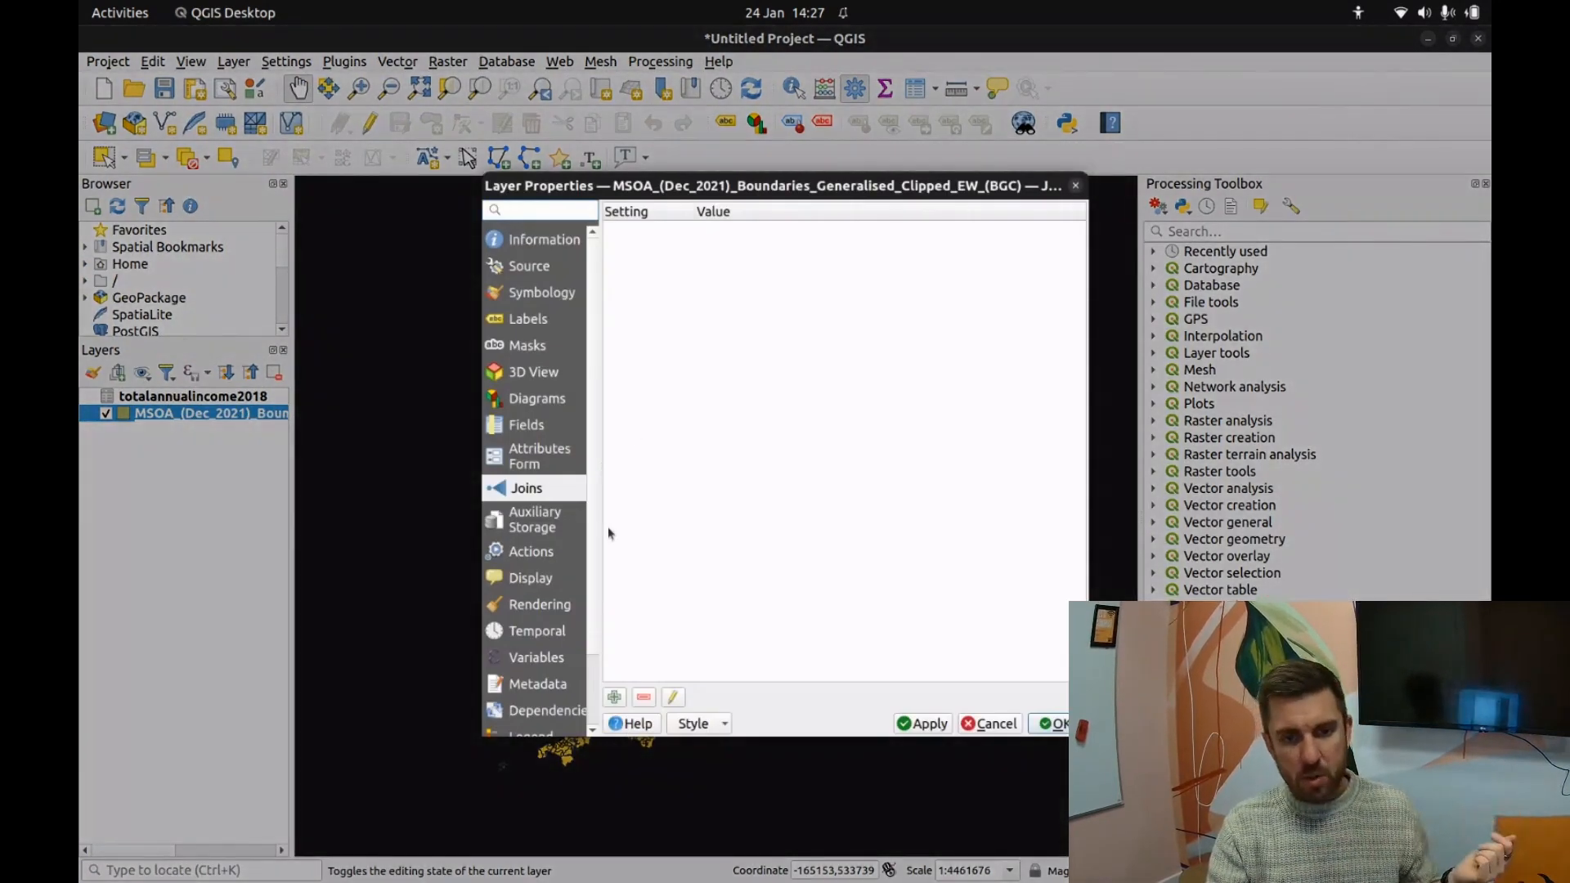
click(614, 697)
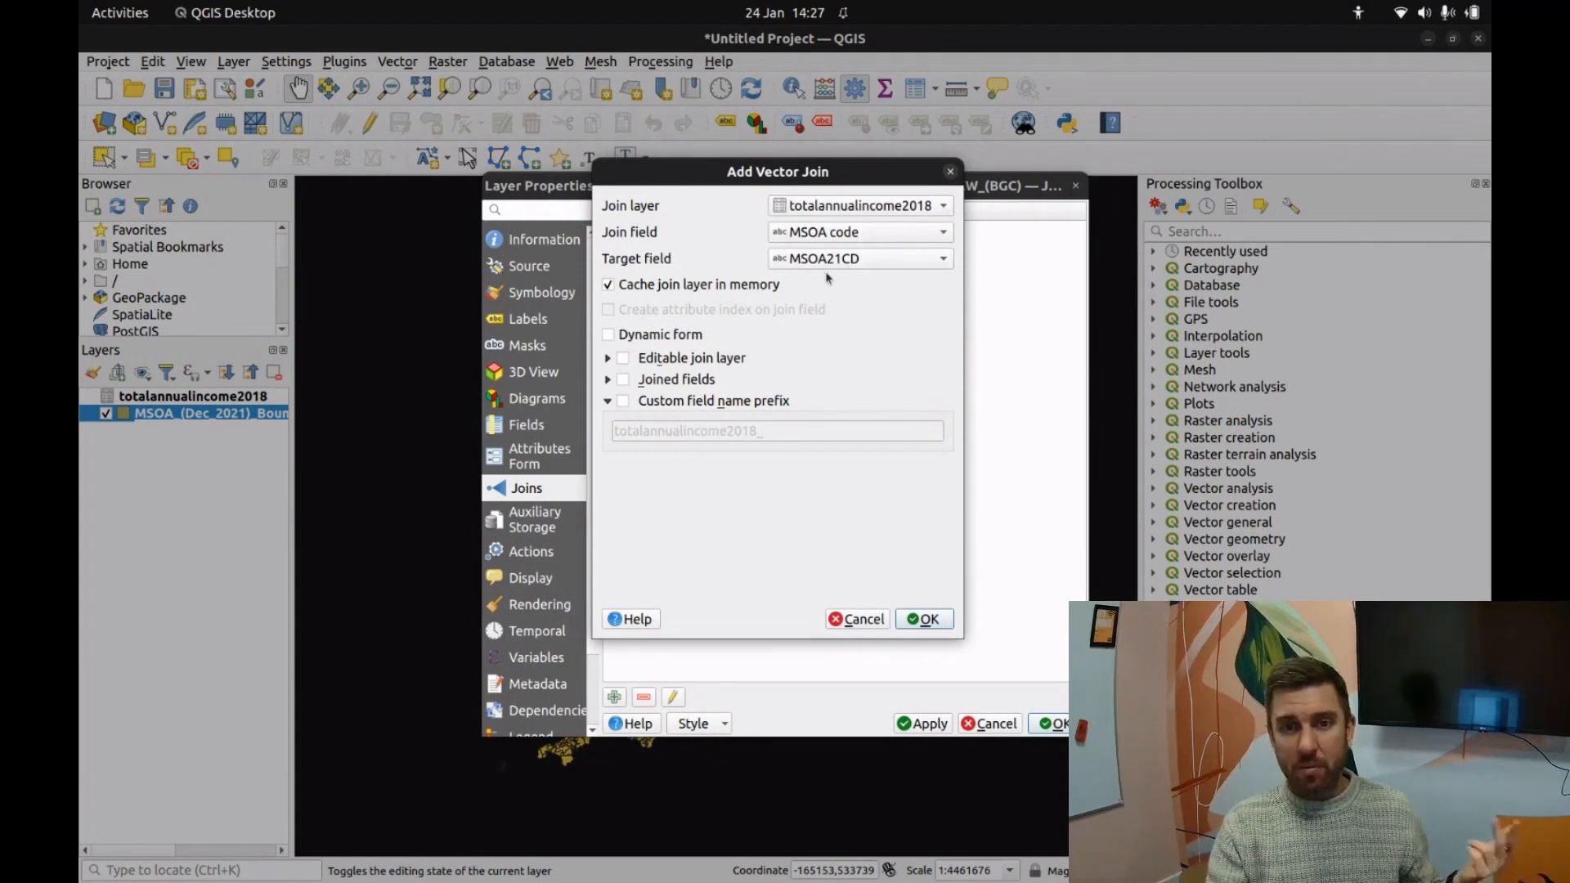
click(624, 400)
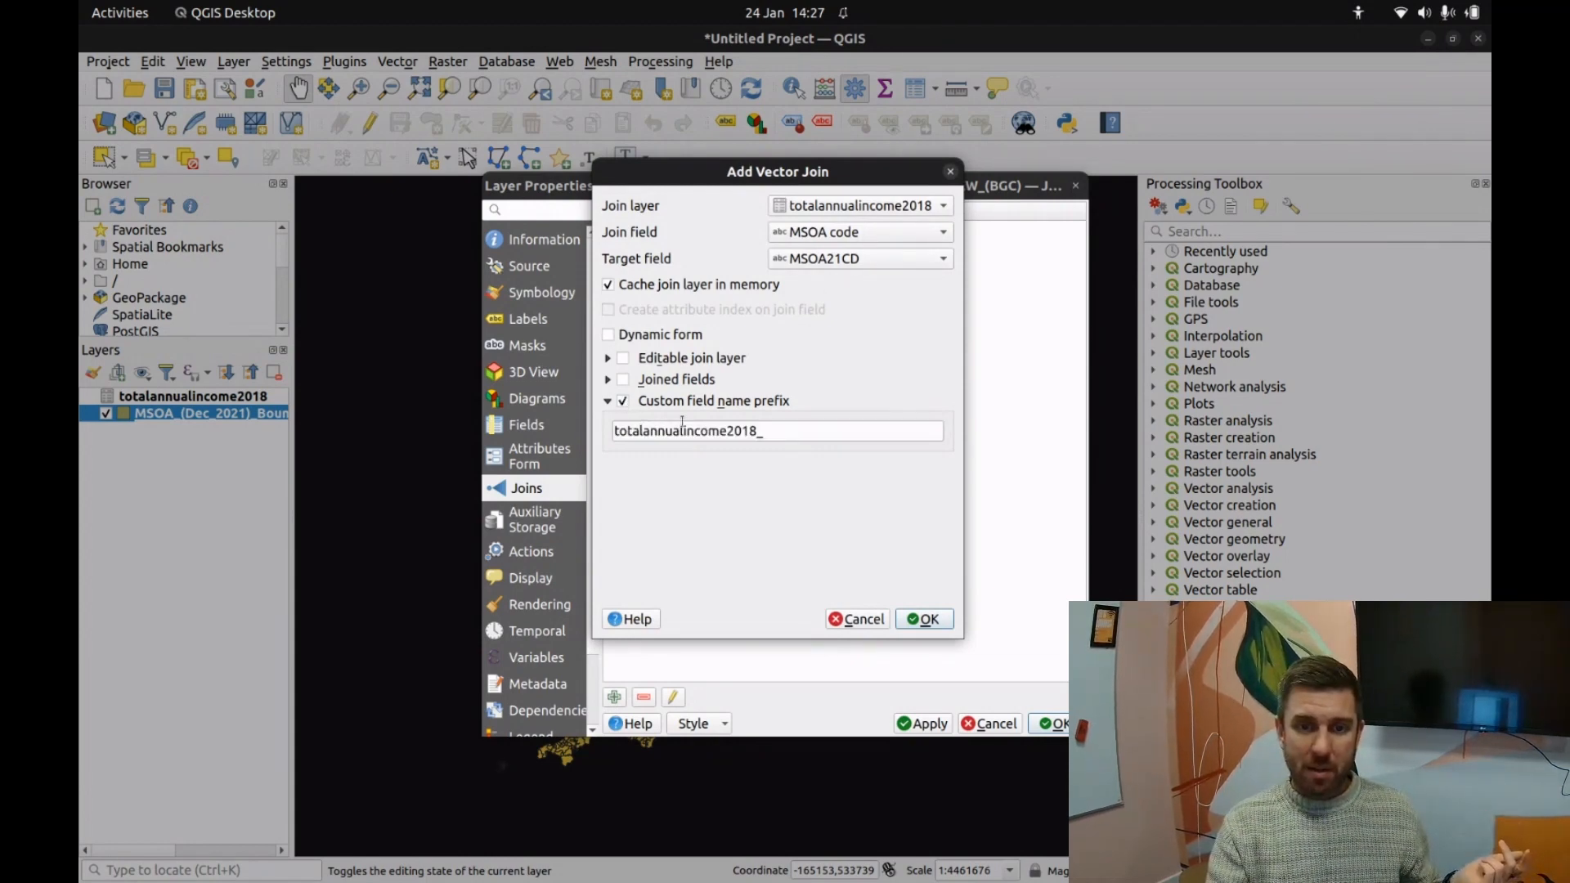
double_click(753, 430)
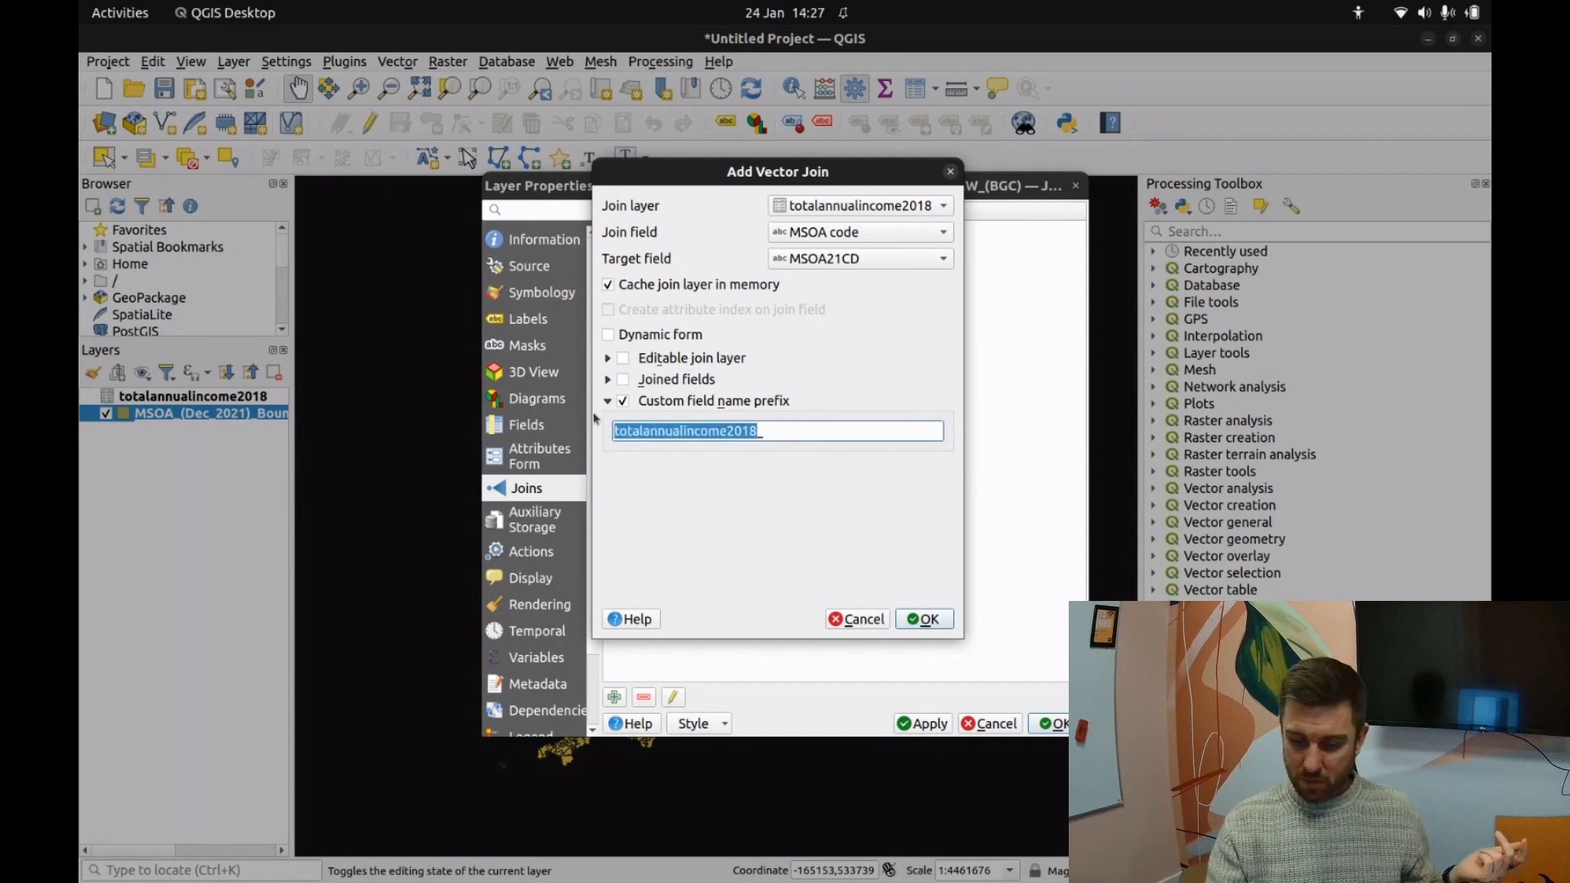
key(BackSpace)
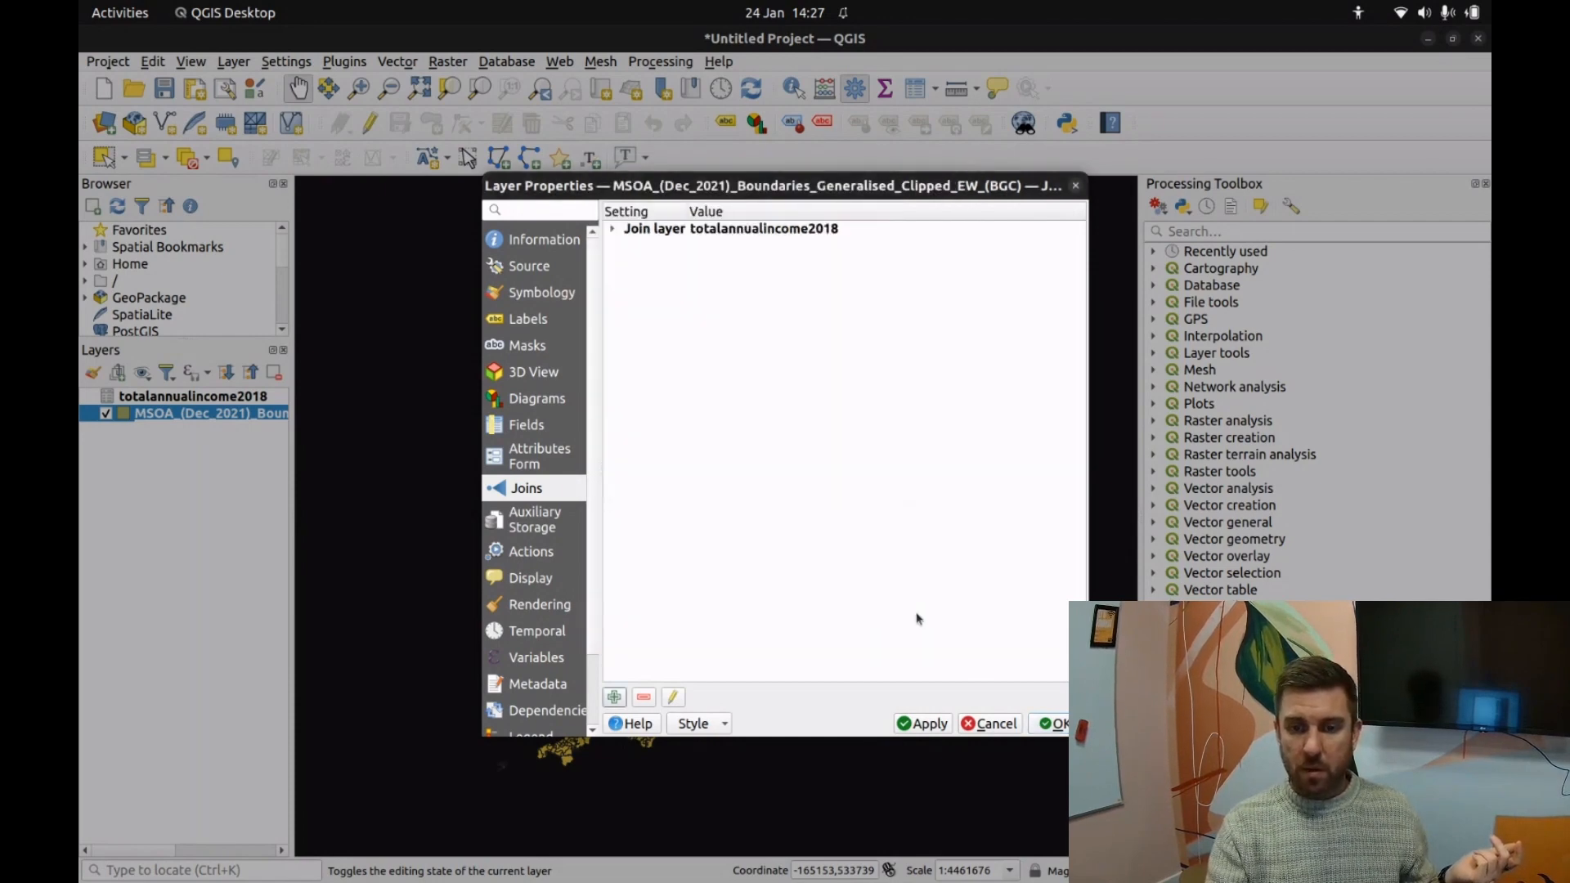
click(921, 619)
click(940, 725)
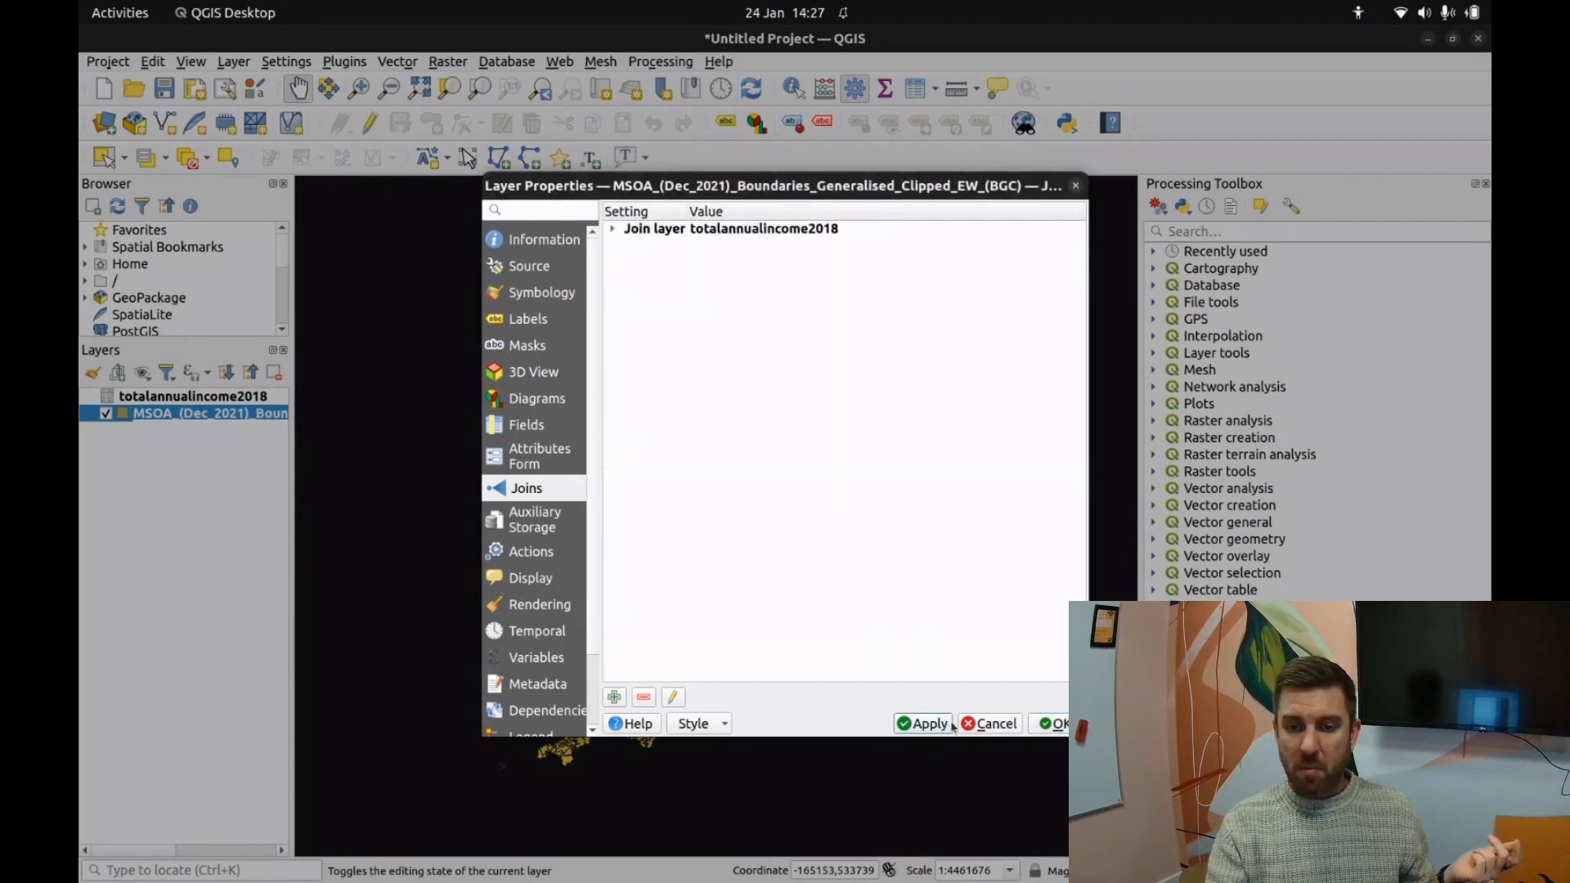
click(1052, 724)
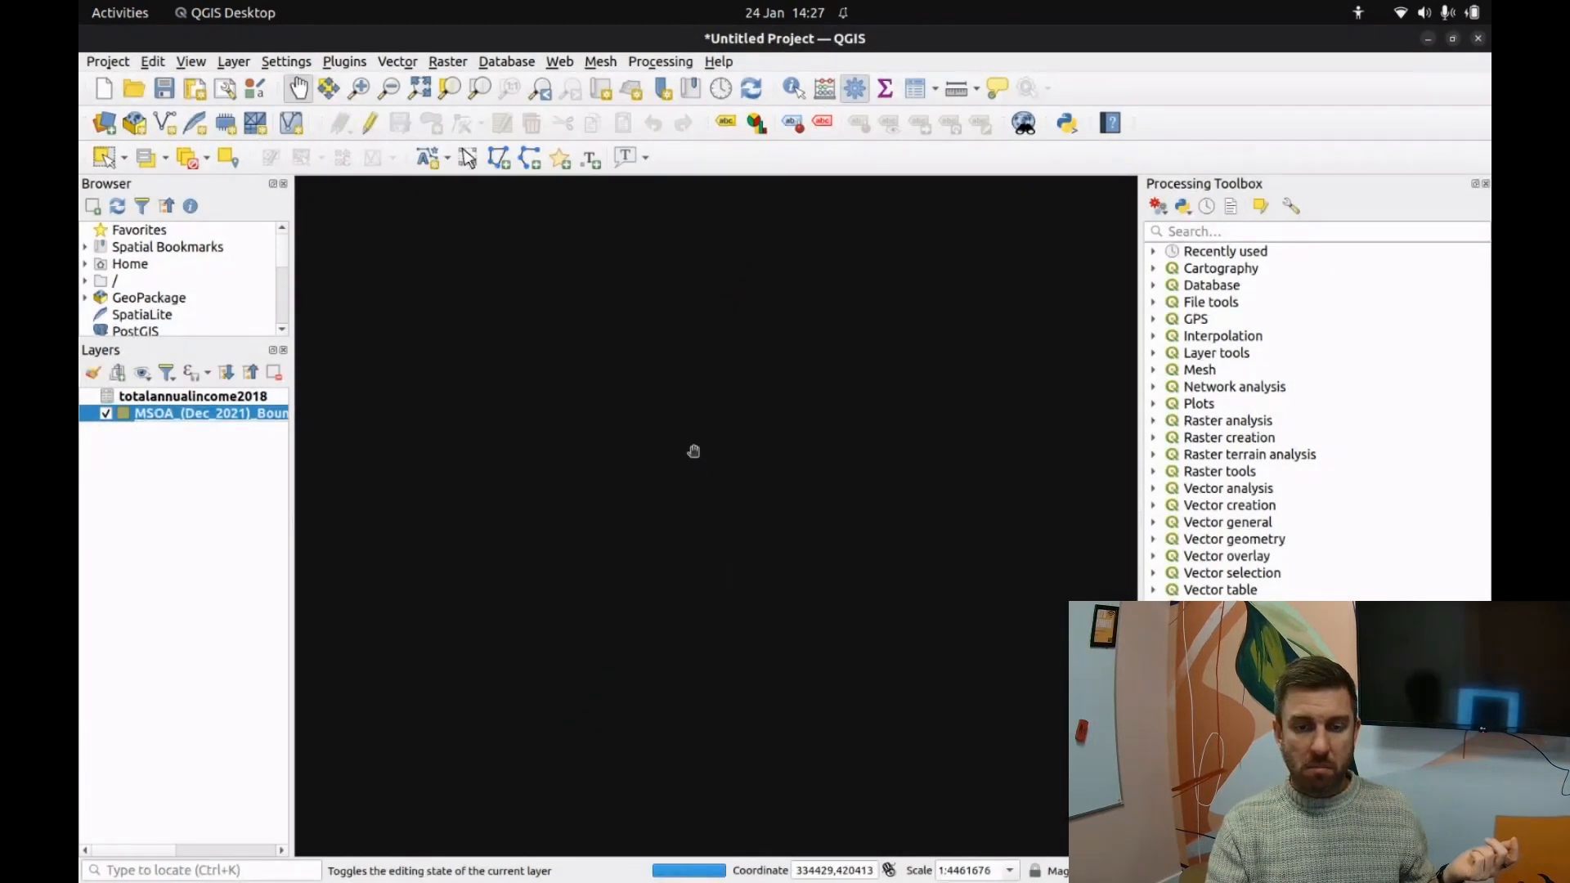
Step: Examine the joined income values in the MSOA boundaries attribute table down to the last rows, widening the total annual income column
right_click(214, 418)
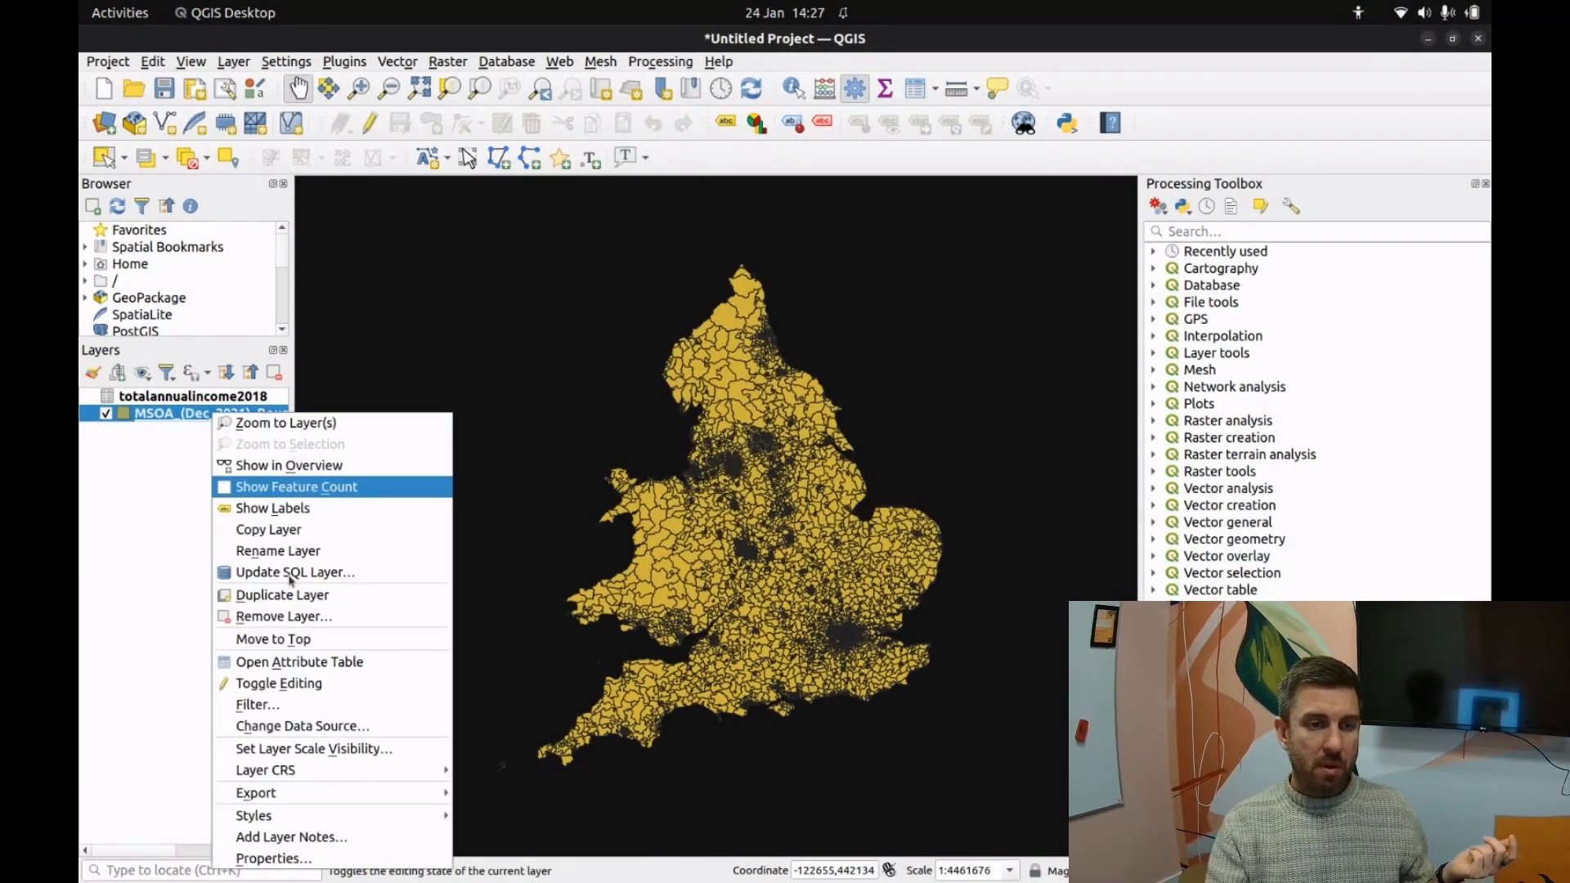
click(310, 660)
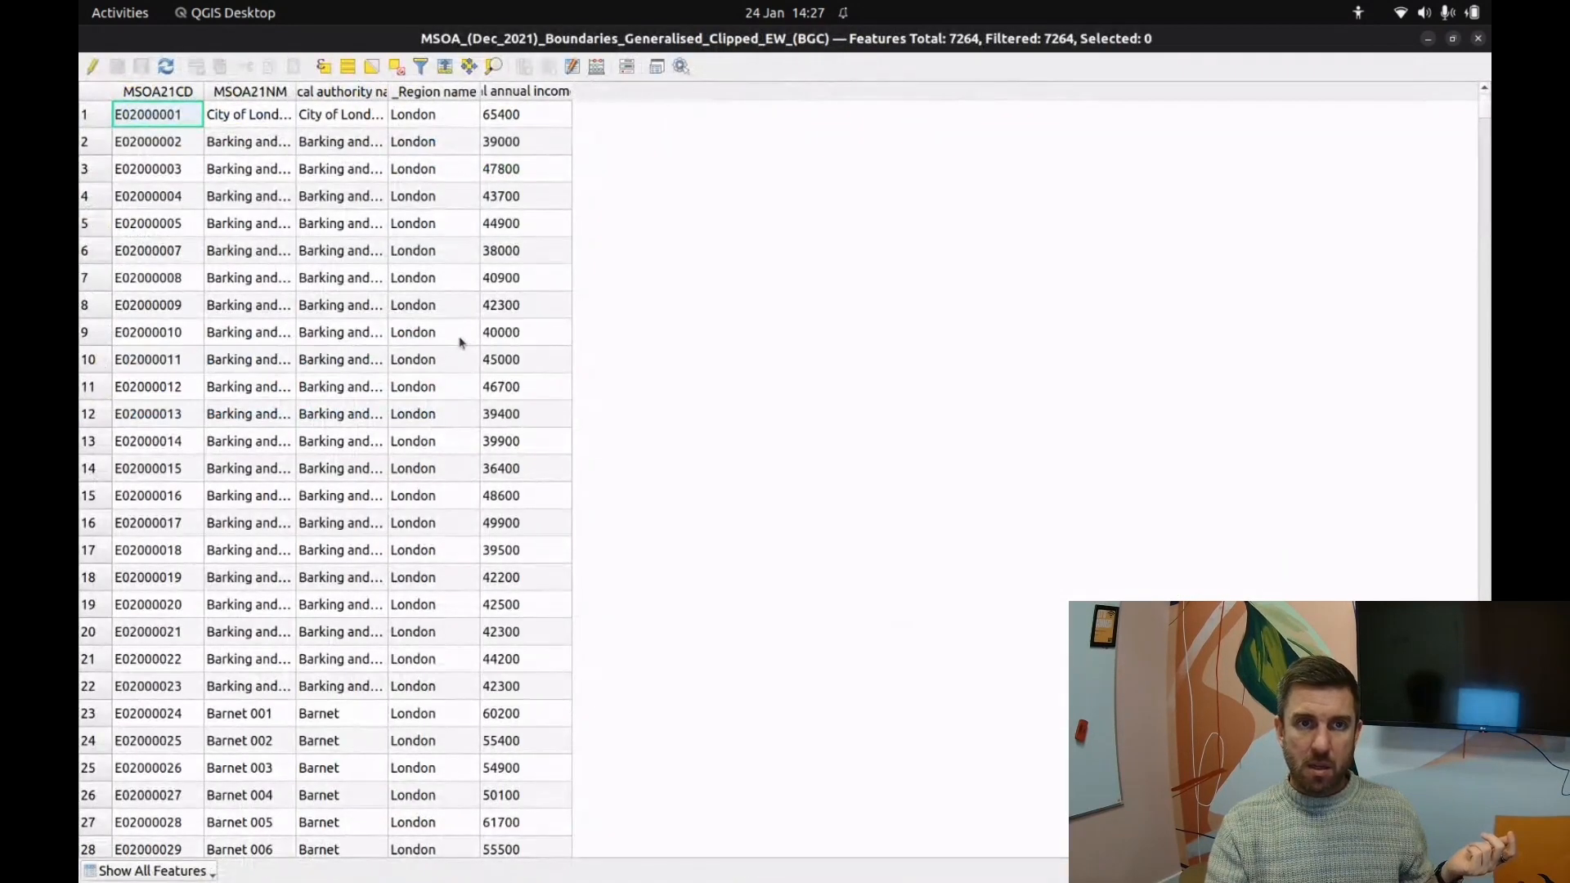
double_click(570, 93)
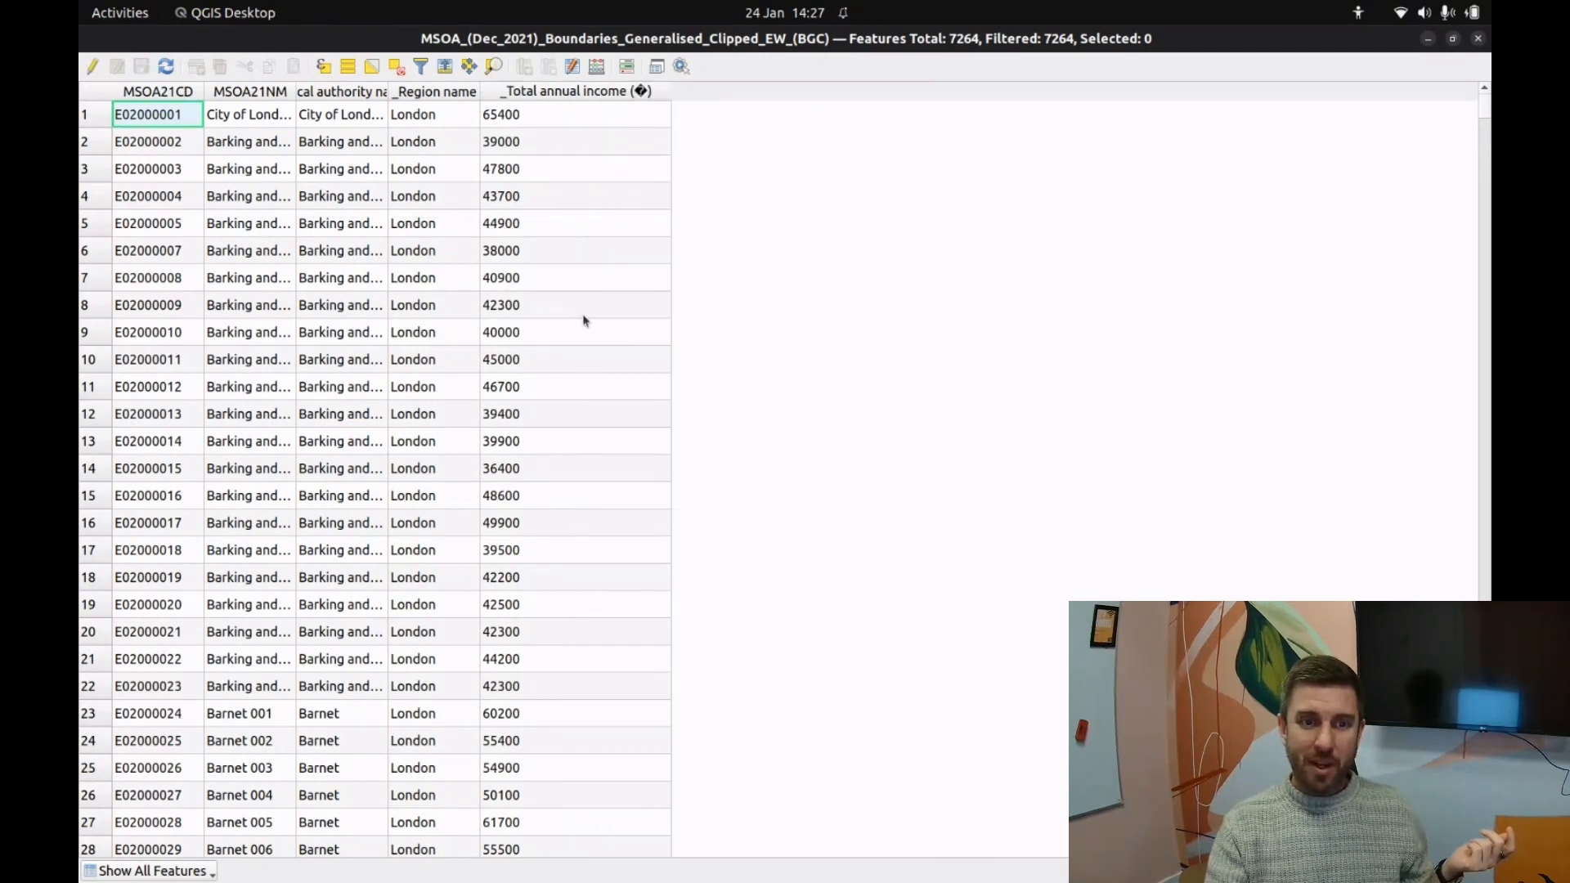
scroll(572, 351, down, 6)
scroll(572, 354, down, 20)
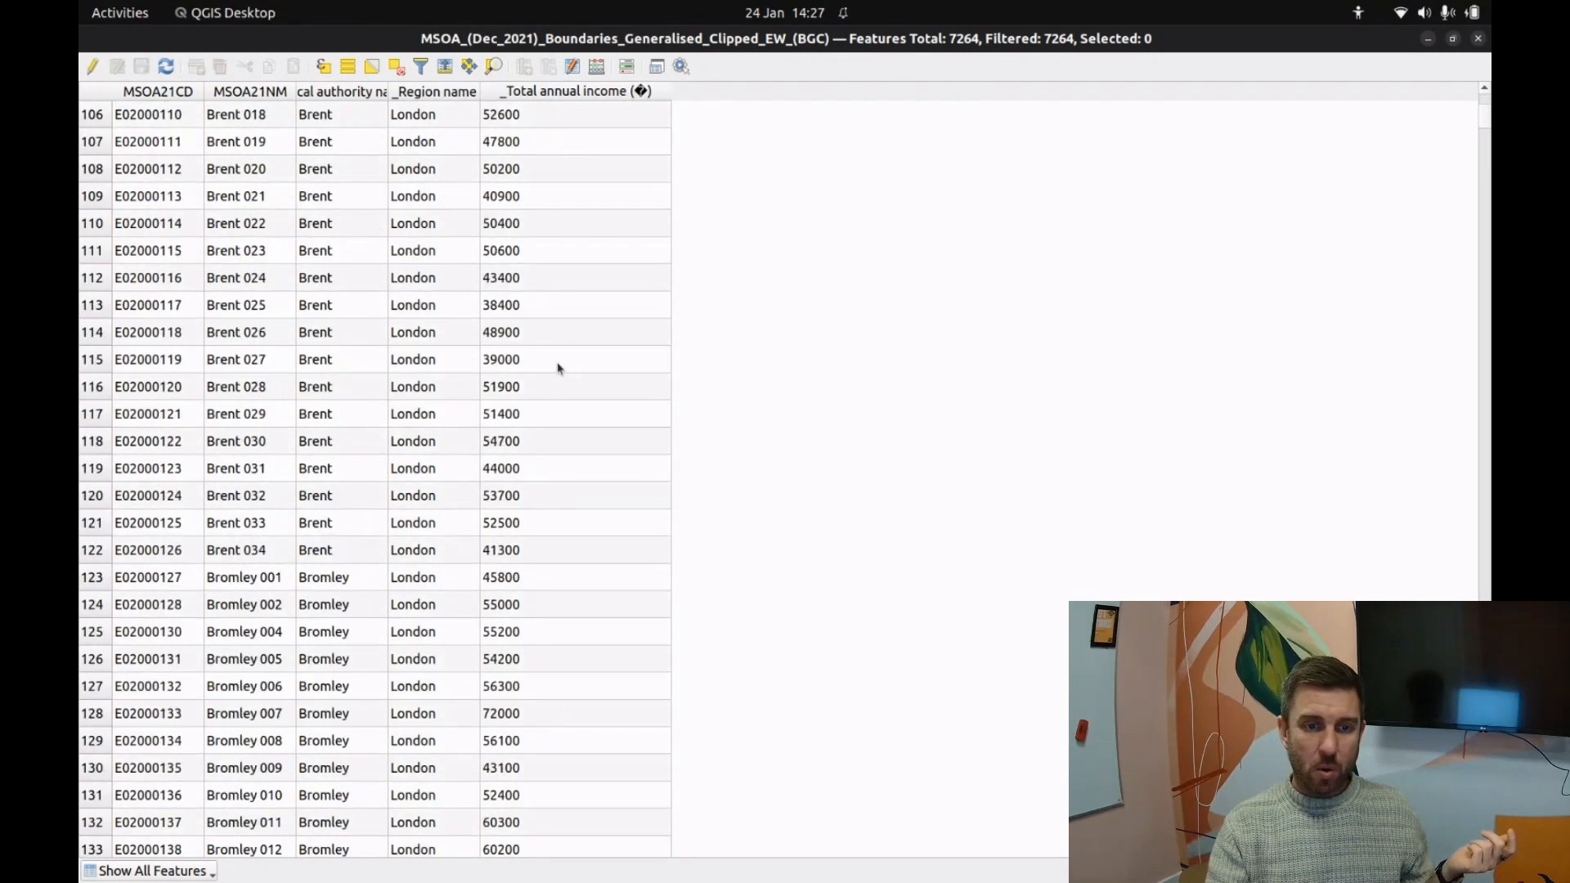
scroll(559, 368, down, 20)
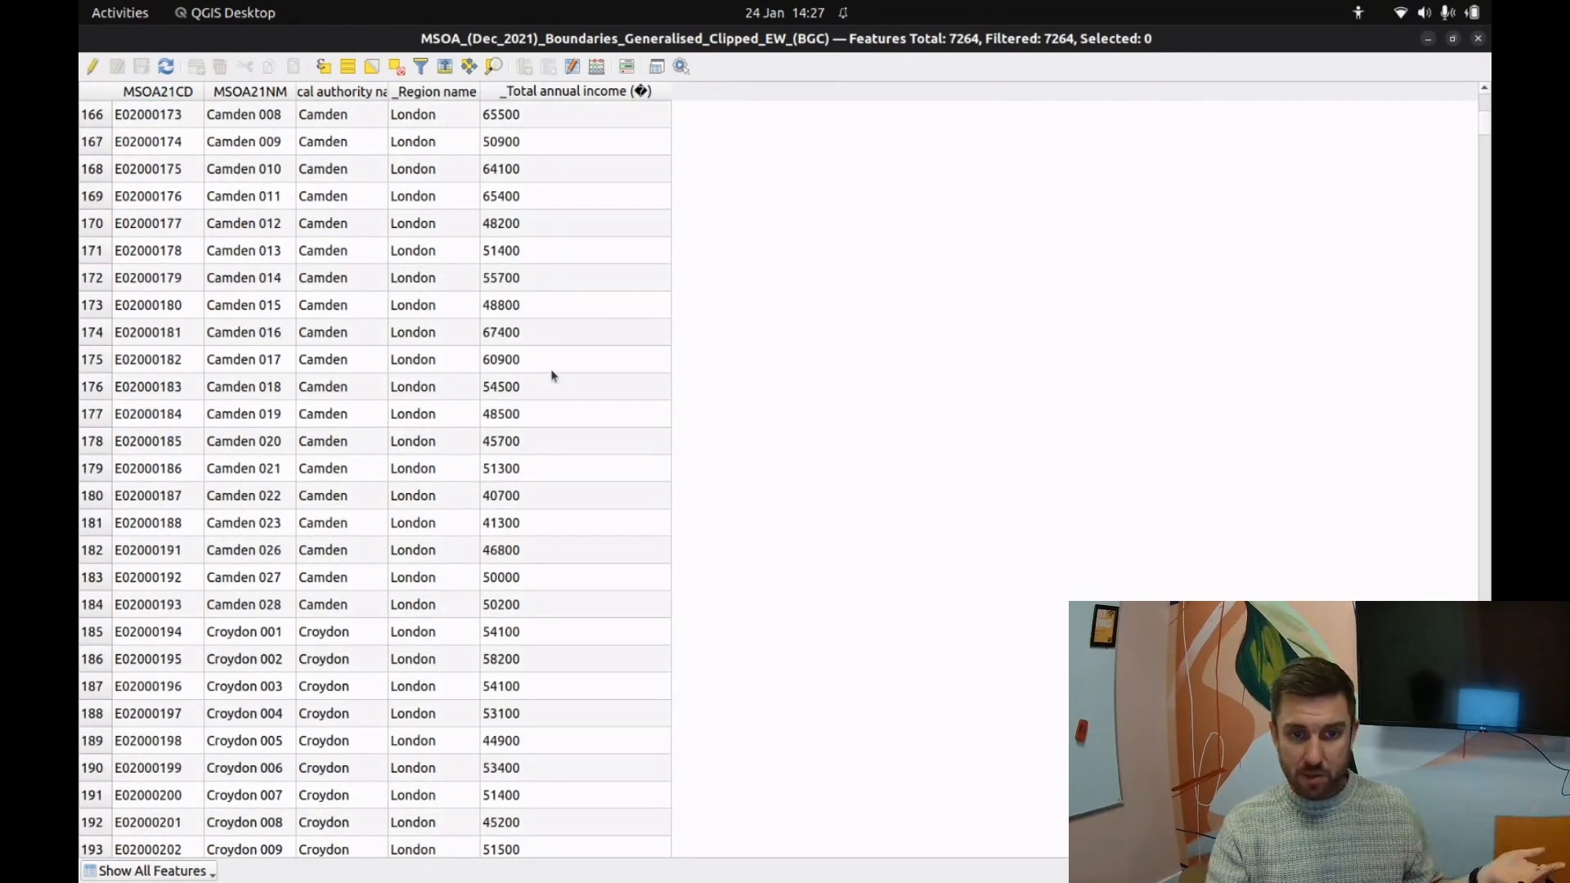
scroll(550, 374, down, 13)
drag(1484, 135, 1459, 850)
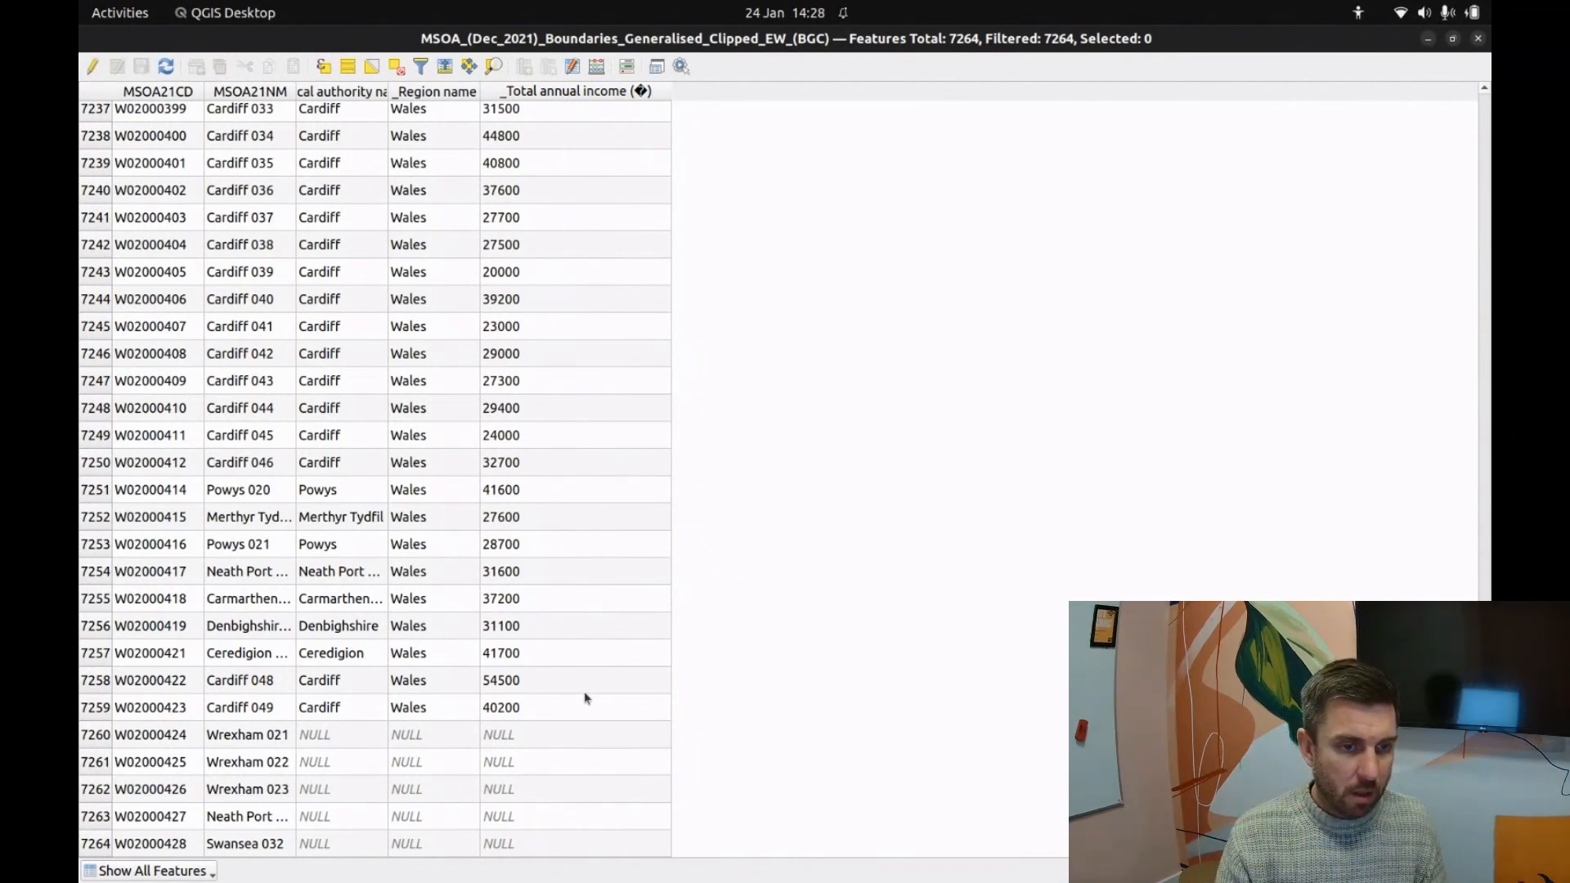
scroll(586, 690, up, 10)
scroll(575, 691, up, 4)
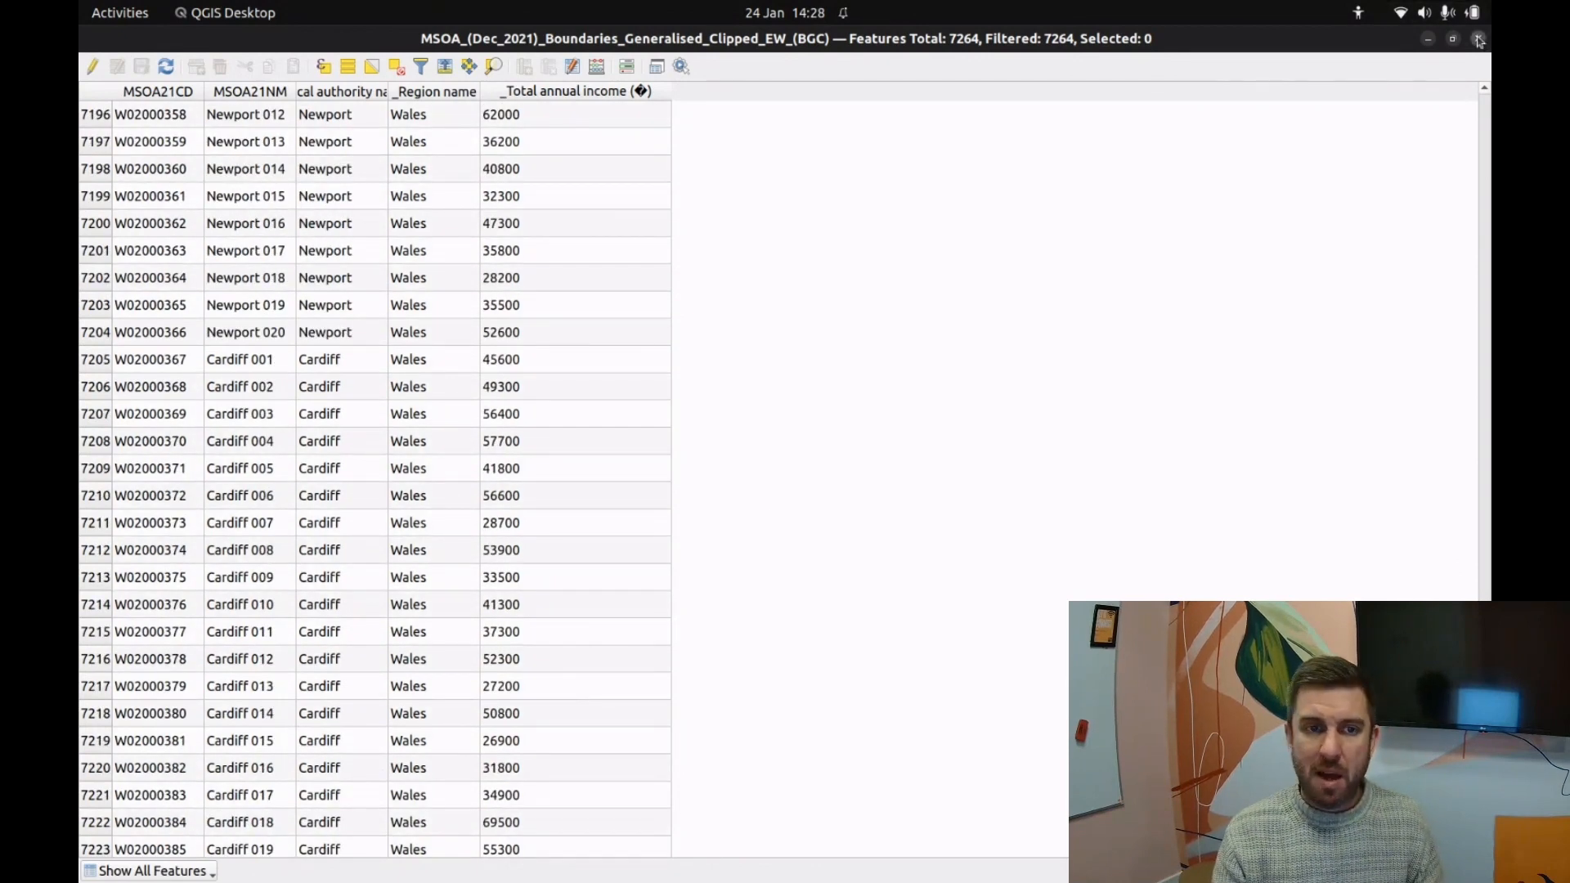
click(1477, 39)
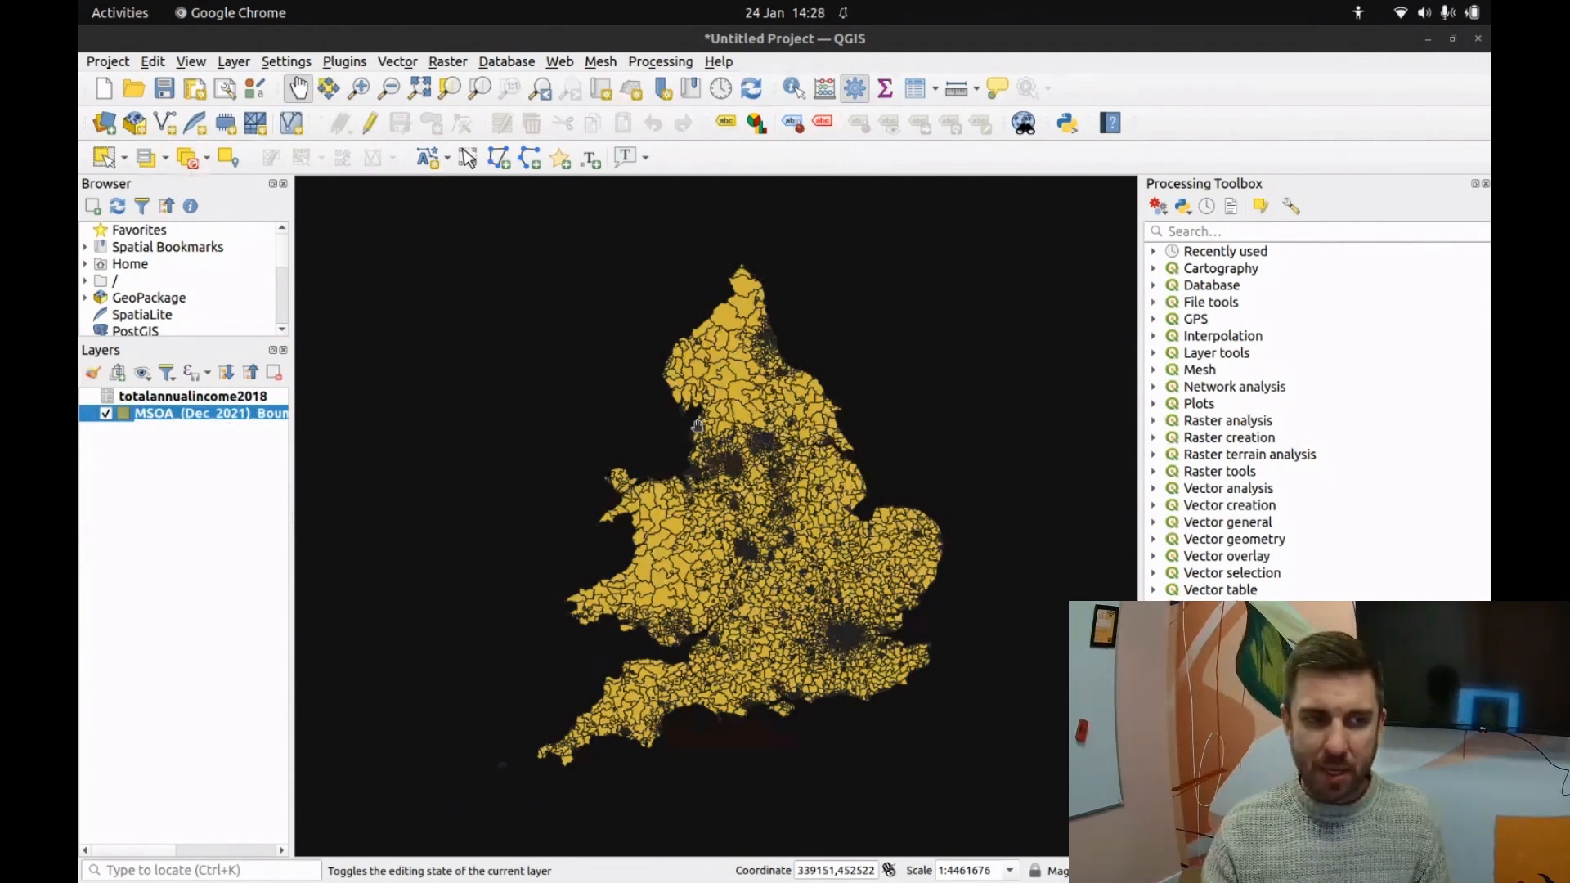
right_click(168, 415)
click(137, 491)
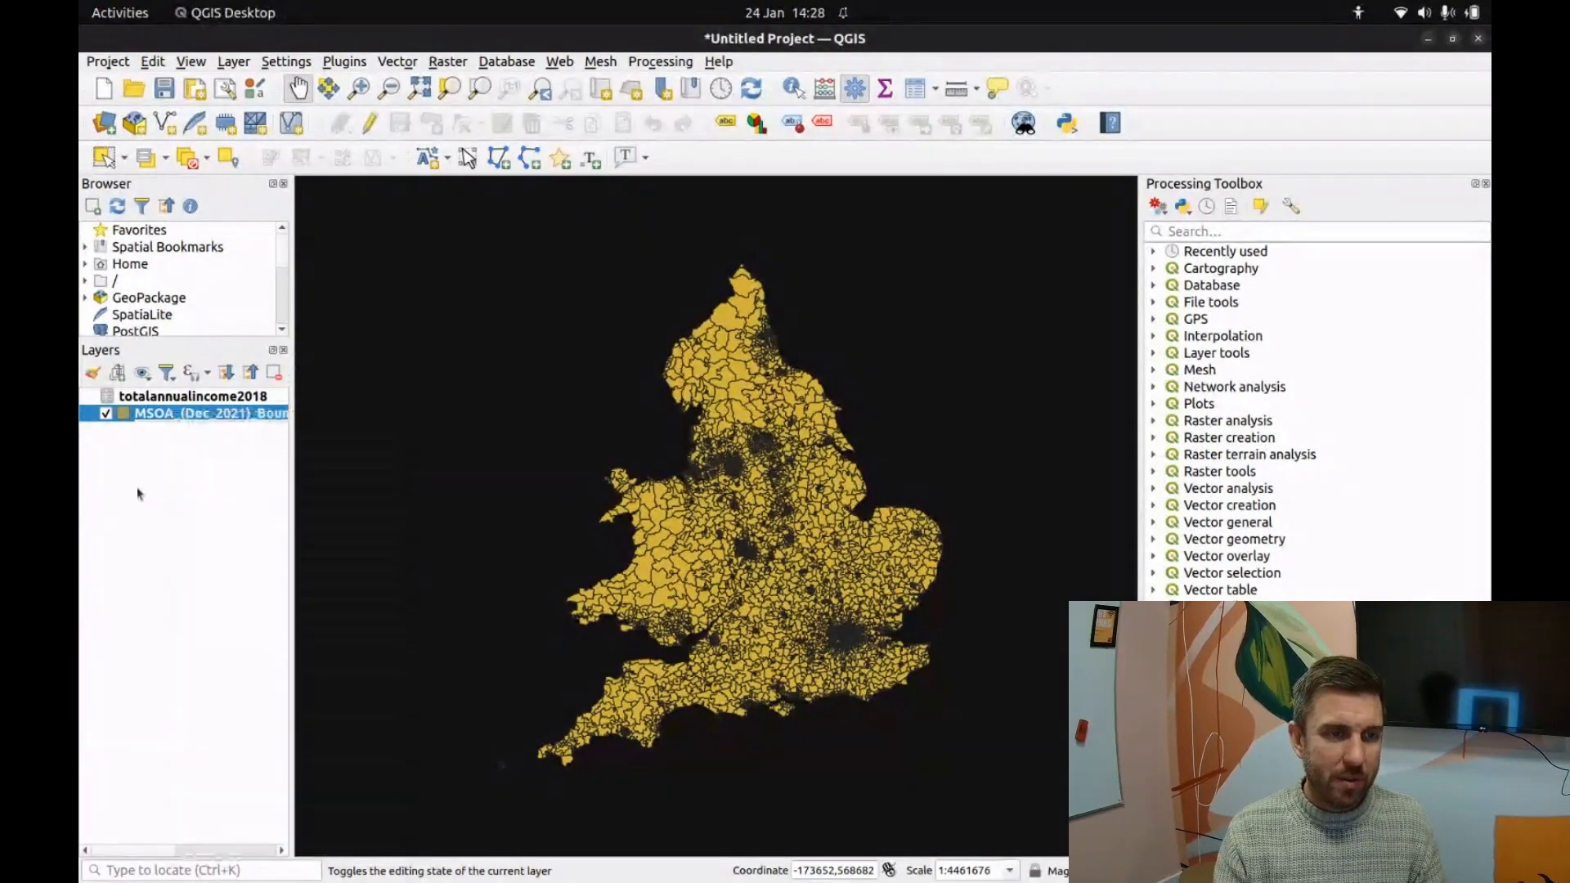
right_click(179, 420)
click(136, 475)
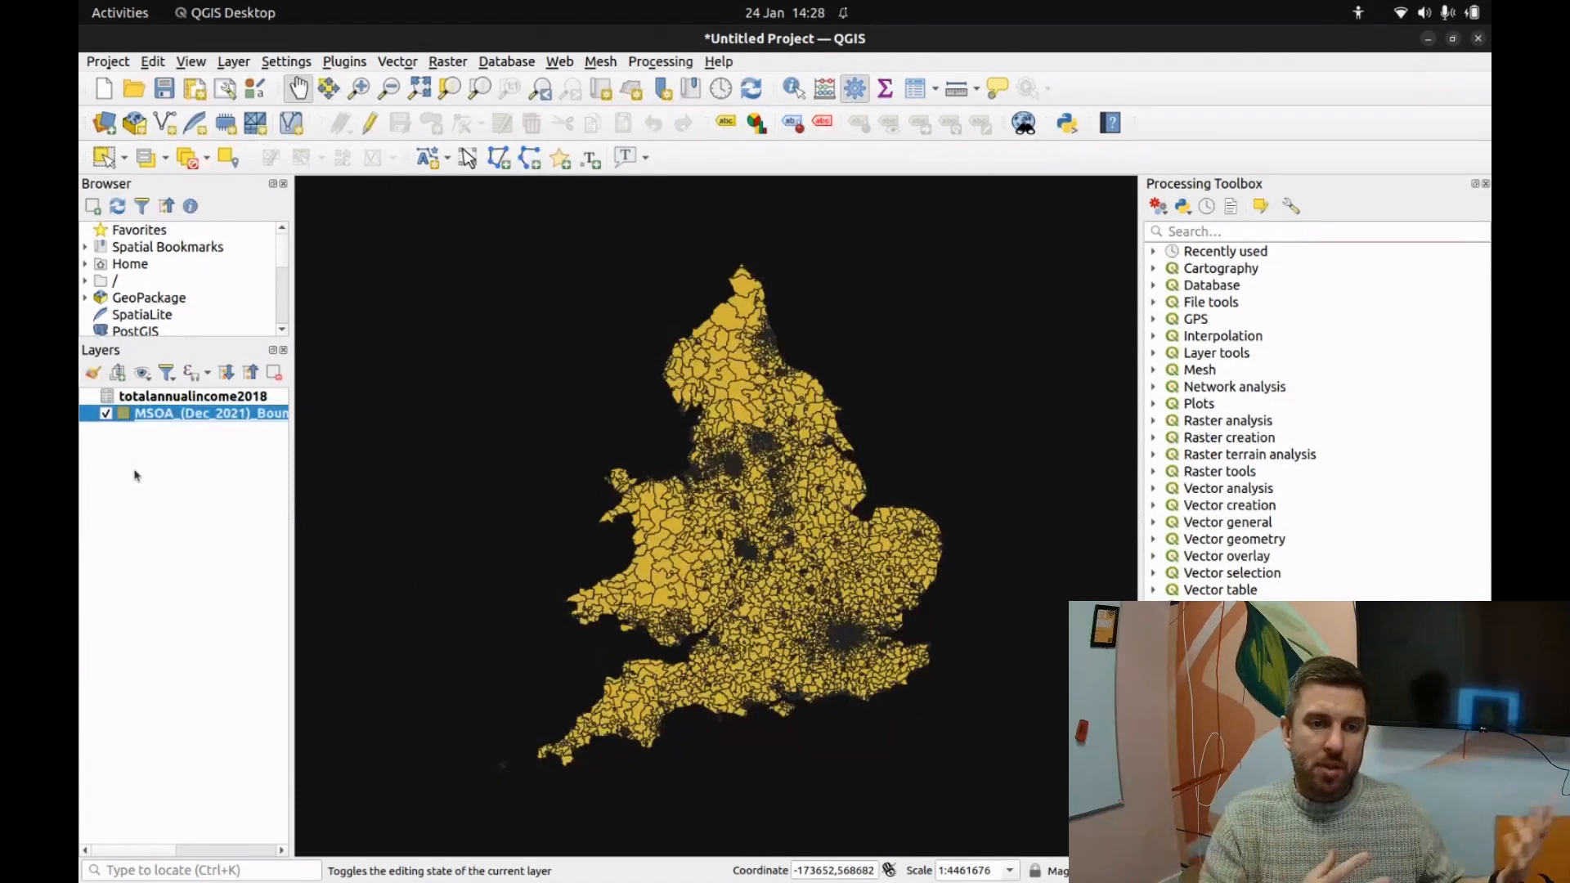
Step: Start exporting the features of the MSOA boundaries layer as GeoJSON and choose the uk-income-data folder as the destination
right_click(242, 417)
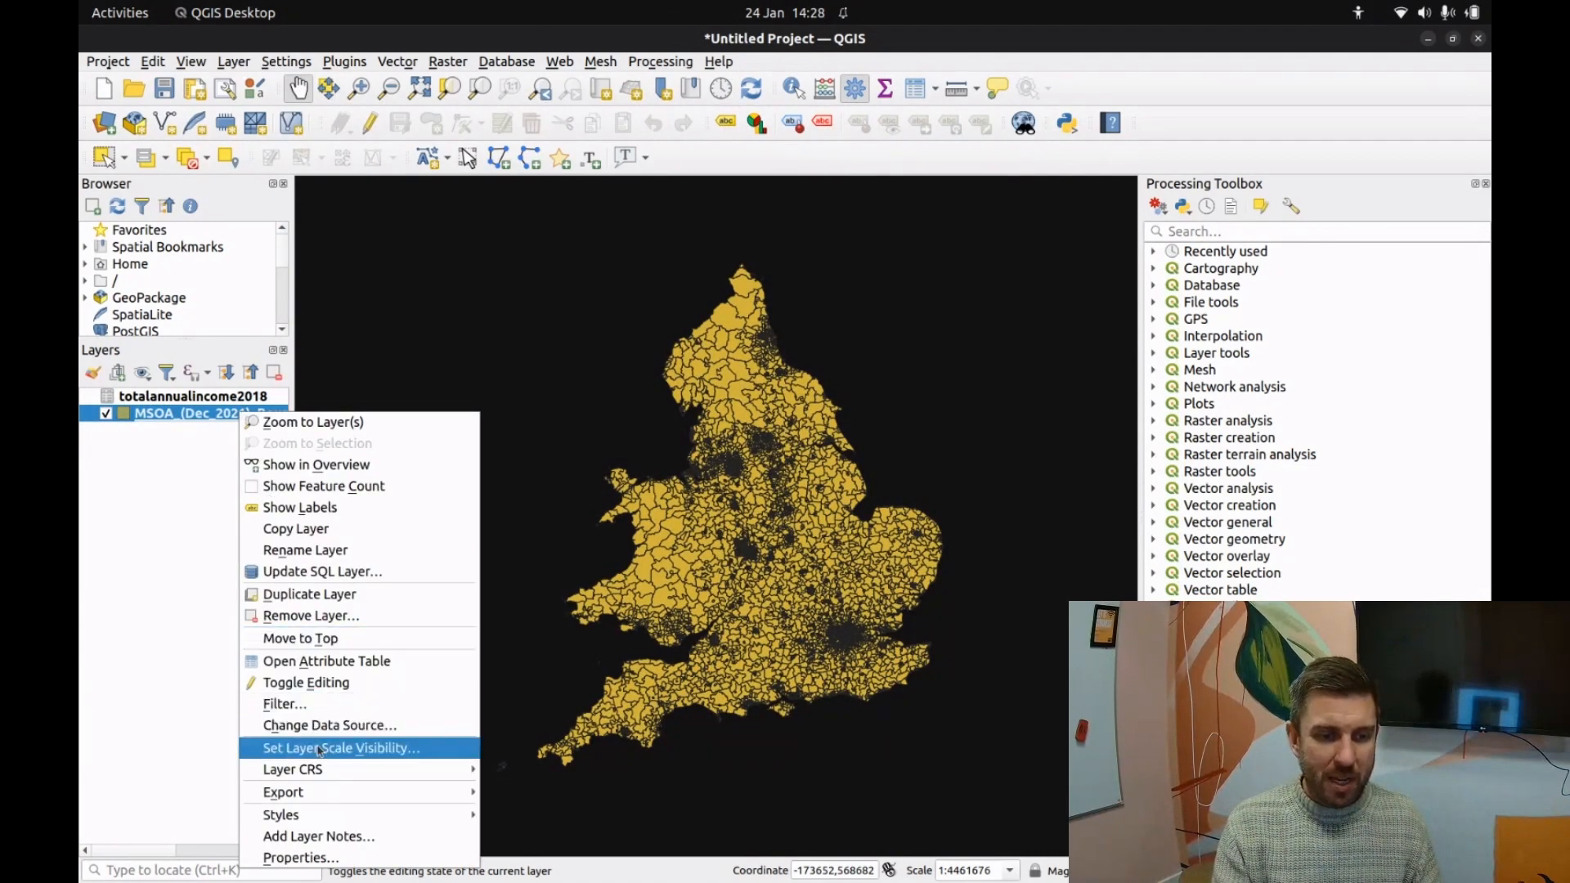
mouse_move(349, 799)
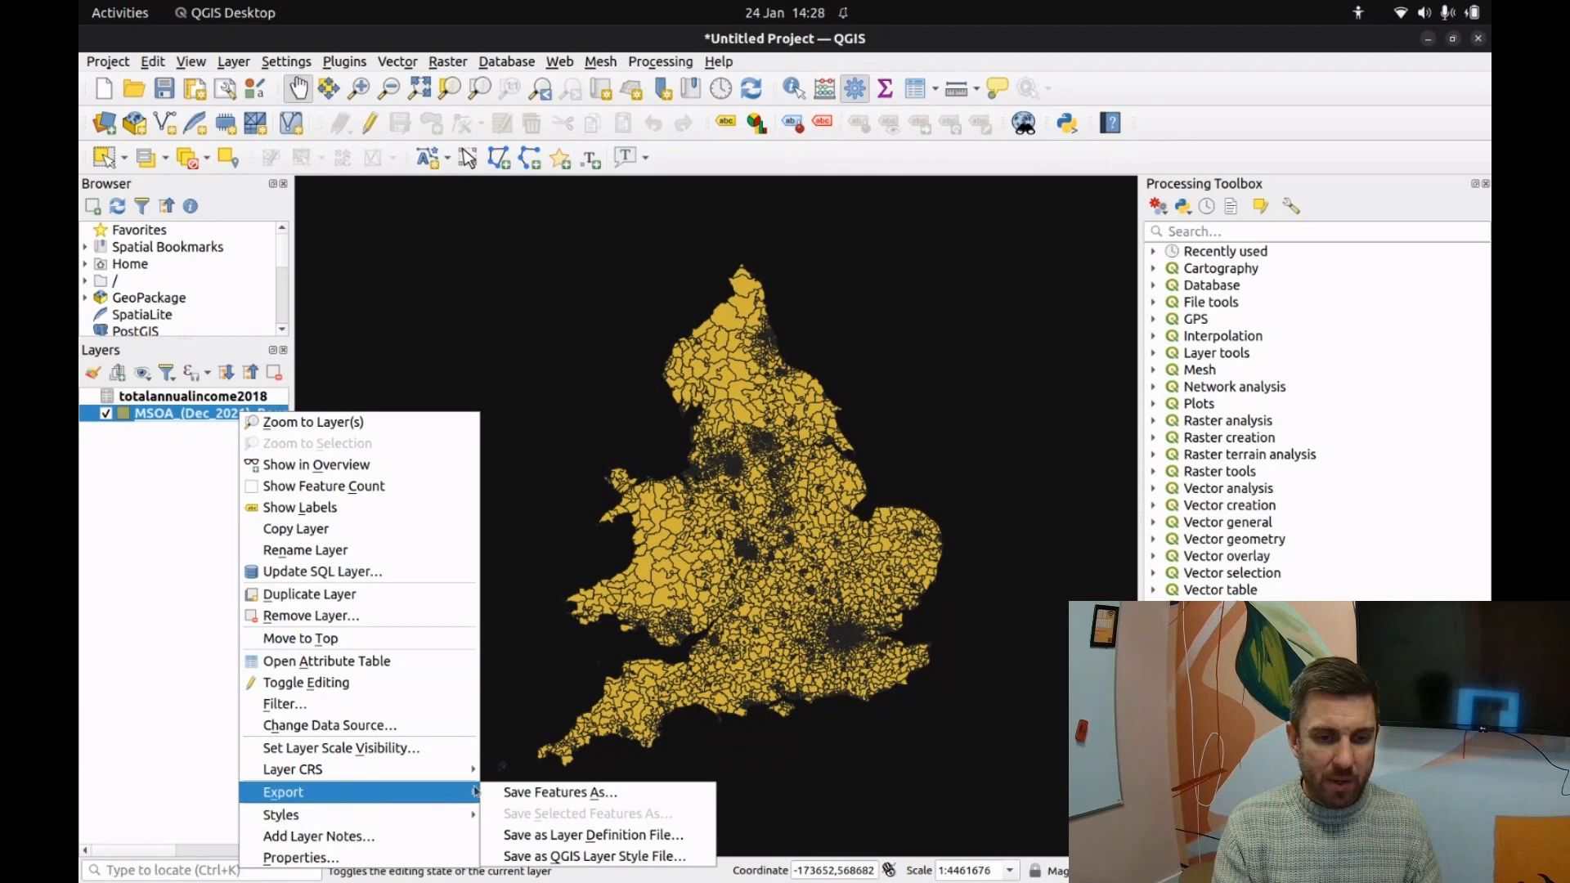
click(517, 793)
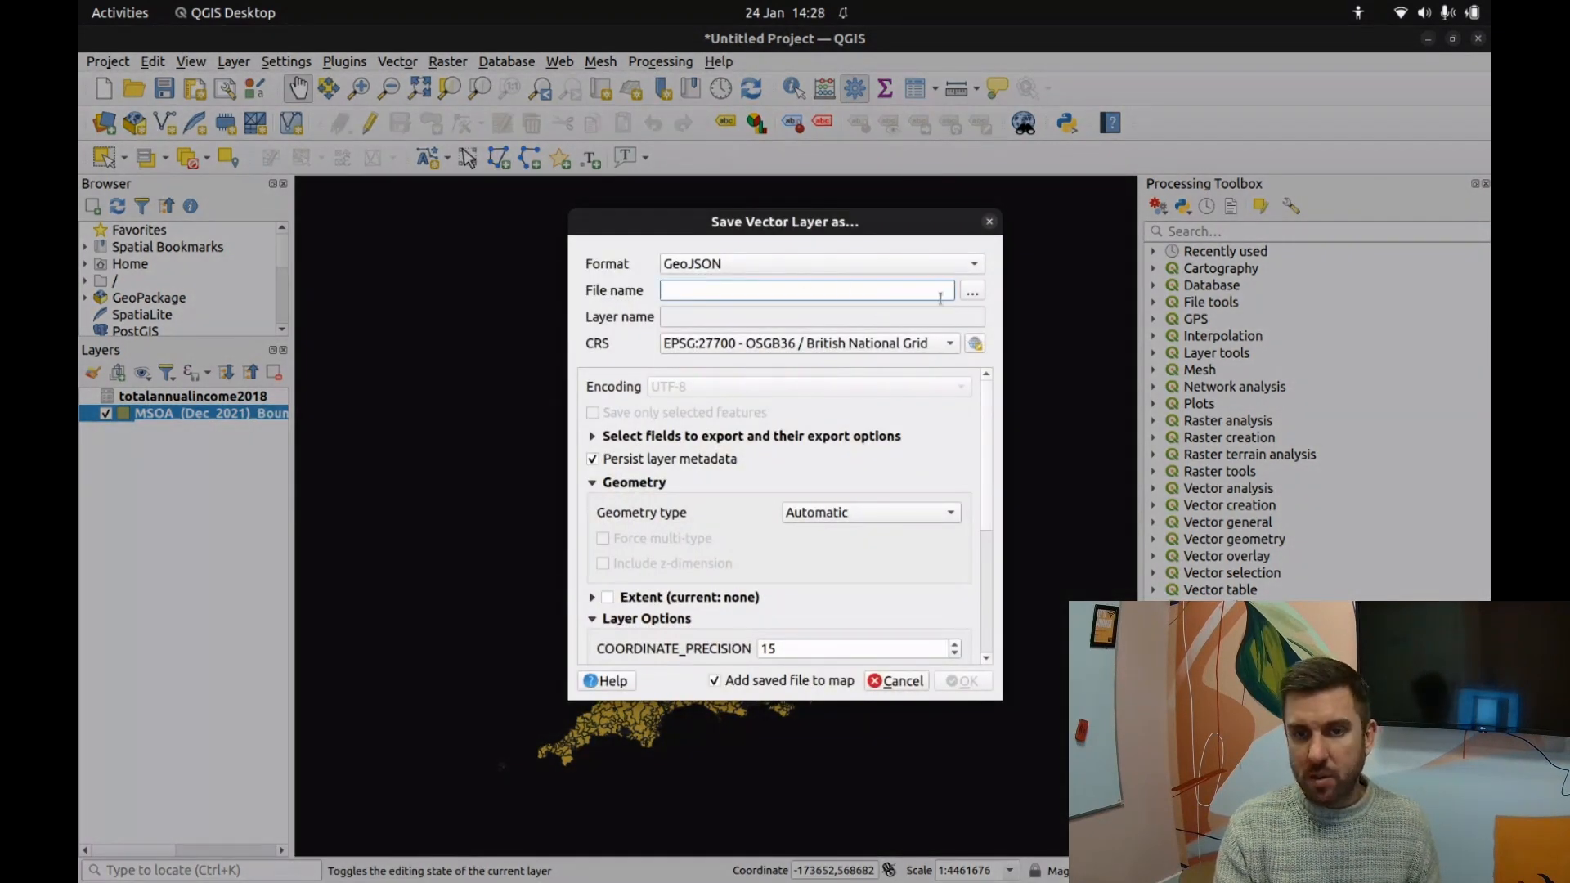
click(970, 293)
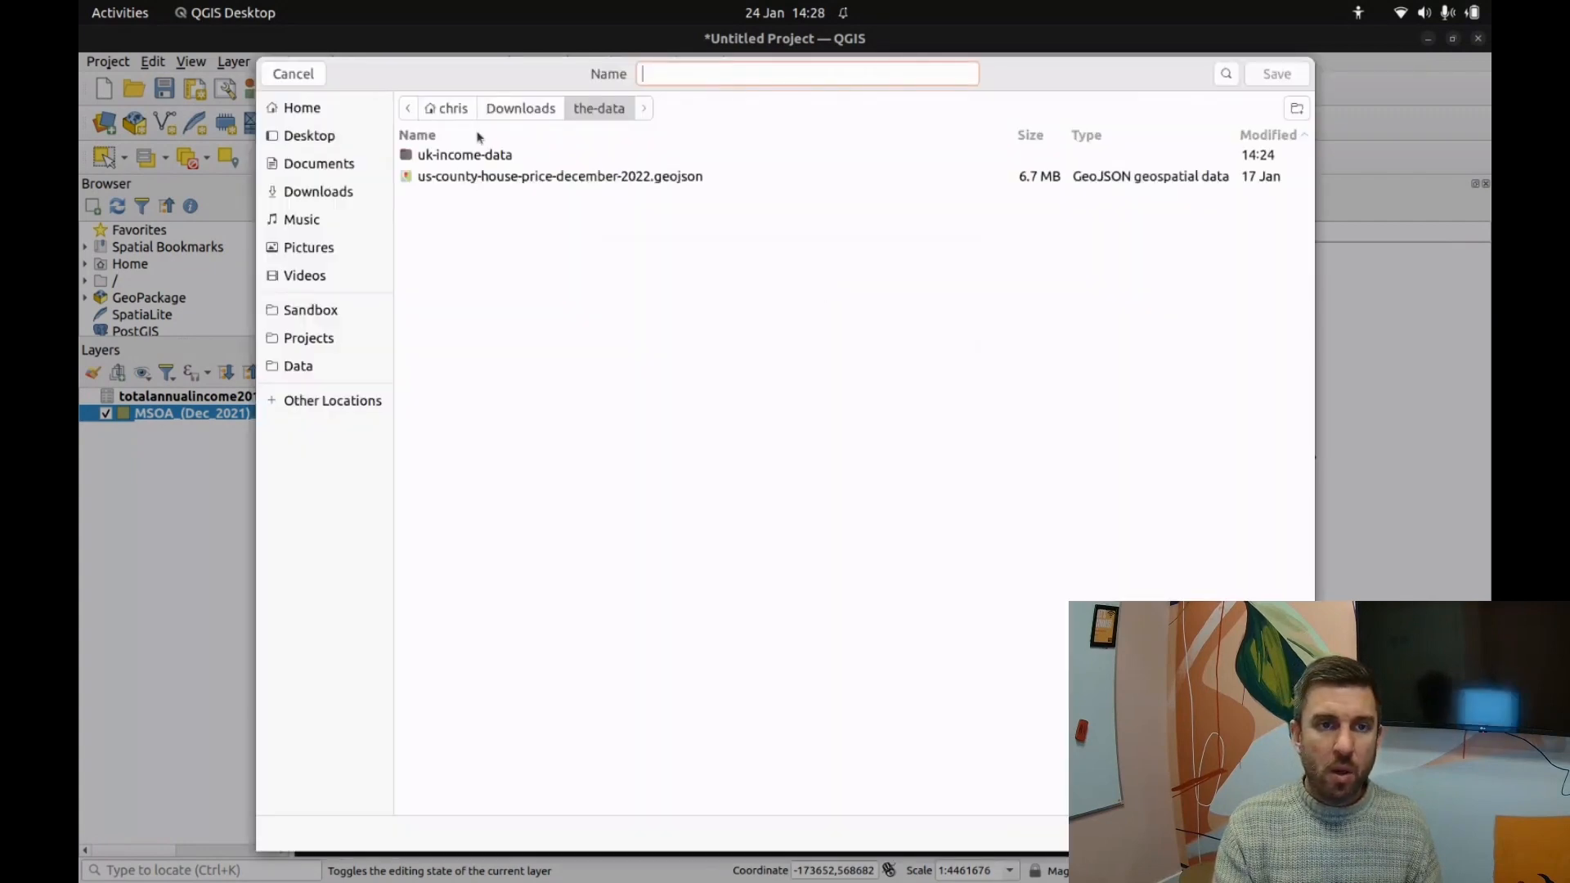
click(489, 155)
double_click(505, 157)
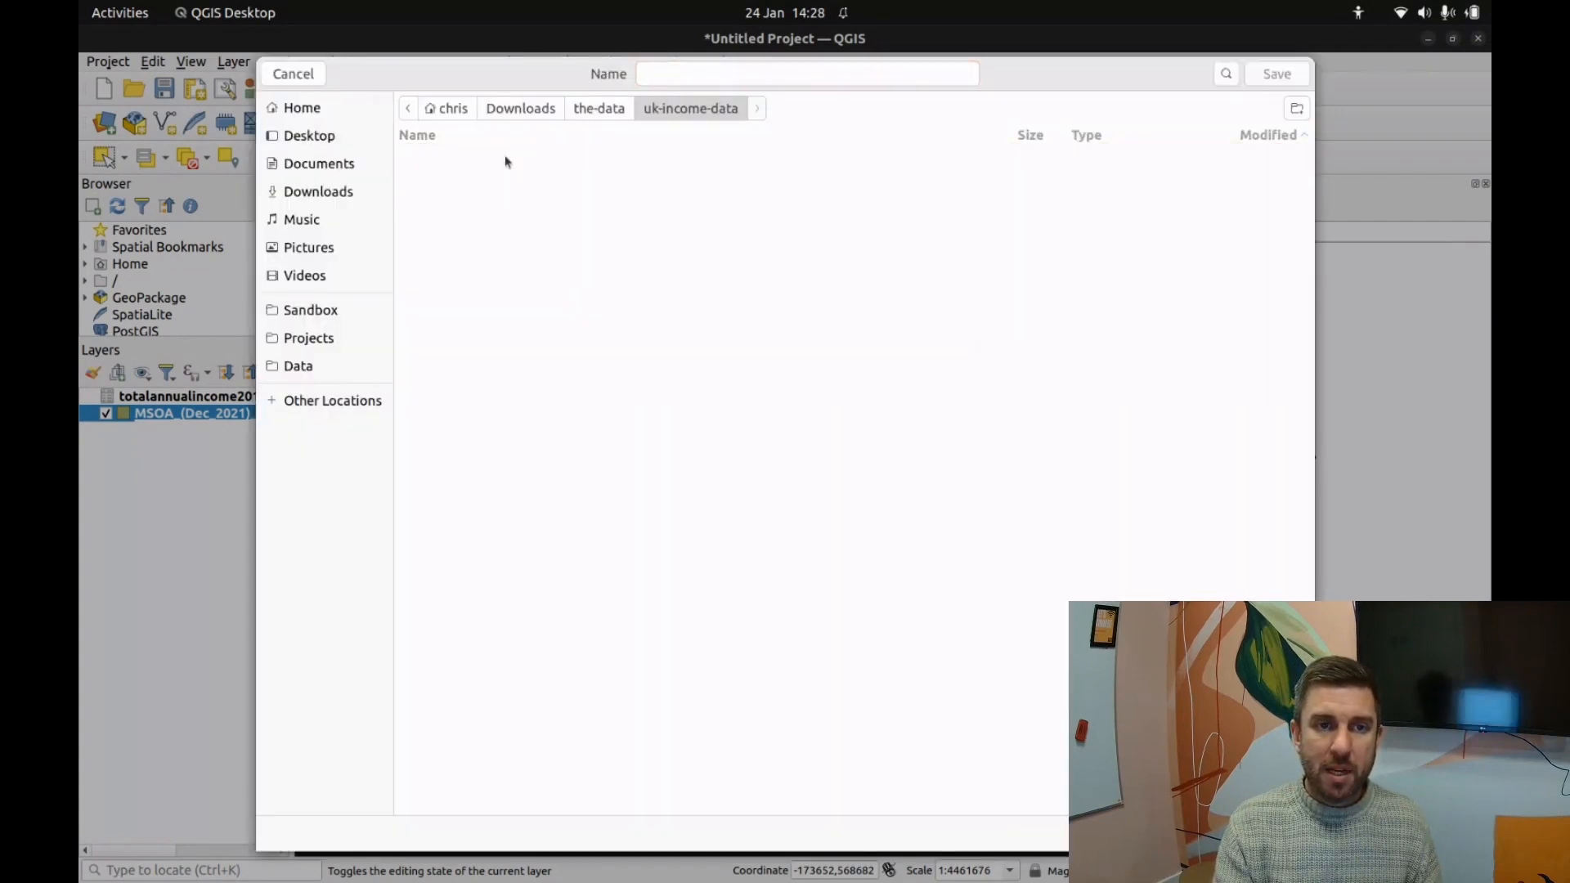
Step: Name the export file uk-msoa-median-income and save the GeoJSON layer
click(682, 74)
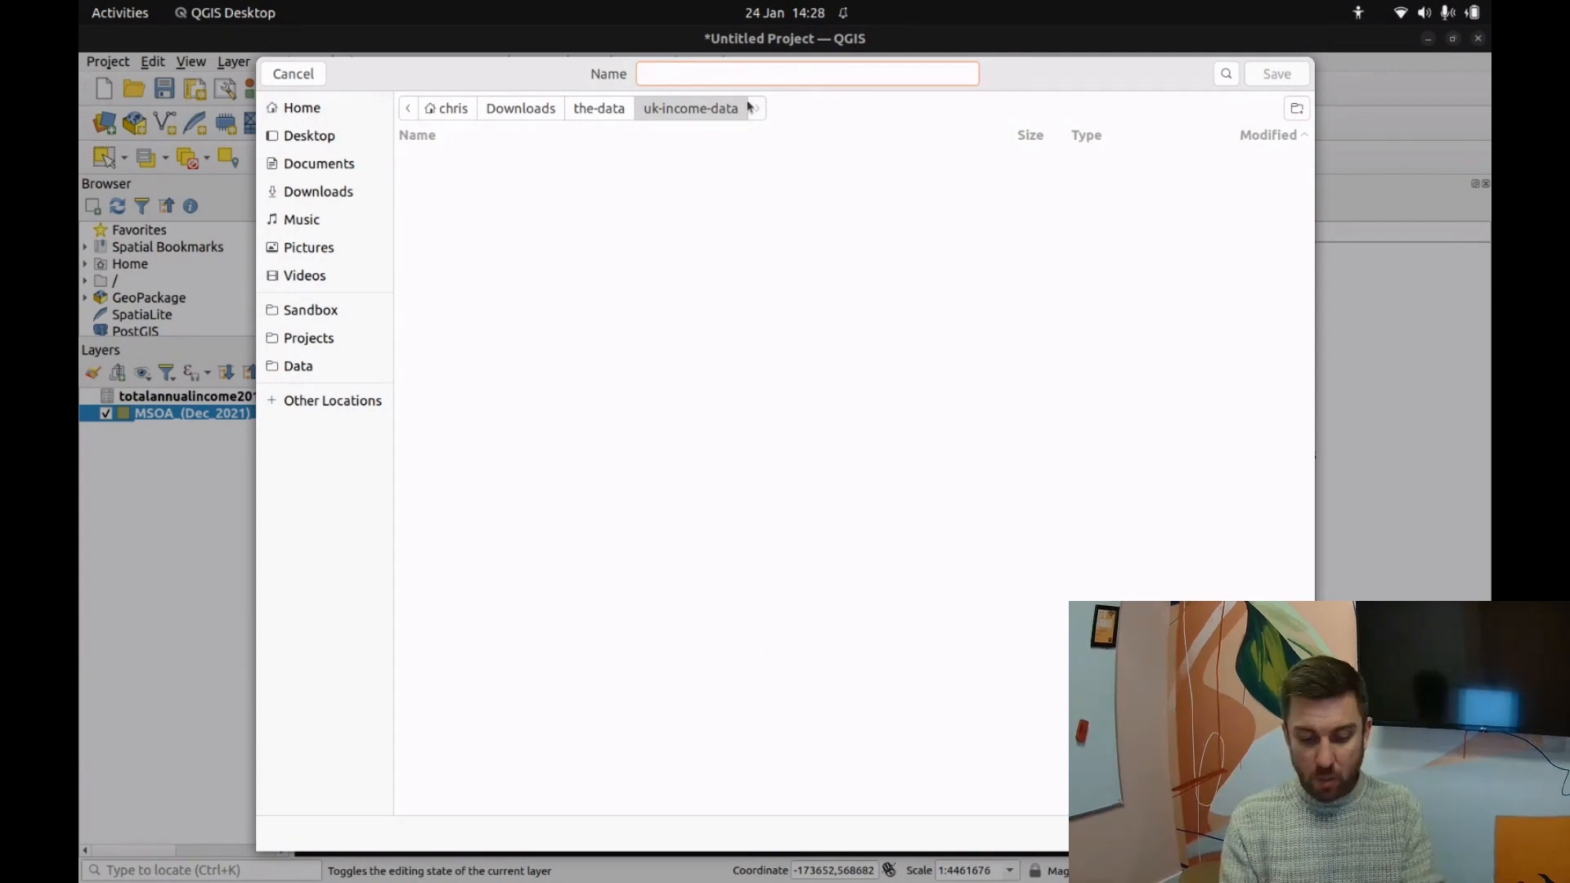
text(uk-)
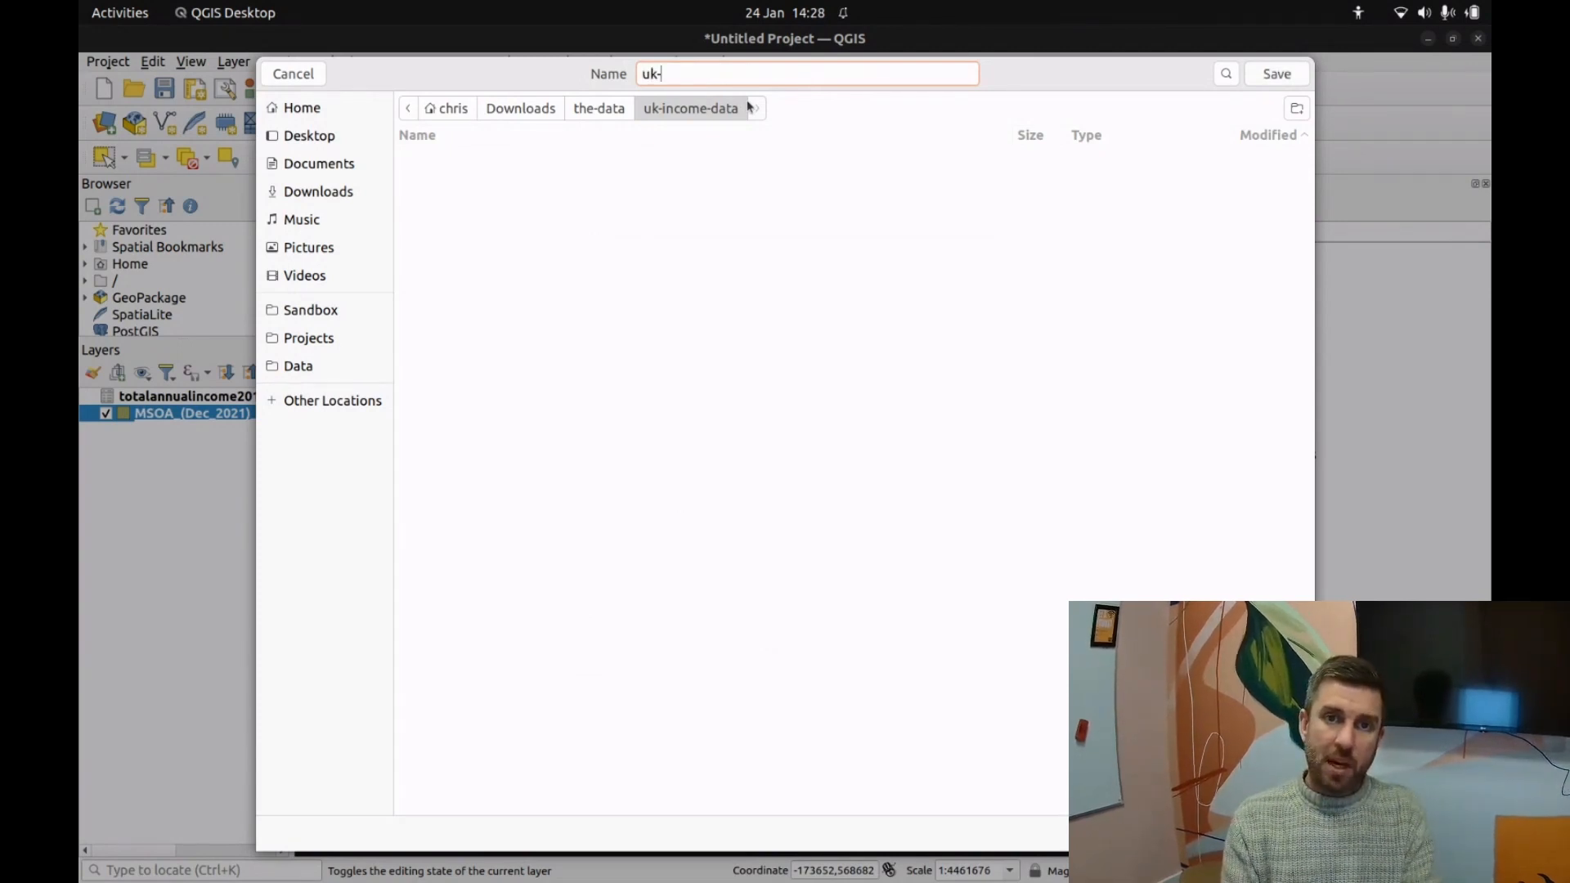
text(mso)
key(BackSpace)
text(soa)
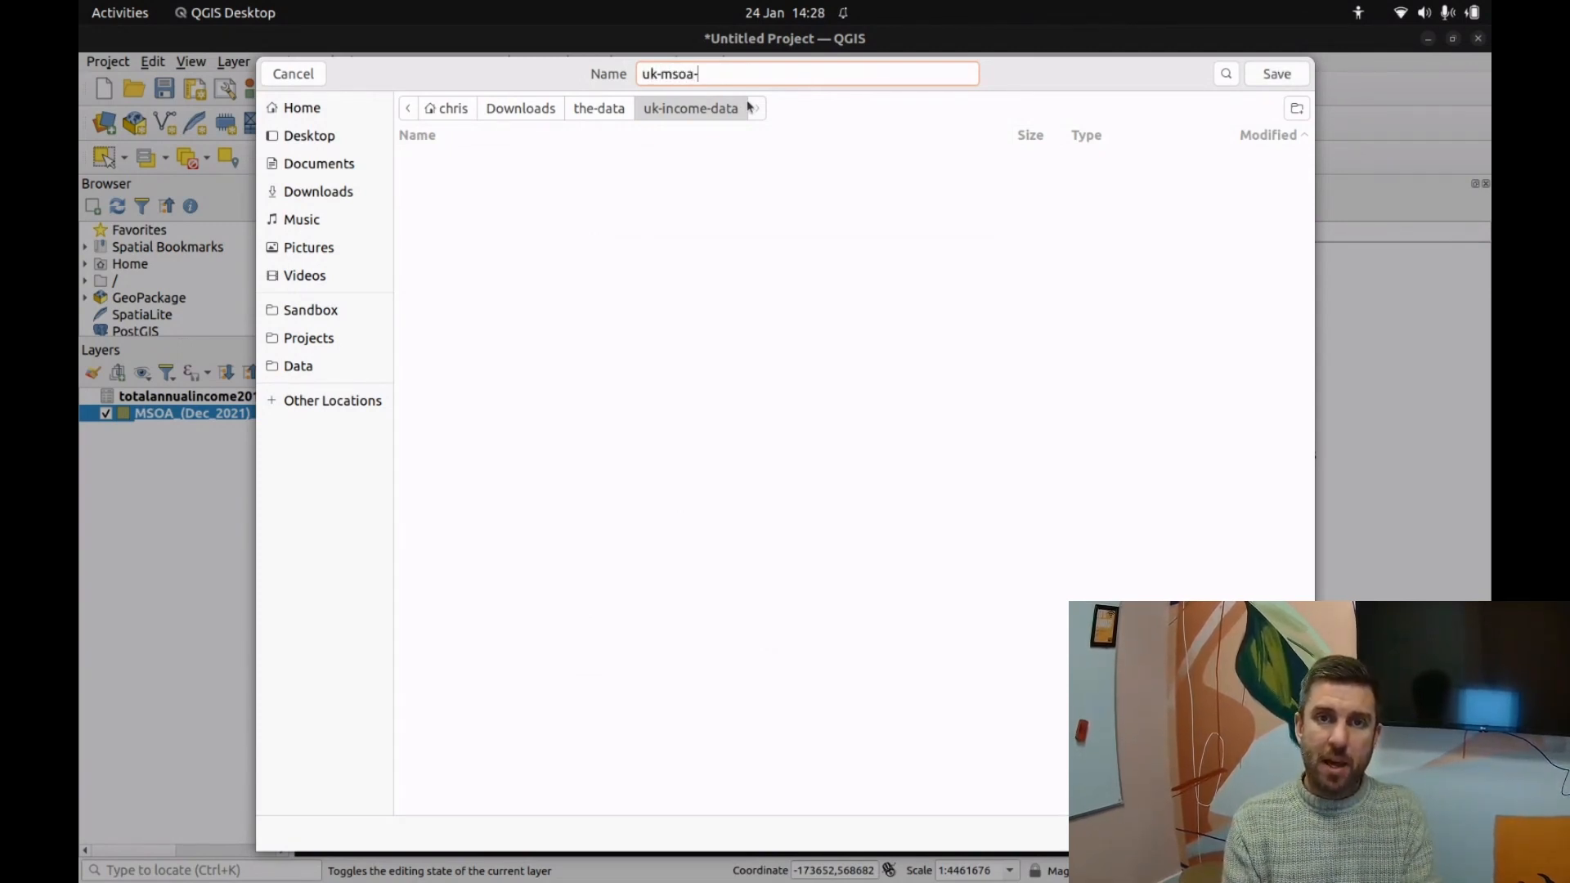
text(-income)
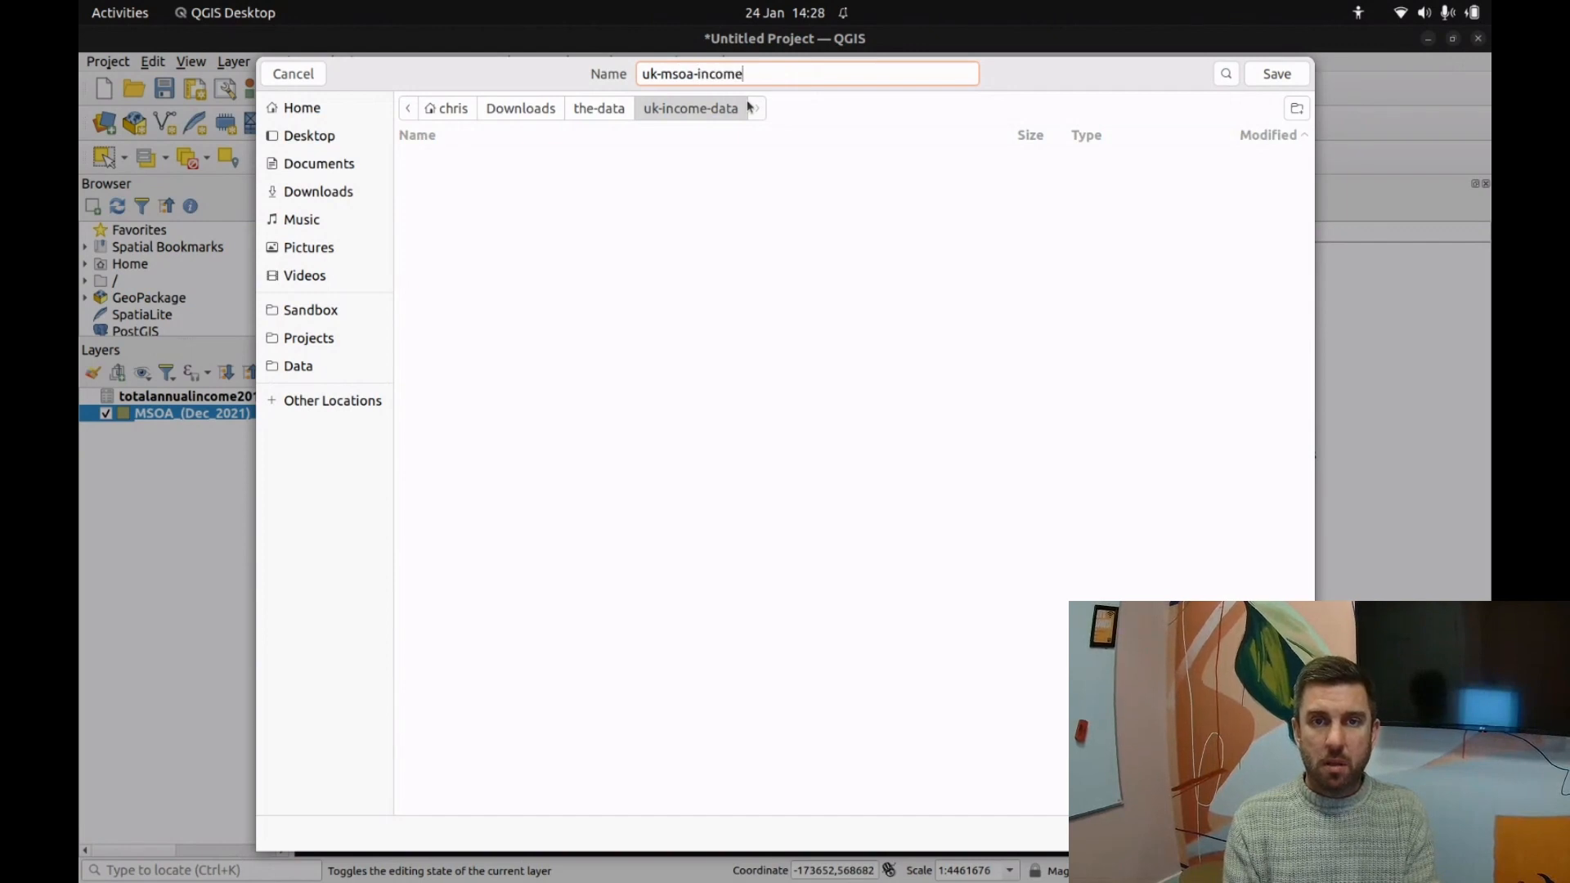
key(BackSpace)
key(BackSpace)
key(BackSpace)
key(BackSpace)
key(BackSpace)
key(BackSpace)
text(median)
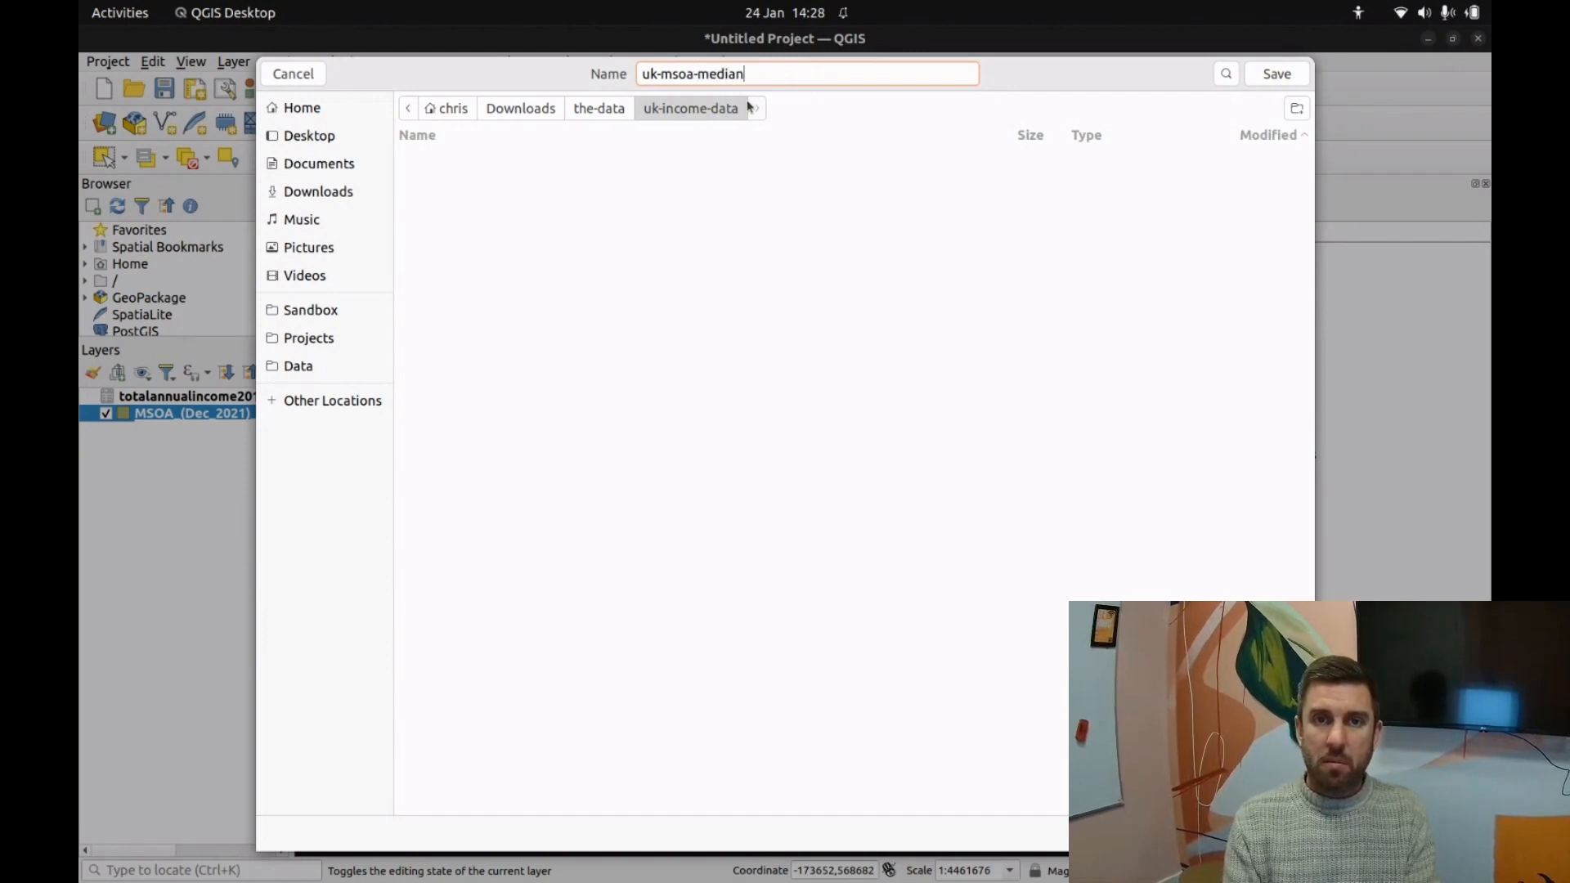
text(-income)
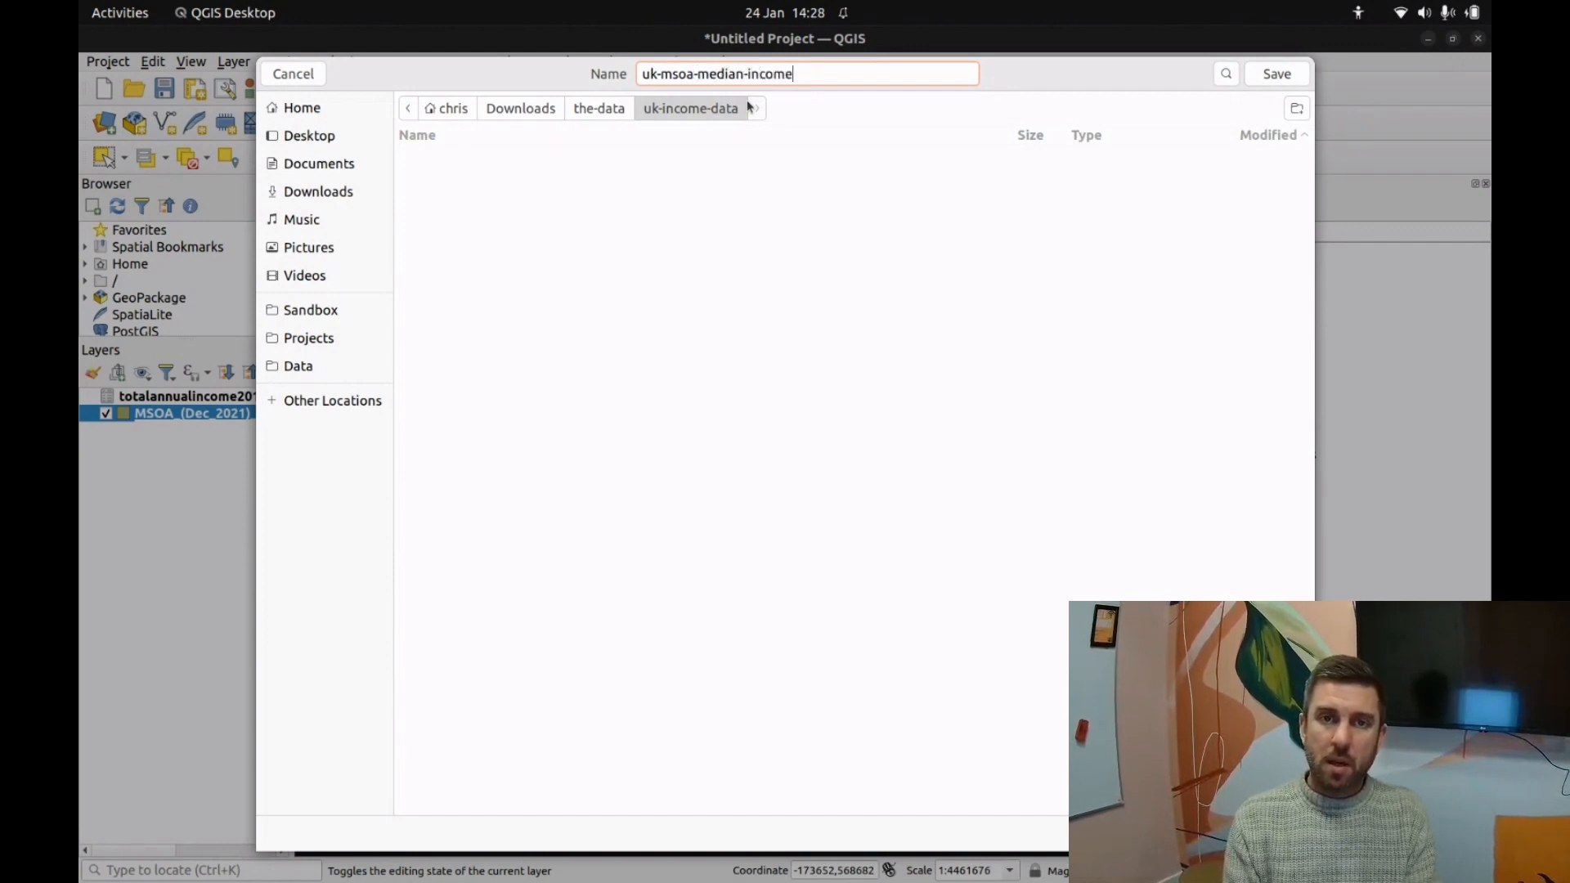
key(Return)
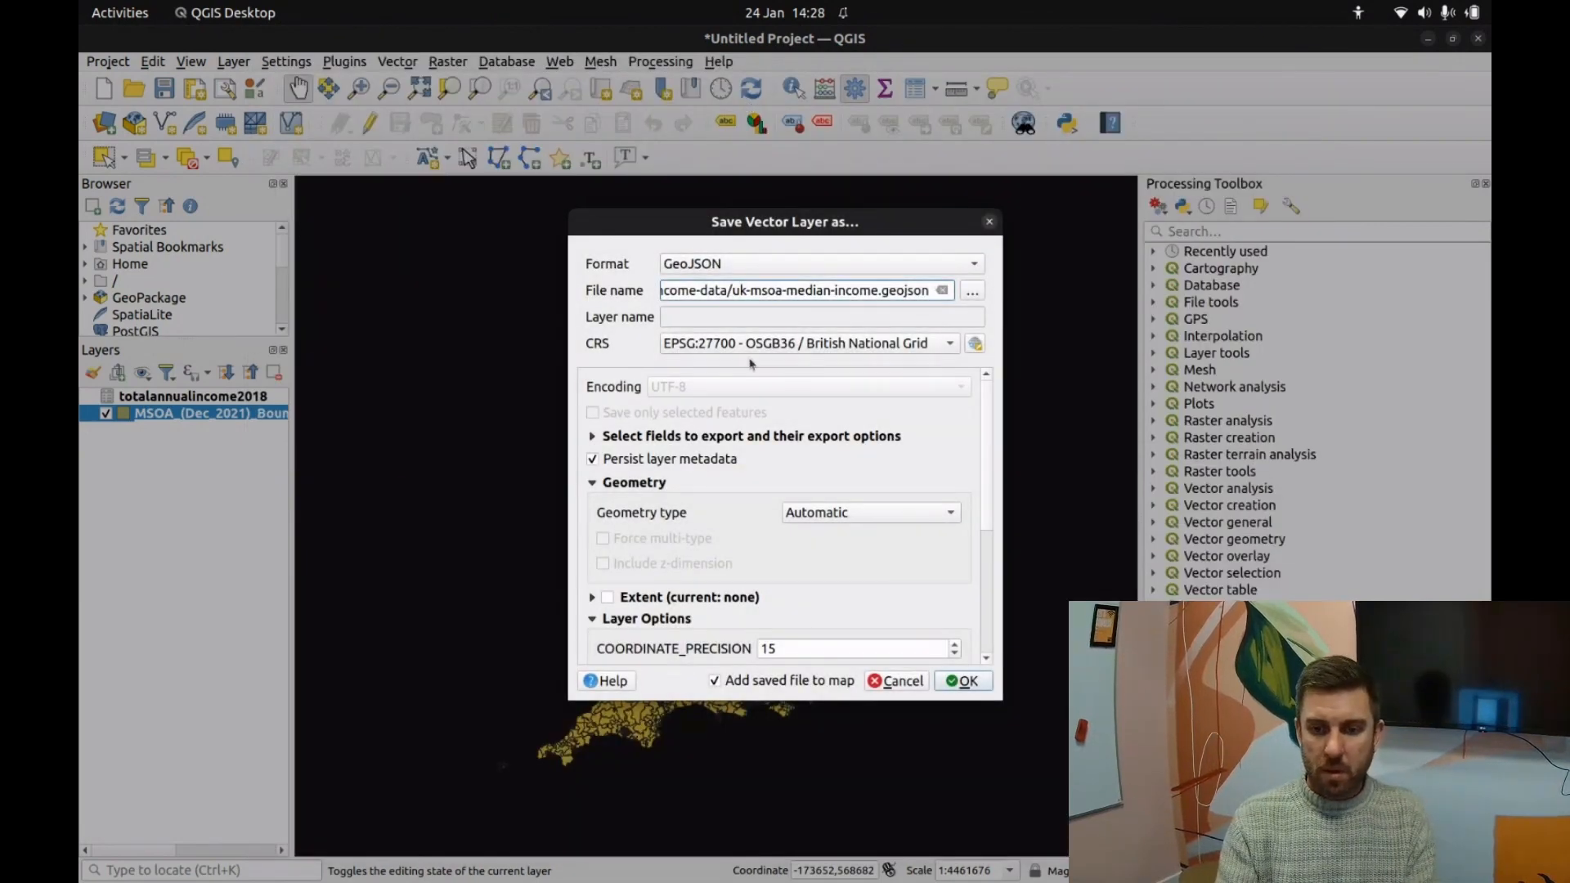
click(966, 682)
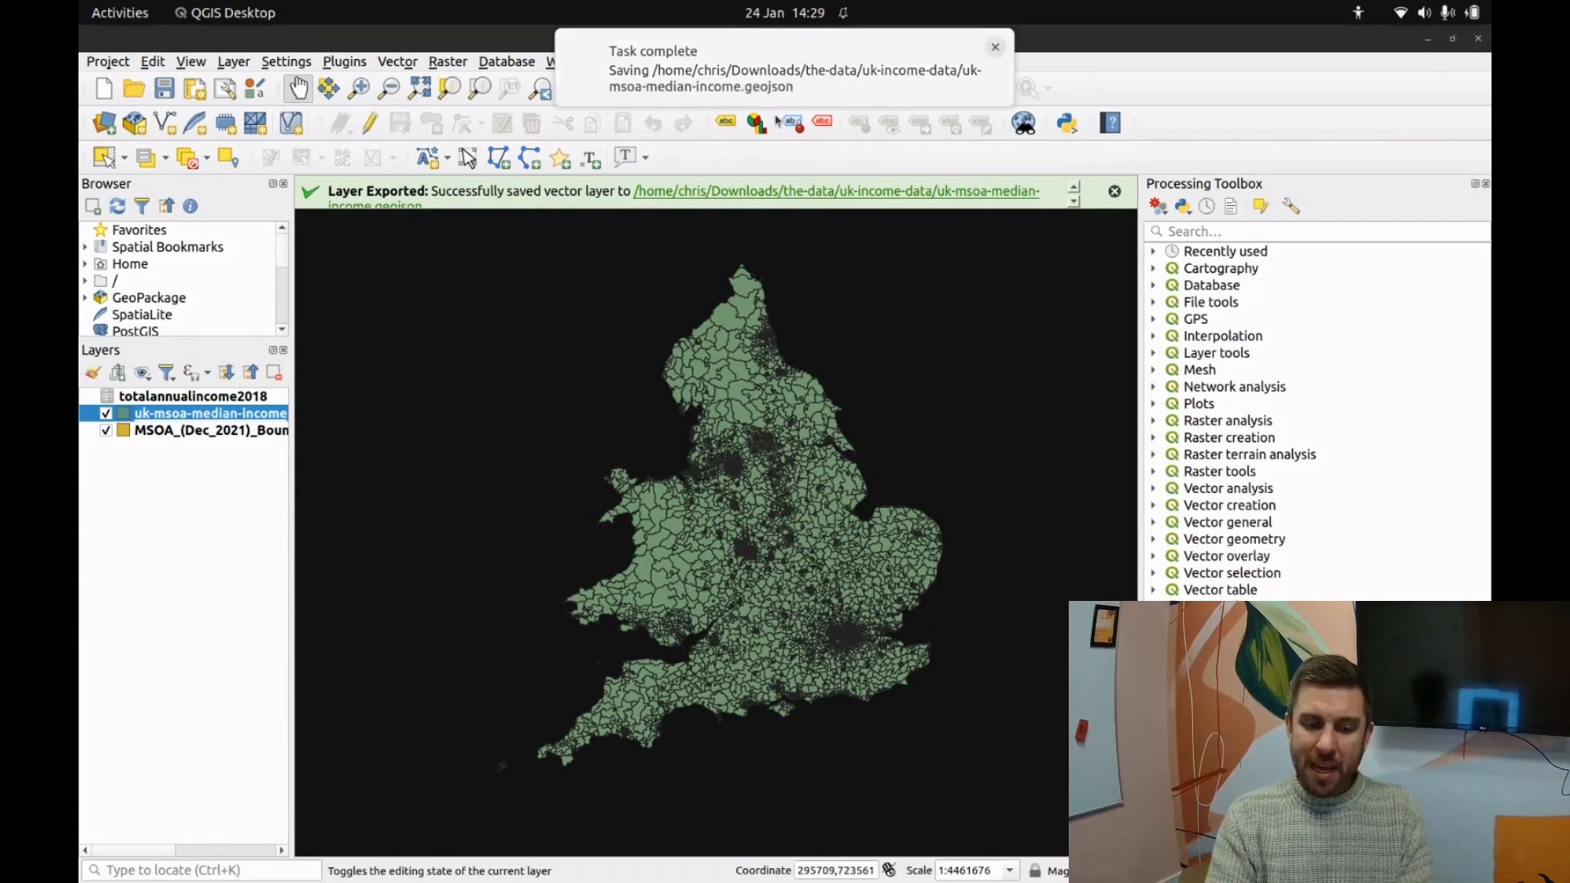
Step: Switch to the Files window and check the exported uk-msoa-median-income.geojson in the uk-income-data folder
key(alt+Tab)
key(alt+Tab)
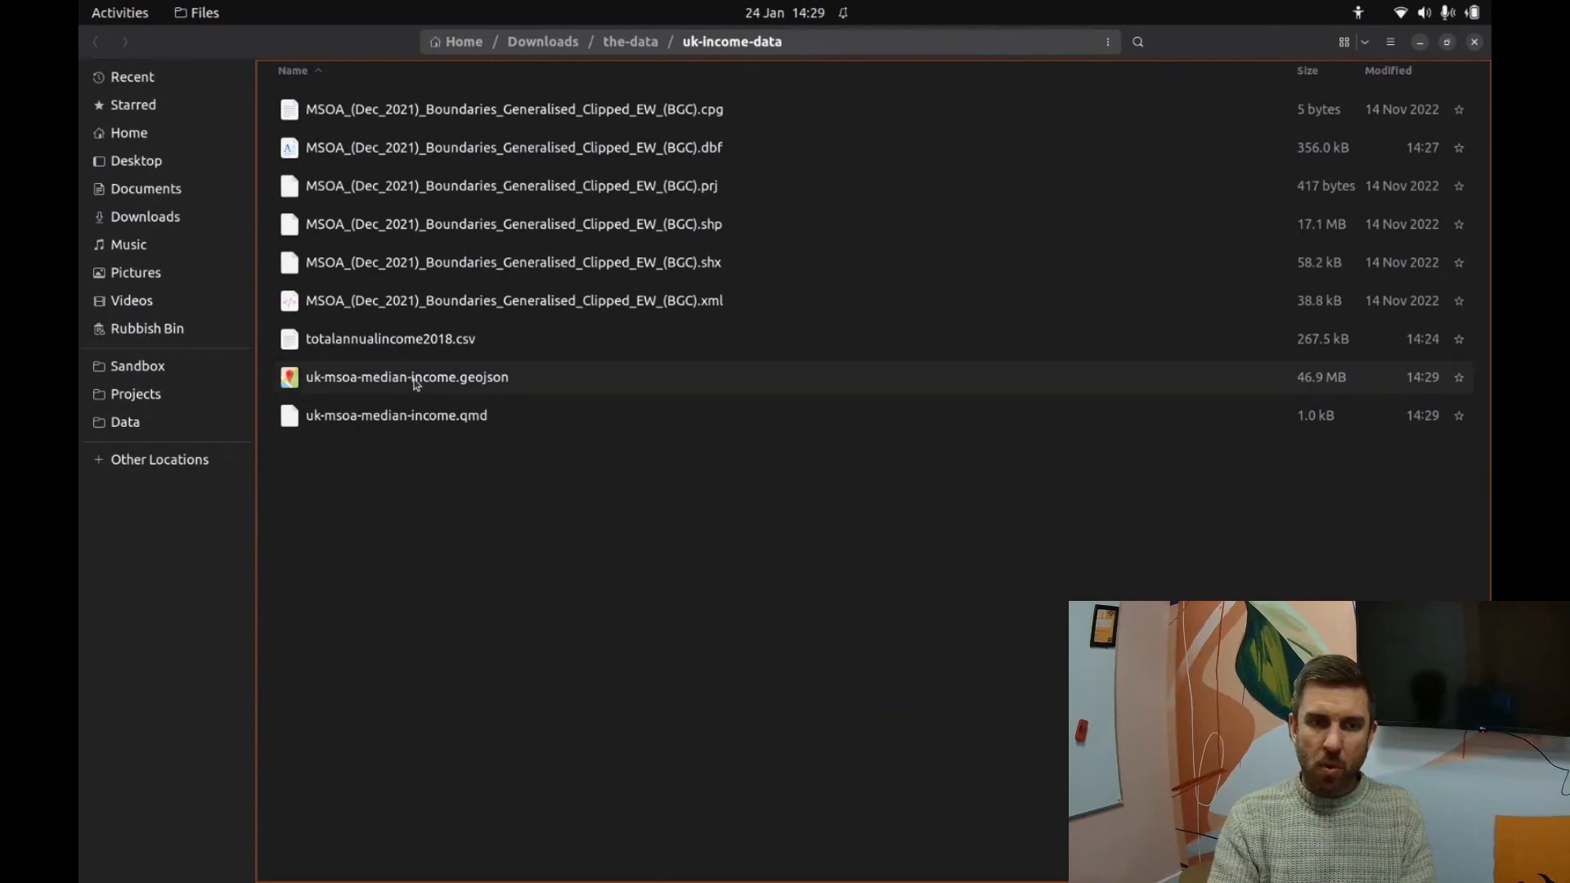
click(472, 389)
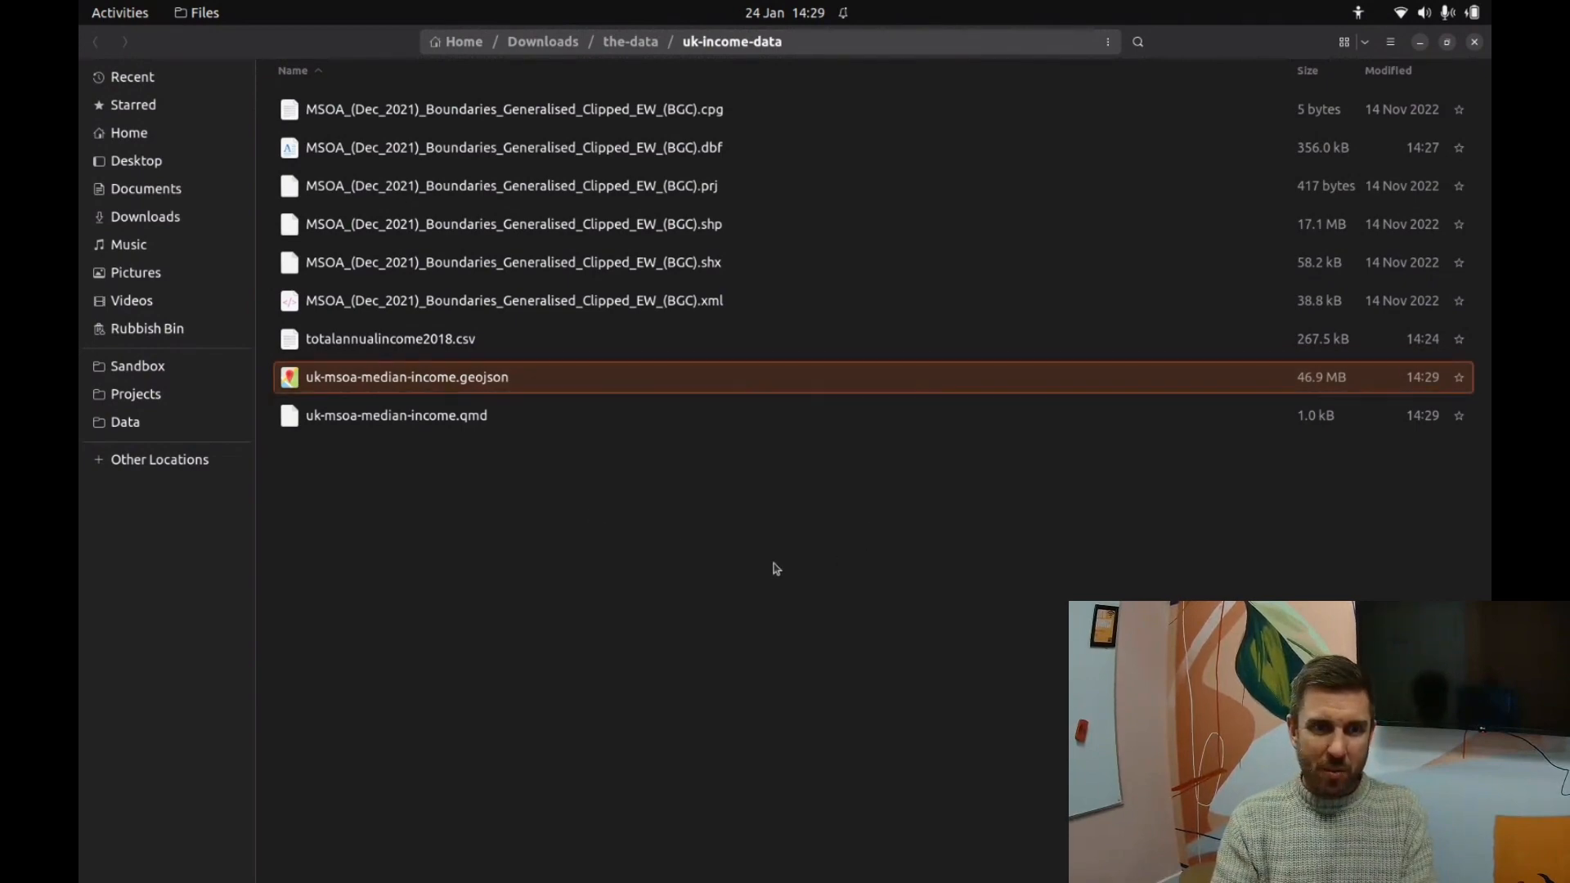
Step: Switch to Chrome, return to the mapstack home page and sign in with the mangomap Google account
key(alt+Tab)
click(216, 49)
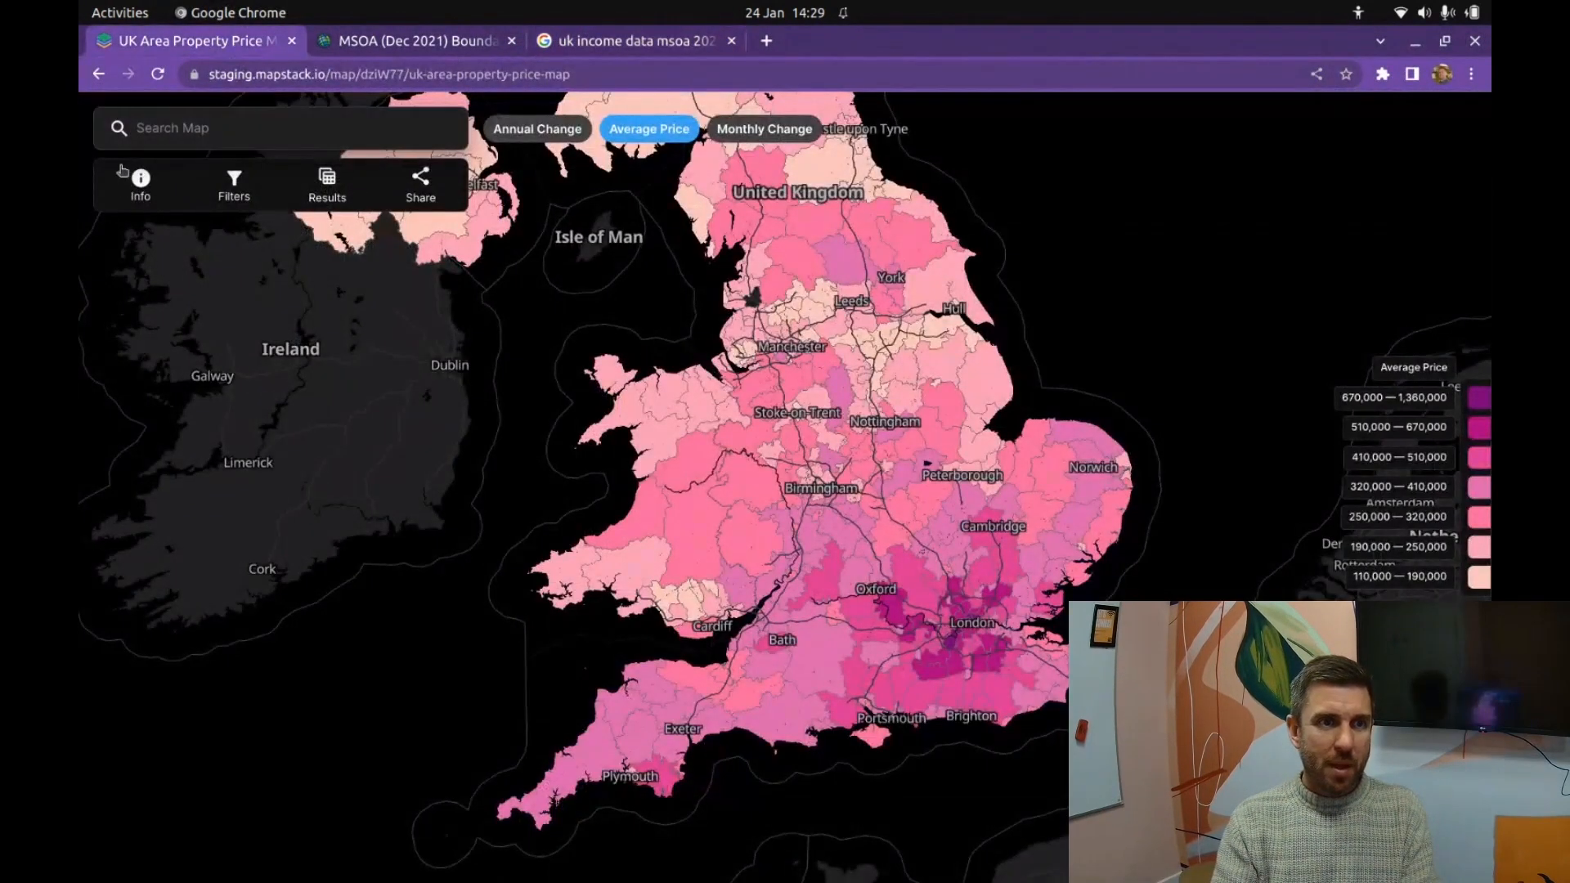
click(91, 73)
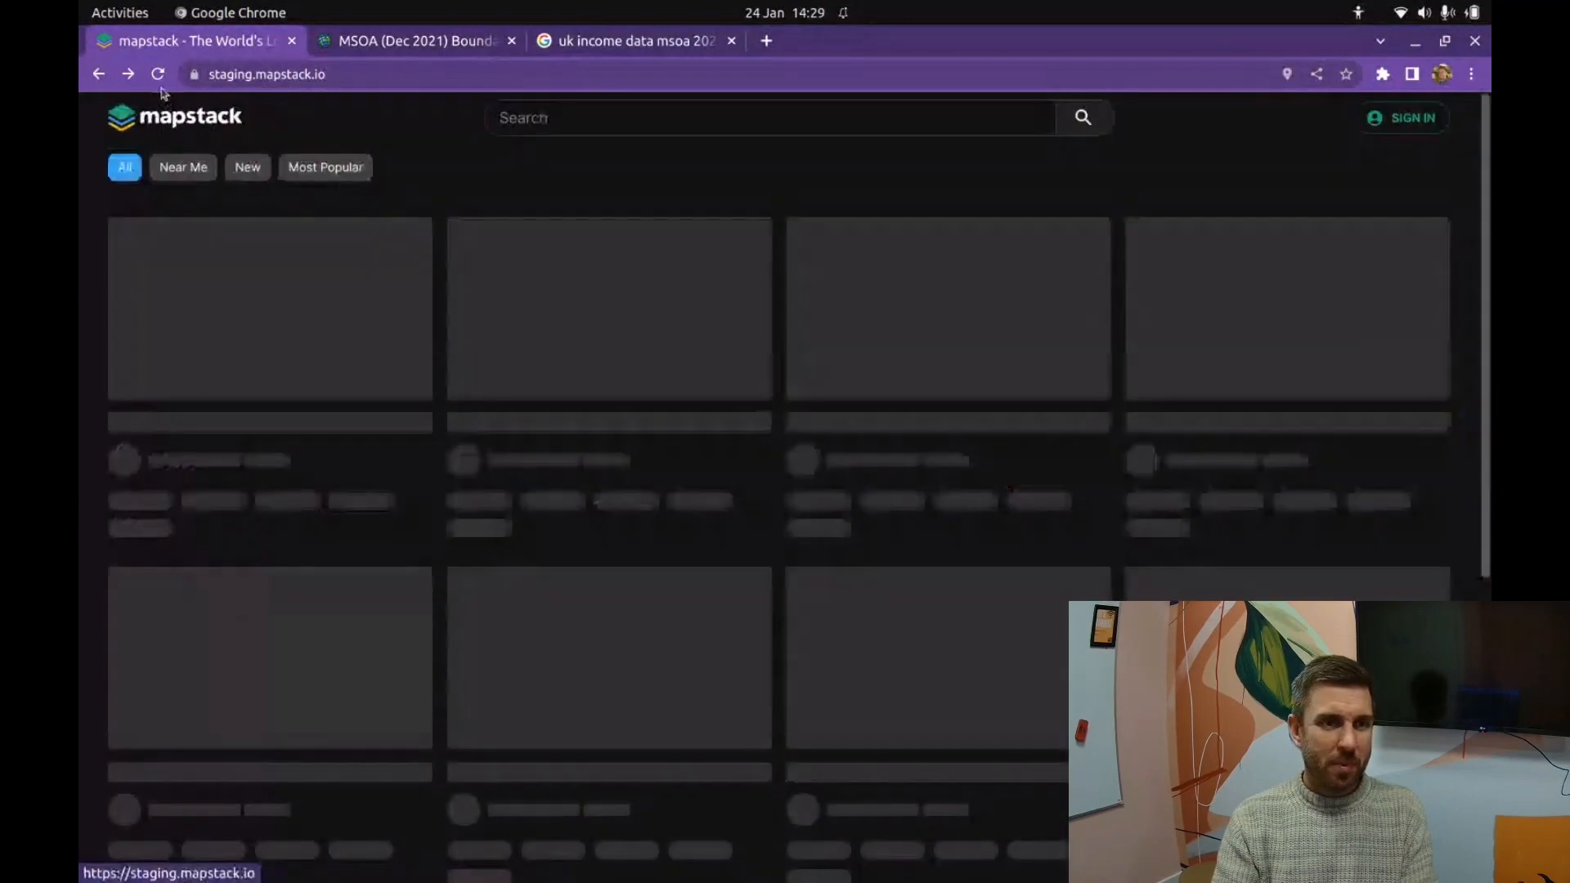
click(1408, 119)
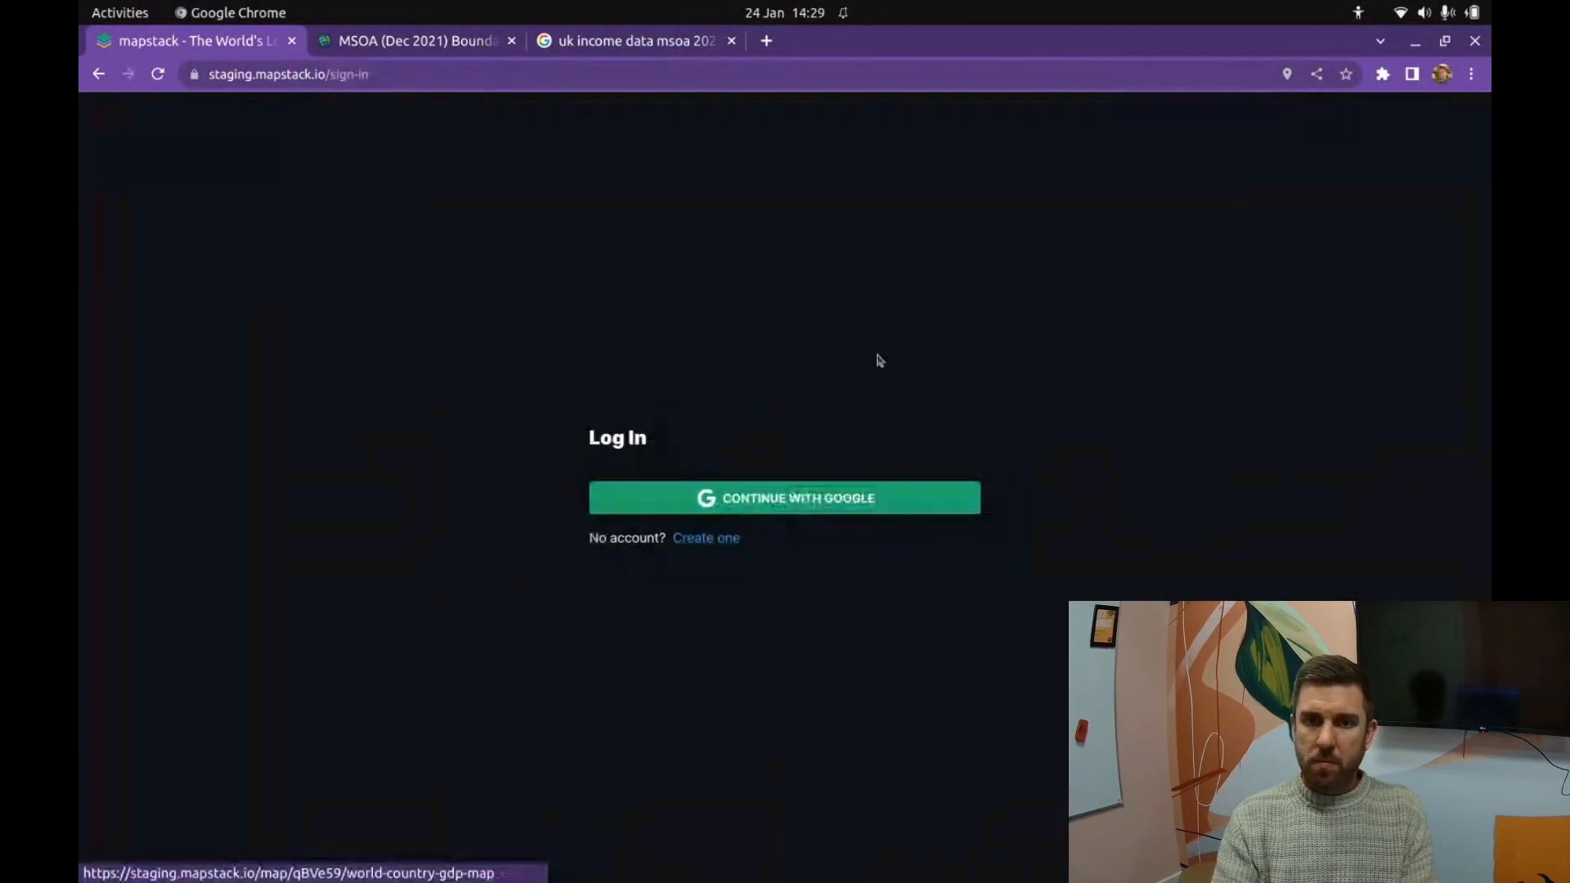
click(784, 496)
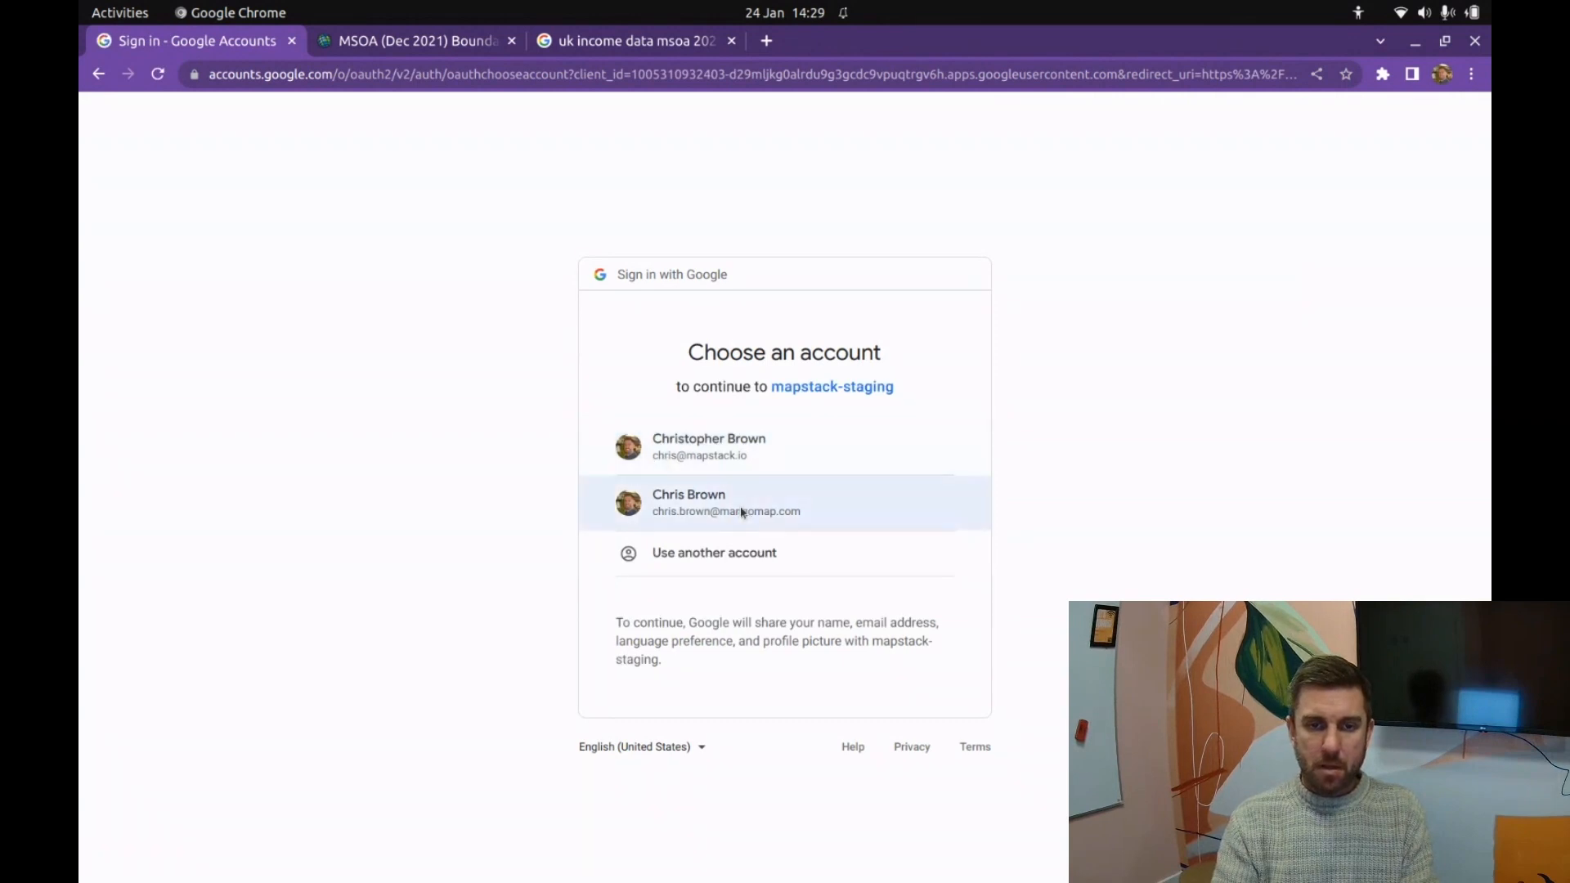
click(742, 513)
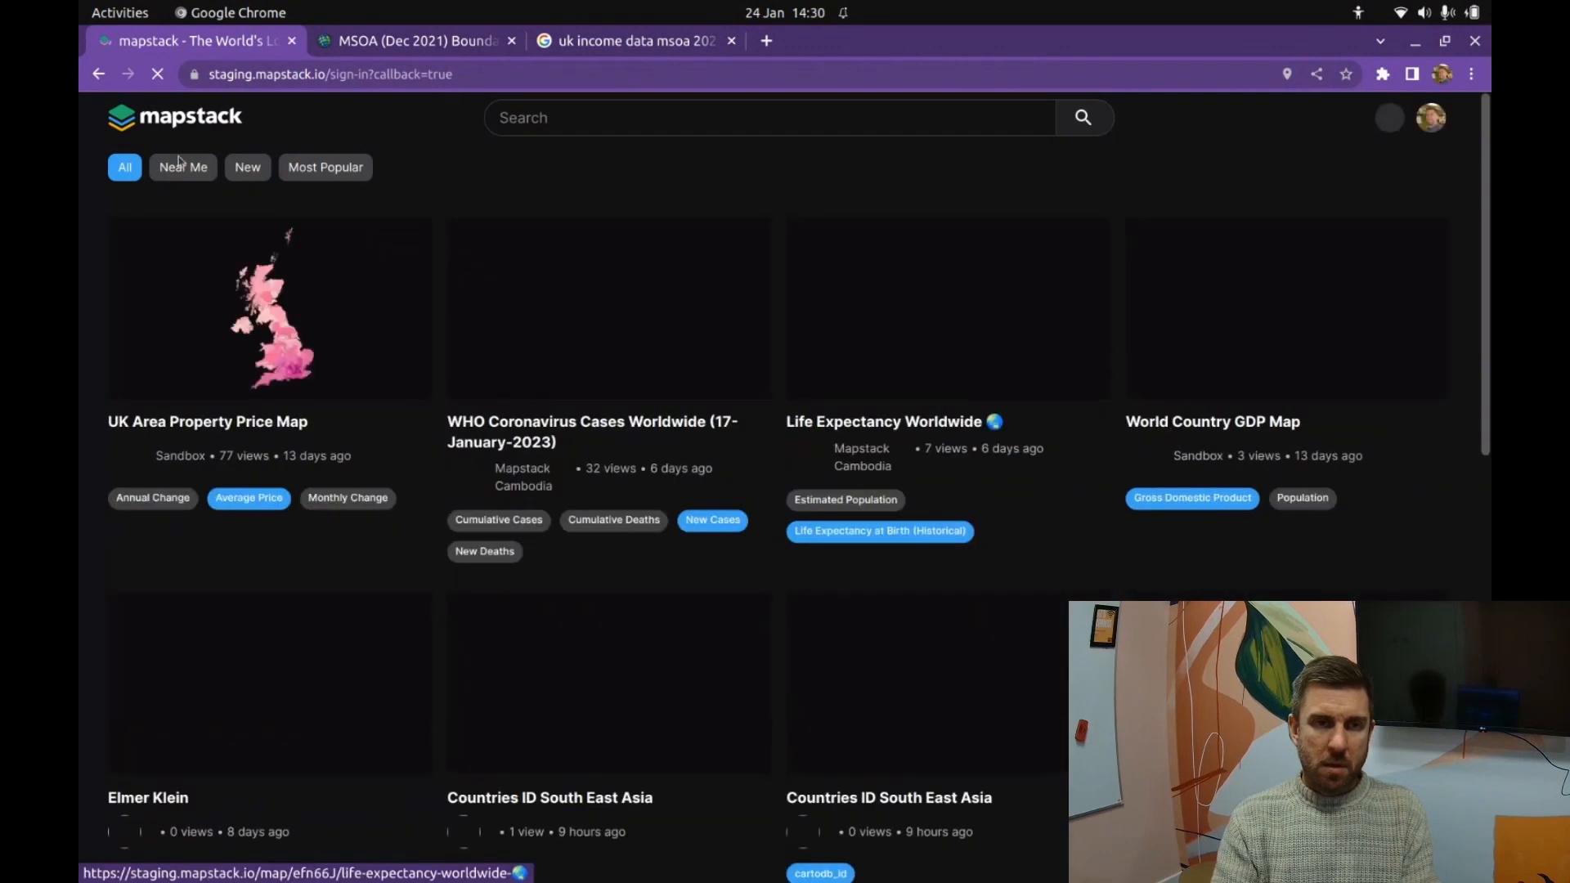
Step: Open the Sandbox workspace in mapstack and look over its existing maps
click(1429, 123)
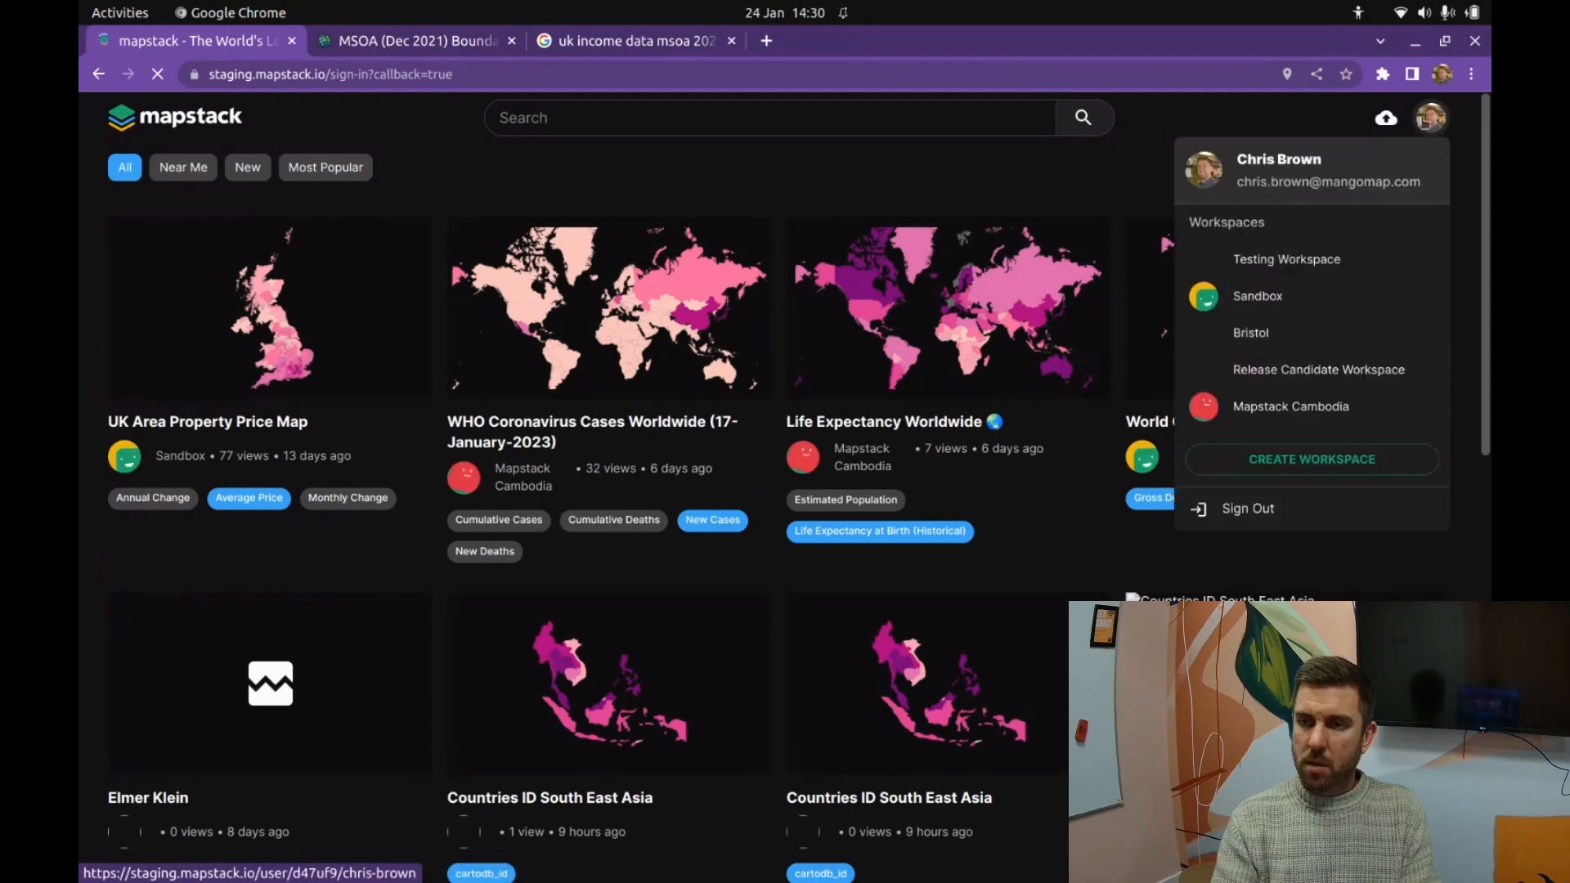
click(1266, 301)
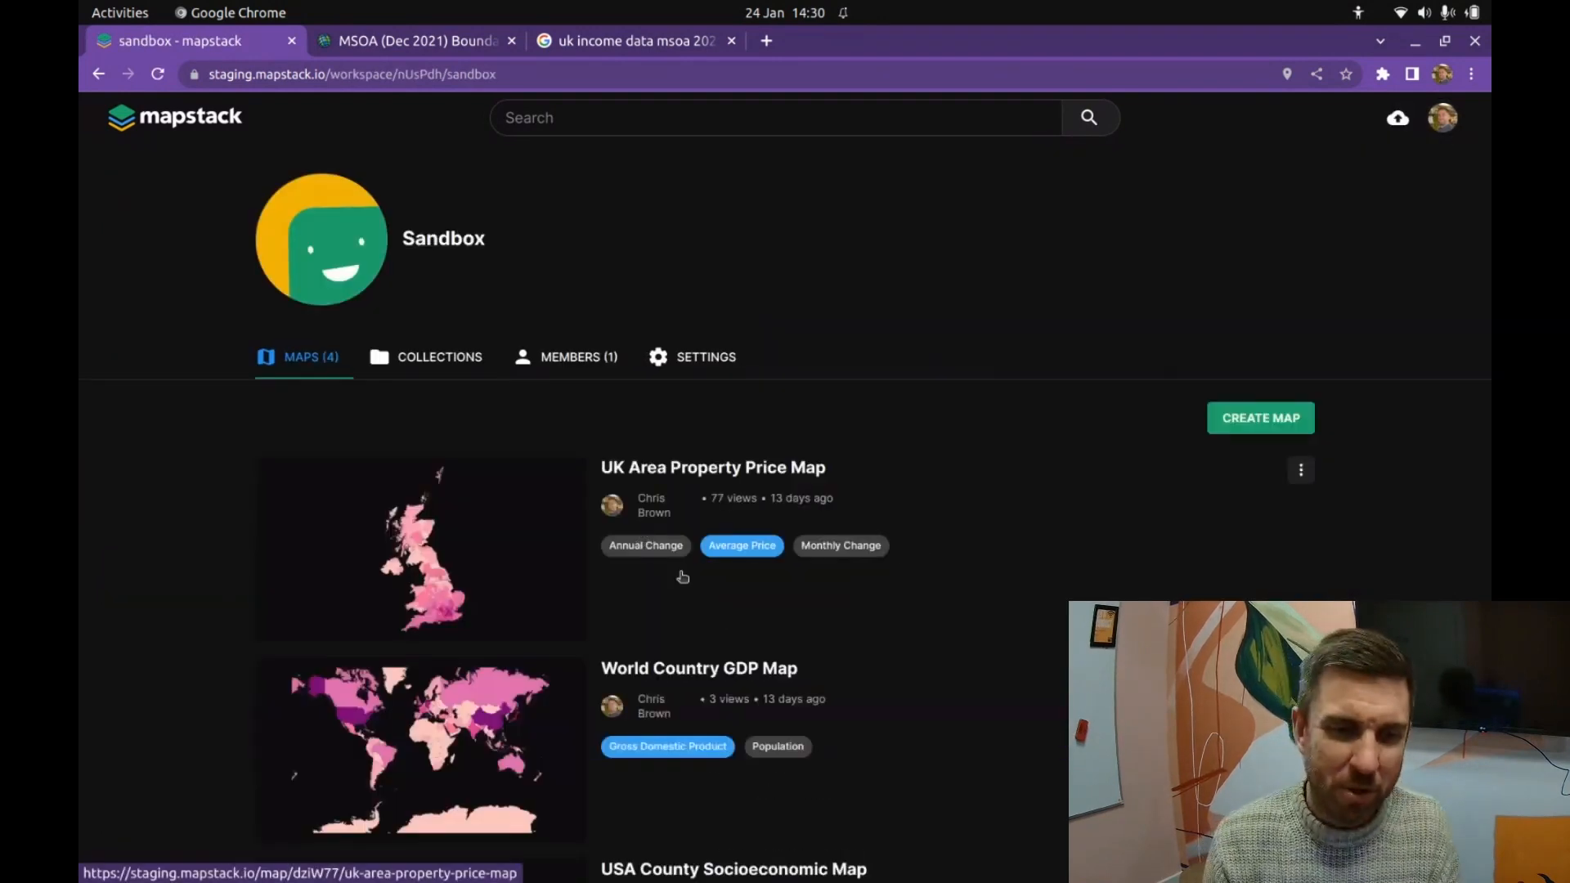
scroll(683, 578, down, 3)
scroll(679, 581, up, 2)
scroll(681, 578, up, 1)
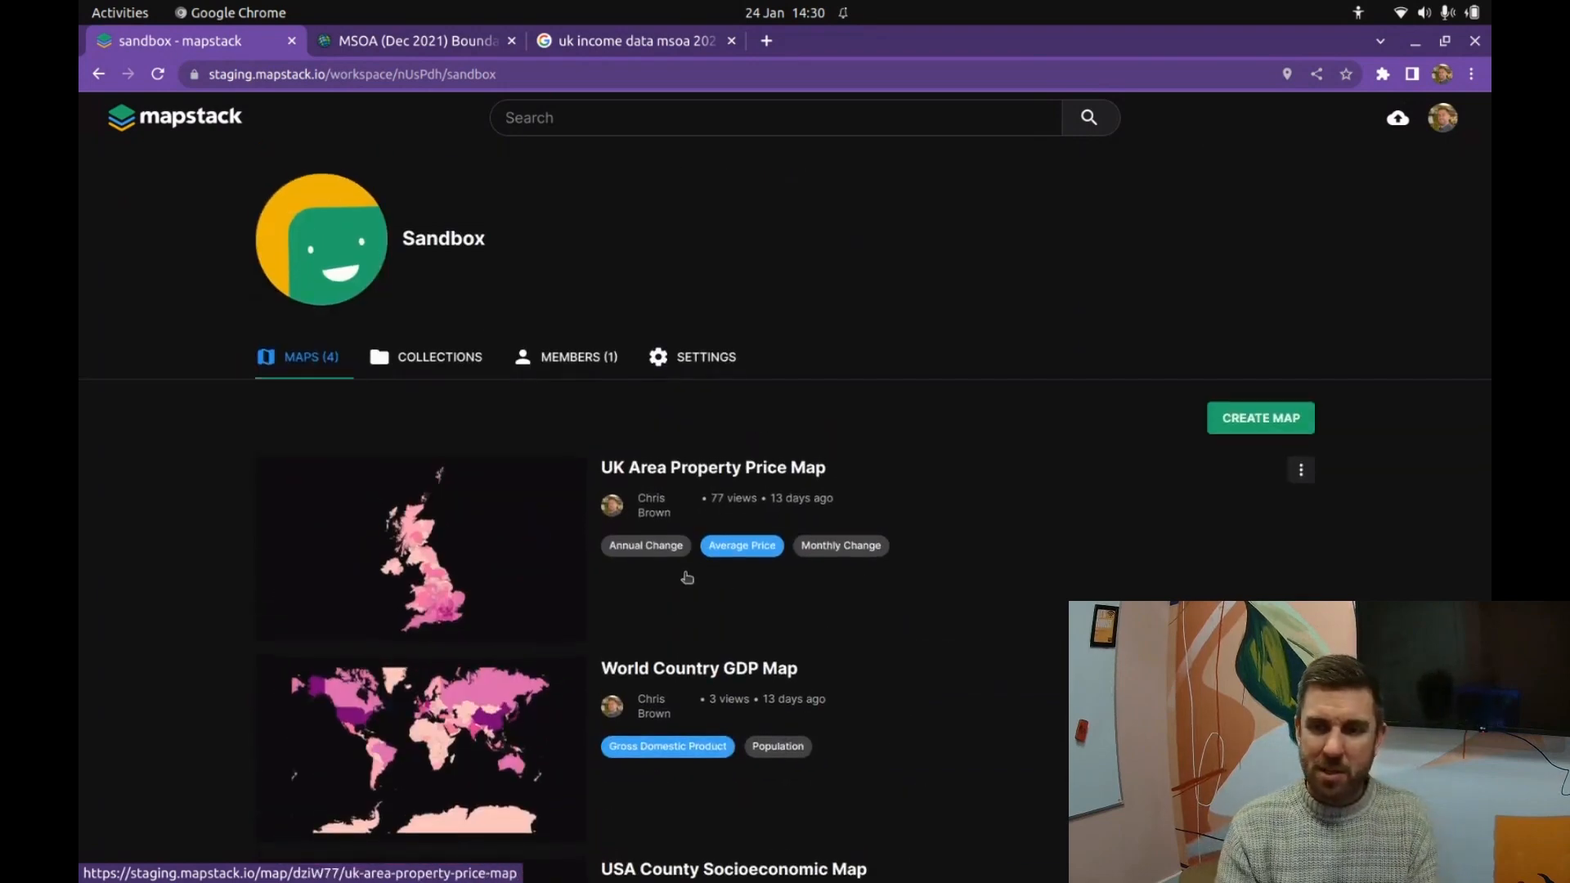
Step: Create a new map in the Sandbox workspace, upload uk-msoa-median-income.geojson from uk-income-data and continue to property selection
click(1295, 417)
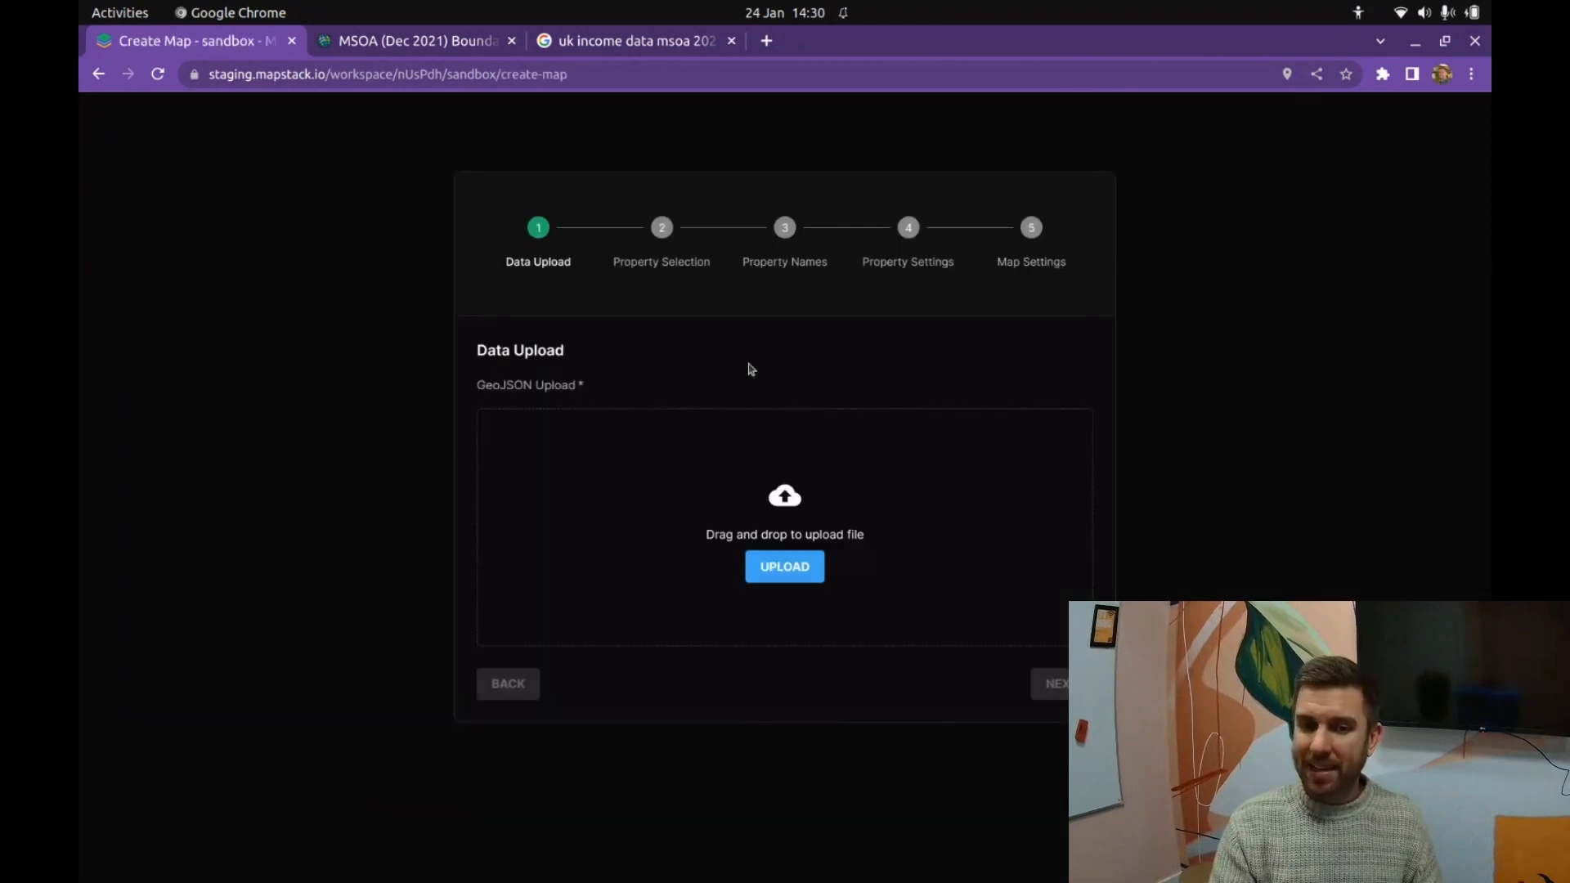
click(783, 567)
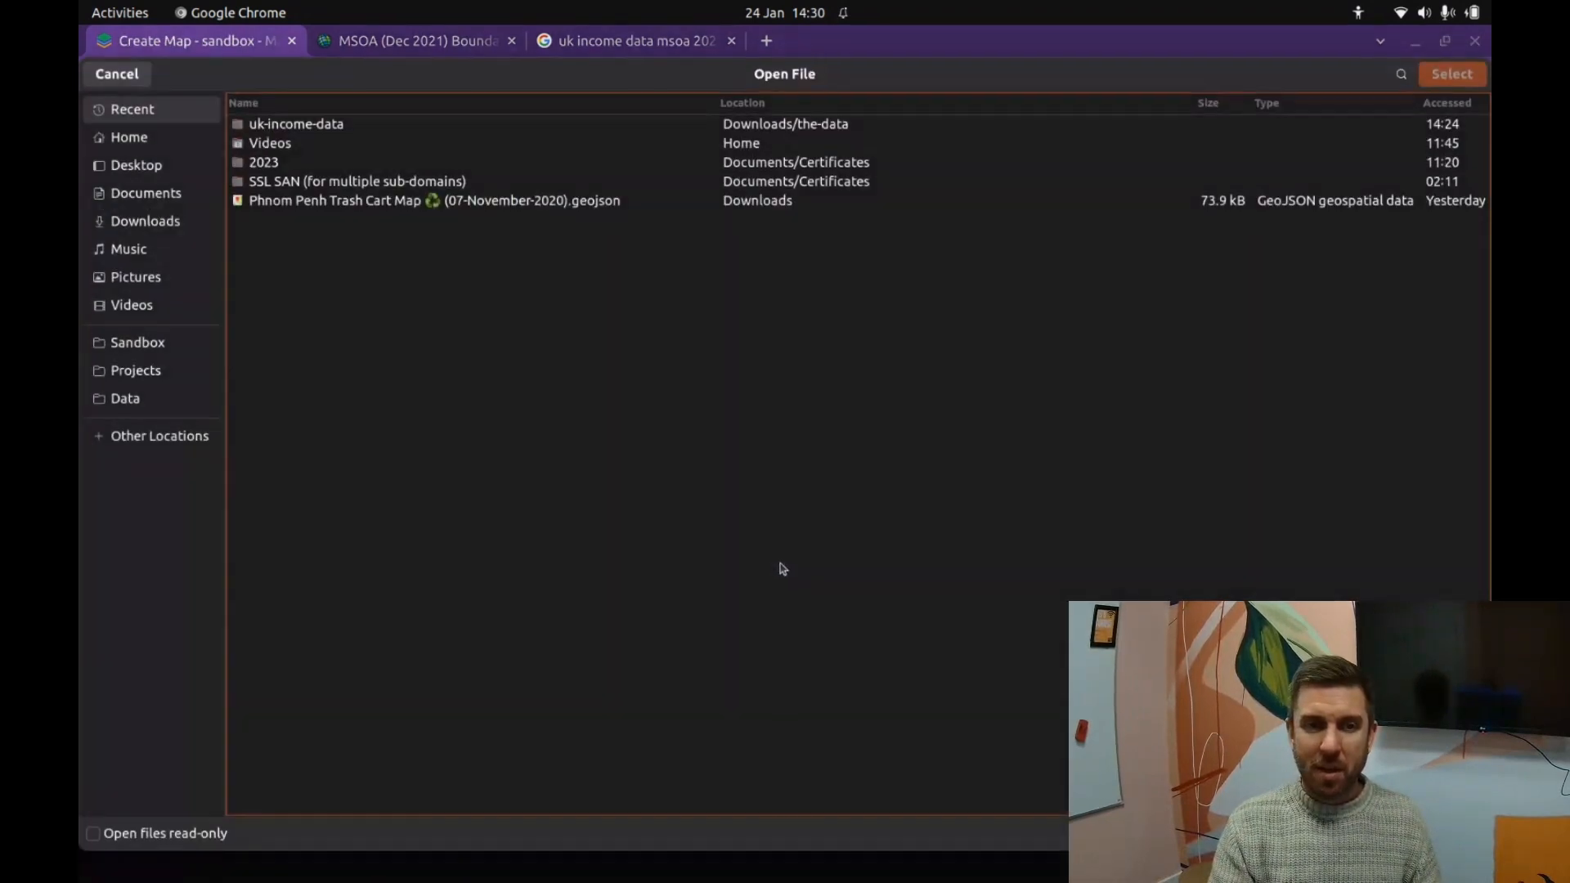
click(279, 128)
double_click(278, 128)
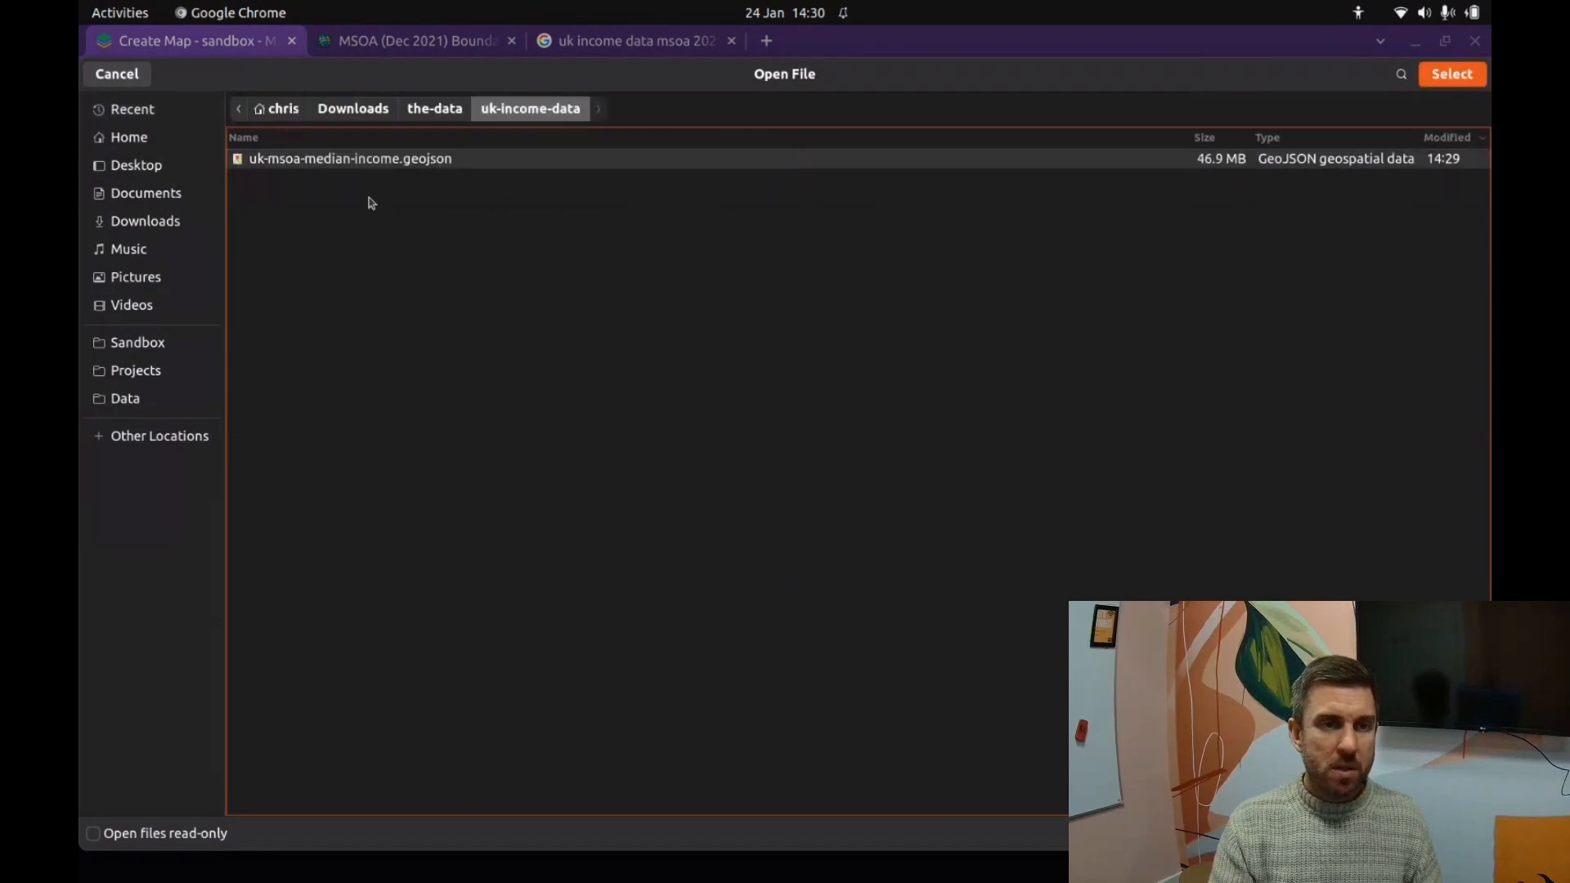
double_click(393, 159)
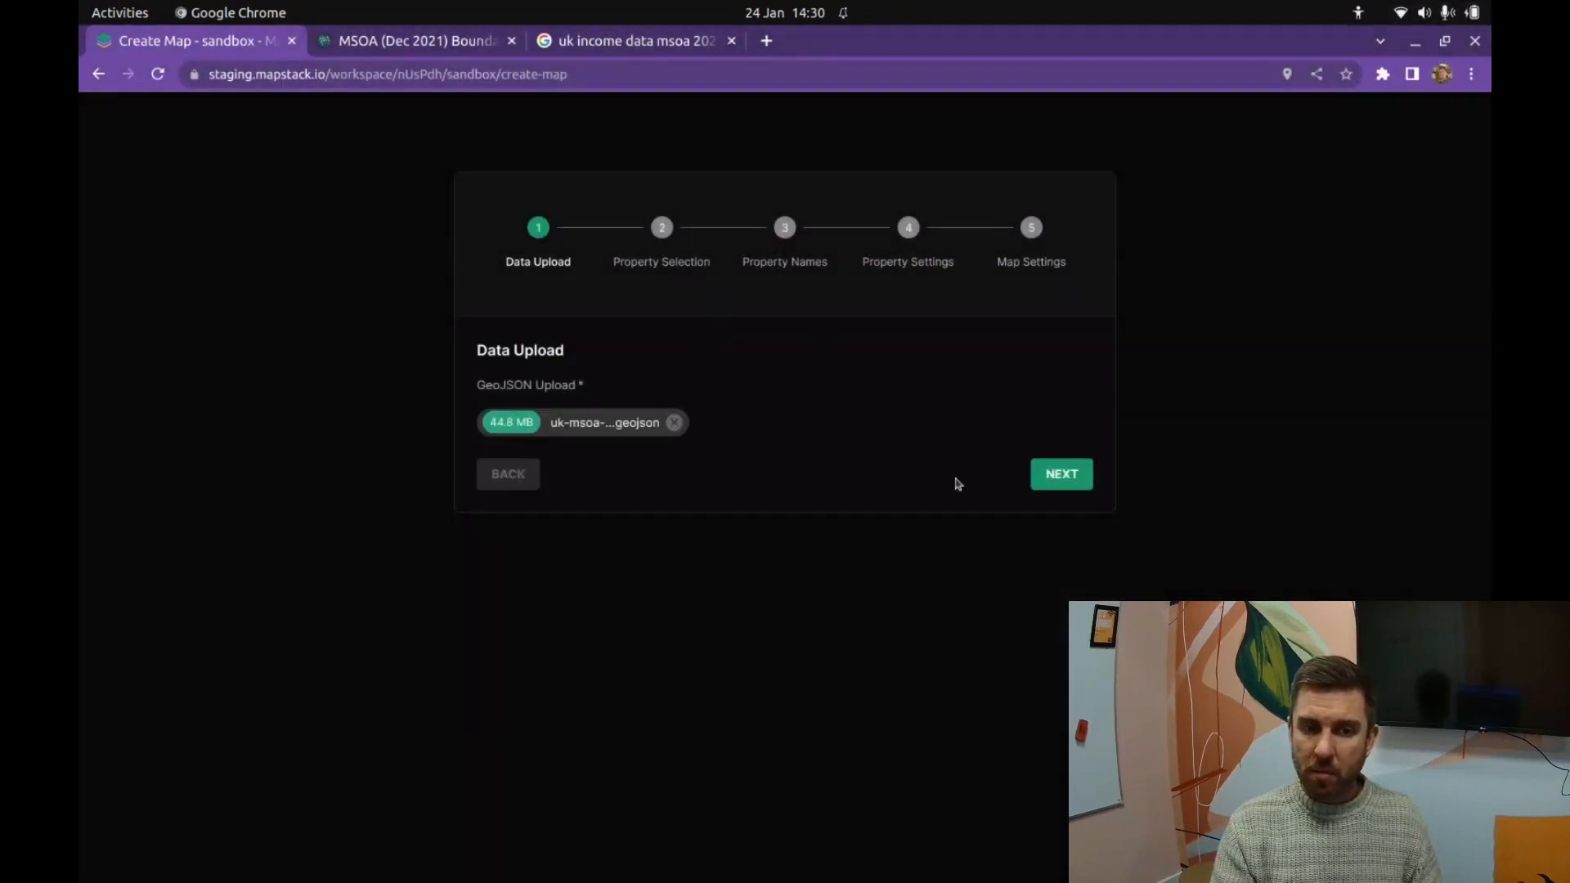
click(1076, 485)
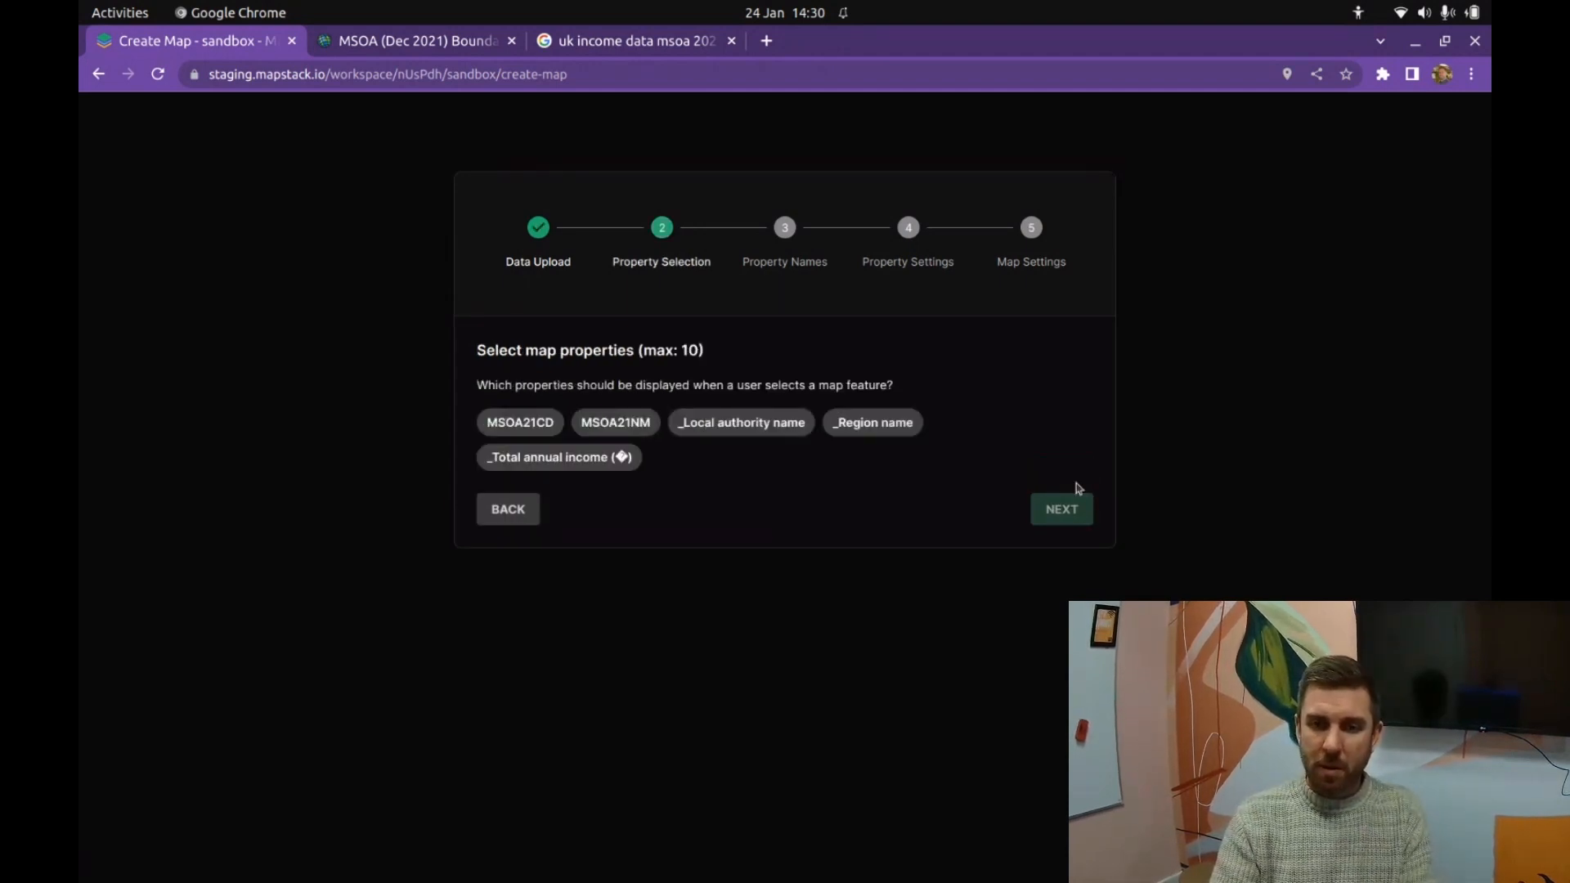
Step: Include MSOA21CD, MSOA21NM, _Local authority name, _Region name and _Total annual income as map properties and continue to property names
click(537, 429)
click(616, 423)
click(740, 424)
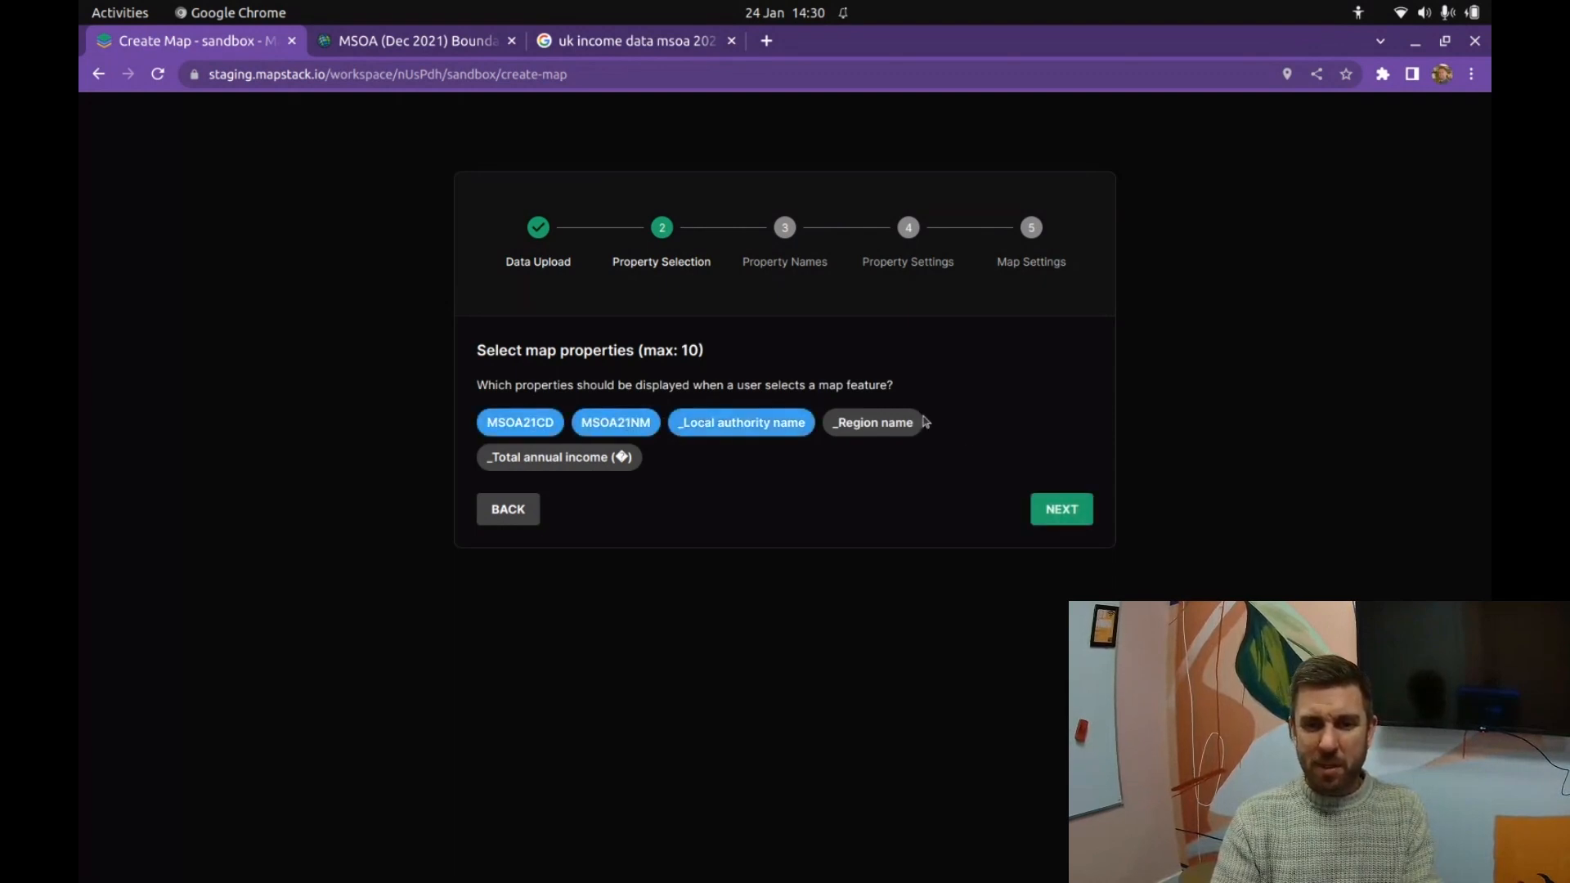
click(839, 426)
click(559, 457)
click(1055, 509)
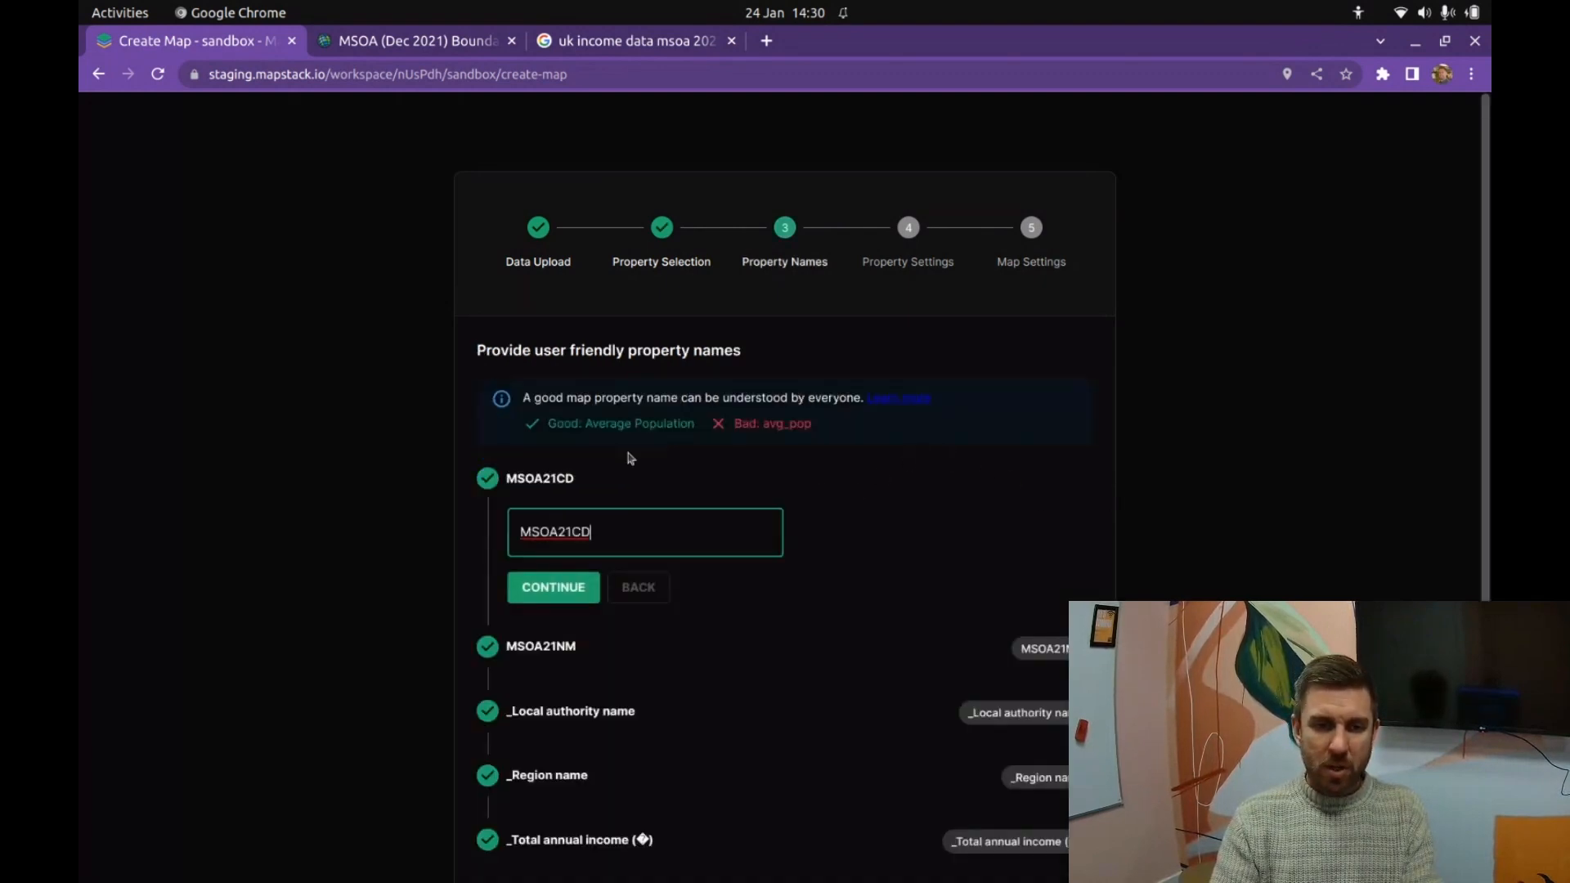
Step: Set the user-friendly name of the MSOA21CD property to "MOSA Code" and confirm it
drag(627, 533, 462, 515)
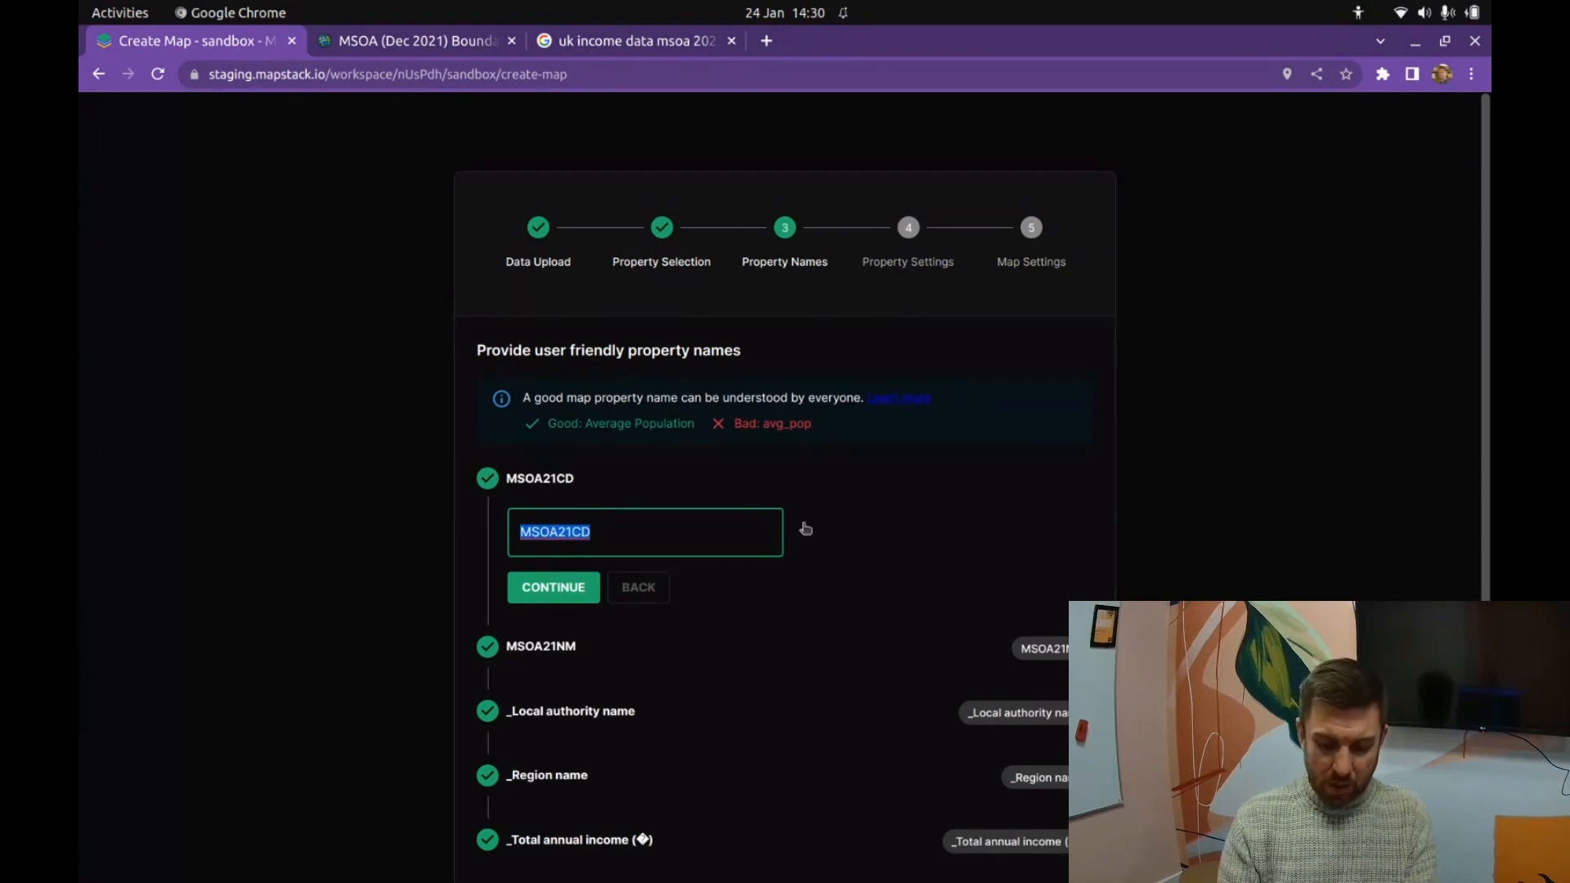
text(MOSA )
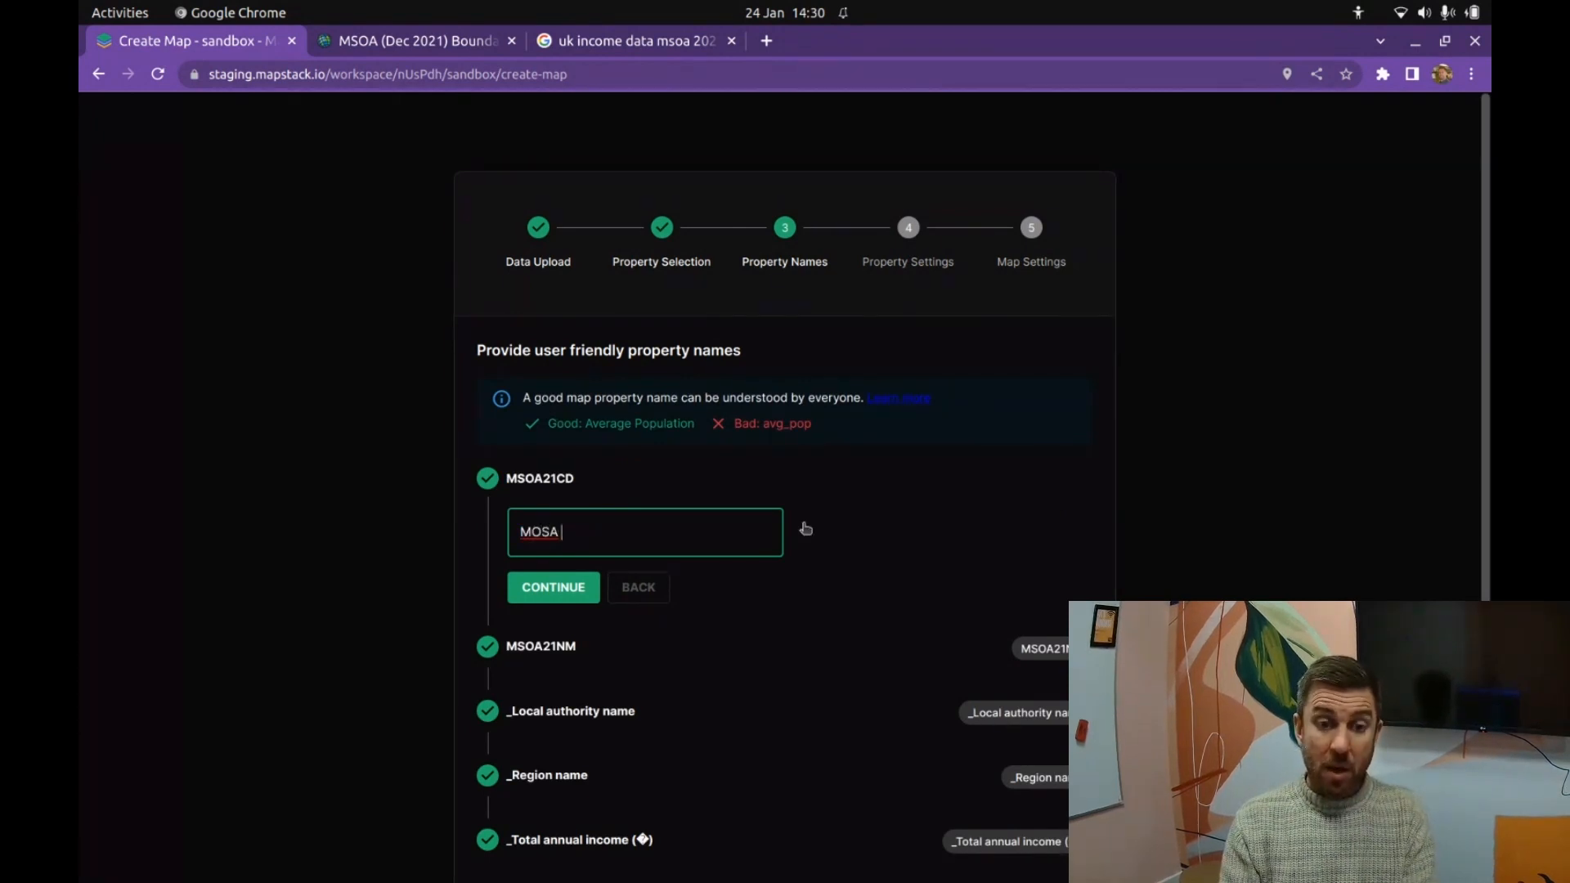
text(CODE)
key(BackSpace)
key(BackSpace)
text(ode)
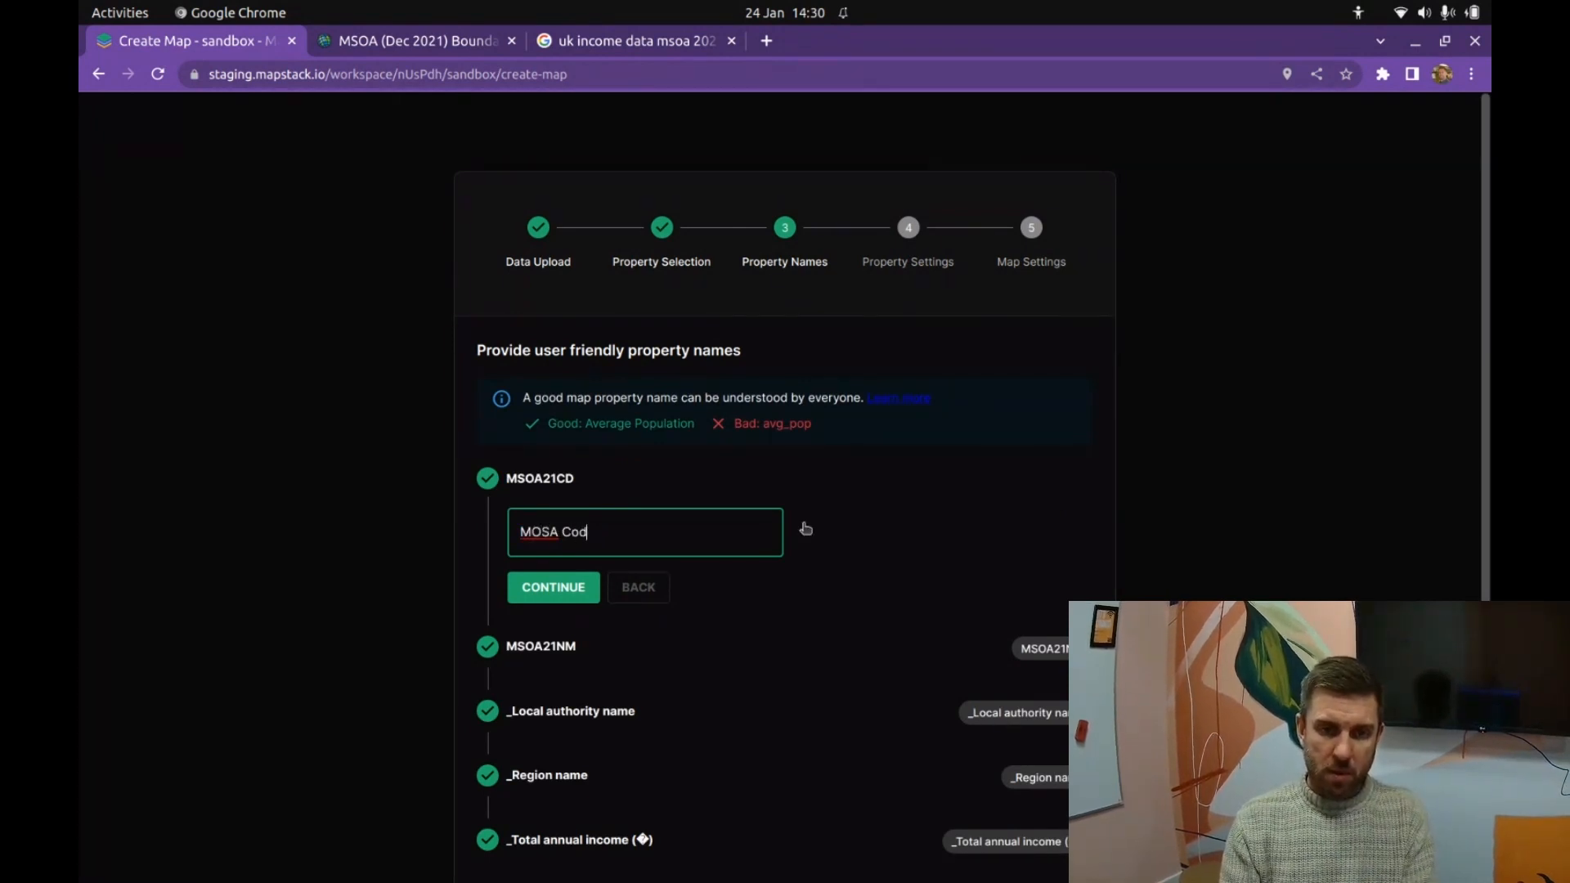
key(Return)
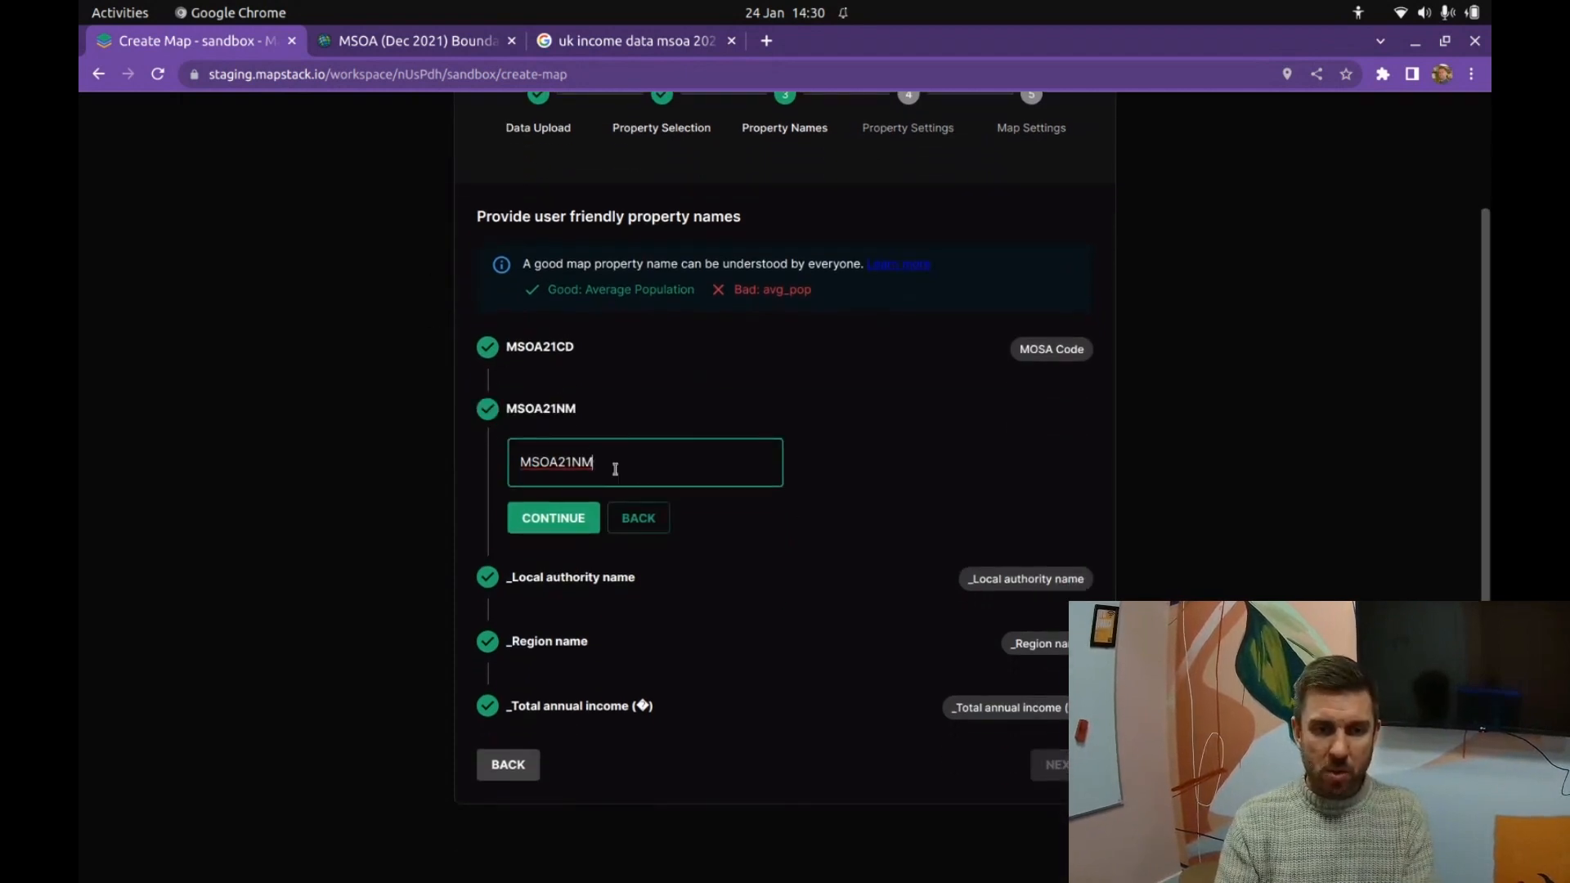
Step: Set the user-friendly name of the MSOA21NM property to "MSOA Name" and confirm it
drag(615, 468, 435, 423)
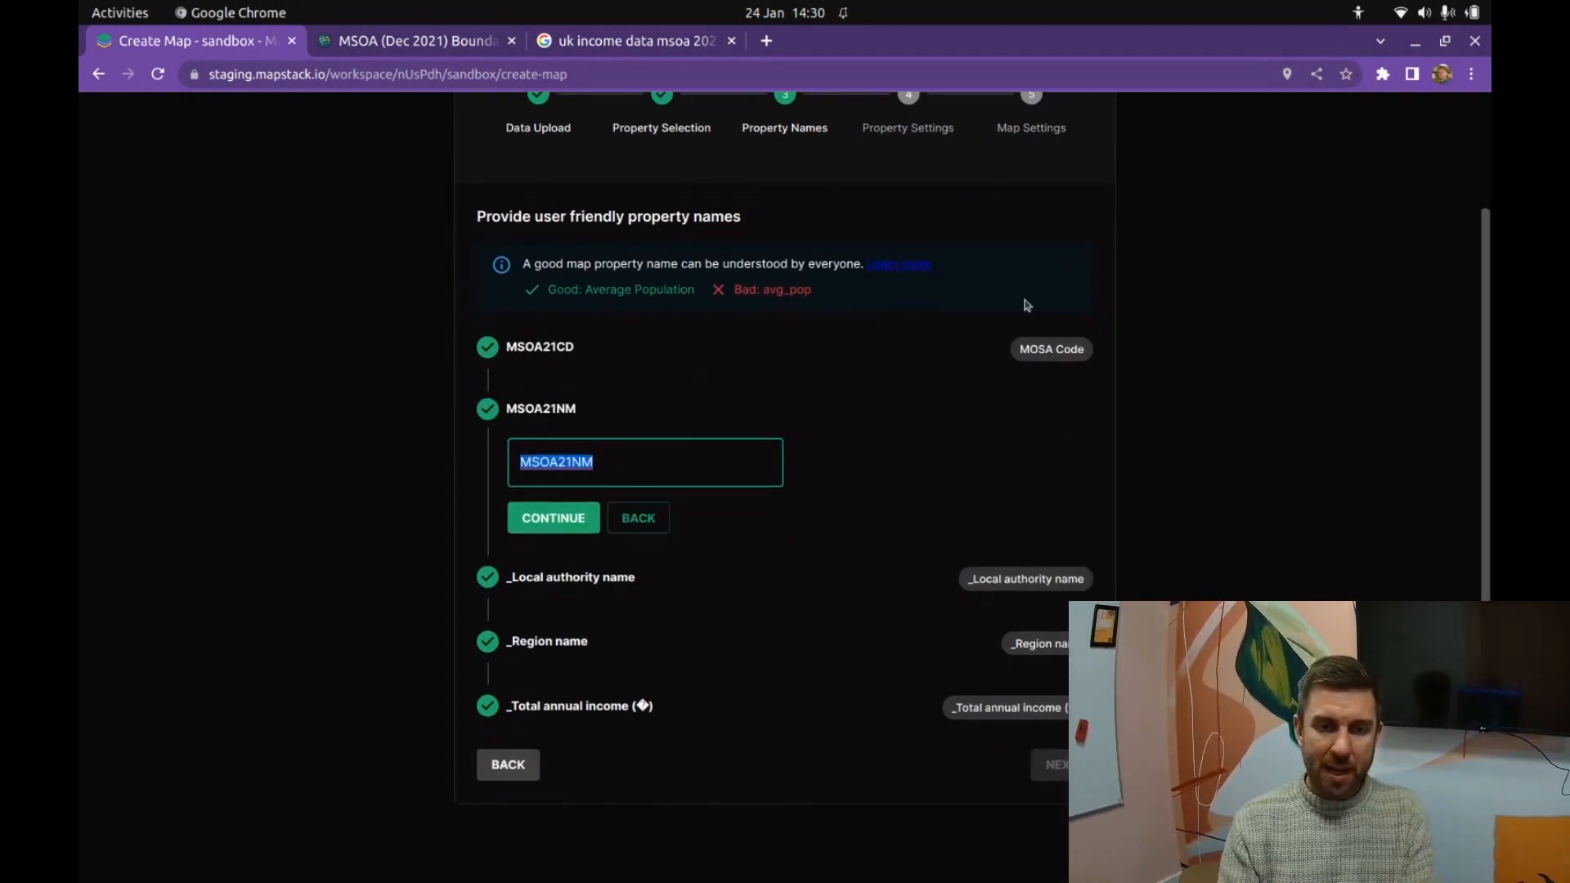
text(M)
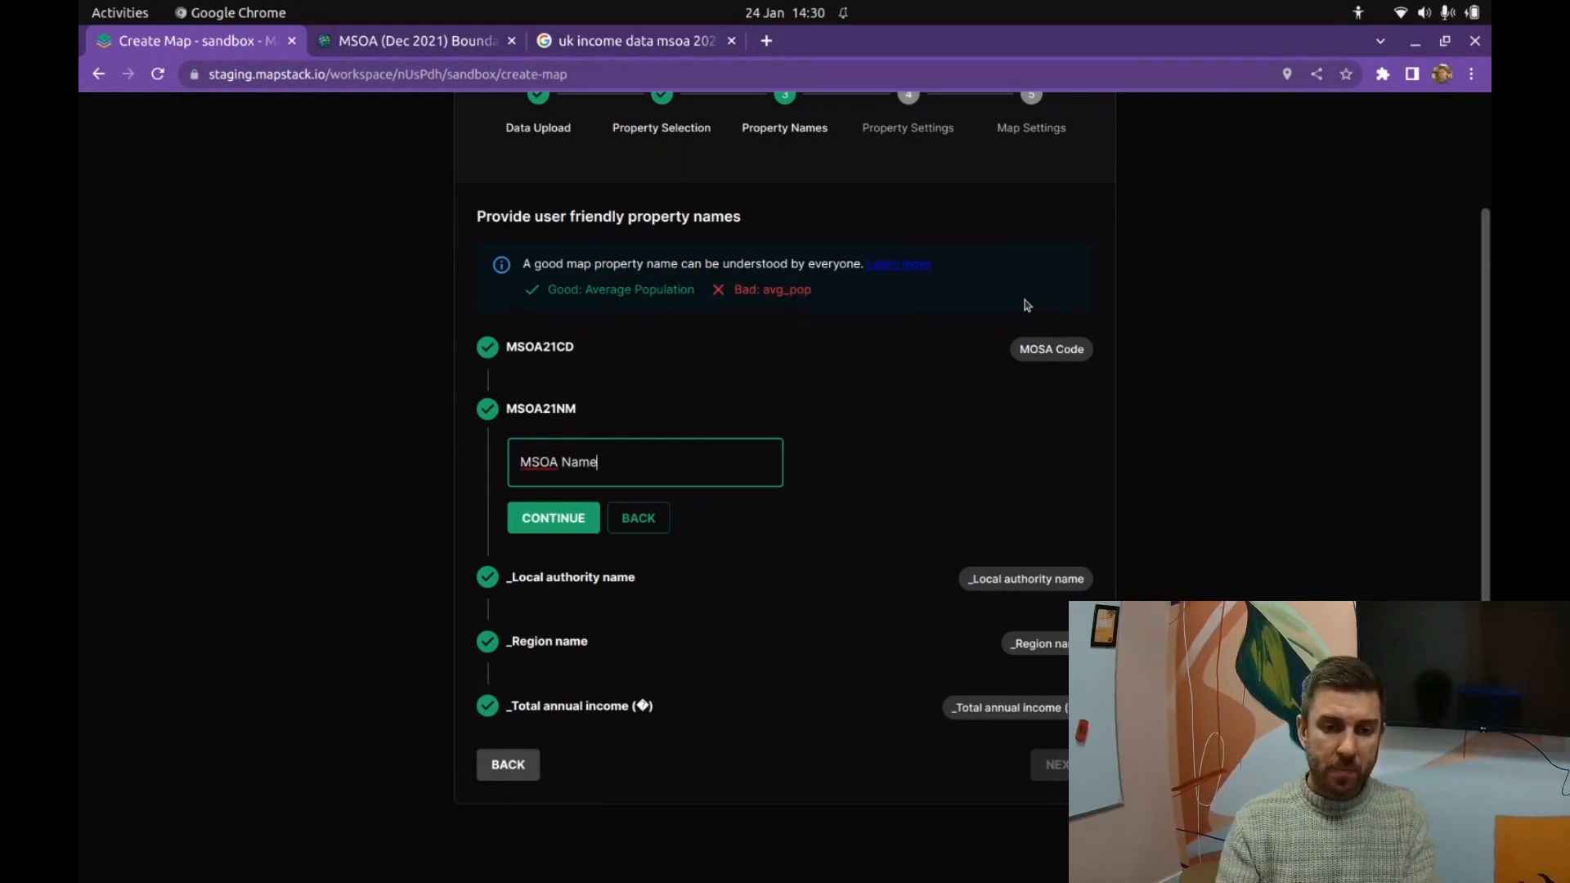
click(528, 523)
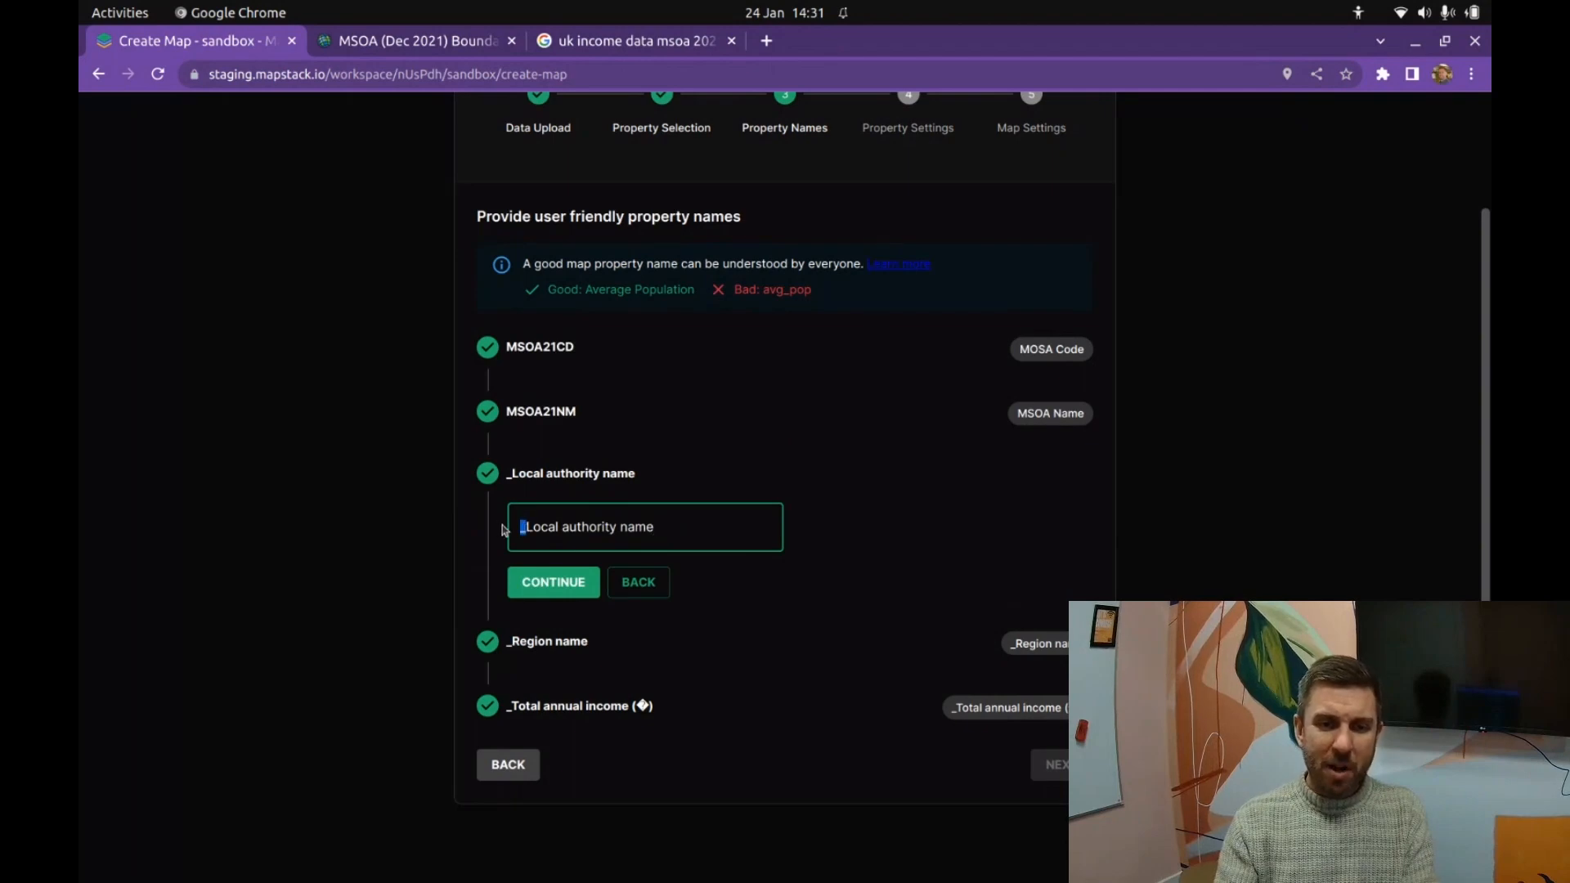
Step: Switch to the totalannualincome2018.csv spreadsheet in LibreOffice Calc and check its column headers
key(alt+Tab)
key(alt+Tab)
key(alt+Tab)
key(alt+Tab)
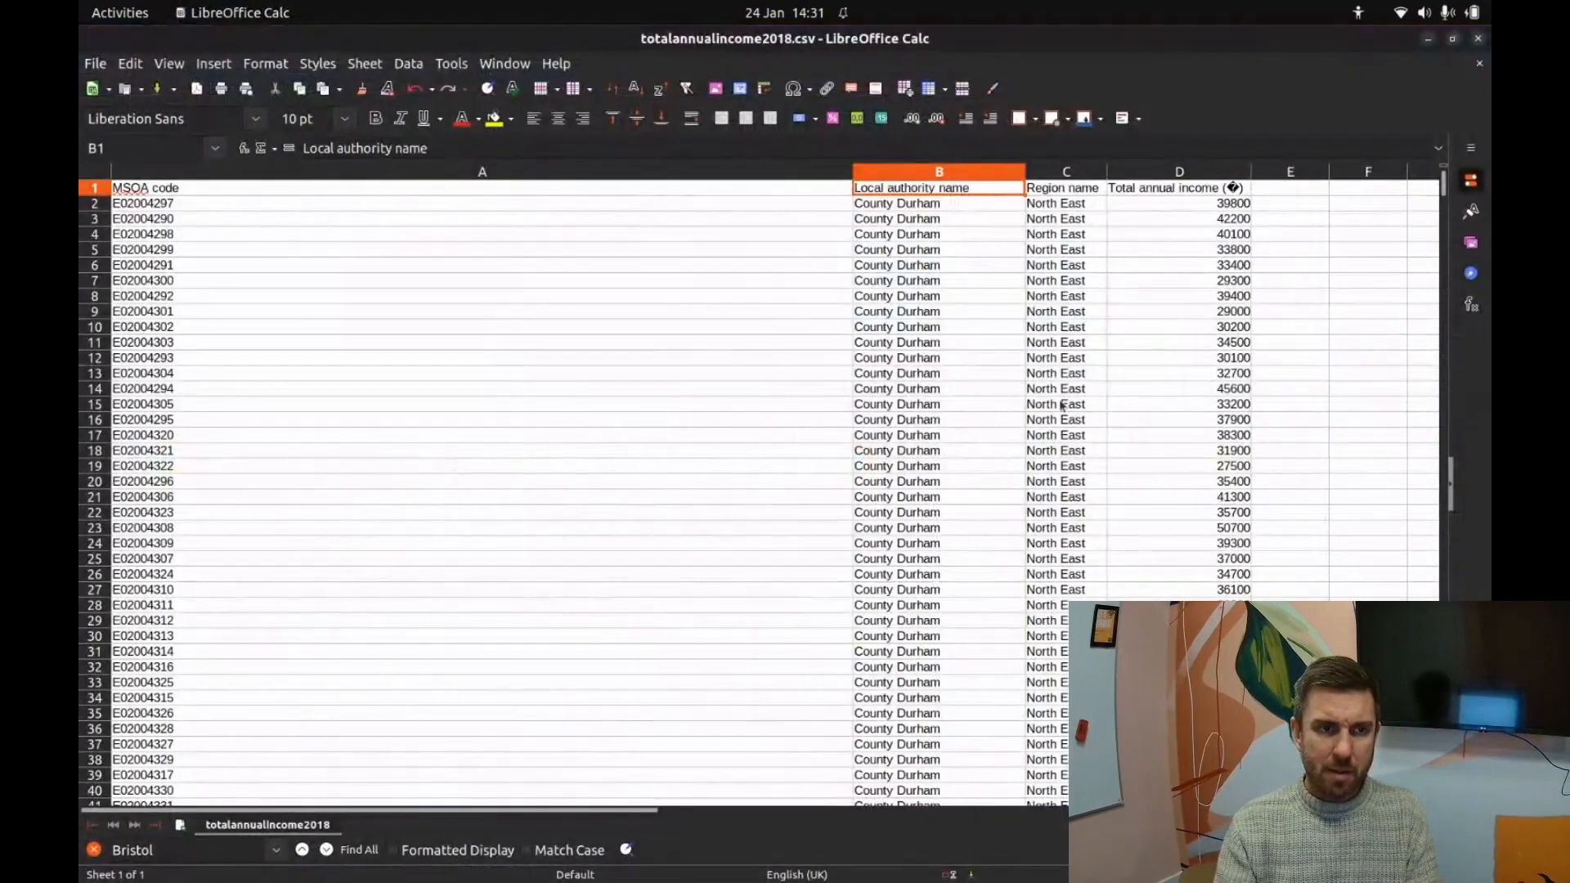
Step: Switch to QGIS, open the attribute table of the MSOA_(Dec_2021) boundaries layer and widen the name columns to compare them
key(alt+Tab)
key(alt+Tab)
key(alt+Tab)
key(alt+Tab)
key(alt+Tab)
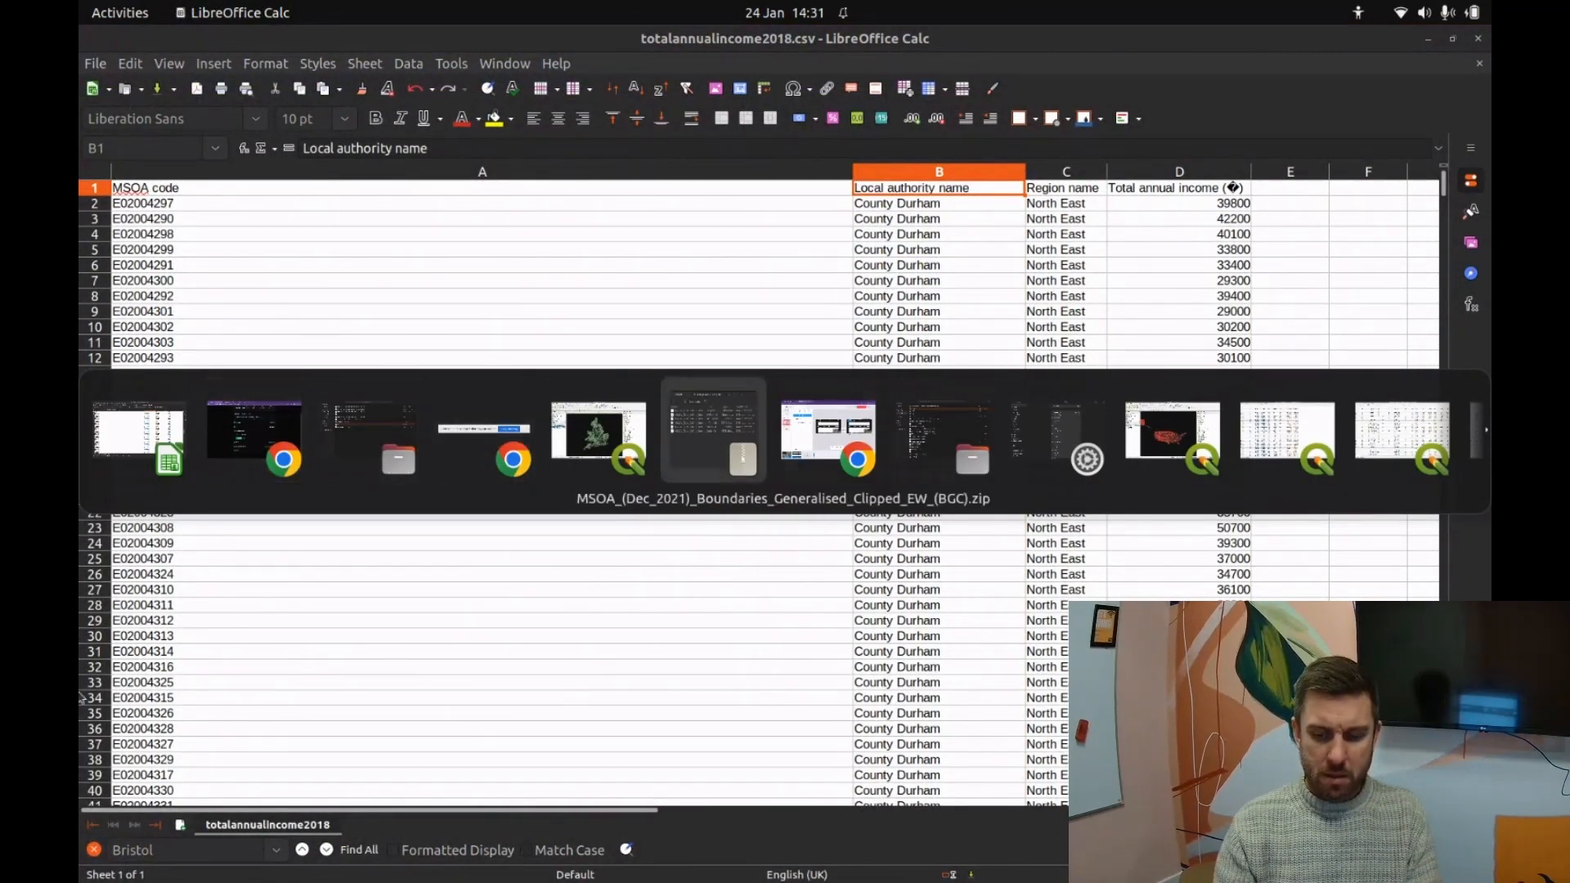
key(alt+shift+Tab)
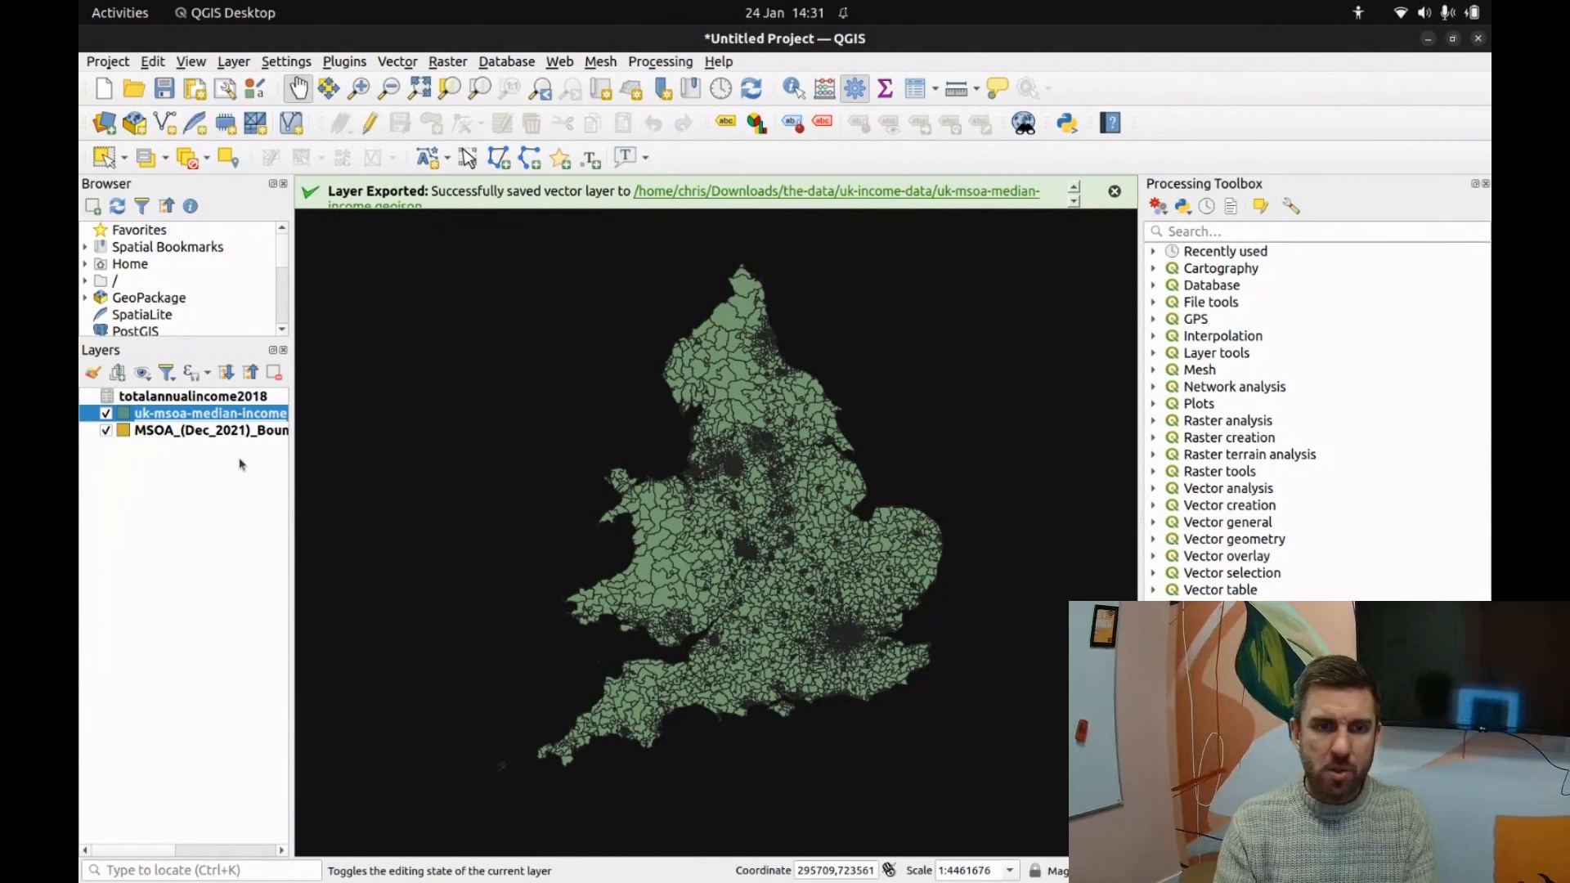
right_click(200, 435)
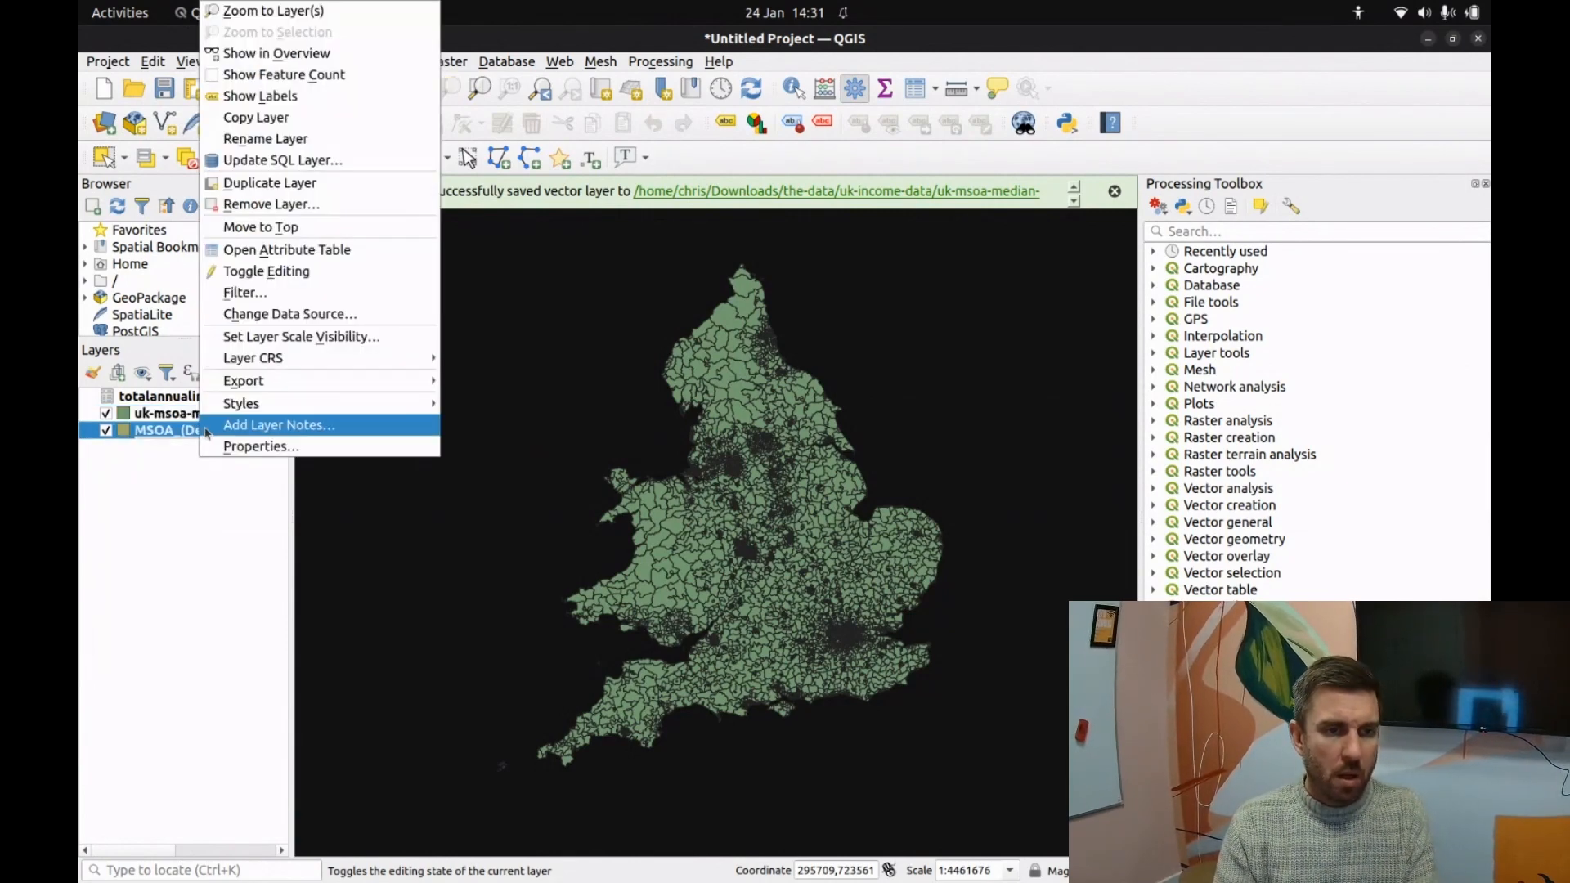
click(266, 250)
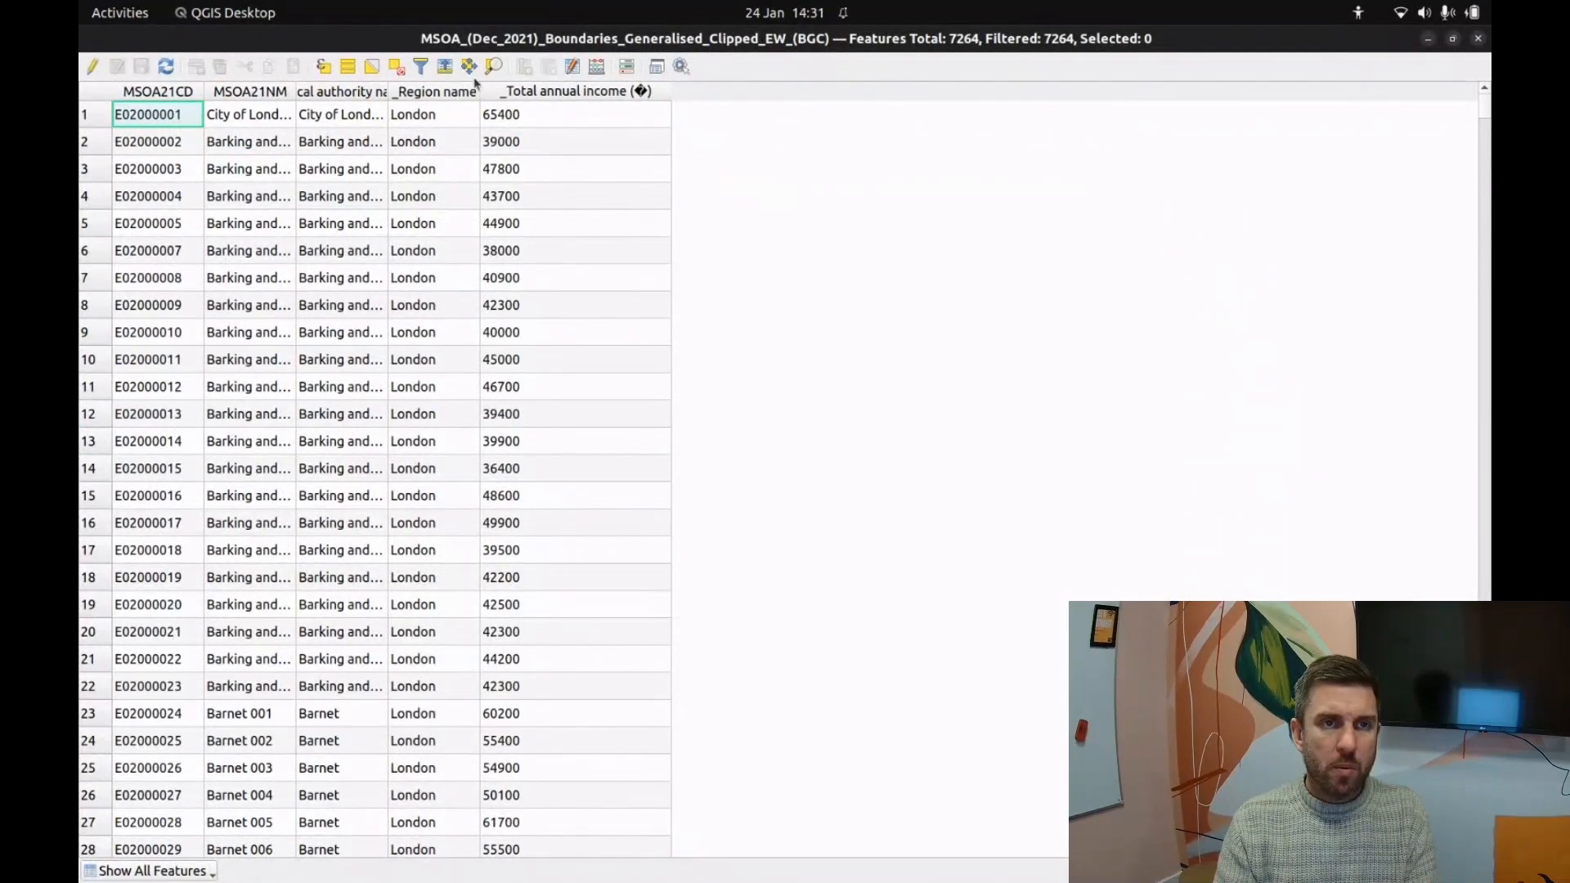
double_click(294, 91)
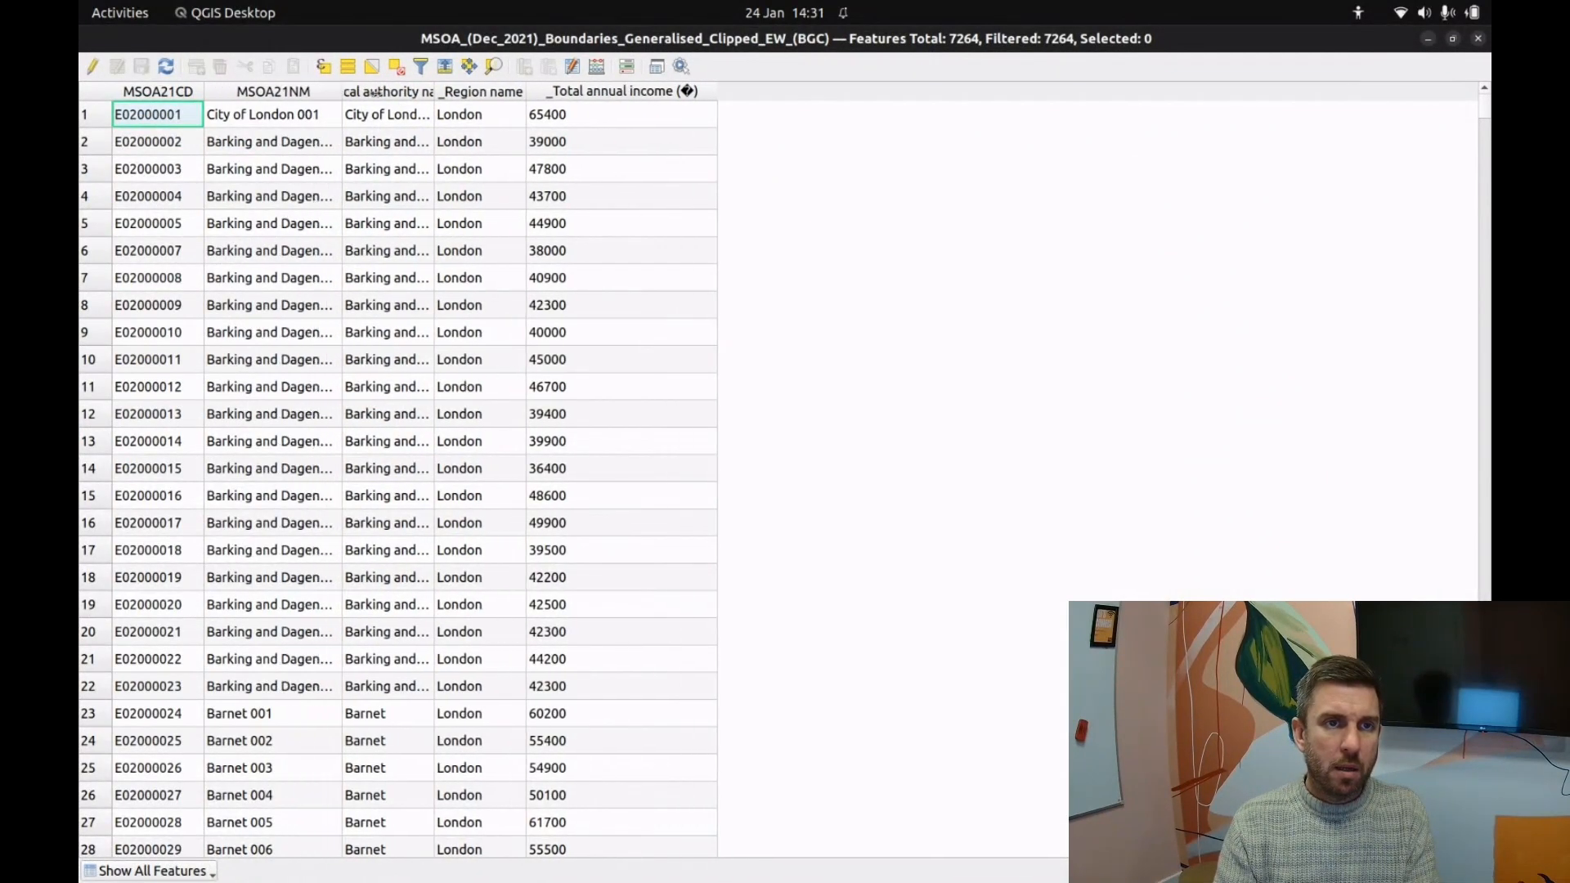
drag(496, 91, 623, 91)
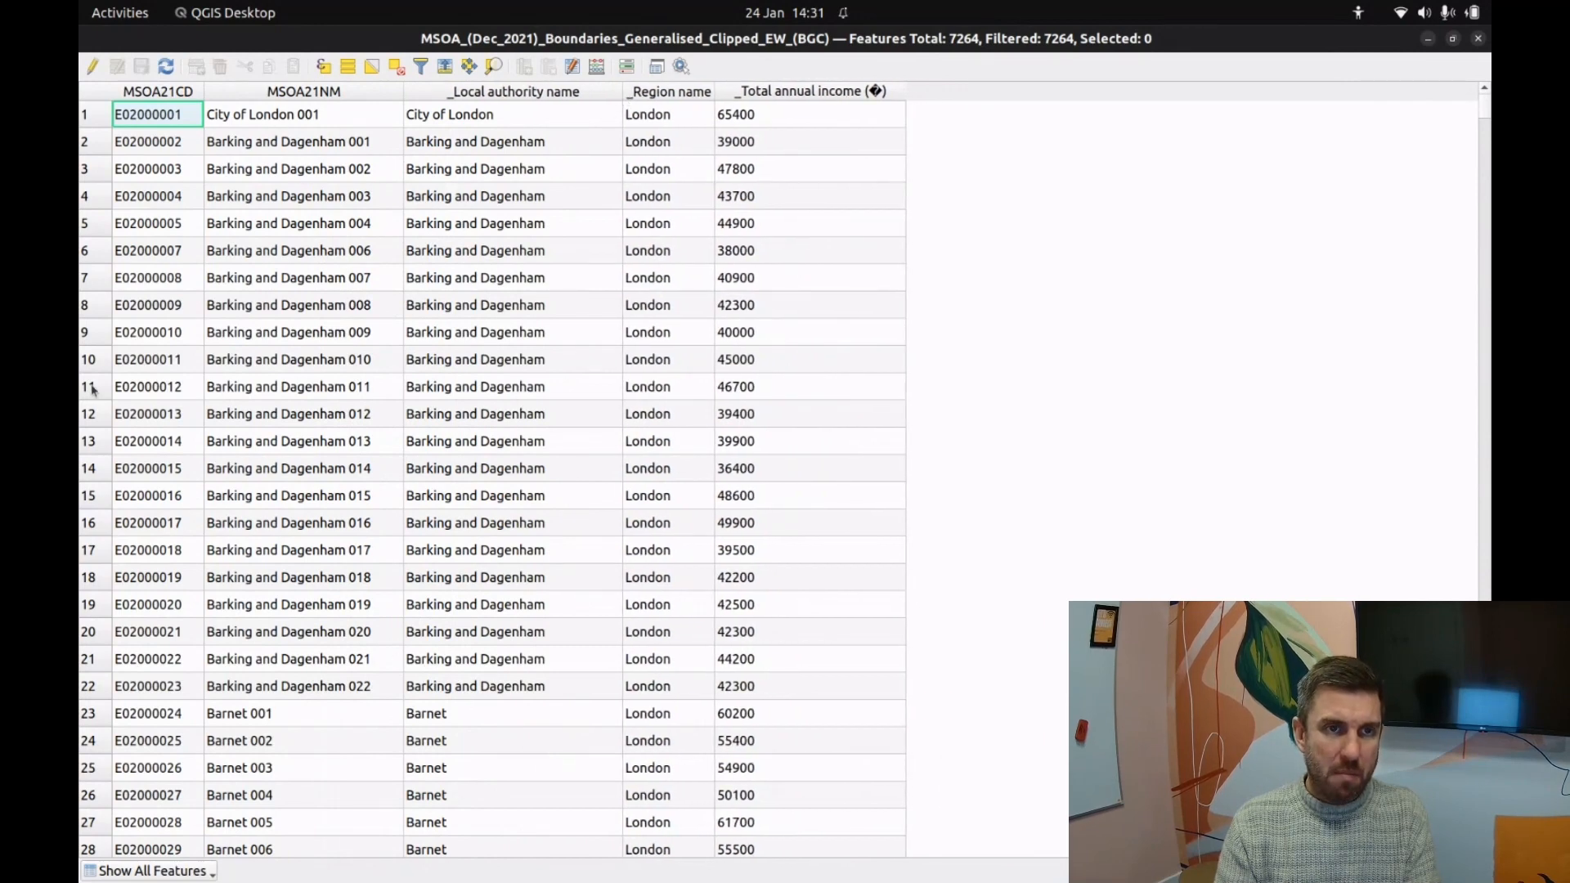
click(96, 71)
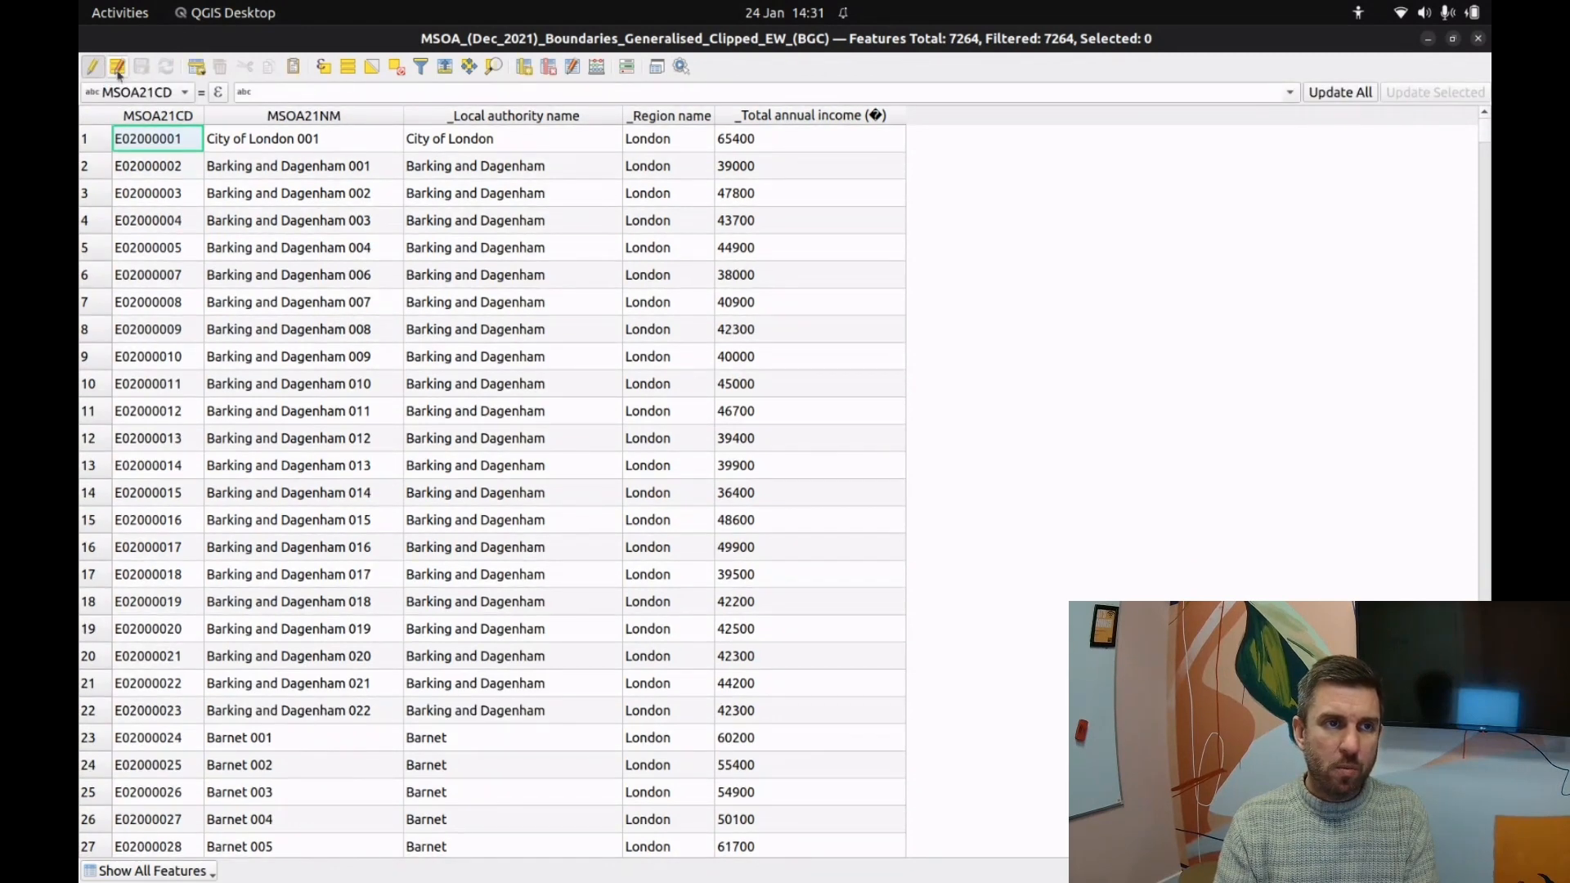
click(547, 66)
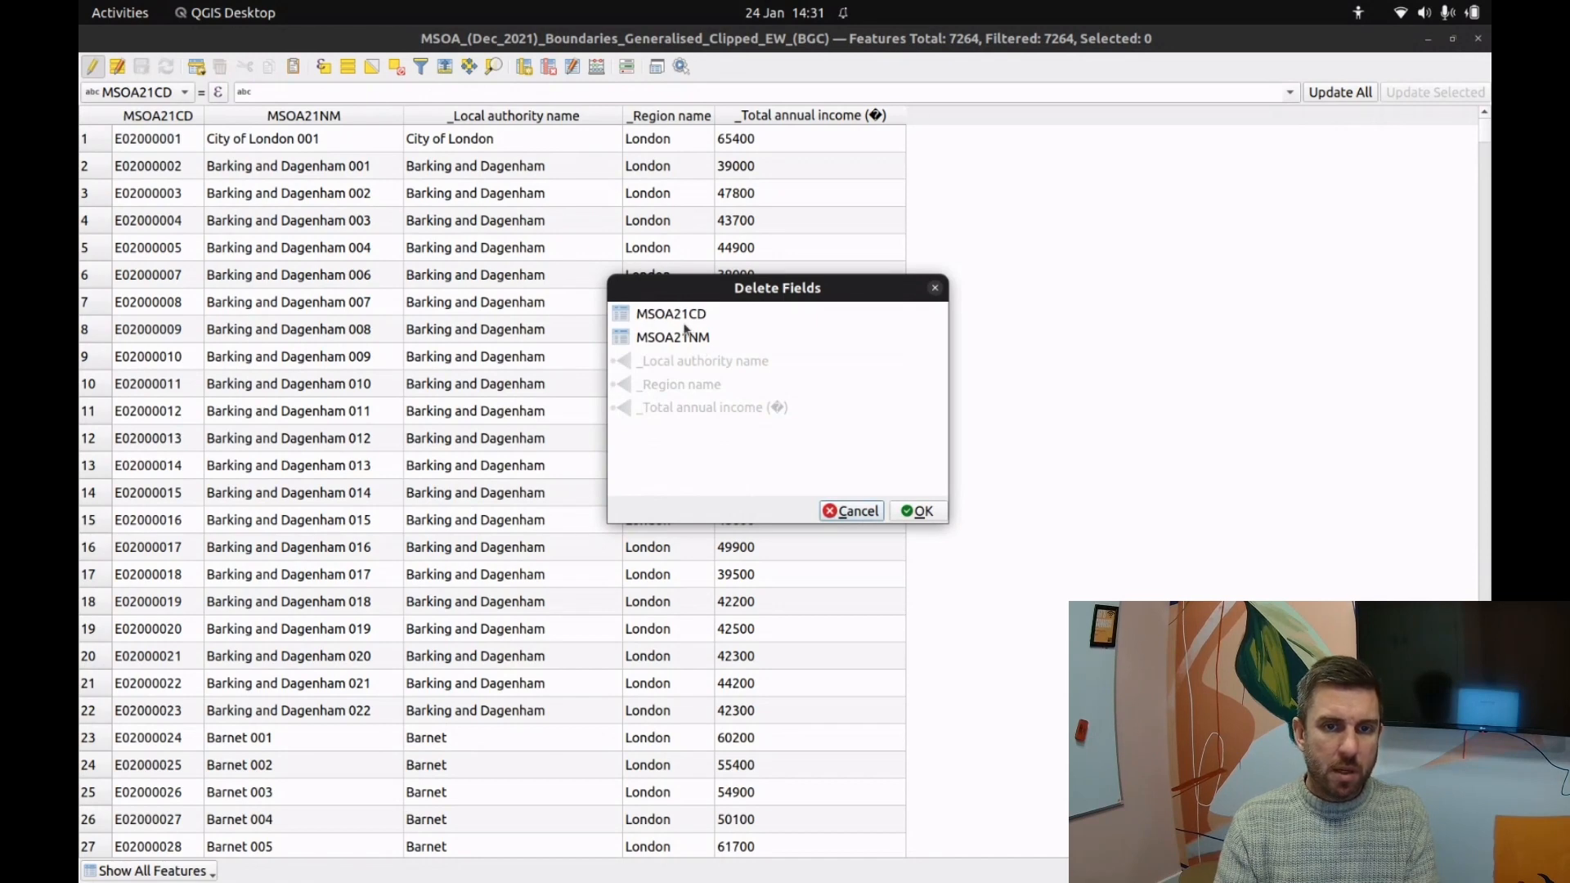
click(850, 511)
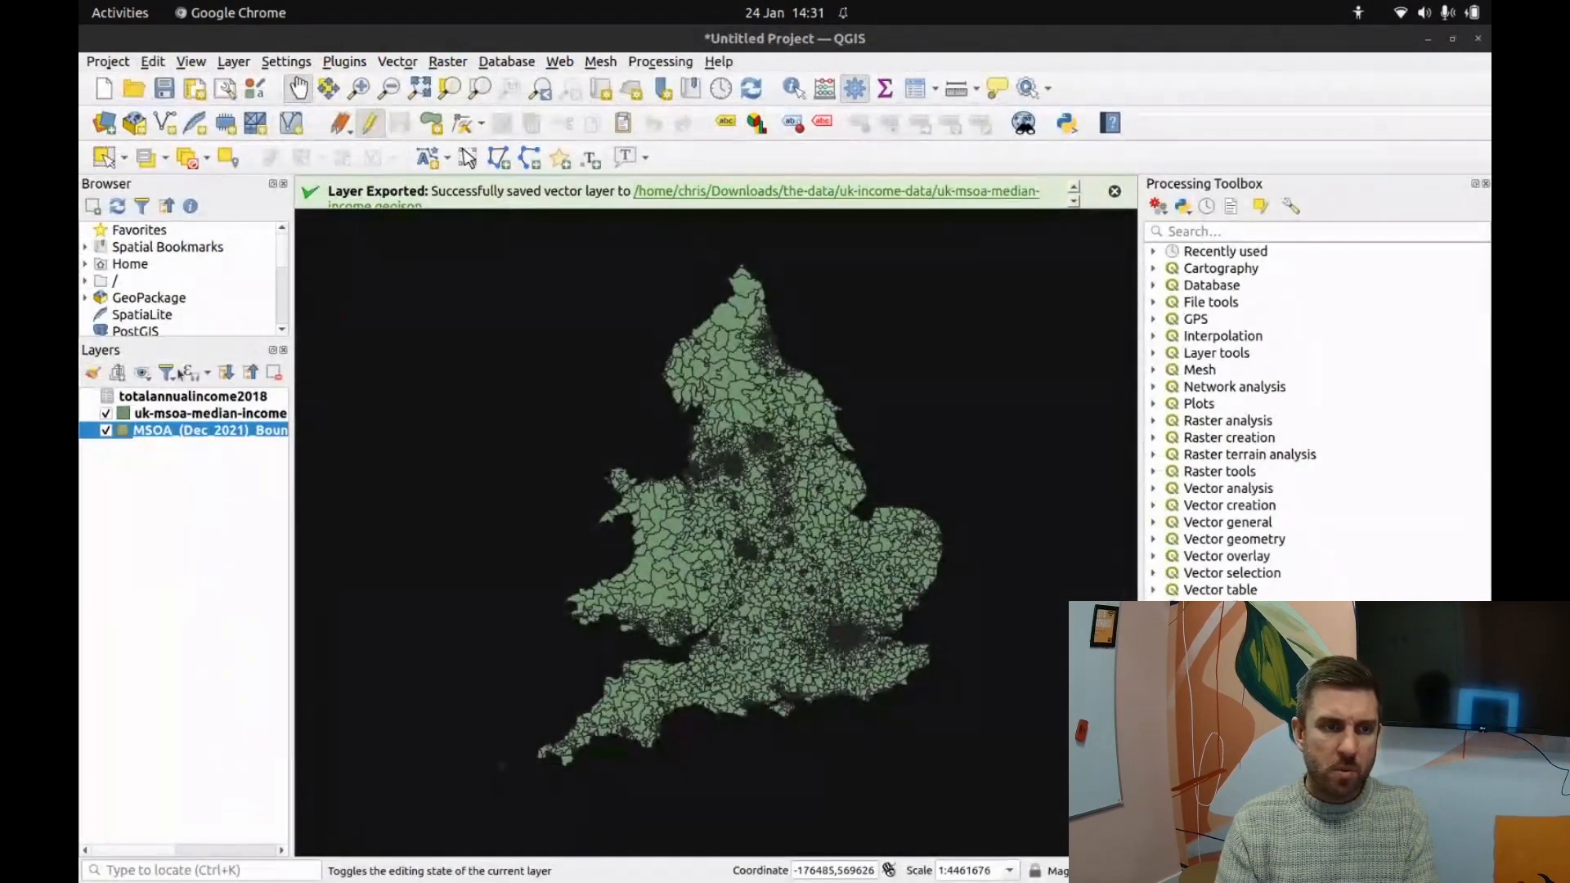
Step: Remove the MSOA_(Dec_2021) boundaries layer from the QGIS project
click(187, 417)
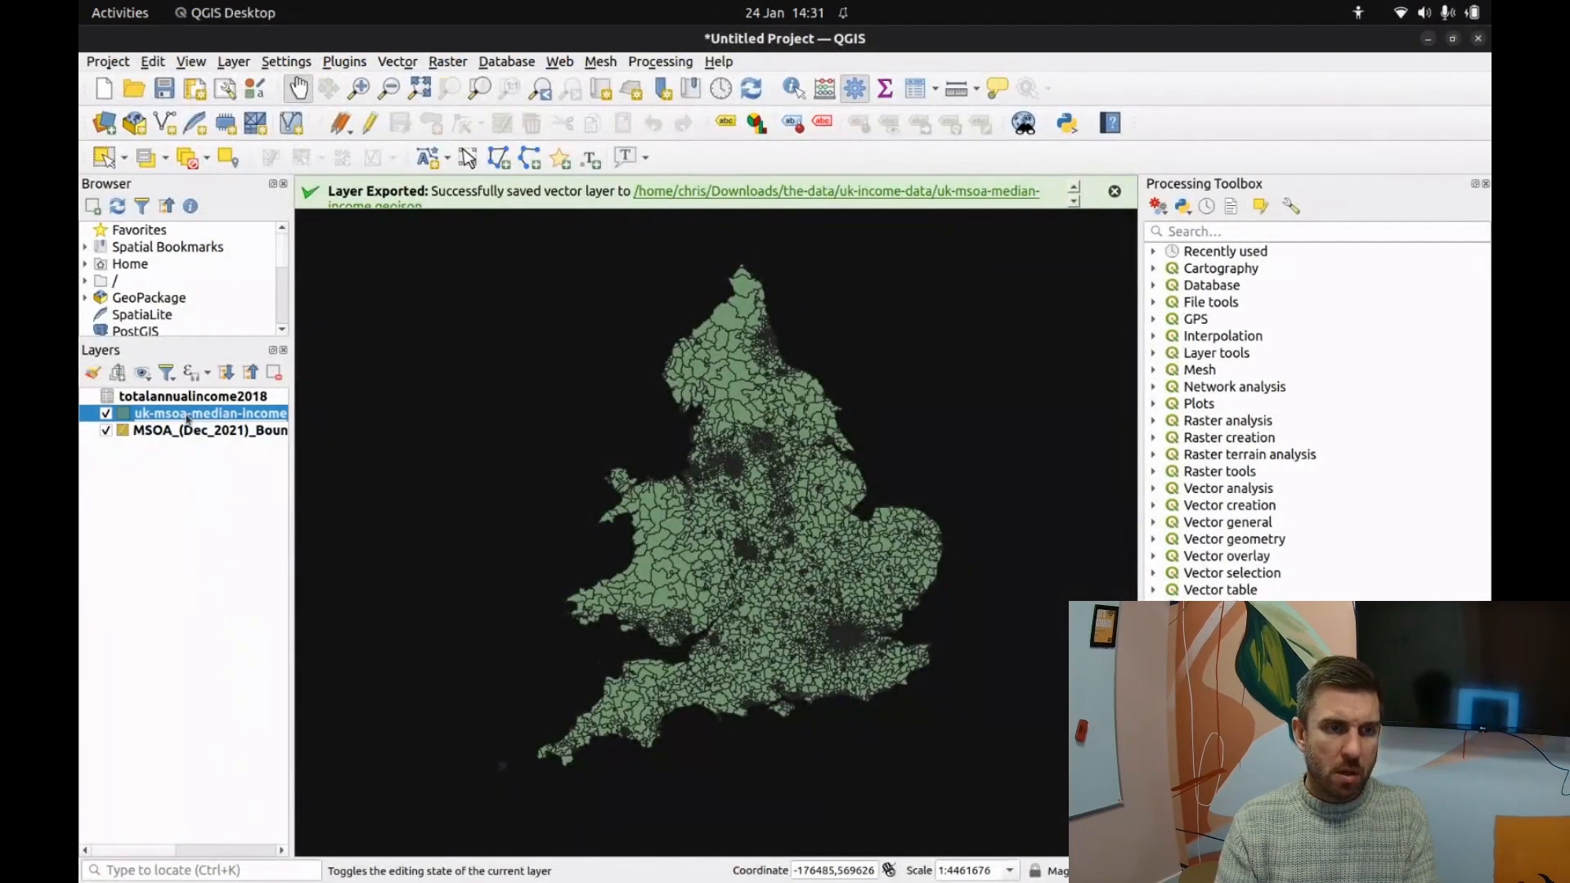
right_click(164, 430)
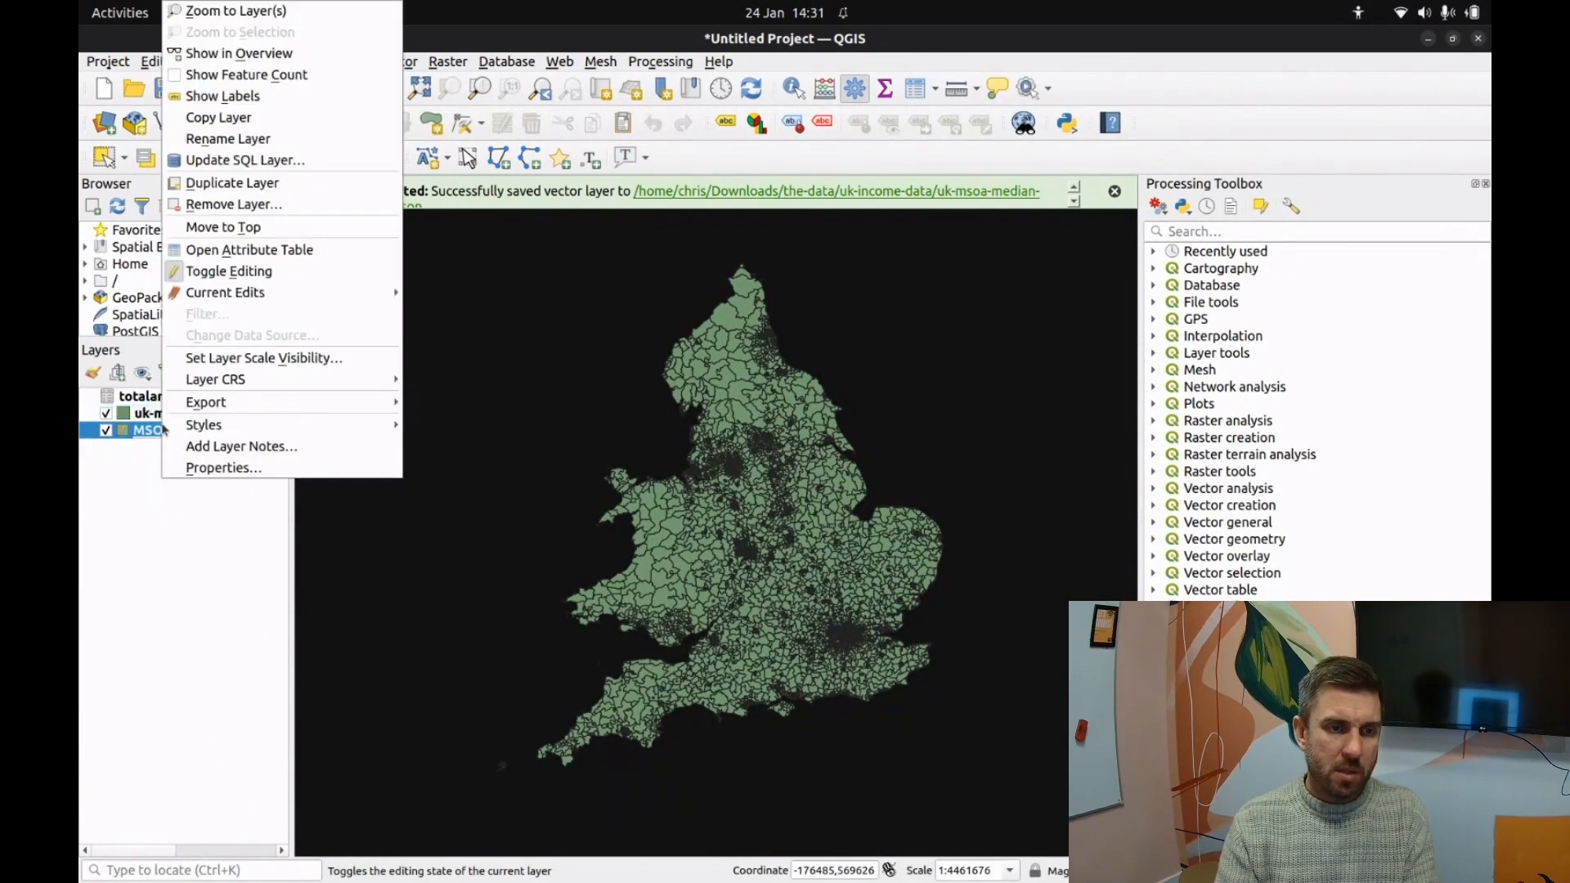
click(236, 204)
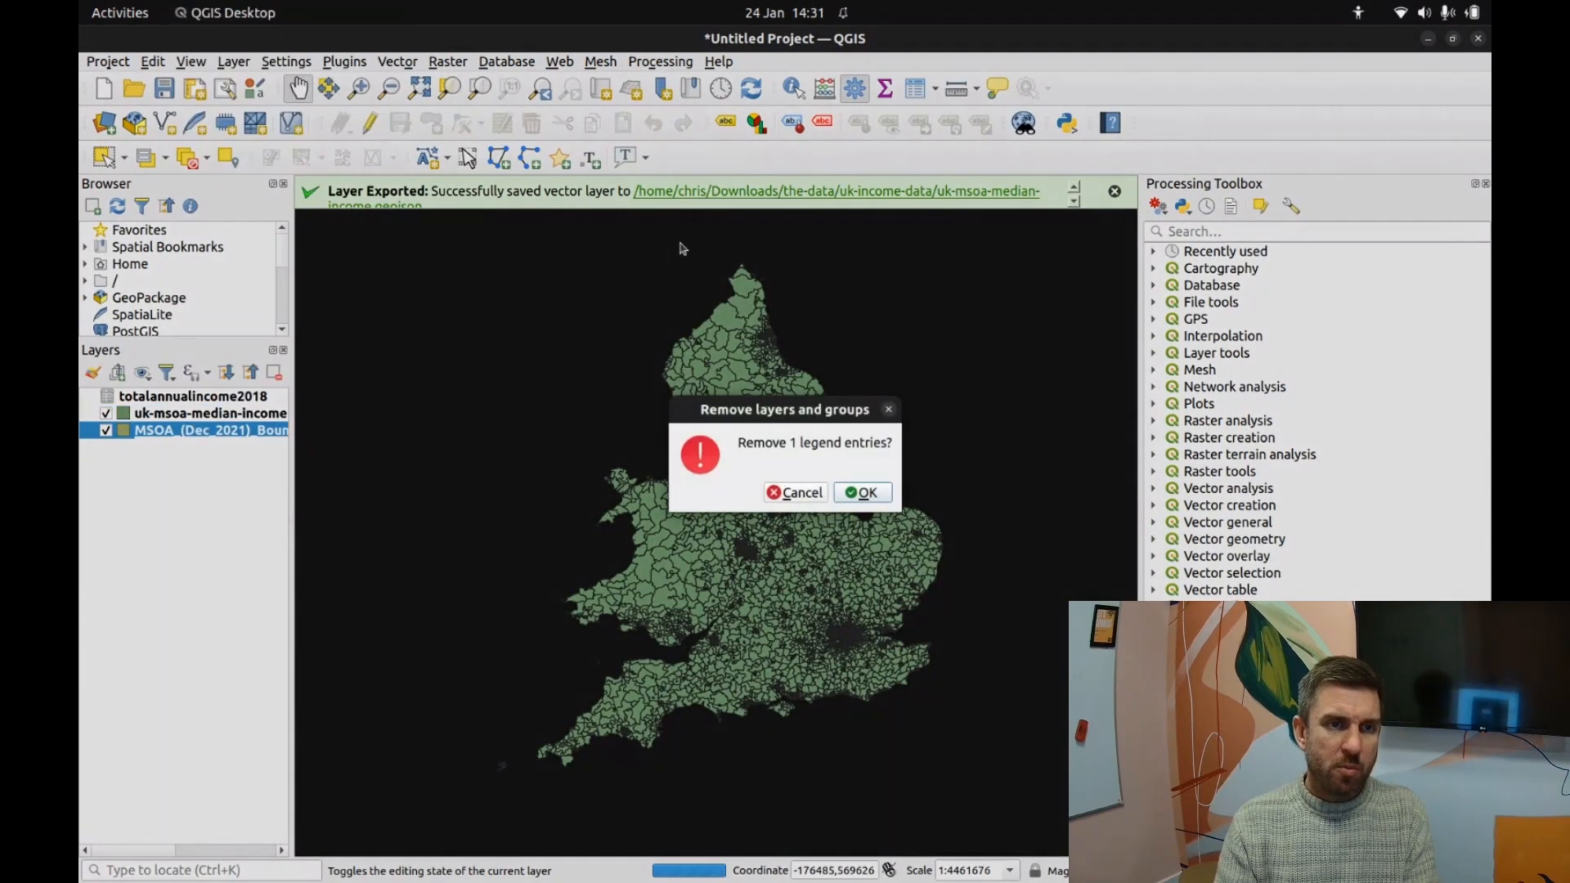
click(858, 493)
Step: Open the attribute table of the uk-msoa-median-income layer and widen the MSOA21NM and _Local authority name columns to review the values
right_click(163, 412)
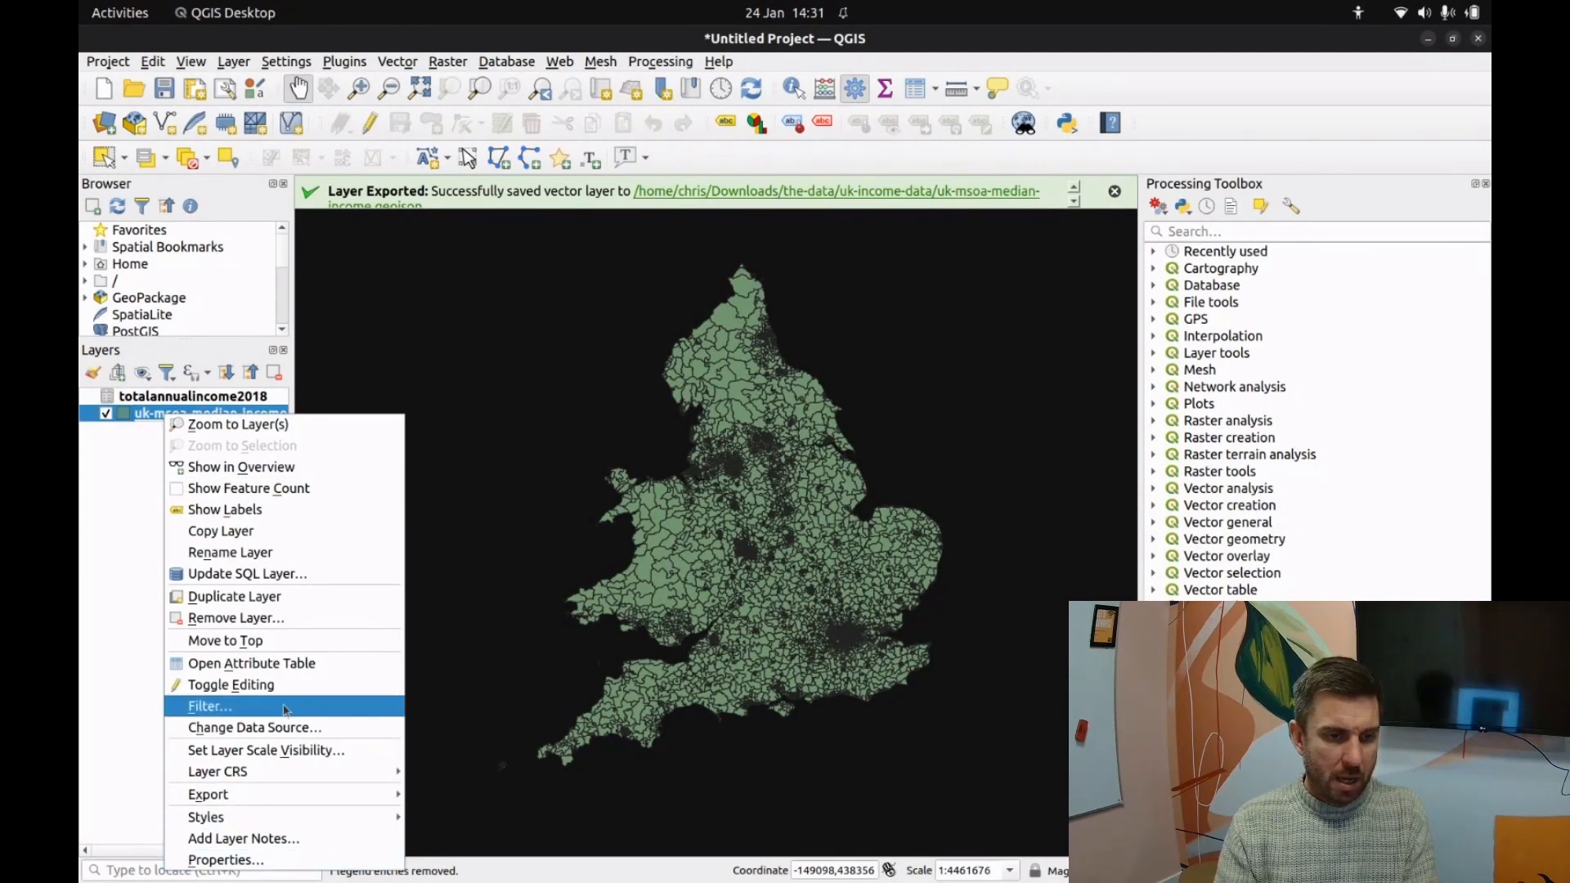
click(282, 669)
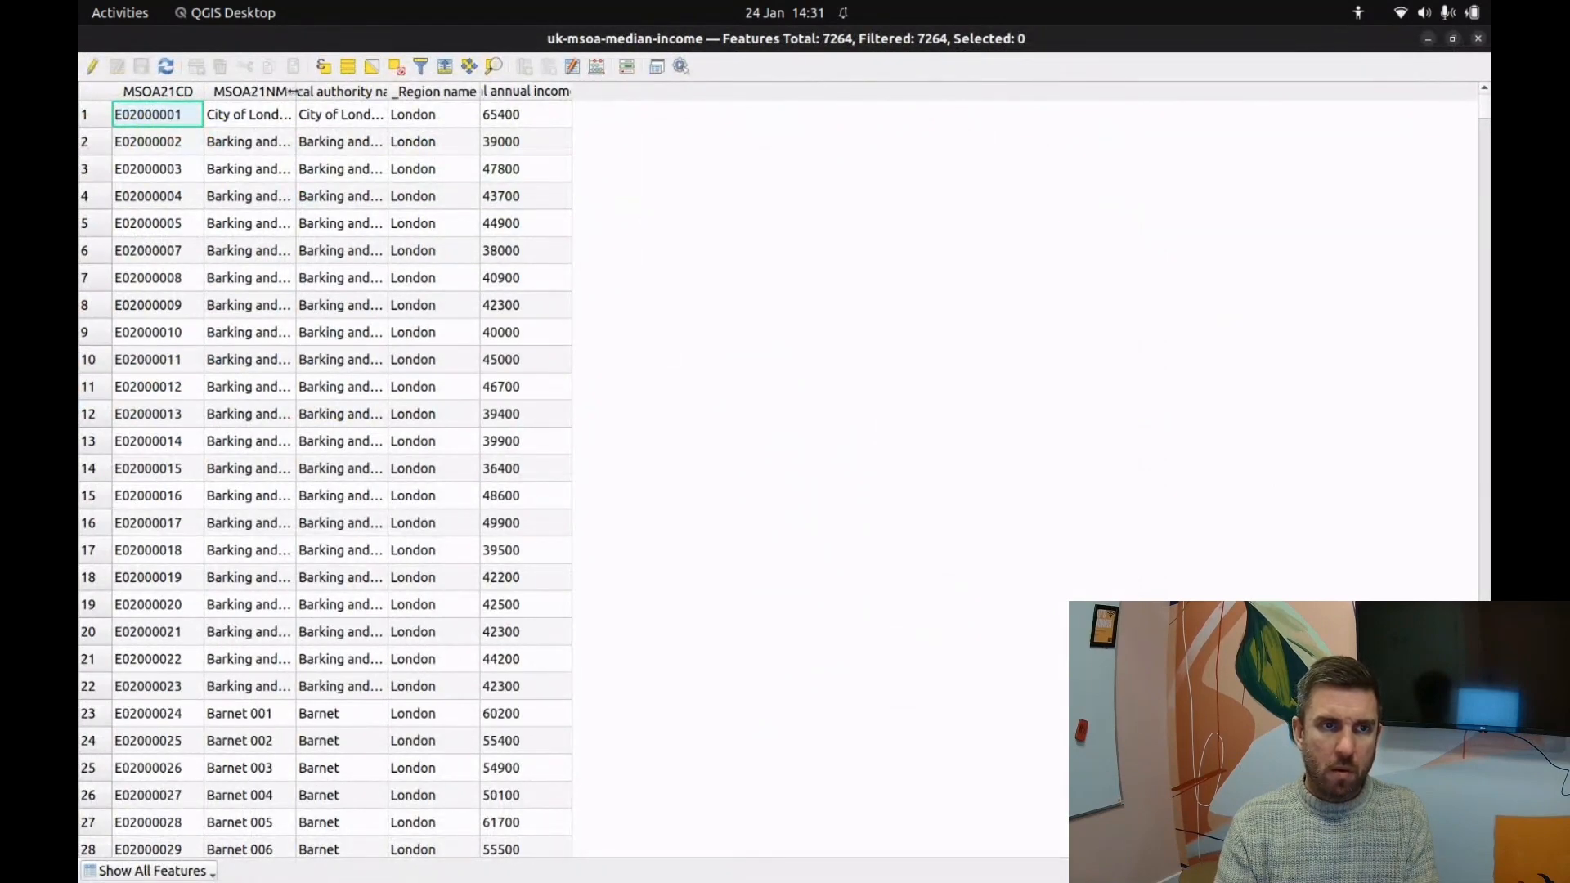
double_click(292, 92)
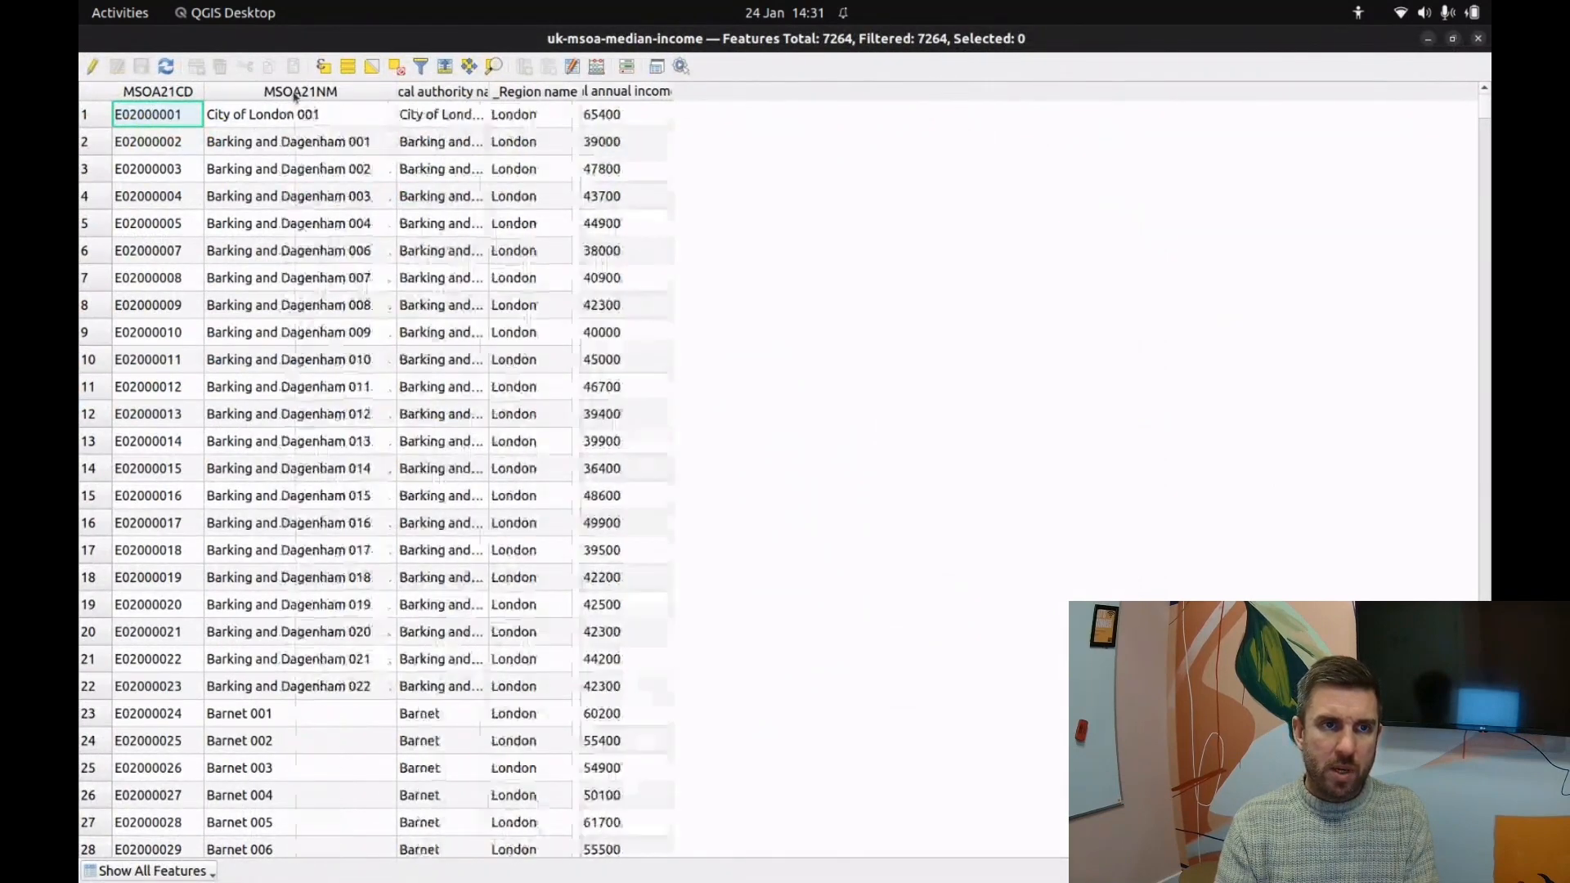
double_click(484, 92)
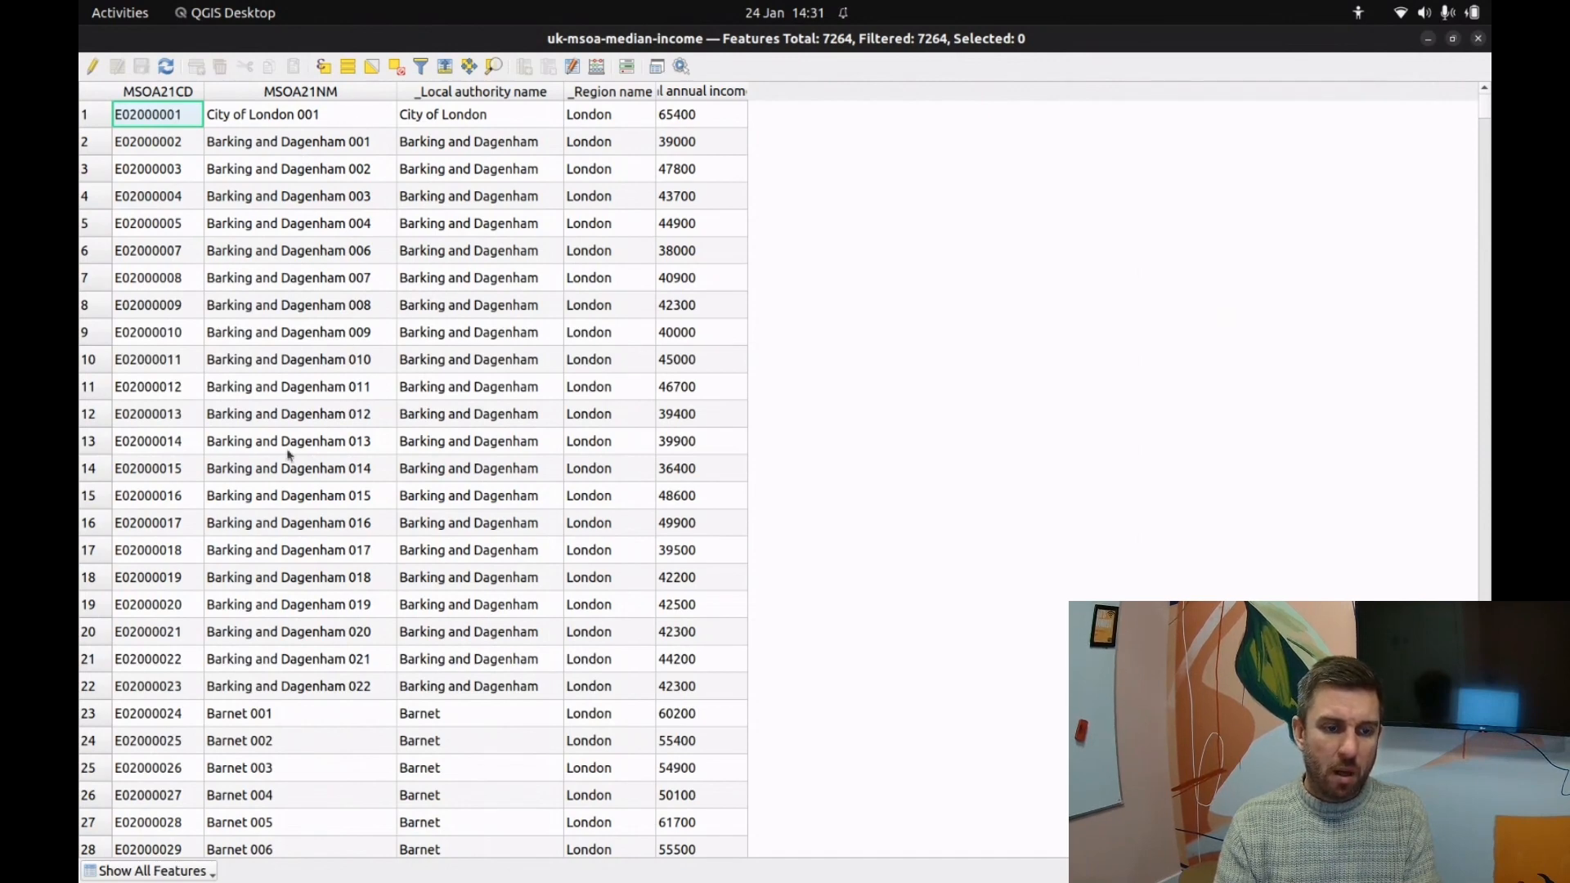
scroll(288, 455, down, 4)
scroll(229, 321, up, 4)
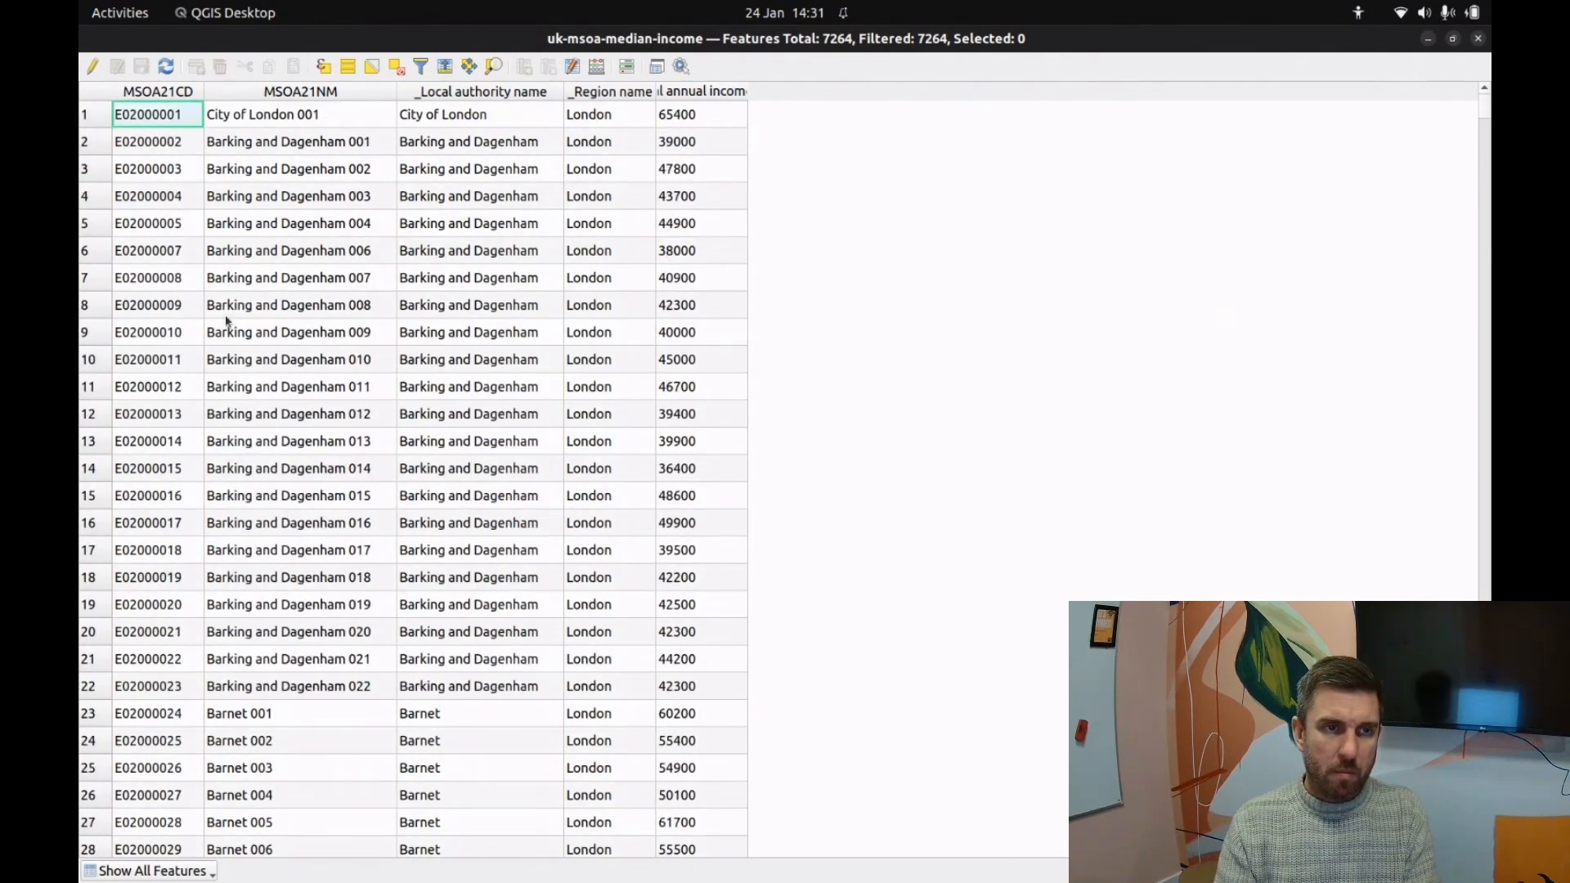
Step: Delete the MSOA21NM field from the uk-msoa-median-income layer, stop editing and save the changes
click(95, 68)
click(549, 69)
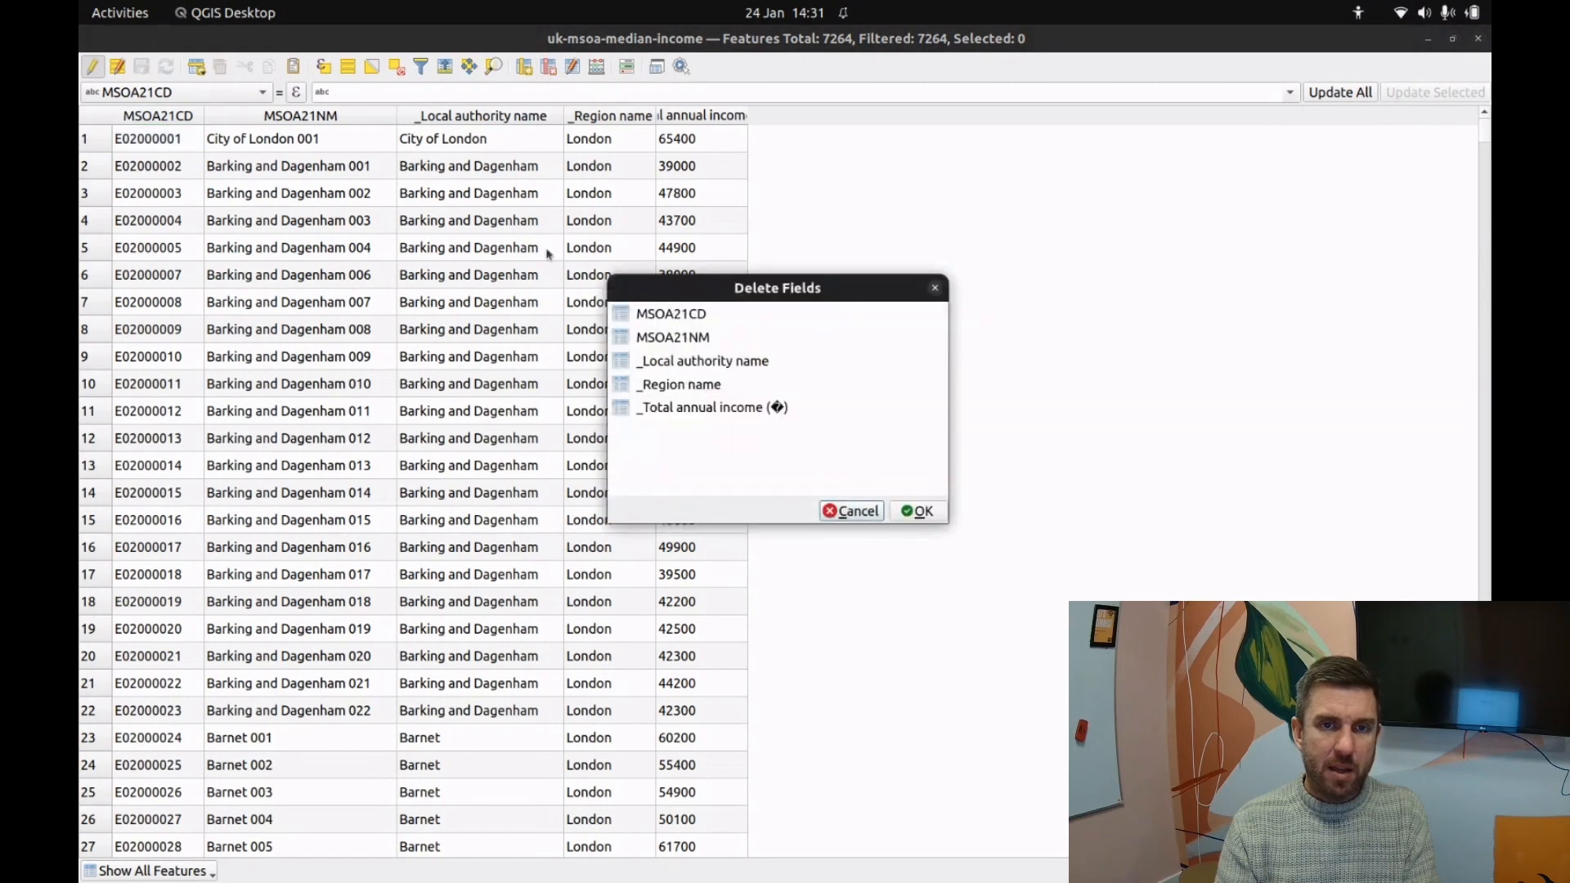
click(658, 339)
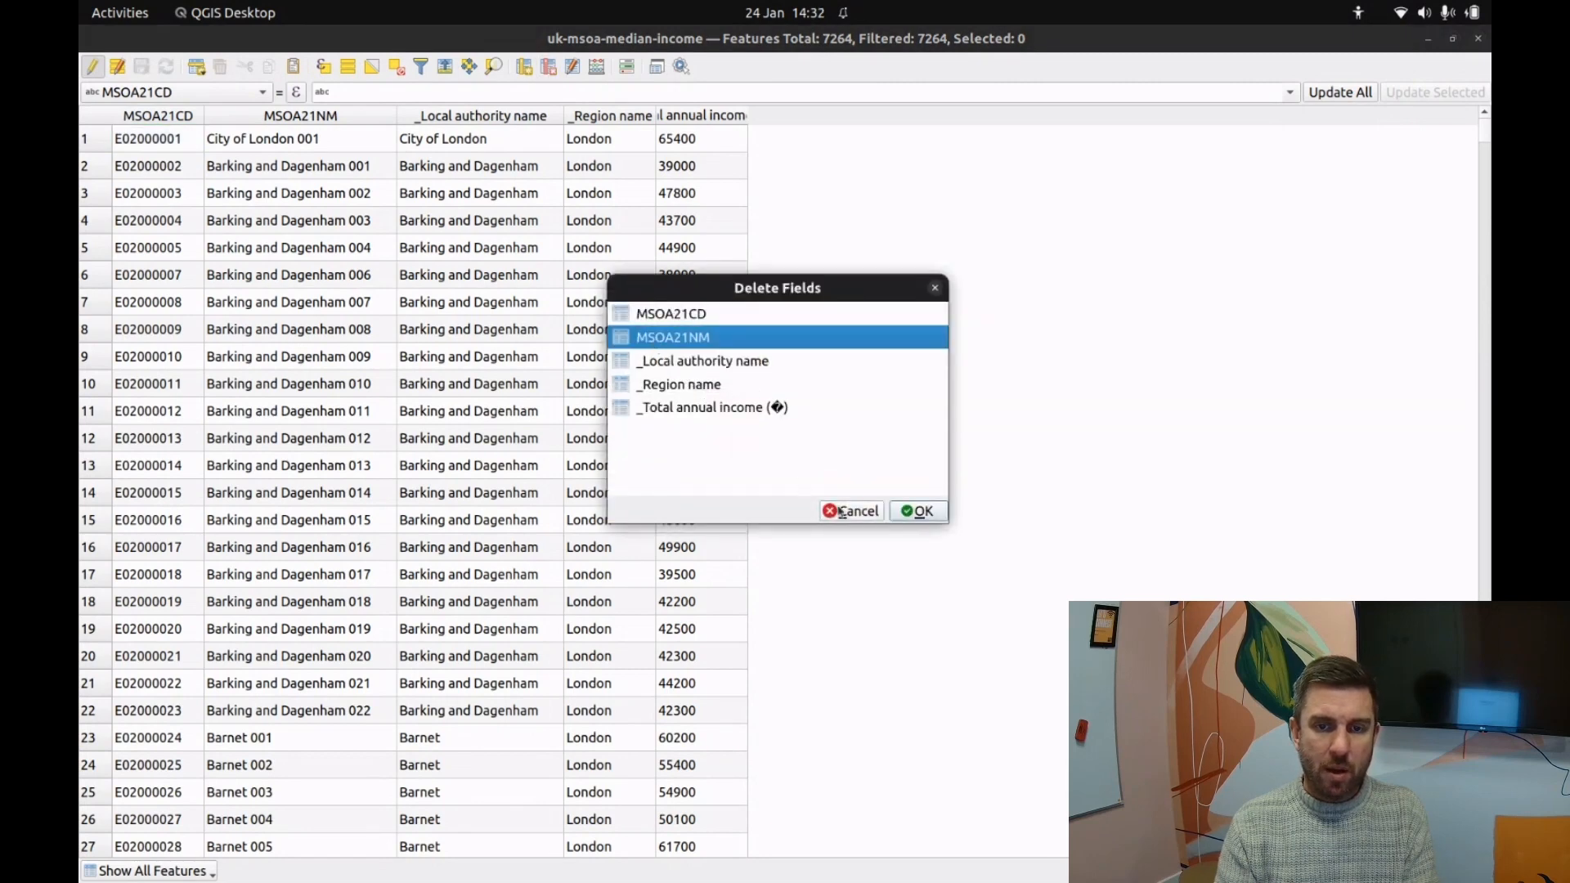
click(915, 512)
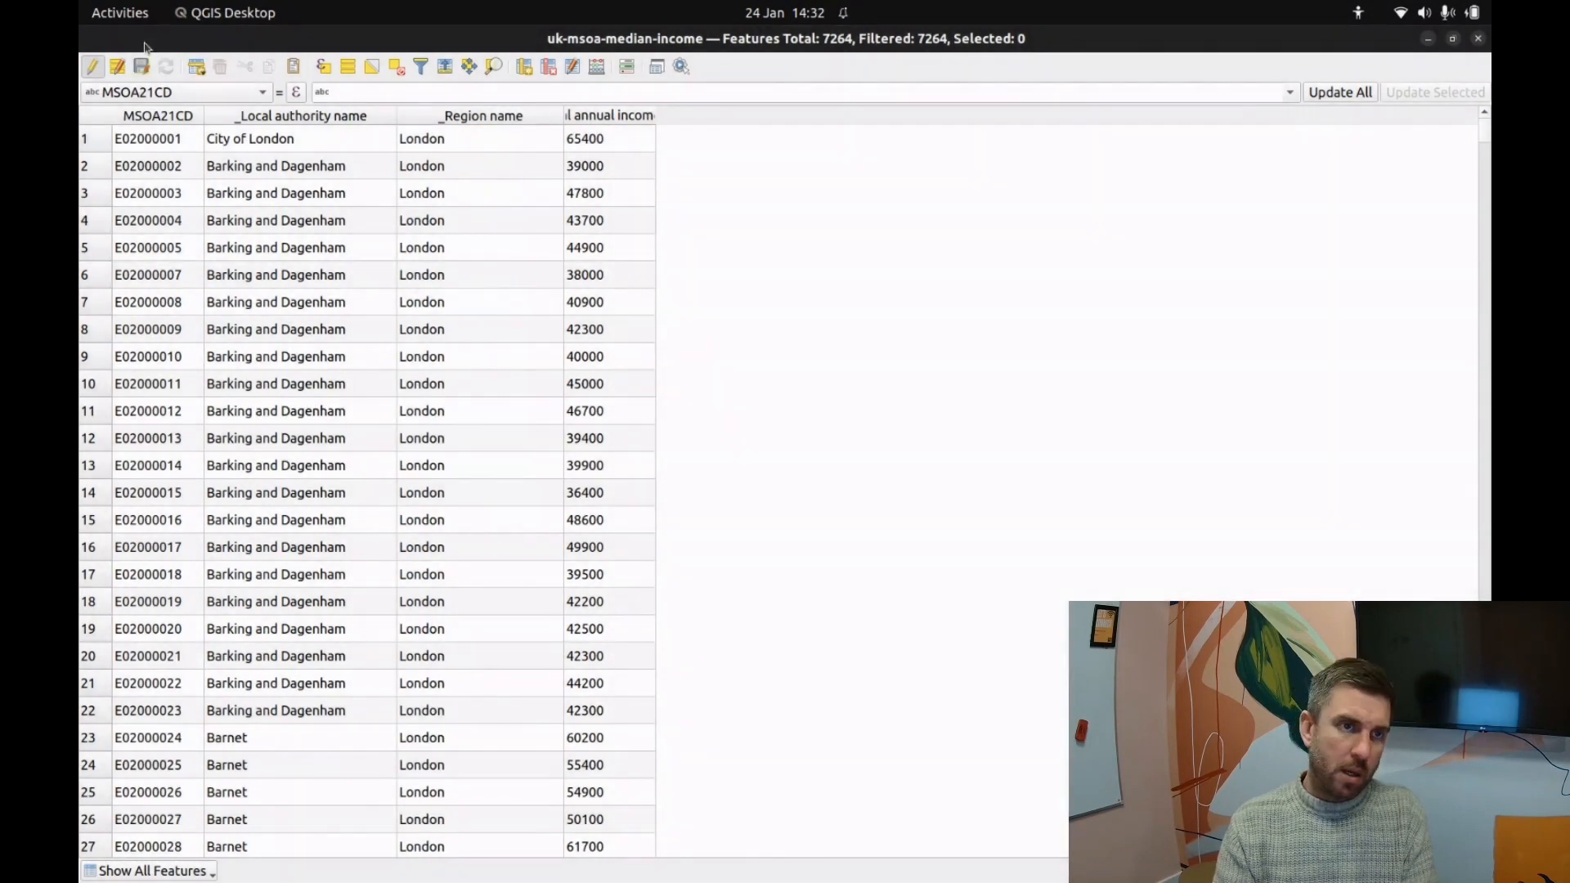
click(90, 71)
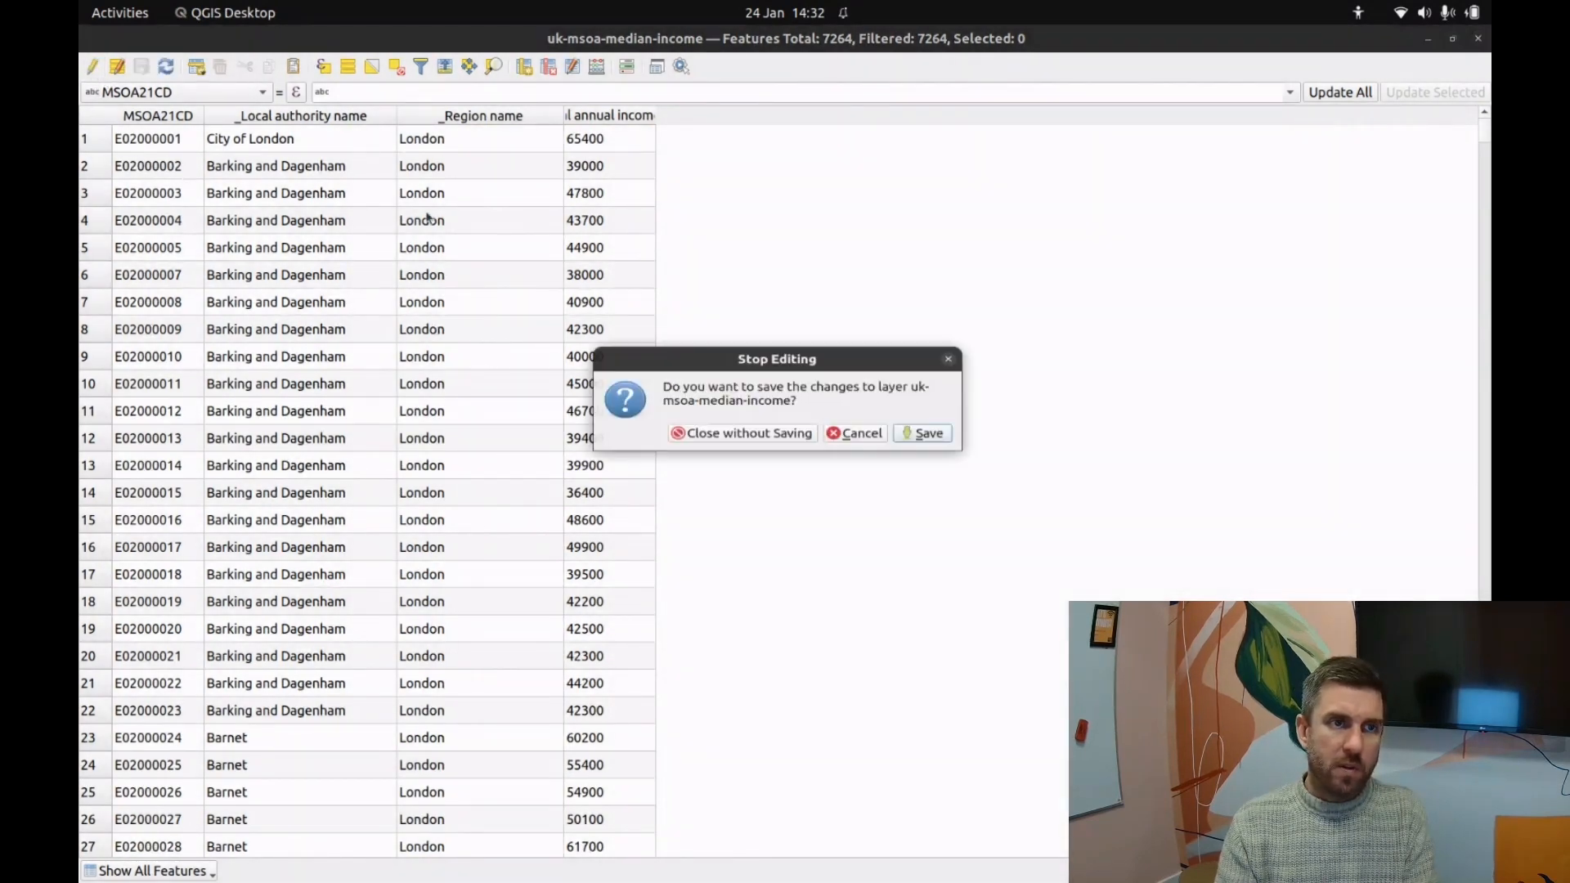
click(908, 437)
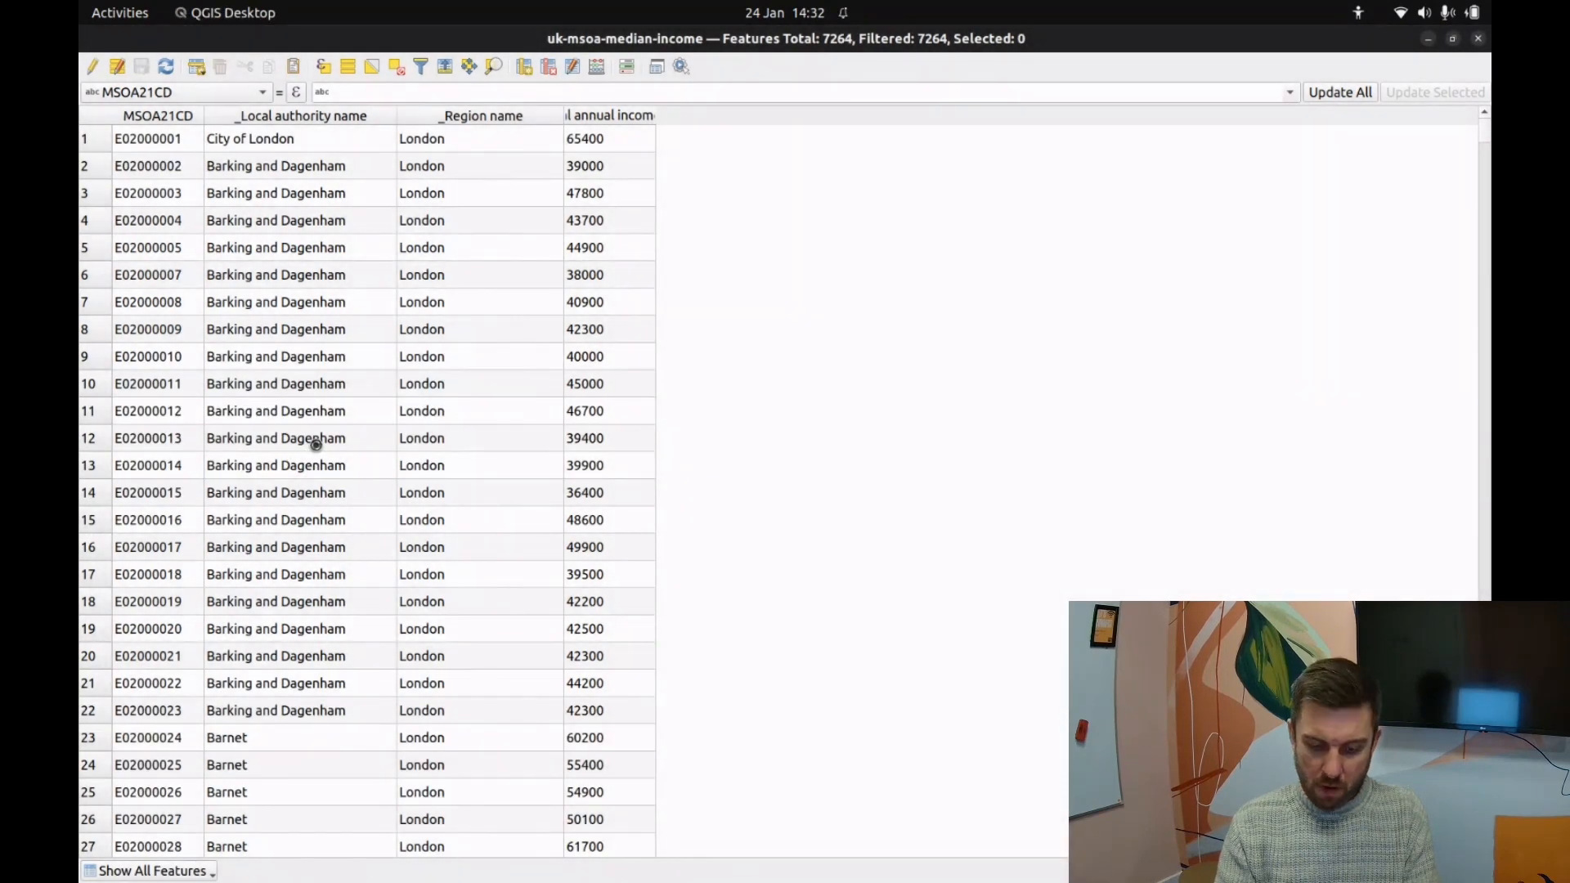
Step: Switch back to mapstack in Chrome and return the map creation to the data upload stage
key(alt+Tab)
key(alt+Tab)
key(alt+Tab)
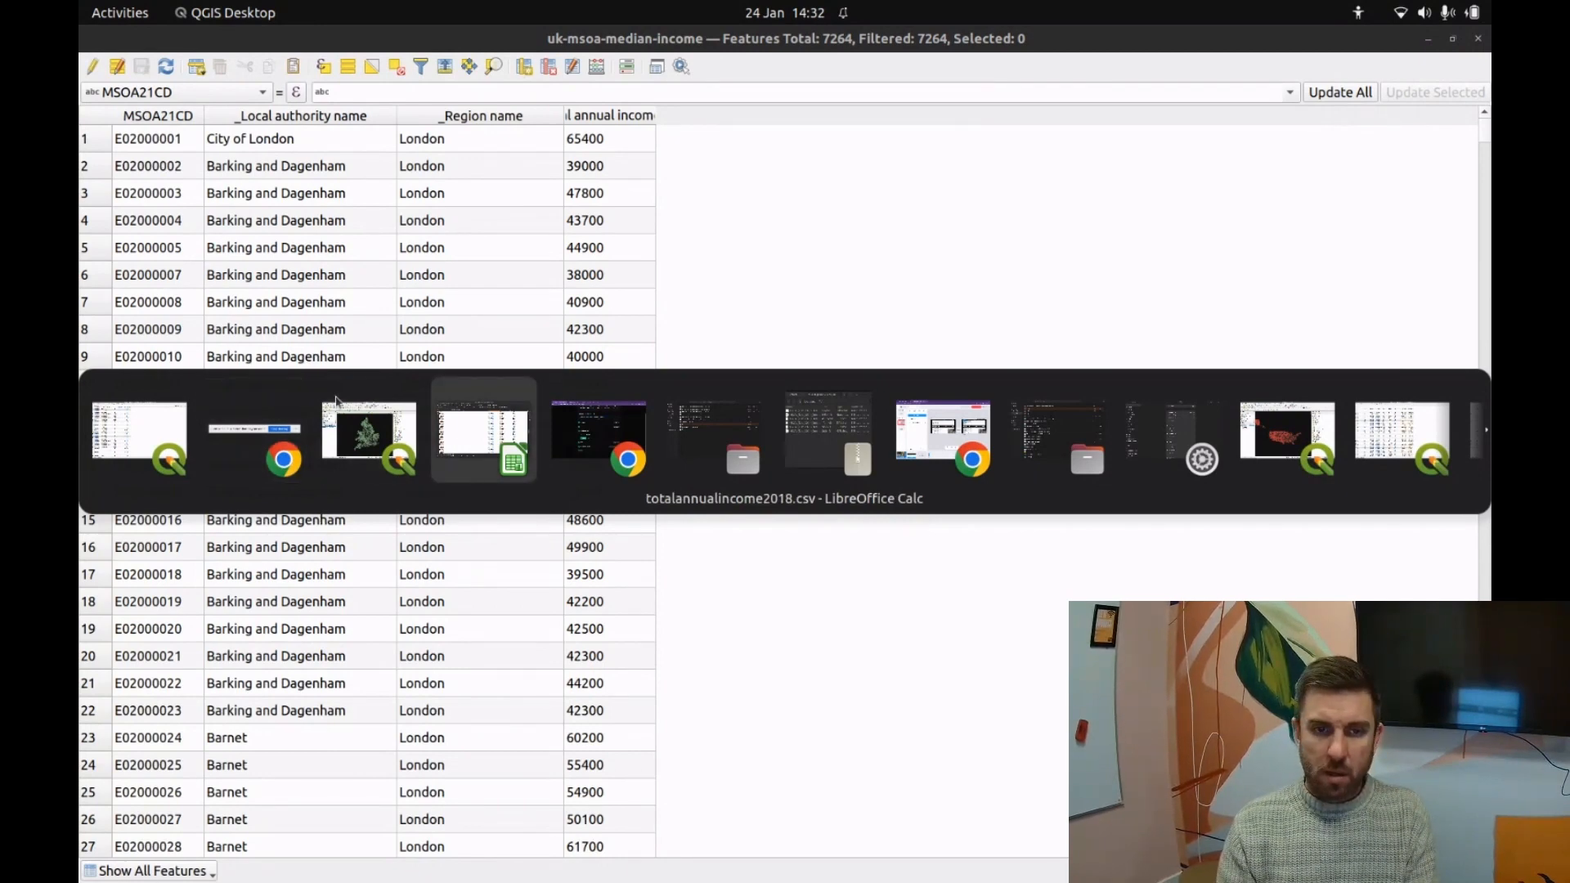
key(alt+Tab)
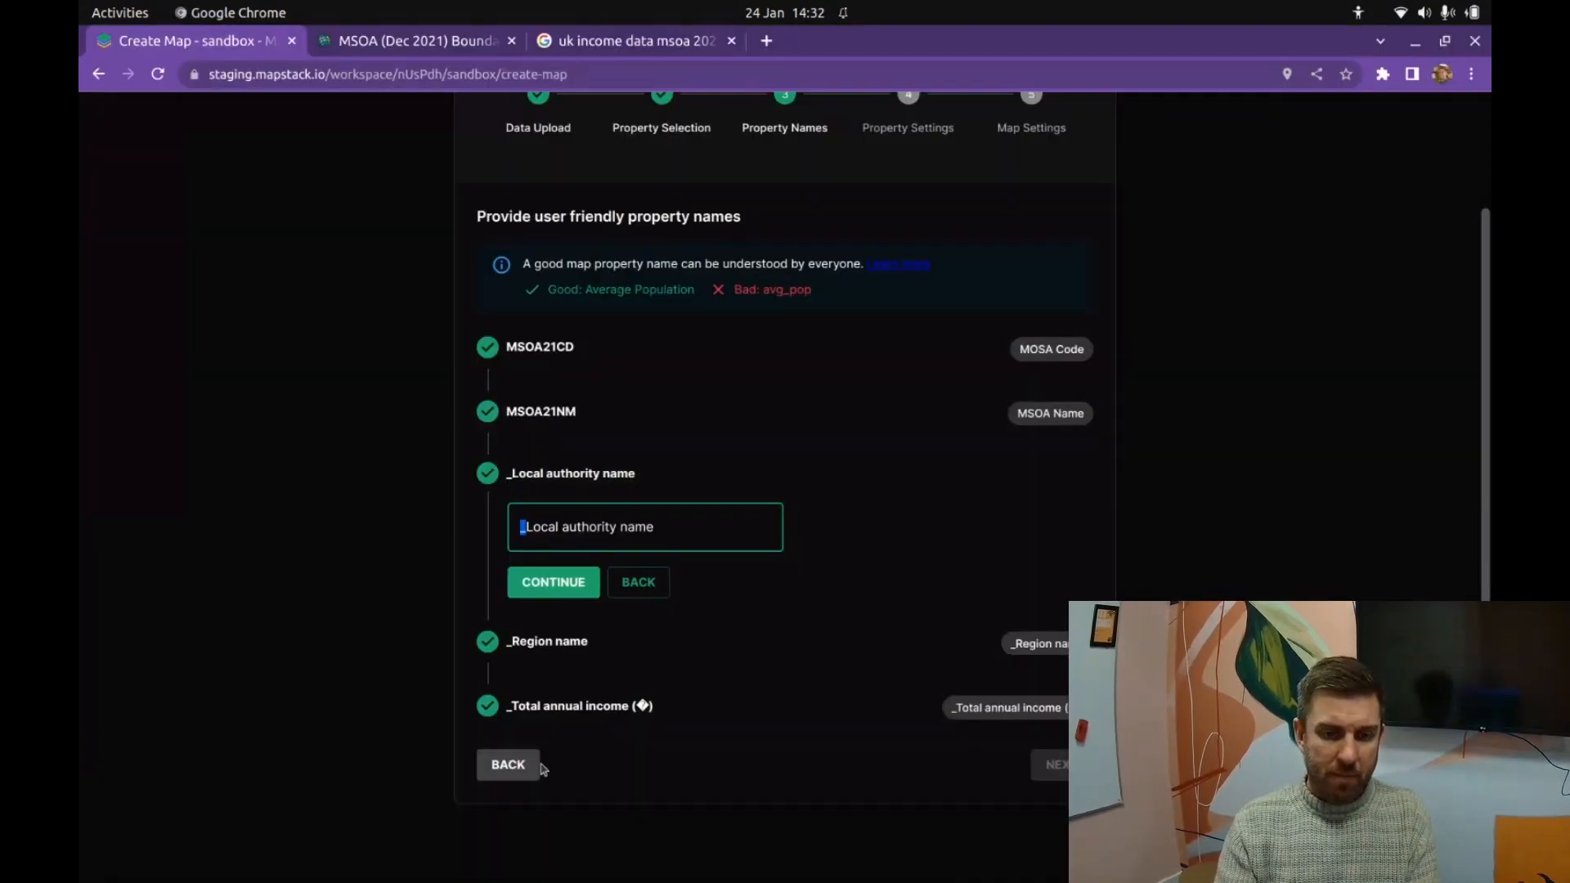
click(538, 766)
click(502, 509)
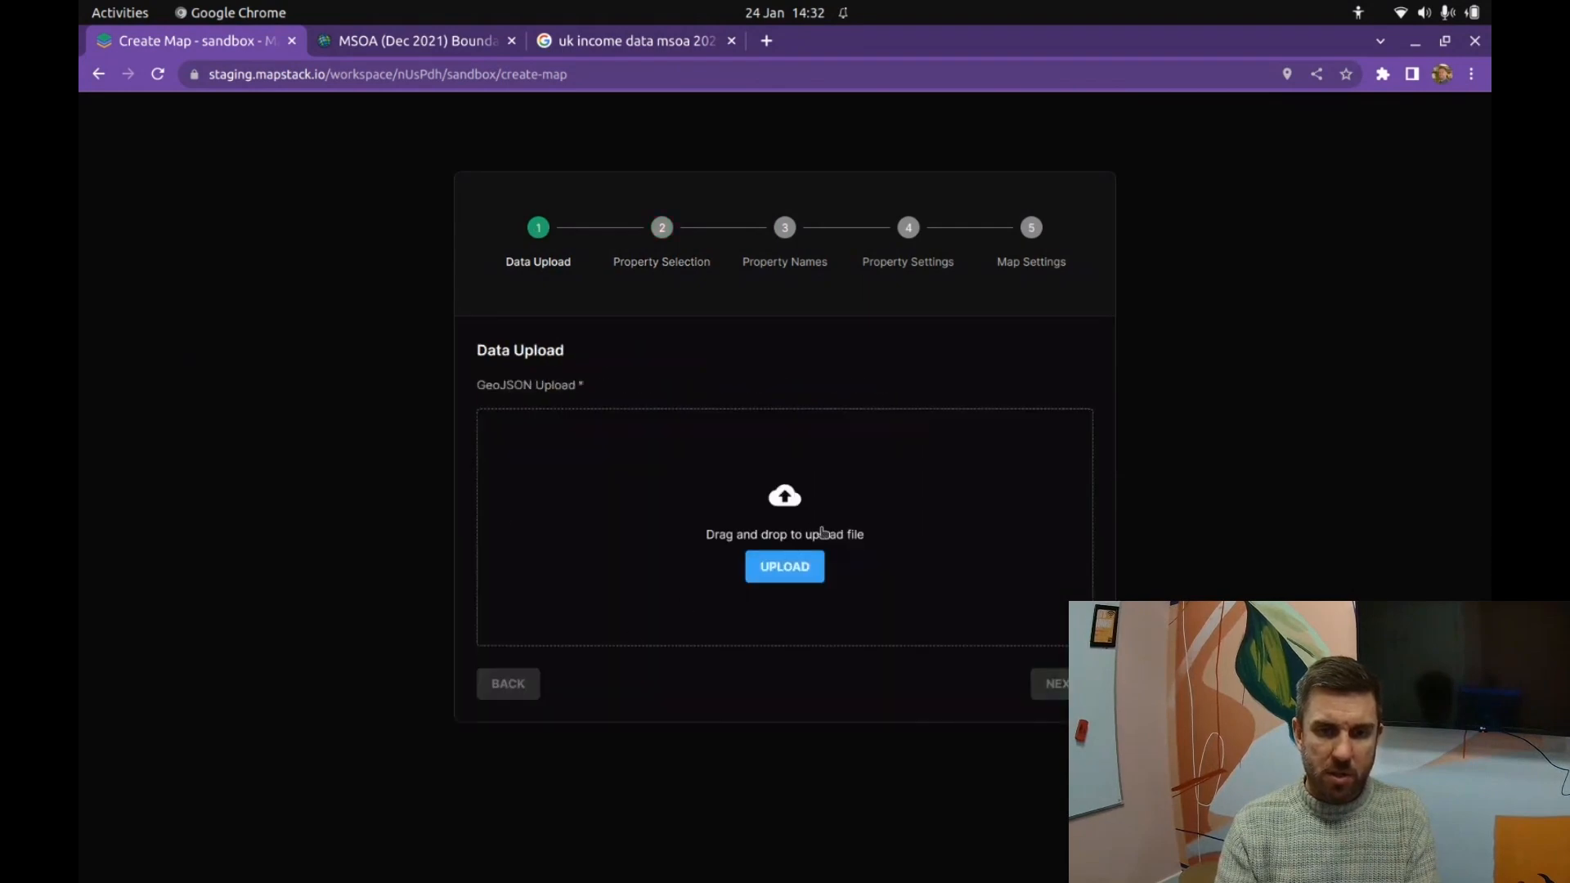
Step: Upload the edited uk-msoa-median-income.geojson from uk-income-data and continue to property selection
click(788, 567)
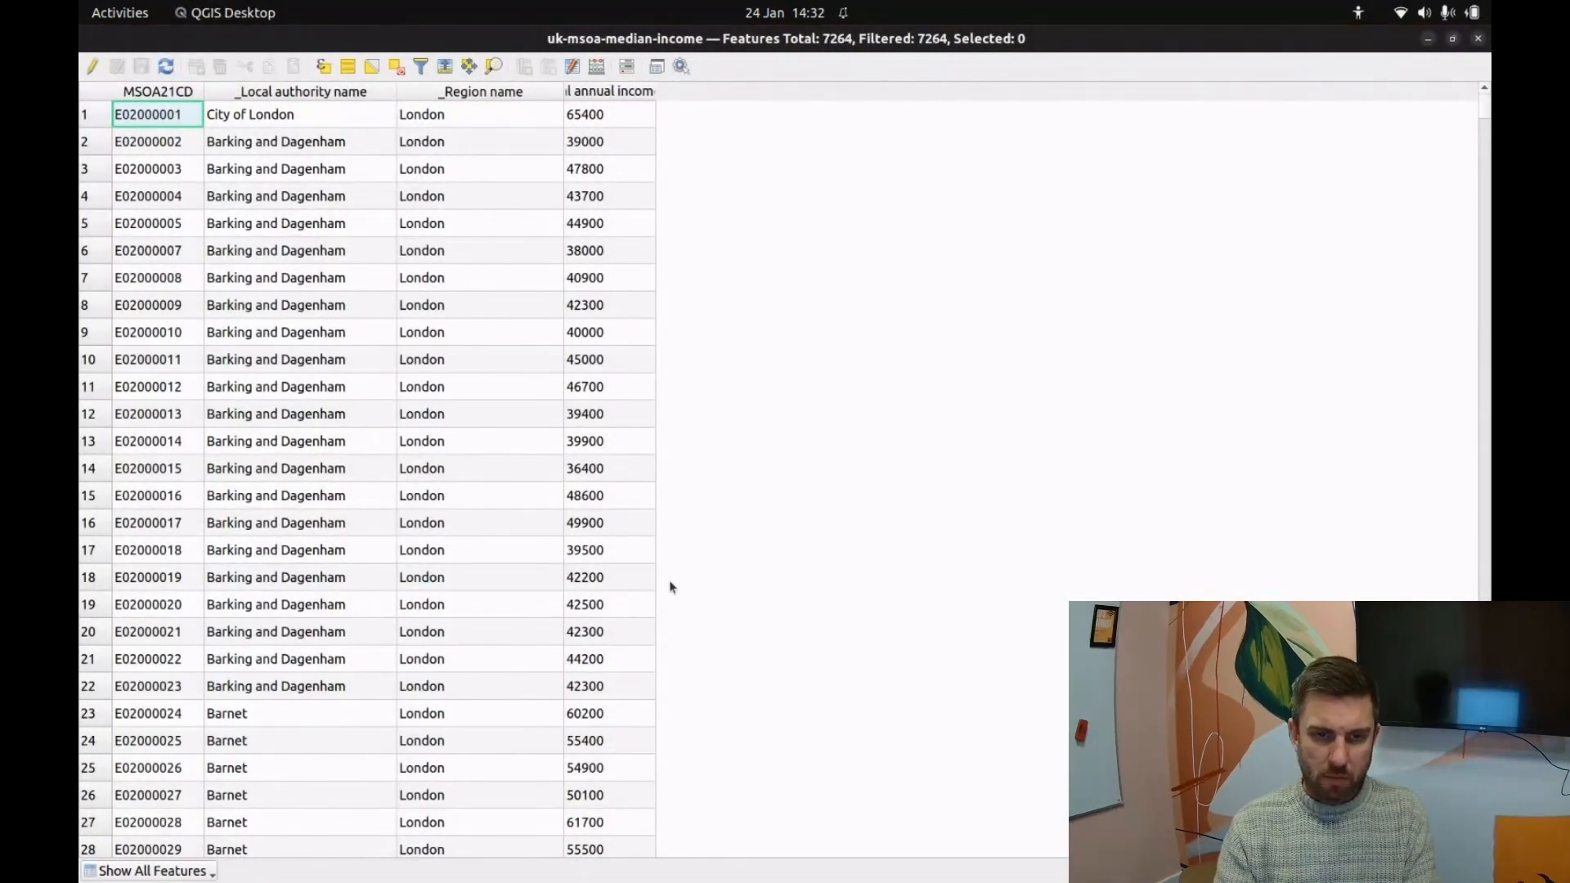
key(alt+Tab)
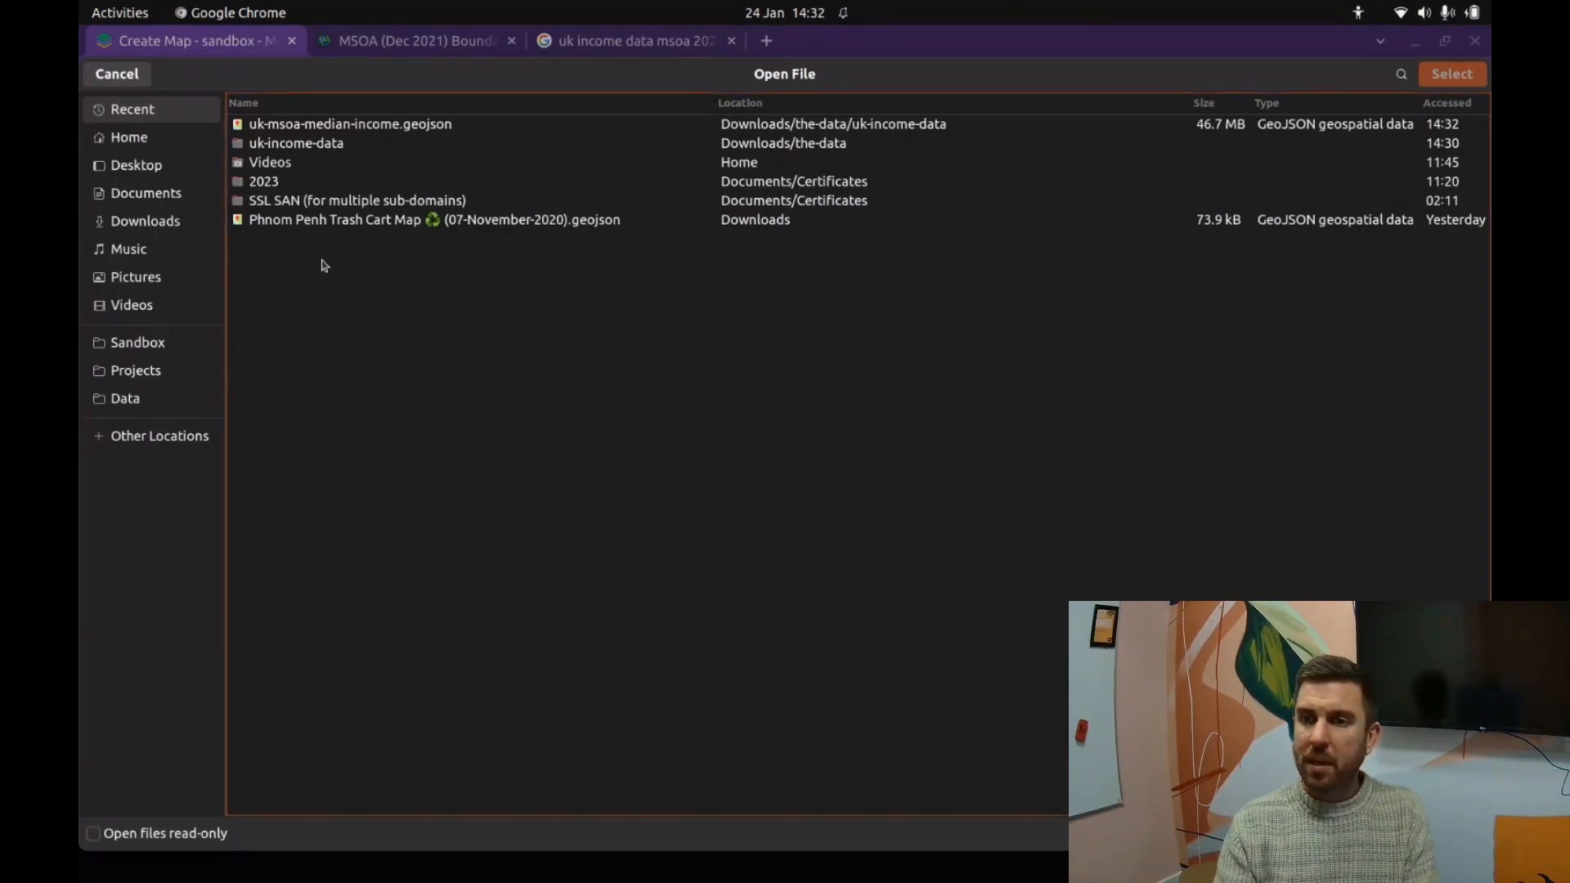
click(378, 127)
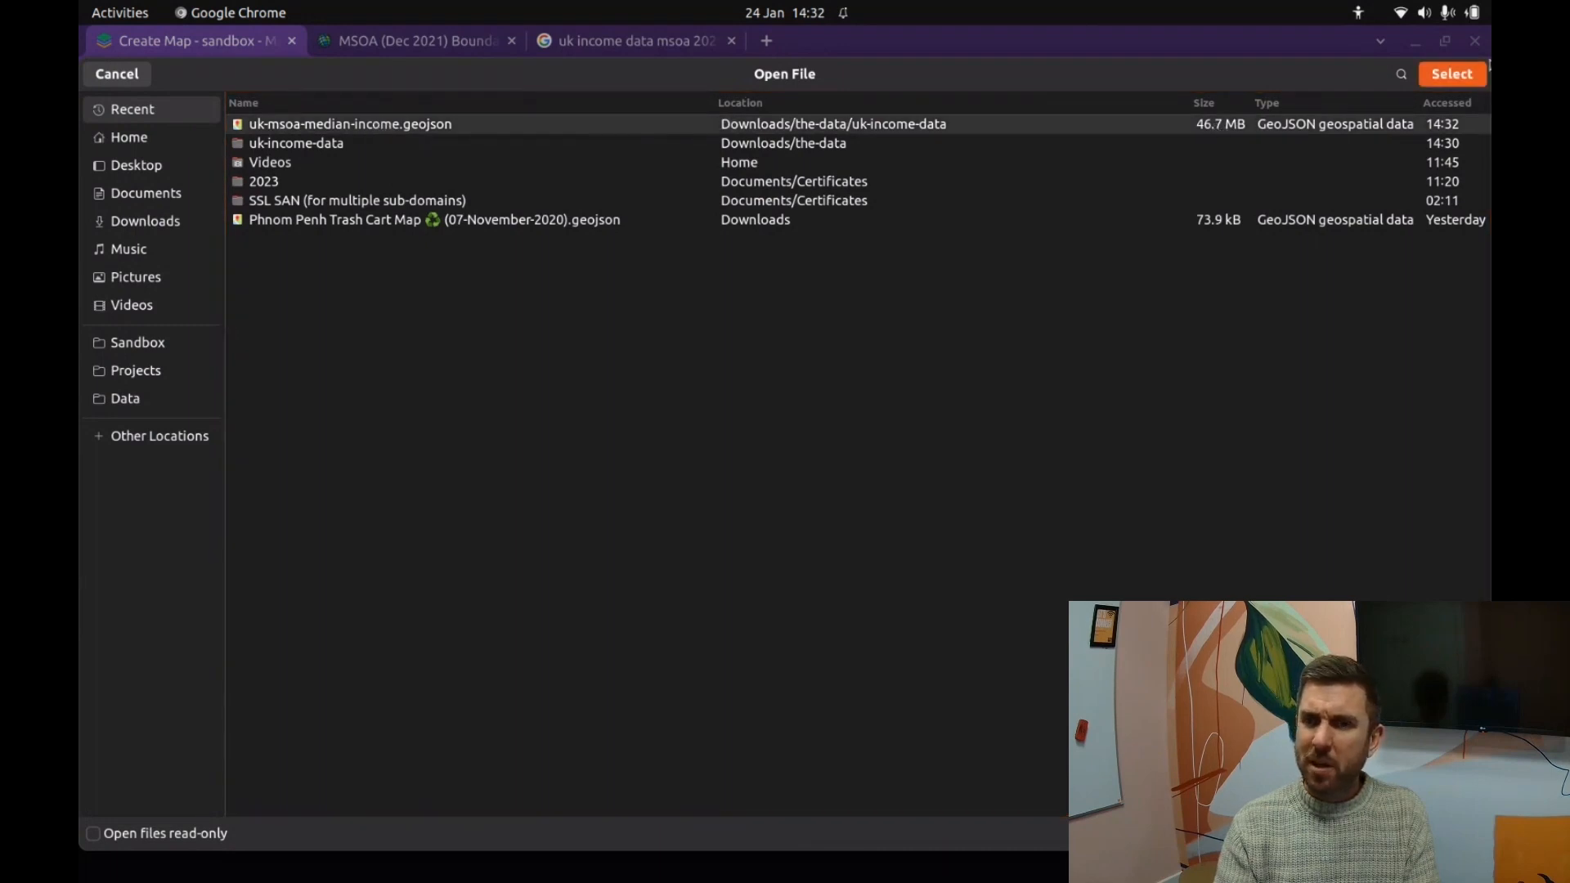
click(1457, 71)
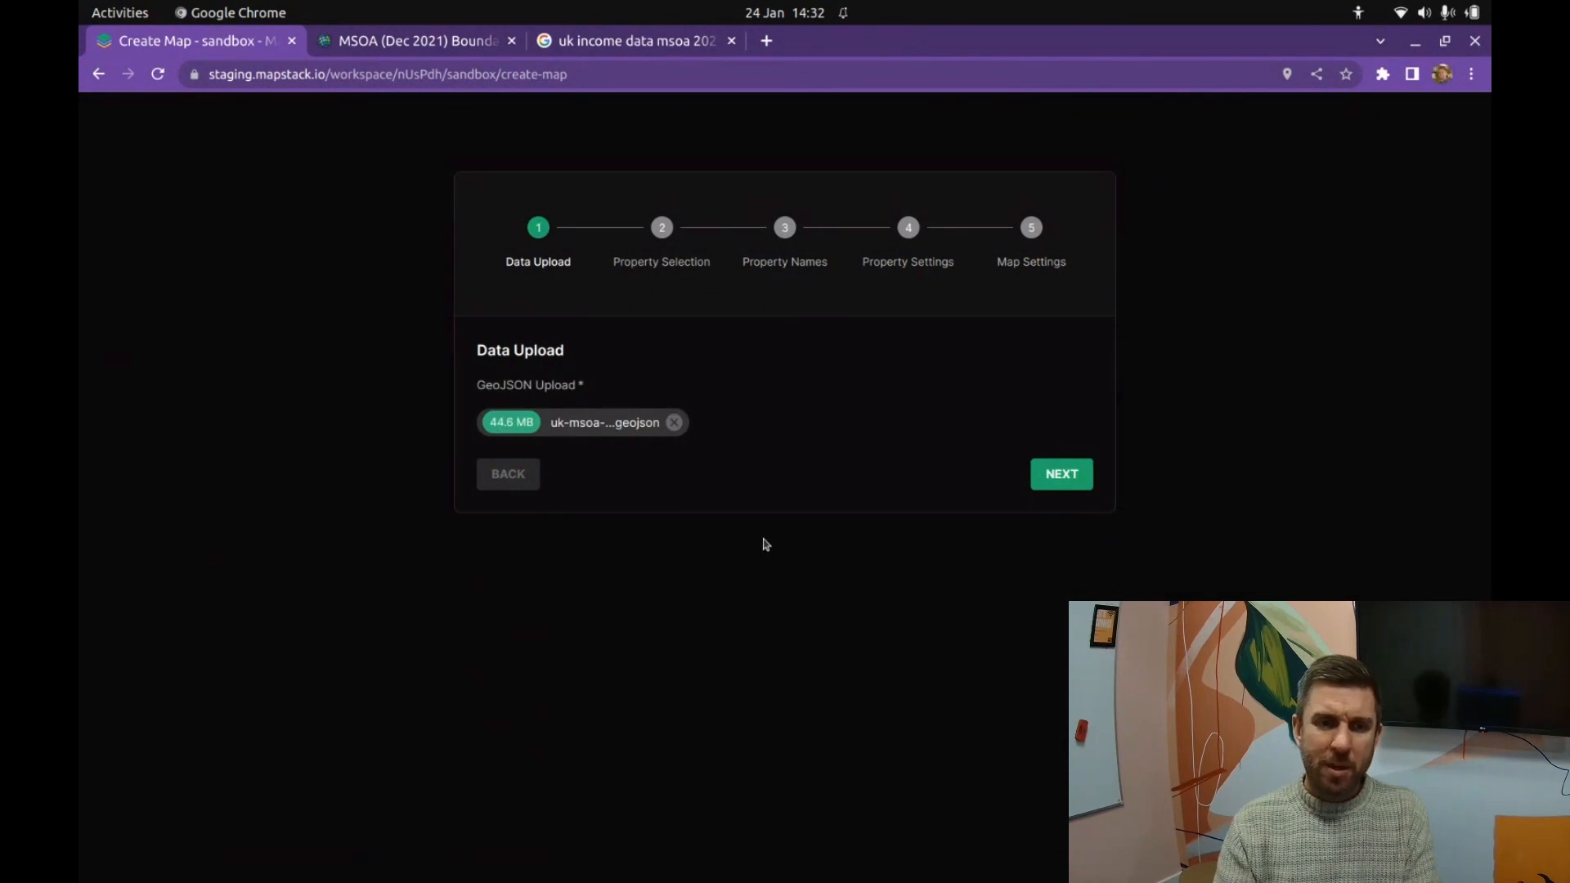
click(1062, 477)
Step: Include MSOA21CD, _Local authority name, _Region name and _Total annual income as map properties and continue to property names
click(533, 428)
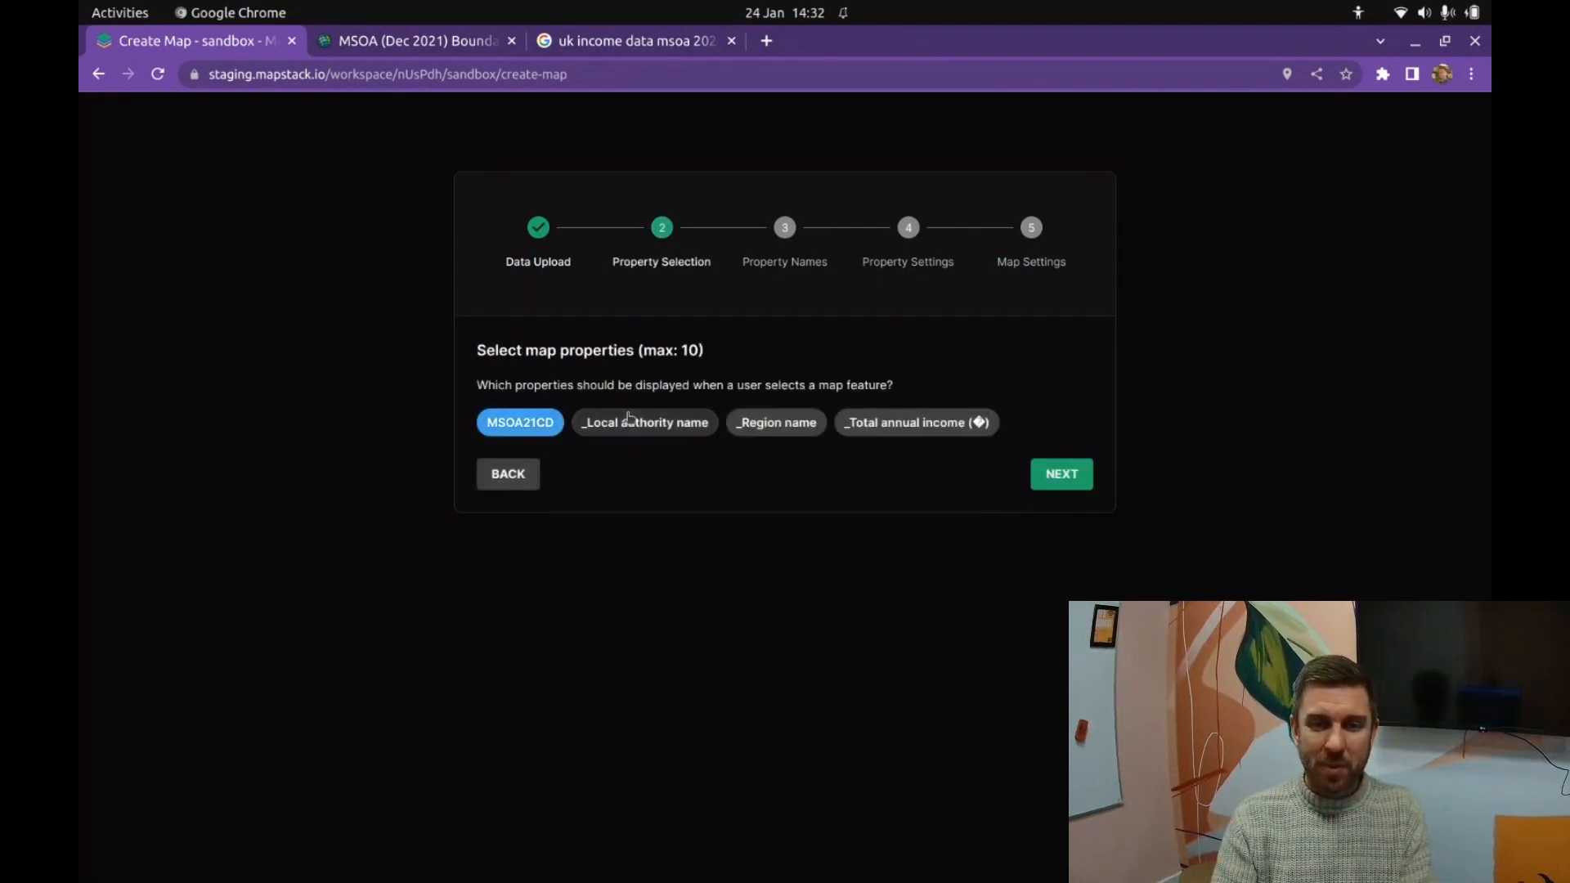
click(628, 422)
click(776, 422)
click(916, 422)
click(1059, 474)
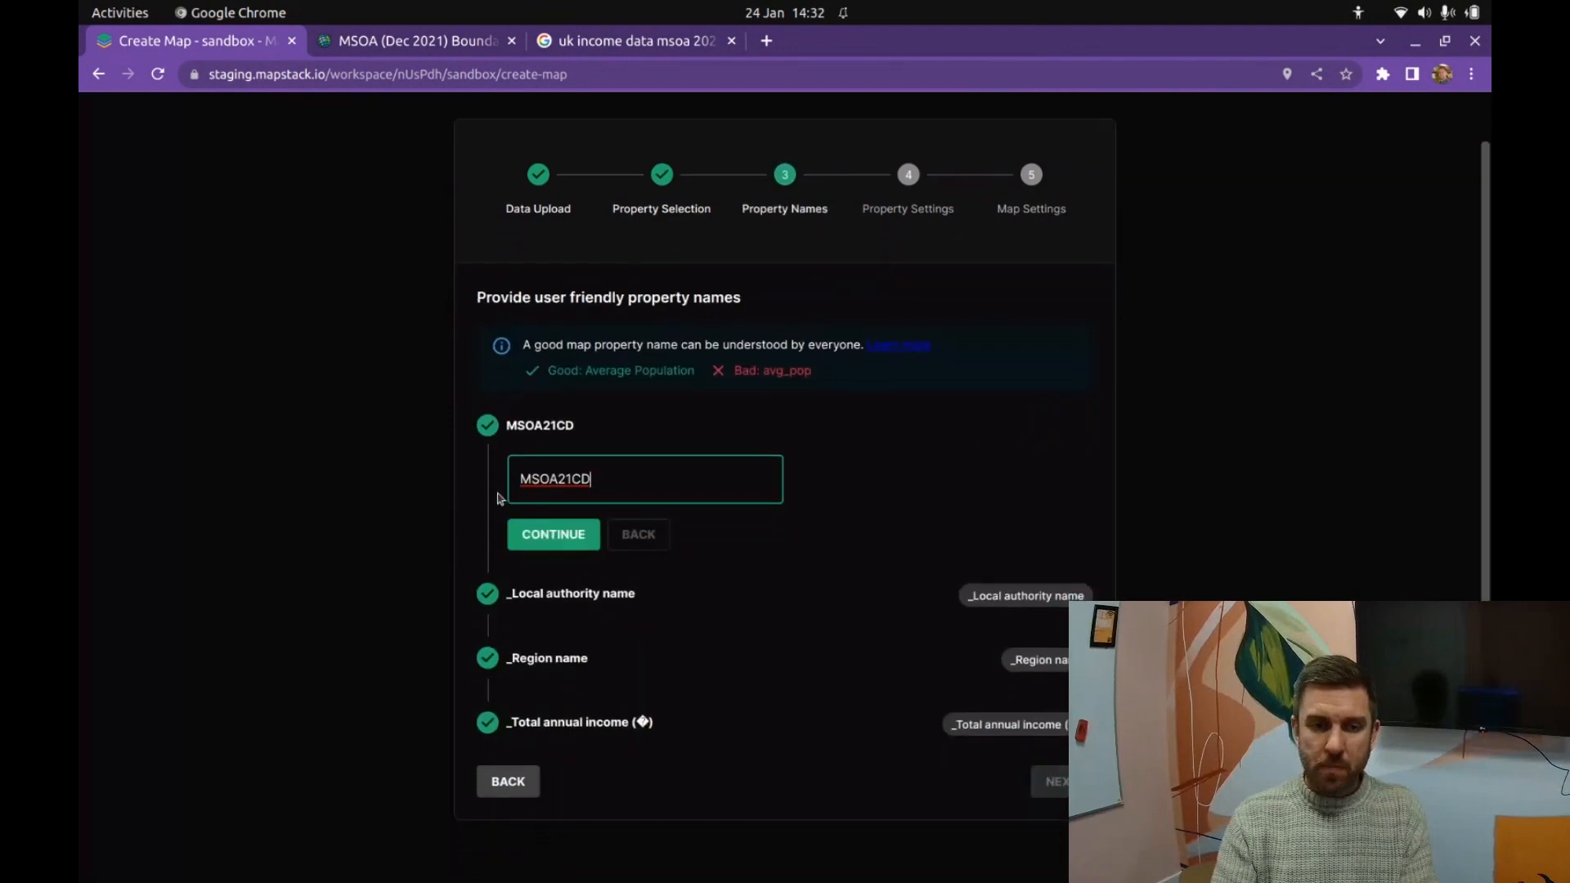
Step: Name the MSOA21CD property MSOA Code and continue to the following property name
drag(628, 489, 505, 466)
text(O)
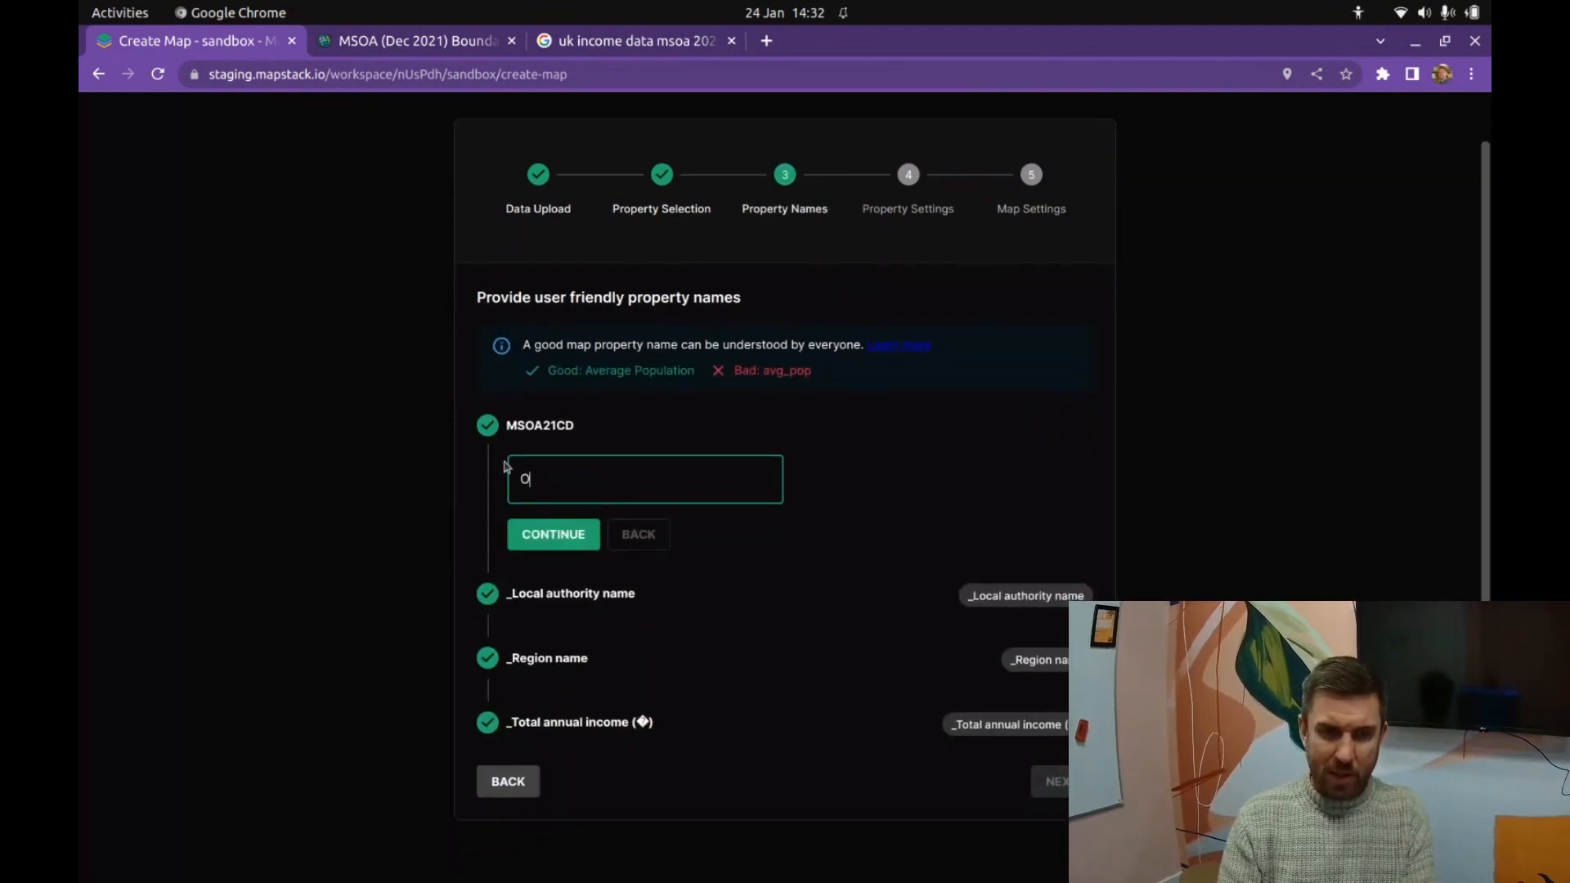
key(BackSpace)
text(MSOA )
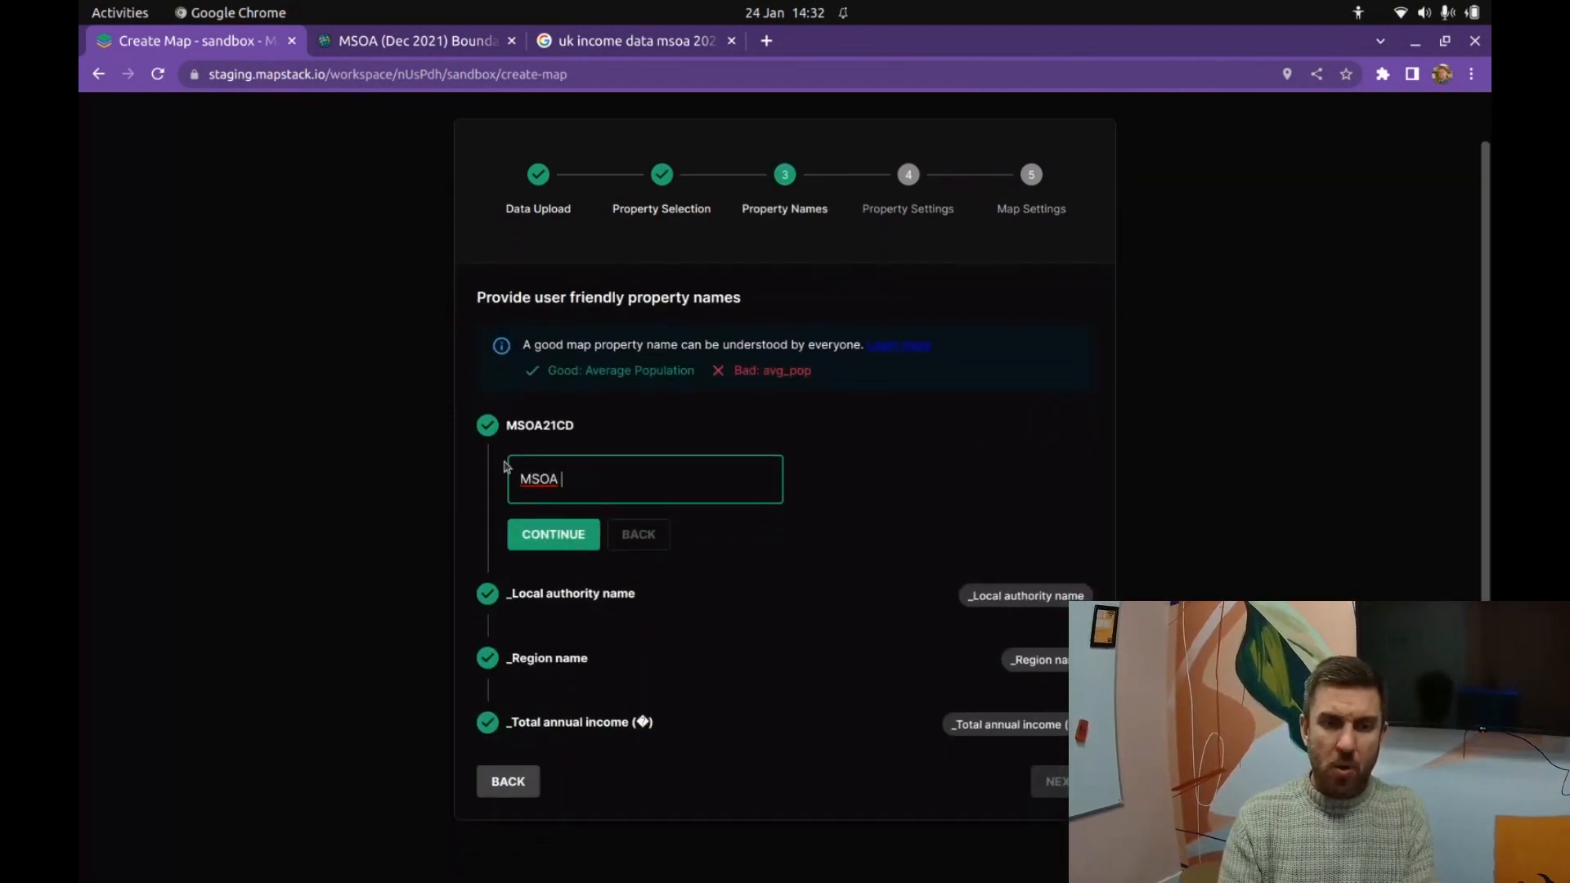
text(Code)
key(Return)
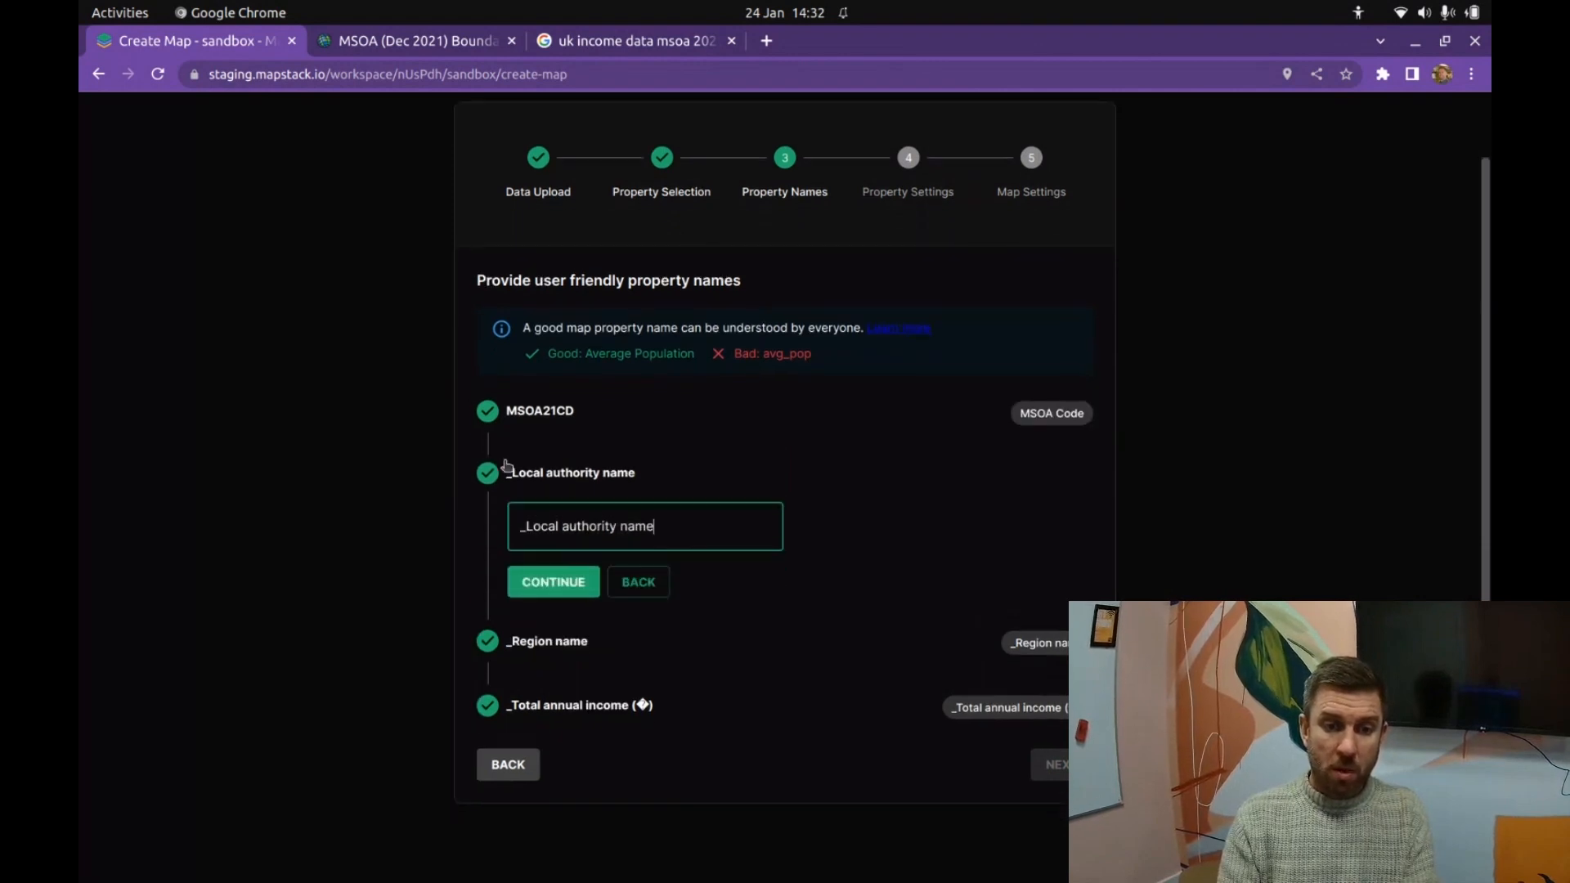
Step: Rename the _Local authority name property as Local Authority Name and continue to the region property
key(BackSpace)
key(BackSpace)
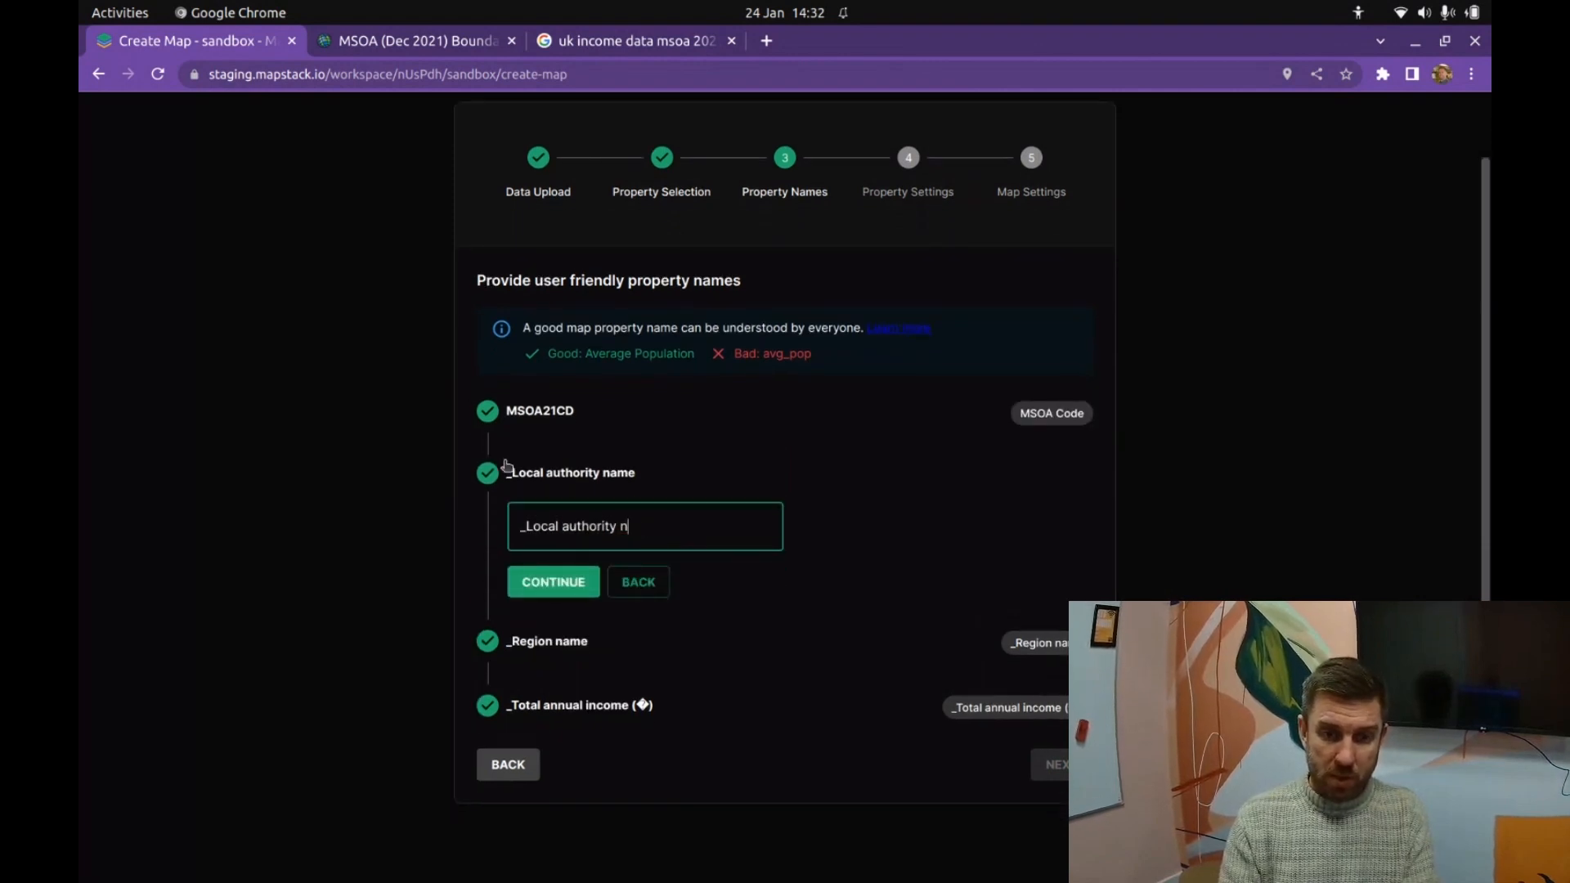
key(BackSpace)
key(BackSpace)
key(BackSpace)
key(BackSpace)
key(BackSpace)
key(BackSpace)
key(BackSpace)
key(BackSpace)
key(BackSpace)
key(BackSpace)
key(BackSpace)
key(BackSpace)
key(BackSpace)
key(BackSpace)
key(BackSpace)
key(BackSpace)
text(L)
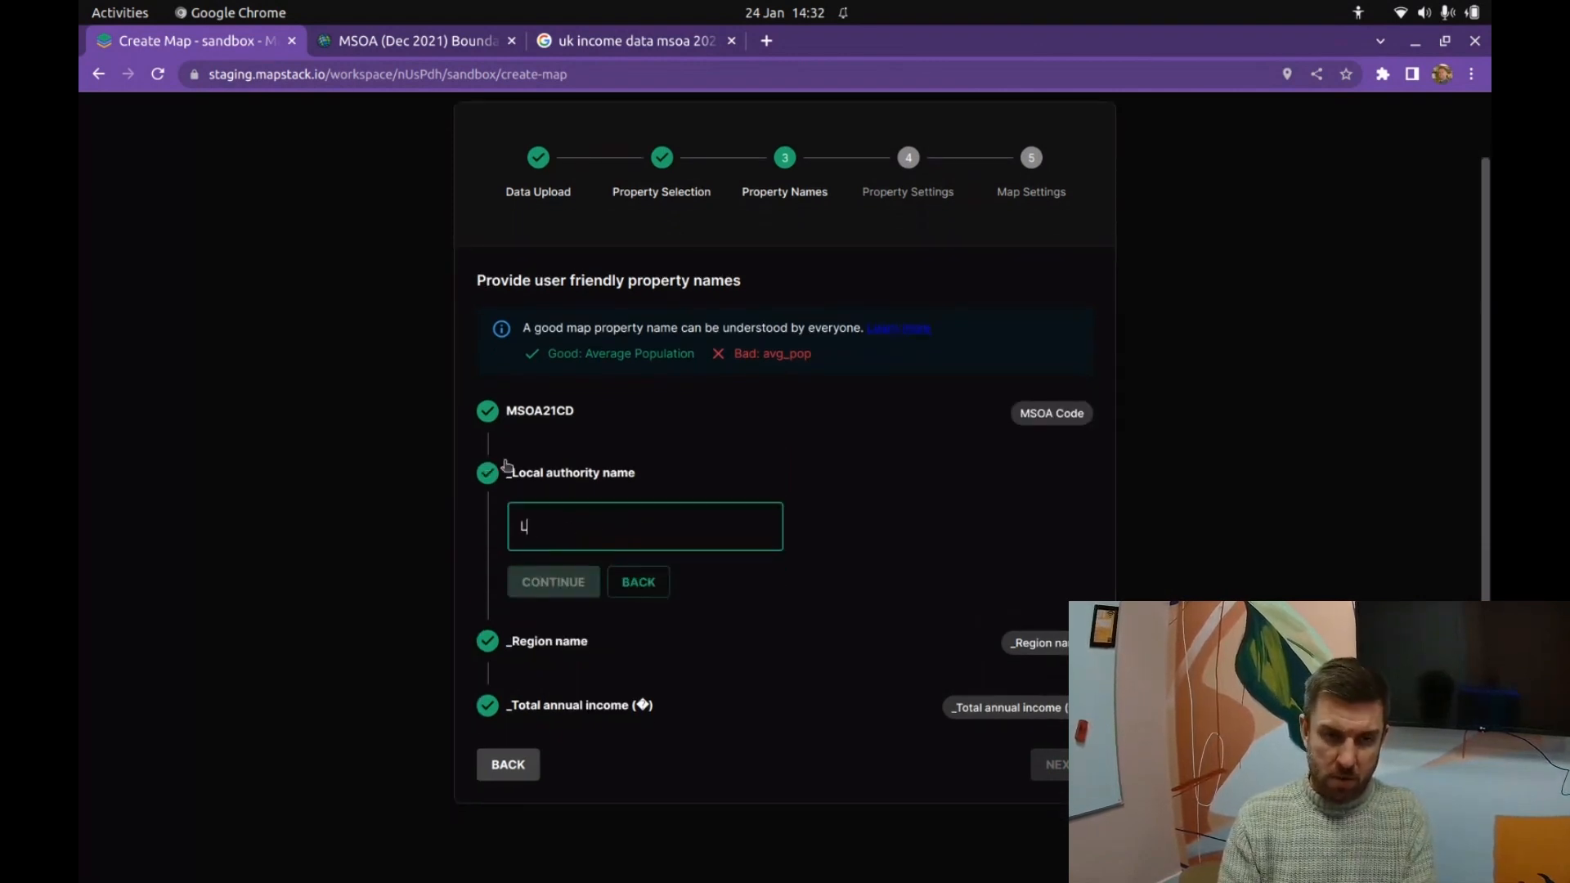
text(ocal Auth)
key(BackSpace)
key(BackSpace)
key(BackSpace)
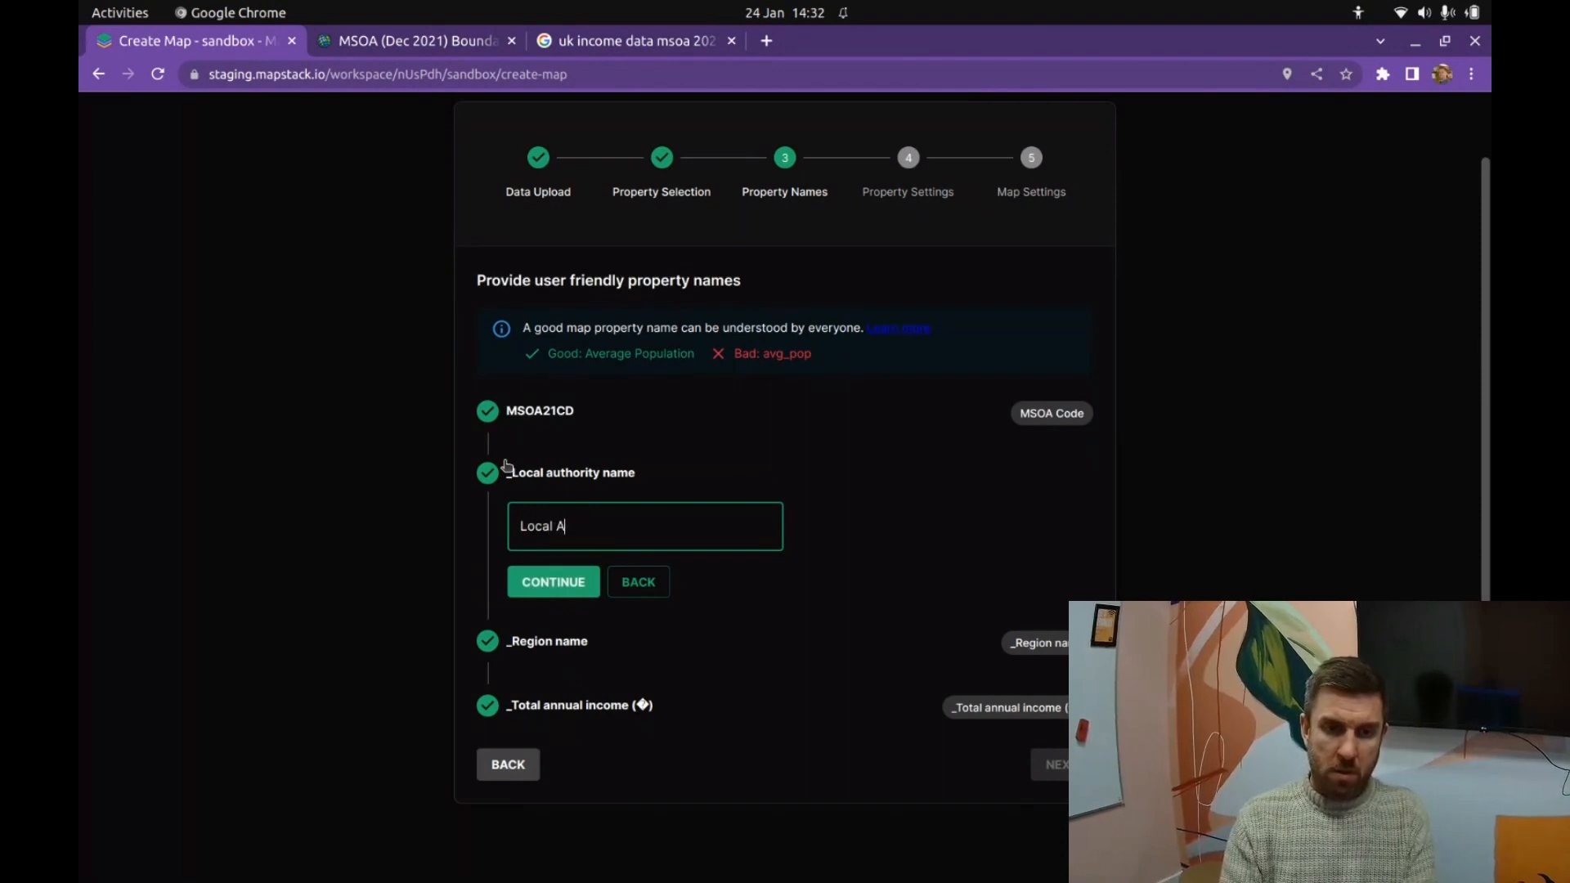
text(uthority Name)
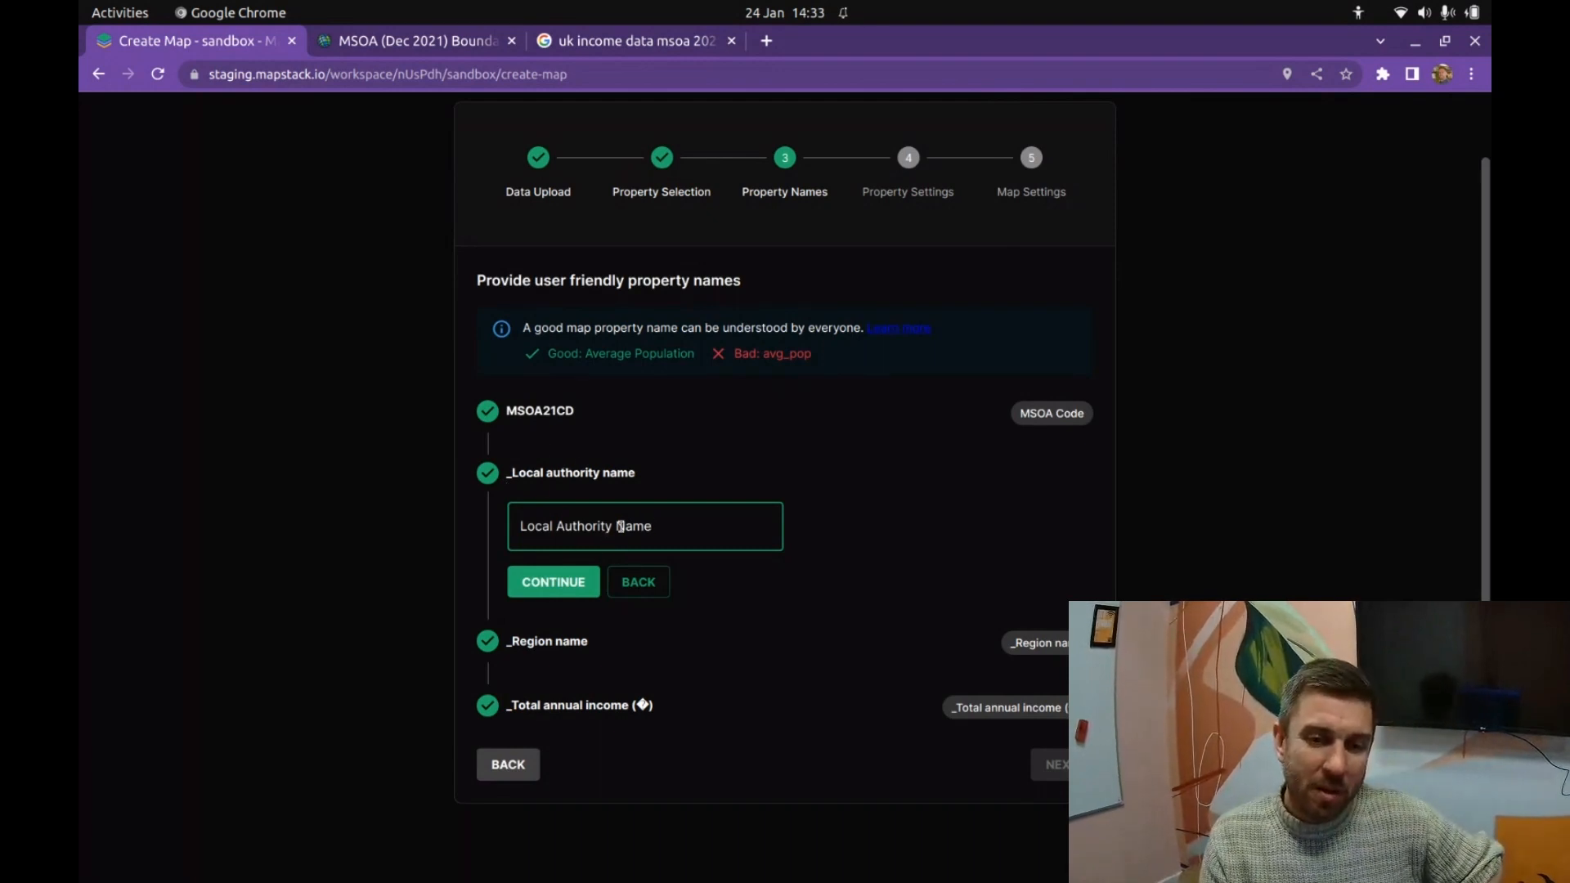
click(559, 524)
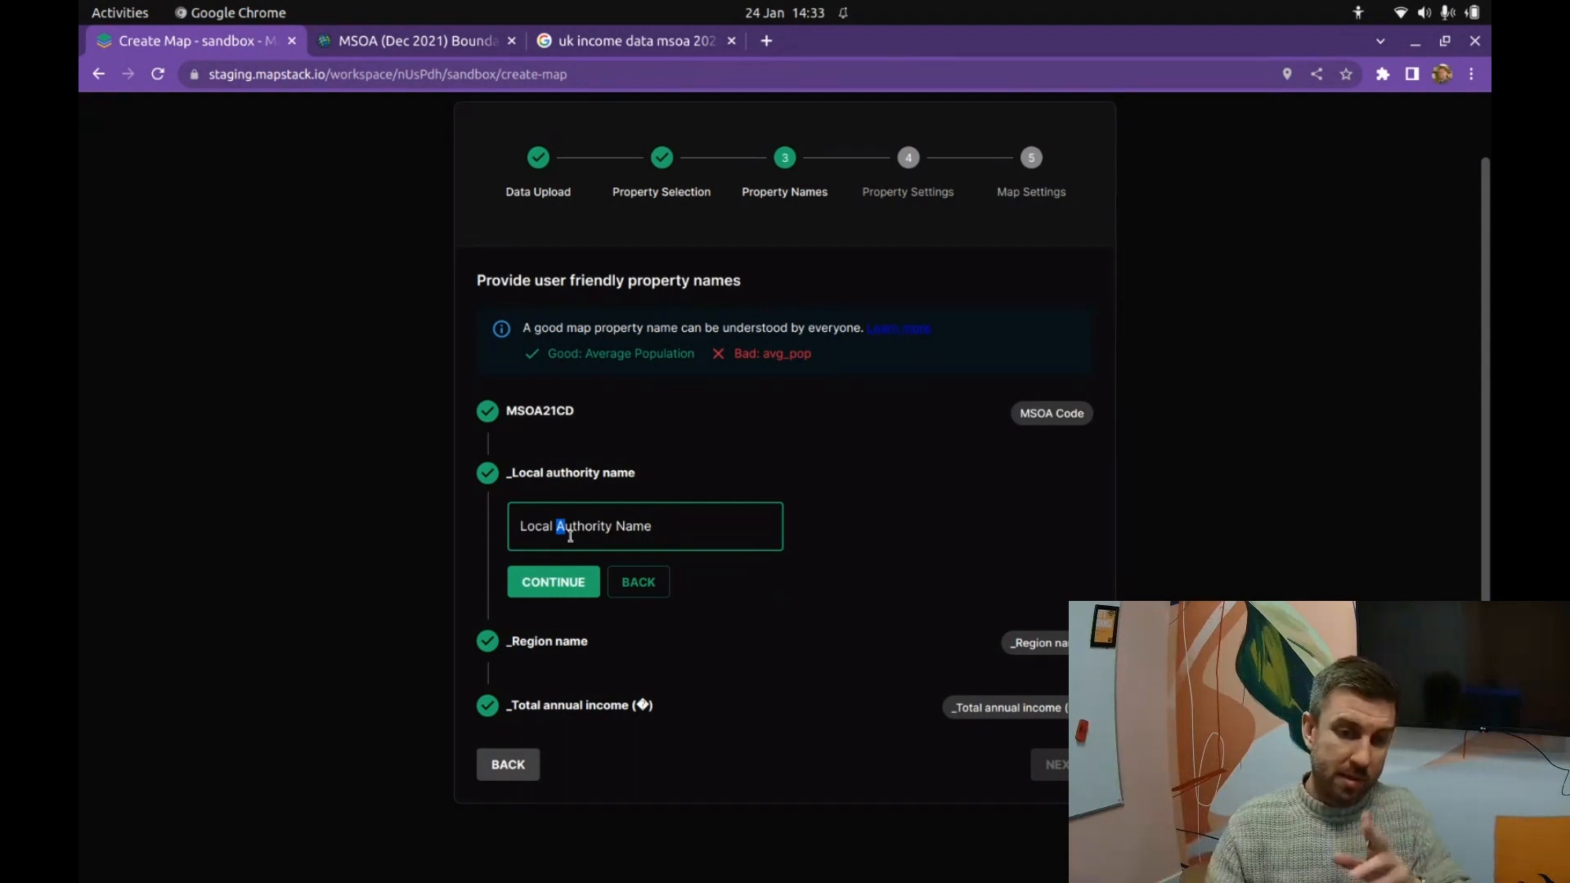
click(549, 584)
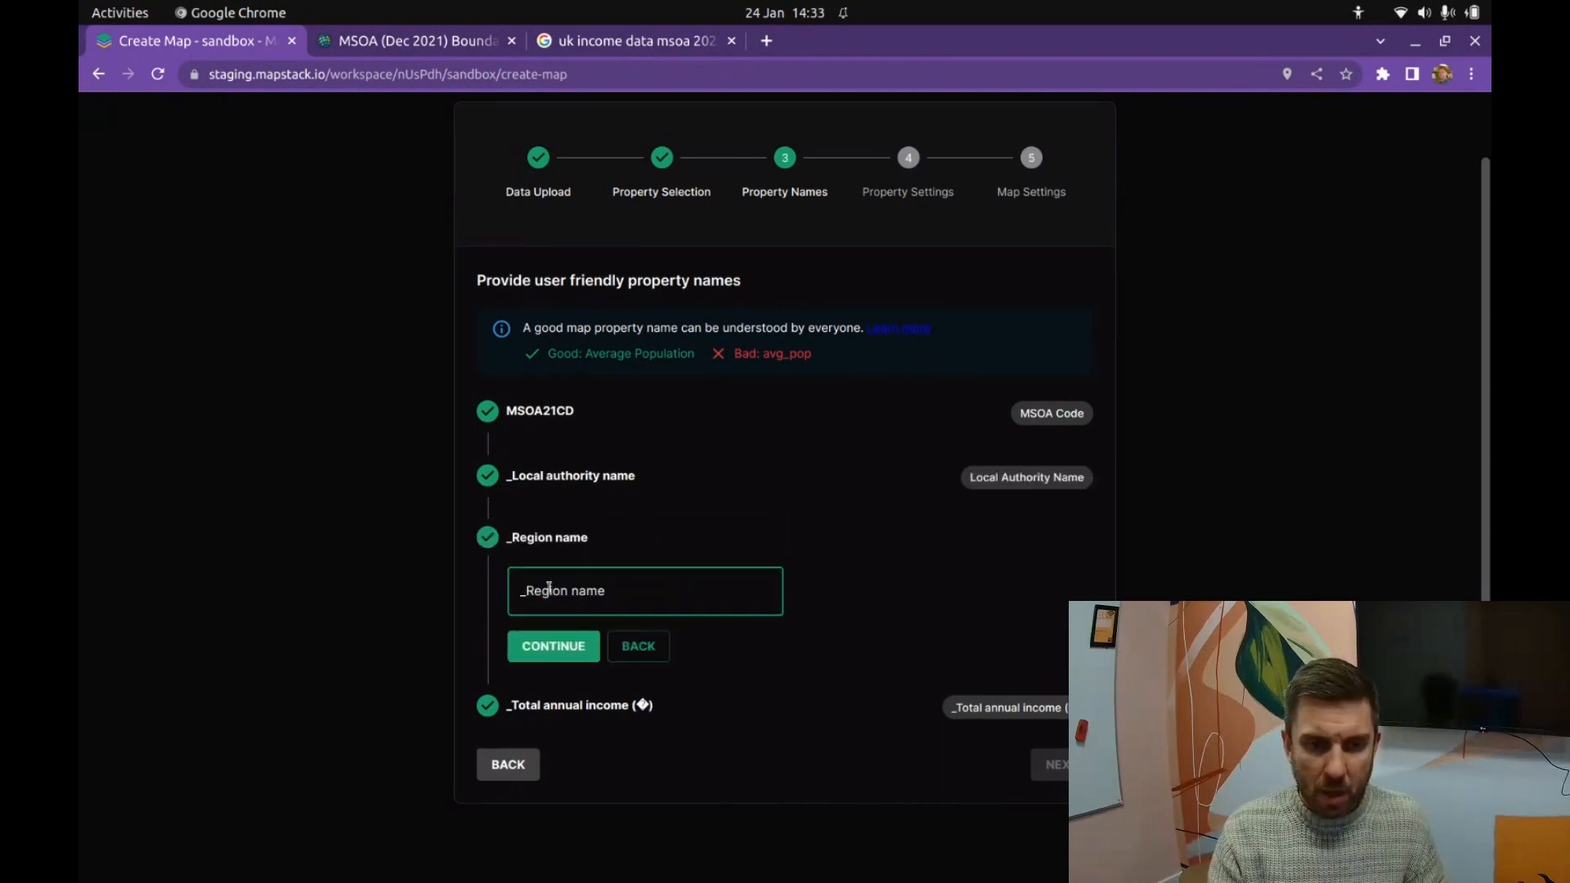
Step: Rename the _Region name property as Region Name and continue to the income property
drag(527, 590, 505, 590)
key(BackSpace)
key(Right)
key(Right)
key(Right)
key(Right)
key(Right)
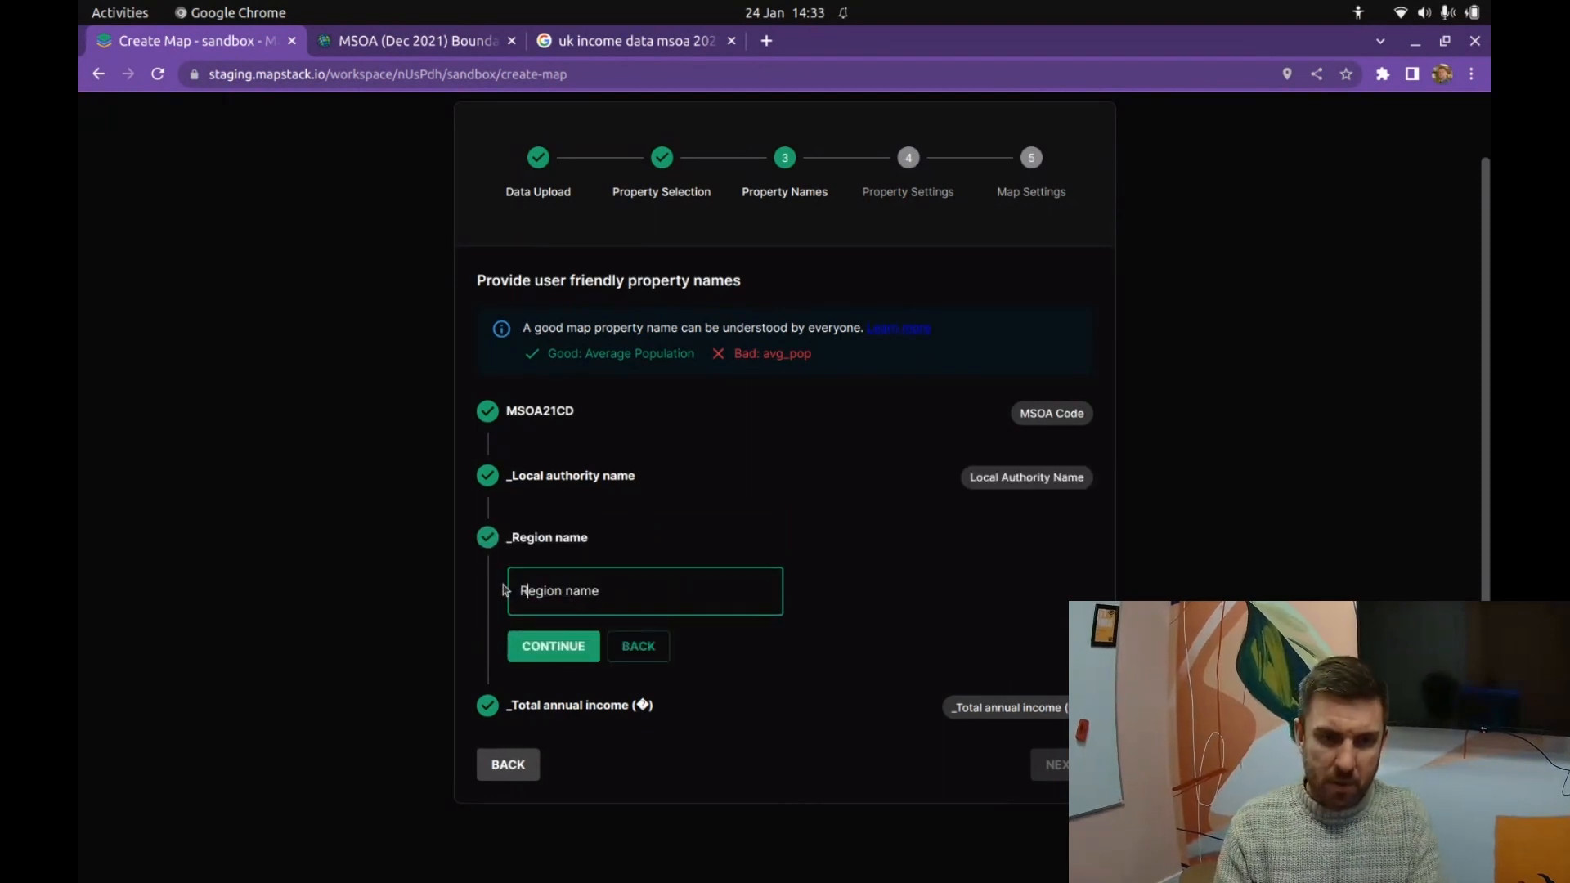
key(Right)
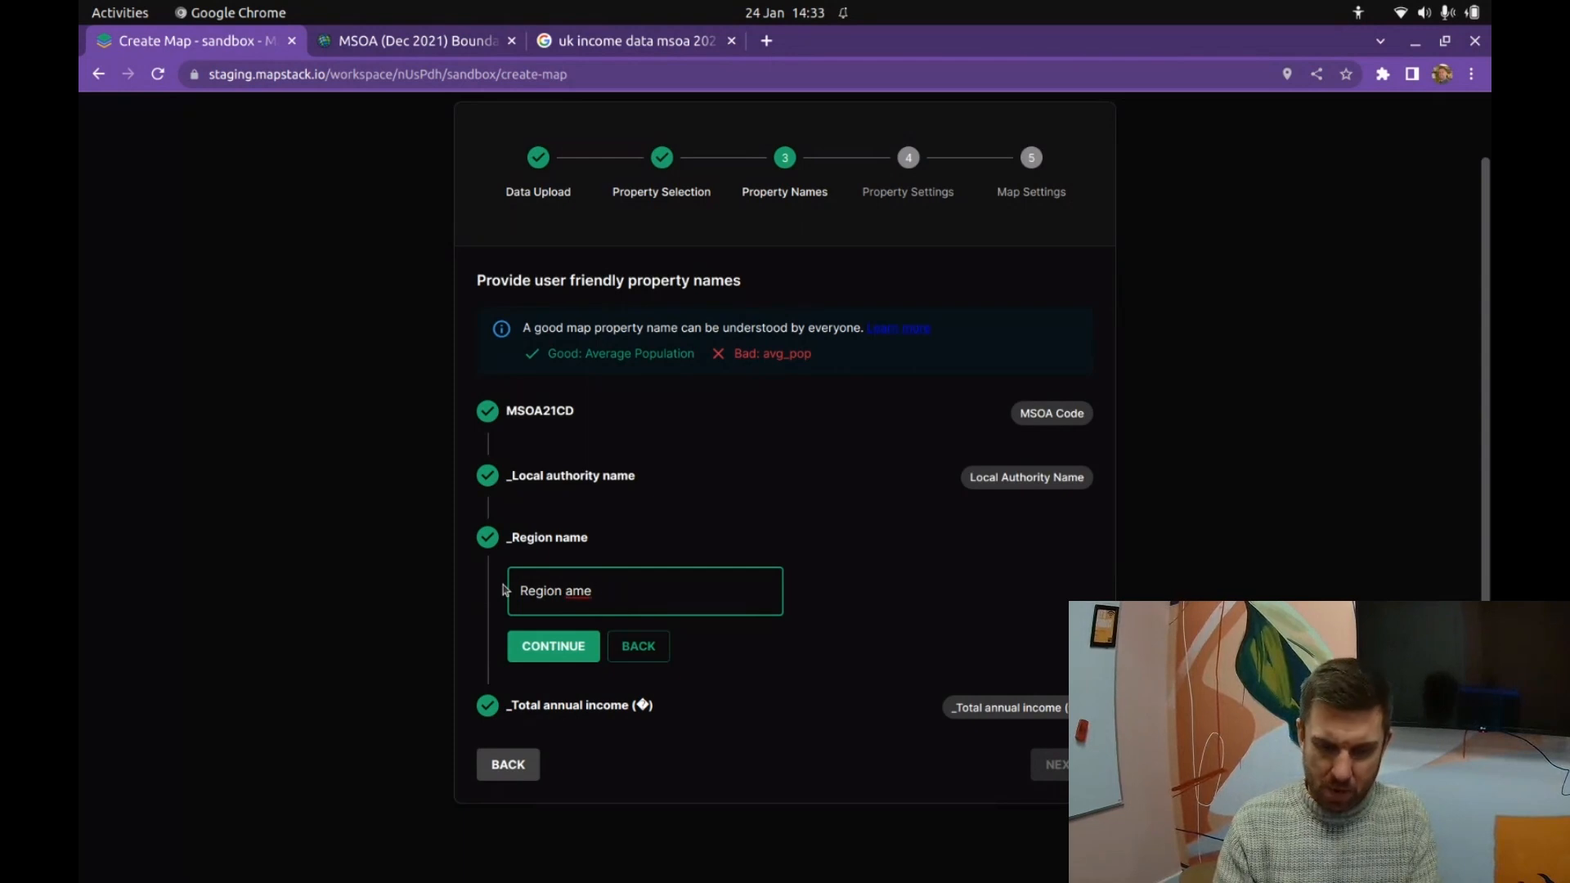
key(shift+Home)
key(BackSpace)
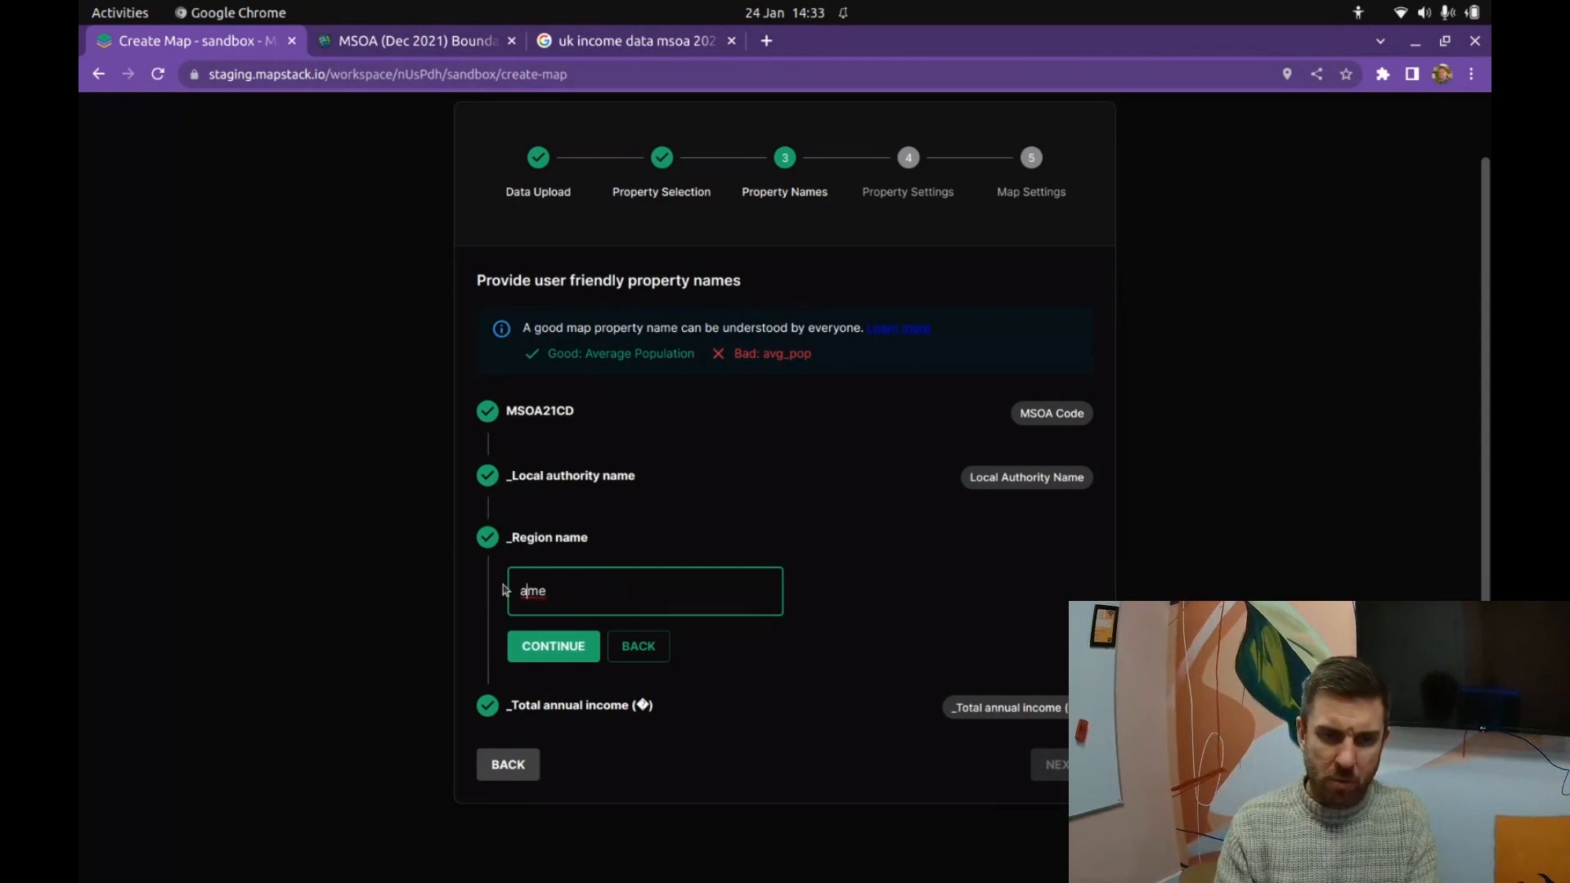
key(shift+End)
key(BackSpace)
text(Rei)
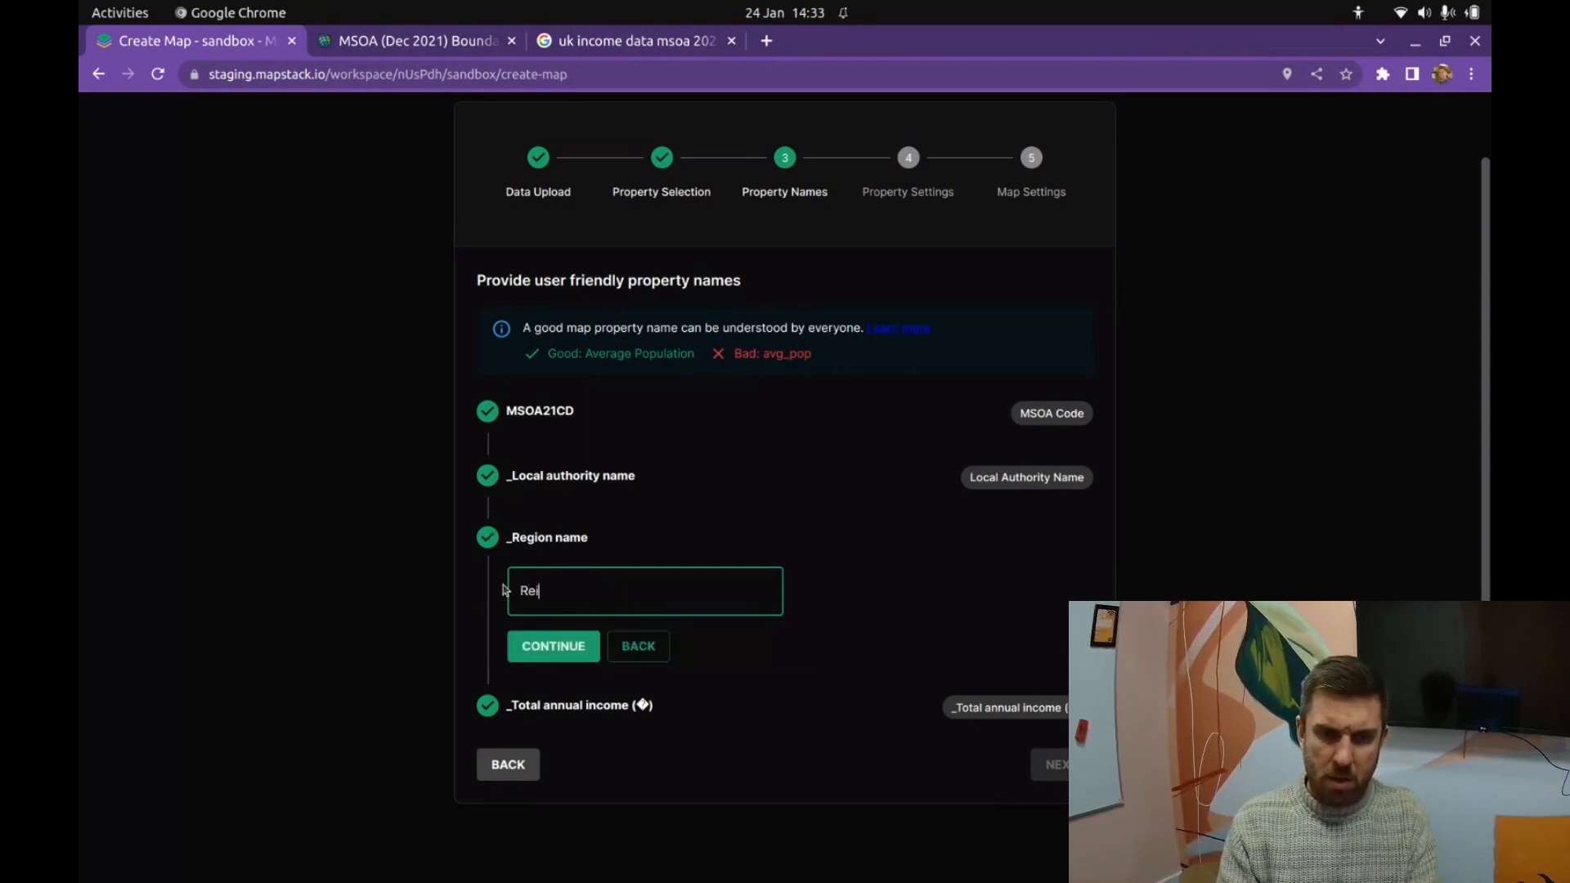
text(ion Name)
key(Return)
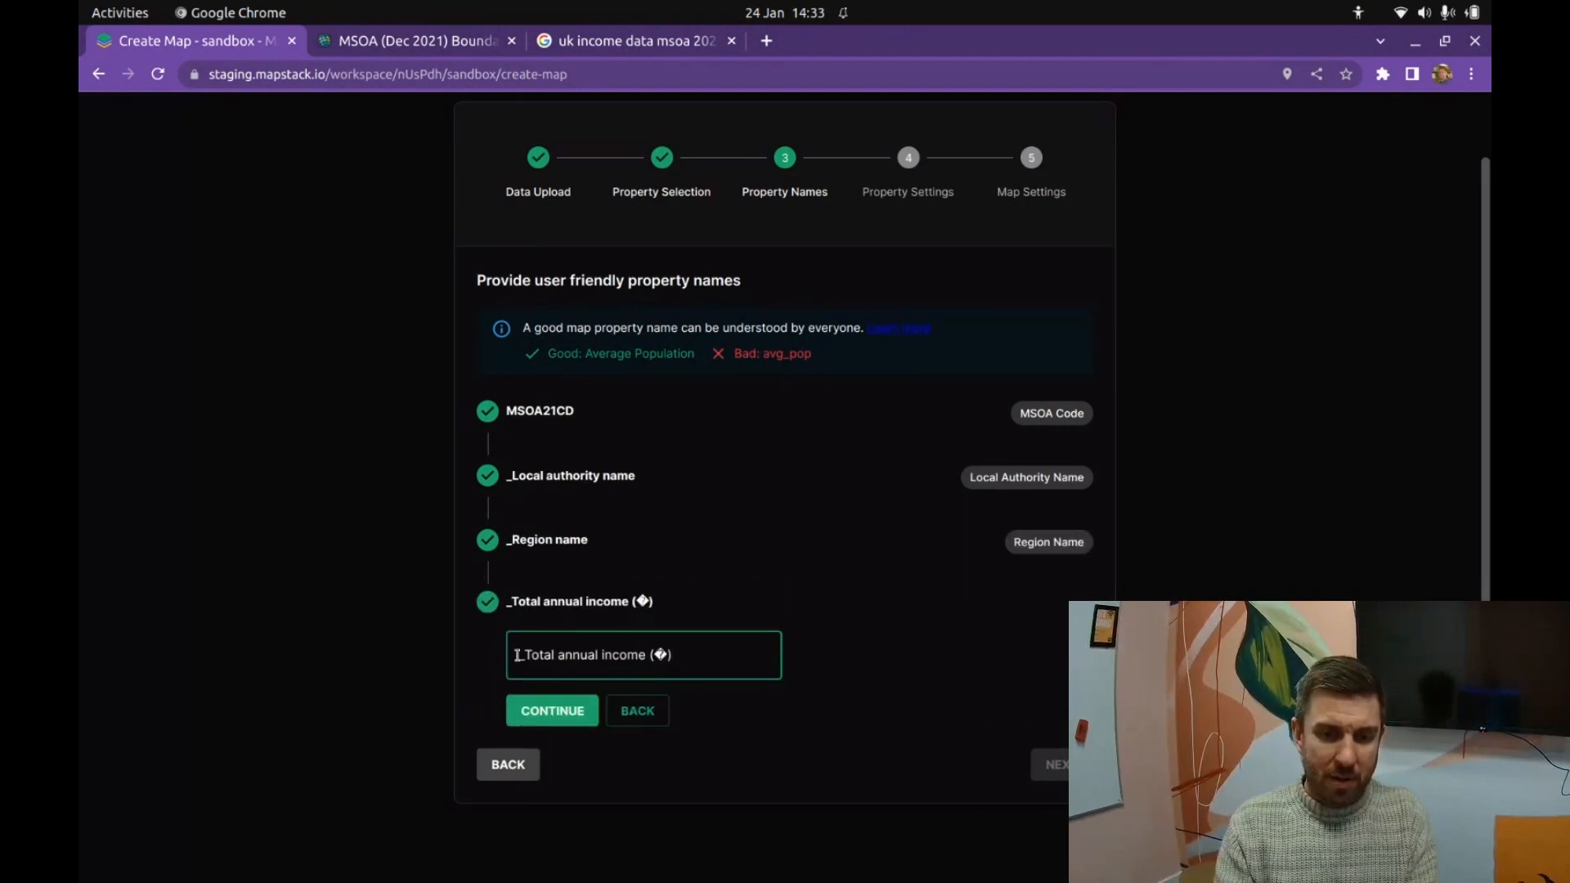
Step: Remove the leading underscore from the income property's name and capitalise its words as Total Annual Income
click(524, 654)
key(BackSpace)
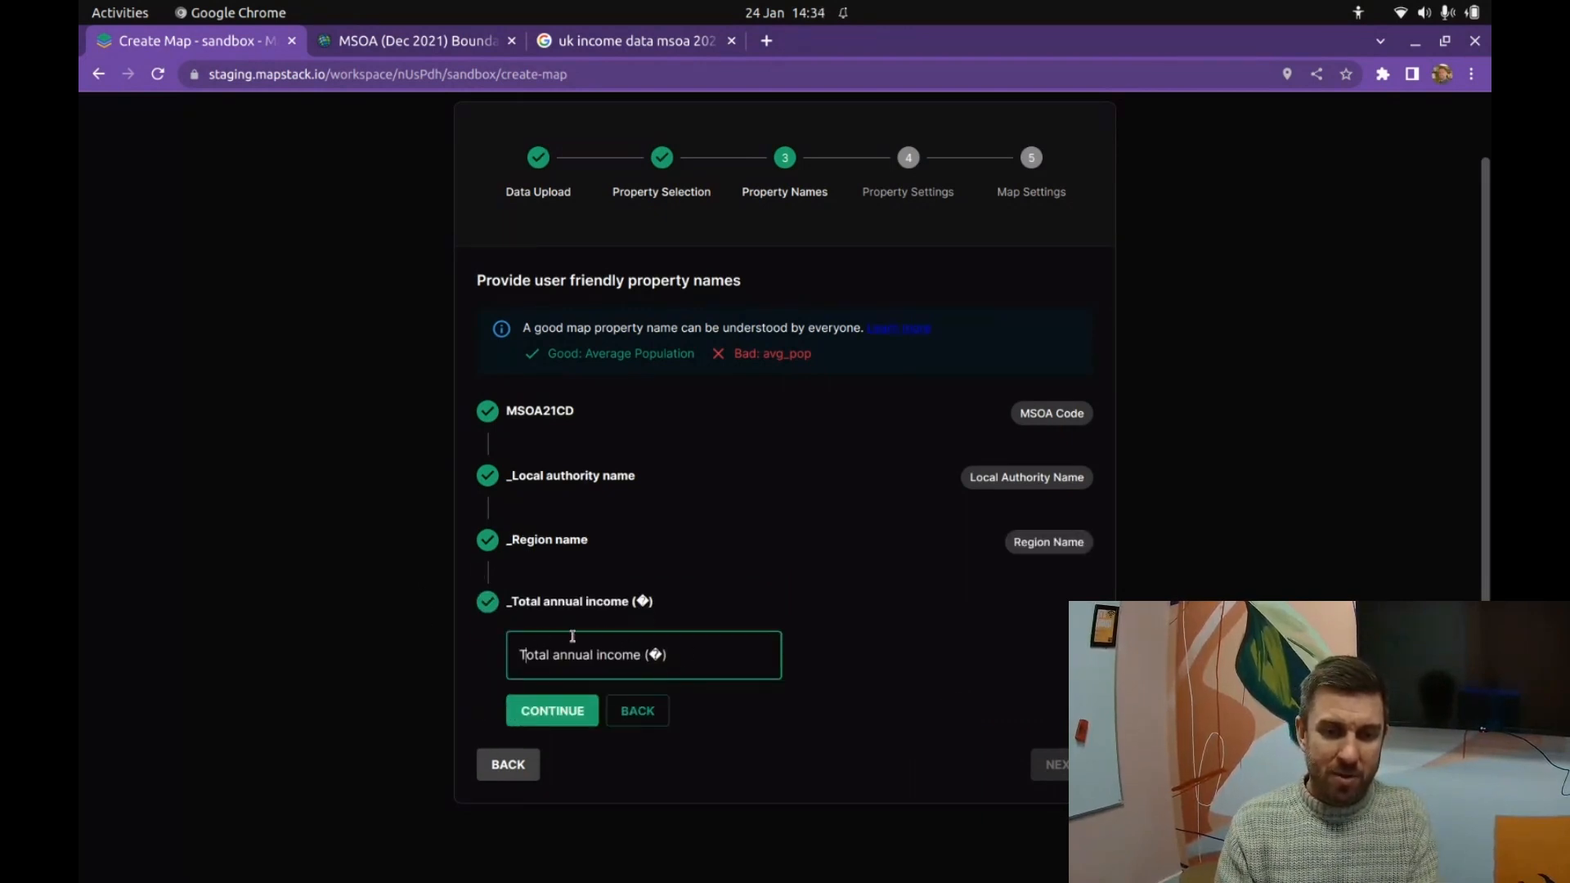
key(BackSpace)
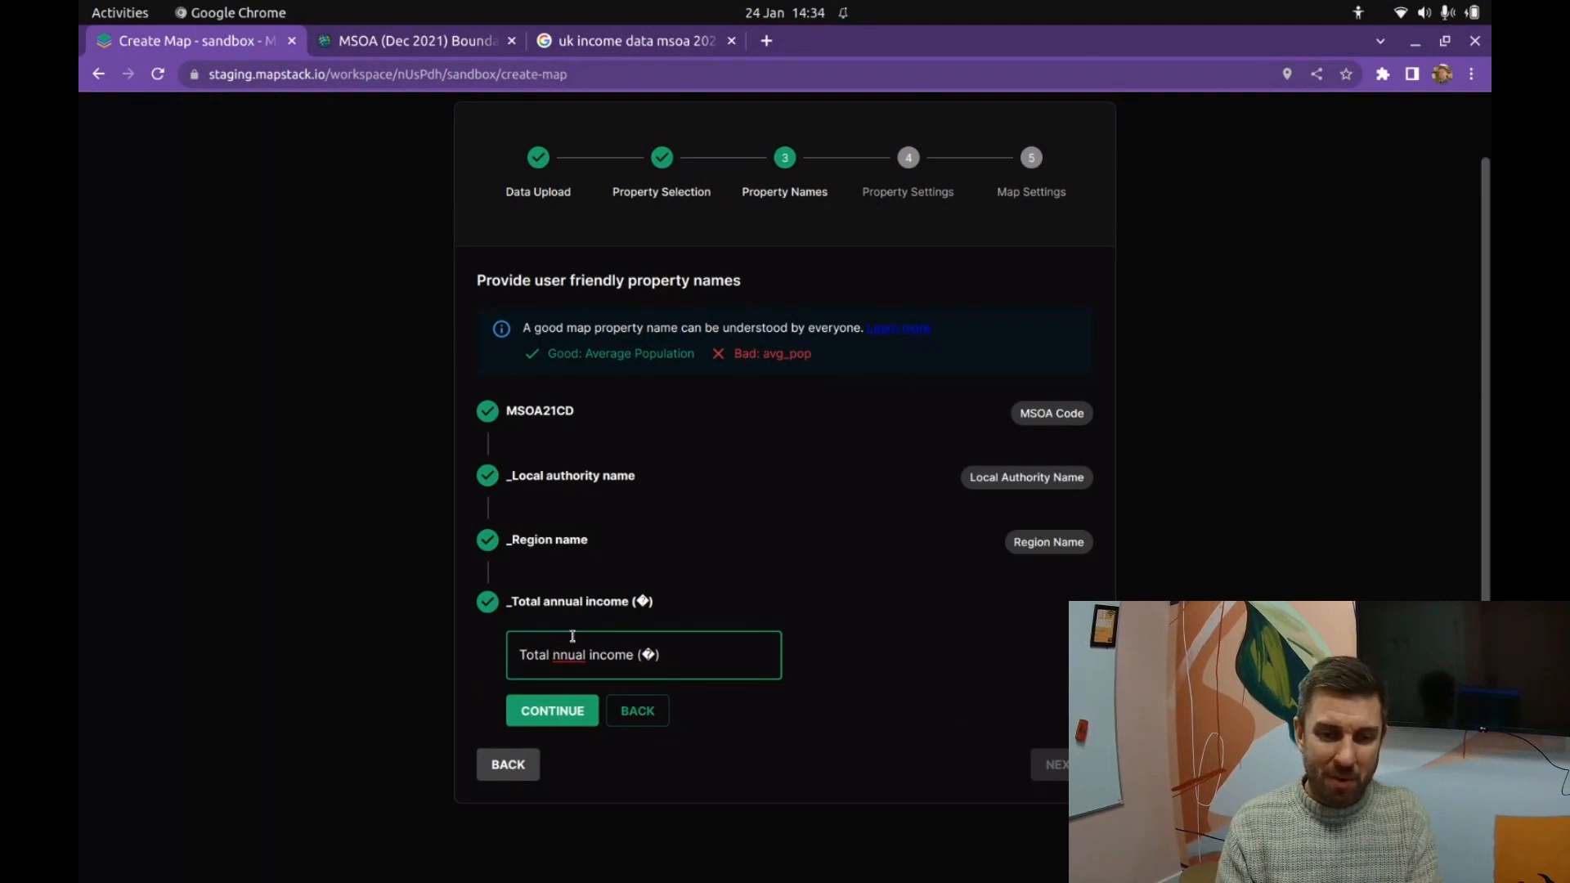
text(A)
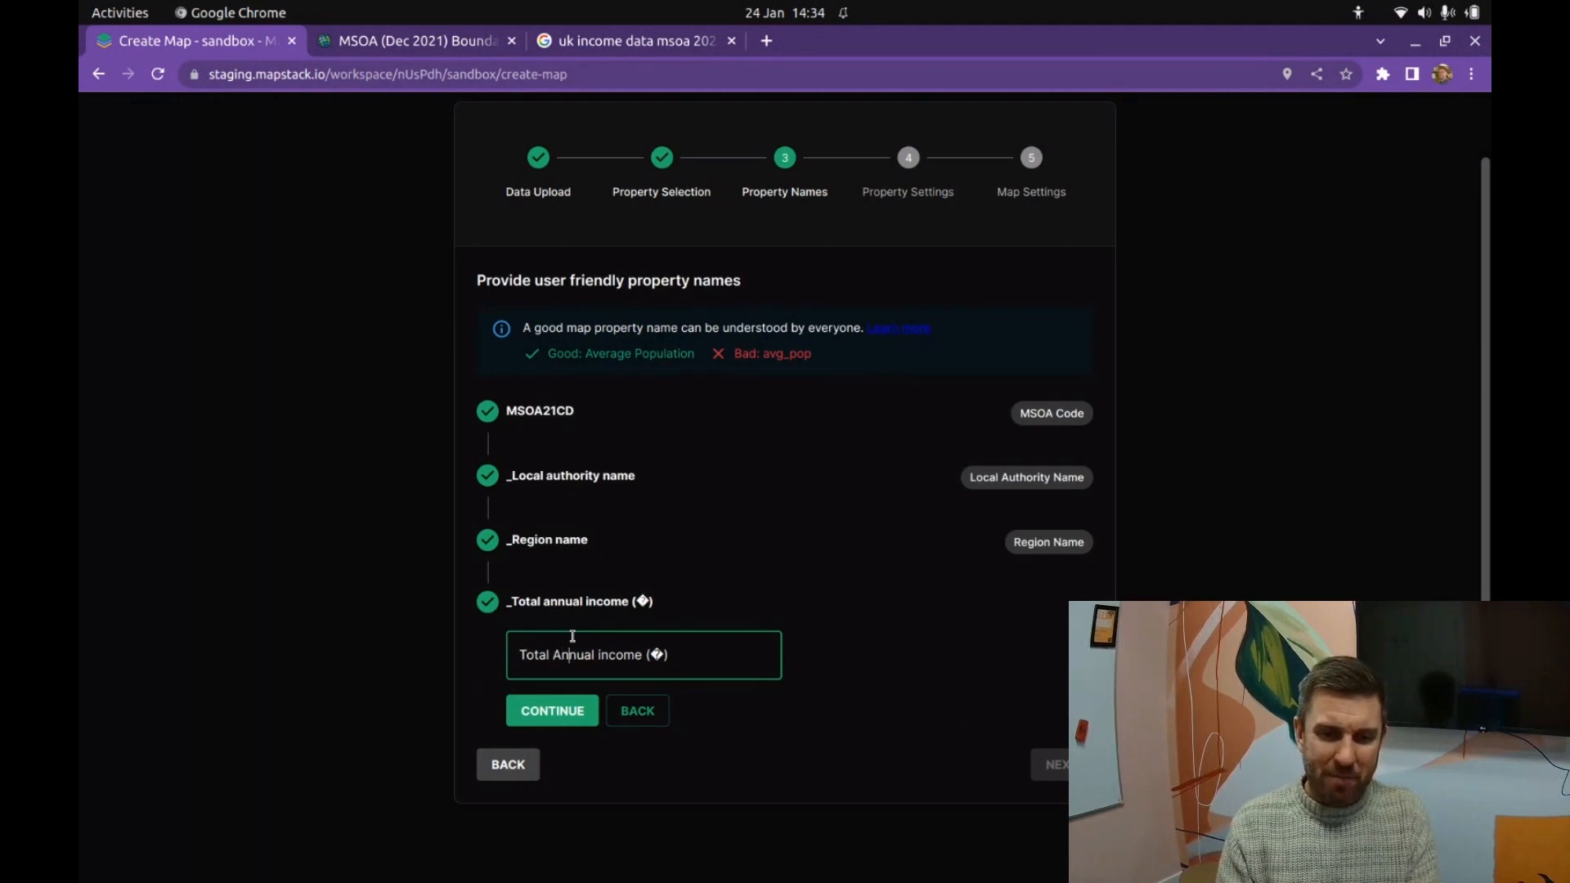
key(BackSpace)
text(I)
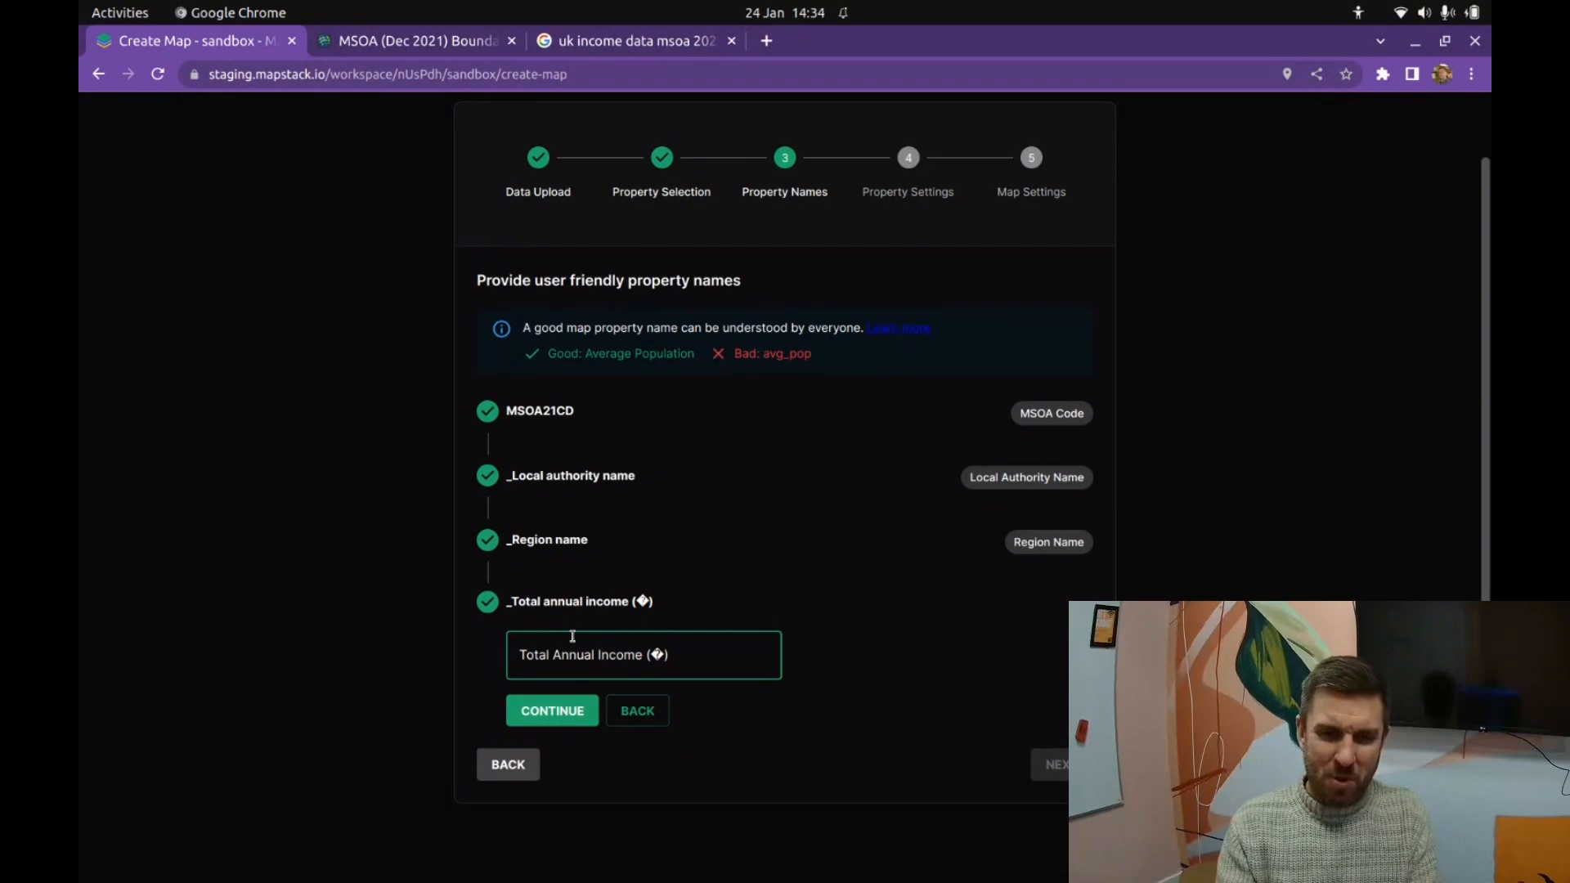
Step: Switch to totalannualincome2018.csv in LibreOffice Calc, check the Total annual income column header, and return to mapstack in Chrome
key(alt+Tab)
key(alt+Tab)
key(alt+Tab)
key(alt+Tab)
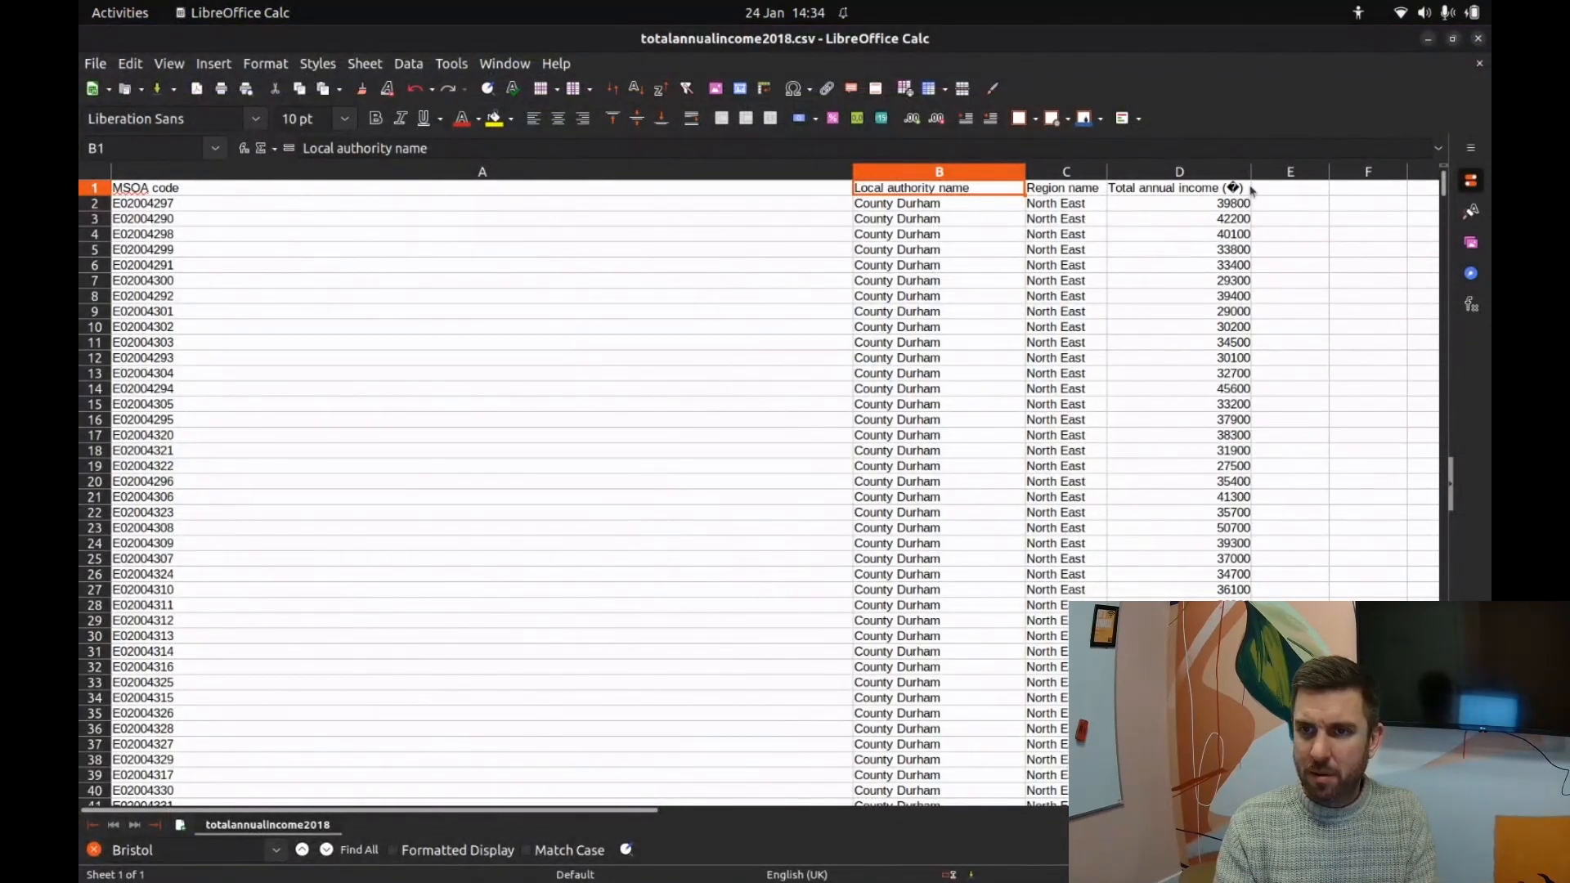
click(1234, 188)
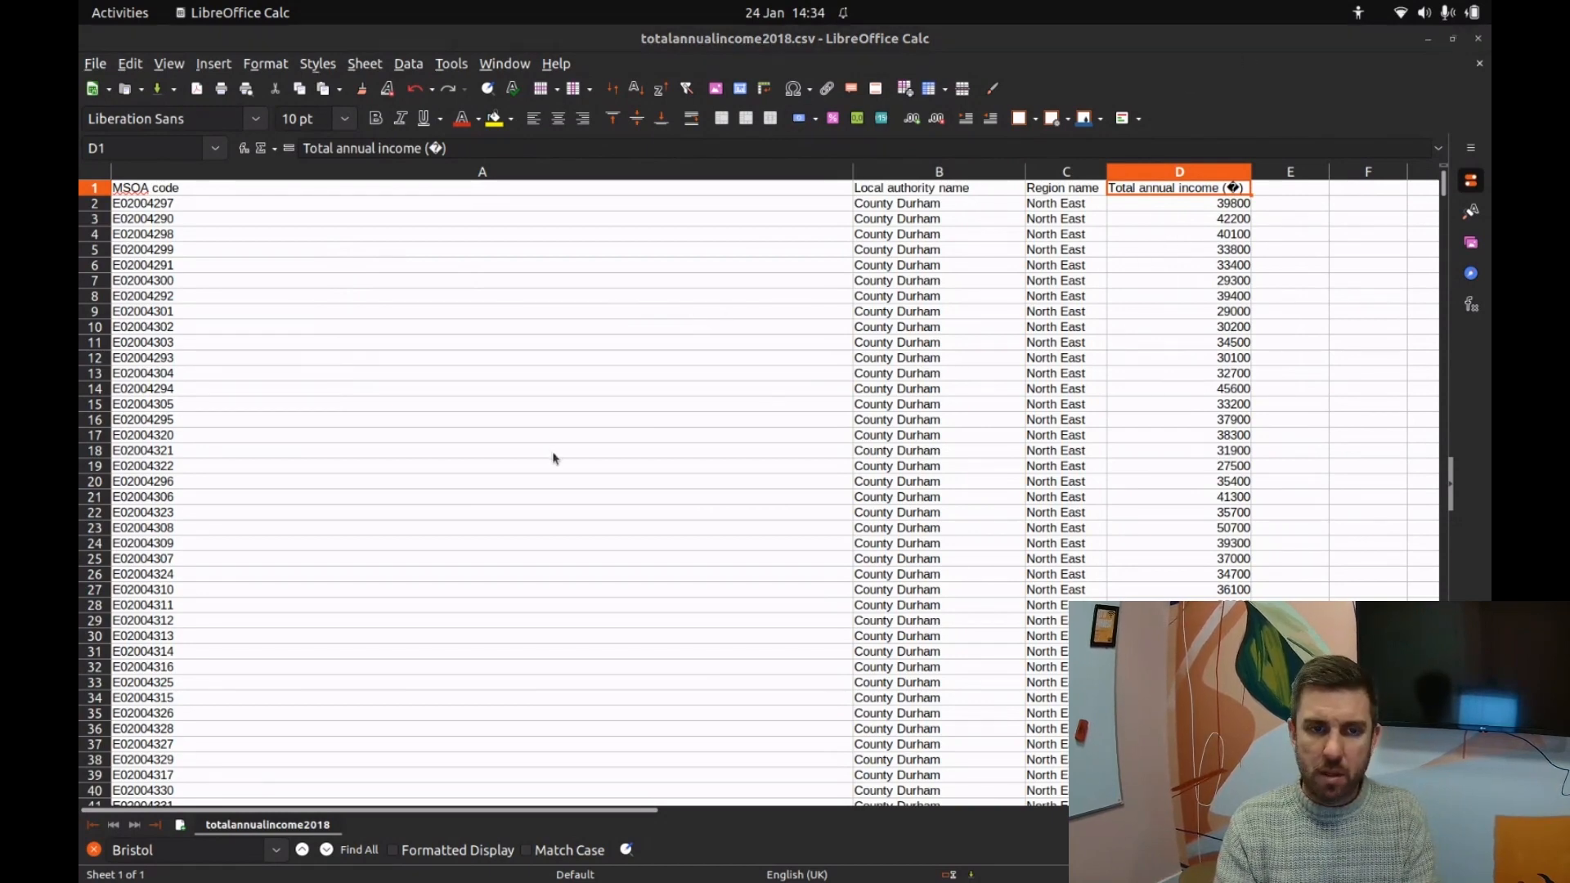
key(alt+Tab)
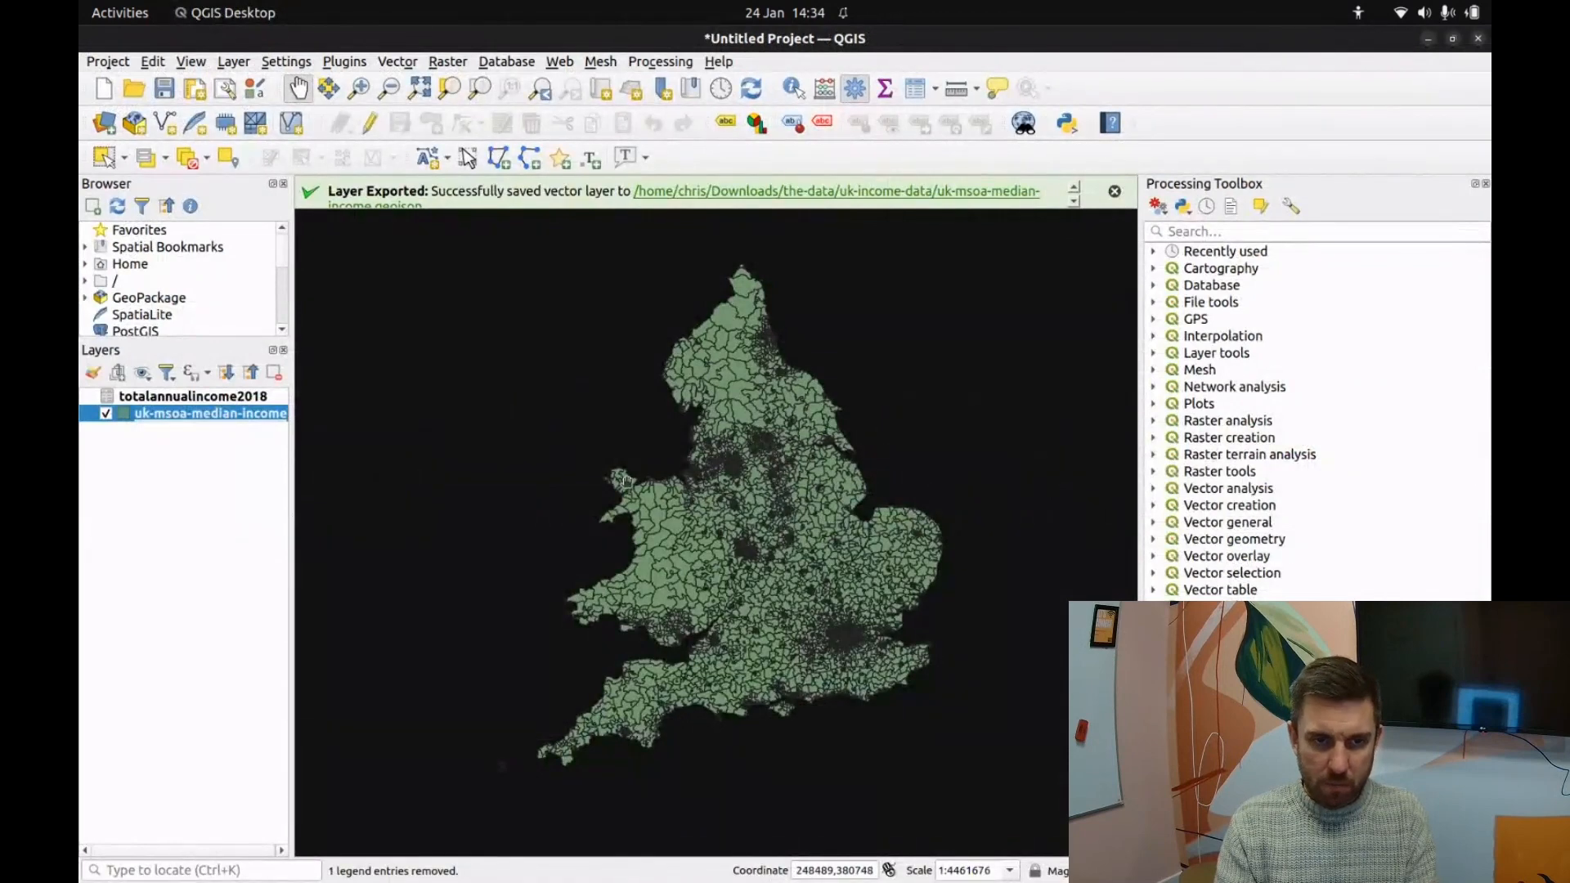
key(alt+Tab)
Step: Remove the bracketed symbol so the property name reads Total Annual Income, and continue to the property settings
drag(671, 654, 645, 654)
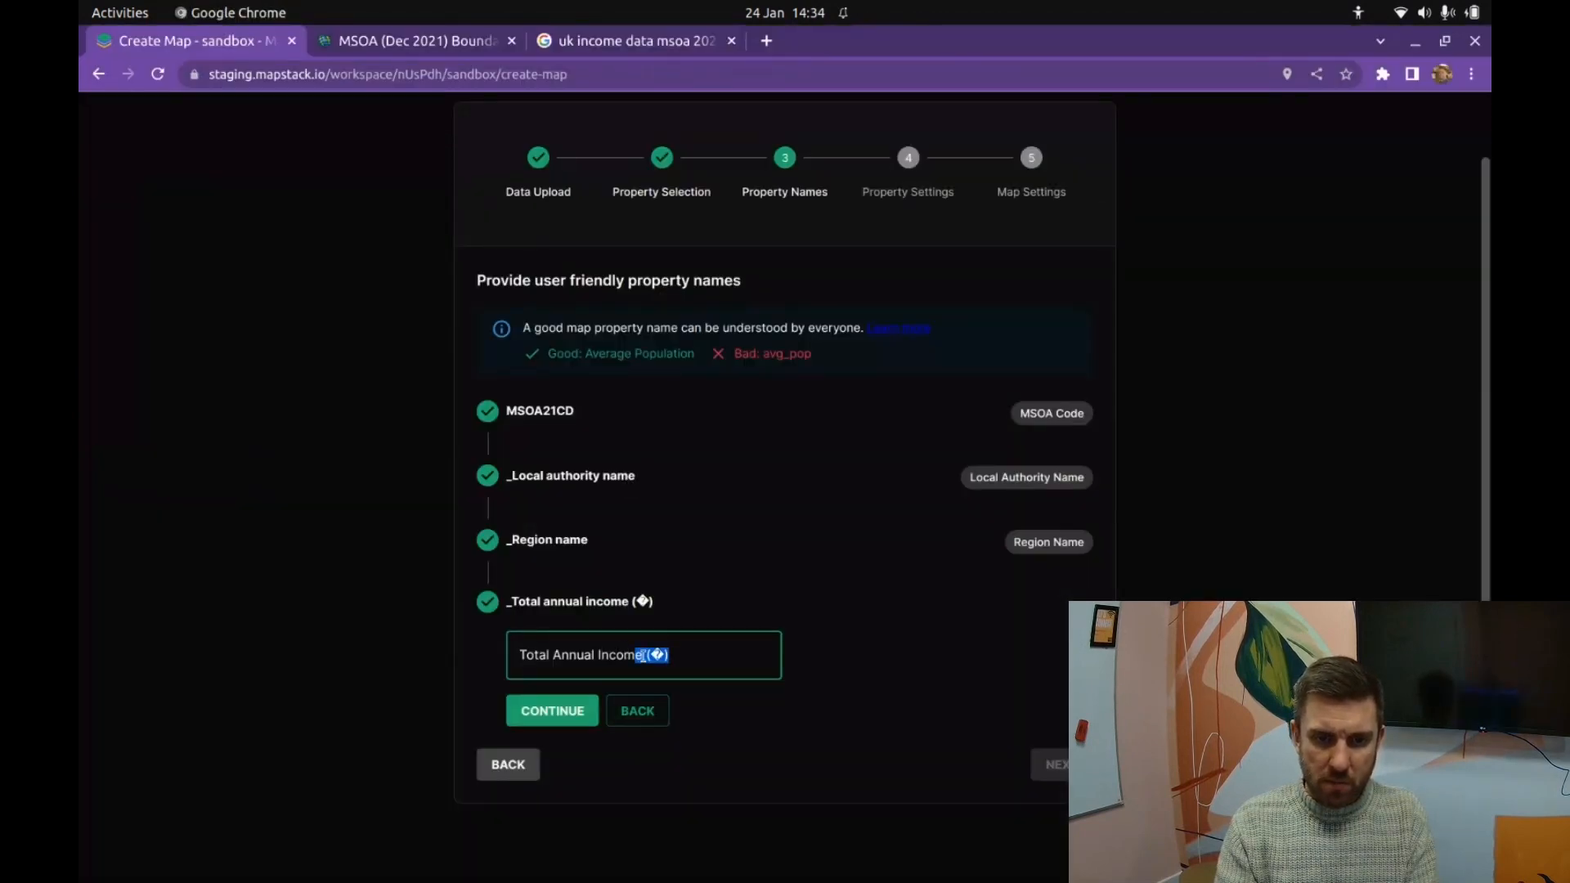
key(BackSpace)
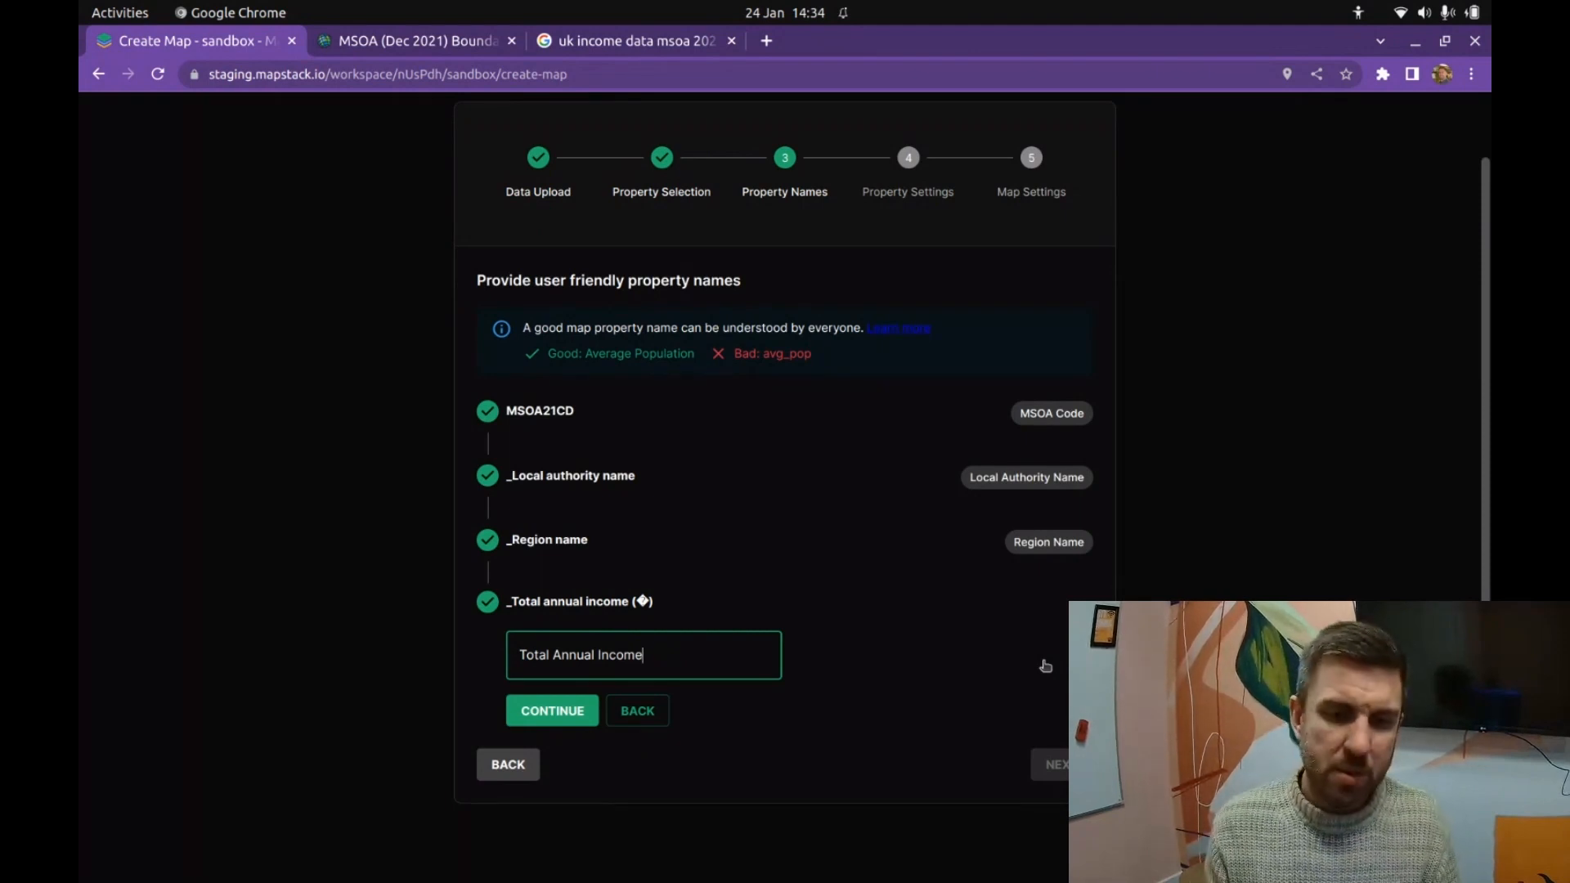
click(558, 712)
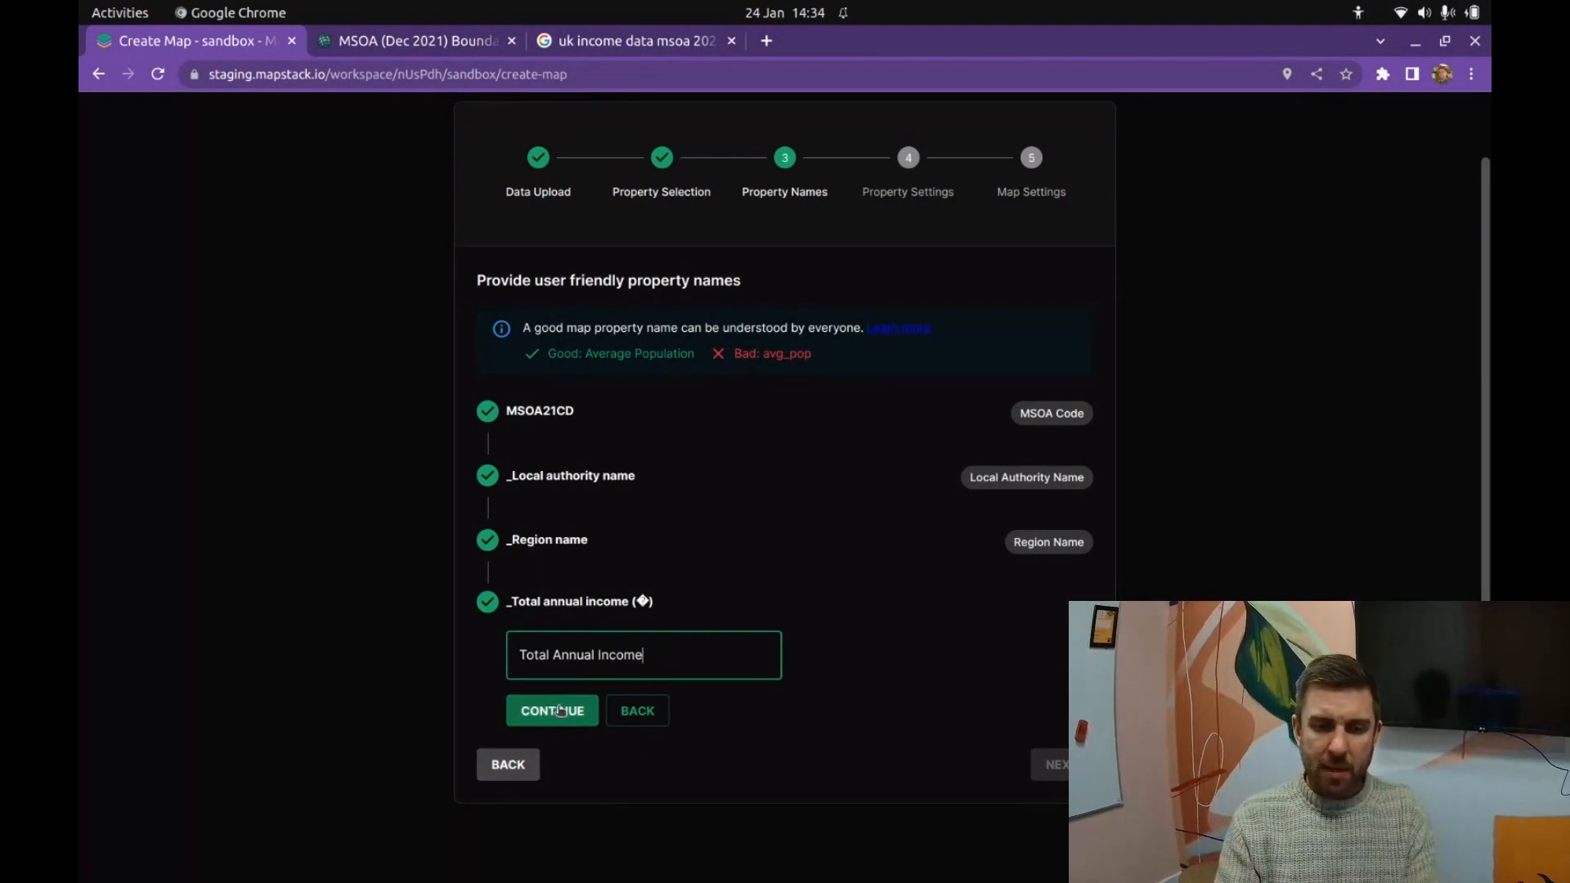
click(1053, 734)
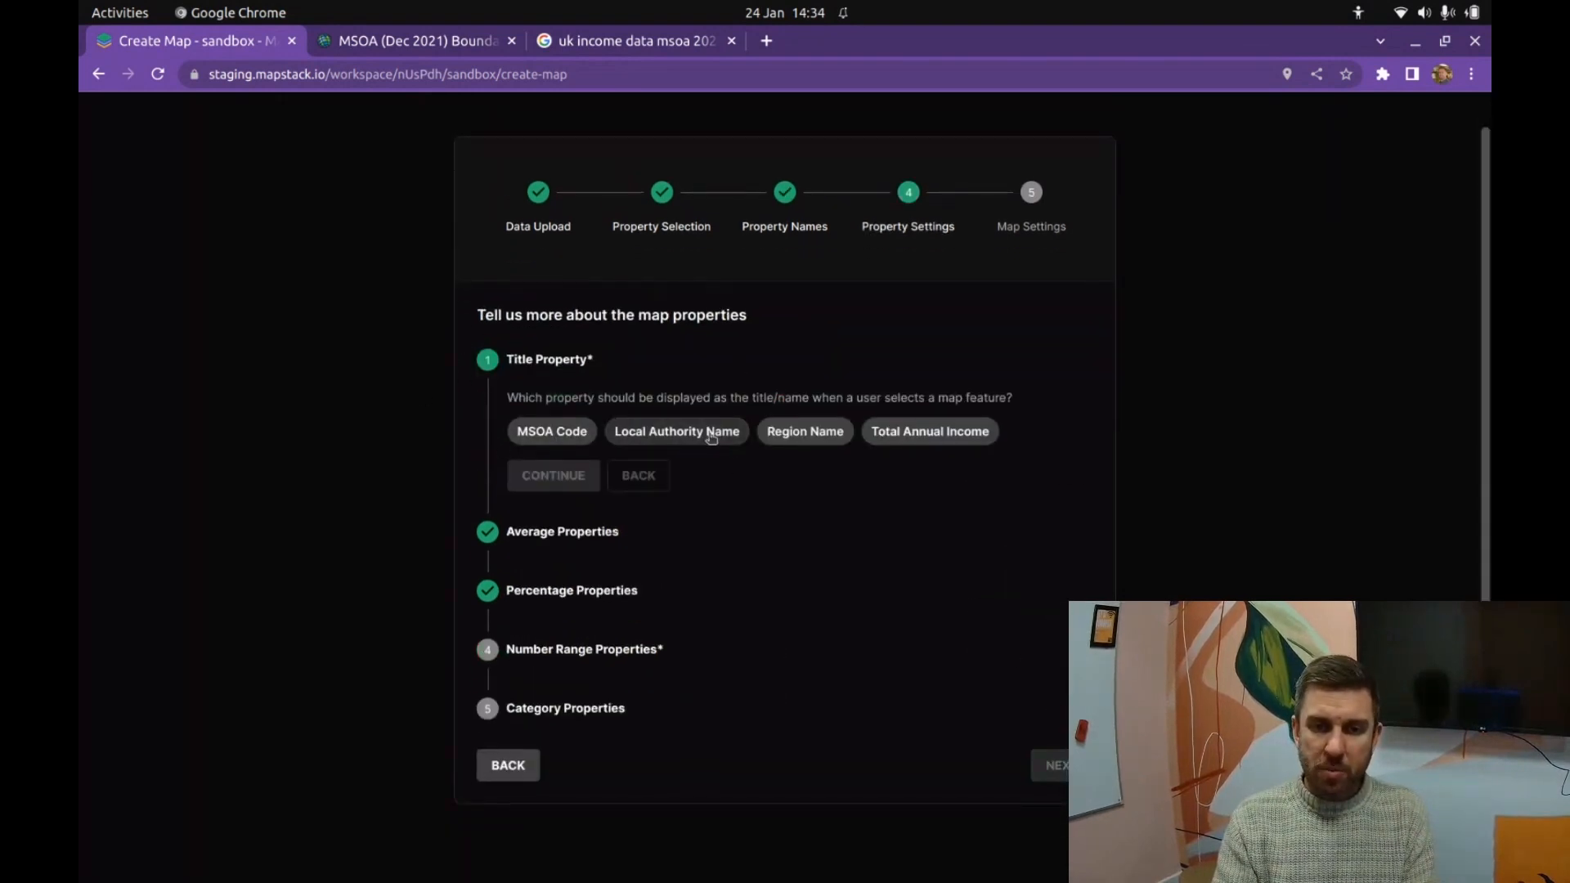
Step: Set Local Authority Name as the title property and proceed past the average and percentage properties without choosing any
click(660, 442)
click(548, 475)
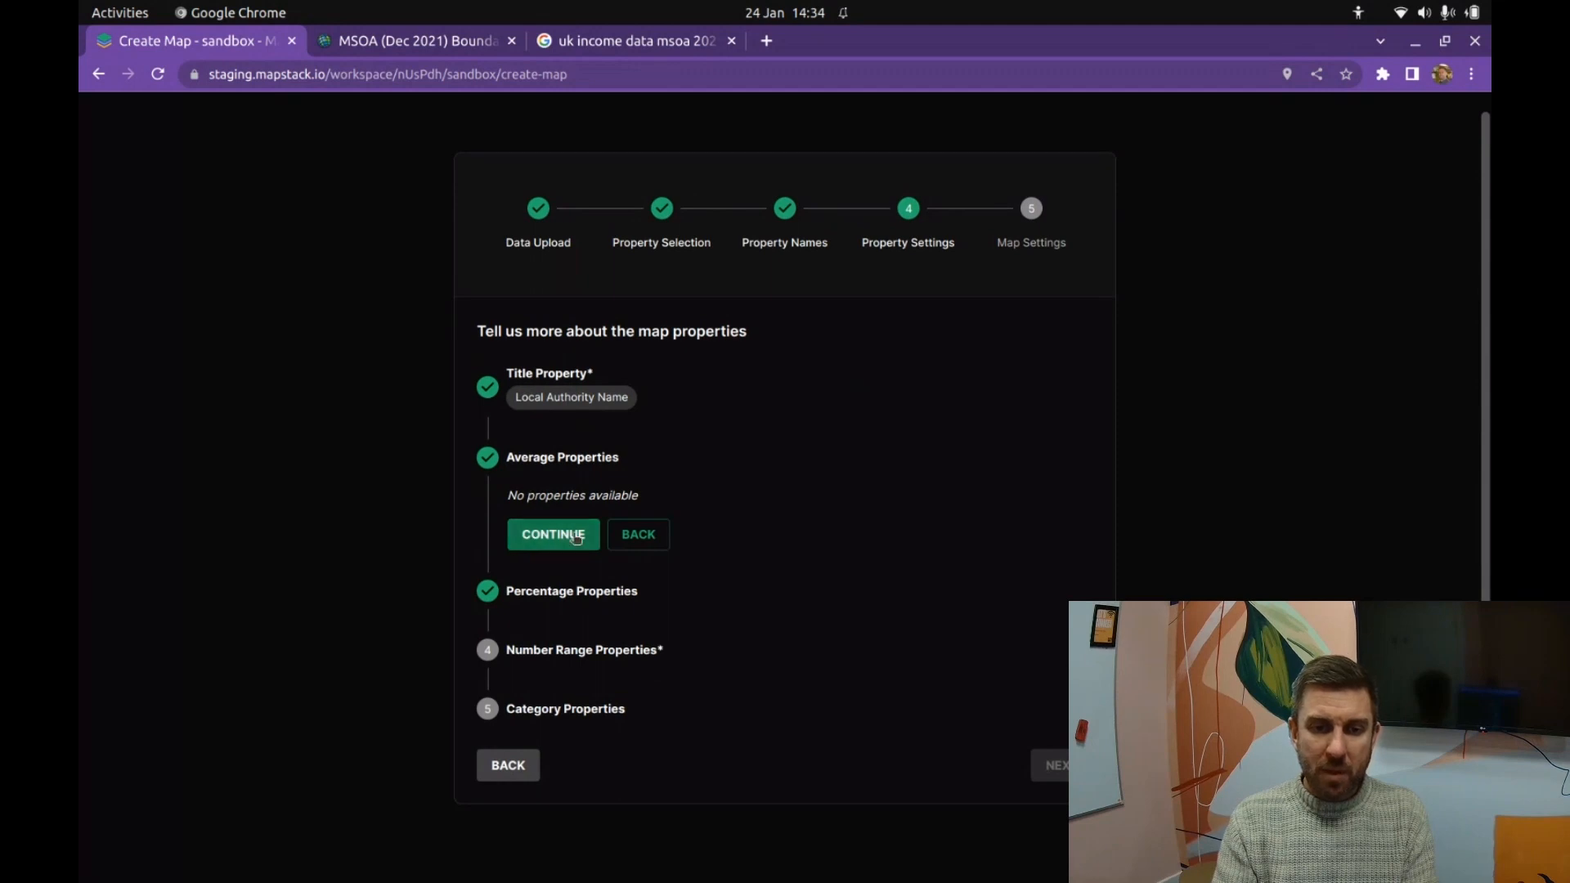
click(540, 541)
click(562, 591)
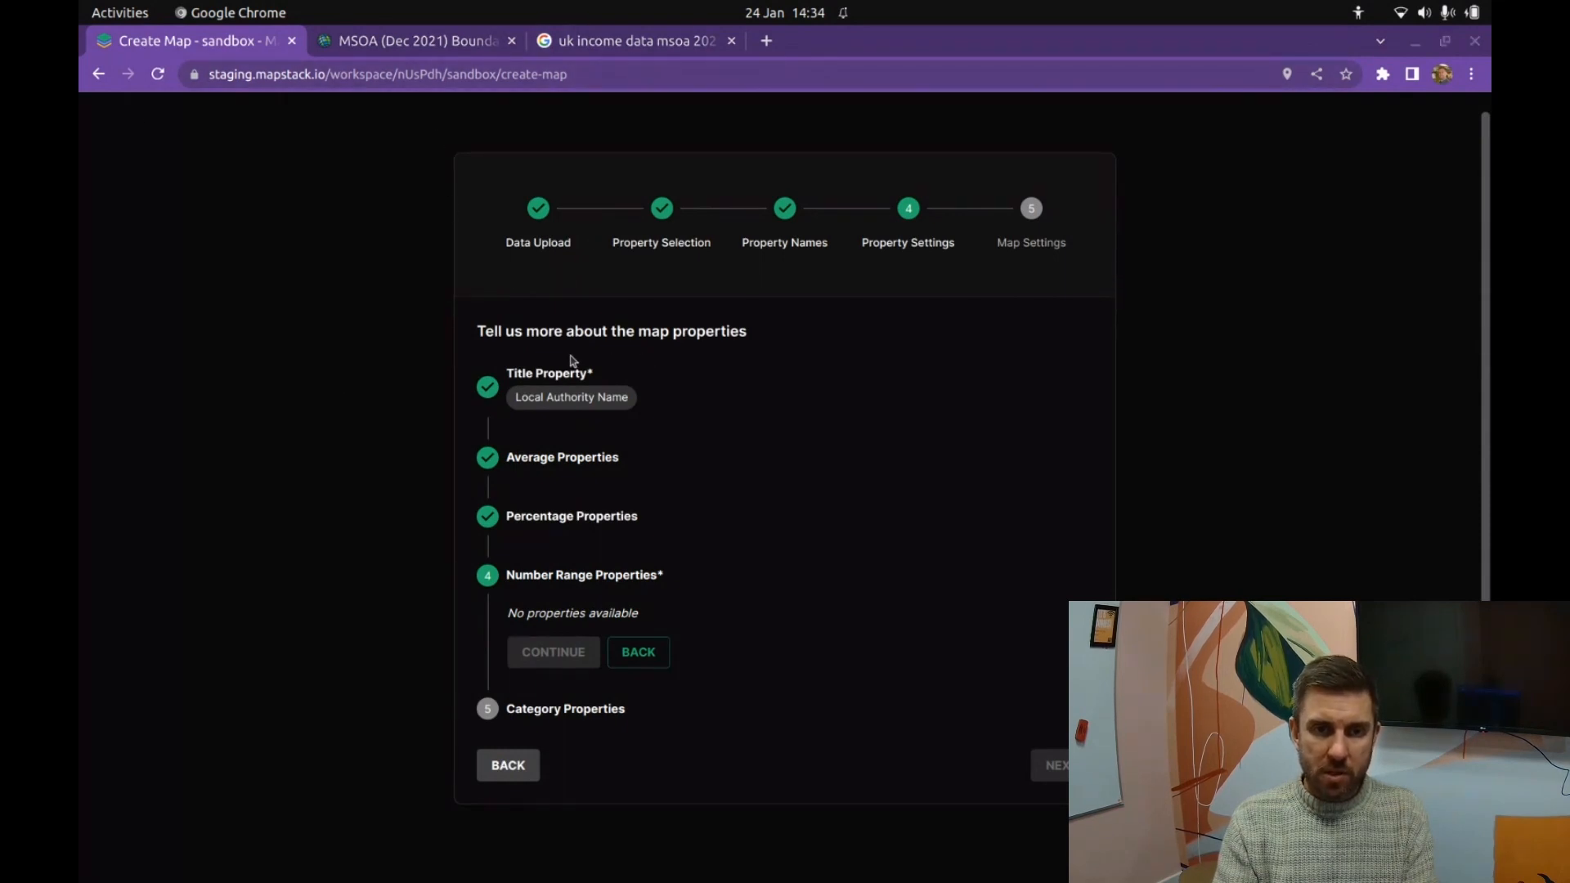
Step: Switch to QGIS and examine the income values in the uk-msoa-median-income layer's attribute table
key(alt+Tab)
key(alt+Tab)
key(alt+Tab)
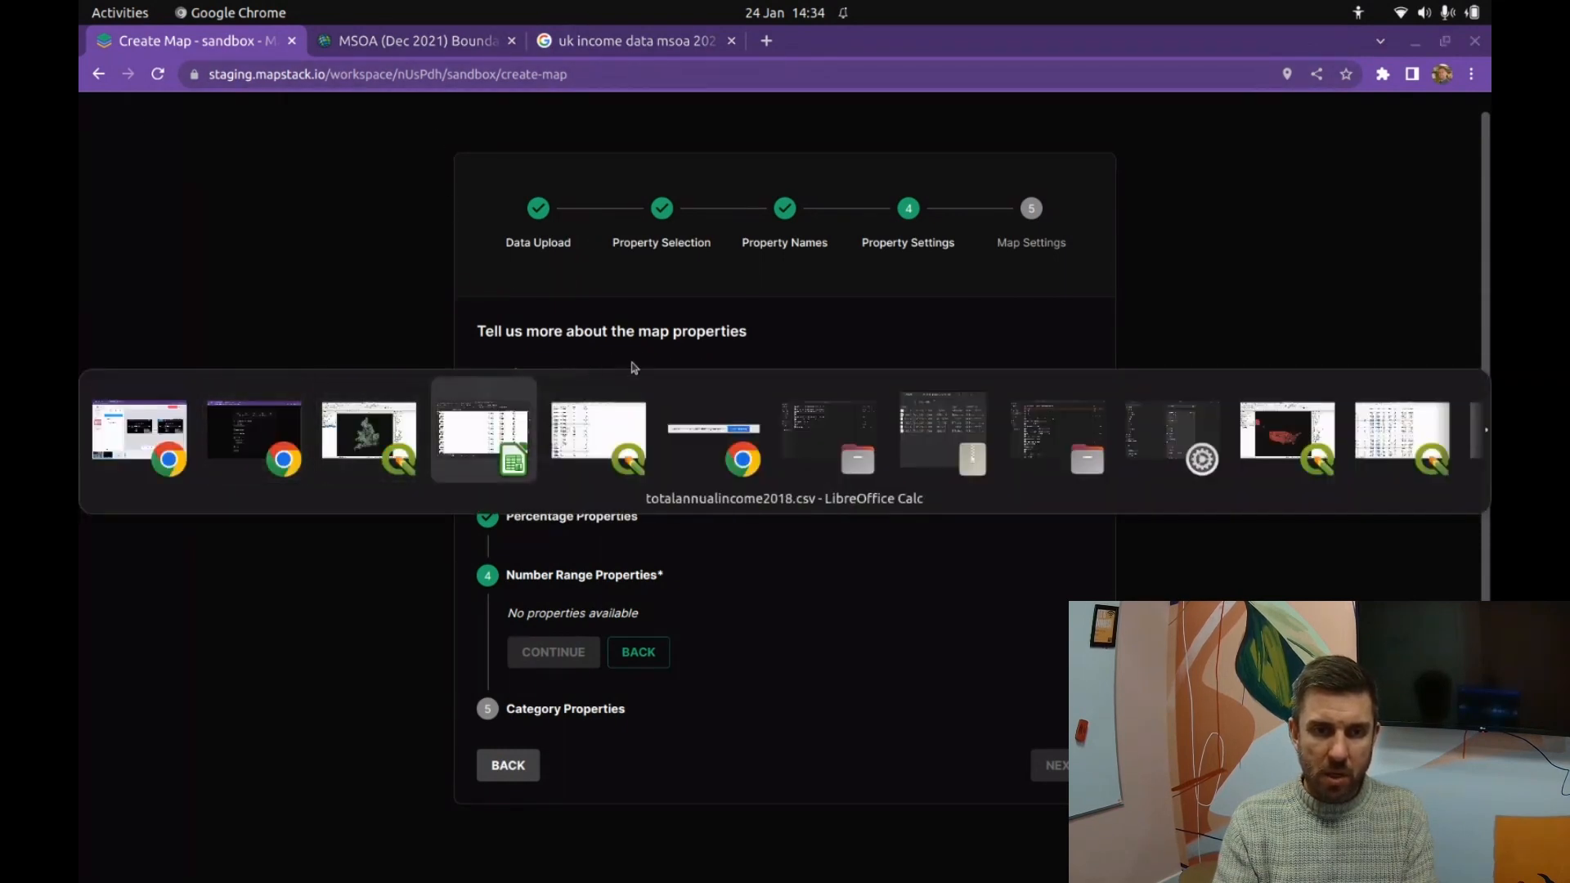
key(alt+shift+Tab)
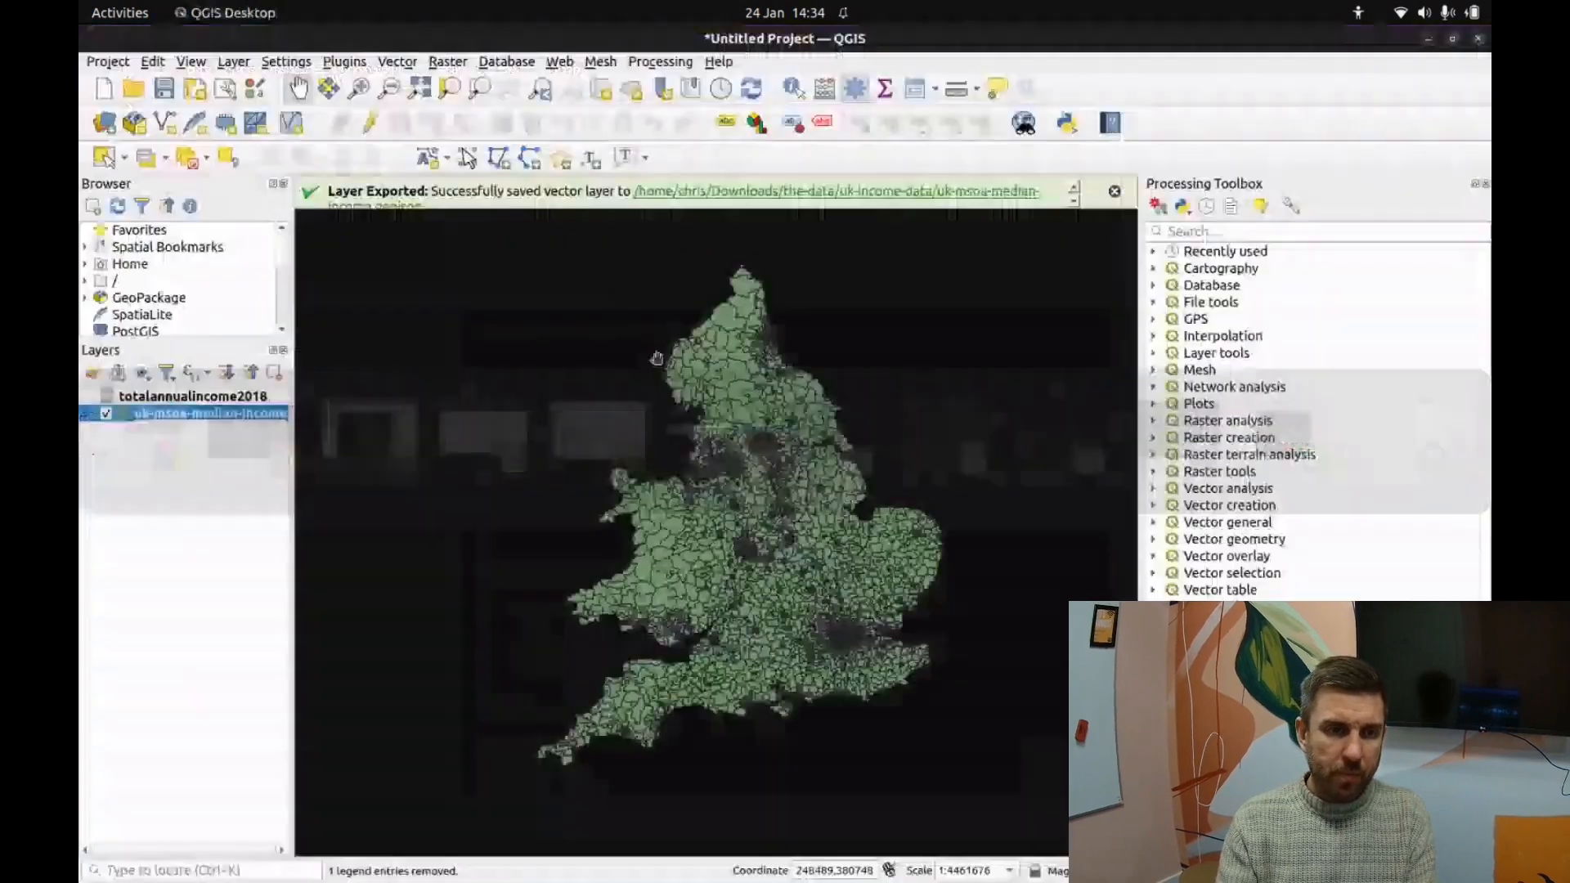
right_click(245, 413)
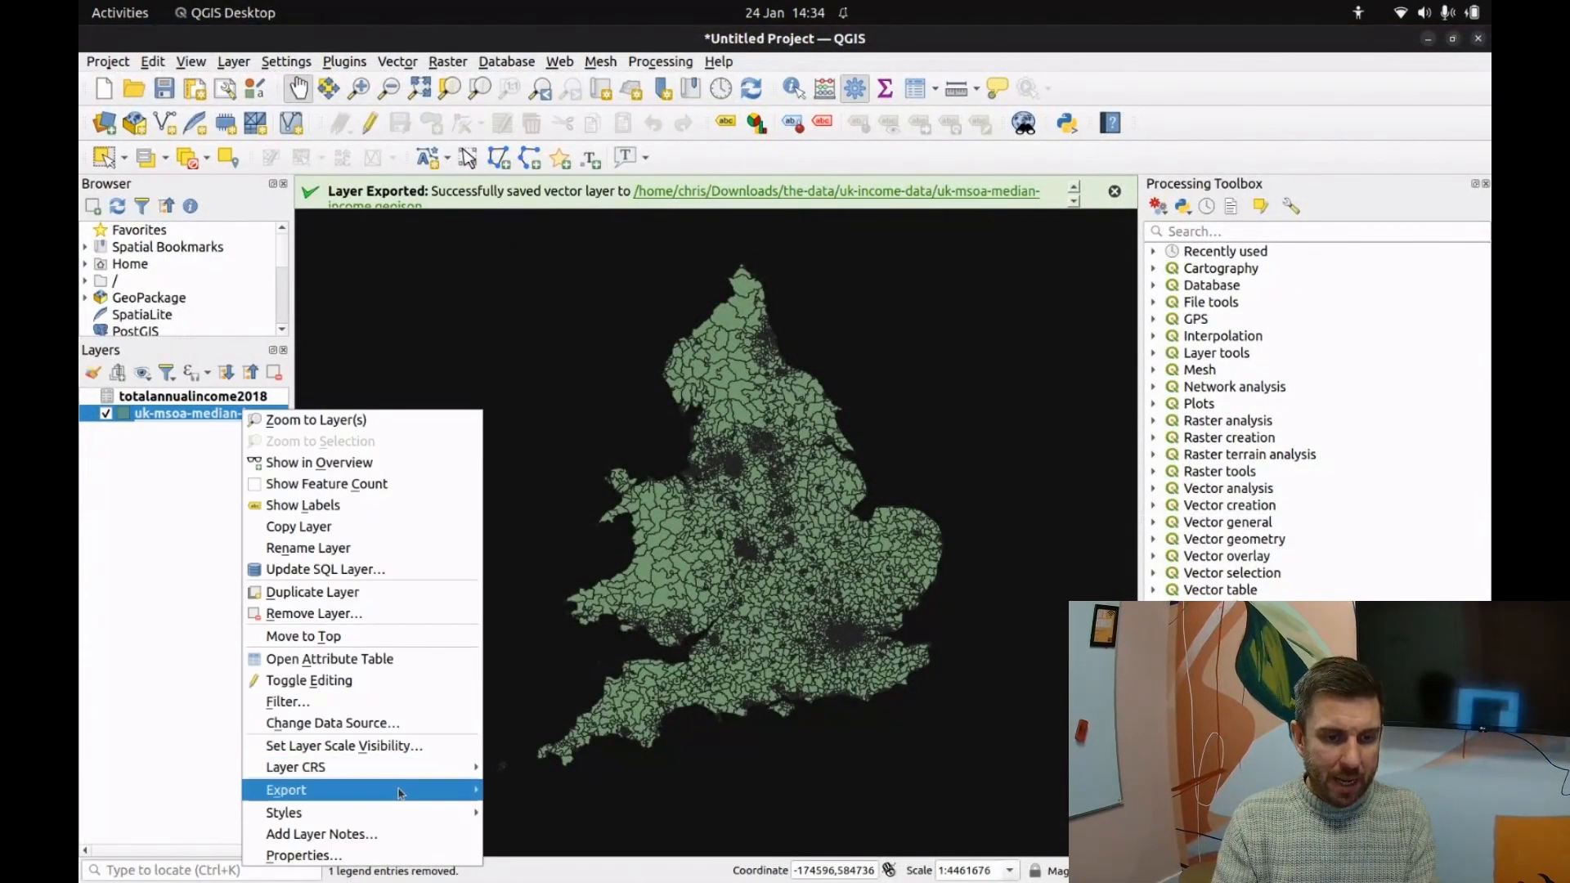
click(392, 659)
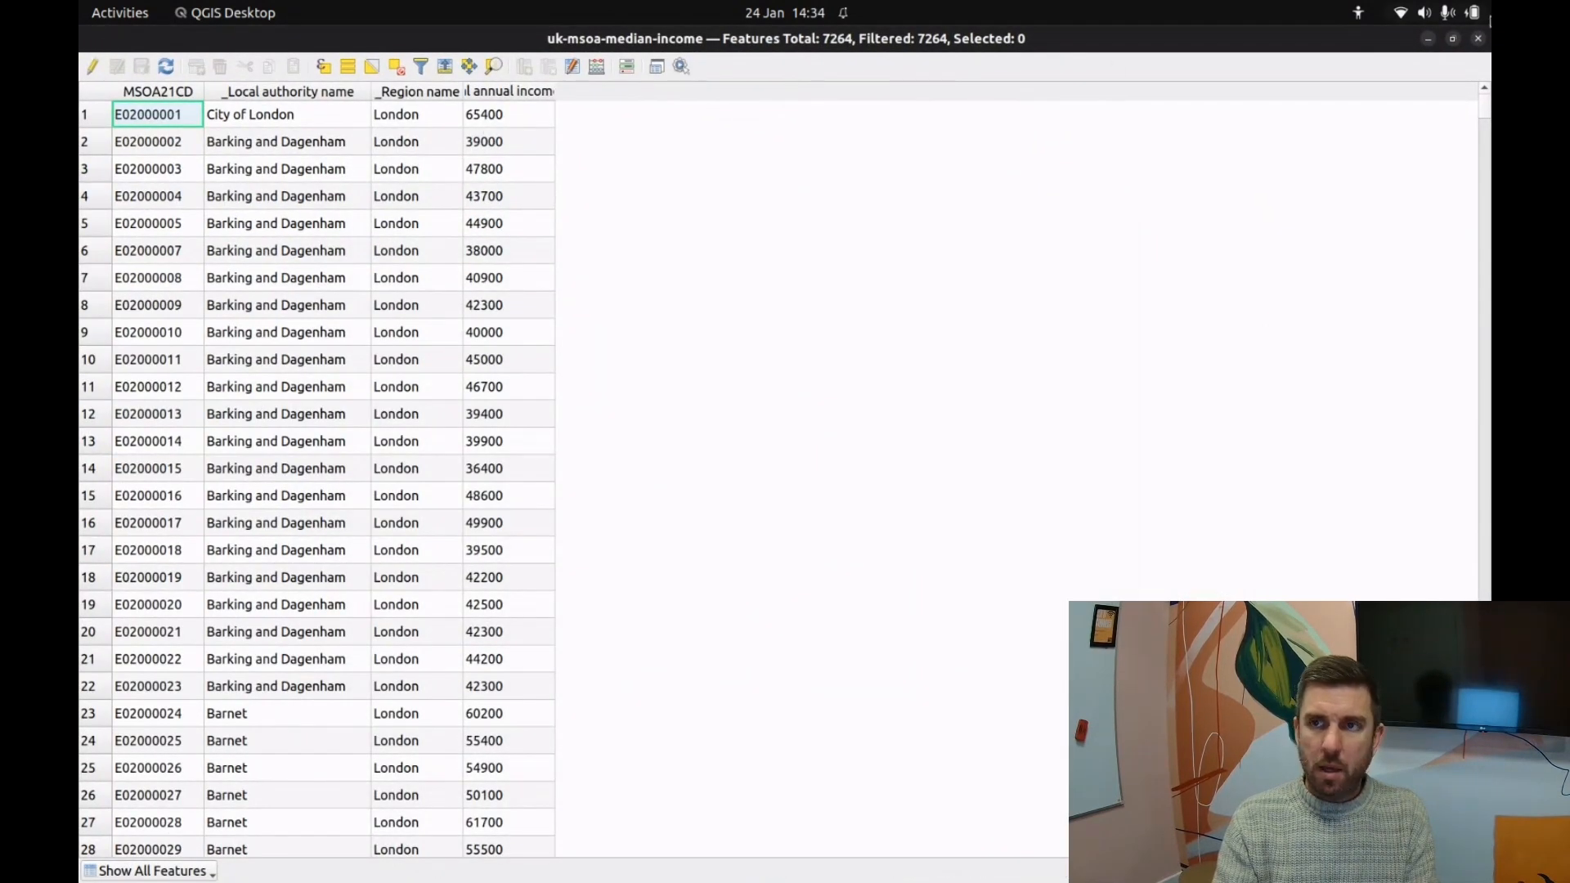
click(1477, 39)
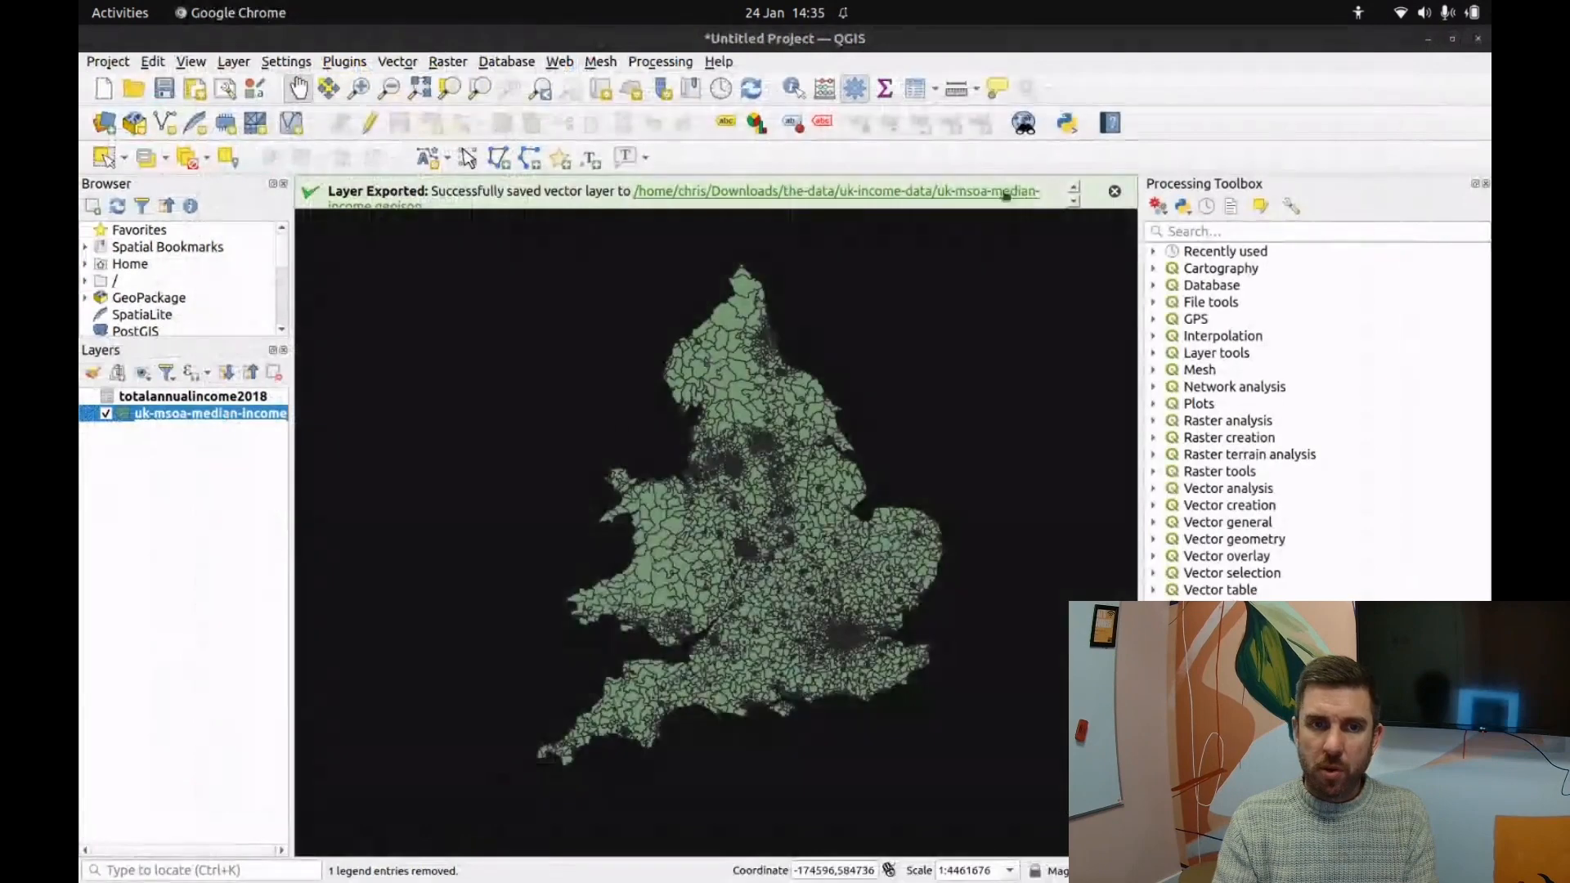
Step: Open the uk-msoa-median-income layer's properties and check the data types of its fields, especially the total annual income field
right_click(164, 414)
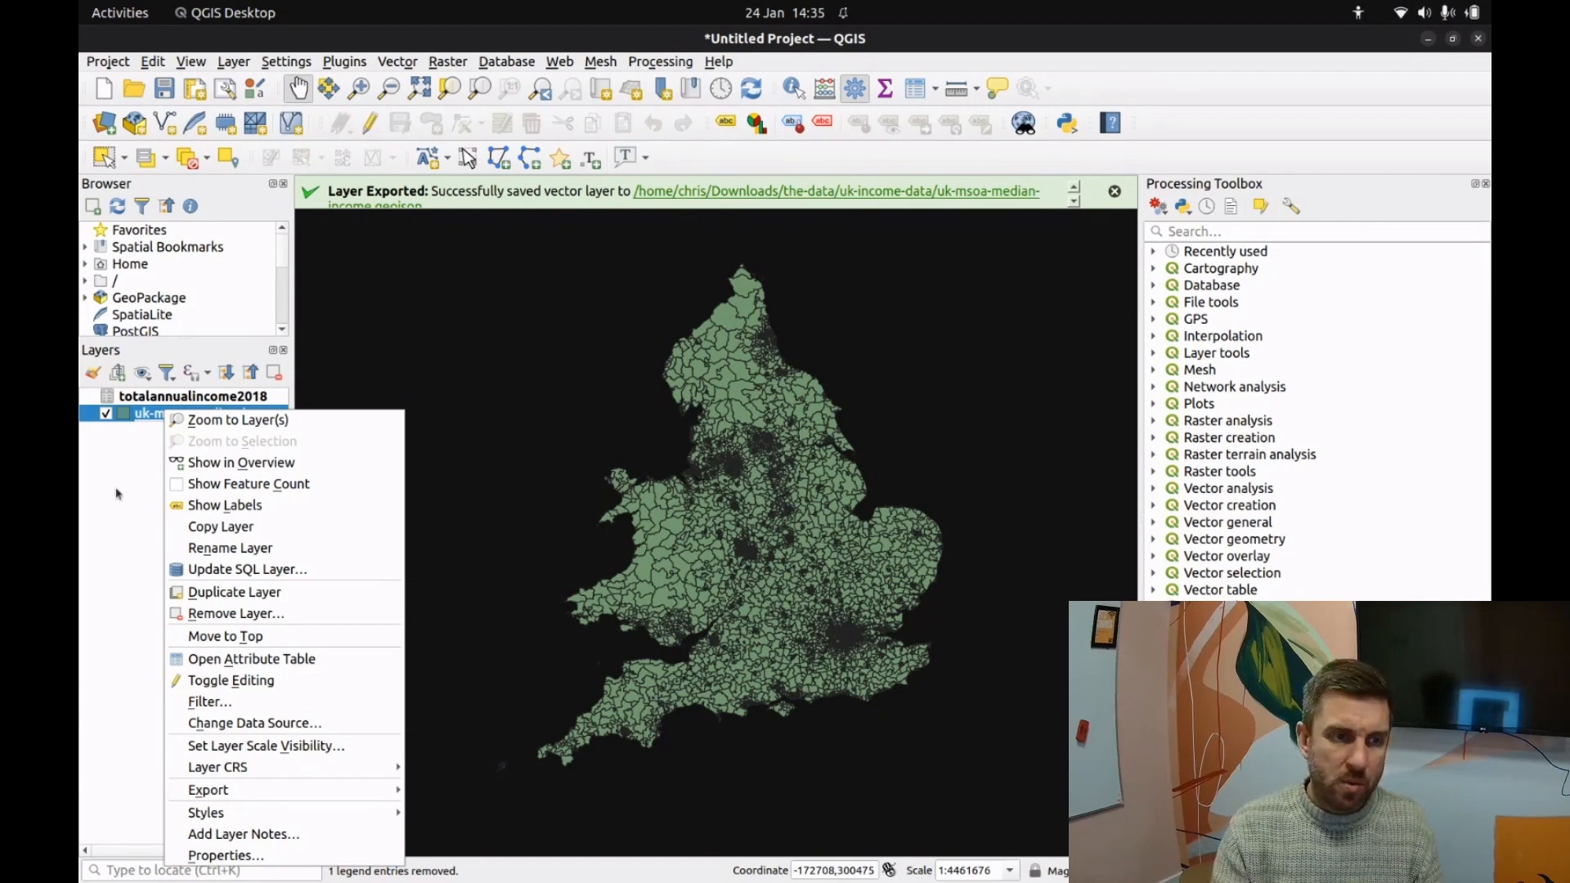
click(92, 476)
right_click(176, 414)
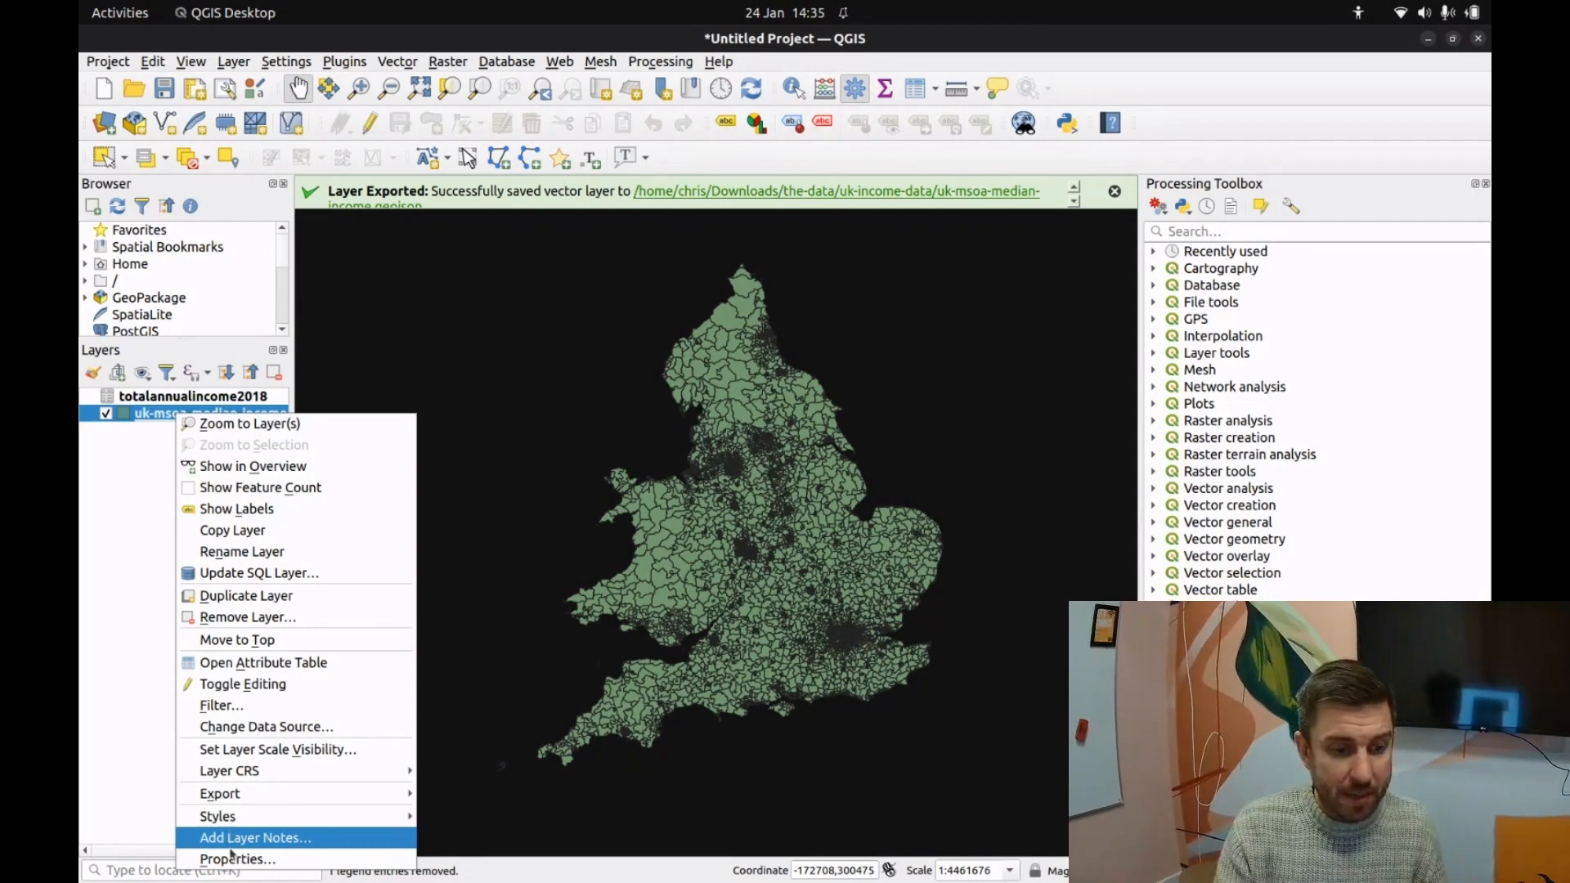
click(241, 857)
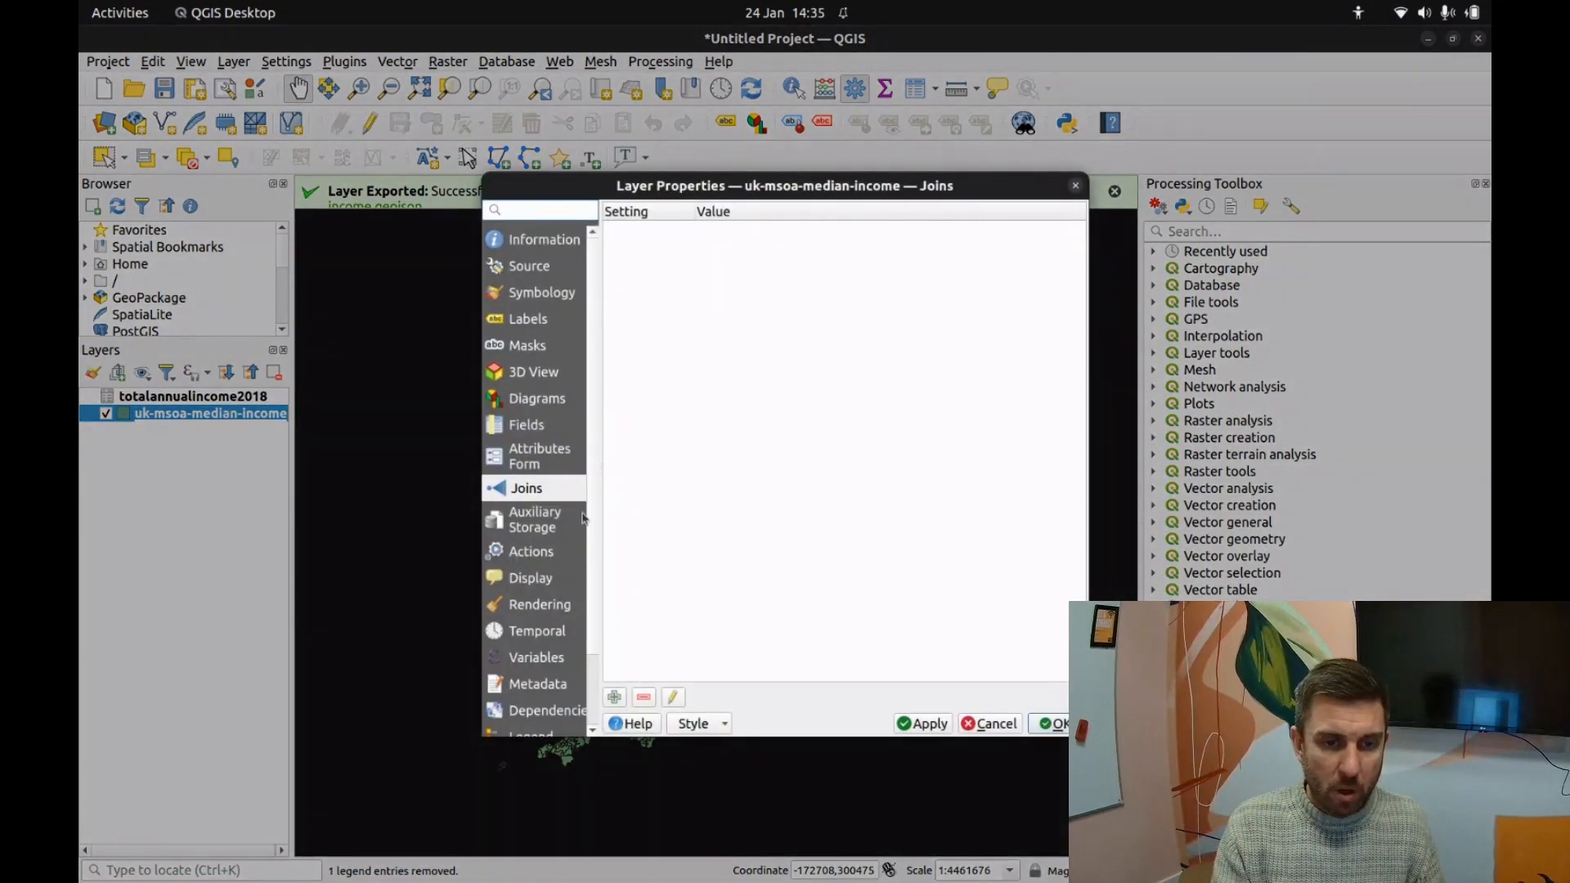
scroll(550, 566, down, 1)
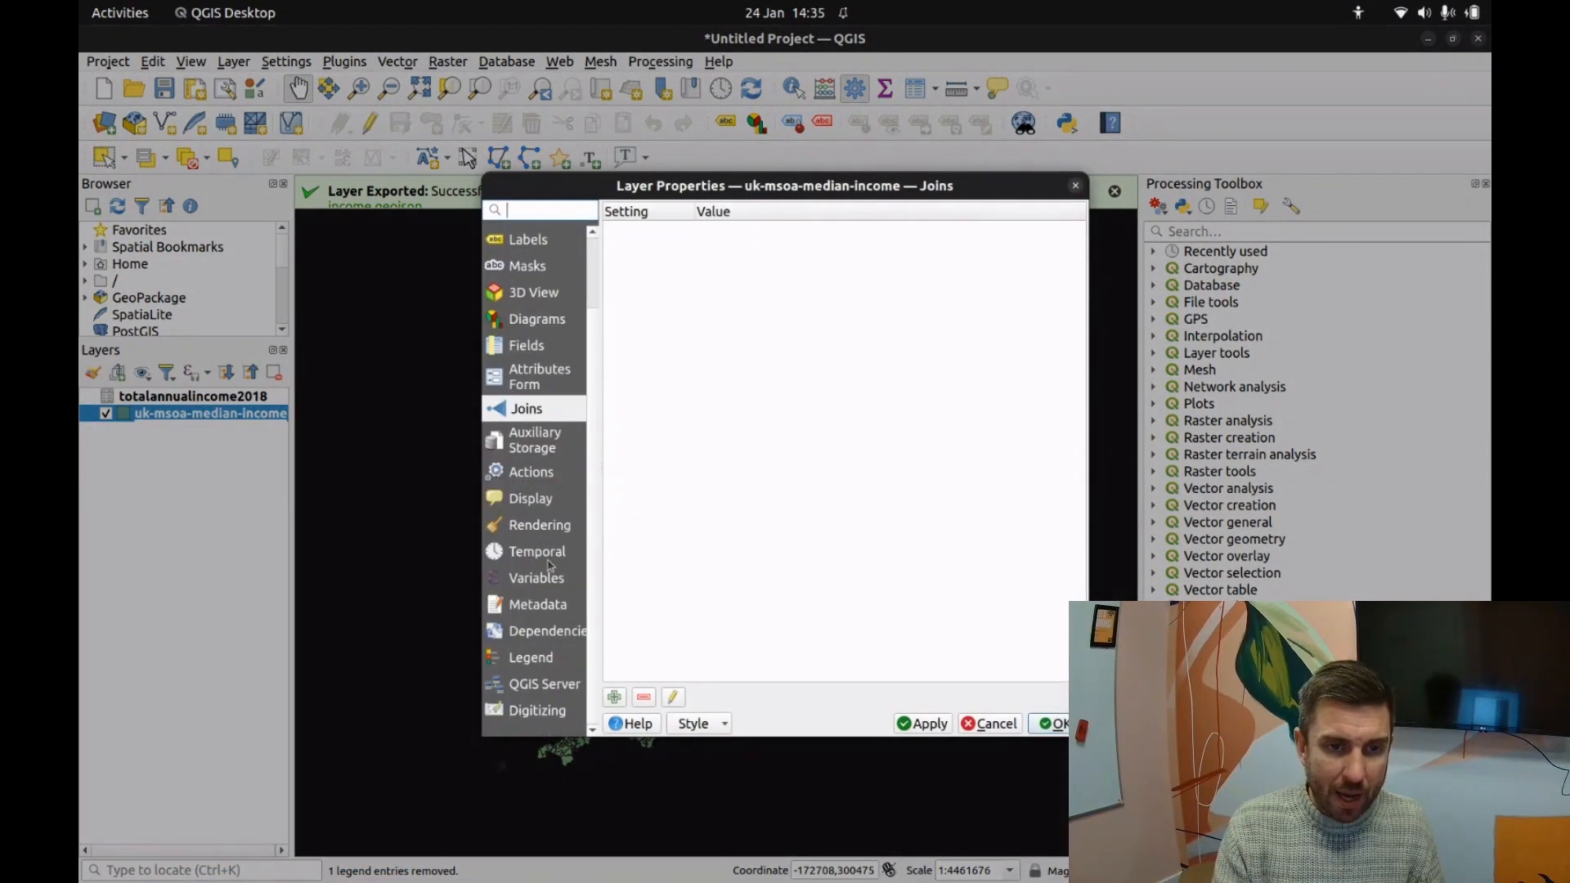
click(522, 348)
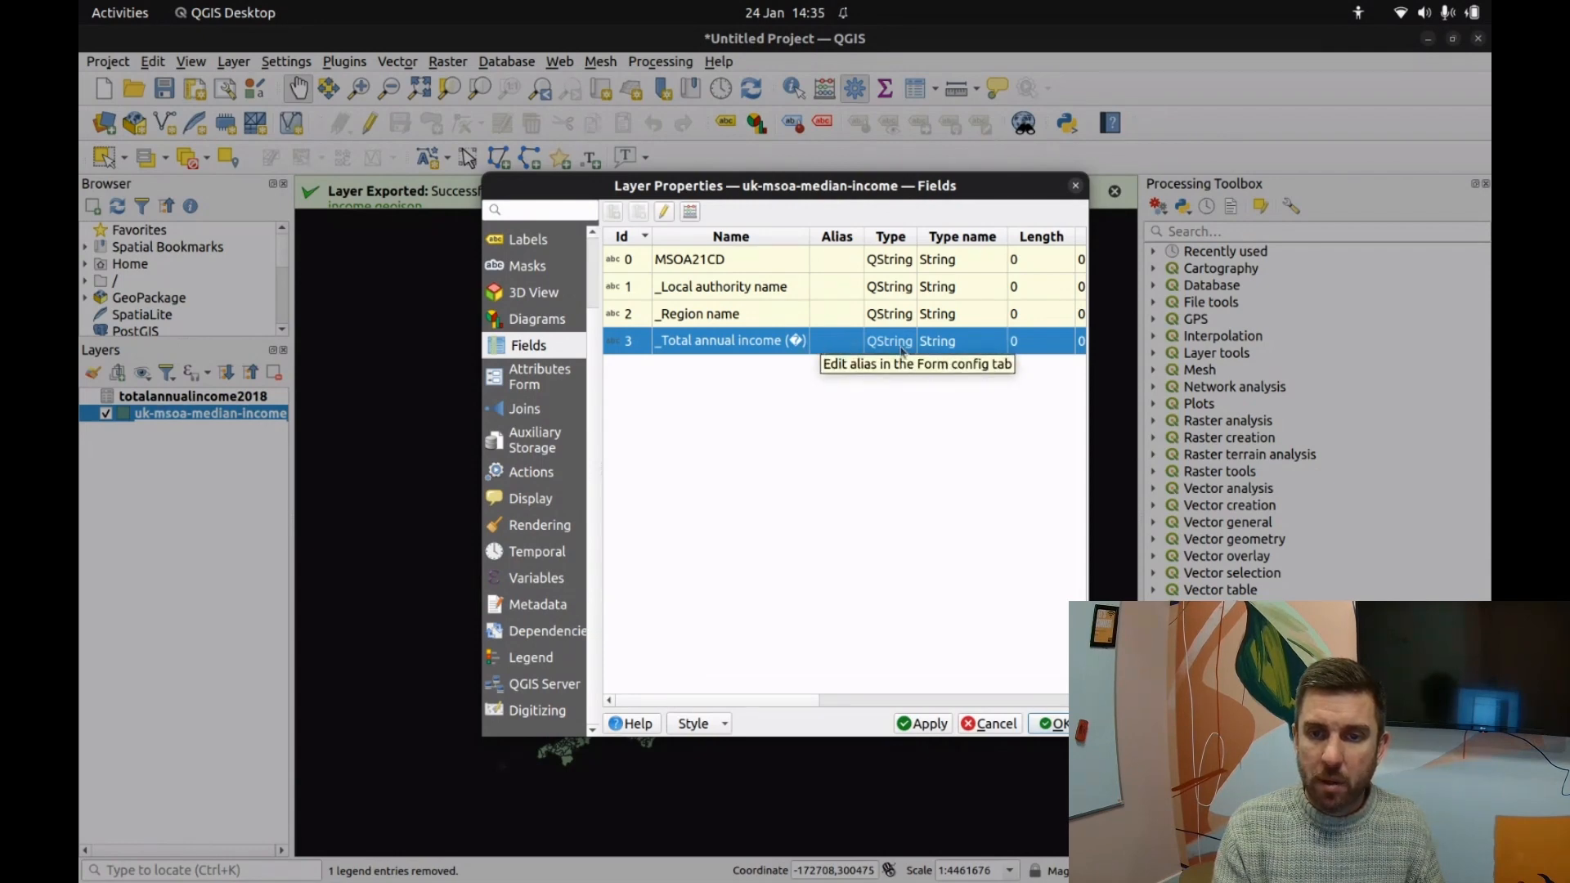
Step: Enable editing for the uk-msoa-median-income layer and open the Field Calculator to define a new field
click(665, 212)
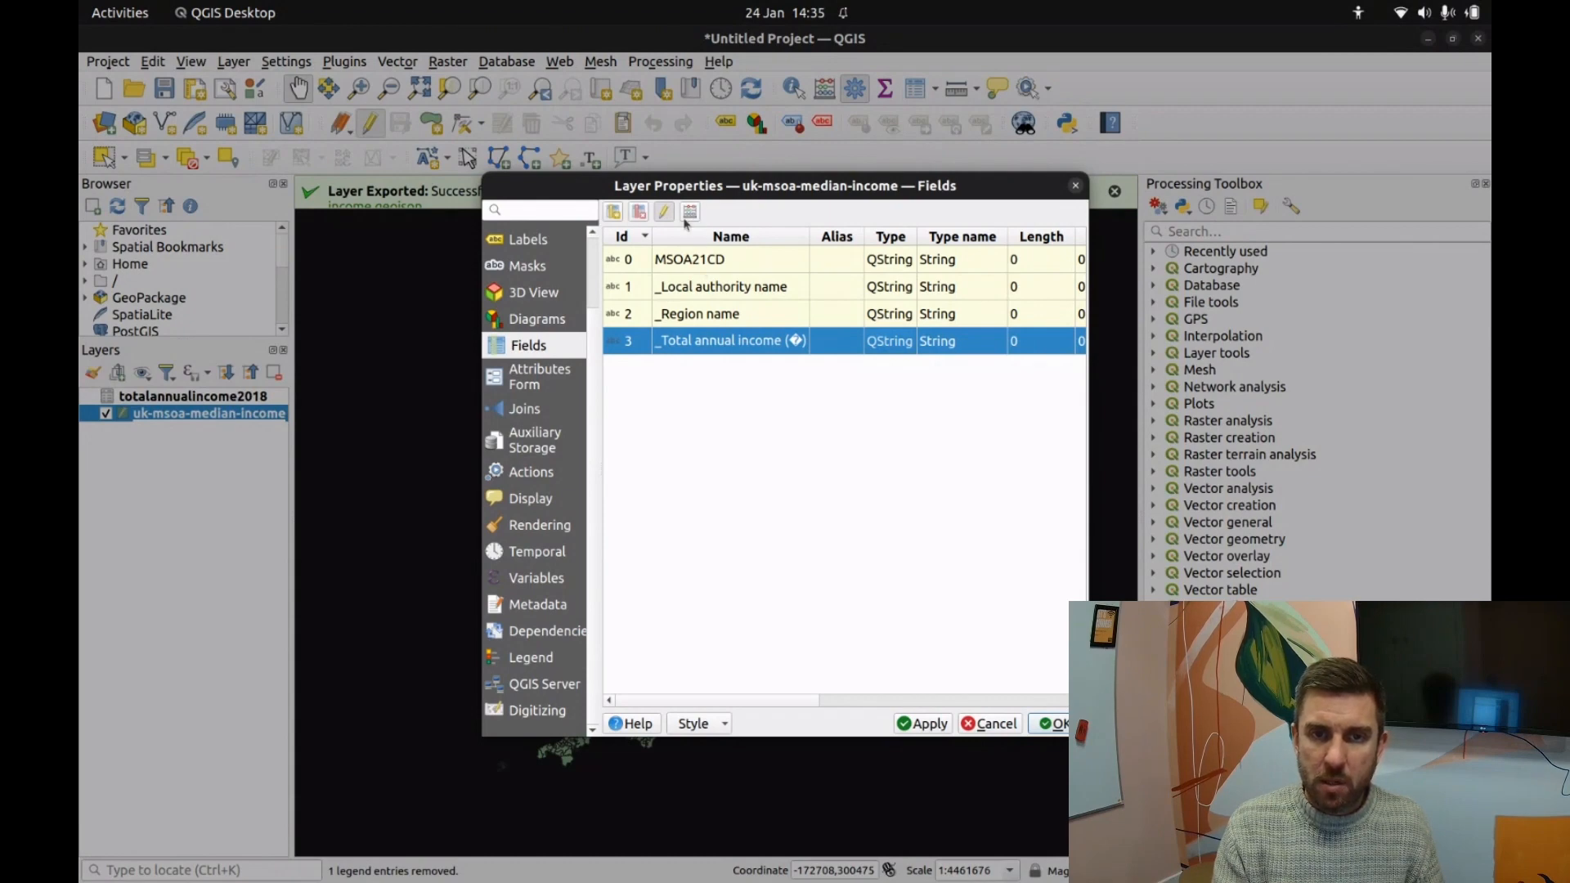
click(688, 214)
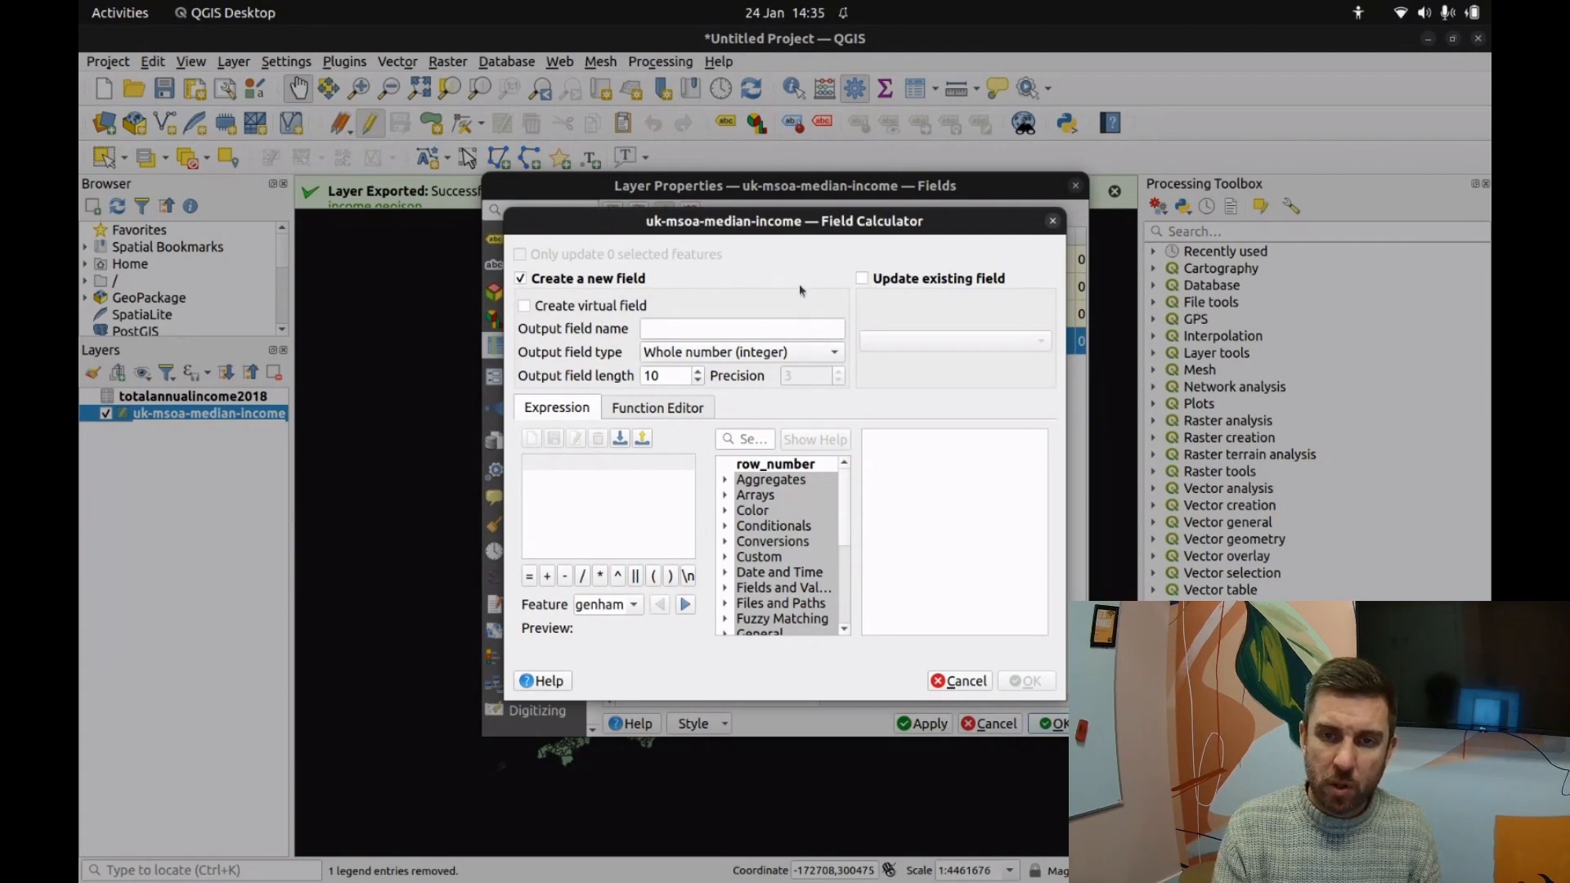
click(699, 325)
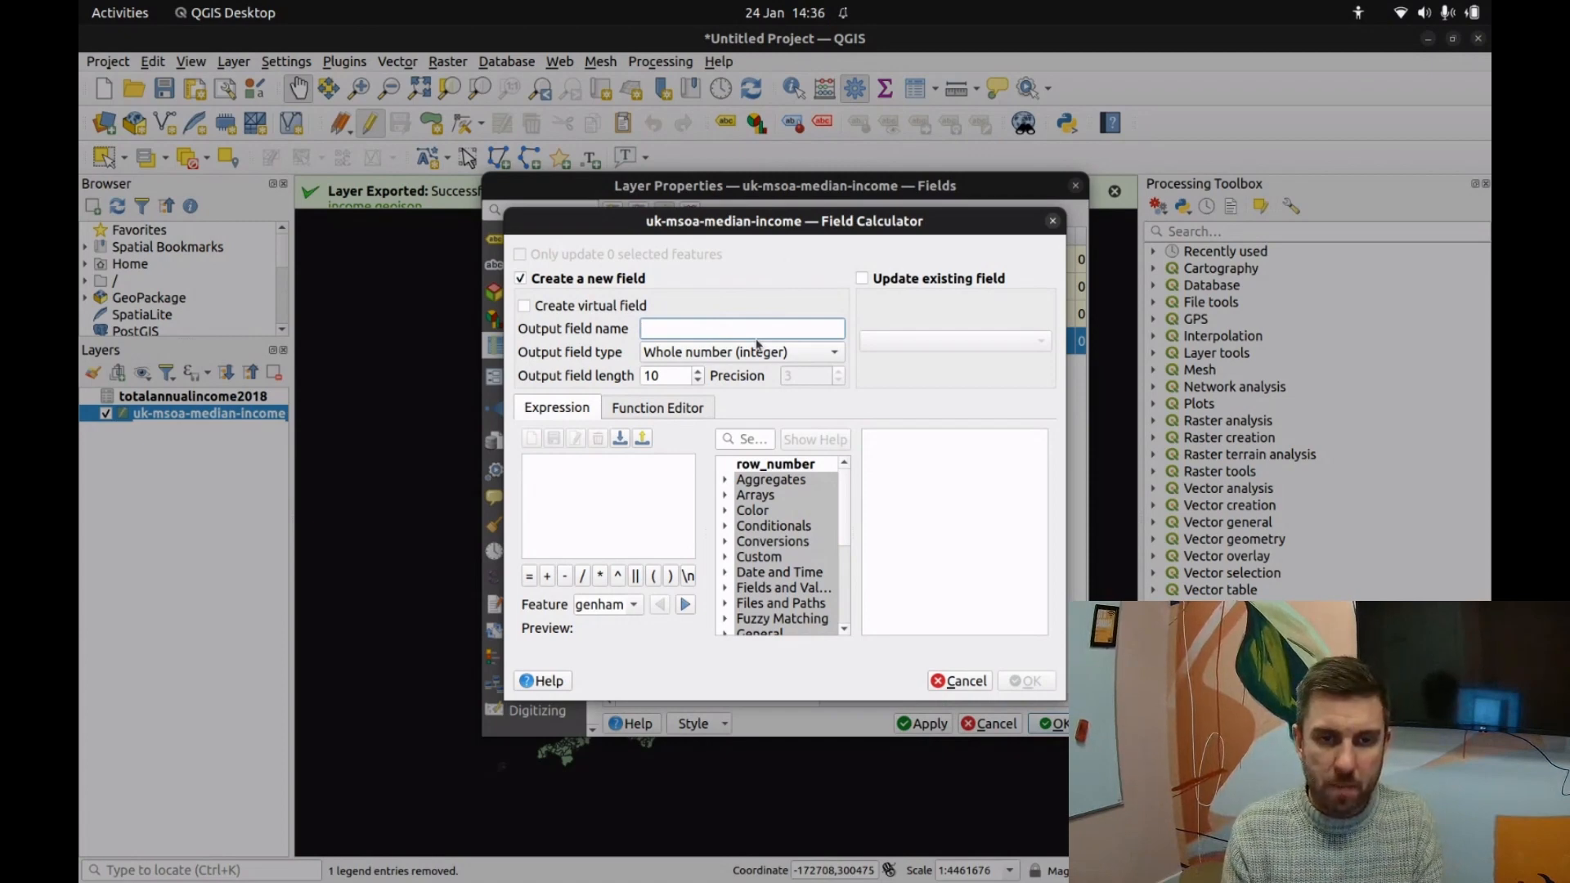
Step: Switch to totalannualincome2018.csv in LibreOffice Calc, check the income column's header, and return to the QGIS Field Calculator
key(alt+Tab)
key(alt+Tab)
key(alt+Tab)
key(alt+Tab)
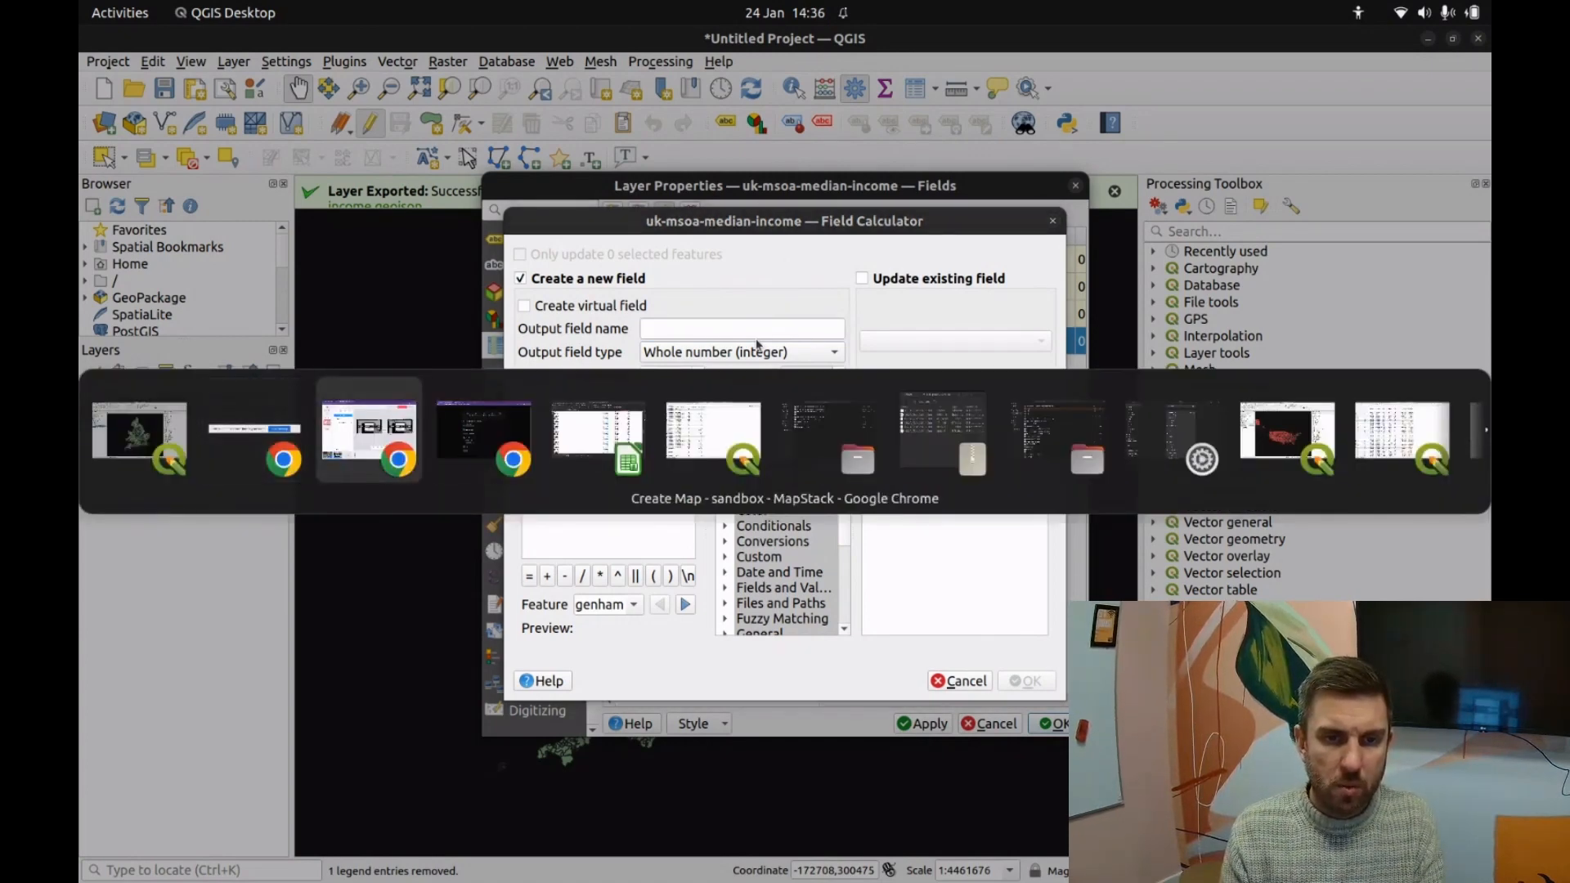
key(alt+Tab)
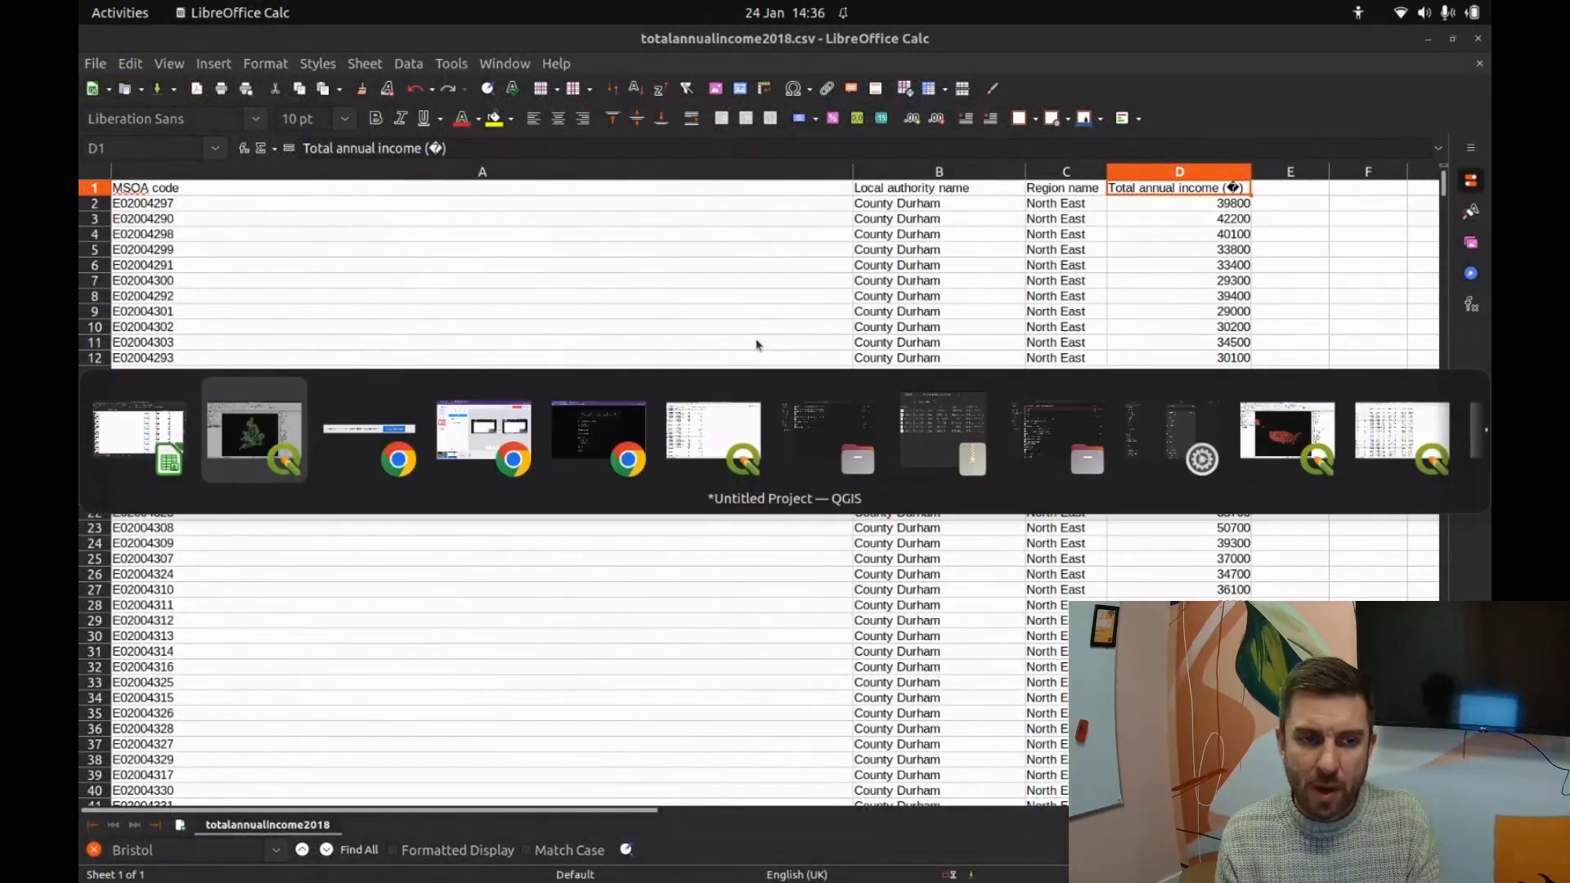
key(alt+shift+Tab)
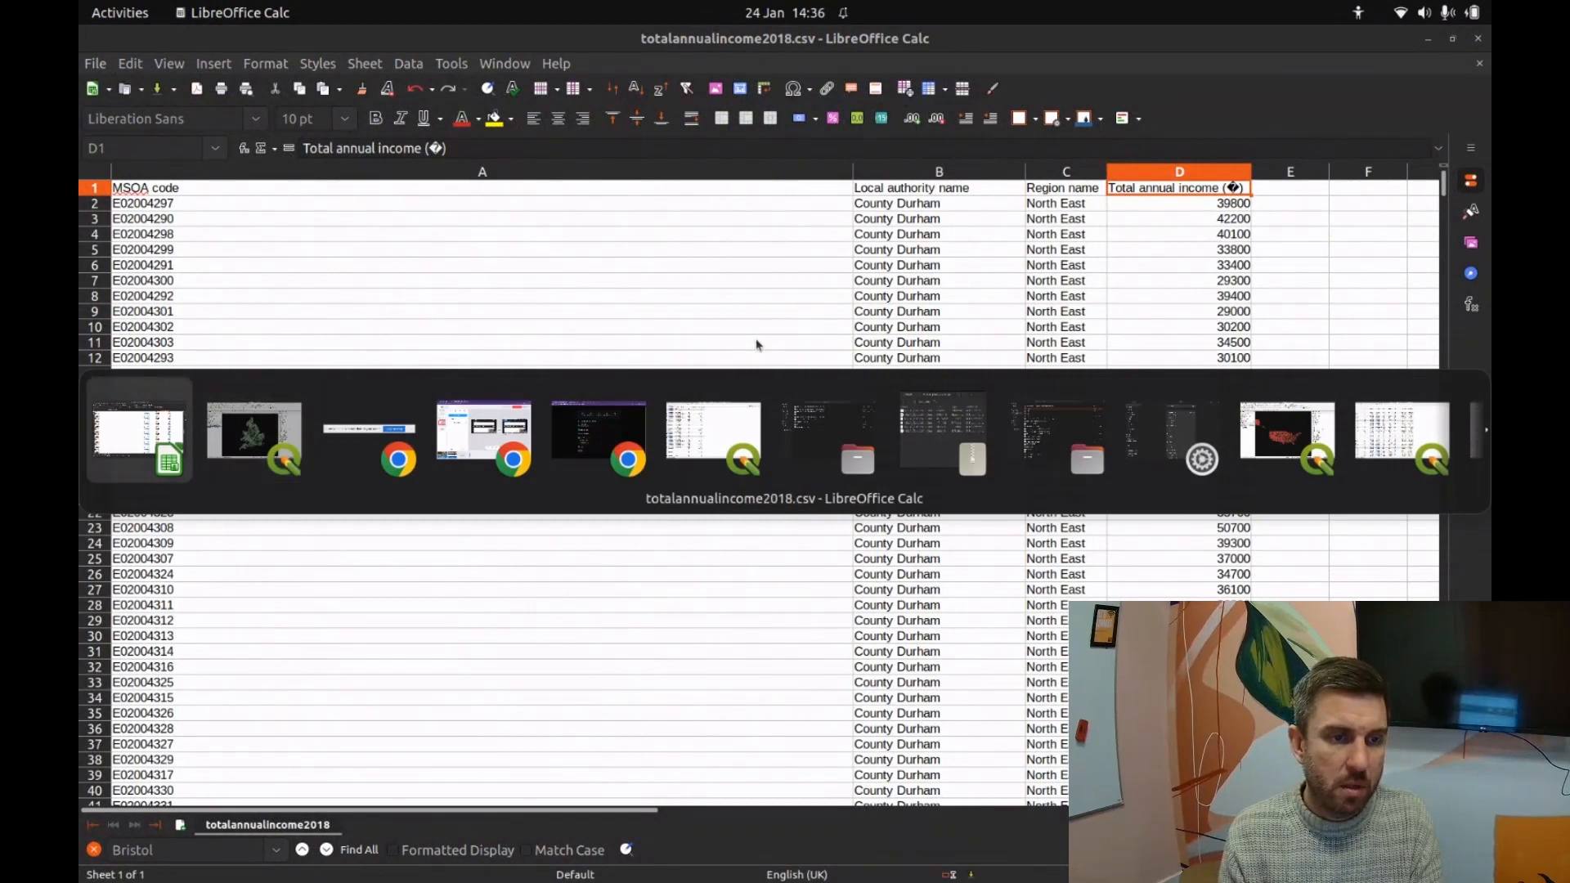
key(alt+Tab)
key(alt+Tab)
key(alt+Tab)
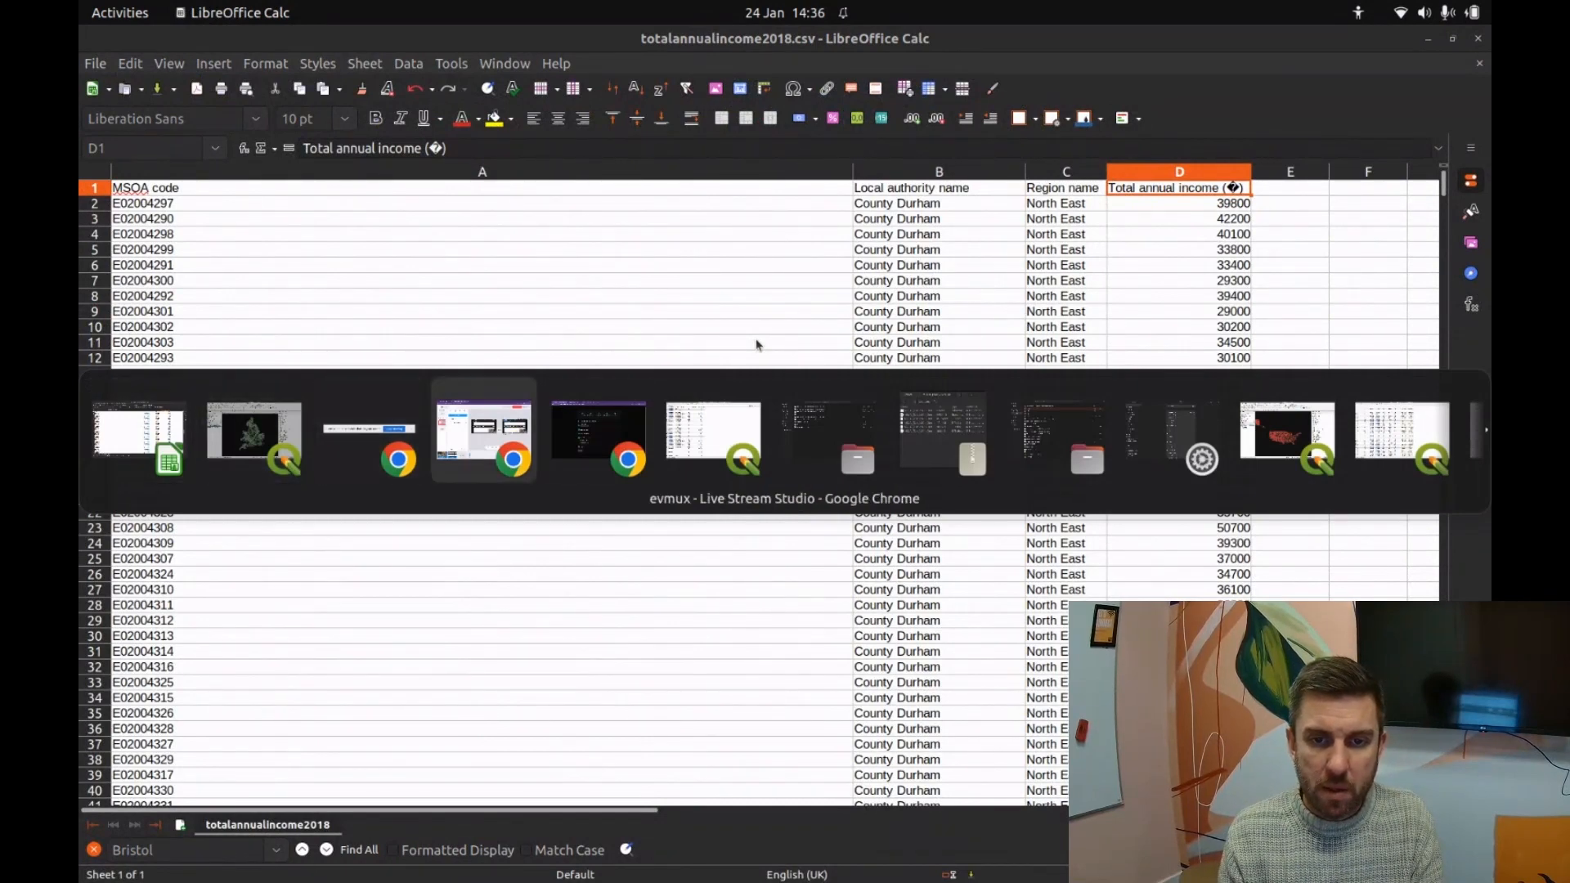
key(alt+Tab)
key(alt+Tab)
key(alt+Tab)
key(alt+Tab)
key(alt+shift+Tab)
key(alt+shift+Tab)
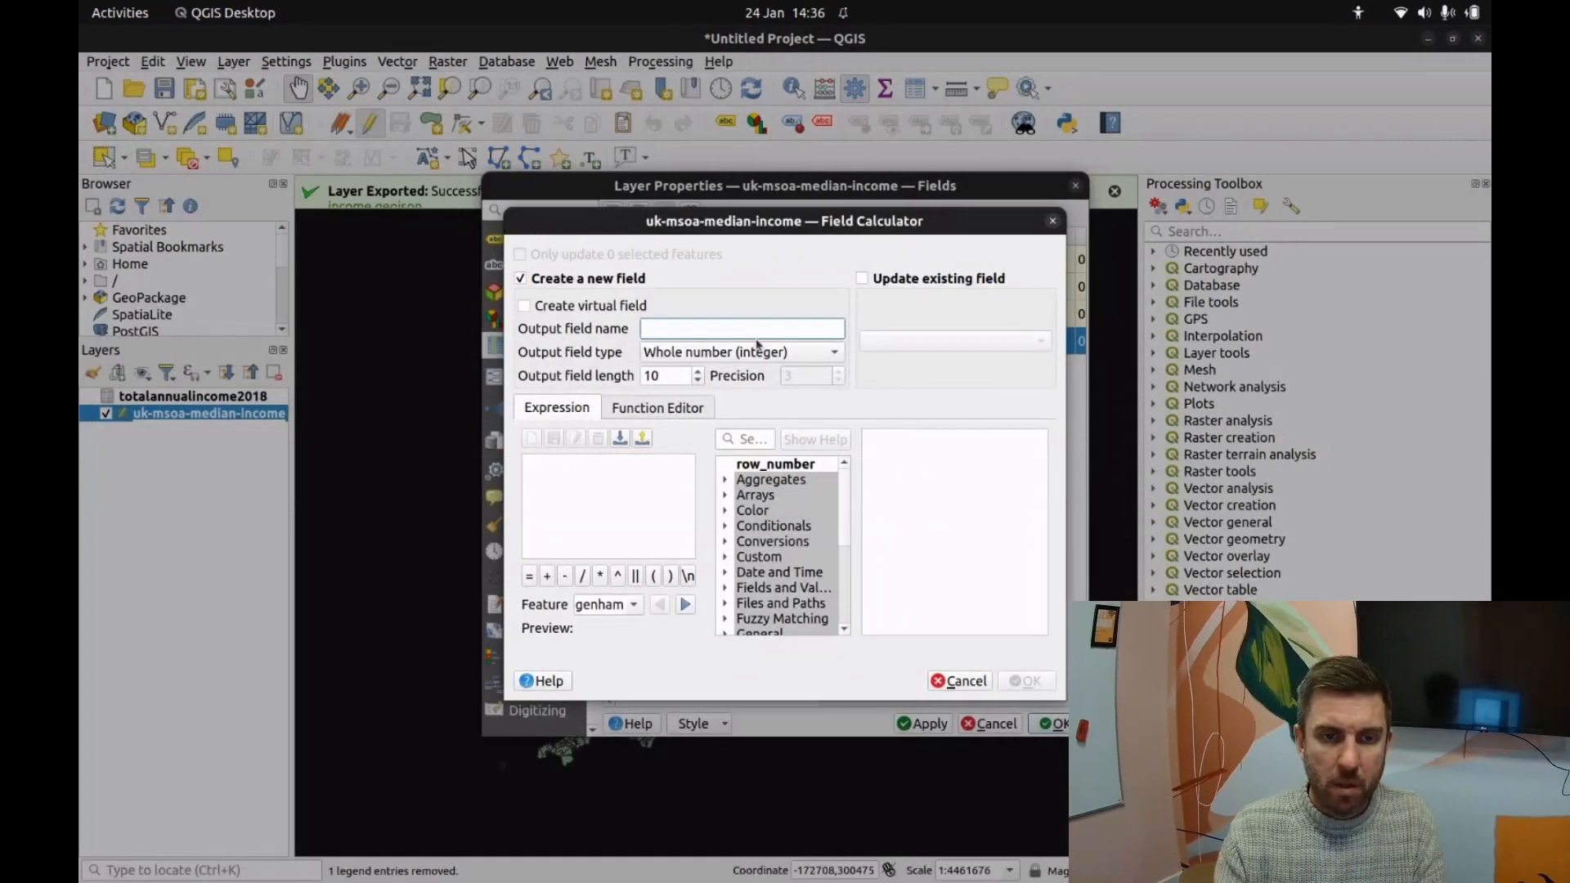
Step: Name the new output field Total Annual Income, checking the spelling against the income header in totalannualincome2018.csv
text(Toto)
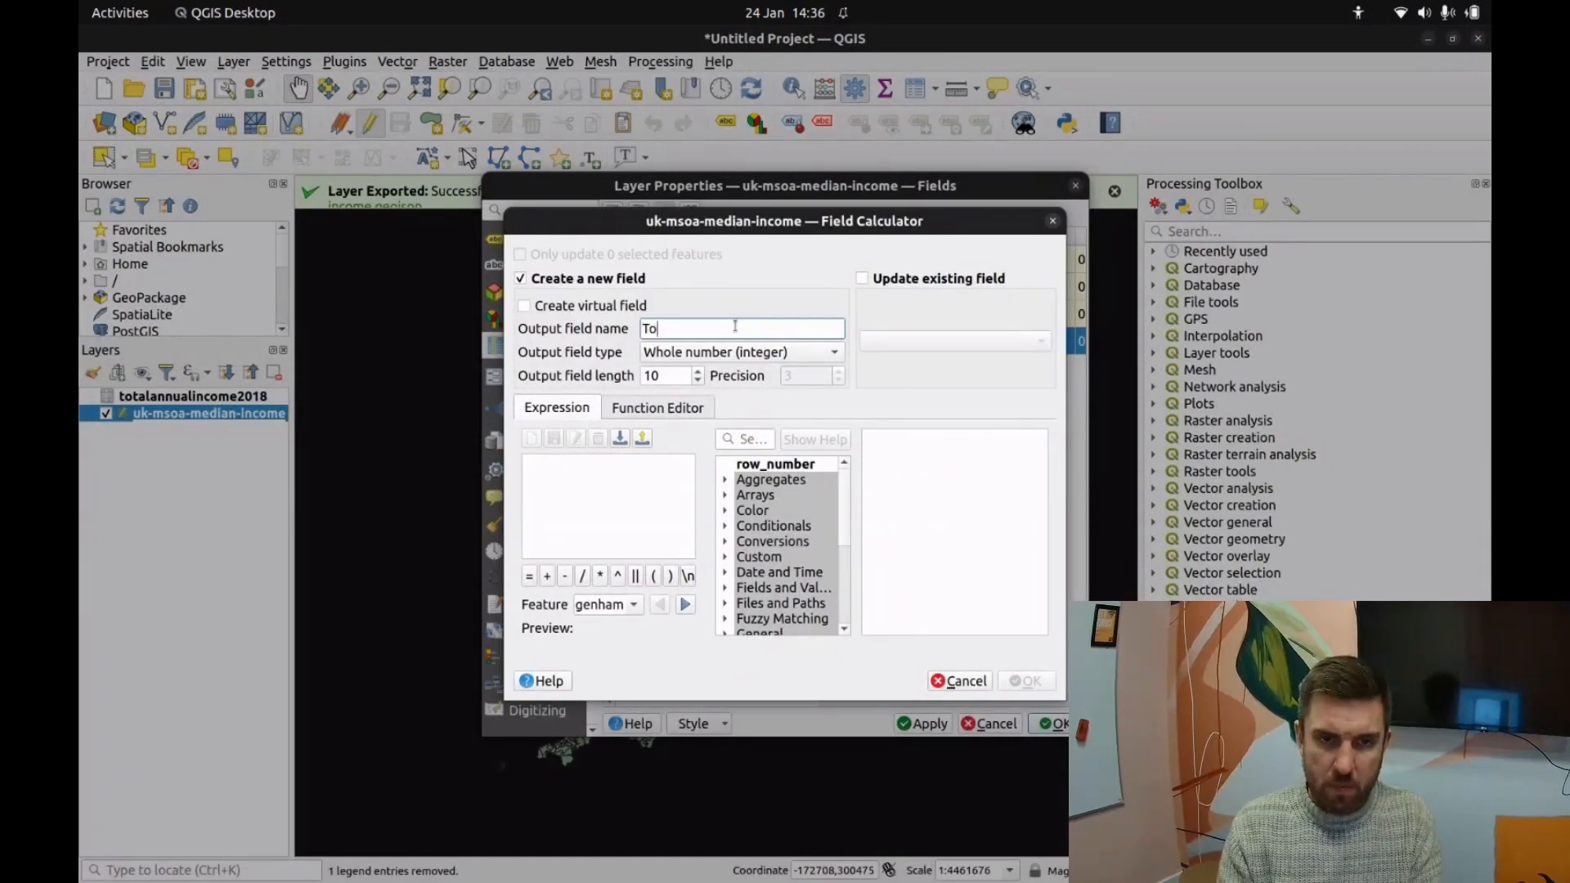
key(BackSpace)
key(BackSpace)
key(BackSpace)
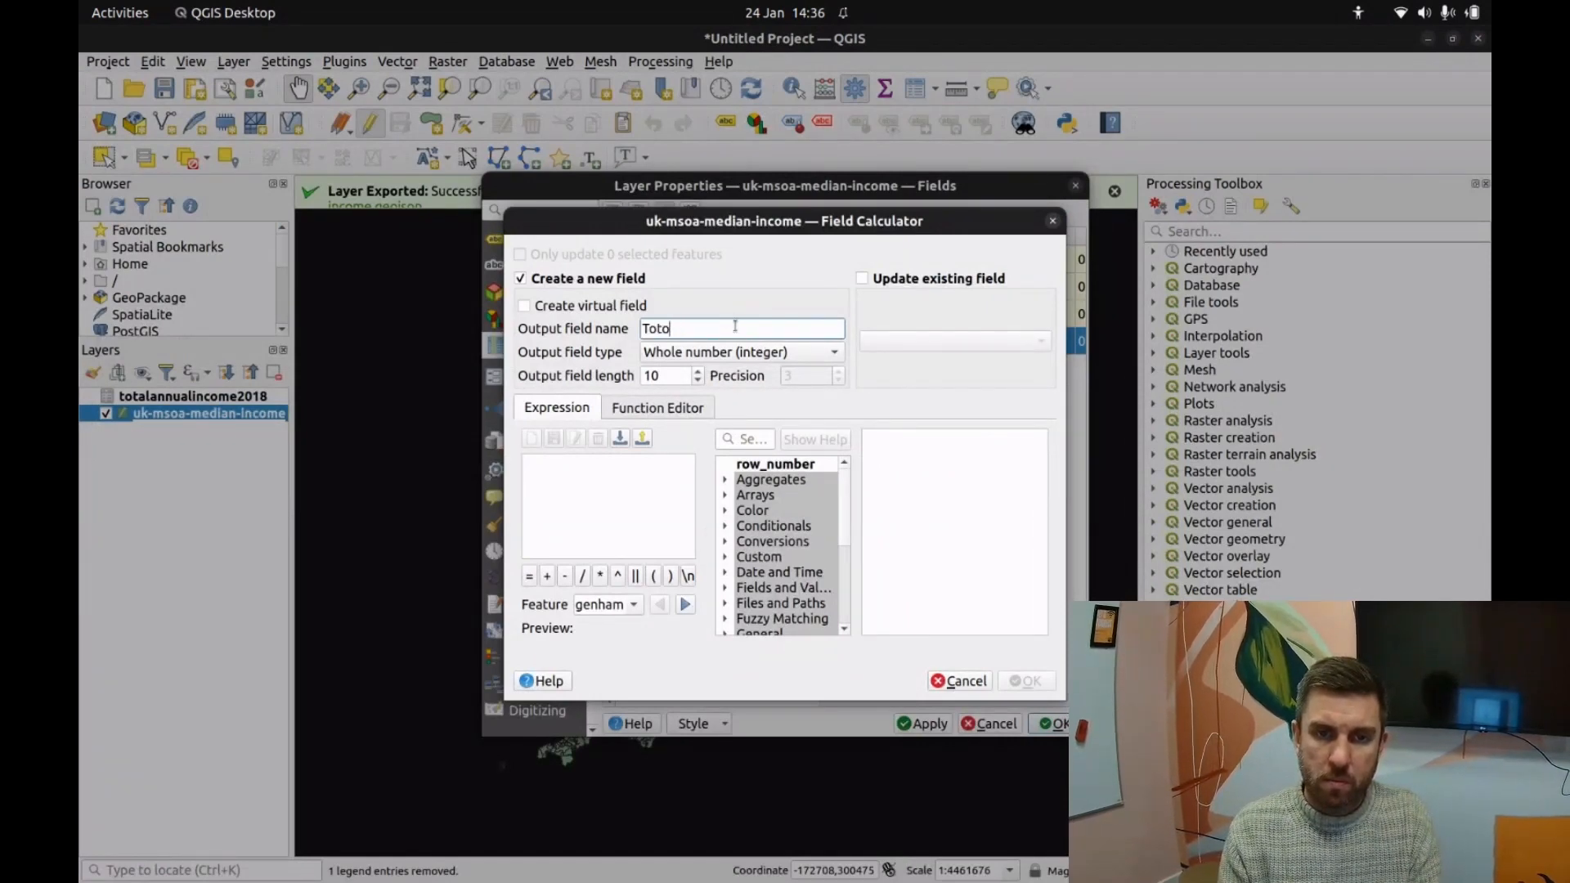
text(Anual)
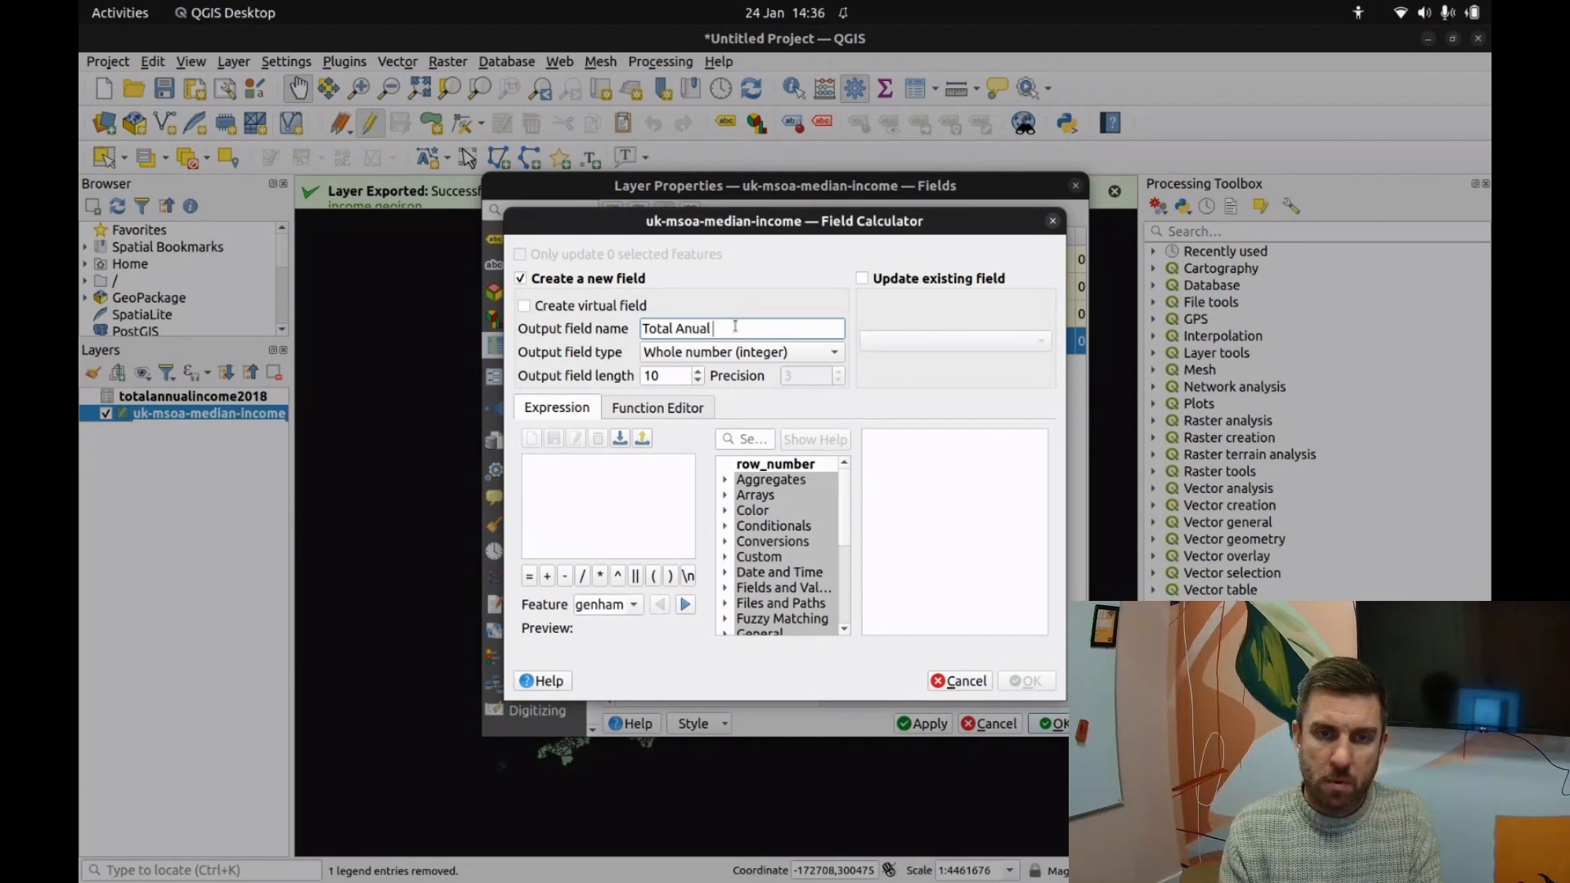
text( Income)
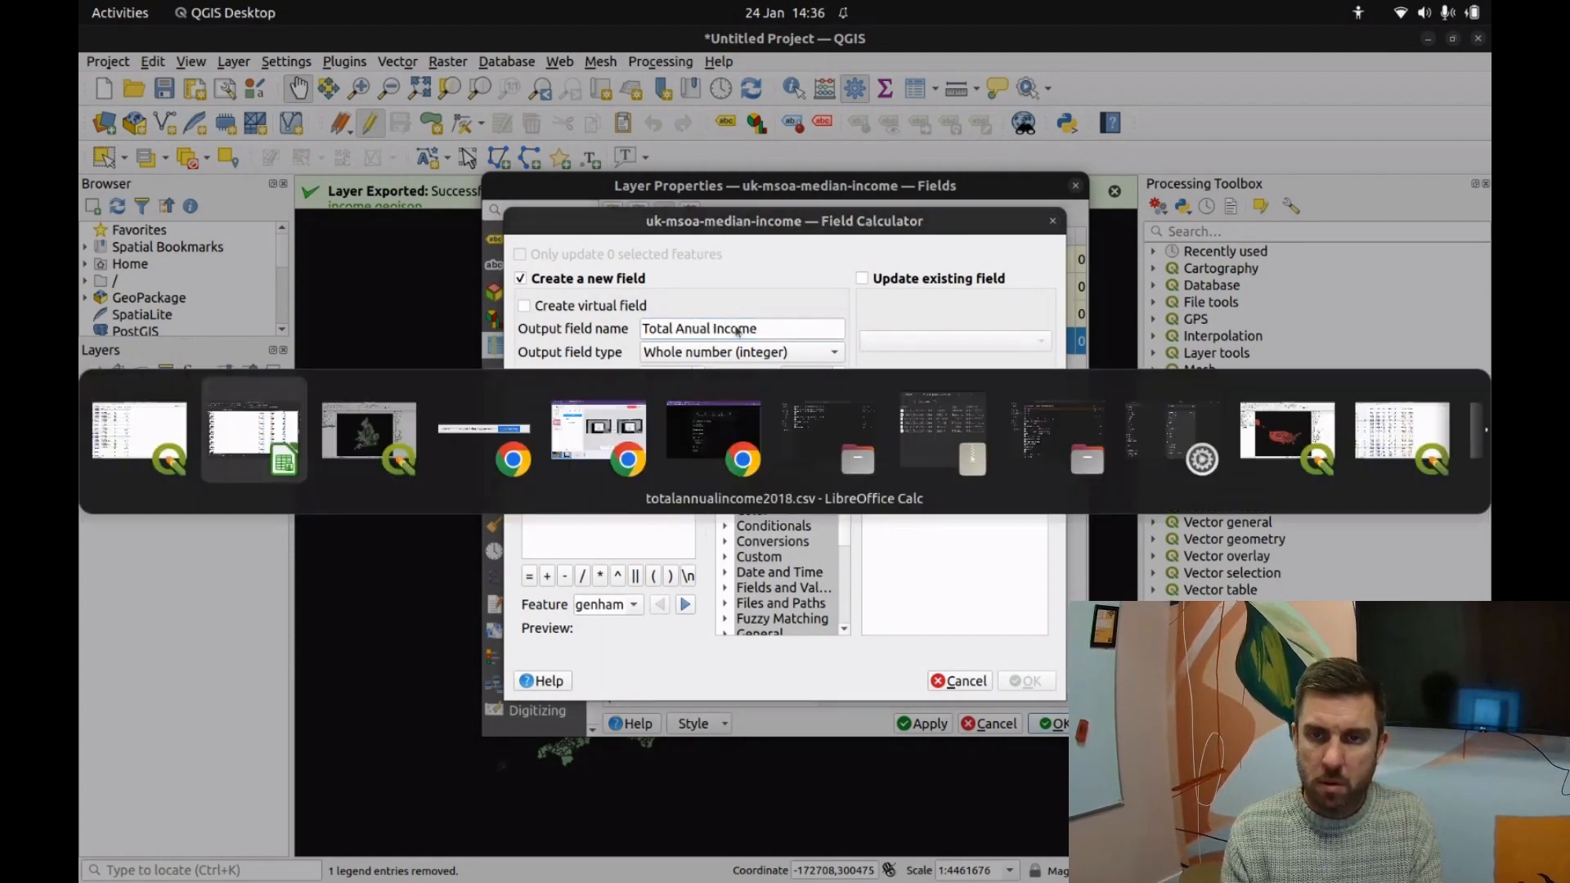
key(alt+Tab)
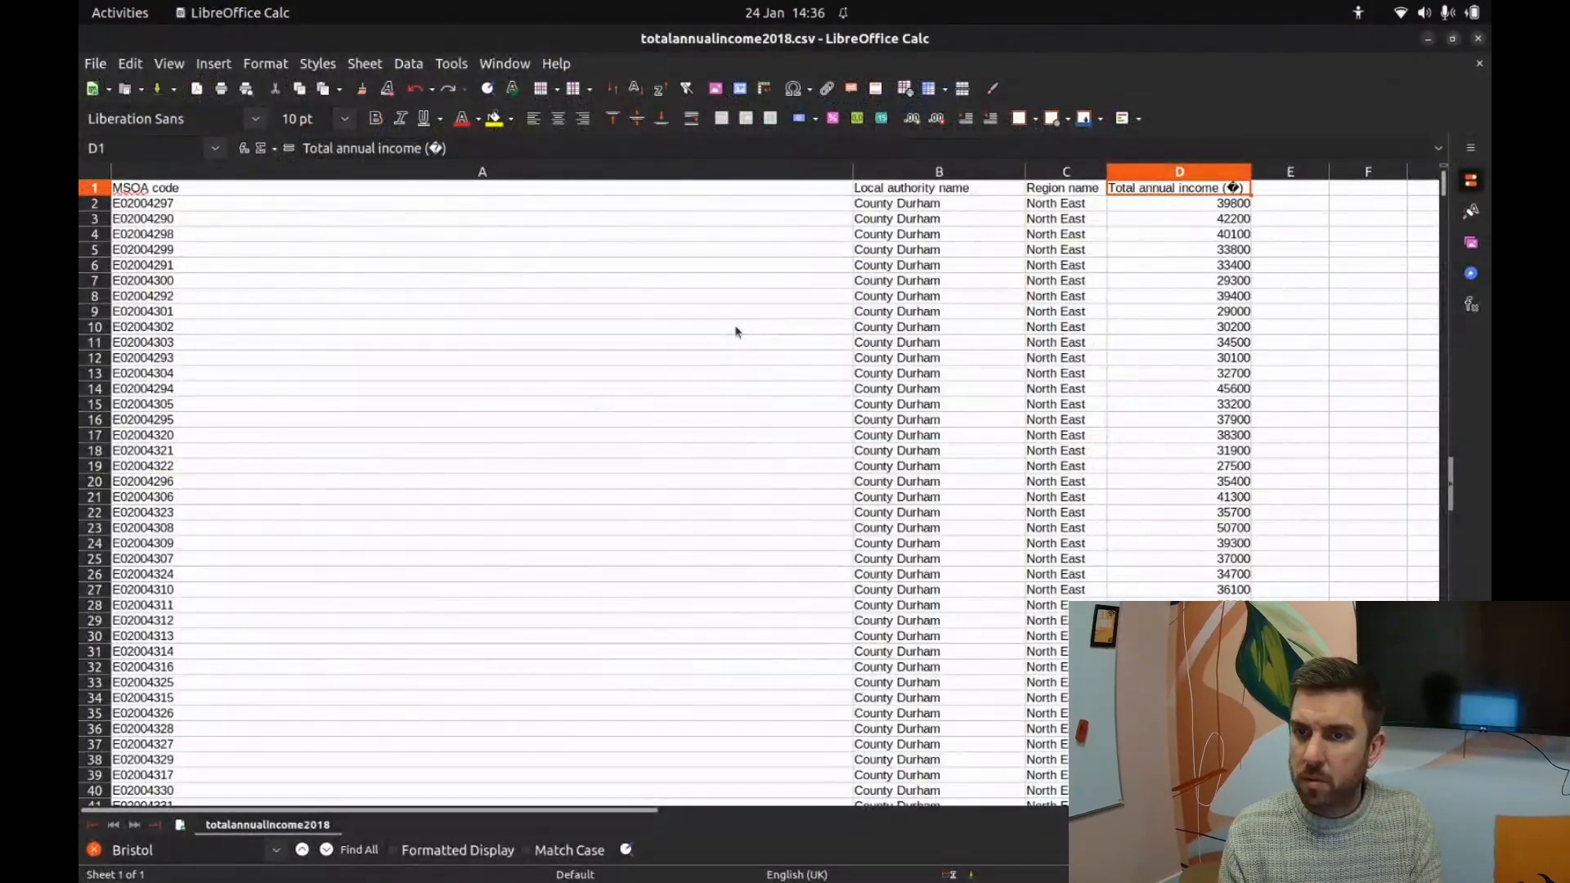
key(alt+Tab)
key(alt+Tab)
key(alt+Tab)
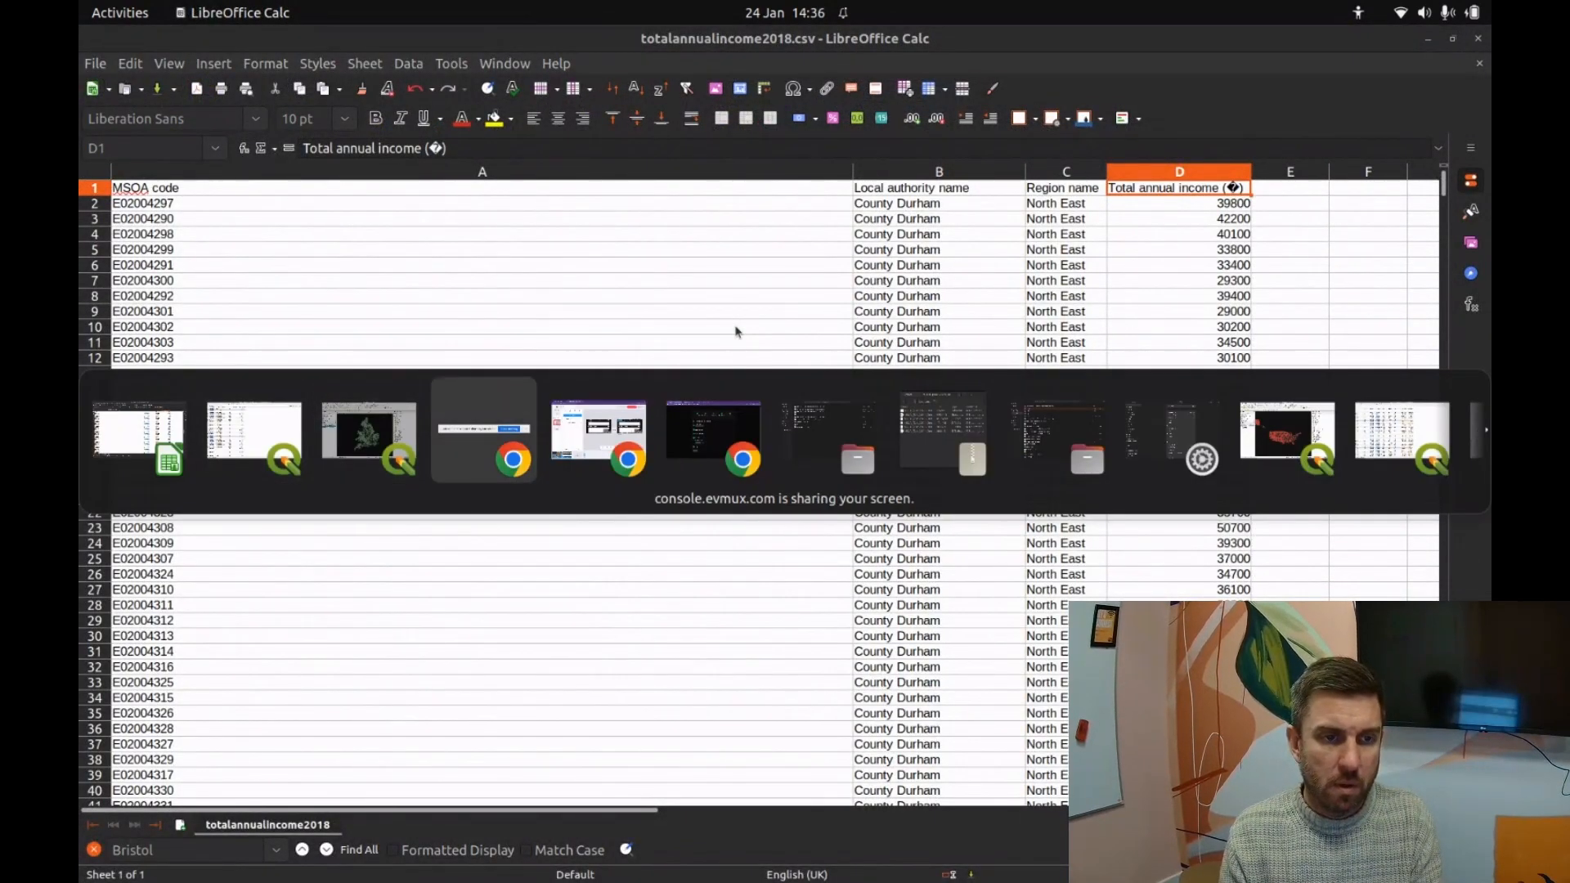
key(alt+shift+Tab)
key(alt+shift+Tab)
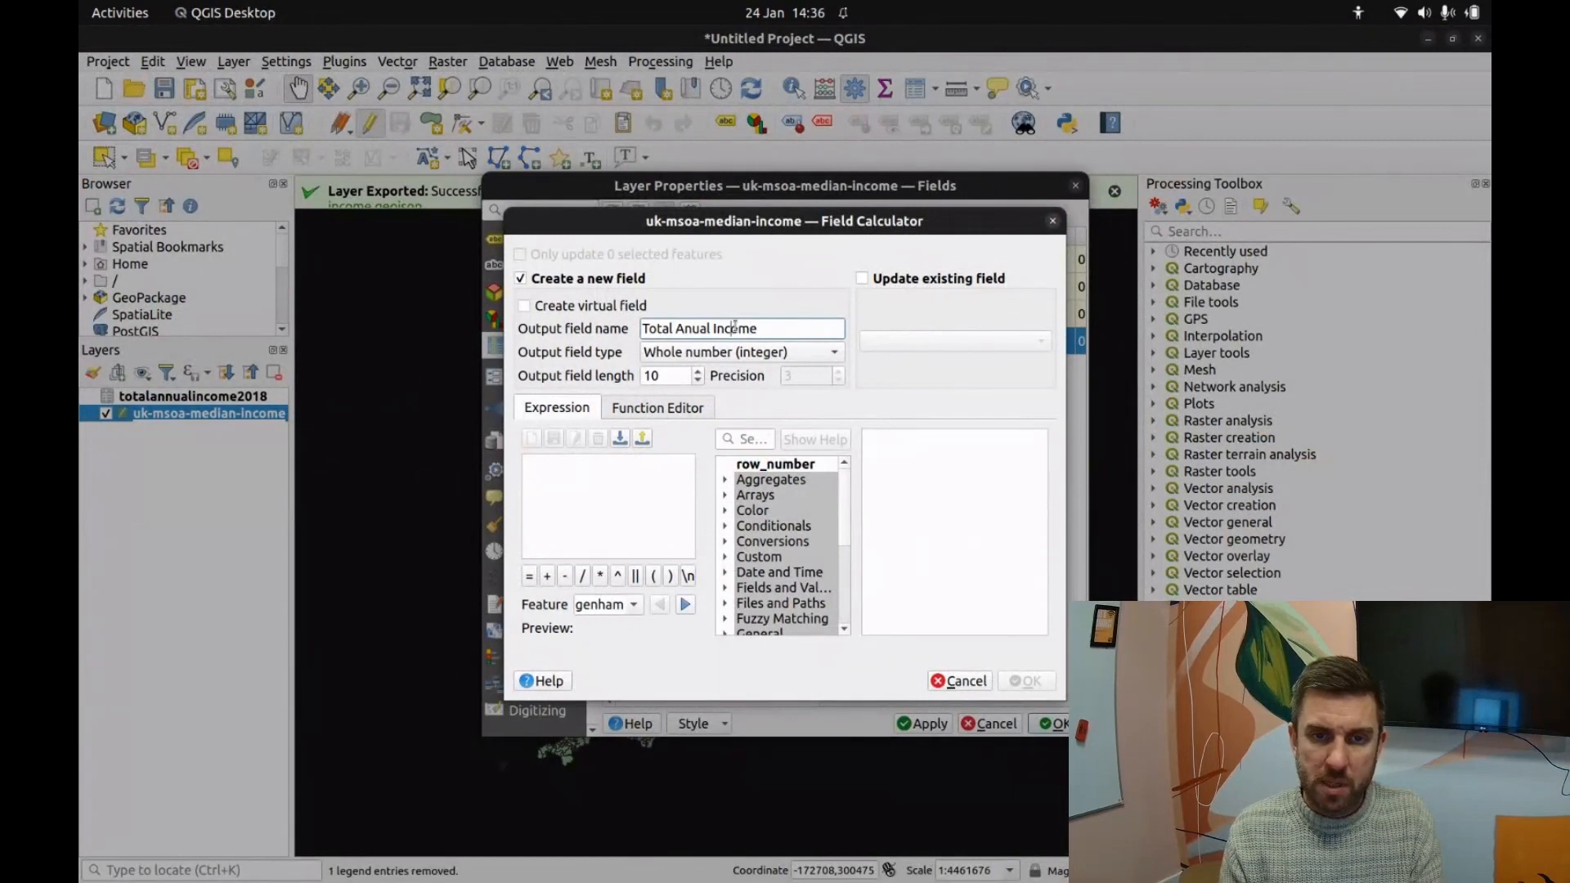
text(n)
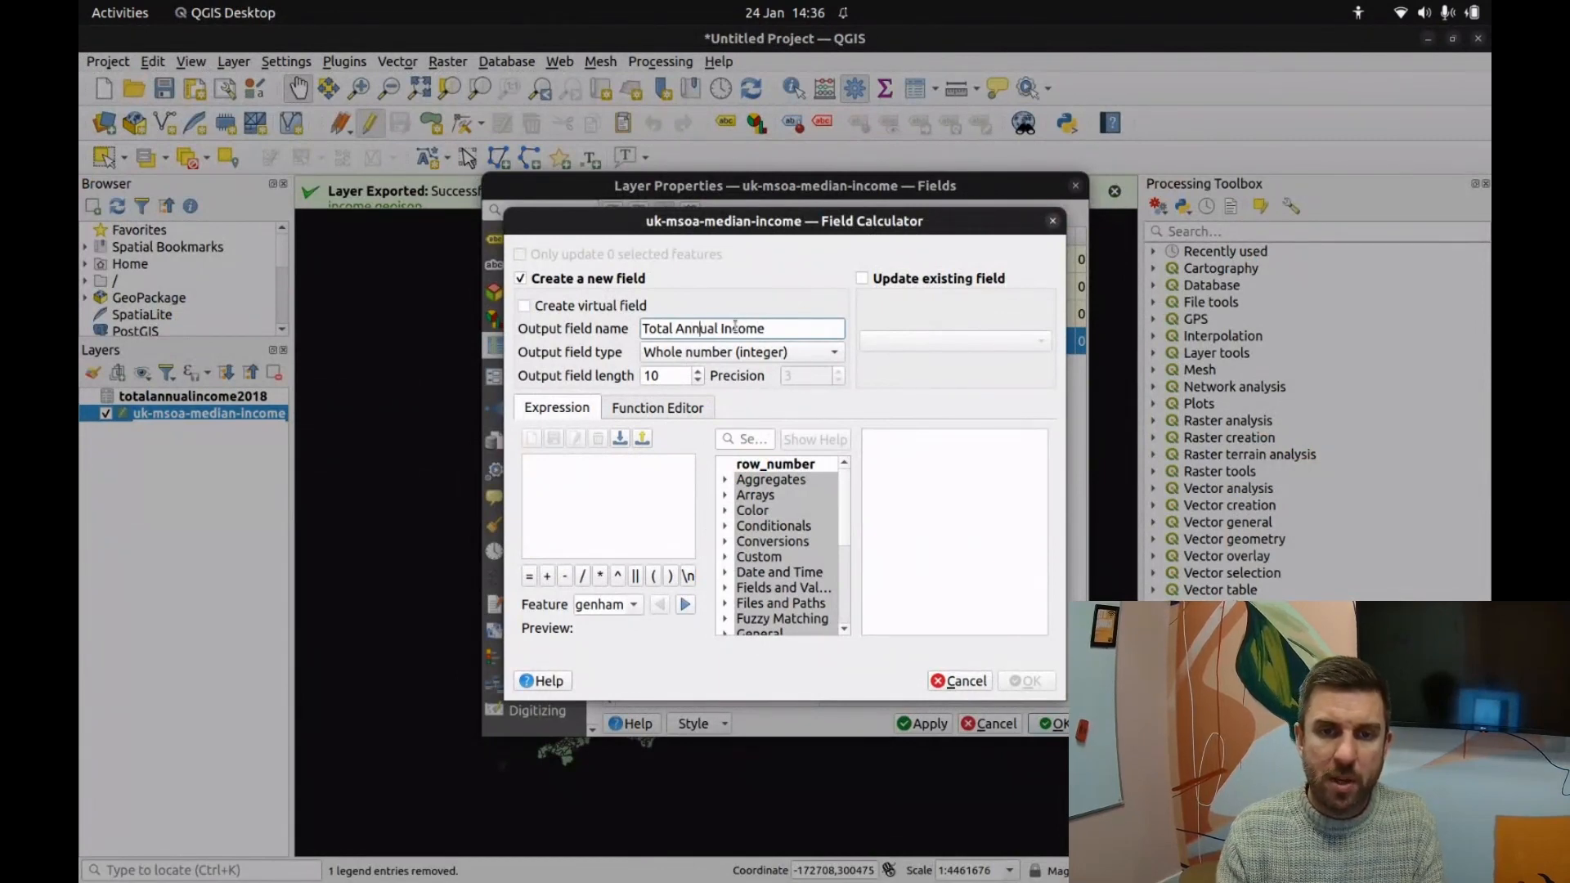
Step: Insert the existing _Total annual income text field as the expression that fills the new field
click(636, 490)
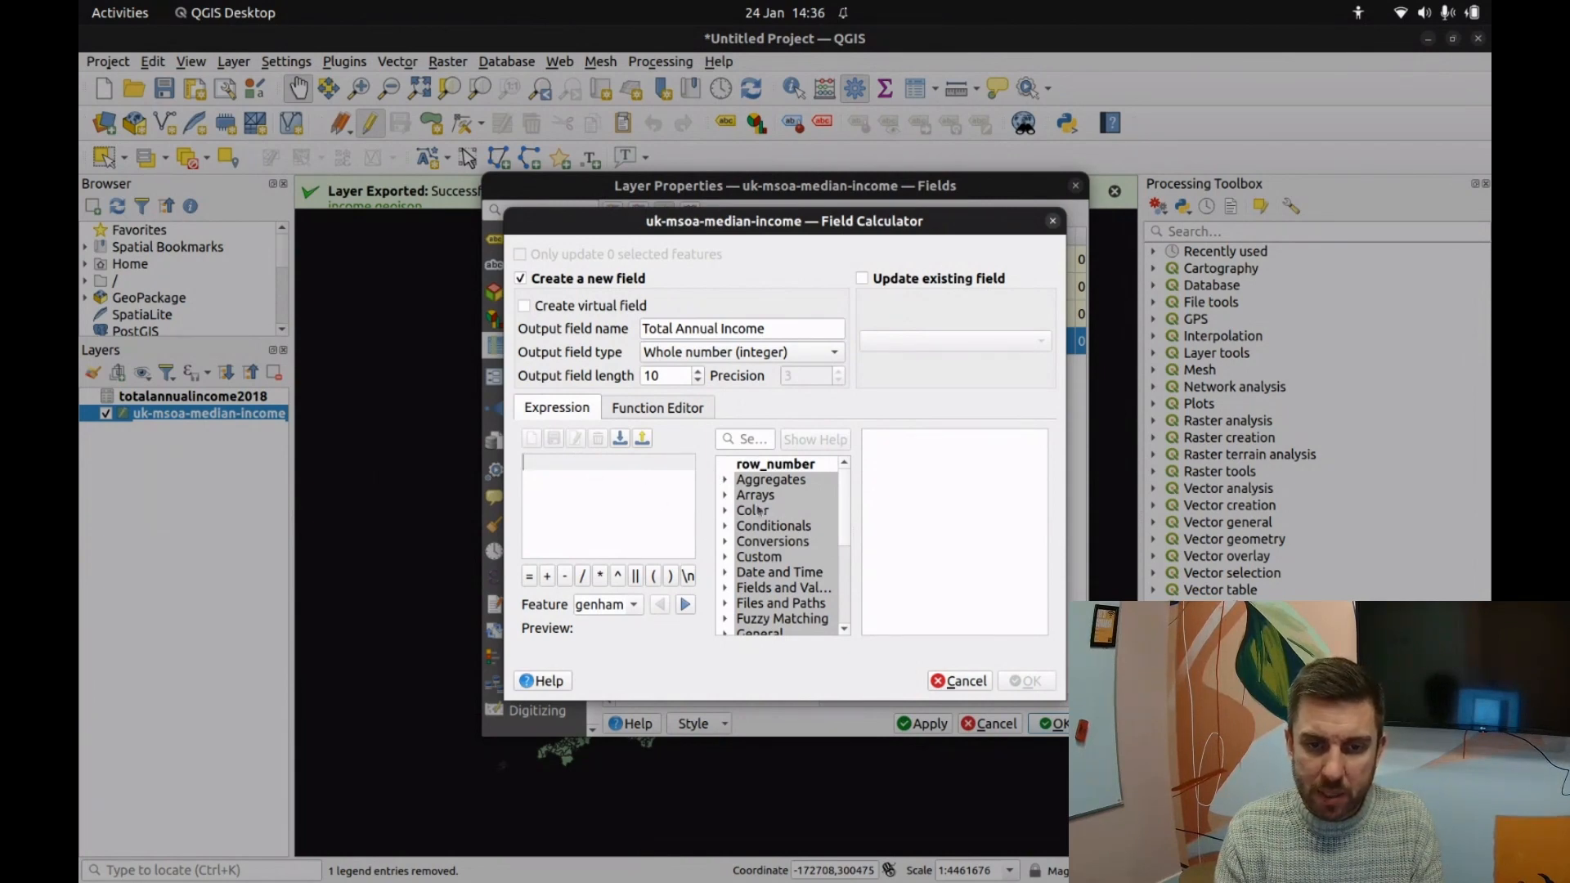
scroll(756, 547, down, 1)
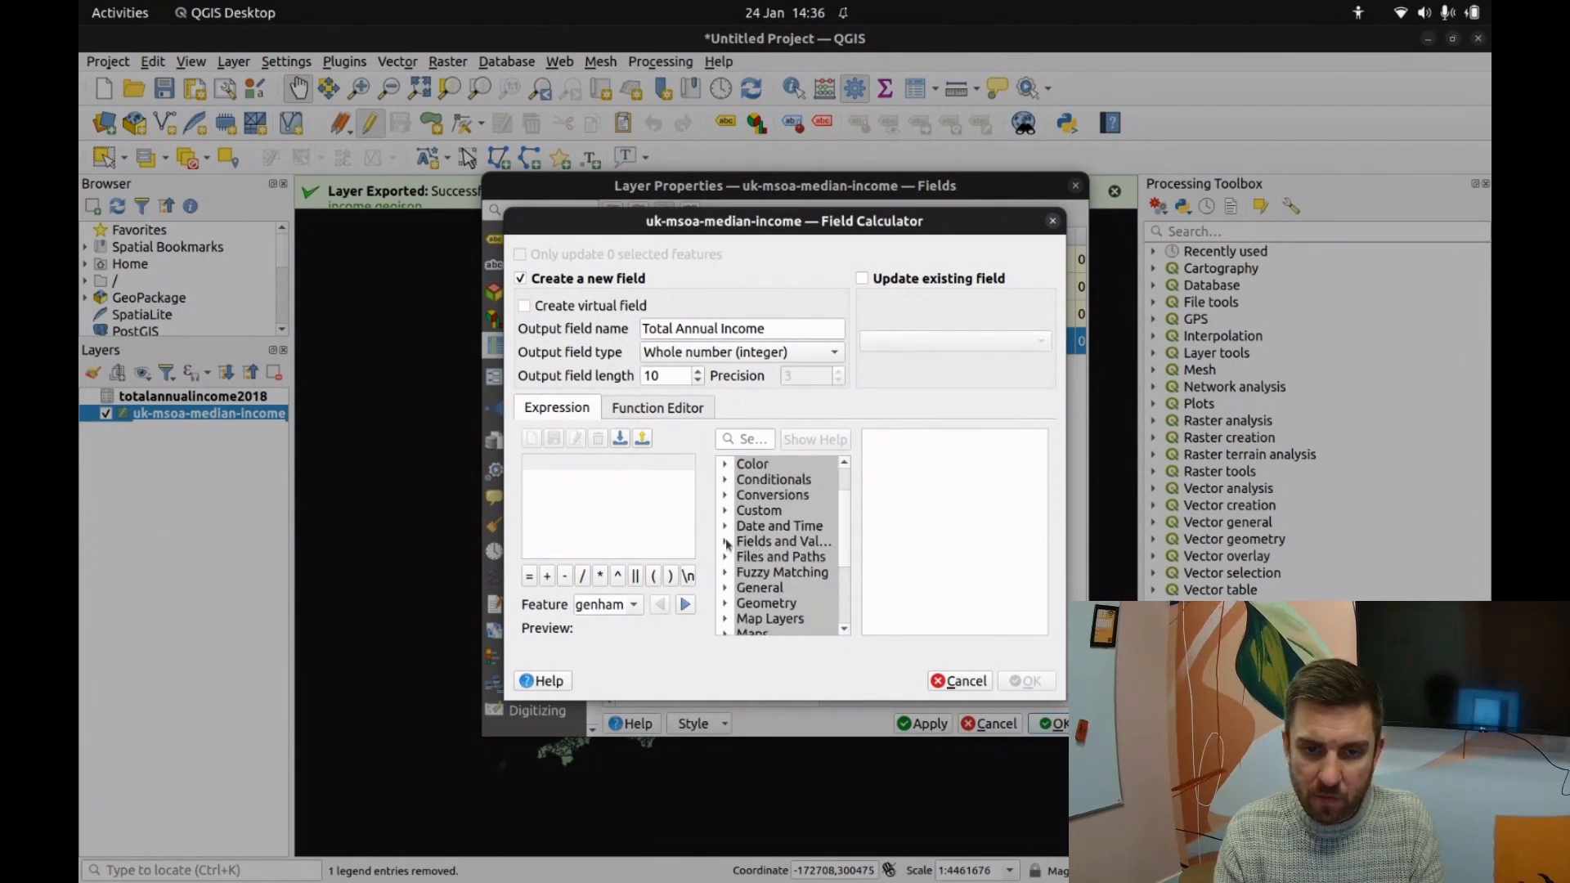
click(725, 542)
scroll(770, 555, down, 1)
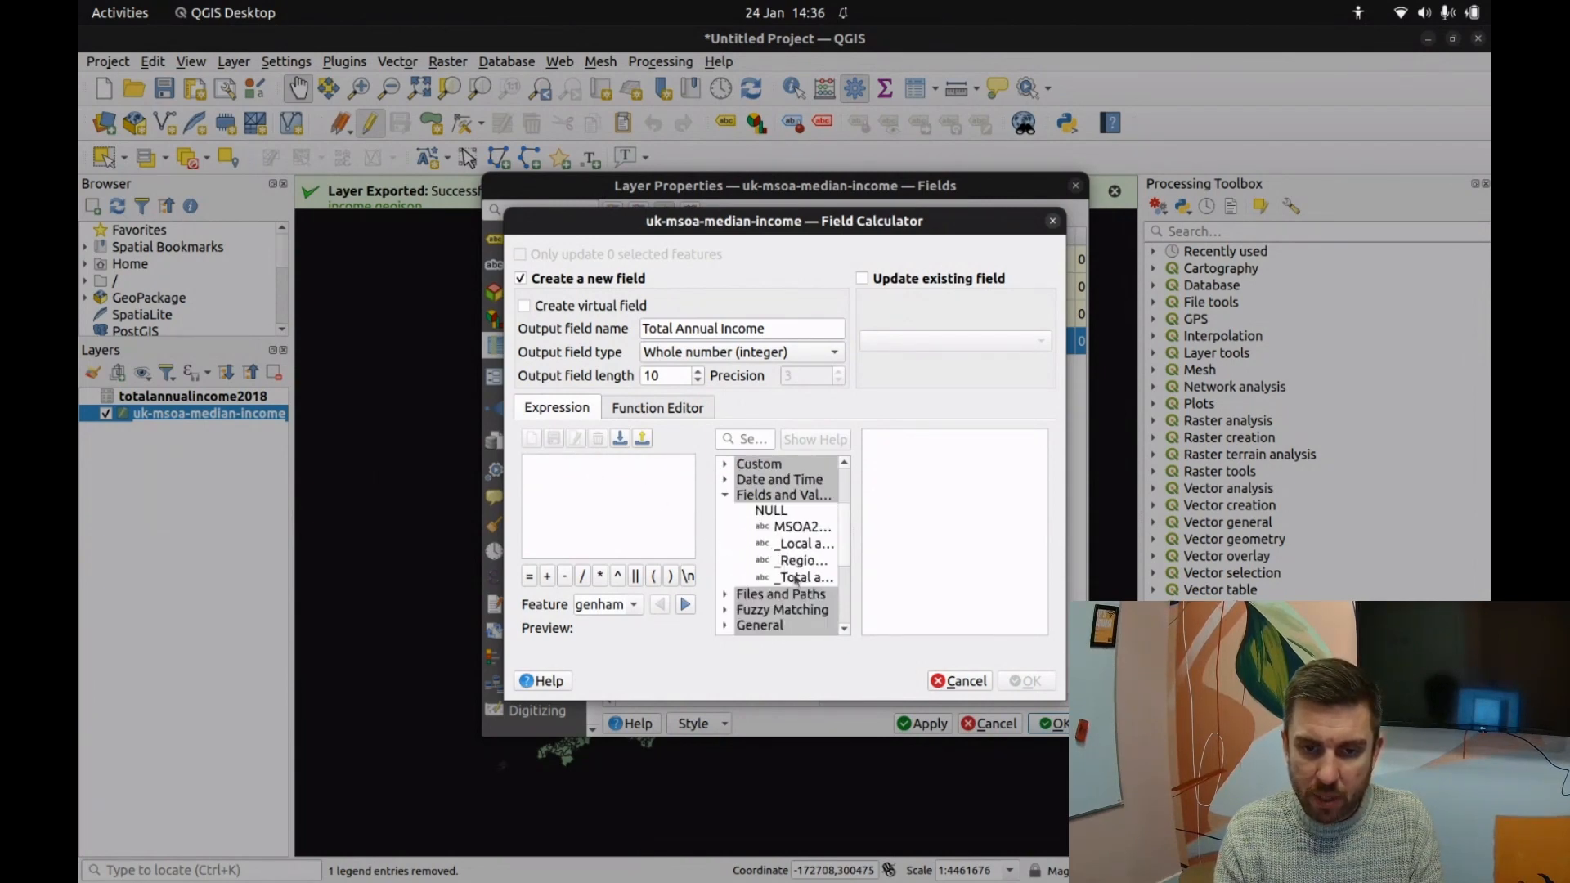
double_click(793, 578)
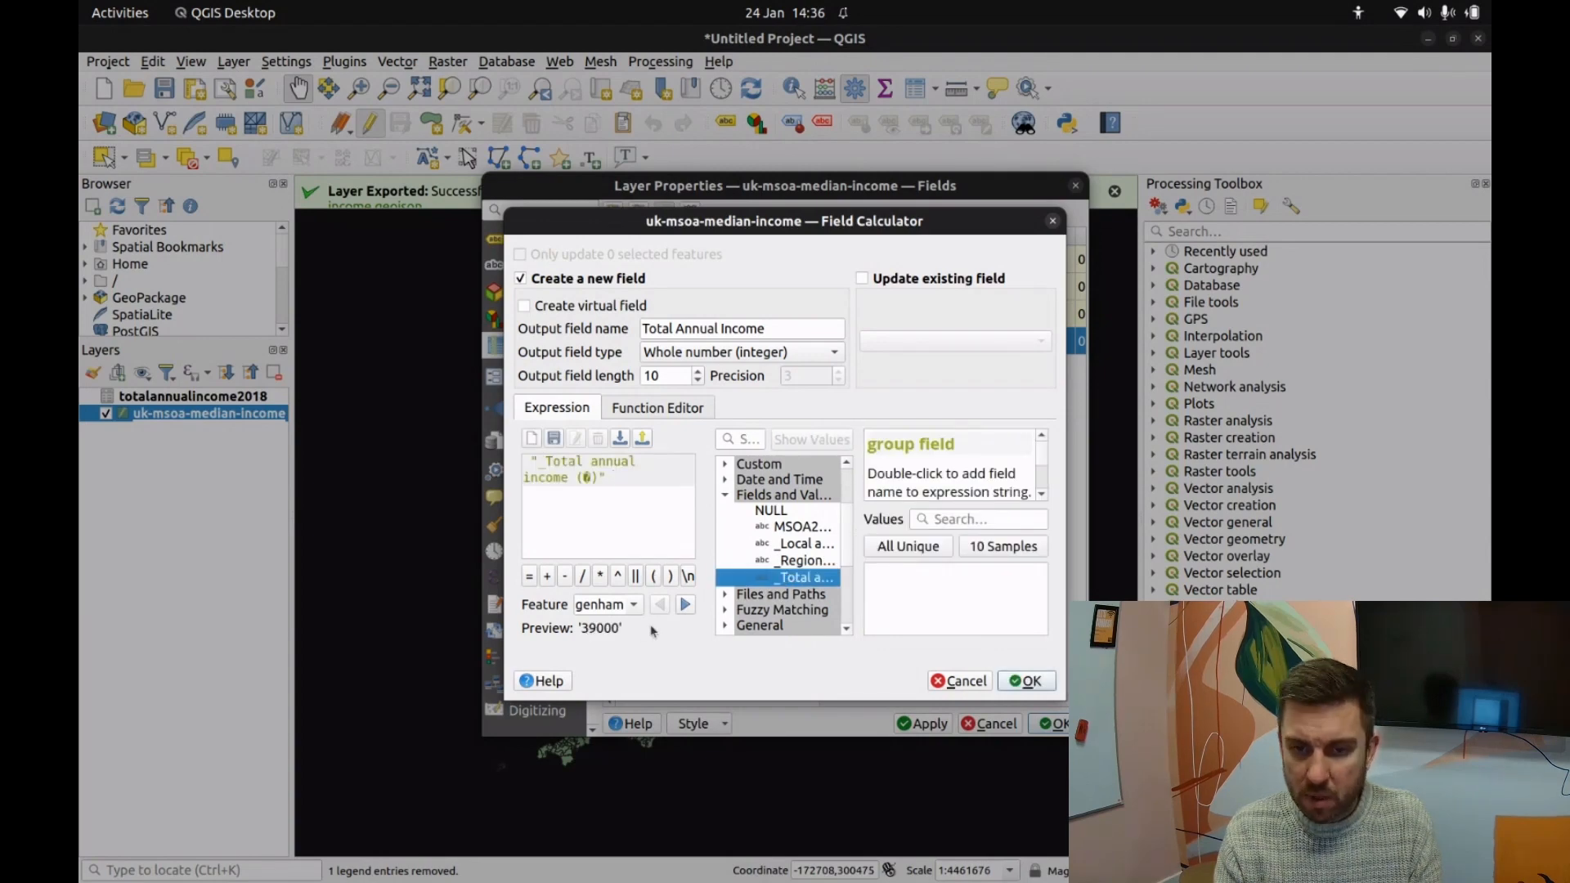
Step: Load ten sample values of the original income field and look through them for non-numeric entries
click(994, 550)
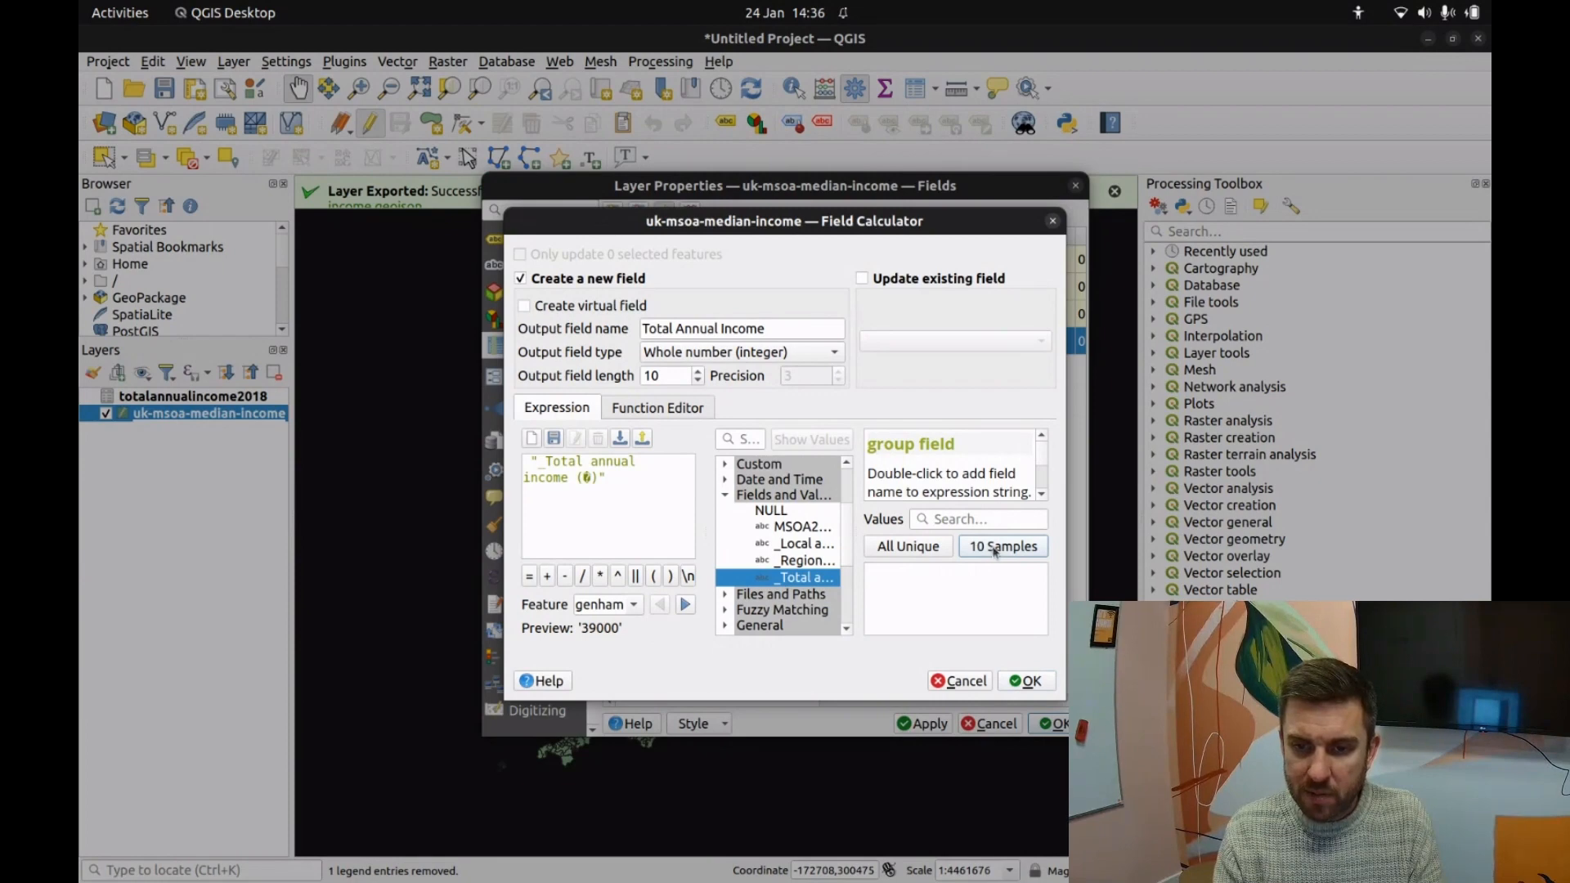
click(1014, 551)
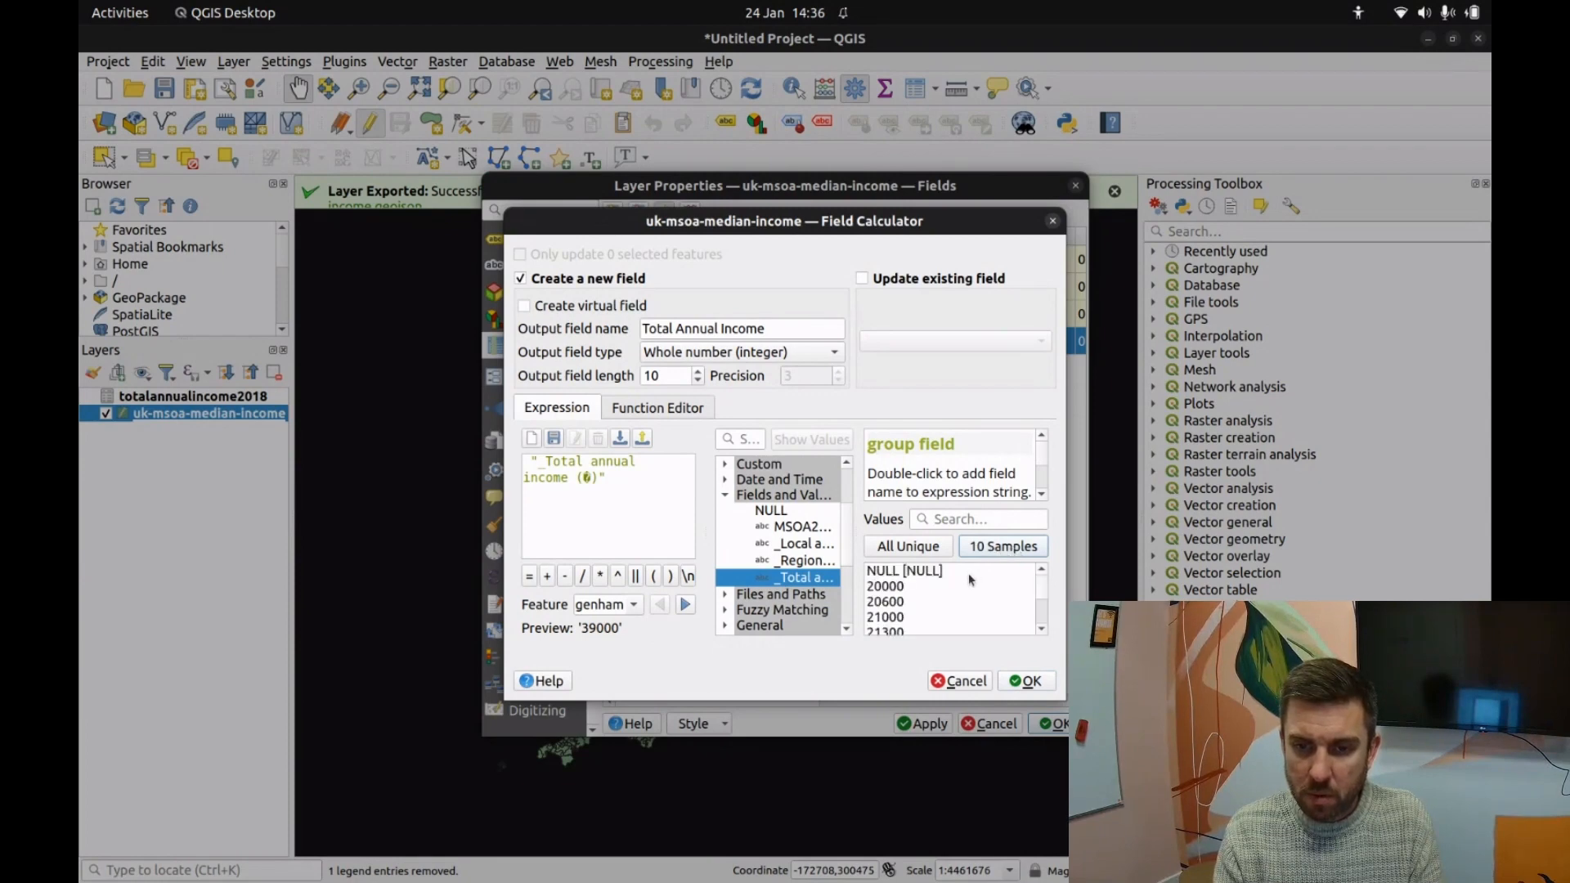
scroll(936, 576, down, 3)
scroll(936, 576, up, 3)
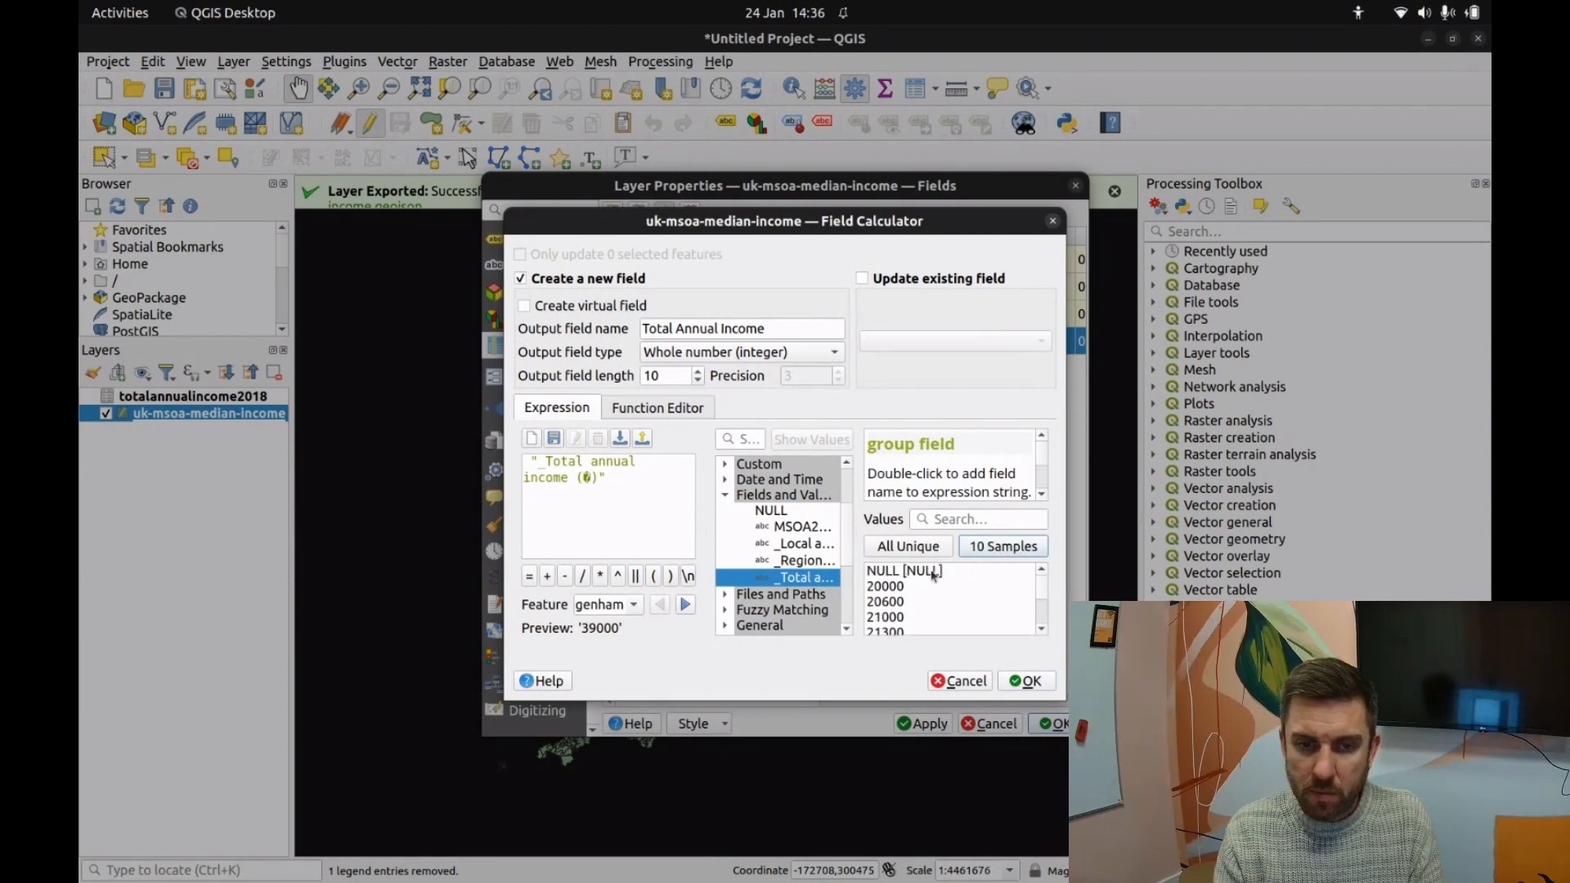
scroll(935, 575, down, 3)
scroll(932, 575, up, 3)
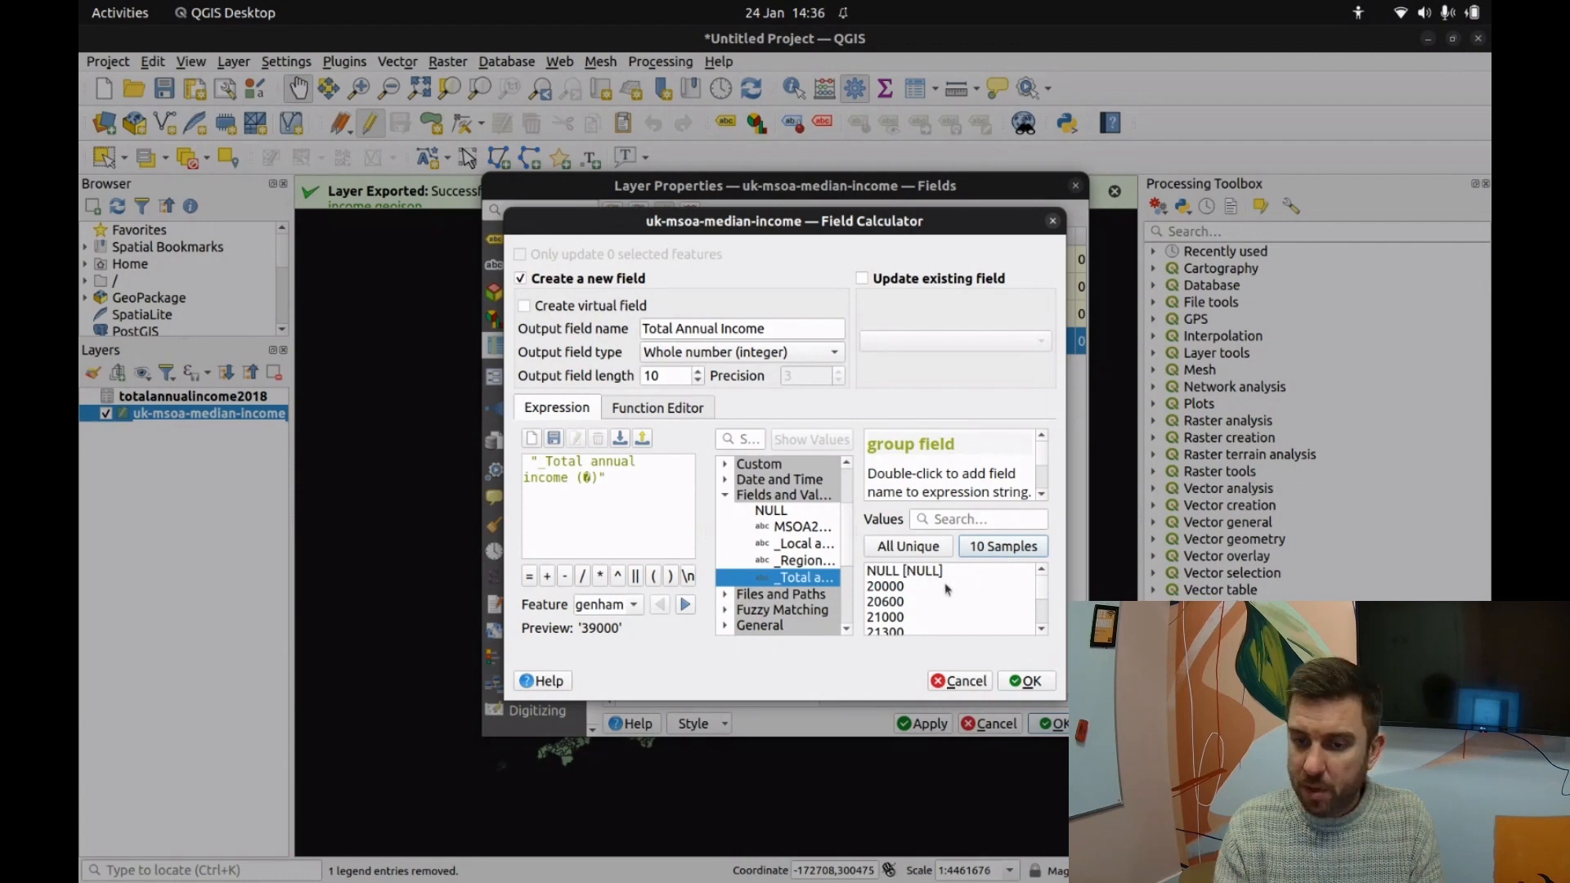
Step: Create the whole-number Total Annual Income field, review the layer's field list, and accept the layer properties
click(1027, 682)
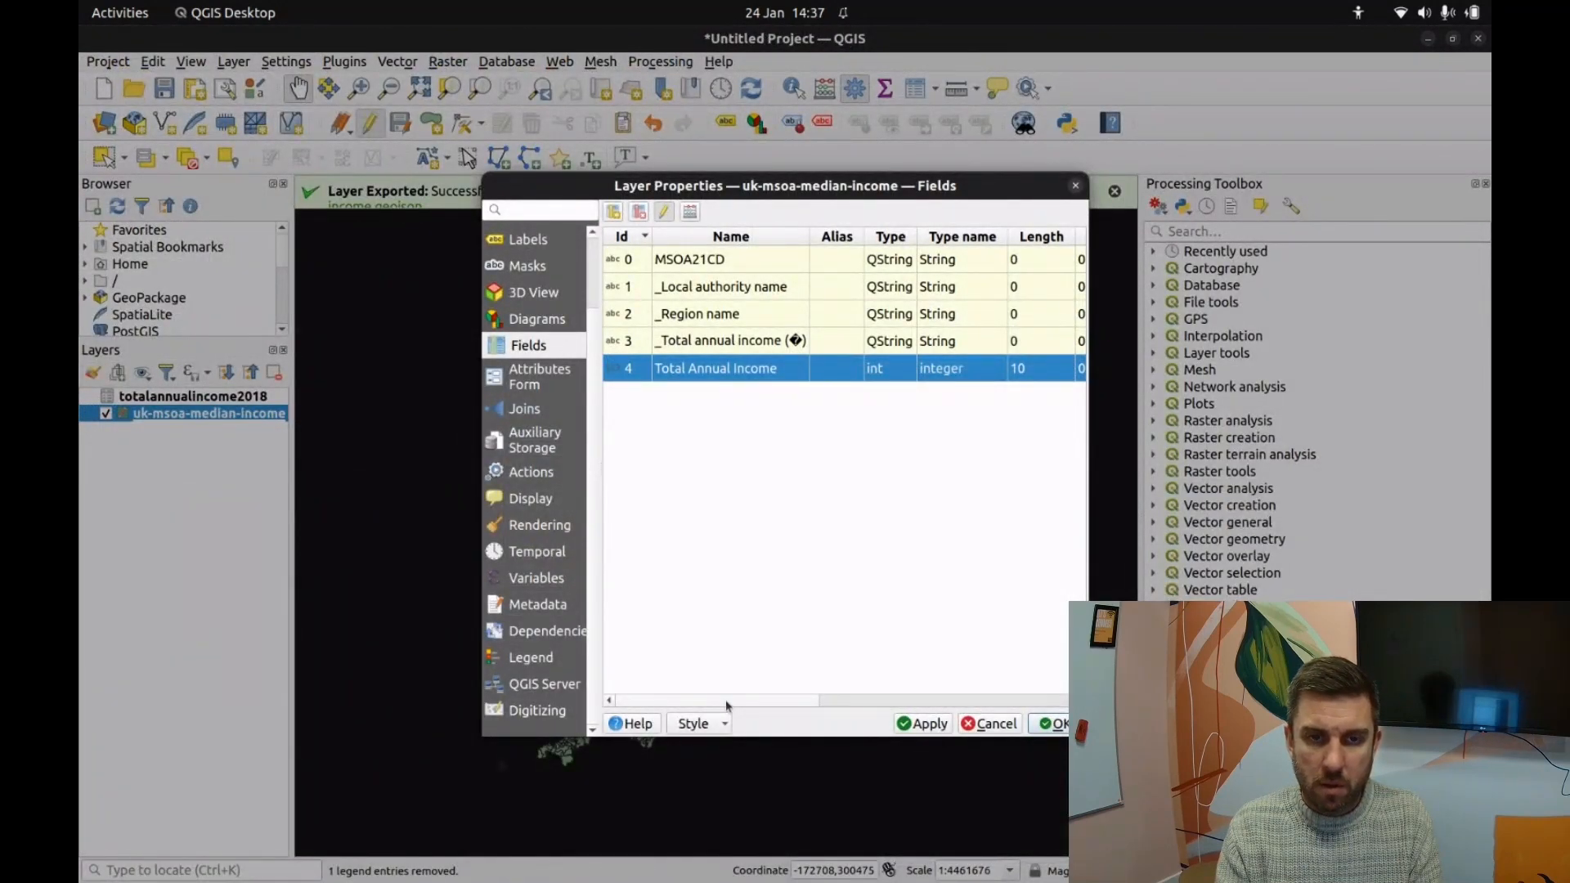
drag(726, 702, 905, 679)
scroll(905, 679, left, 5)
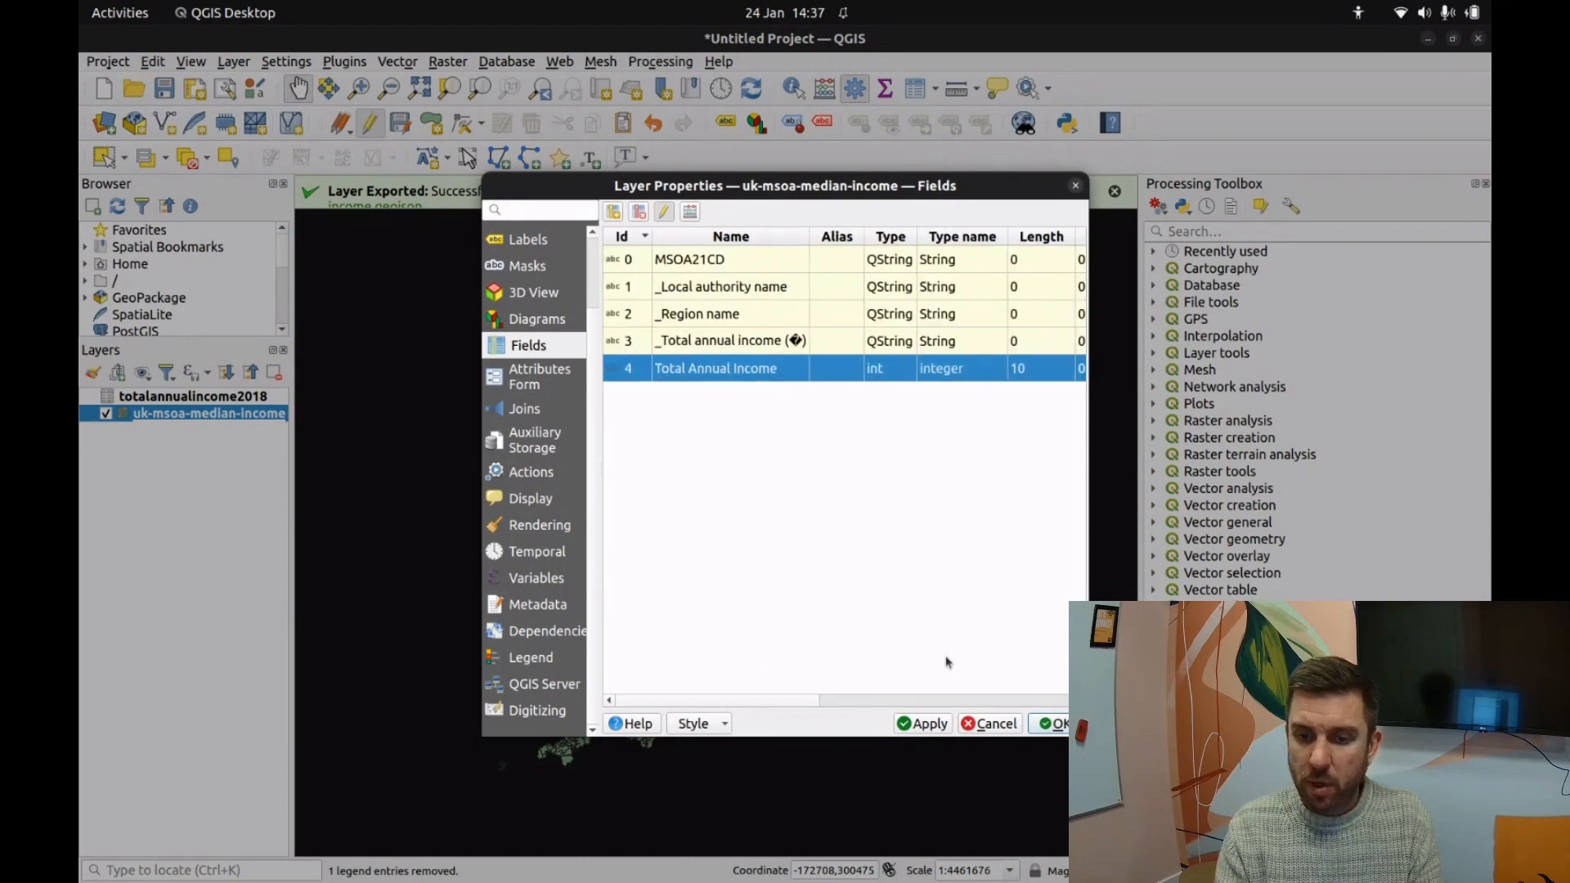
click(1058, 724)
Step: Open the uk-msoa-median-income attribute table and compare the new Total Annual Income values with the original income column
right_click(209, 414)
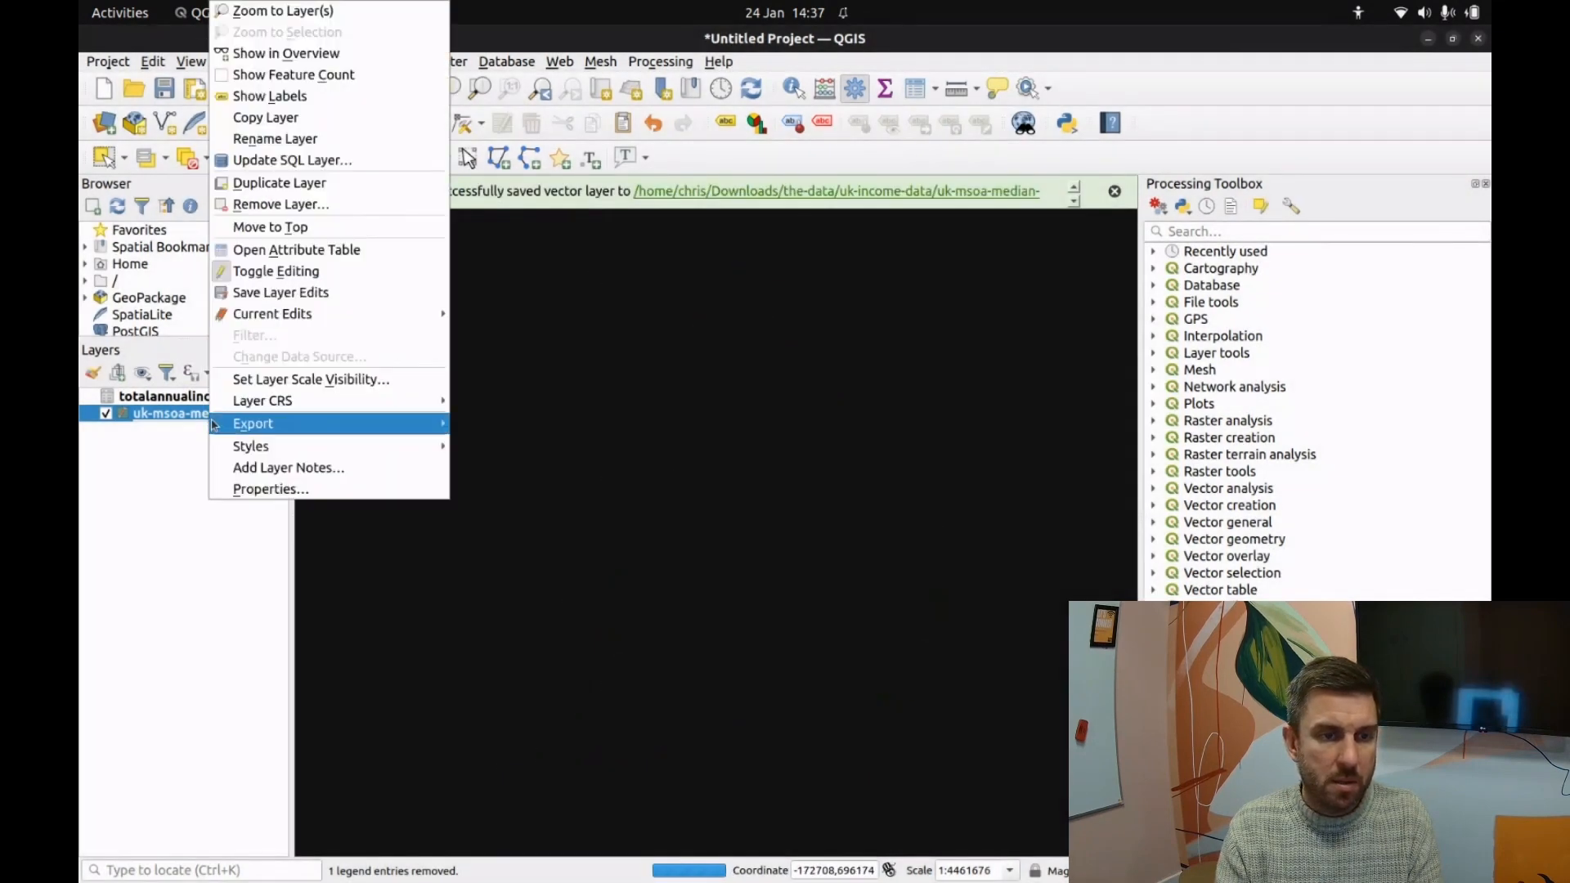
click(346, 267)
key(F6)
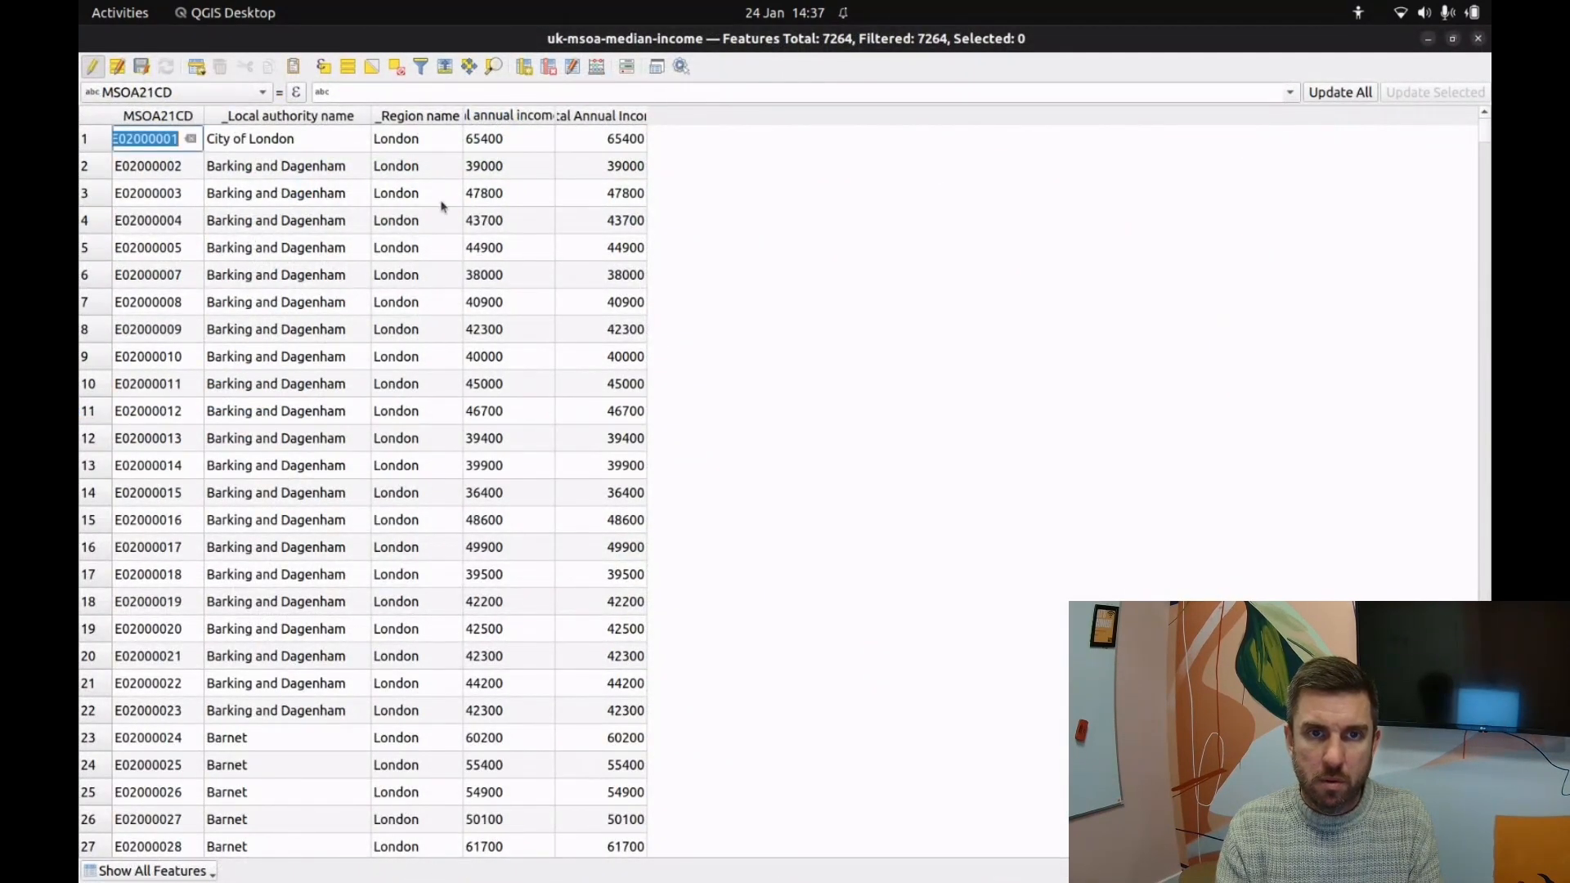
scroll(547, 229, down, 8)
scroll(560, 234, up, 4)
click(562, 236)
scroll(562, 238, up, 5)
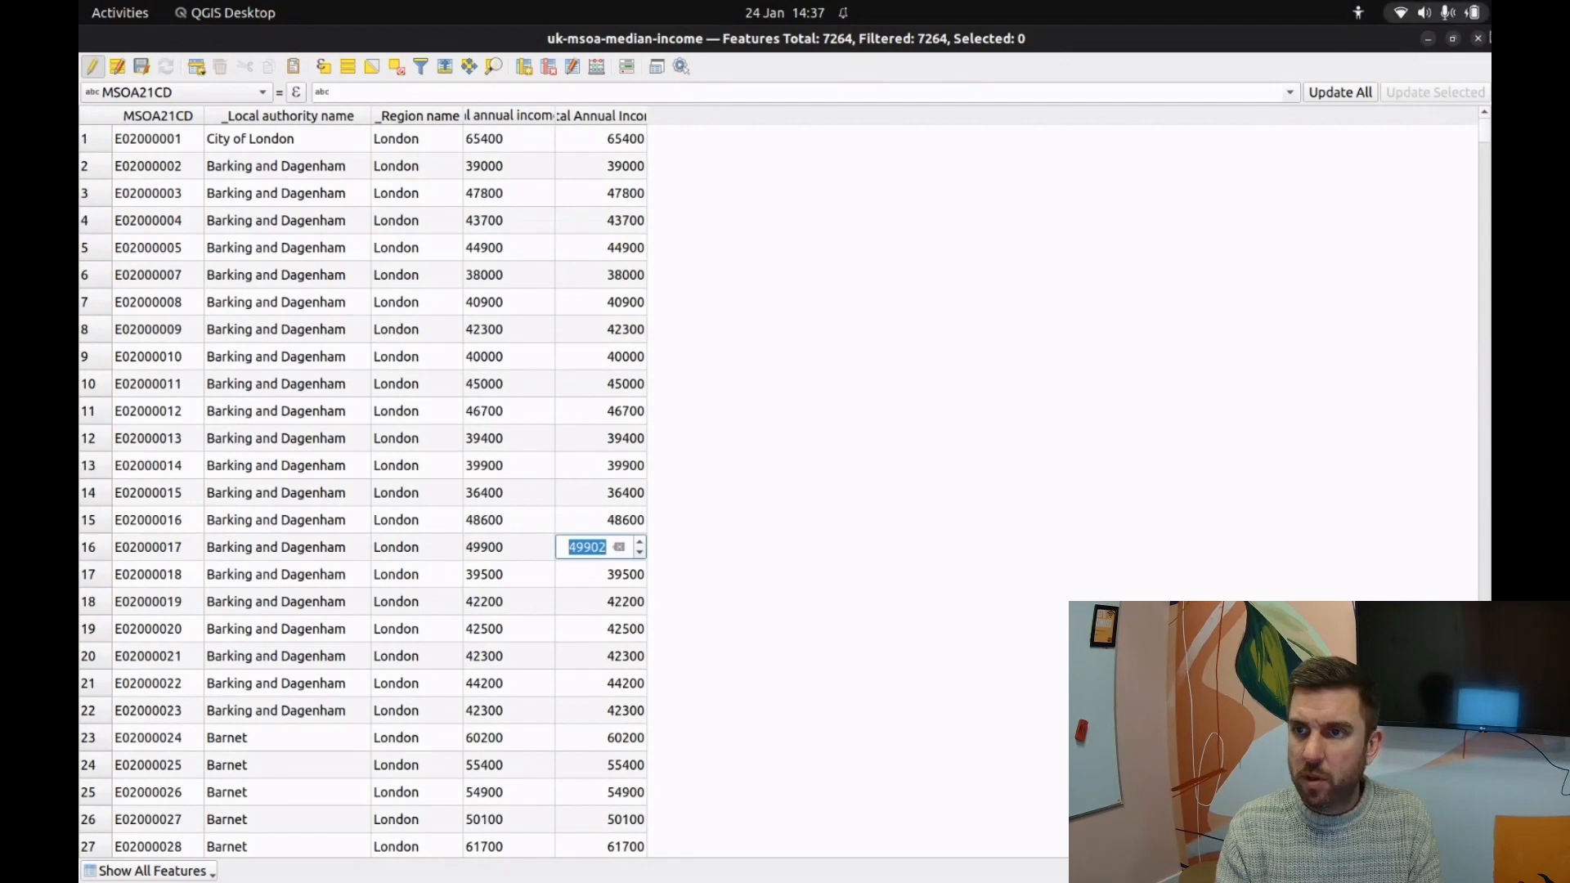
click(1194, 313)
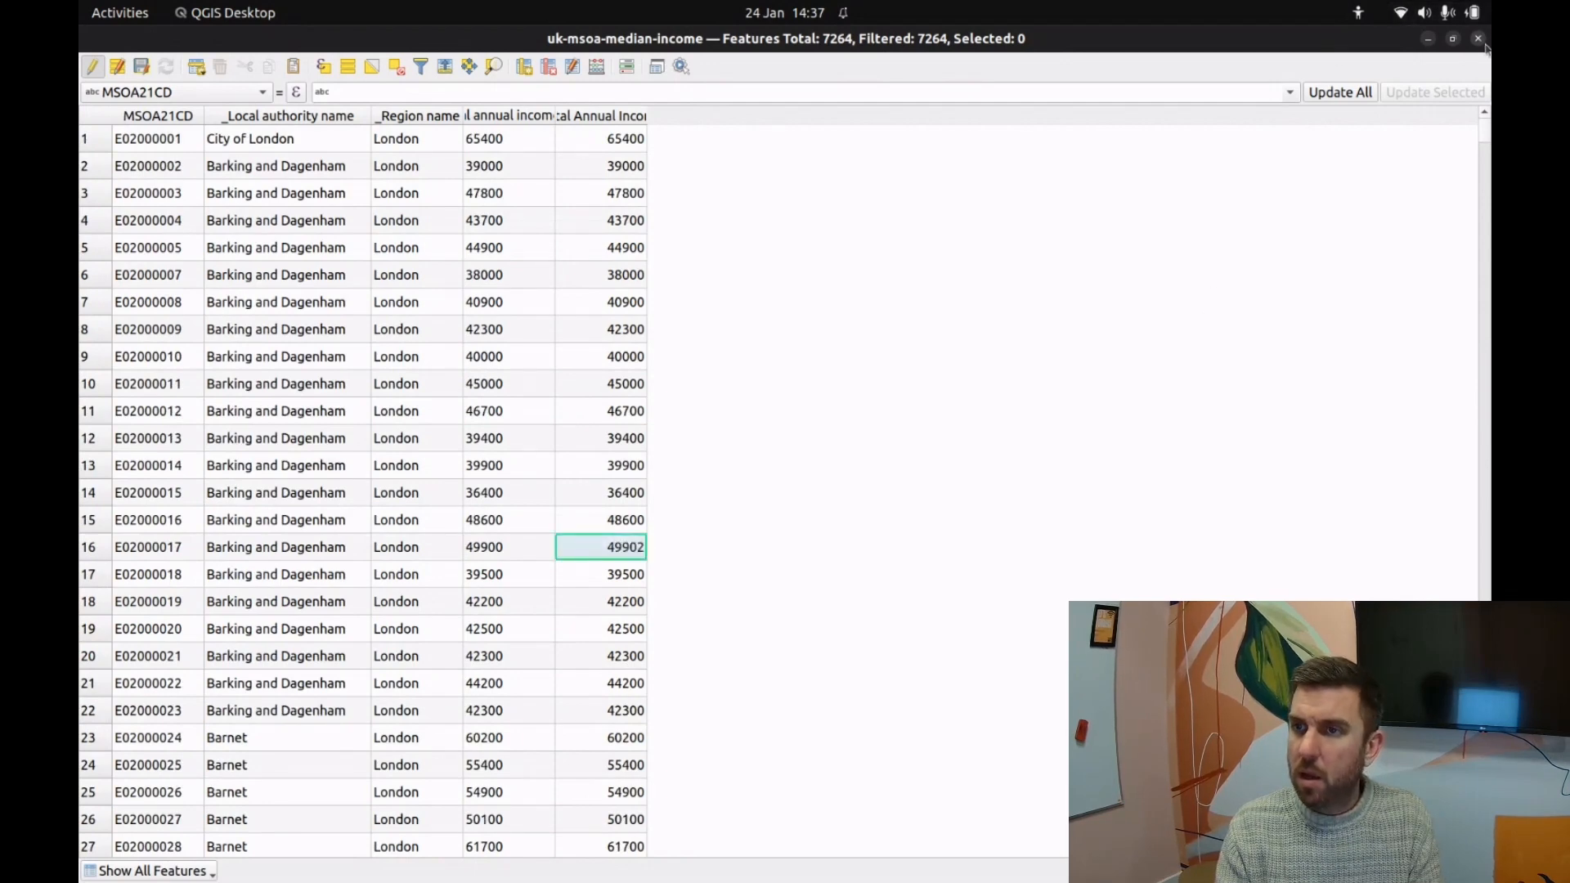
Step: Stop editing the uk-msoa-median-income layer, save its changes, and switch to the mapstack Create Map page in Chrome
click(94, 66)
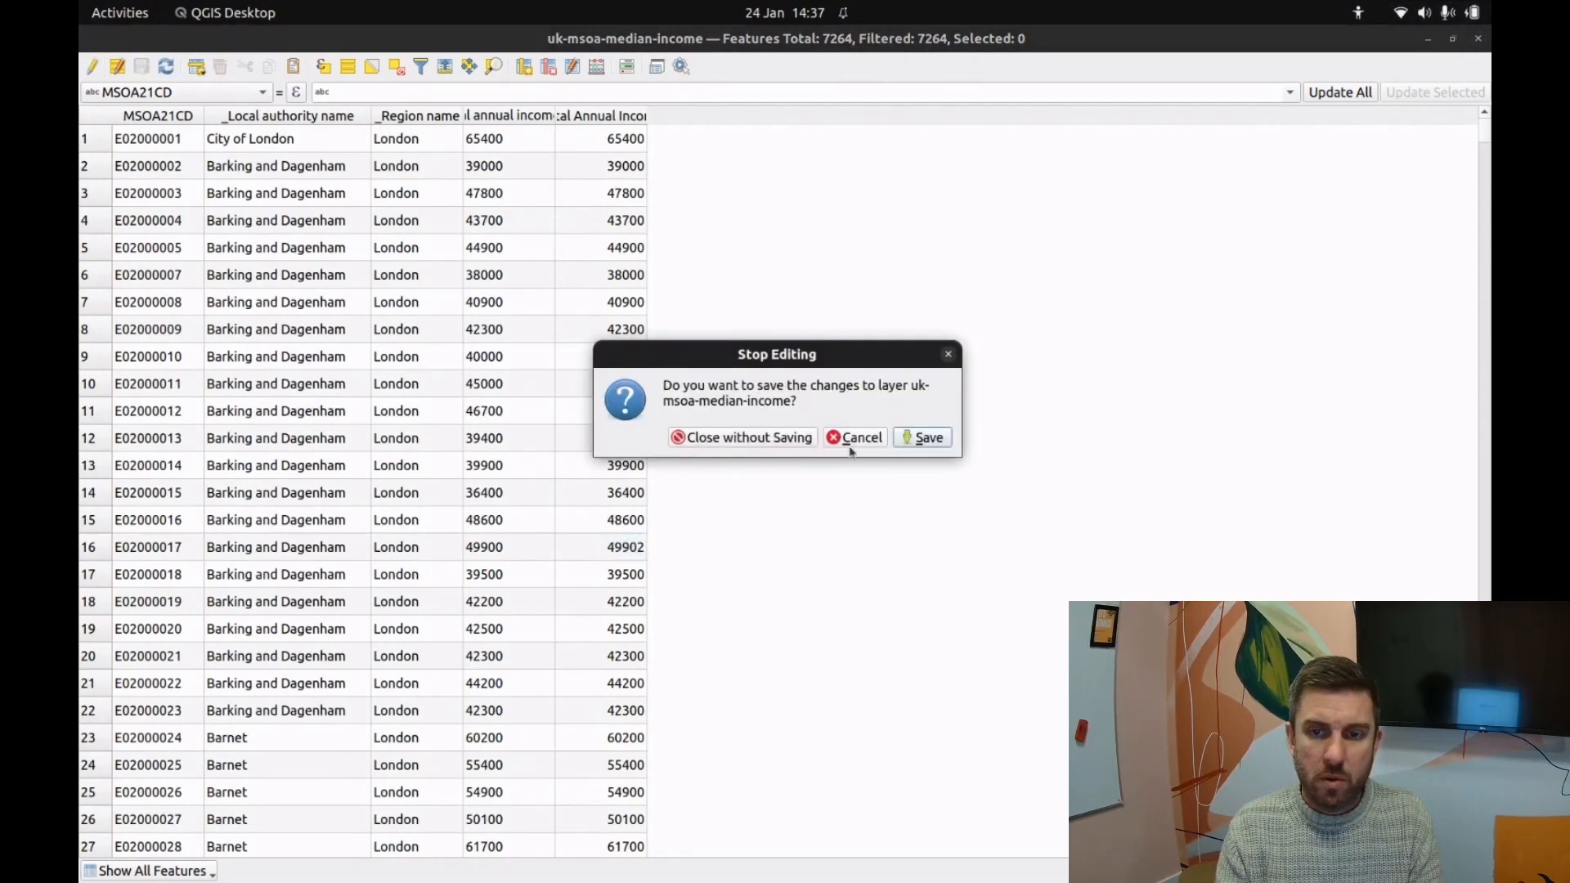
click(922, 439)
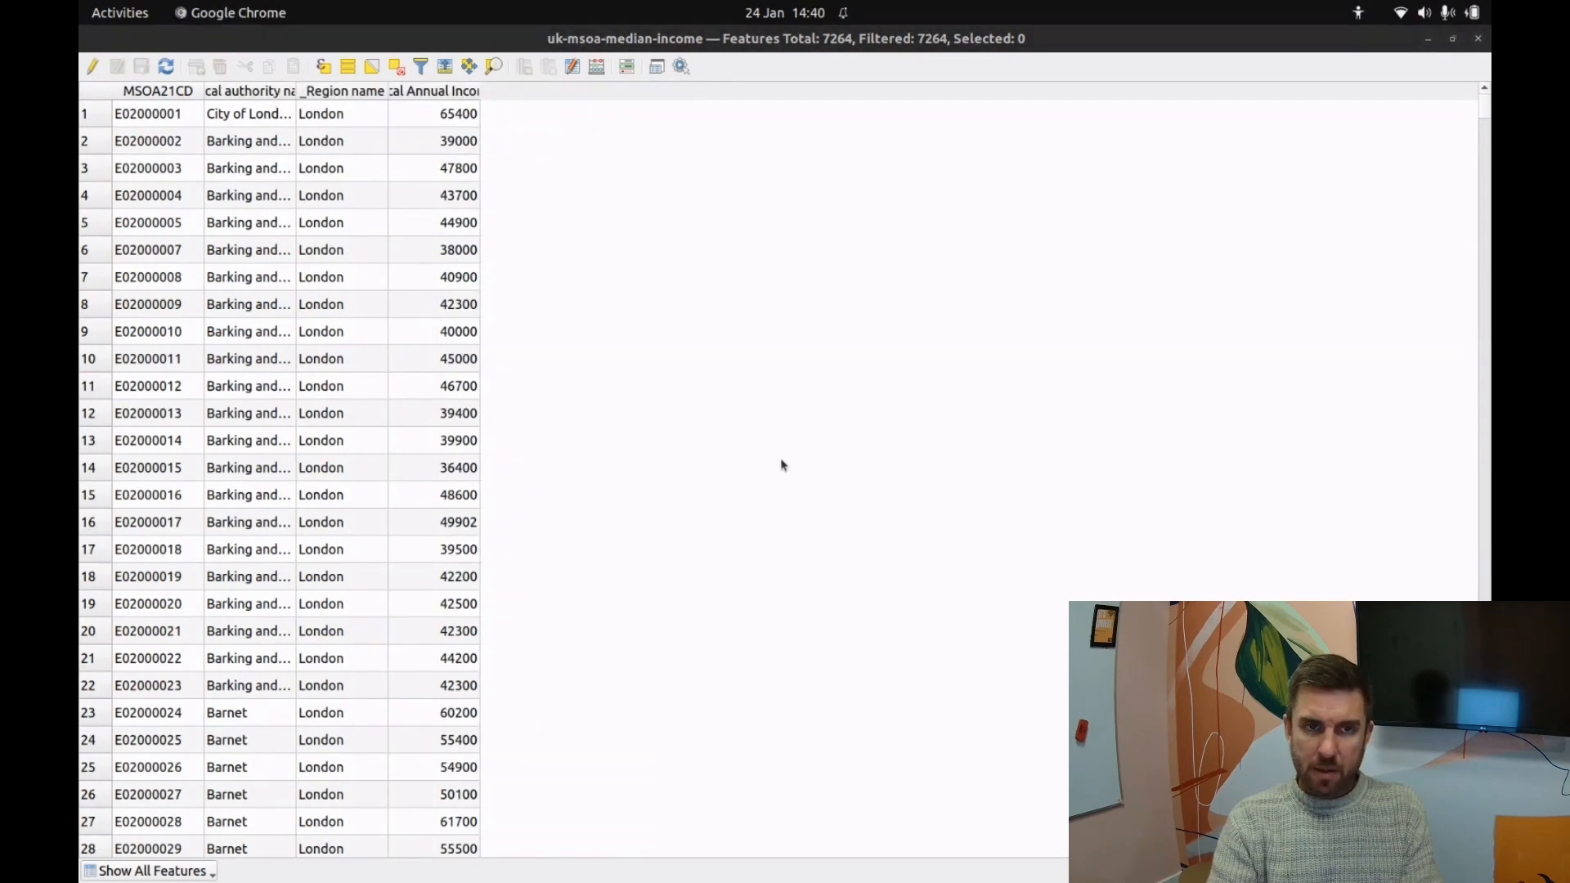
key(alt+Tab)
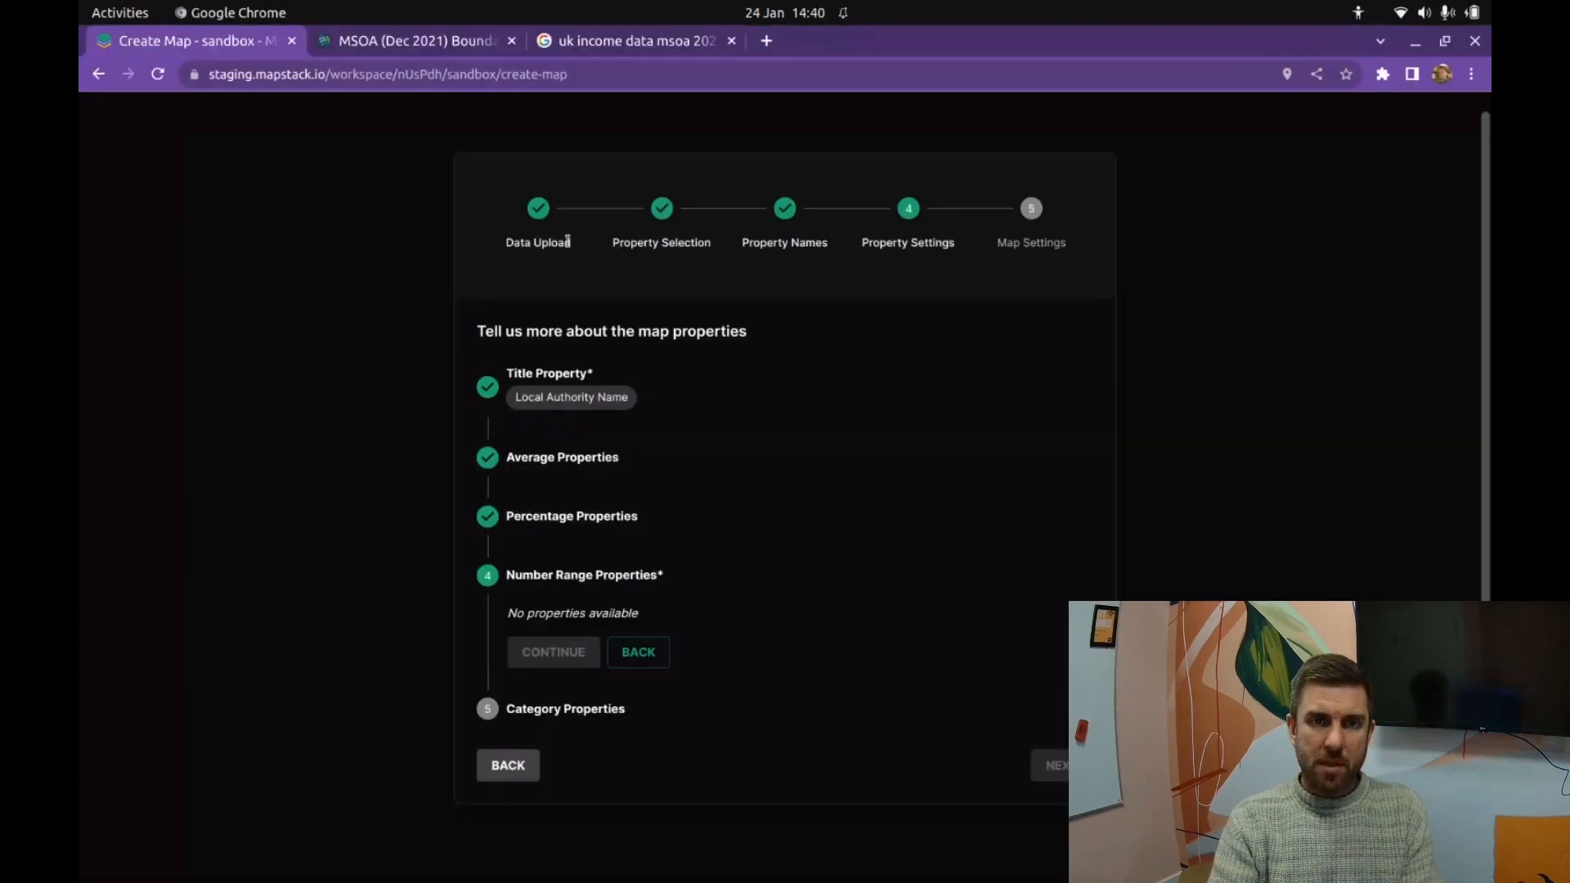
Step: Return to the data upload stage, upload the updated uk-msoa-median-income.geojson file and proceed to property selection
click(520, 771)
click(514, 738)
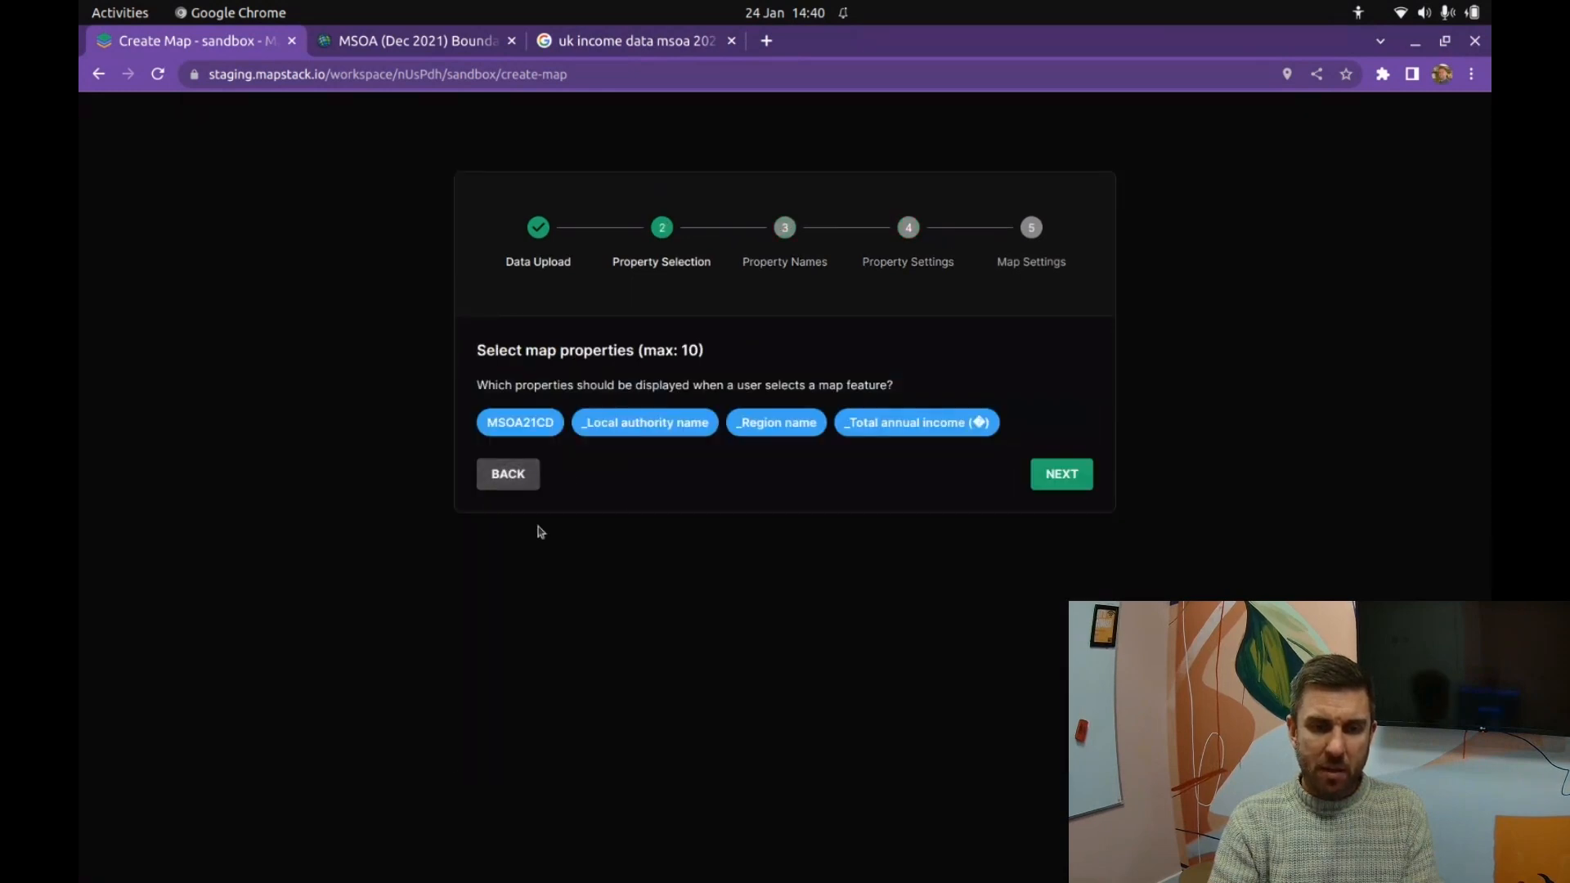
click(522, 468)
click(791, 559)
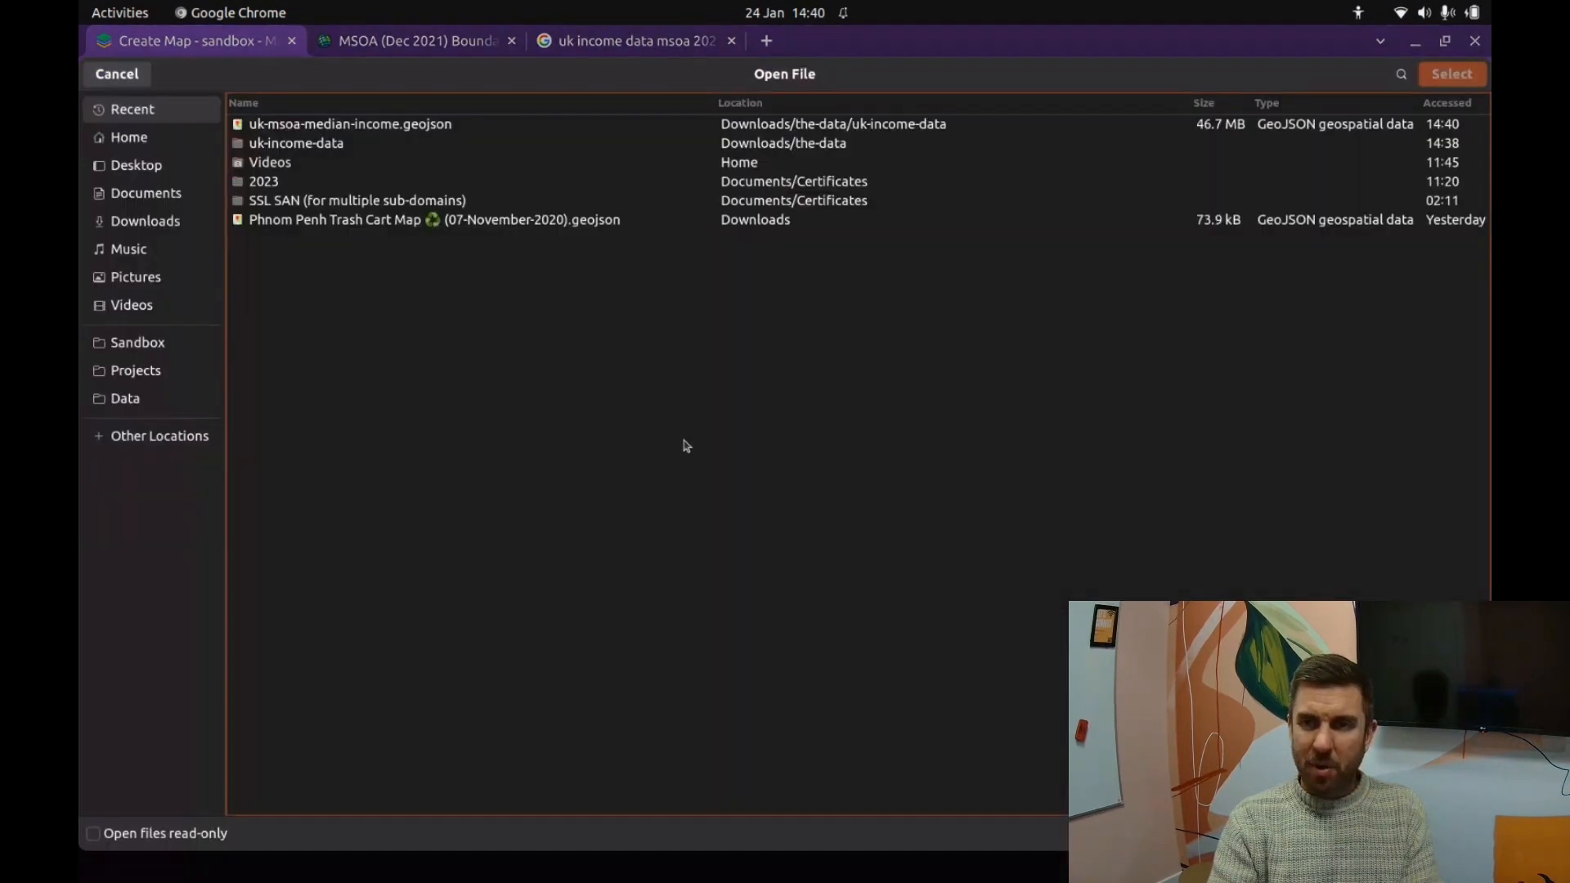
click(358, 127)
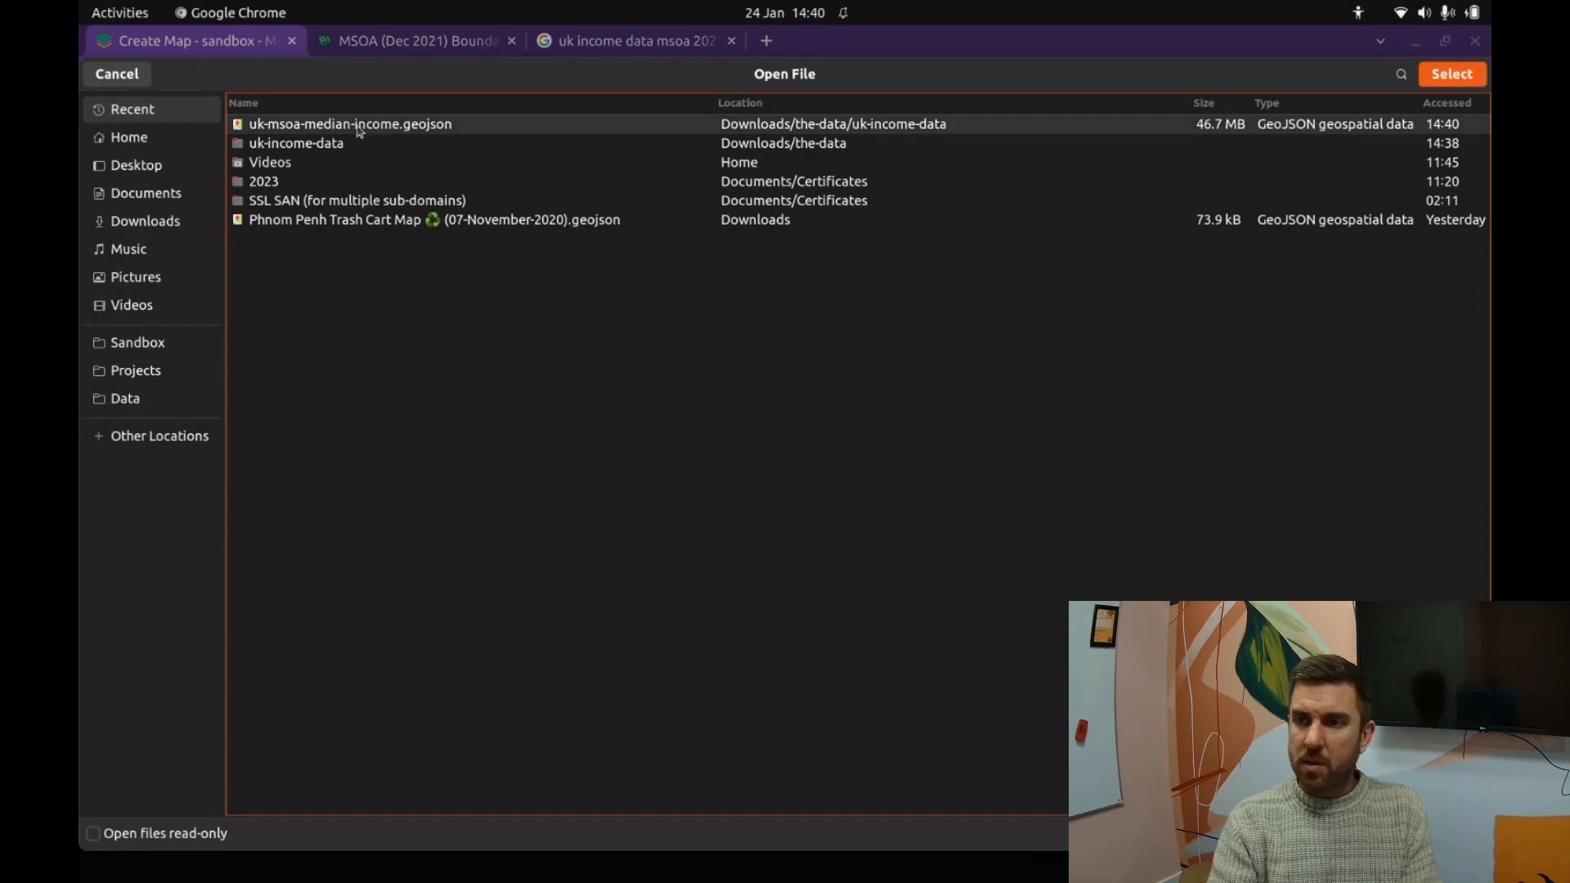
click(1451, 74)
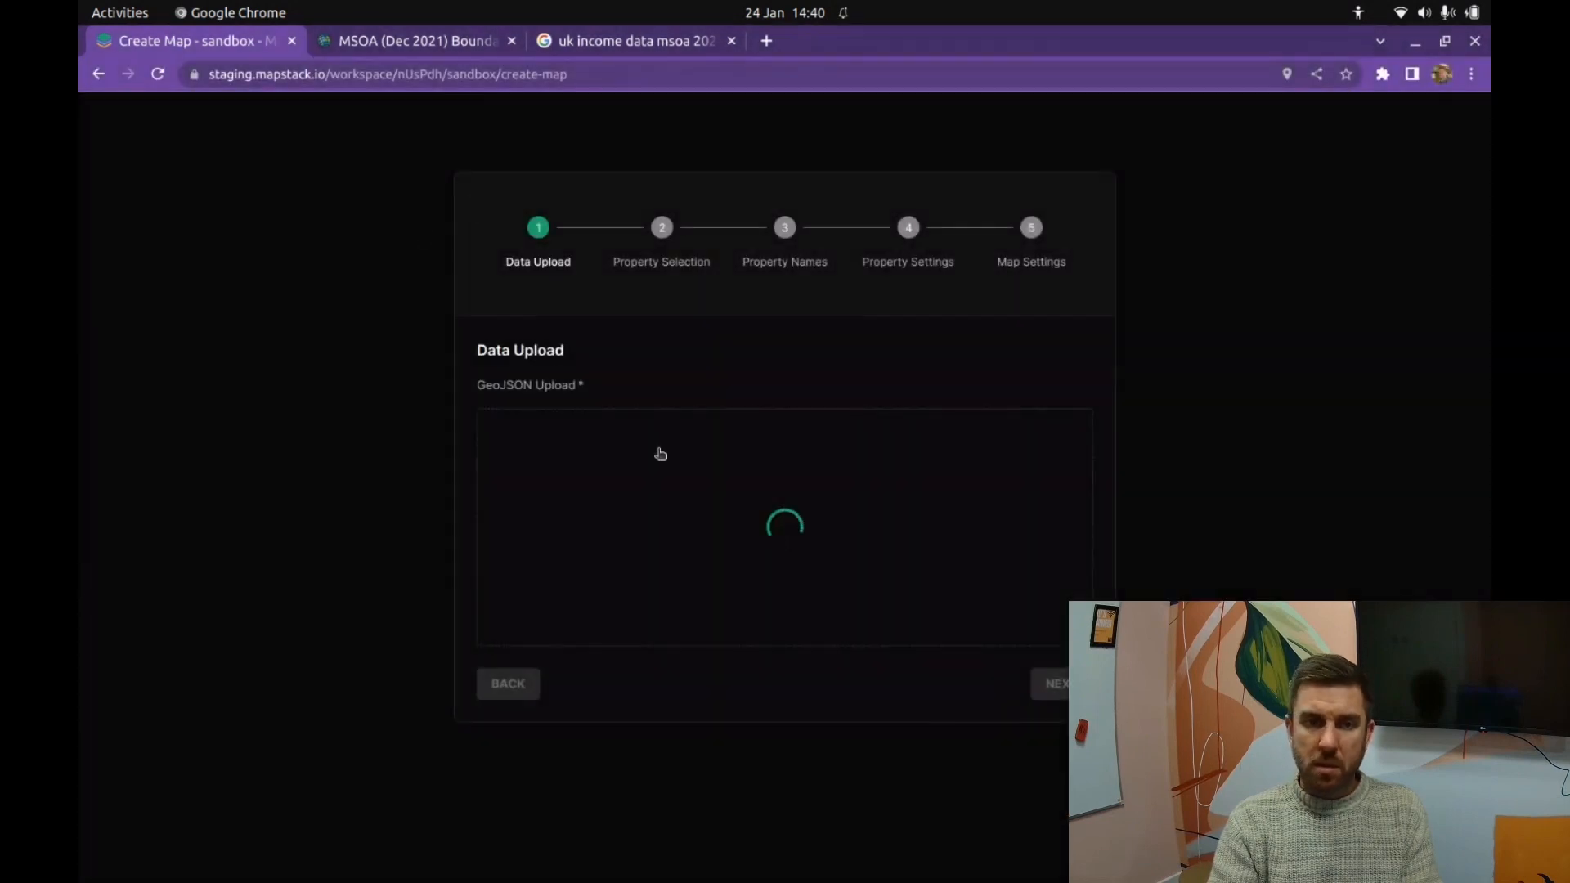
click(1058, 480)
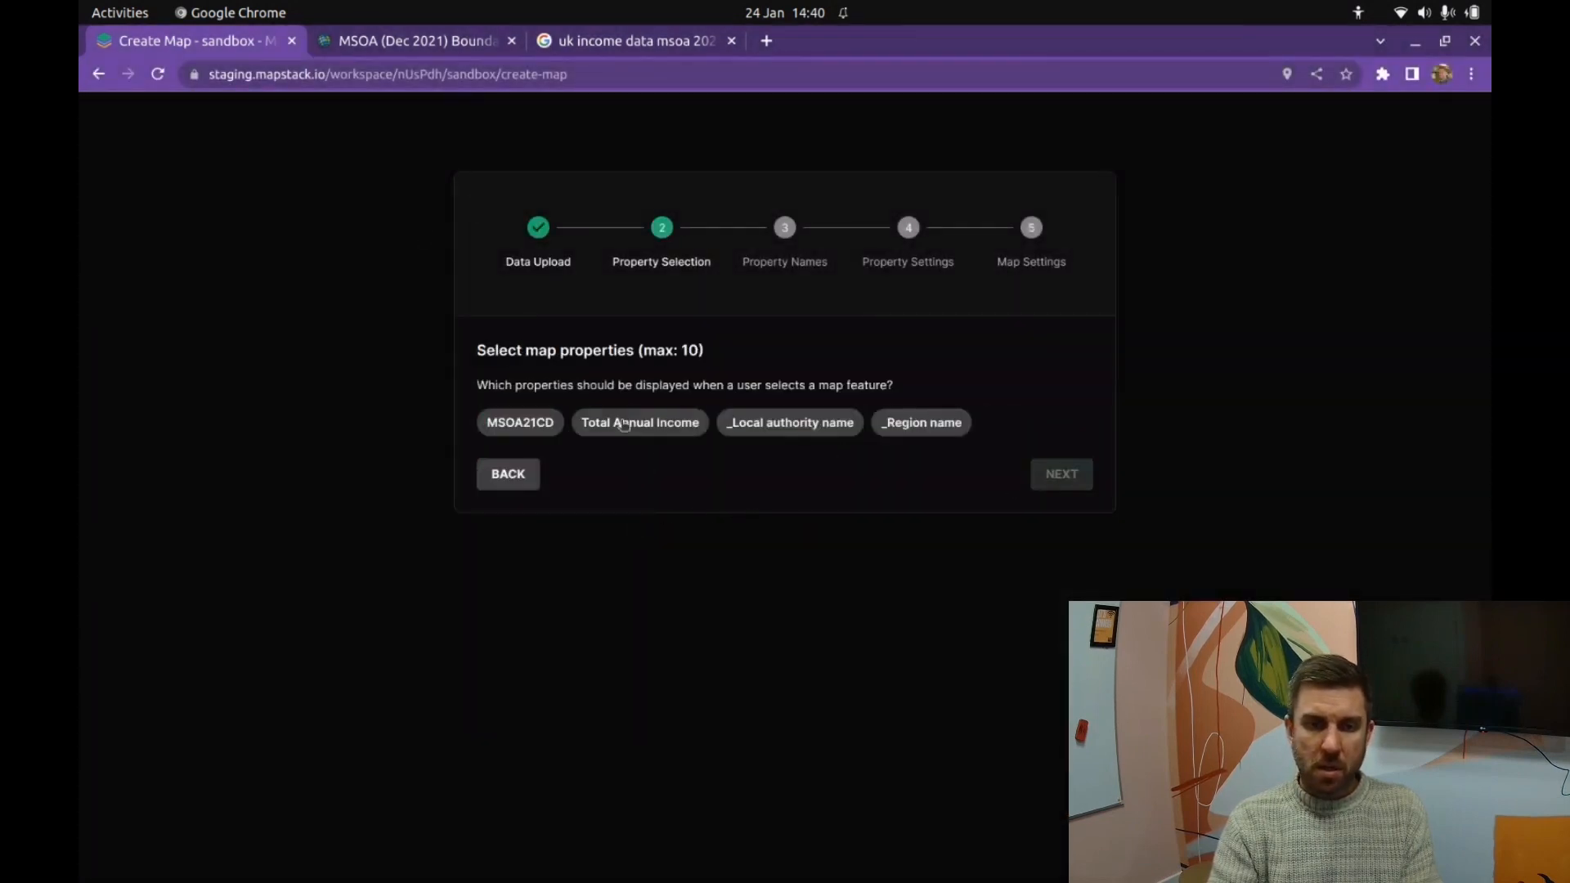
Step: Select MSOA21CD, Total Annual Income, _Local authority name and _Region name as the displayed map properties and proceed to property names
click(548, 429)
click(646, 429)
click(730, 429)
click(916, 425)
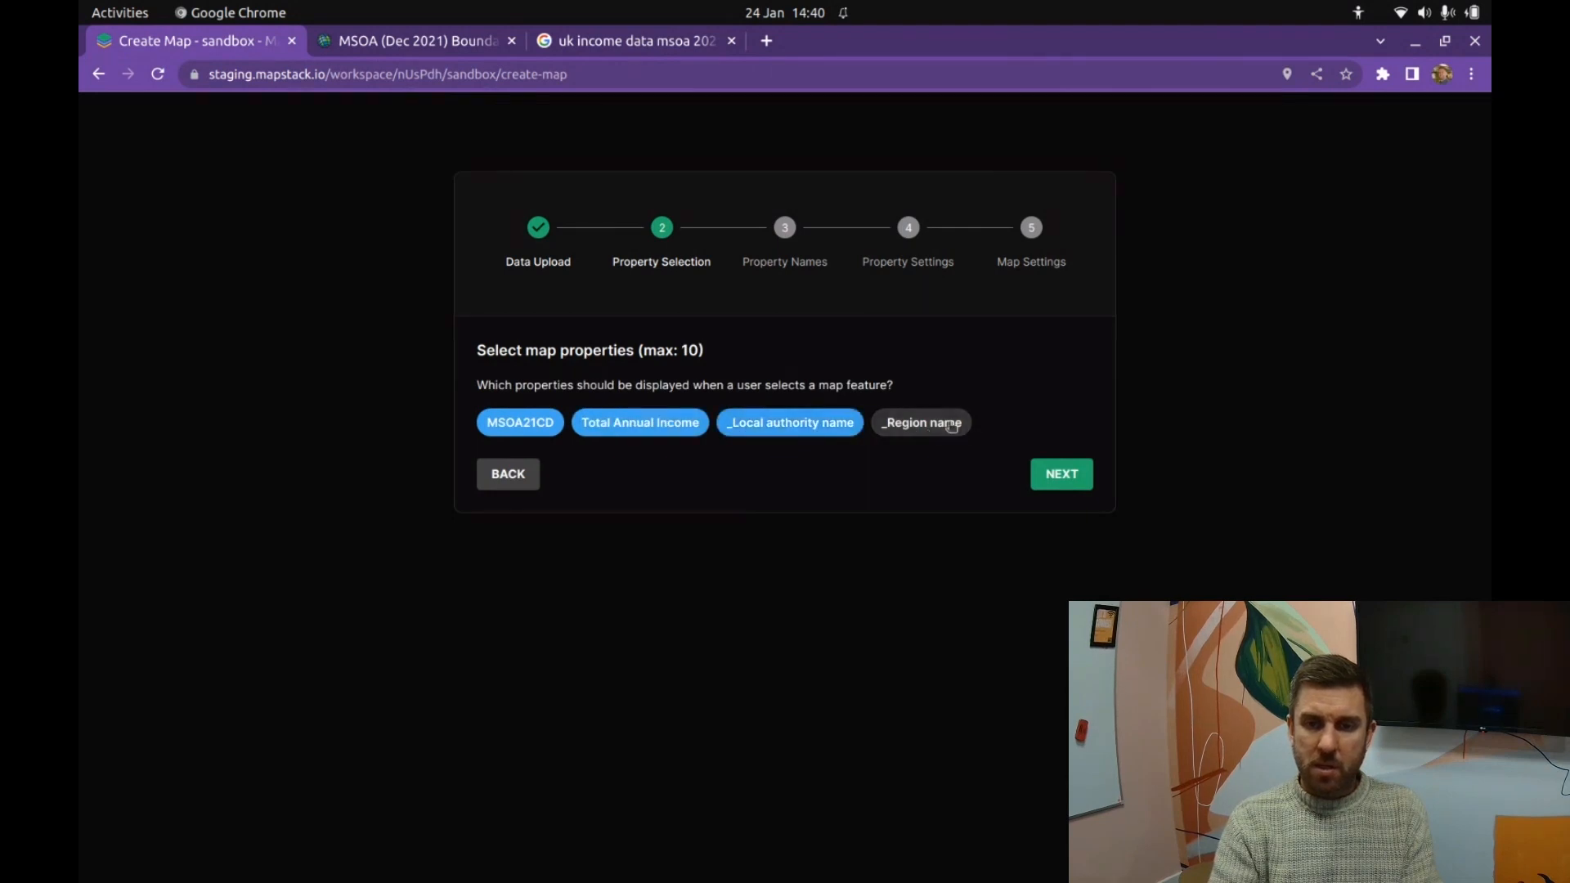
click(1051, 473)
Step: Name the MSOA21CD property MSOA Code and accept Total Annual Income as the name of the income property
drag(604, 478, 501, 457)
text(MS)
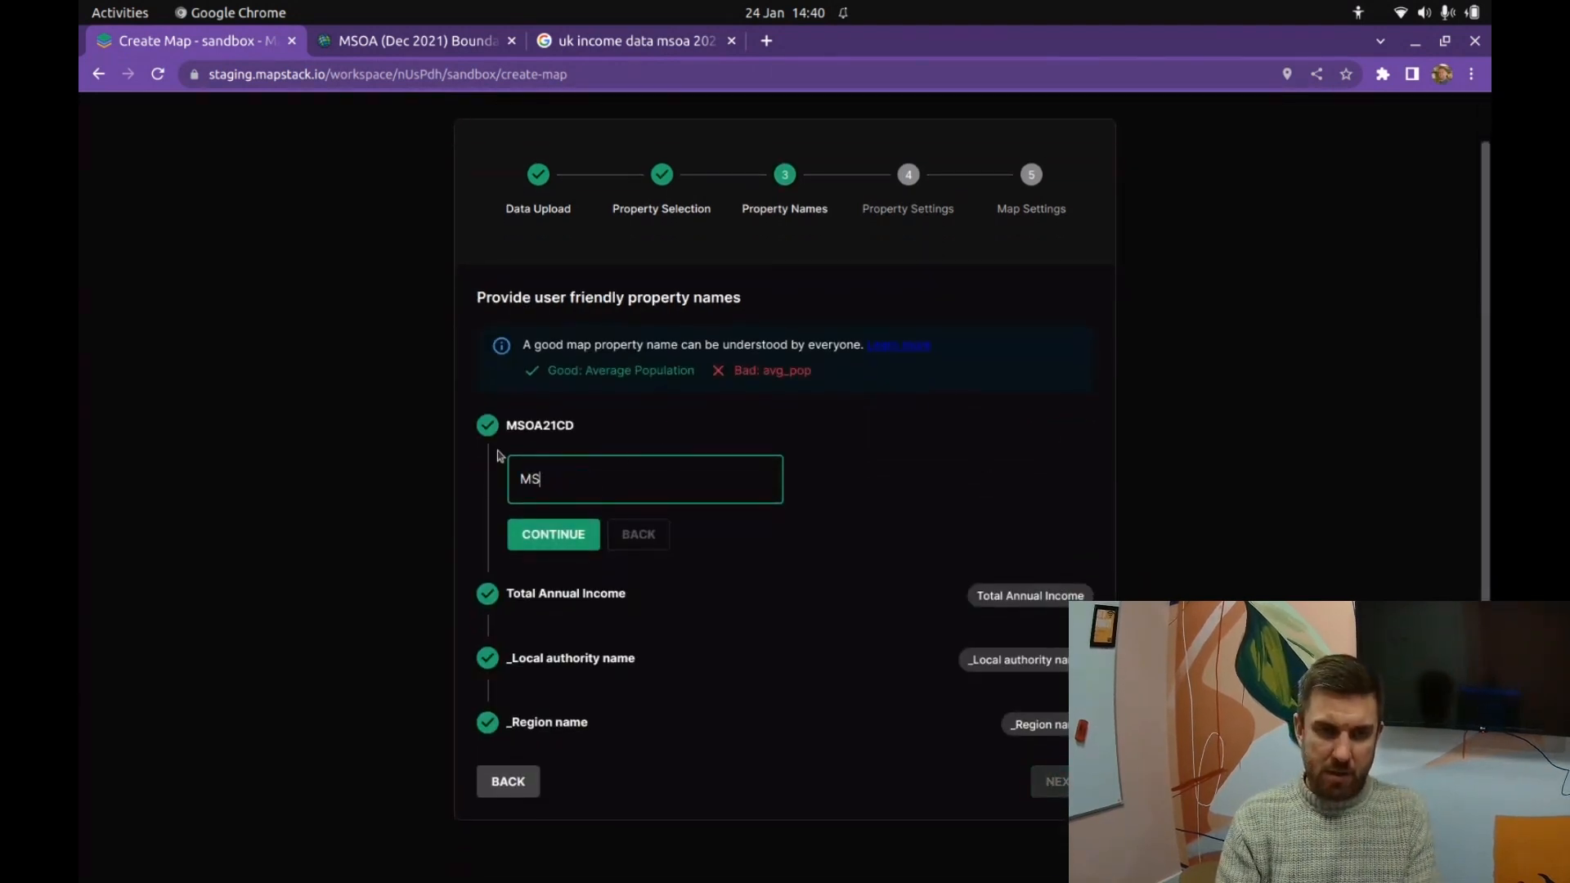
text(OA Code)
key(Return)
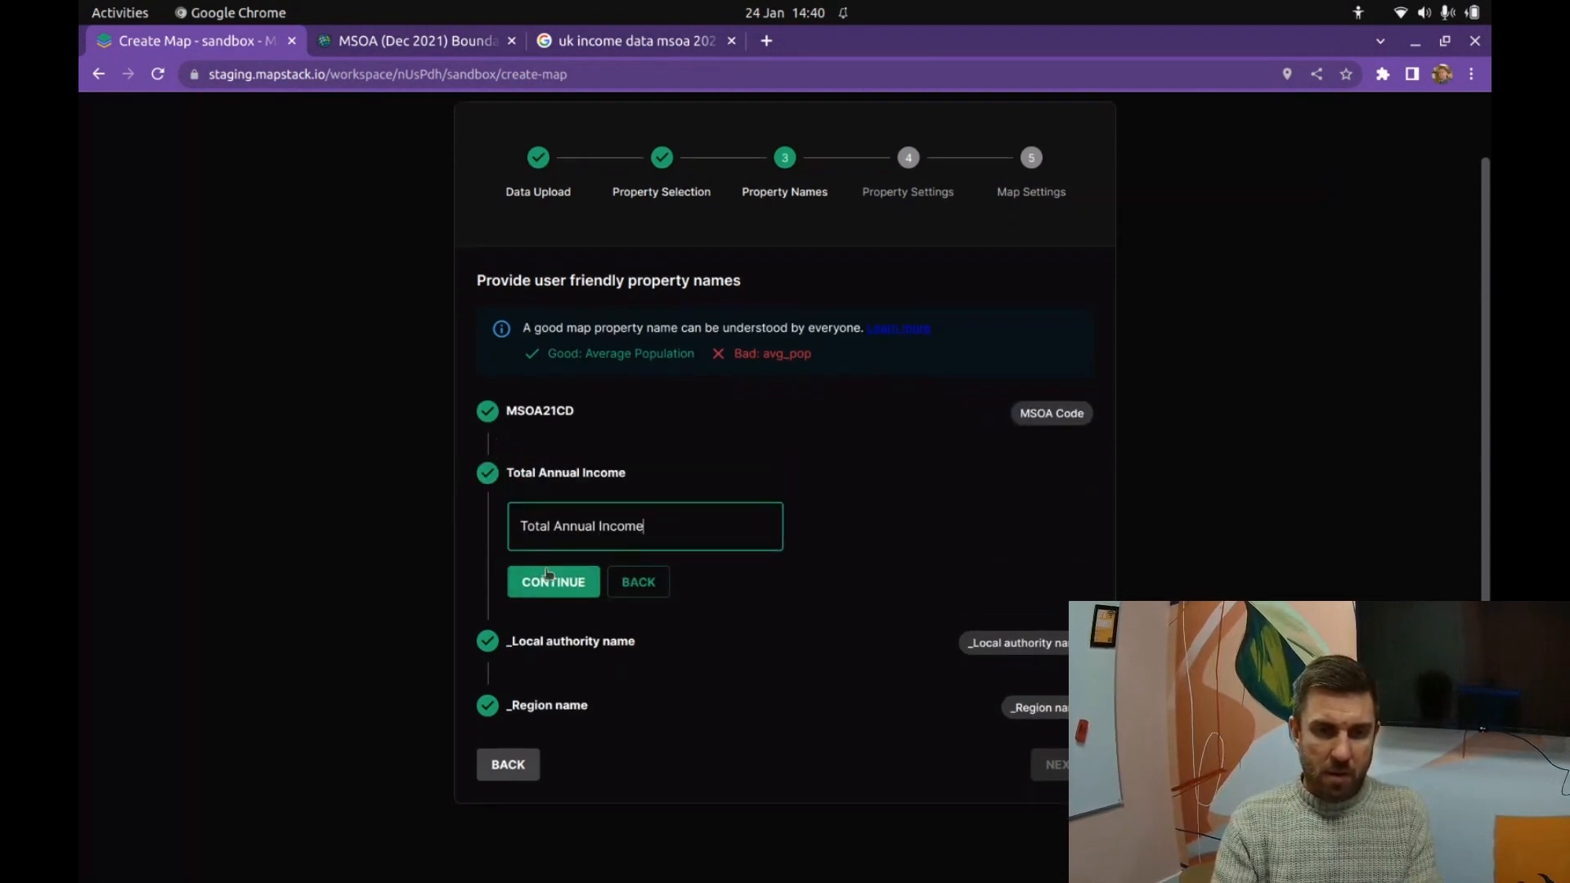
click(594, 590)
Step: Rename the _Local authority name property as Local Authority Name
click(524, 592)
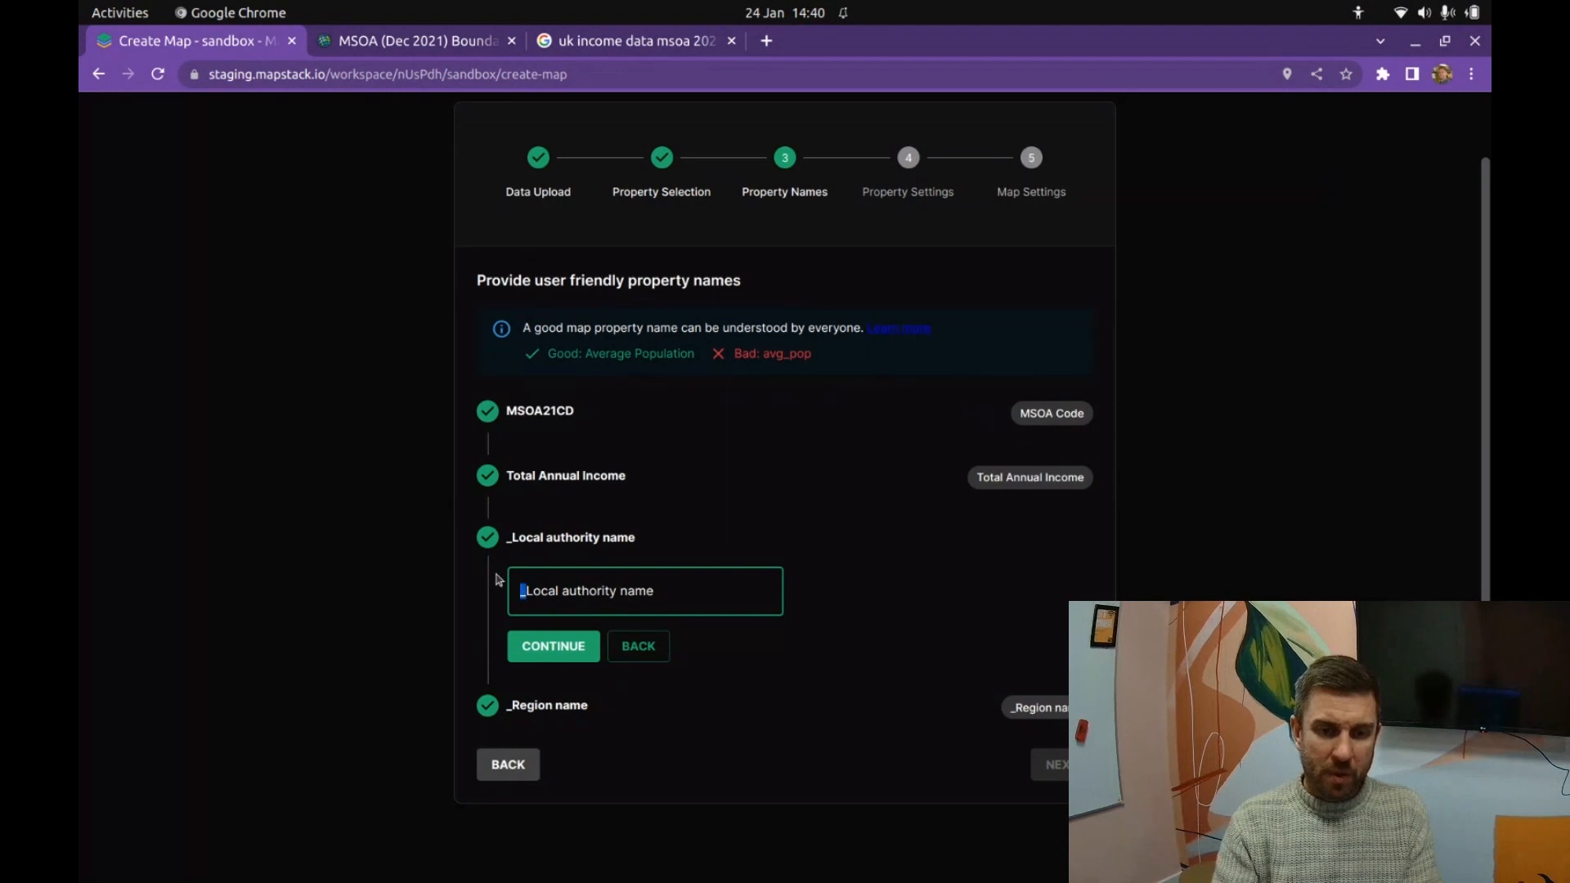
key(BackSpace)
key(Right)
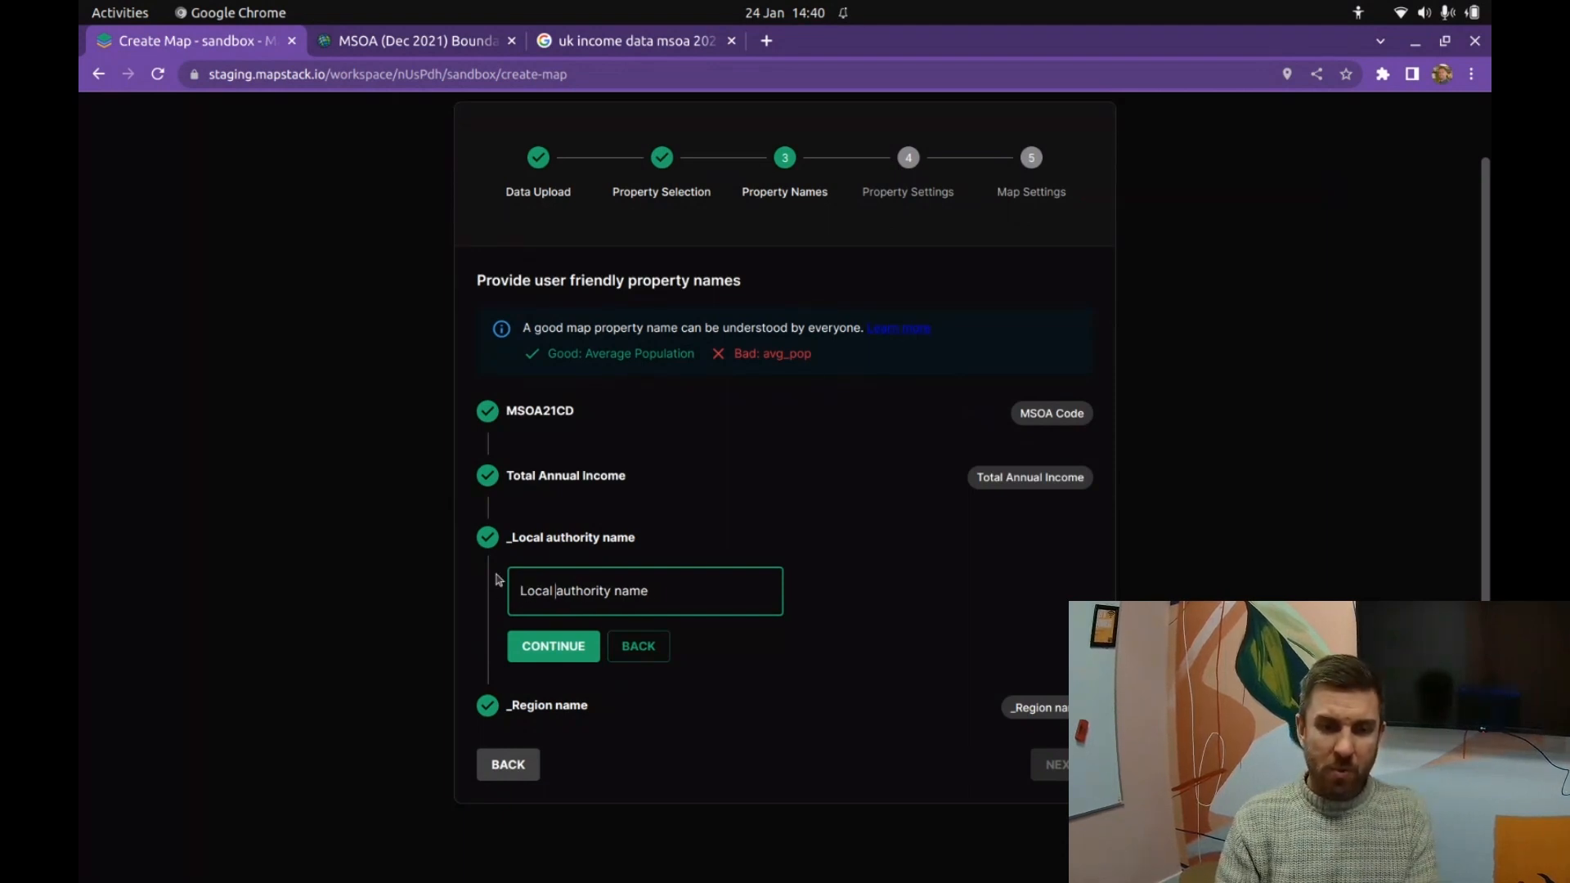
key(Delete)
text(A)
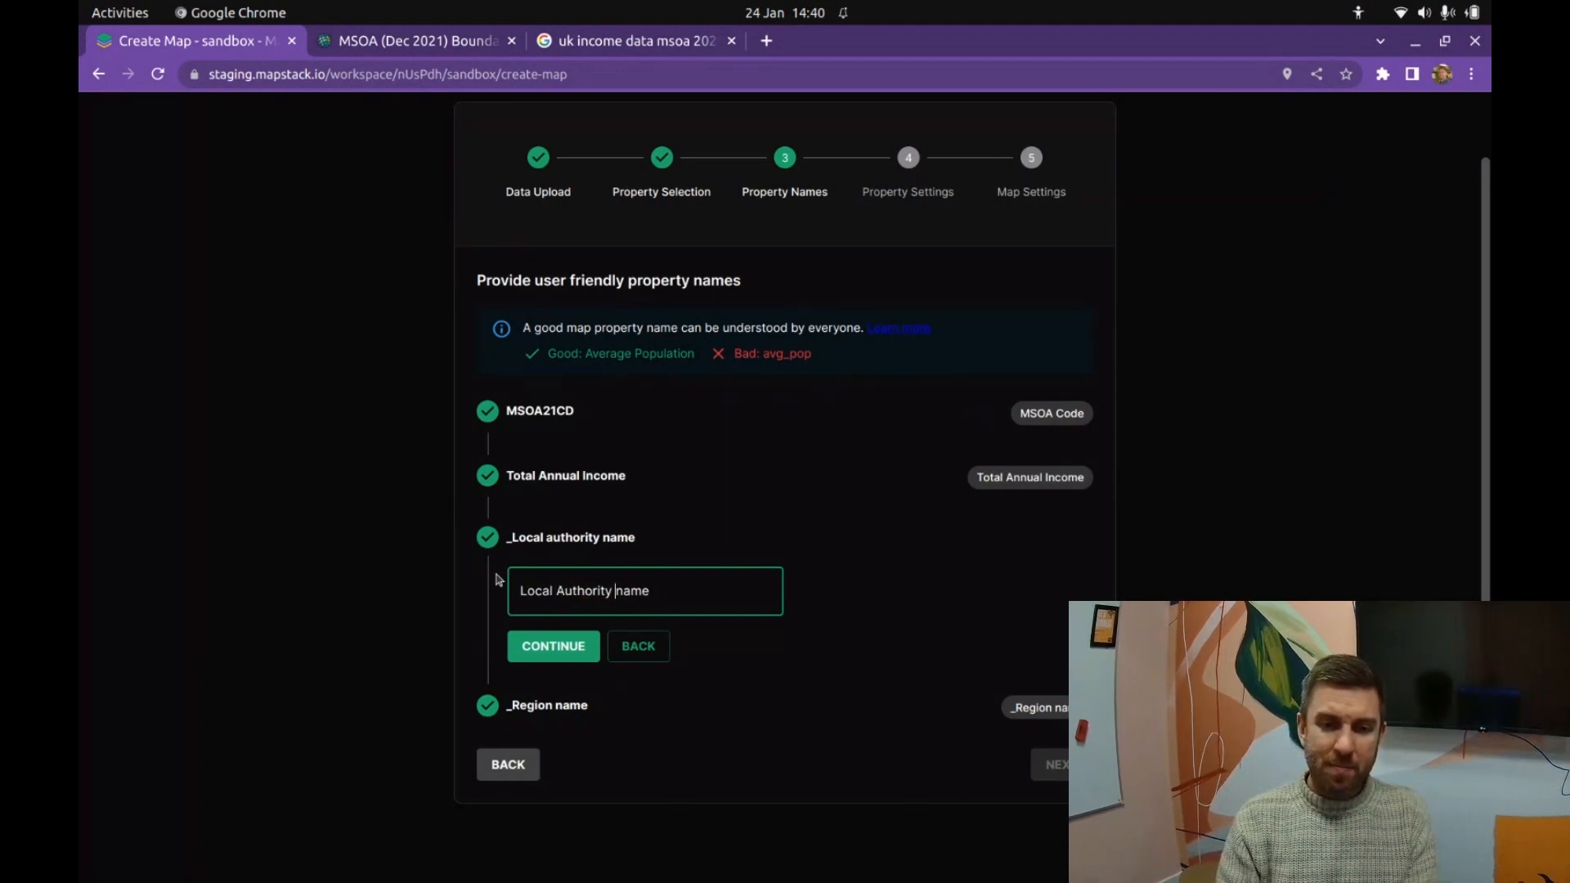
key(BackSpace)
text(N)
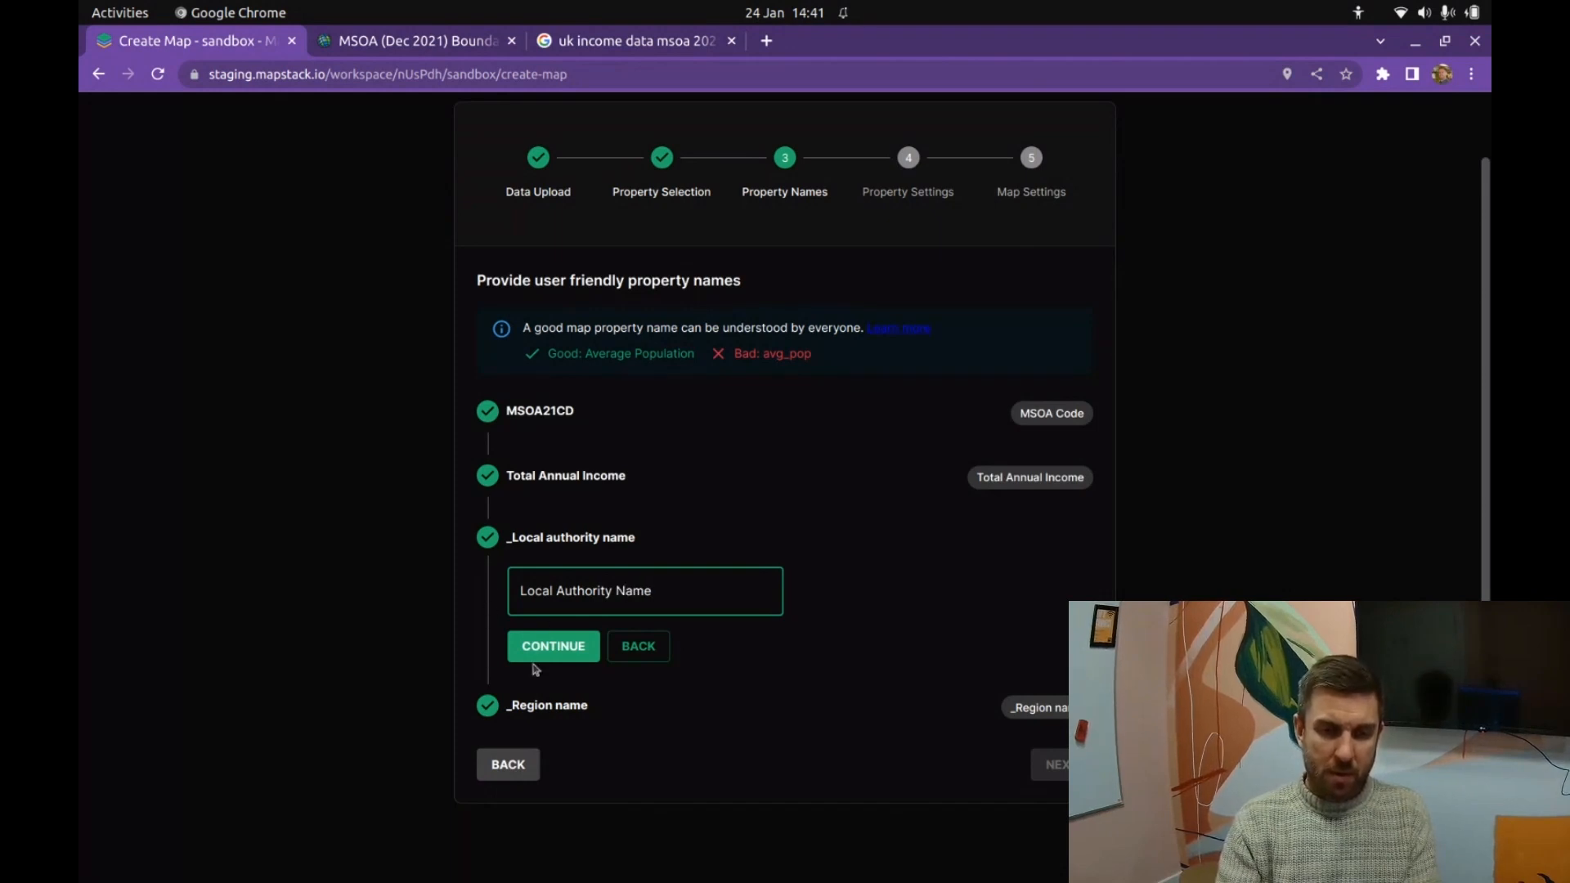
click(533, 654)
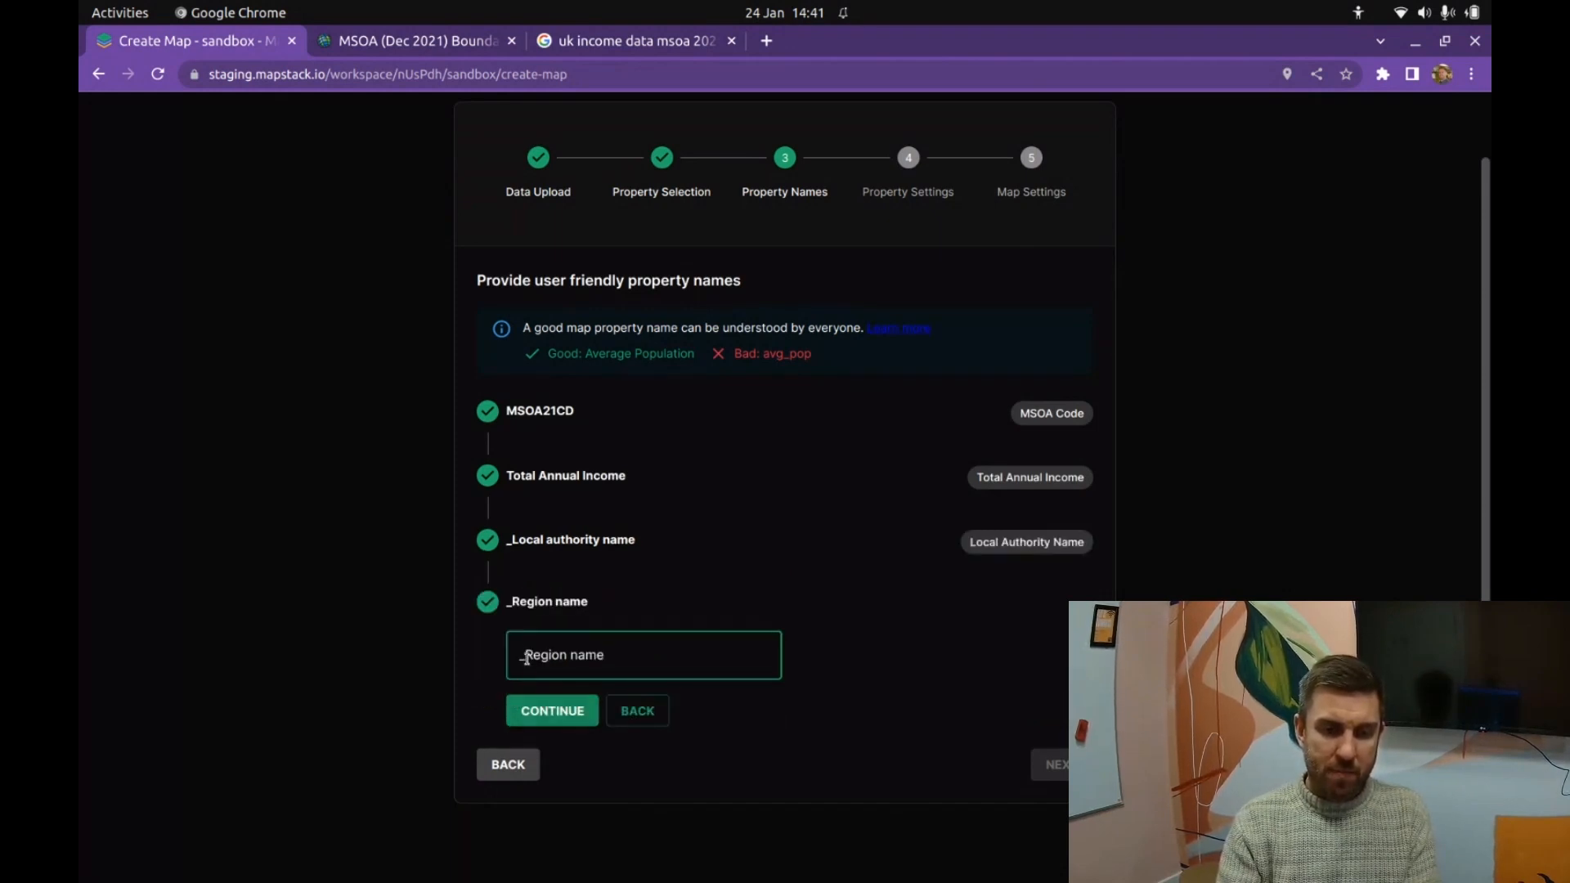
Step: Rename the _Region name property as Region Name and proceed to the property settings
click(528, 655)
key(BackSpace)
key(Right)
key(Right)
key(Right)
key(Right)
key(Right)
key(Right)
key(Right)
key(Right)
key(Right)
key(Right)
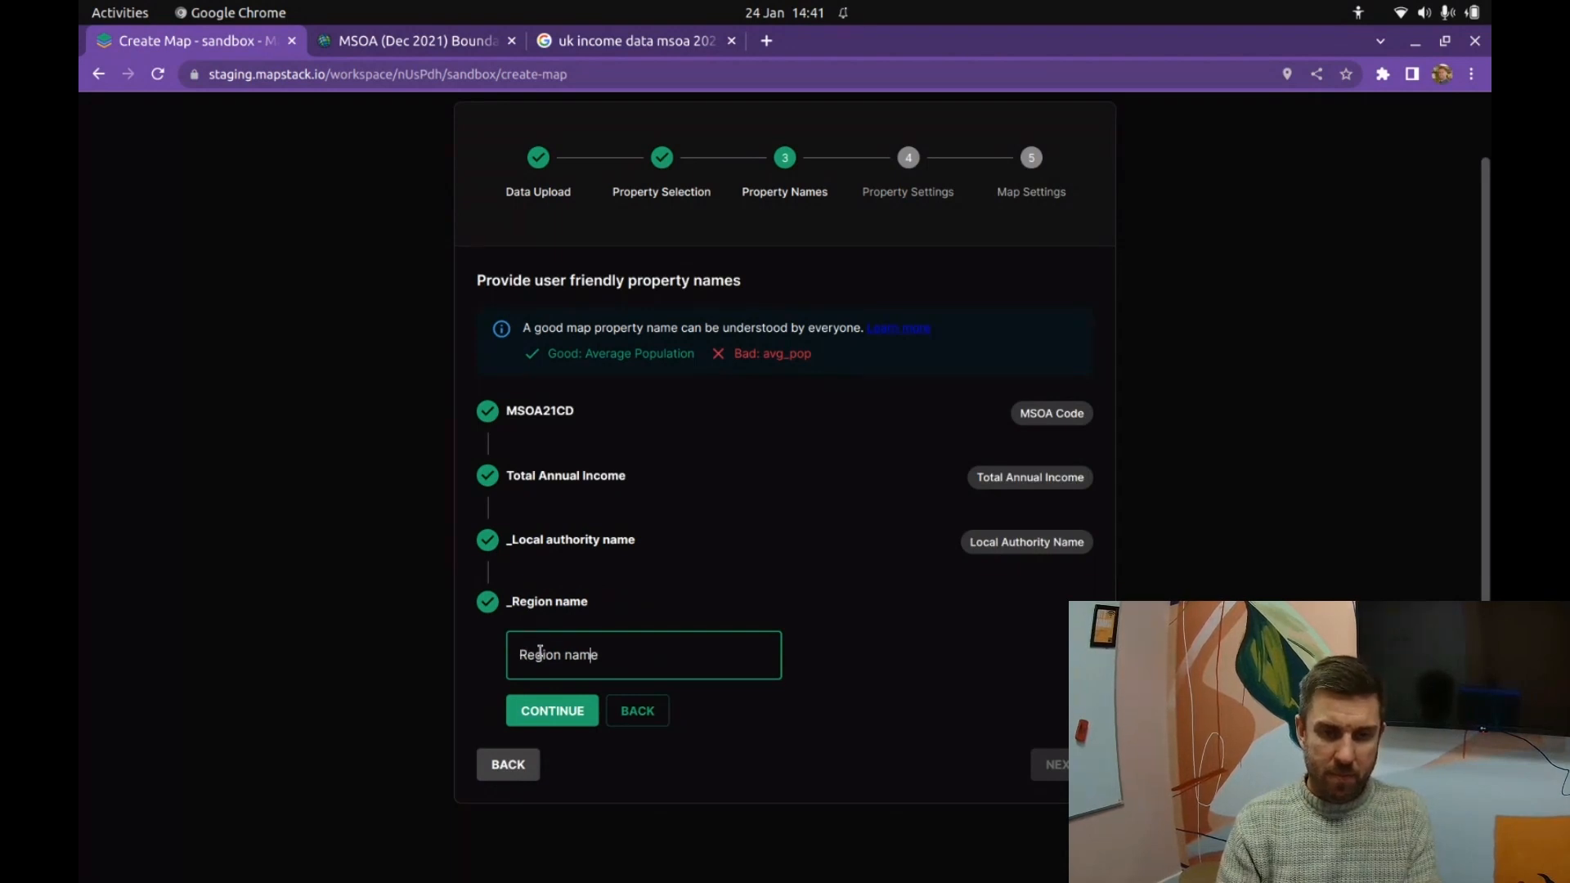
key(BackSpace)
text(N)
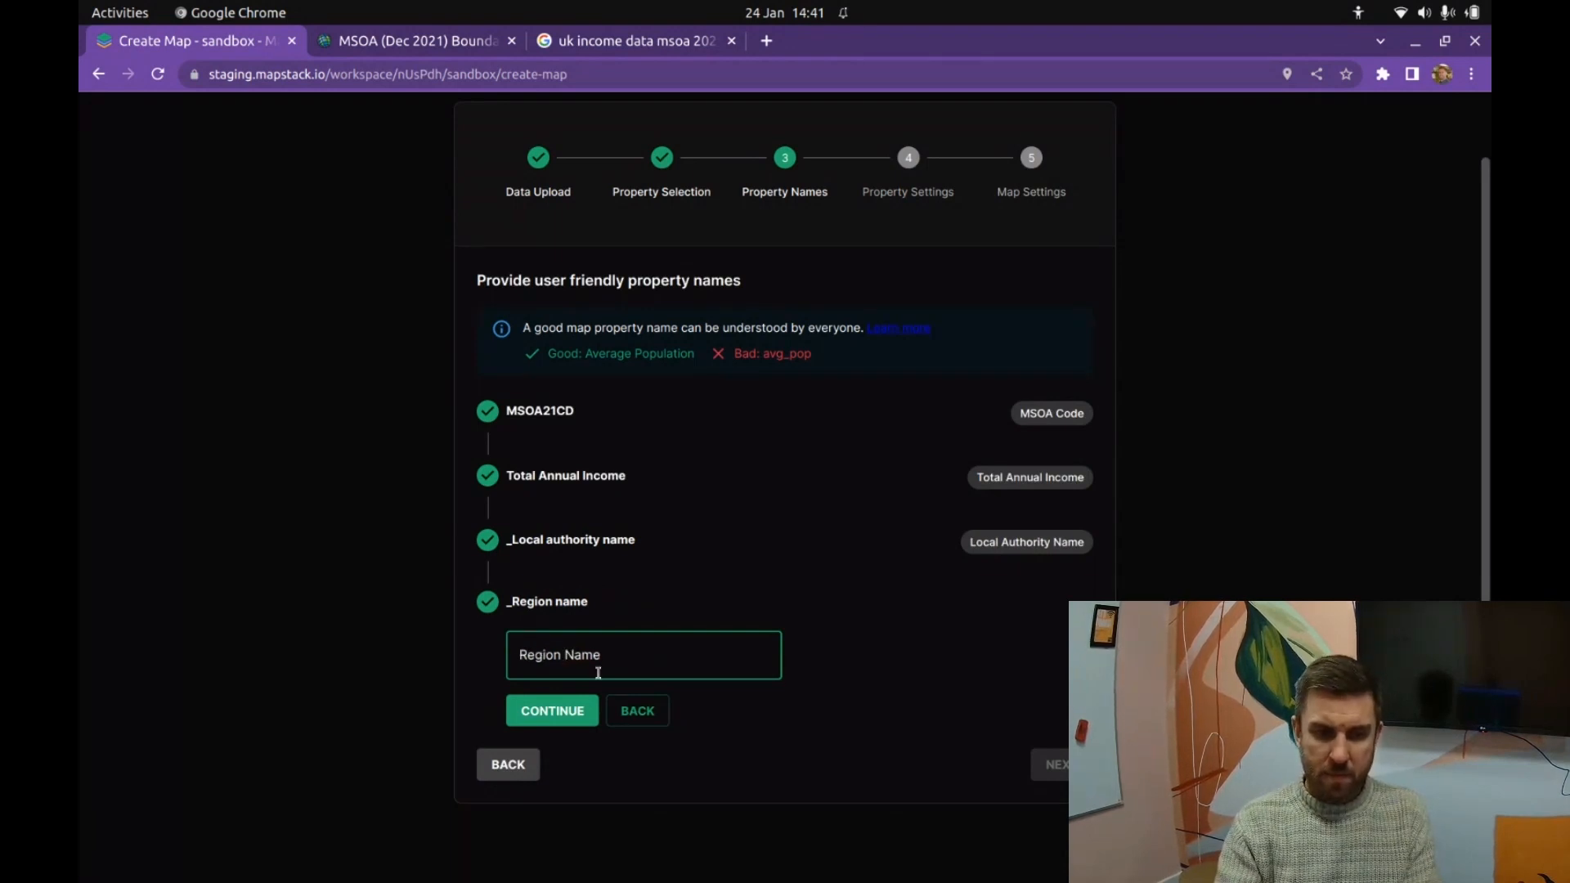
click(553, 711)
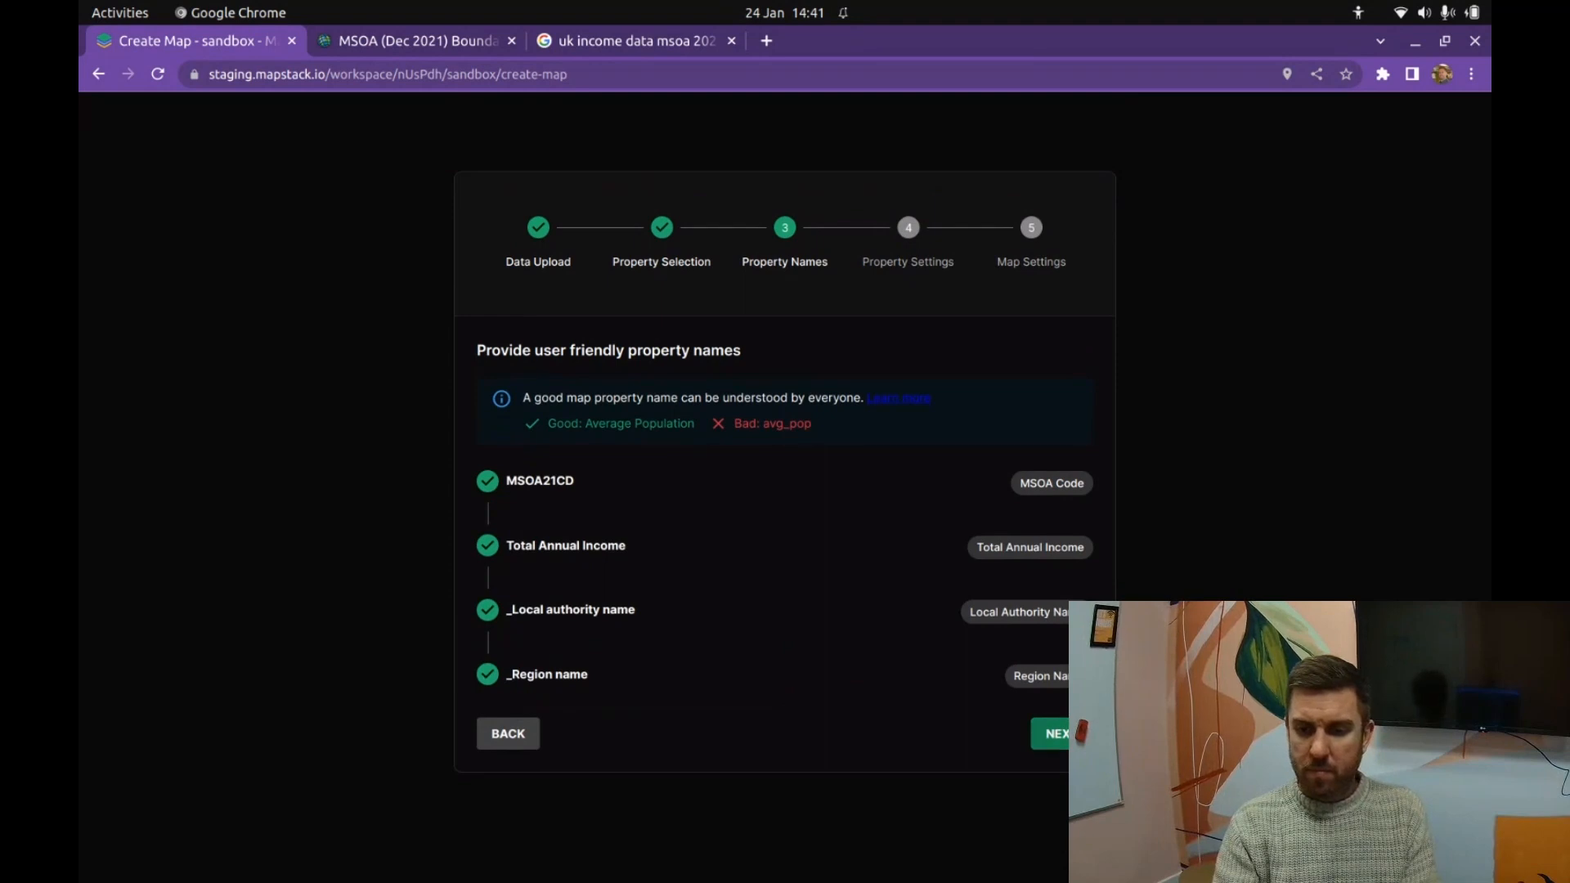
click(1046, 734)
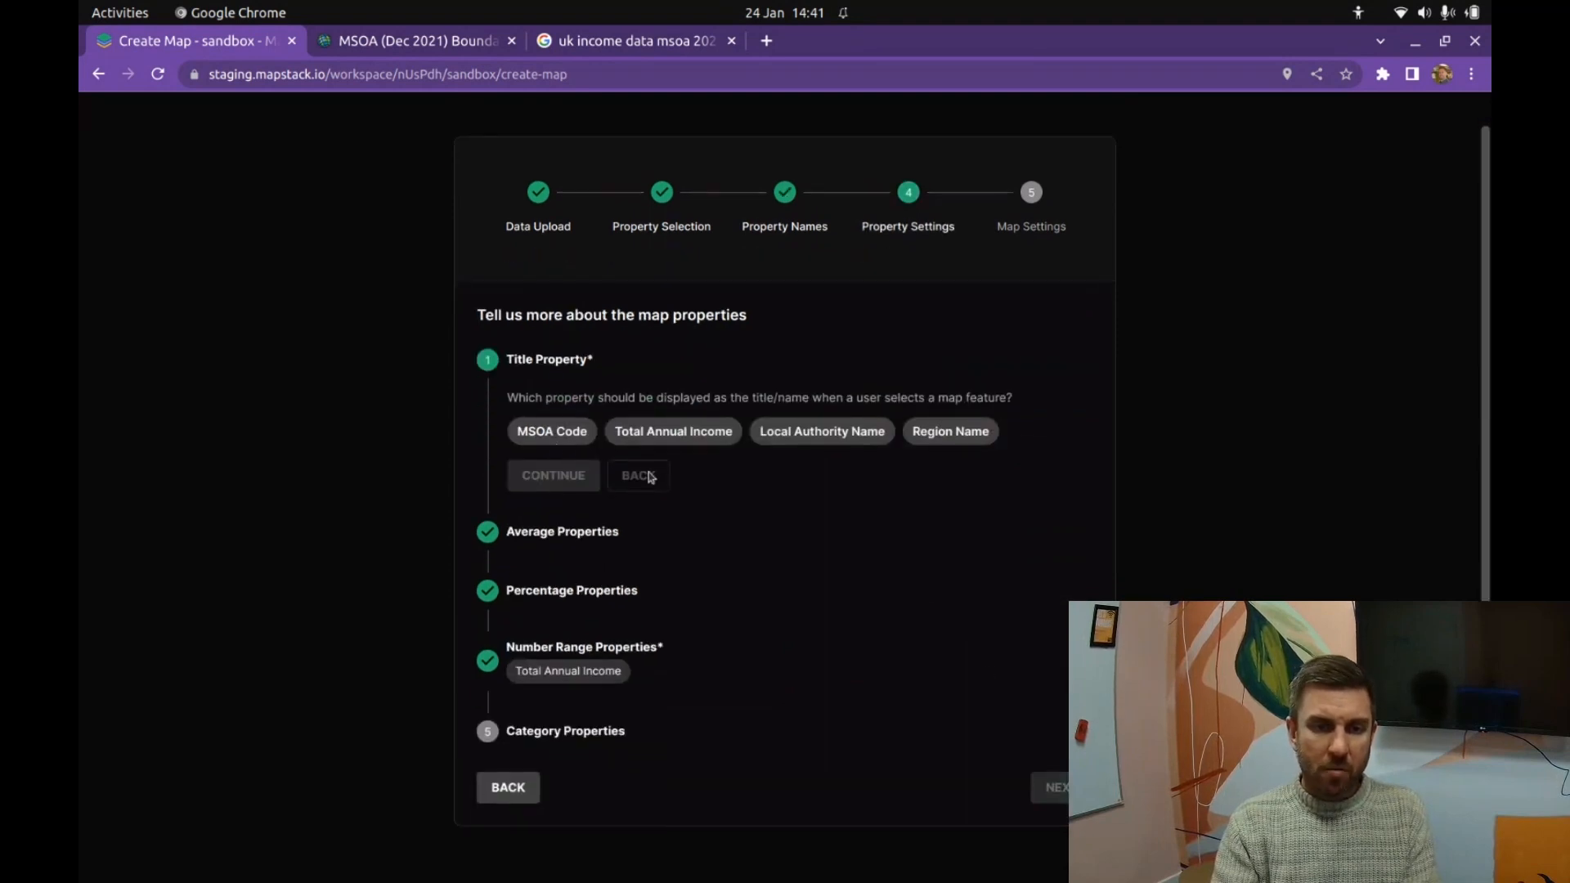
Step: Set Local Authority Name as the title property and mark Total Annual Income as an average property
click(819, 433)
click(554, 475)
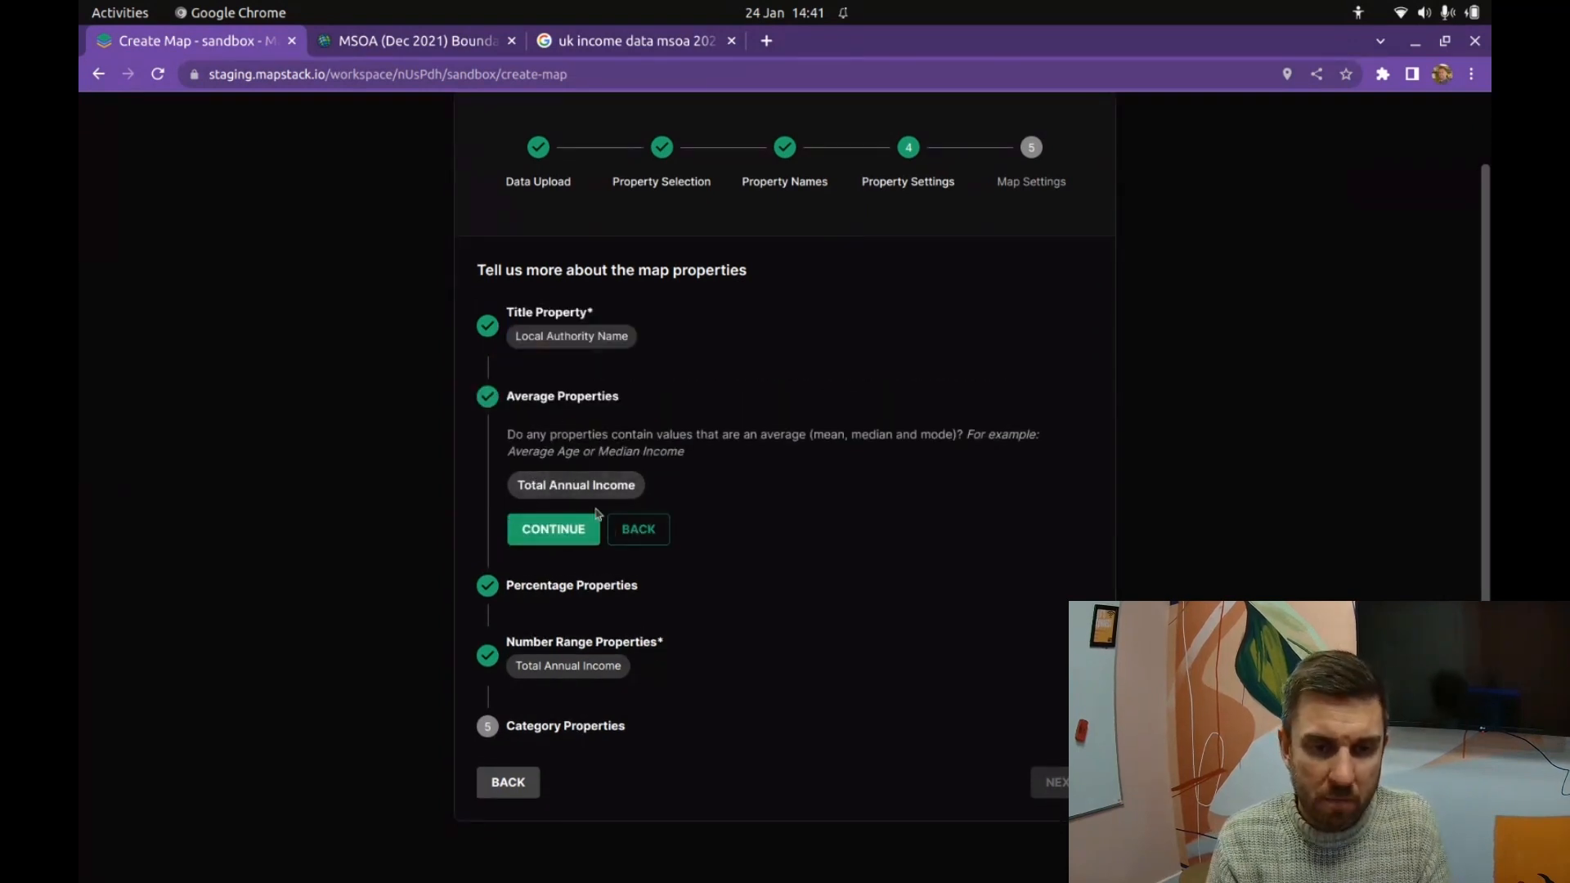
click(582, 487)
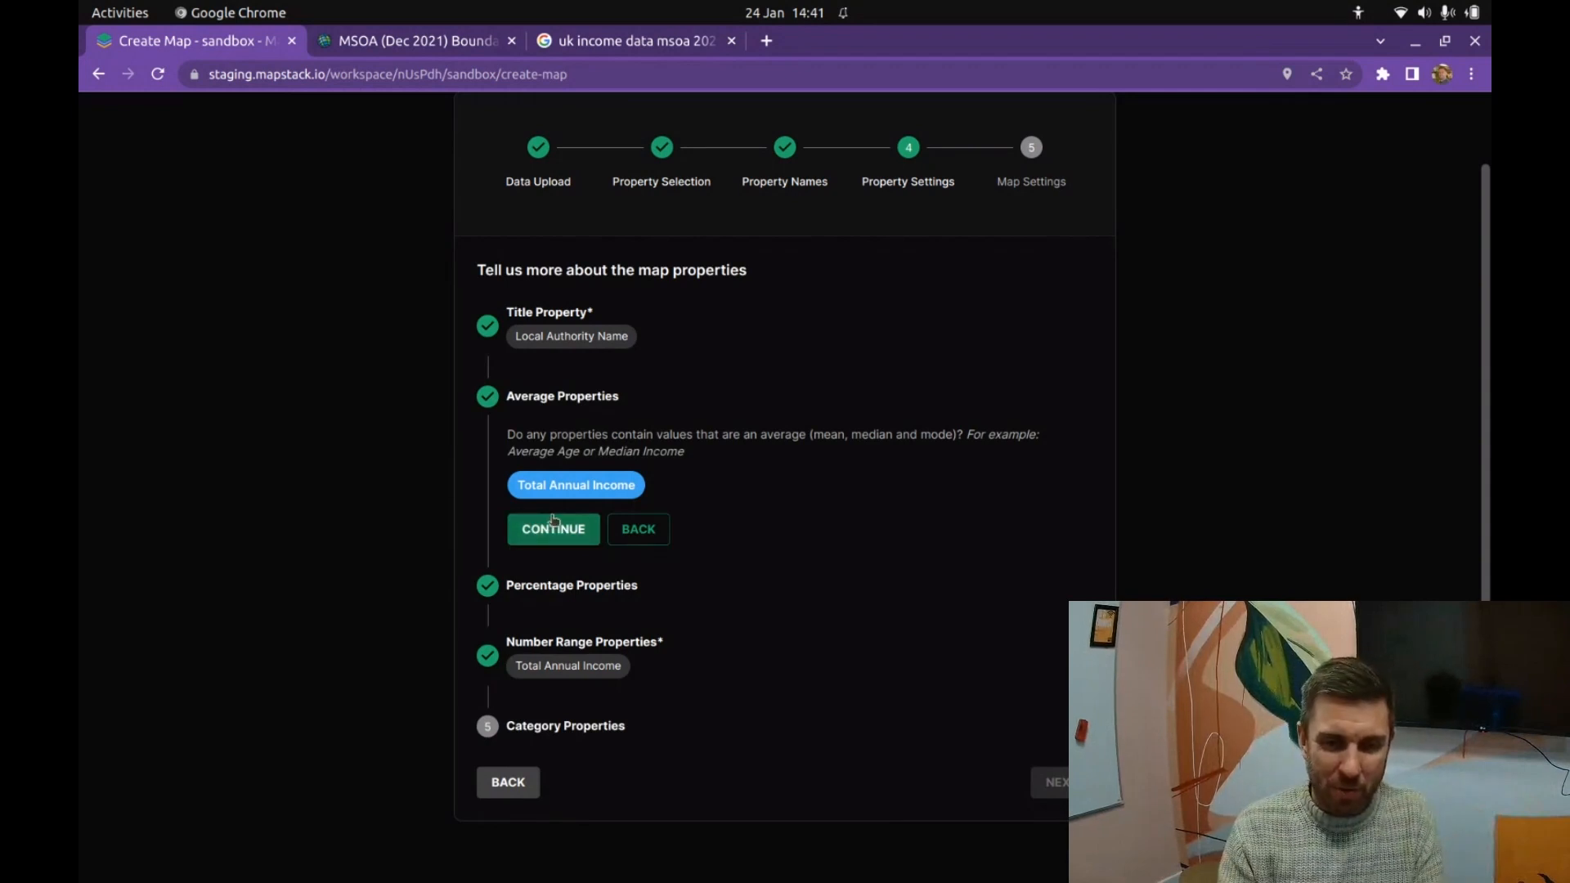
click(553, 528)
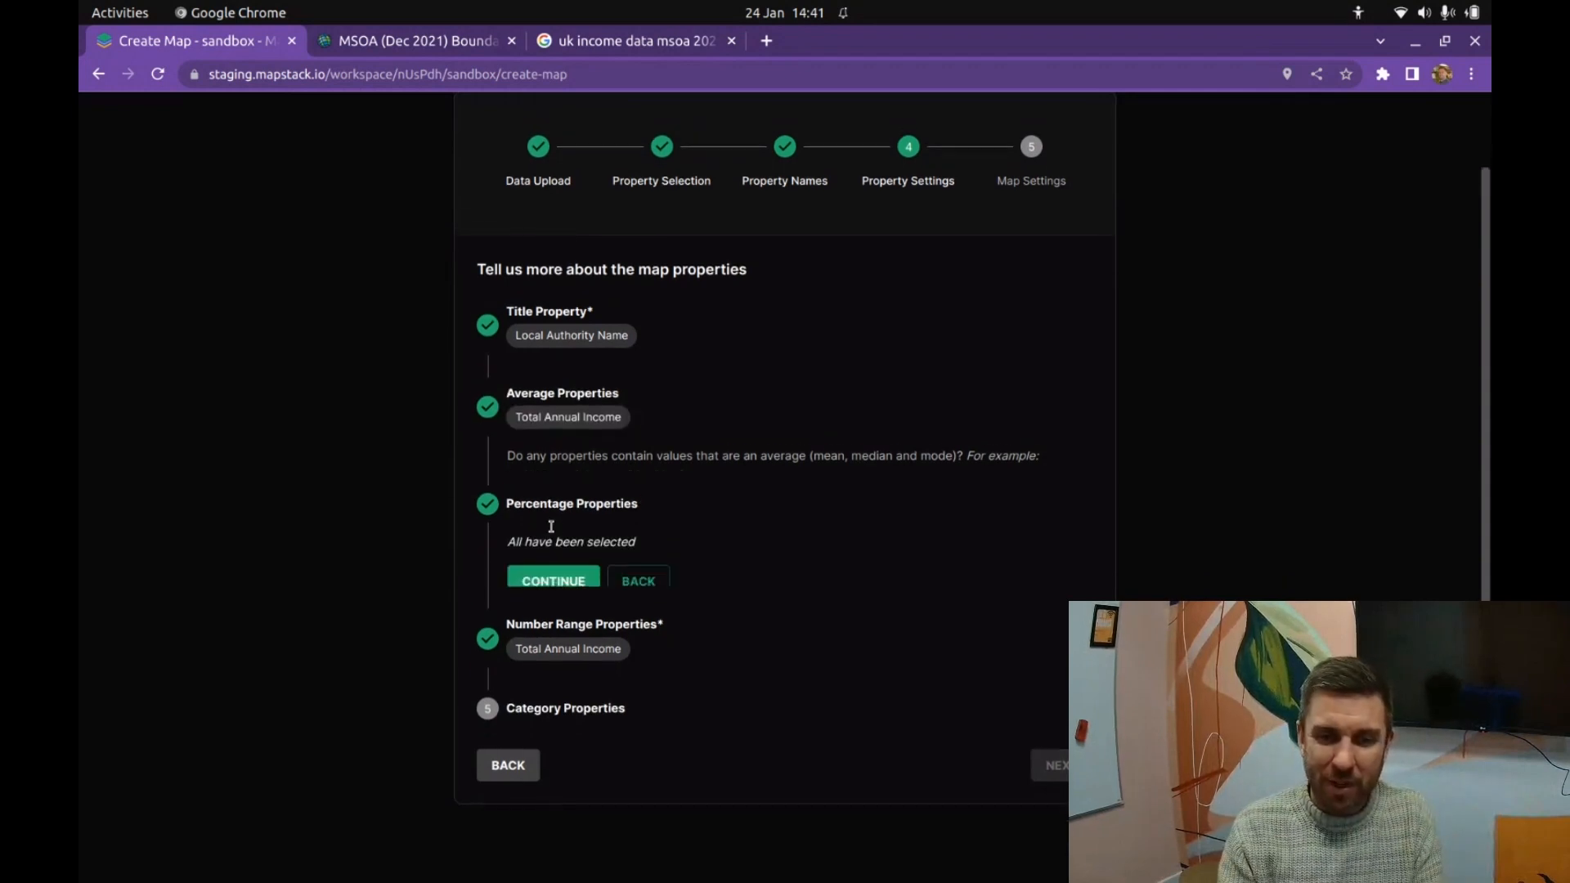
Step: Leave percentage and category properties empty and accept Total Annual Income as the number range property
click(554, 568)
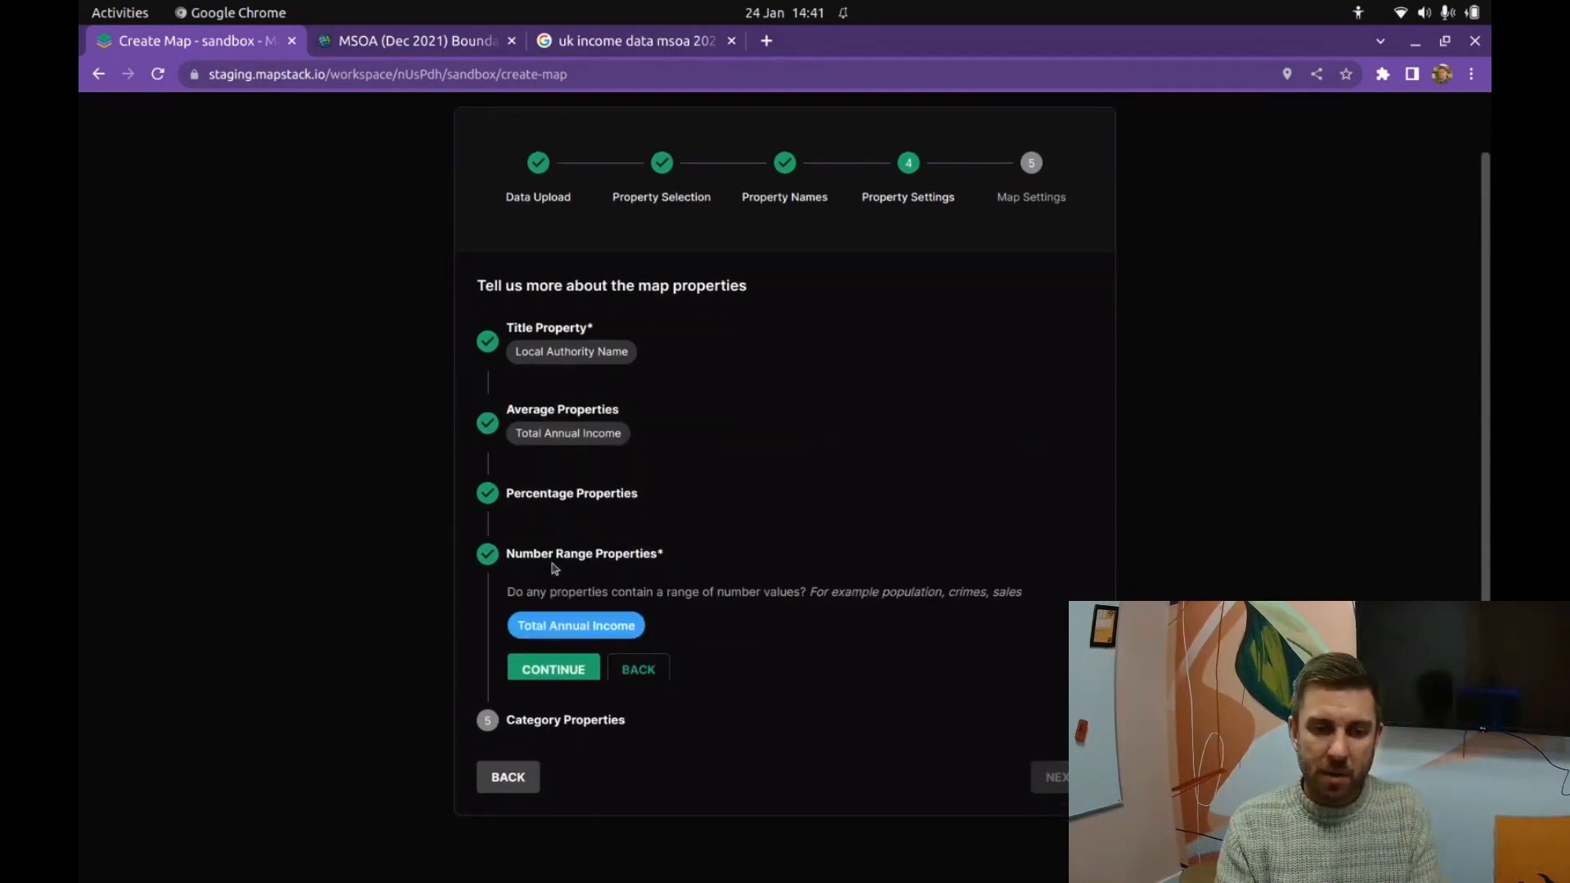
click(557, 666)
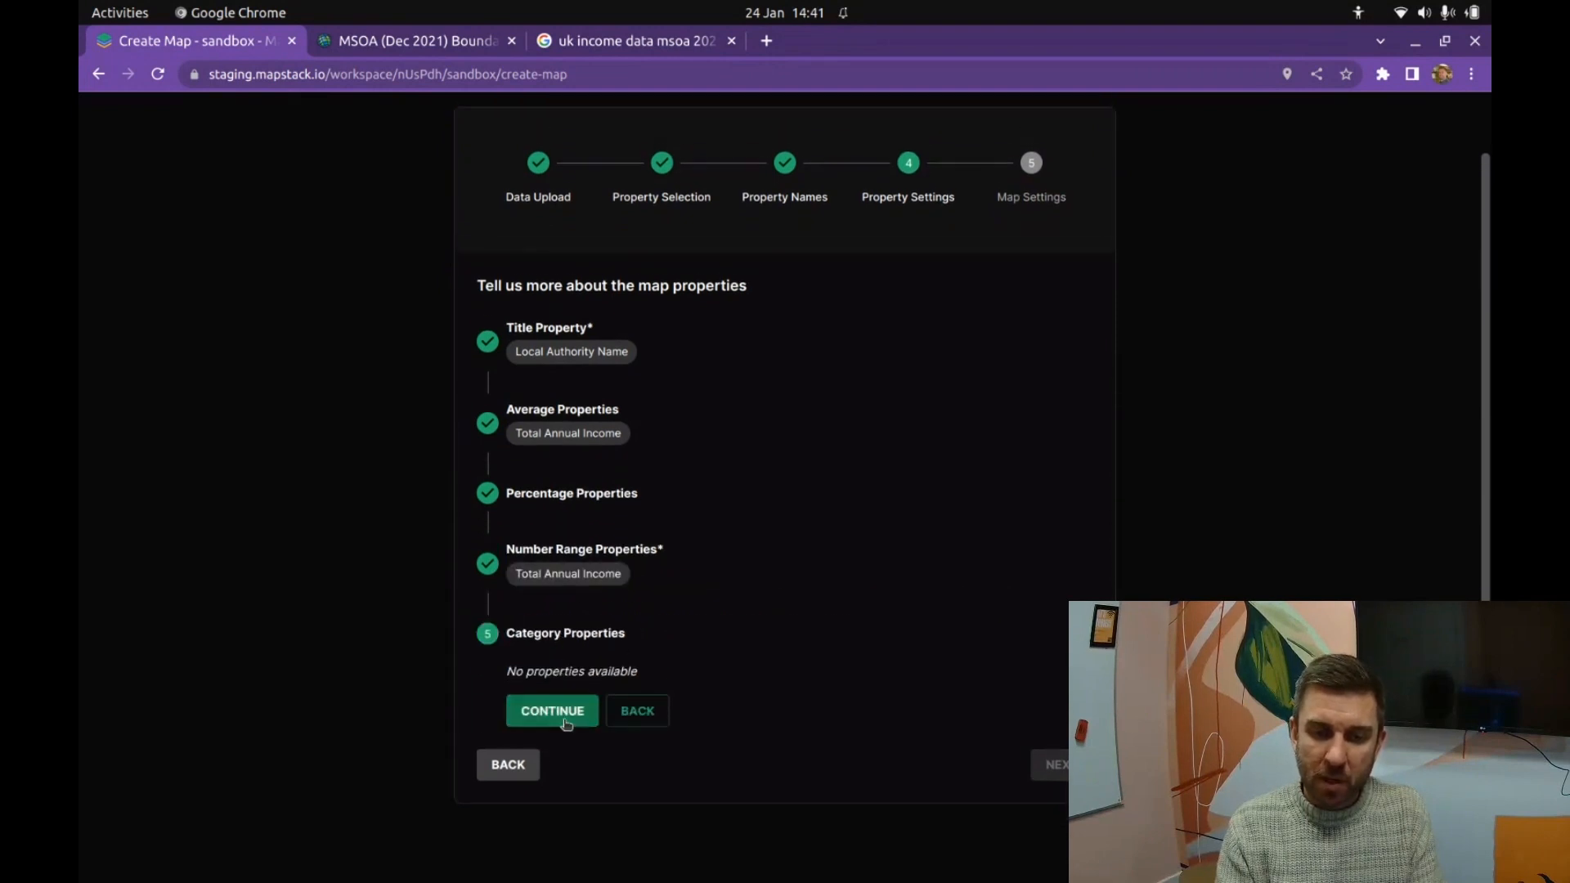
click(554, 709)
Step: Proceed to the map settings and set the coverage area to UK
click(1050, 755)
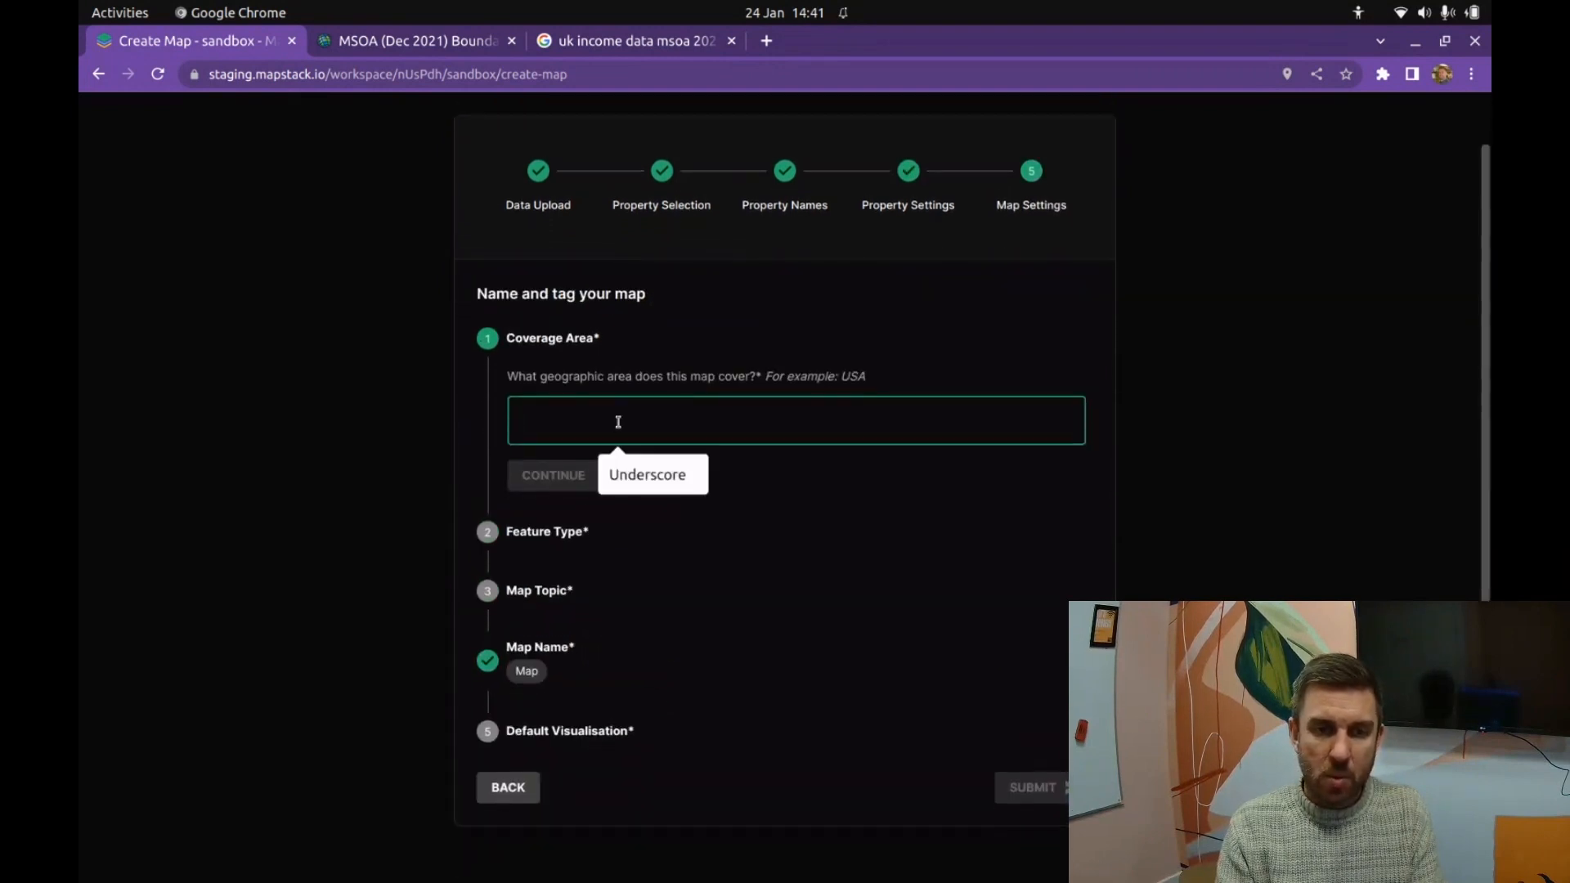
text(UK)
key(Return)
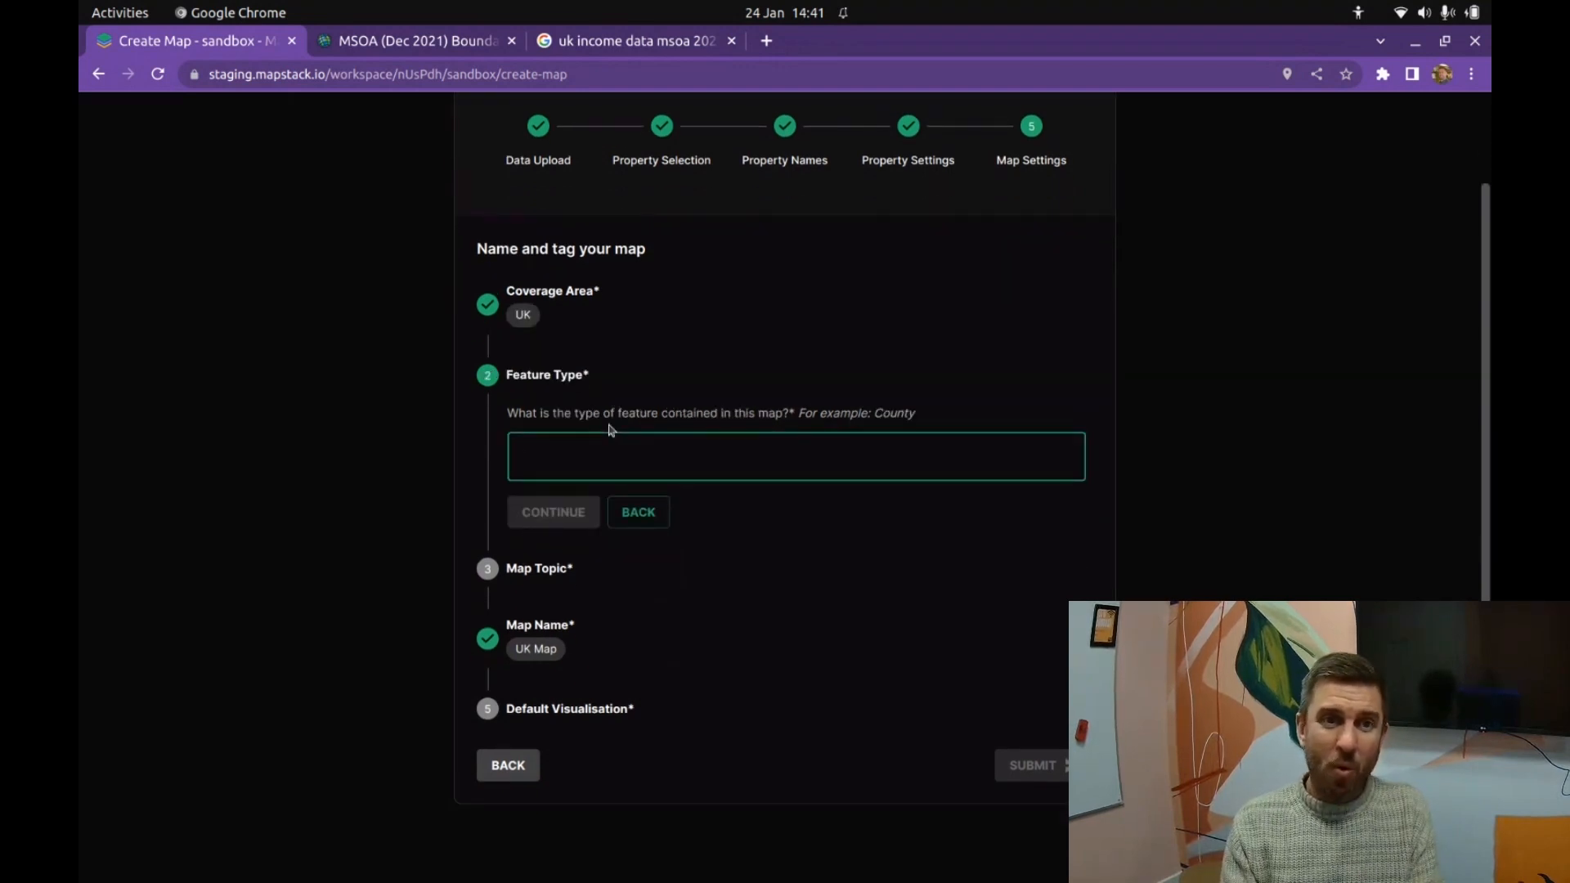
Step: Search Google for msoa in a new browser tab to look up what the area type is called
click(417, 40)
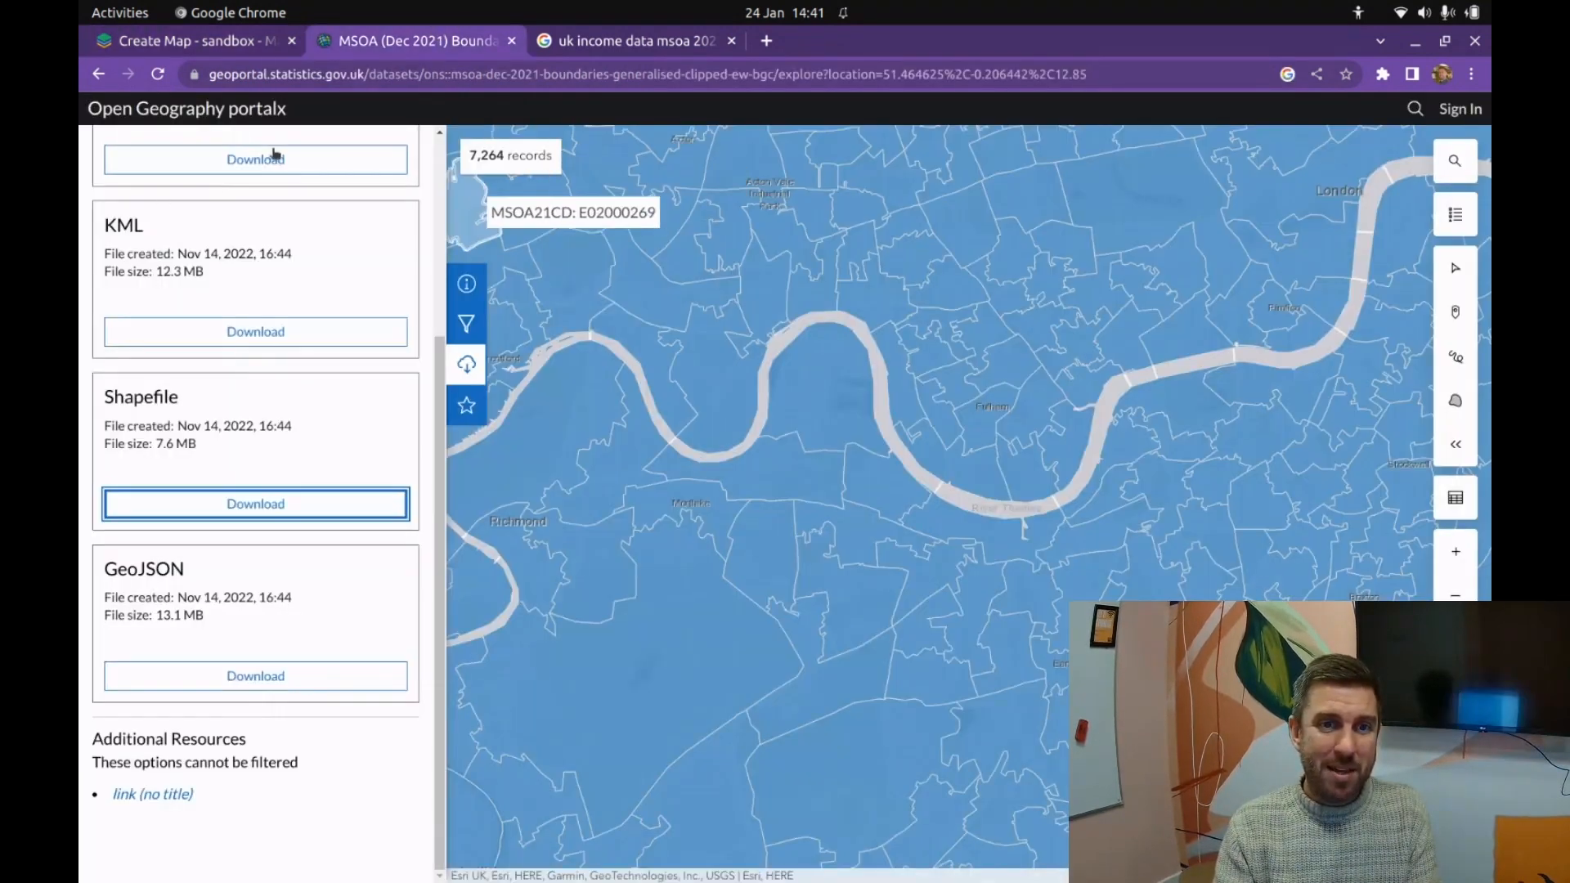
click(766, 40)
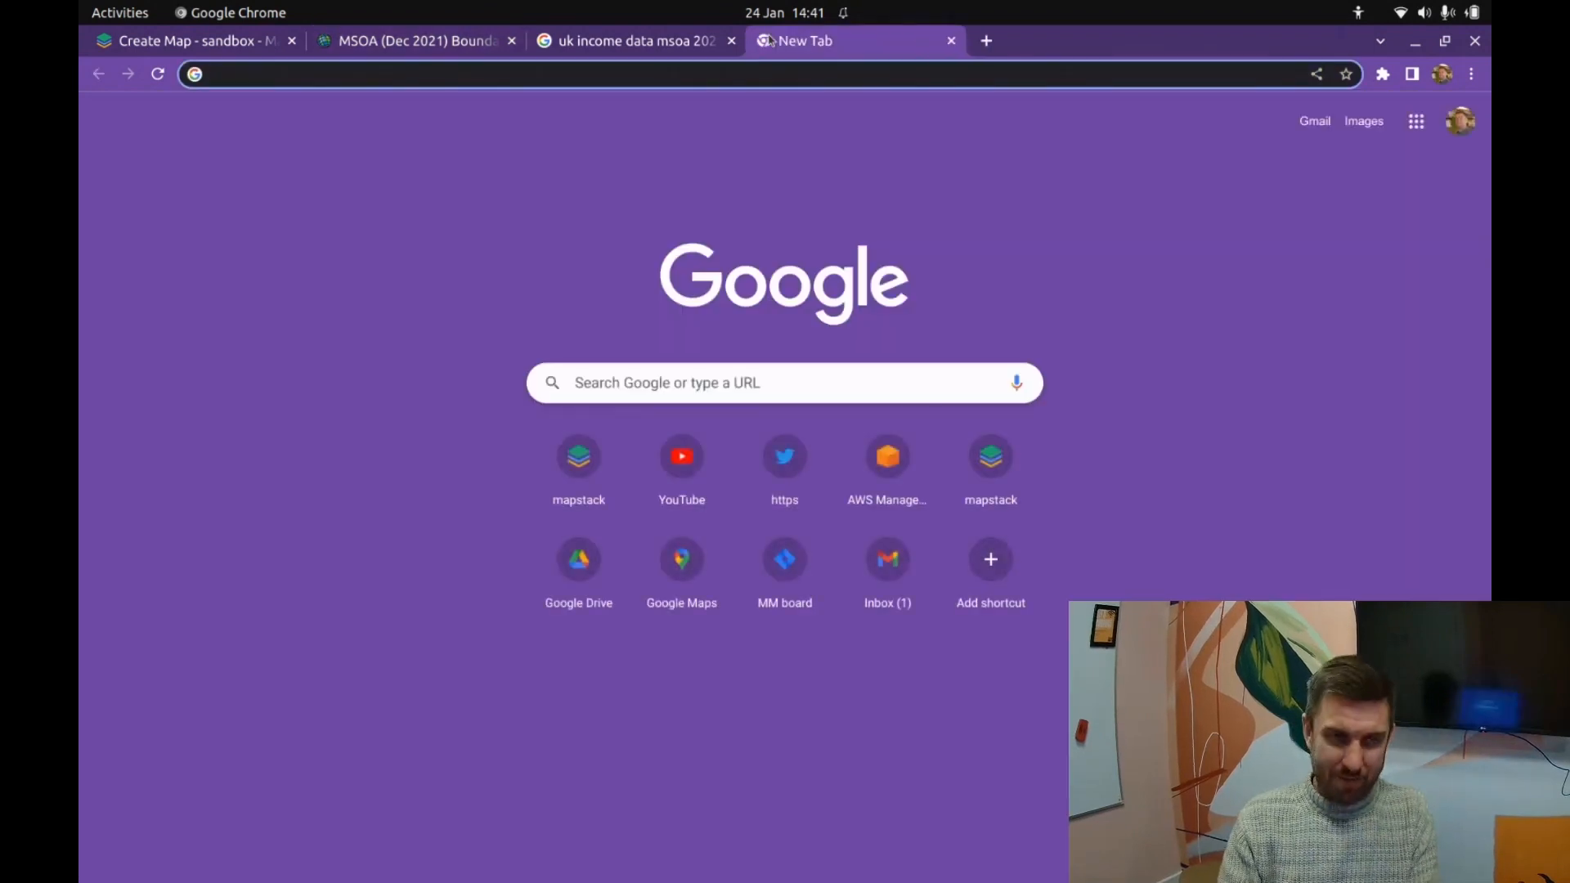
text(msoa)
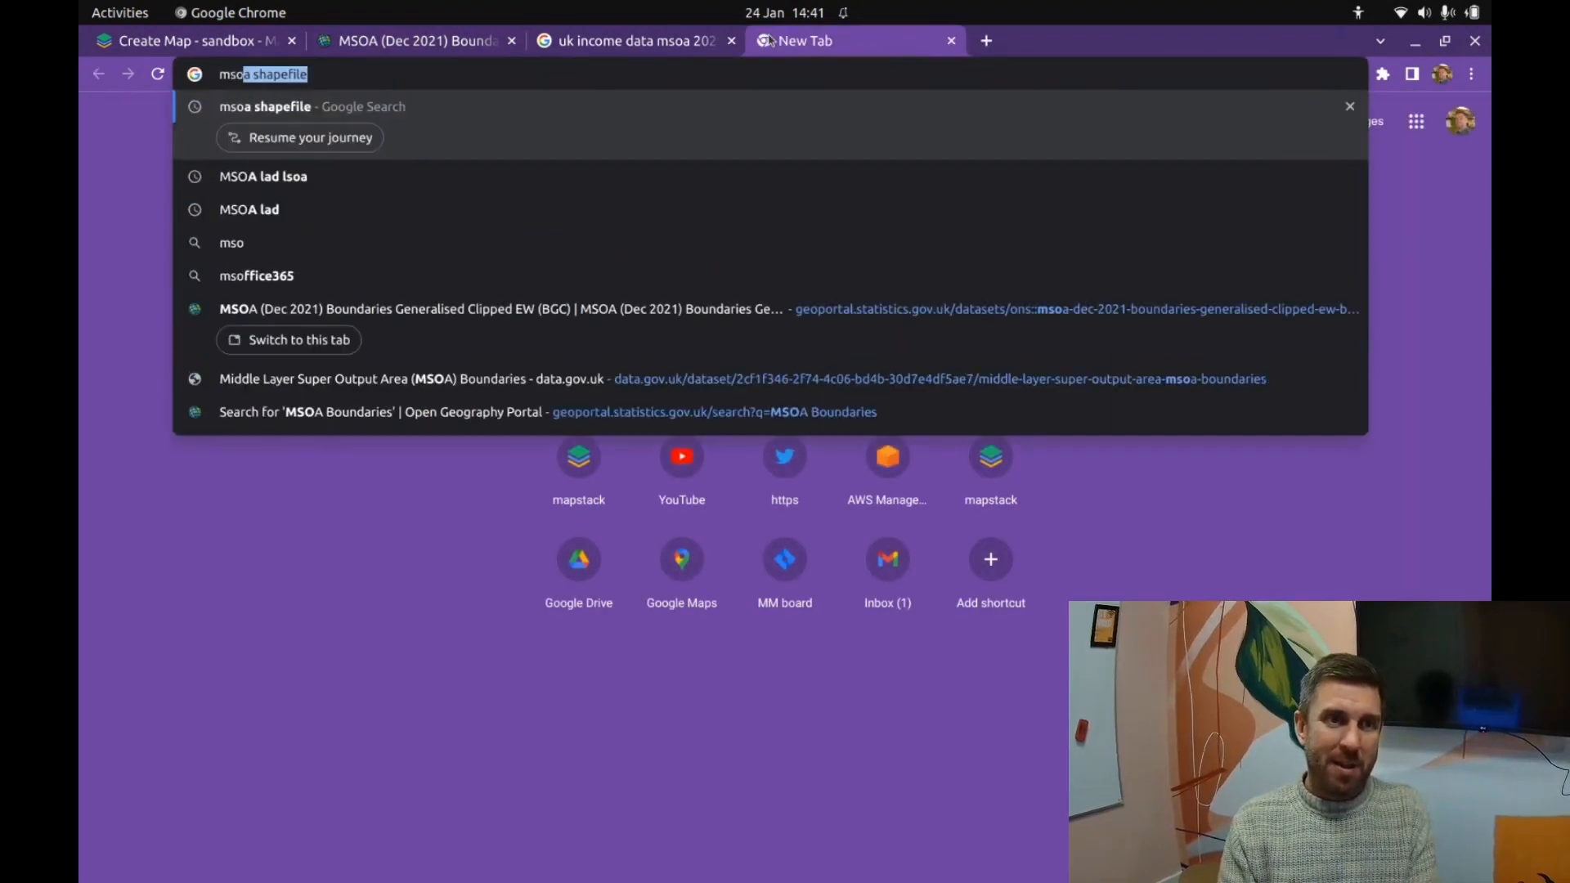
key(Delete)
key(Return)
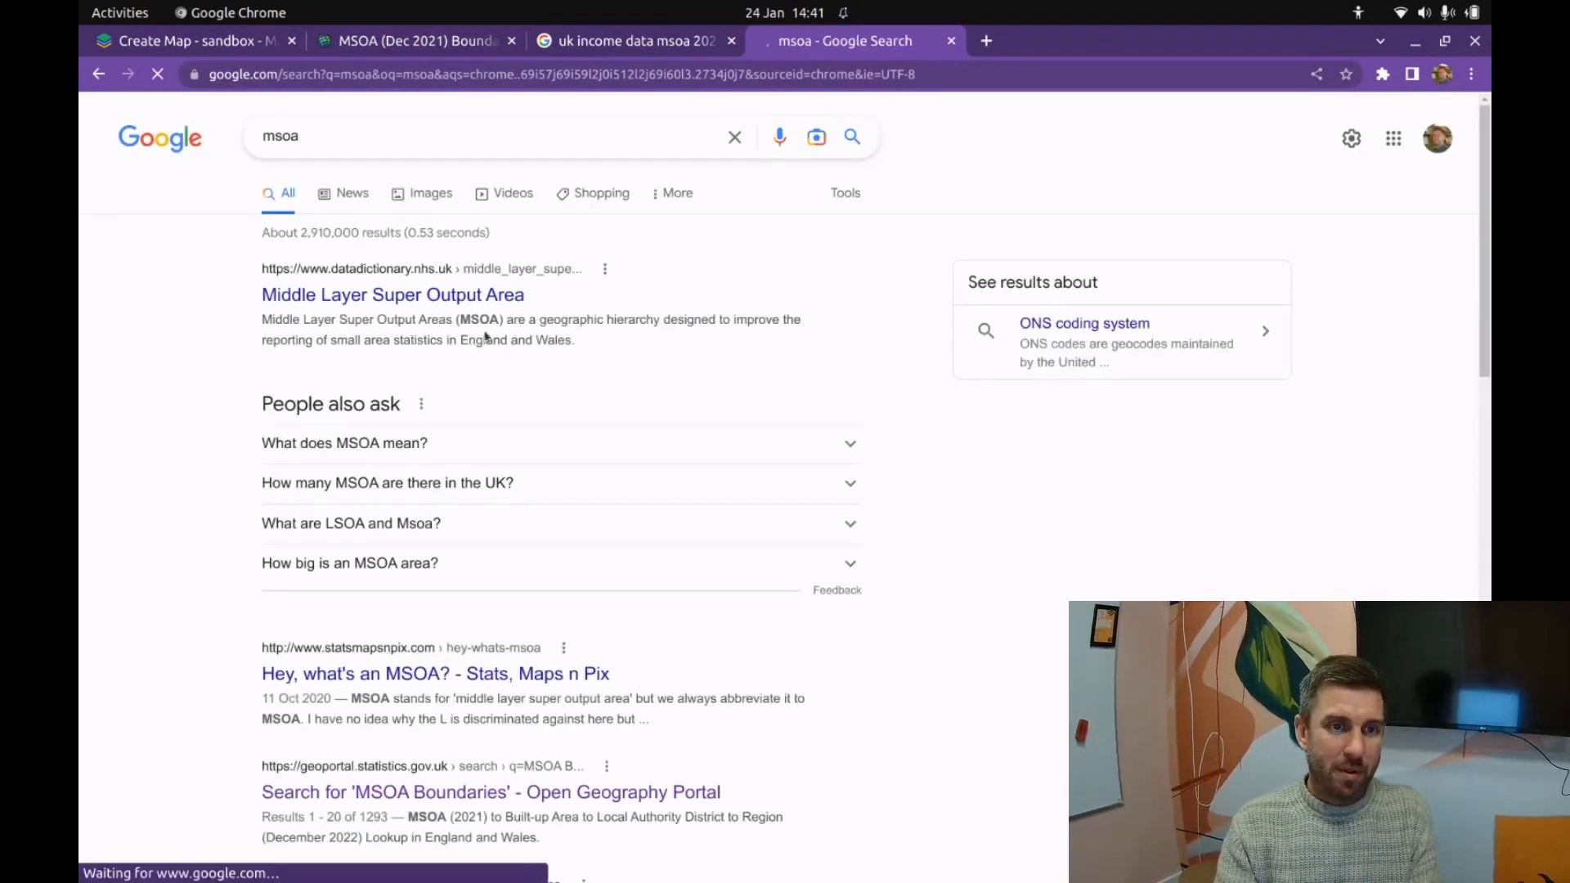
Step: Begin the map's feature type with Middle and recheck the full MSOA name in the Google results
click(245, 41)
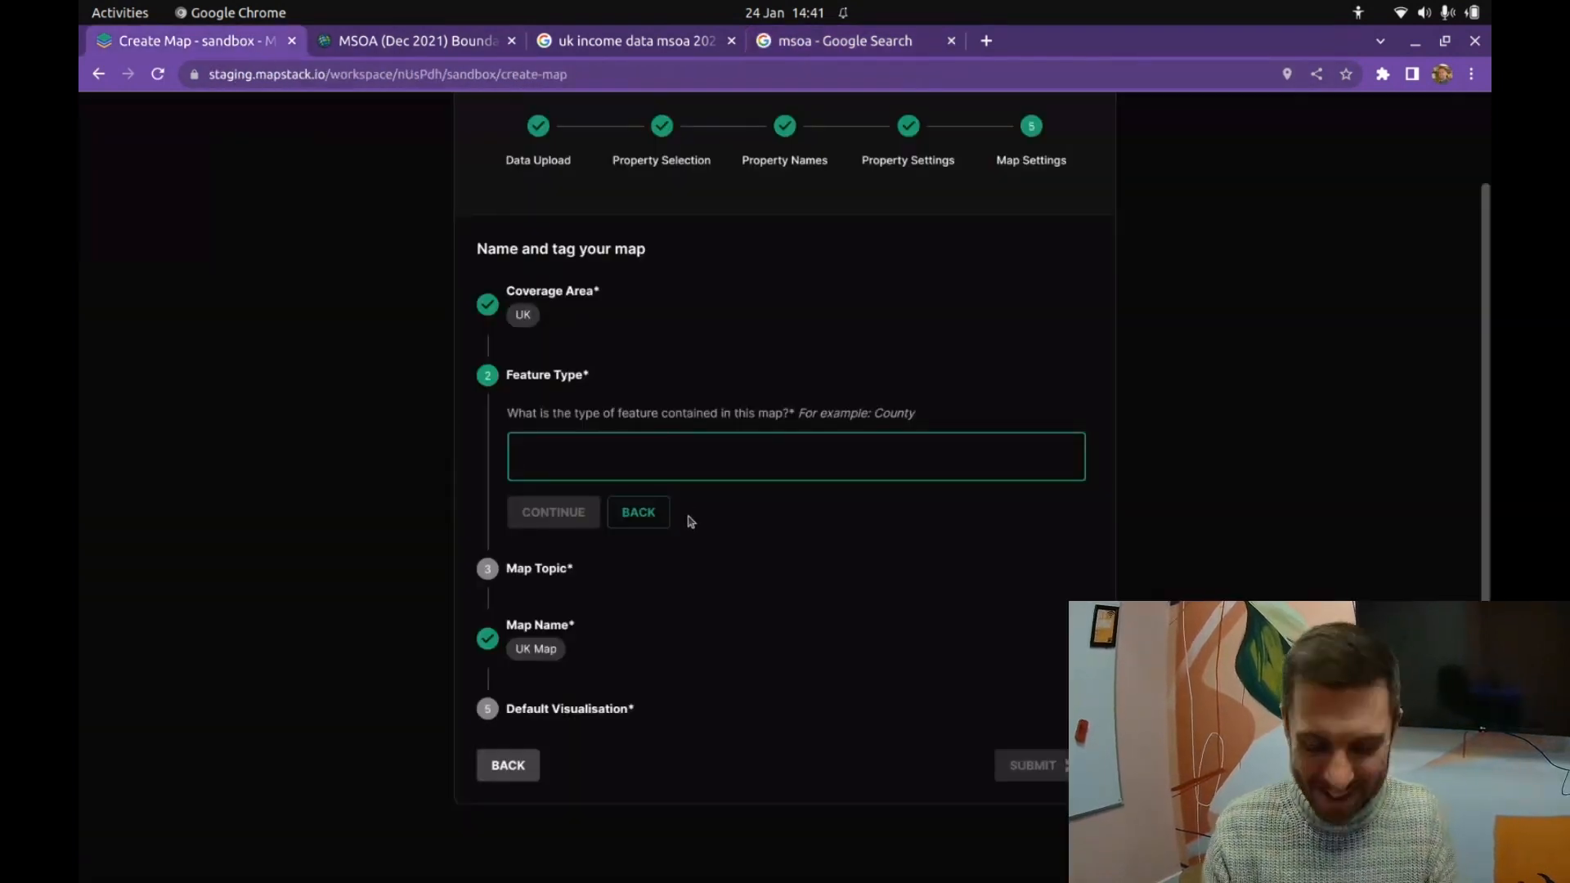
text(Middle )
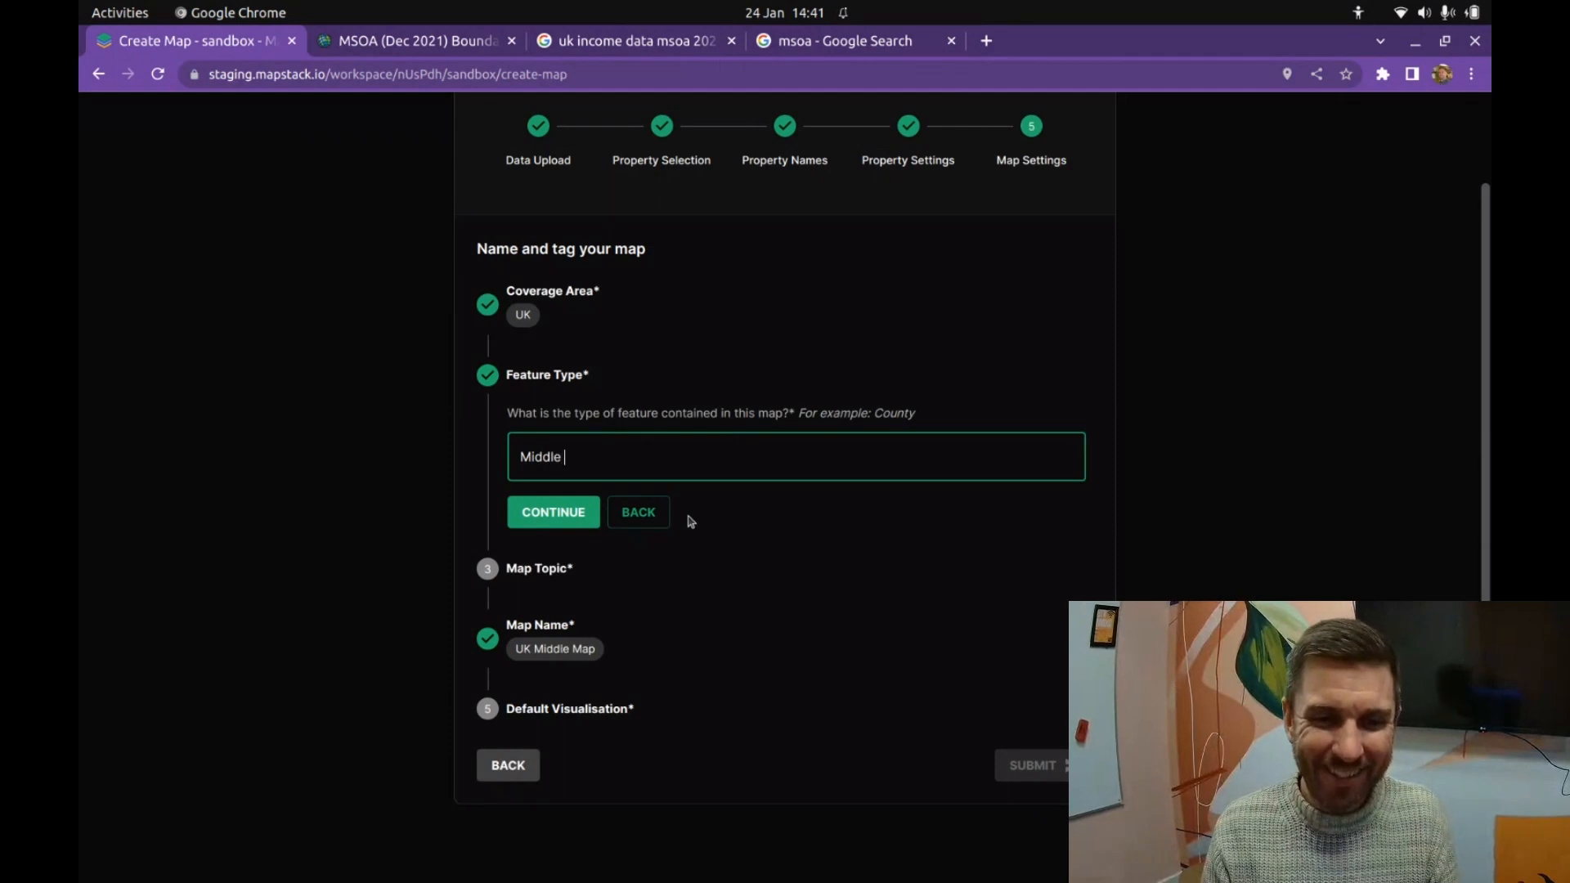
text(Area)
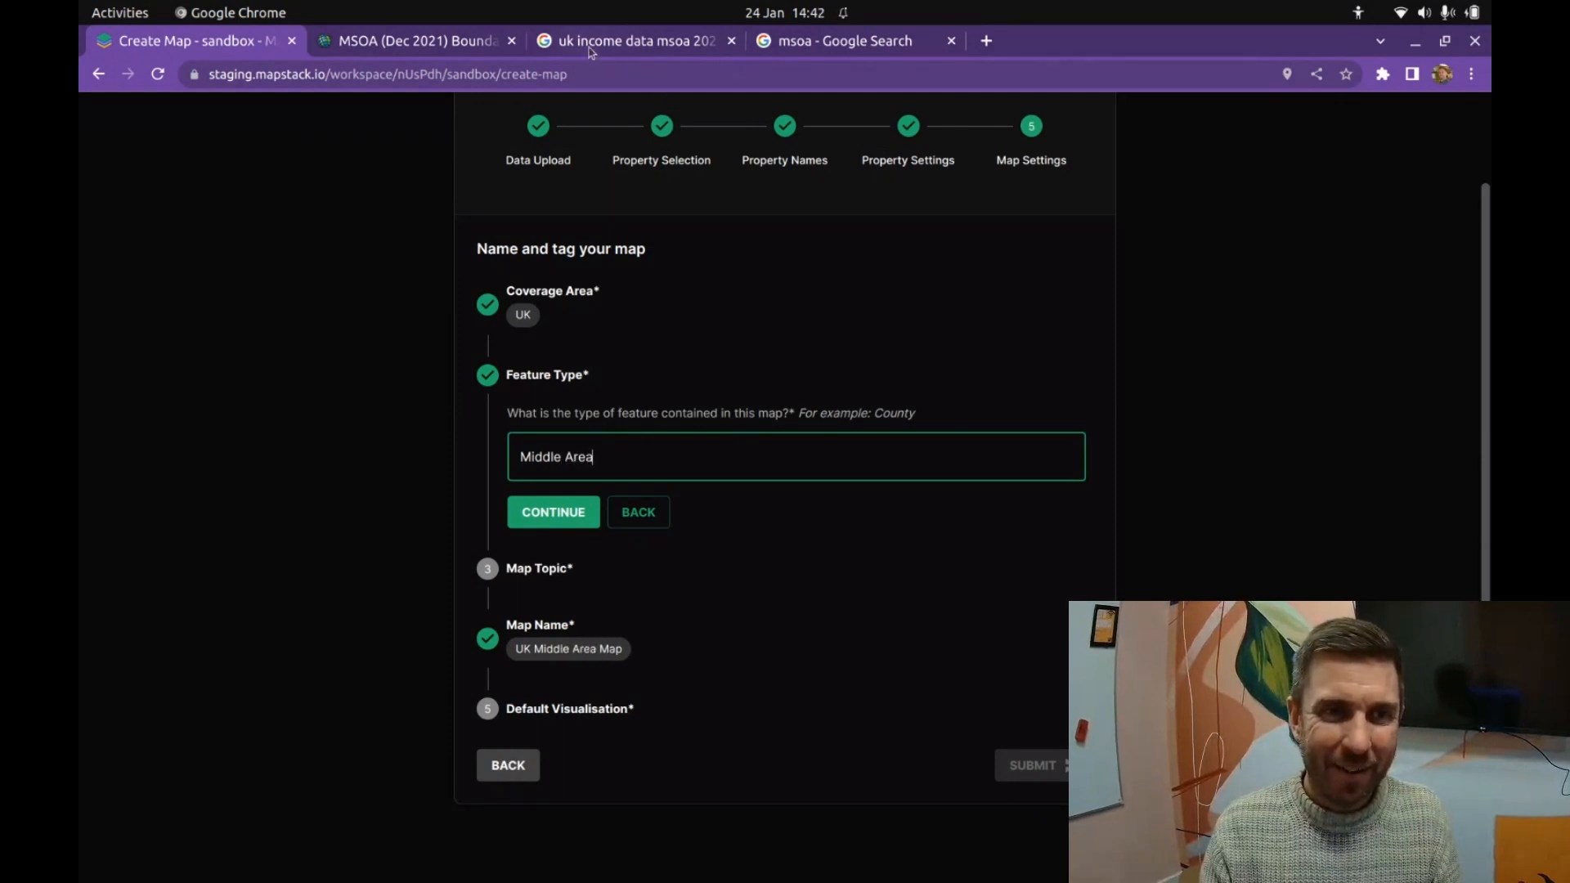
key(BackSpace)
key(BackSpace)
key(BackSpace)
key(BackSpace)
text(Su)
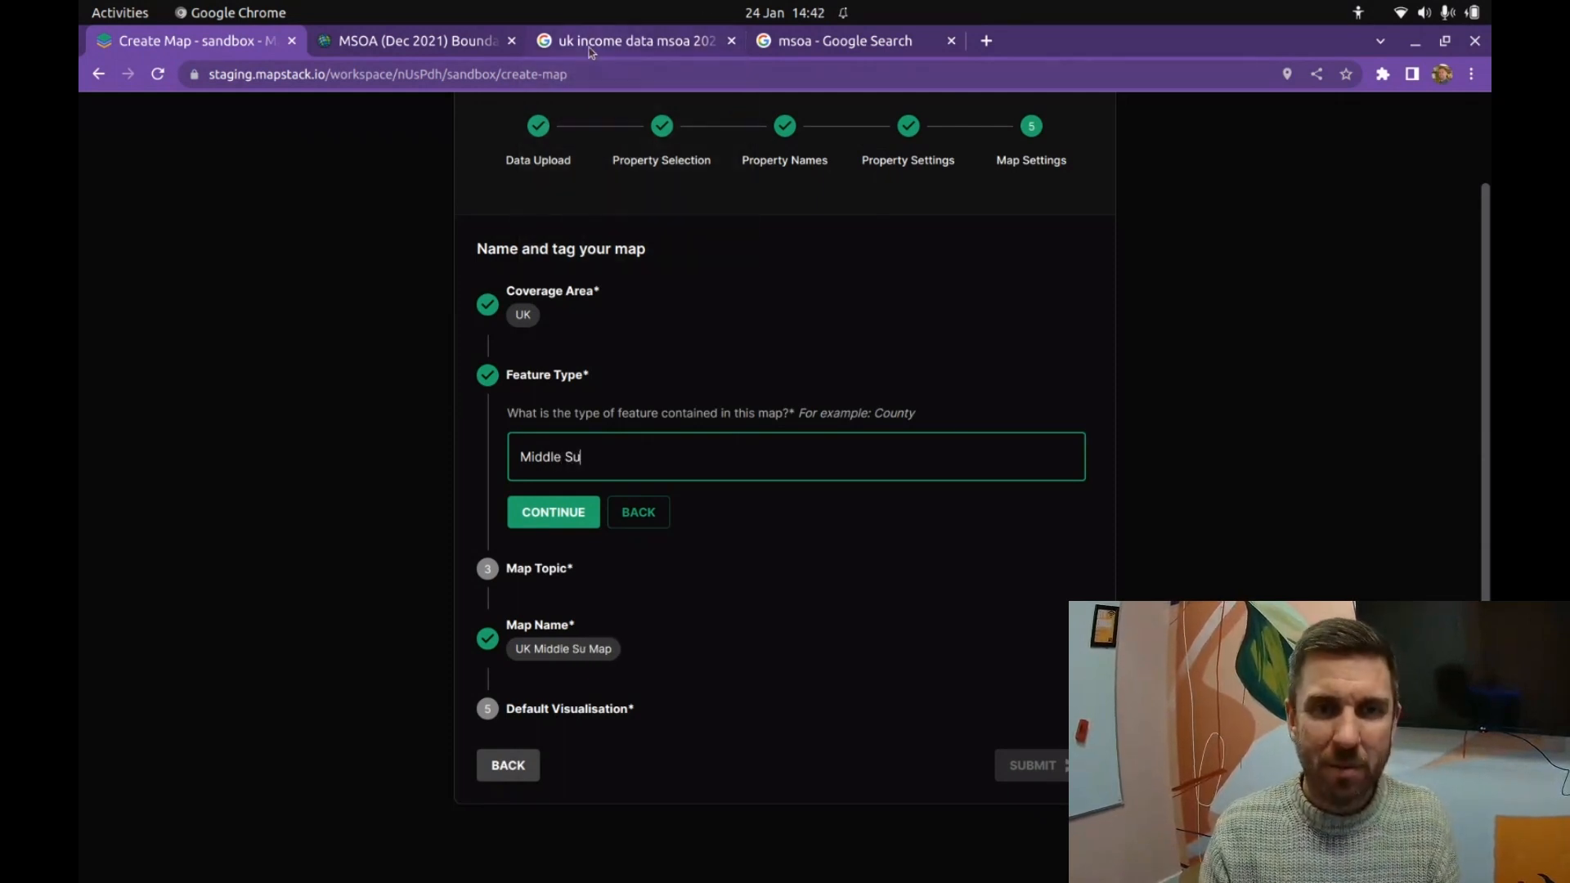
click(790, 42)
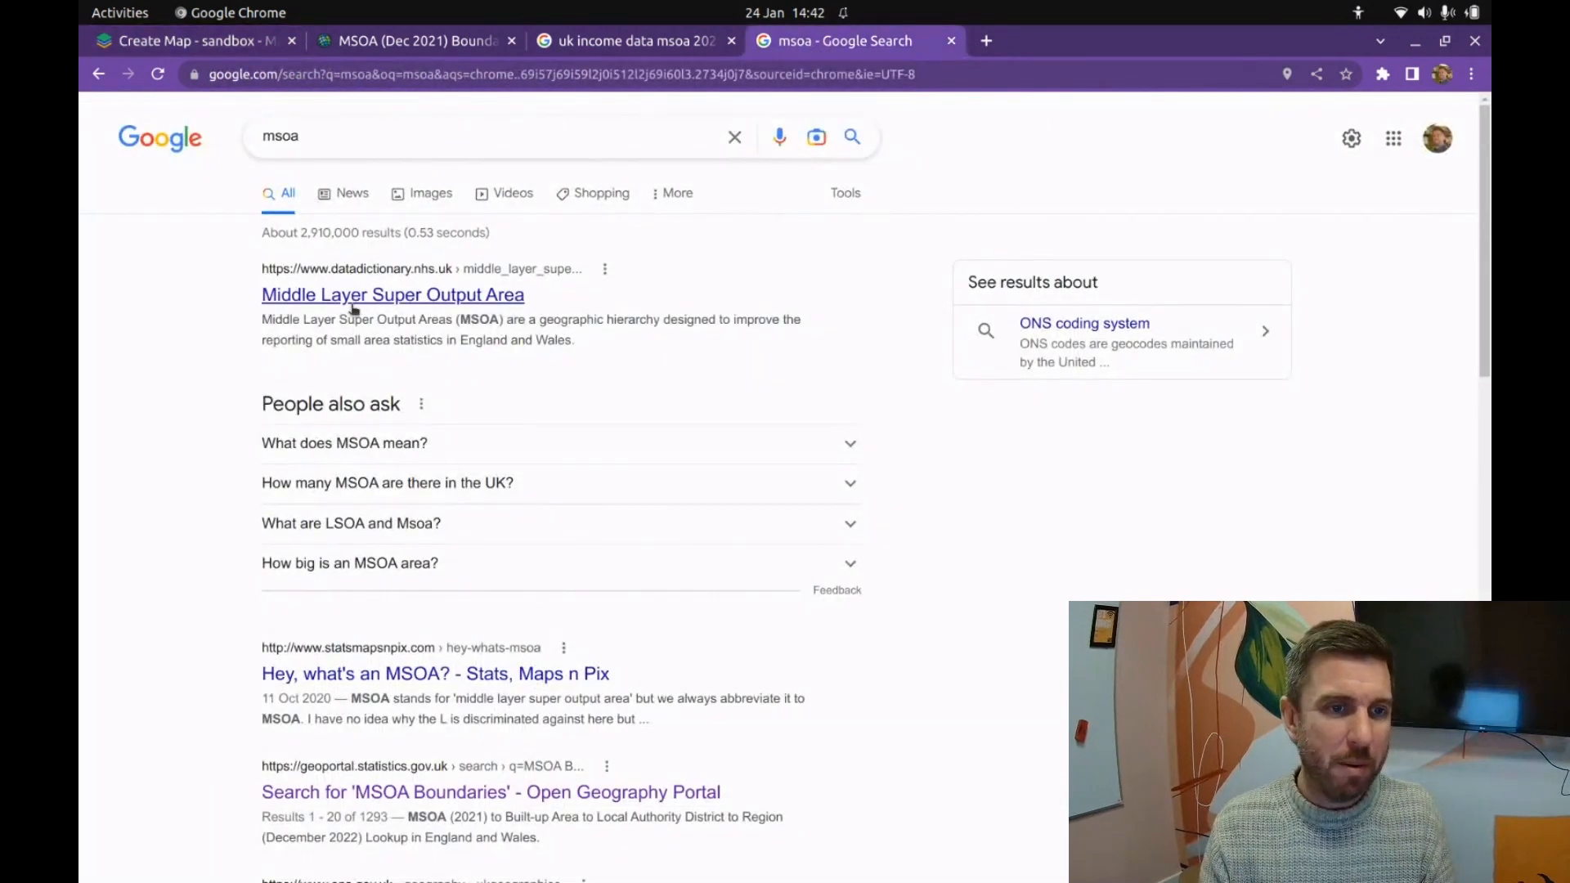
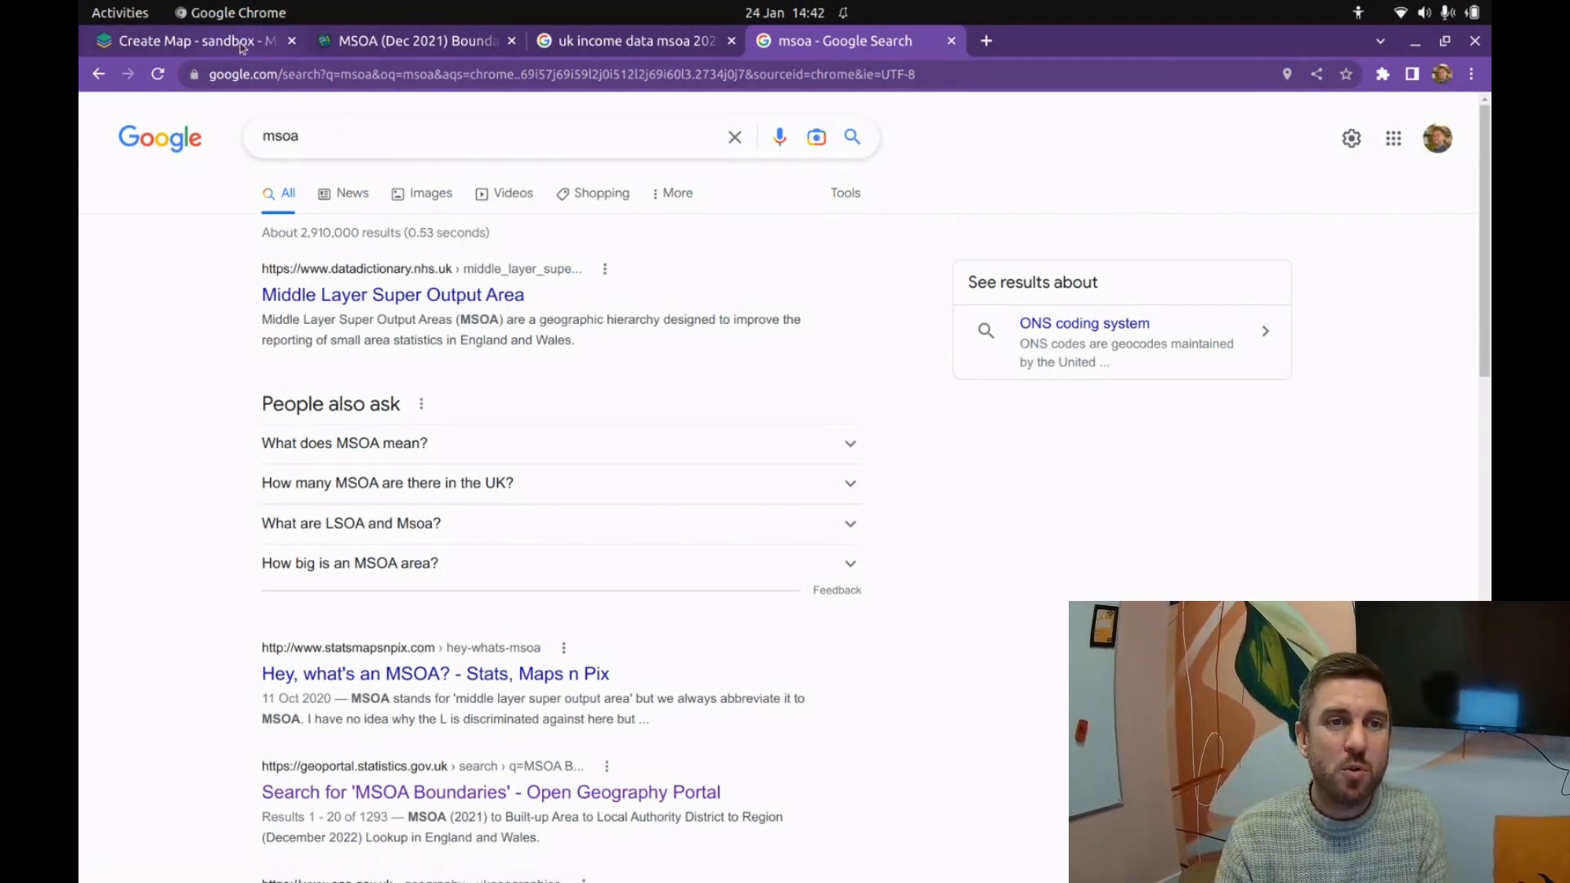
Step: Complete the feature type as Middle Layer Super Output Area (MSOA) and continue to the map topic
click(196, 40)
key(BackSpace)
key(BackSpace)
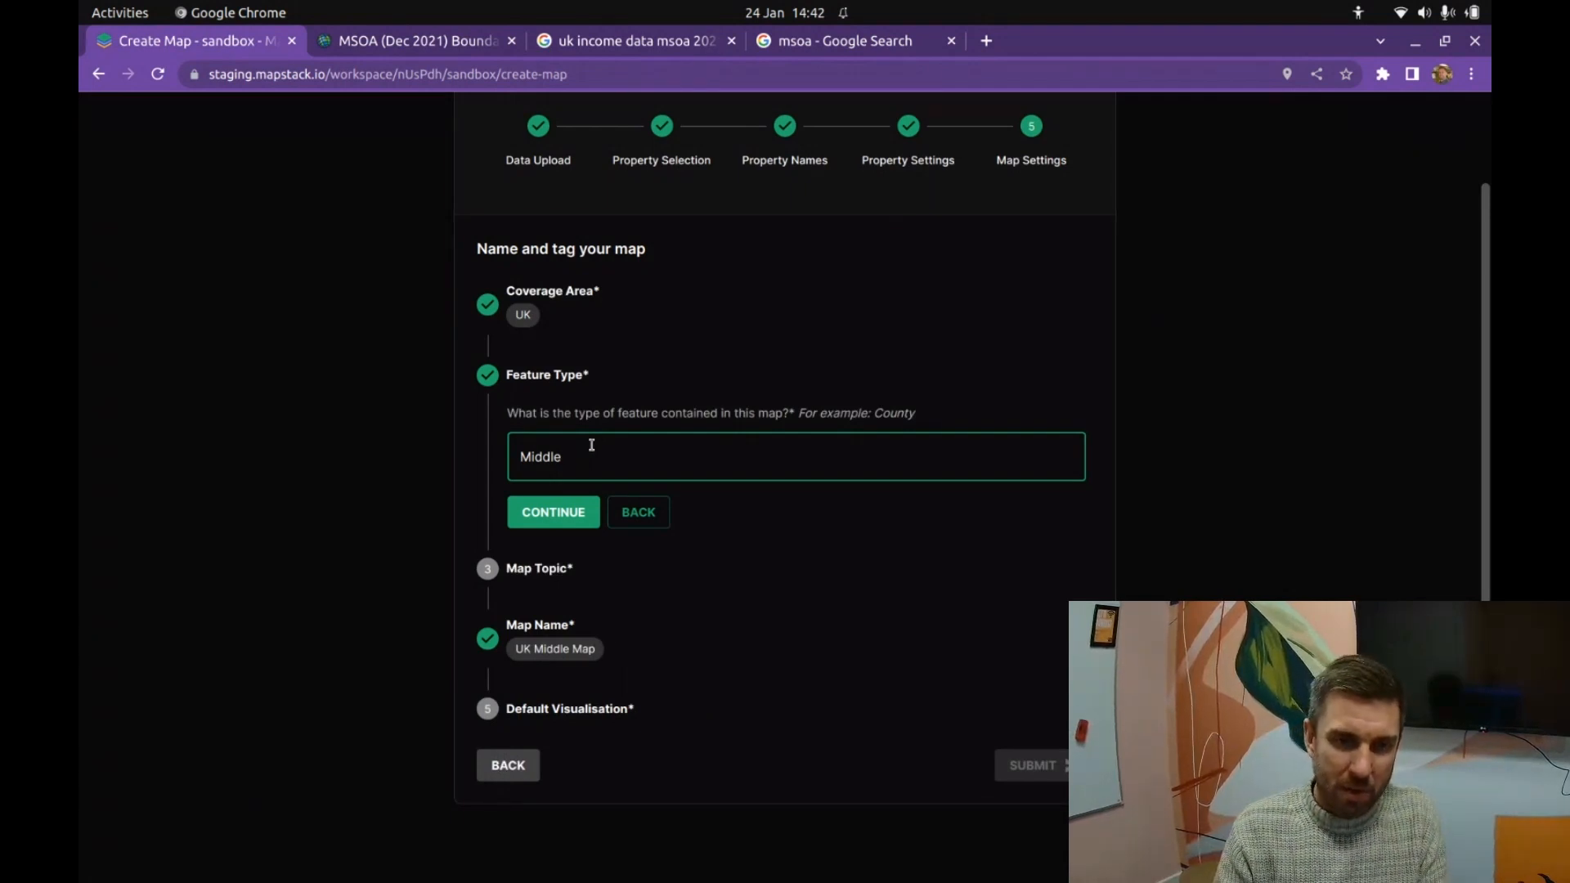
text(Layer S)
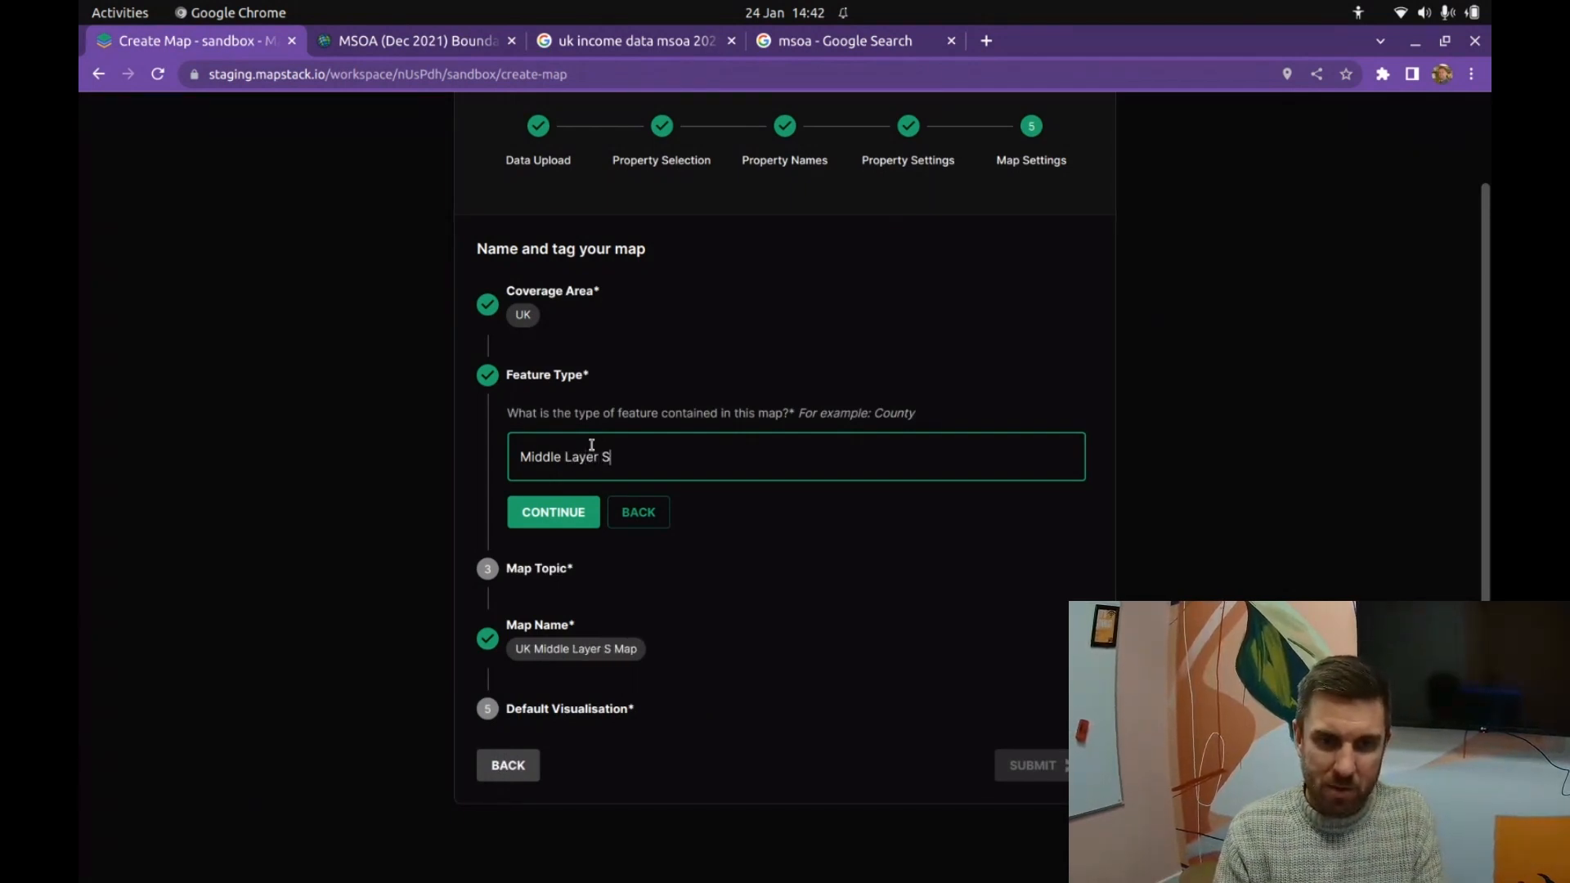
text(uper O)
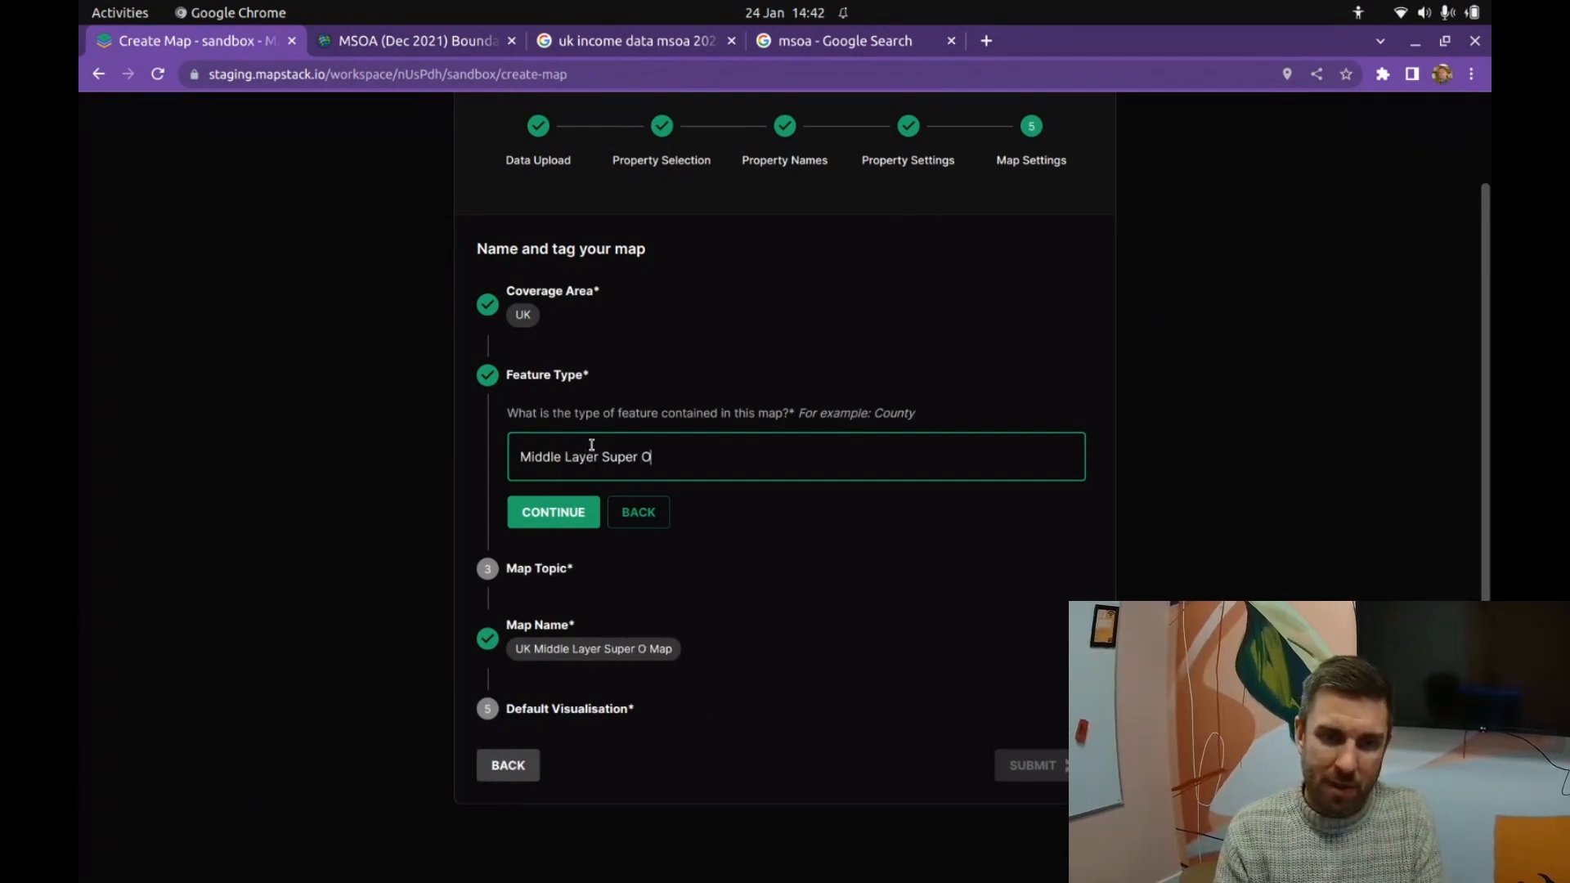
text(utput Area)
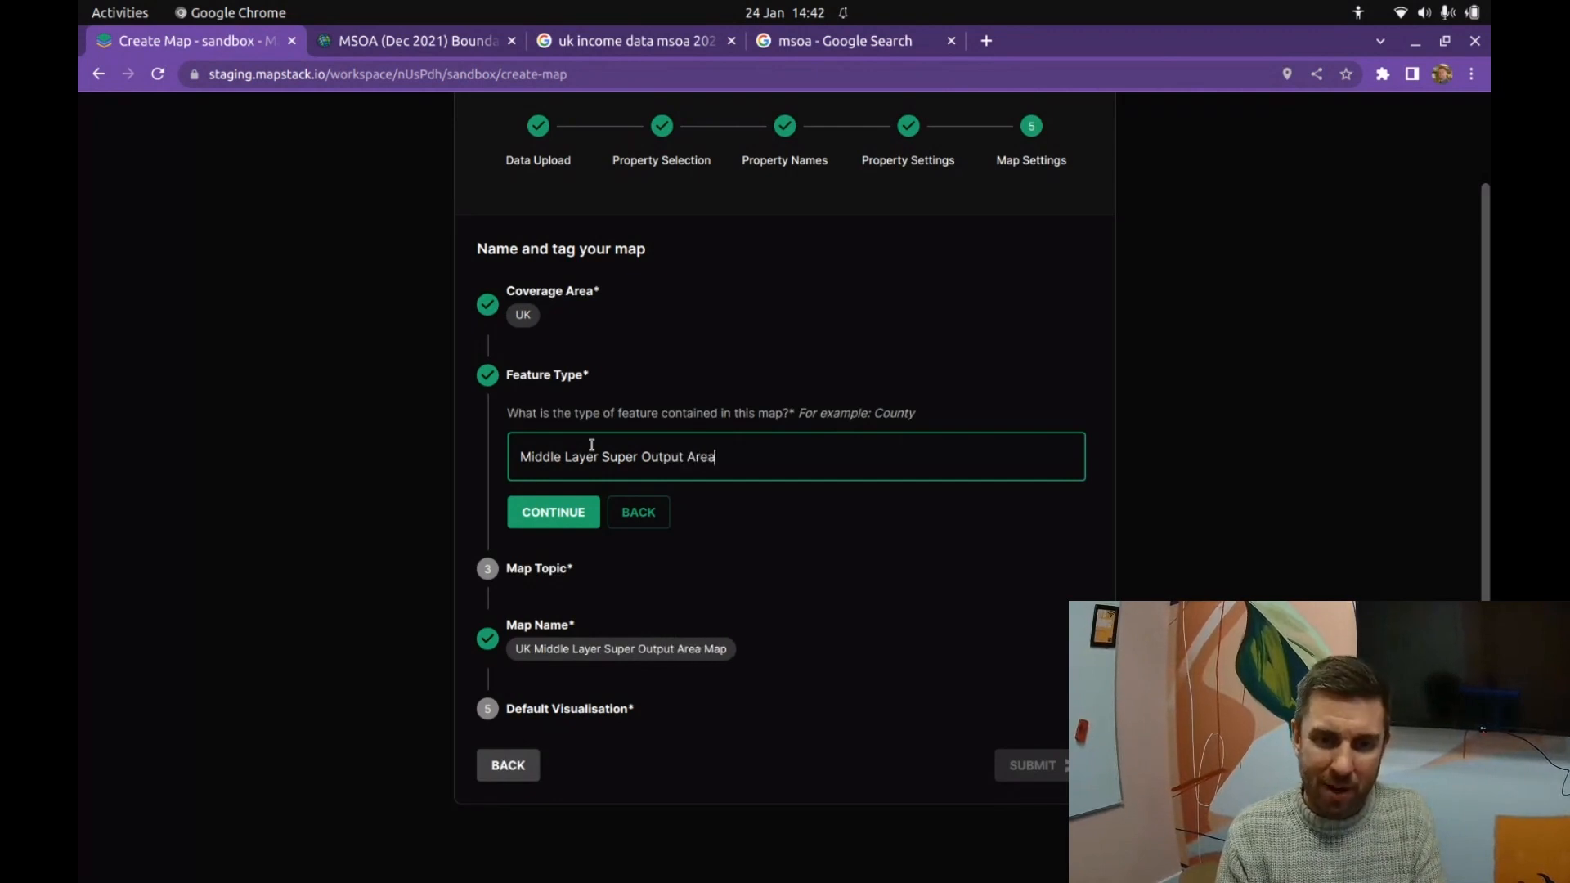
text( (MSOA))
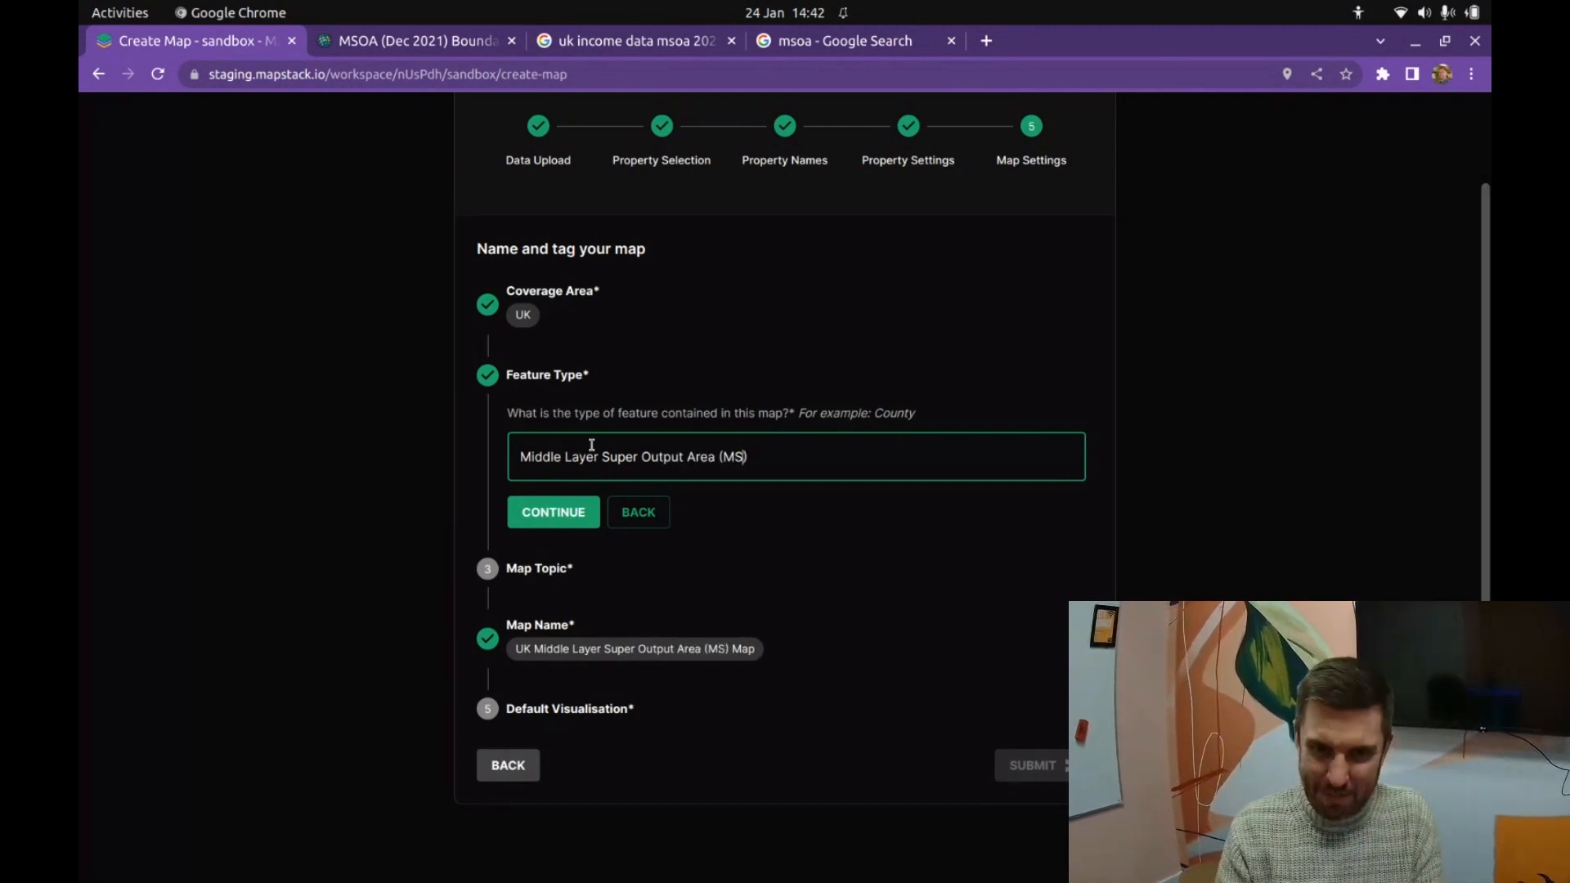
click(577, 513)
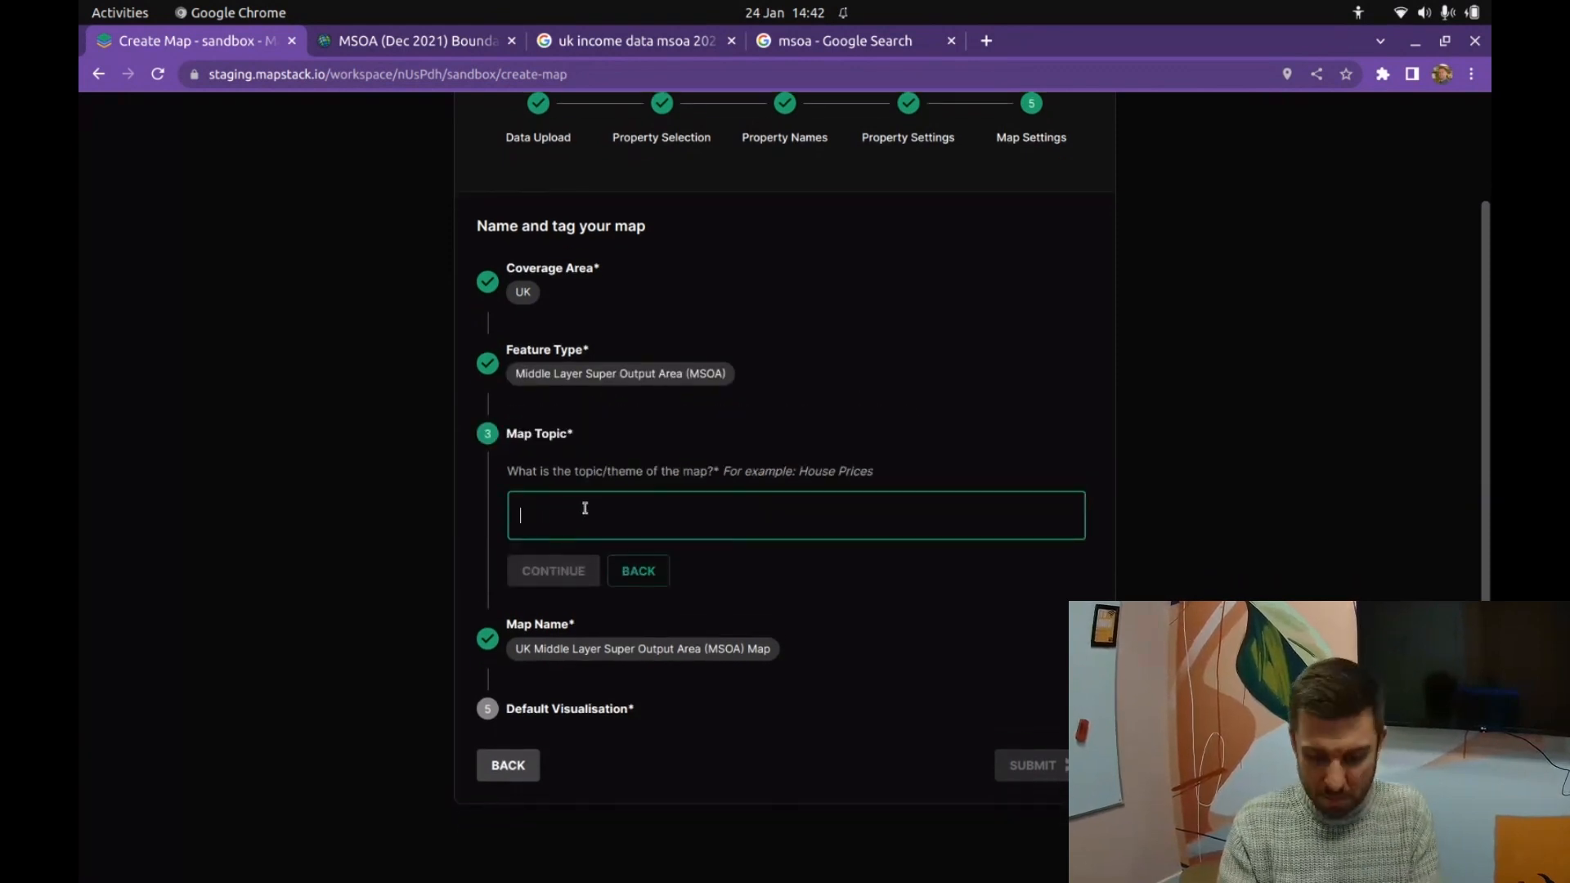
Step: Enter Household Income as the map topic
text(Ho)
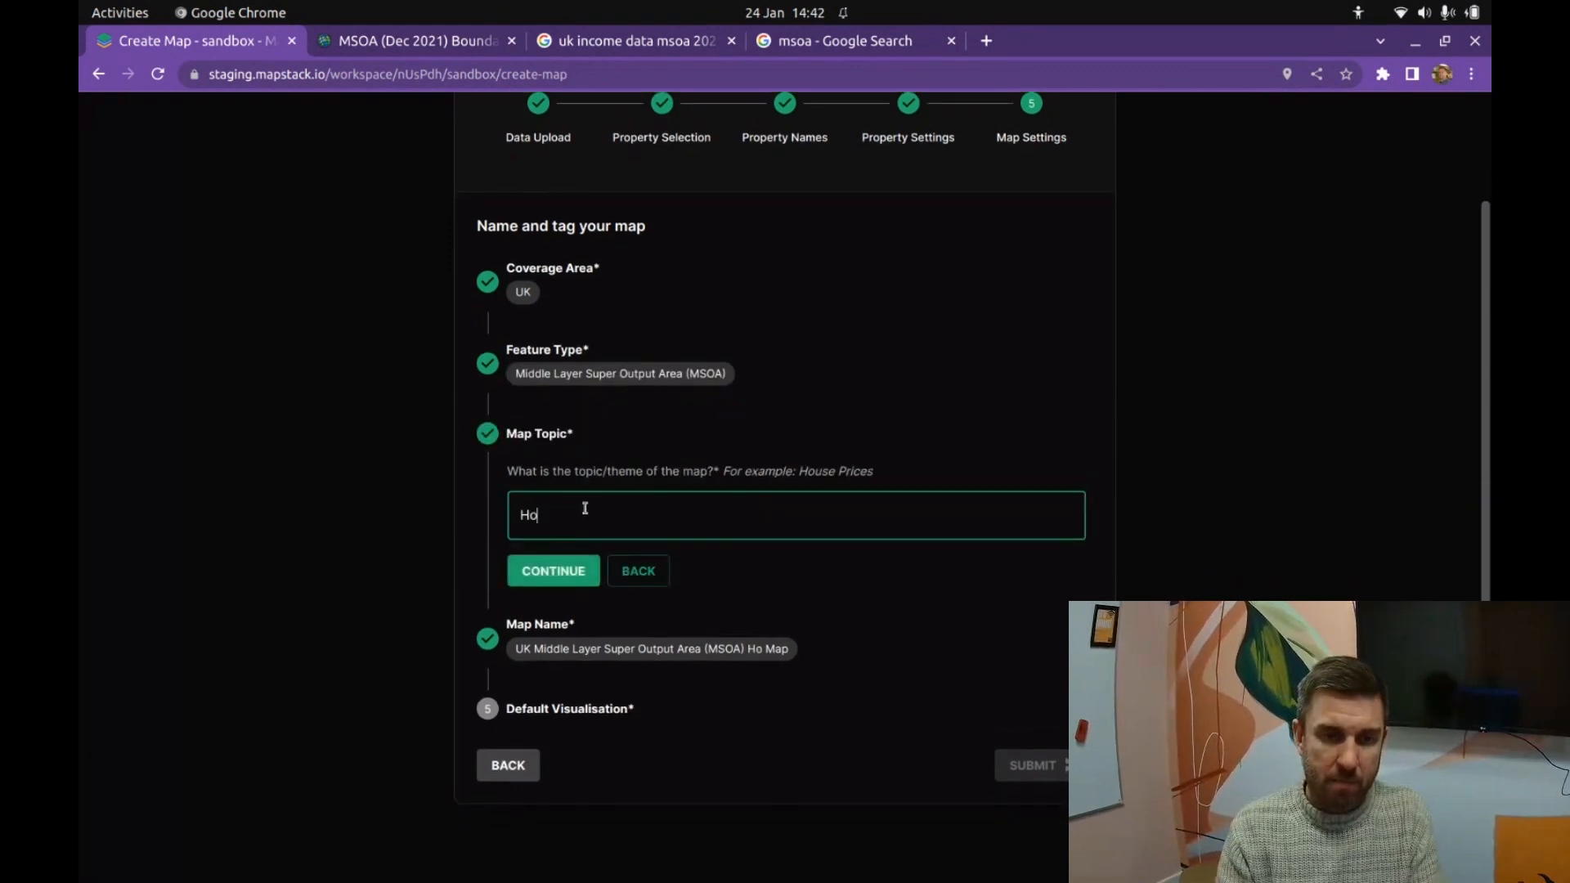
text(usehold)
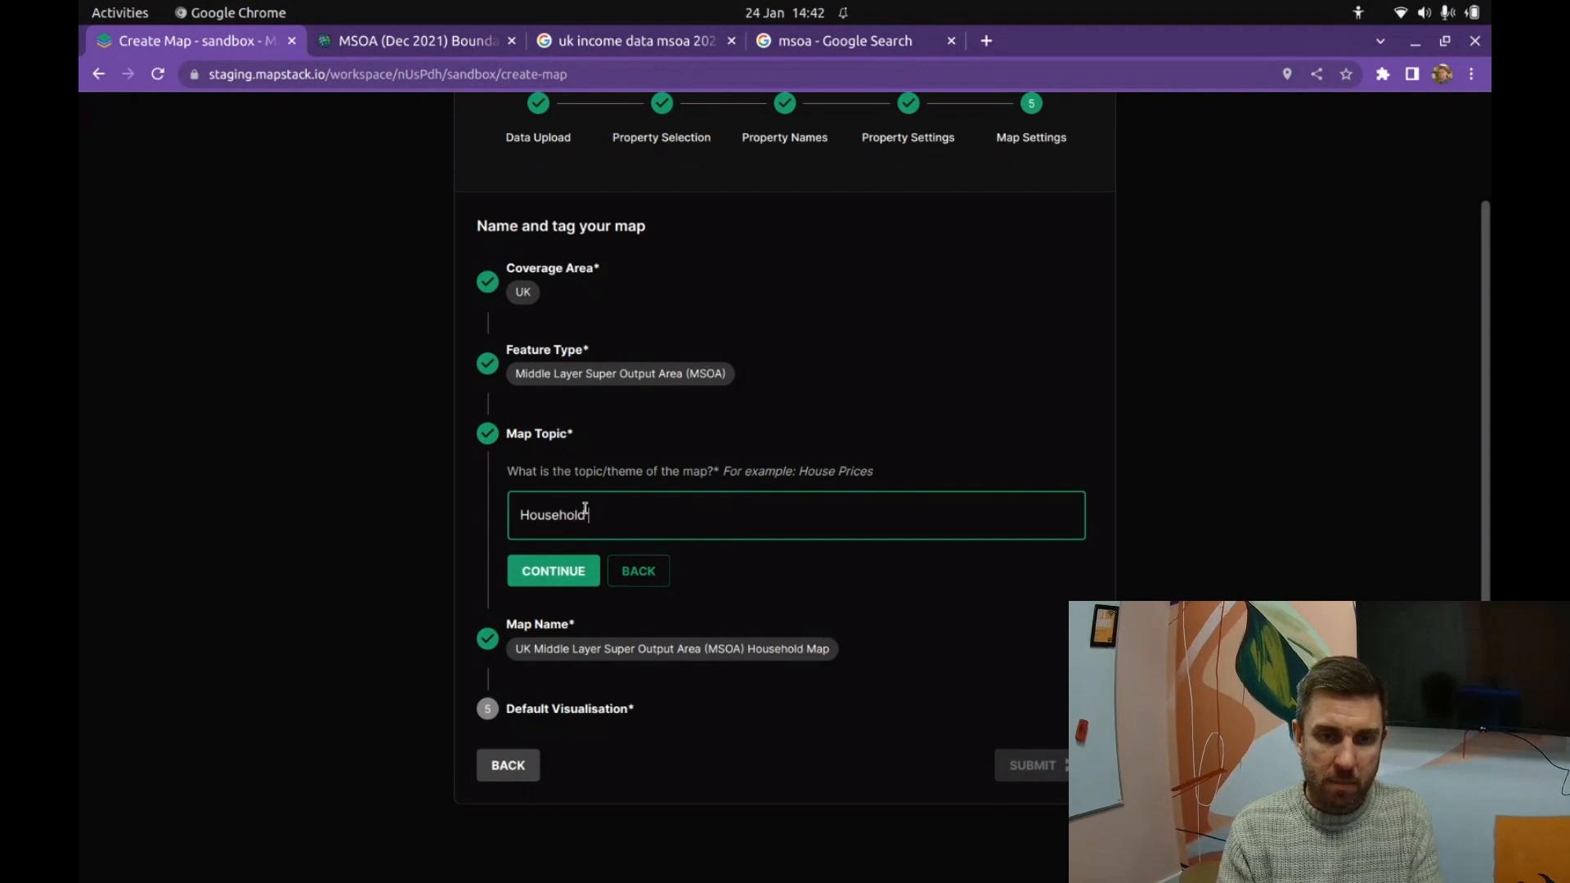
text( Income)
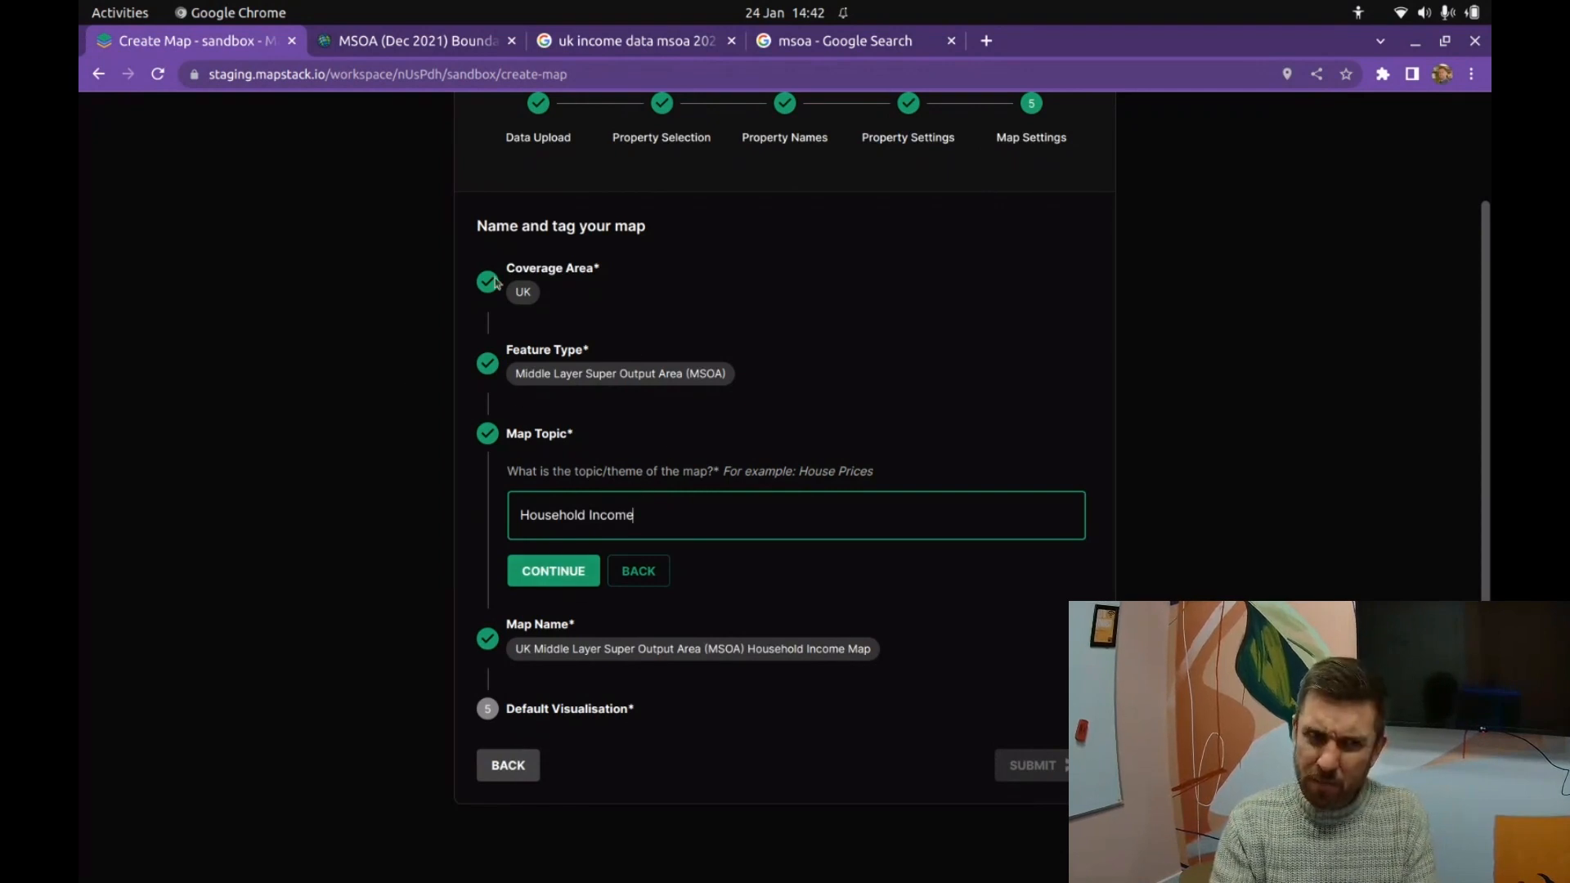
Step: Reopen the ONS page on income estimates for small areas from the browser history and go to its average household income section
click(409, 41)
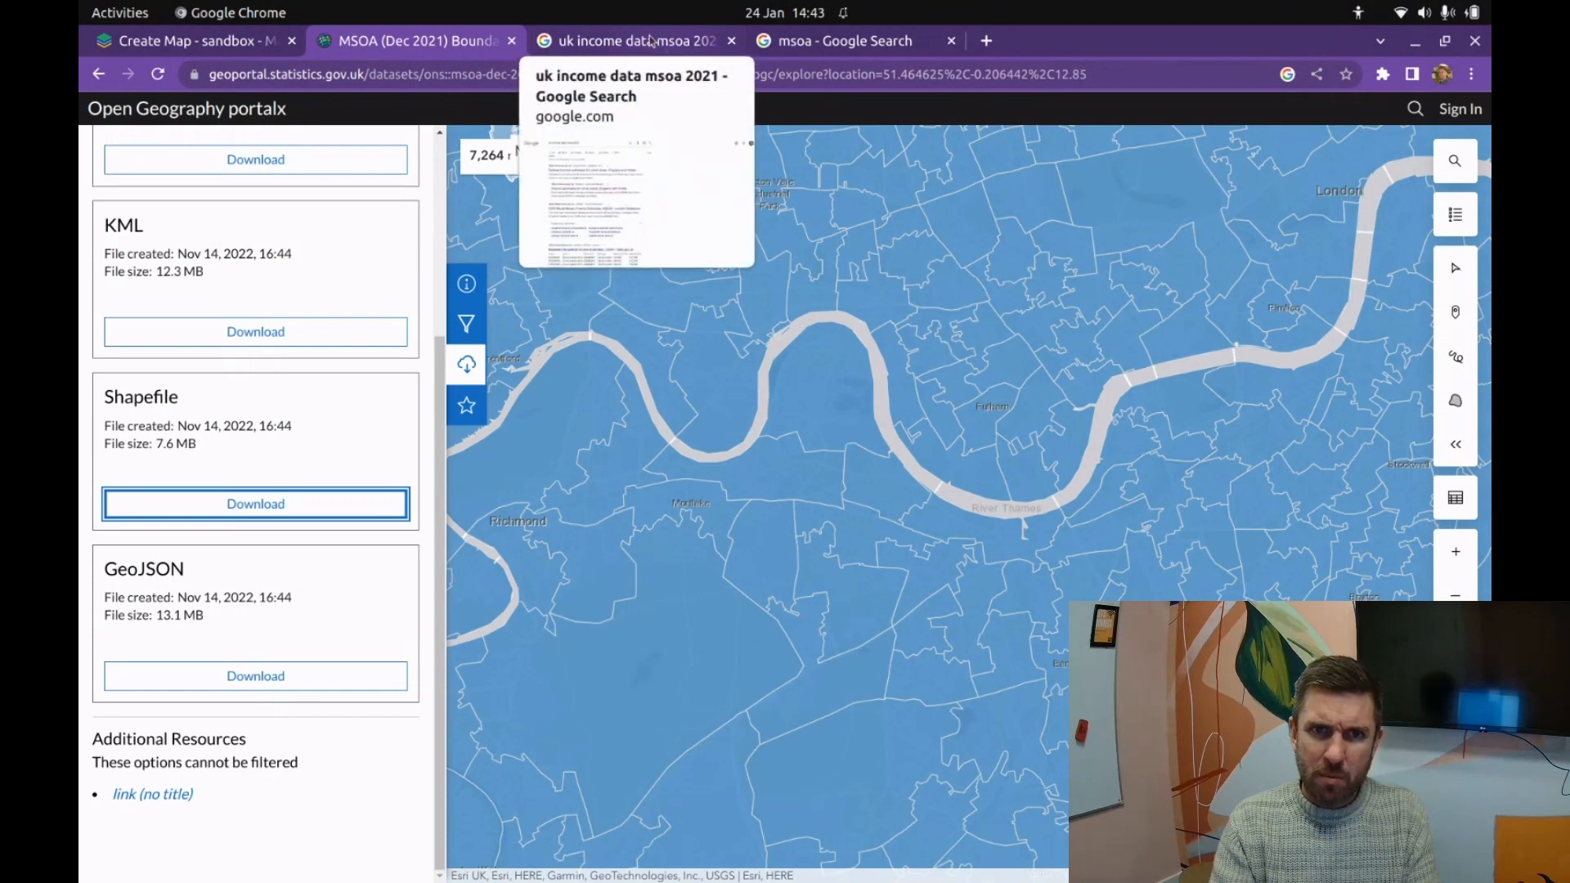
click(1472, 75)
mouse_move(1292, 179)
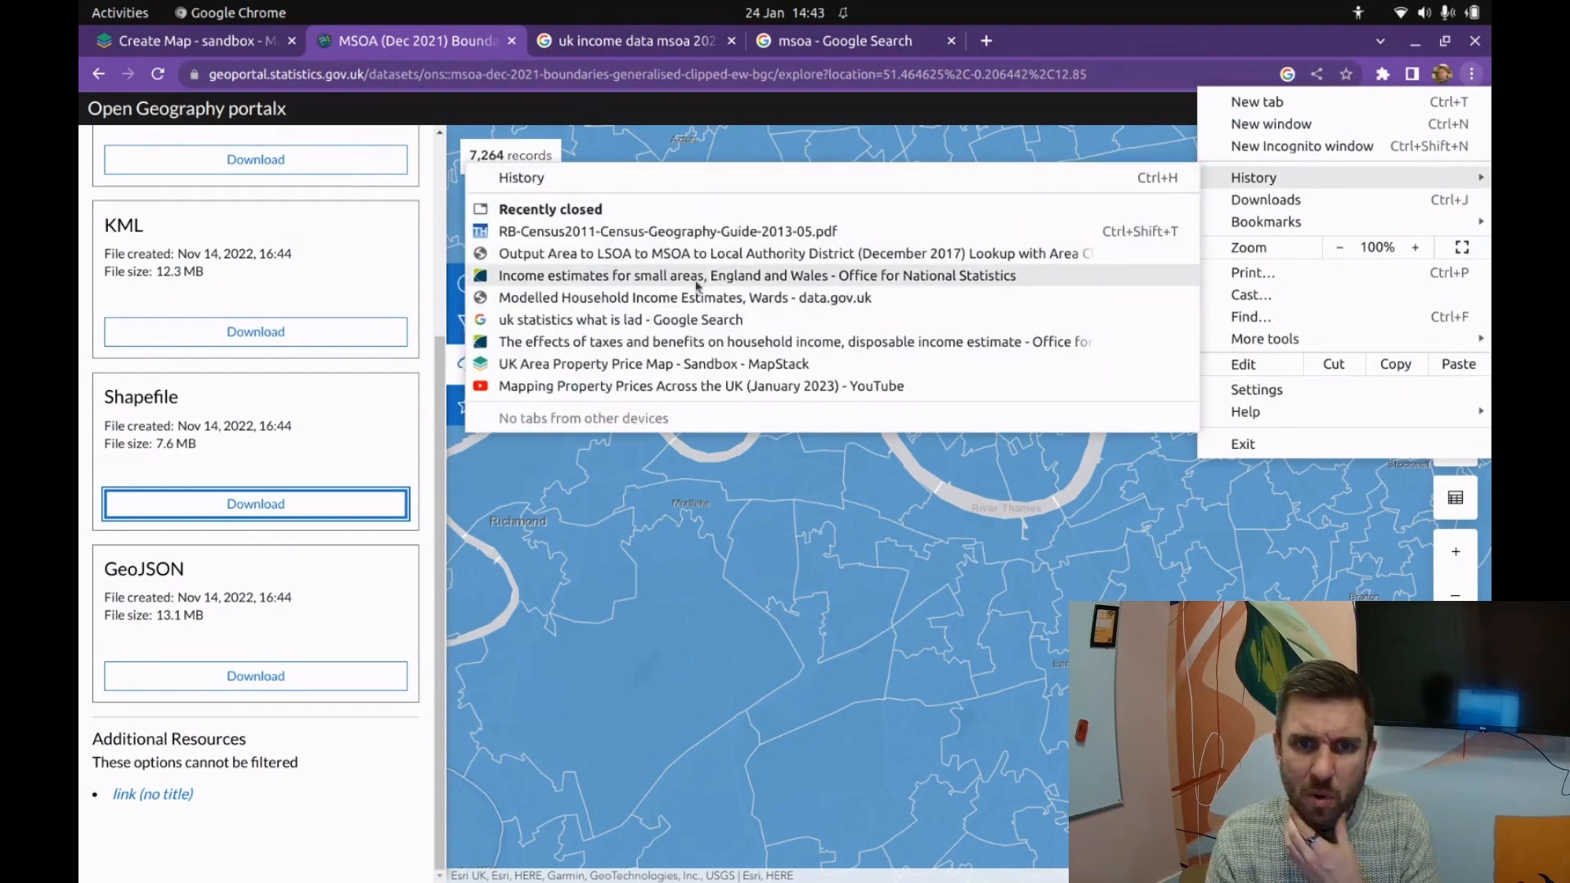
key(Escape)
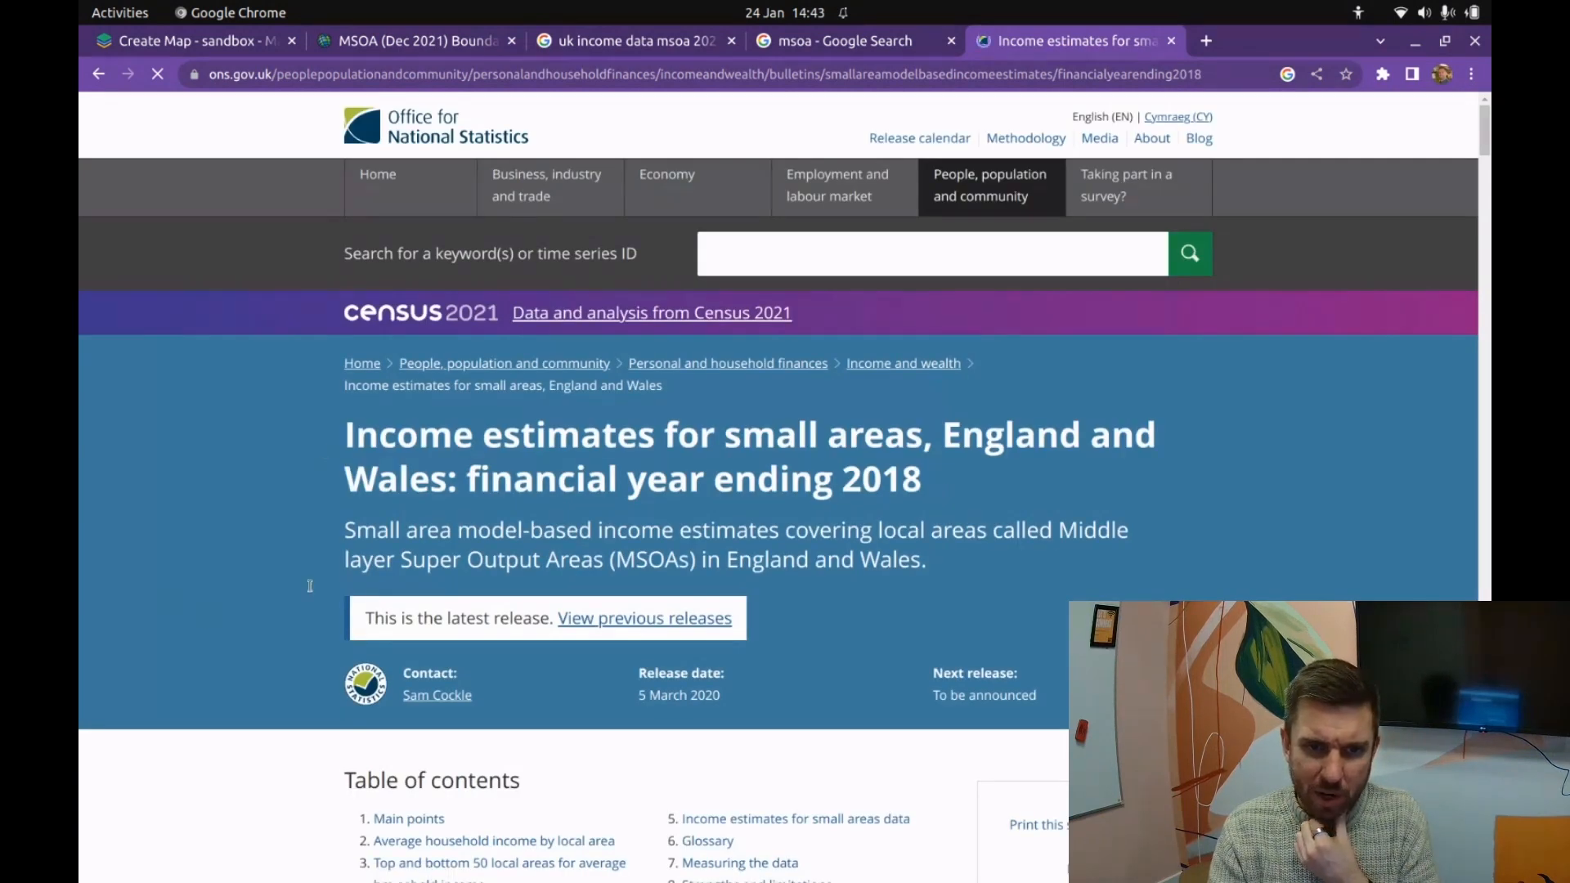
scroll(239, 670, down, 2)
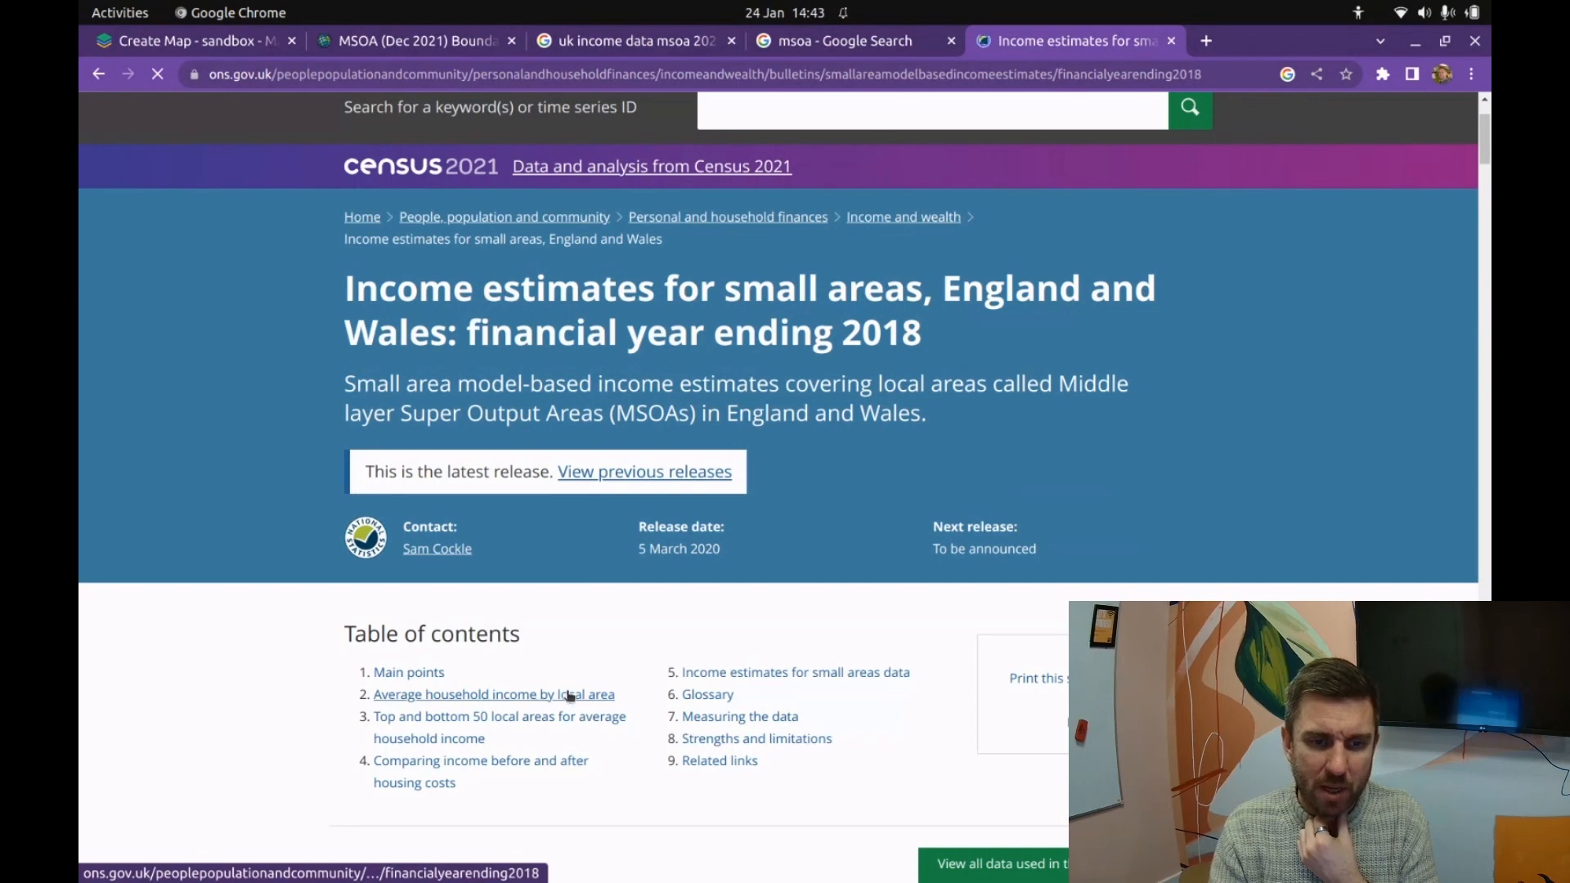
click(491, 695)
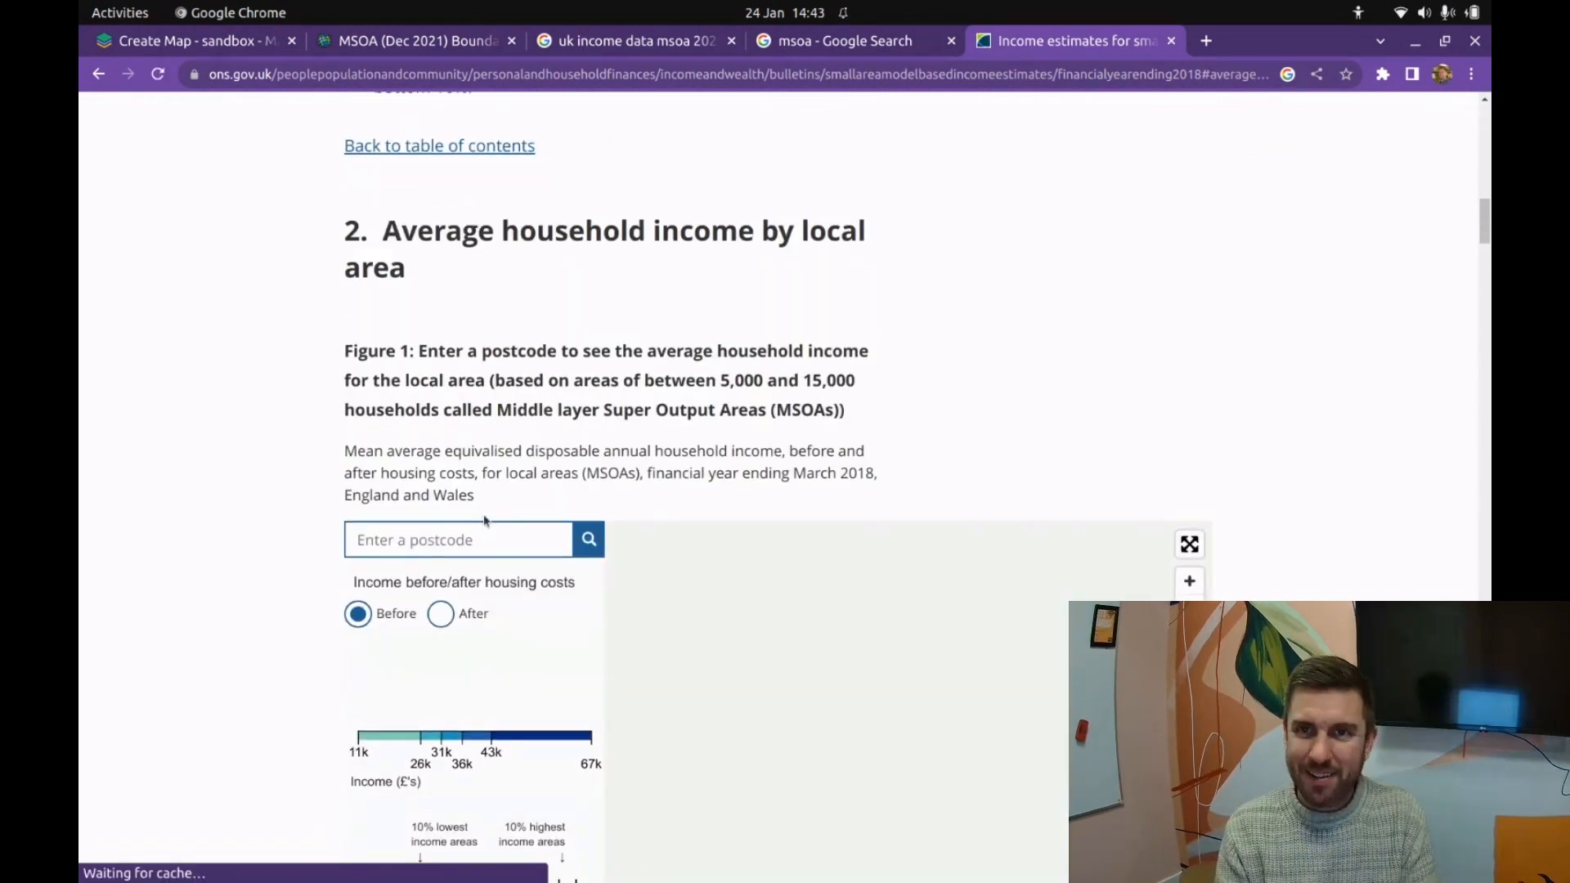
Step: Search the ONS income estimates page for the word median
key(ctrl+f)
key(BackSpace)
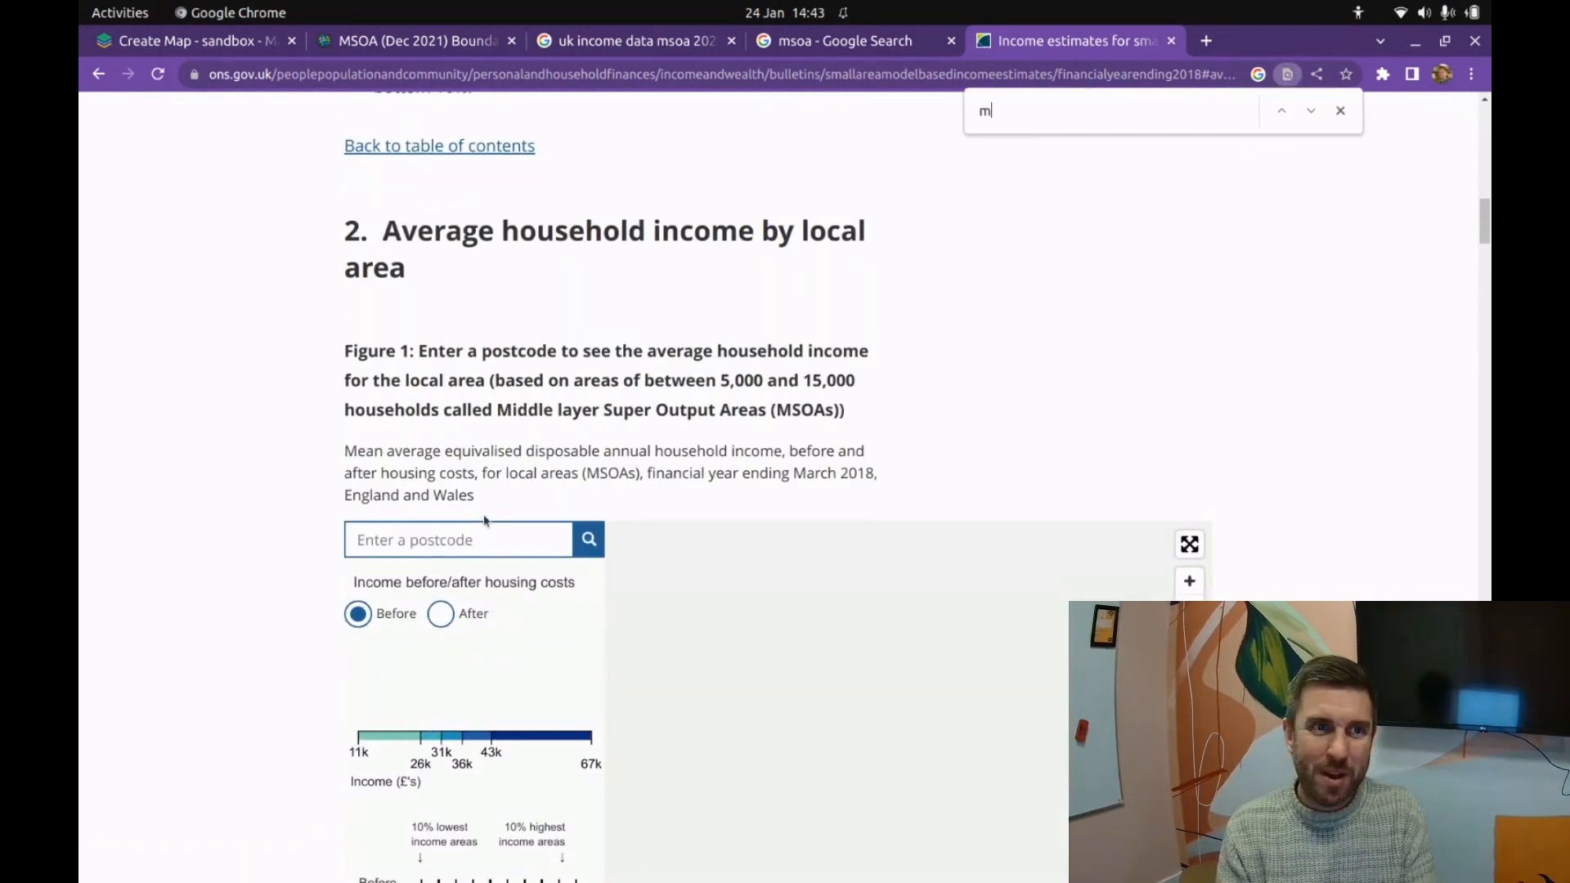
key(BackSpace)
scroll(485, 521, down, 5)
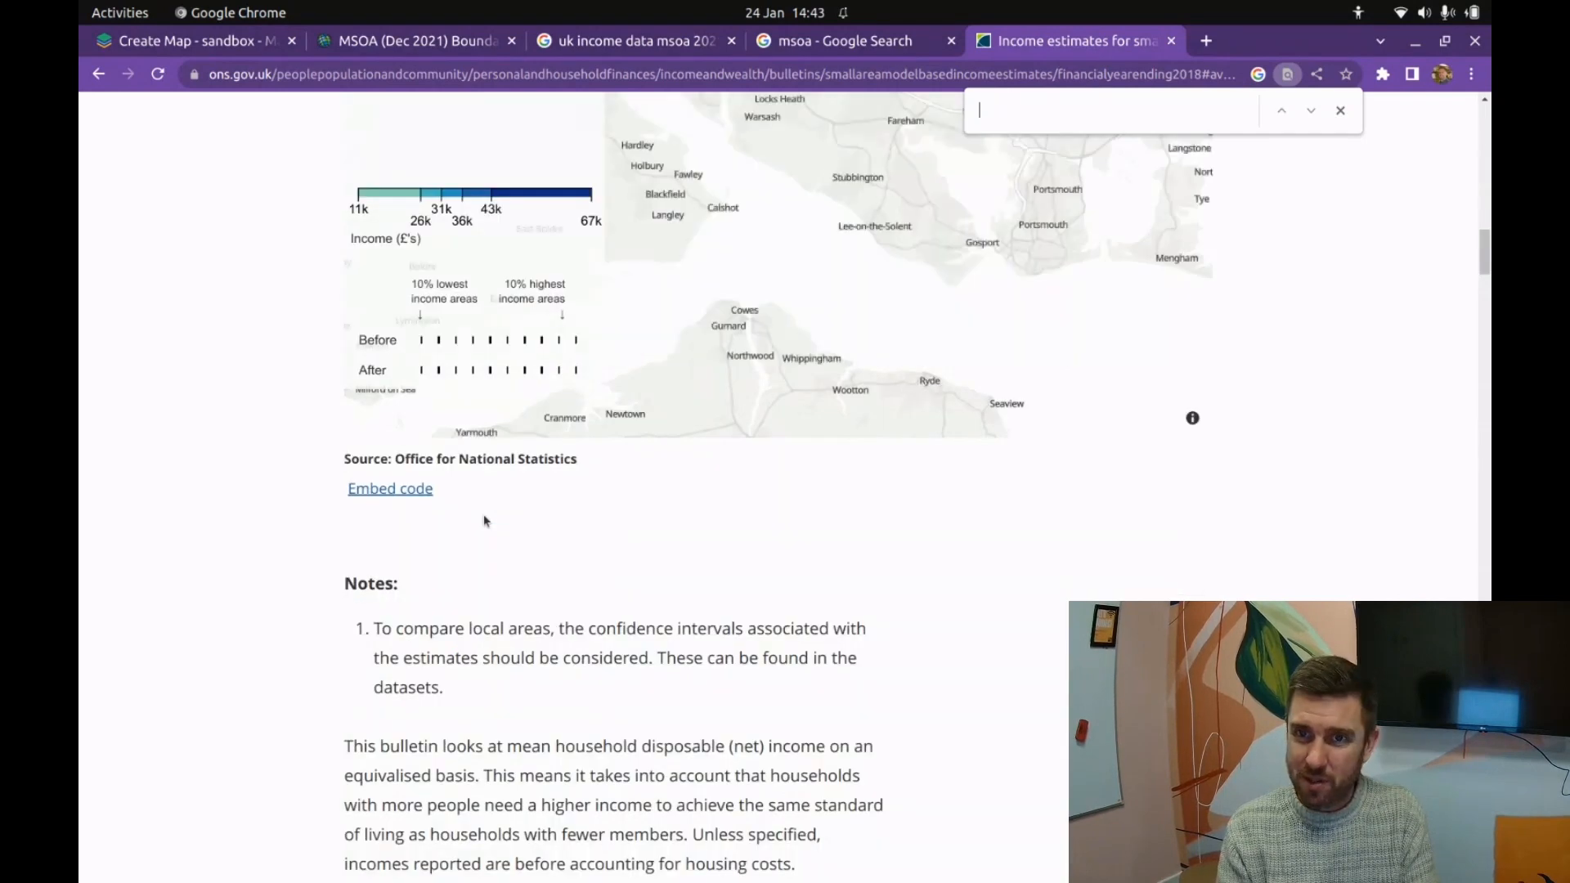
text(median)
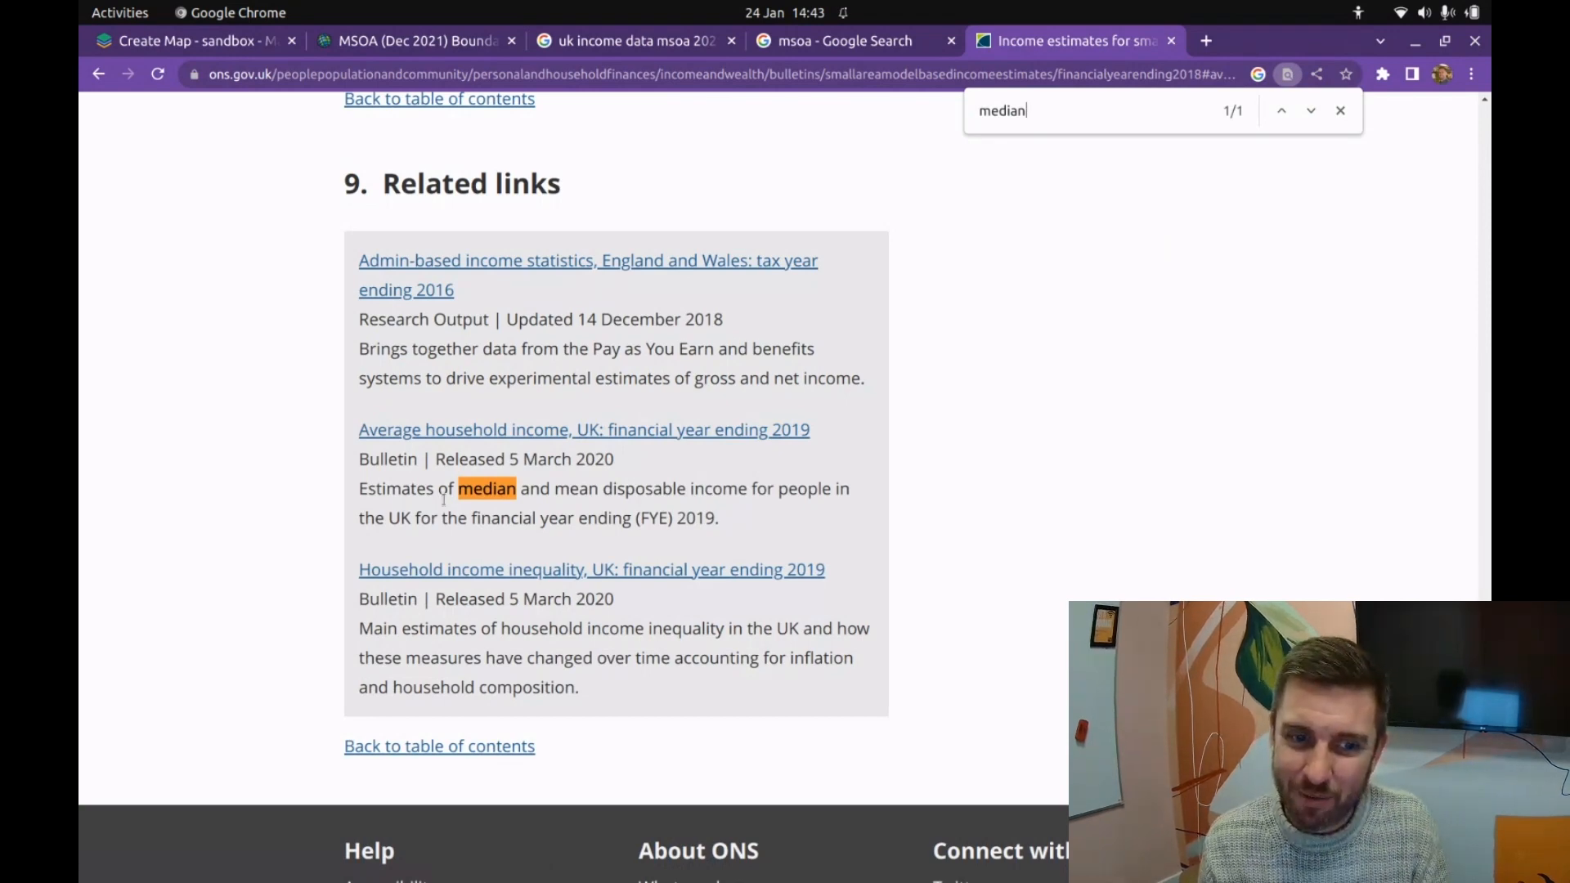
click(1340, 110)
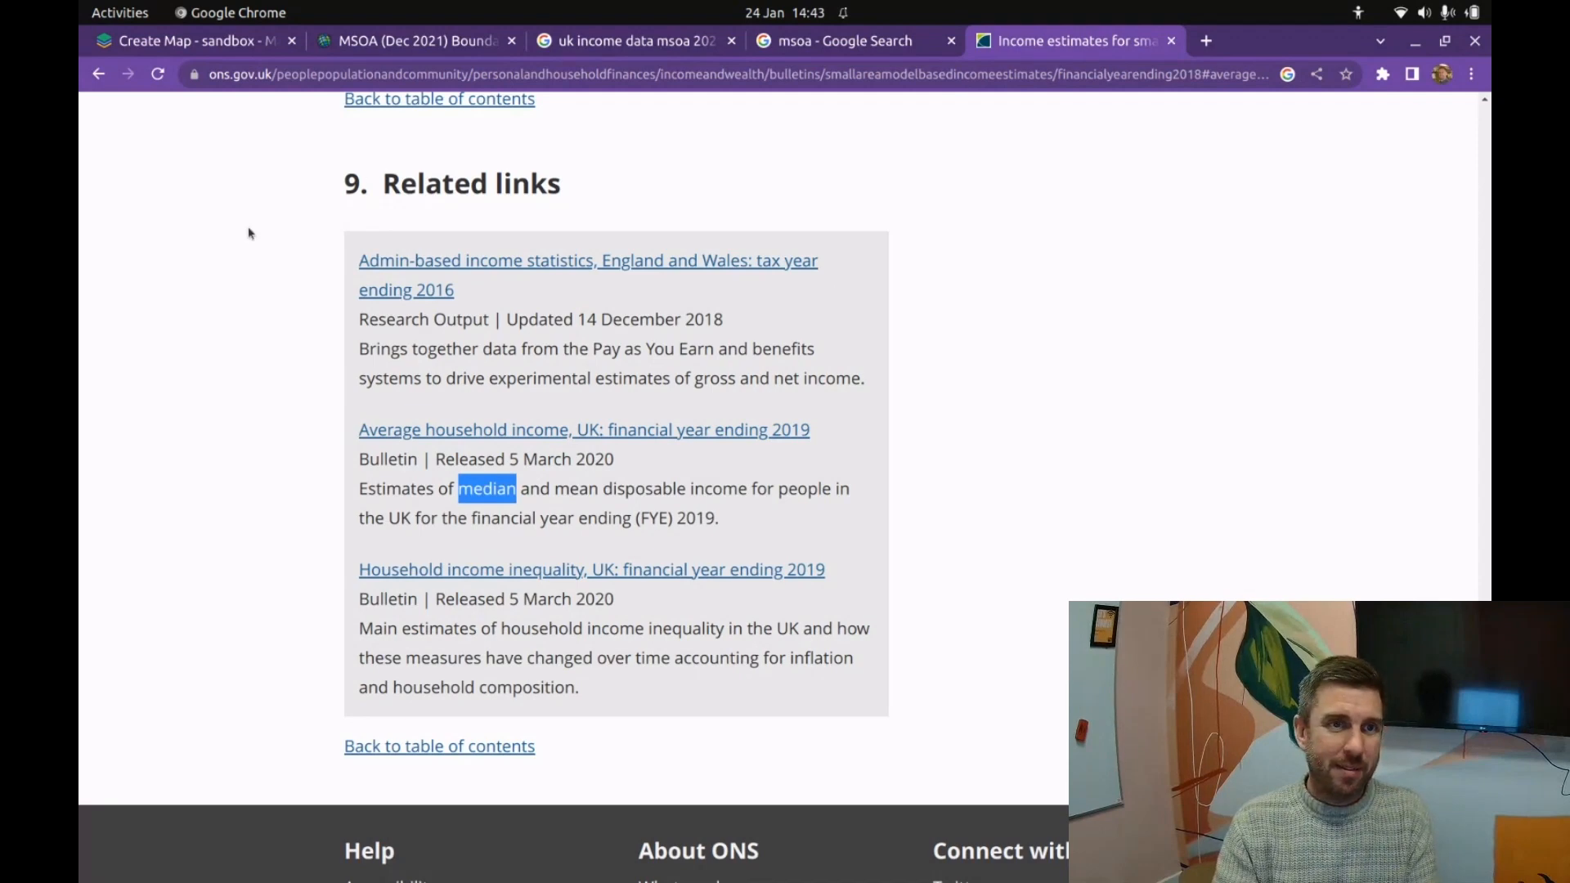
scroll(251, 237, up, 3)
Step: Return to the Create Map form, change the map topic to Median Household Income and continue
click(219, 45)
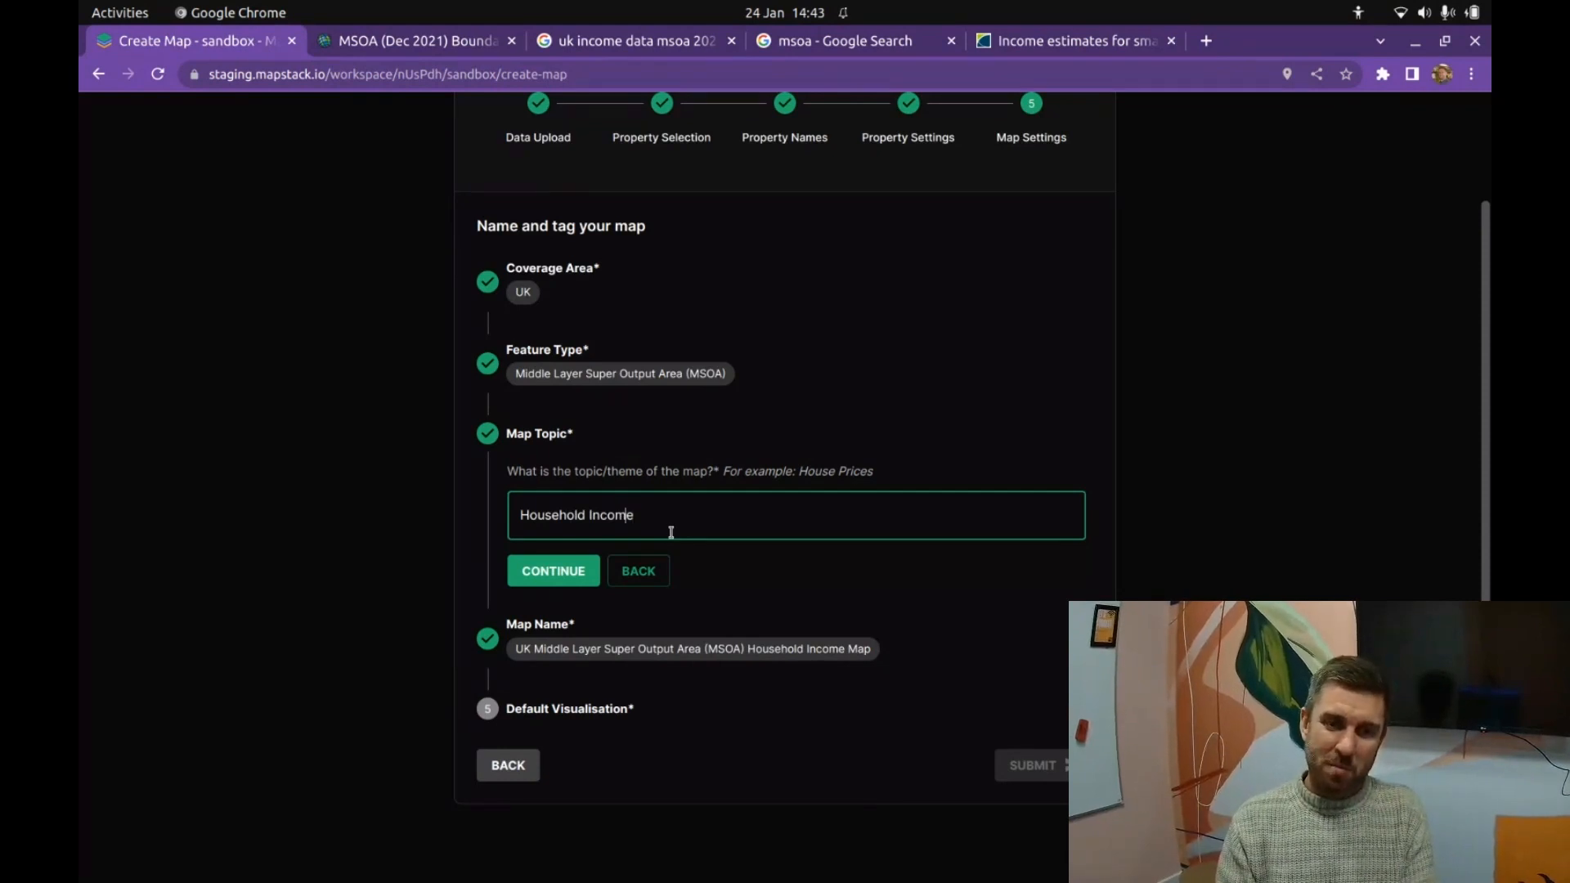
text(Median)
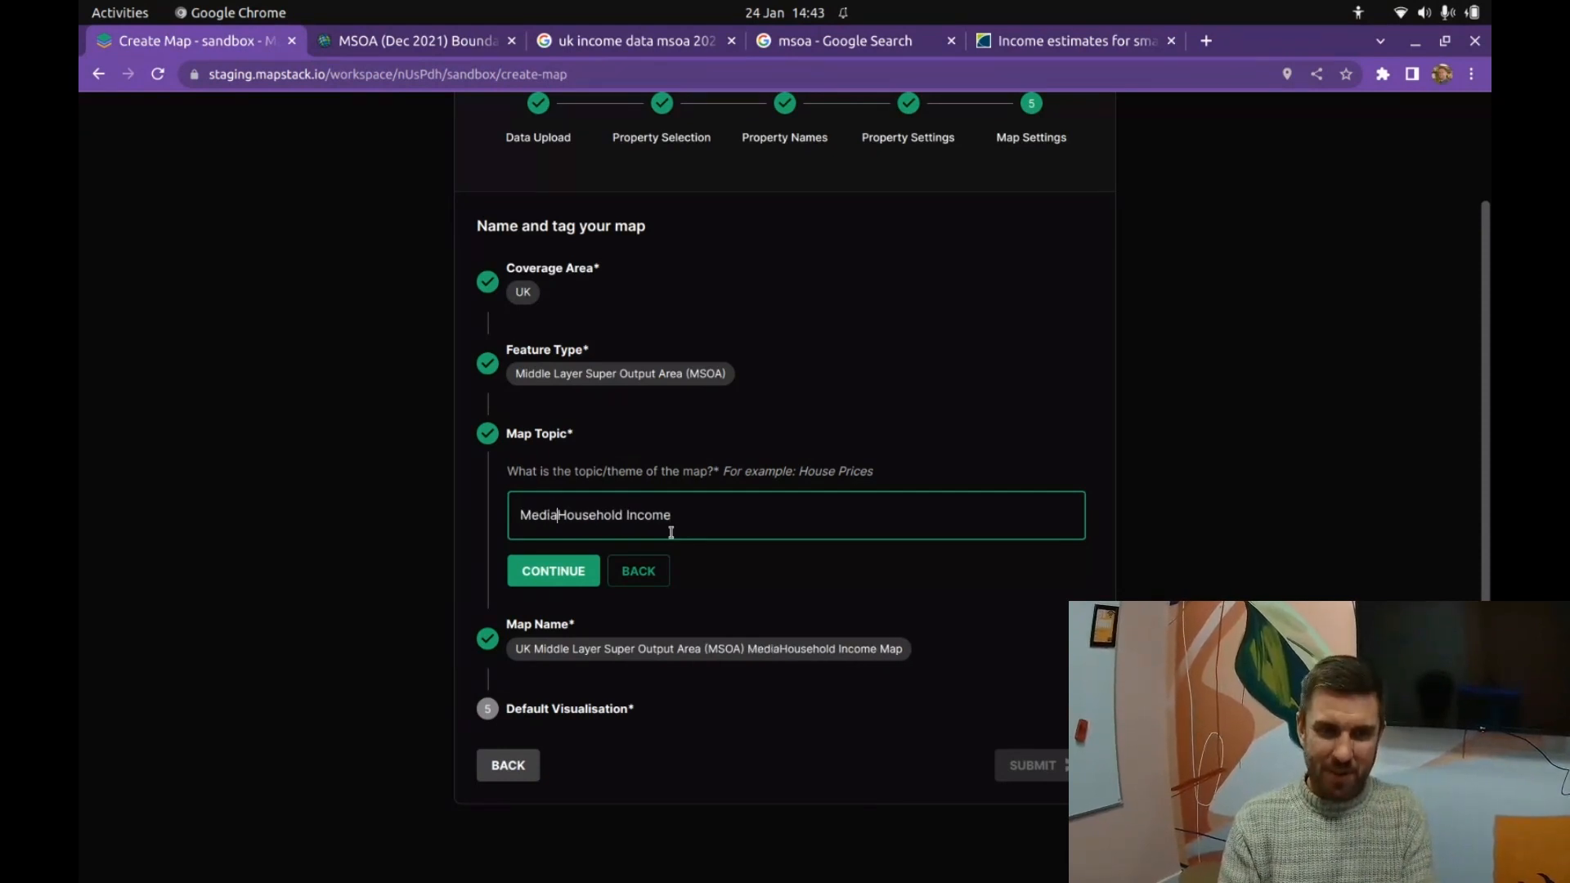
click(558, 571)
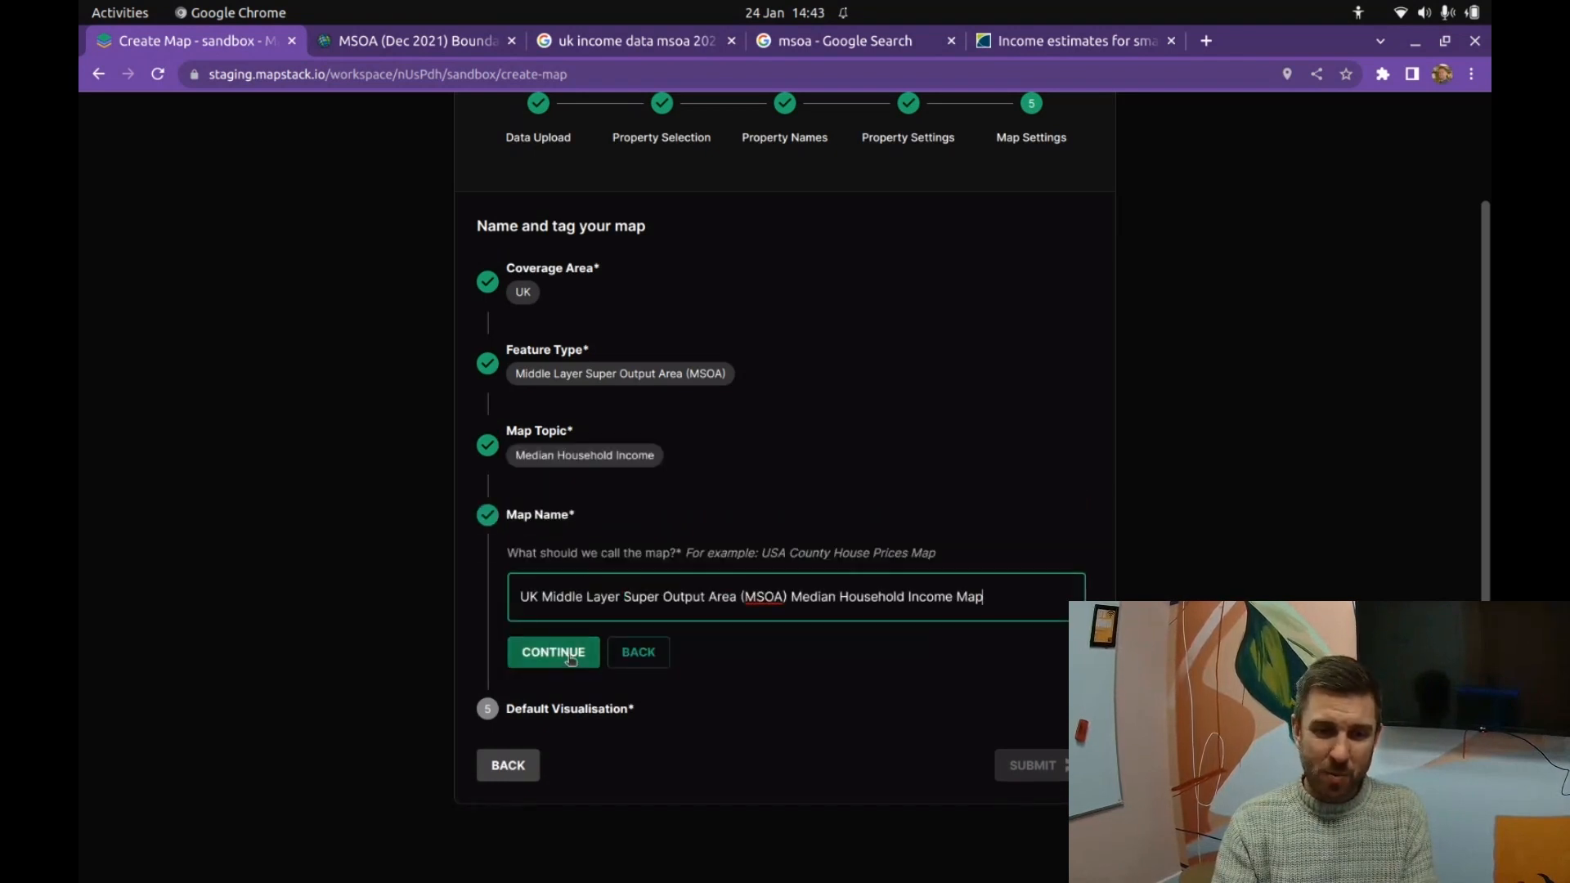
Step: Accept the suggested map name and confirm Total Annual Income as the default visualisation
click(569, 658)
click(572, 666)
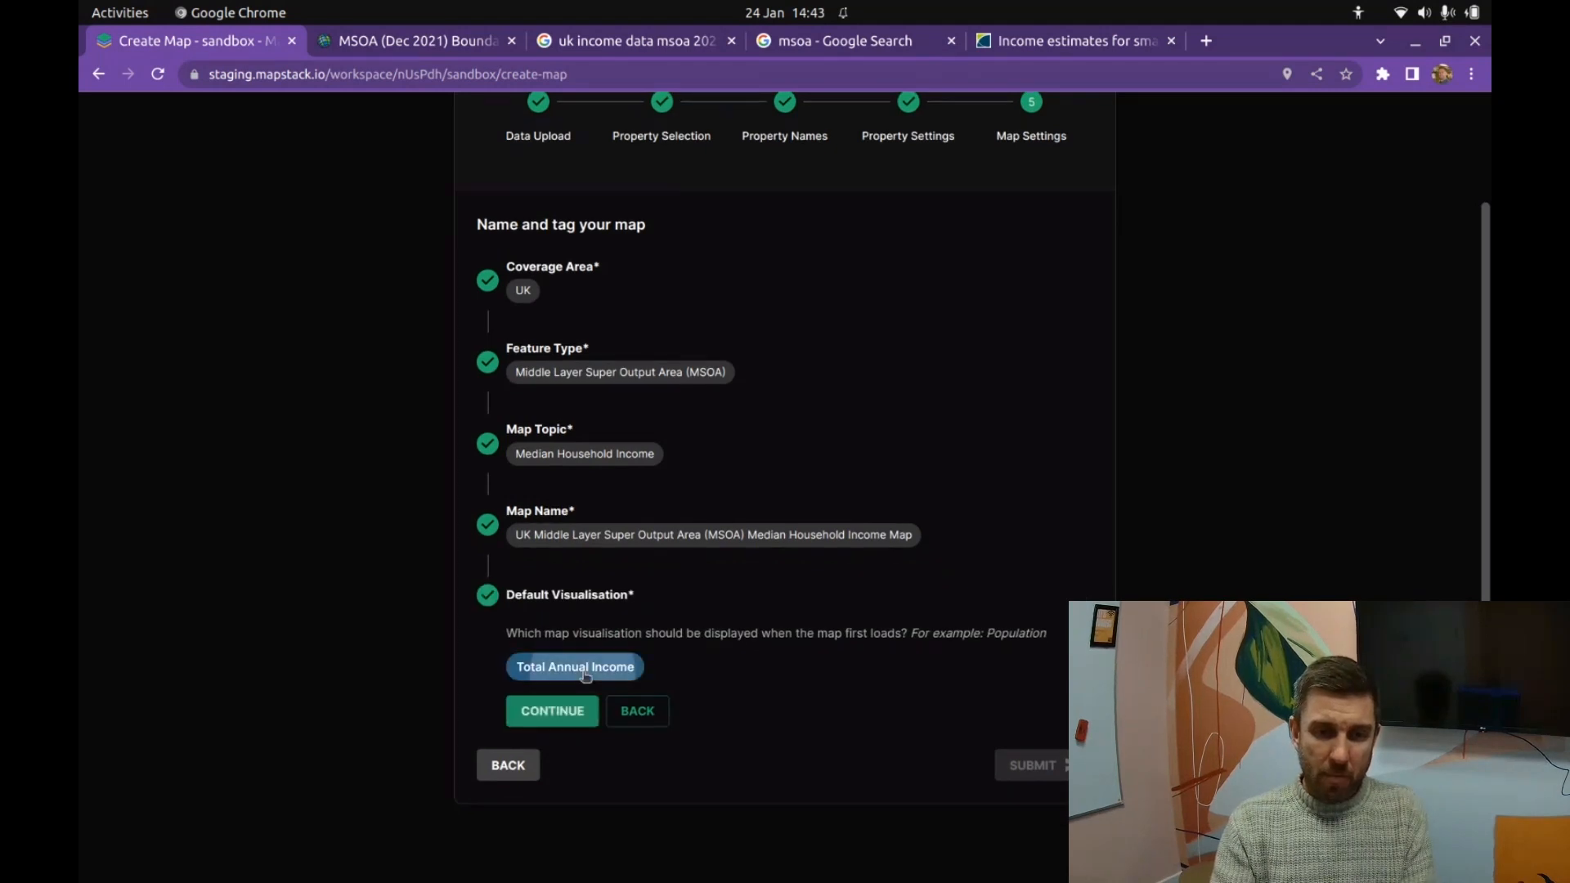
click(556, 725)
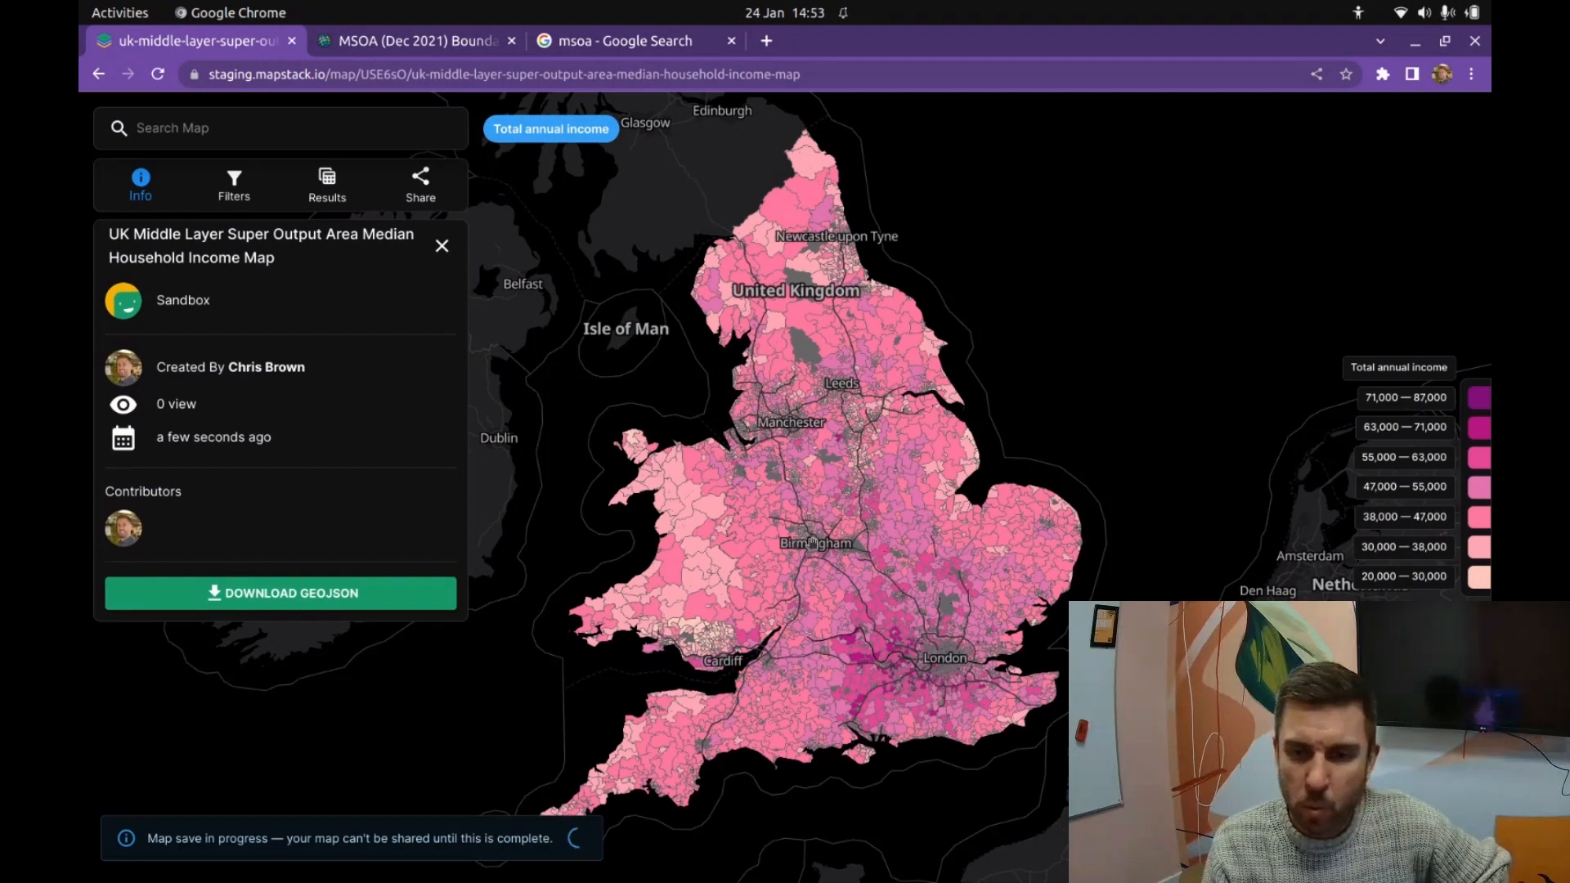
Step: Examine the income levels around London on the published map
scroll(936, 663, up, 5)
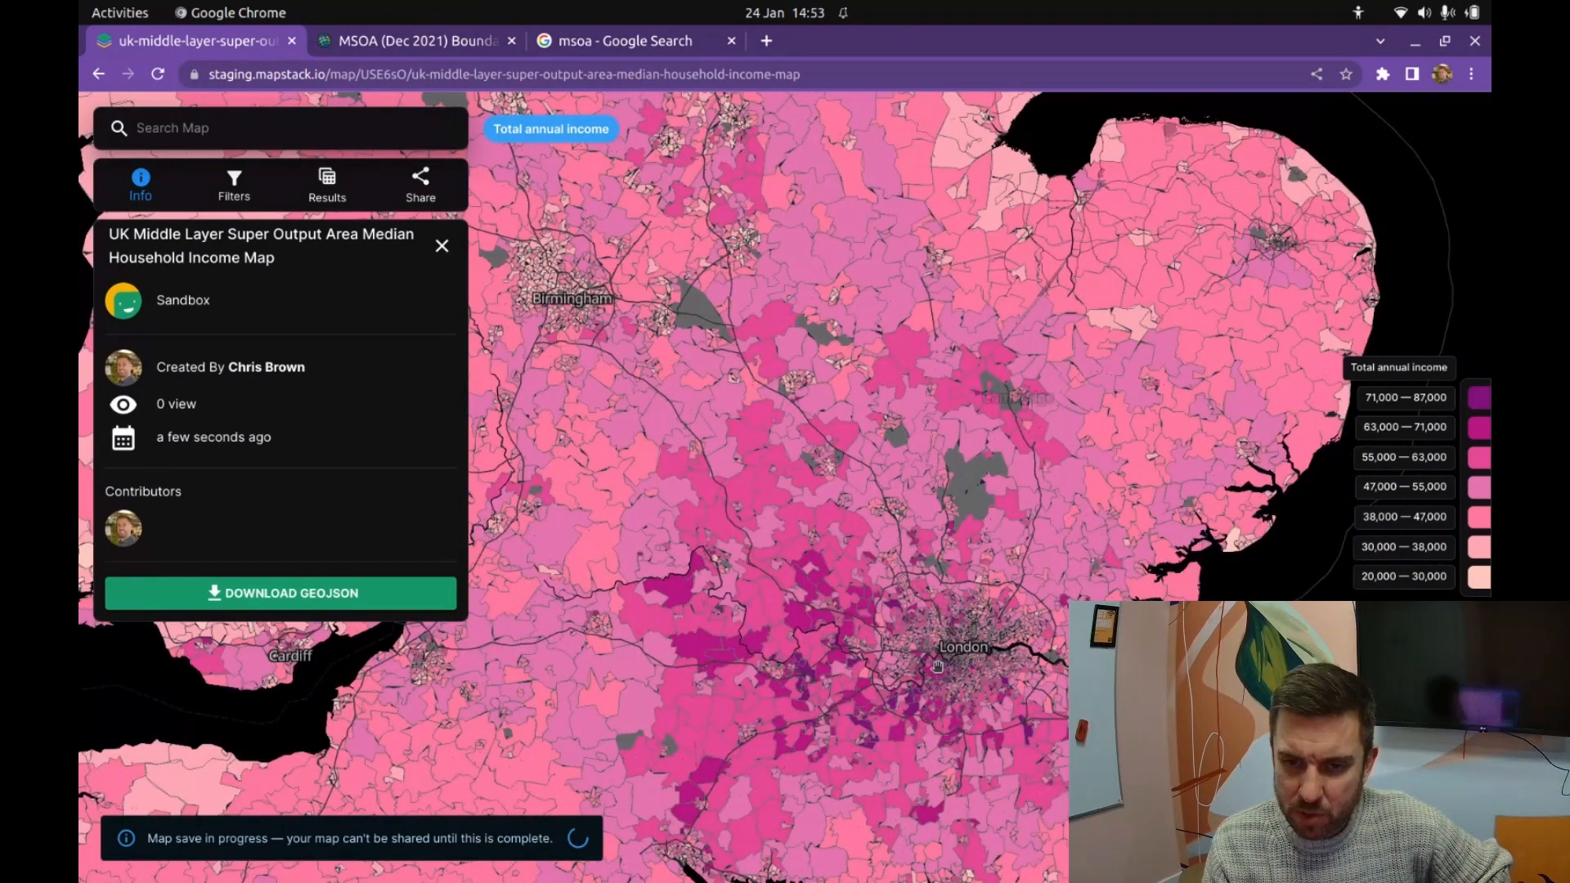
scroll(936, 667, up, 5)
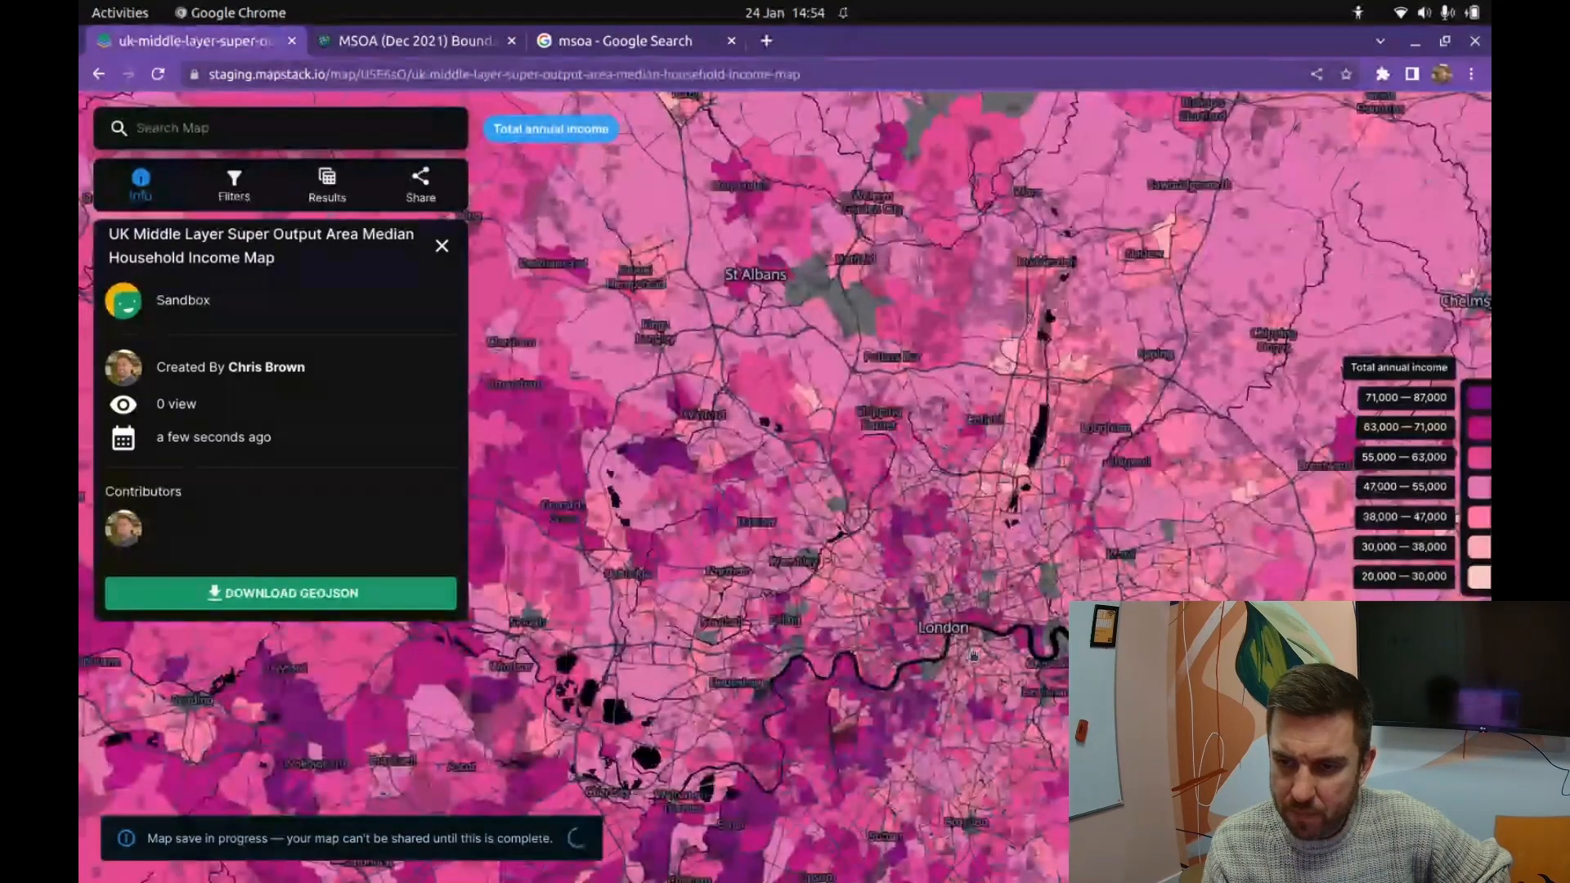
scroll(954, 617, up, 3)
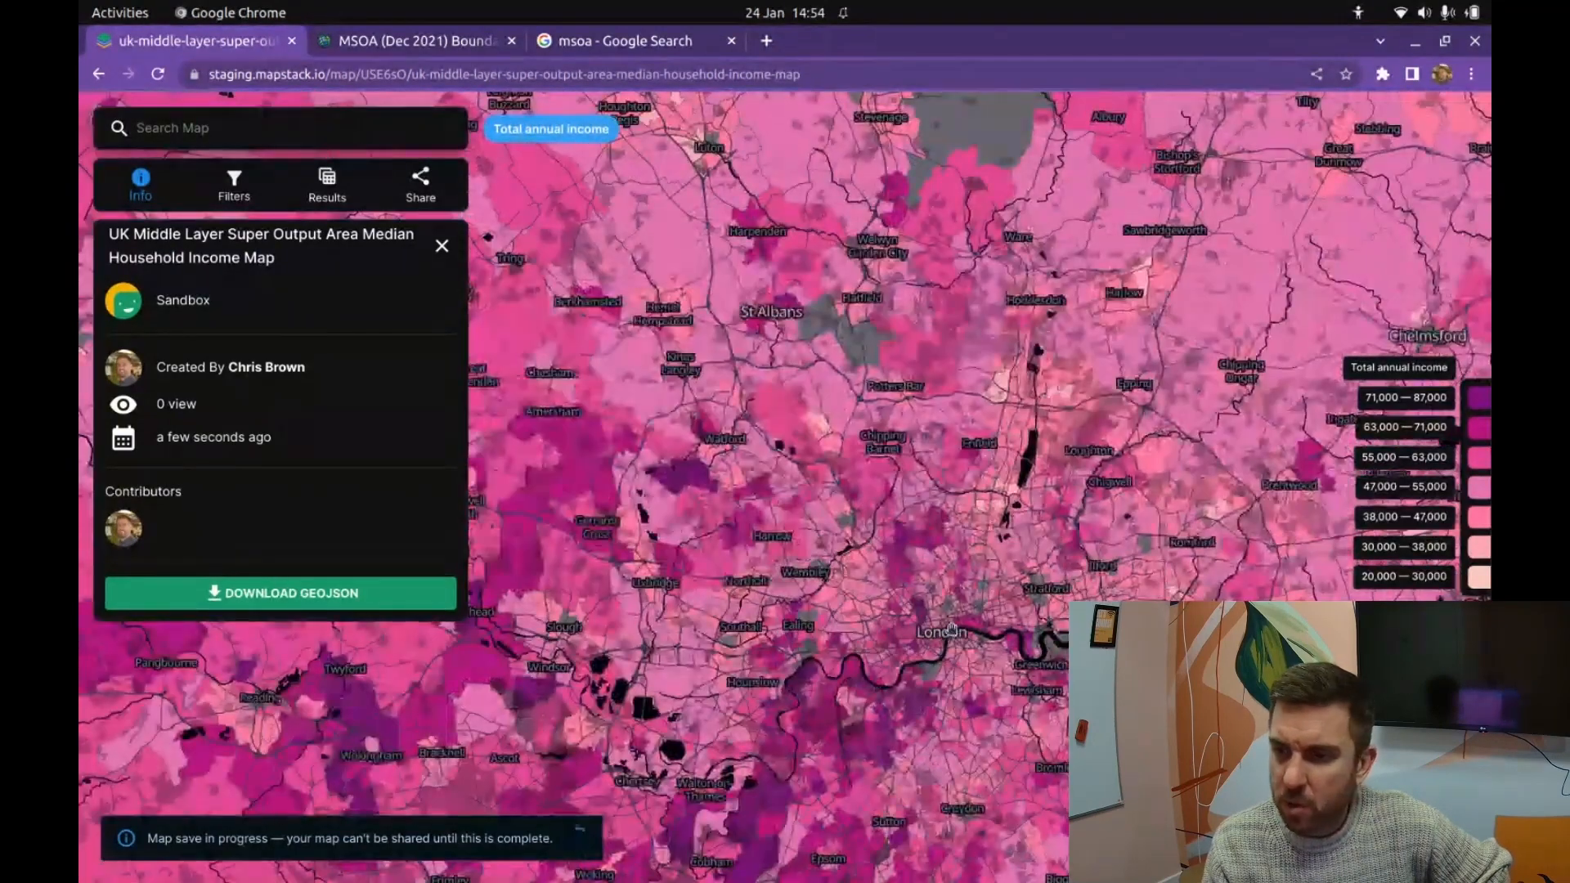
Step: Inspect the details of the grey area beside Filton, north of Bristol, on the income map
scroll(951, 623, down, 5)
mouse_move(930, 614)
mouse_down()
mouse_move(1056, 558)
mouse_move(1331, 549)
mouse_move(1330, 527)
mouse_up()
drag(672, 521, 917, 464)
scroll(916, 464, up, 5)
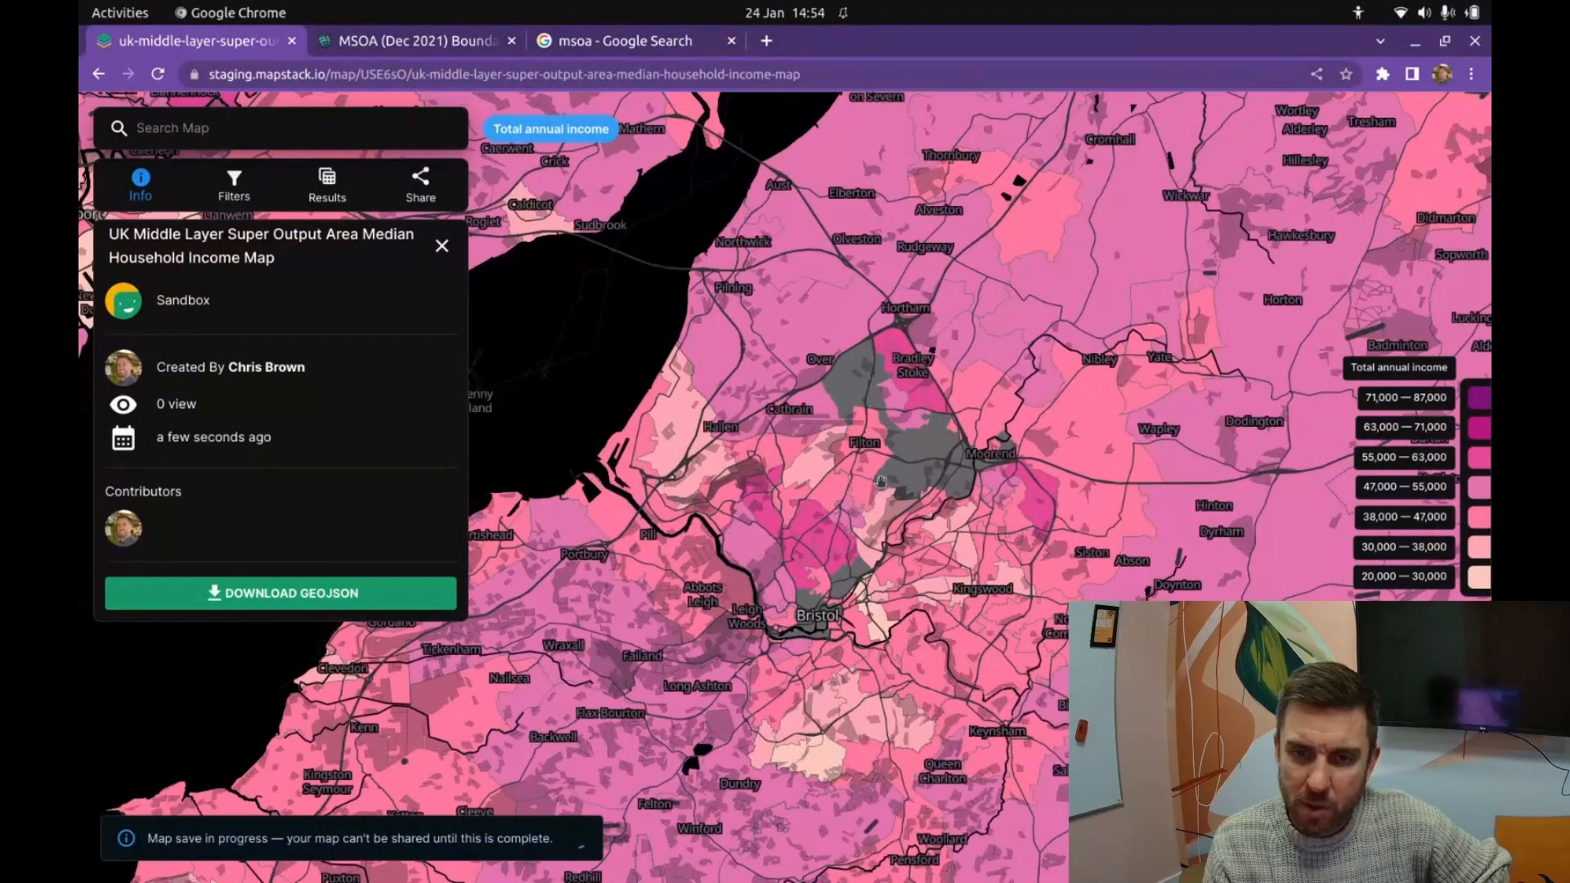
drag(847, 494, 871, 547)
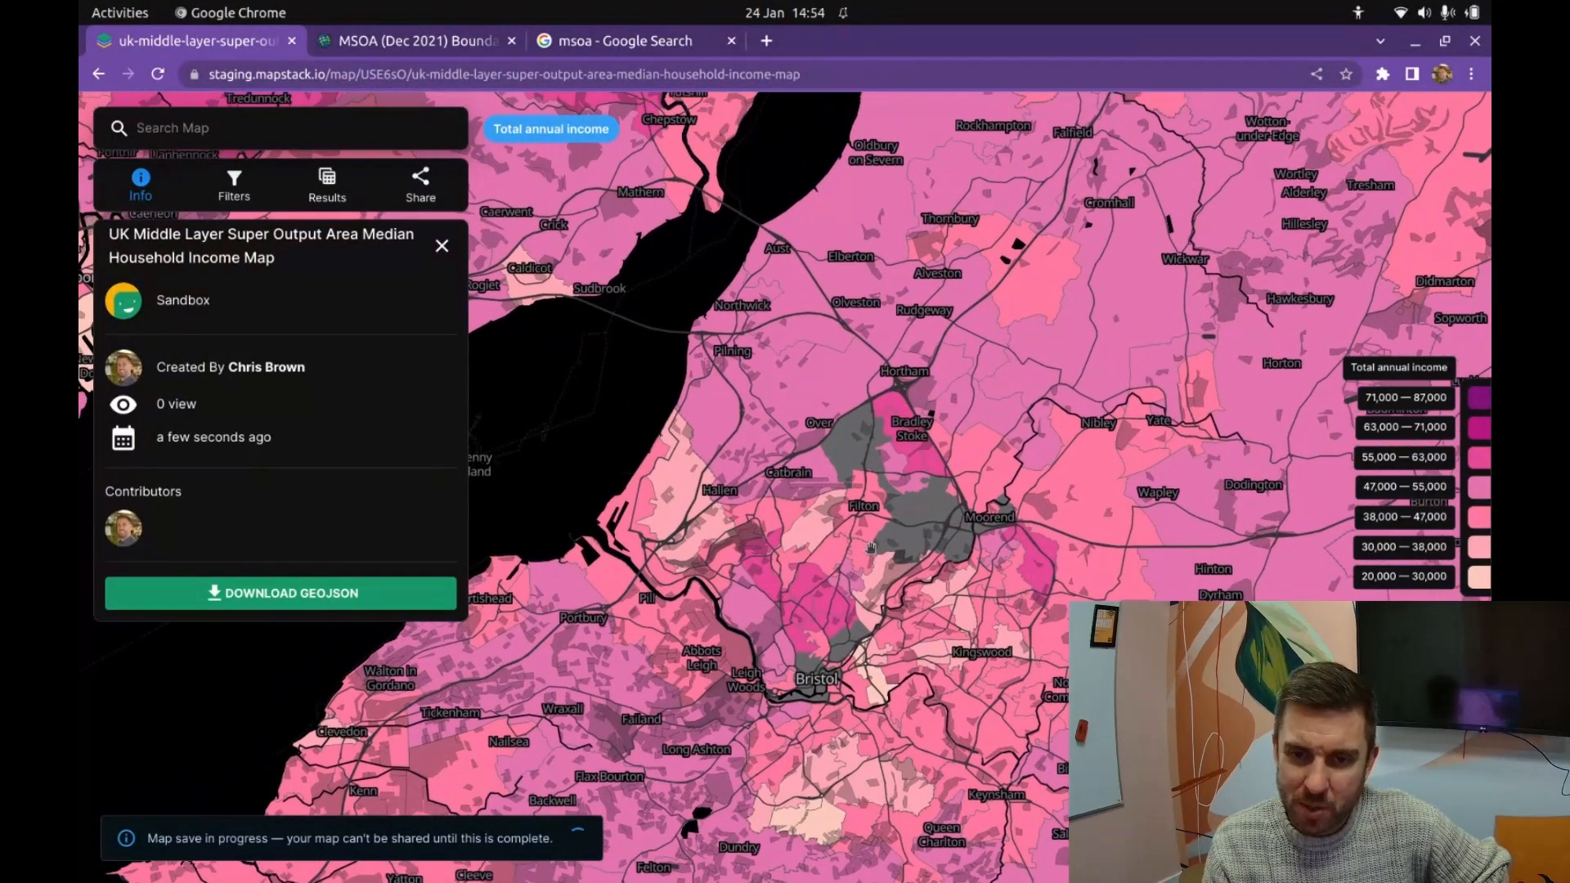
click(849, 466)
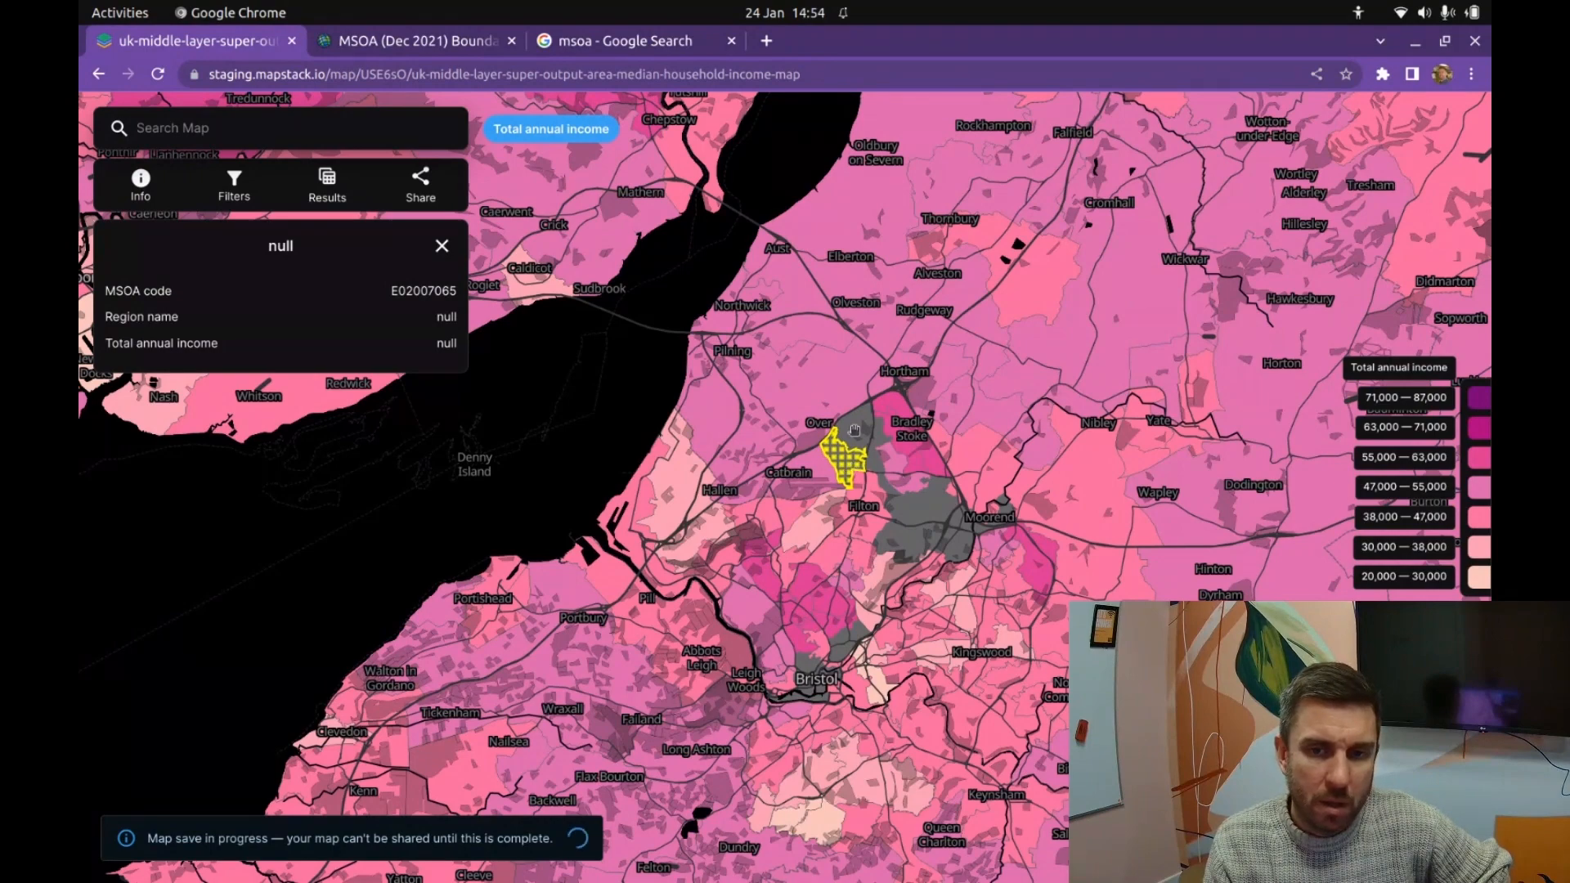
Step: Inspect the details of the remaining grey areas north and northeast of Bristol and the neighbouring coloured area at Bradley Stoke
click(853, 435)
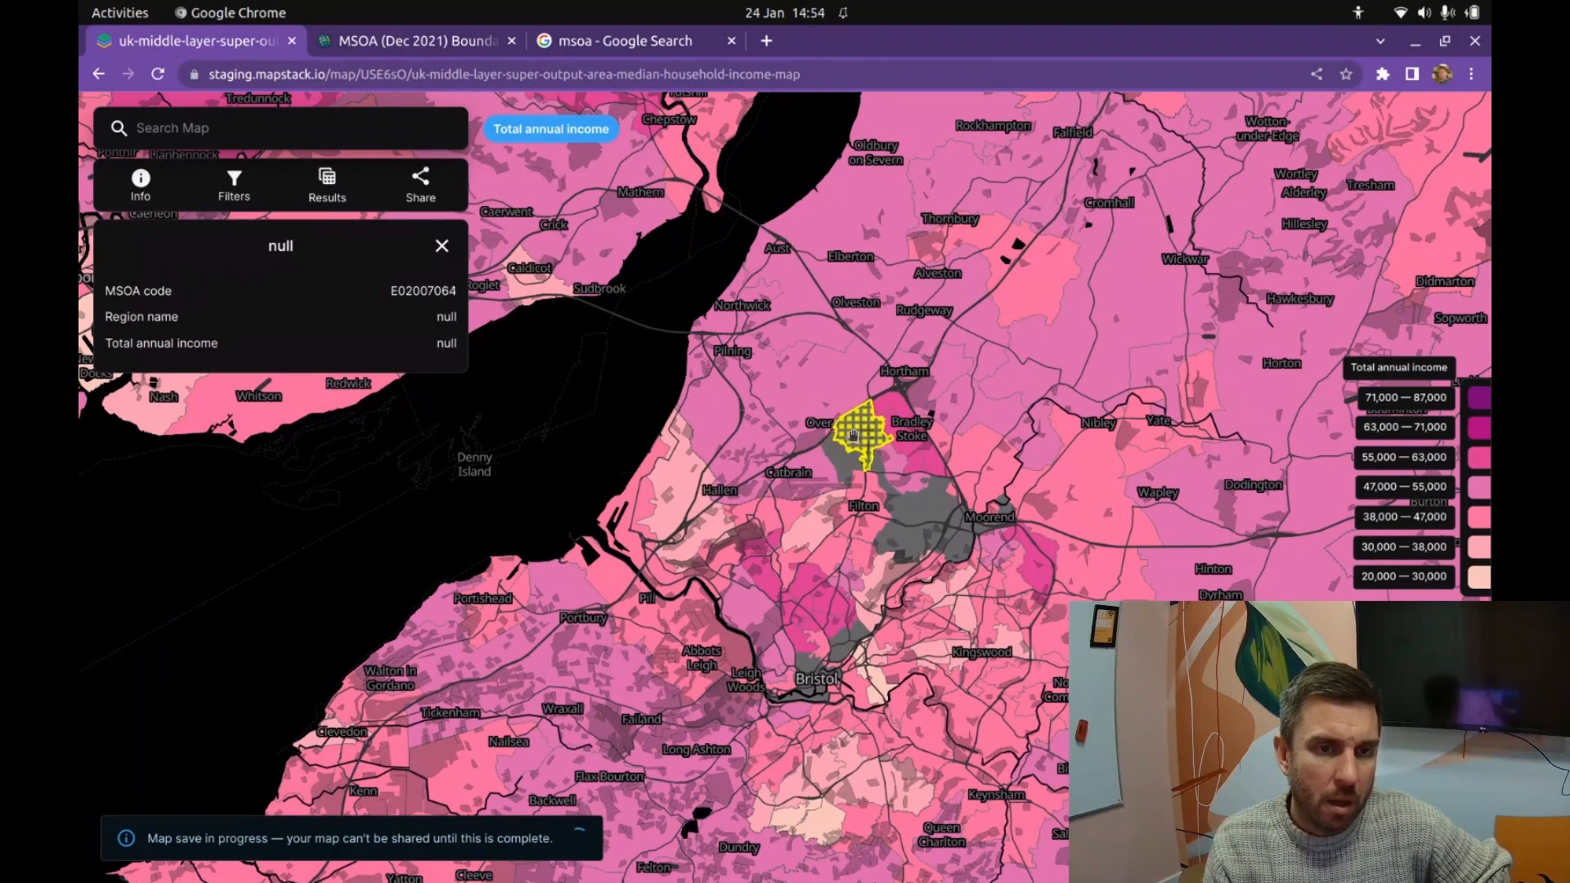
click(910, 506)
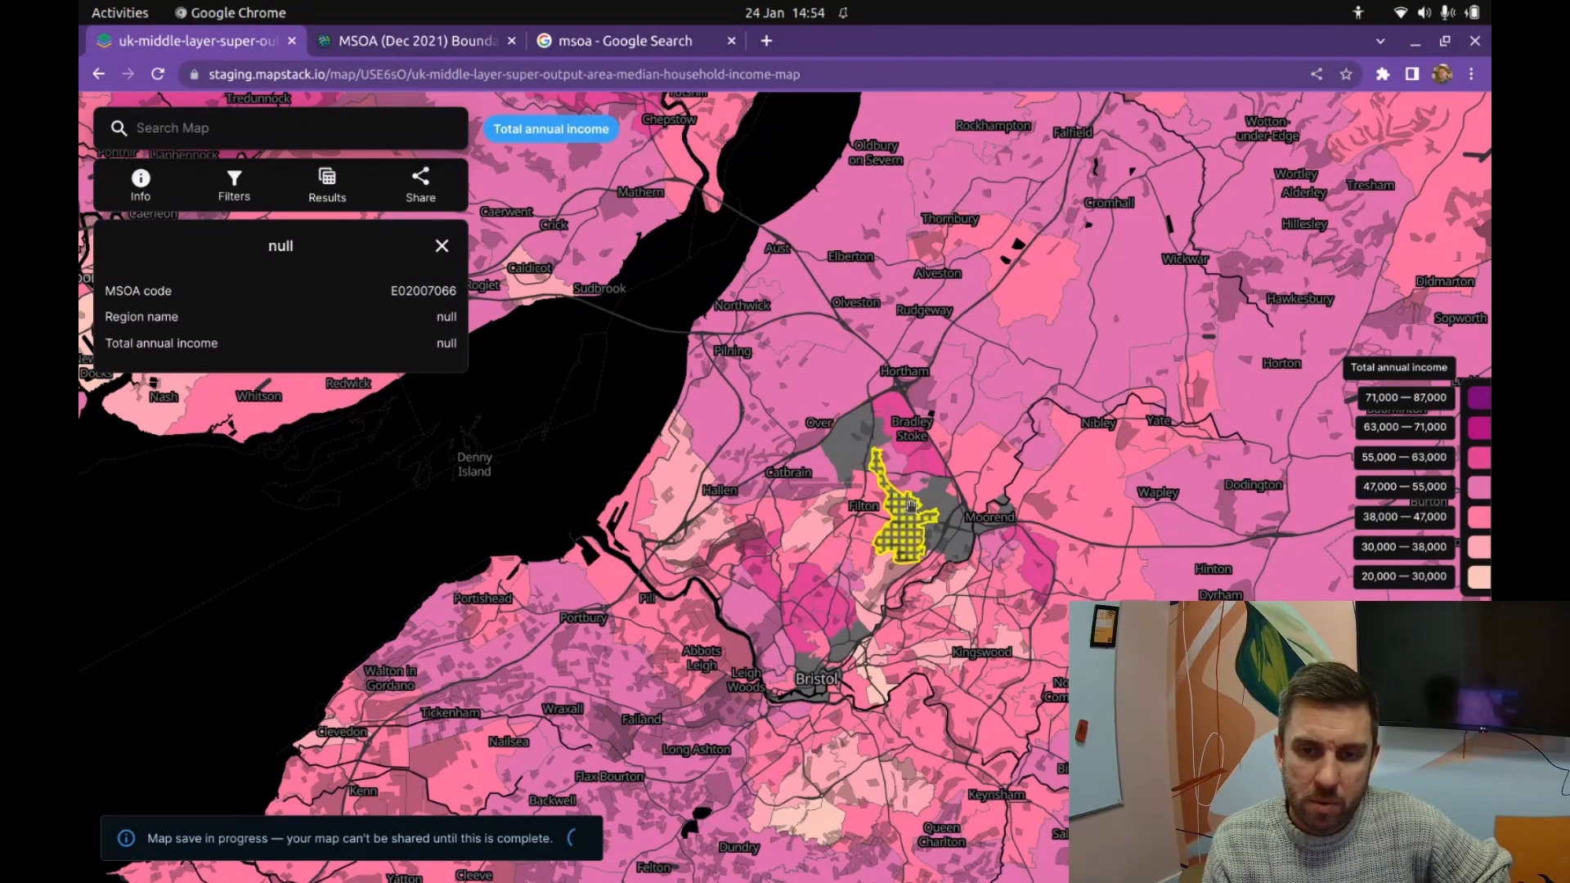
click(965, 533)
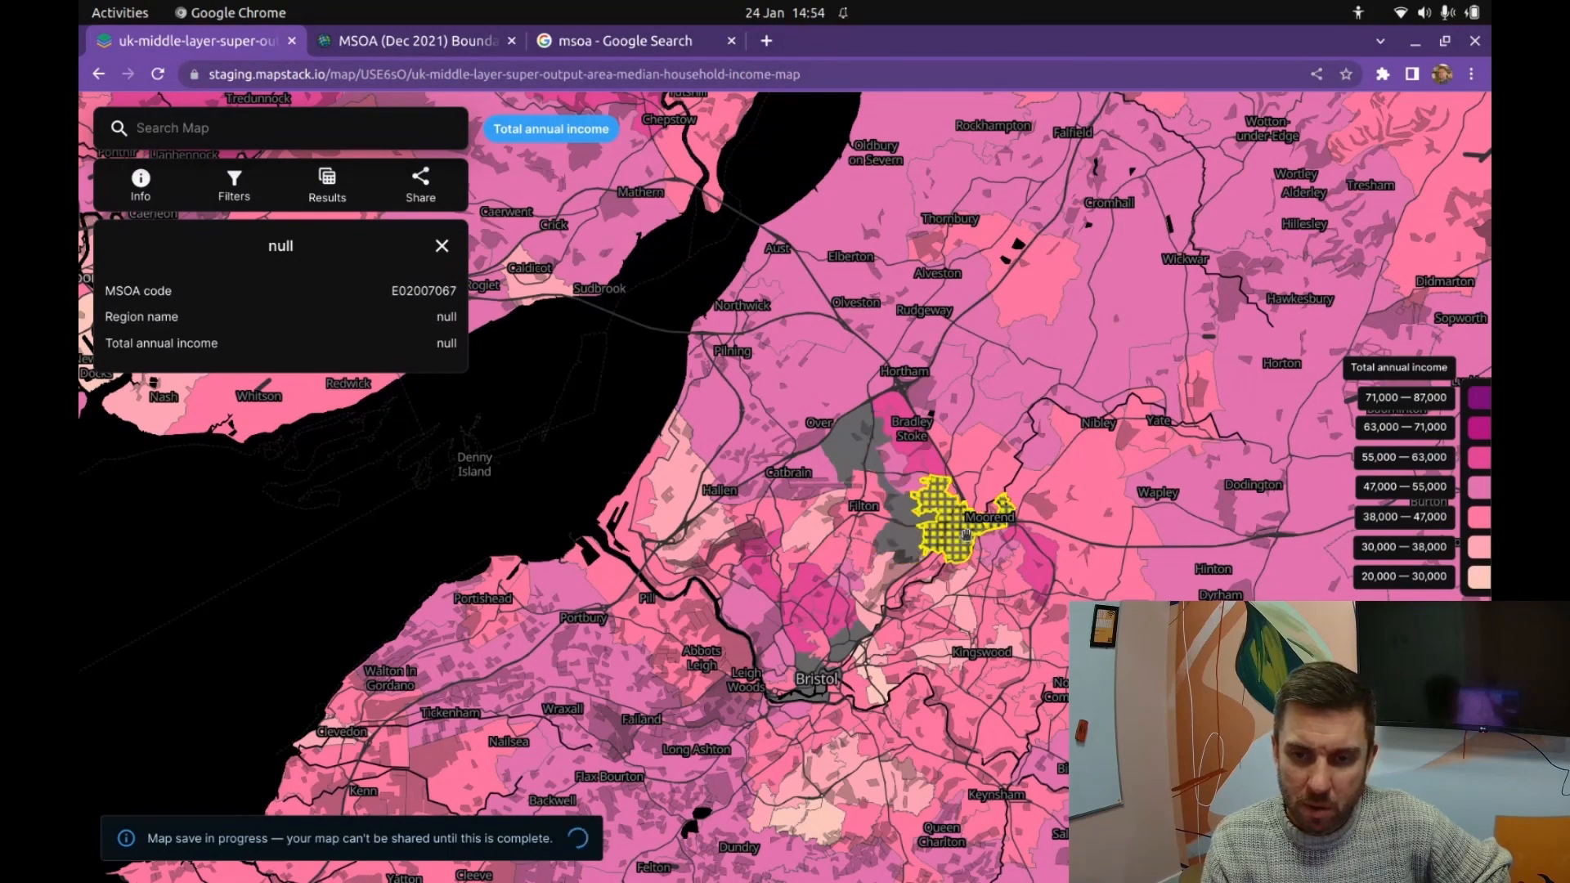
click(899, 430)
click(903, 454)
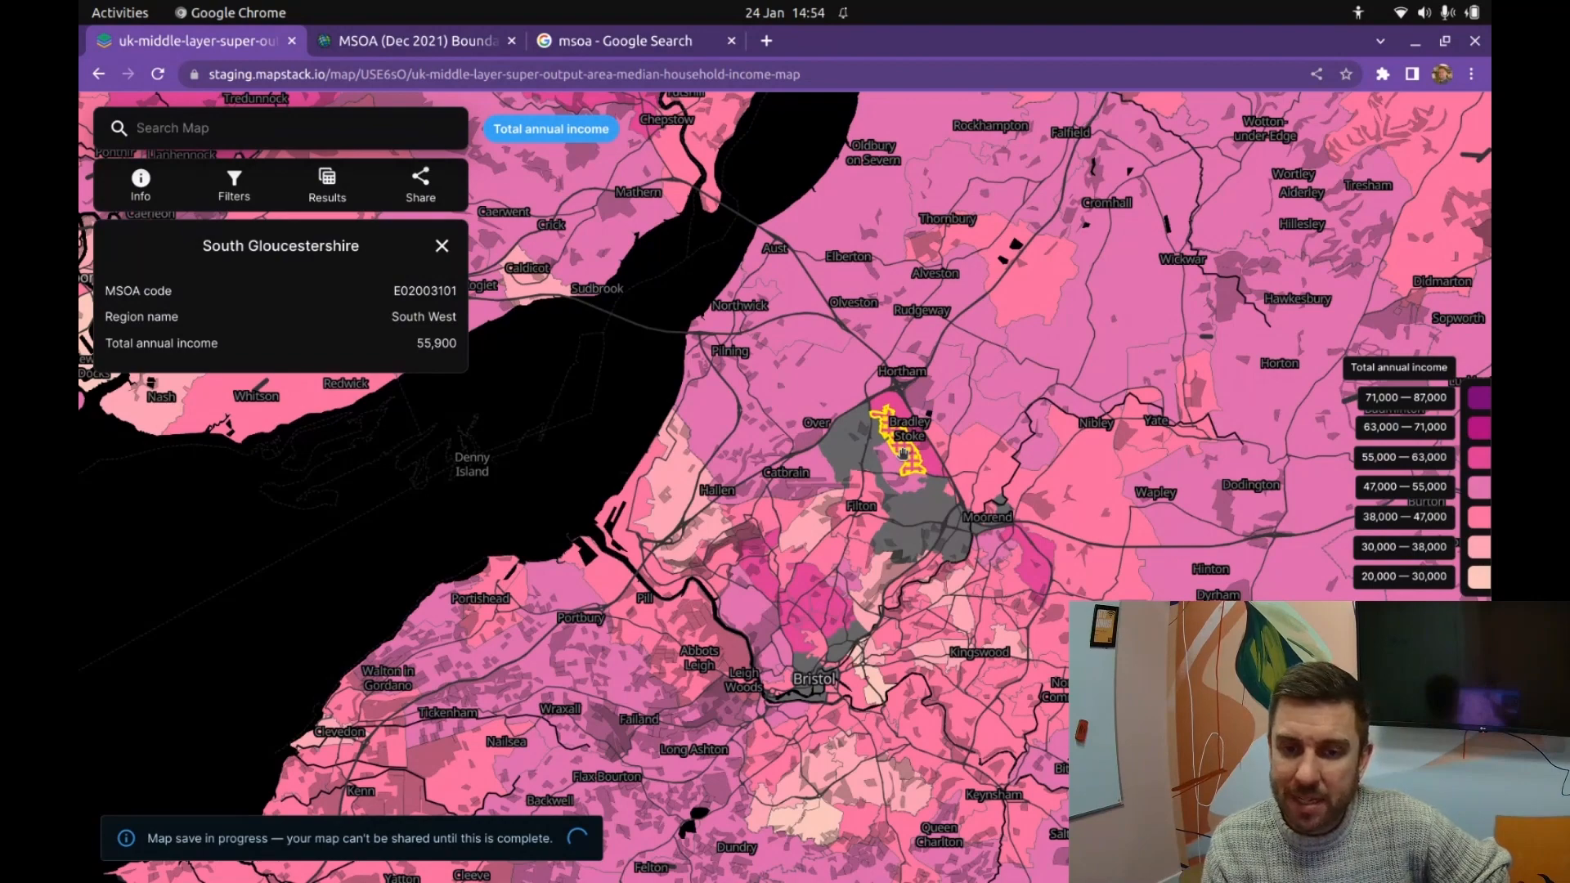
Step: Inspect the details of the large grey area northeast of Swansea in South Wales
scroll(902, 454, down, 2)
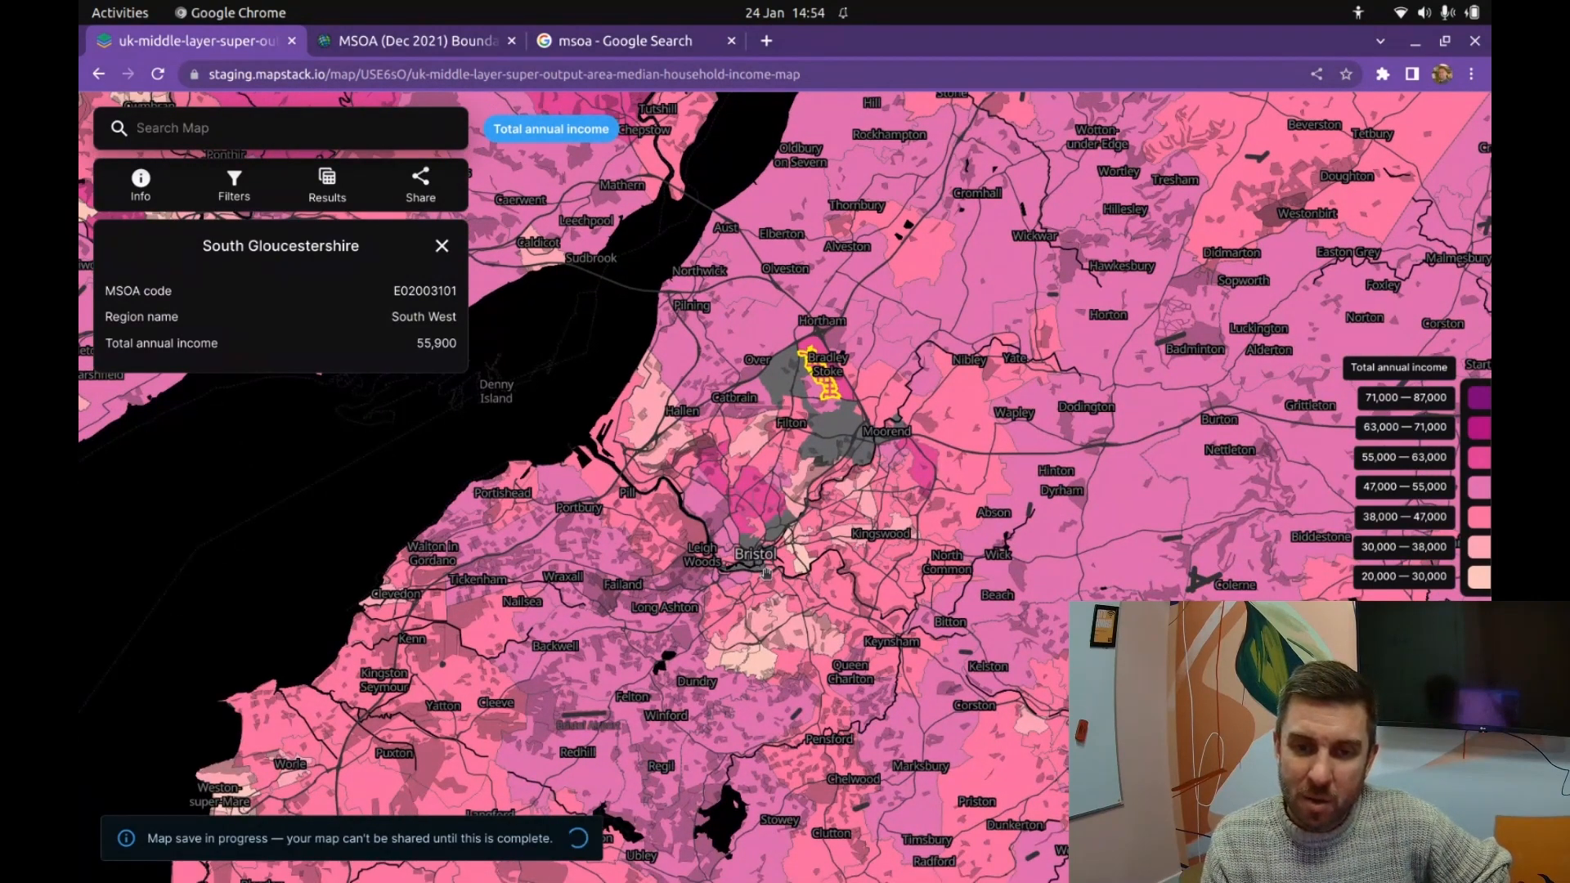
scroll(764, 566, up, 3)
scroll(730, 479, down, 3)
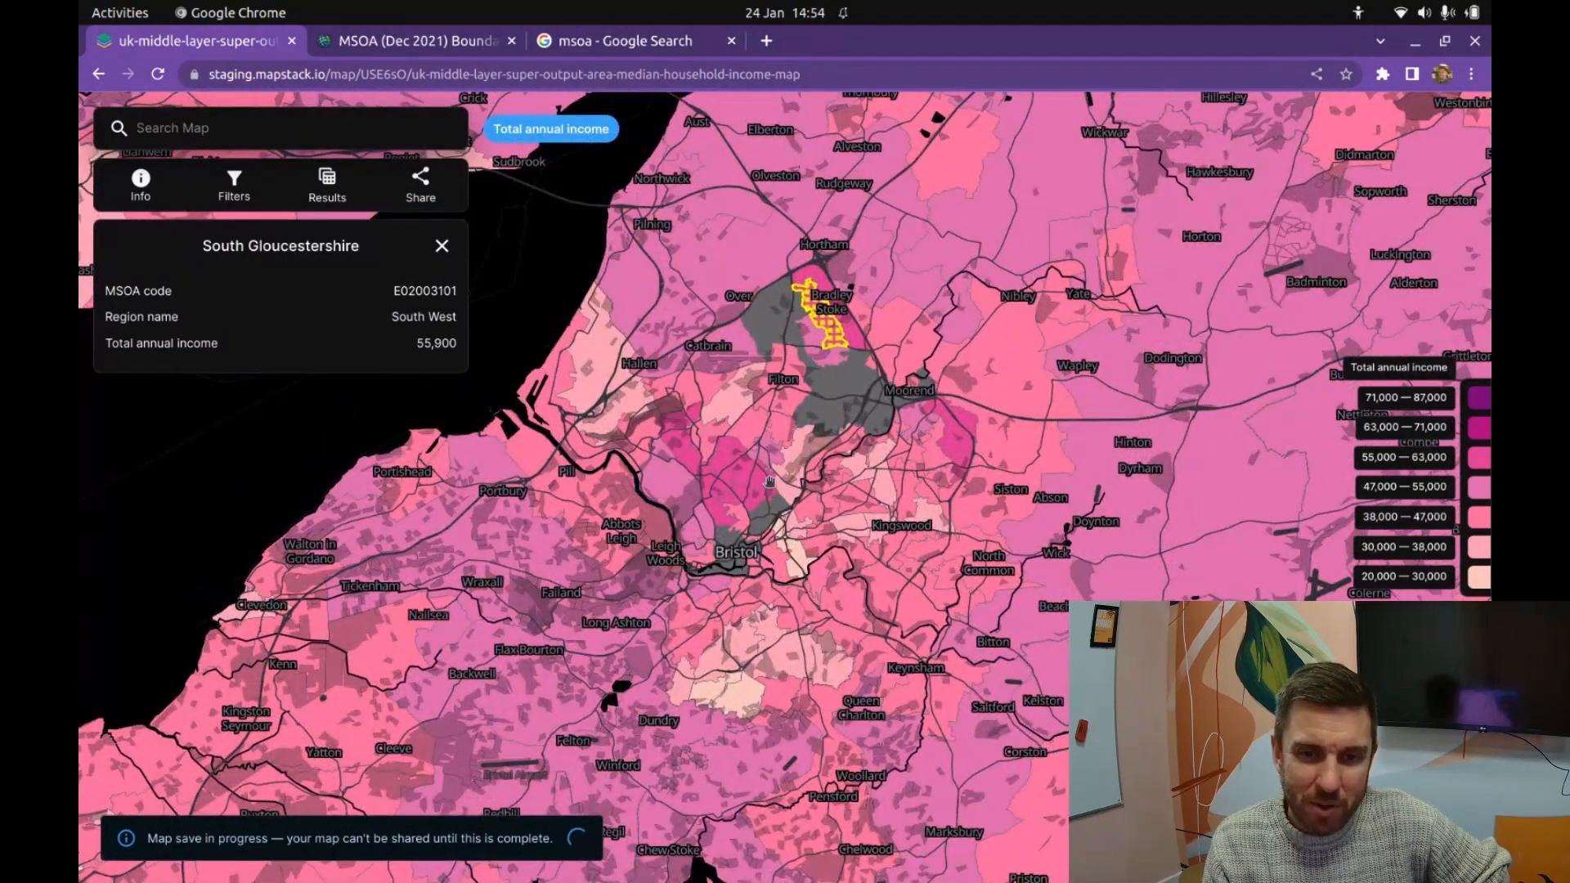
scroll(770, 454, down, 3)
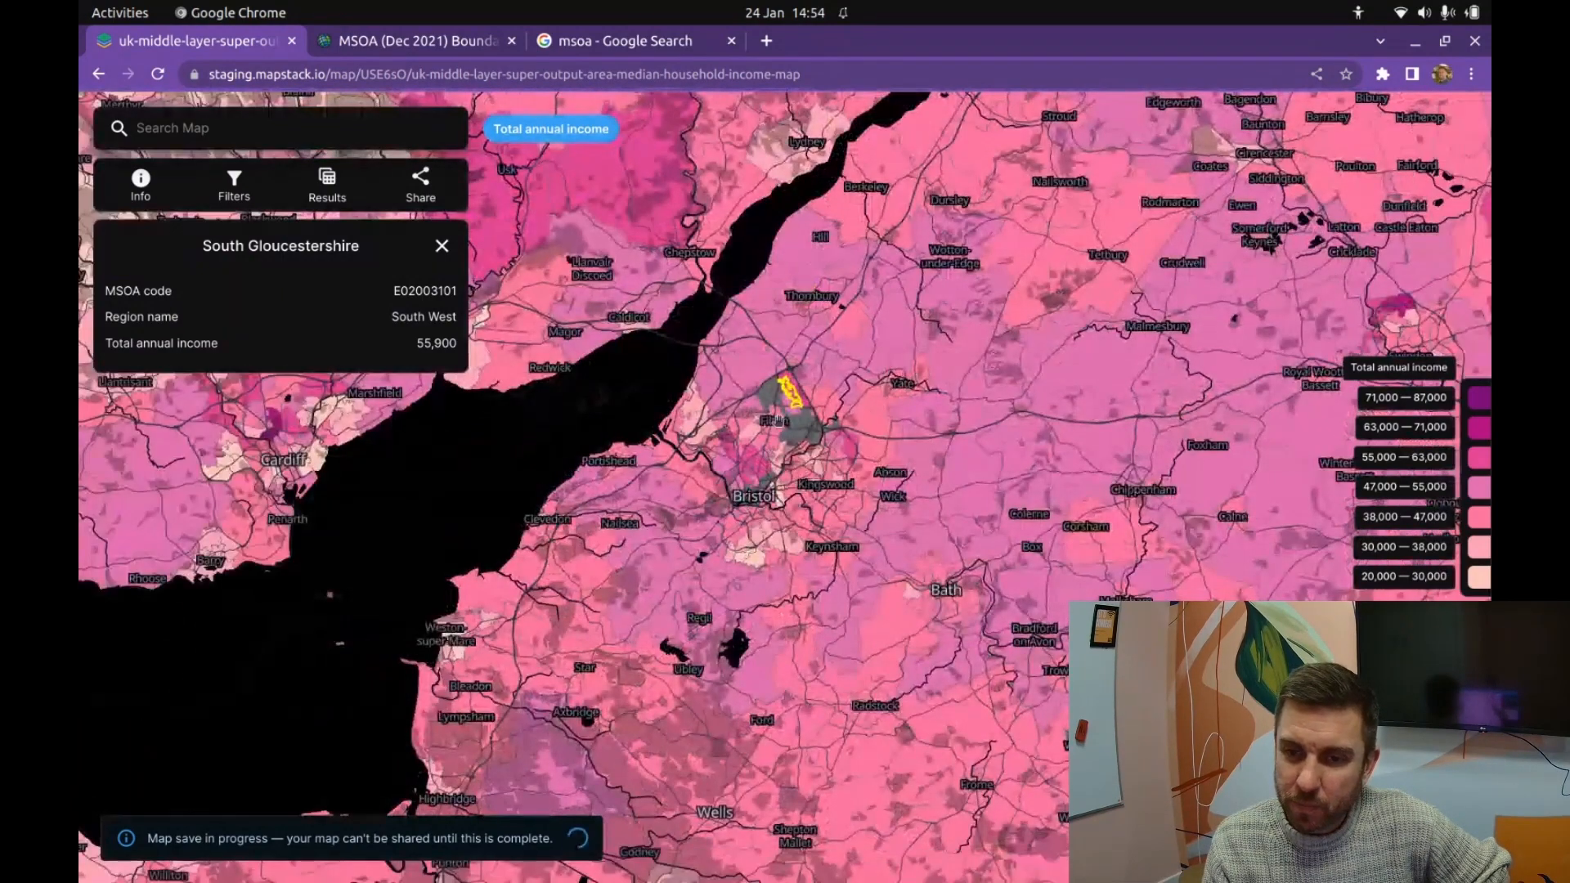
drag(773, 423, 1089, 505)
drag(757, 384, 973, 615)
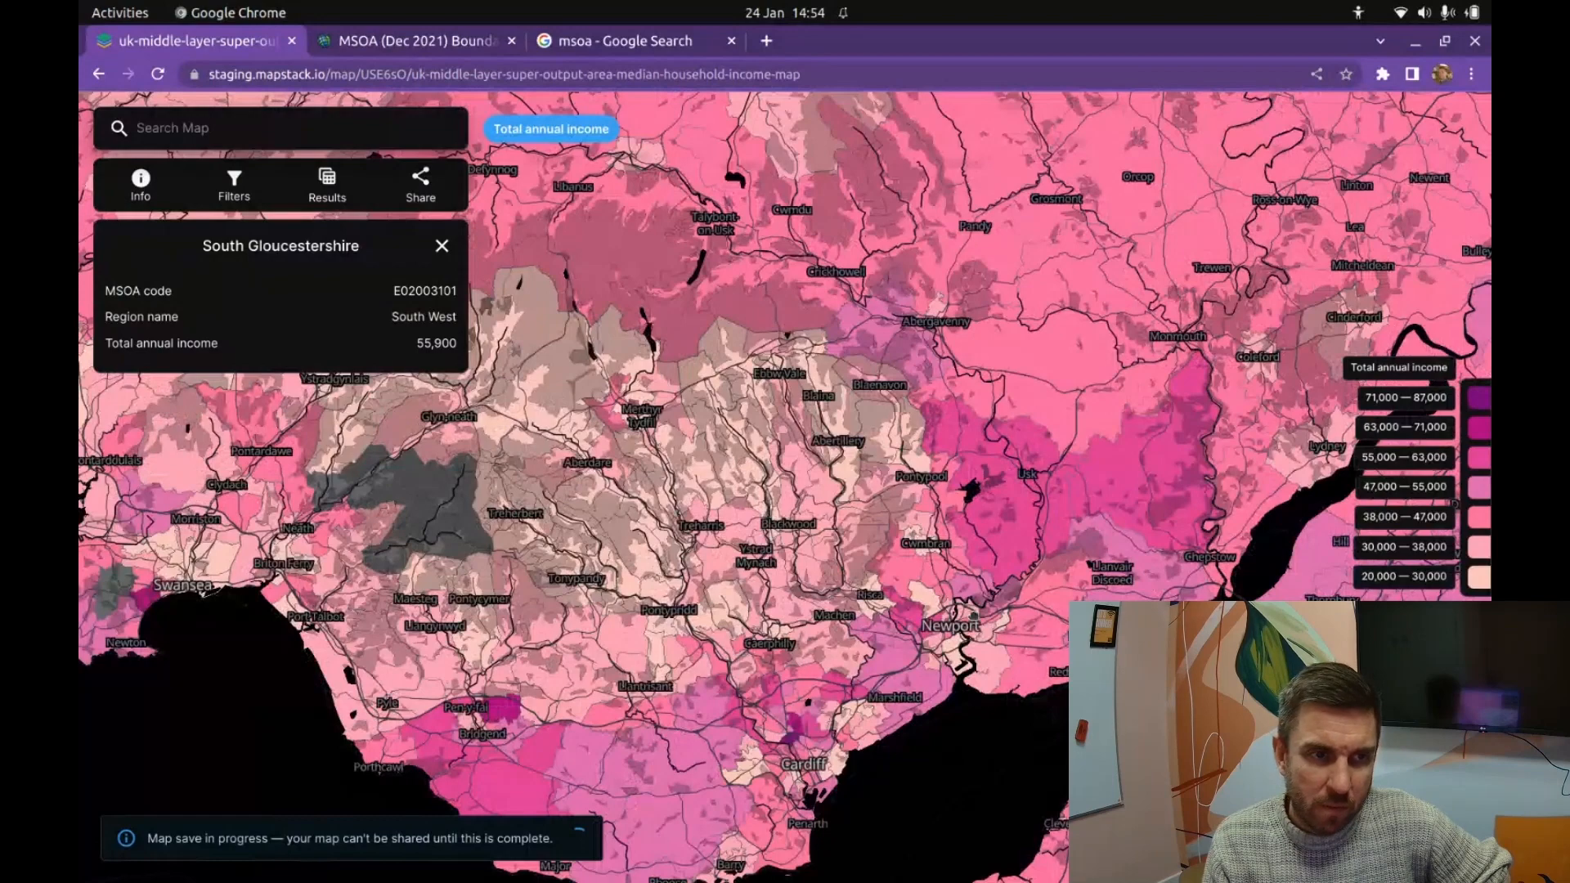
click(400, 507)
scroll(637, 575, down, 3)
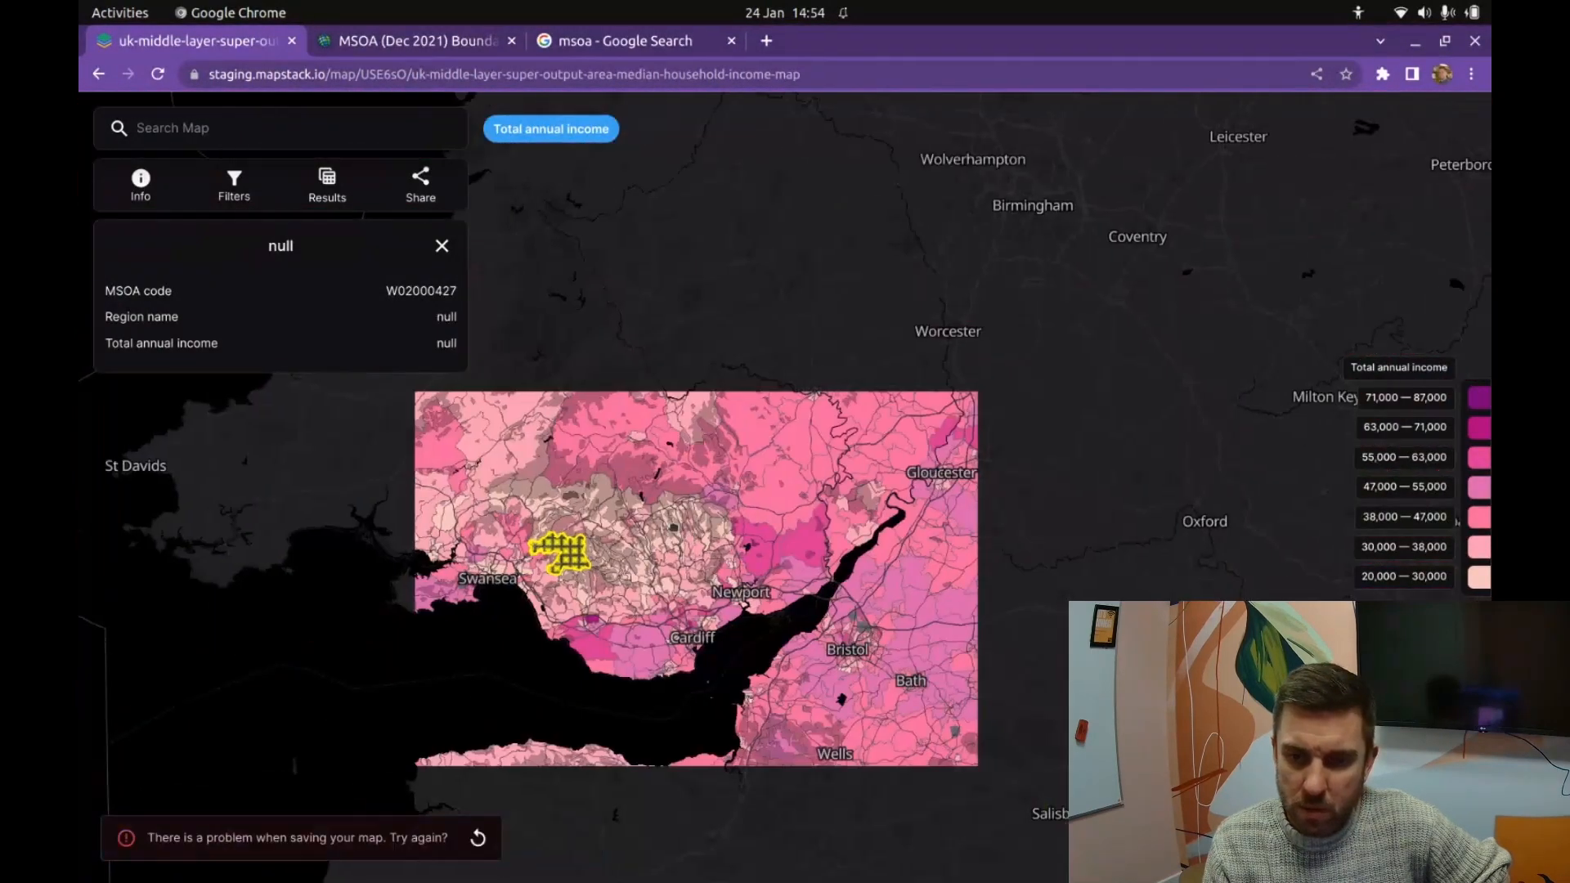
Step: Reload the income map page and close the MSOA boundaries and Google search tabs
drag(938, 628, 763, 562)
scroll(762, 561, down, 3)
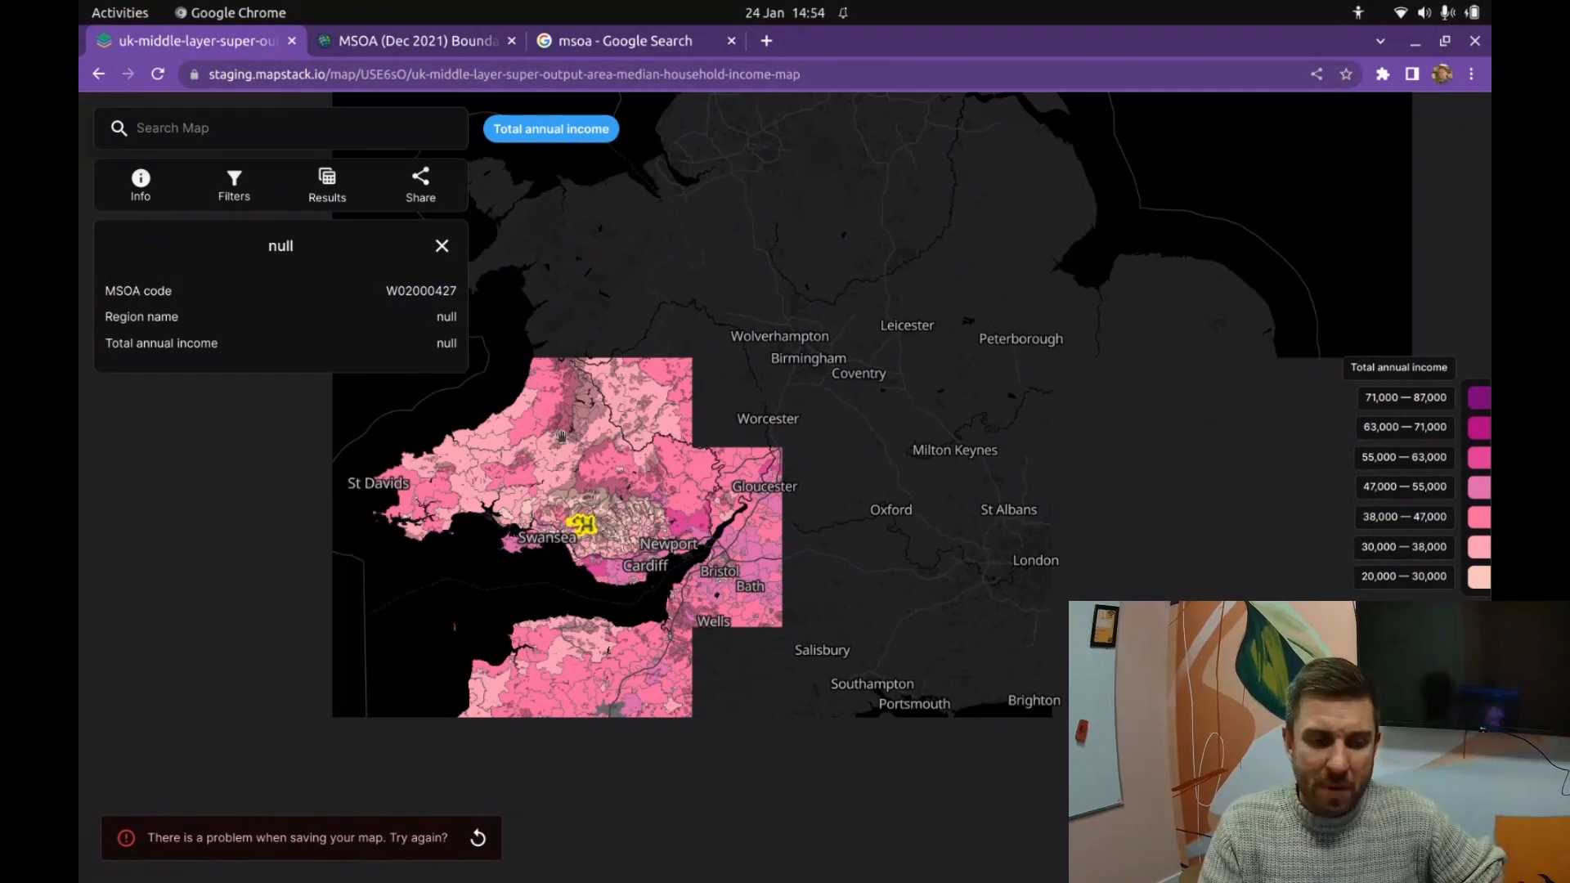
click(160, 74)
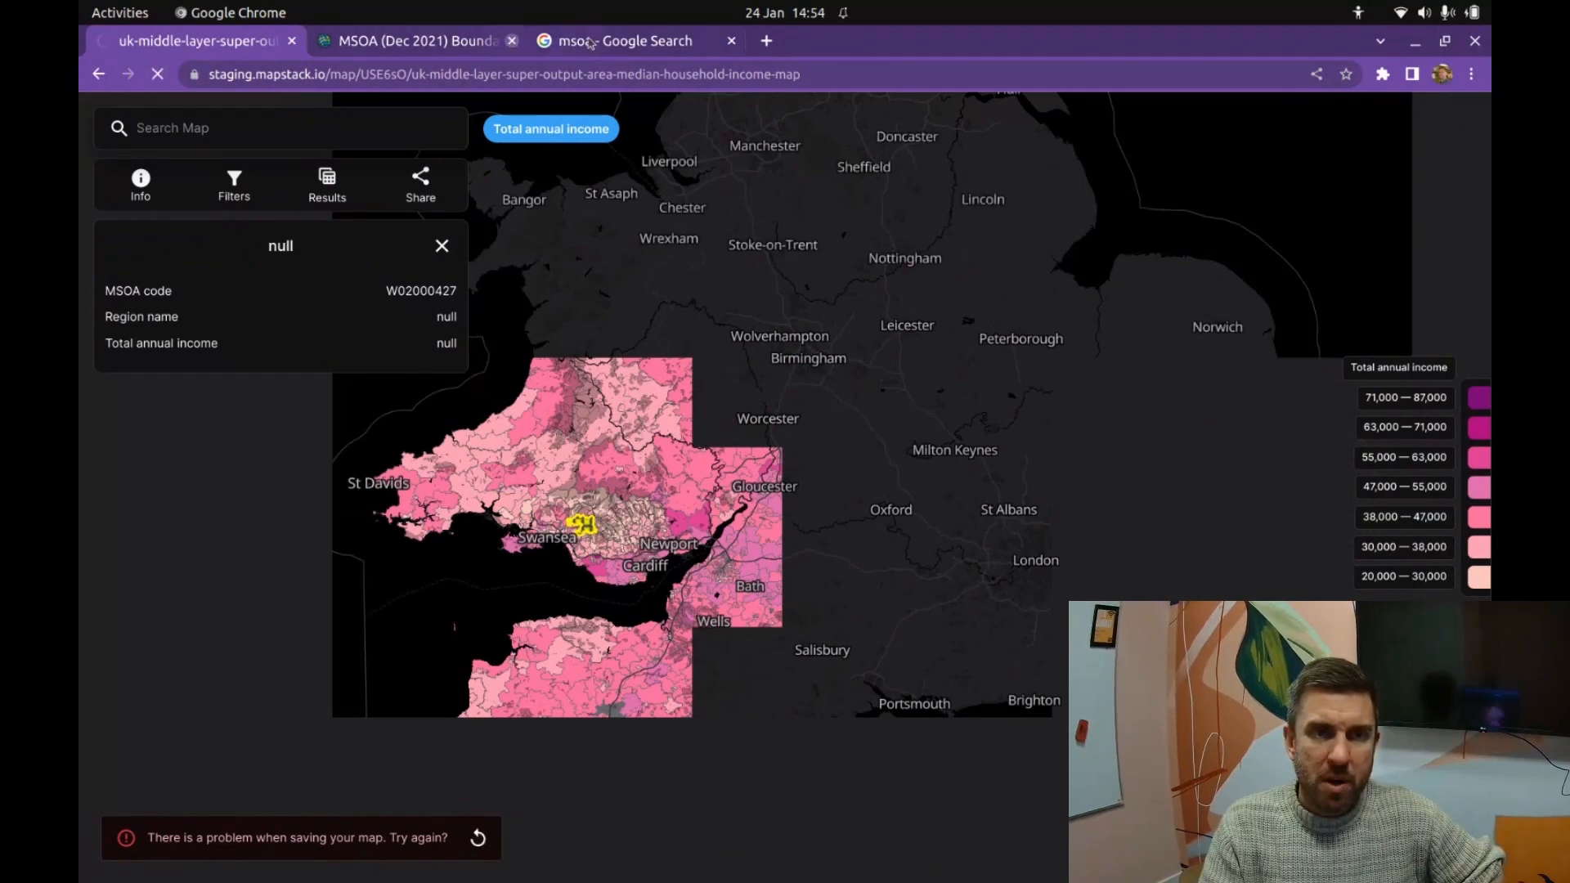
click(512, 41)
click(523, 40)
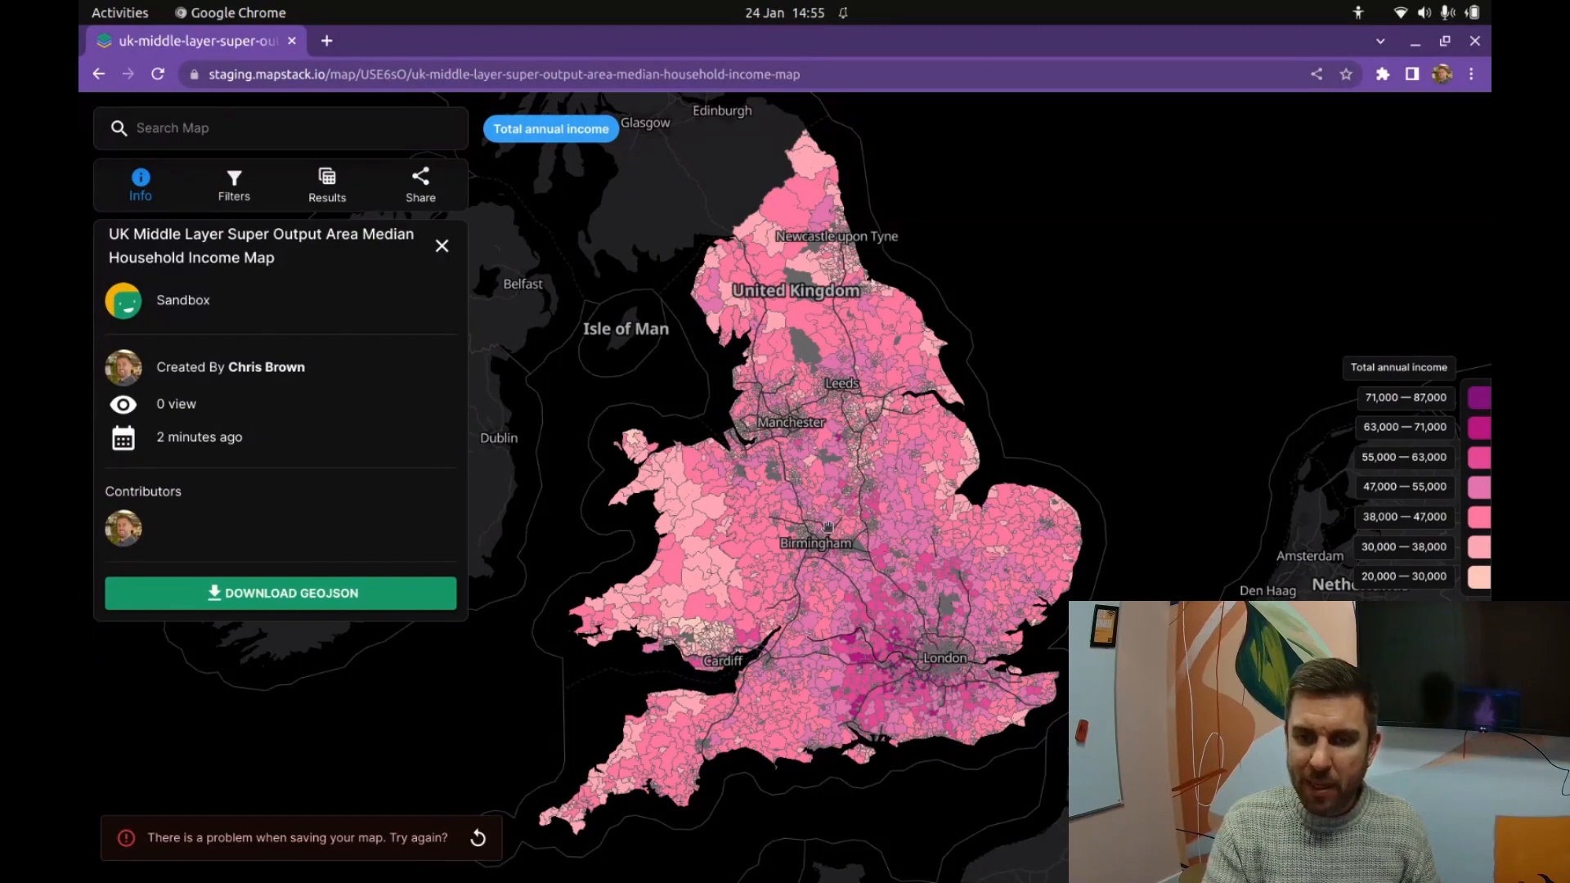
Step: Examine the reloaded income map around Birmingham and Coventry and across the whole of England and Wales
scroll(825, 539, up, 5)
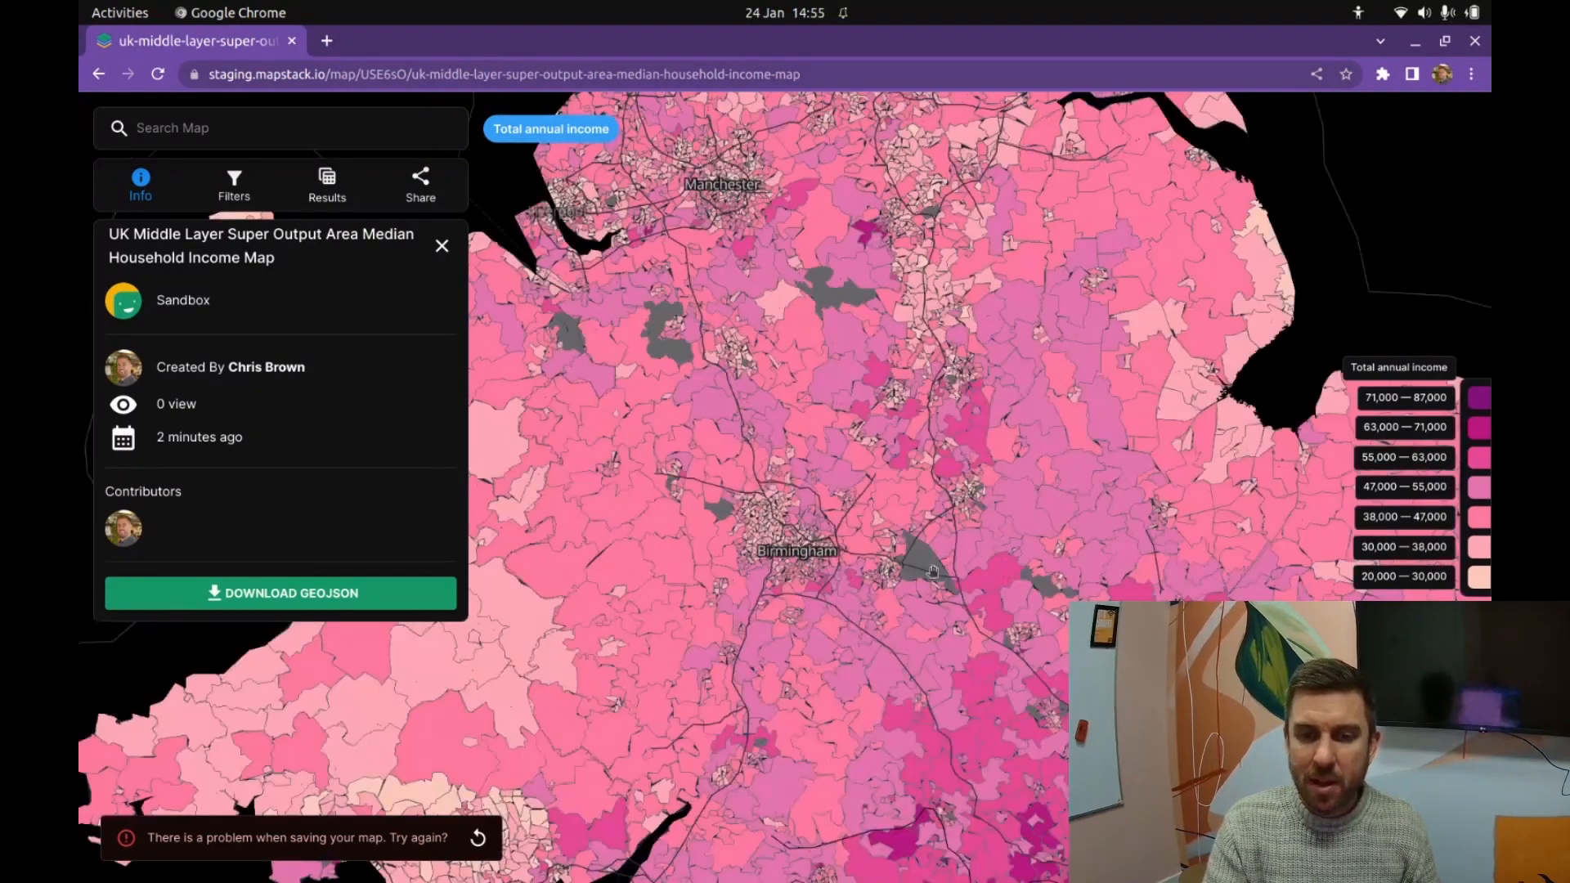
scroll(933, 571, up, 3)
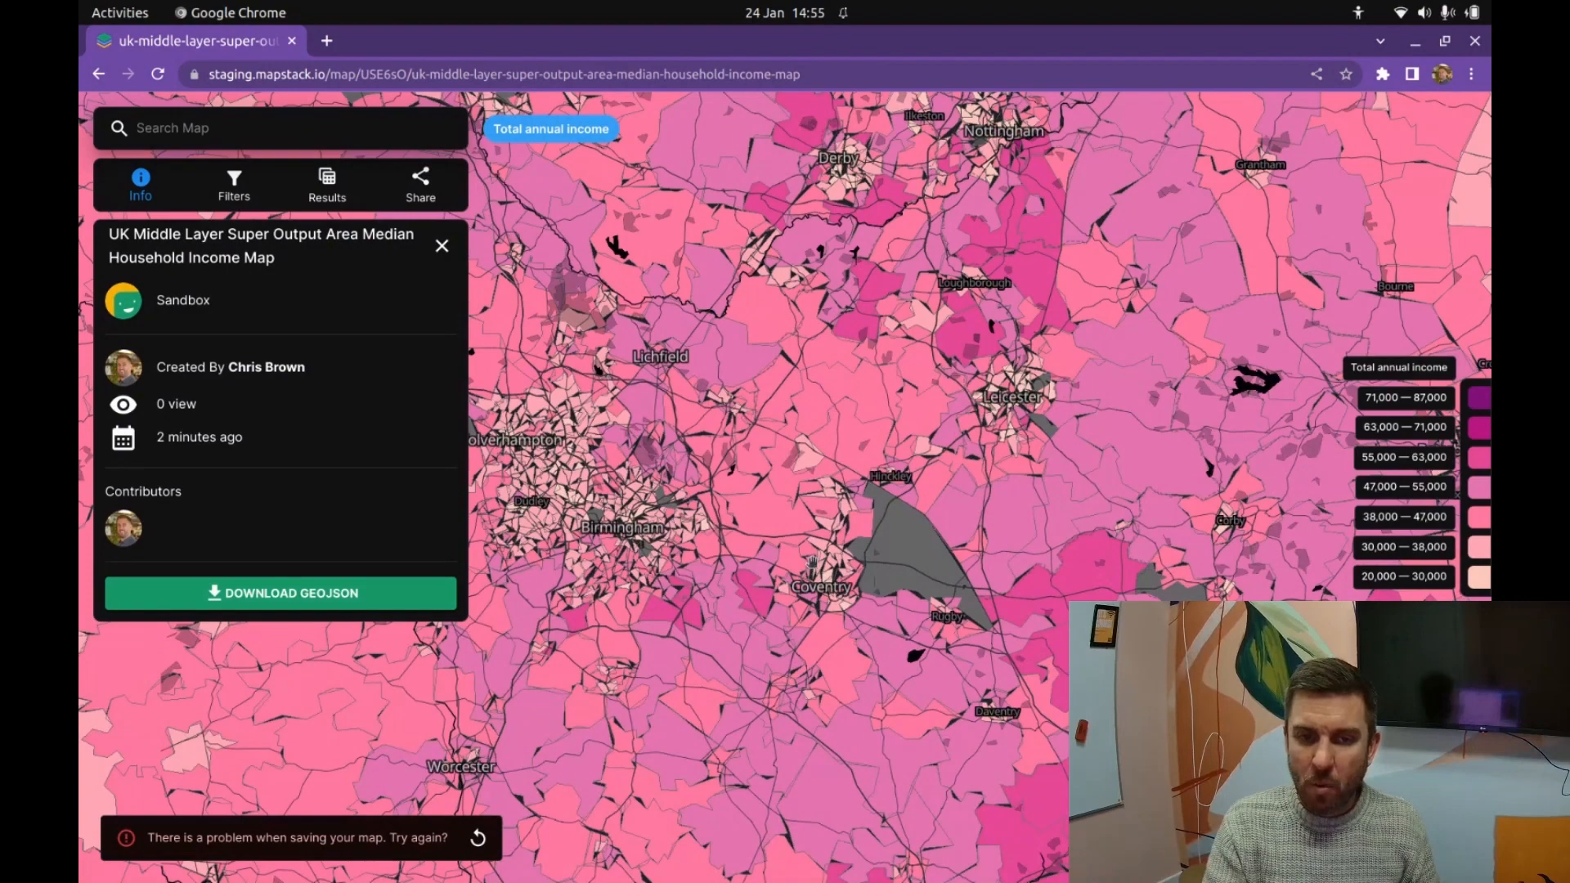
scroll(812, 563, down, 10)
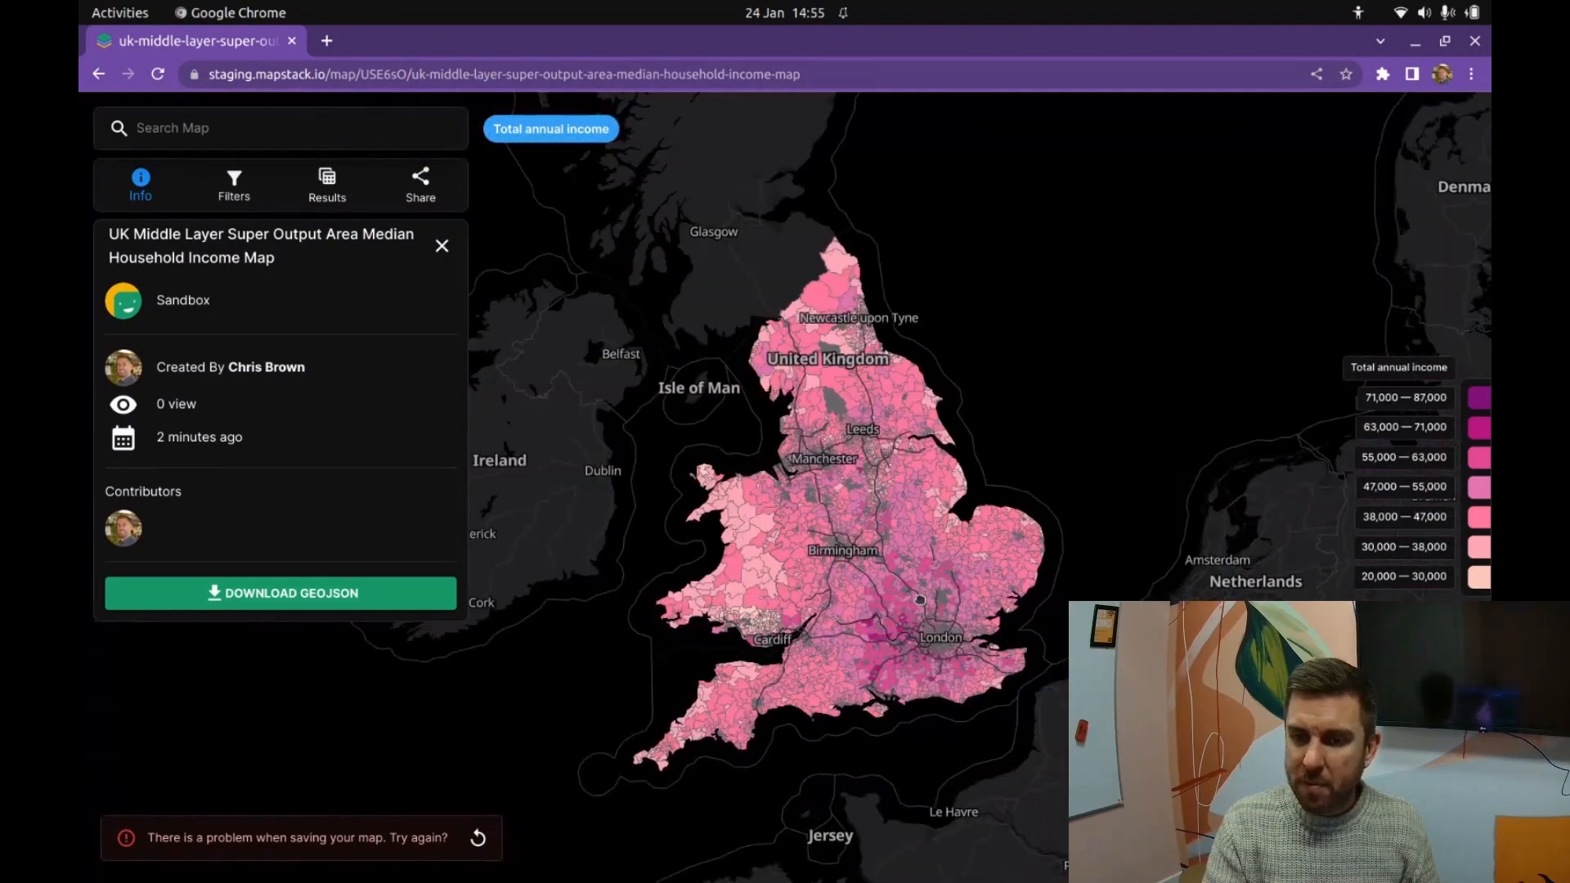
drag(920, 599, 871, 542)
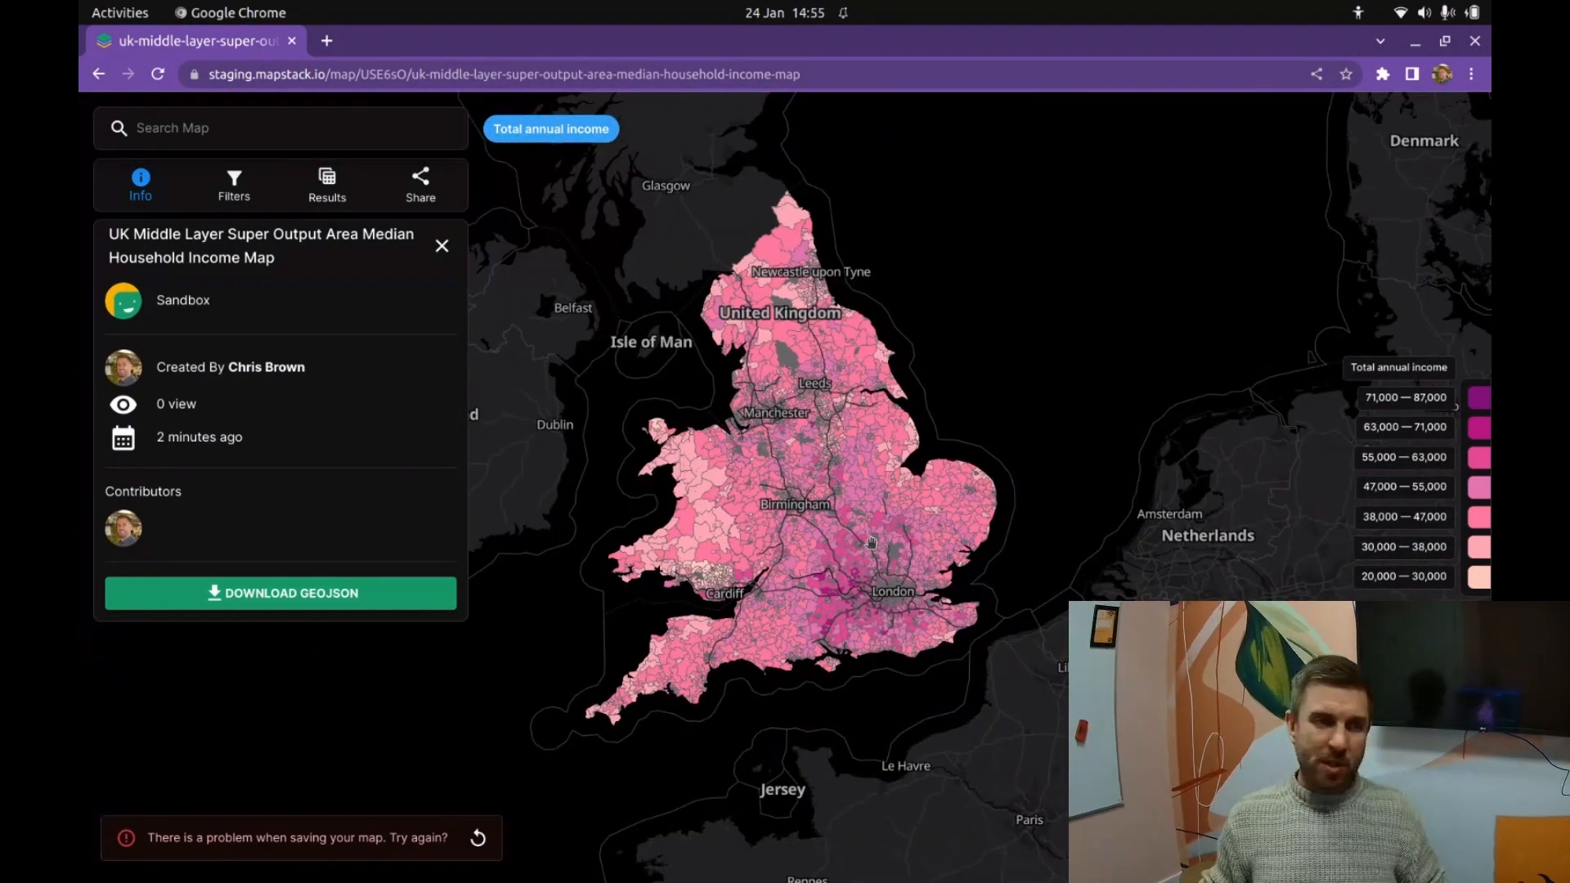